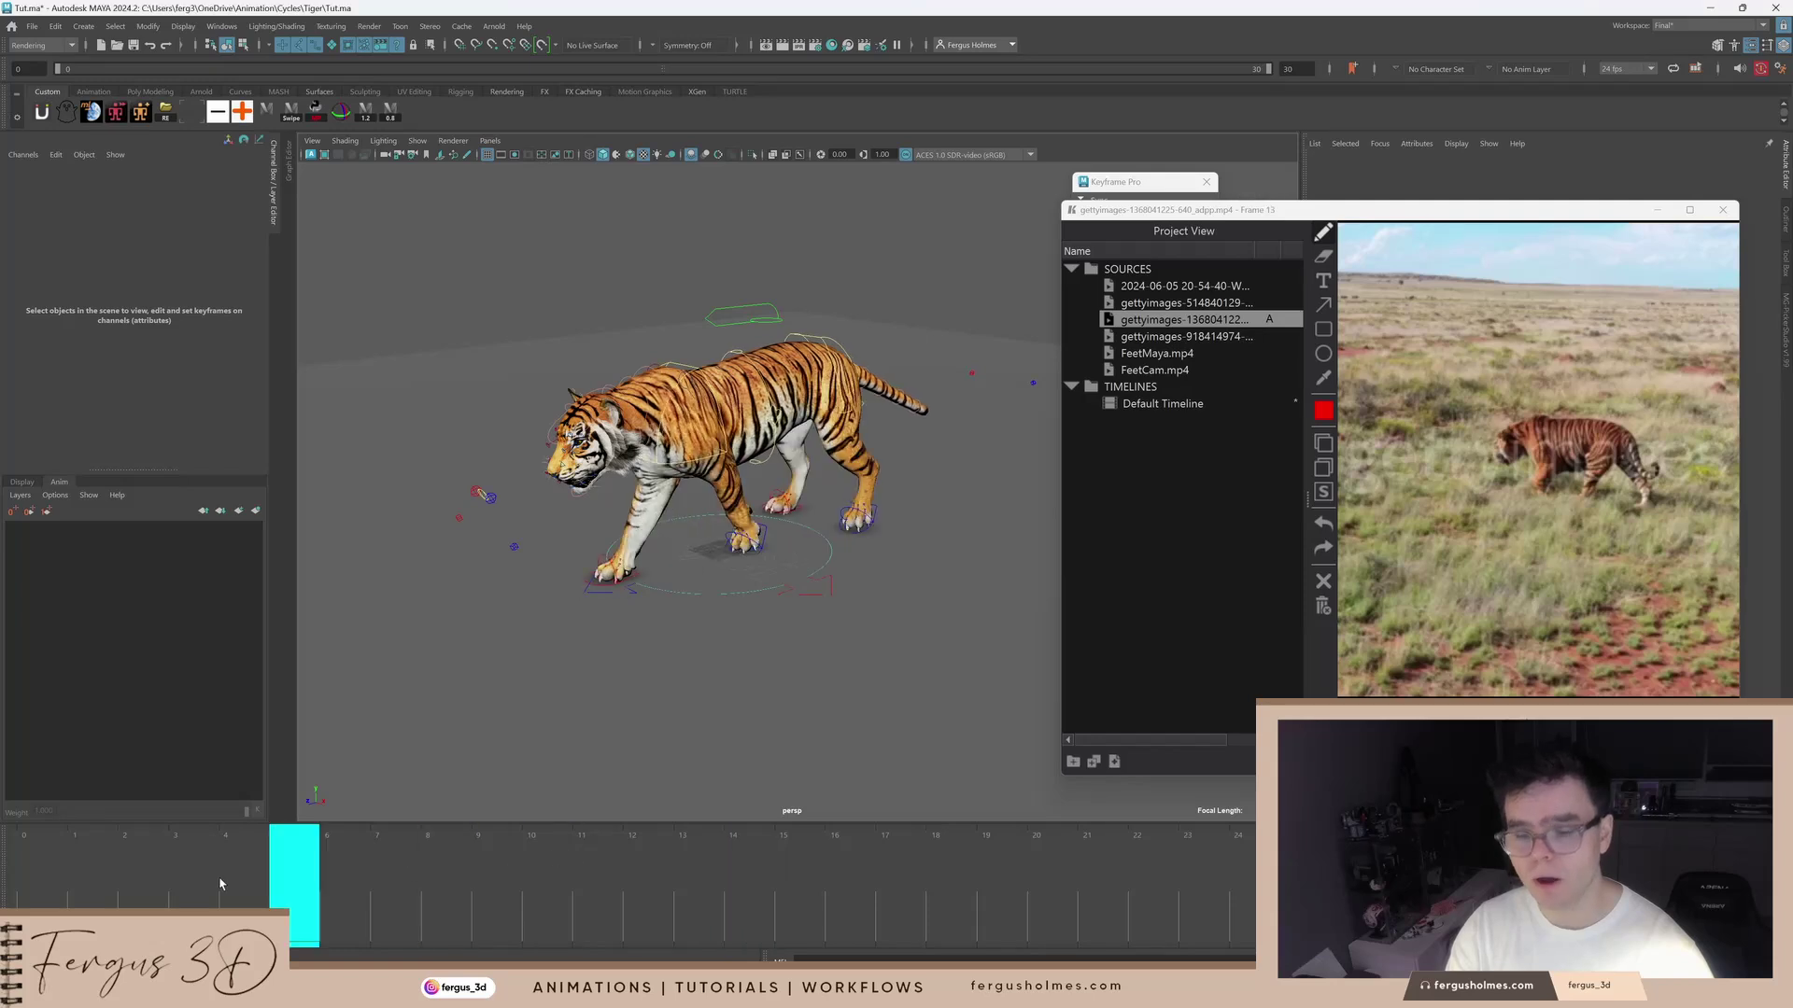
Step: Show the tiger from the side, select its chest control and go to frame 0
key("alt+shift+v")
key("bracketleft")
key("alt+v")
key("bracketleft")
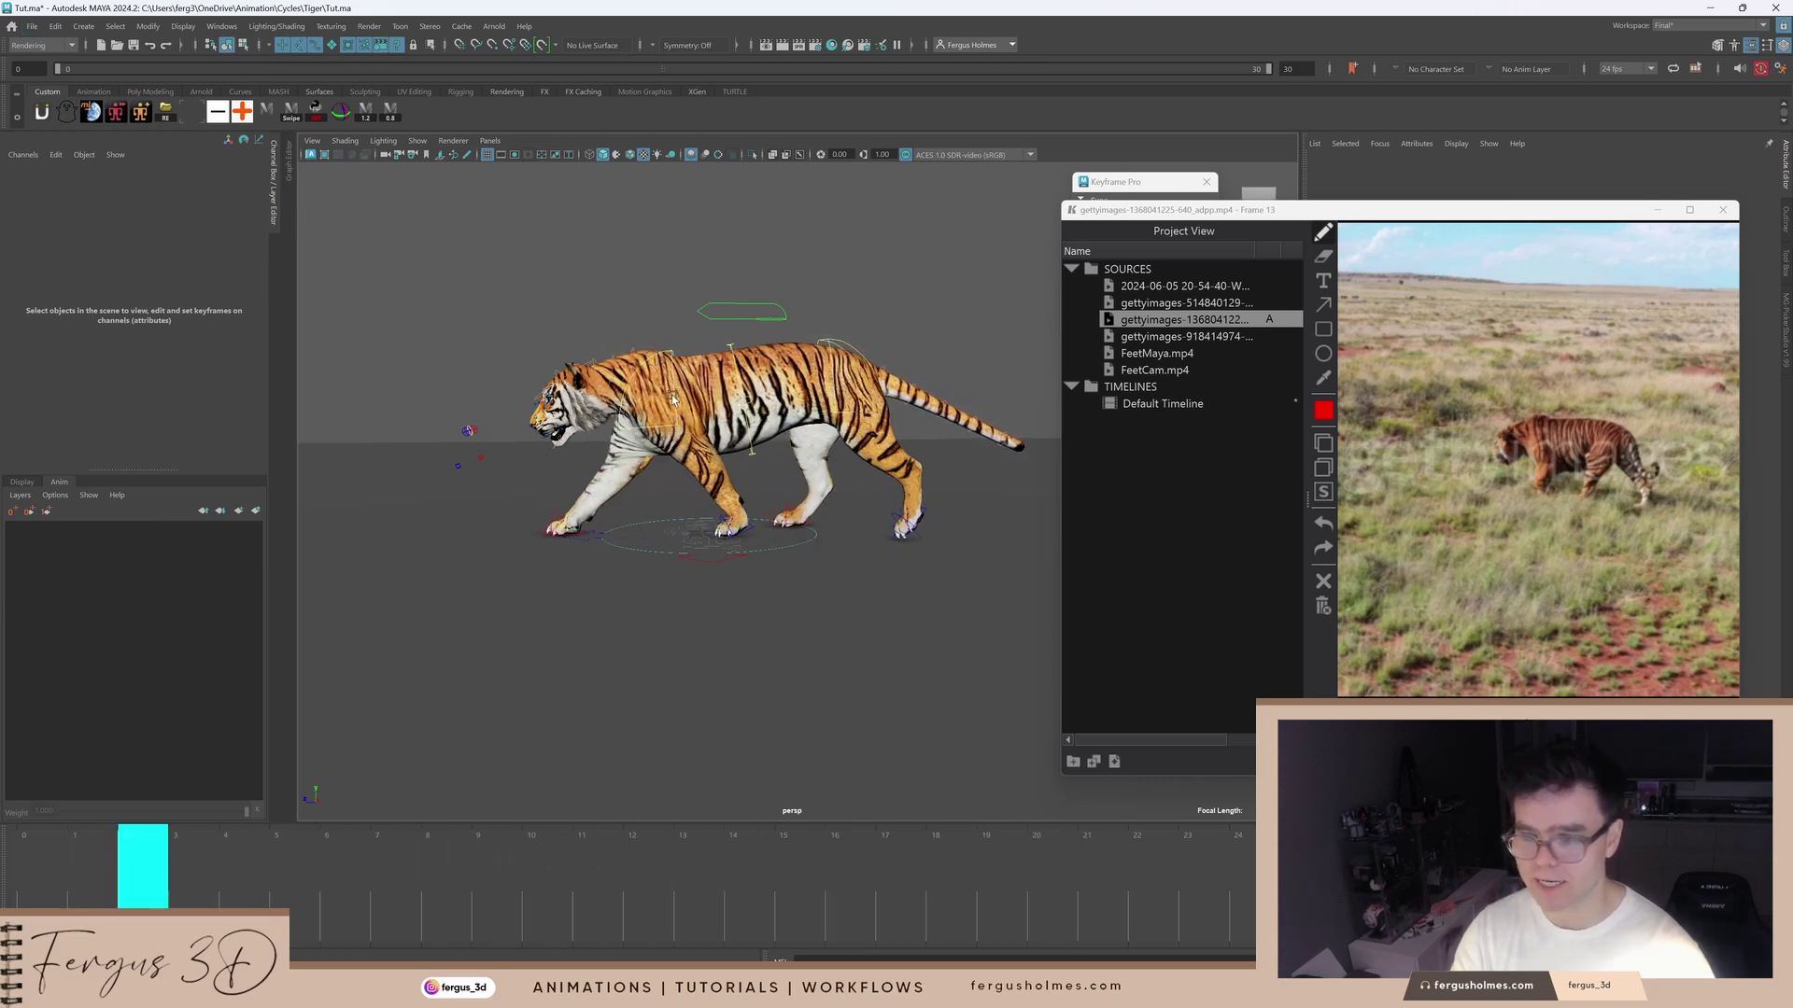
scroll(672, 399, "up", 3)
middle_click_drag(697, 338, 590, 349, "alt")
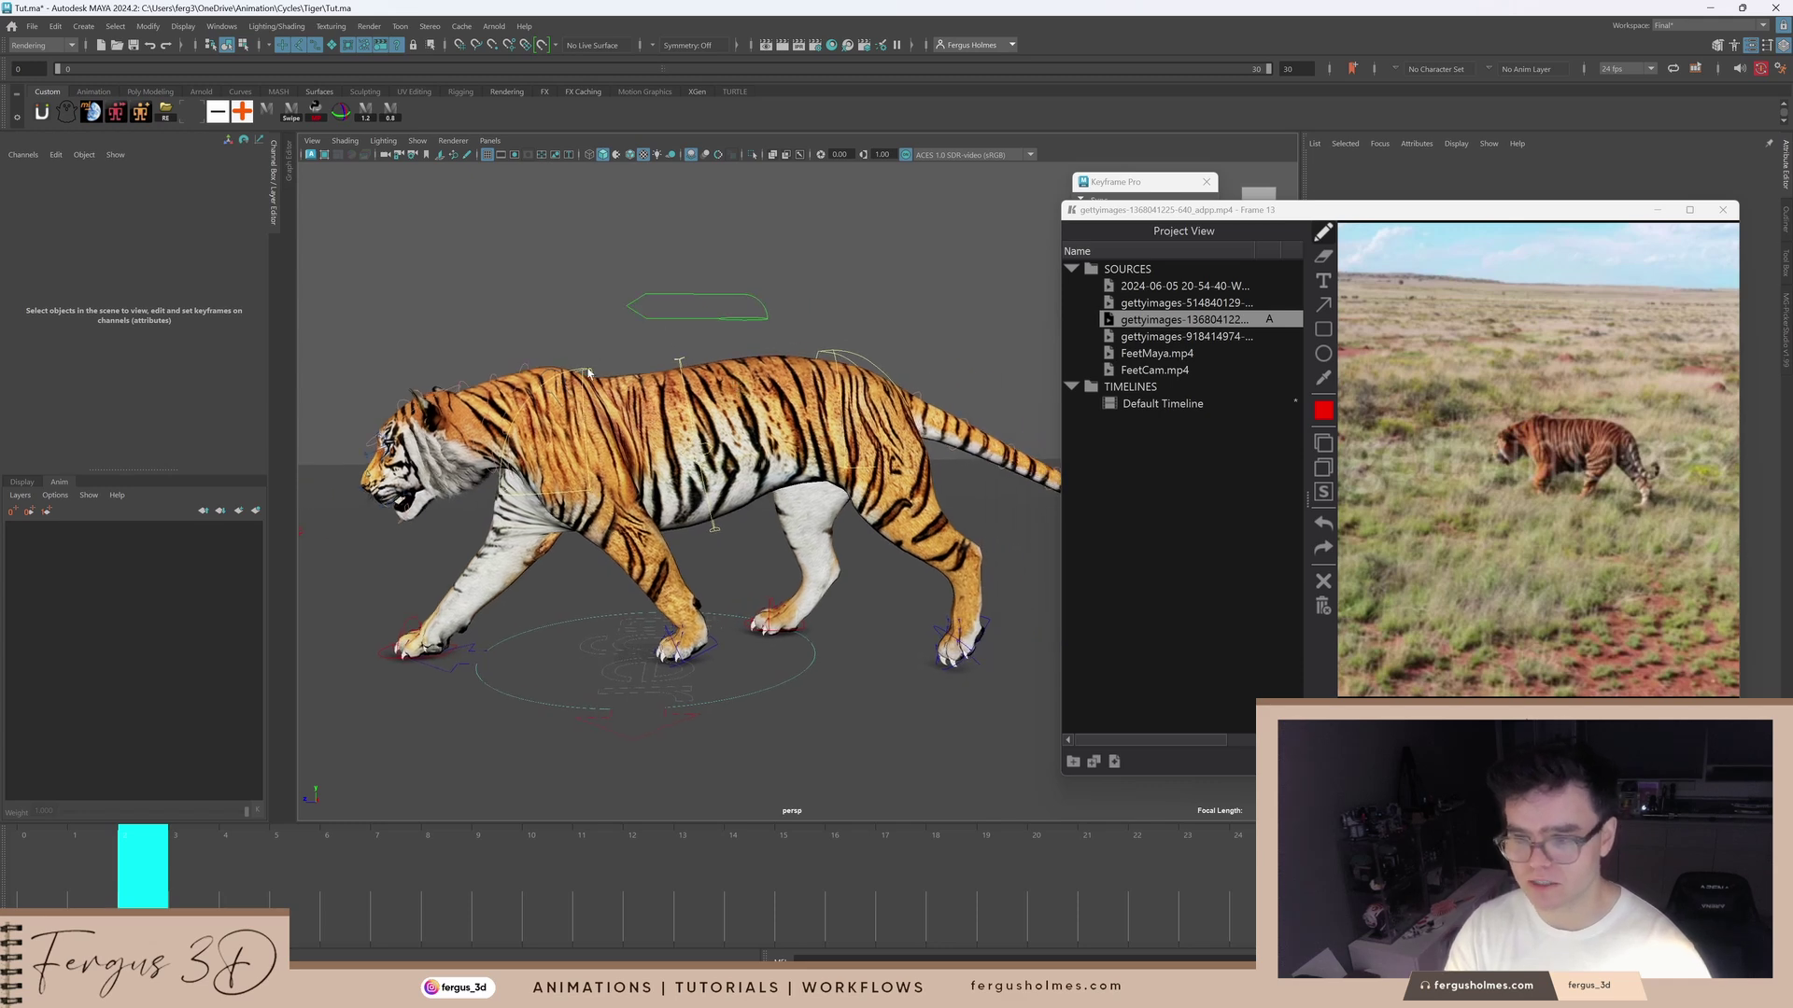
left_click(587, 373)
middle_click_drag(588, 373, 644, 353, "alt")
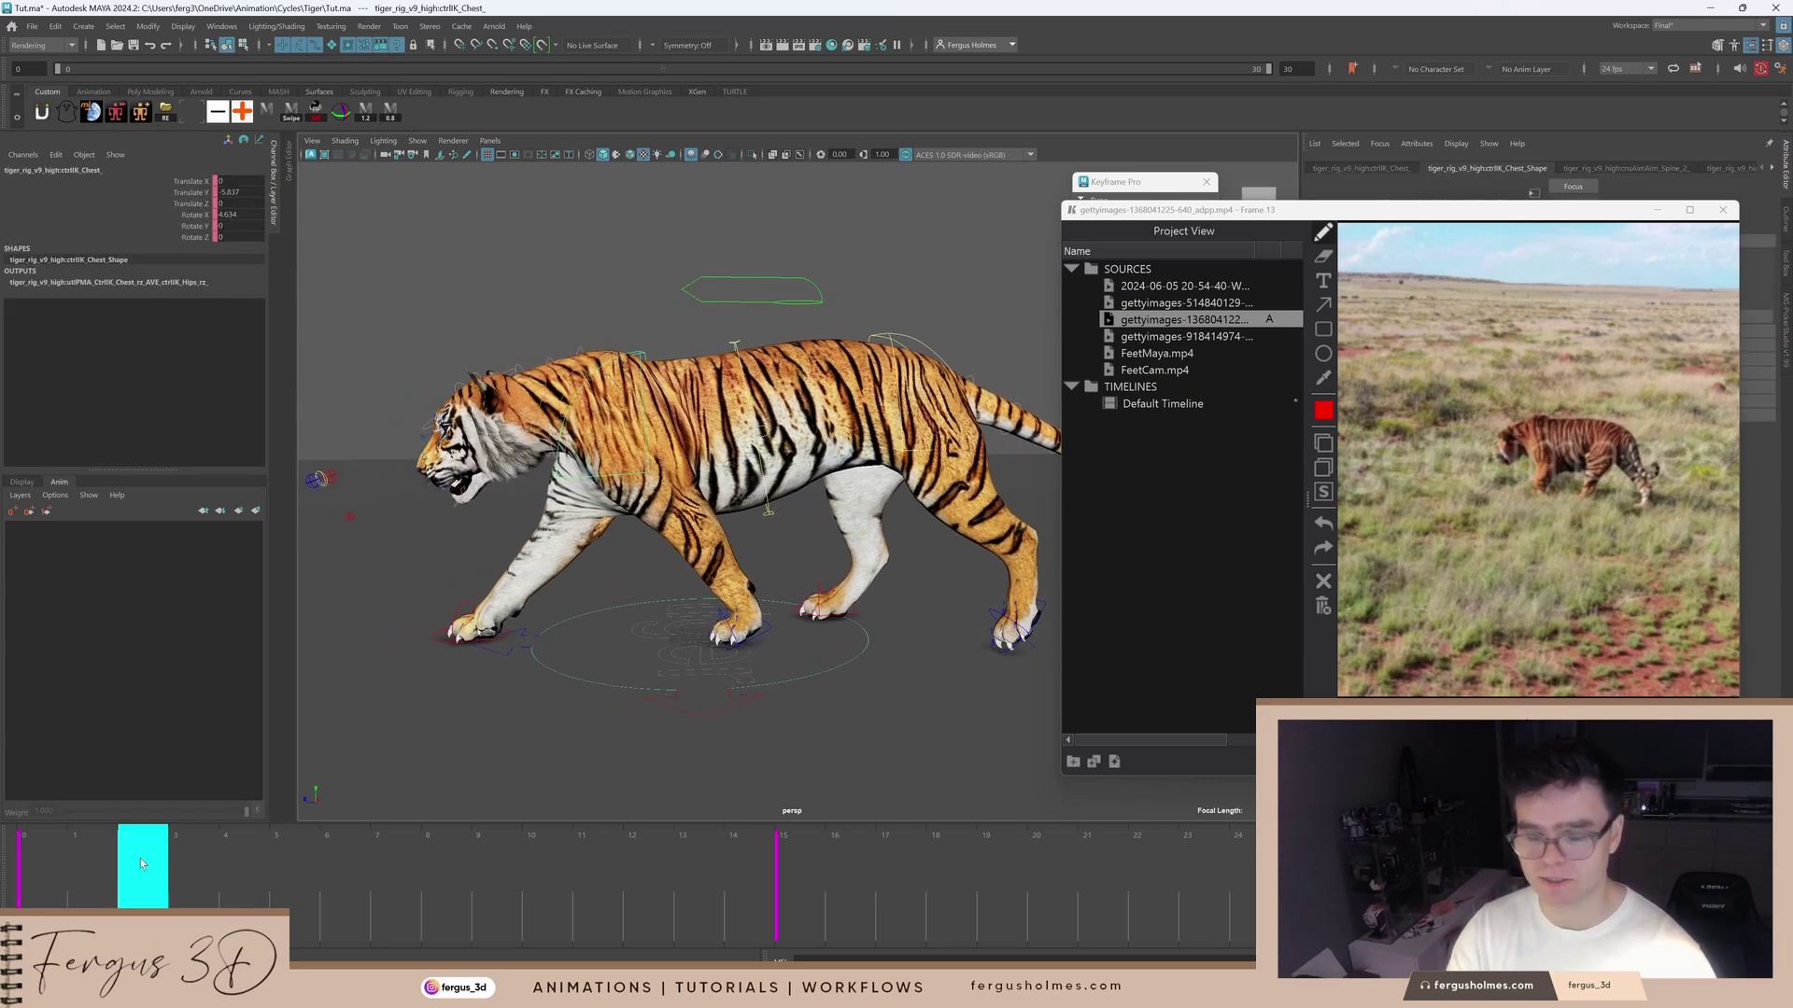
left_click(33, 871)
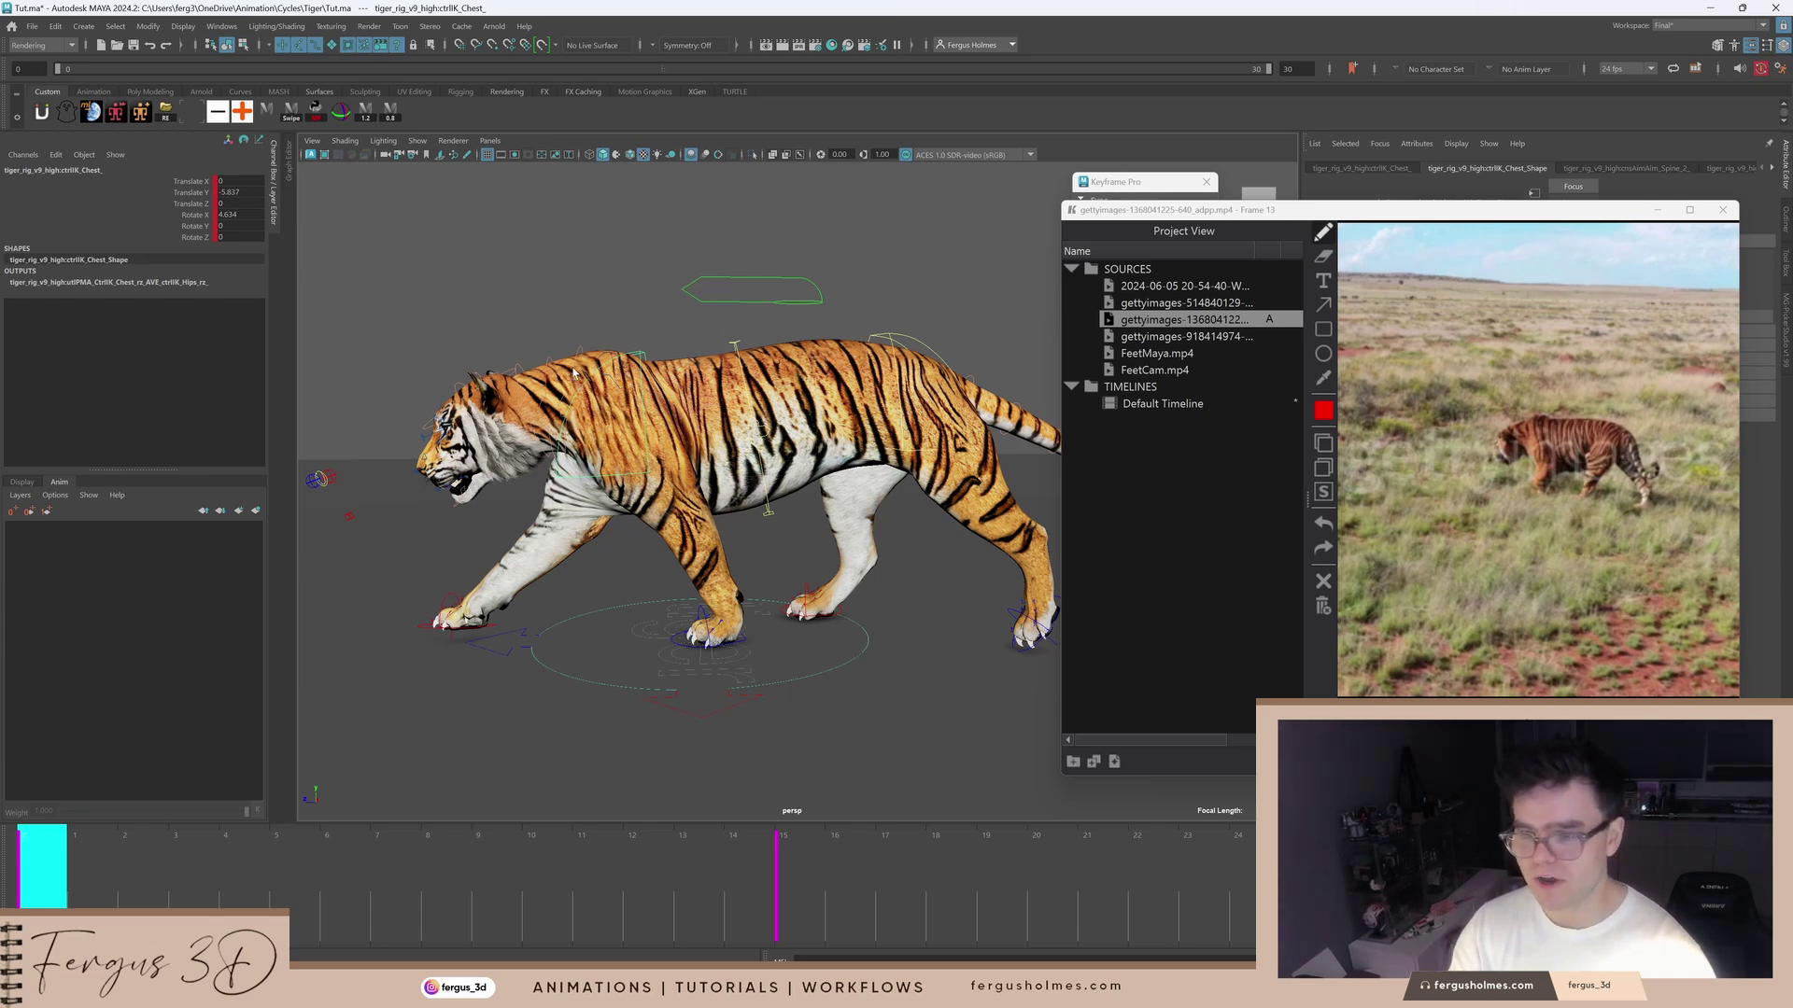
Step: Activate the chest control's Translate Y channel, open the Graph Editor beside the viewport and collapse its channel list
left_click(192, 193)
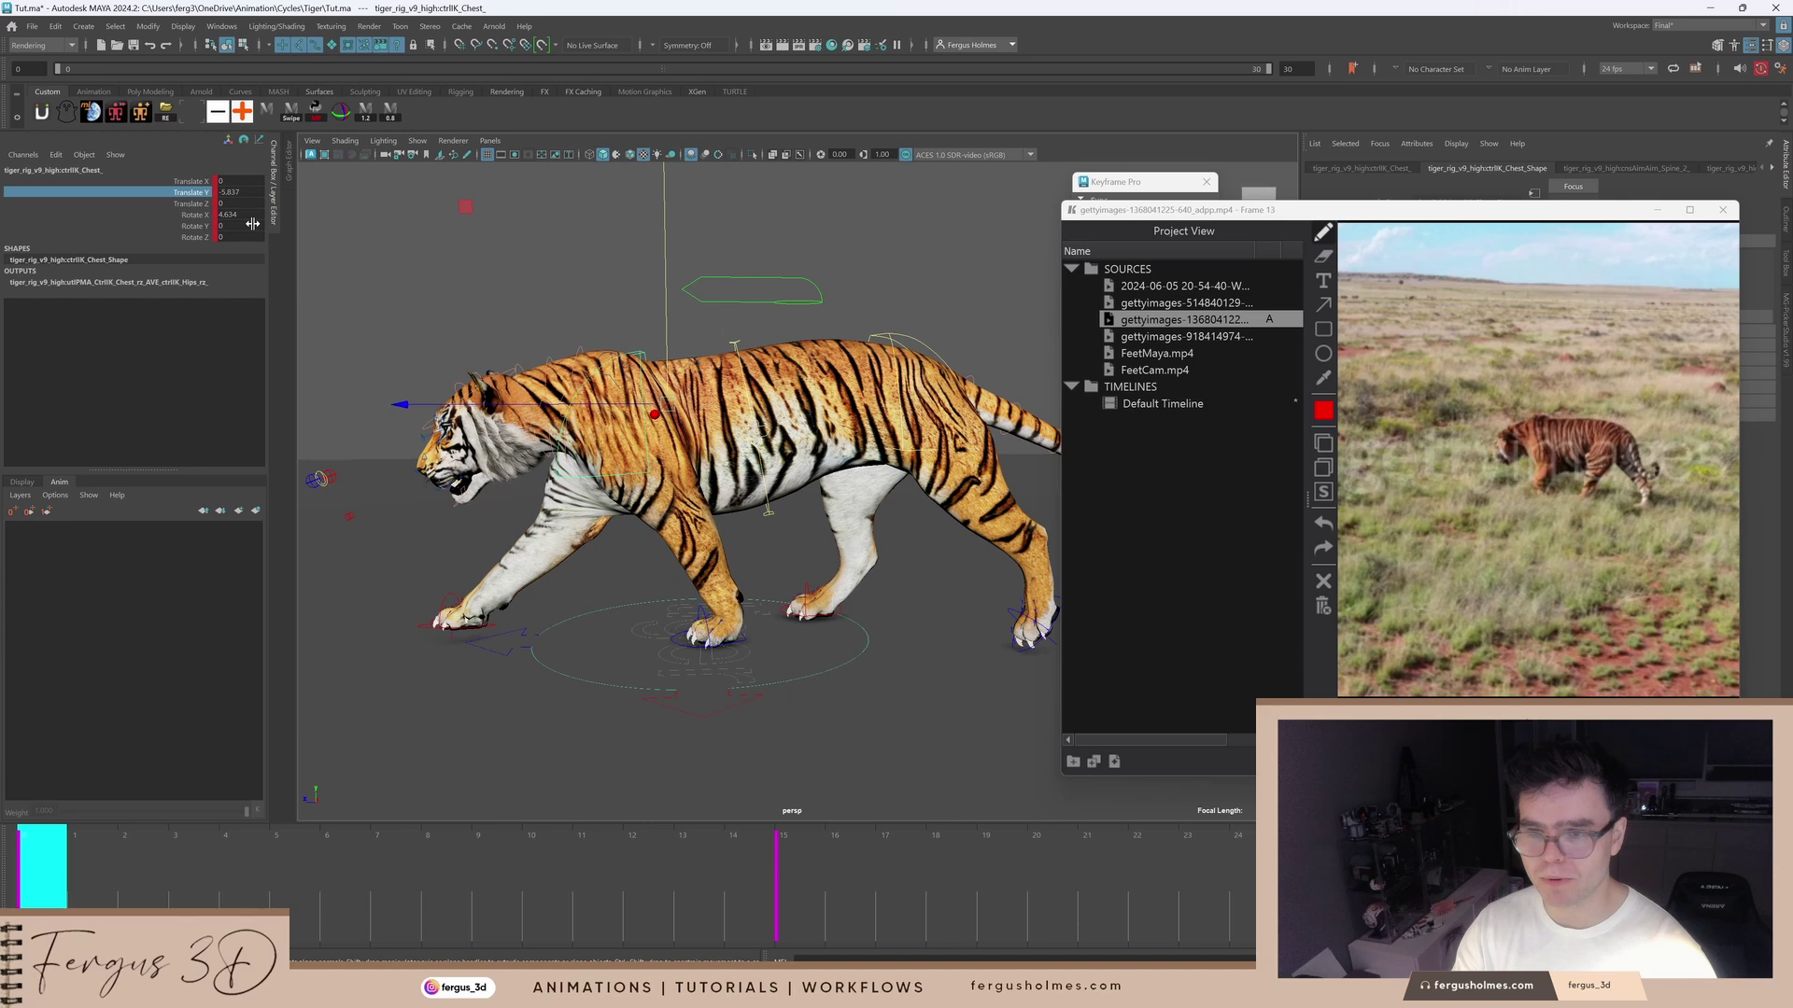
left_click(280, 160)
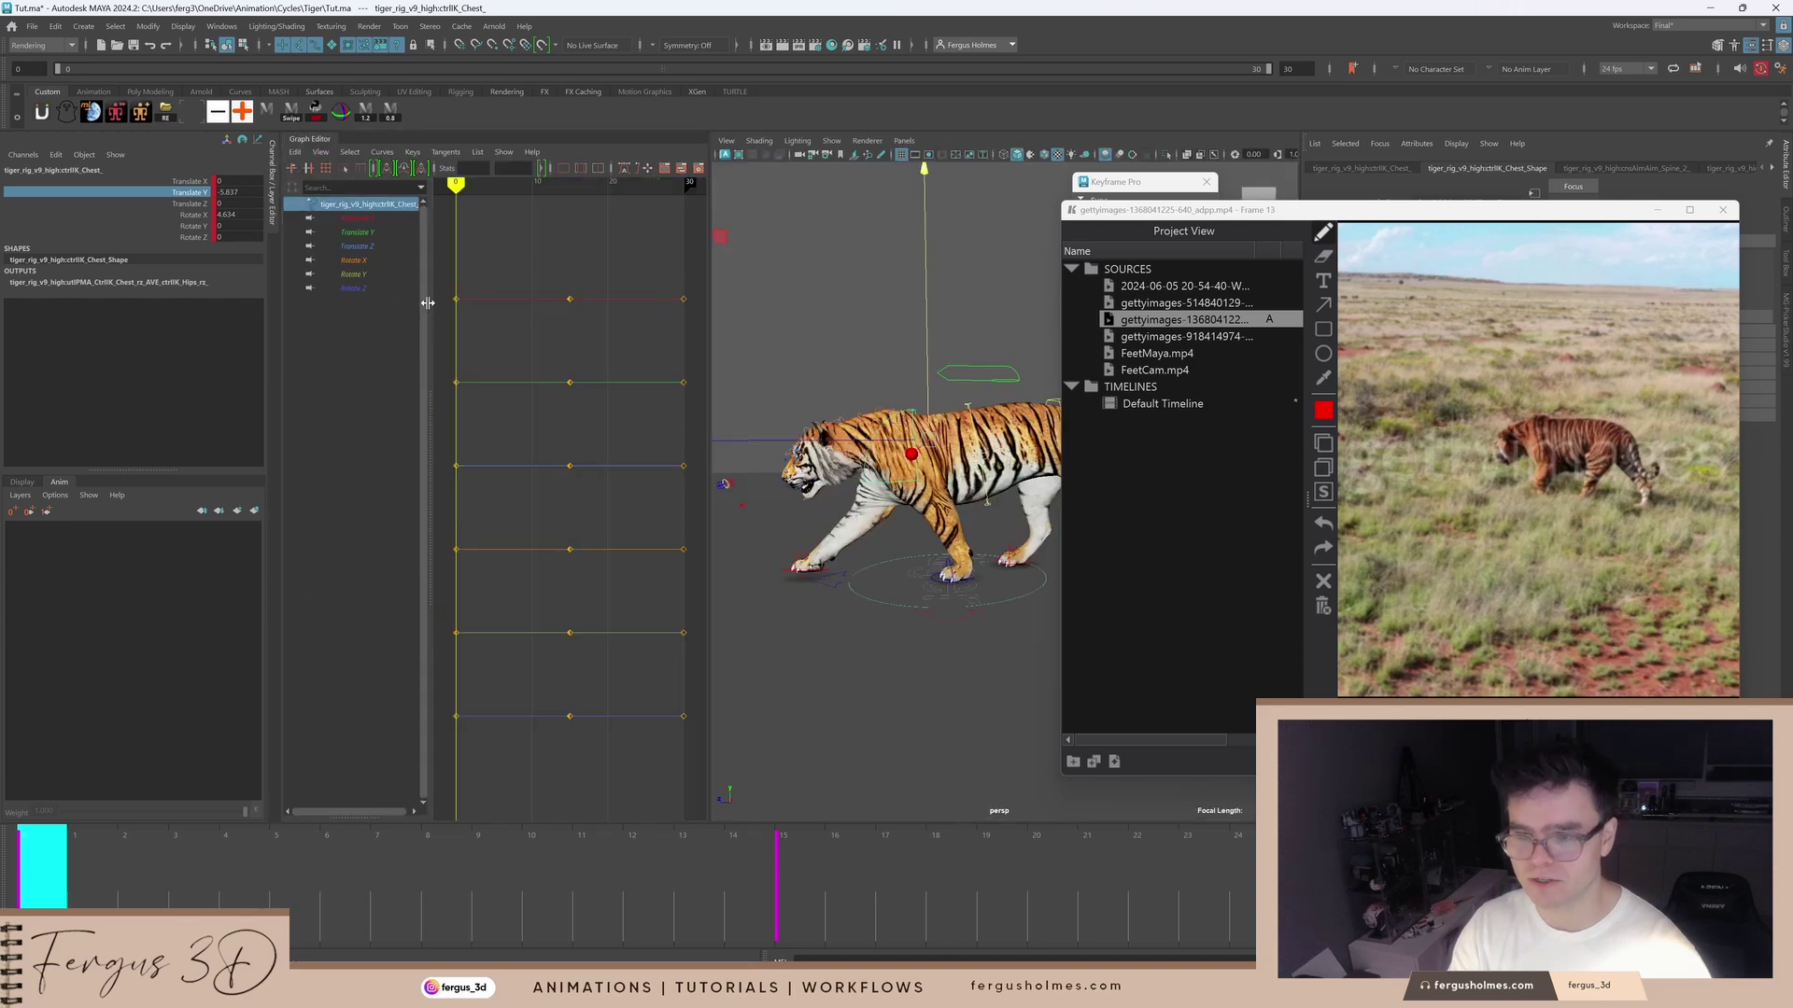
left_click_drag(426, 303, 317, 323)
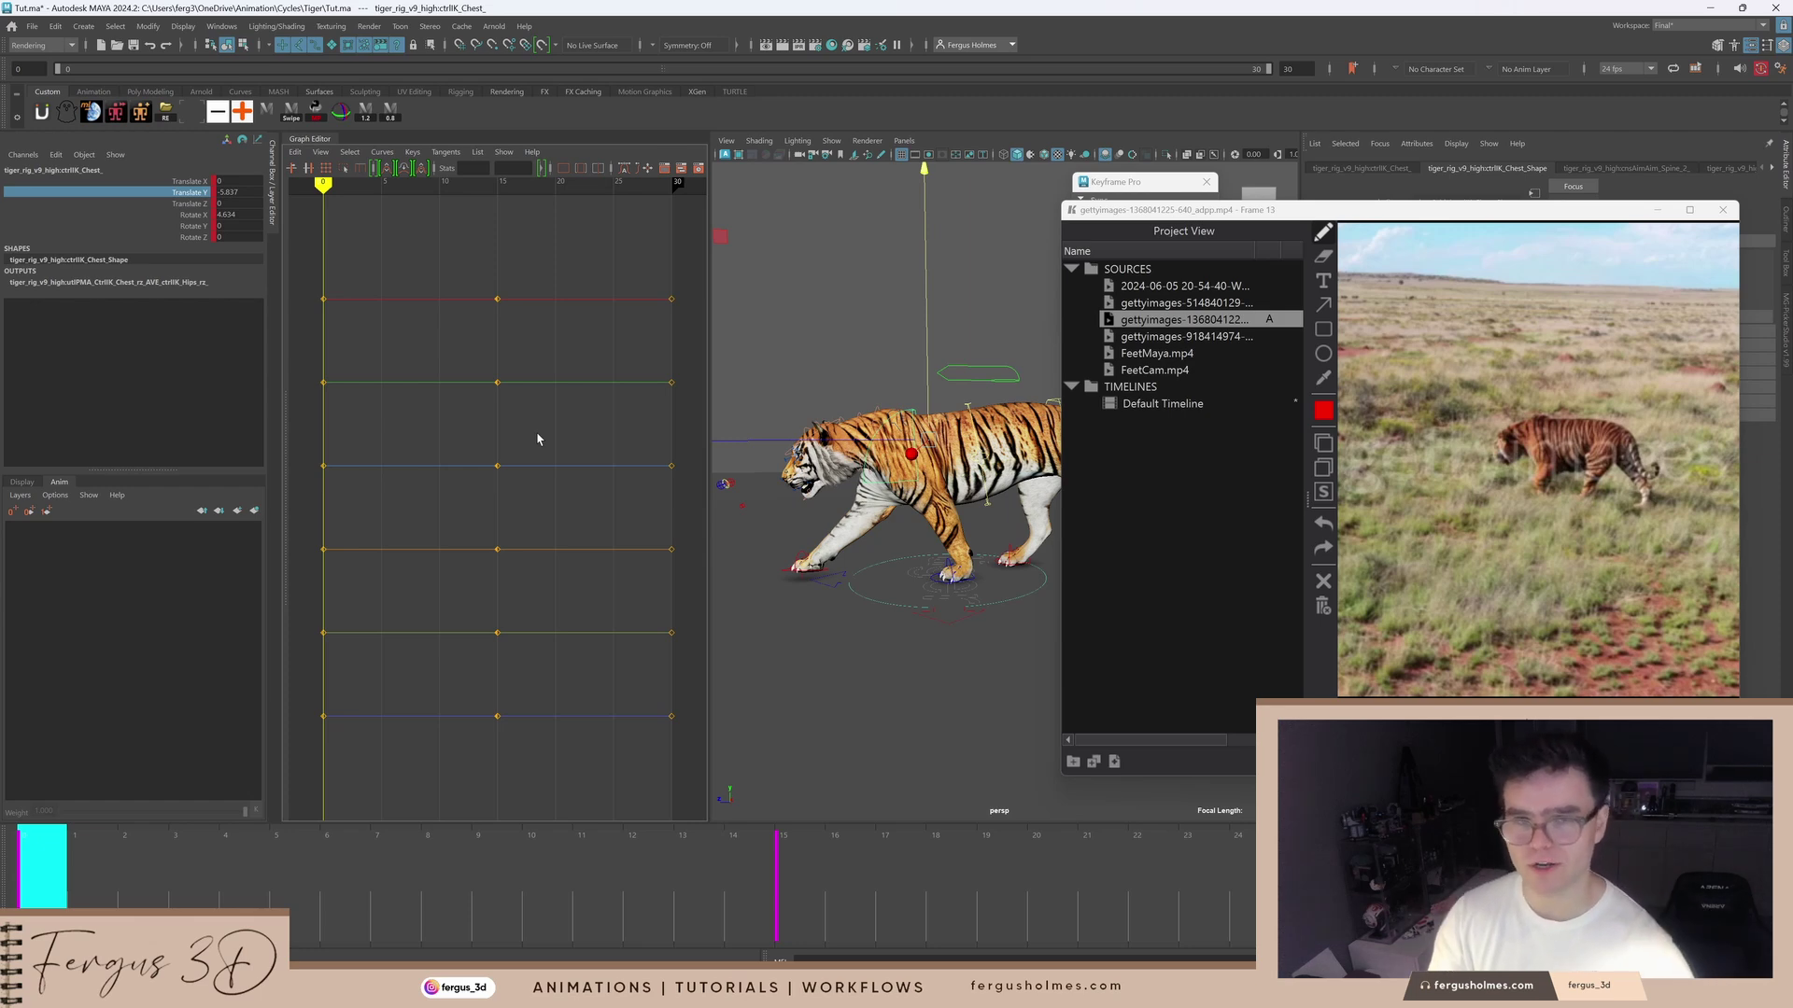
middle_click_drag(532, 424, 445, 430, "alt")
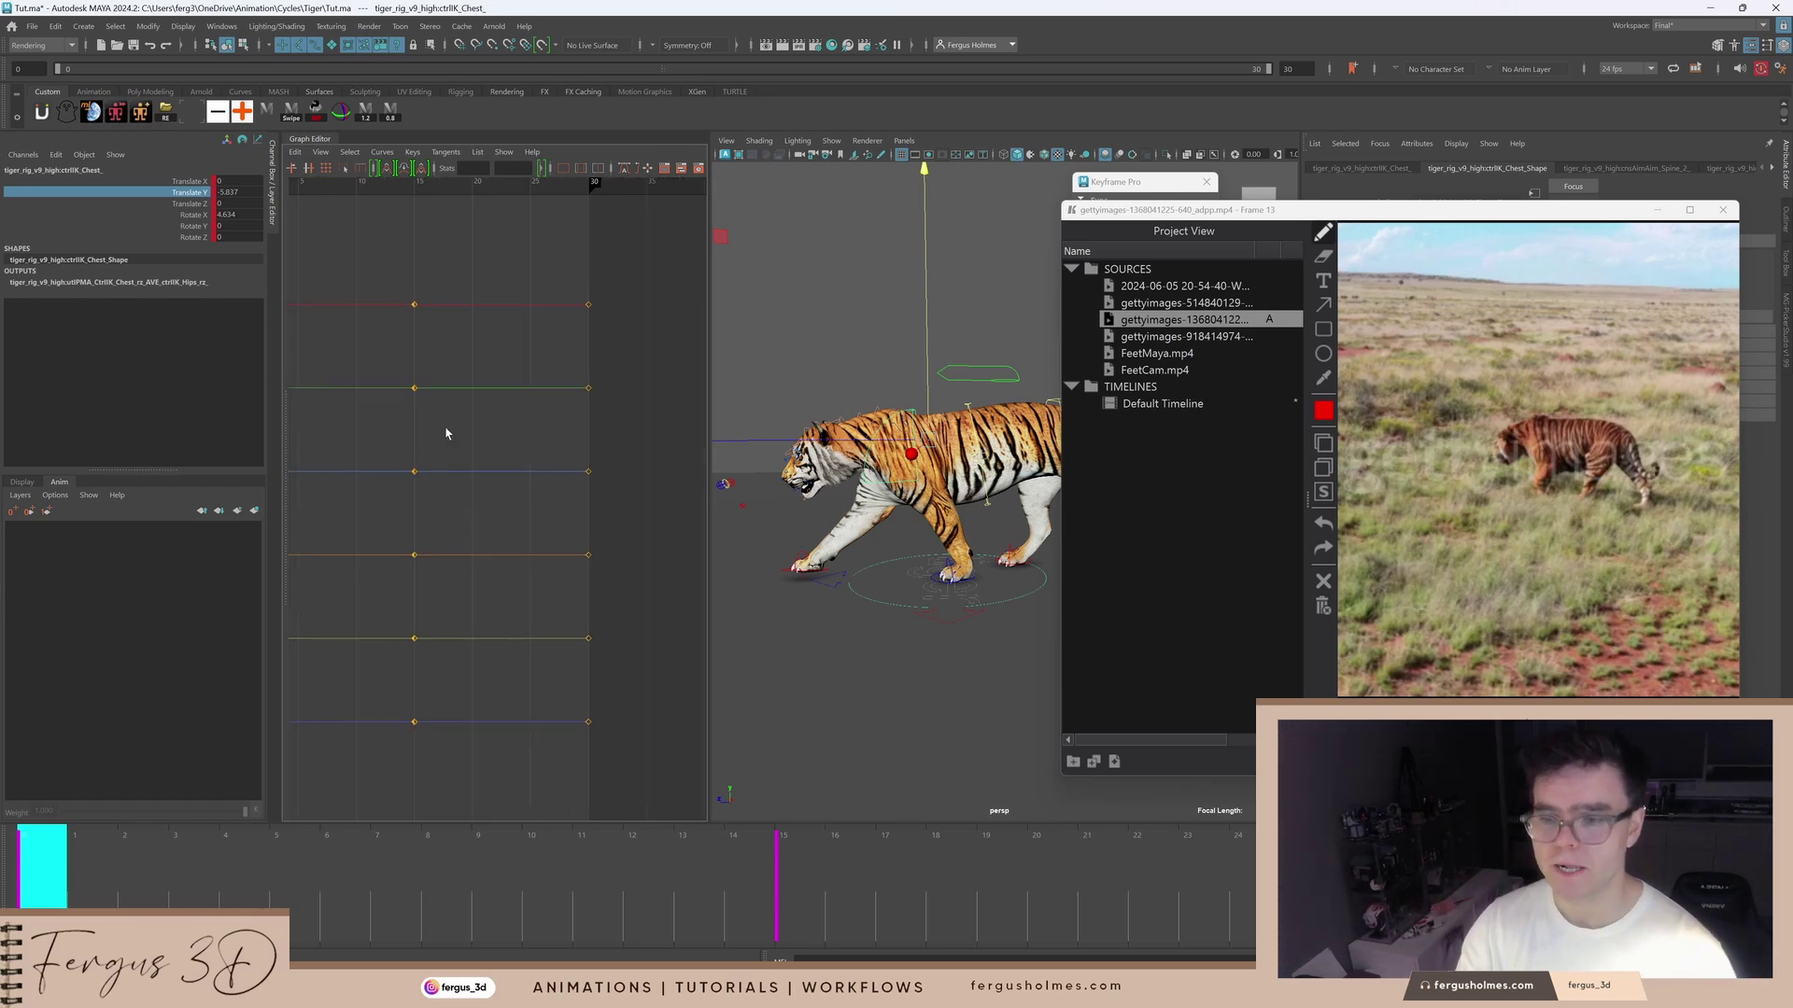
right_click_drag(551, 386, 460, 440, "alt+shift")
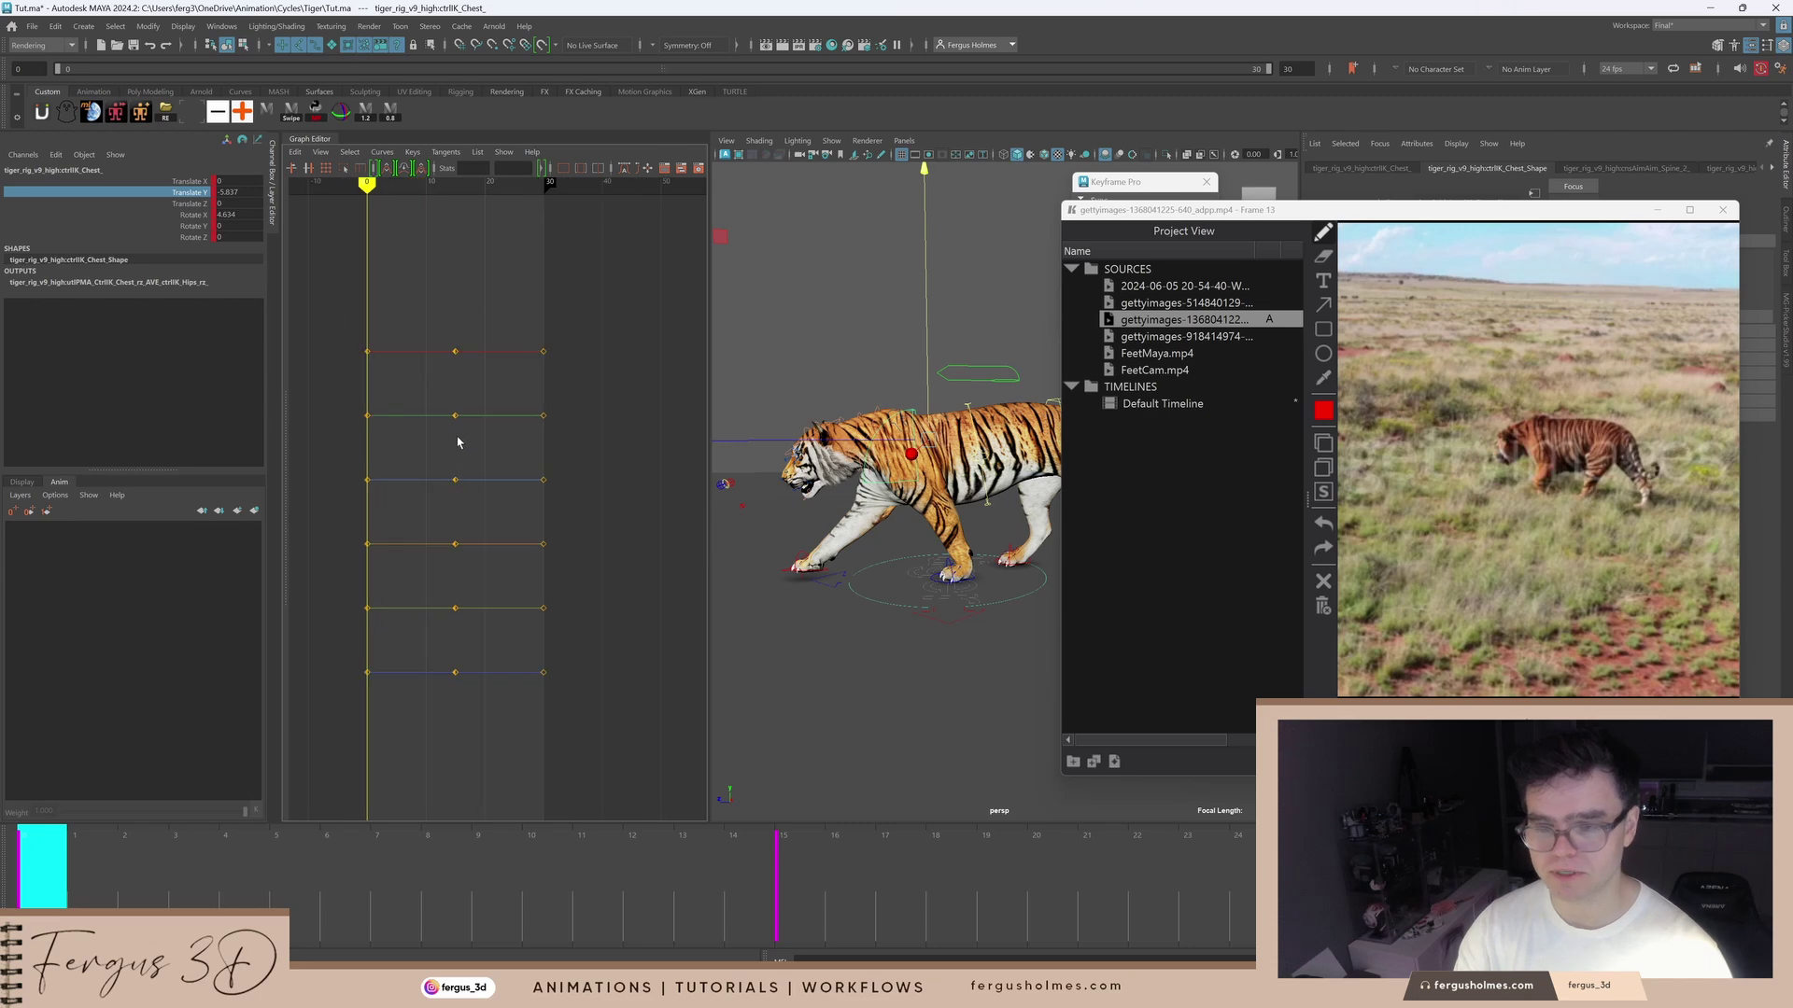
middle_click_drag(461, 440, 469, 444, "alt")
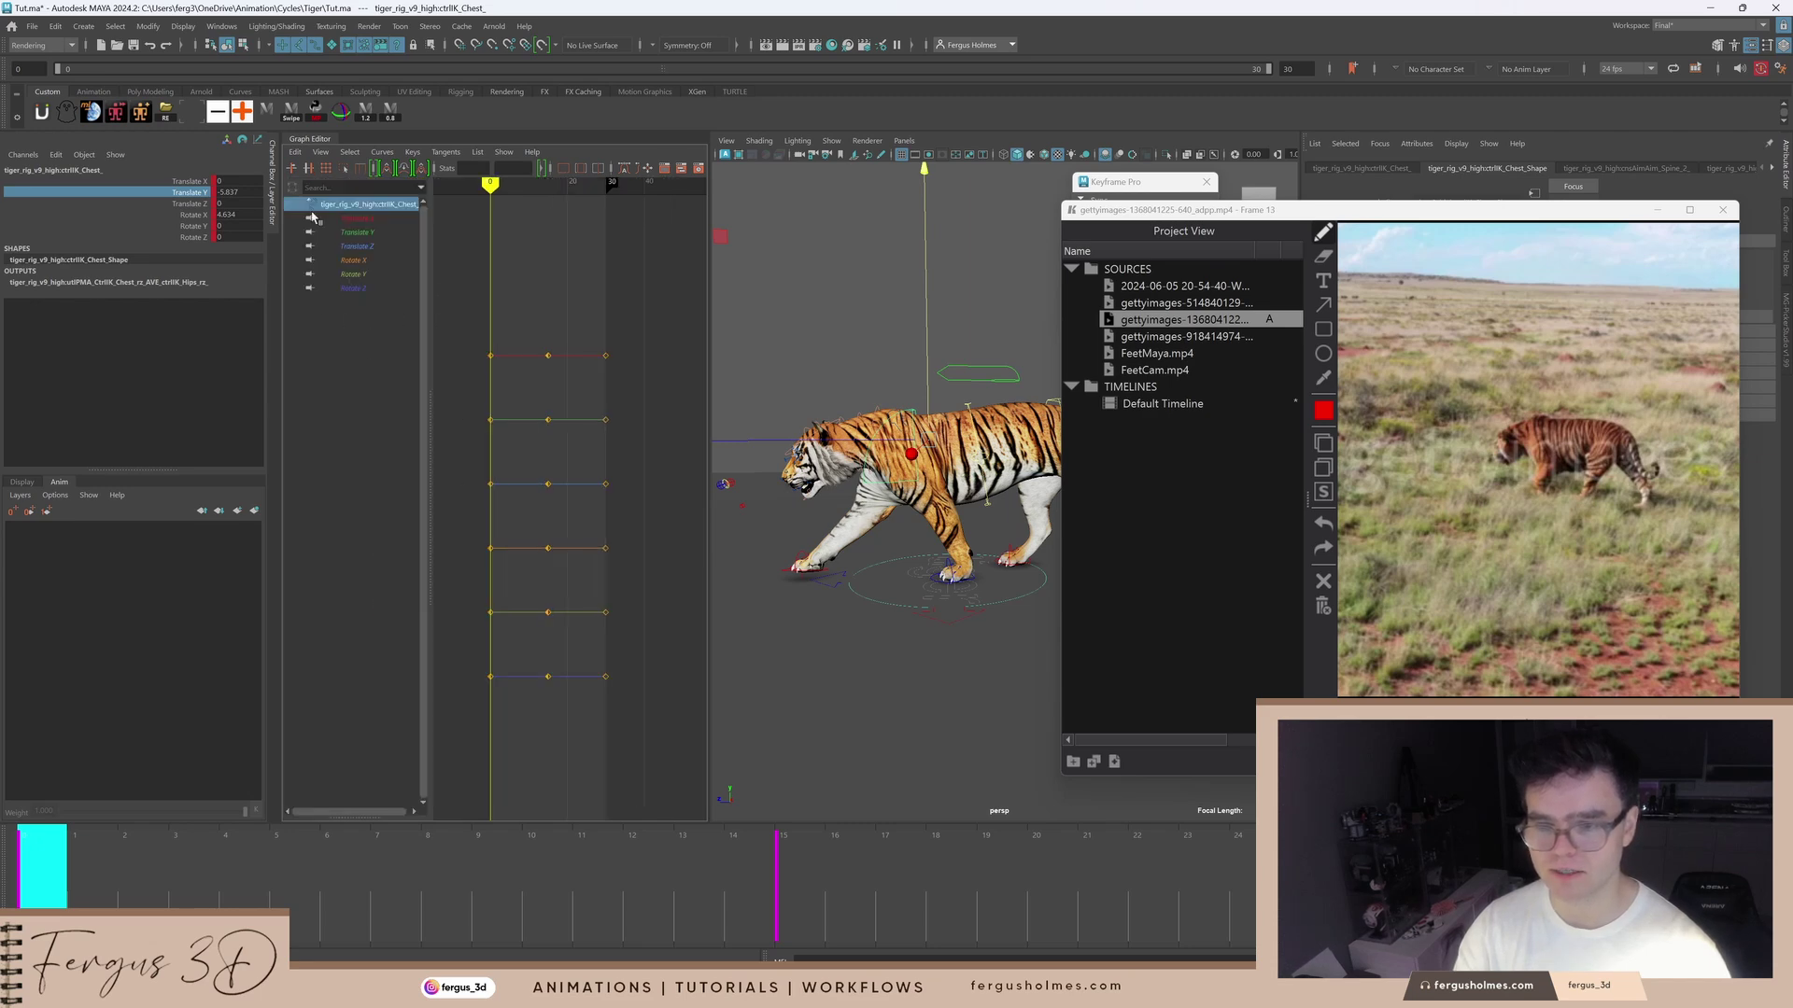
Step: Look over the channel sync options and examine the Graph Editor curve colours in the colour settings
left_click(23, 155)
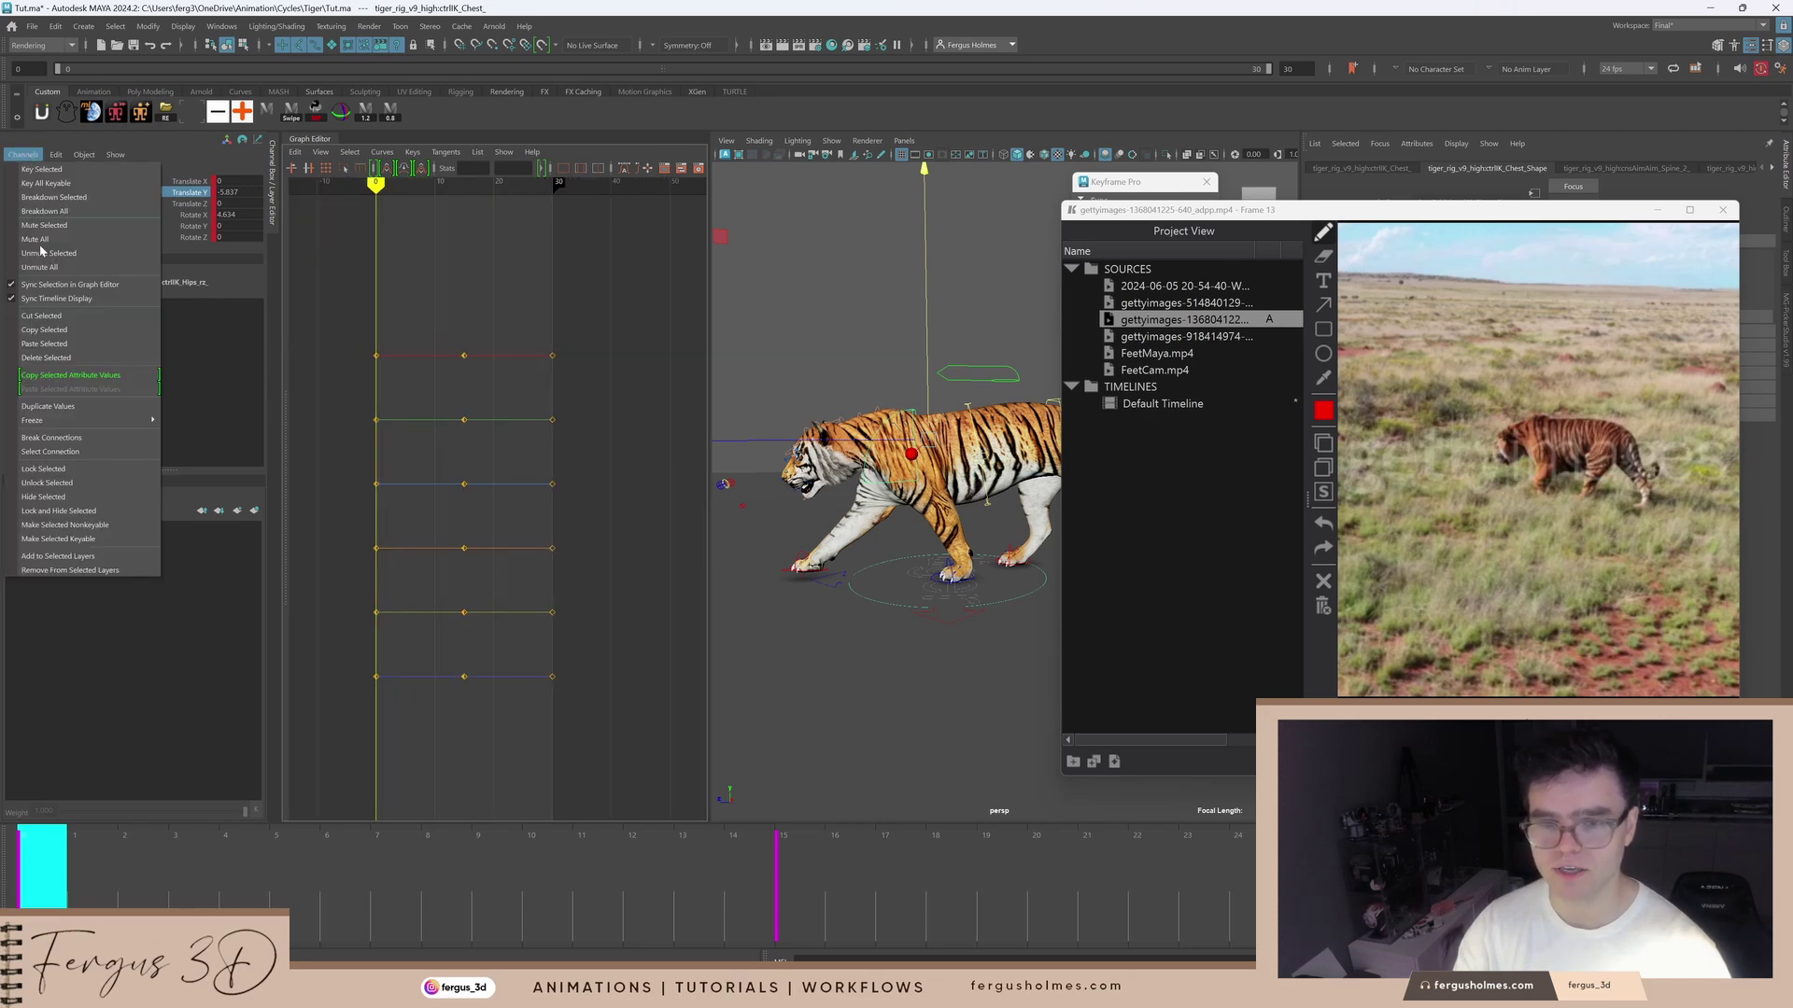
left_click(400, 266)
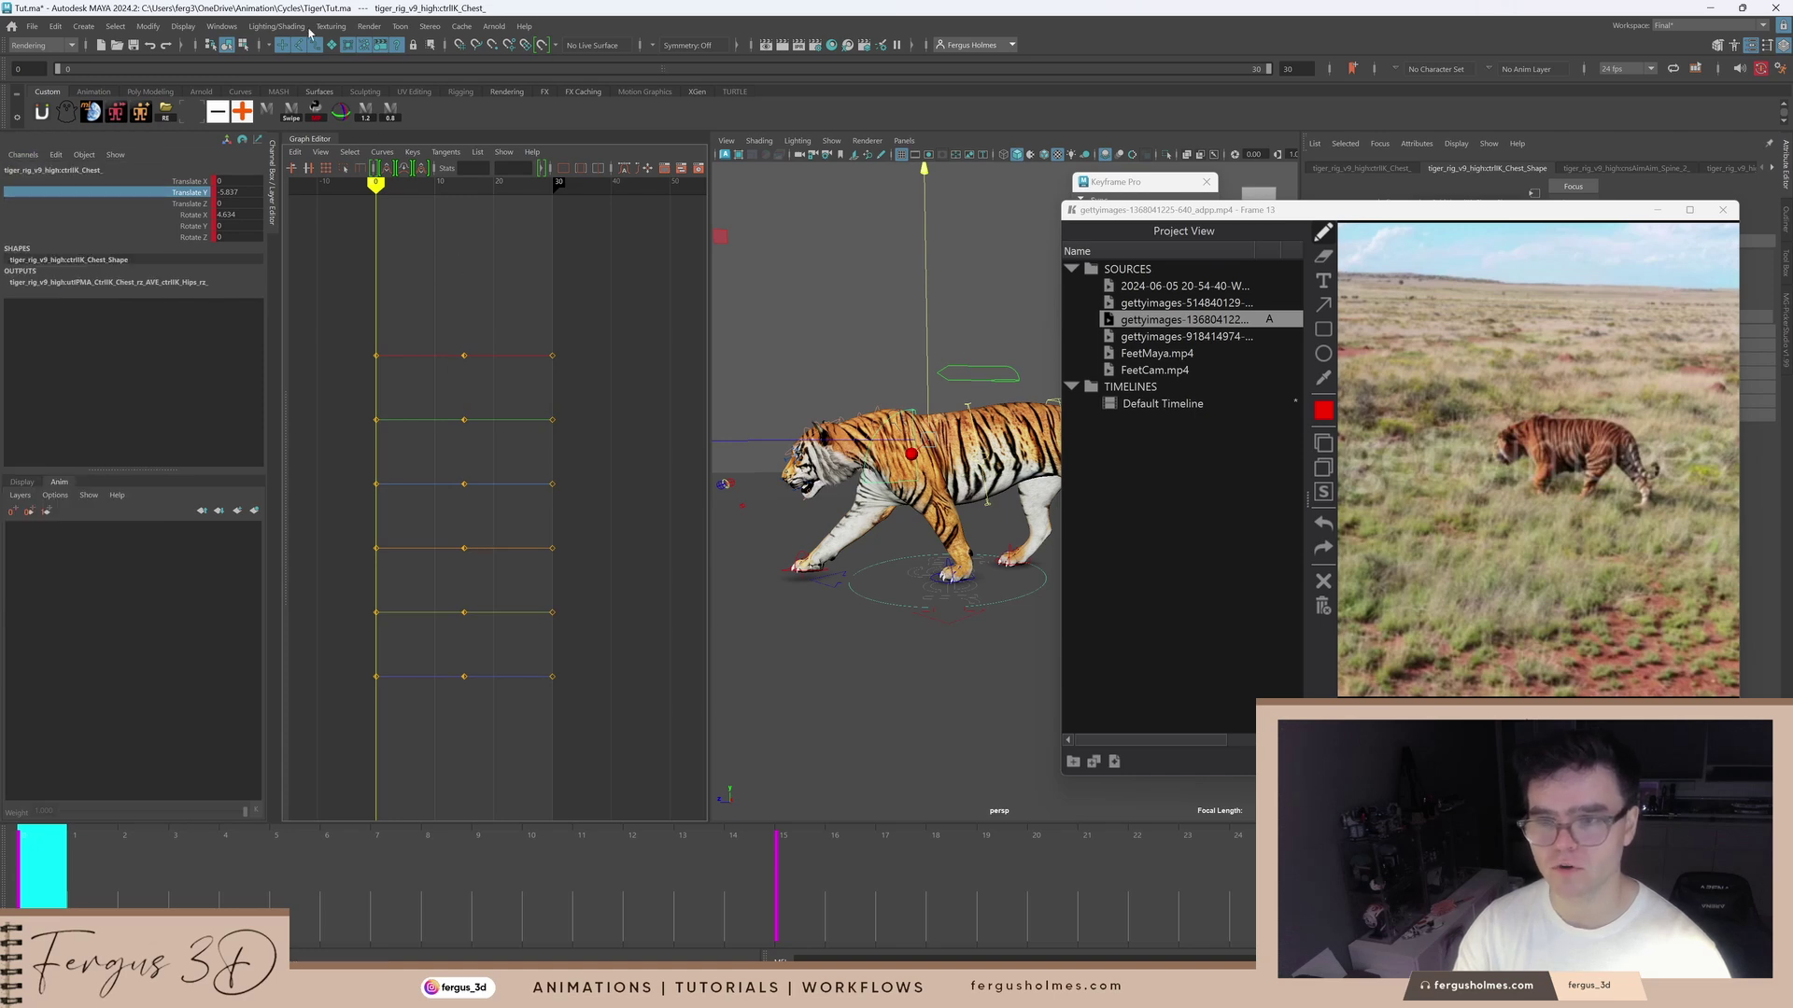
left_click(224, 27)
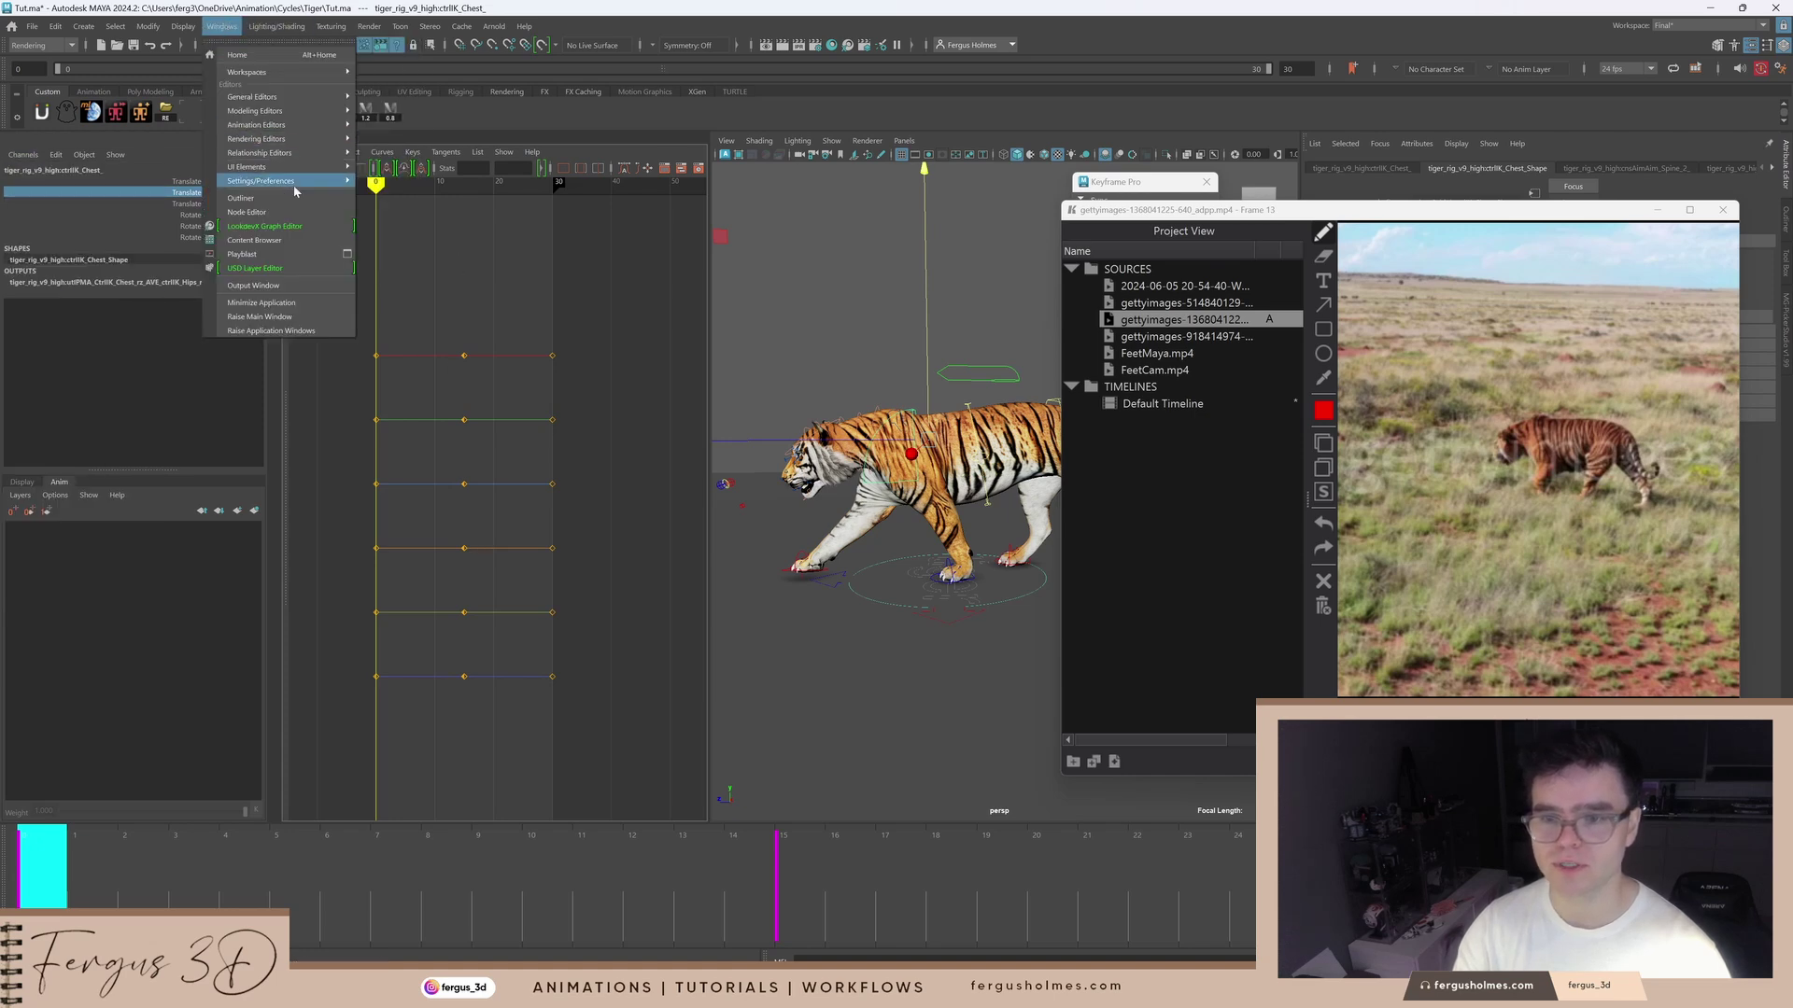
mouse_move(311, 104)
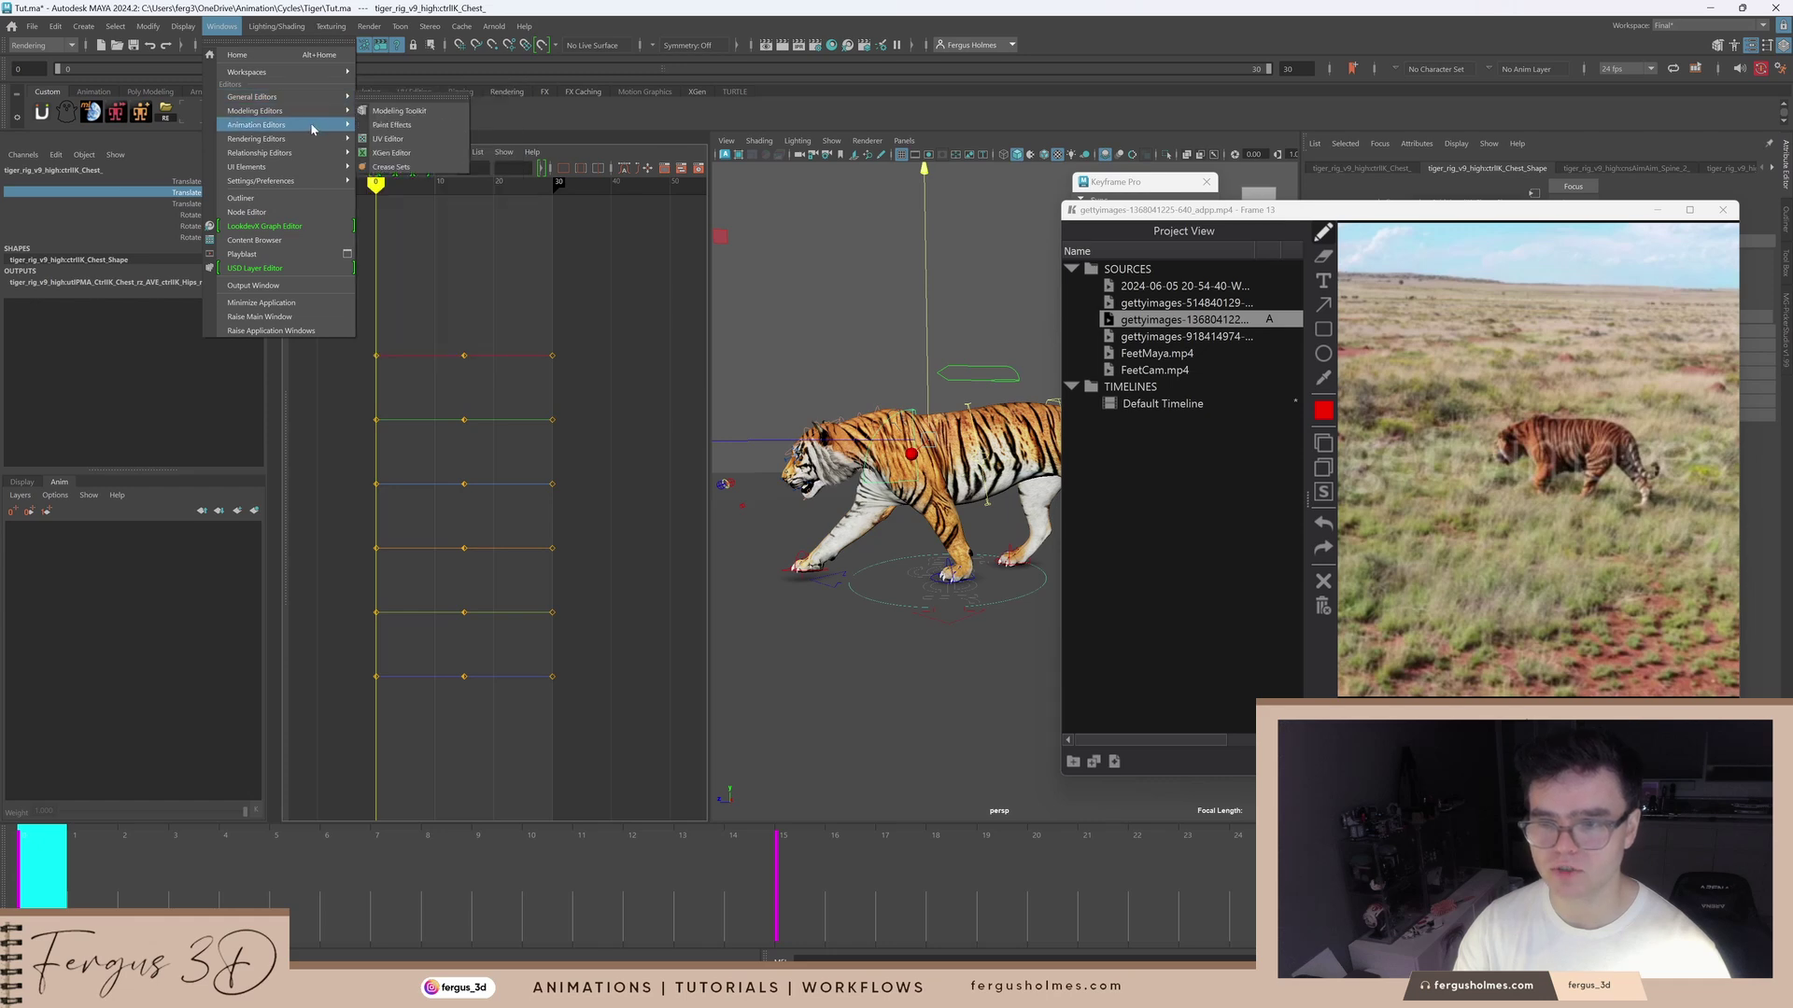
mouse_move(308, 182)
left_click(395, 212)
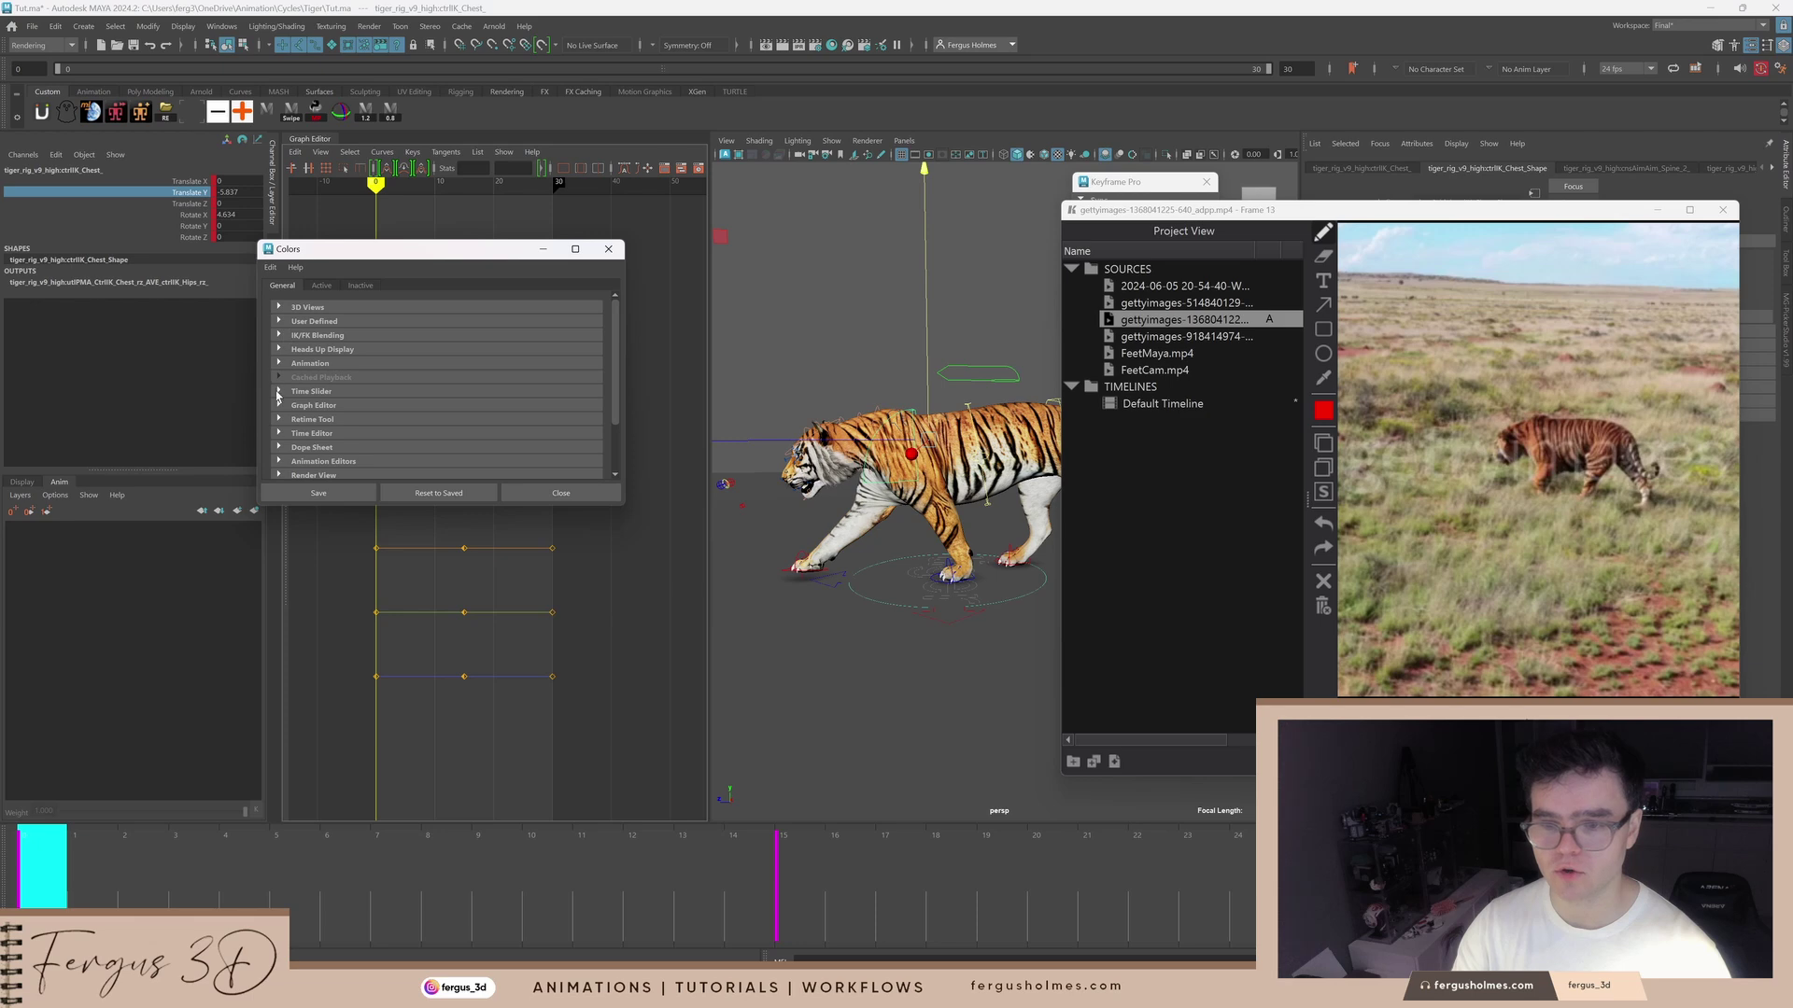
left_click(279, 405)
scroll(457, 461, "down", 1)
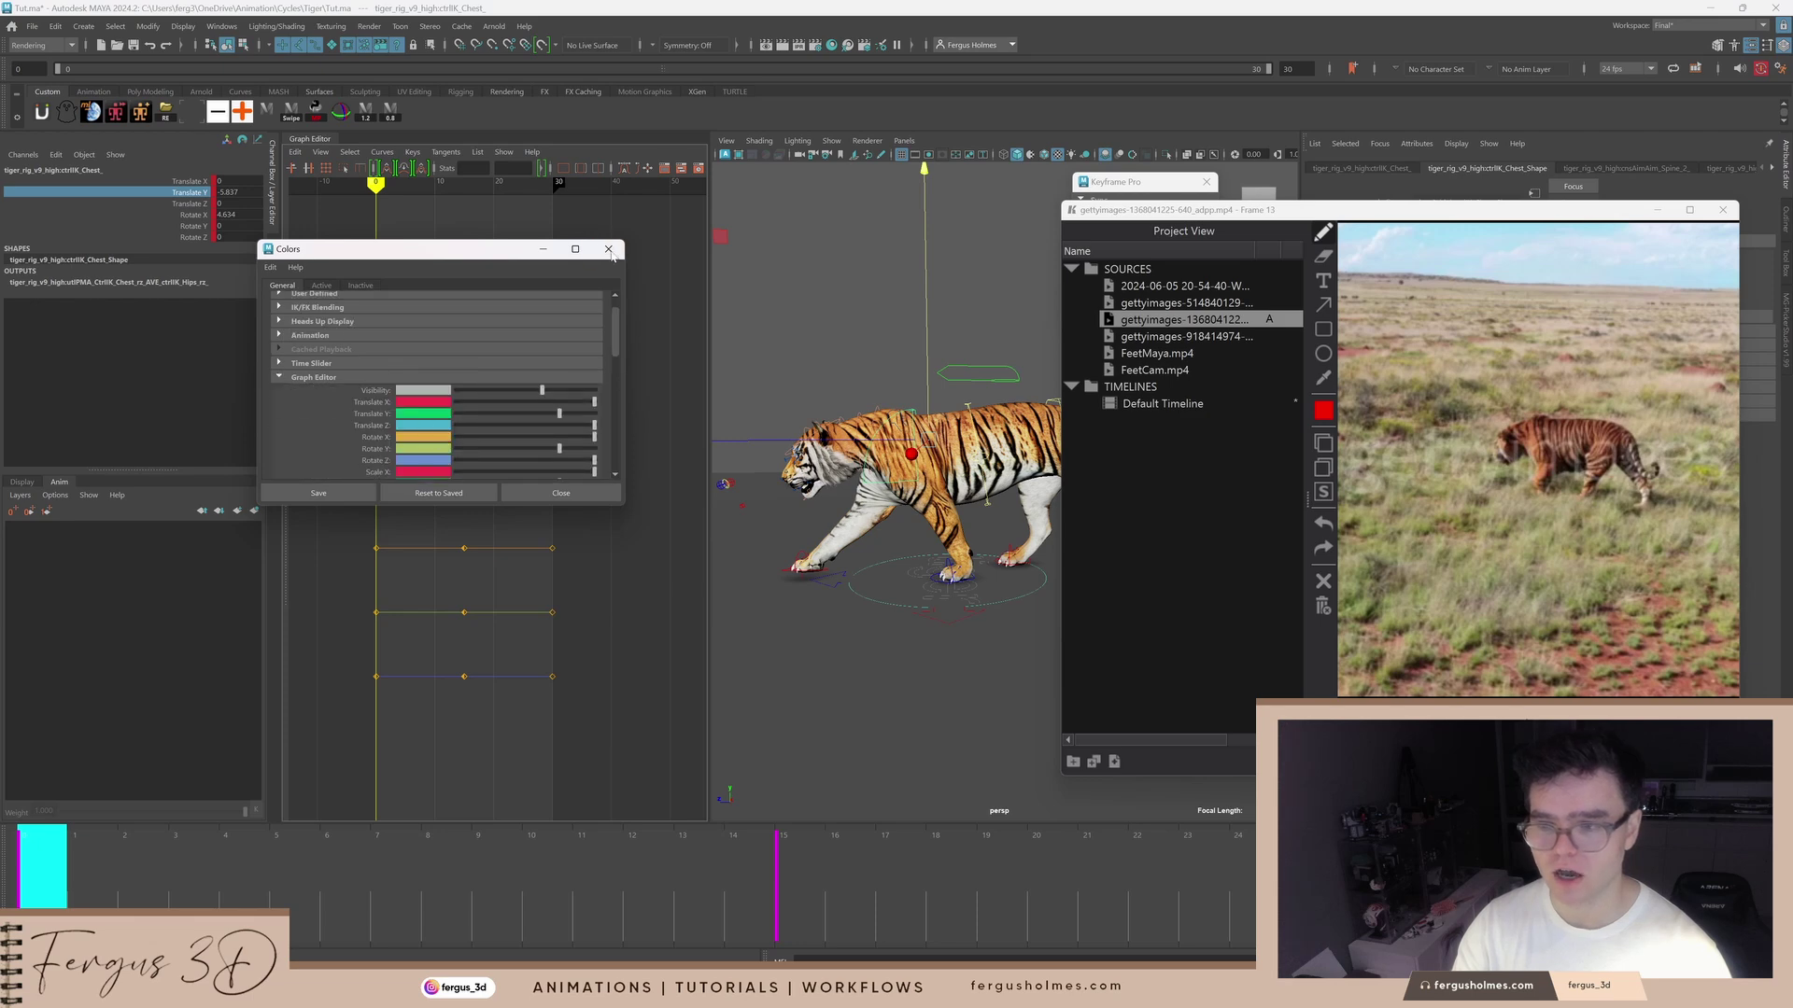
left_click(608, 249)
Step: Isolate the chest control's Translate Y curve in the Graph Editor
left_click(438, 548)
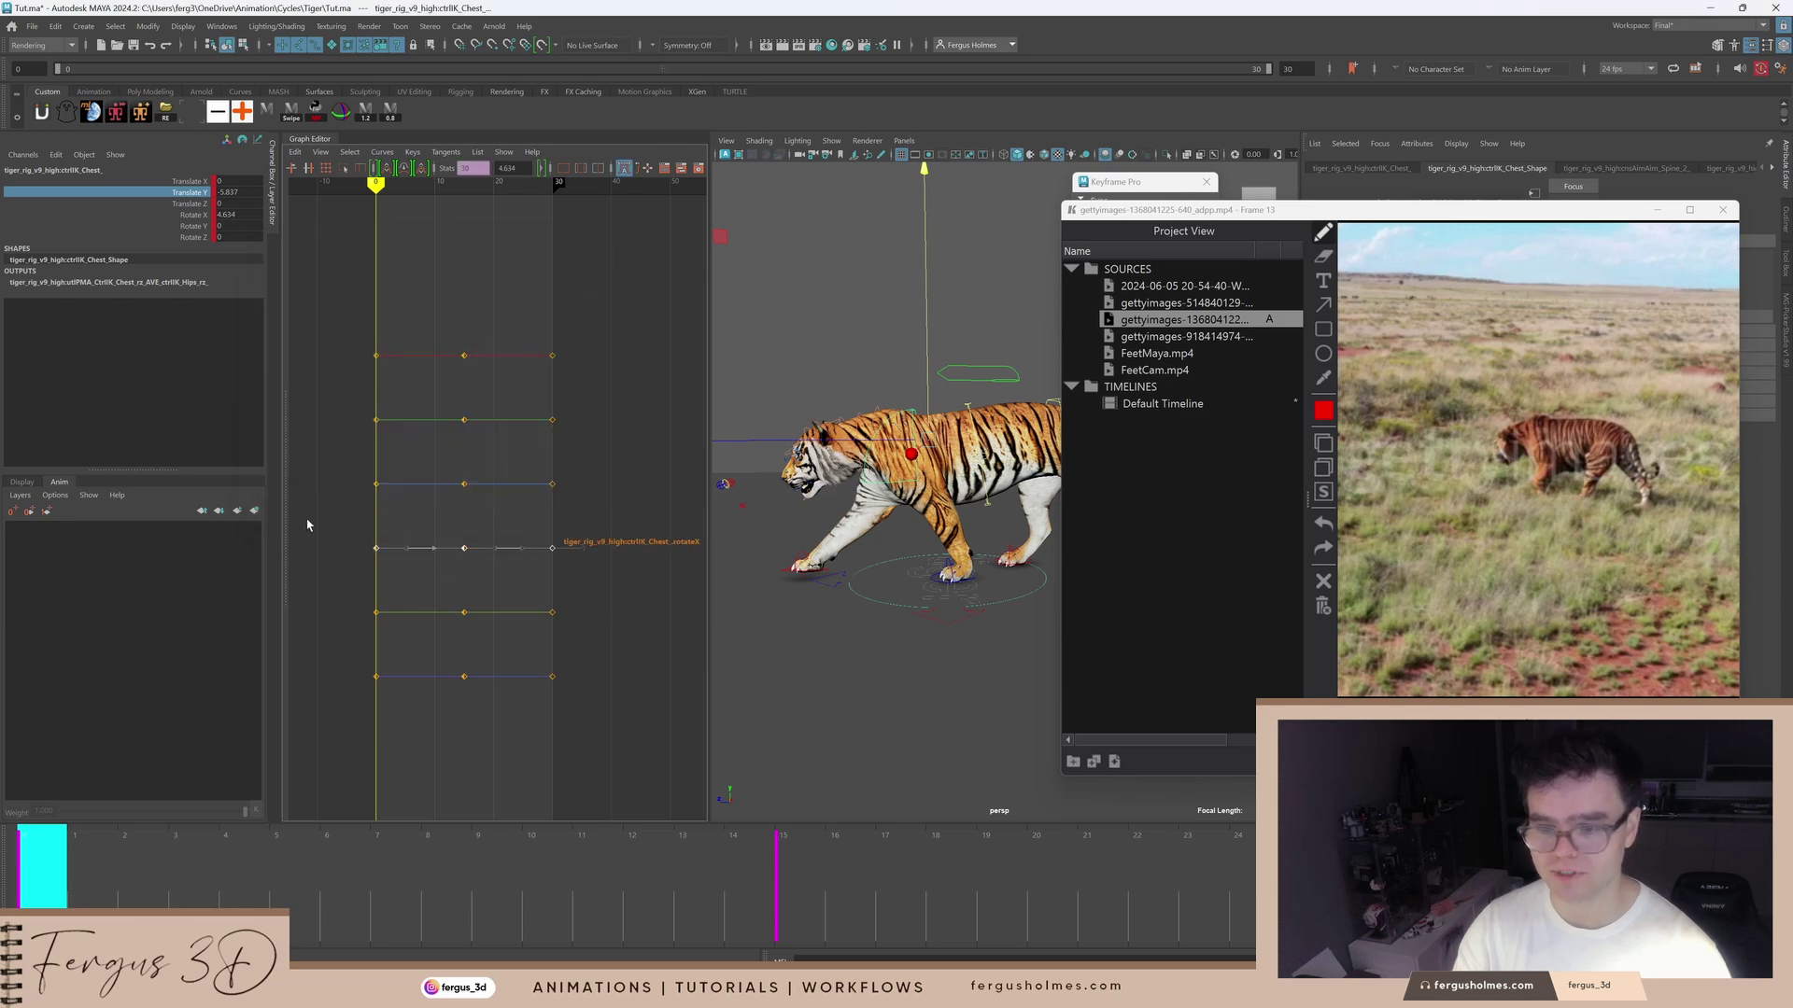
left_click_drag(328, 305, 639, 523)
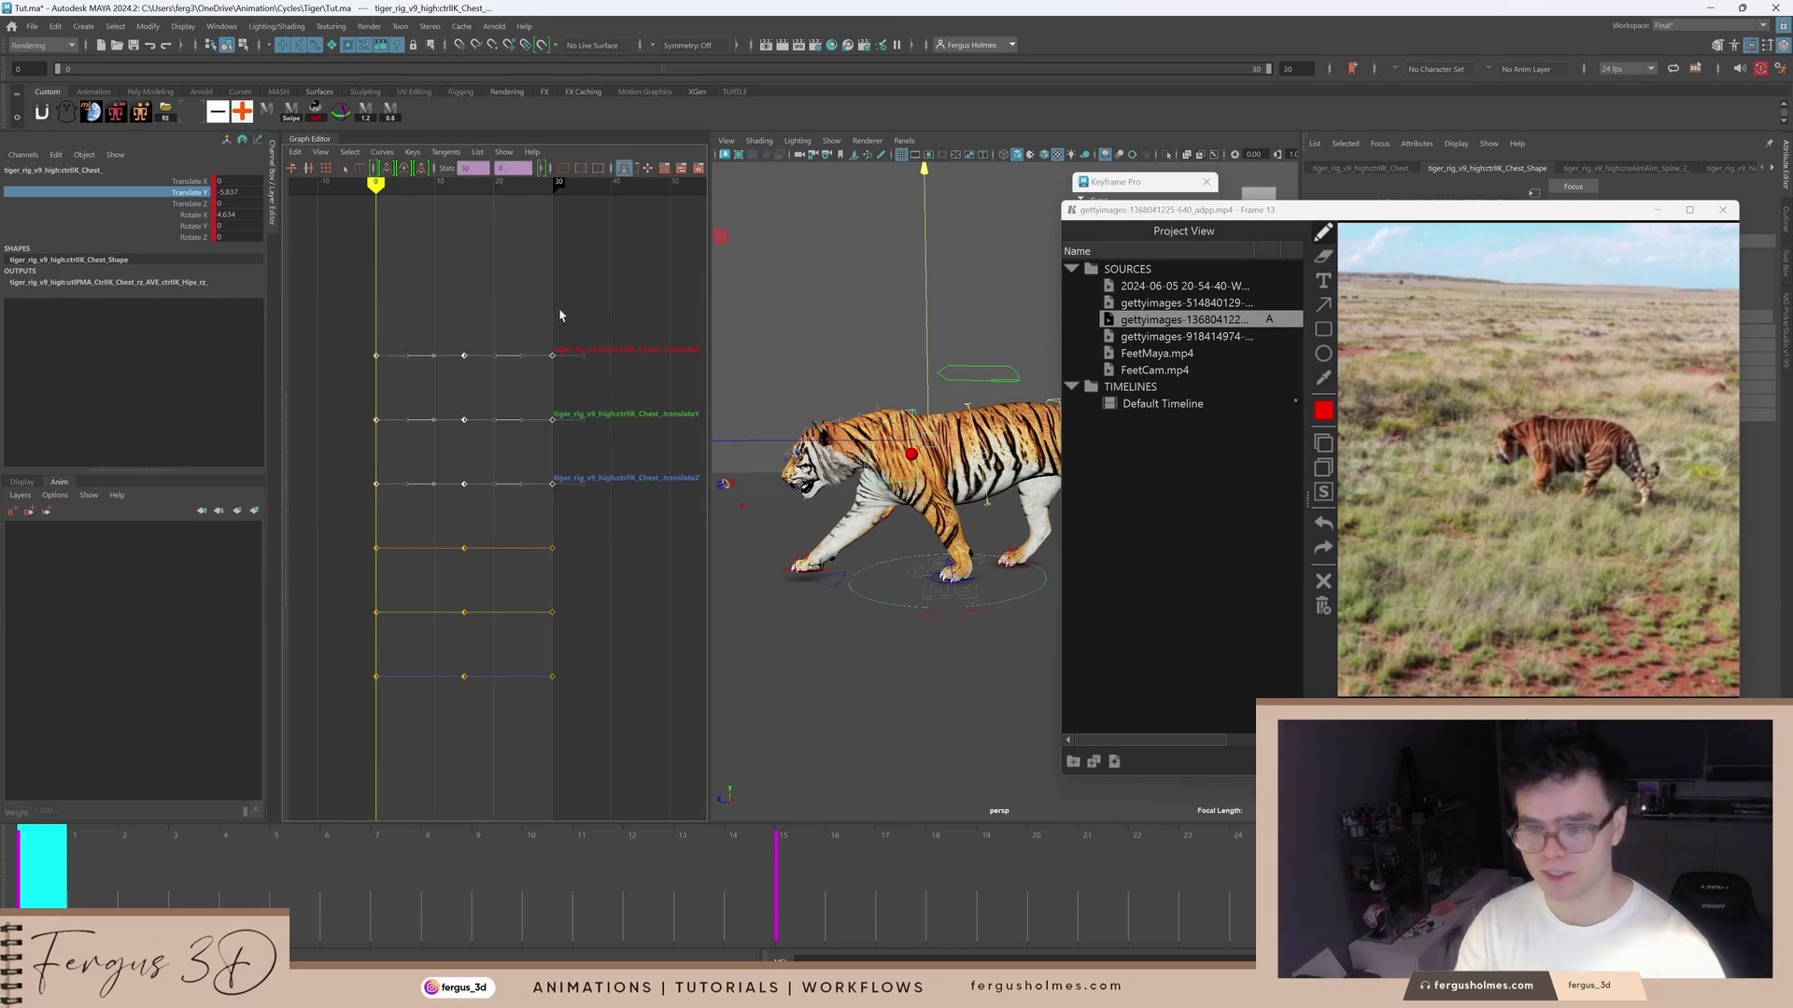
left_click(200, 193)
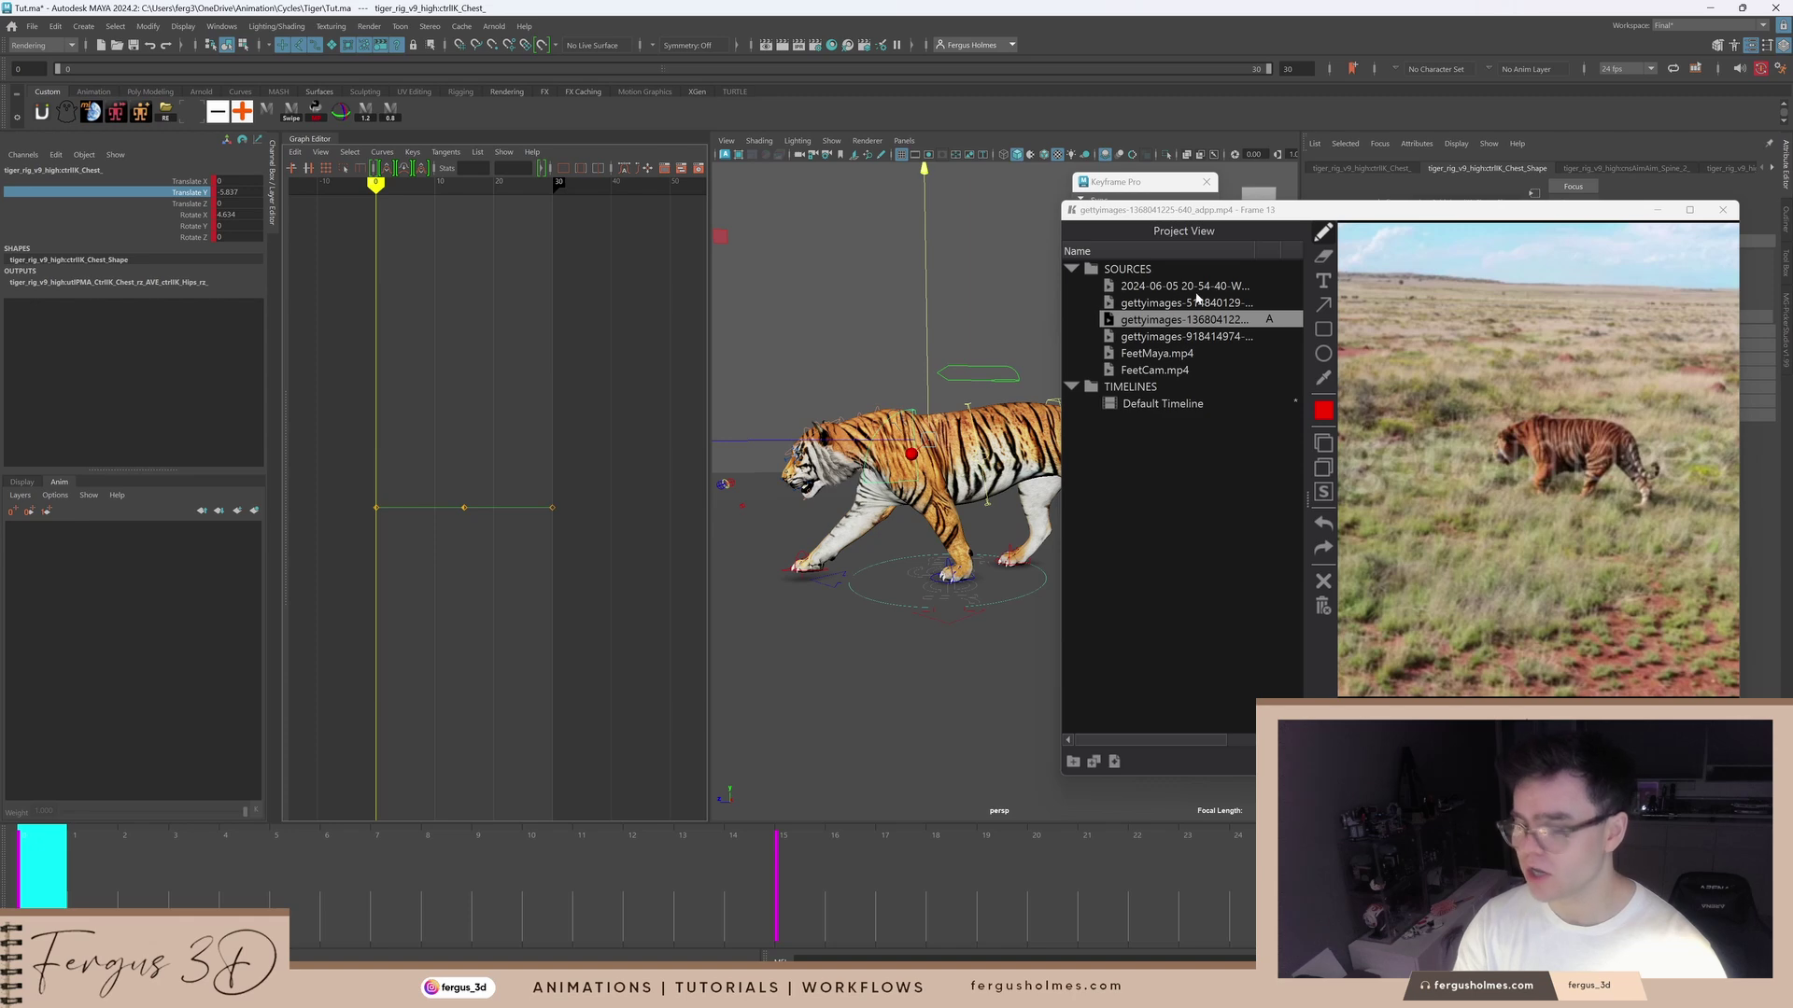
Step: Hide the project view in the reference video player, show its timeline and go to frame 1 of the footage
key("F8")
left_click(1286, 214)
key("F7")
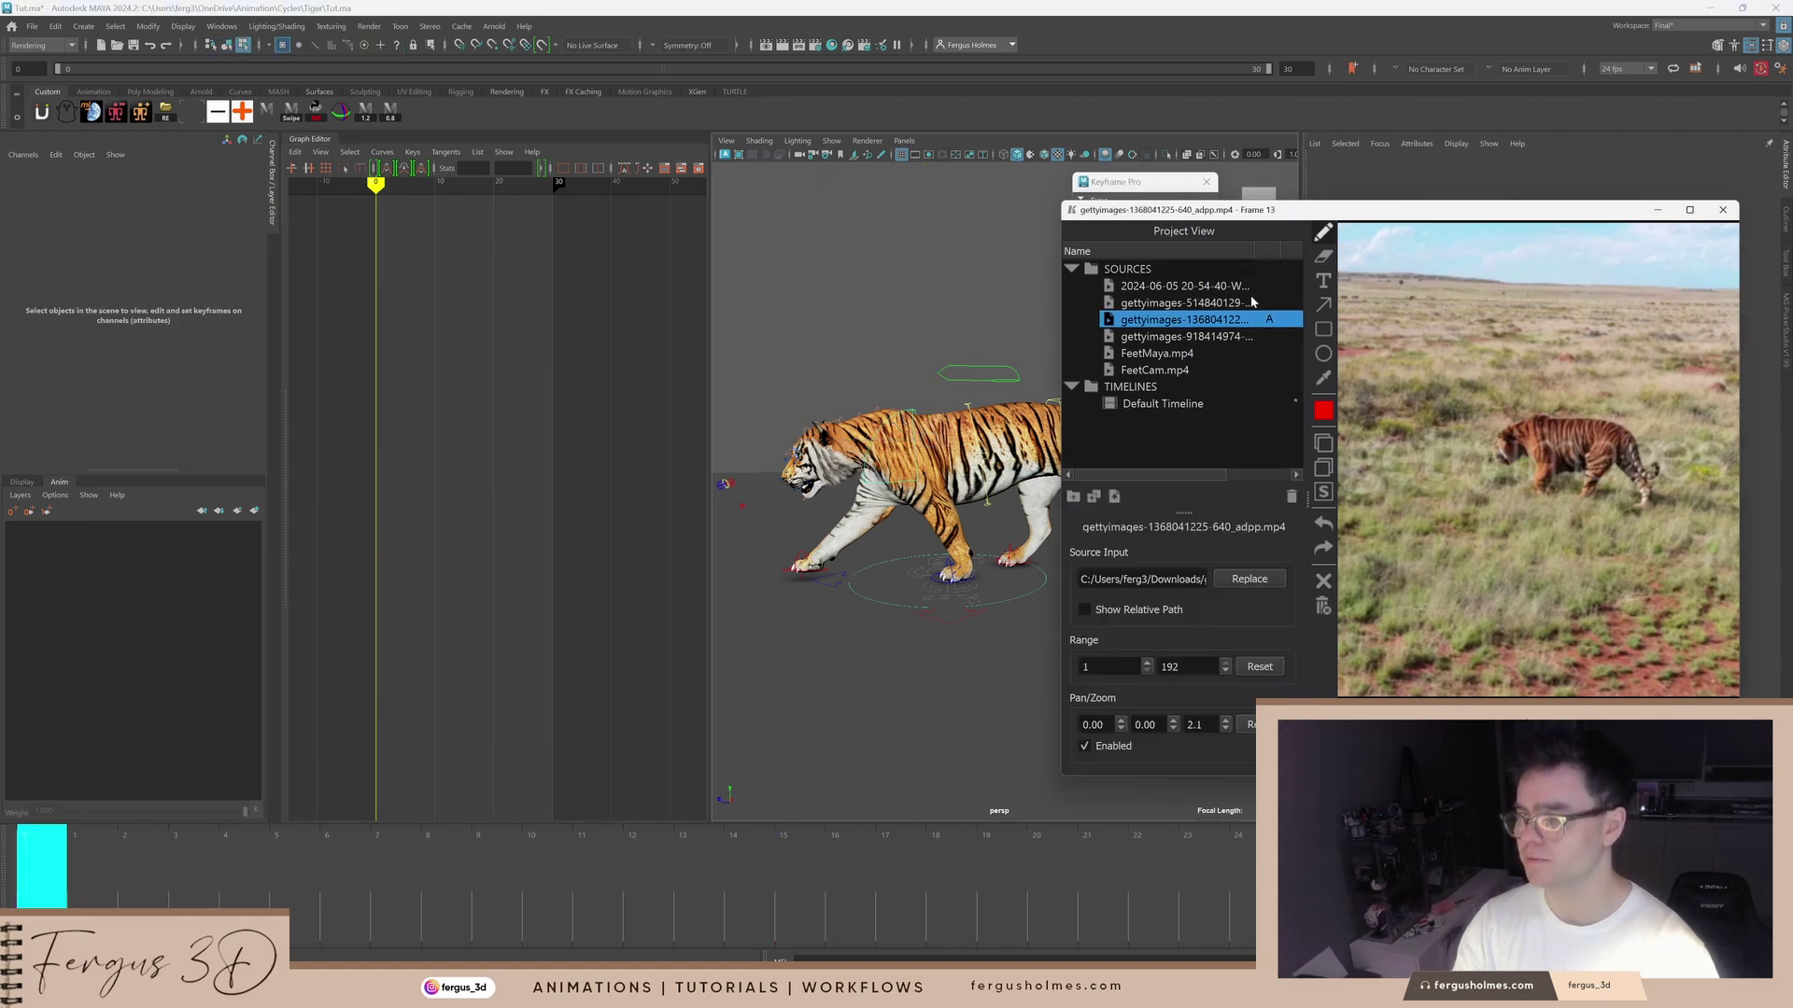
key("F6")
key("F7")
left_click_drag(1210, 729, 1165, 733)
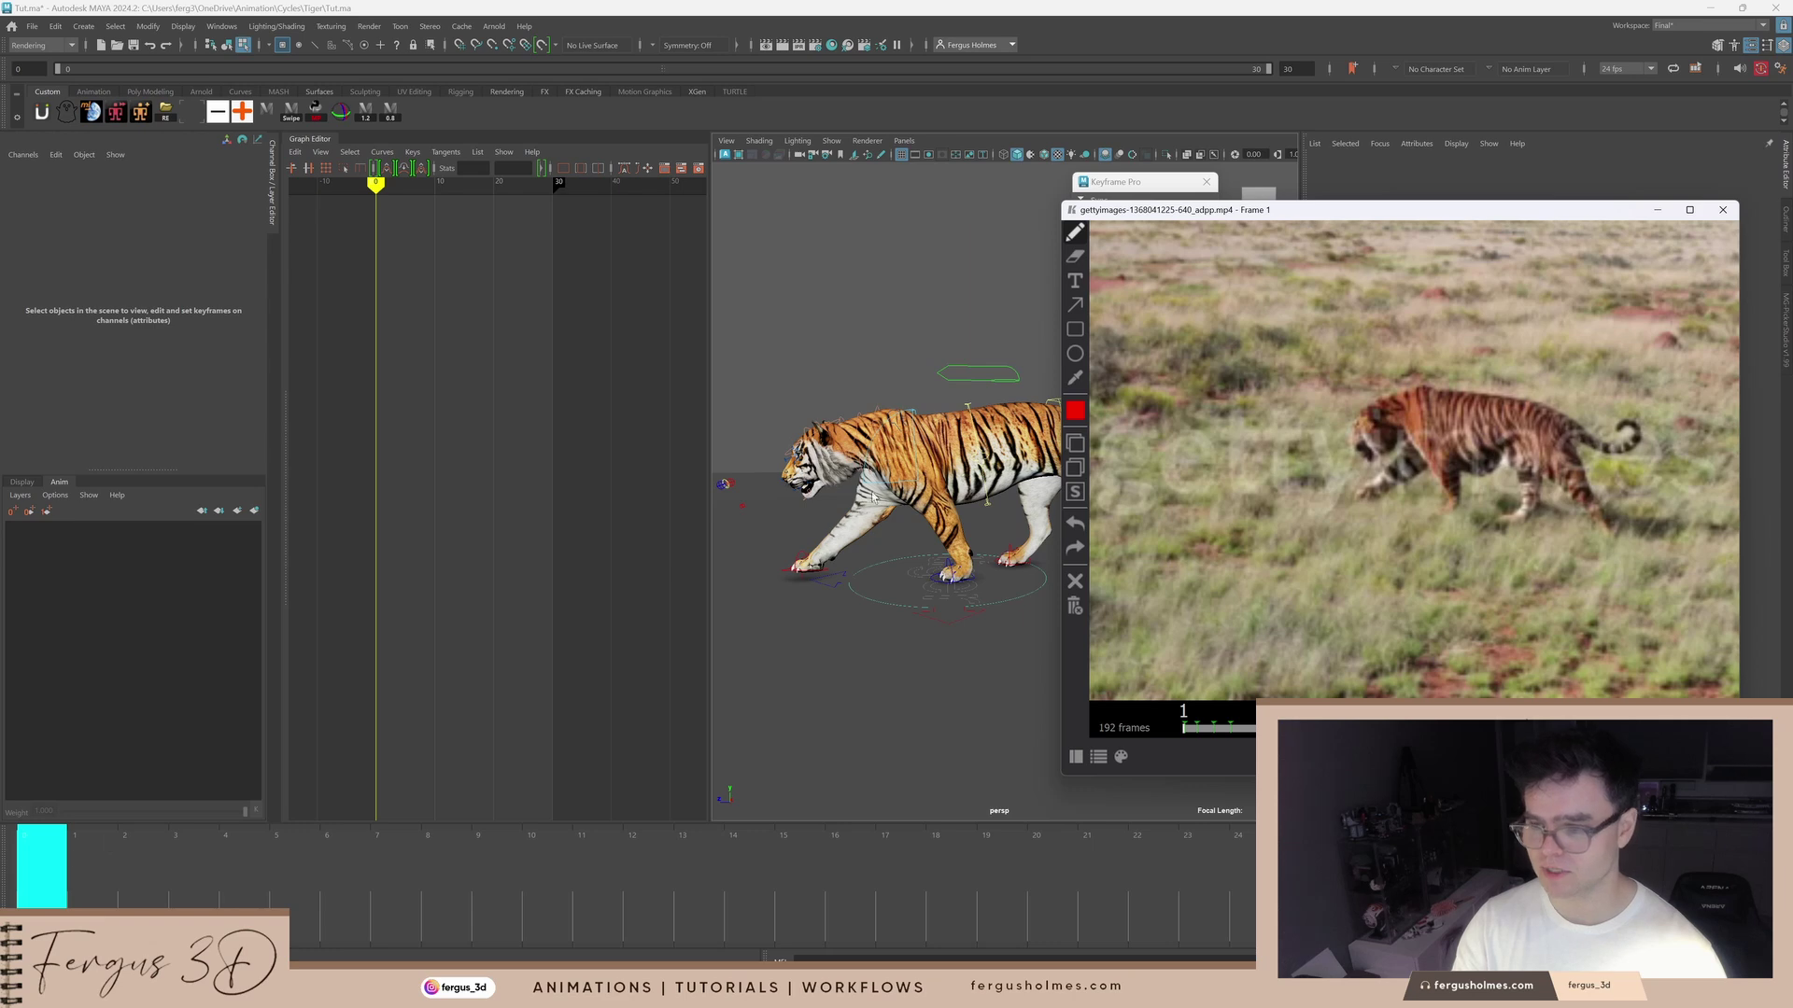
Step: Zoom in on the tiger, reselect its chest control and show only the Translate Y curve
scroll(855, 464, "up", 2)
left_click(891, 390)
scroll(890, 369, "up", 4)
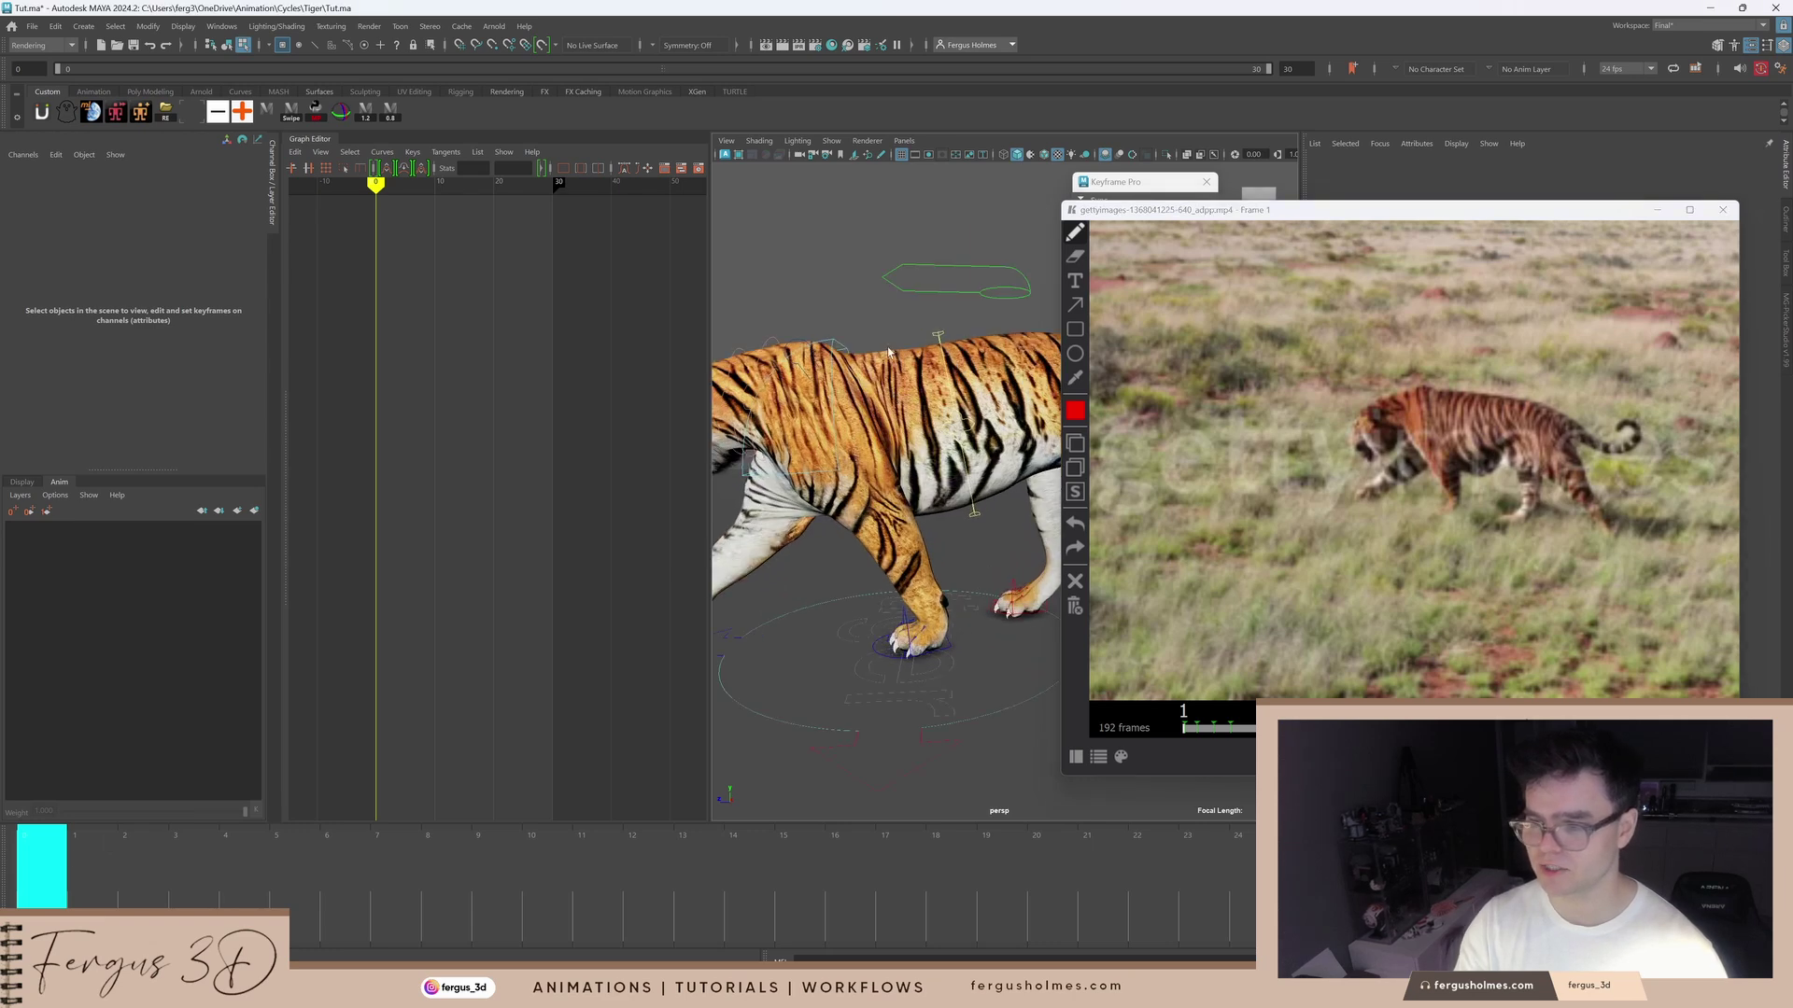
scroll(868, 332, "down", 2)
left_click(868, 376)
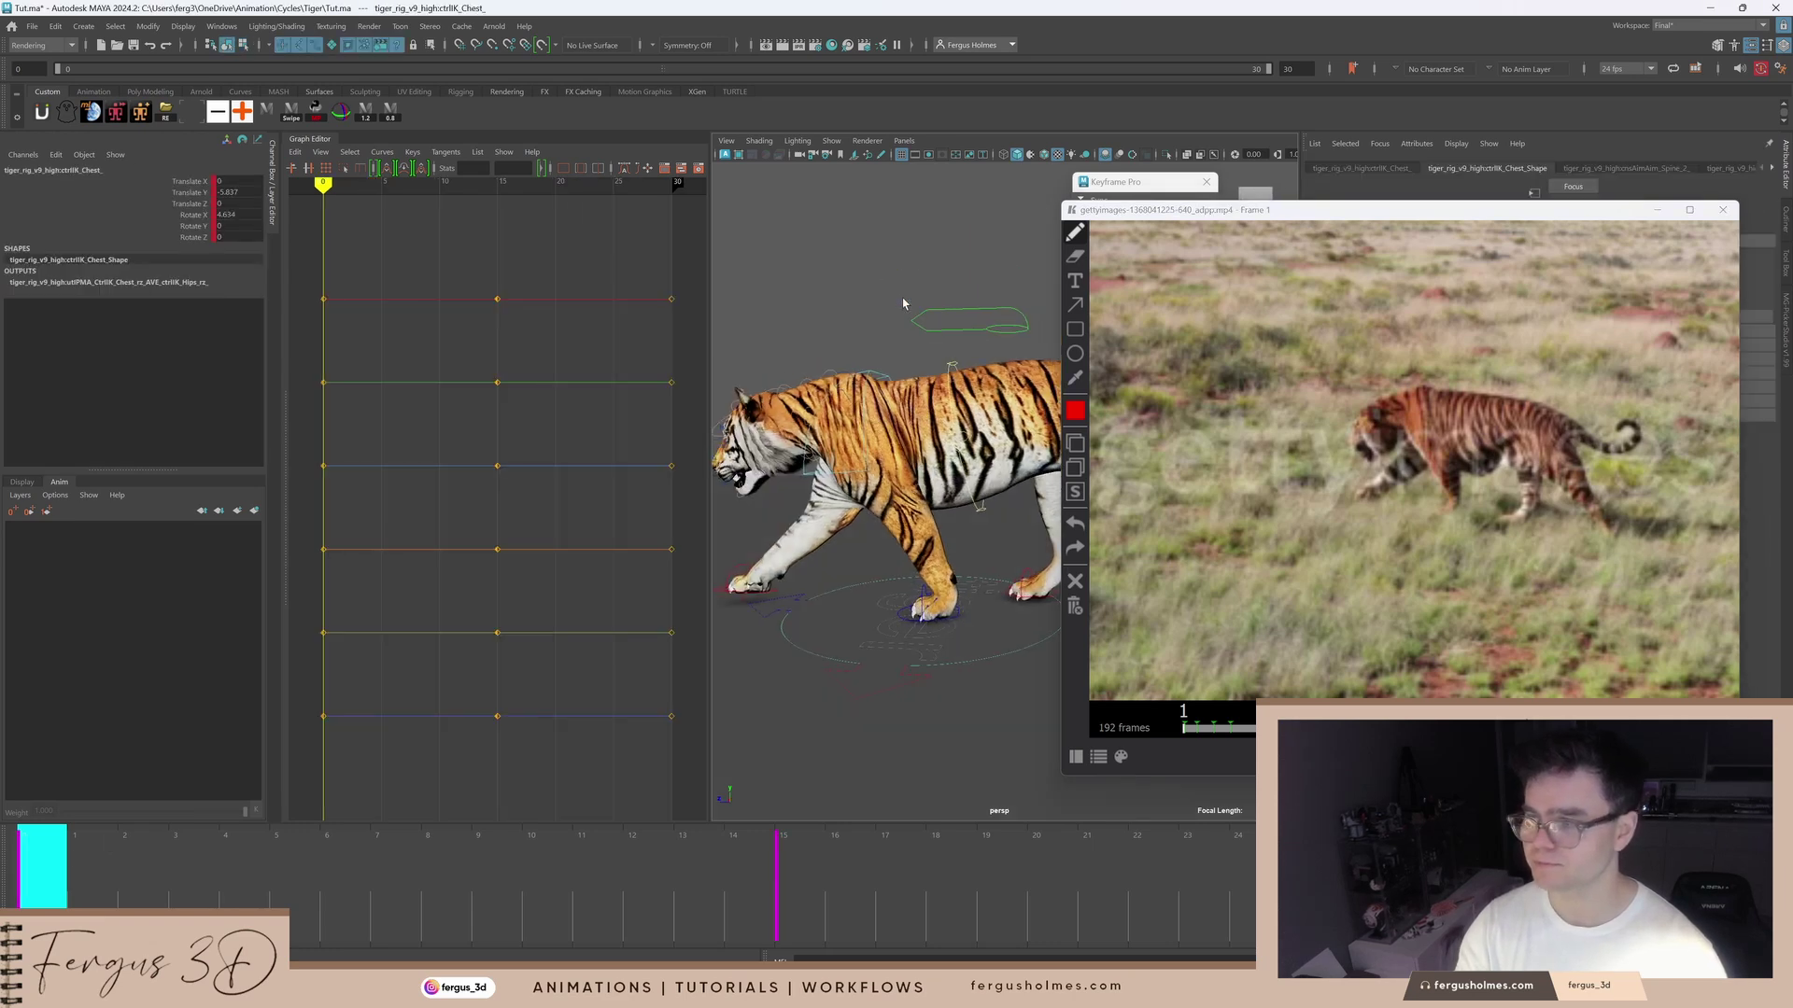
left_click(177, 192)
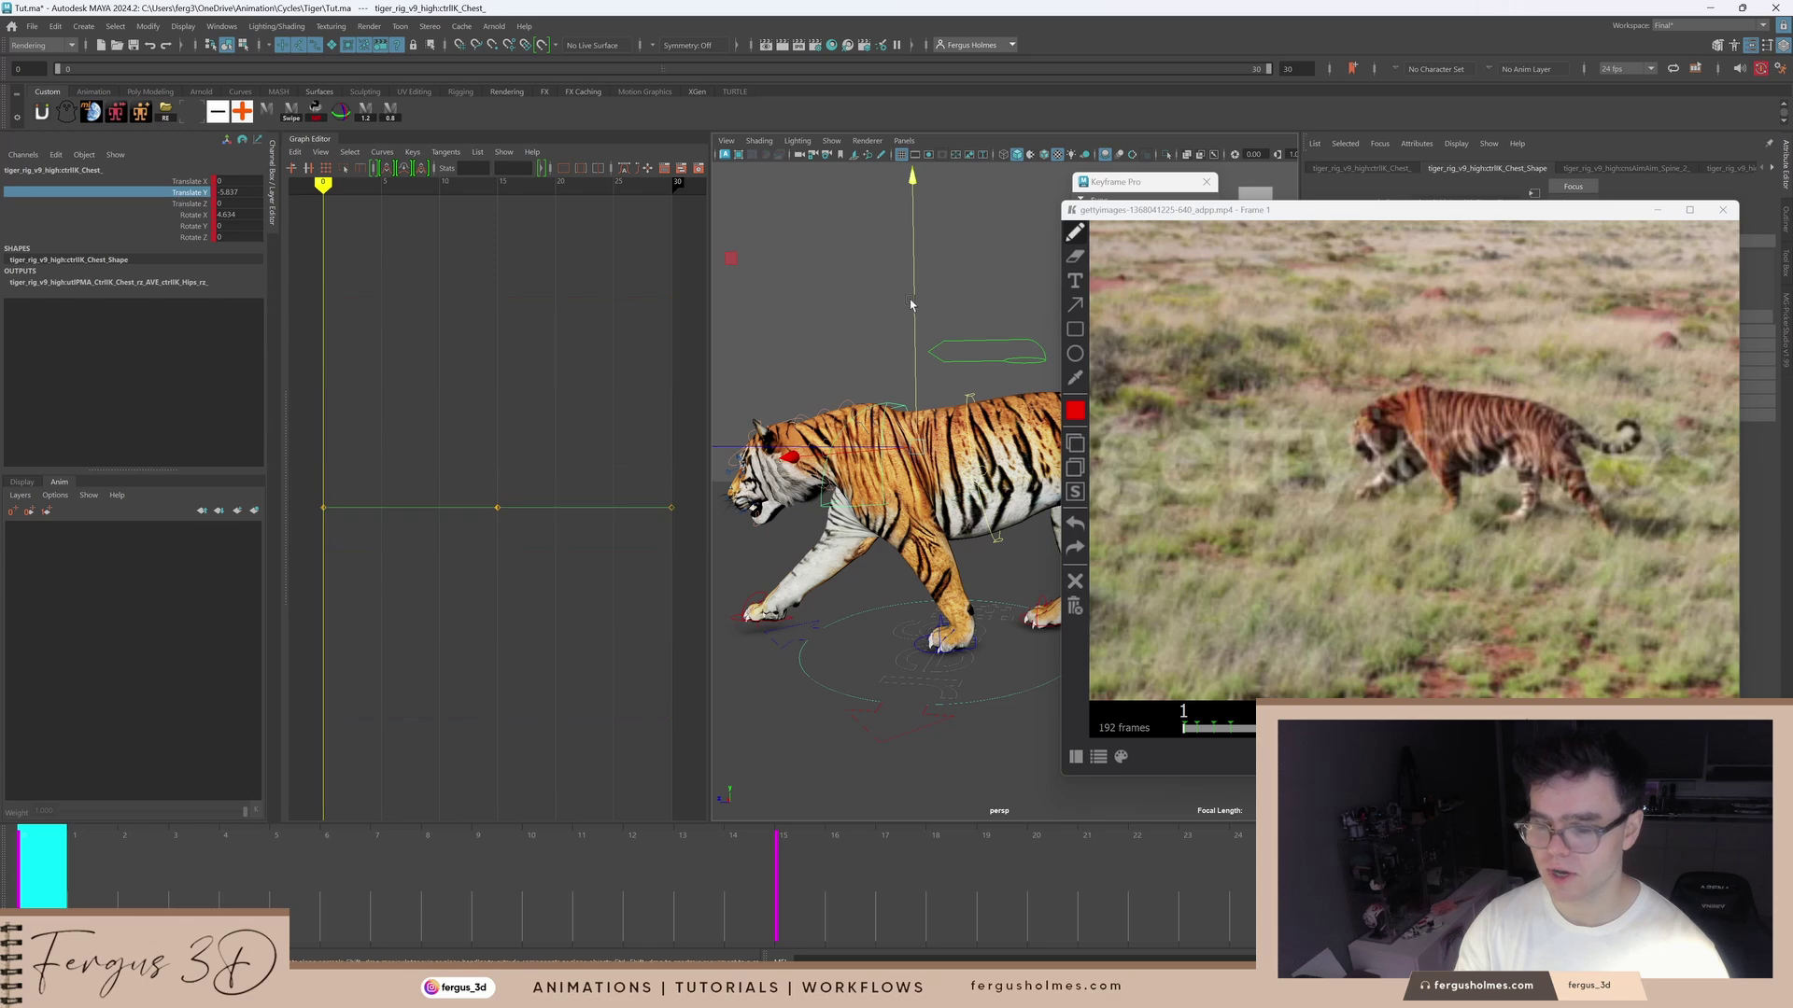
left_click_drag(824, 360, 852, 338, "alt")
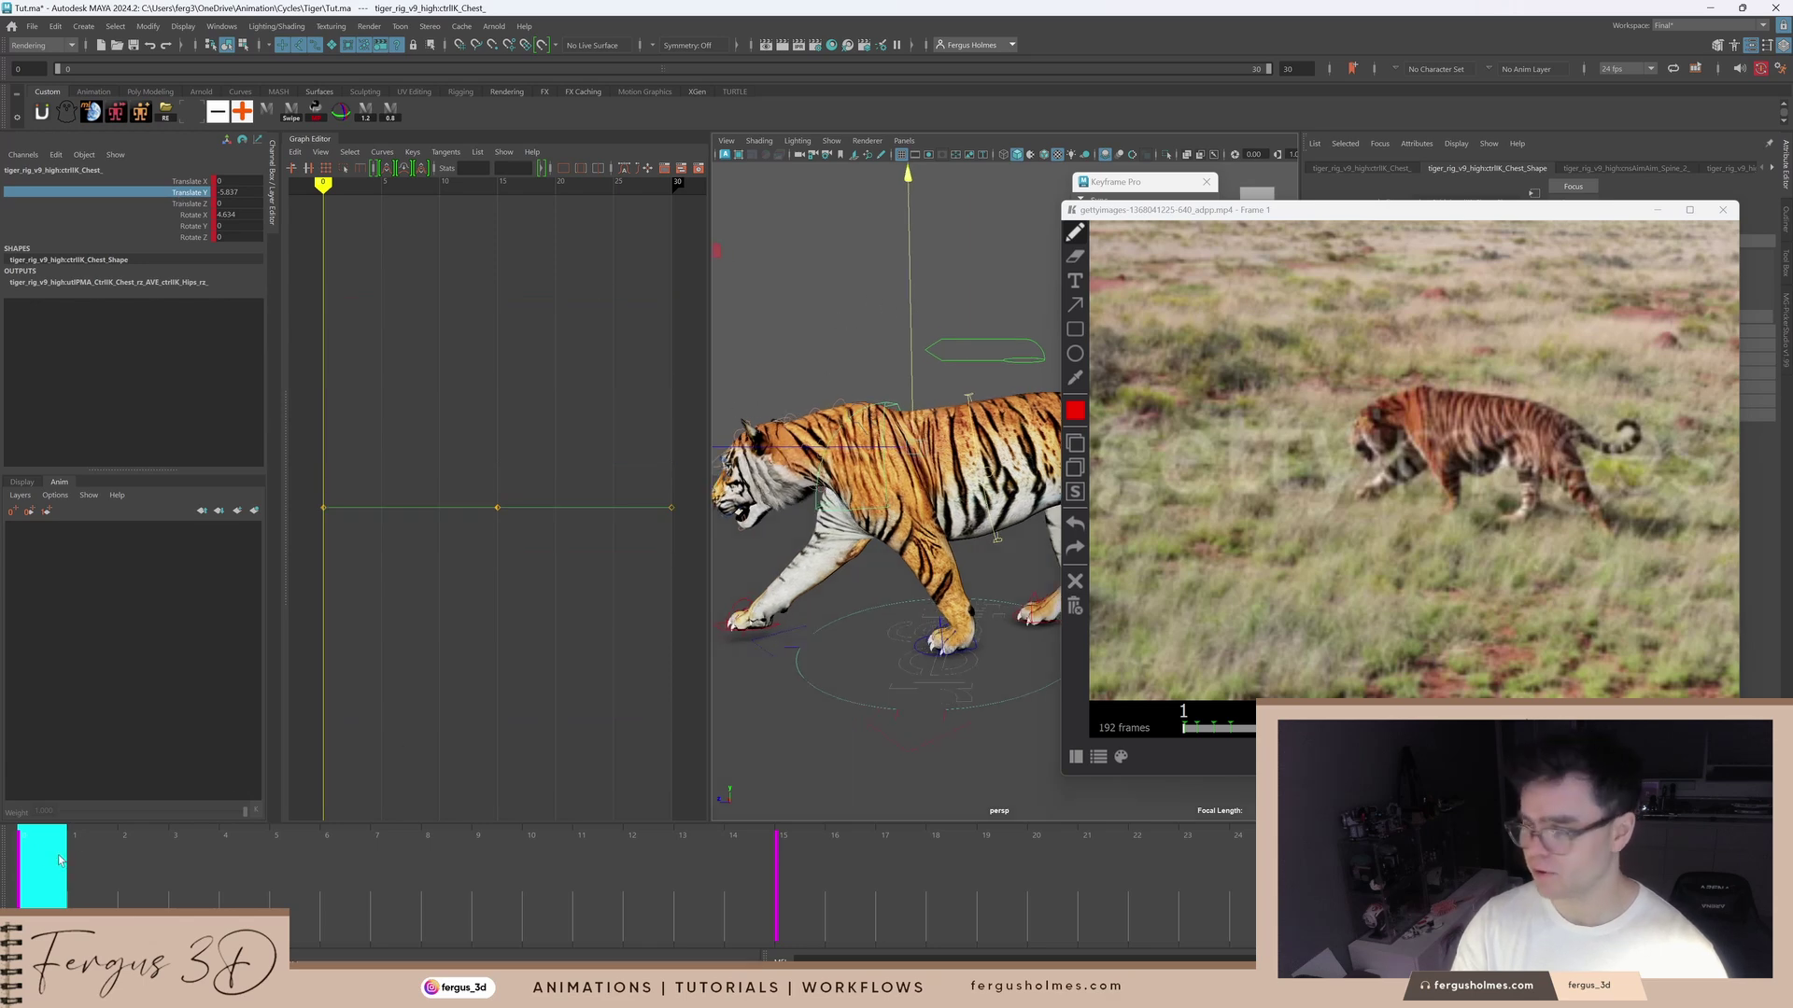
Step: Sync the reference video with the animation timeline through Keyframe Pro and scrub to frame 3
mouse_move(59, 860)
left_mouse_down()
mouse_move(140, 860)
mouse_move(42, 860)
left_mouse_up()
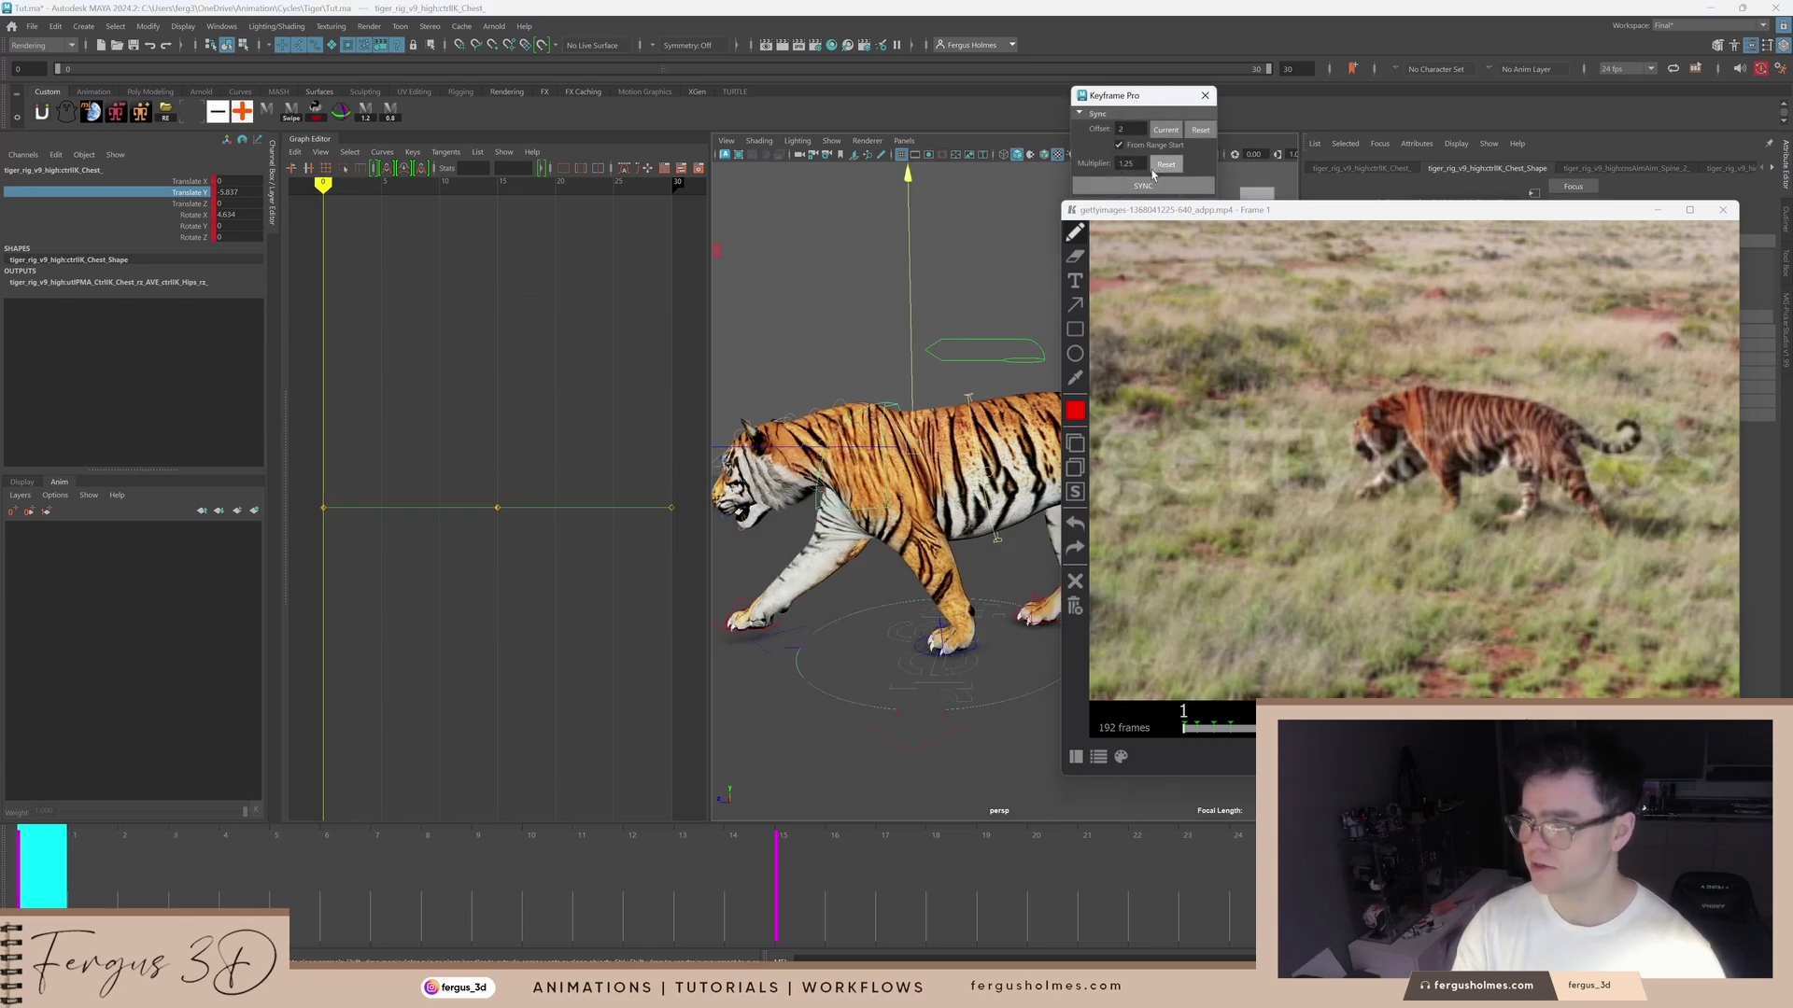
left_click(1153, 187)
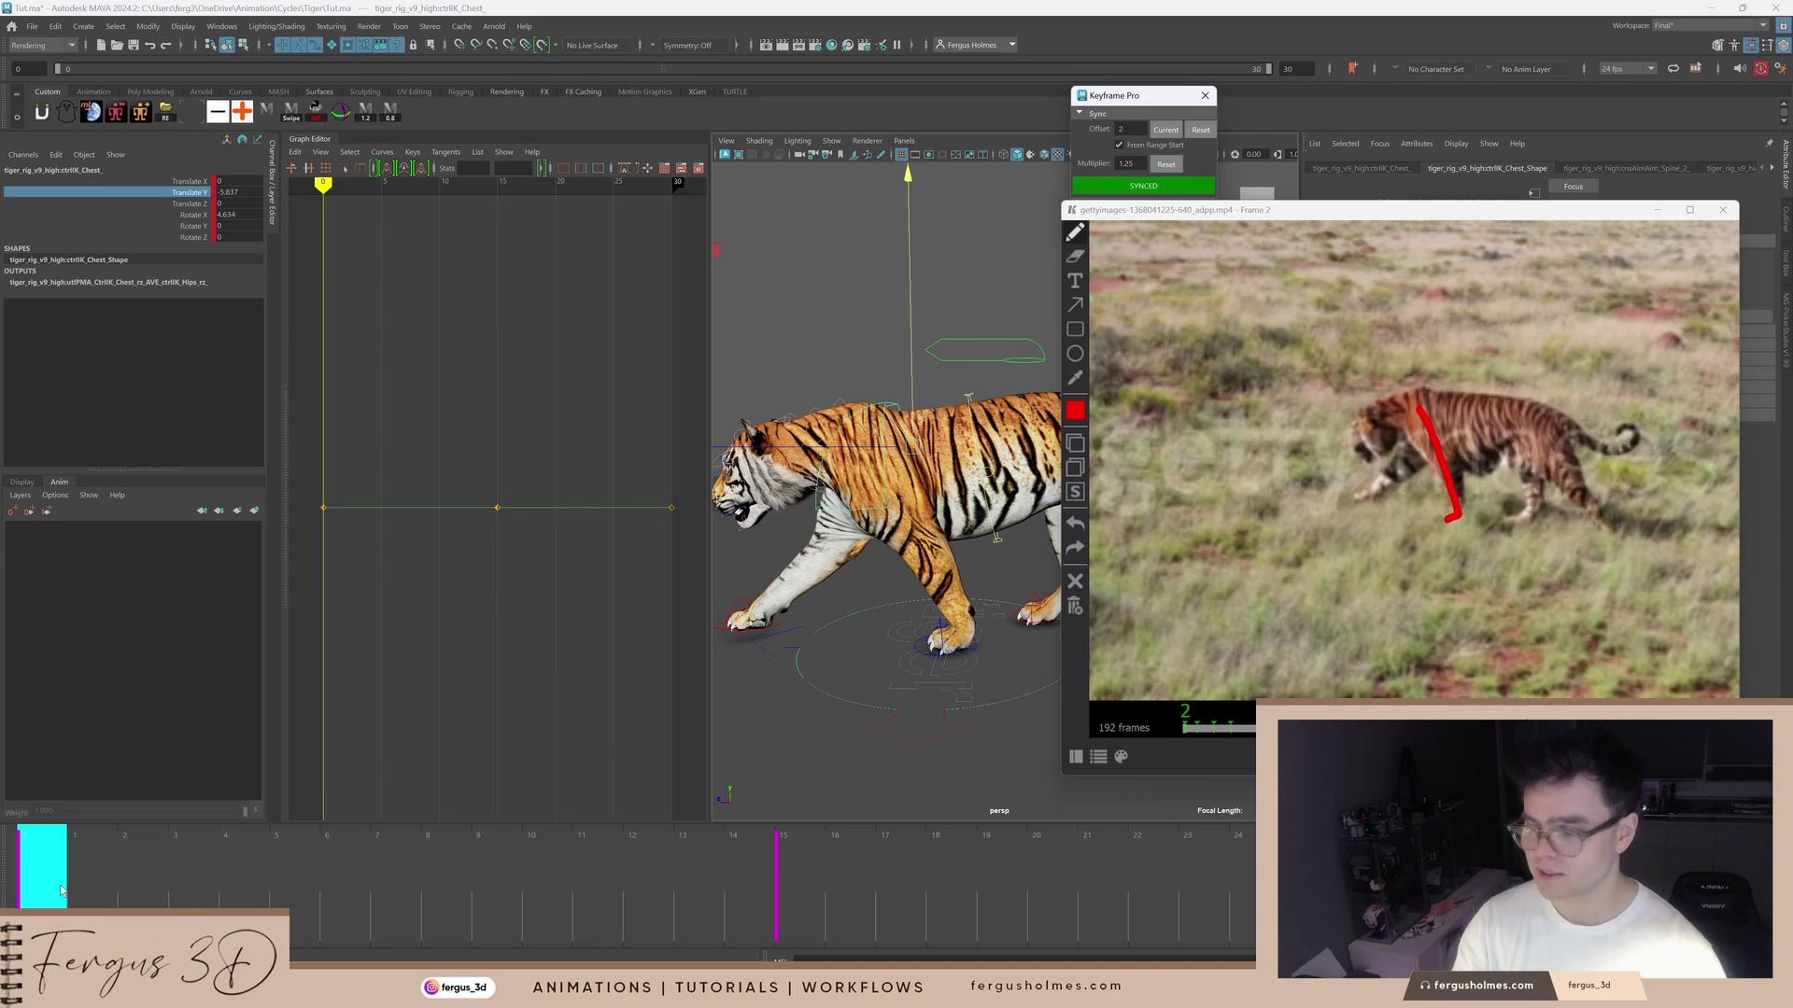
mouse_move(48, 882)
left_mouse_down()
mouse_move(242, 903)
mouse_move(193, 897)
left_mouse_up()
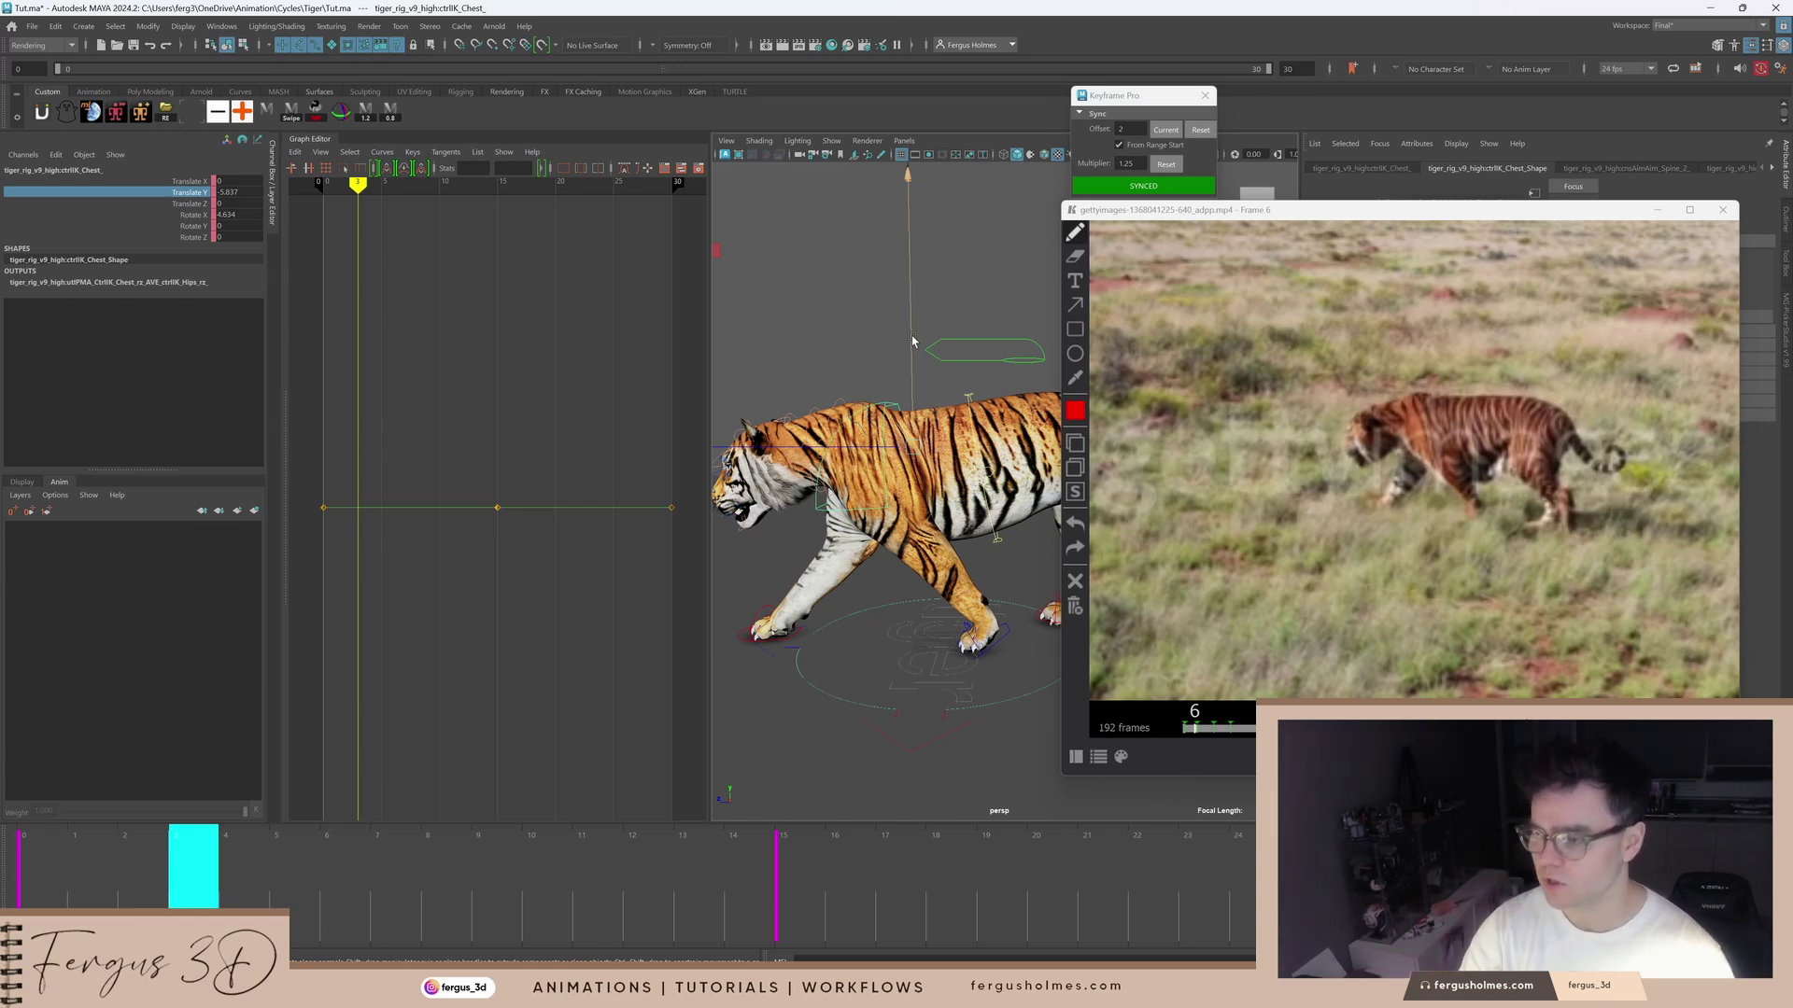
Step: Lower the chest control in Translate Y at frame 3 and narrow the reference video window to uncover the tiger
left_click_drag(912, 342, 941, 344)
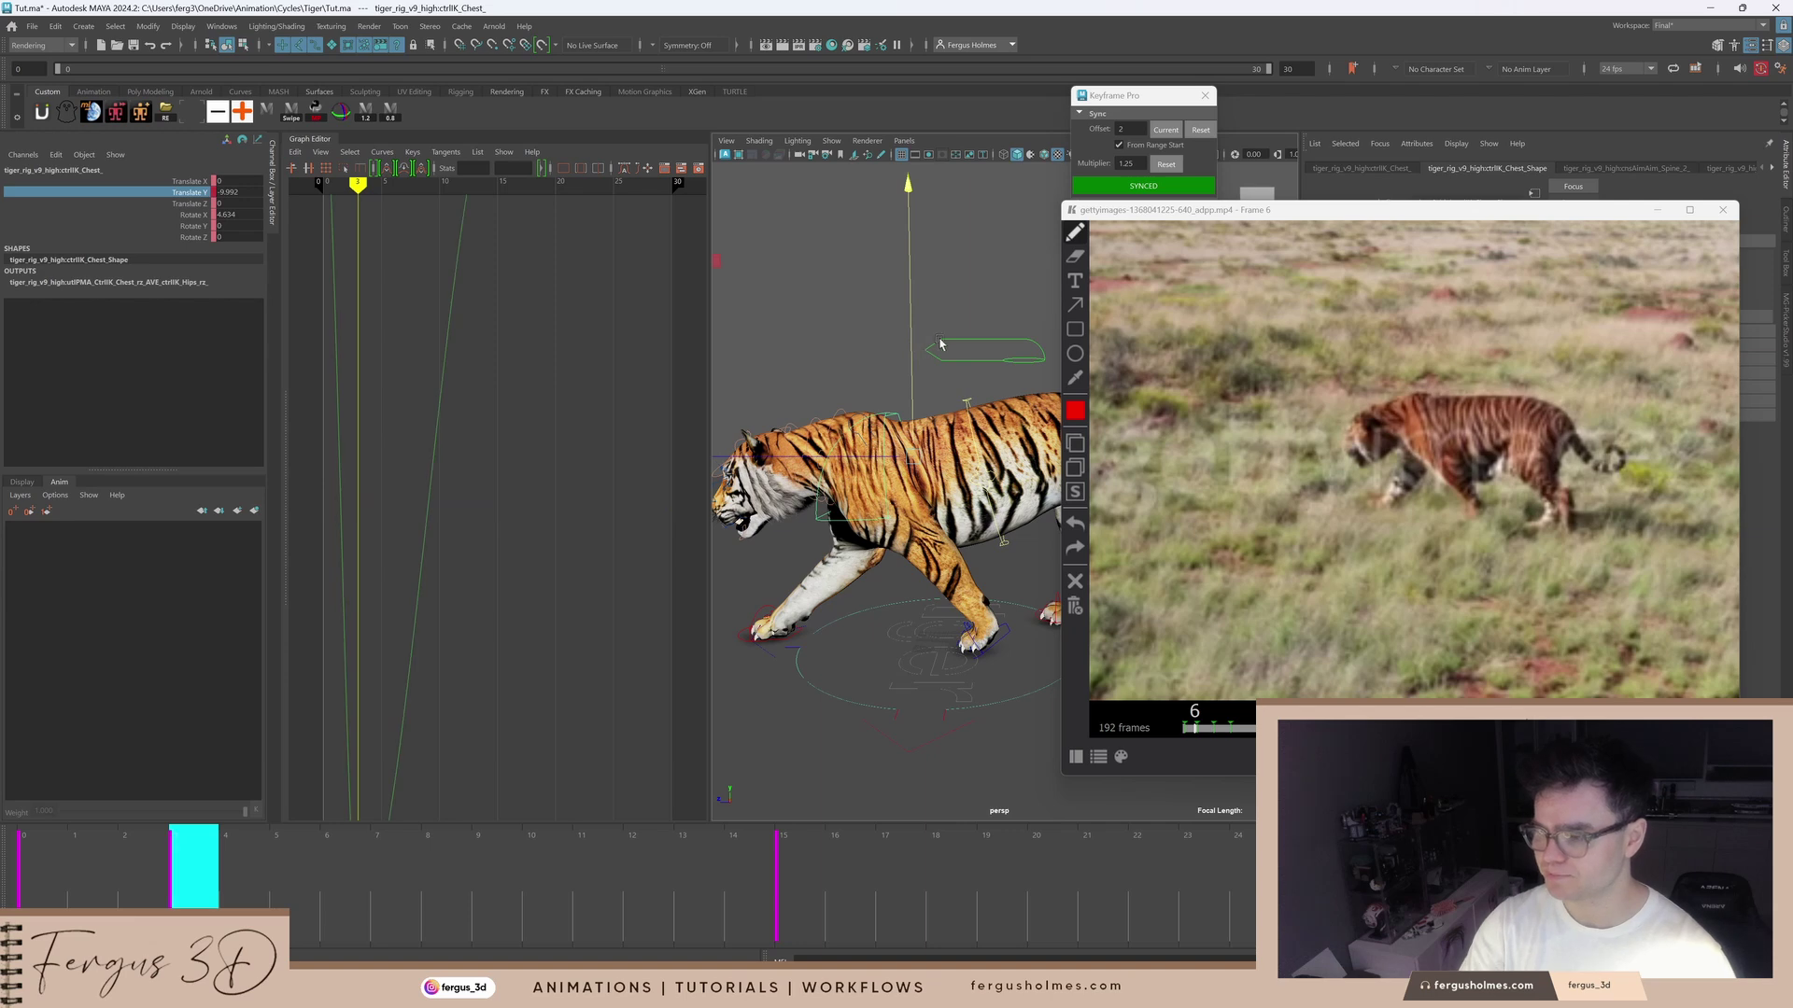
left_click_drag(1056, 284, 1268, 284)
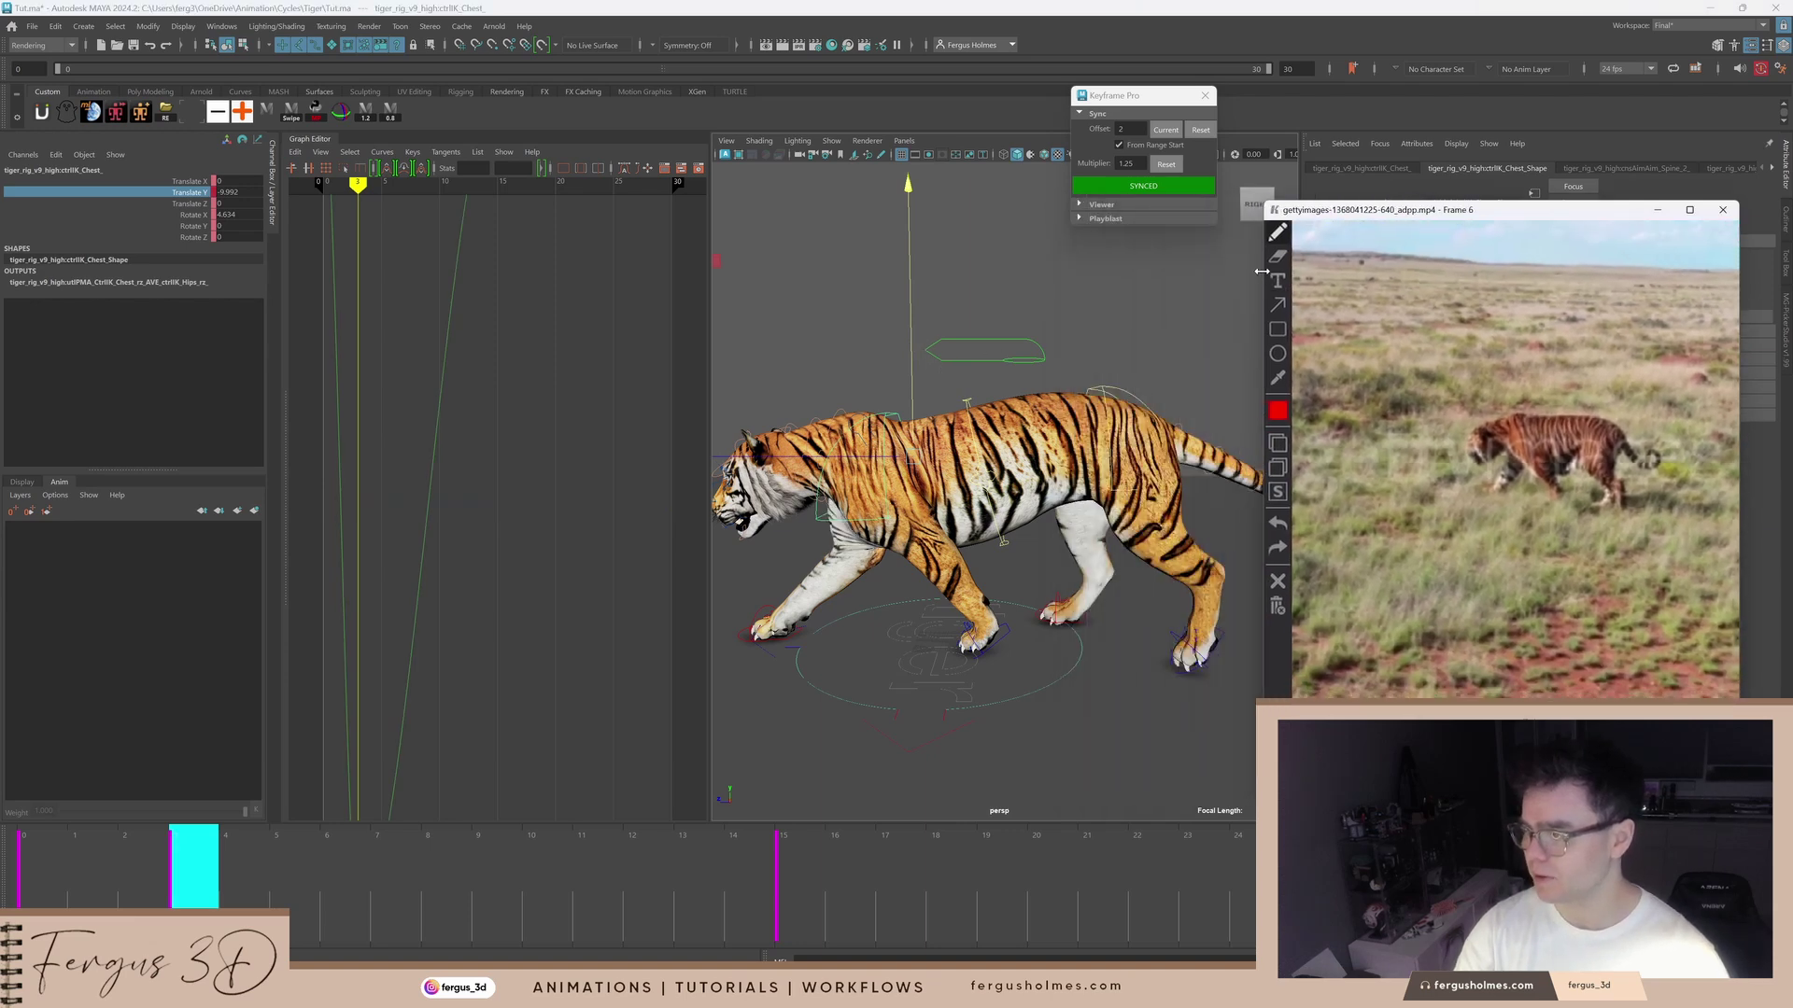
Step: Mark the tiger's shoulder height in red on the reference video at timeline frames 11 and 3
mouse_move(230, 871)
left_mouse_down()
mouse_move(898, 868)
mouse_move(605, 875)
left_mouse_up()
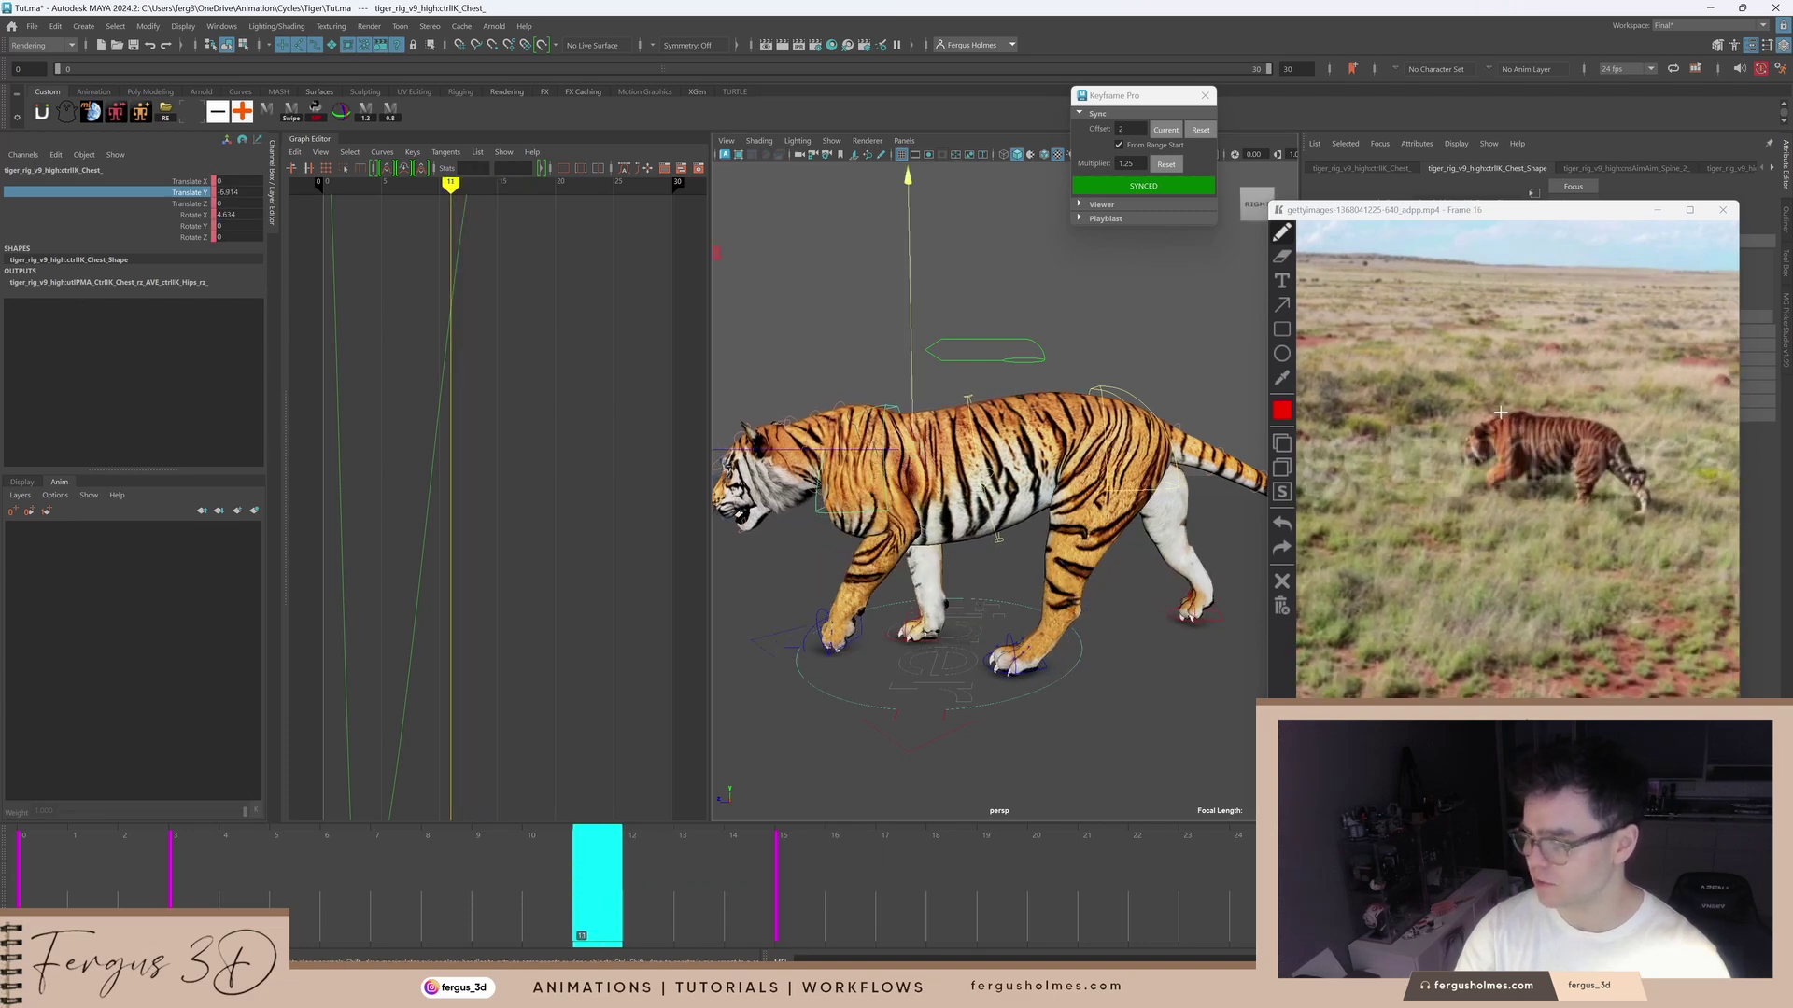
left_click_drag(1499, 412, 1516, 412)
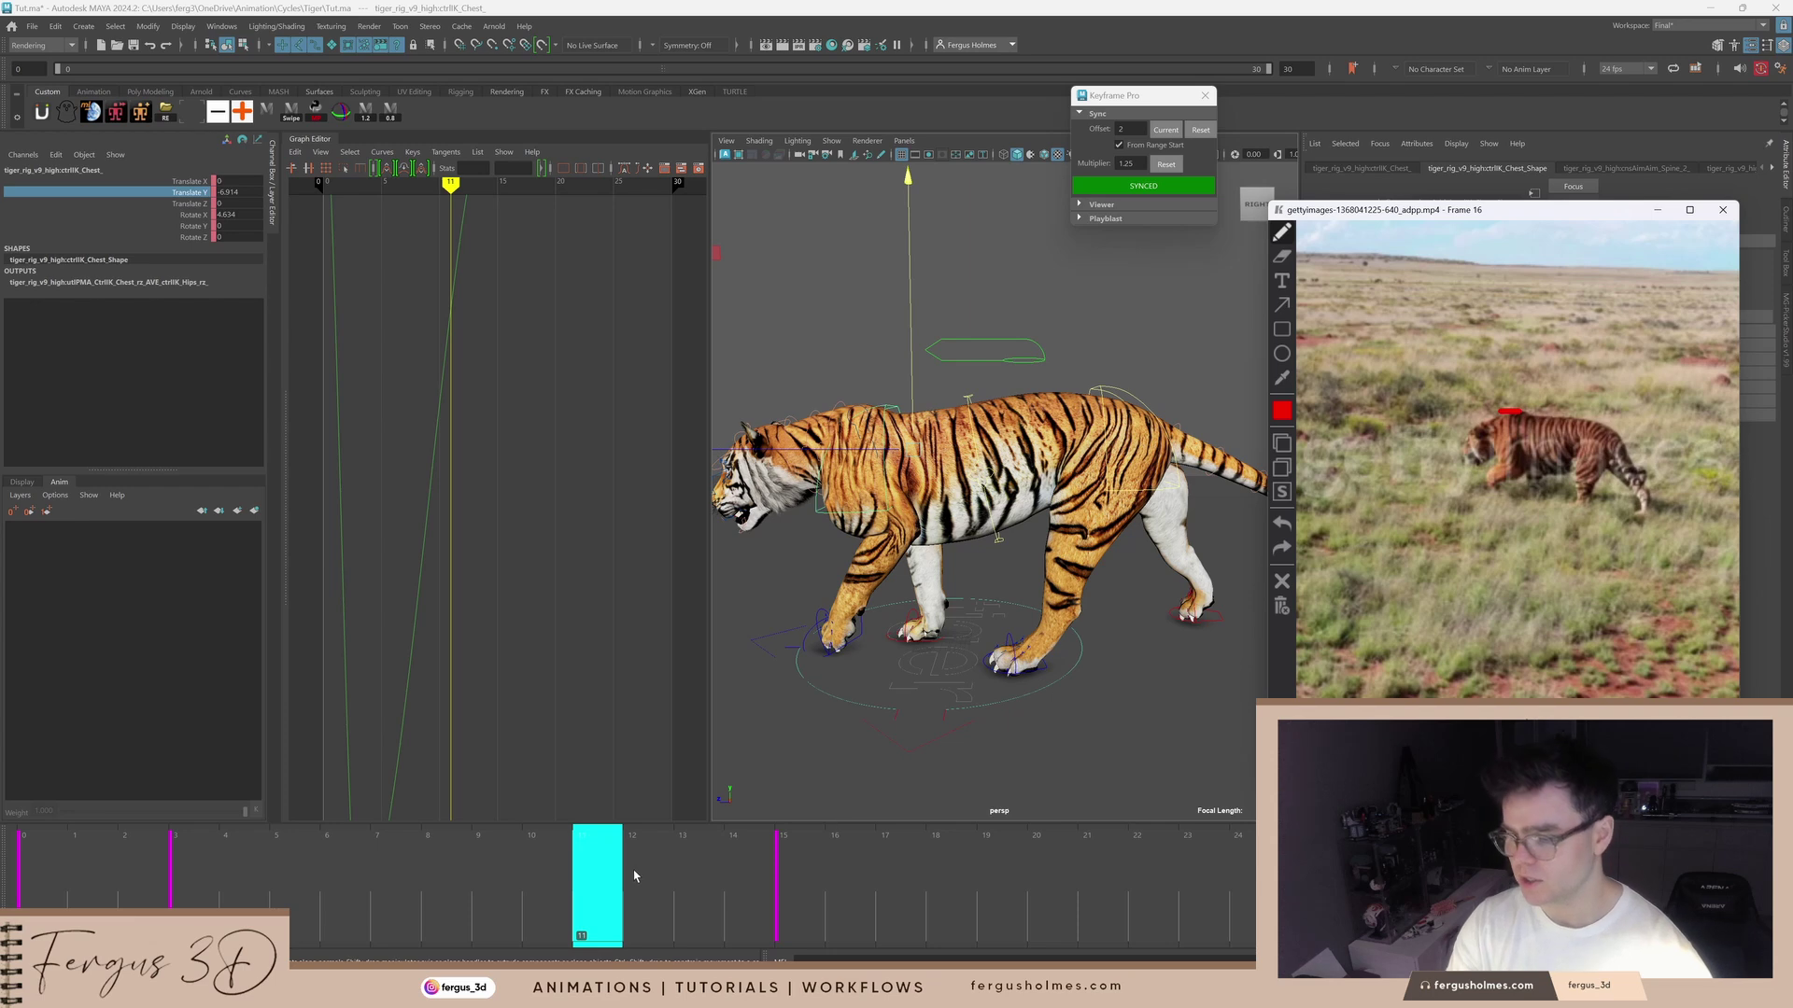
left_click_drag(611, 882, 191, 887)
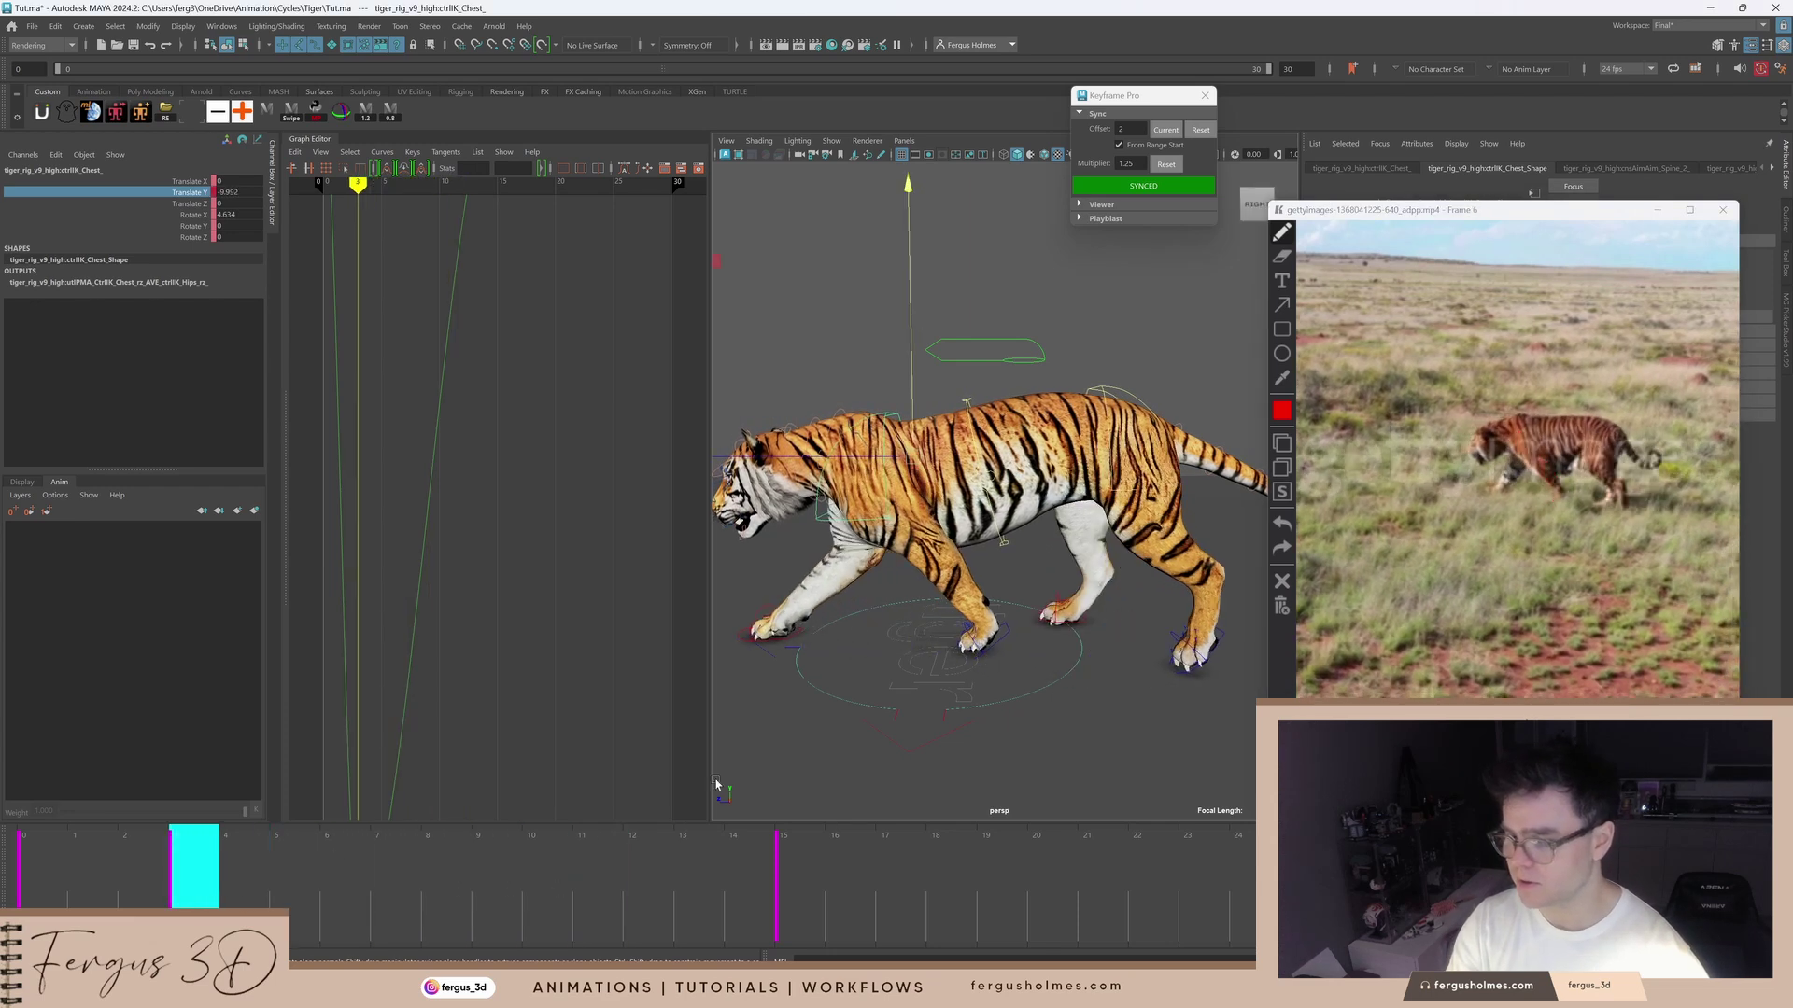
left_click_drag(1540, 417, 1506, 421)
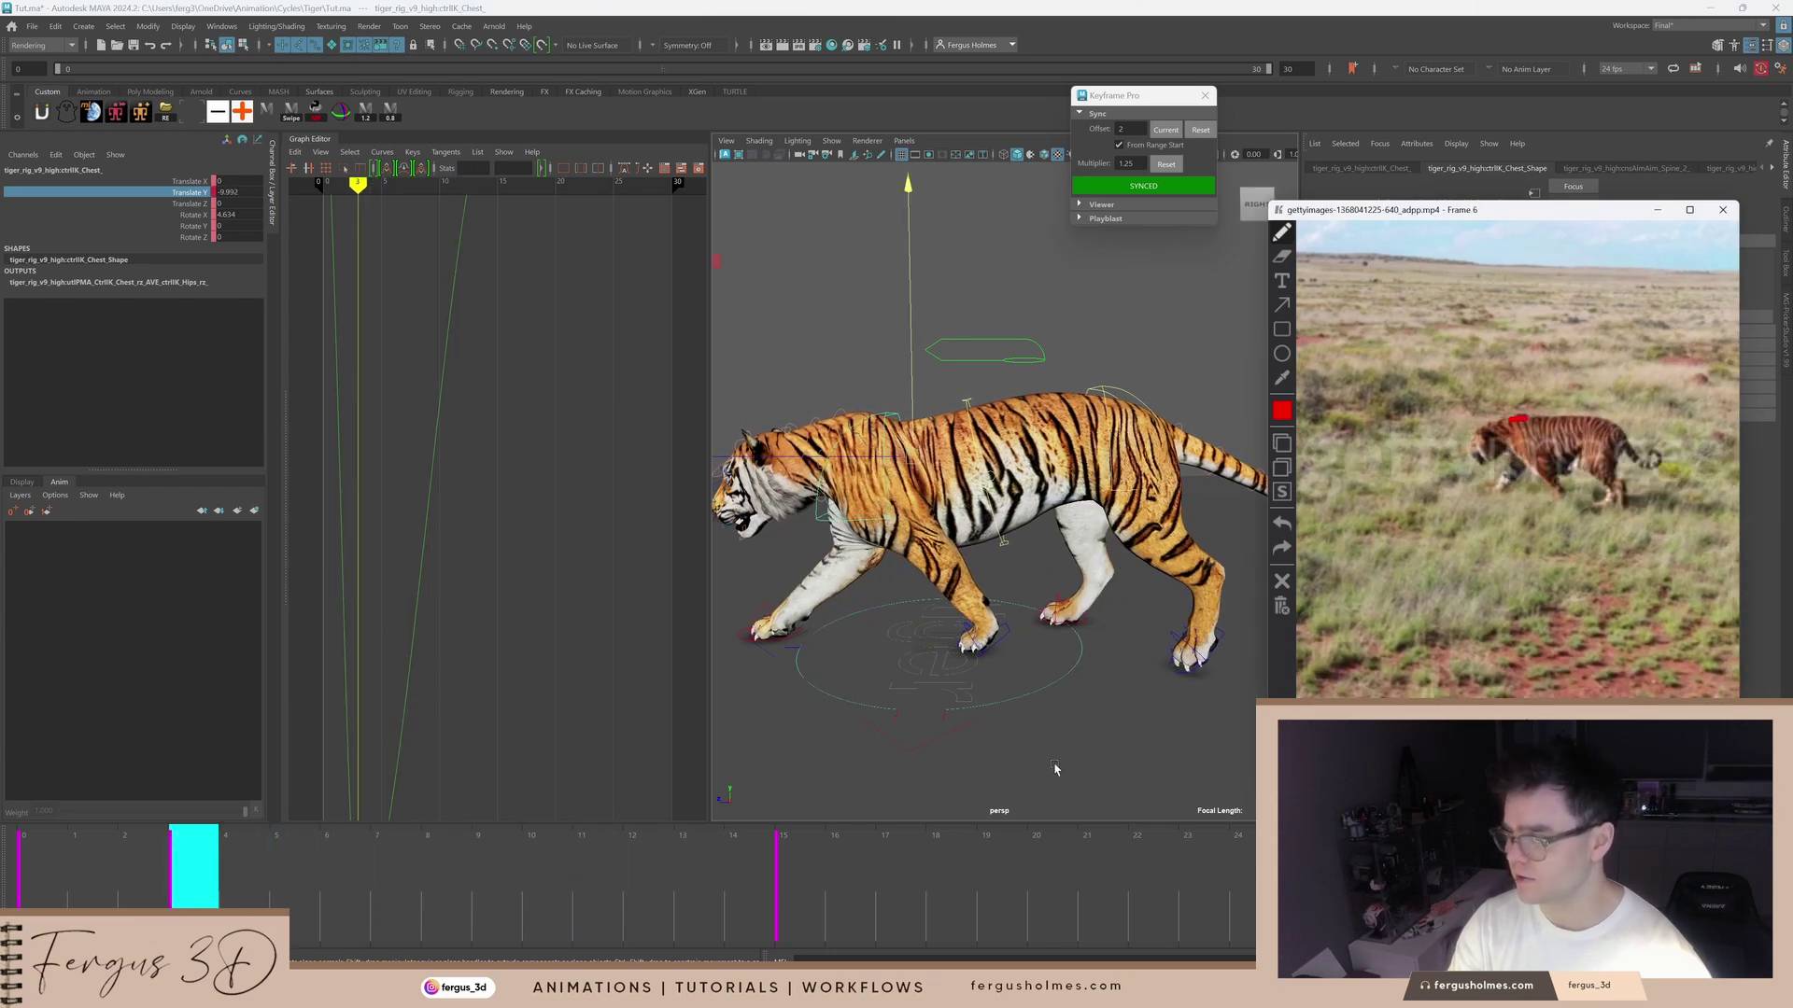
Step: Frame the chest control's Translate Y curve in the Graph Editor with the Move tool active
mouse_move(187, 897)
left_mouse_down()
mouse_move(395, 896)
mouse_move(39, 879)
mouse_move(189, 880)
left_mouse_up()
key("w")
key("f")
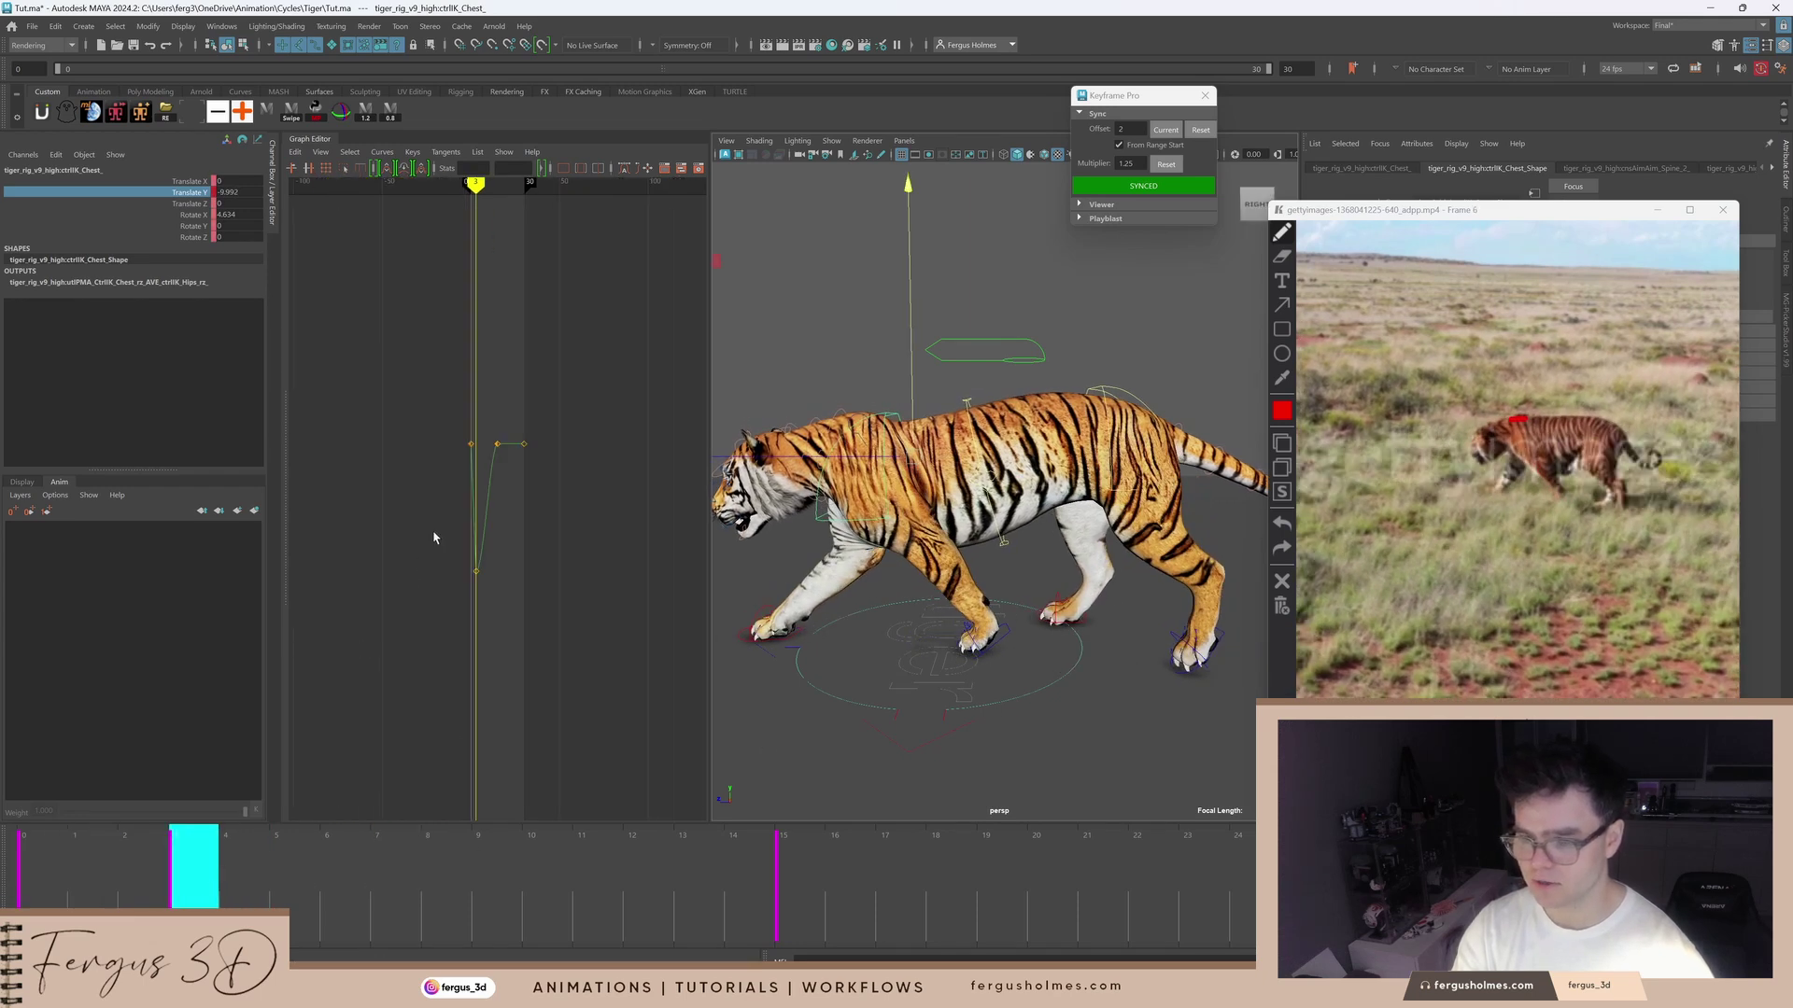
Step: Try raising the chest control's Translate Y key at frame 15 to about -4.564 on its curve
scroll(474, 508, "up", 7)
key("f")
key("period")
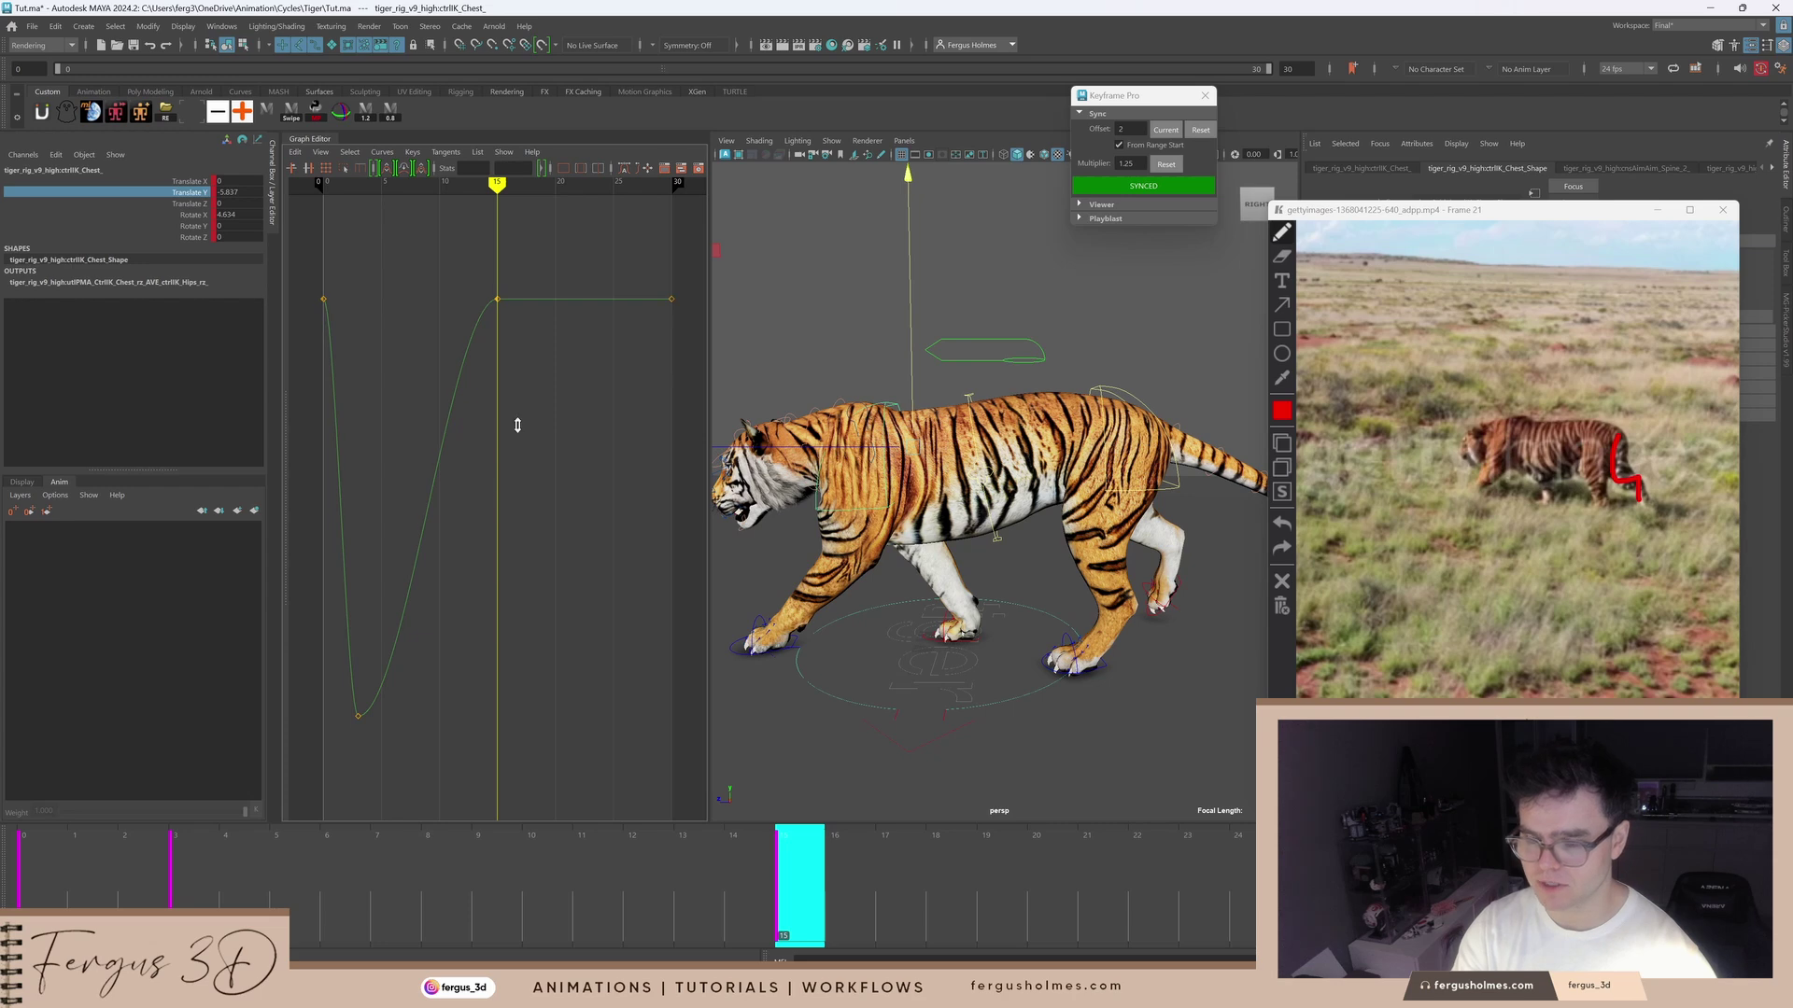
right_click_drag(518, 425, 480, 428, "alt+shift")
left_click_drag(472, 413, 512, 462)
middle_click_drag(516, 483, 527, 418, "shift")
Step: Lower the frame 15 key back to about the frame 0 level and add a Translate Y key at frame 11
left_click_drag(665, 903, 593, 900)
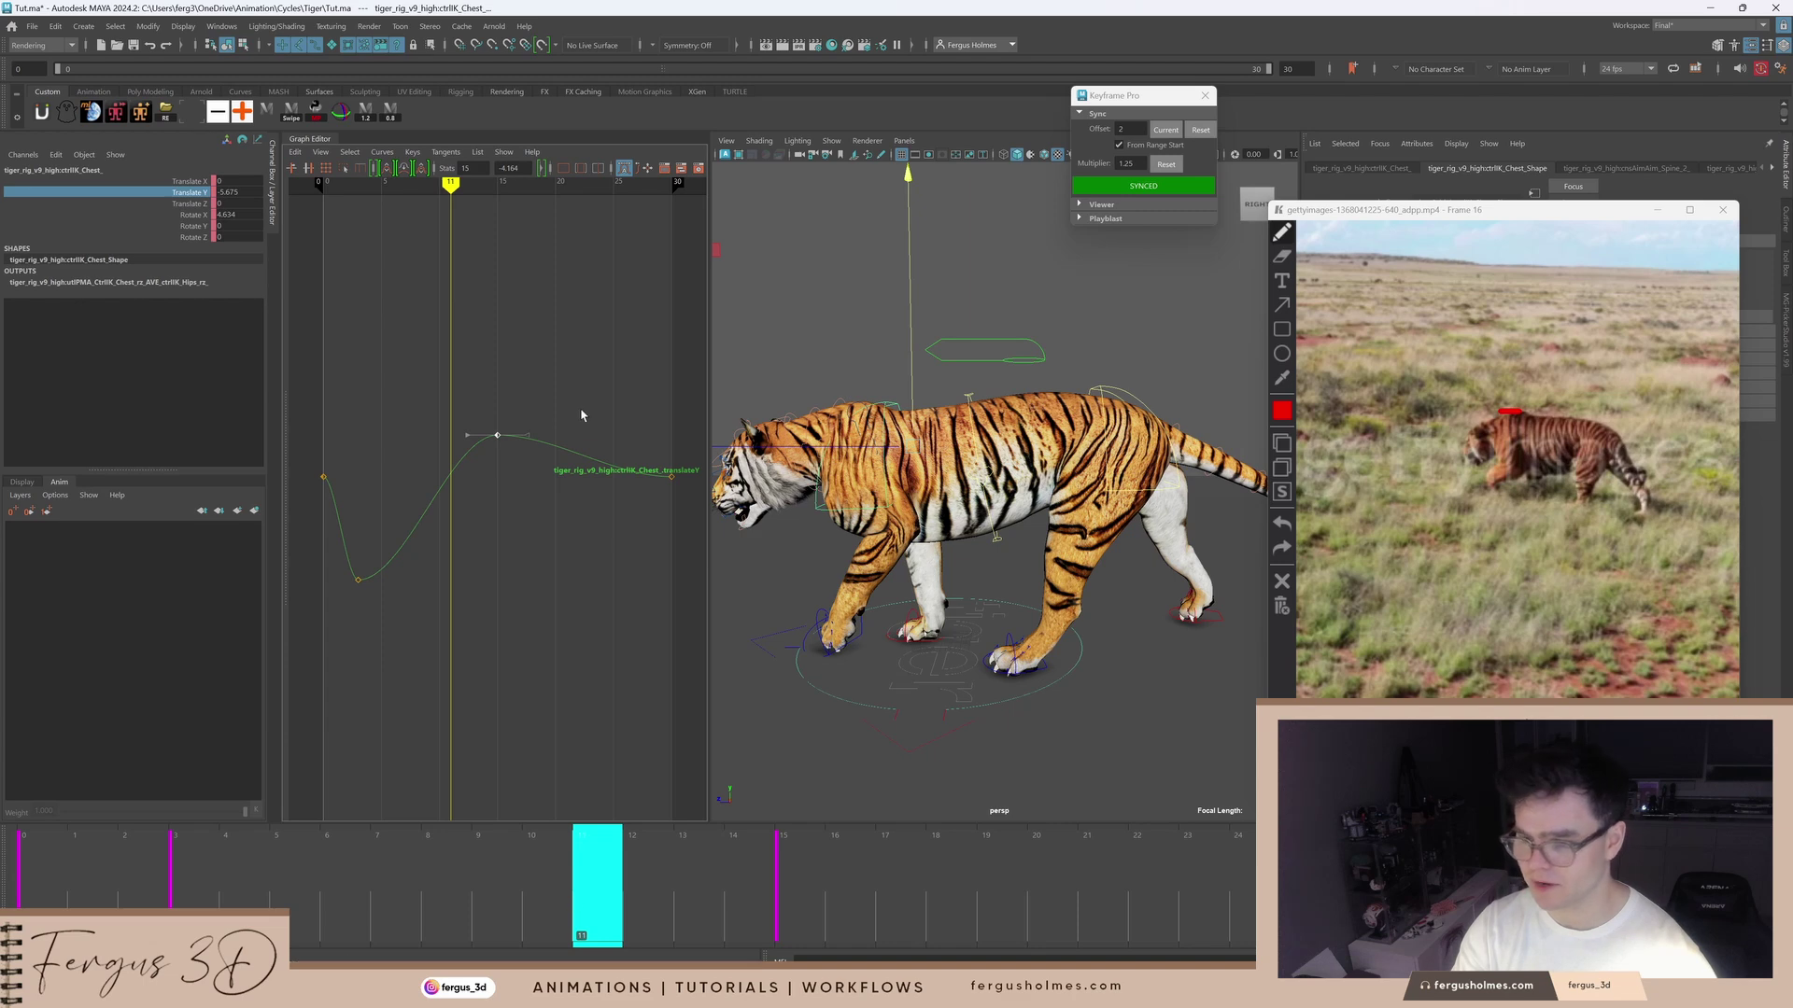
middle_click_drag(511, 494, 512, 533)
left_click_drag(440, 436, 480, 506)
right_click(480, 507)
left_click(492, 517)
left_click(501, 499)
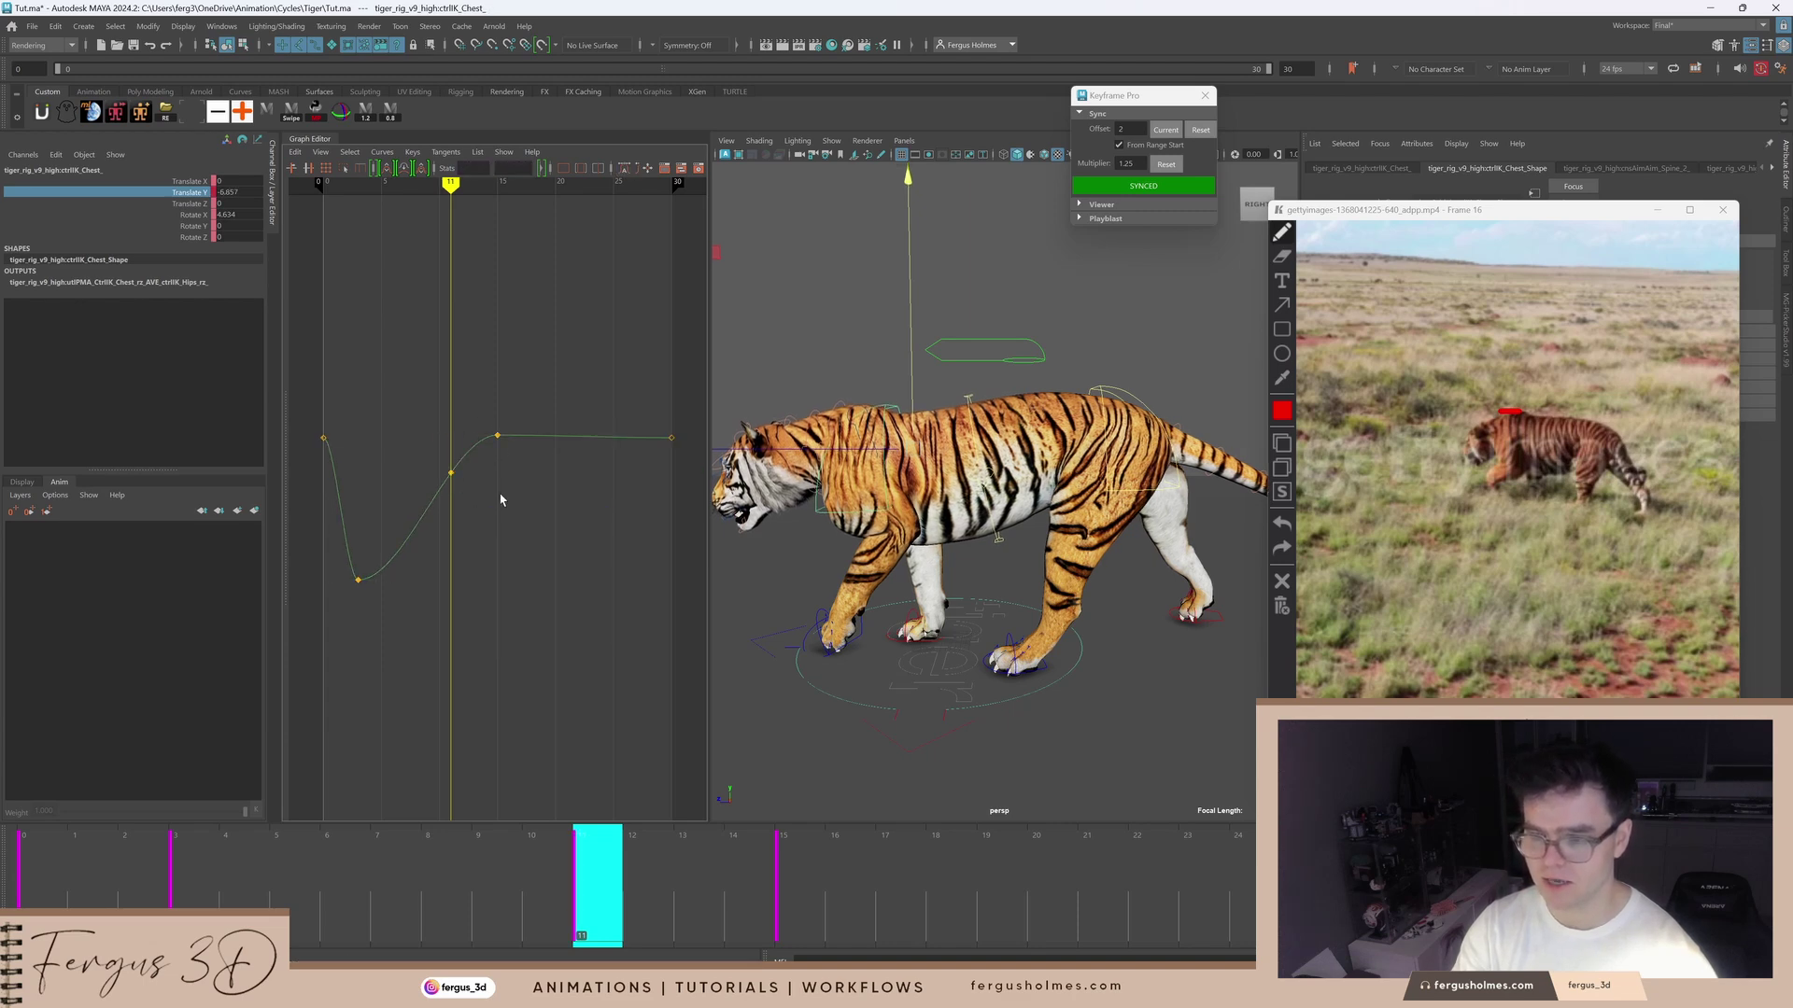
Step: Raise the frame 11 Translate Y key to -4.737 and apply auto tangents to the keys from frame 0 to frame 15
left_click(451, 474)
middle_click_drag(464, 500, 469, 437)
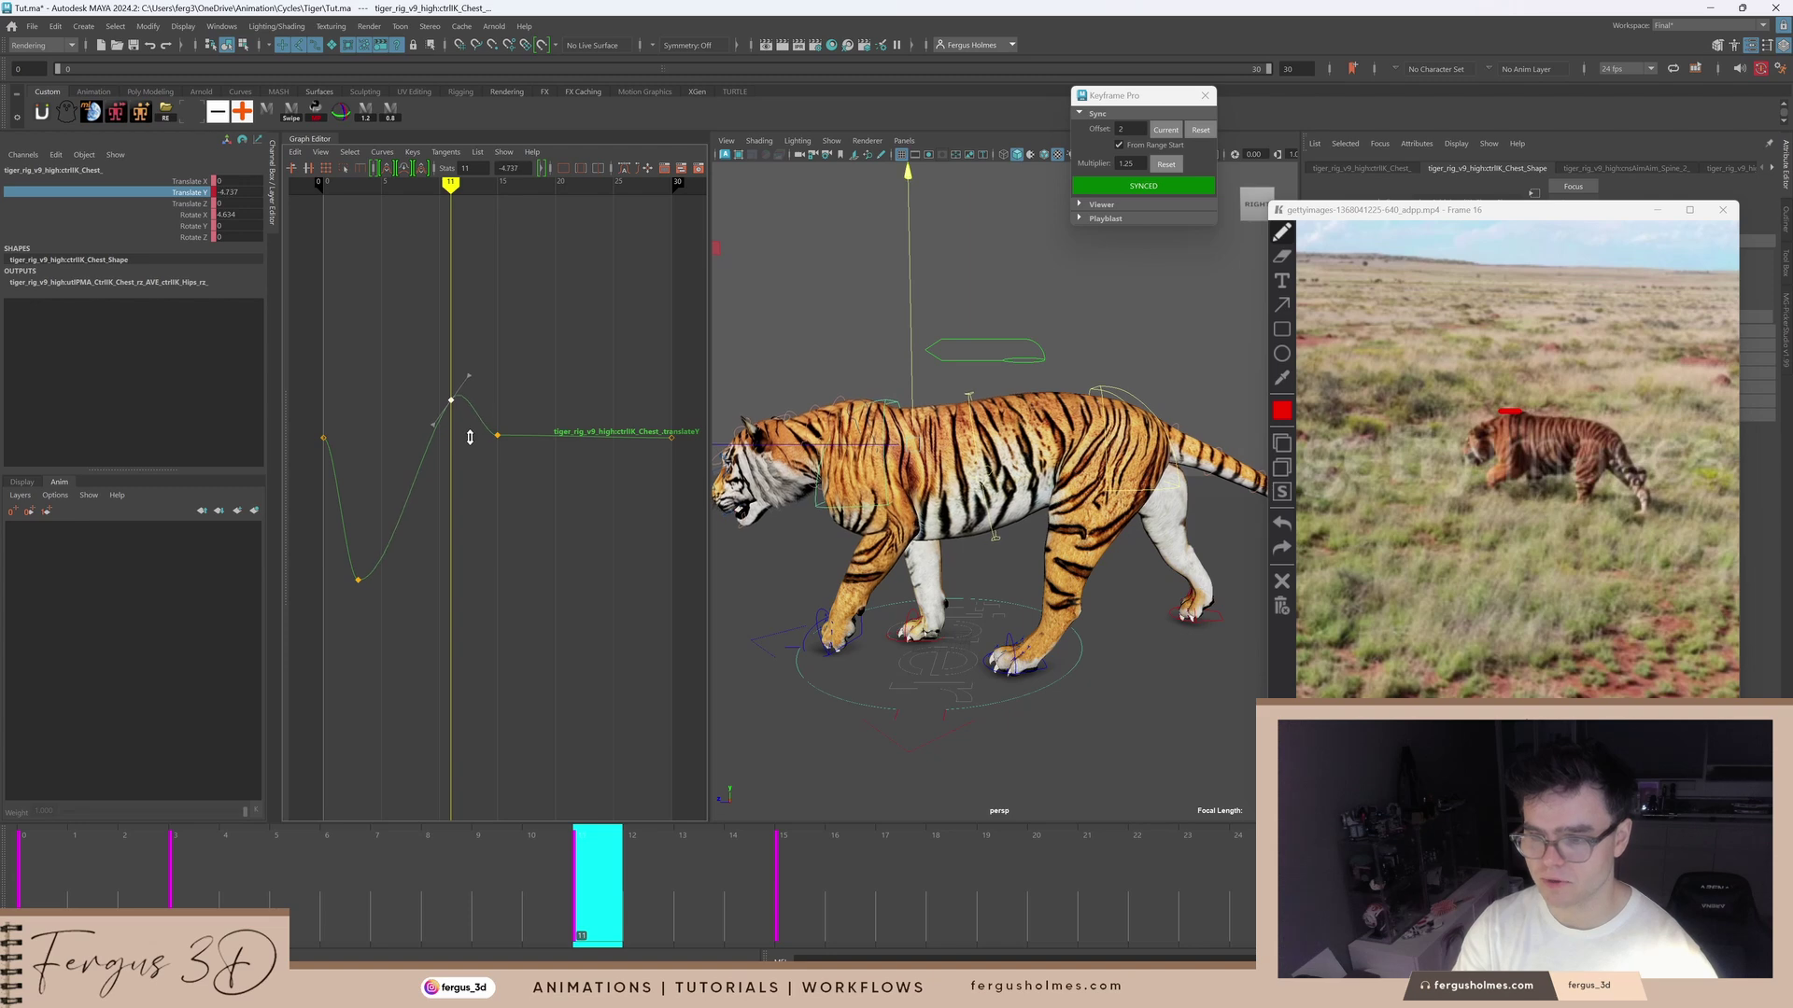
right_click_drag(470, 437, 489, 481, "alt+shift")
right_click_drag(532, 520, 507, 520, "alt+shift")
left_click_drag(349, 420, 511, 590)
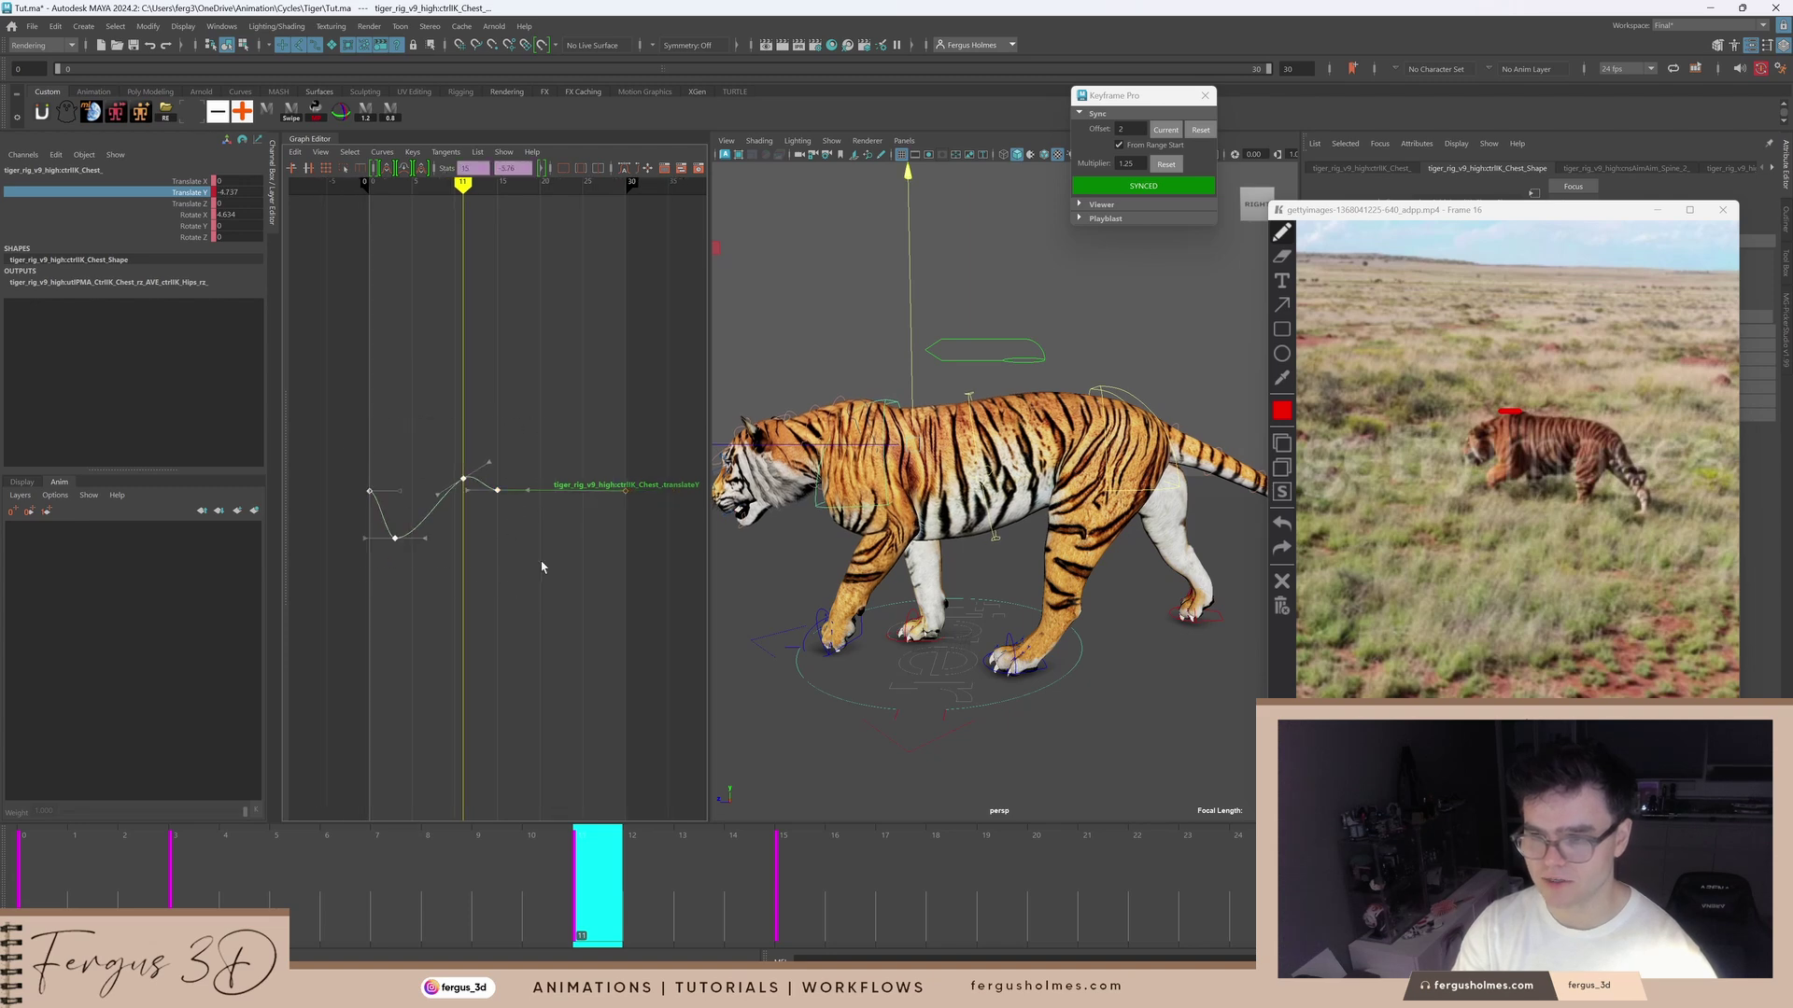
left_click(623, 169)
left_click(504, 392)
Step: Try tilting the frame 0 key's tangent handle so the Translate Y curve slopes downward through it
scroll(464, 467, "up", 5)
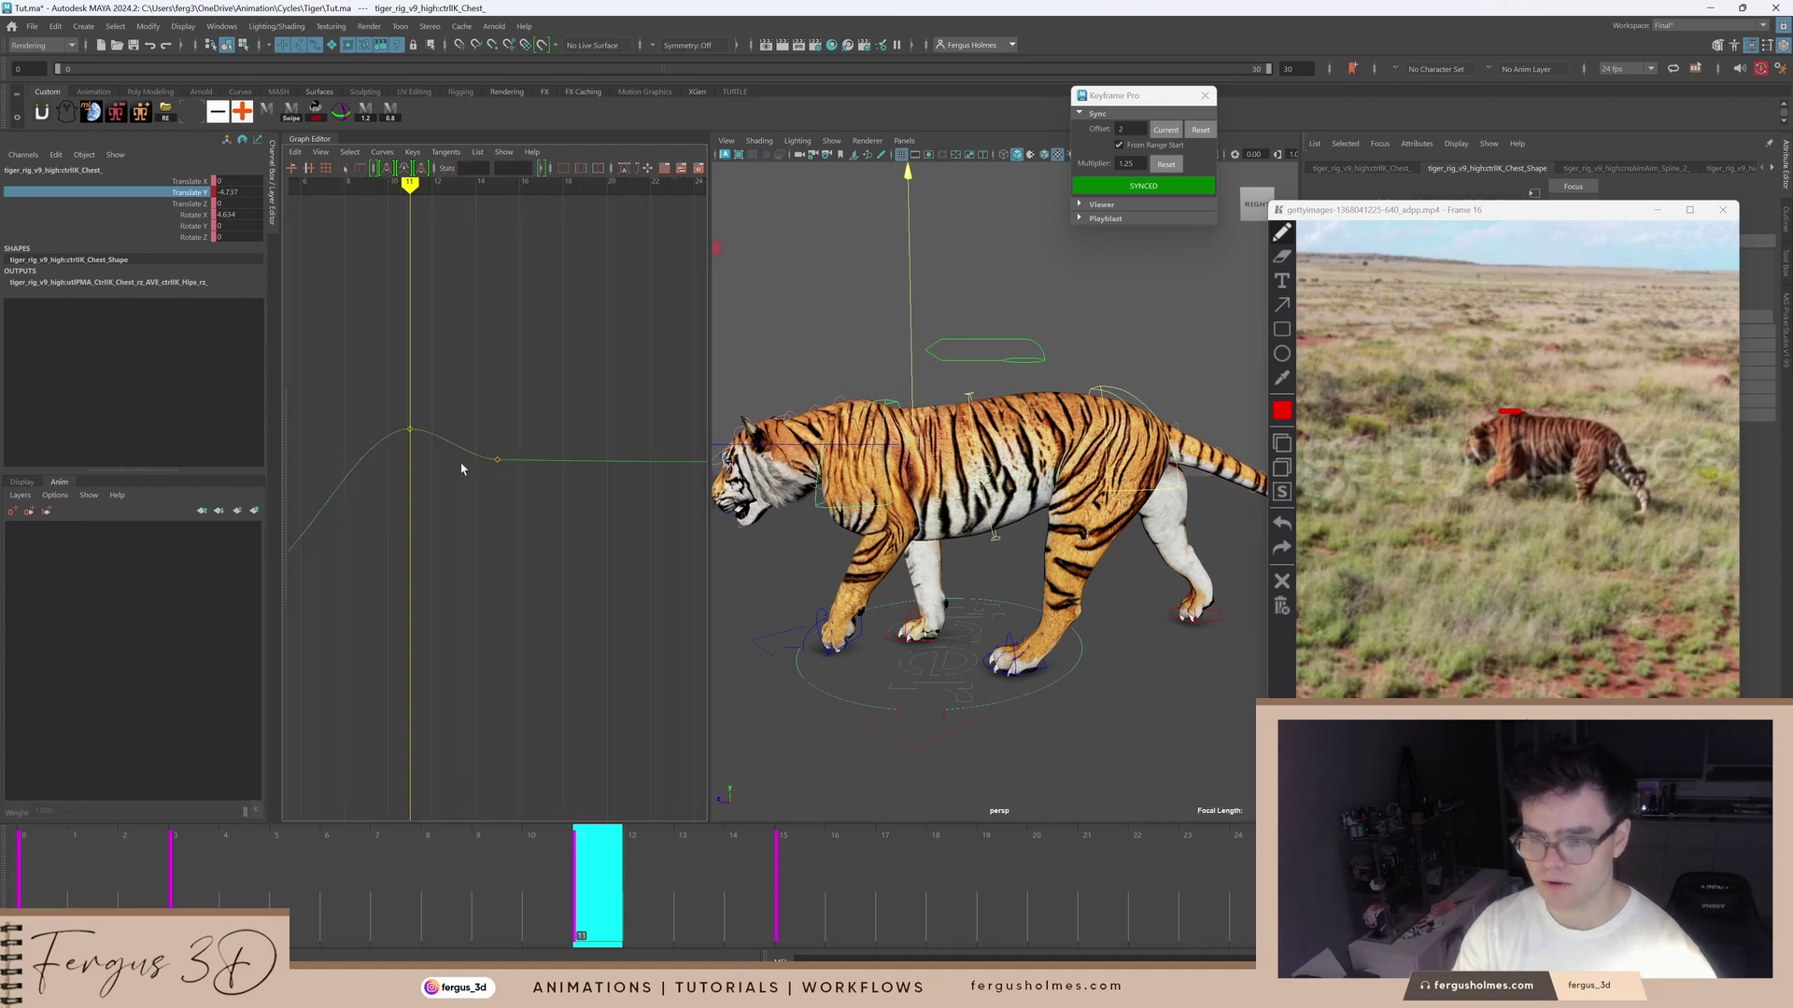
middle_click_drag(438, 462, 599, 446, "alt")
left_click(329, 448)
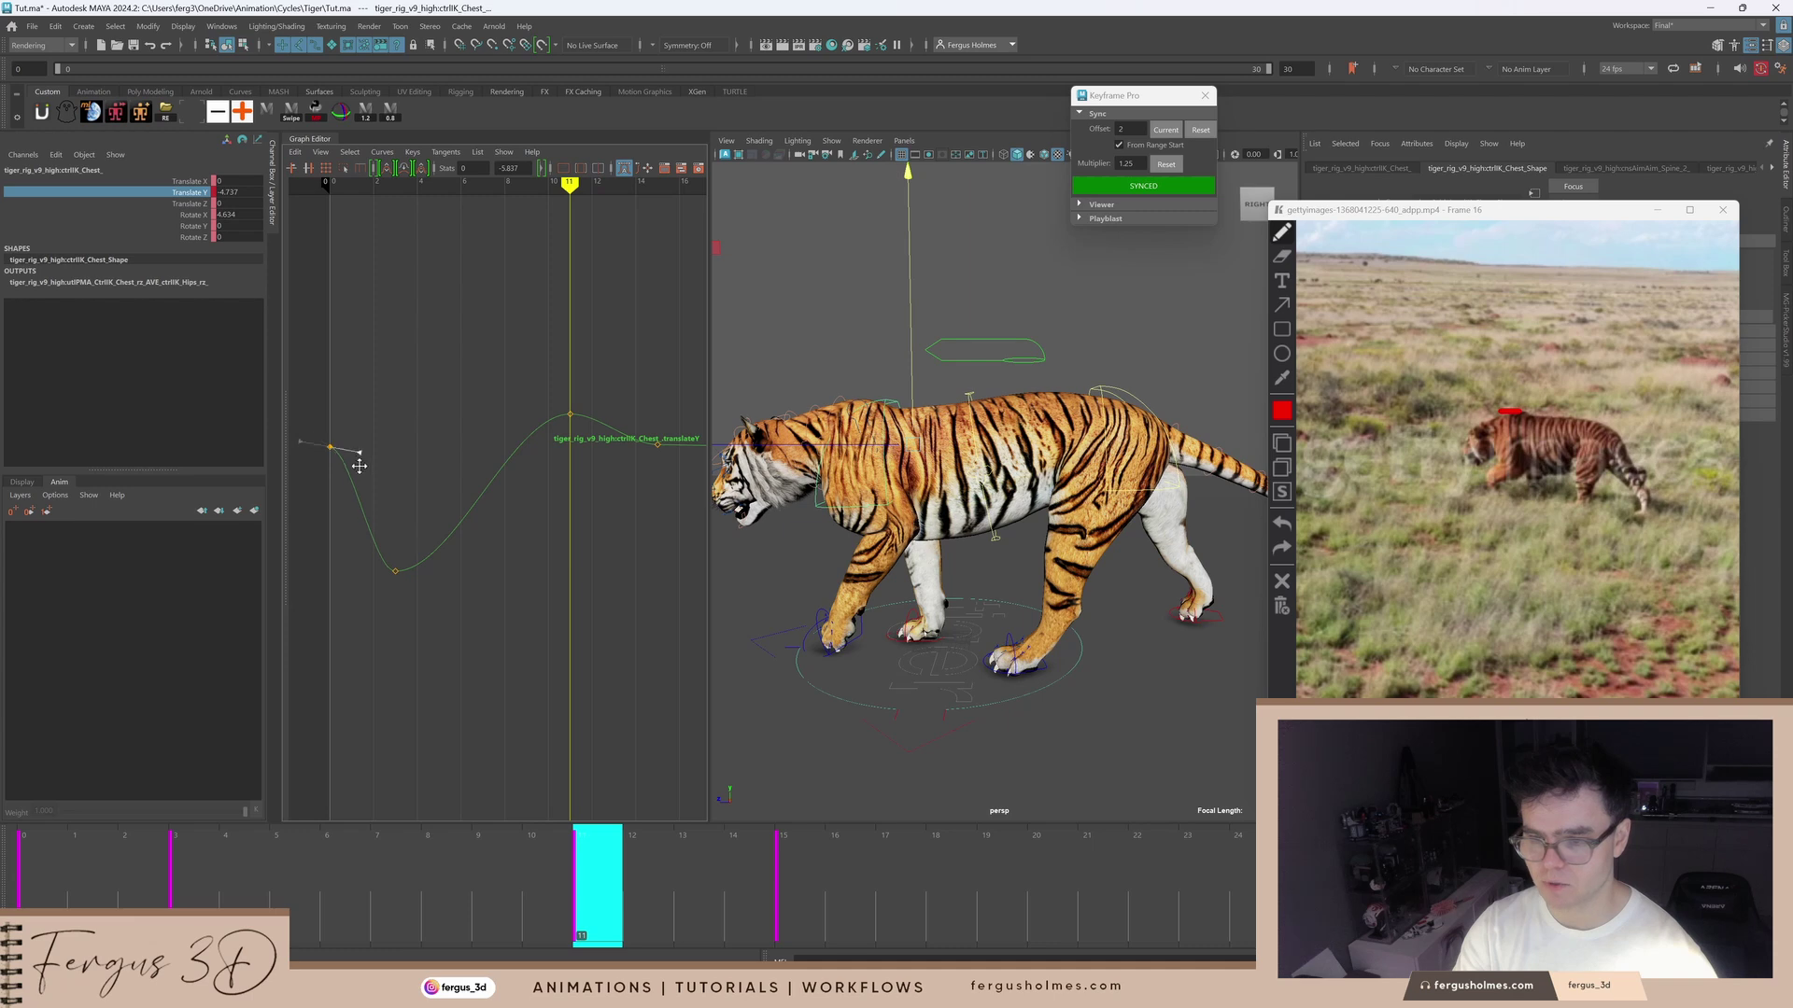
left_click(392, 440)
middle_click_drag(374, 431, 440, 409, "alt")
right_click_drag(440, 387, 411, 457, "alt+shift")
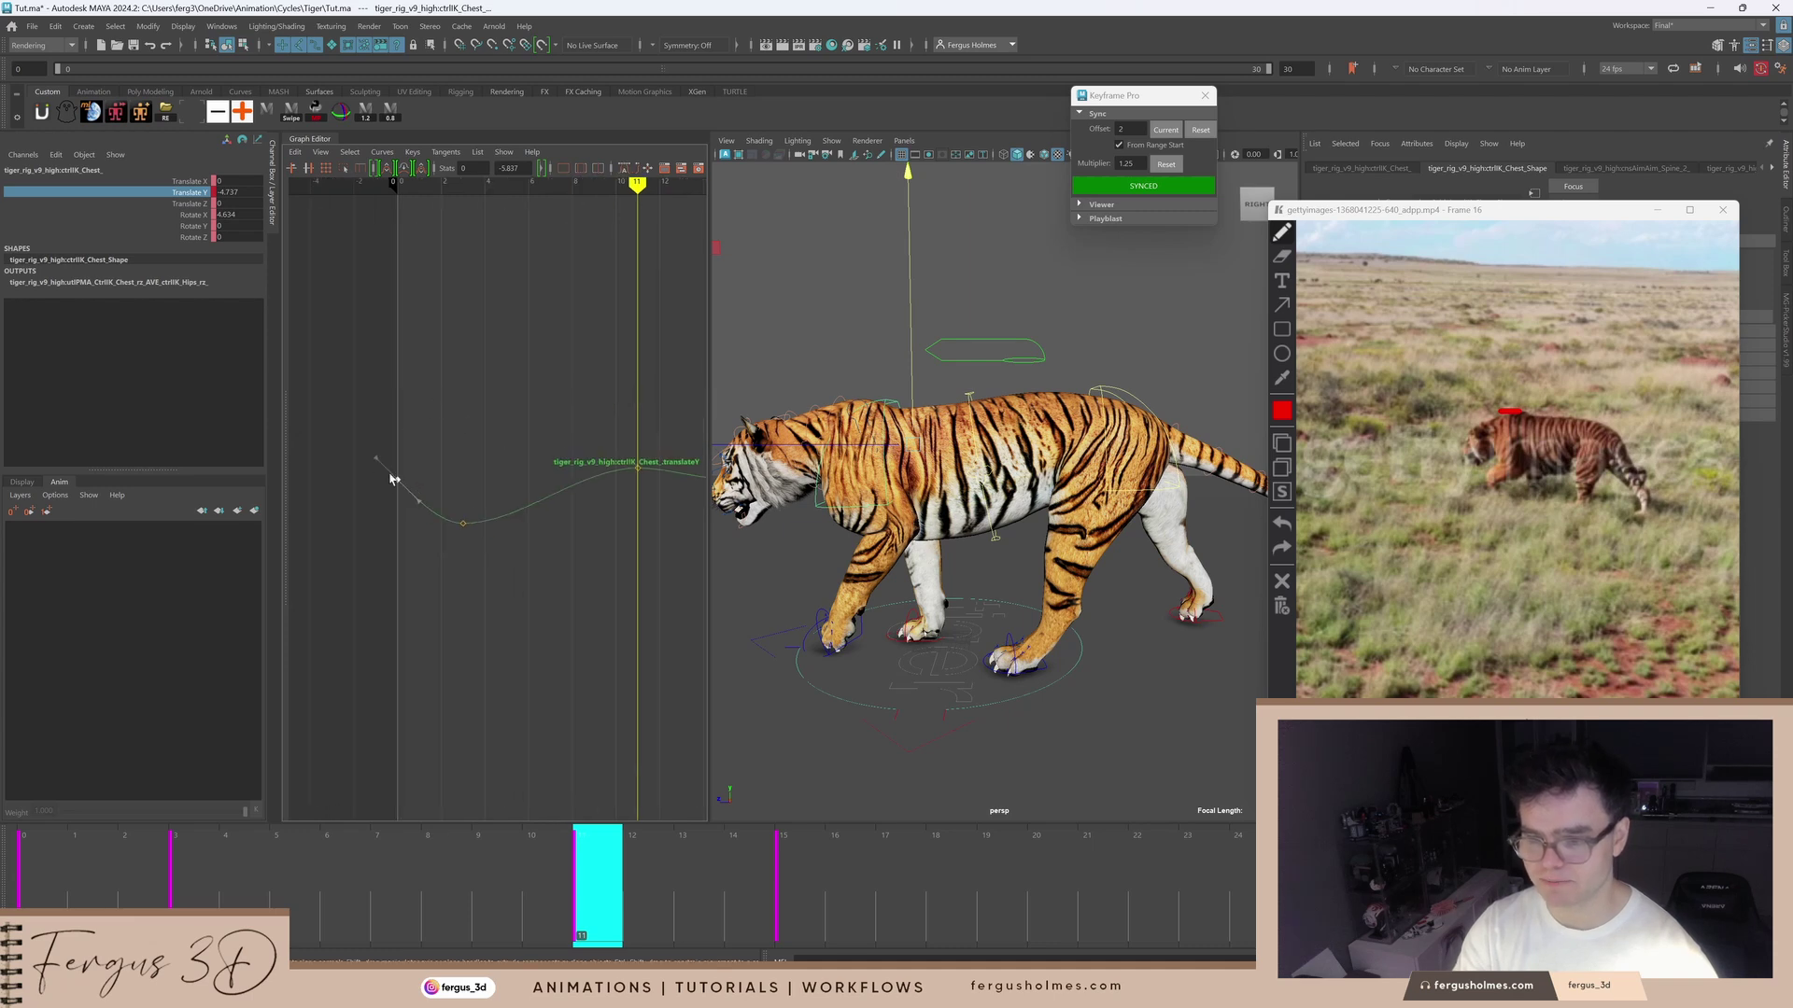
left_click(377, 461)
Step: Angle the flat tangent of the frame 0 Translate Y key steeply downward toward the frame 3 low
scroll(425, 504, "down", 2)
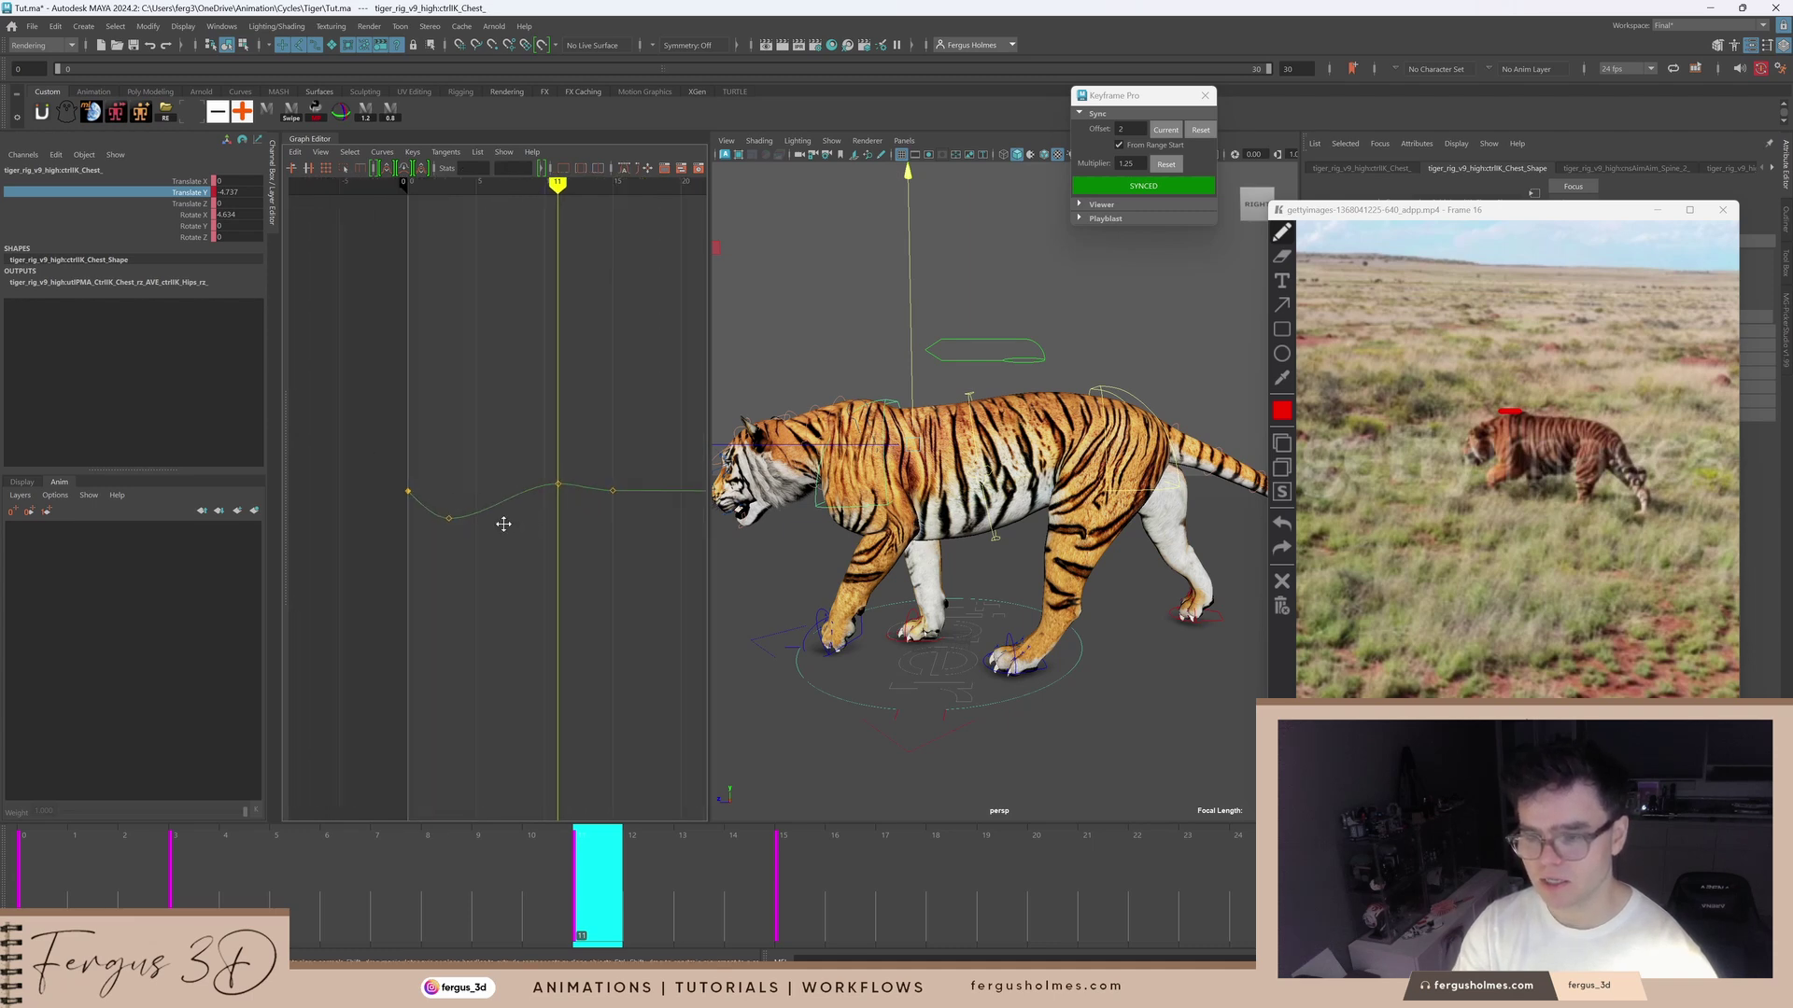
middle_click_drag(505, 524, 401, 520, "alt")
middle_click_drag(575, 495, 624, 479, "alt")
scroll(601, 496, "down", 2)
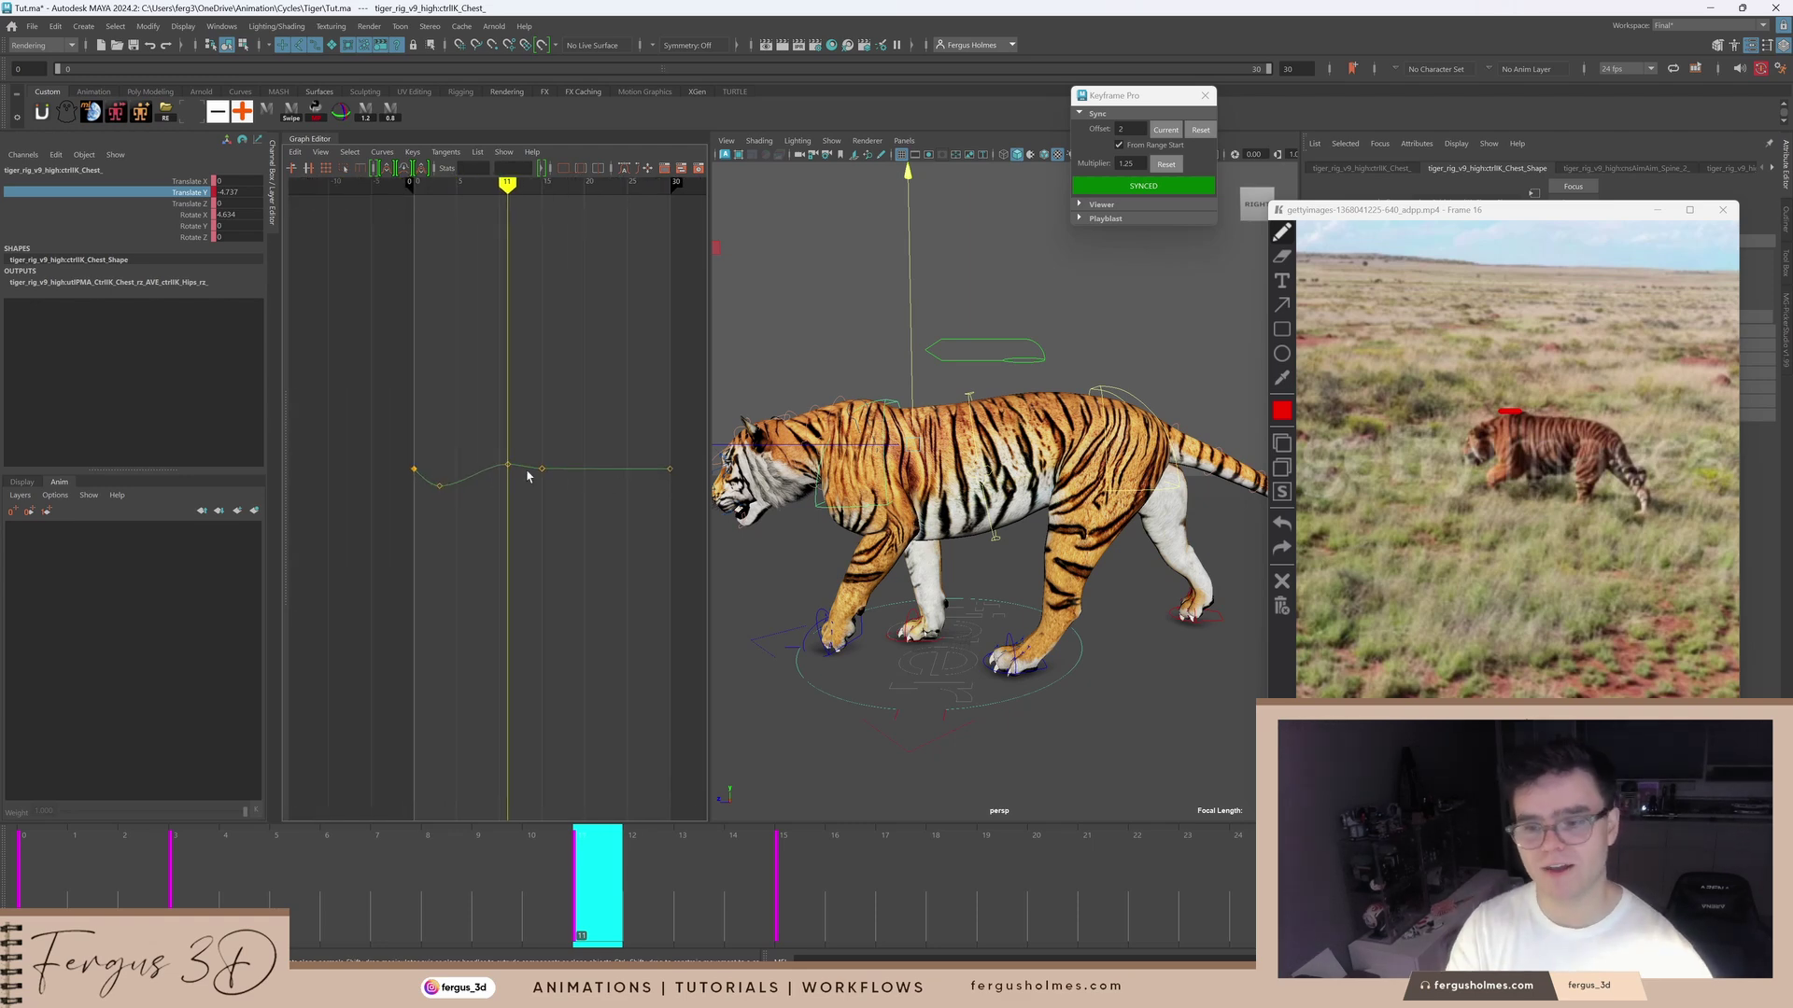
scroll(421, 454, "up", 5)
middle_click_drag(324, 384, 515, 391, "alt")
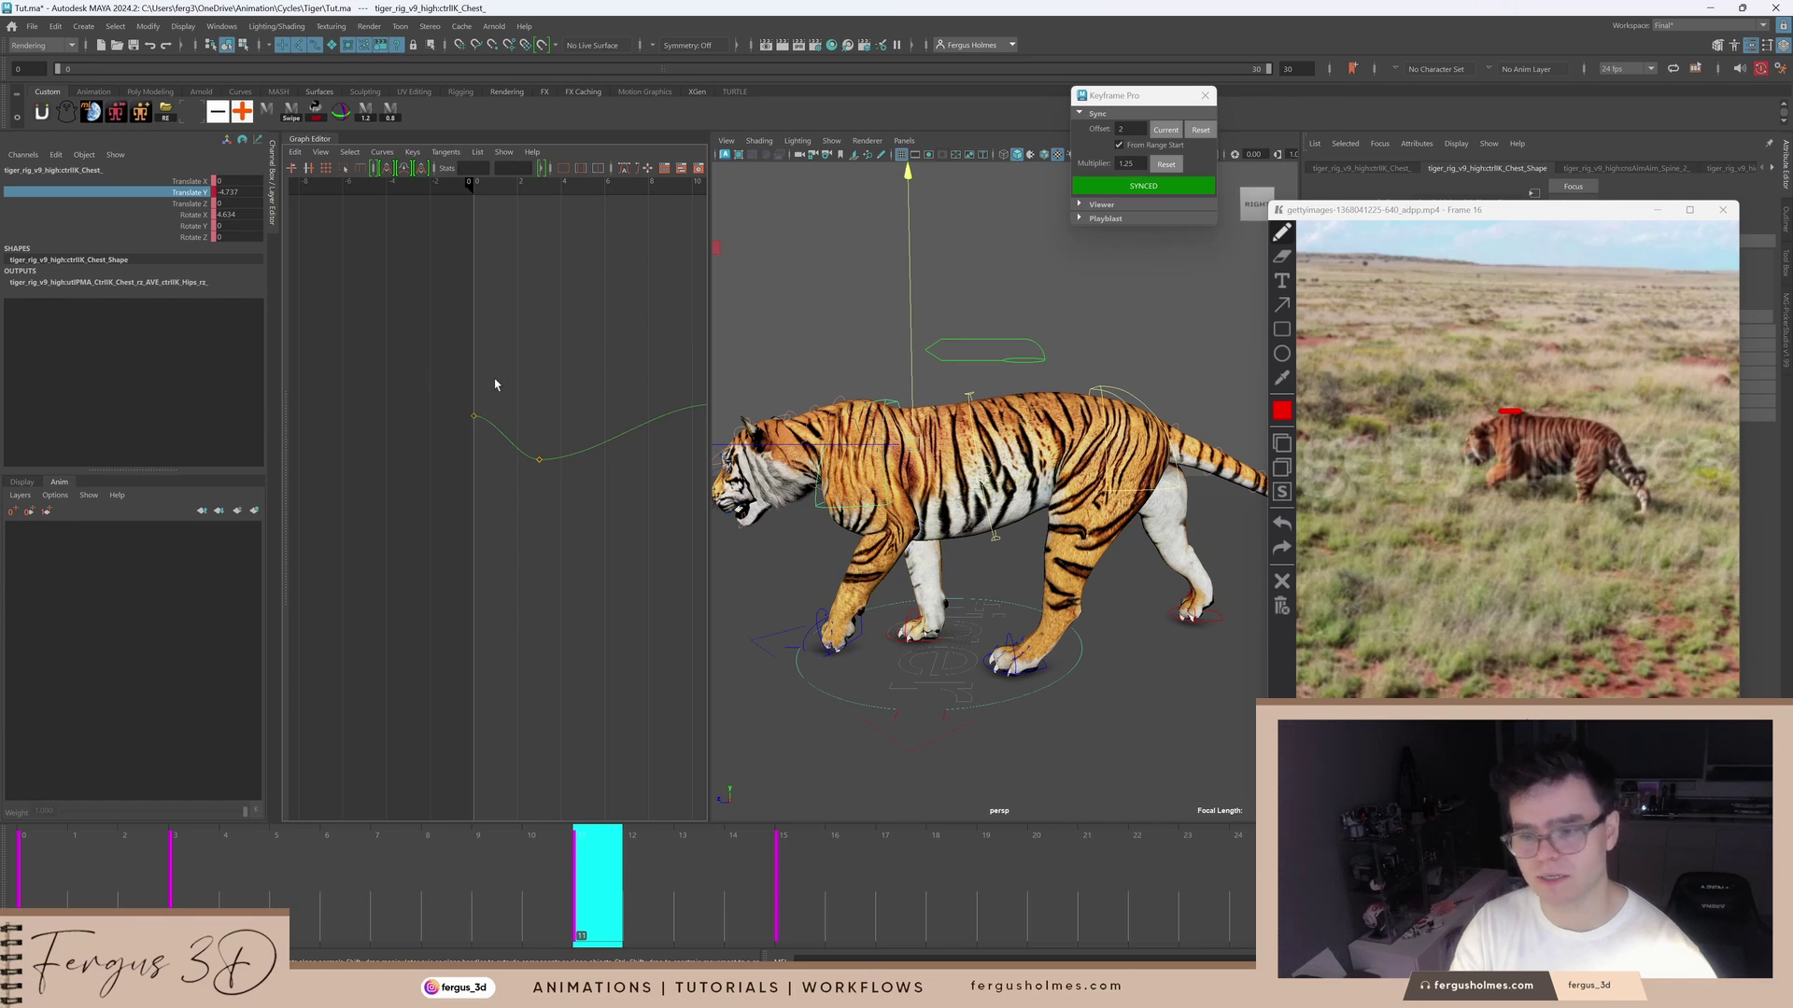
left_click(475, 415)
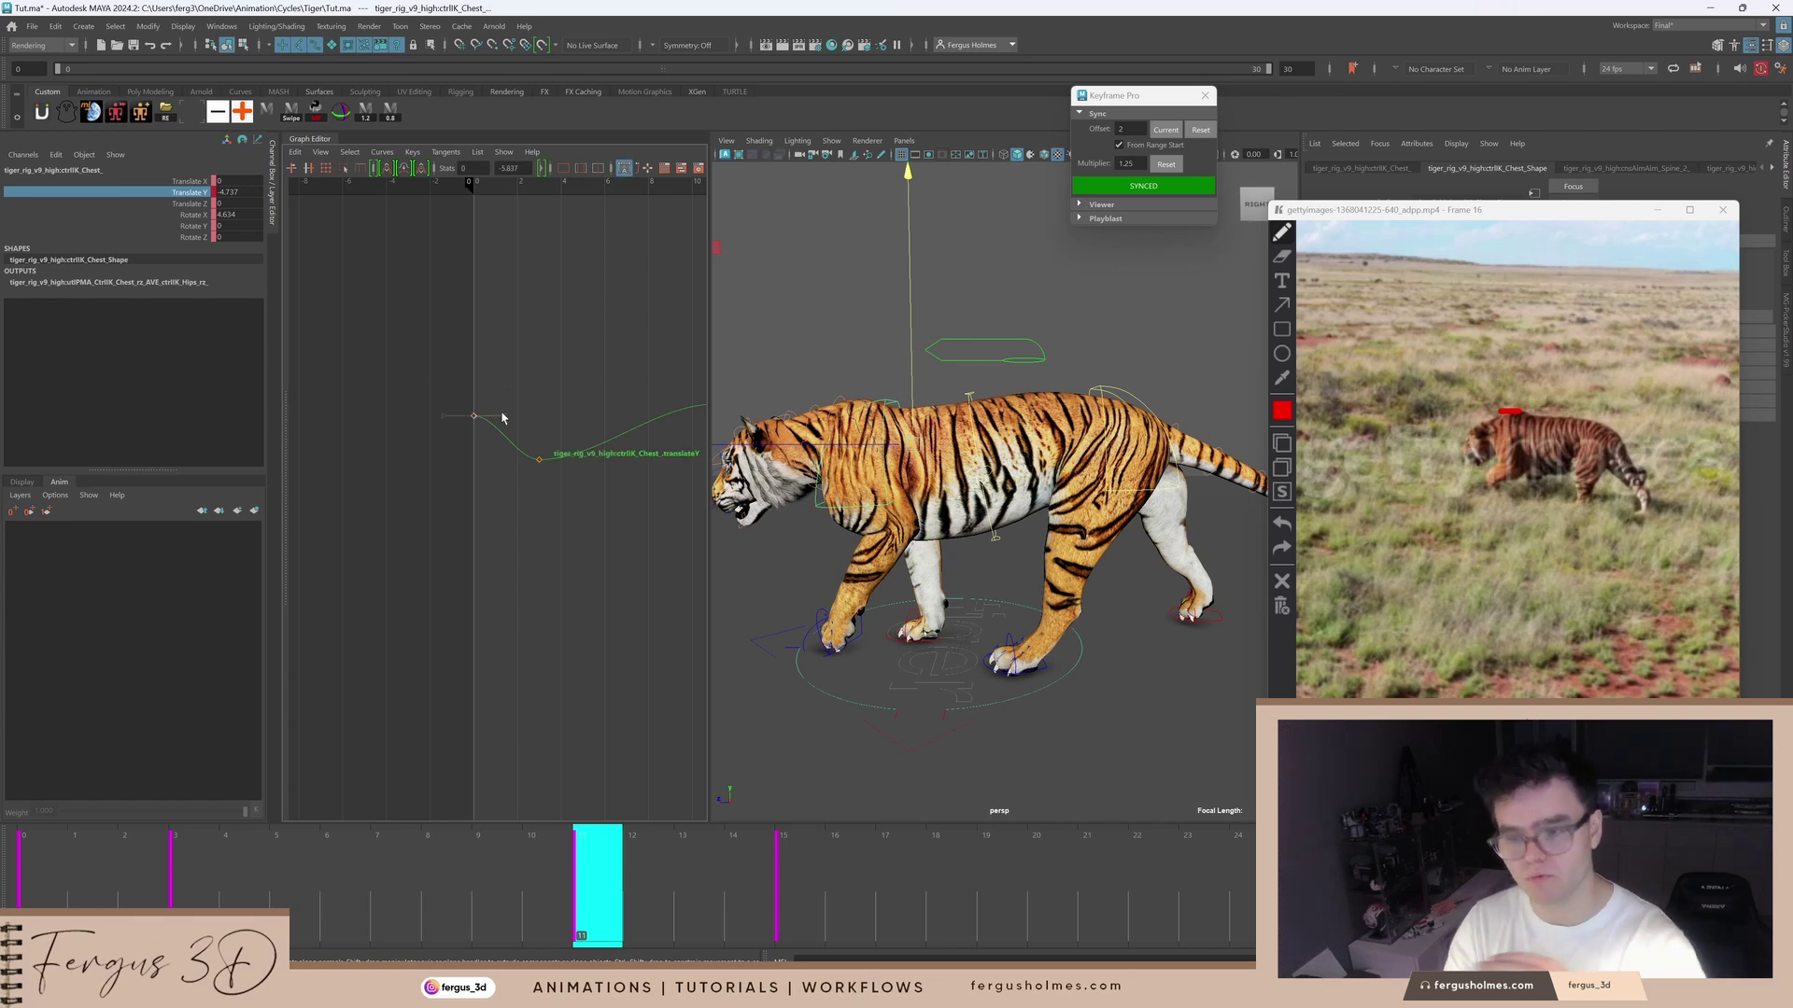
middle_click_drag(504, 415, 500, 442)
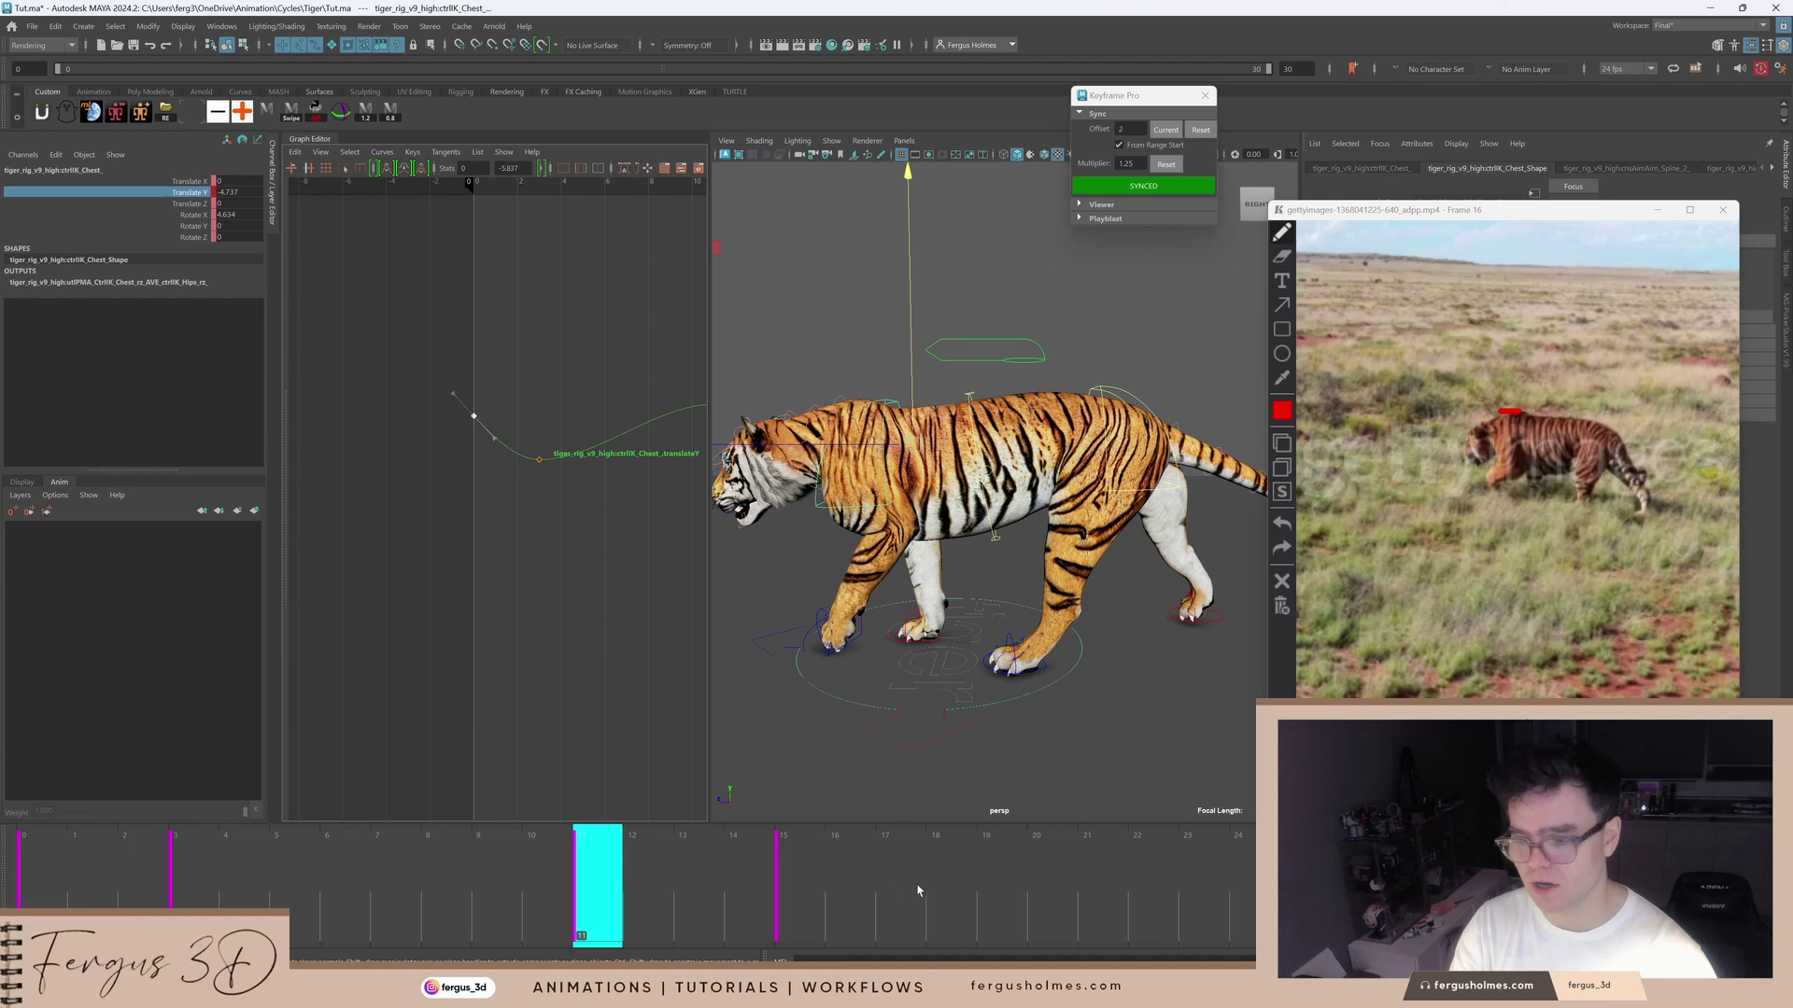
Step: Raise the Translate Y key at frame 11 slightly to -3.851
scroll(570, 528, "down", 4)
scroll(570, 534, "down", 5)
middle_click_drag(594, 560, 485, 560, "alt")
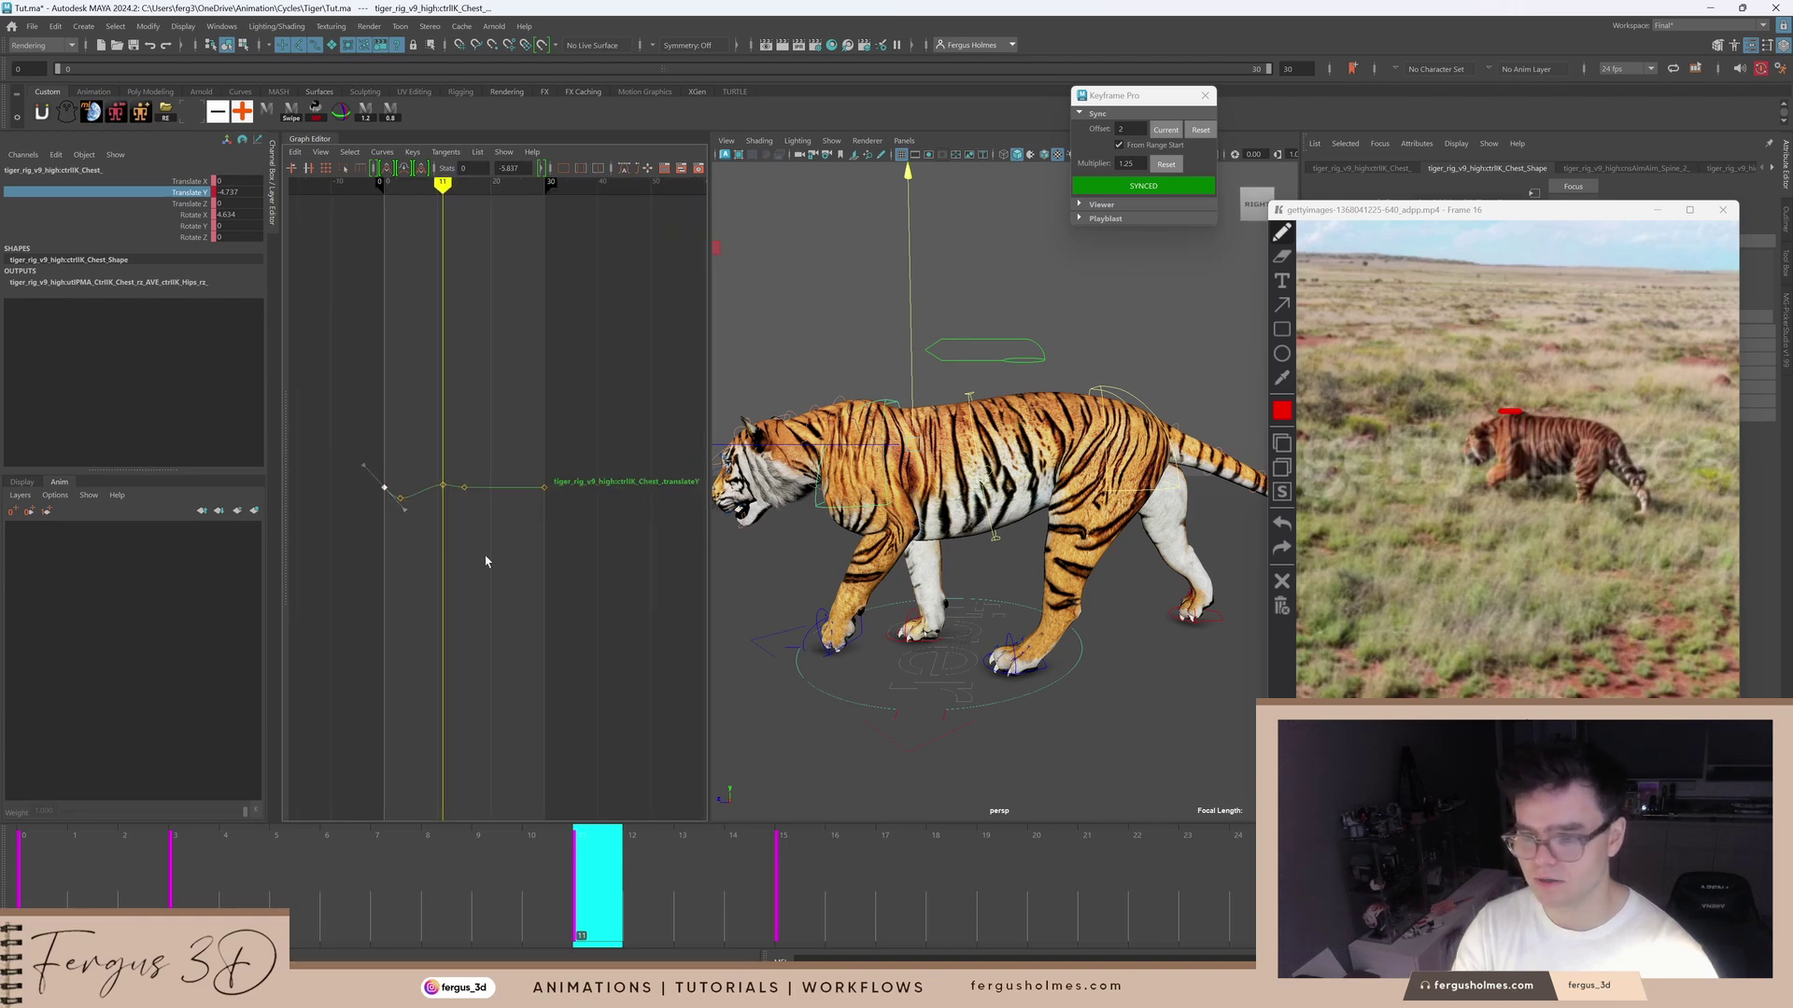
scroll(506, 484, "up", 3)
middle_click_drag(459, 492, 579, 484, "alt")
left_click_drag(522, 445, 542, 474)
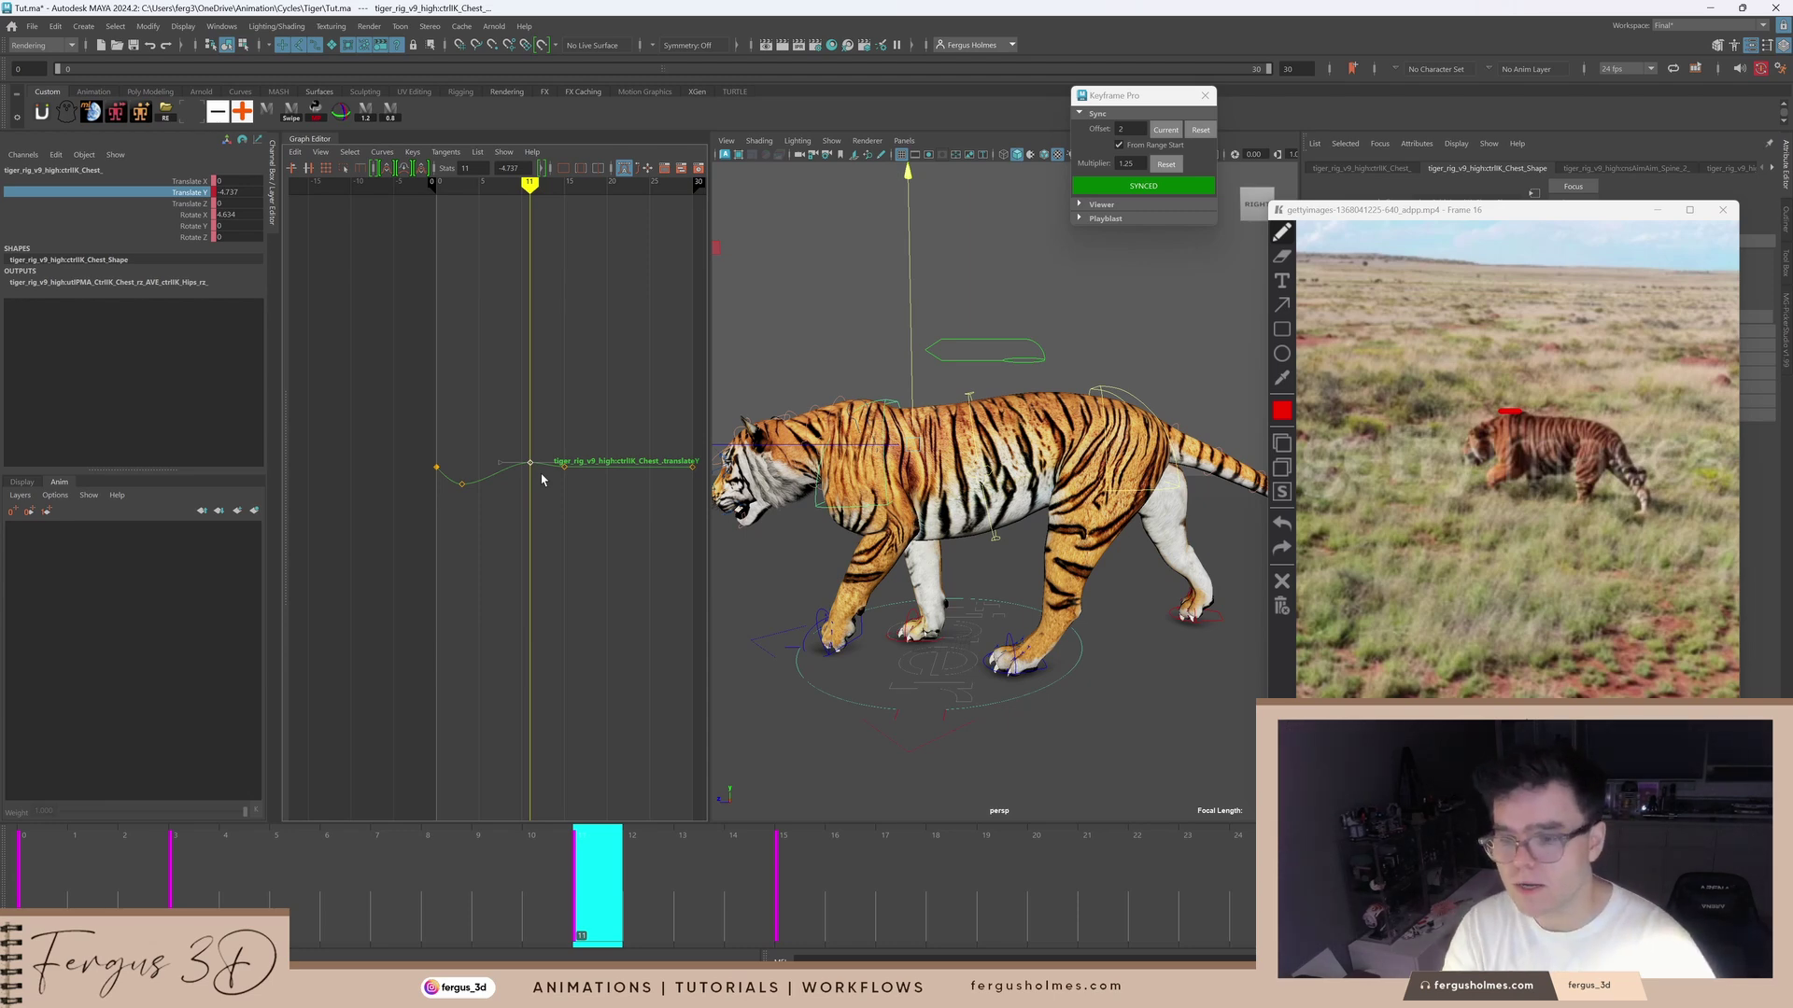
scroll(570, 460, "up", 3)
middle_click_drag(603, 443, 606, 431)
left_click(537, 579)
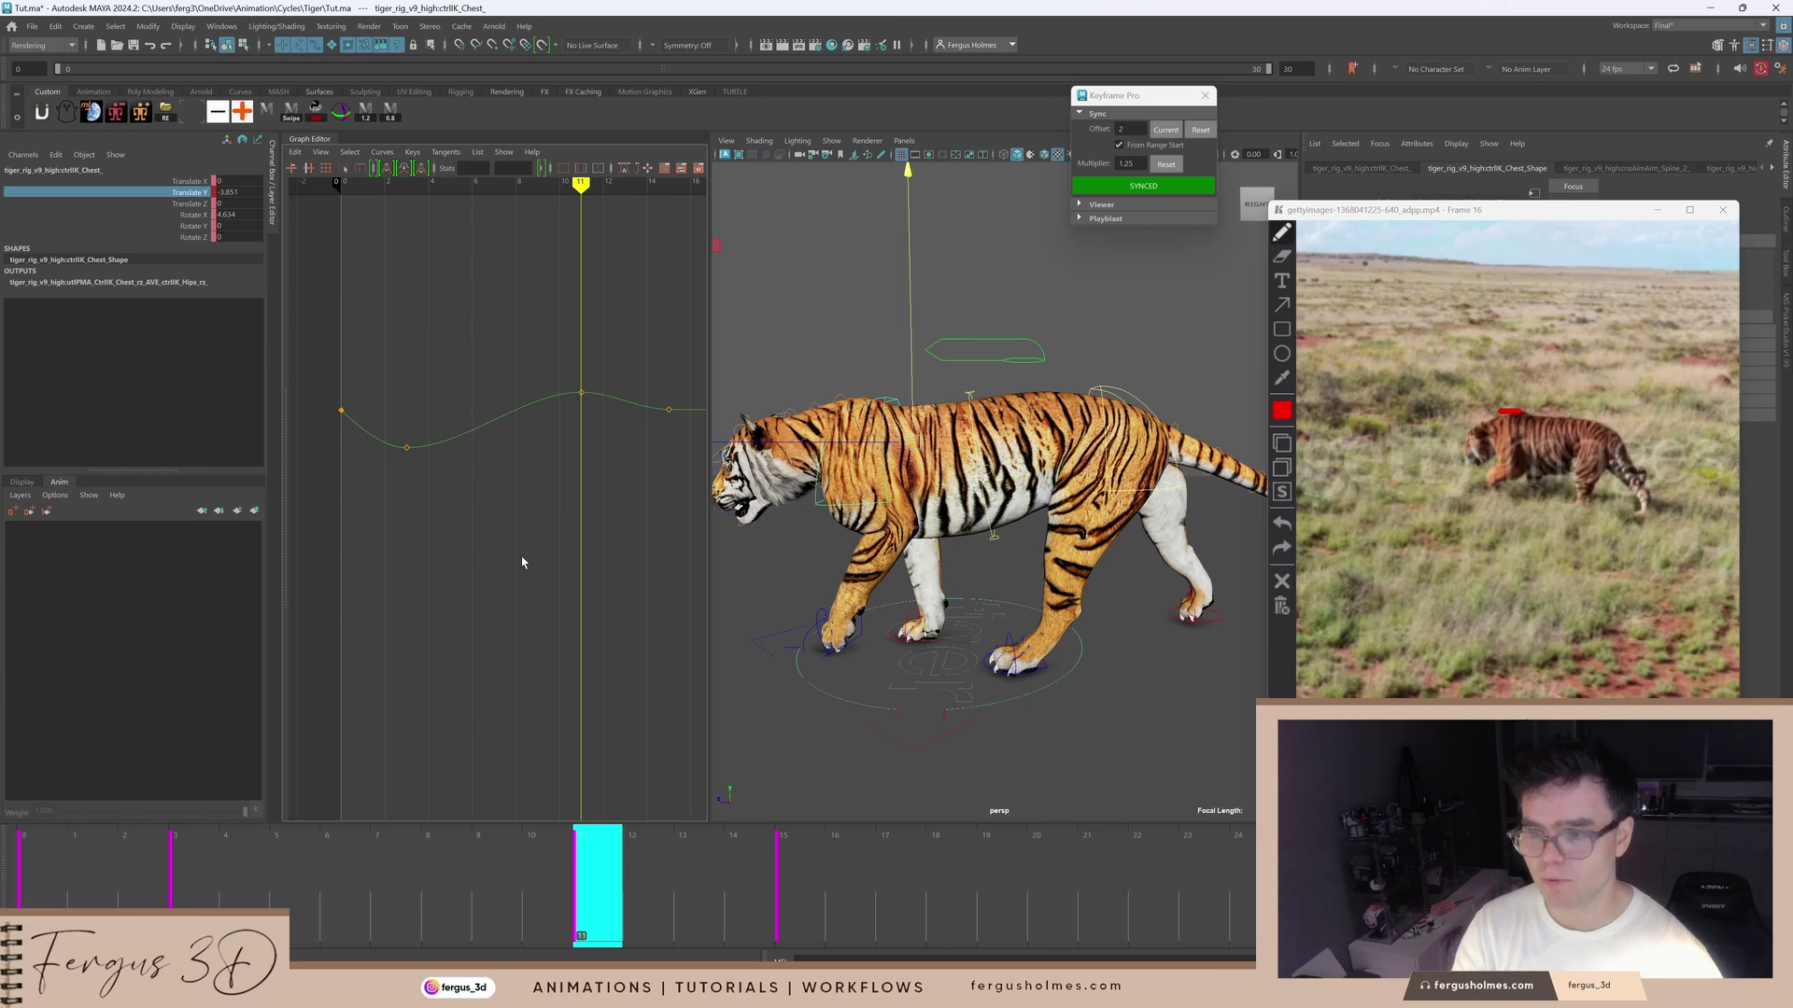
Step: Copy the chest's Translate Y keys from frame 0 through frame 15 and move the timeline to frame 15
scroll(525, 569, "down", 3)
left_click_drag(761, 870, 407, 876)
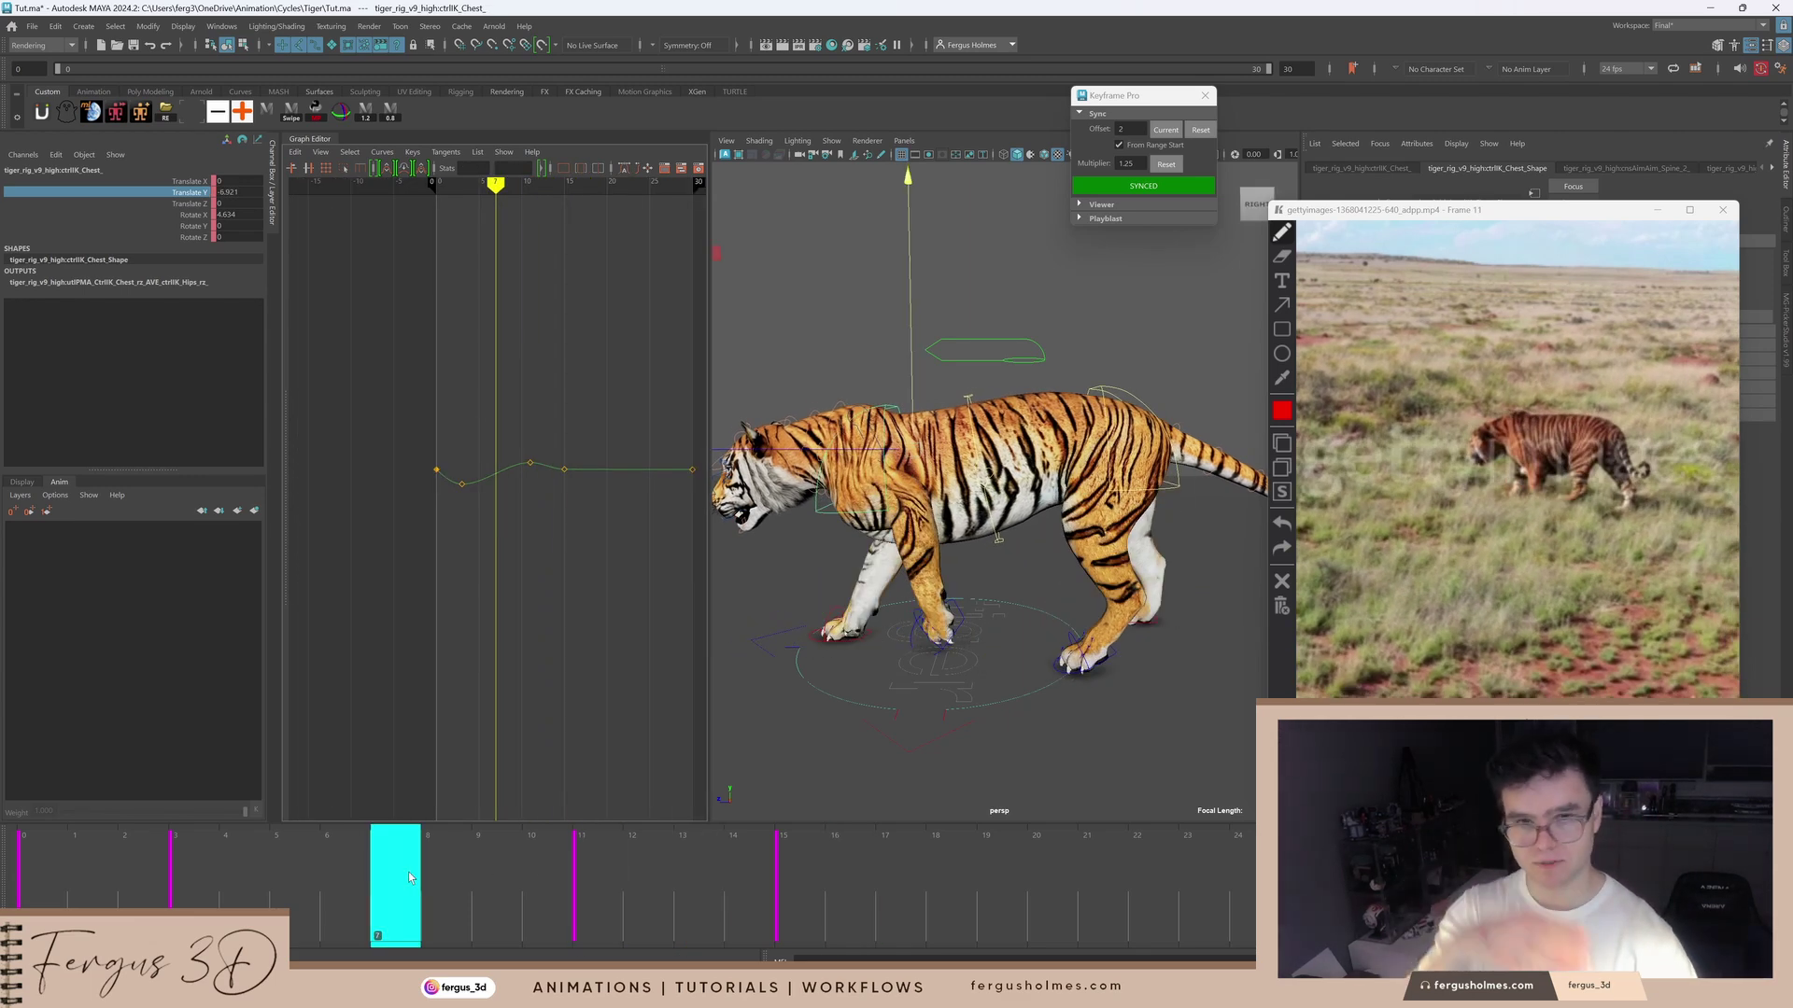
scroll(408, 592, "up", 3)
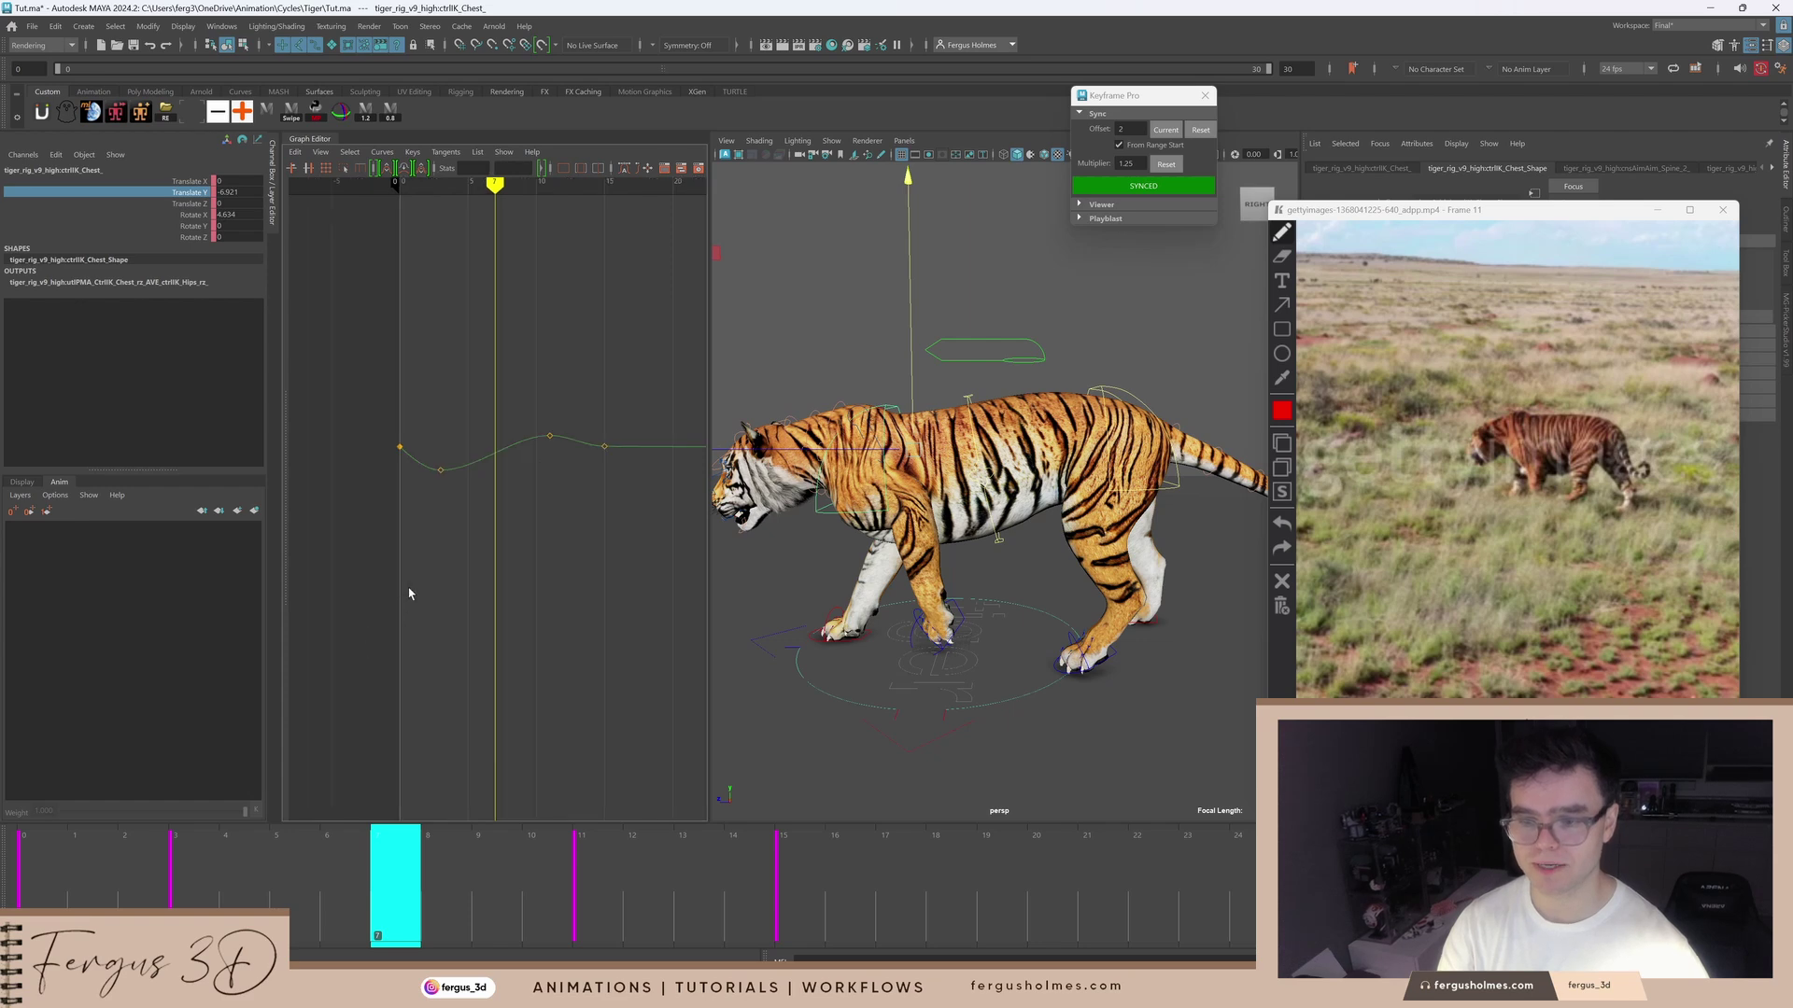
middle_click_drag(455, 495, 452, 520, "alt")
left_click_drag(378, 408, 599, 541)
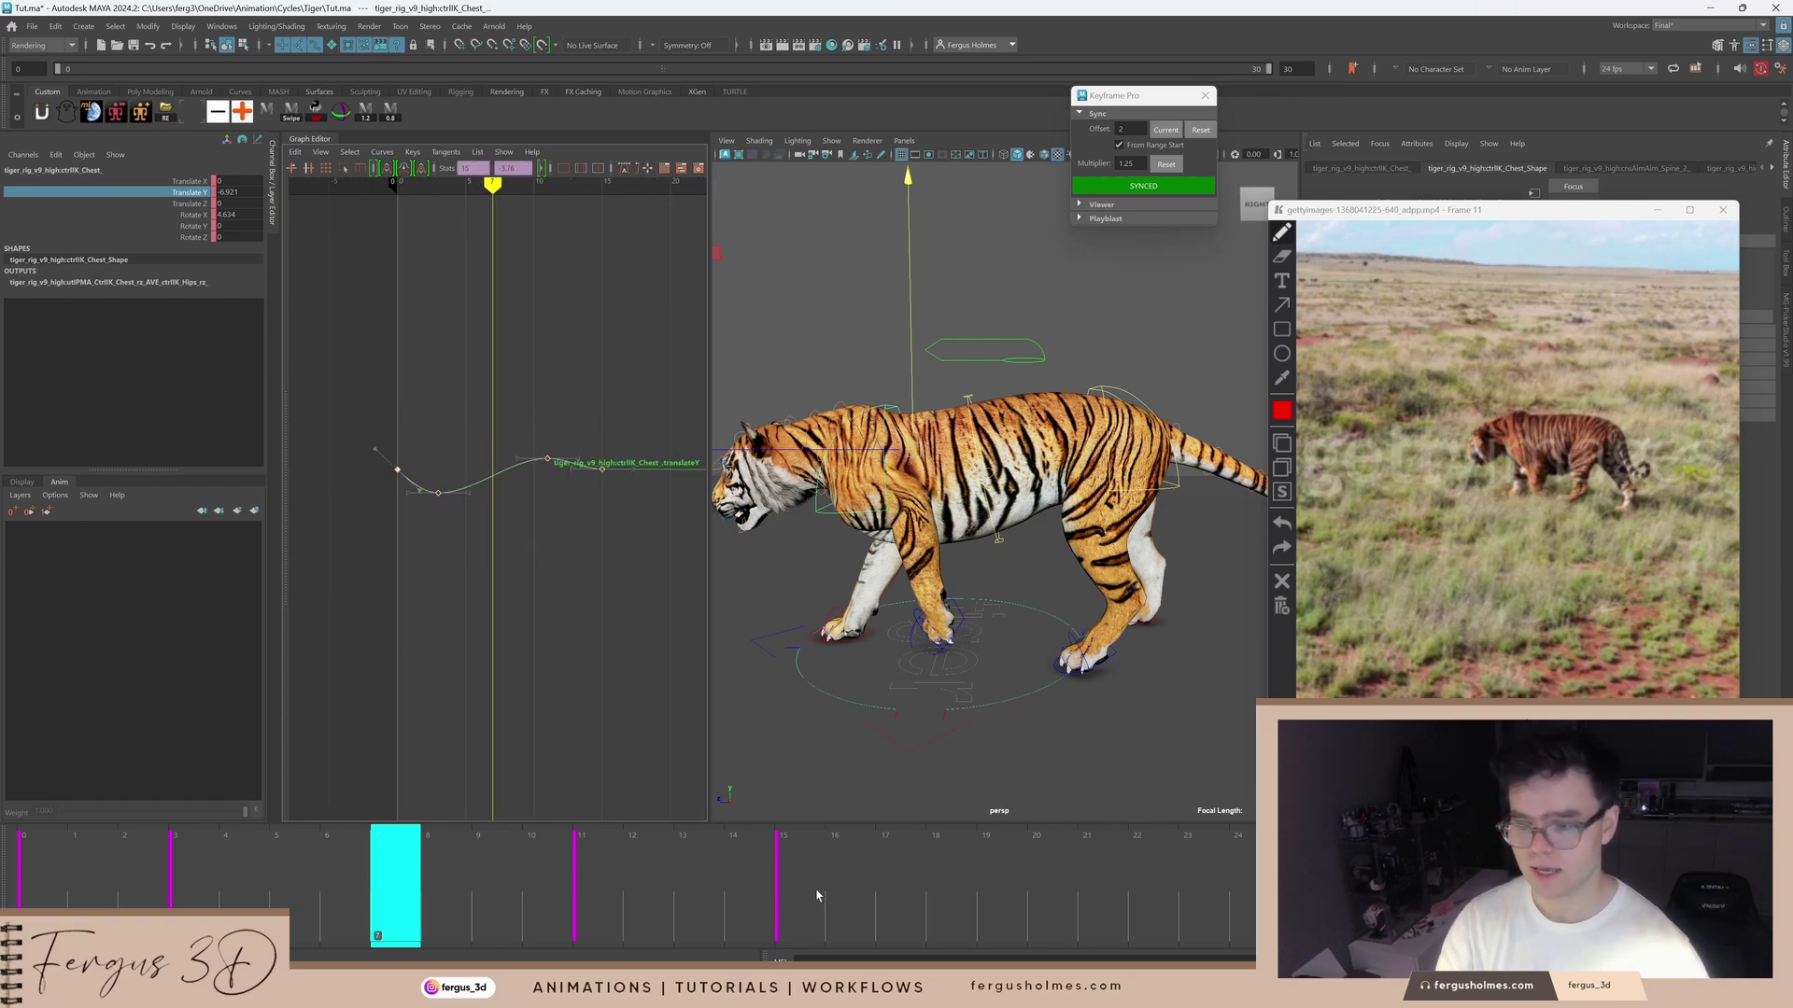
left_click(794, 850)
left_click(713, 571)
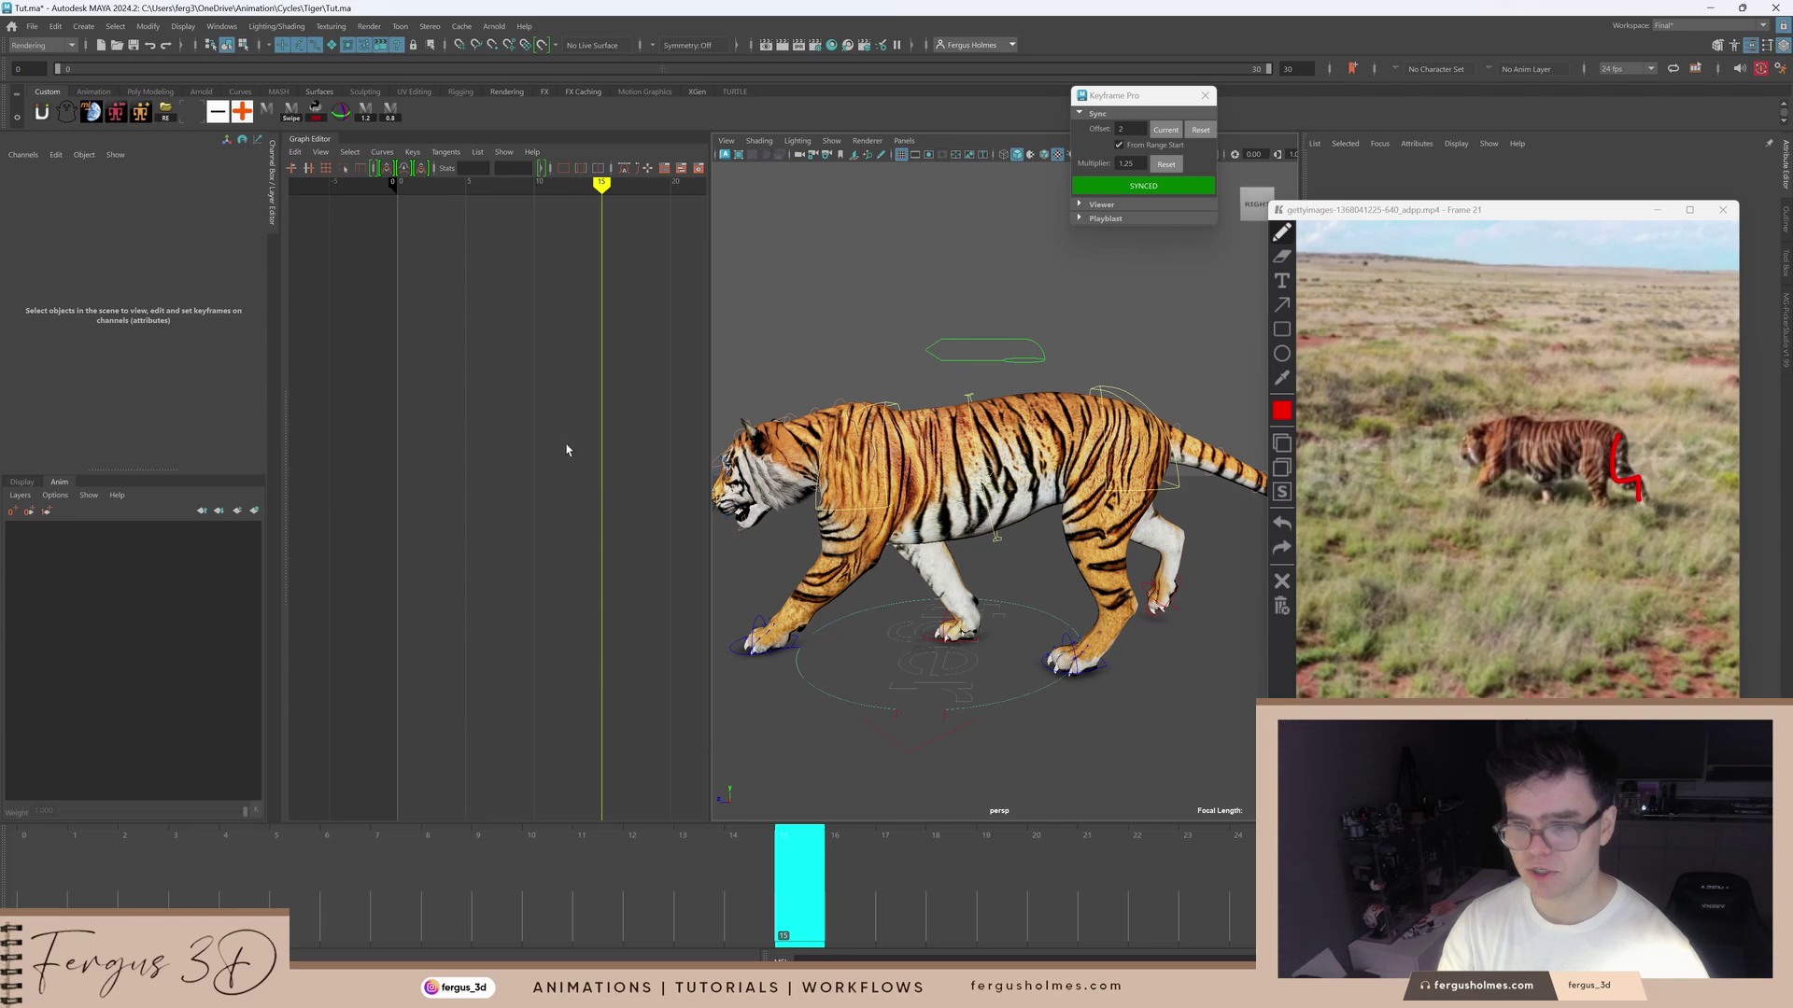
Step: Paste the copied keys into the chest control's Translate Y curve starting at frame 15
left_click(896, 407)
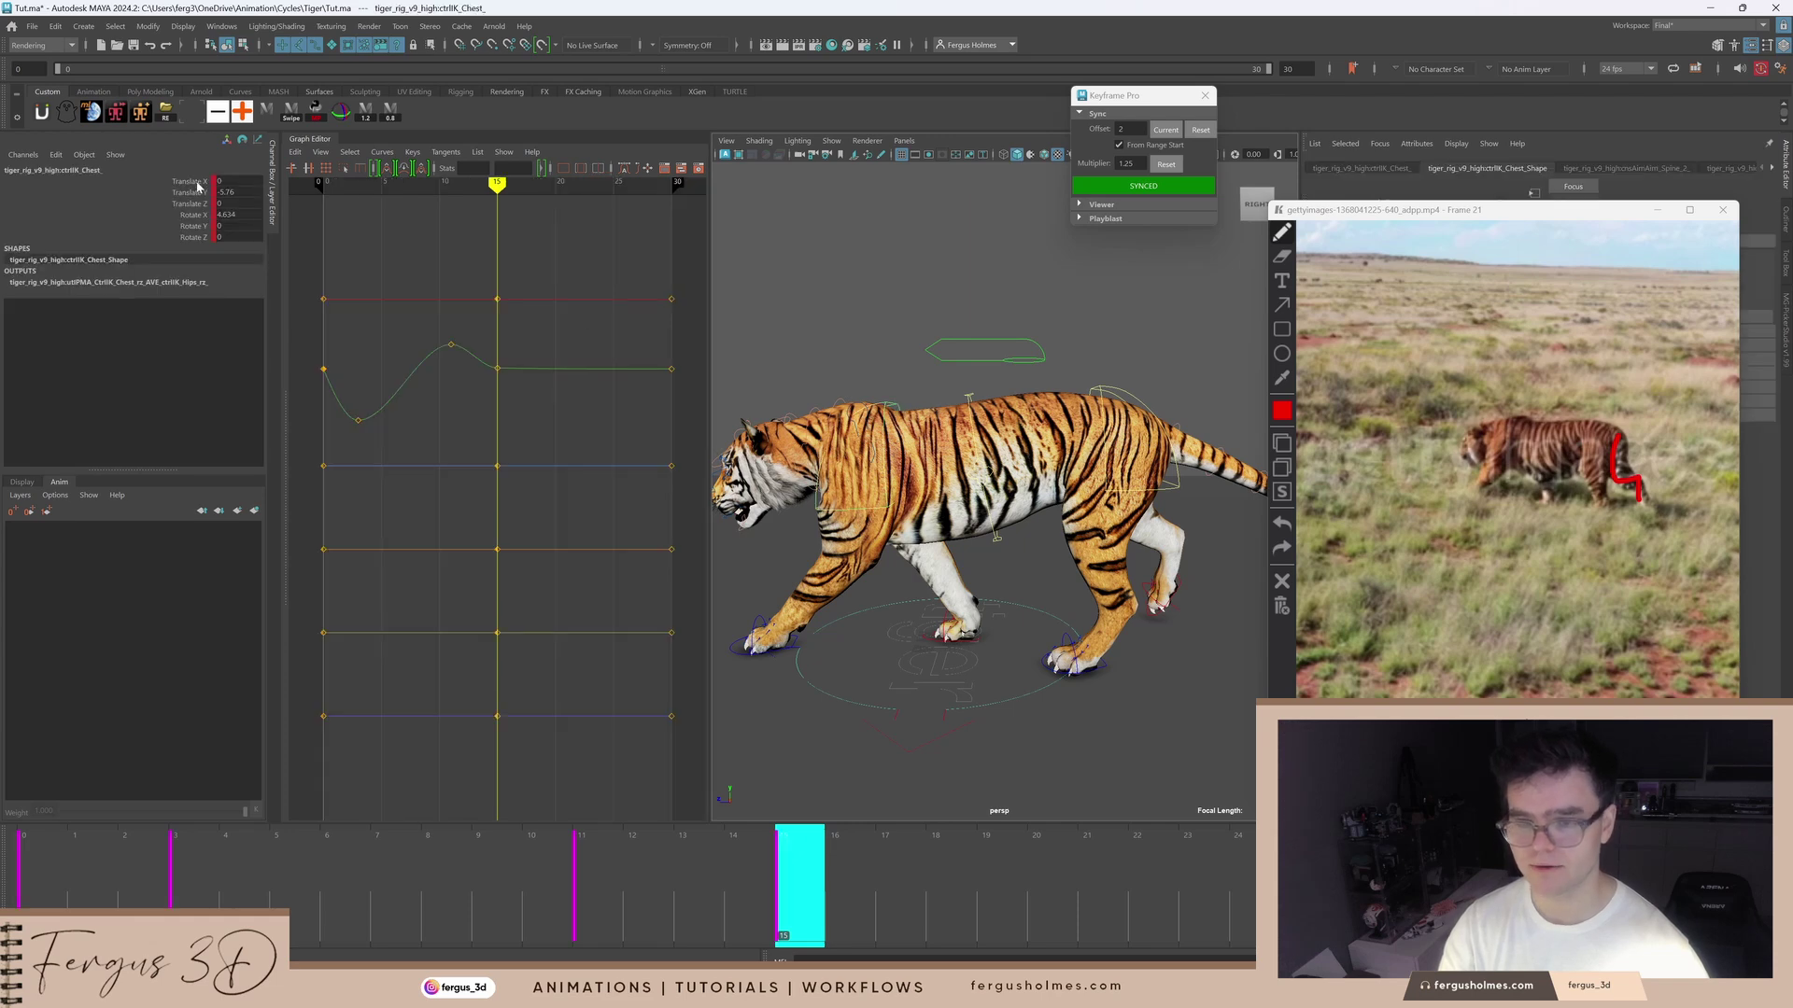
left_click(195, 191)
left_click_drag(484, 408, 521, 442)
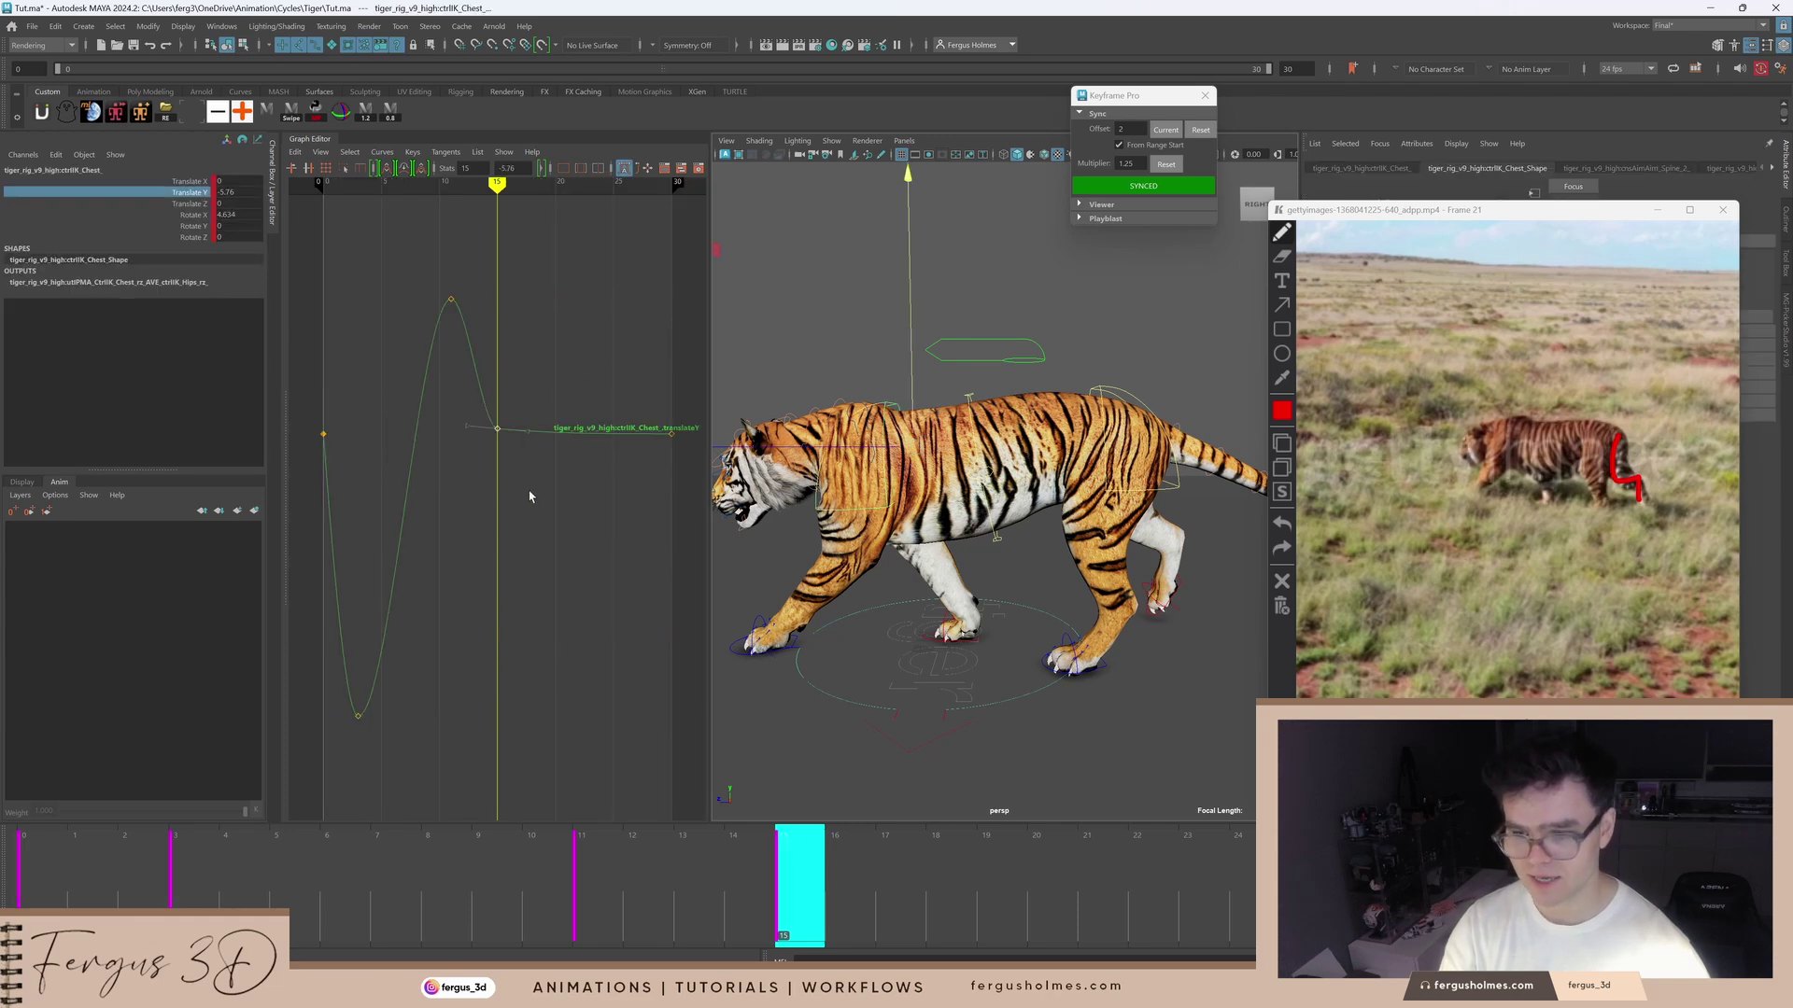
key("ctrl+v")
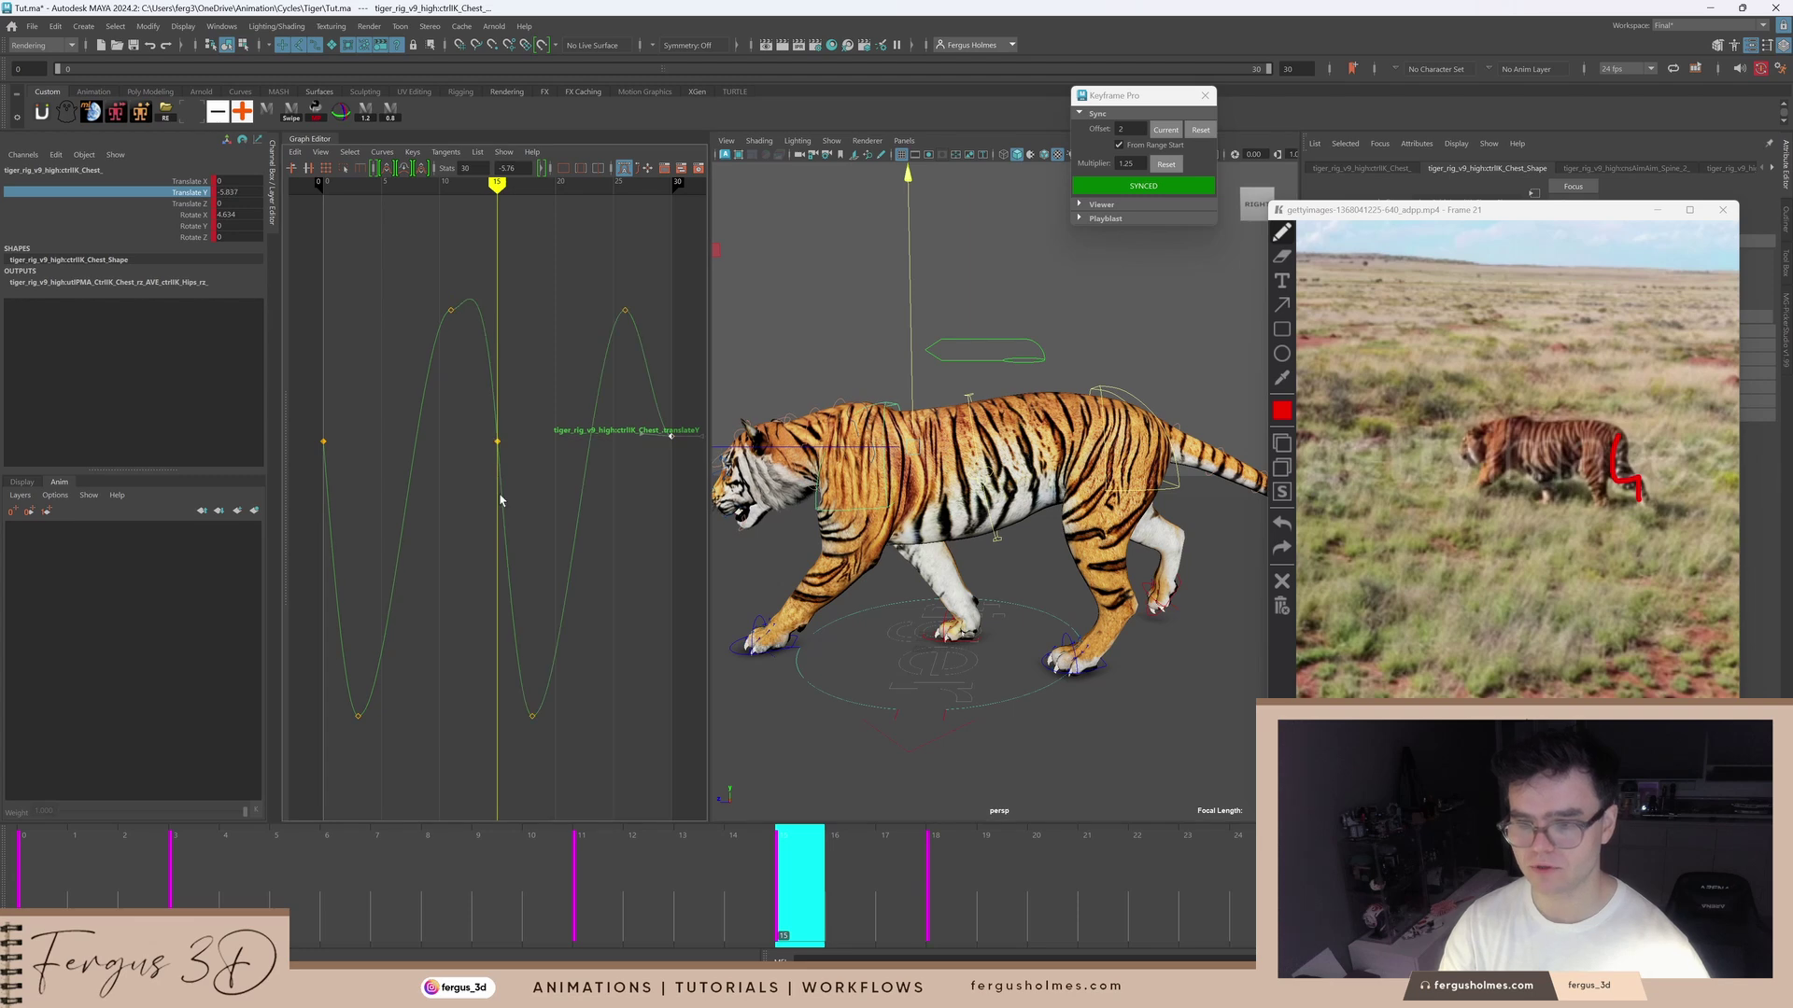
Step: Apply auto tangents to the Translate Y keys at frames 11 and 15 and select the end key at frame 31
left_click_drag(406, 266, 501, 357)
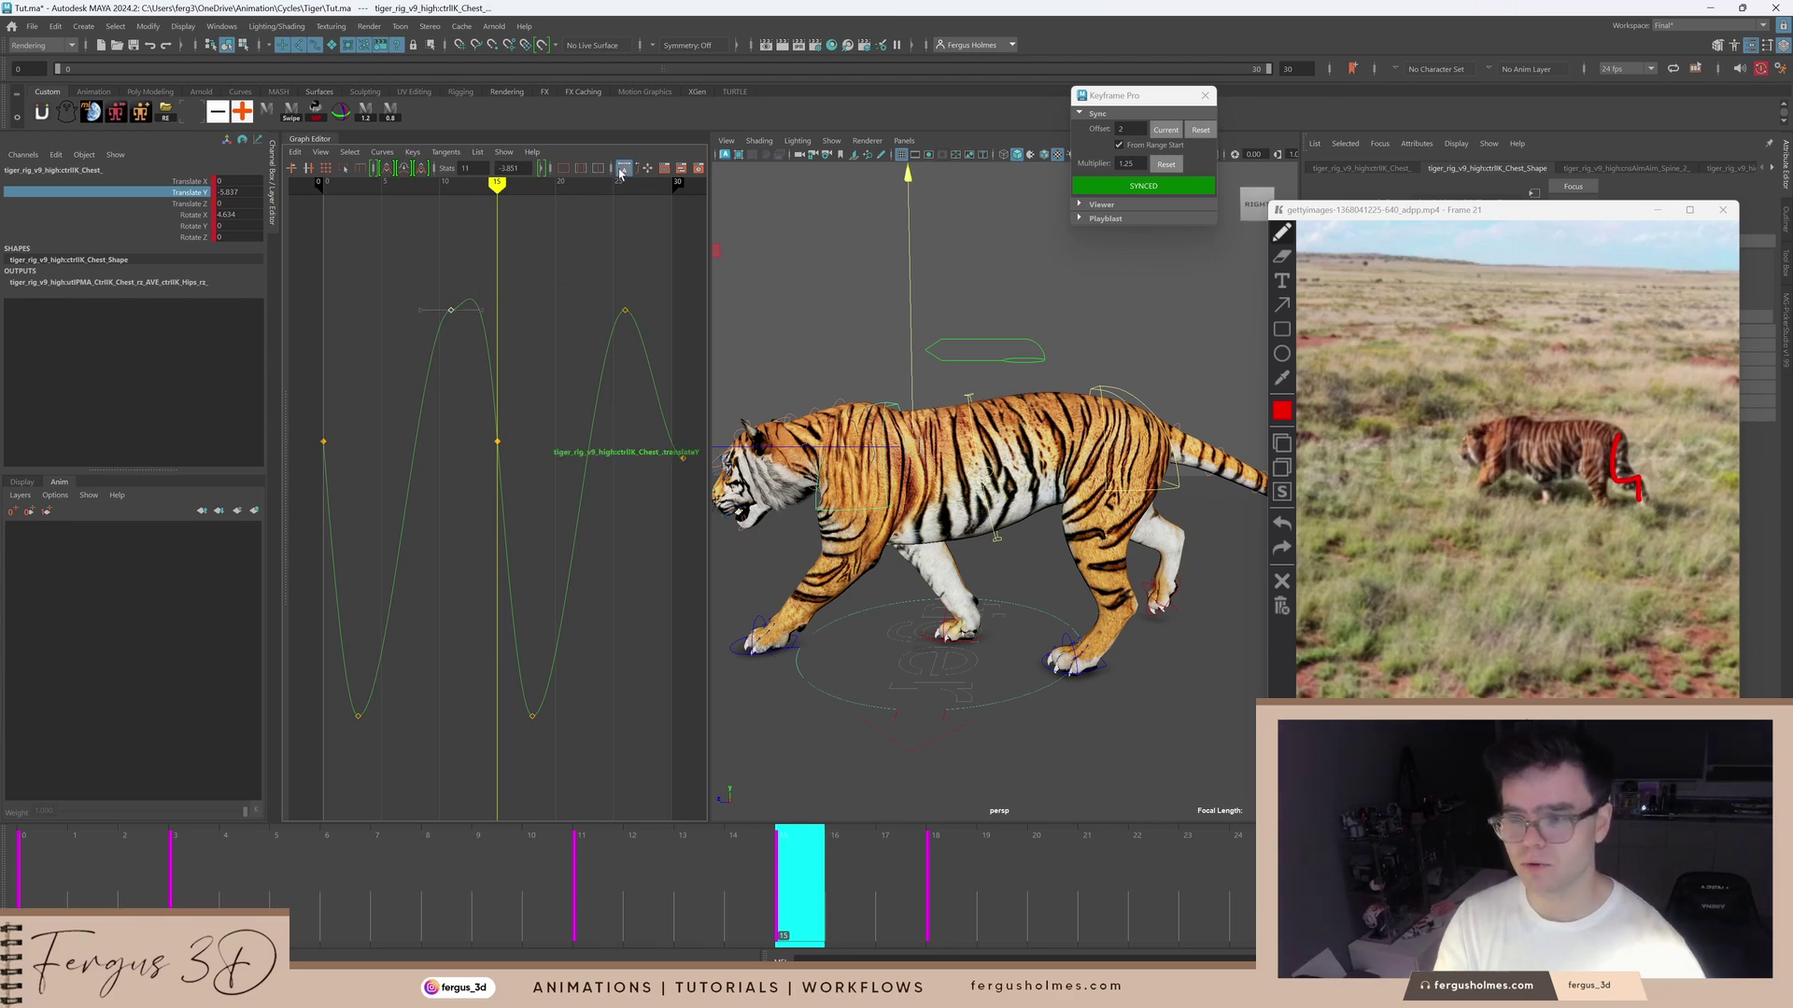
left_click_drag(465, 368, 508, 463)
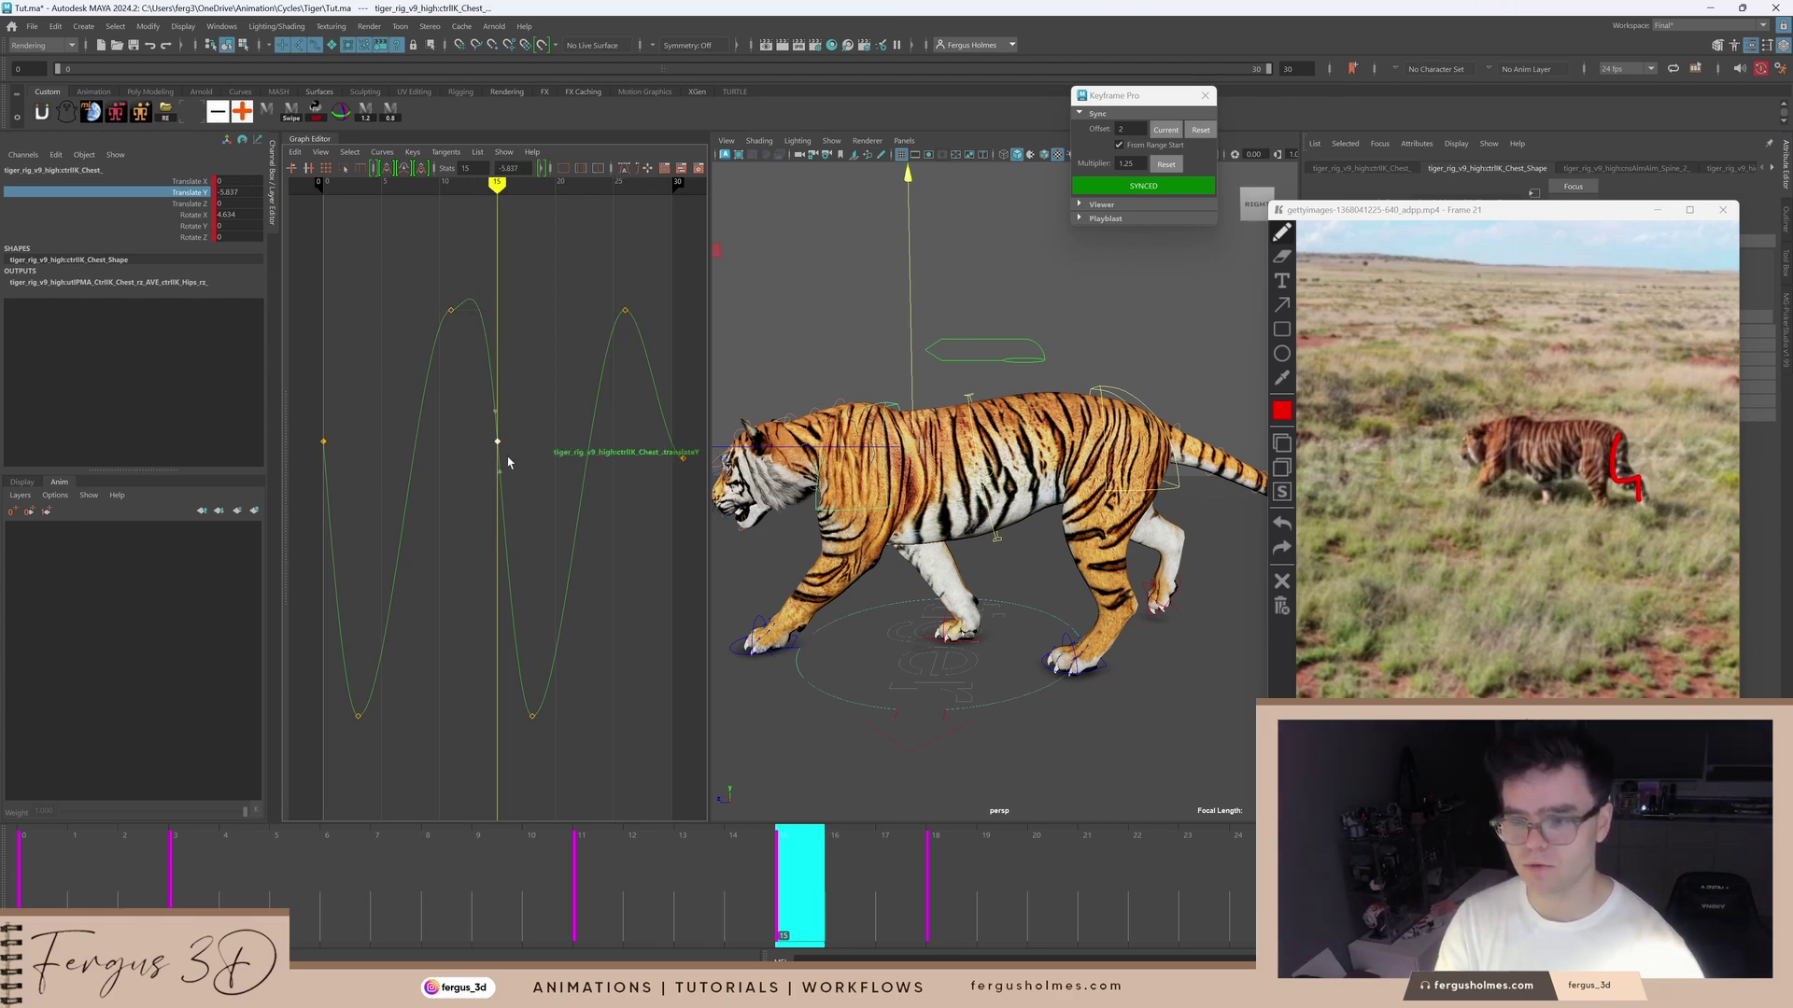
left_click(623, 171)
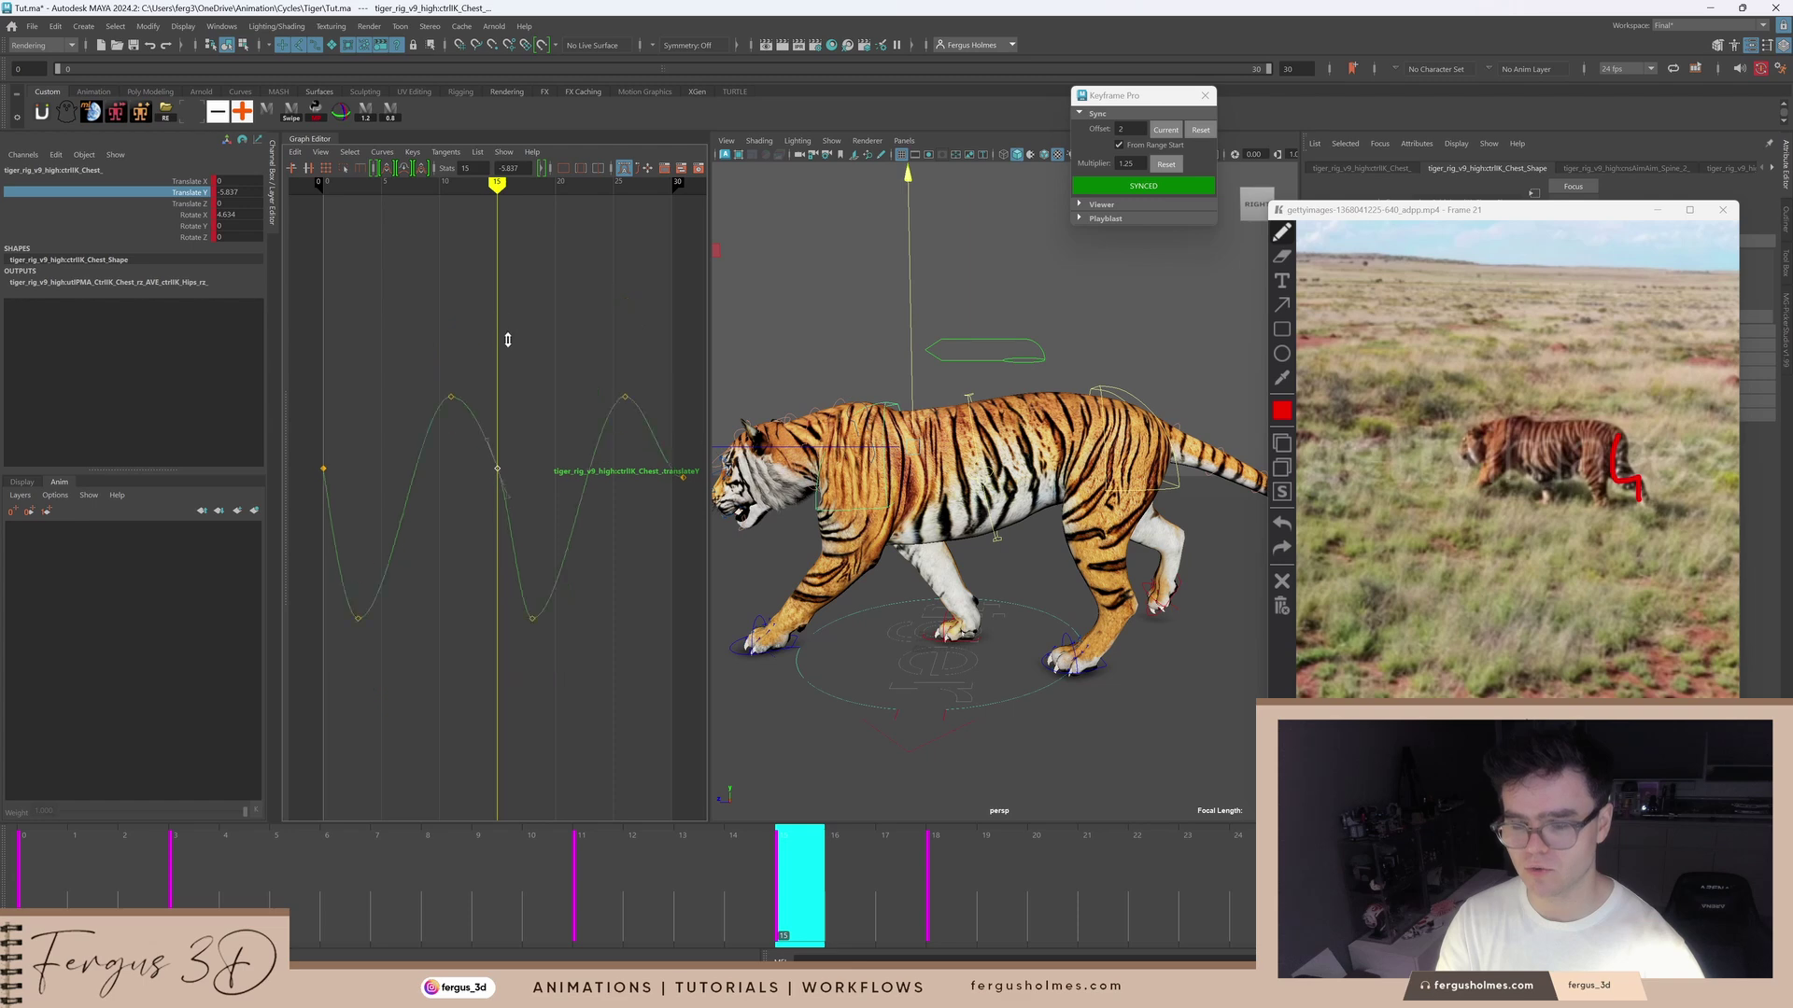
left_click_drag(688, 507, 687, 507)
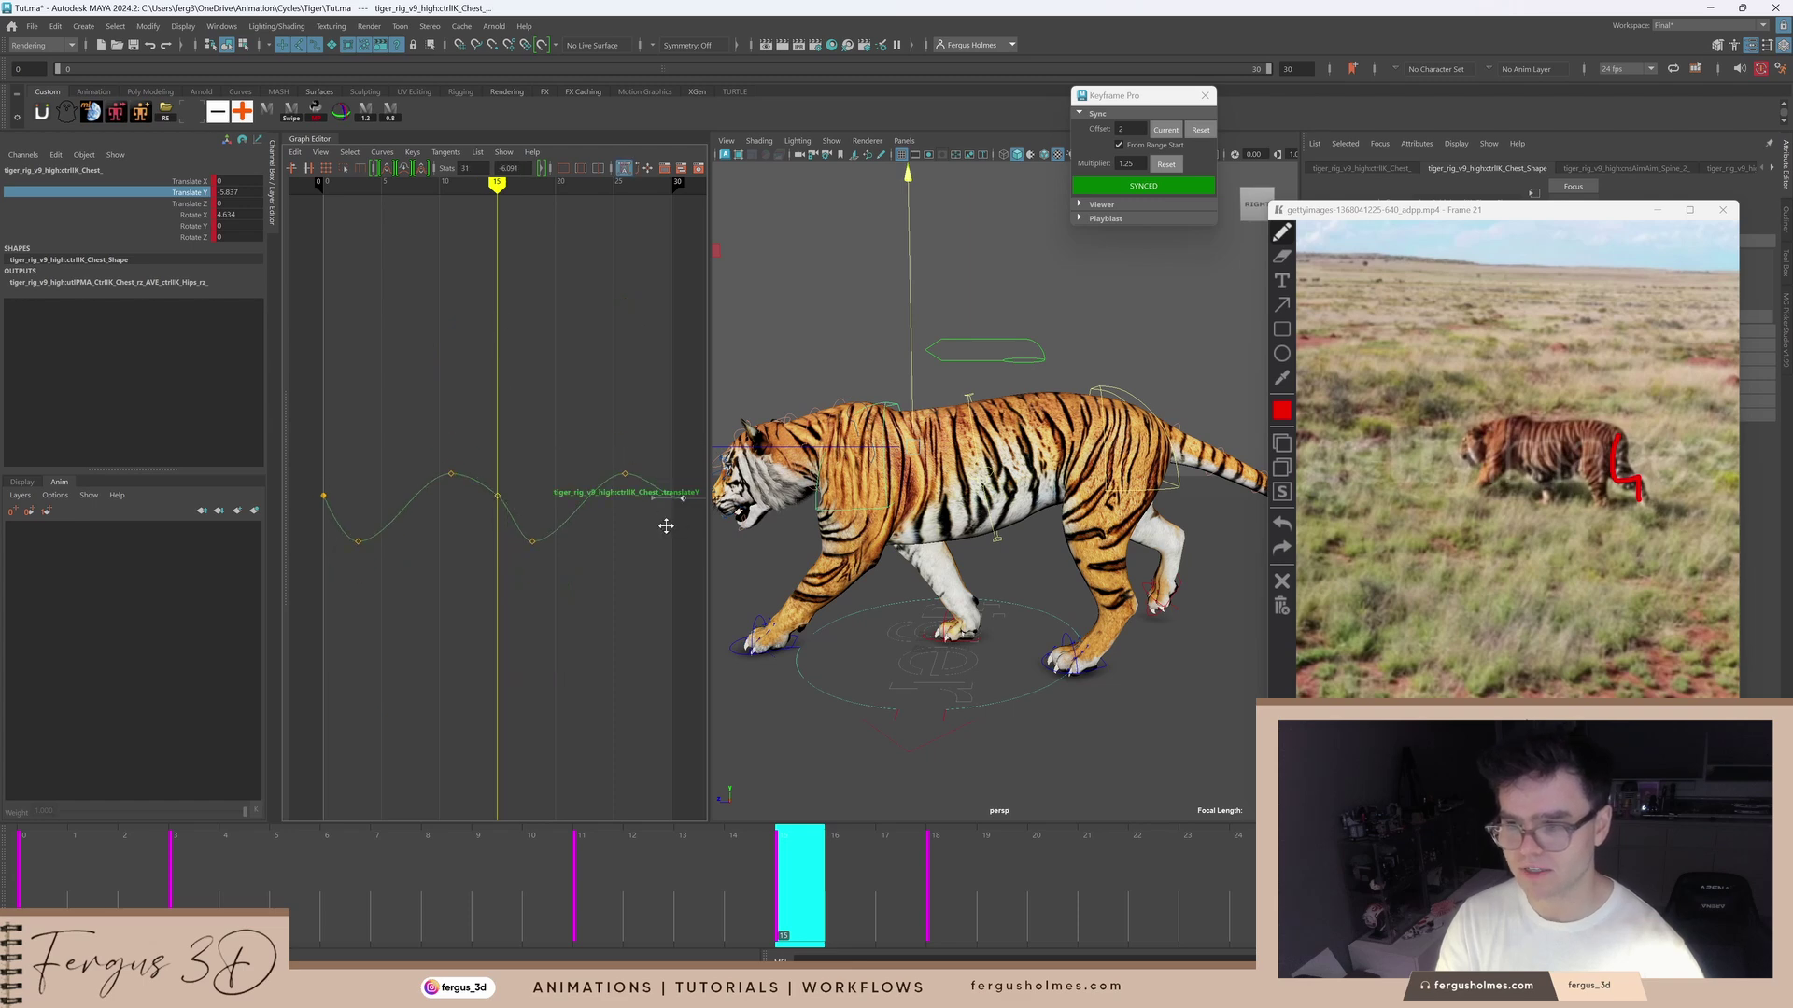
Step: Review the chest's Translate Y curve across the full cycle and play back the walk
middle_click_drag(667, 505, 600, 503, "alt")
left_click(476, 432)
scroll(477, 432, "down", 3)
middle_click_drag(477, 432, 552, 375, "alt")
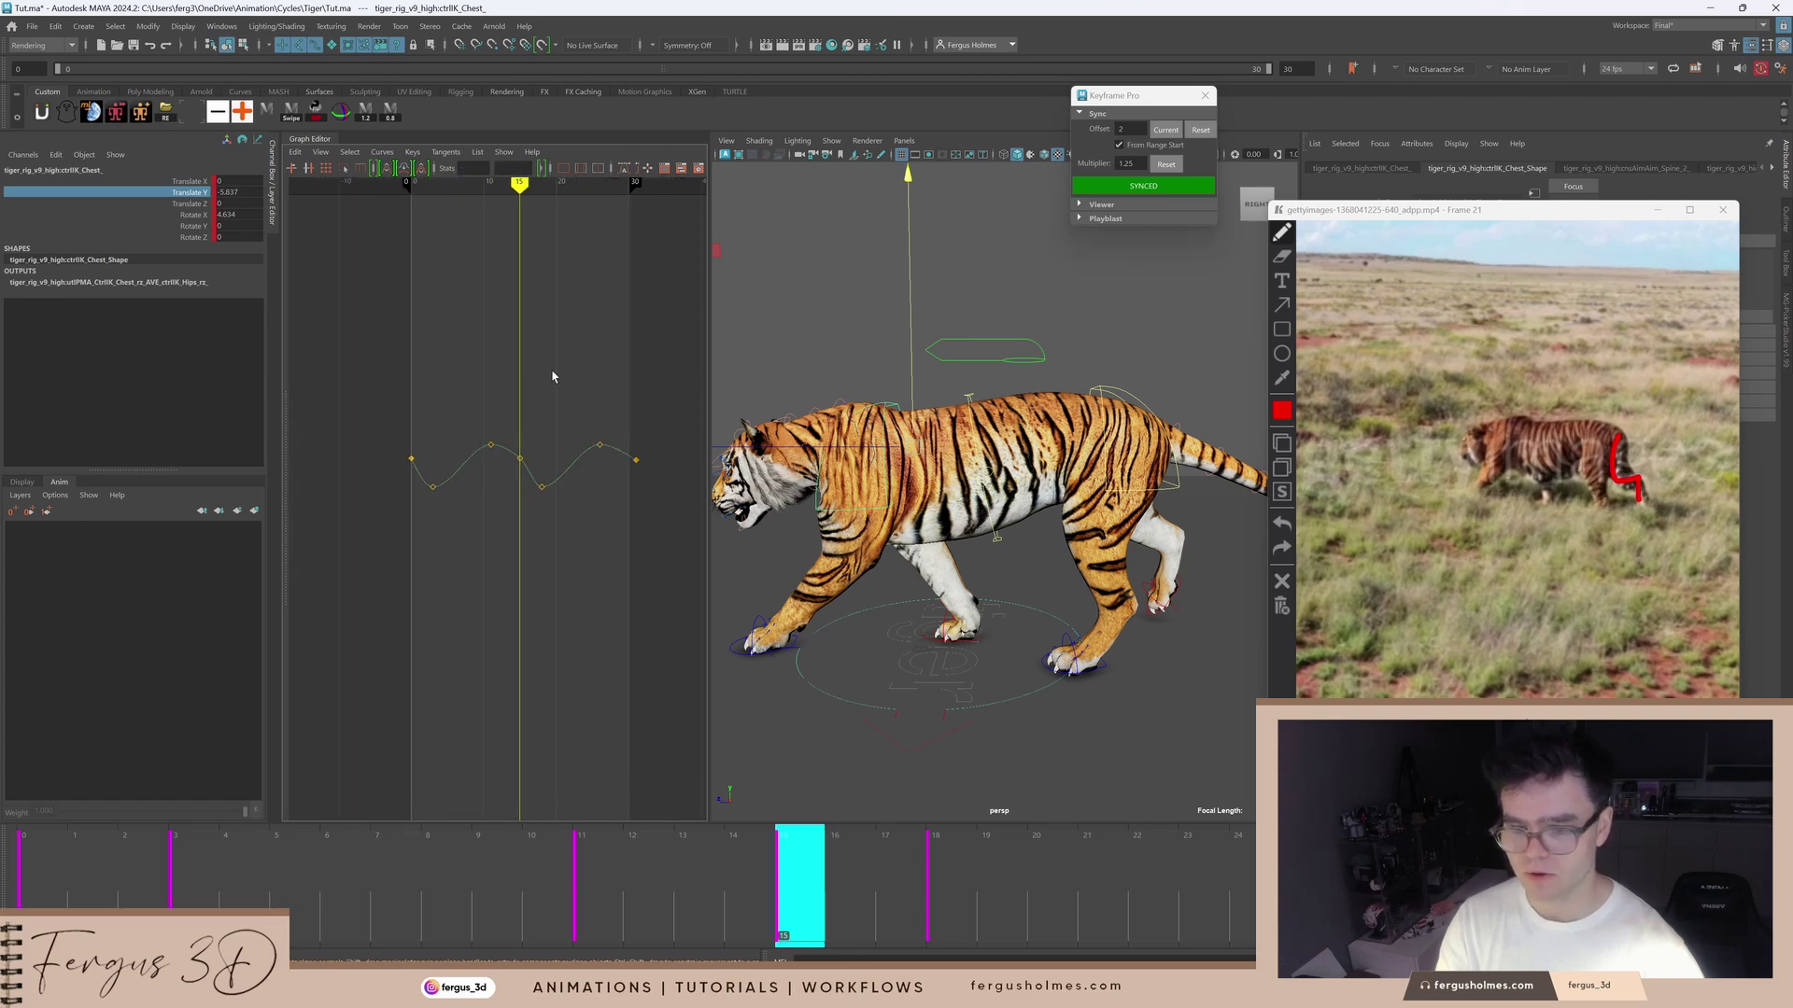
right_click_drag(562, 353, 537, 341, "alt+shift")
scroll(511, 405, "up", 3)
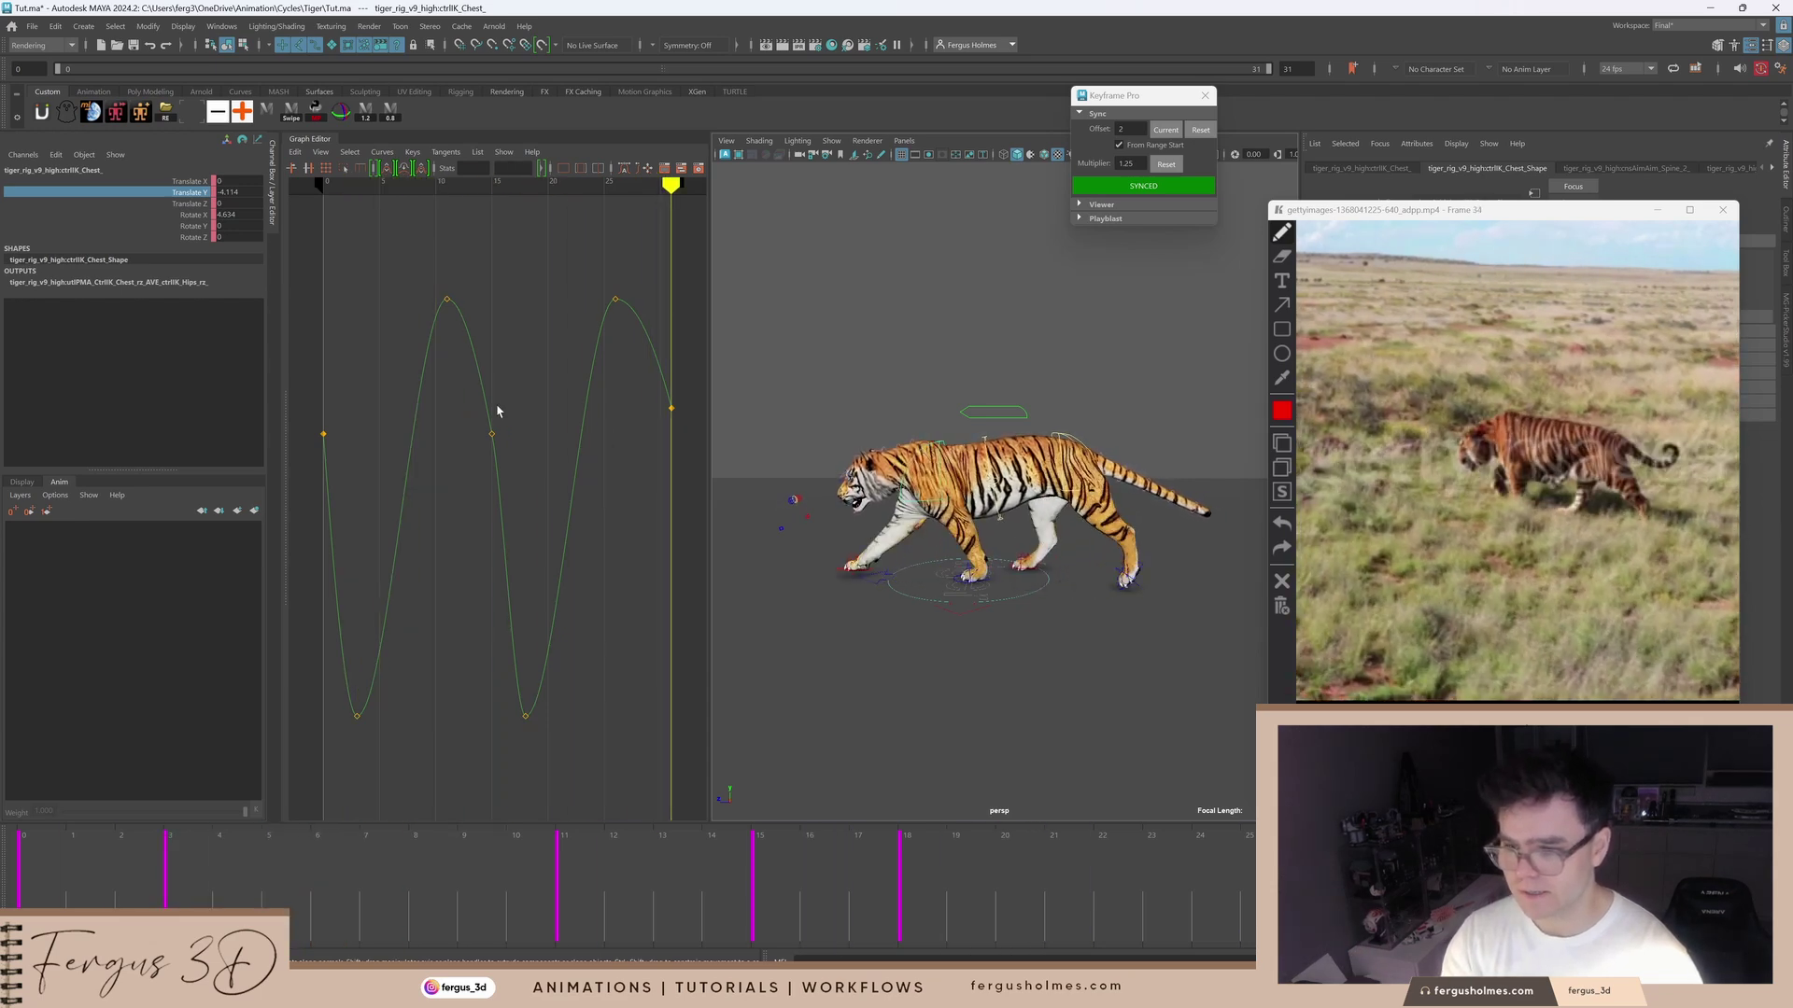
key("alt+v")
Step: Raise the low Translate Y keys at frames 3 and 18 to -7.437 and play back the cycle
right_click_drag(487, 372, 460, 443, "alt+shift")
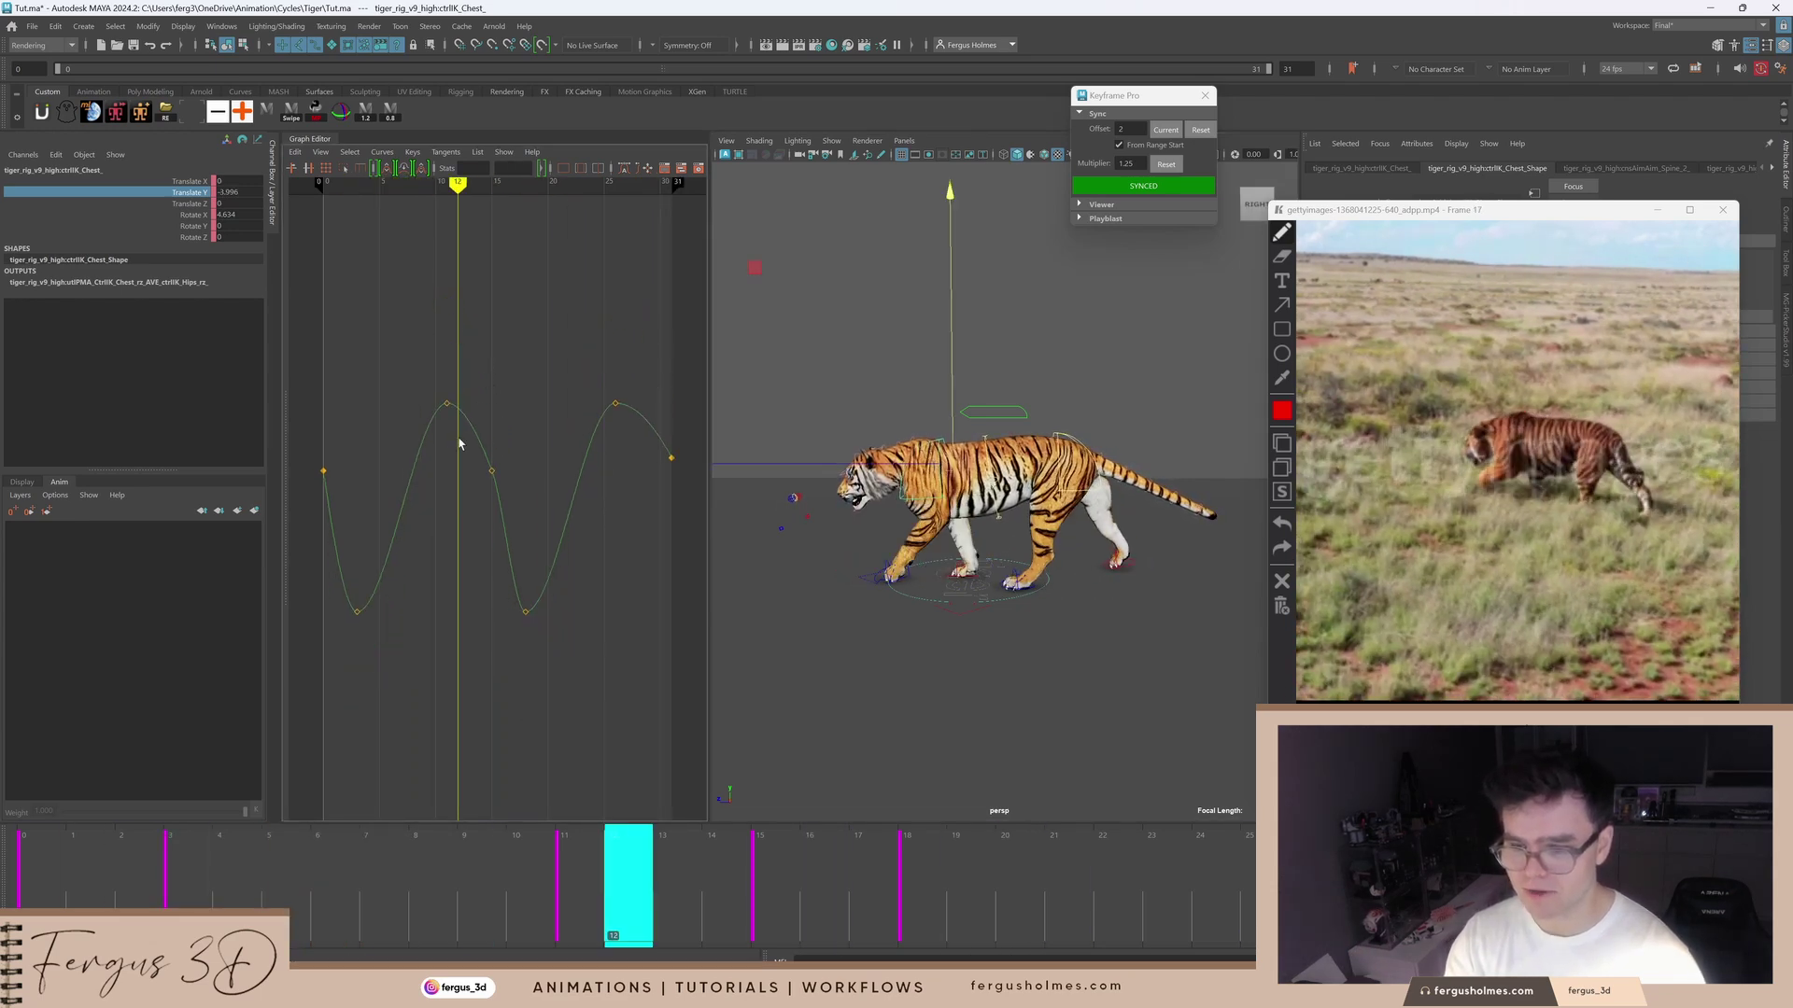
left_click_drag(345, 566, 587, 668)
middle_click_drag(565, 644, 574, 567, "shift")
key("alt+v")
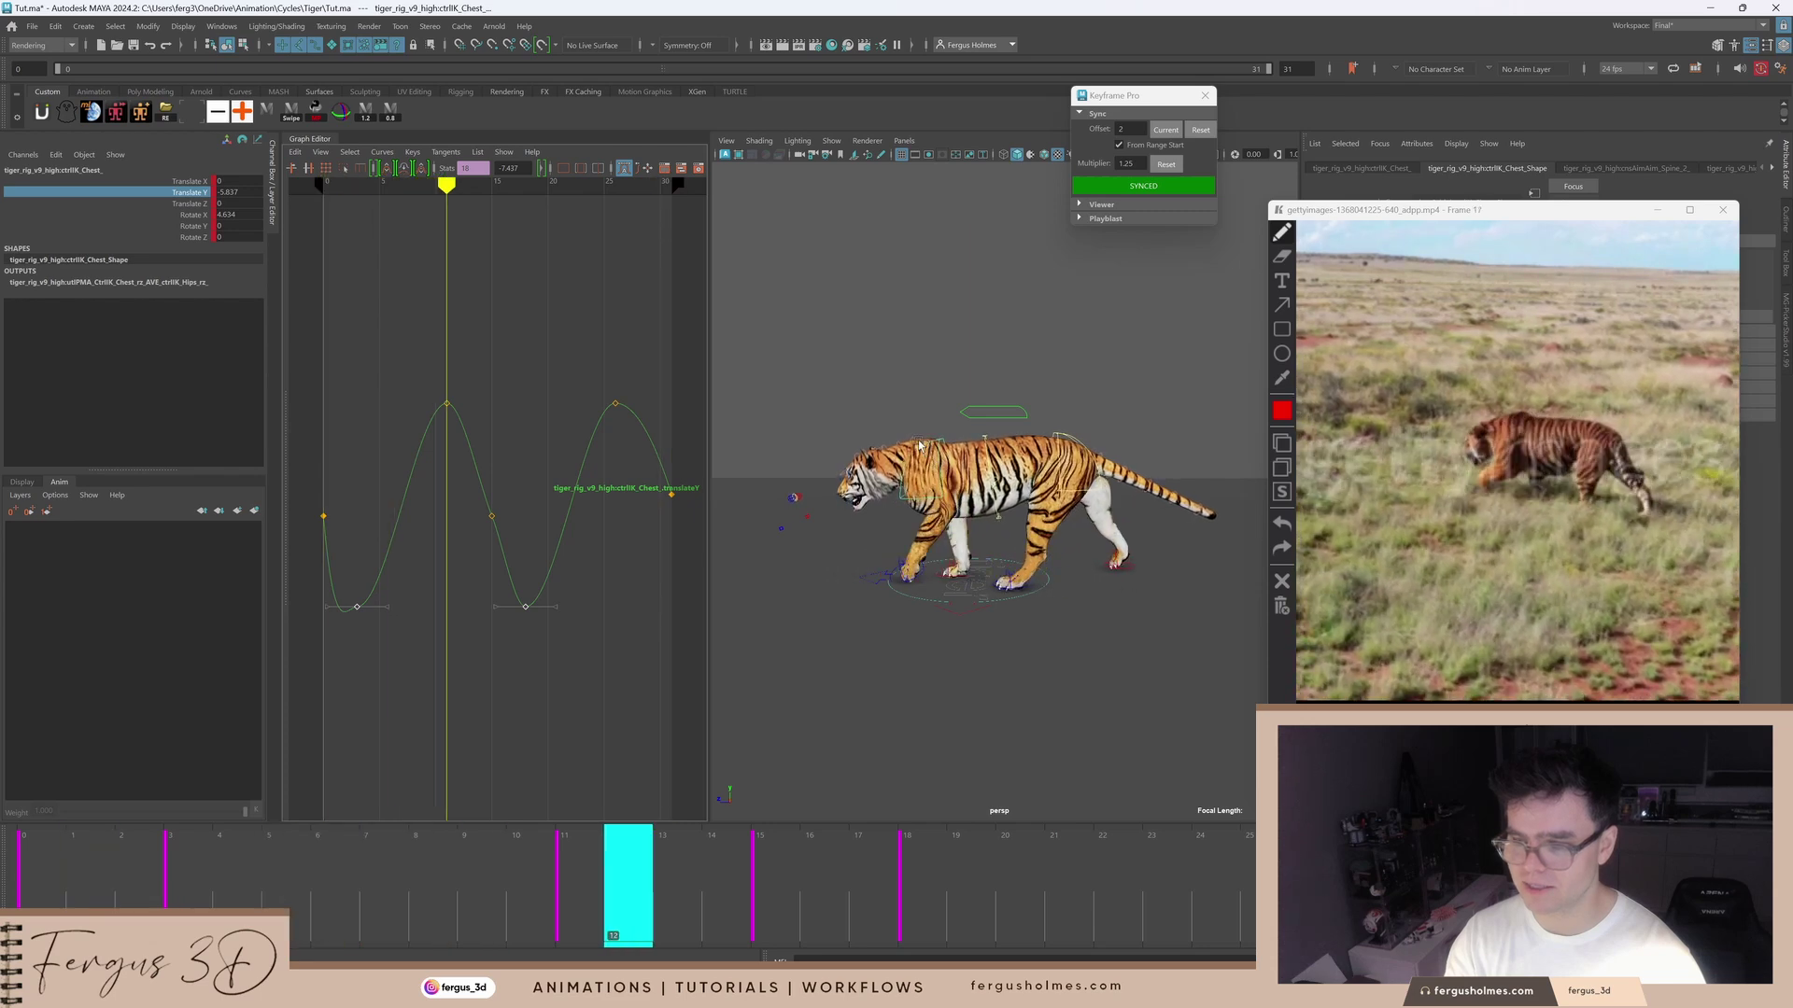
key("alt+v")
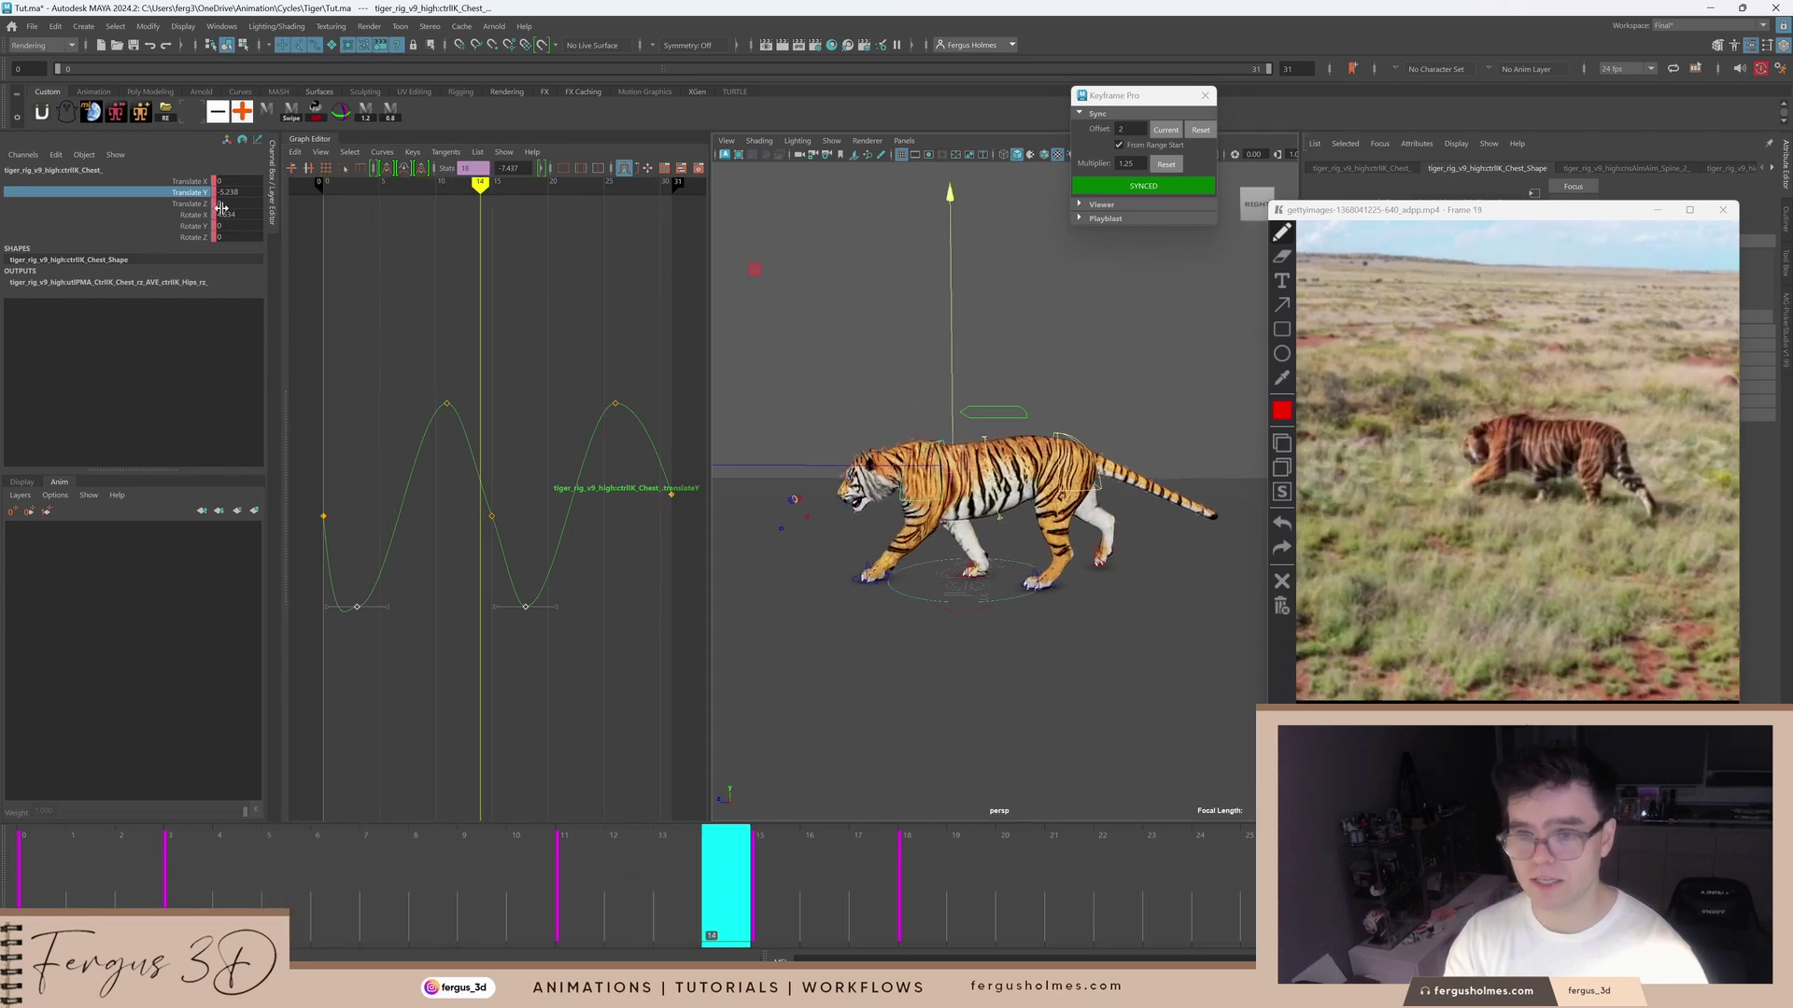
Step: Display the chest's Rotate X and Translate Y curves together at frame 0 and select the first Translate Y key
left_click(193, 215)
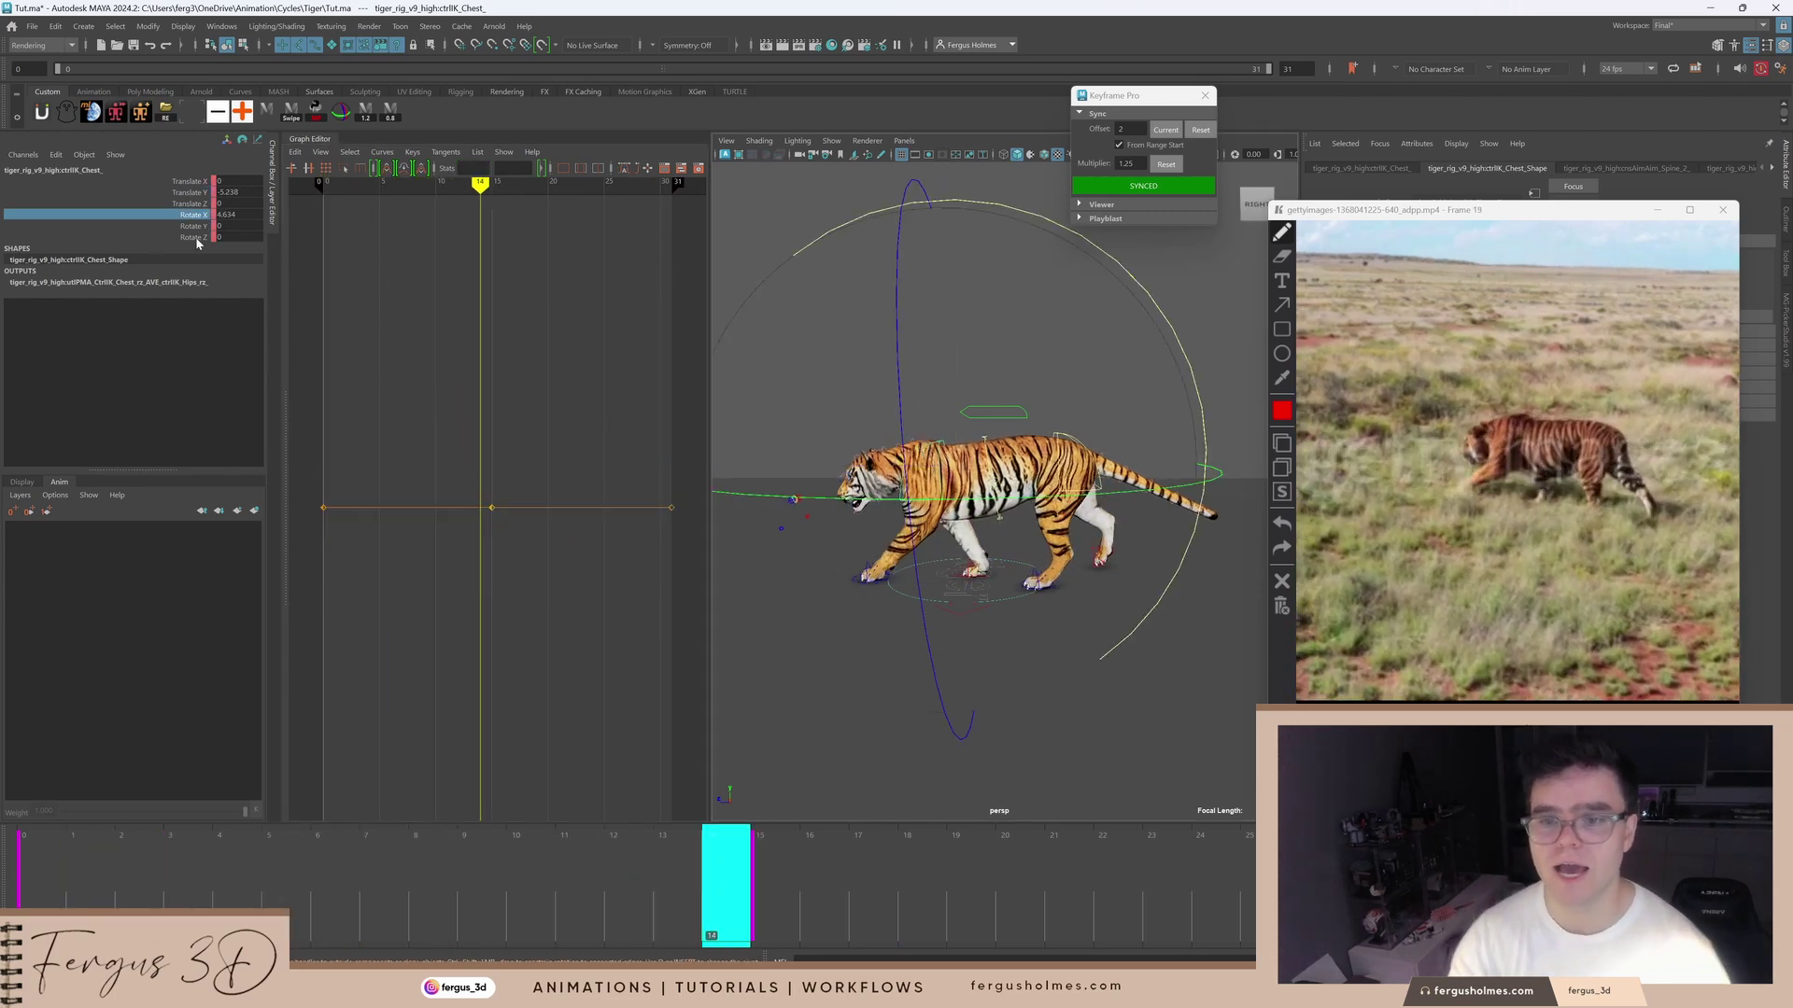
left_click(197, 193, "ctrl")
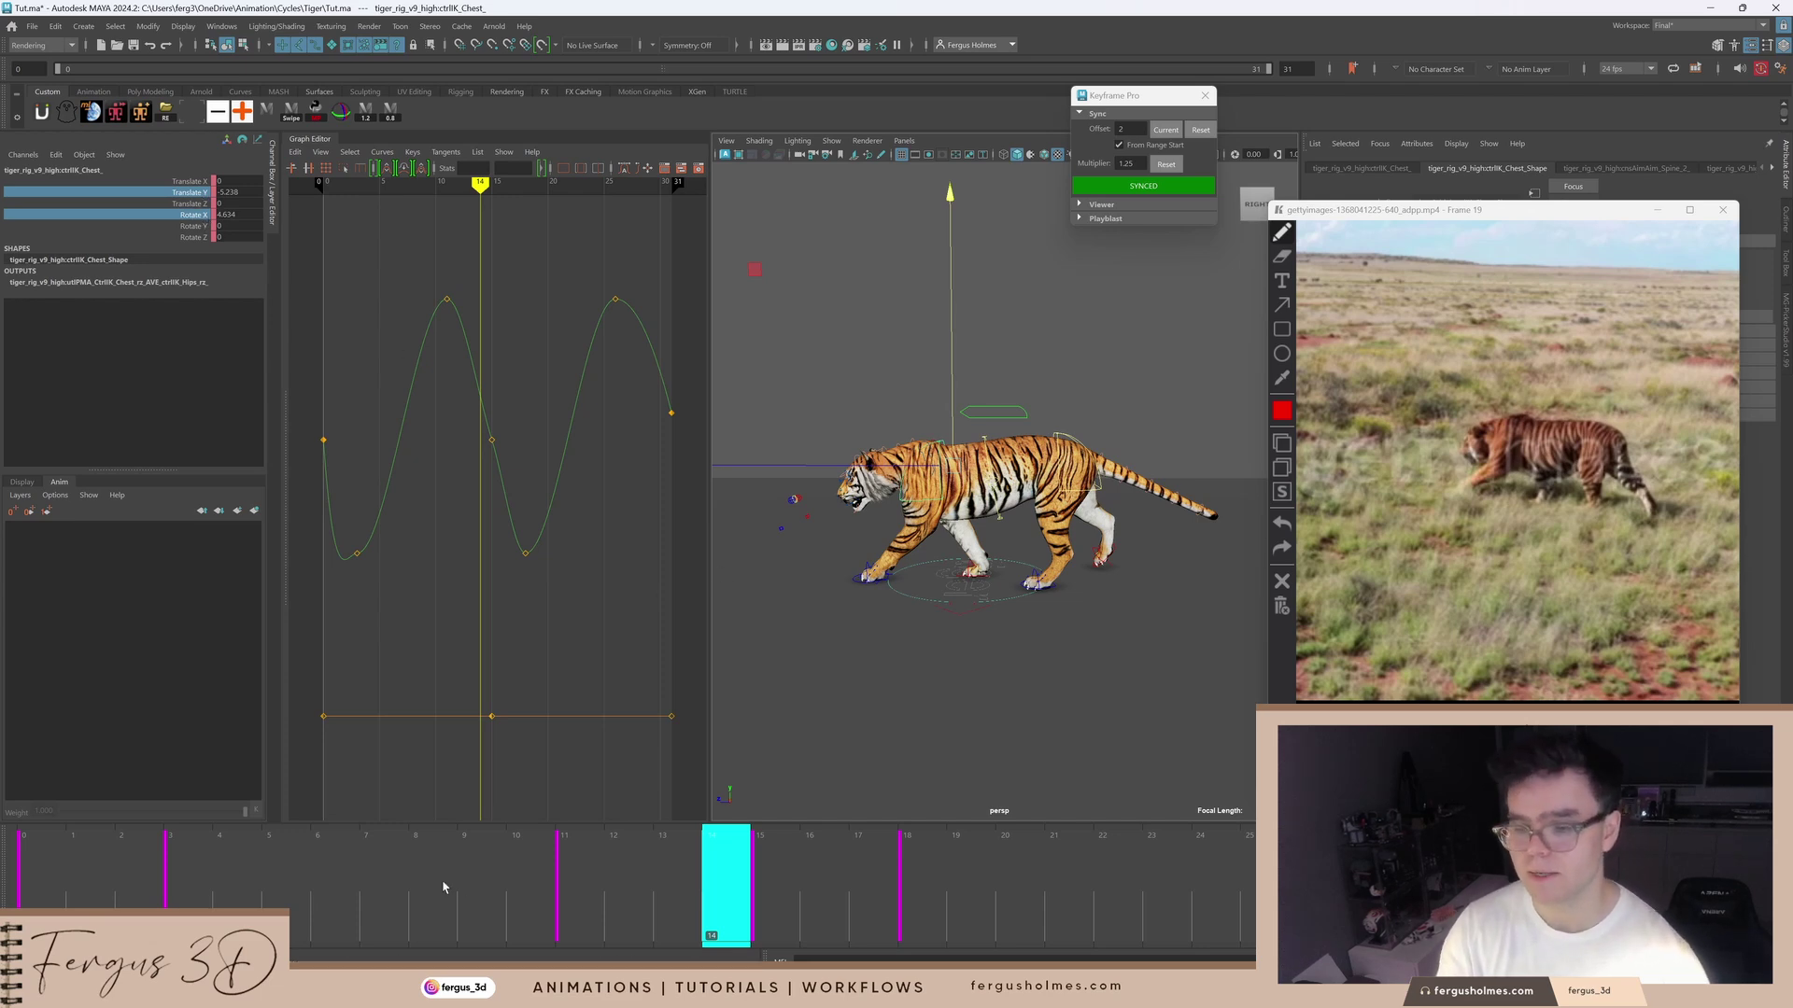
left_click_drag(443, 887, 28, 858)
left_click_drag(341, 509, 581, 618)
left_click(428, 596)
left_click_drag(327, 449, 330, 450)
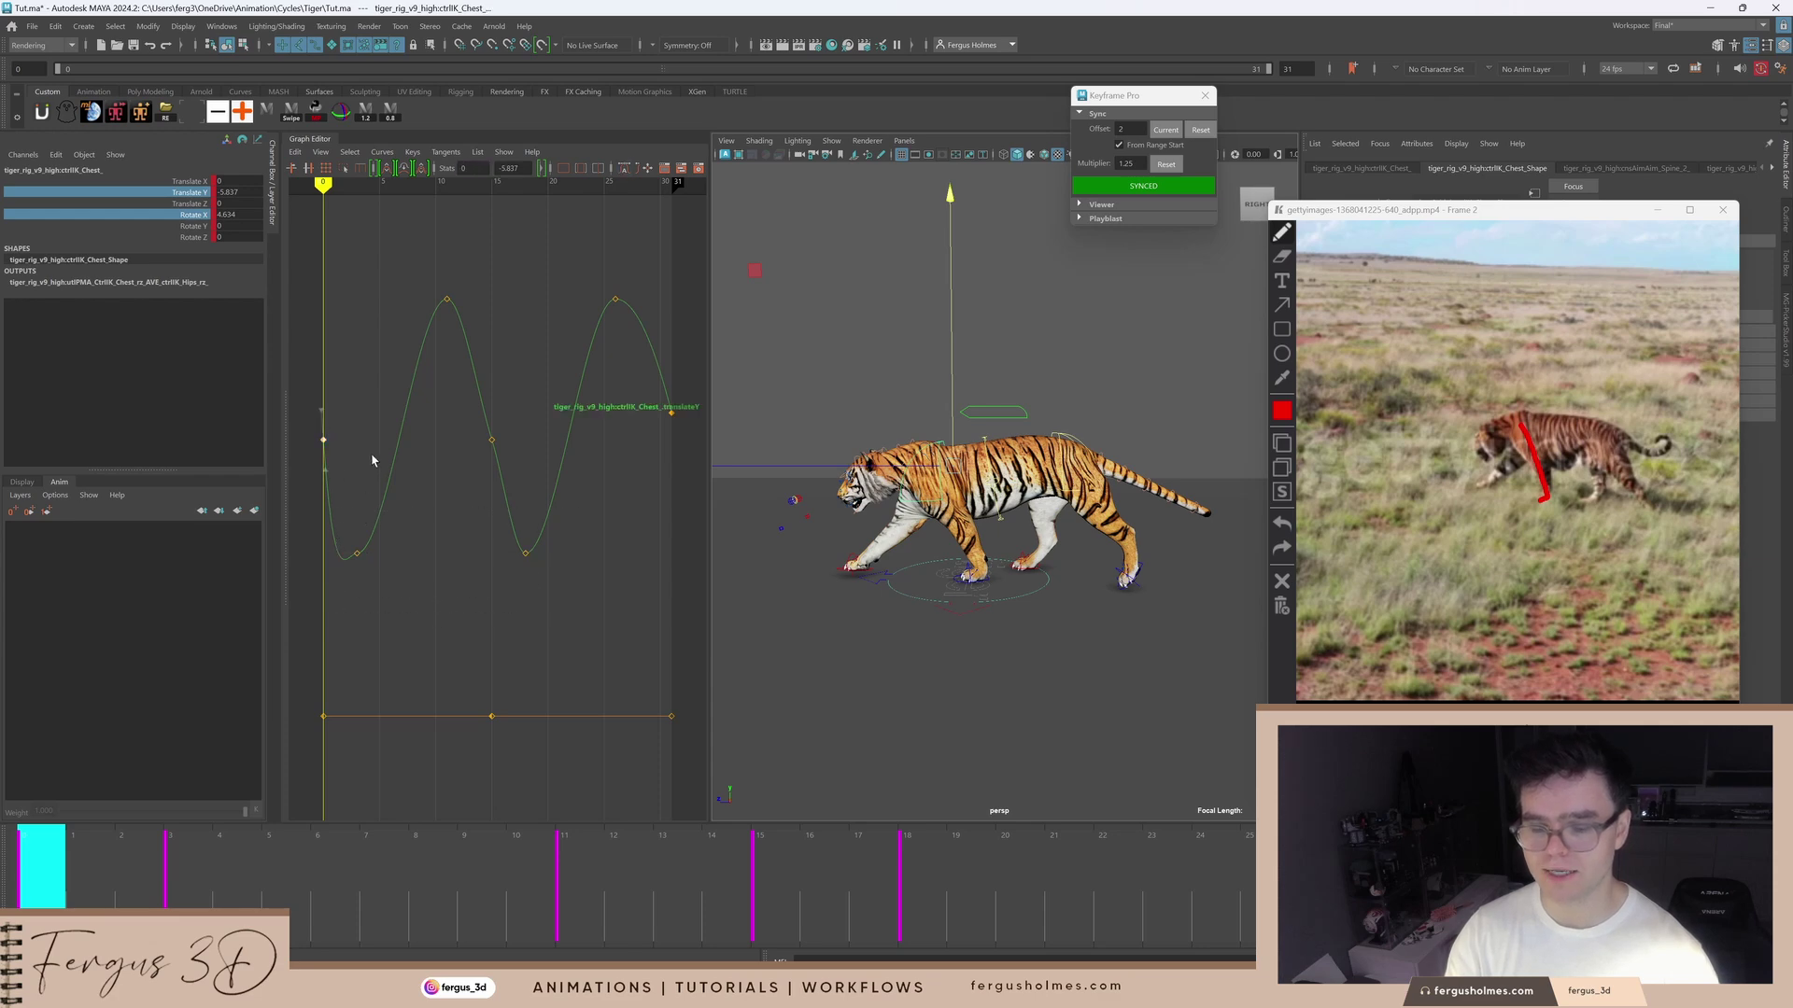
Step: Insert a key on the chest's Rotate X curve at frame 11
right_click_drag(373, 456, 376, 504, "alt+shift")
scroll(373, 504, "up", 3)
middle_click_drag(372, 504, 455, 507, "alt")
left_click(447, 514)
left_click(585, 544)
middle_click_drag(592, 552, 499, 523, "alt")
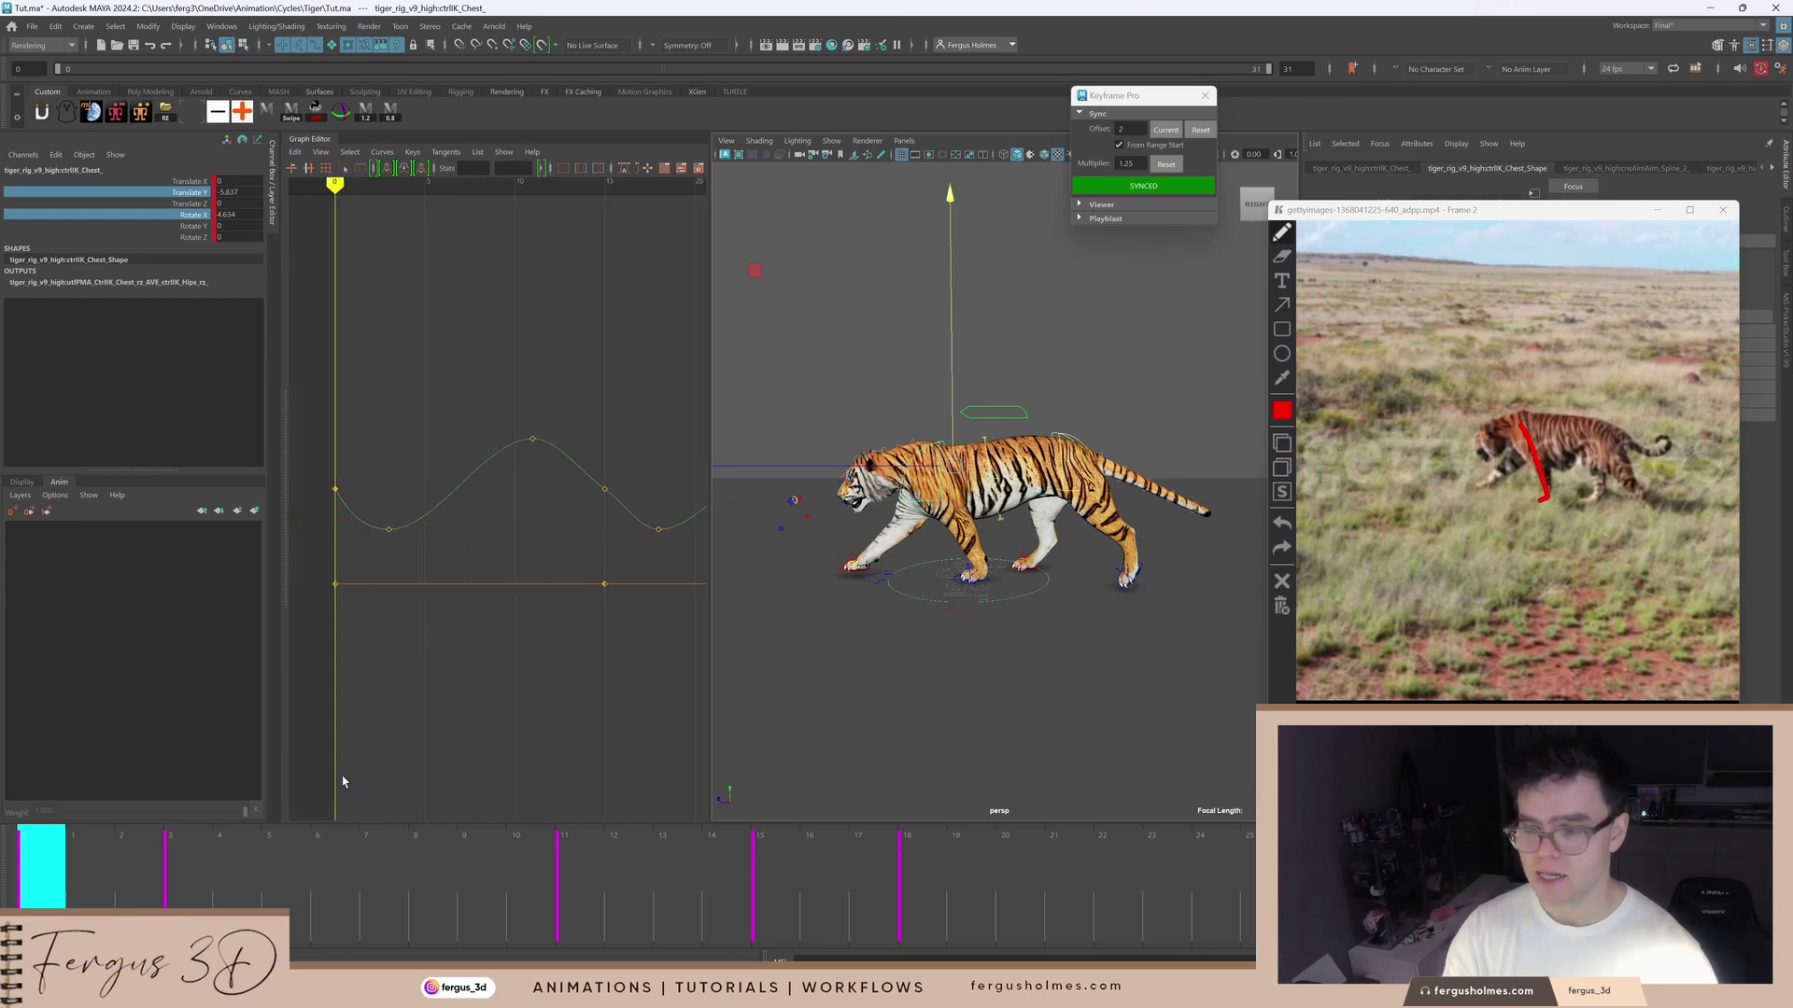
left_click_drag(91, 870, 568, 870)
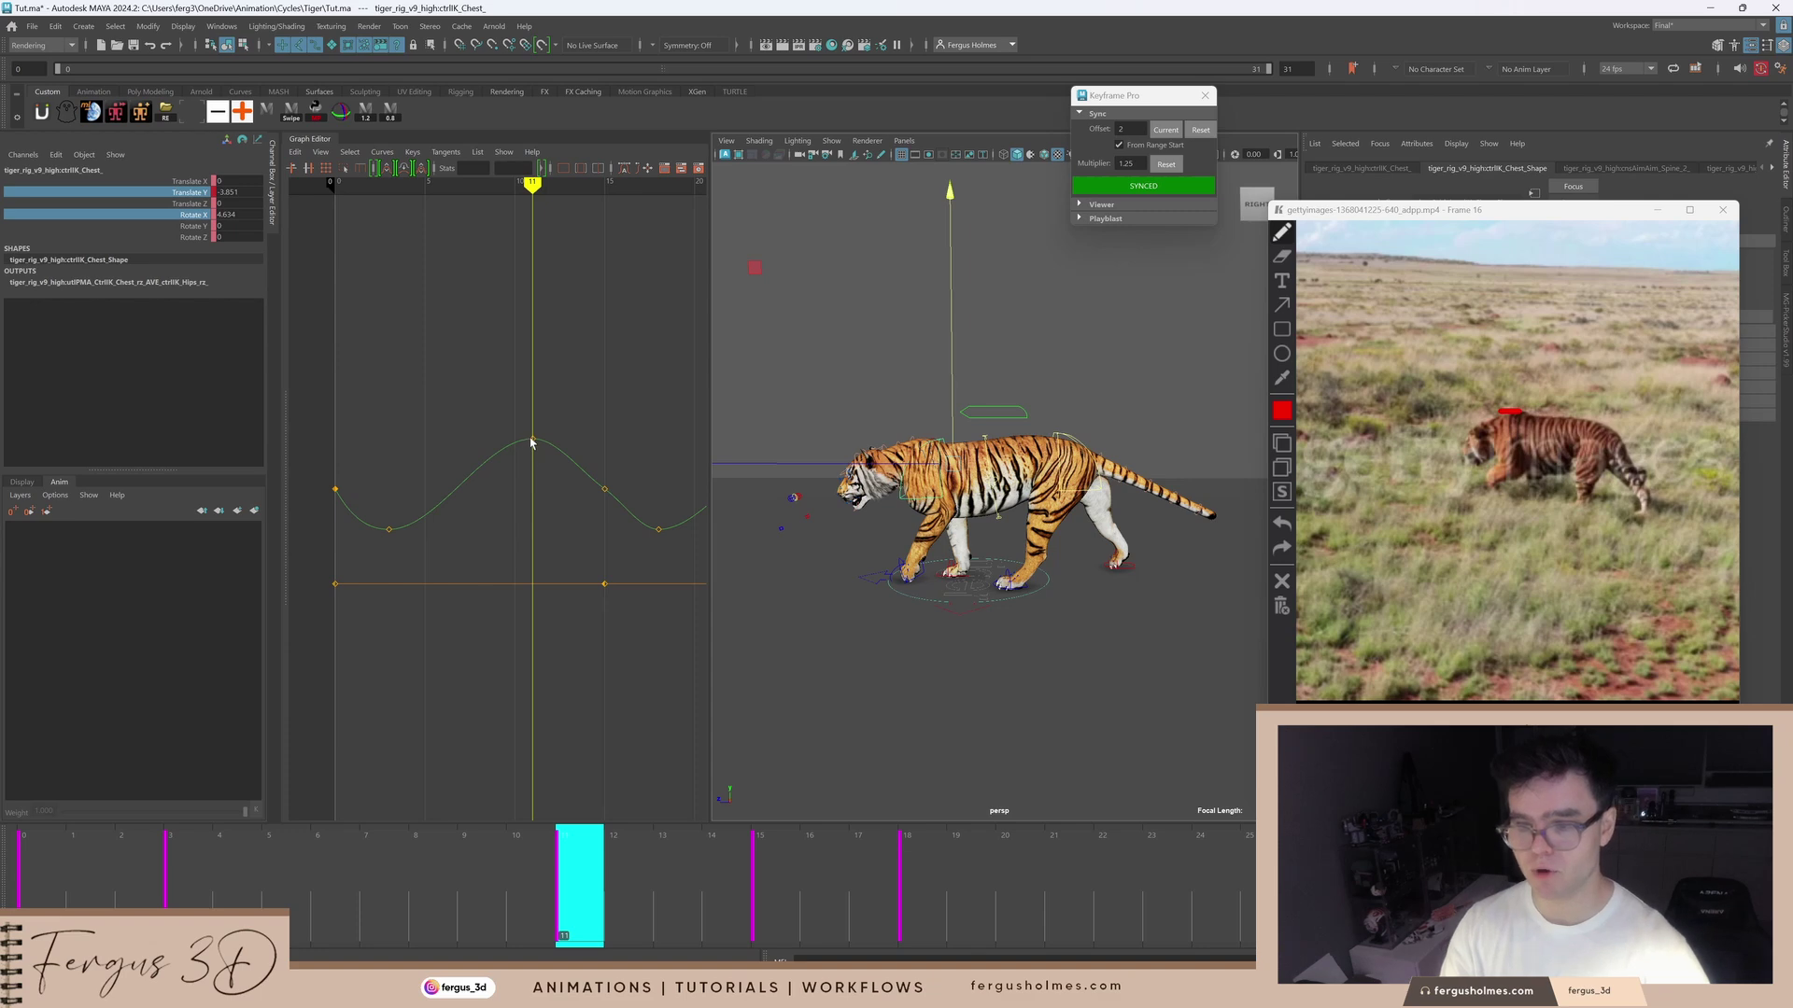
right_click_drag(493, 507, 544, 499, "alt")
left_click_drag(577, 651, 575, 652)
right_click(618, 648)
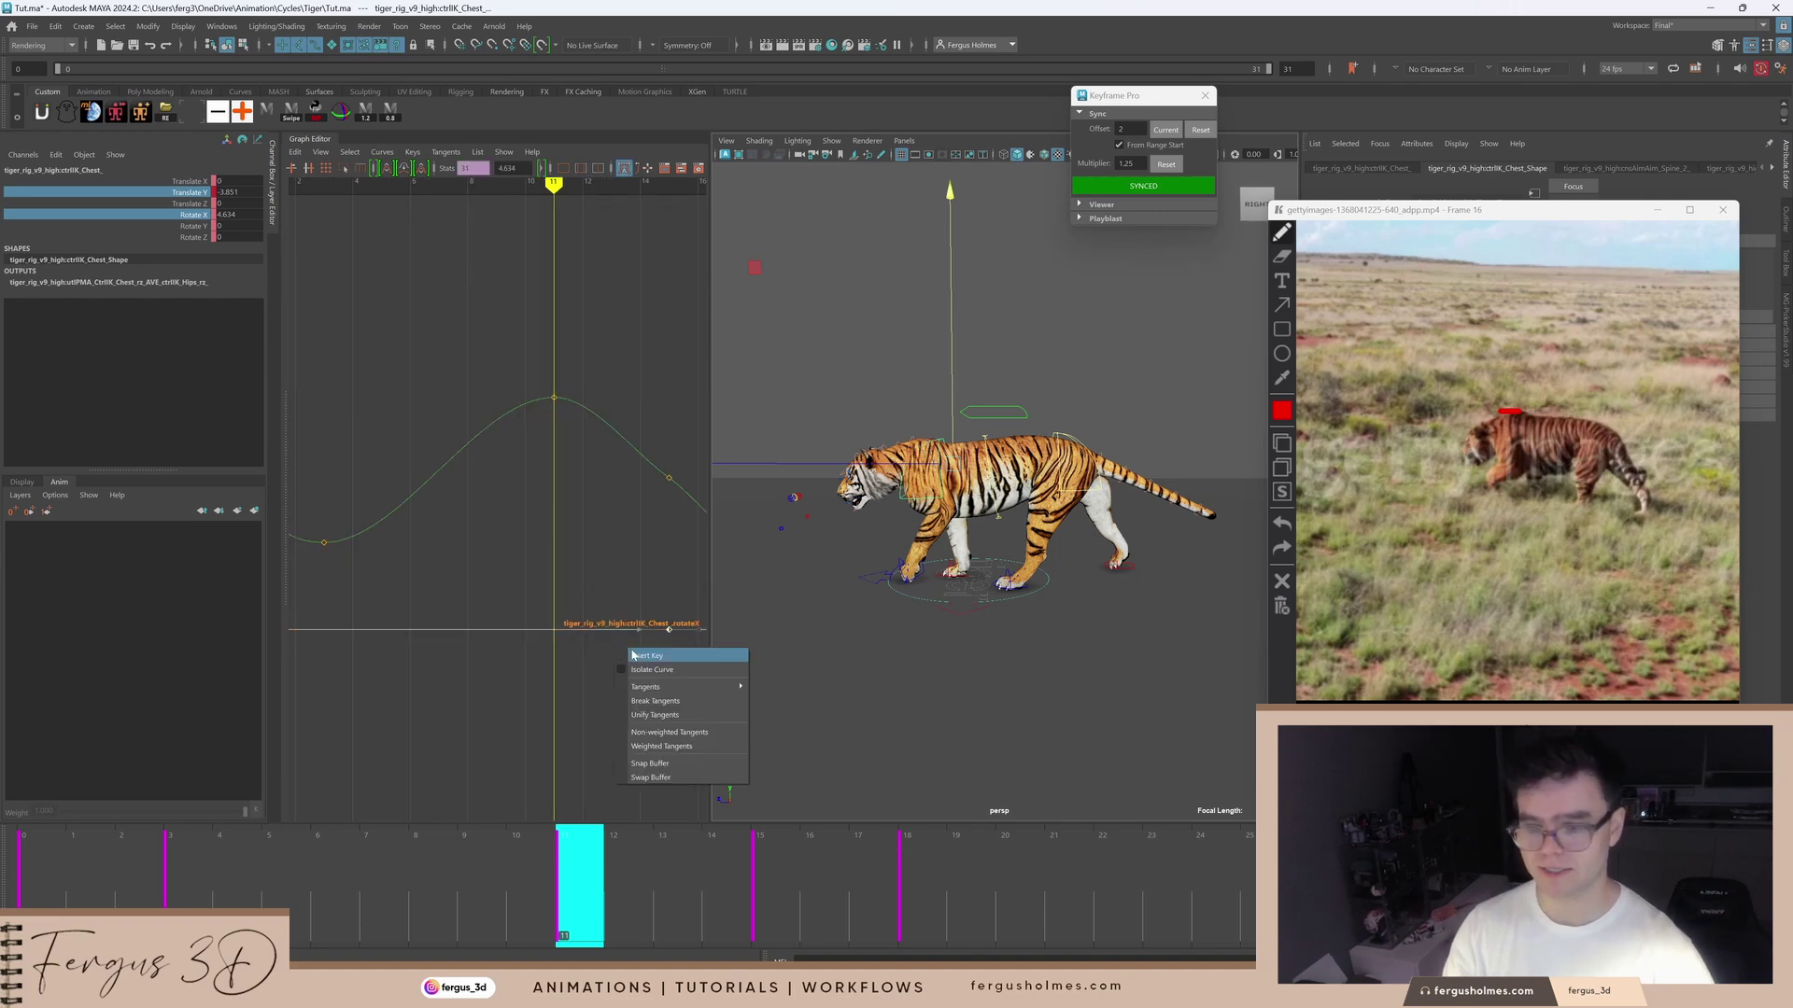
left_click(668, 657)
Step: Select the Rotate X key at frame 11 and rotate the chest forward to about 35.6
left_click(607, 585)
left_click_drag(527, 588, 576, 661)
key("a")
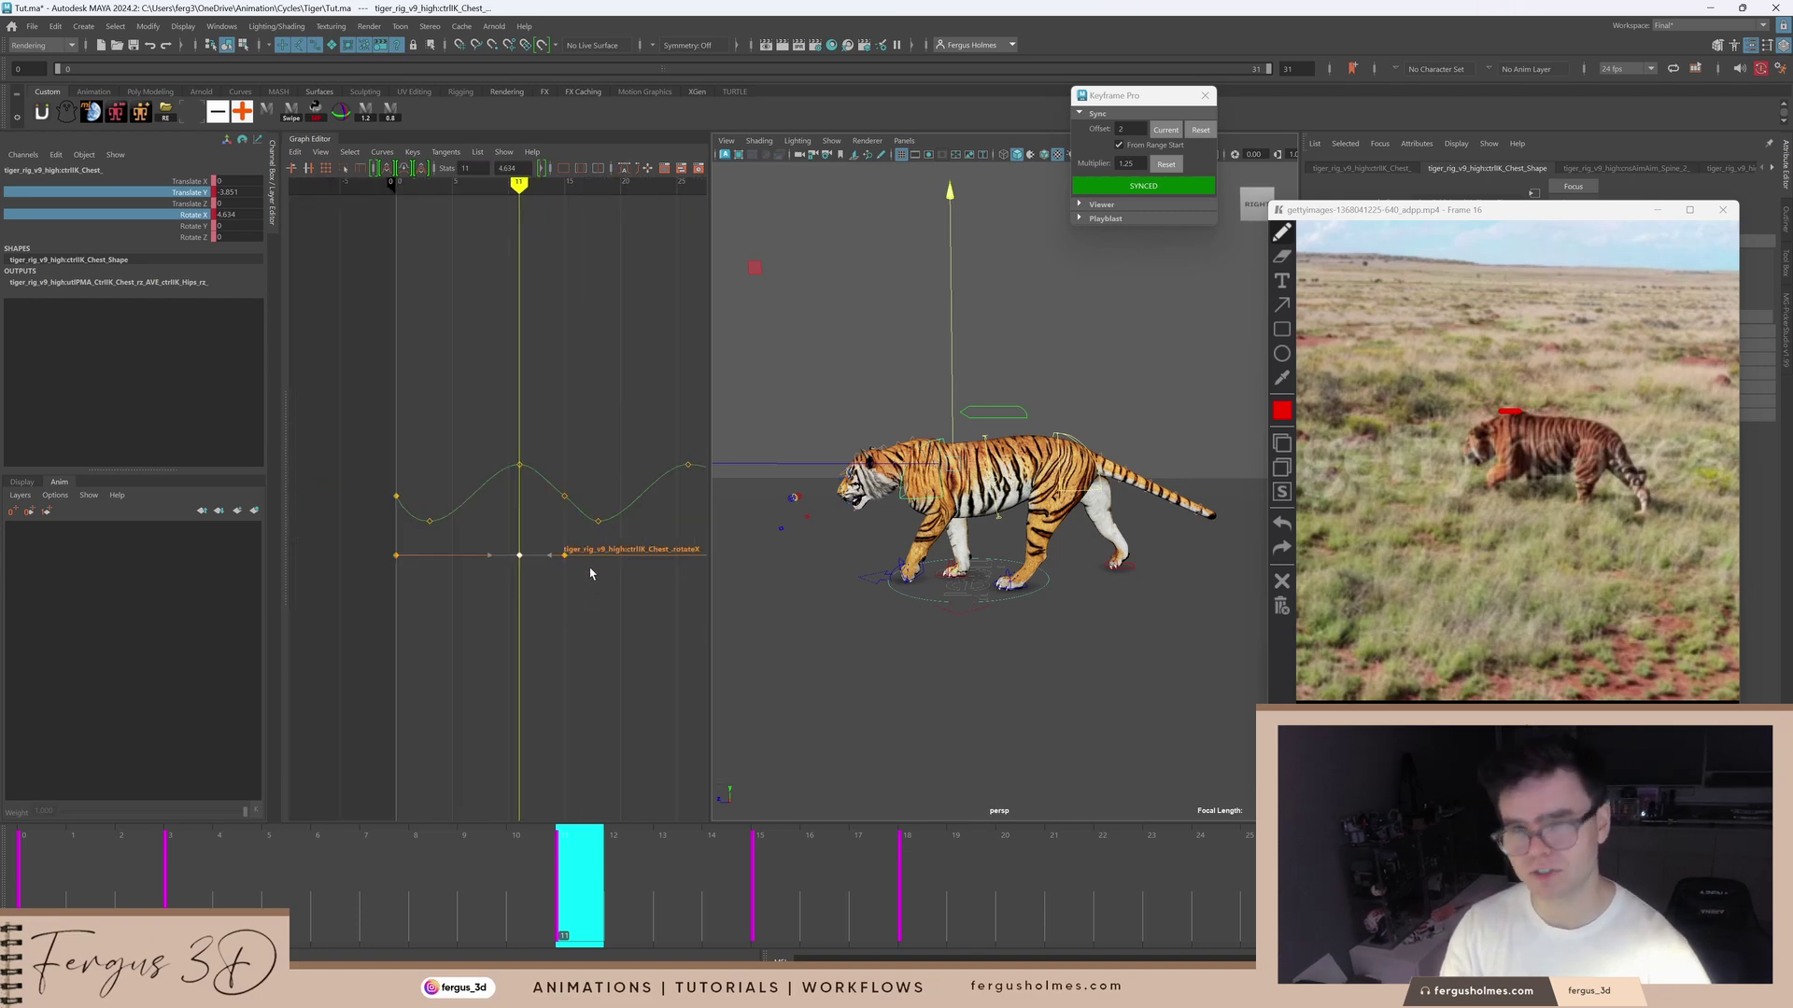
middle_click_drag(590, 573, 484, 571, "alt")
key("e")
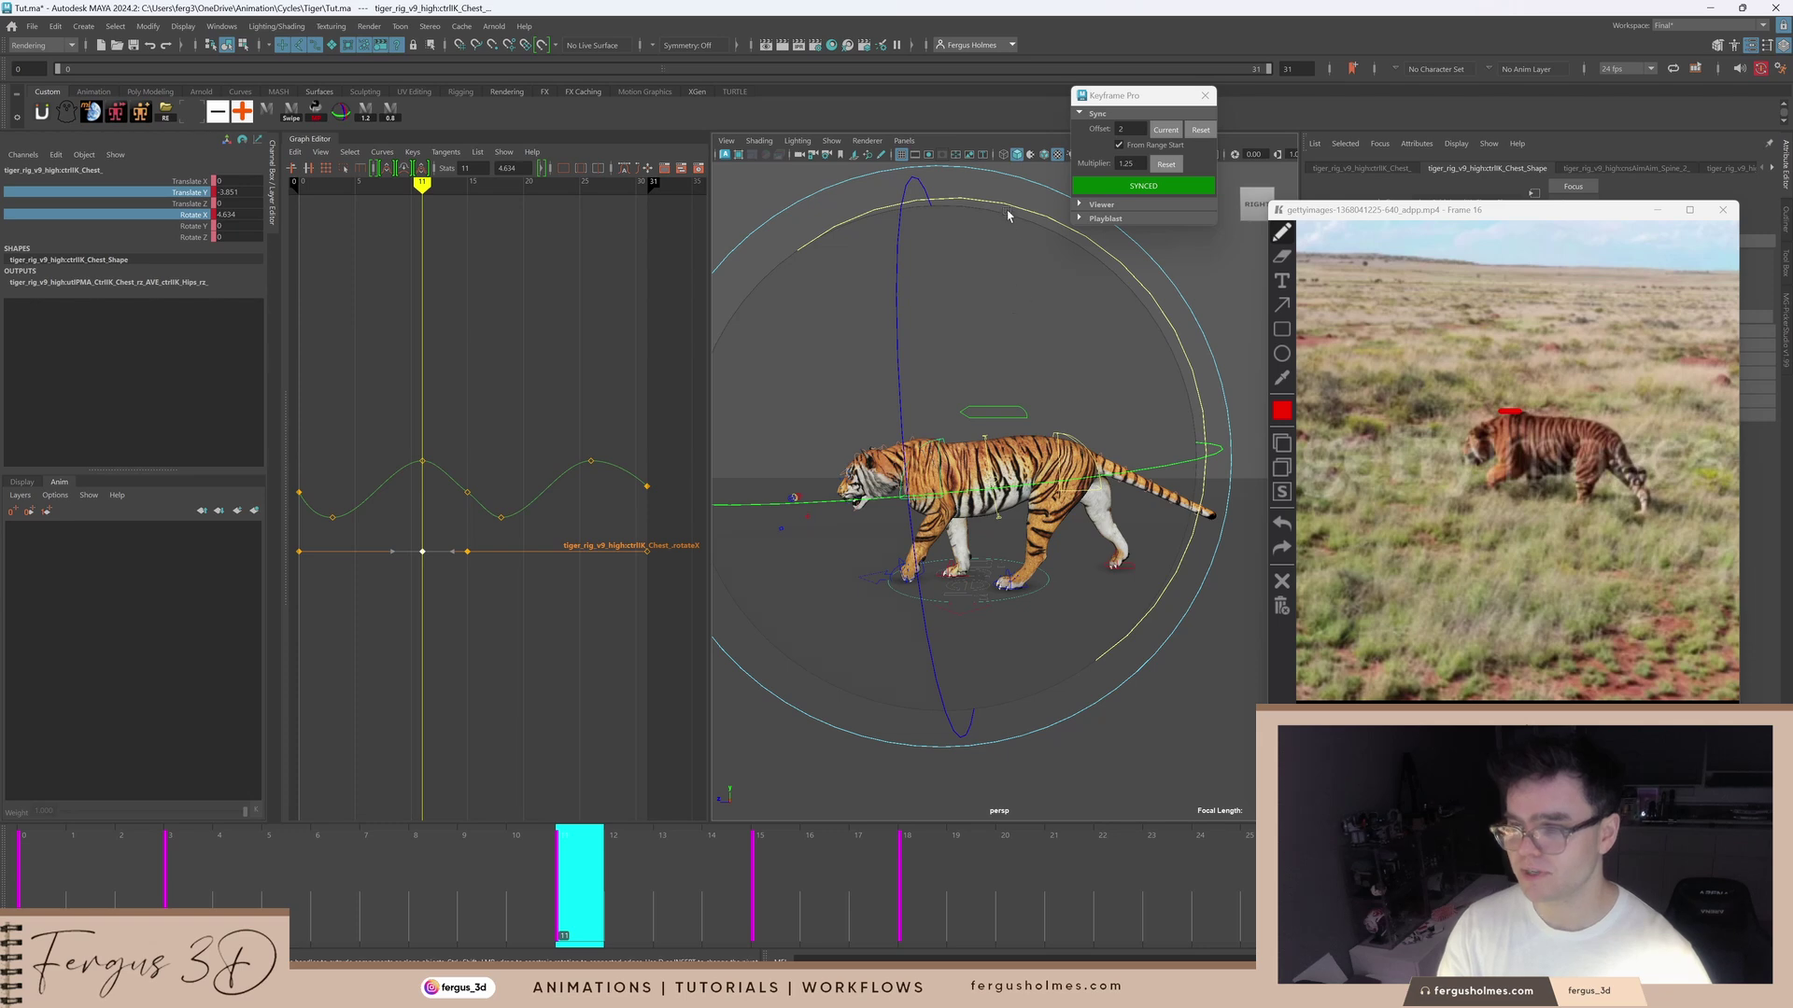
left_click_drag(1008, 216, 683, 299)
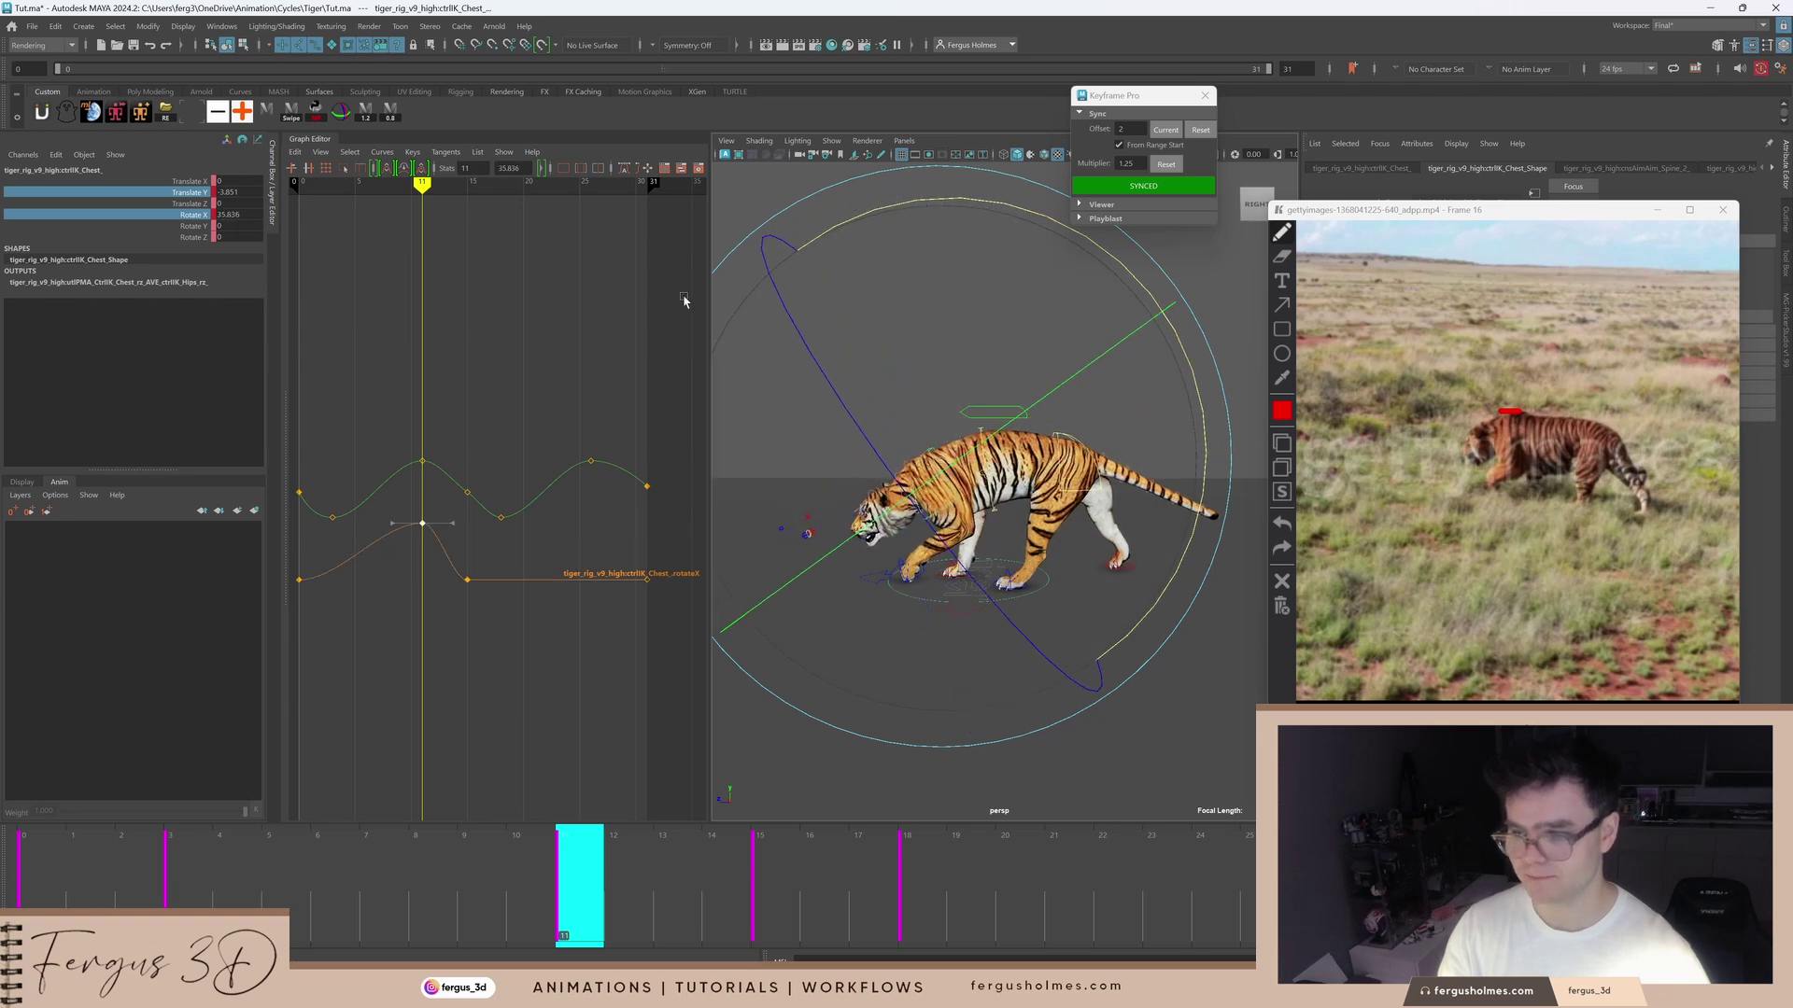
Step: Insert a key on the chest's Rotate X curve at frame 3
middle_click_drag(467, 549, 520, 515, "alt")
right_click_drag(512, 514, 521, 513, "alt")
left_click(529, 510)
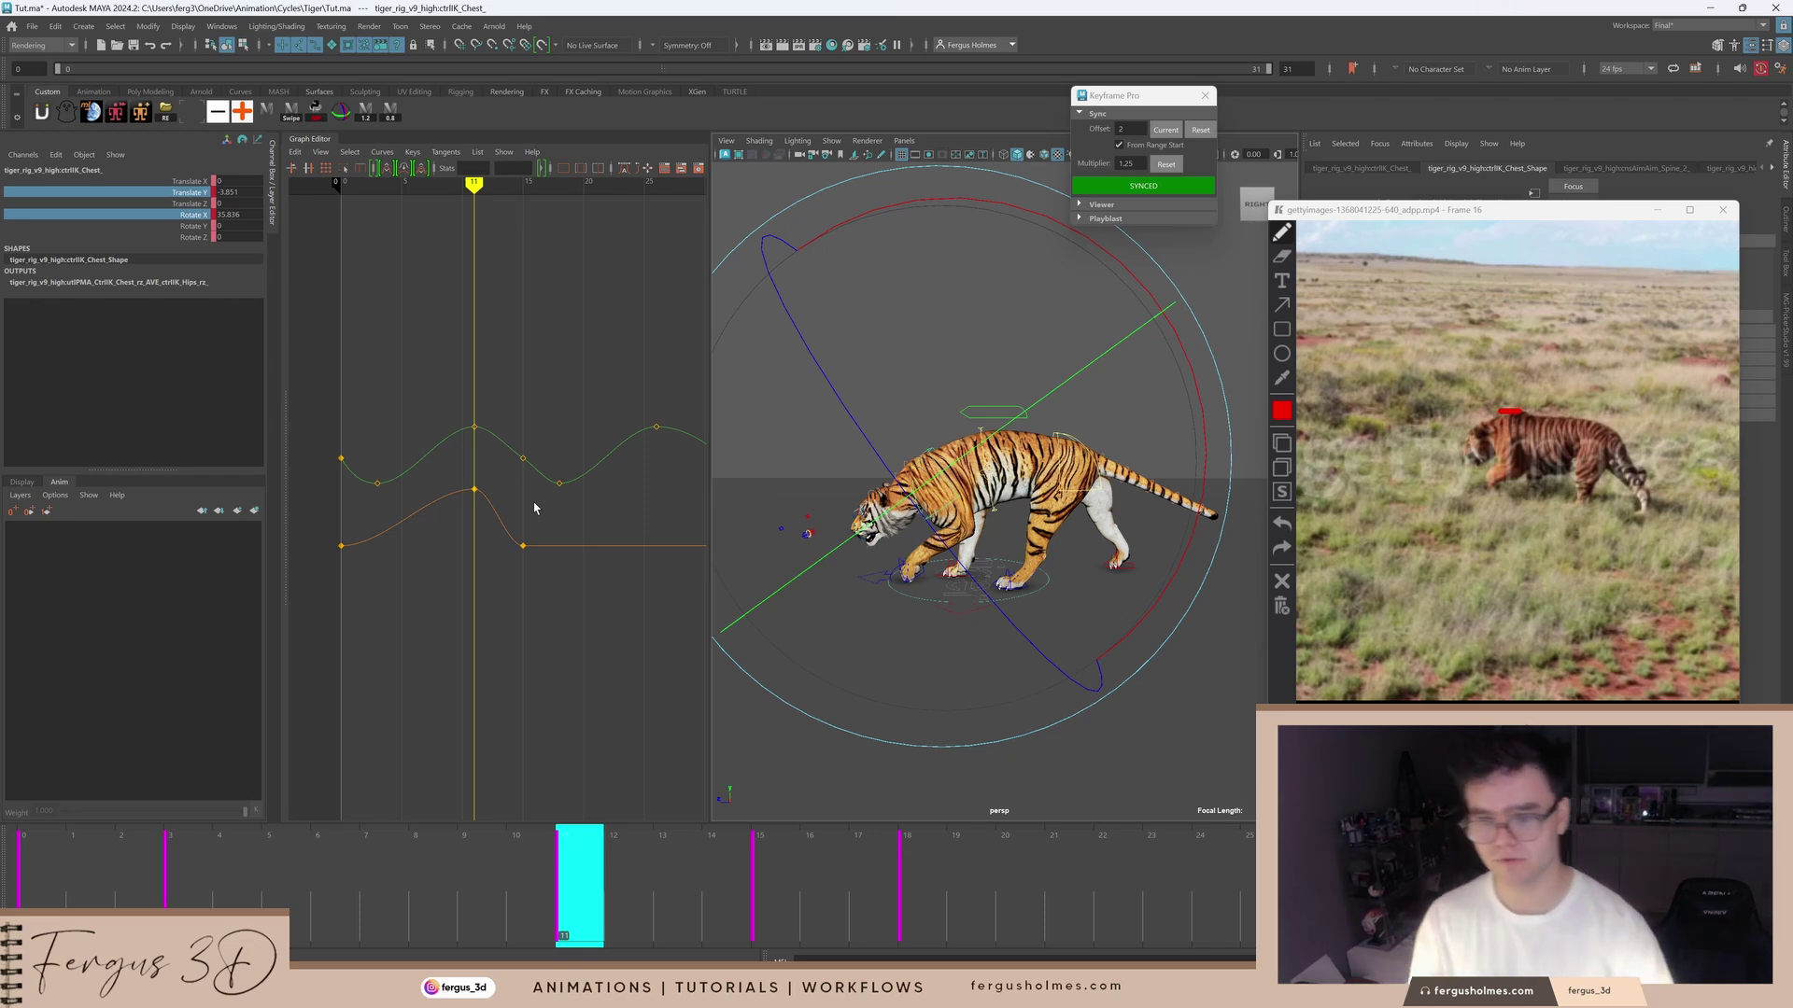
left_click_drag(516, 749, 321, 712)
middle_click_drag(434, 602, 500, 576, "alt")
left_click(473, 491)
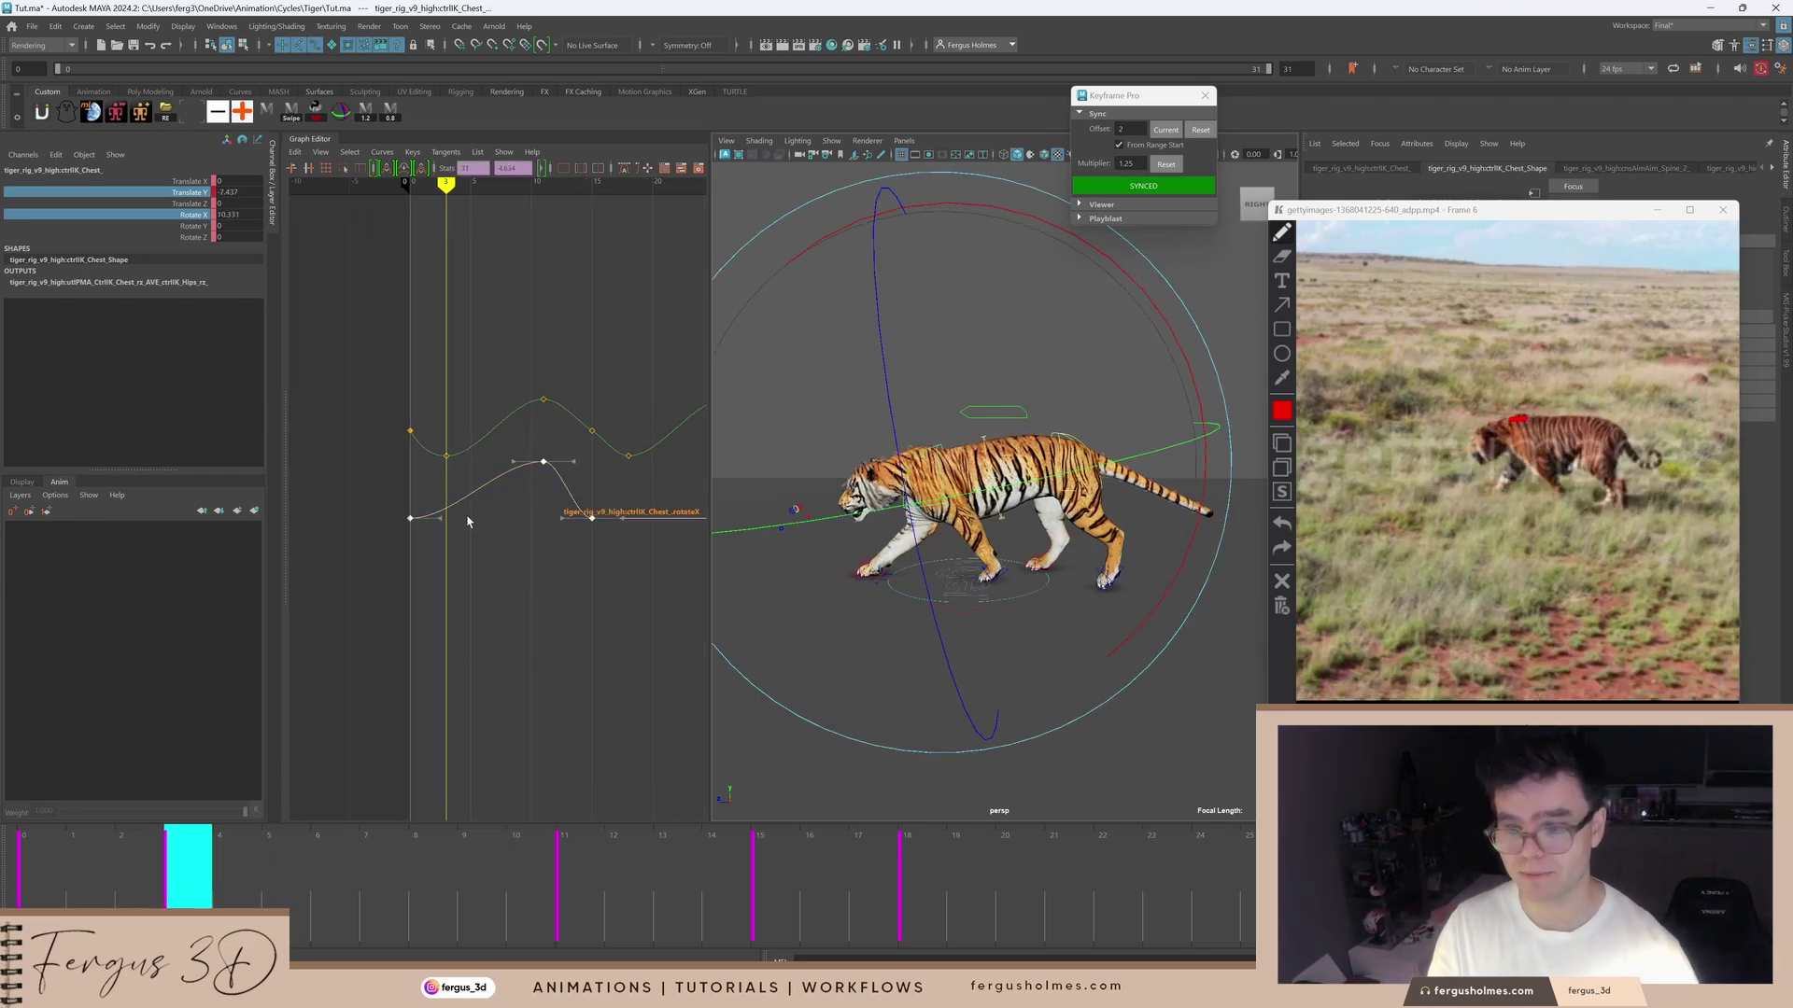
right_click(453, 502)
left_click(478, 498)
left_click(473, 516)
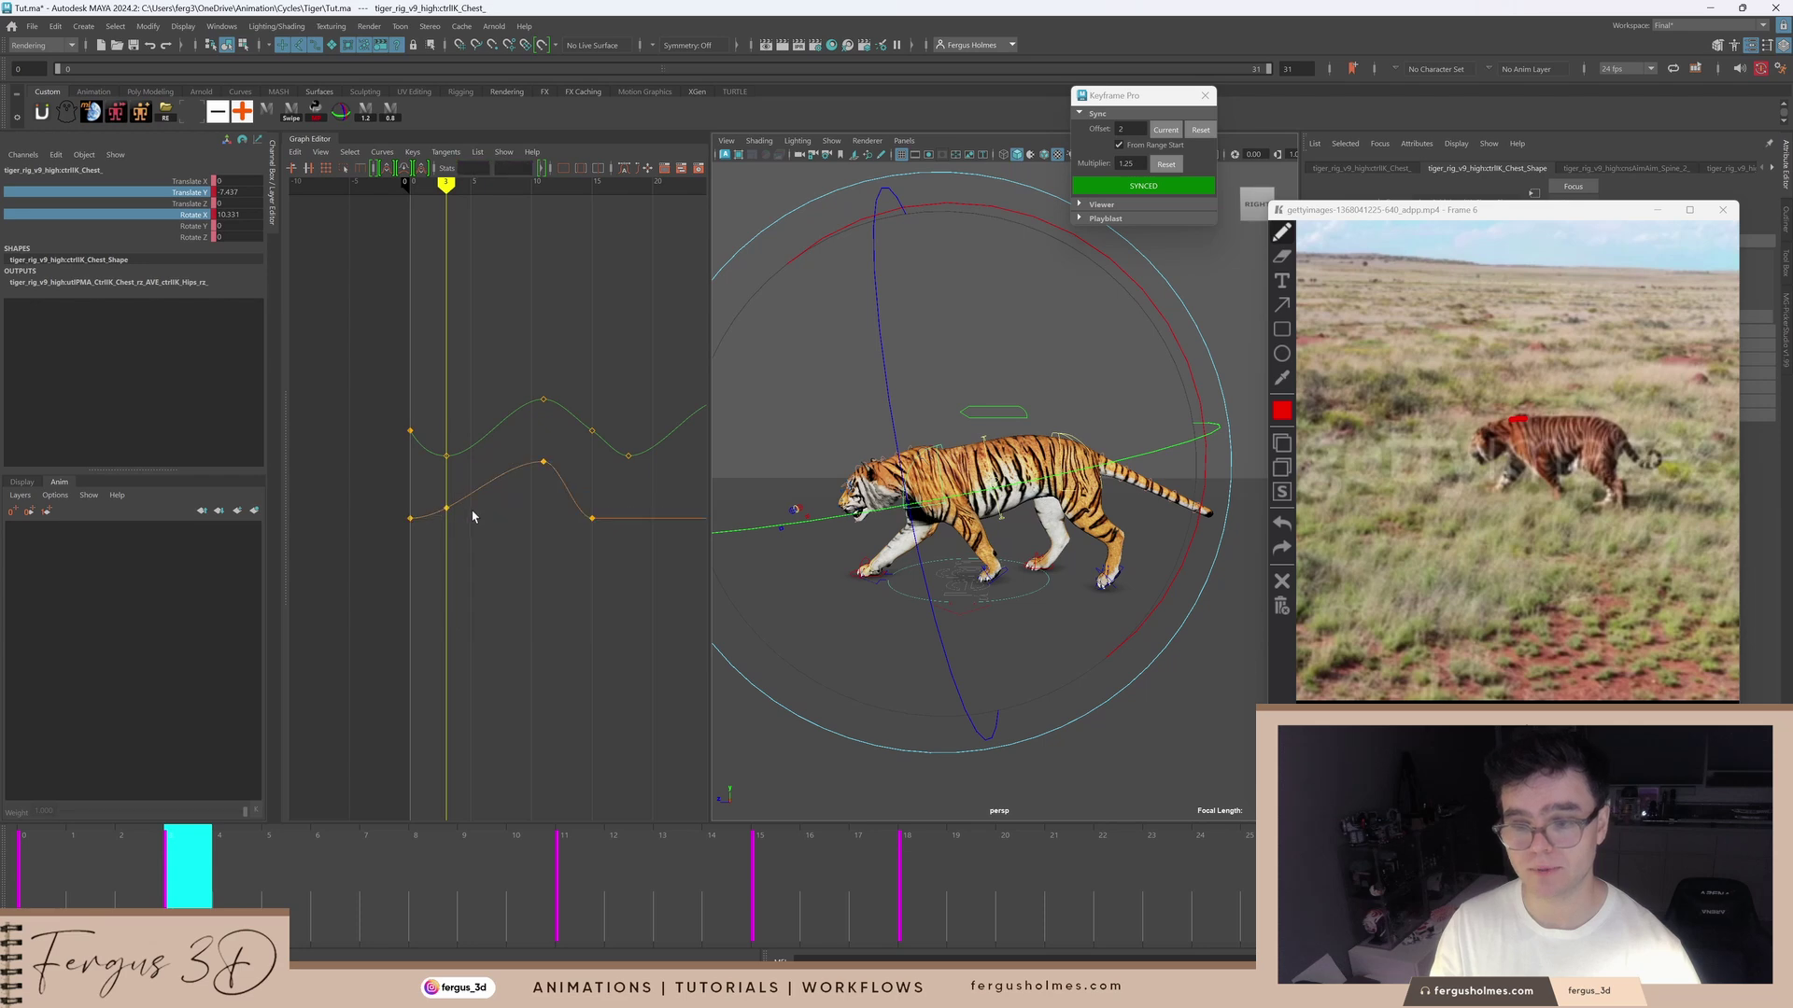
Step: Lower the Rotate X key at frame 3 to -4.76
scroll(461, 526, "up", 3)
left_click(416, 508)
middle_click_drag(452, 524, 452, 564)
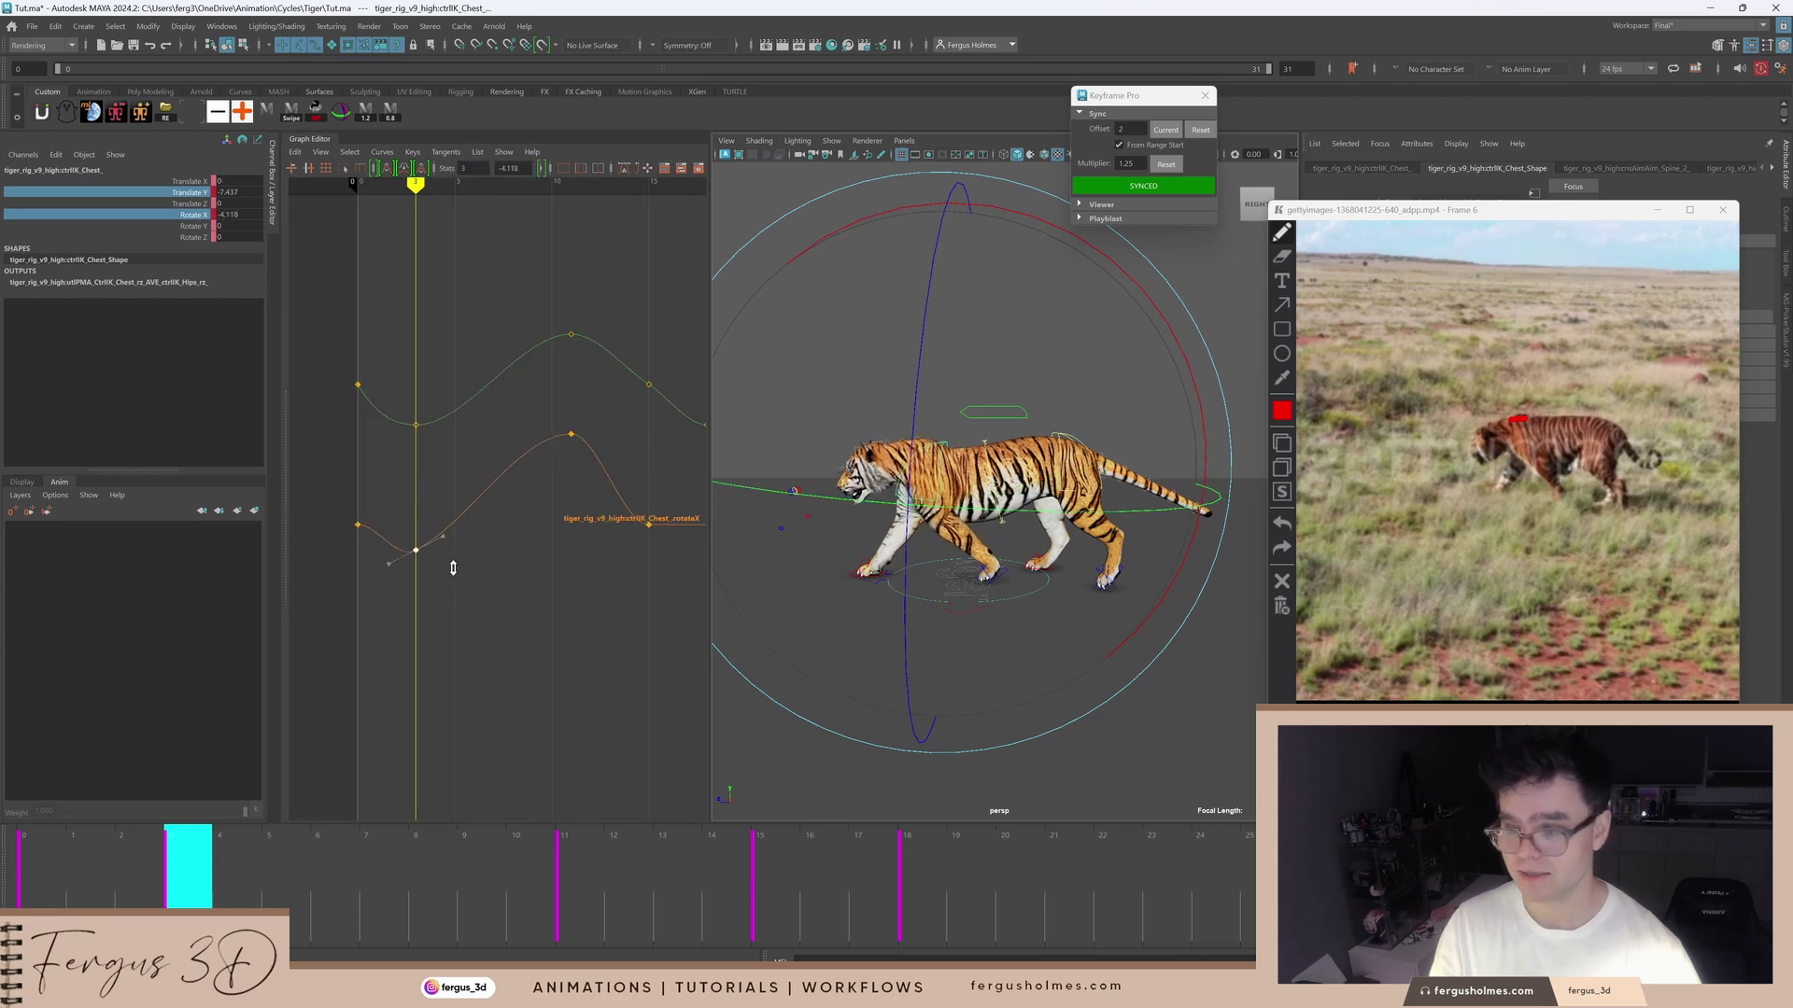
left_click(398, 771)
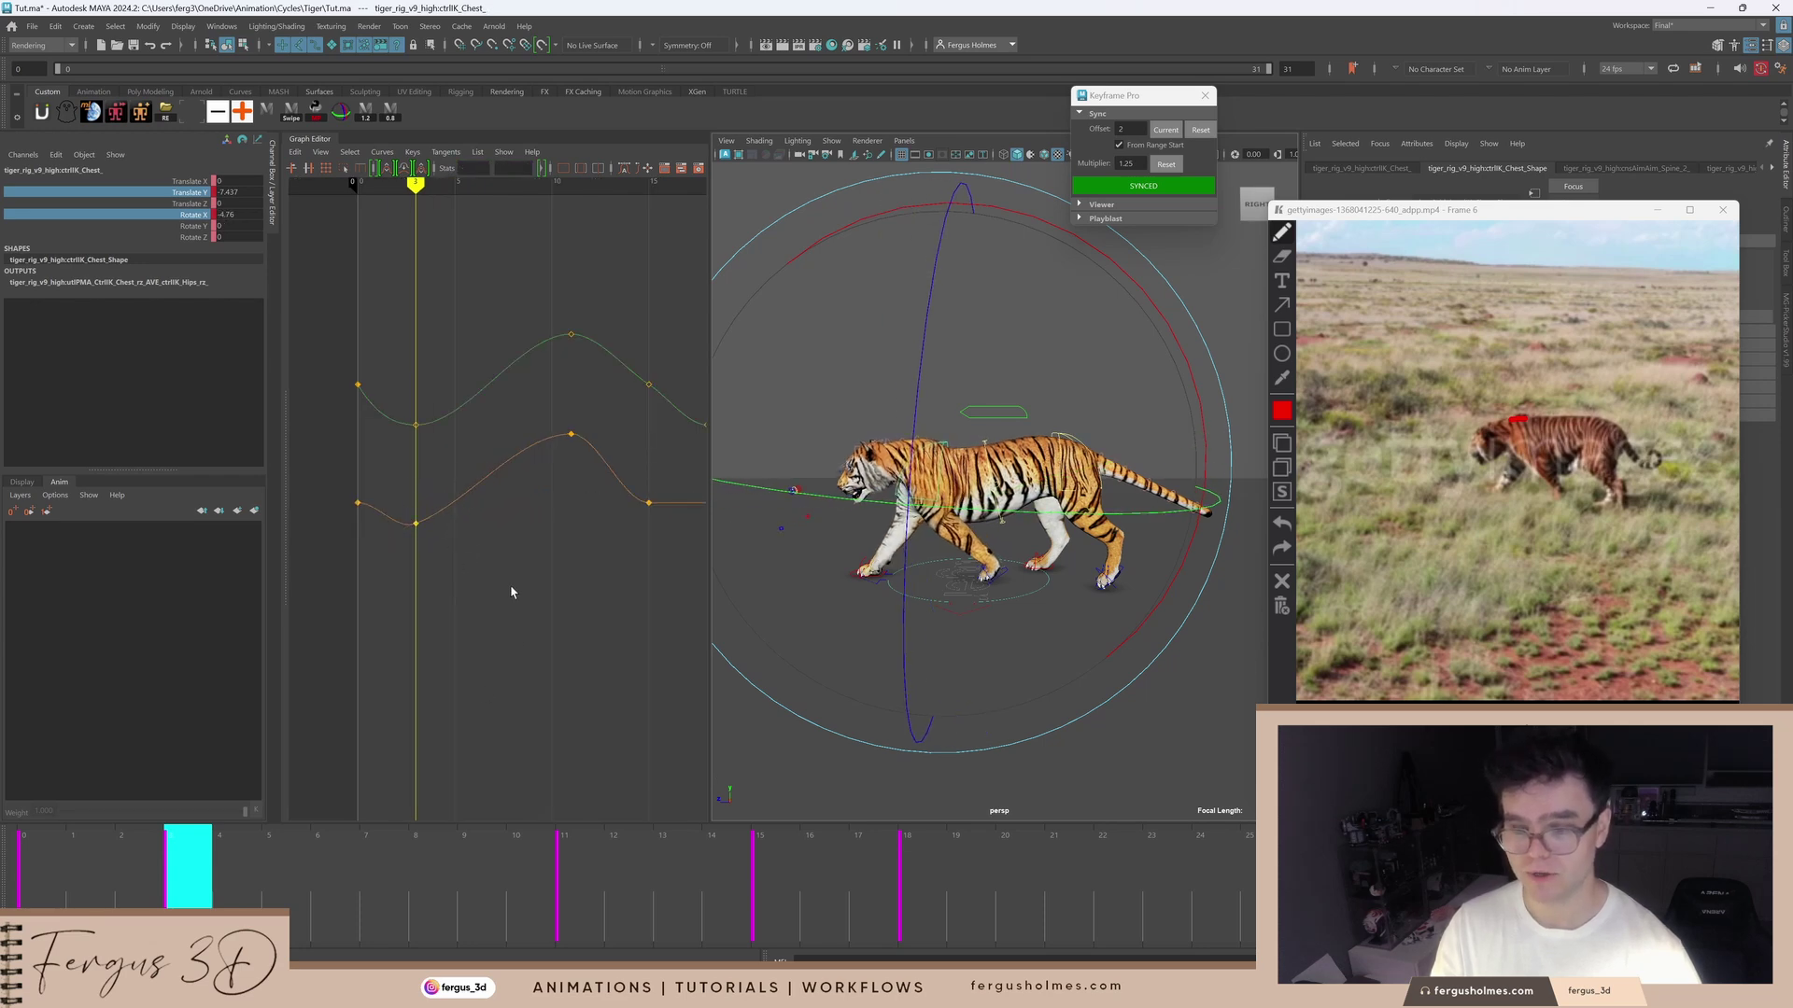
Step: Copy the Rotate X keys from frames 0 to 15, paste them starting at frame 15, and smooth the joining key
left_click_drag(354, 446, 572, 551)
left_click_drag(344, 430, 658, 583)
left_click(635, 582)
middle_click_drag(617, 580, 479, 589, "alt")
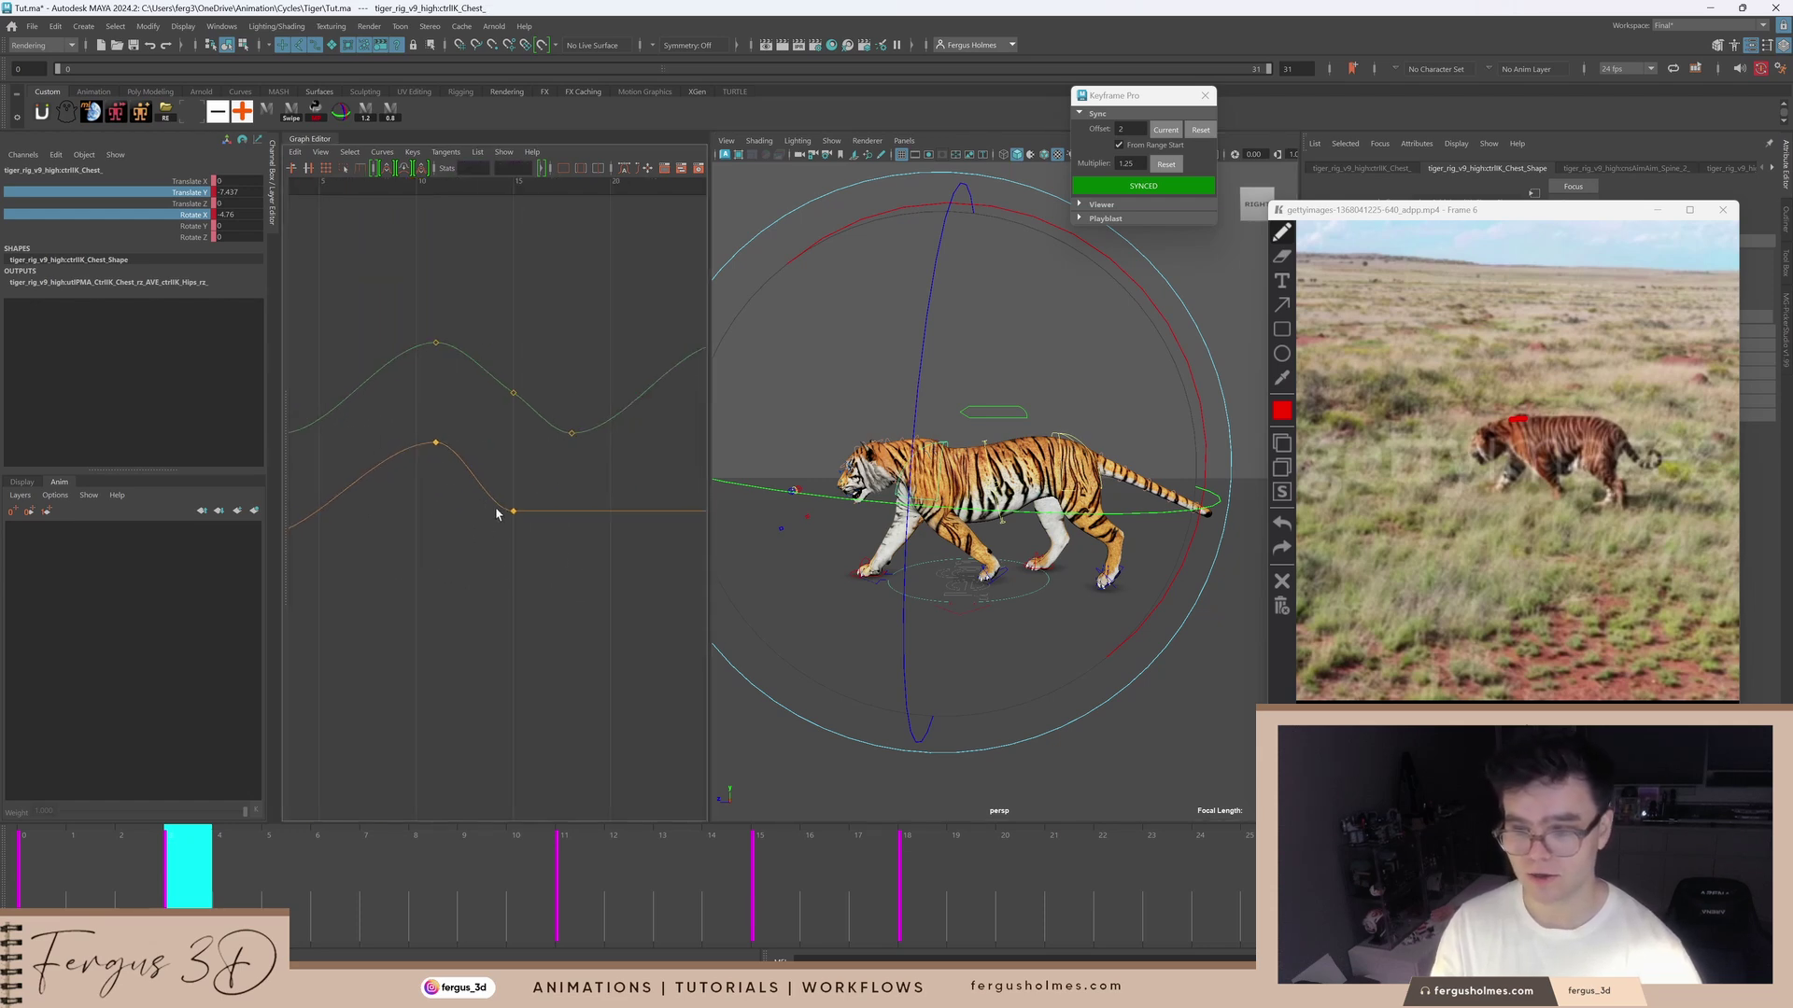
left_click(509, 510)
left_click_drag(479, 184, 512, 183)
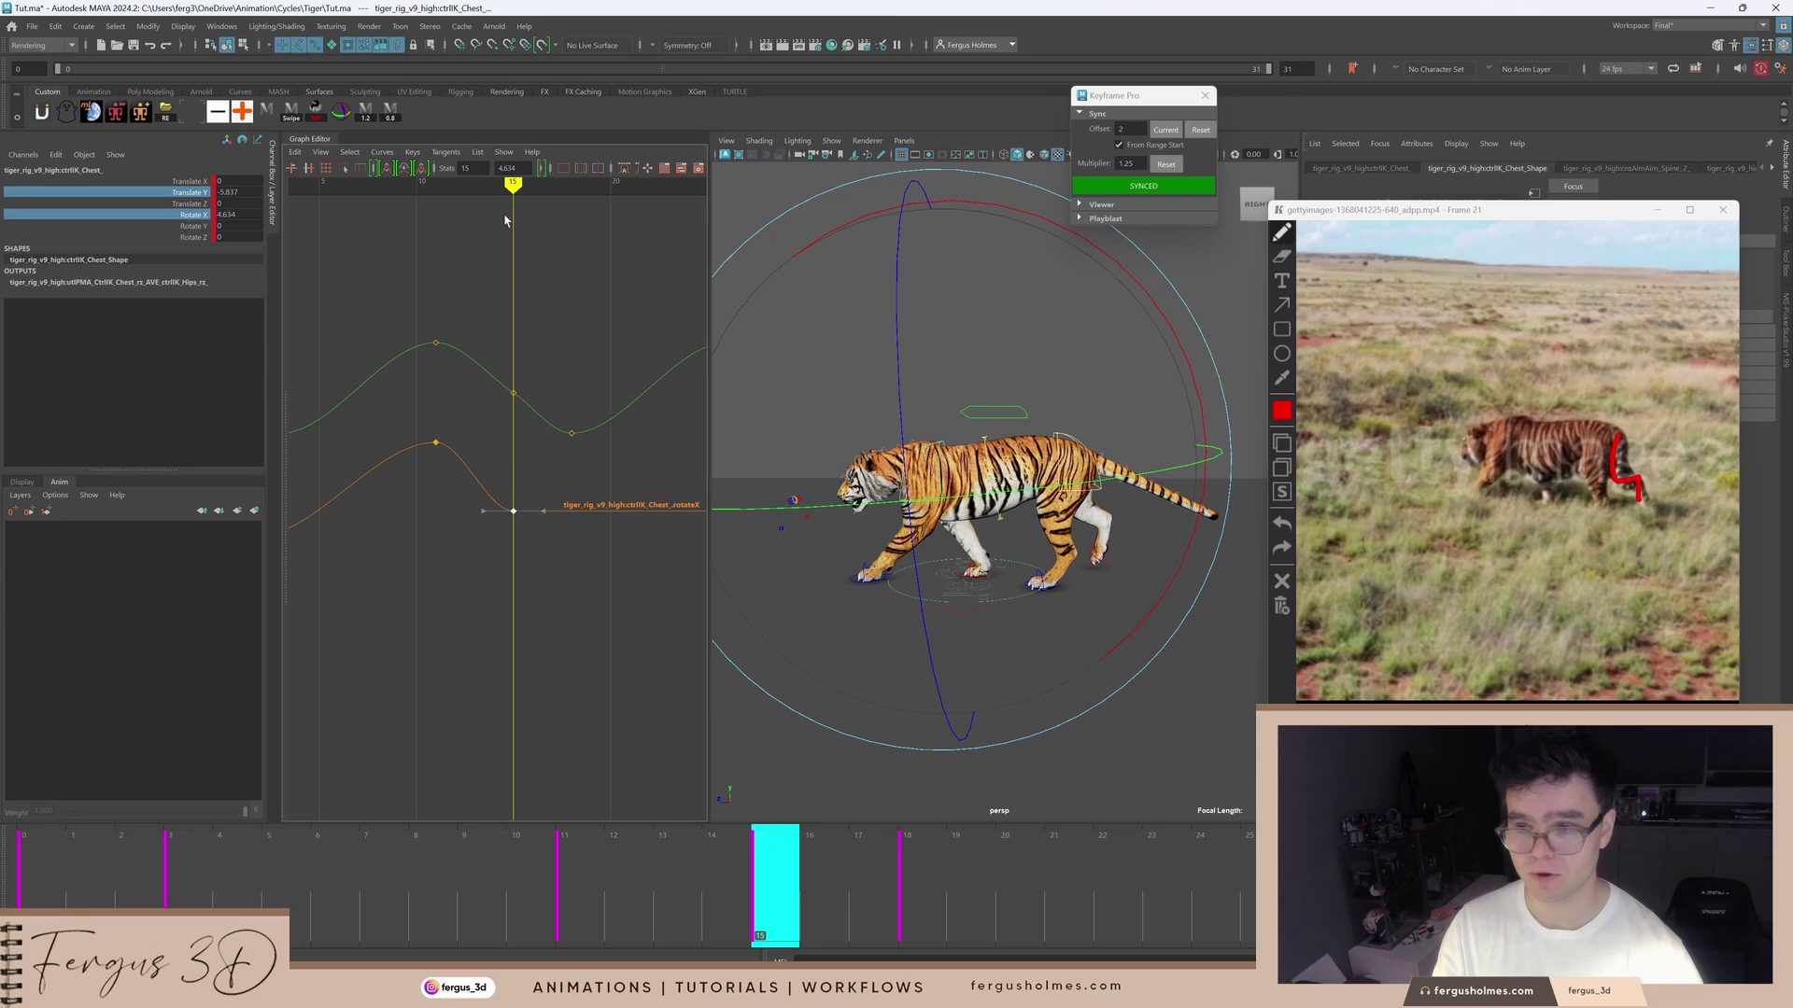
left_click(547, 562)
left_click_drag(488, 481, 541, 549)
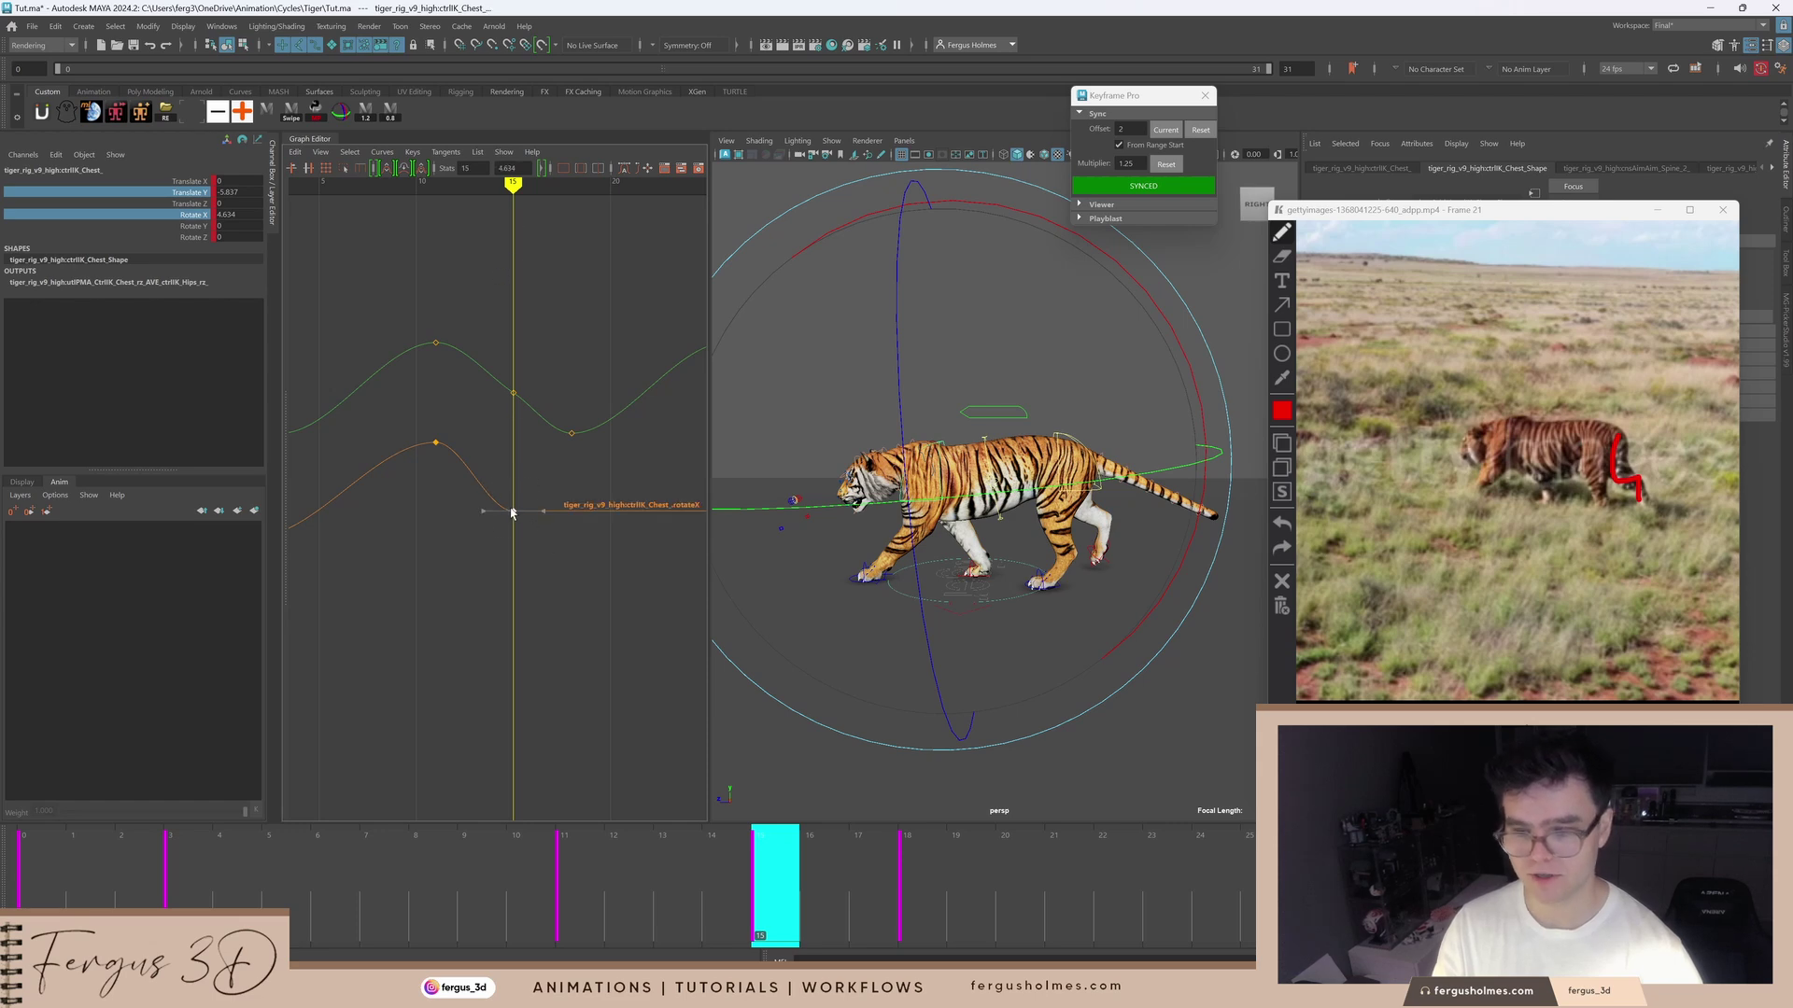
key("ctrl+z")
left_click(532, 564)
left_click_drag(485, 471, 539, 532)
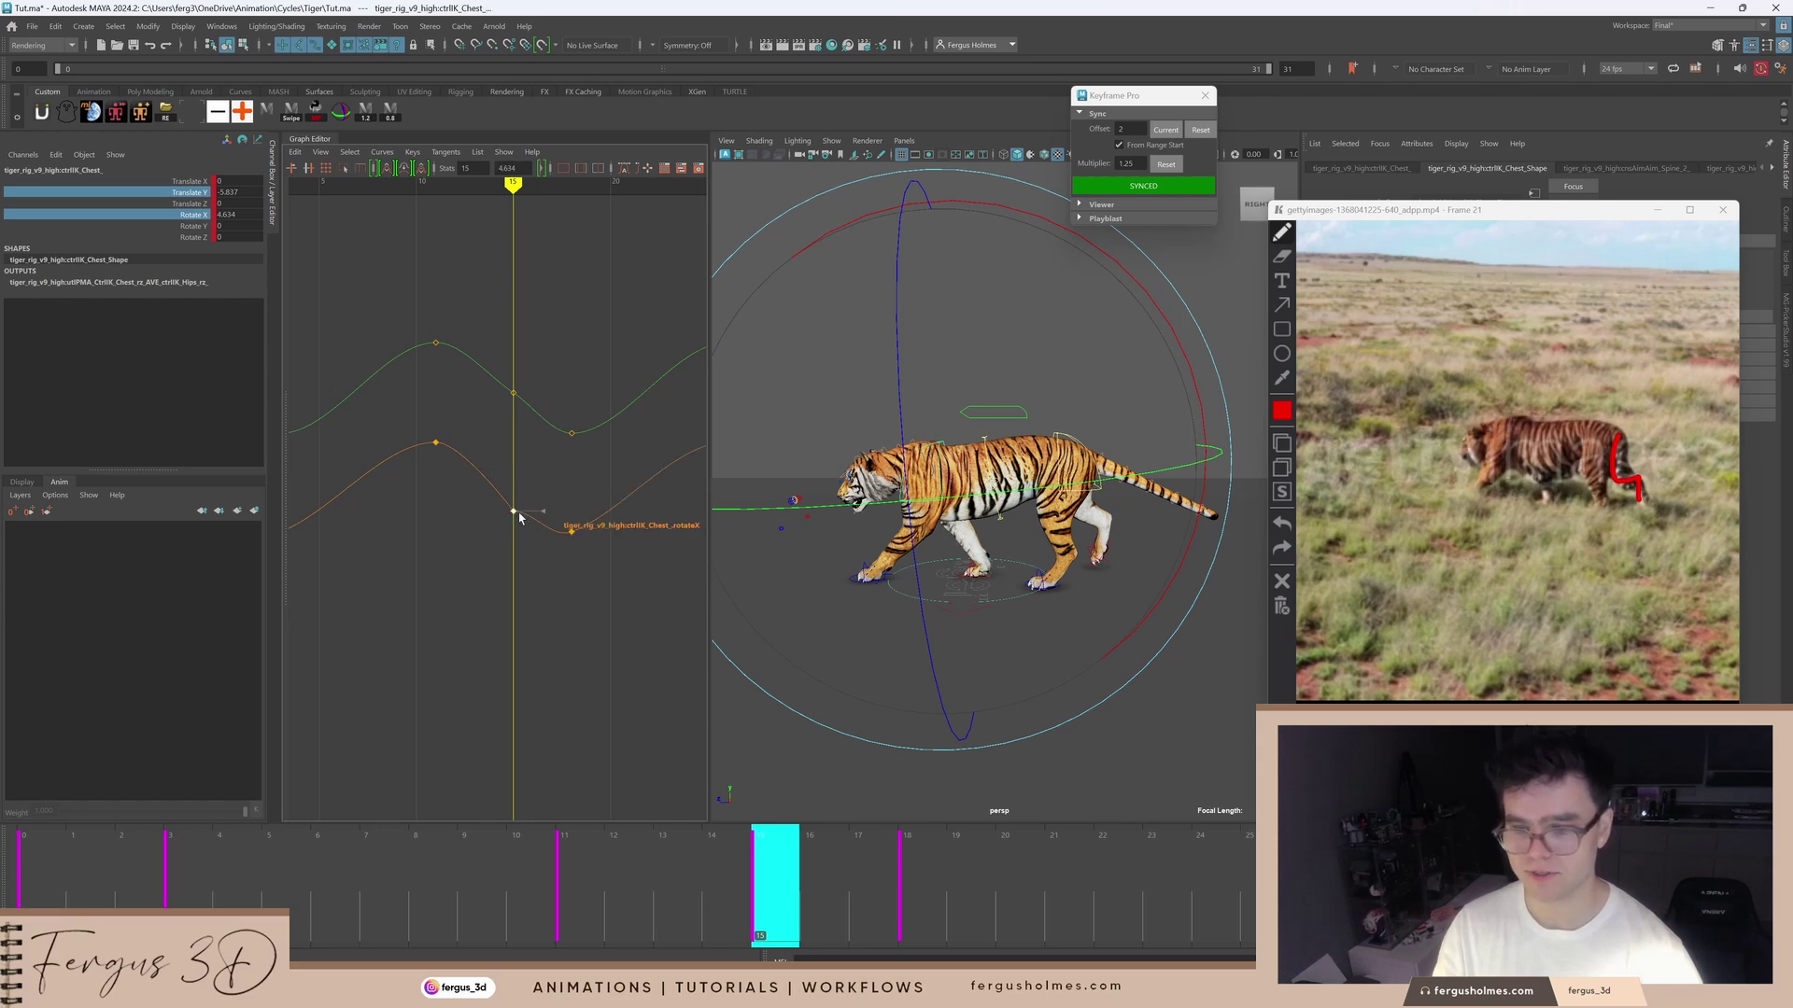
left_click(476, 579)
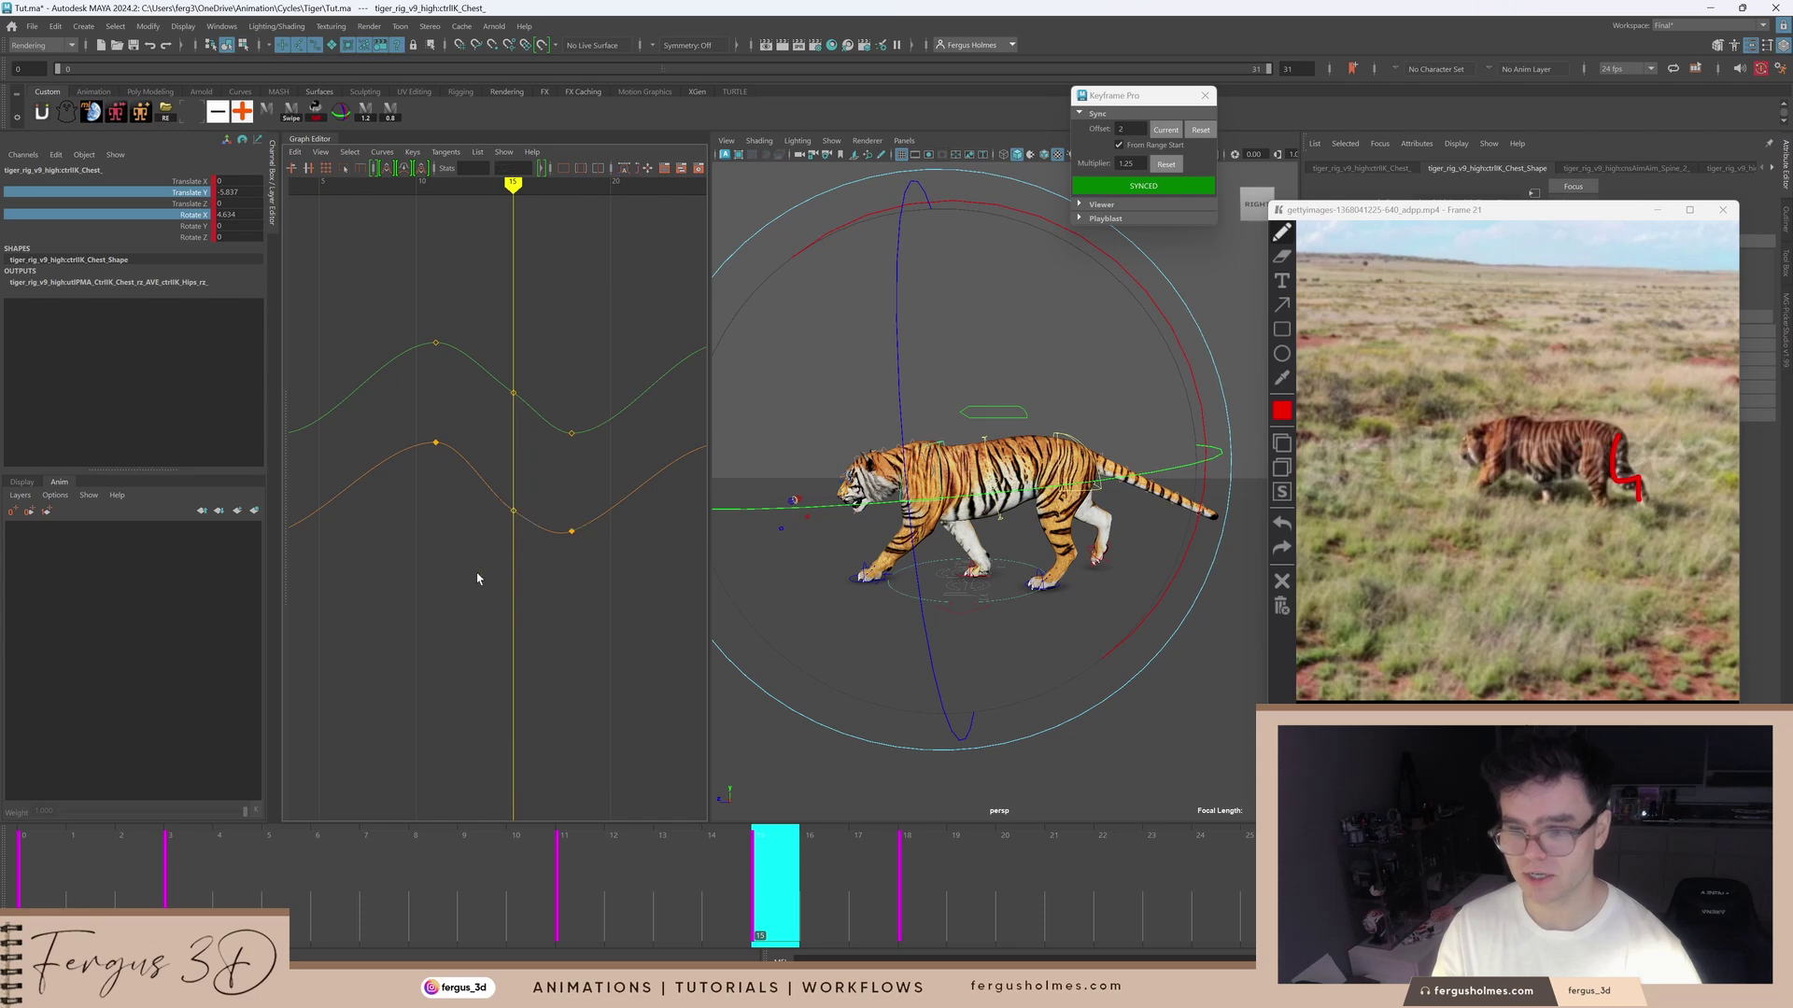
Step: Tilt the tangent of the Rotate X key at frame 0 downward so it flows into the frame 3 low
middle_click_drag(476, 580, 629, 573, "alt")
left_click_drag(403, 485, 372, 530)
left_click(427, 518)
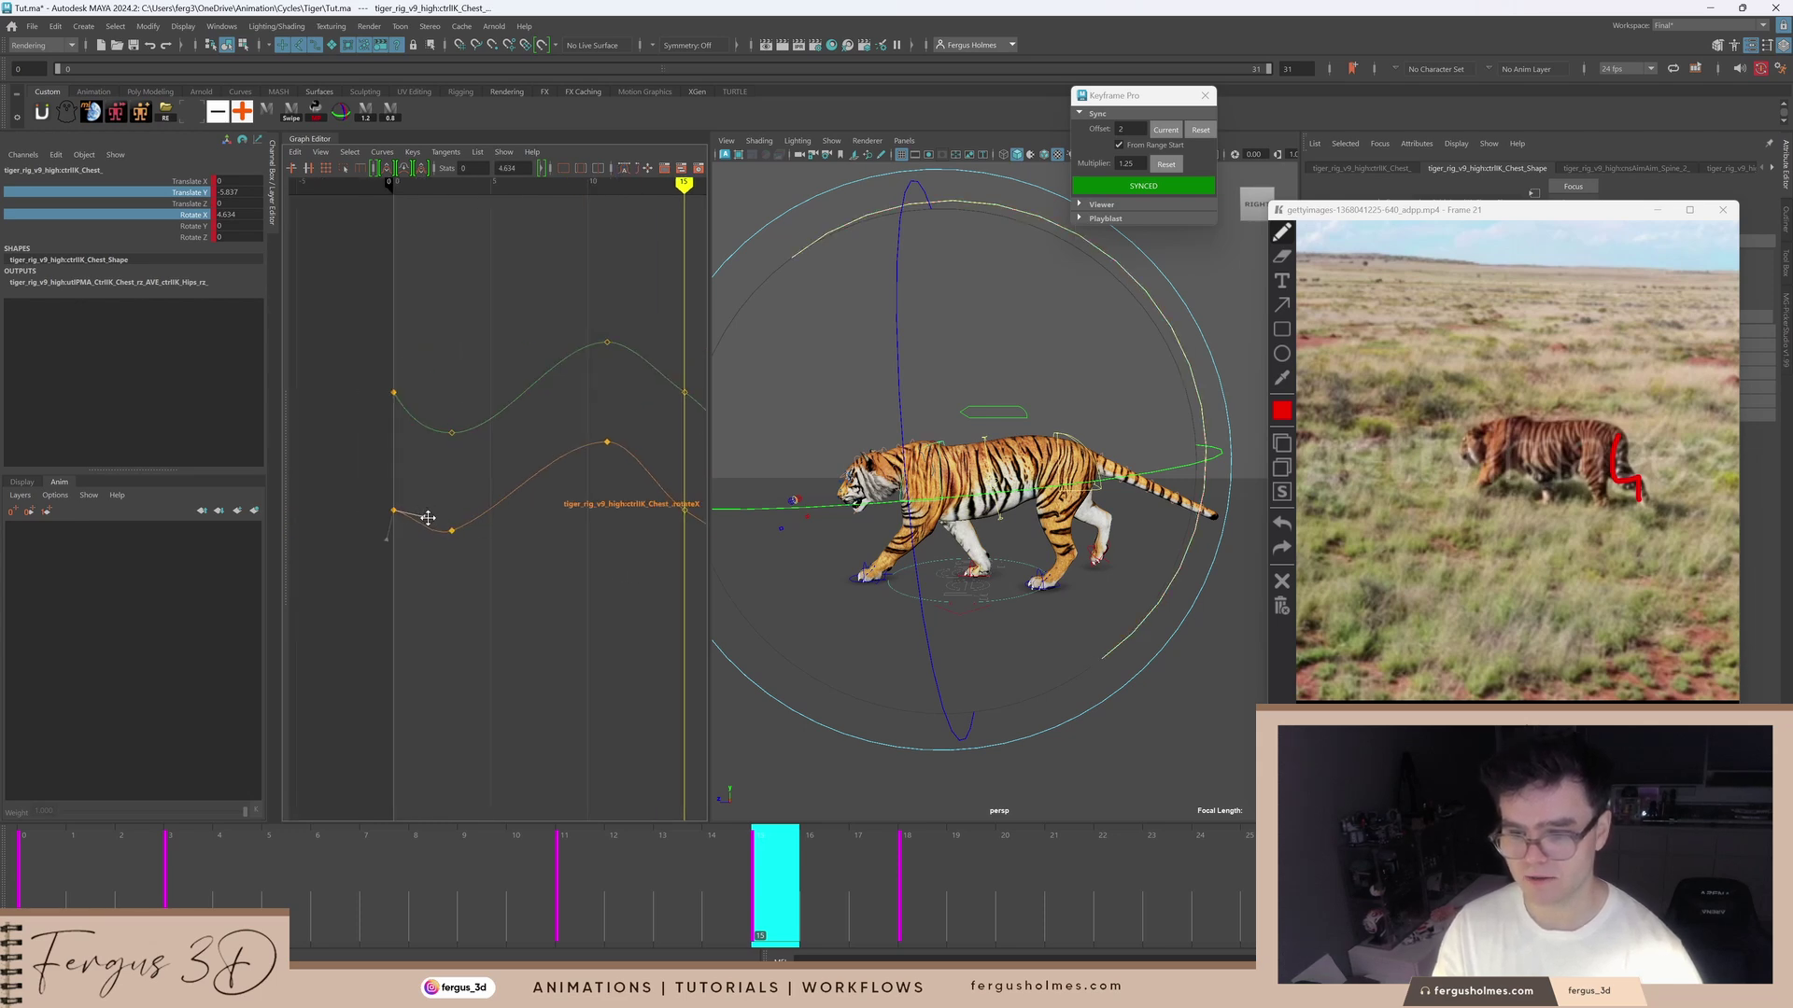
middle_click_drag(427, 519, 431, 537)
left_click(575, 642)
Step: Remove the surplus Rotate X key at frame 30 and slope the frame 31 key's tangent downward
middle_click_drag(575, 647, 487, 625, "alt")
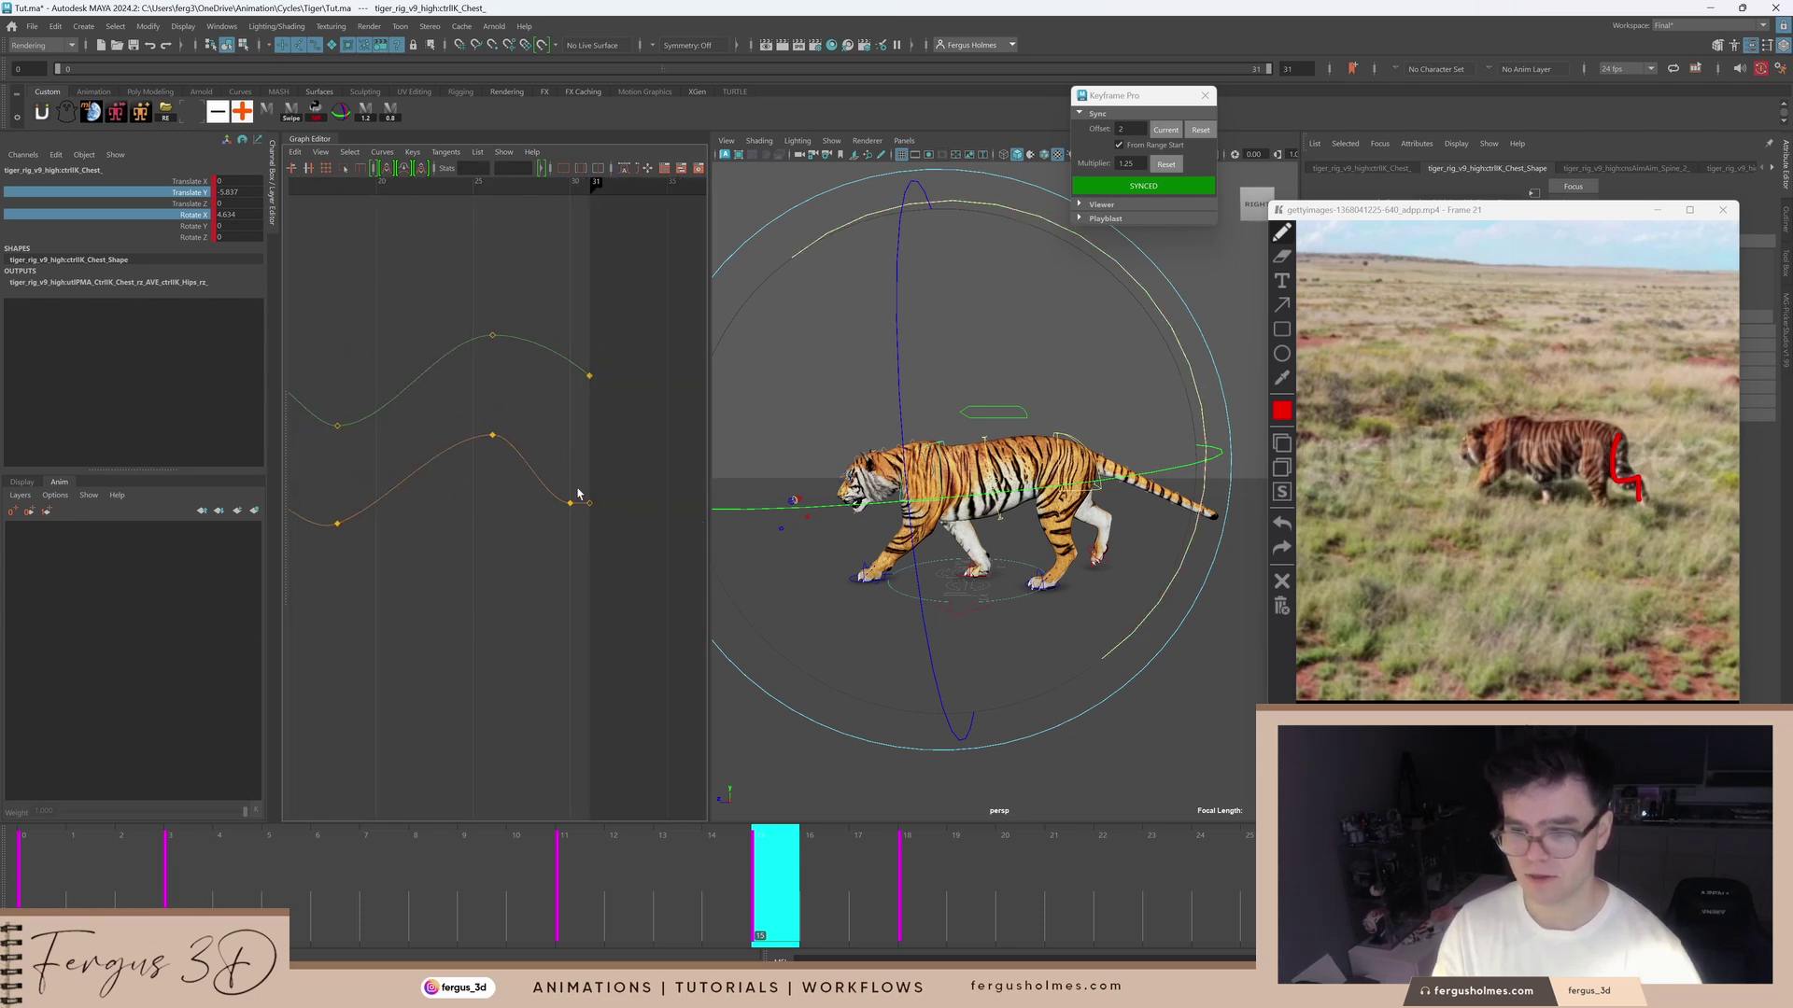
left_click_drag(576, 480, 587, 523)
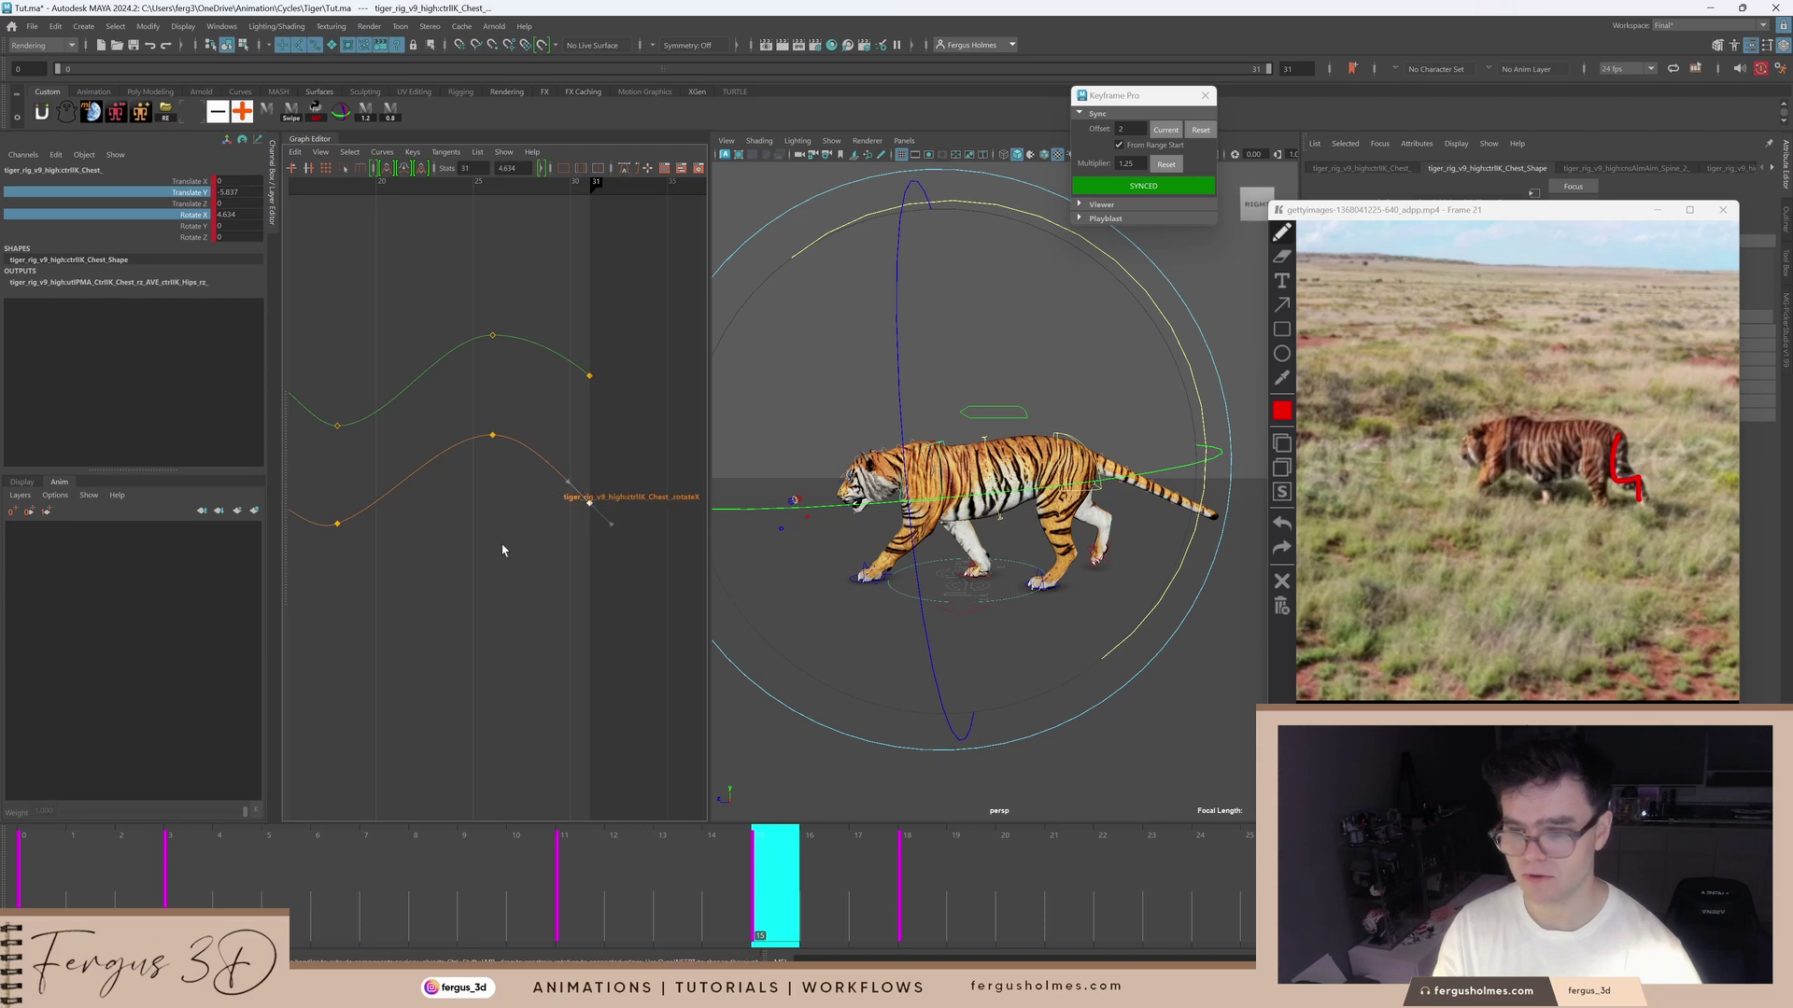
left_click(464, 592)
Step: Play back the walk cycle from frame 0 to check the chest's rotation
key("a")
middle_click_drag(464, 592, 525, 581, "alt")
left_click_drag(481, 887, 28, 877)
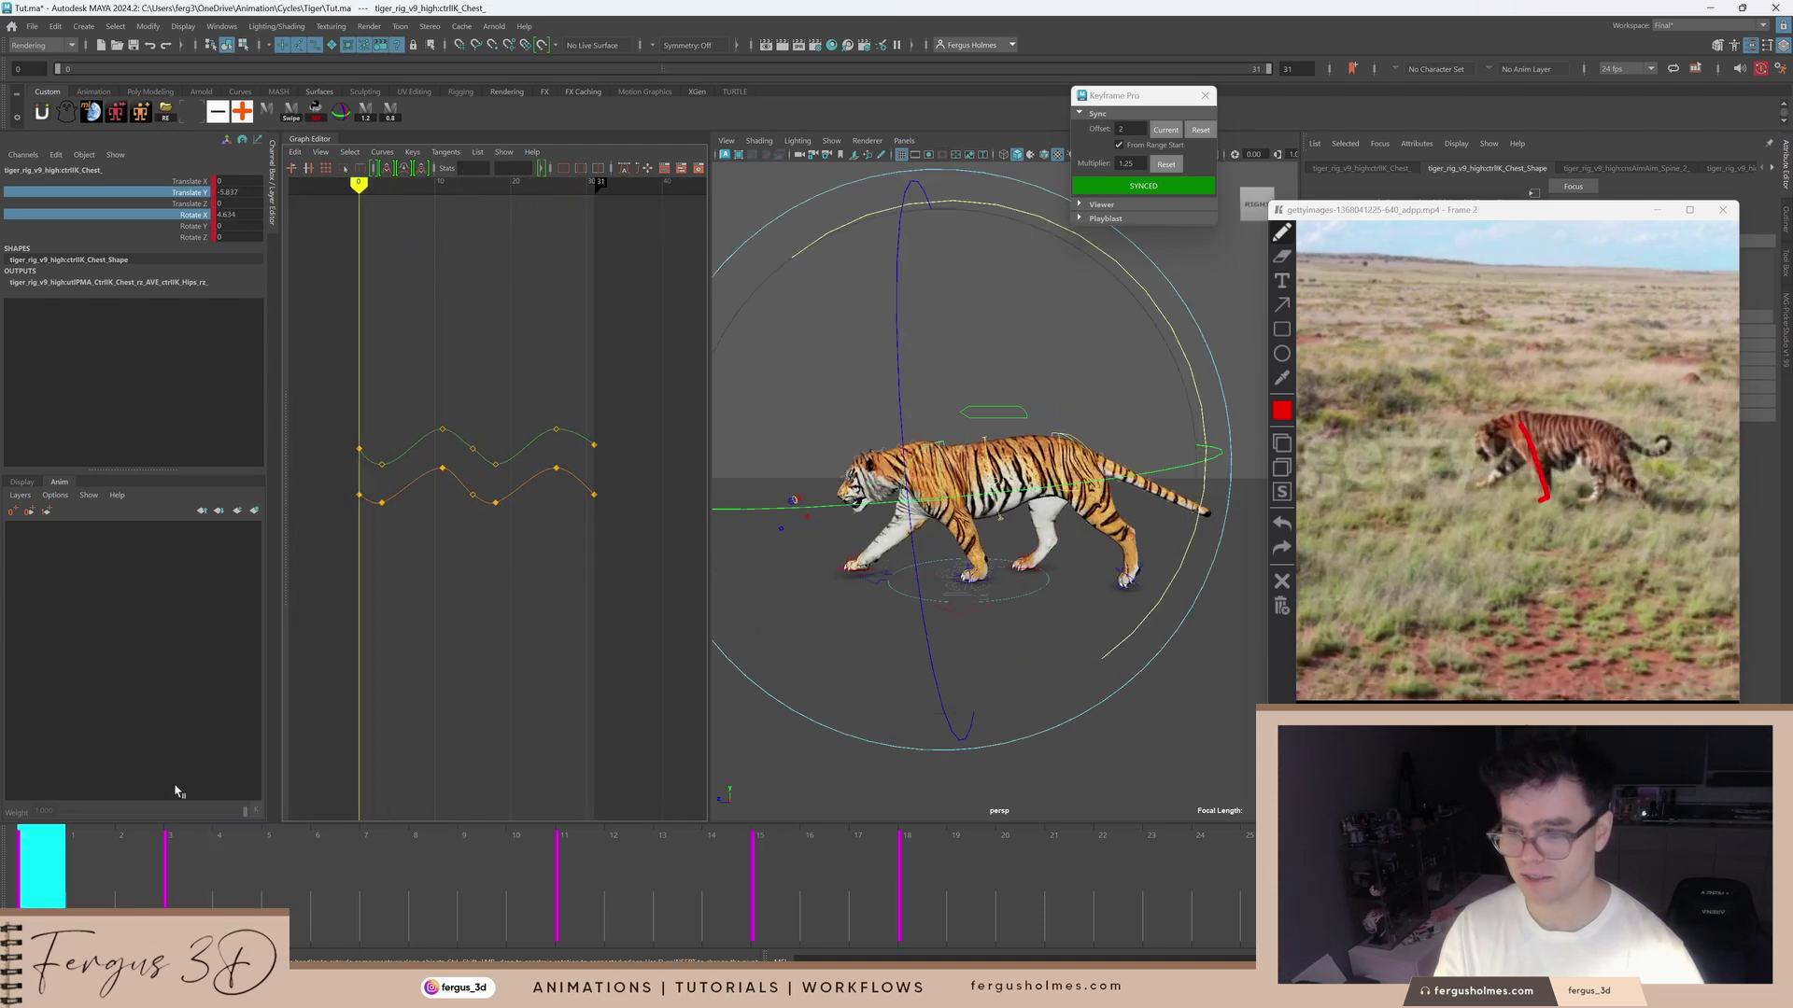
key("alt+v")
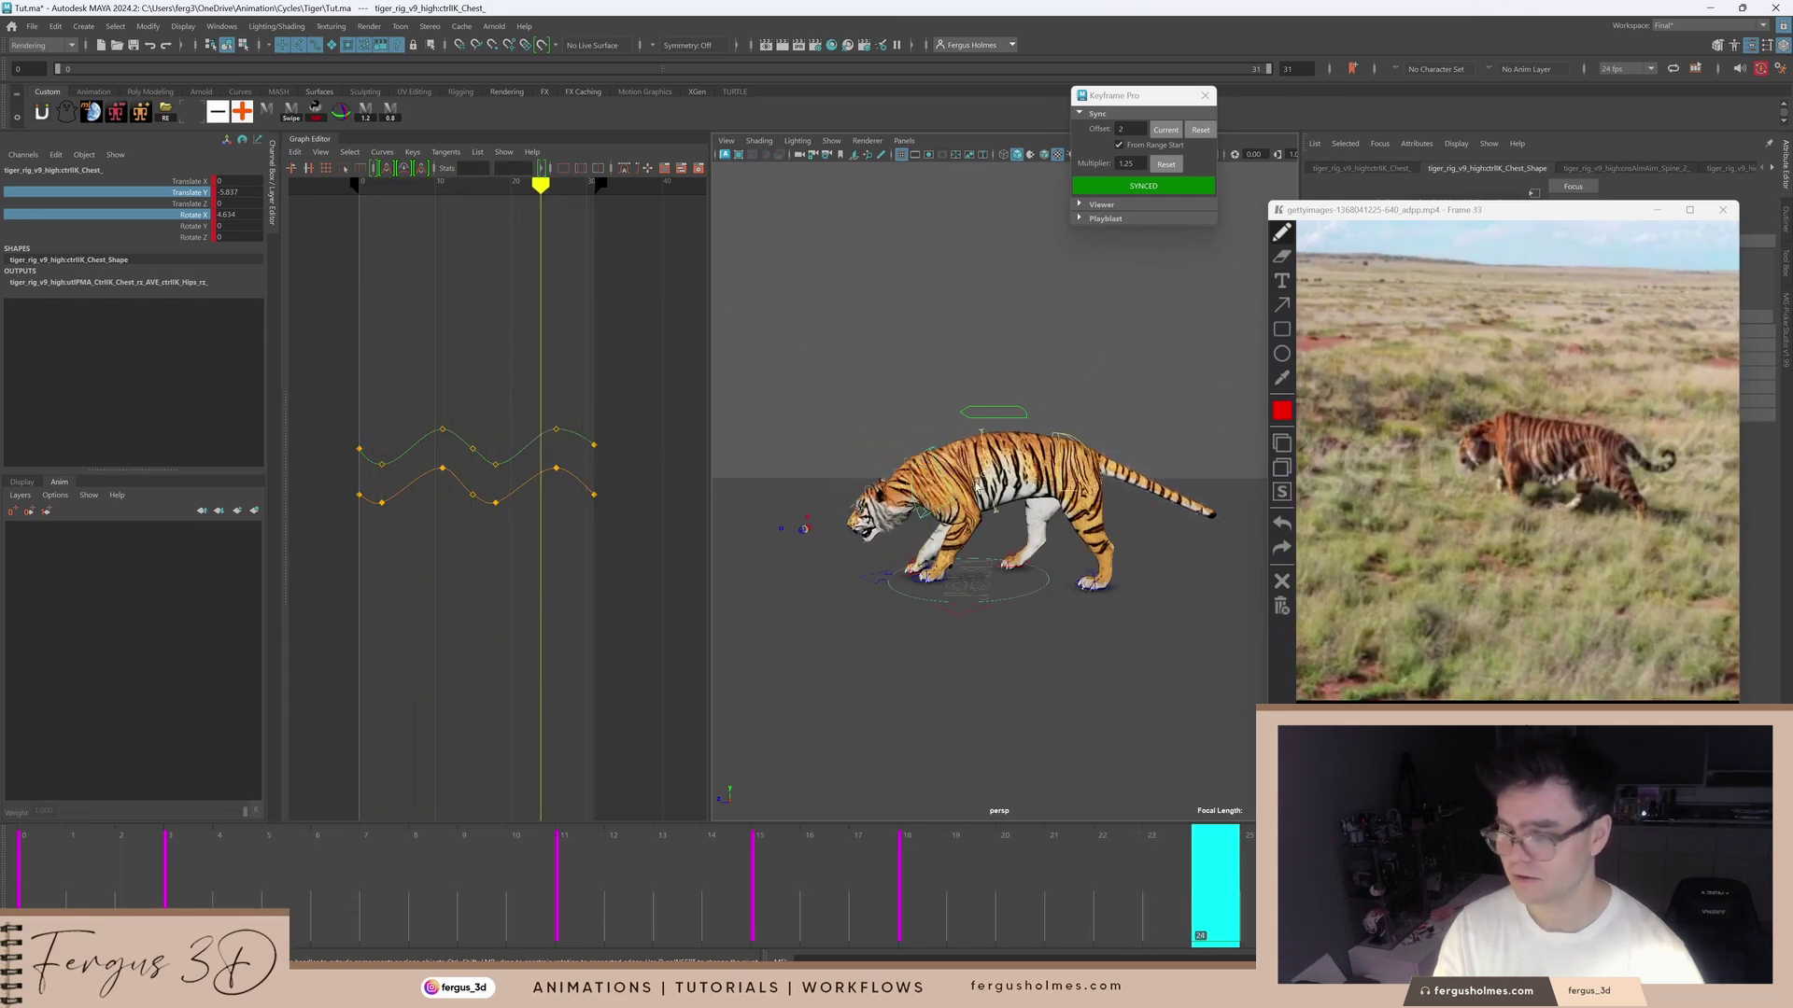
key("alt+v")
Step: Scale the whole Rotate X curve down to about a fifth of its height and play back the cycle
scroll(459, 508, "up", 3)
middle_click_drag(440, 509, 515, 513, "alt")
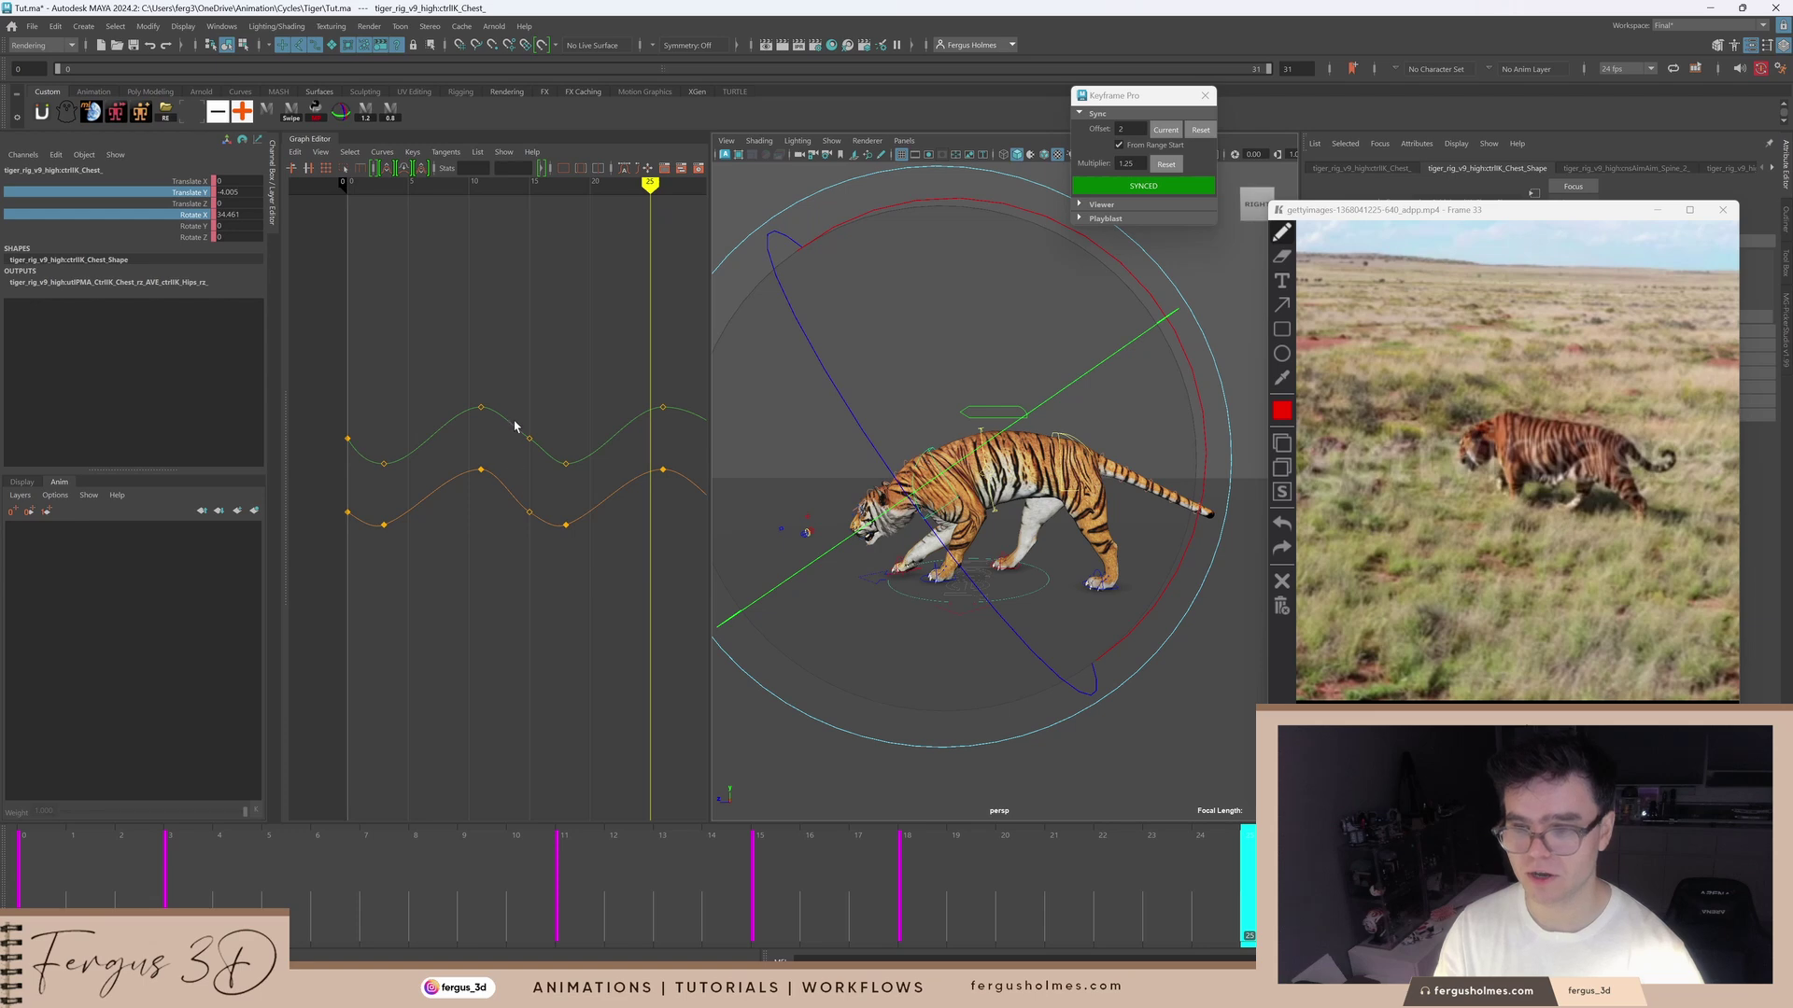
key("f")
scroll(476, 435, "down", 5)
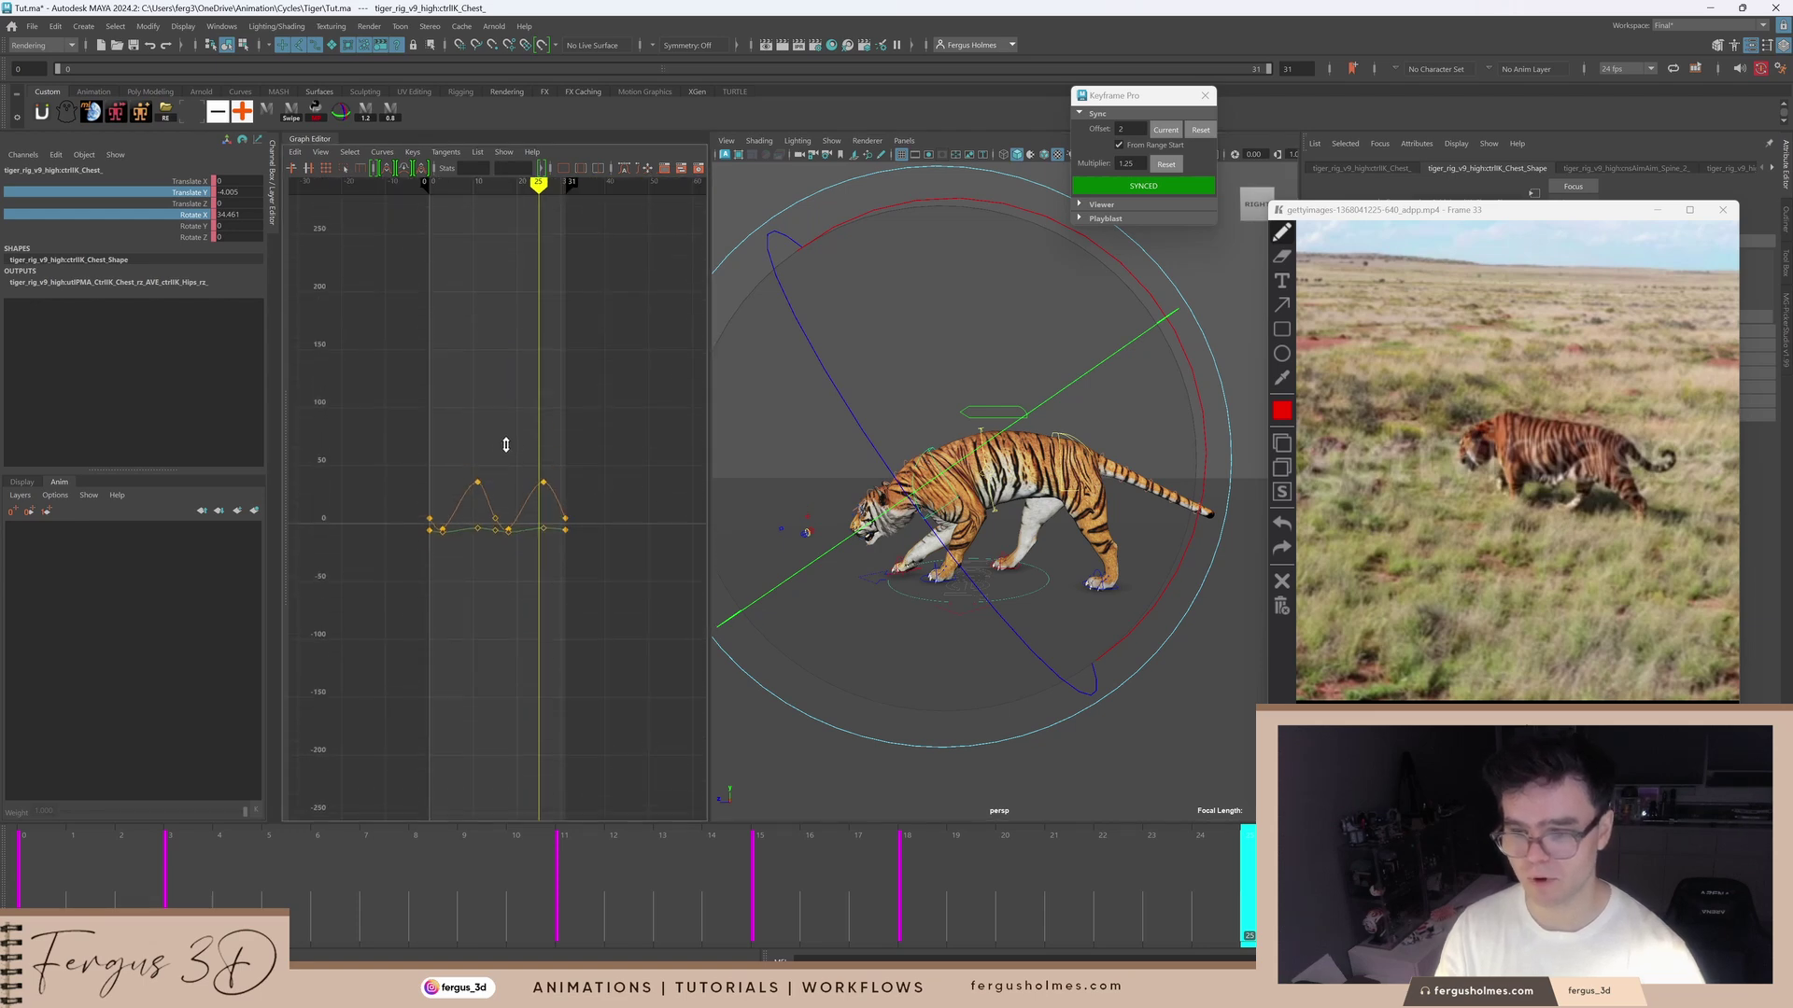
scroll(497, 505, "up", 4)
left_click(466, 534)
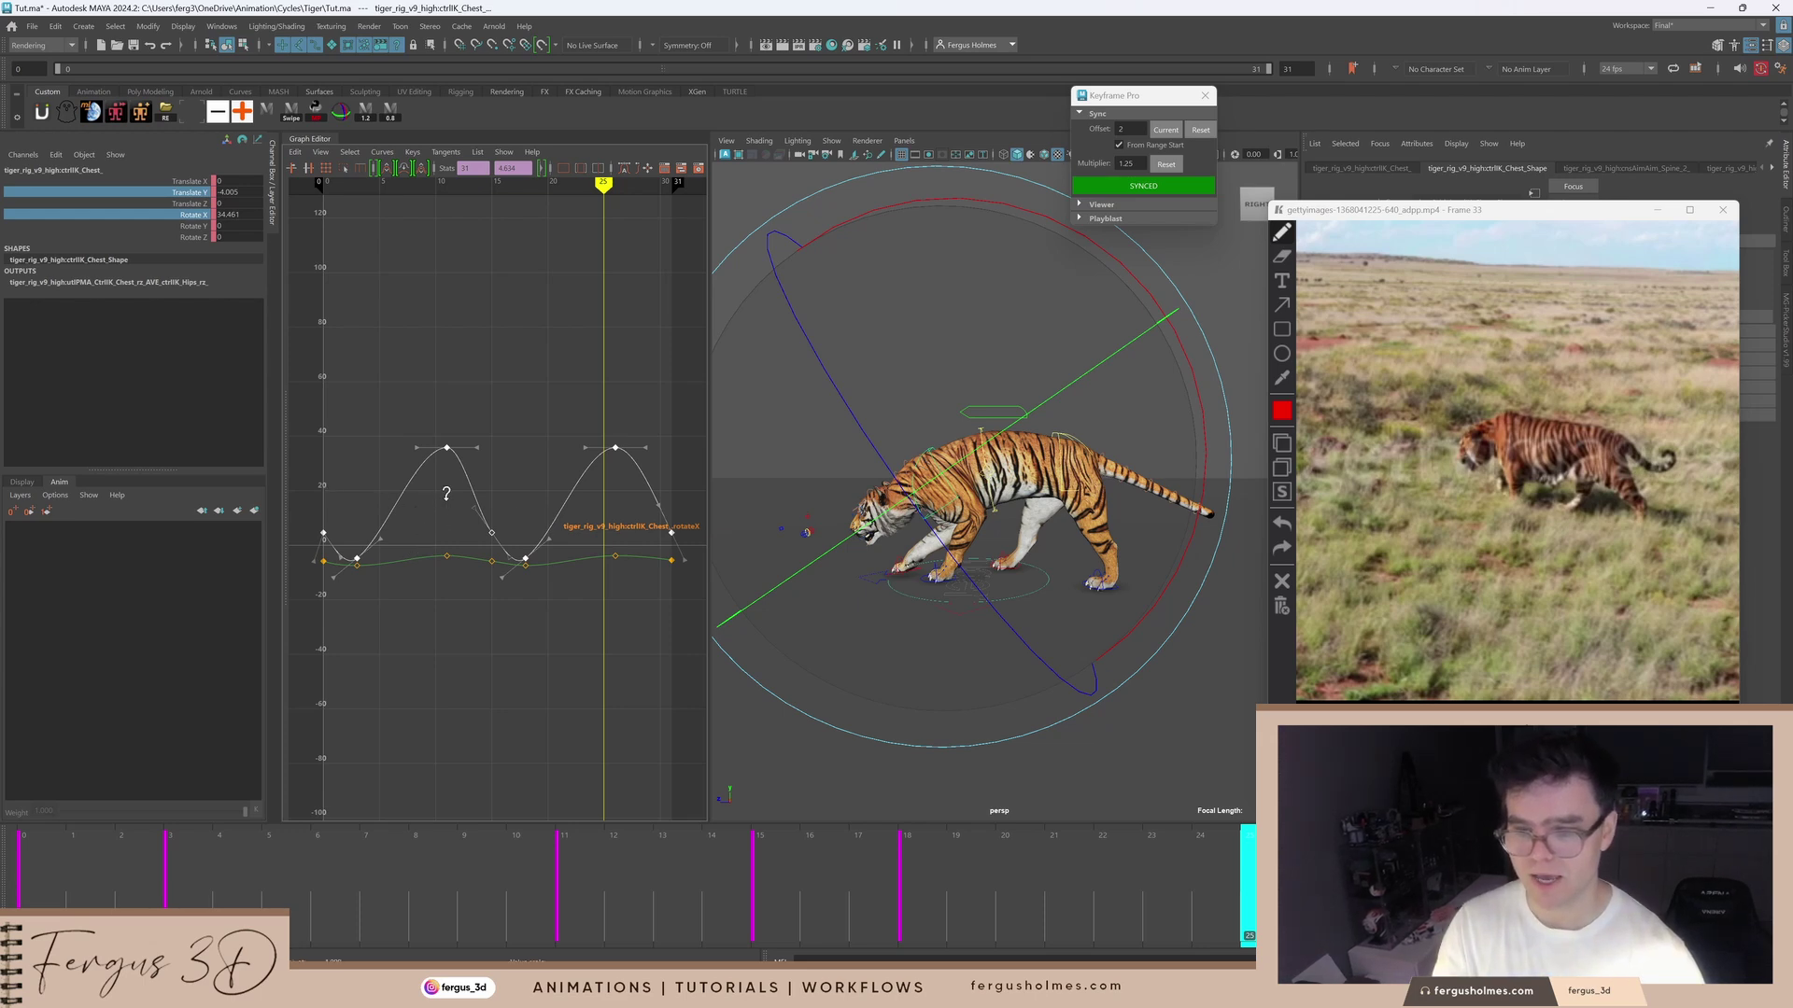
middle_click_drag(446, 495, 449, 520)
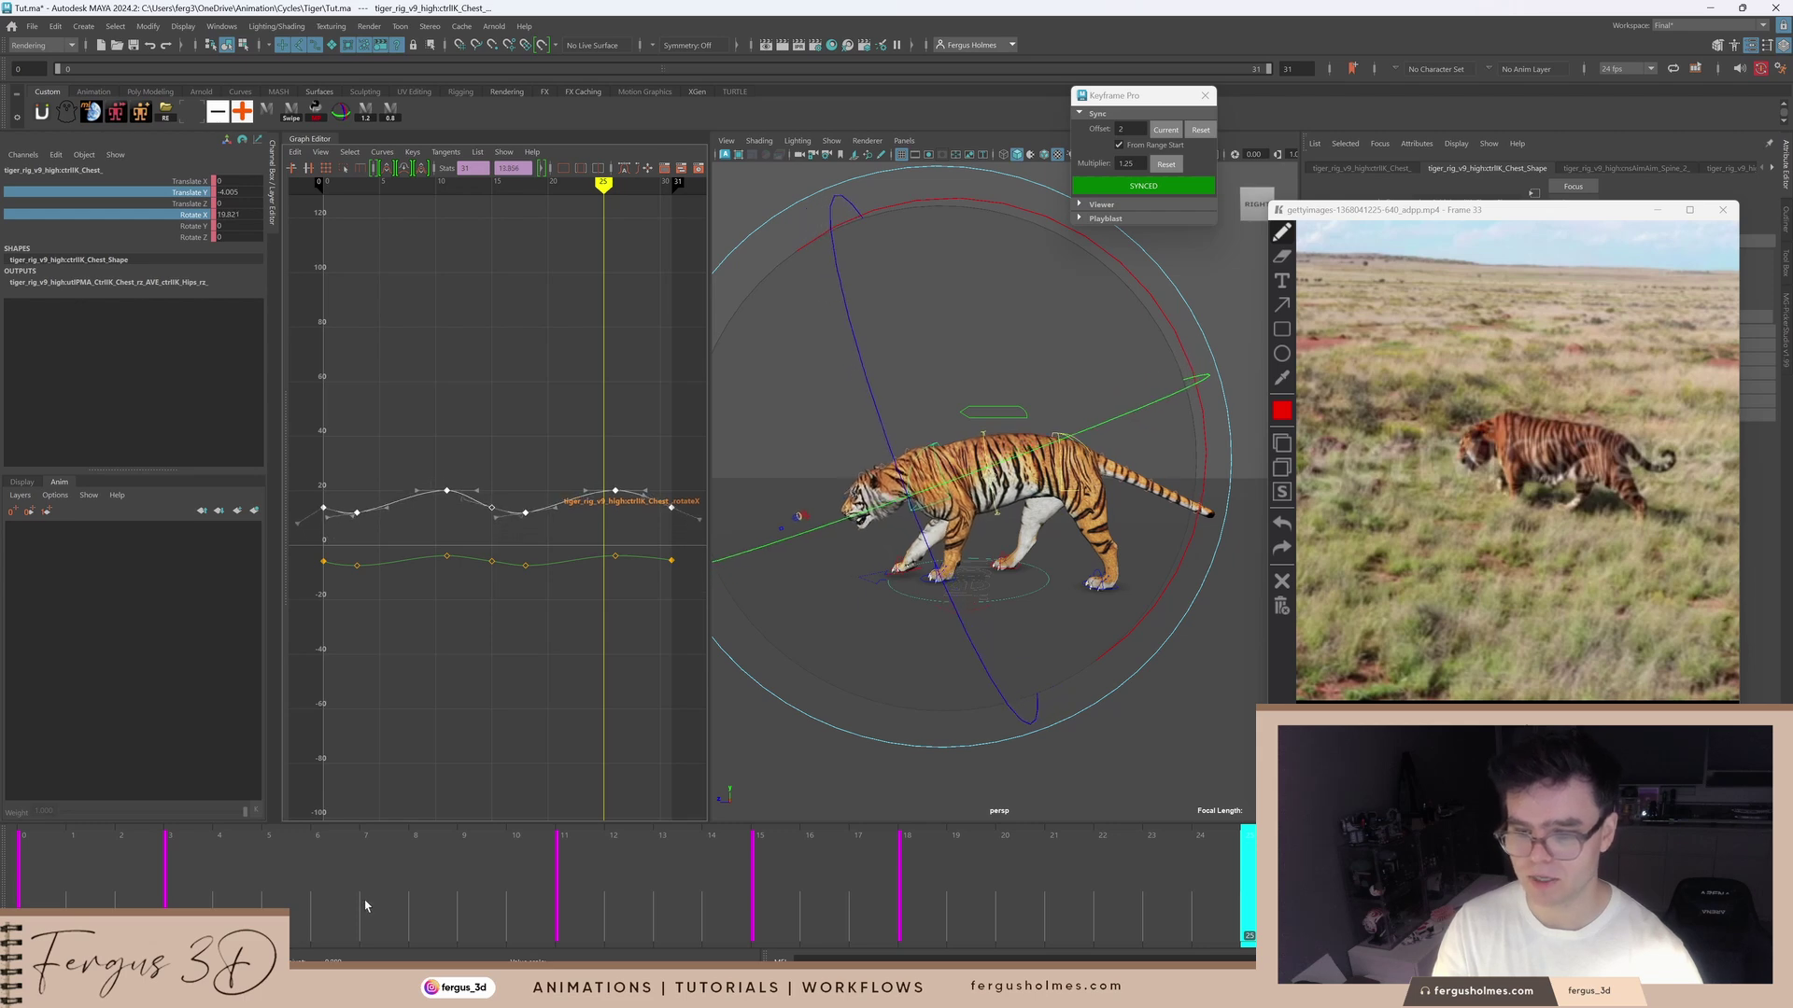
key("alt+v")
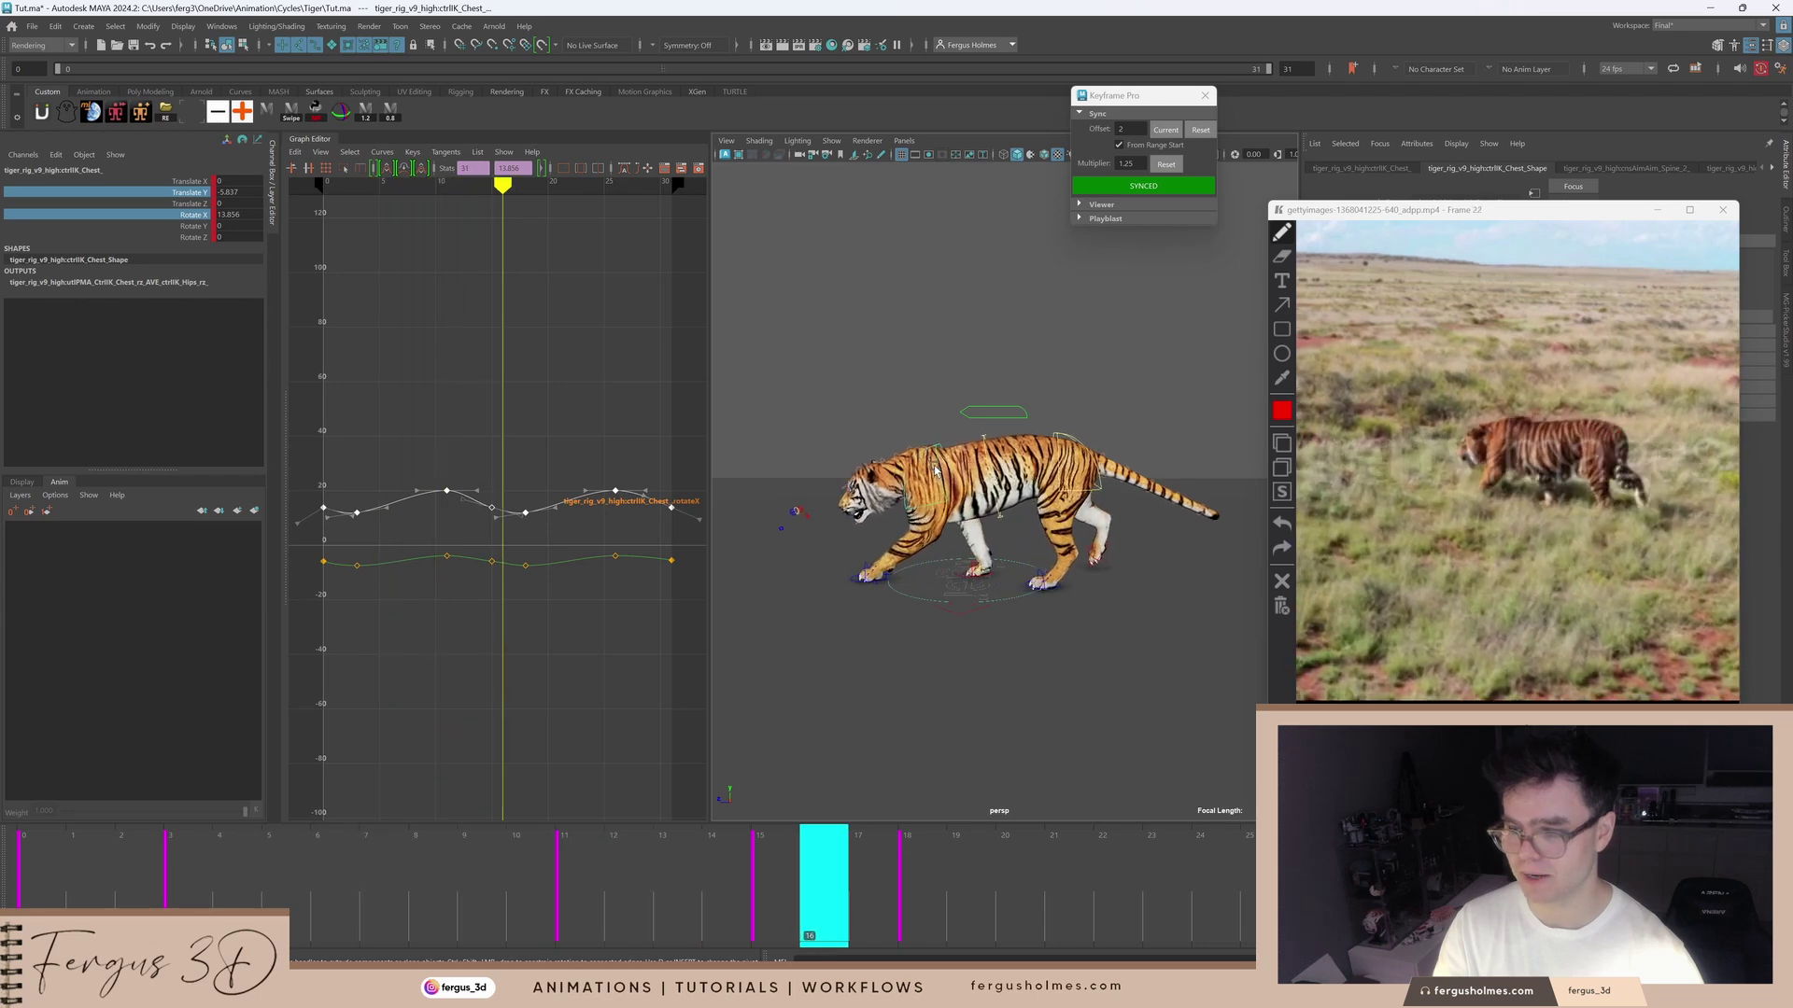
key("alt+v")
Step: Shift the whole Rotate X curve down until its end key sits at -1.378 and play back the cycle
key("q")
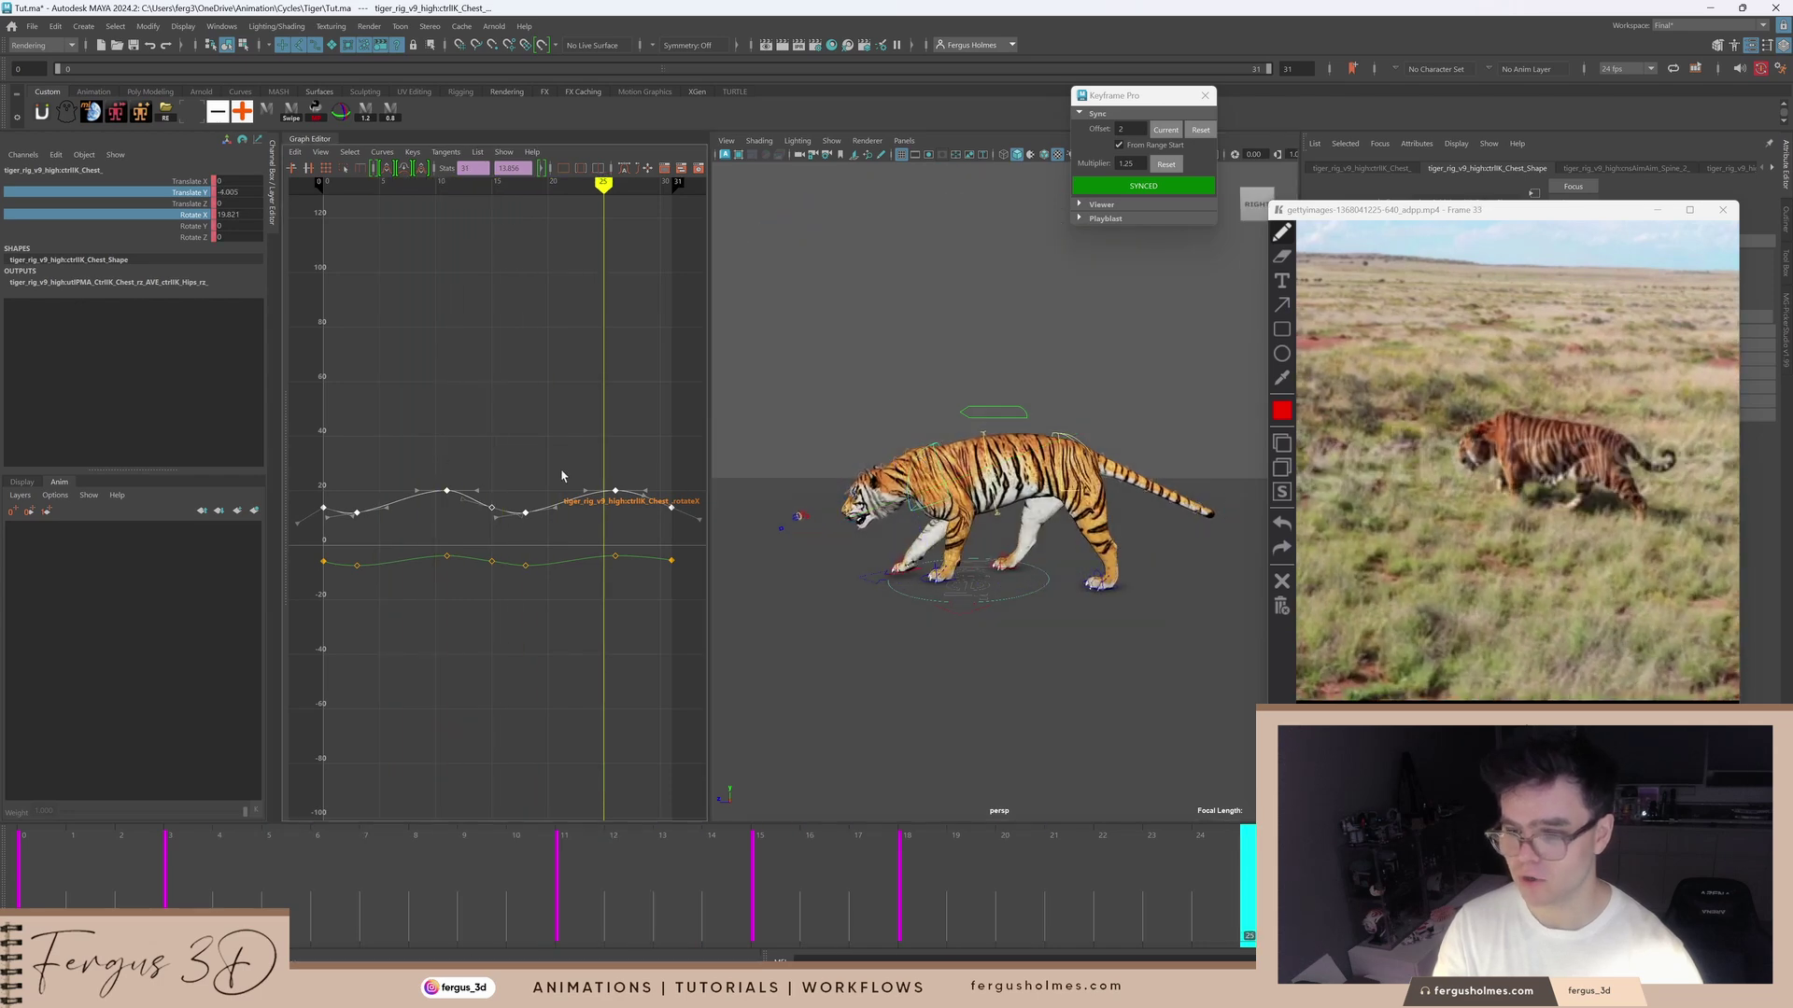
left_click(564, 493)
left_click(561, 507)
middle_click_drag(556, 461, 556, 505, "shift")
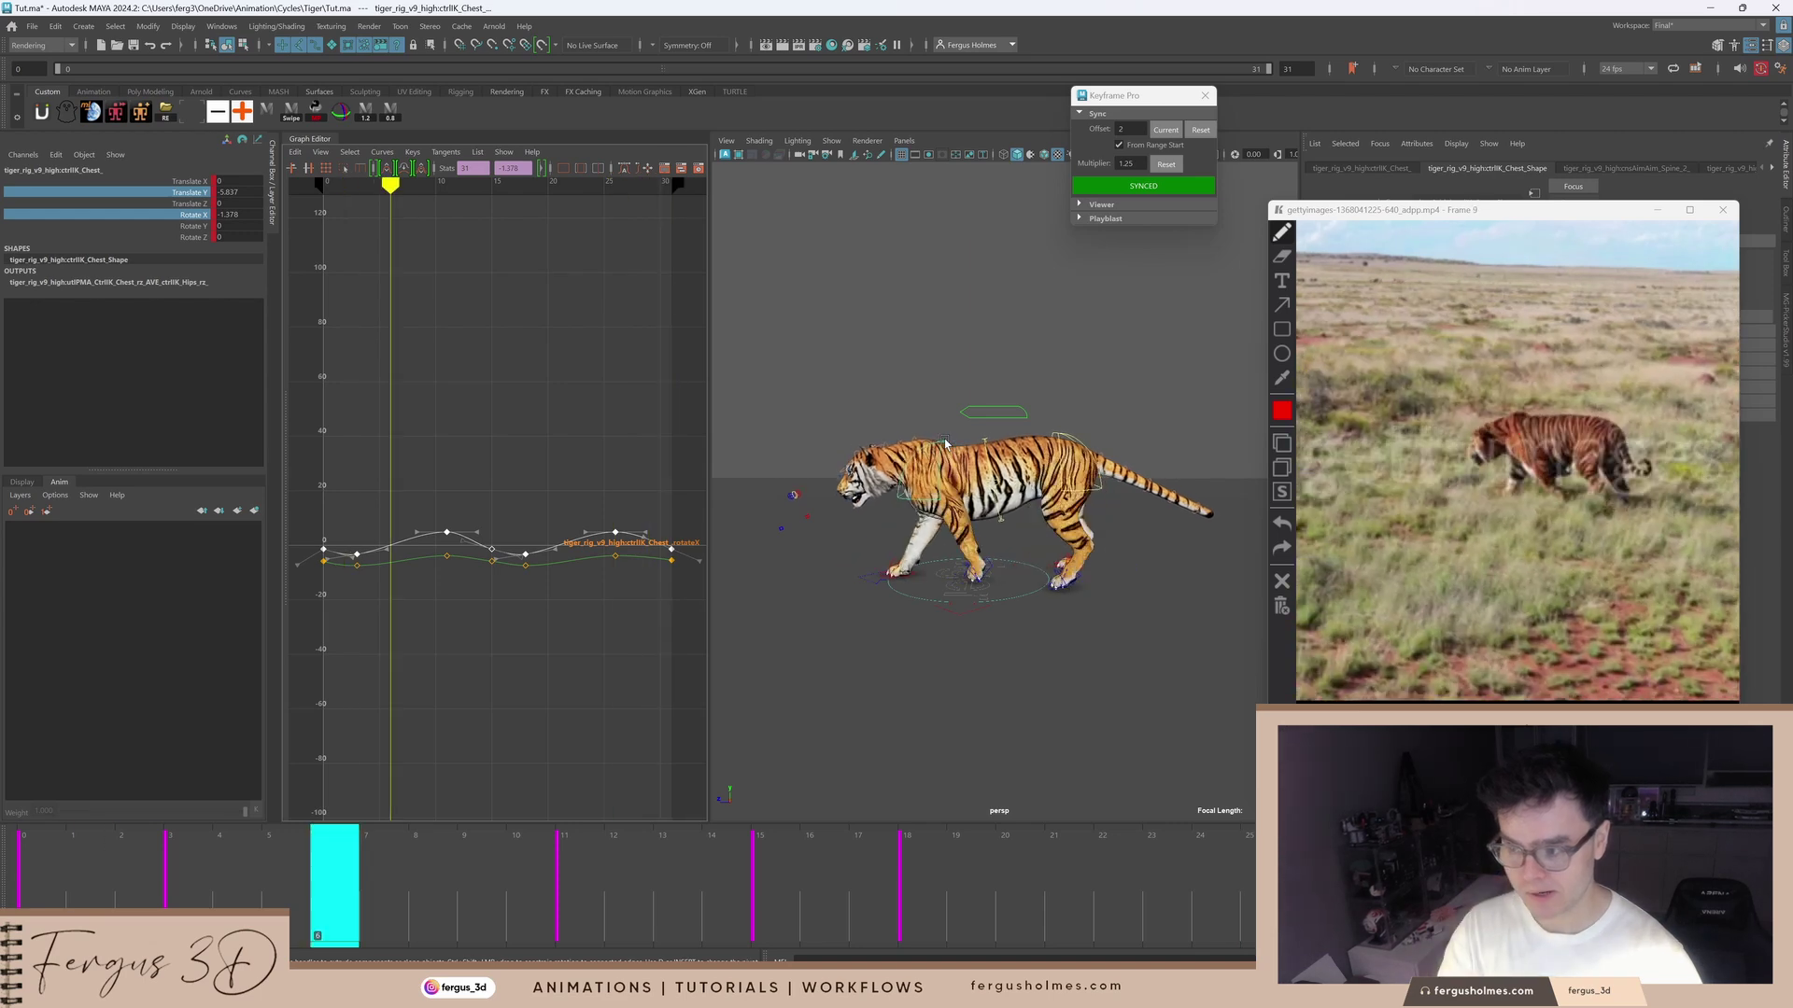
key("alt+v")
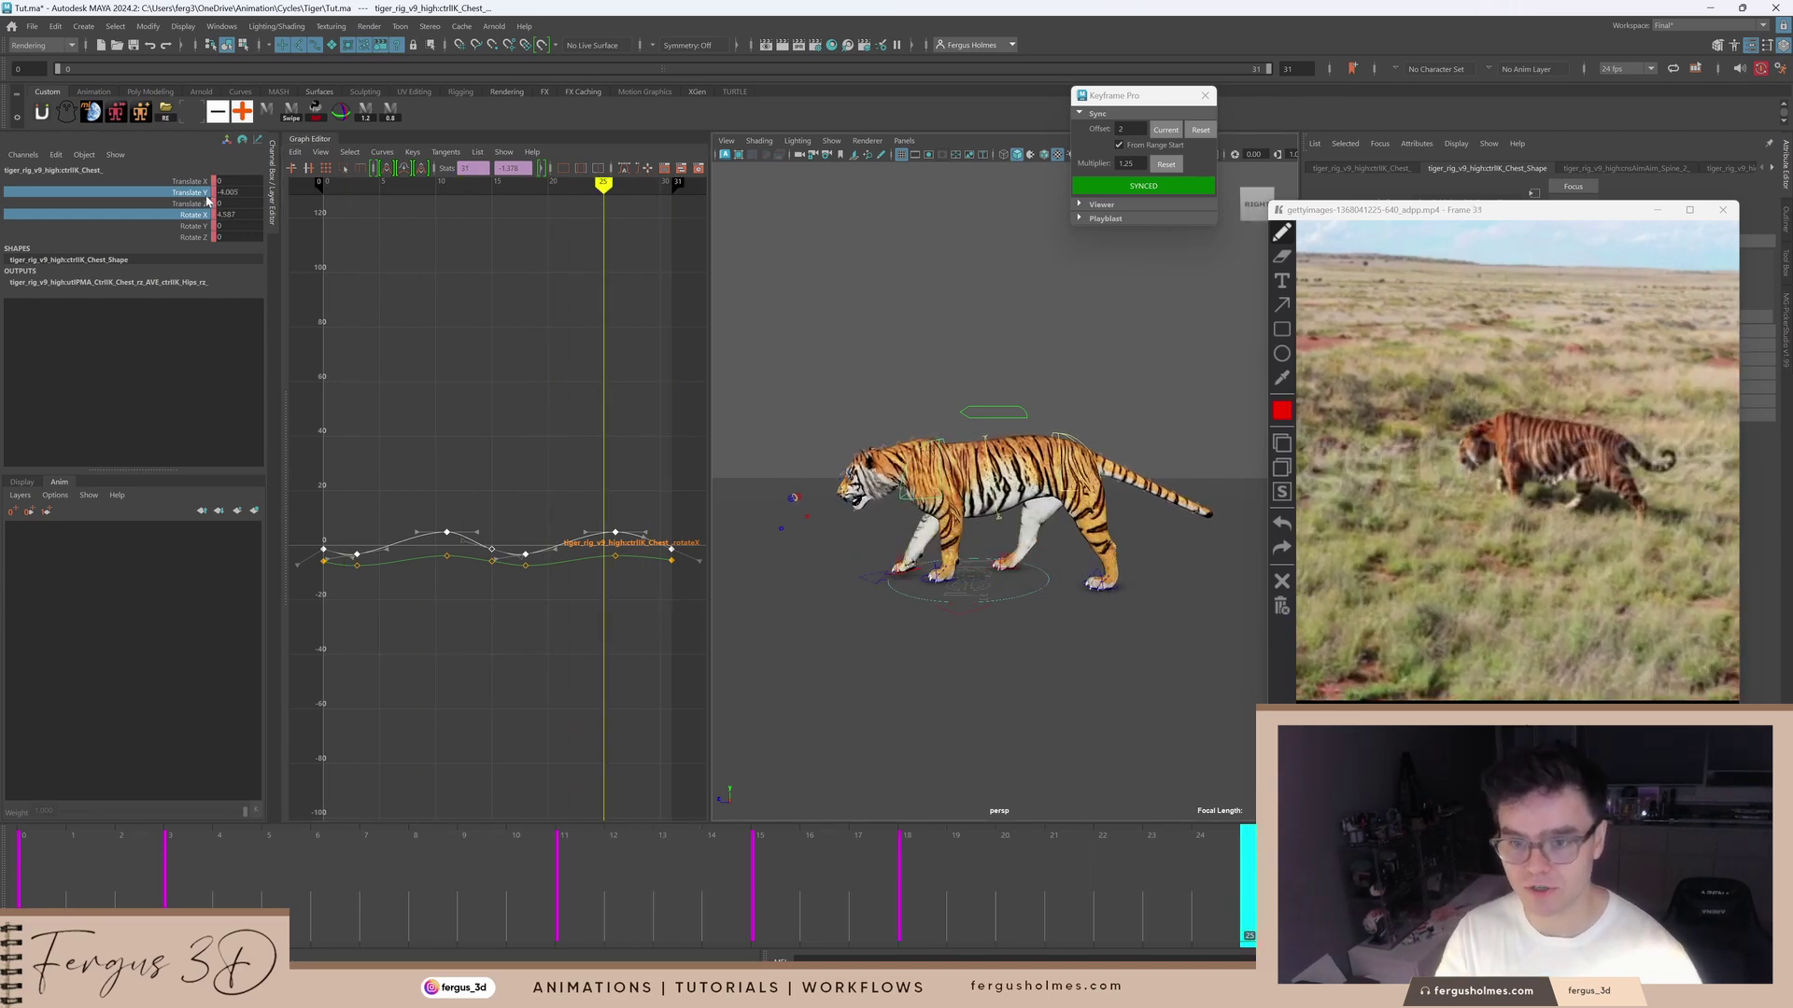
Step: Display the Translate X curve and, facing the tiger from the front, key the chest sideways to -12.444 at frame 9
left_click(201, 181)
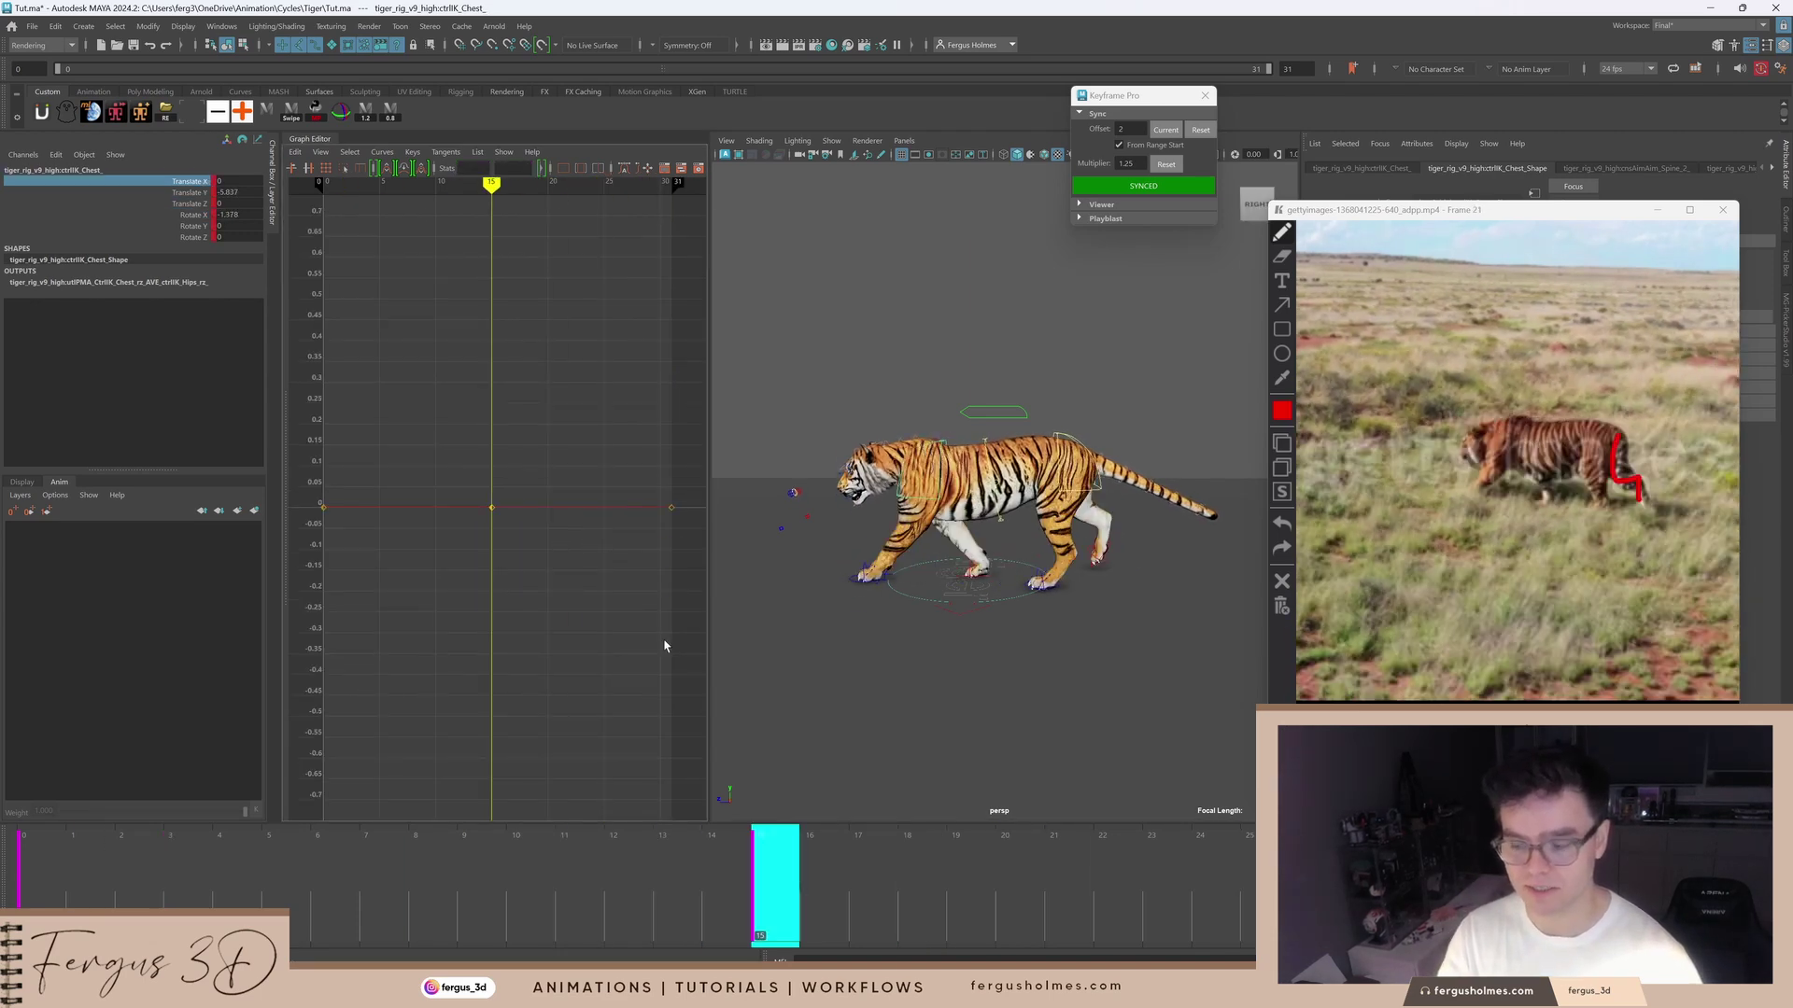
left_click_drag(897, 579, 1067, 548, "alt")
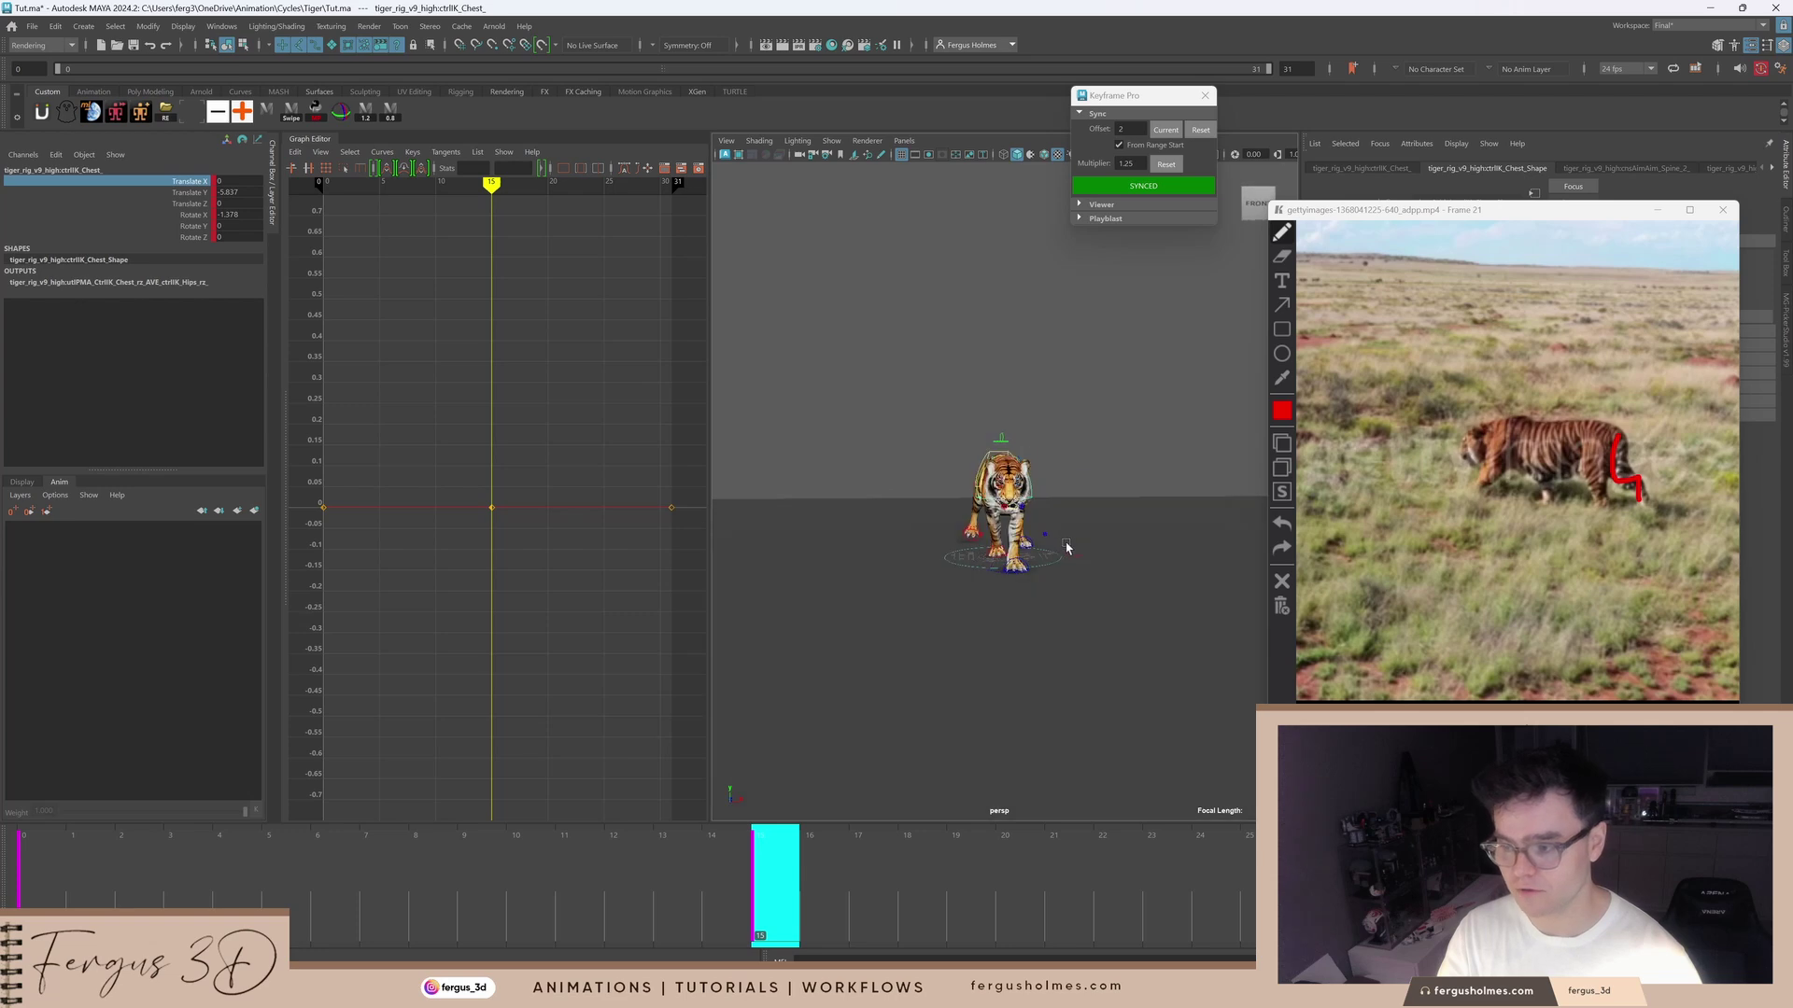
scroll(1067, 541, "up", 3)
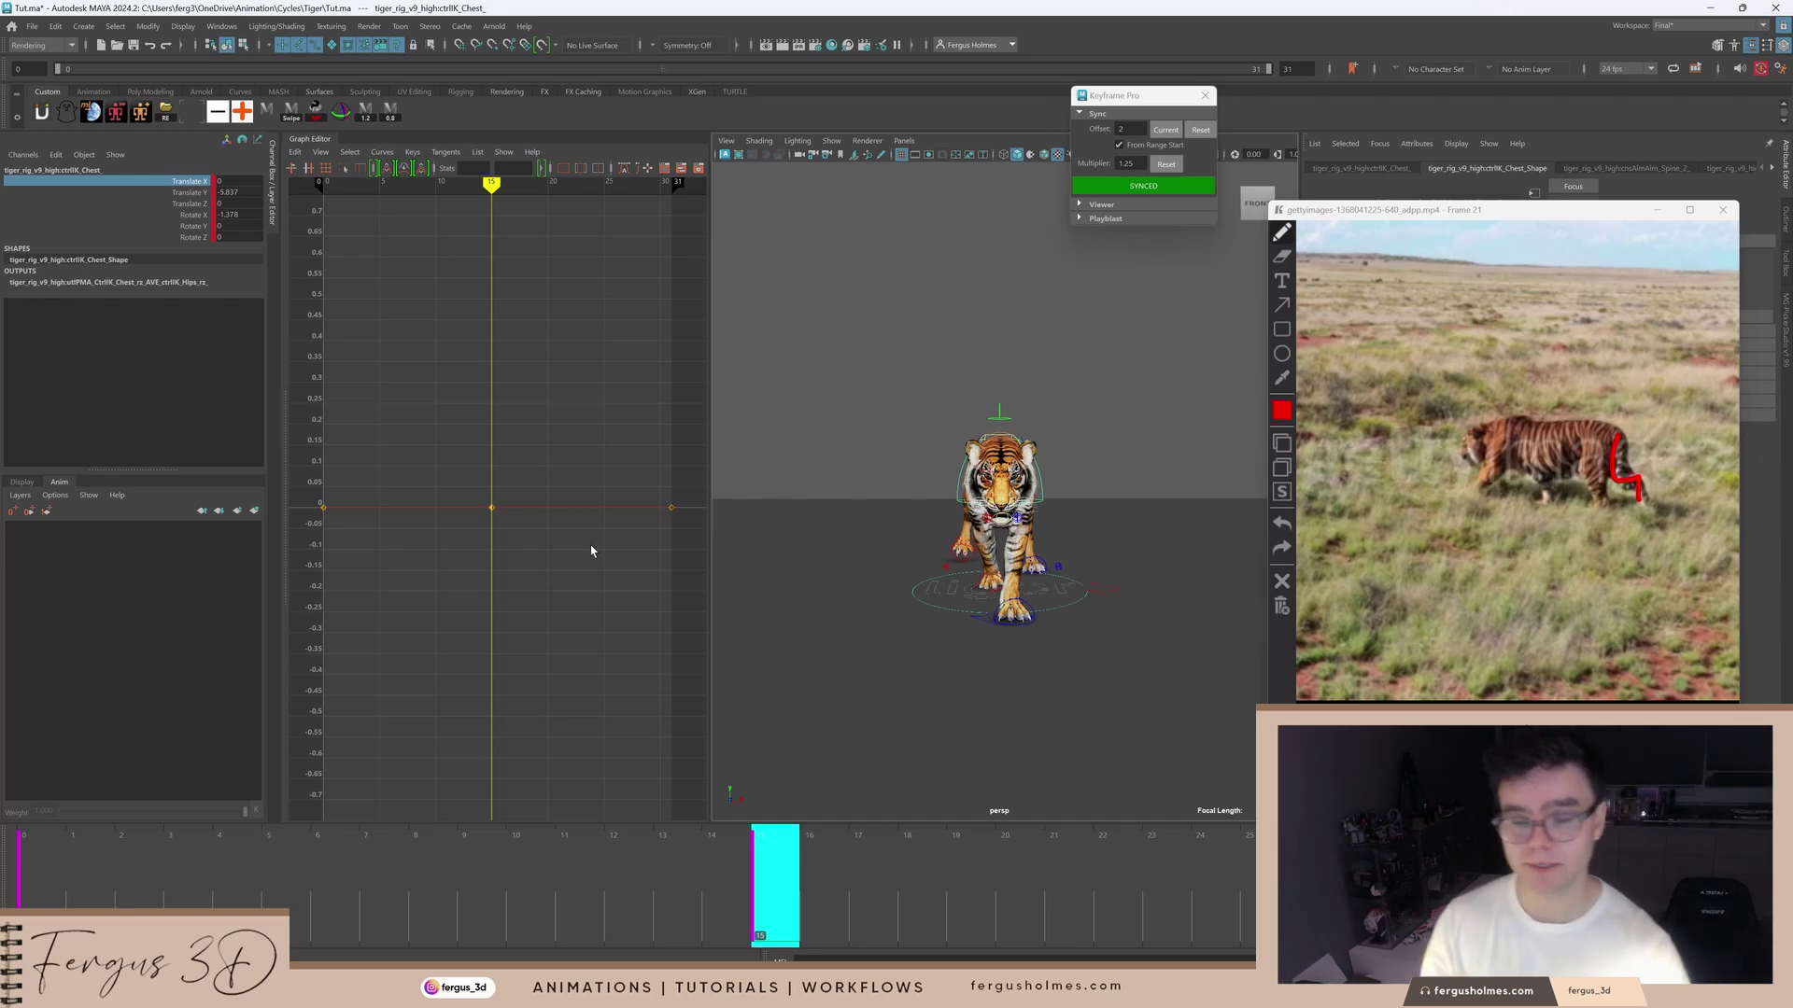
left_click_drag(566, 907, 33, 882)
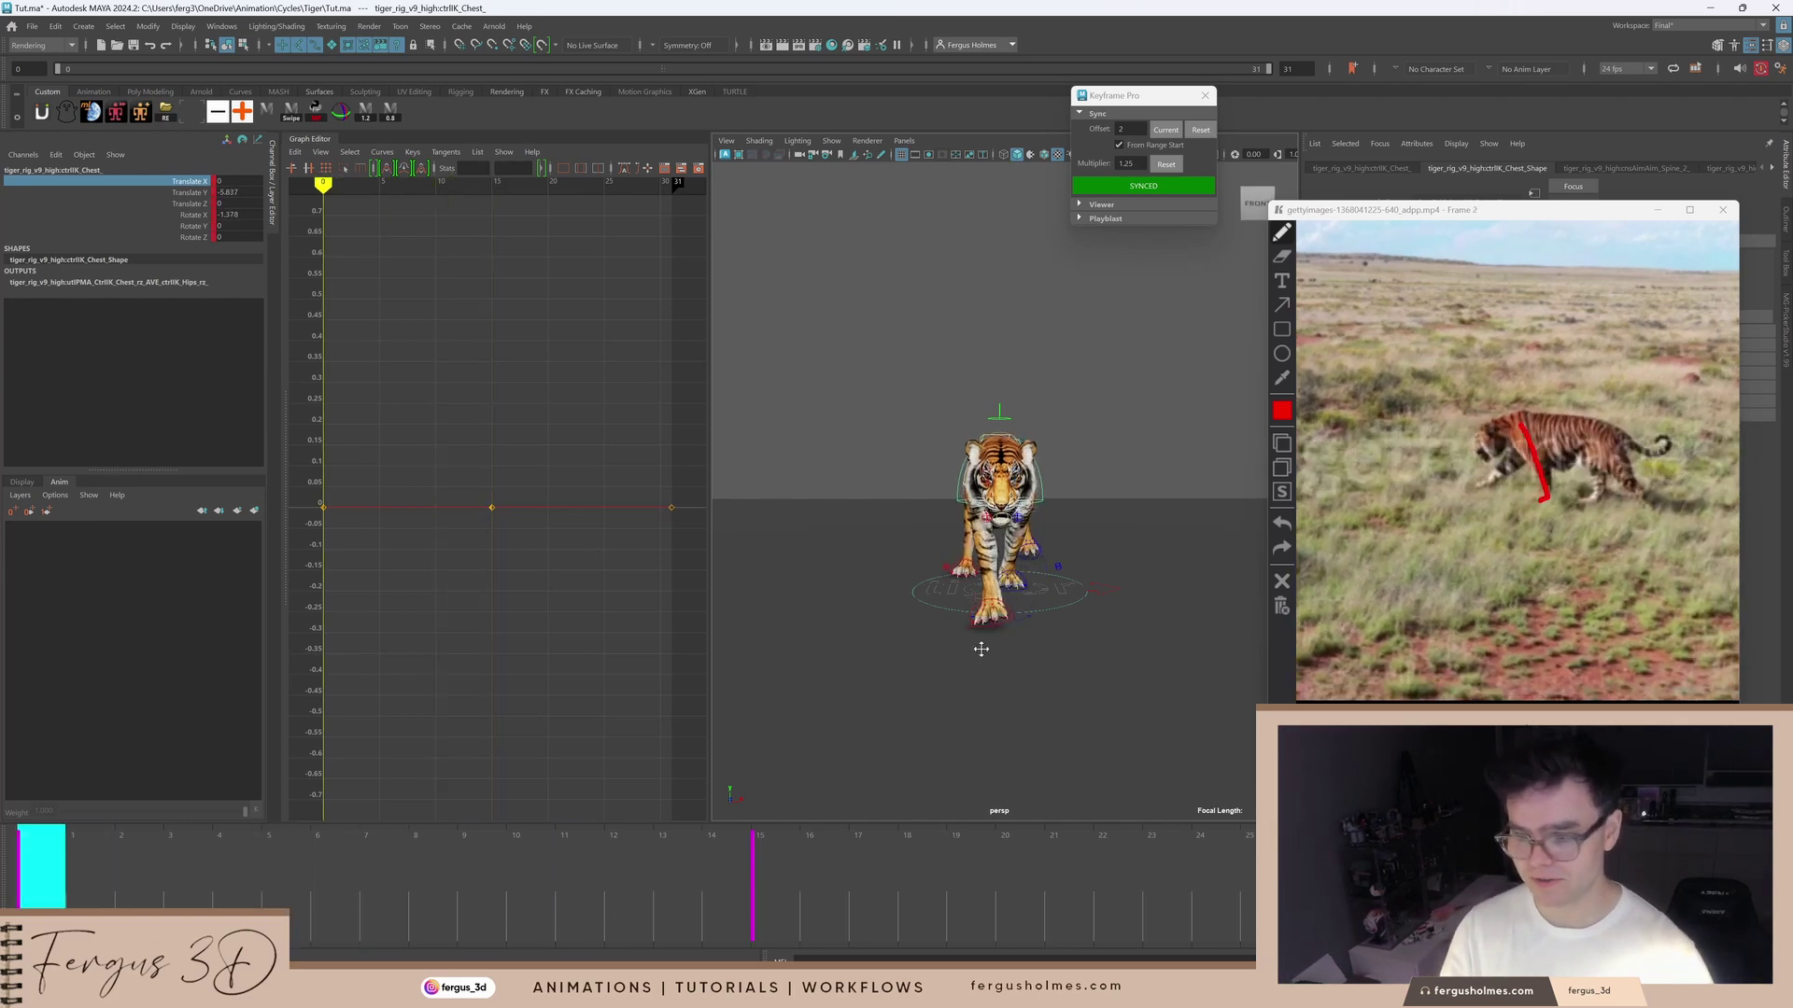
left_click_drag(171, 875, 490, 882)
left_click_drag(950, 631, 1042, 562, "alt")
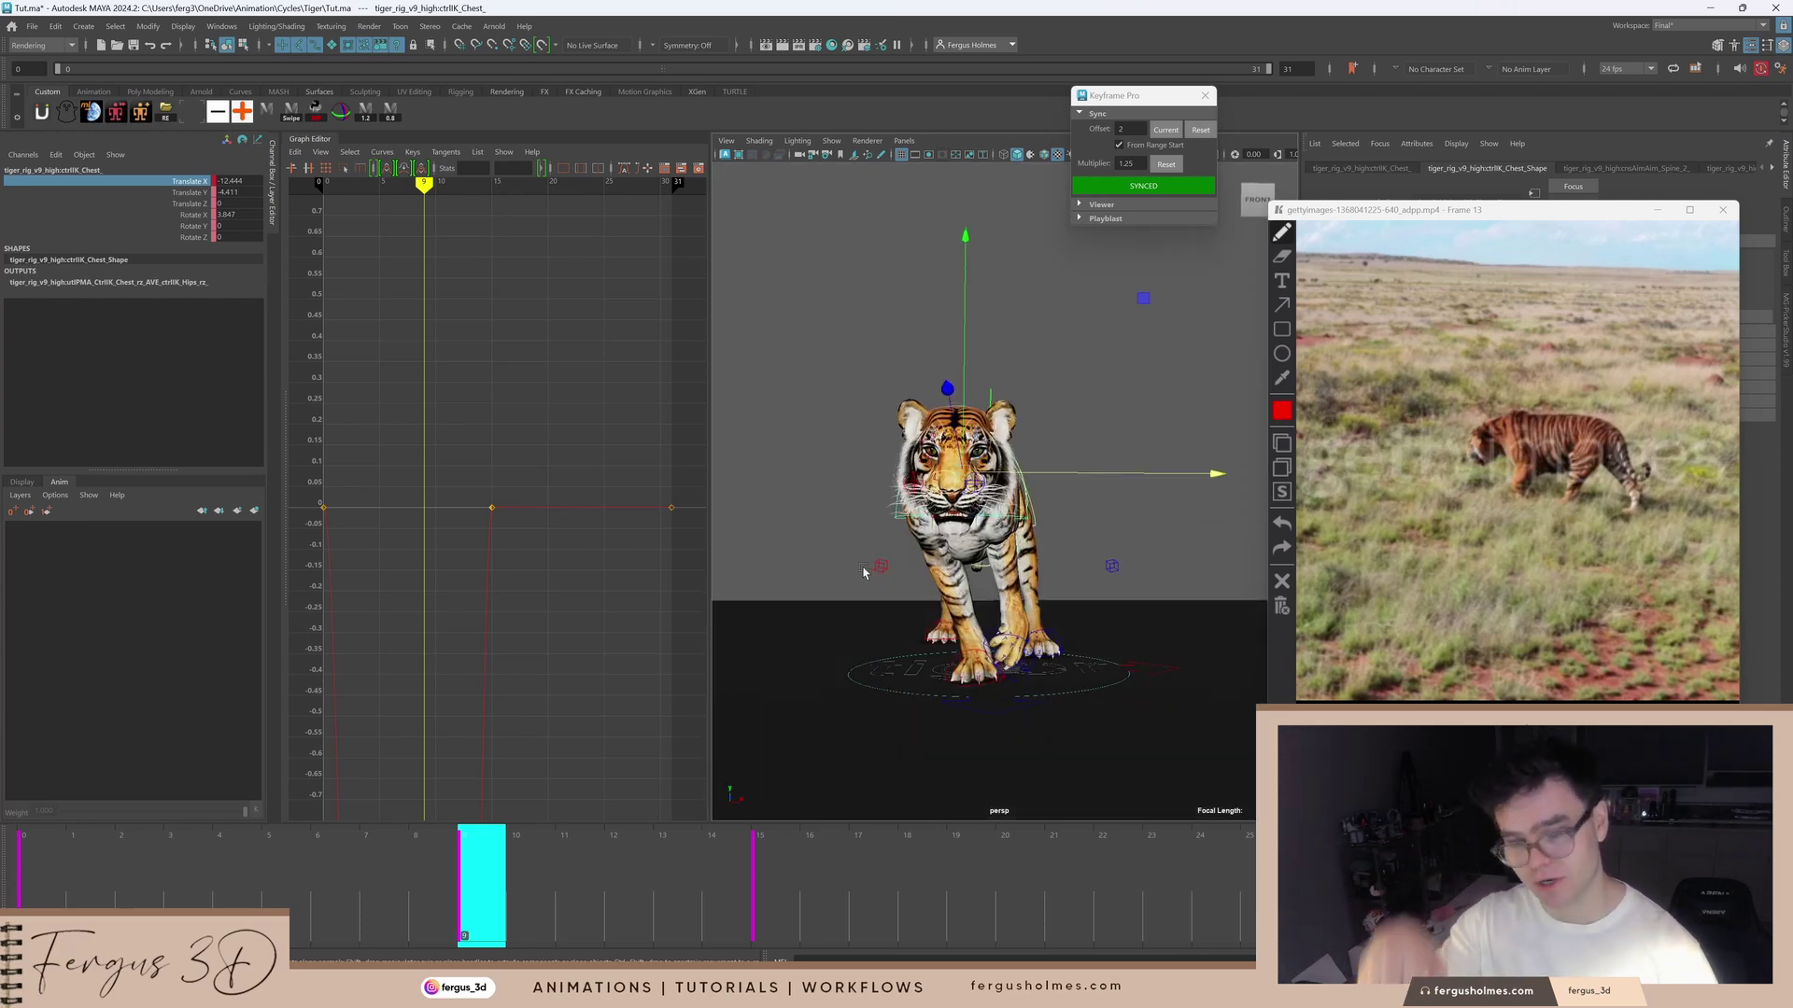
key("f")
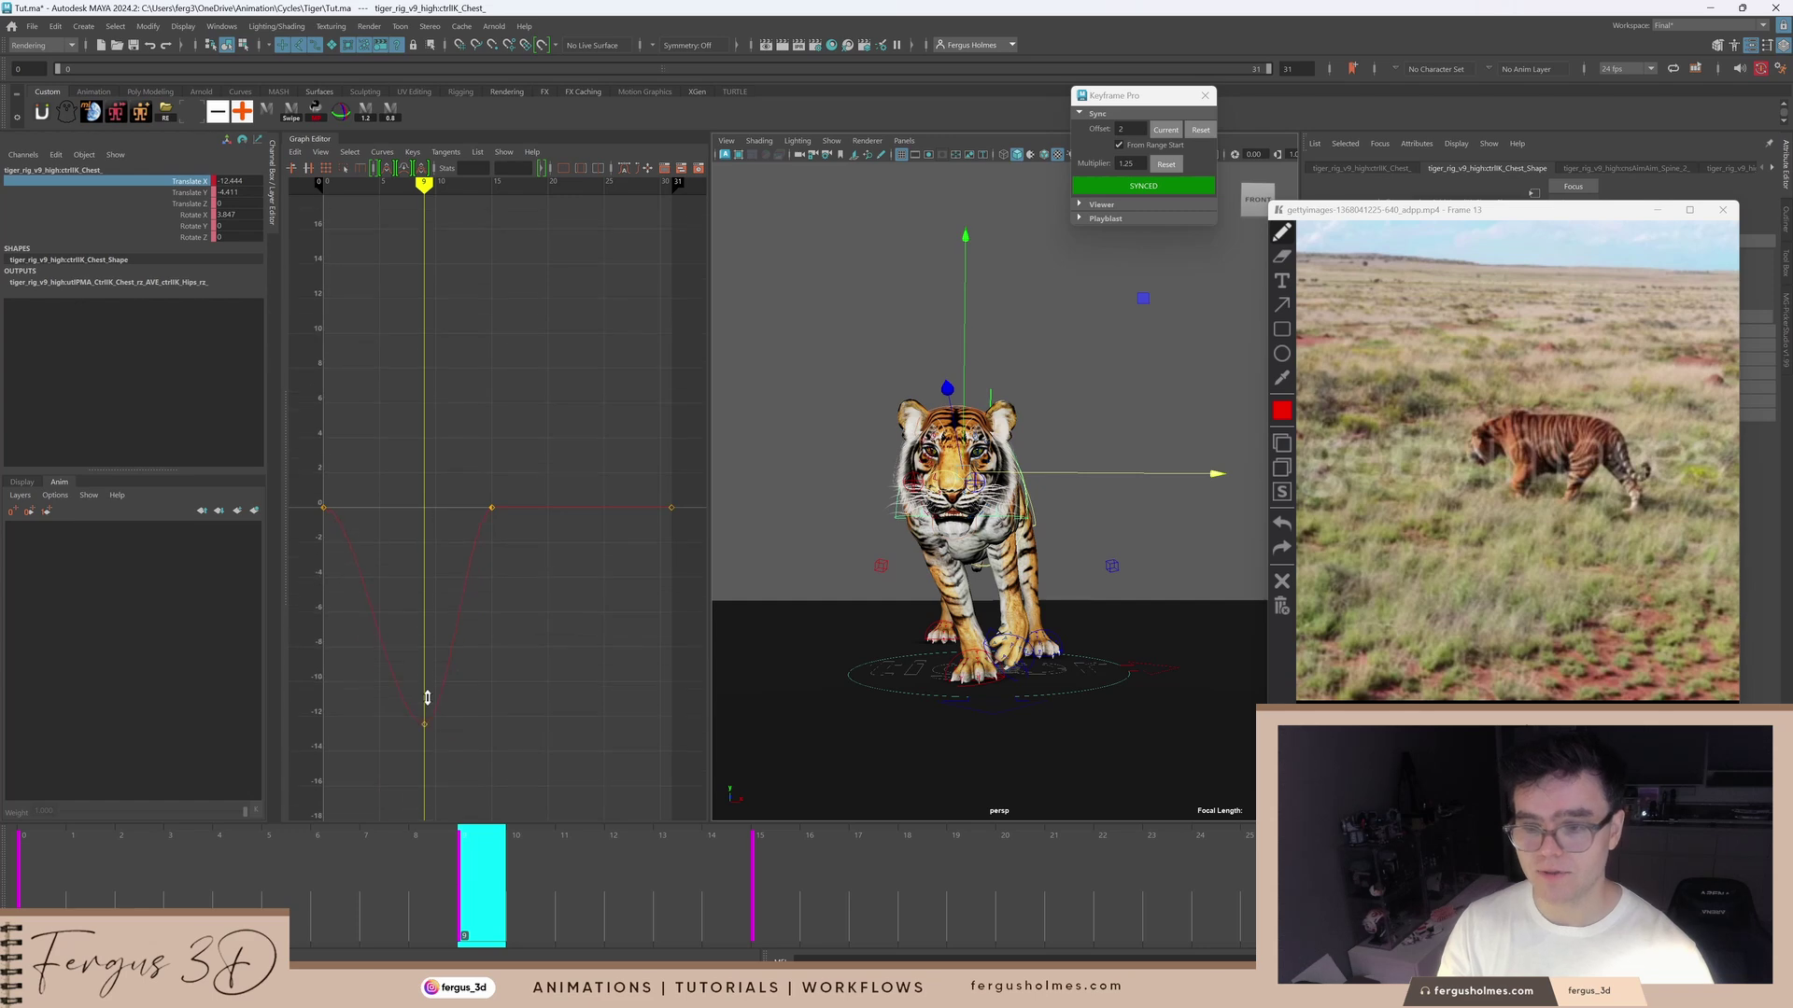
Step: Add a Translate X key at frame 23 and raise it to 12.272, opposite the frame 9 key
right_click_drag(455, 600, 452, 630, "alt+shift")
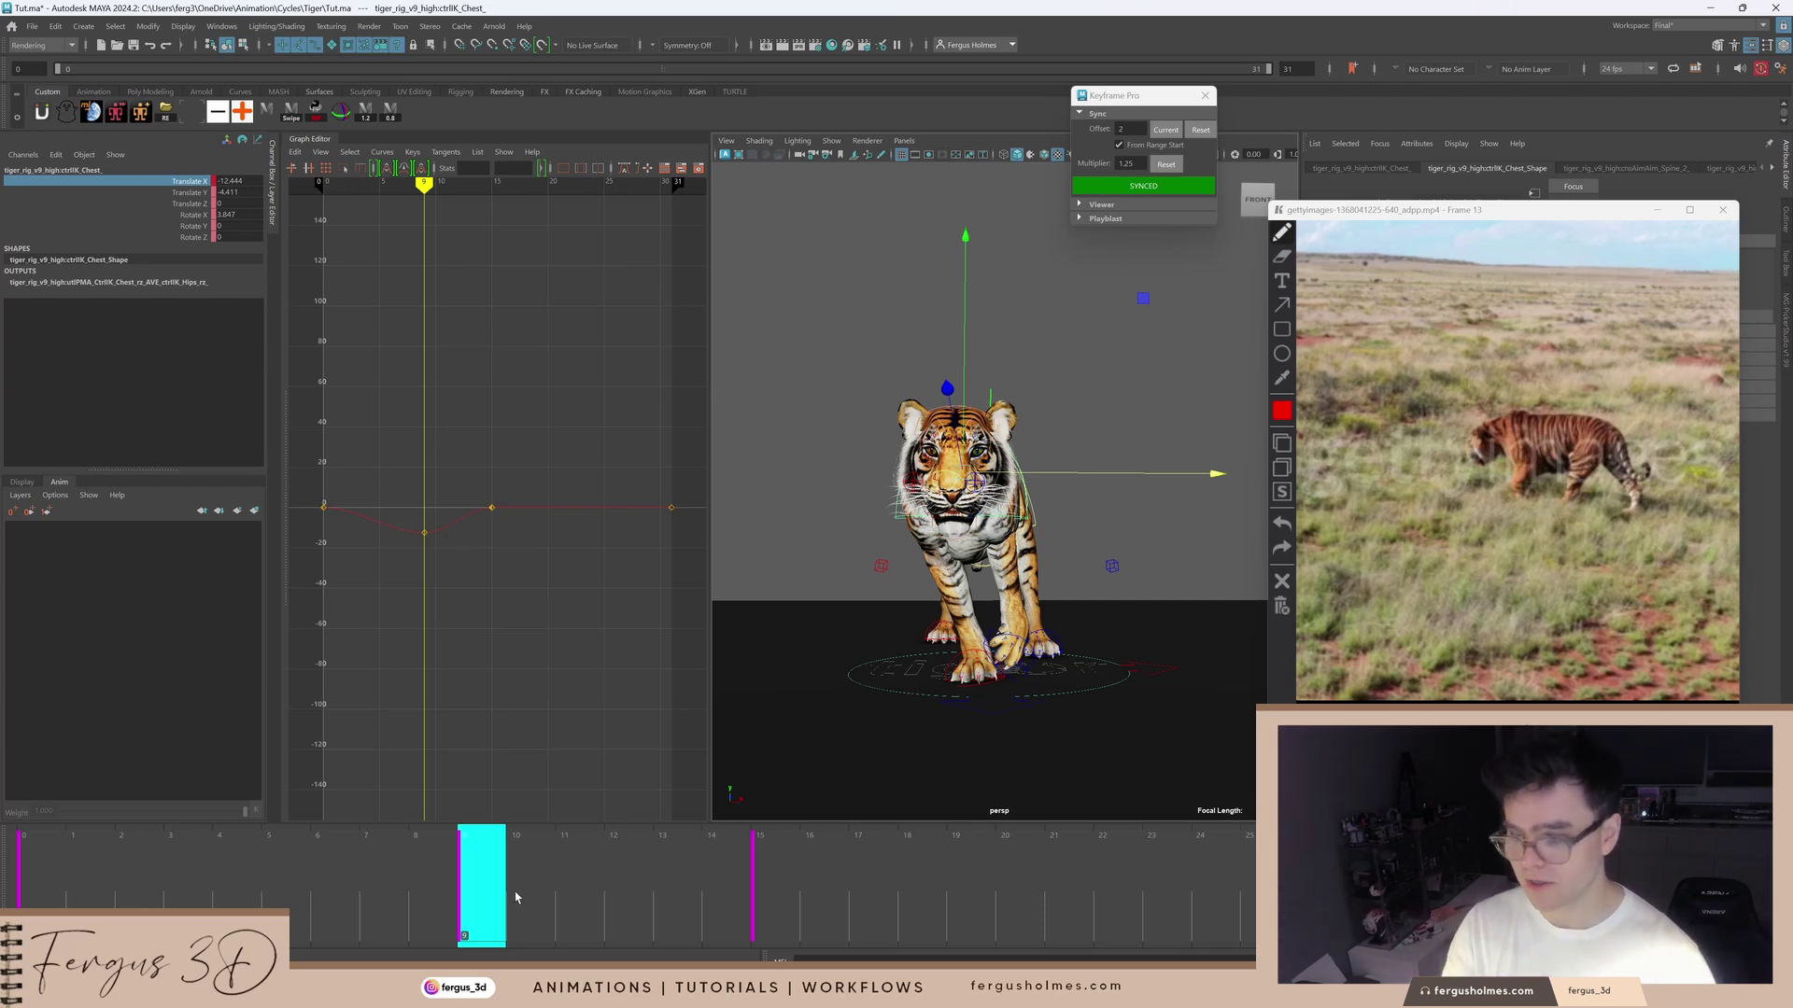
key("alt+v")
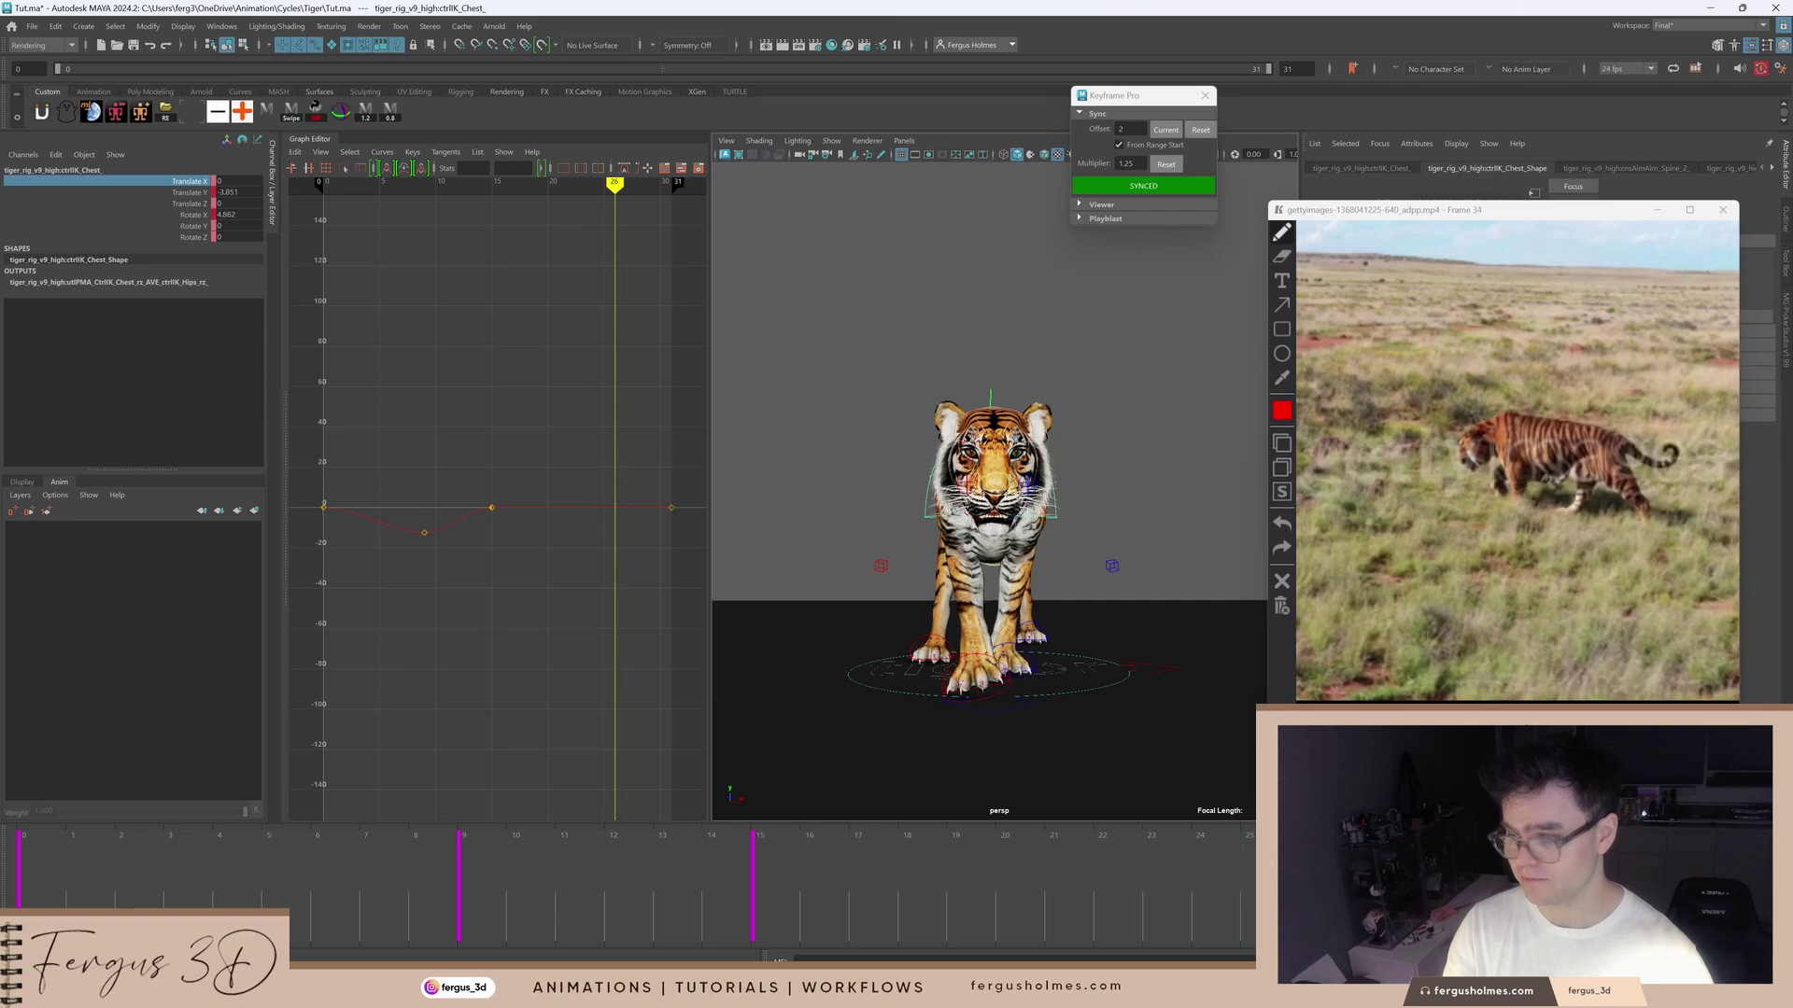
left_click_drag(1288, 910, 1173, 913)
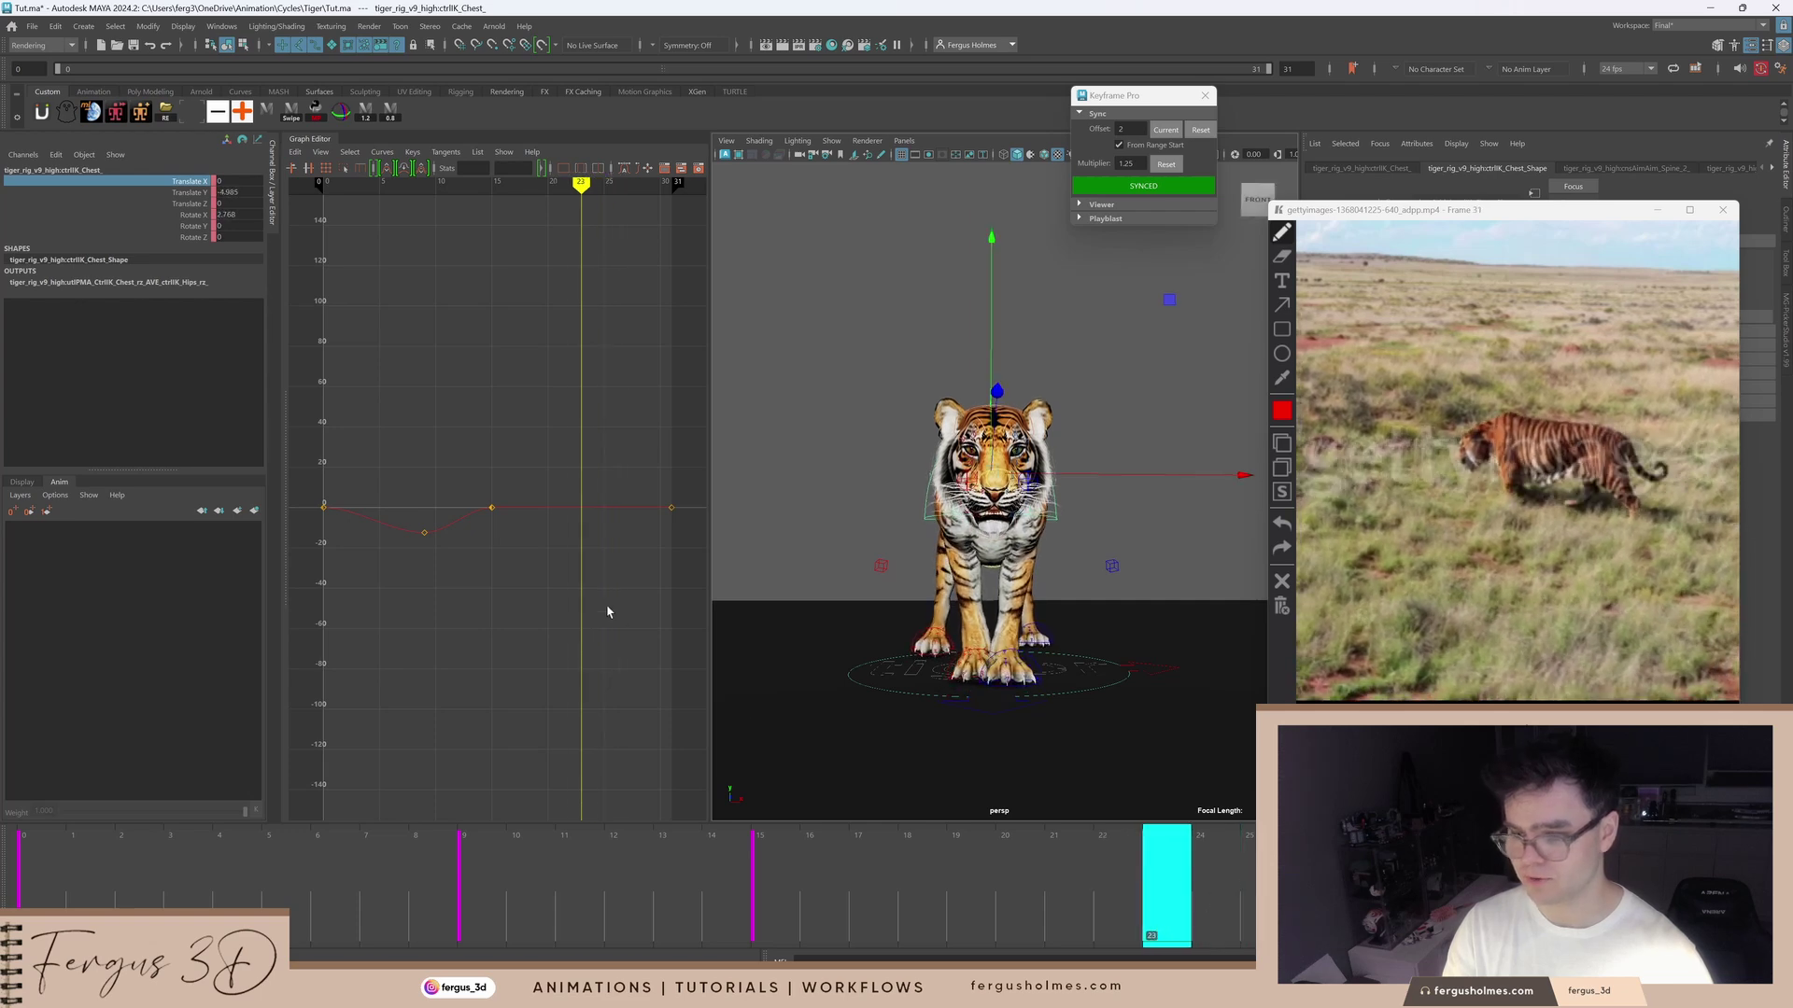
left_click_drag(535, 486, 608, 557)
right_click(588, 534)
left_click(606, 542)
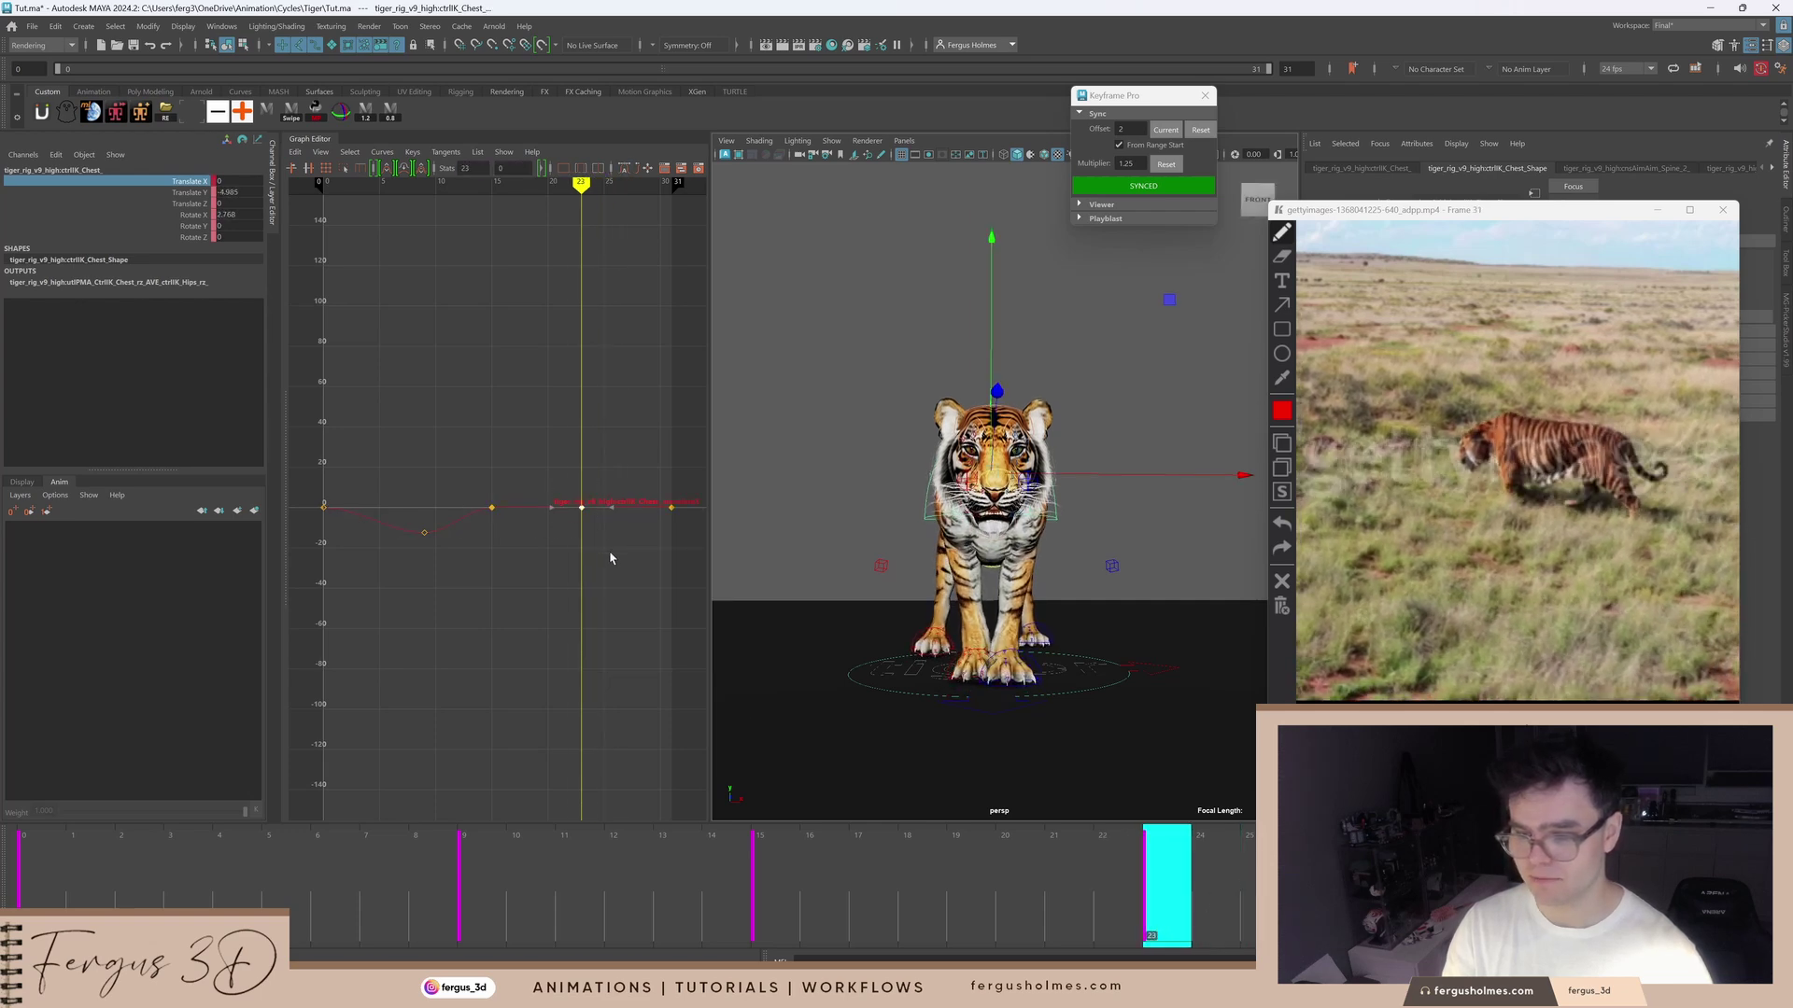
middle_click_drag(610, 559, 608, 523, "shift")
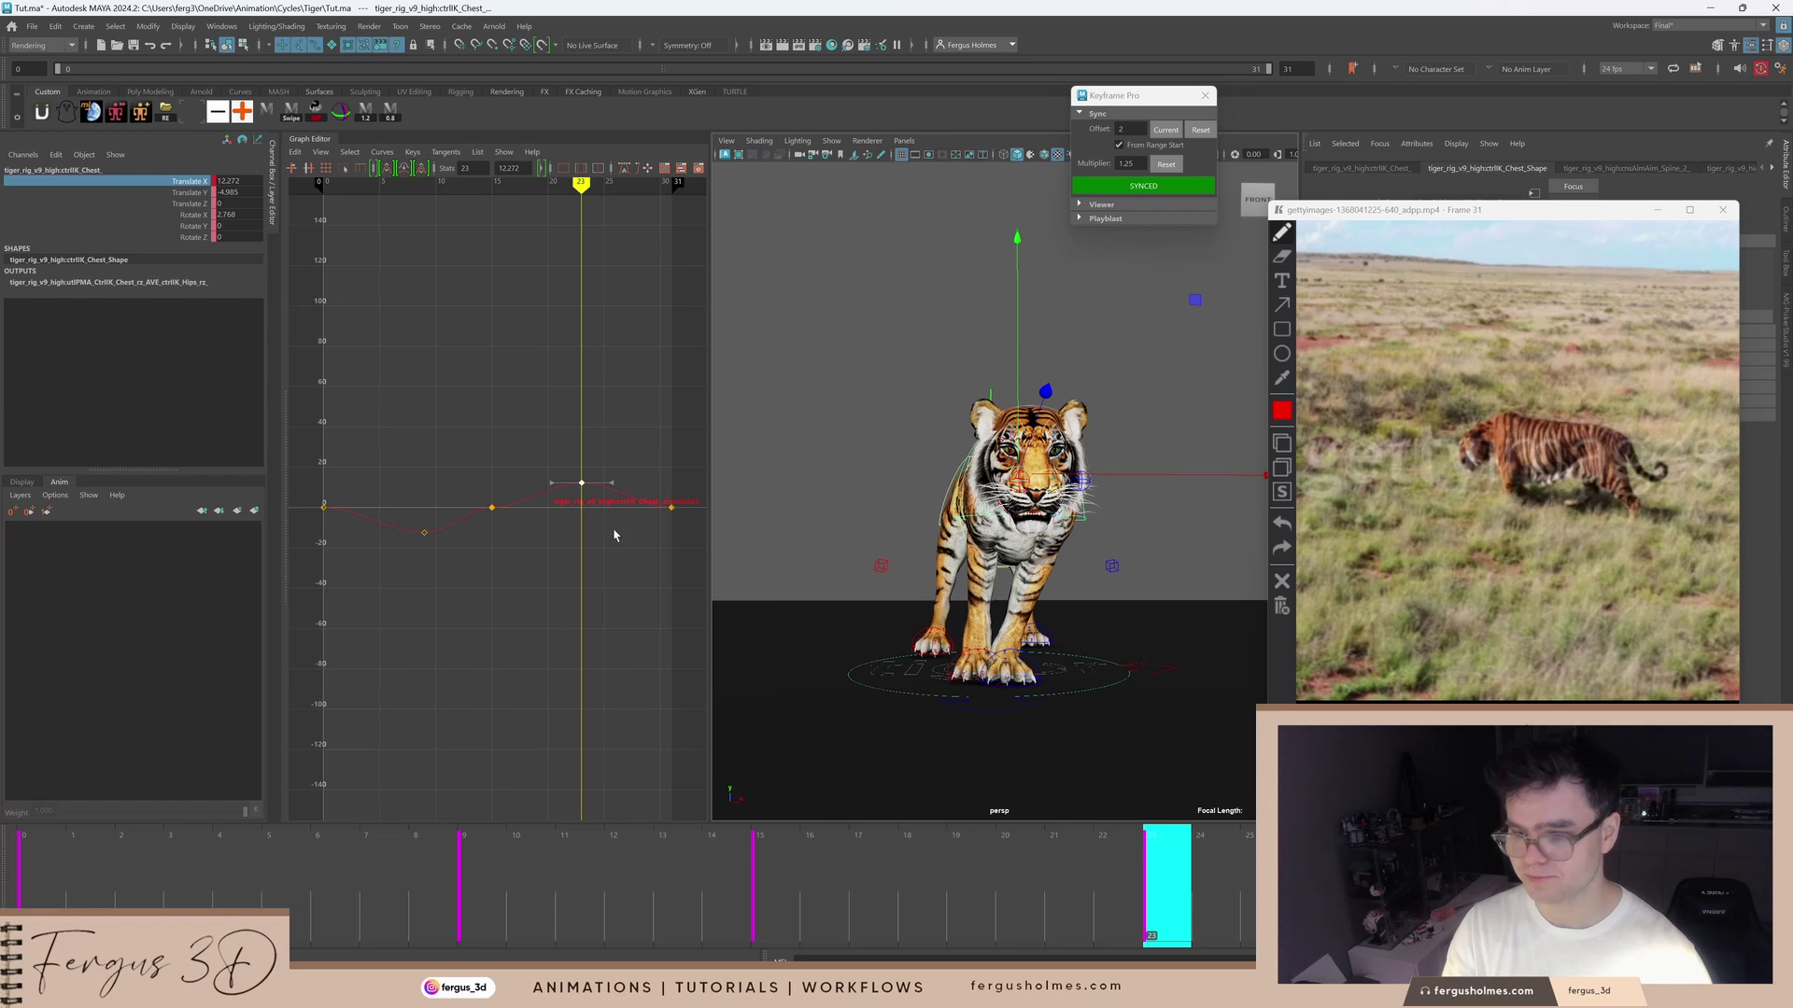
Step: Smooth the Translate X curve through frame 15, match the slopes of its start and end keys for looping, and play back the cycle
left_click(492, 507)
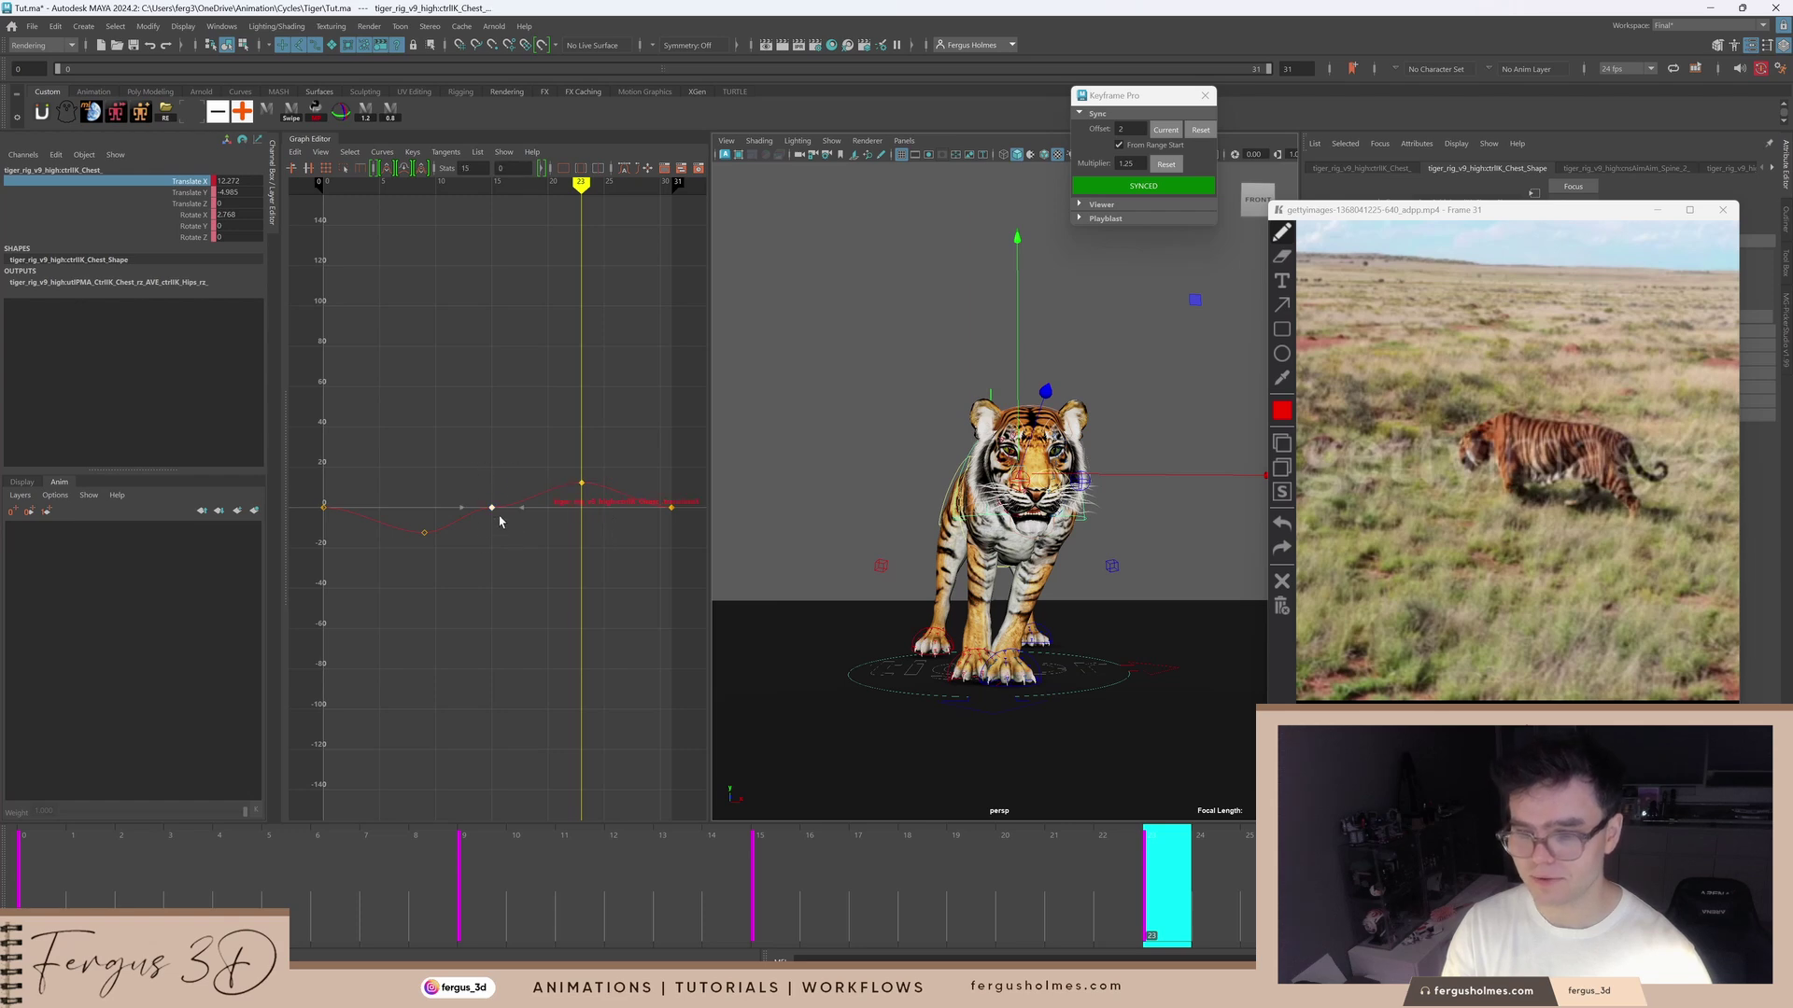
left_click(622, 168)
right_click_drag(529, 418, 395, 494, "alt+shift")
key("a")
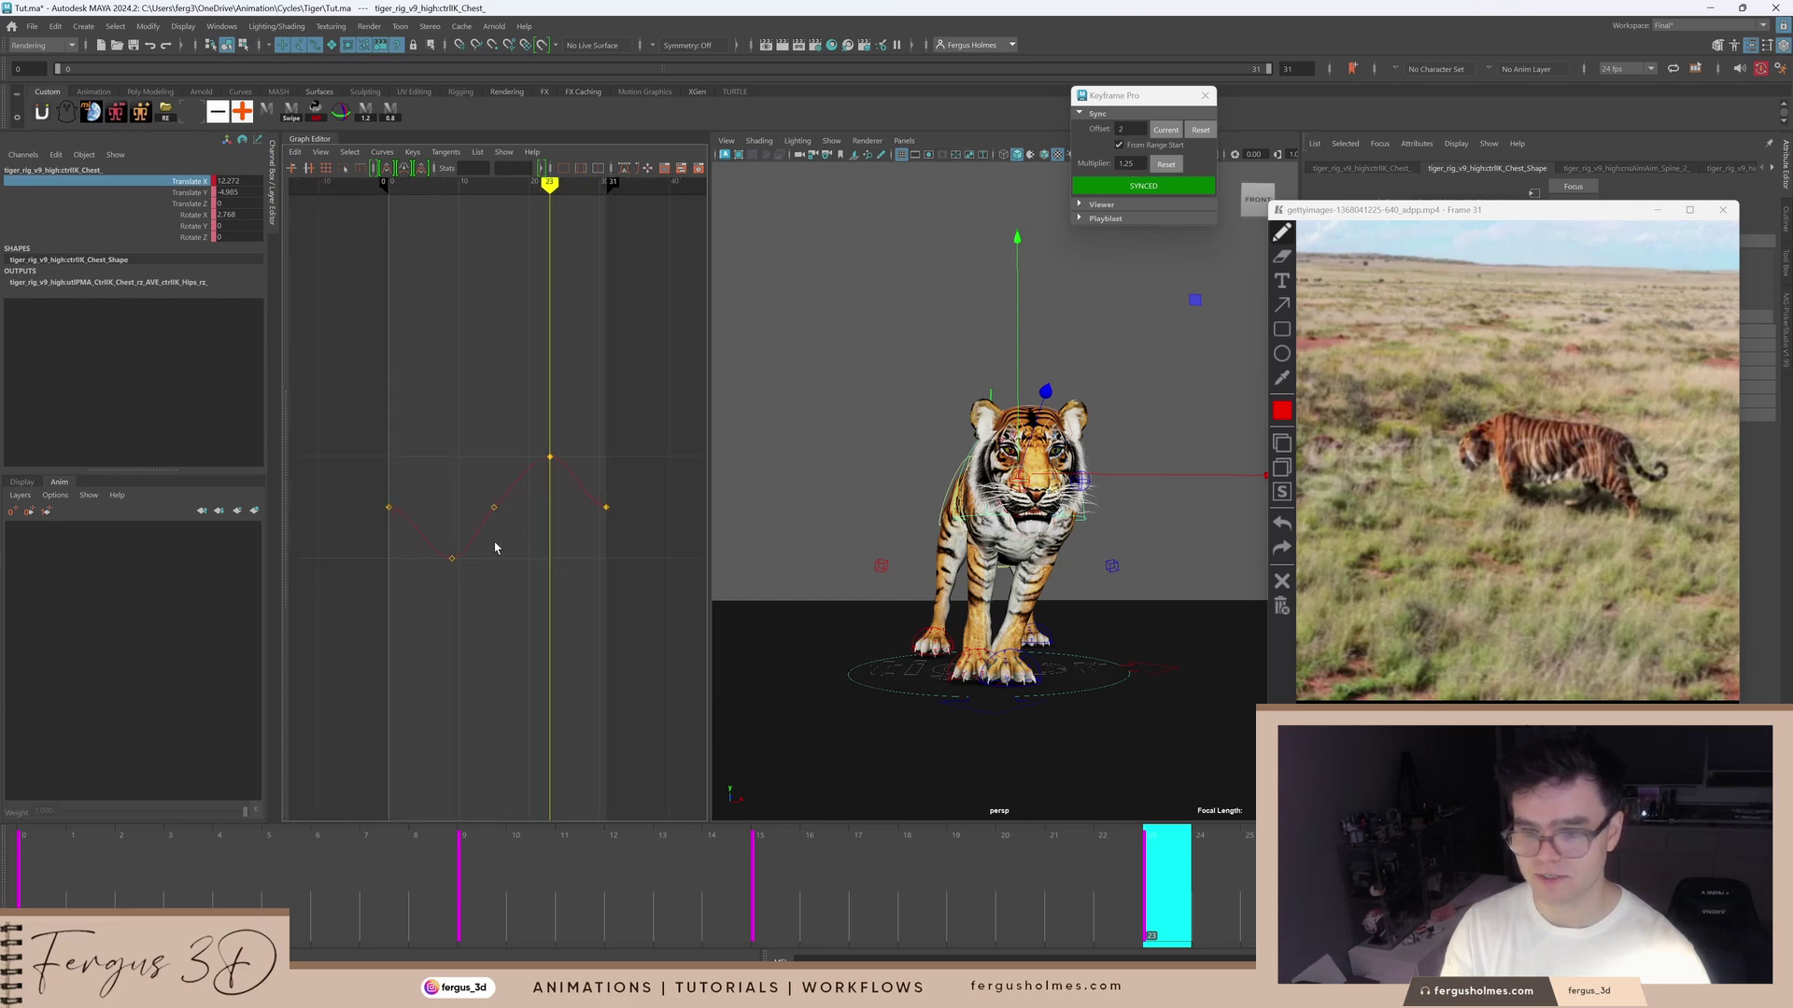
left_click_drag(371, 482, 421, 539)
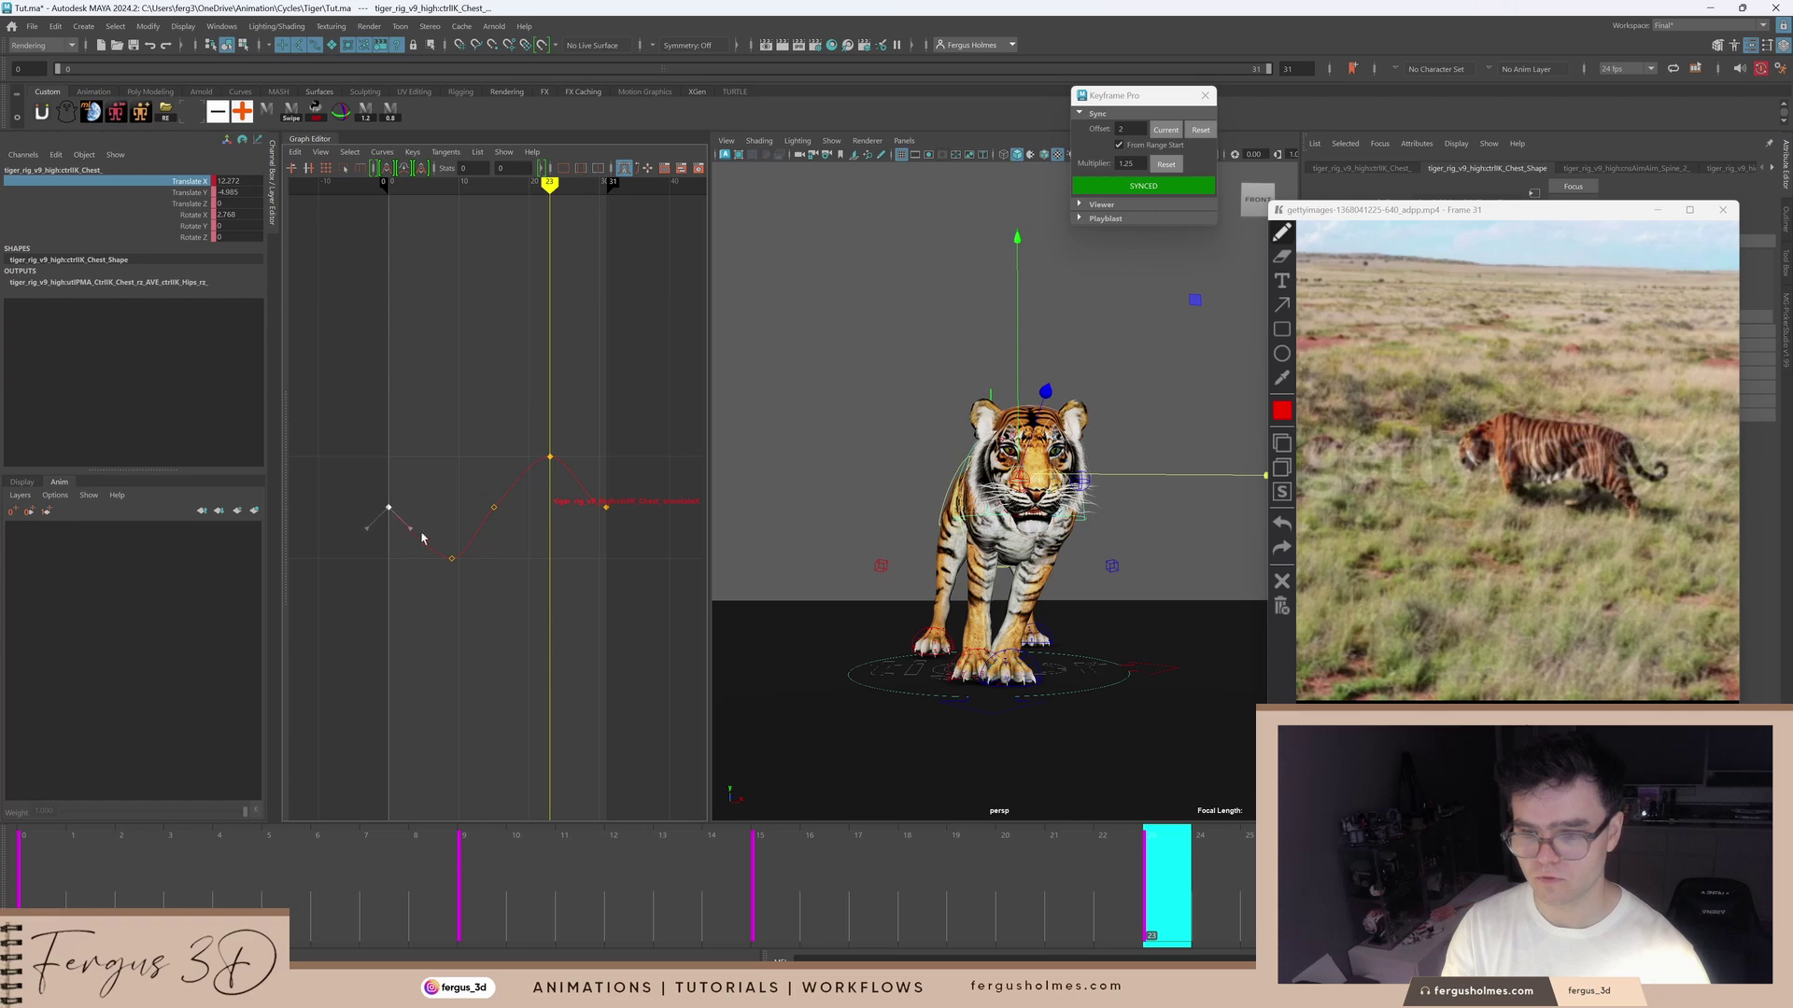
left_click_drag(586, 499, 632, 534)
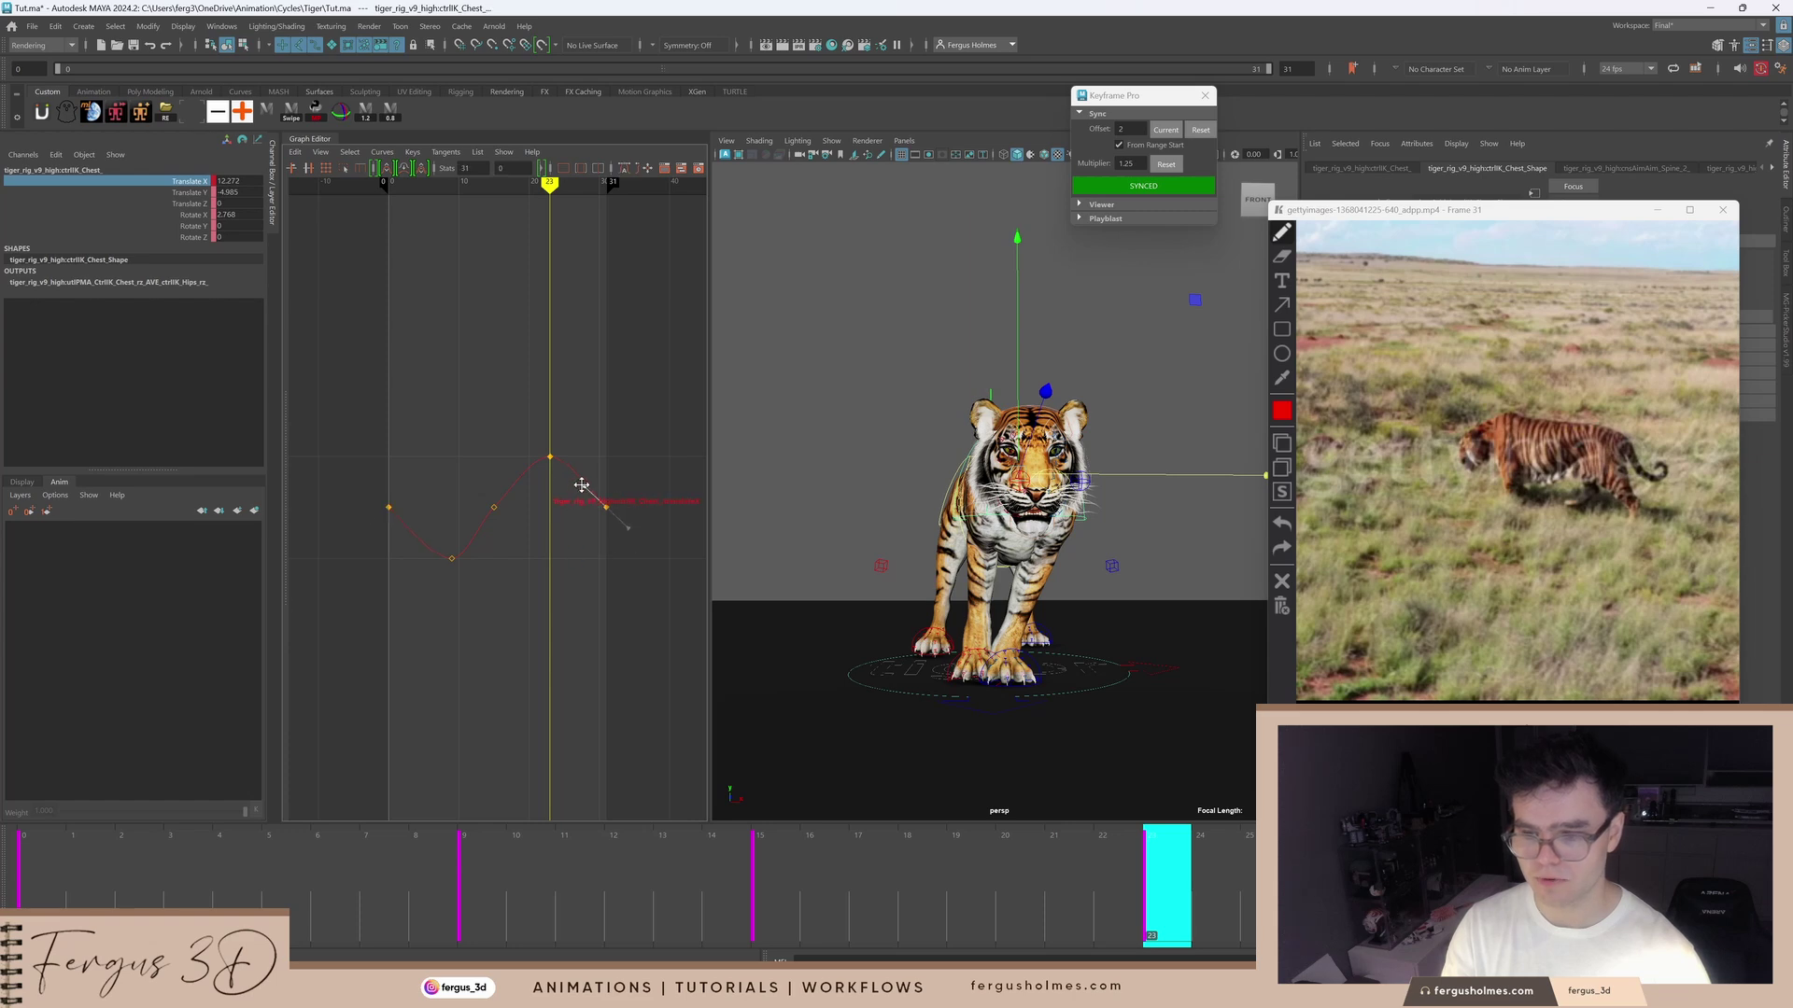
key("alt+v")
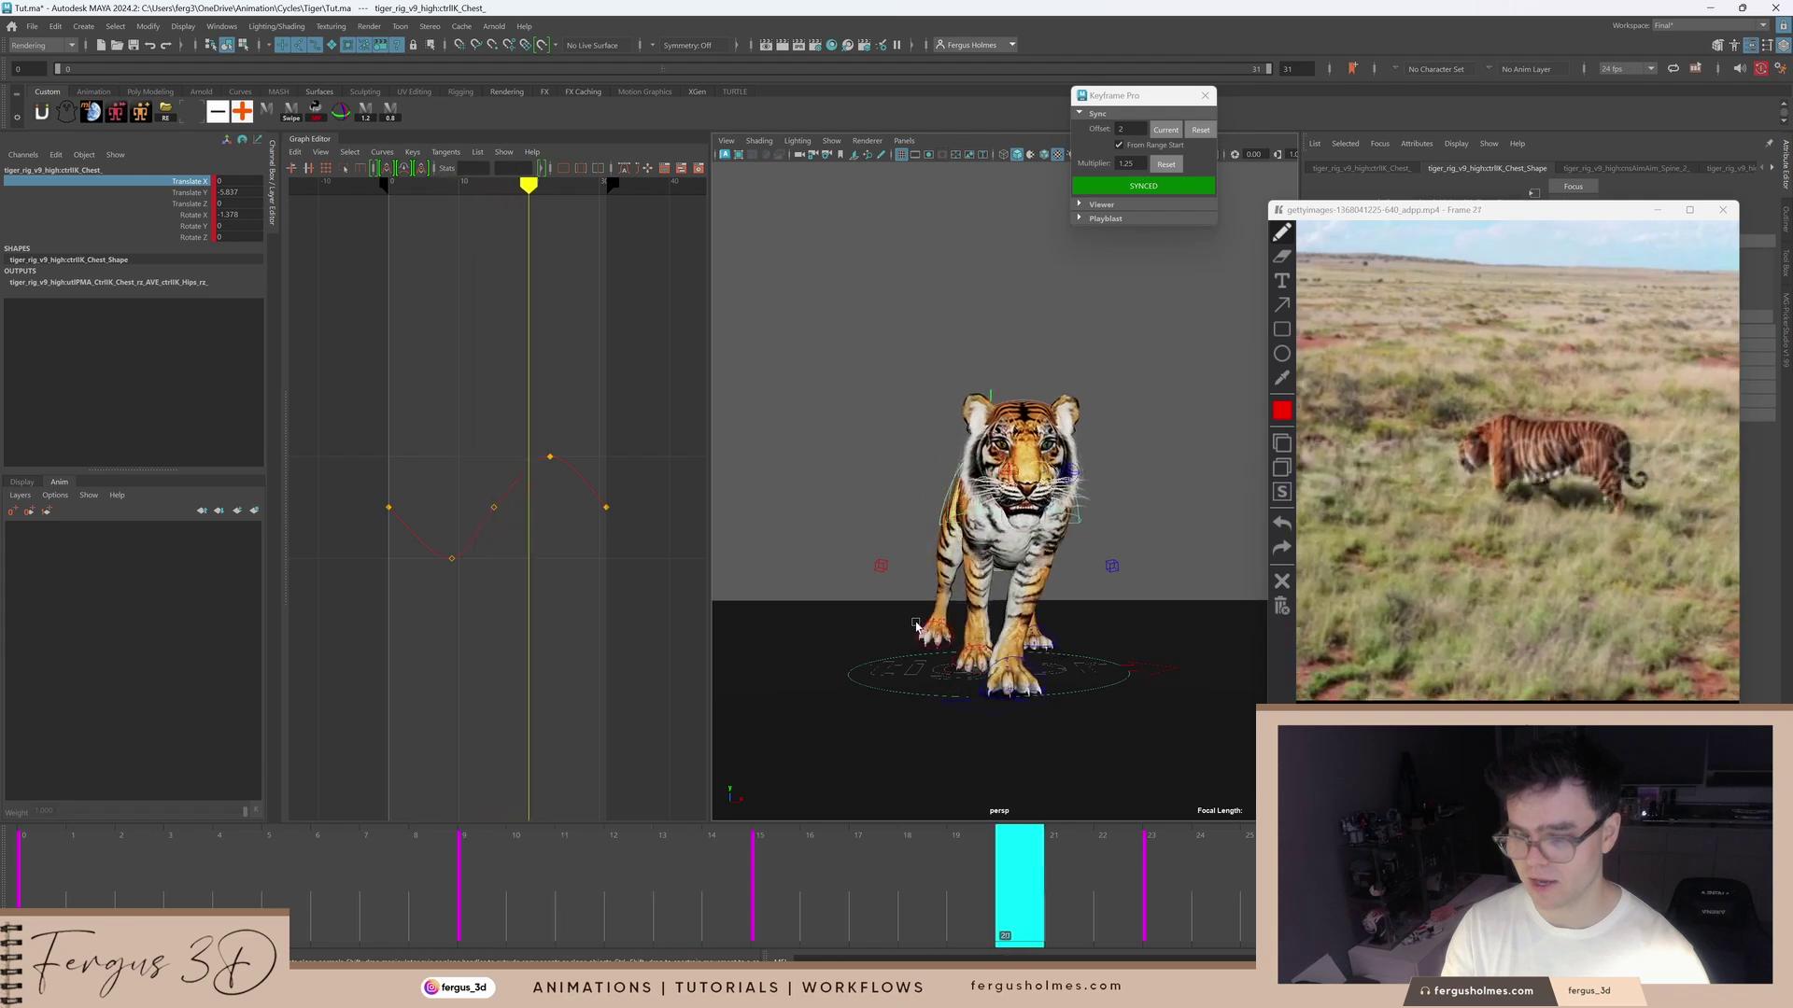
key("alt+v")
Step: Scale the values of the whole Translate X curve by 0.8 three times with Scale Keys and play back the cycle
key("a")
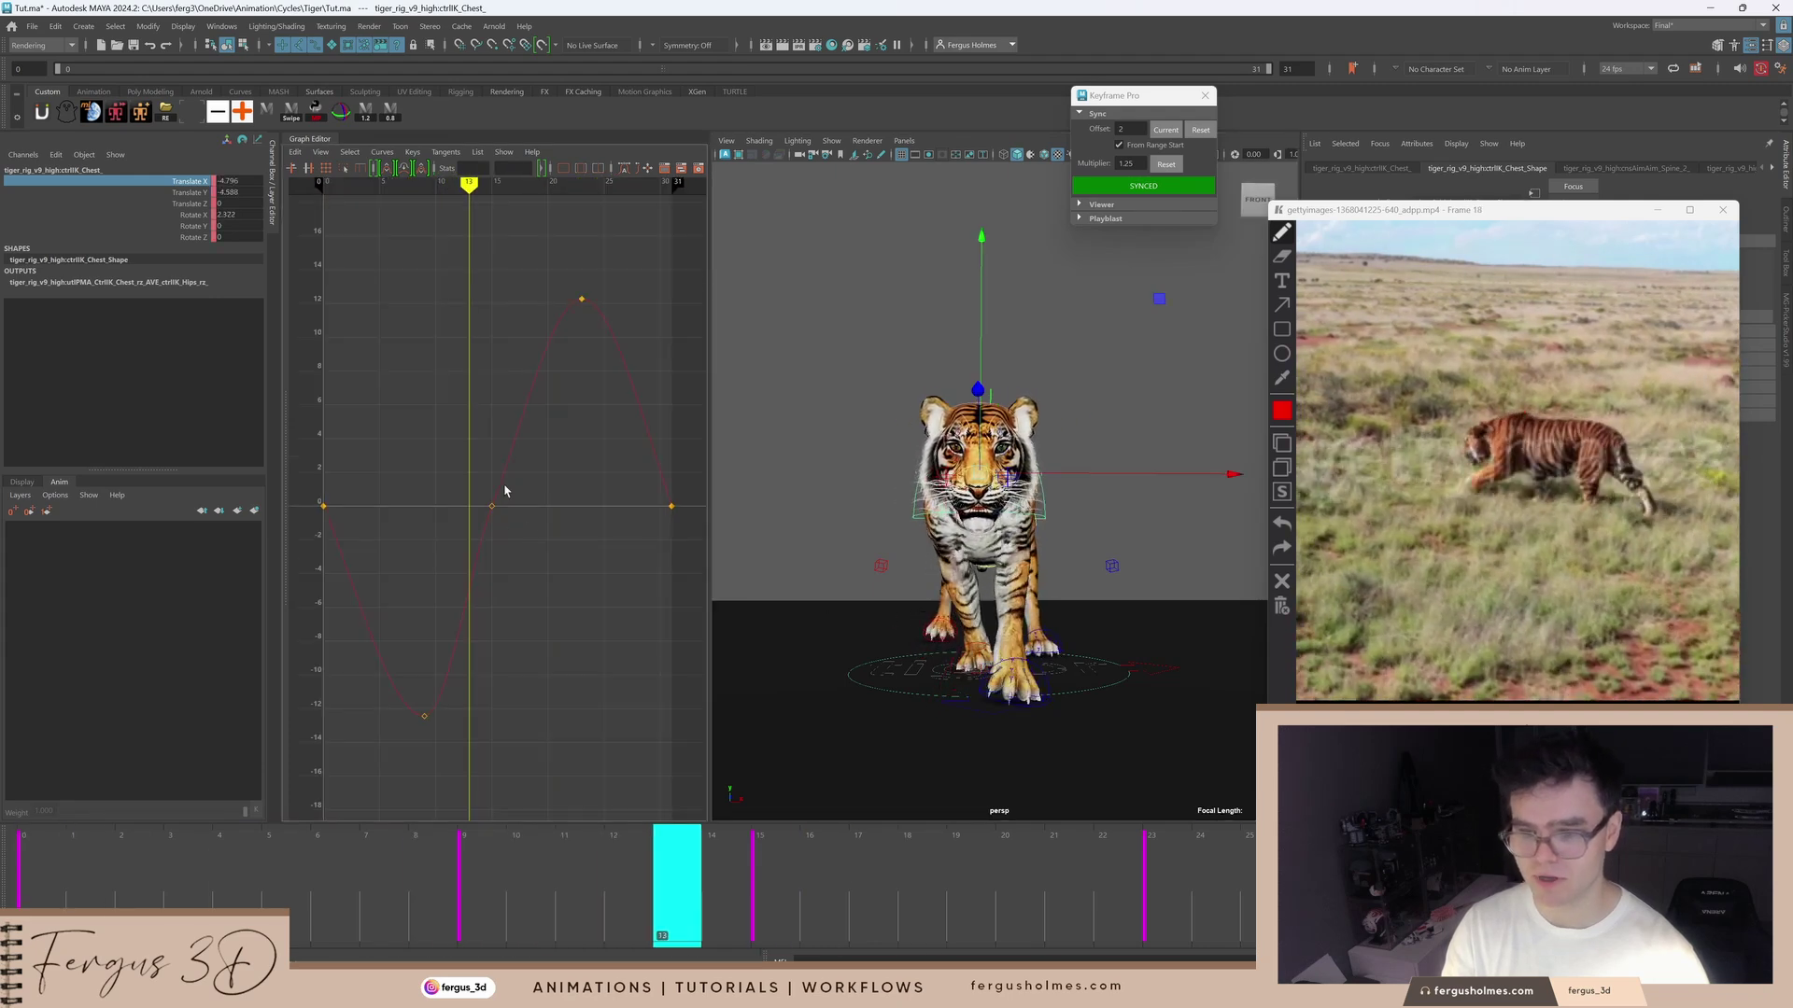
left_click(500, 488)
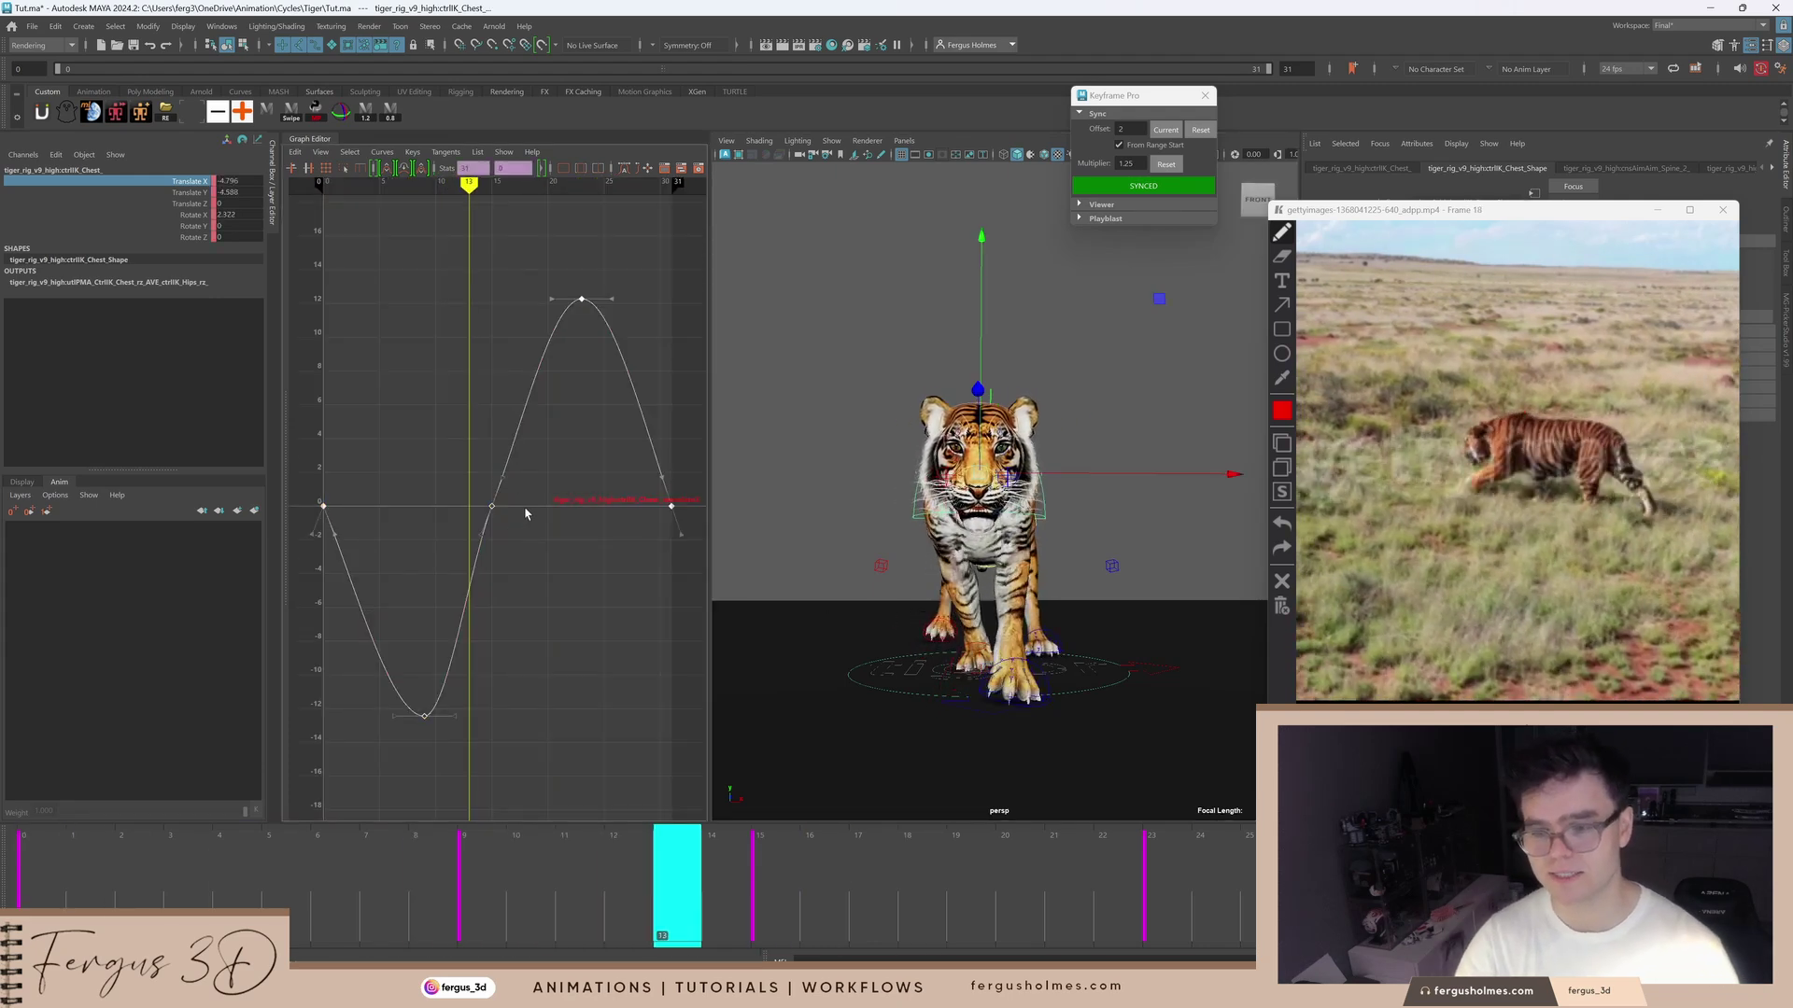
left_click(294, 151)
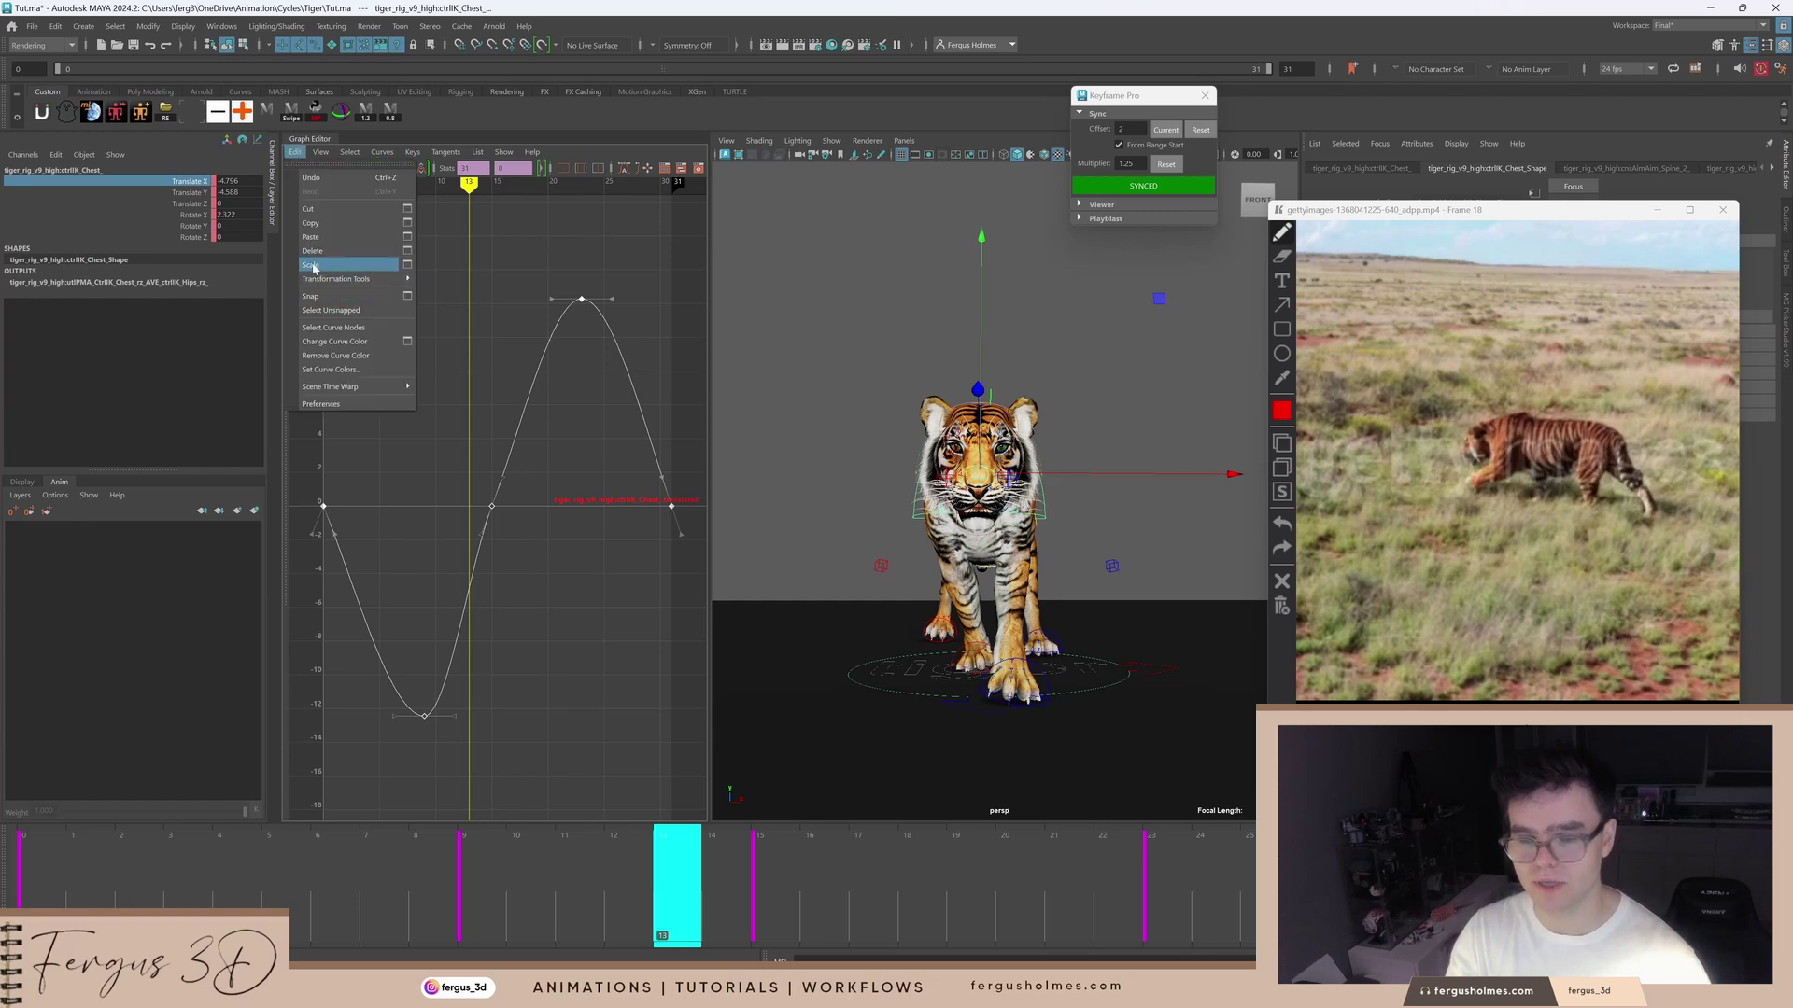
left_click(407, 264)
left_click_drag(385, 341, 293, 260)
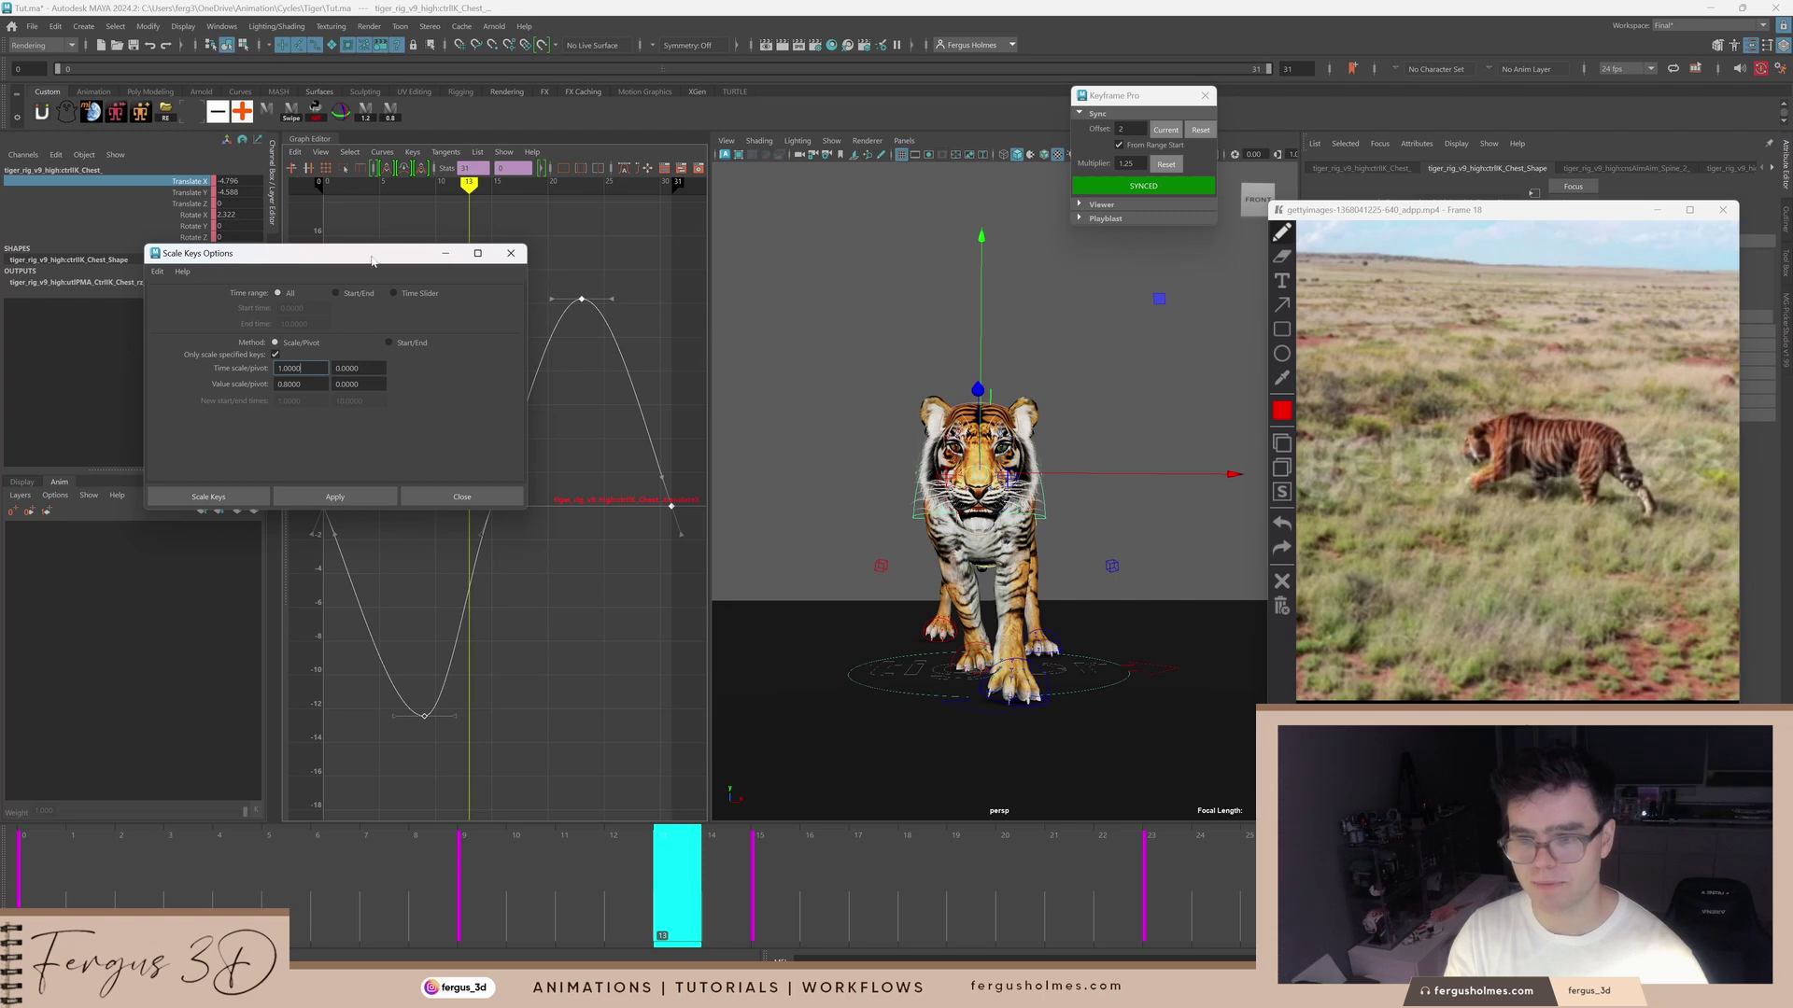
left_click_drag(374, 253, 257, 159)
left_click(238, 408)
left_click(237, 408)
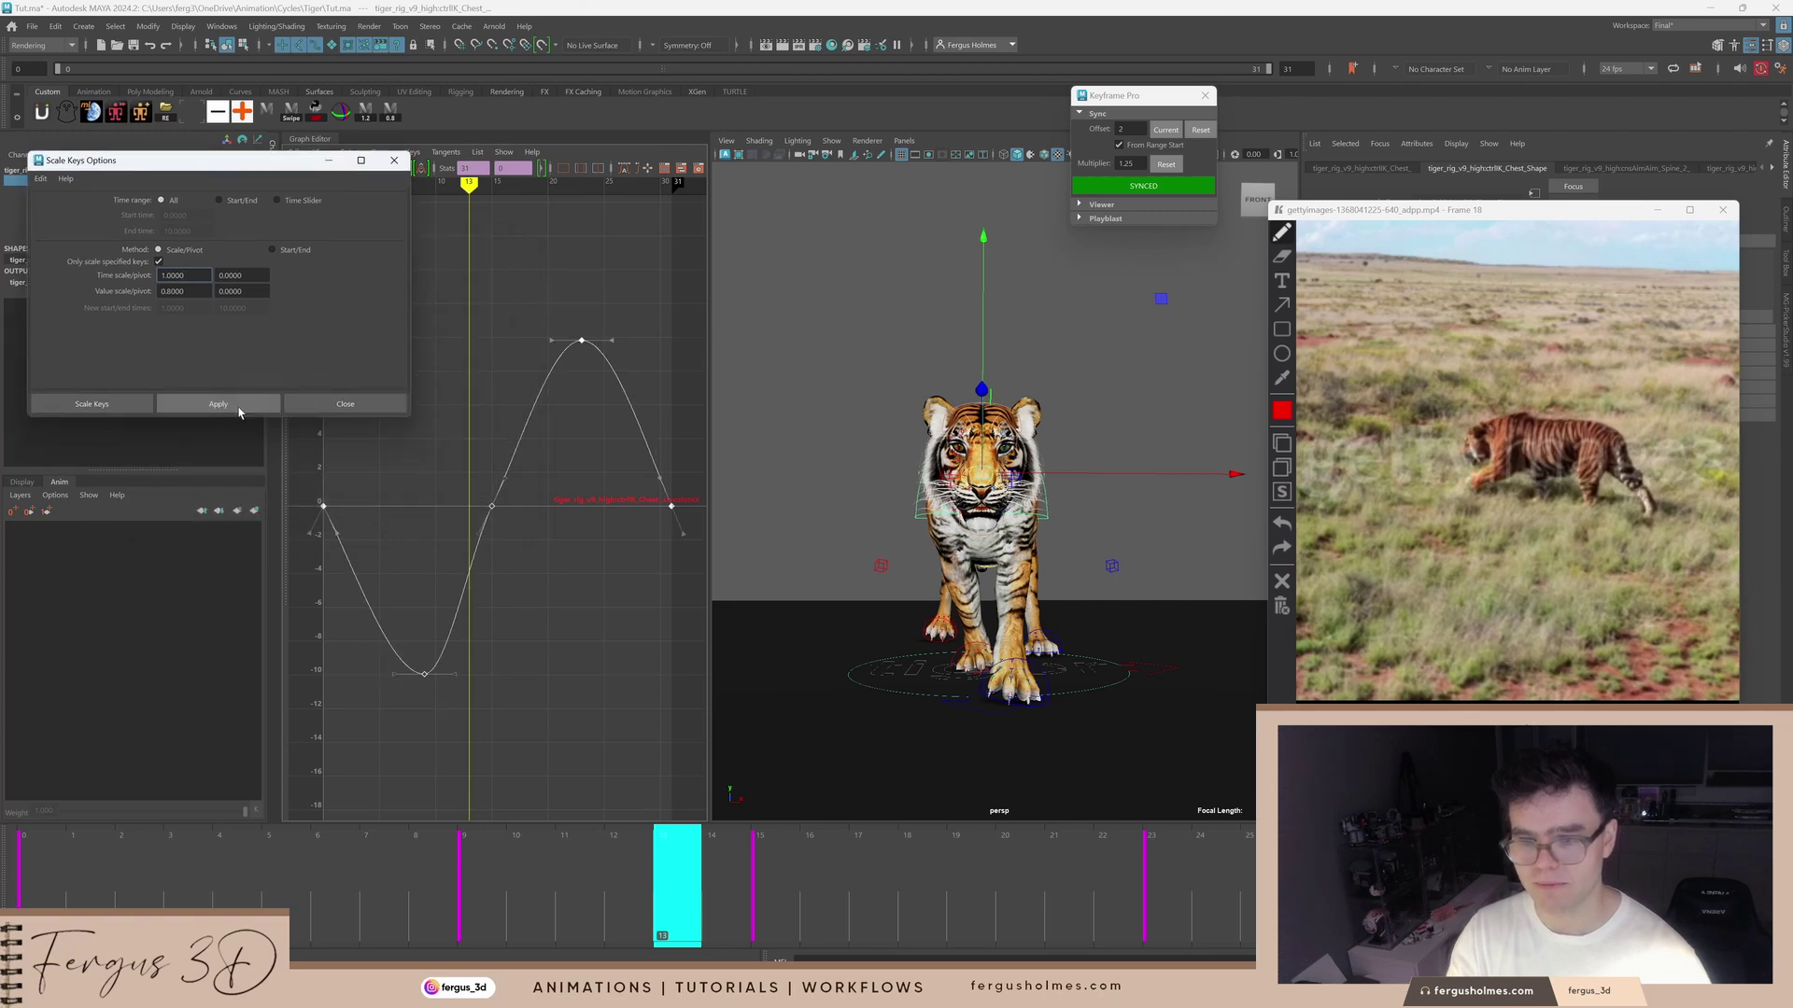
left_click(237, 408)
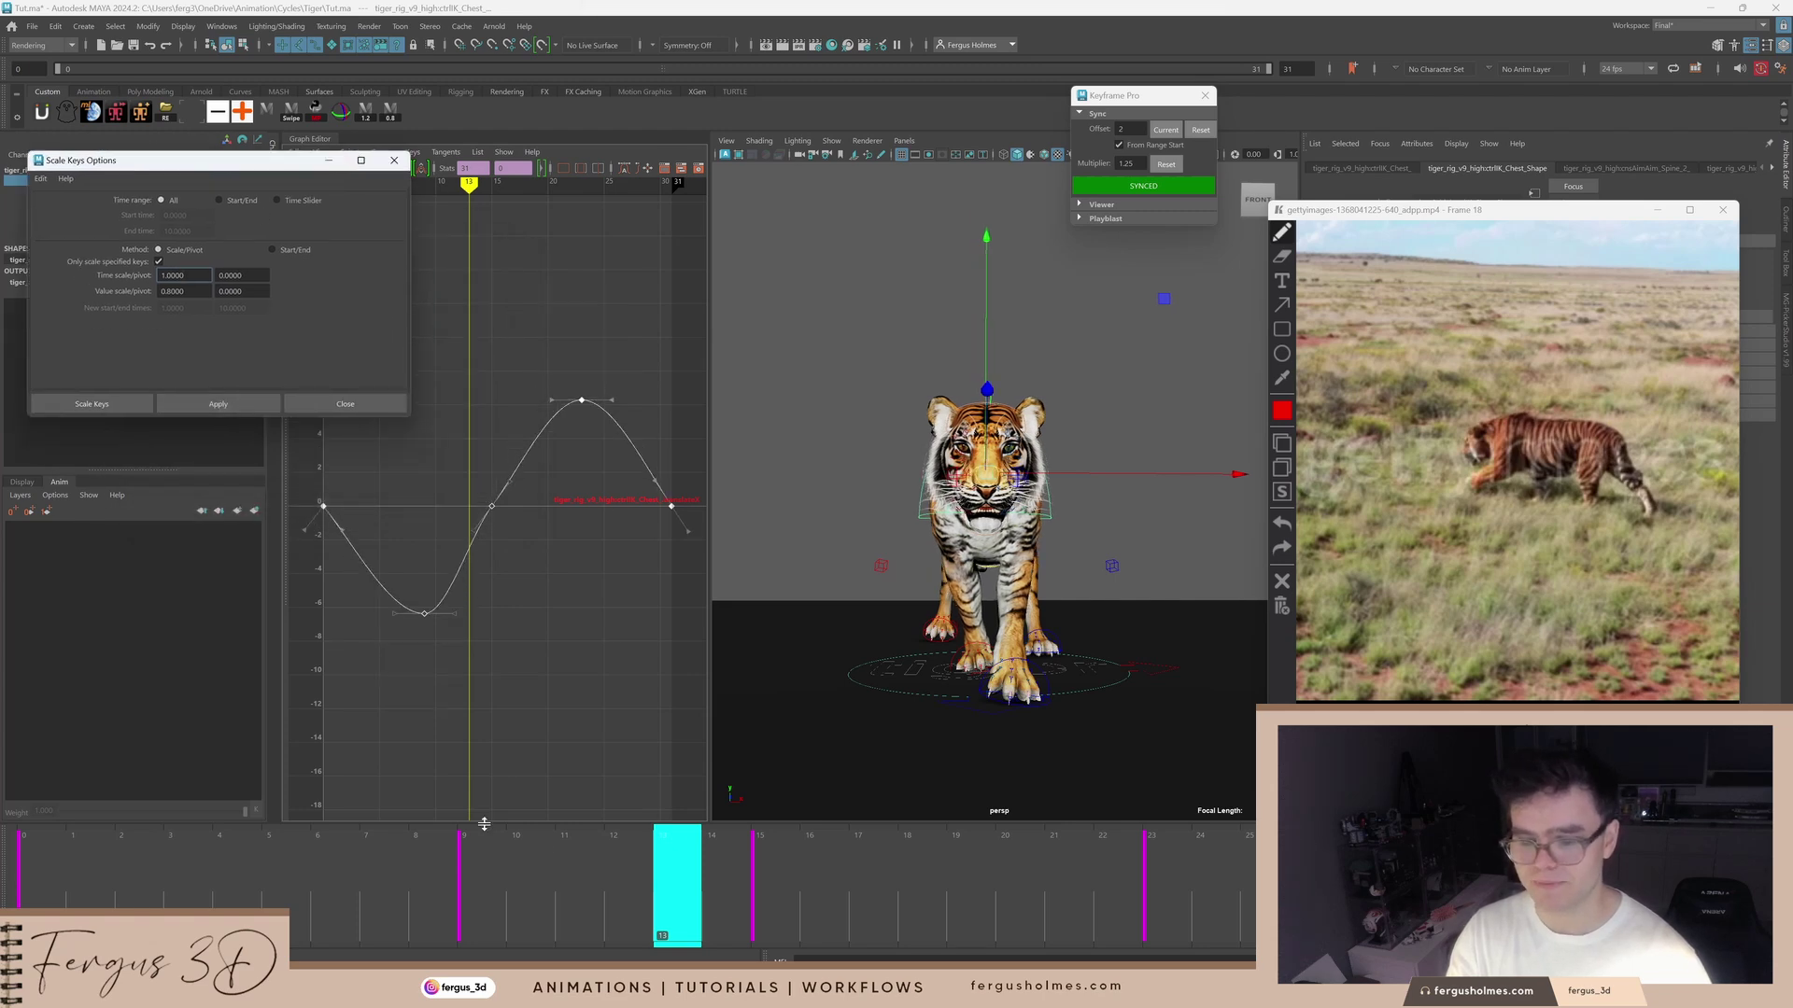
left_click_drag(482, 849, 40, 788)
key("alt+v")
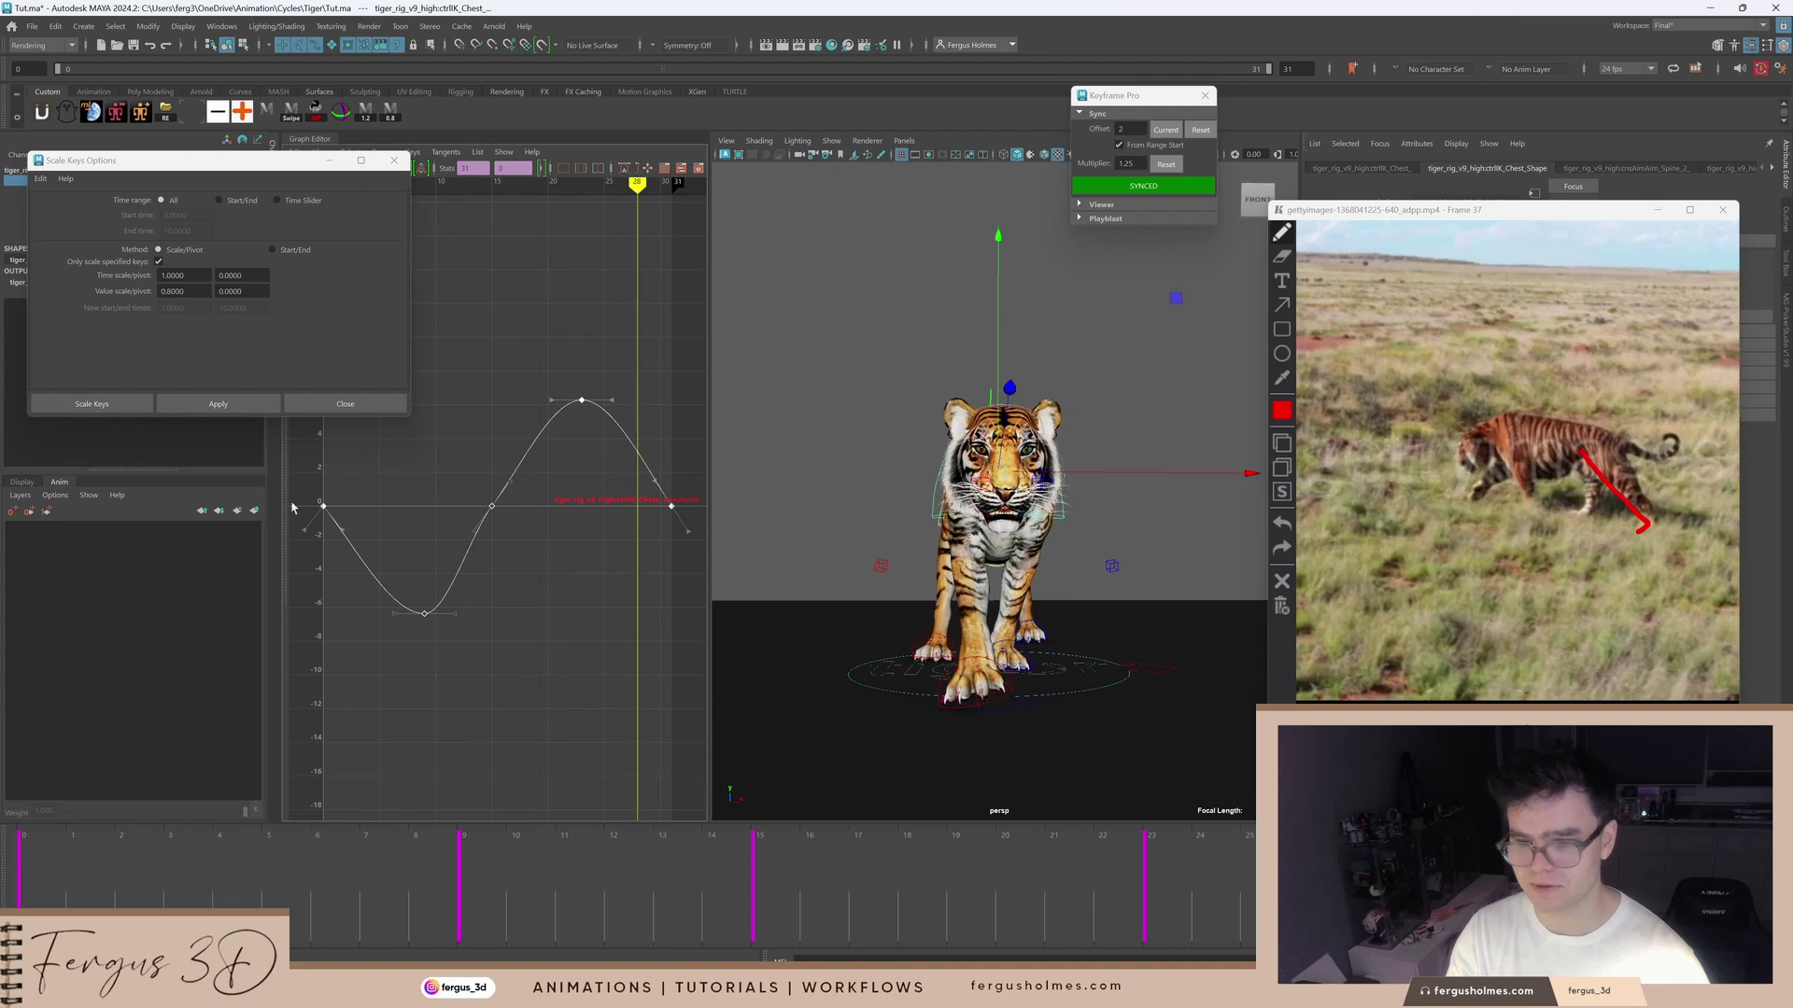
Step: Scale the Translate X values by 0.8 three more times, playing back the cycle between adjustments
left_click(218, 404)
left_click(217, 404)
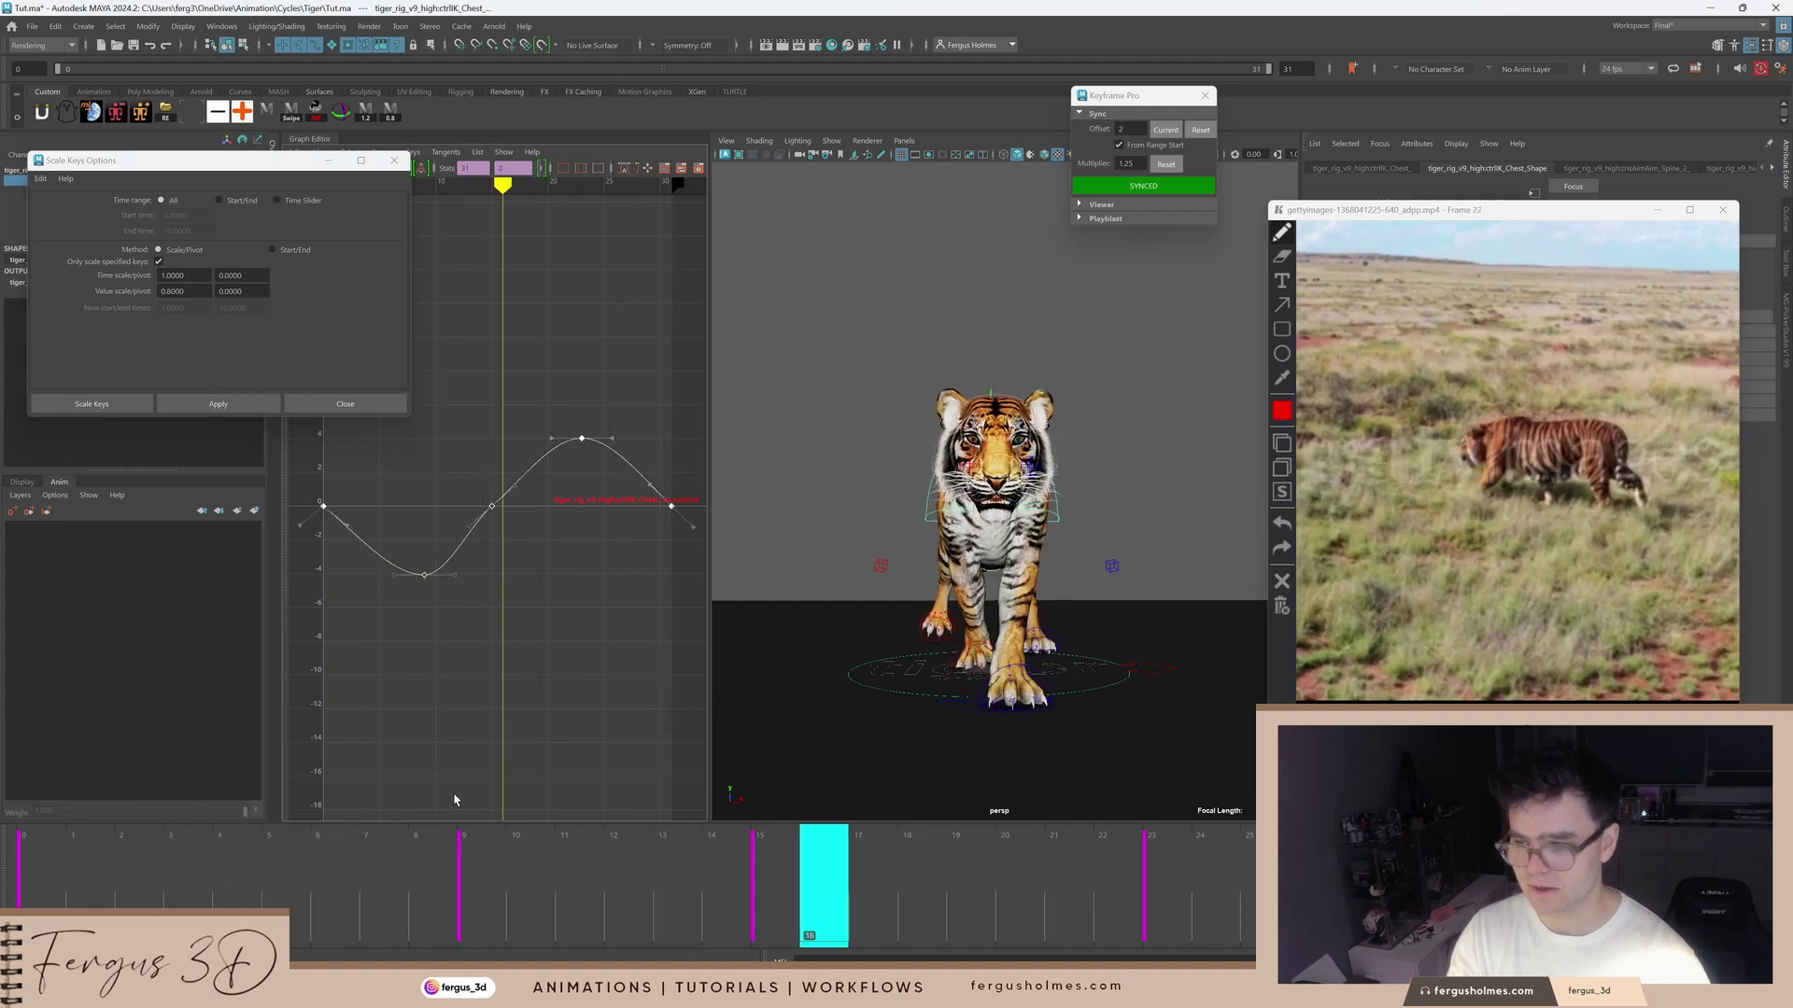
key("alt+v")
left_click(218, 403)
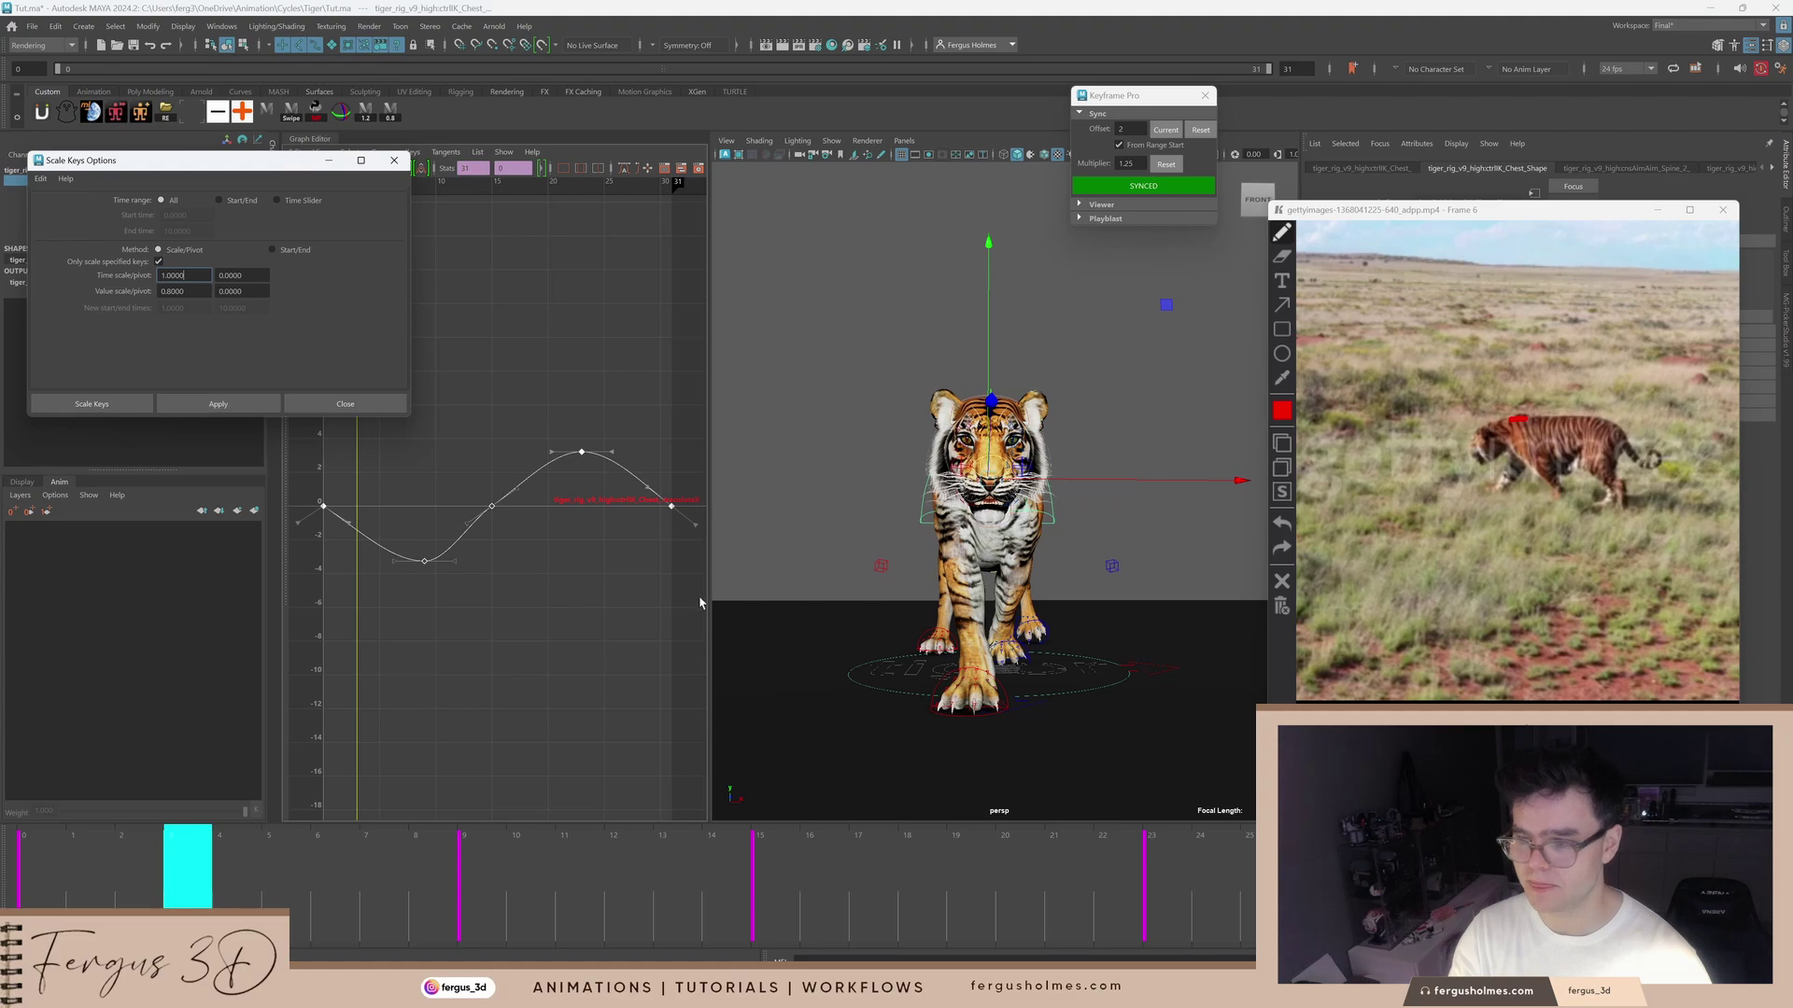
left_click(119, 860)
key("alt+v")
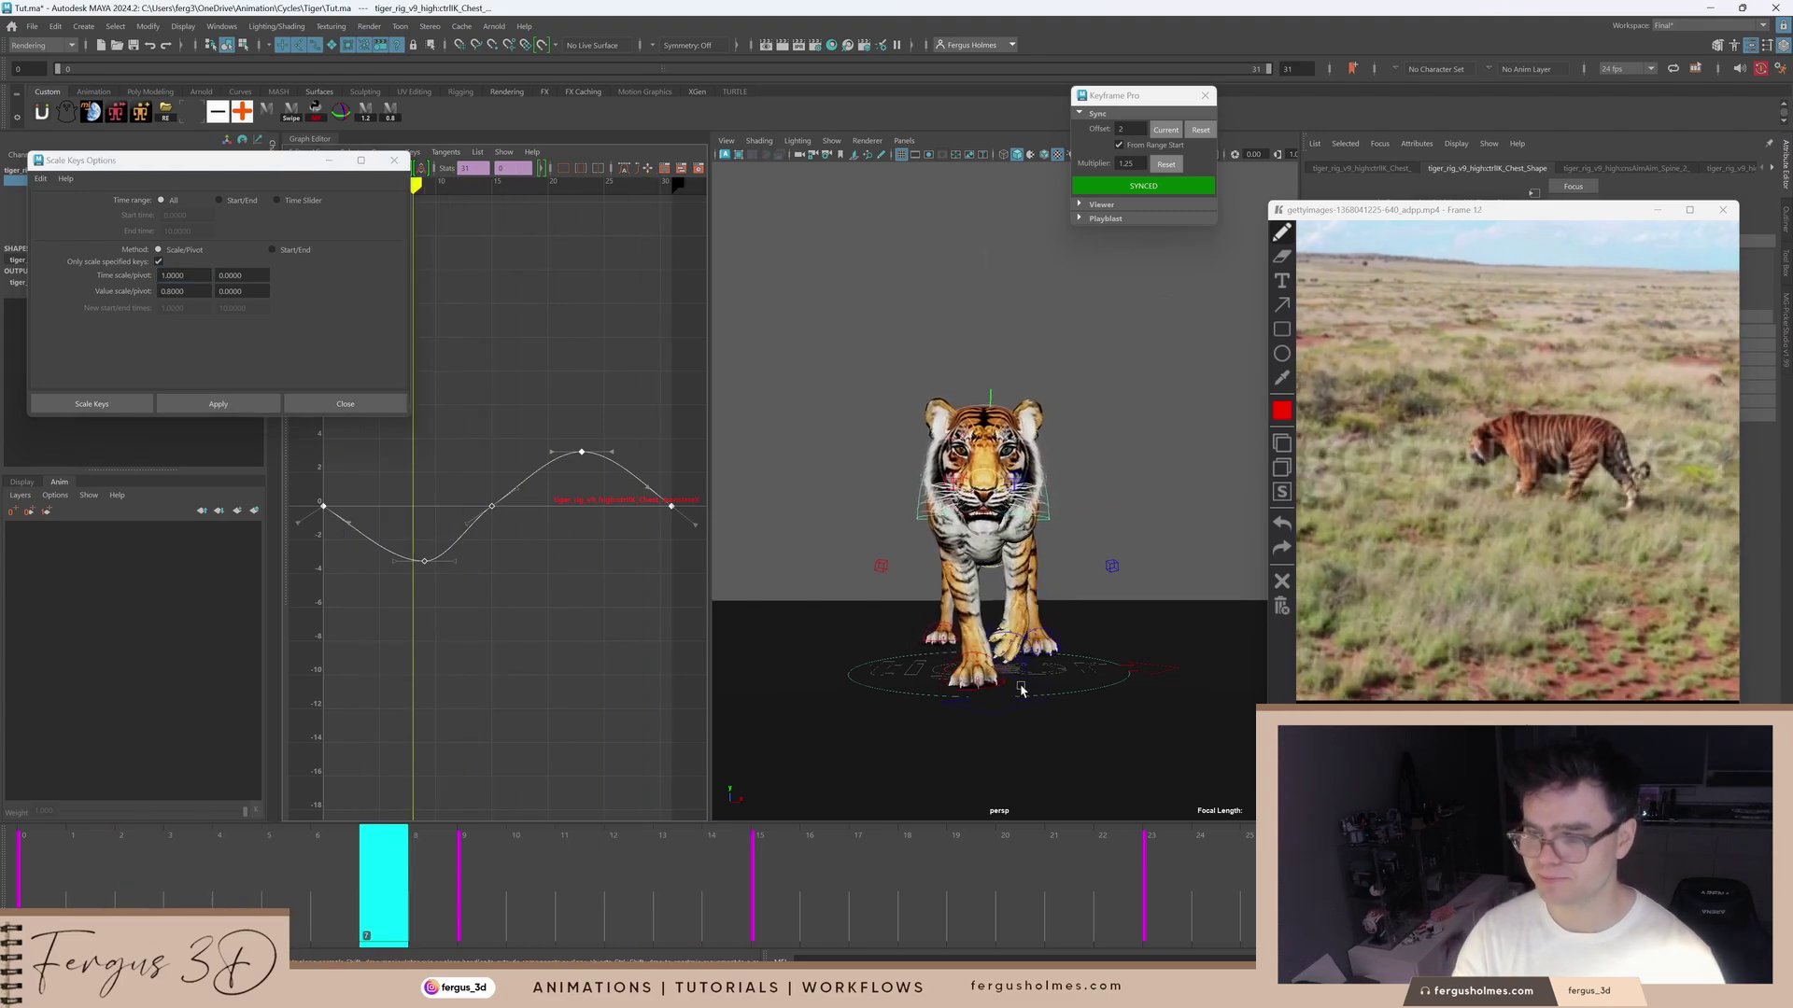
Step: Check the walk cycle playback from the tiger's side, both close up and from farther away, and close the Scale Keys options
key("alt+v")
key("bracketleft")
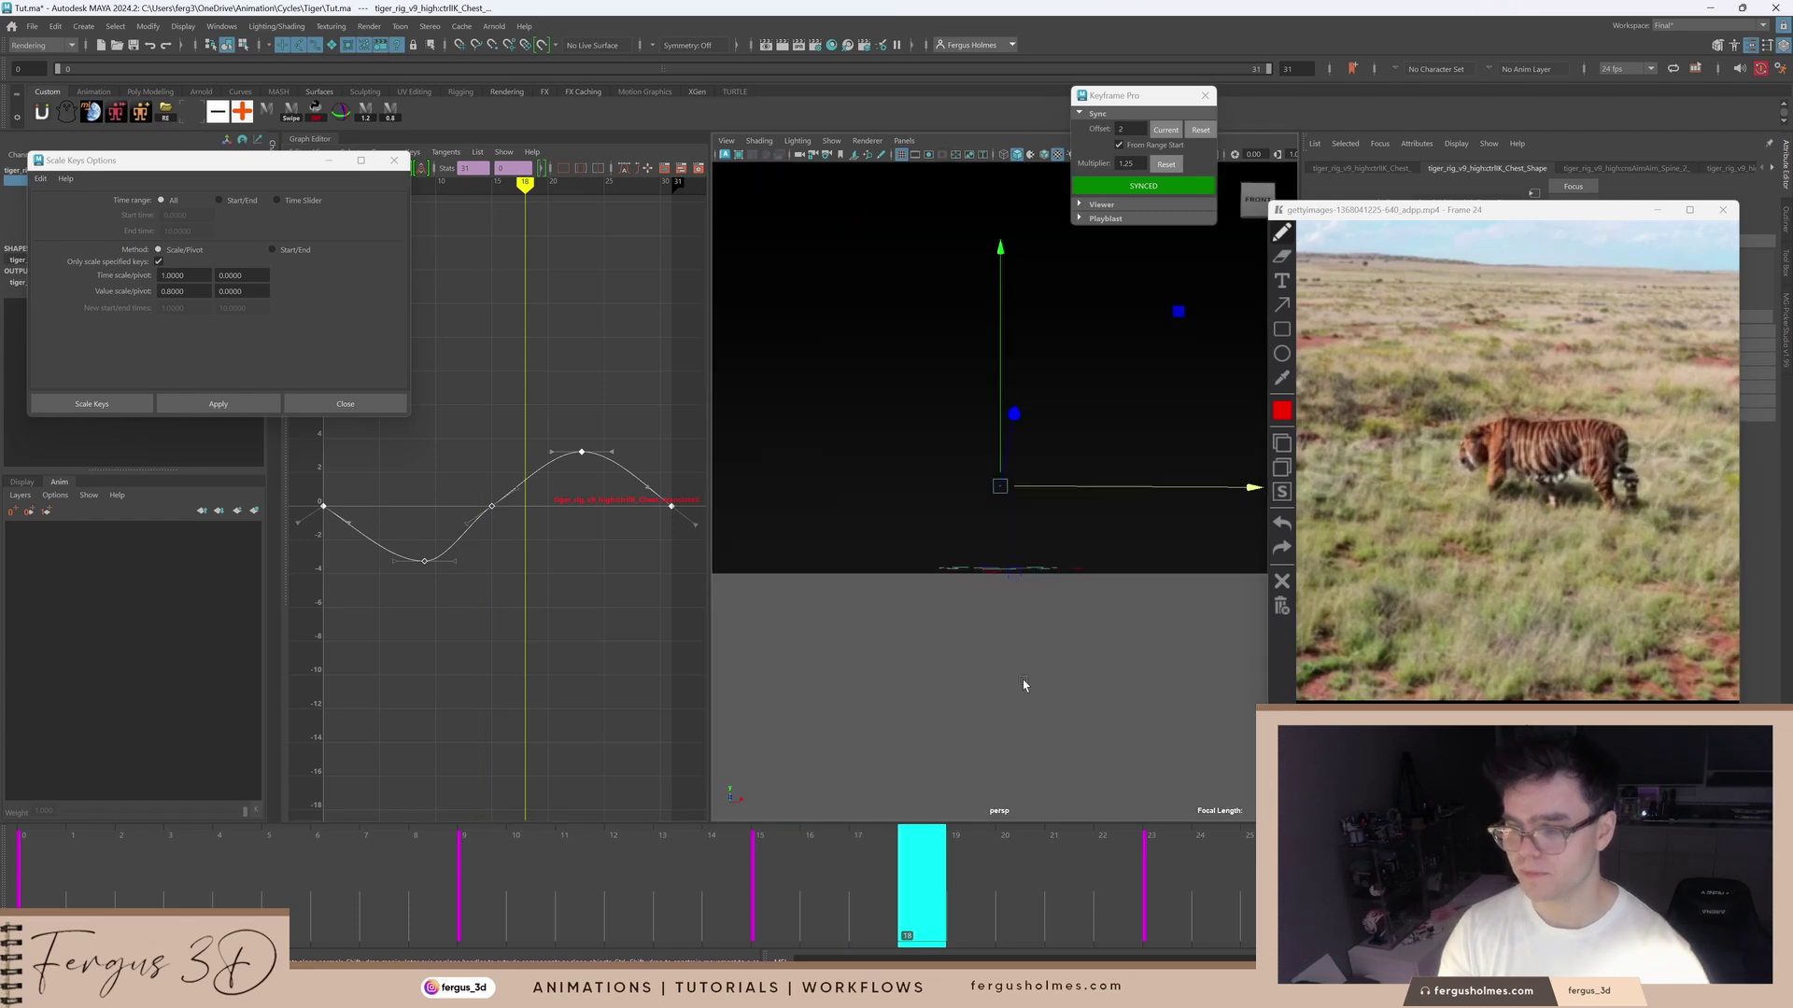
key("bracketleft")
scroll(974, 673, "up", 5)
key("alt+v")
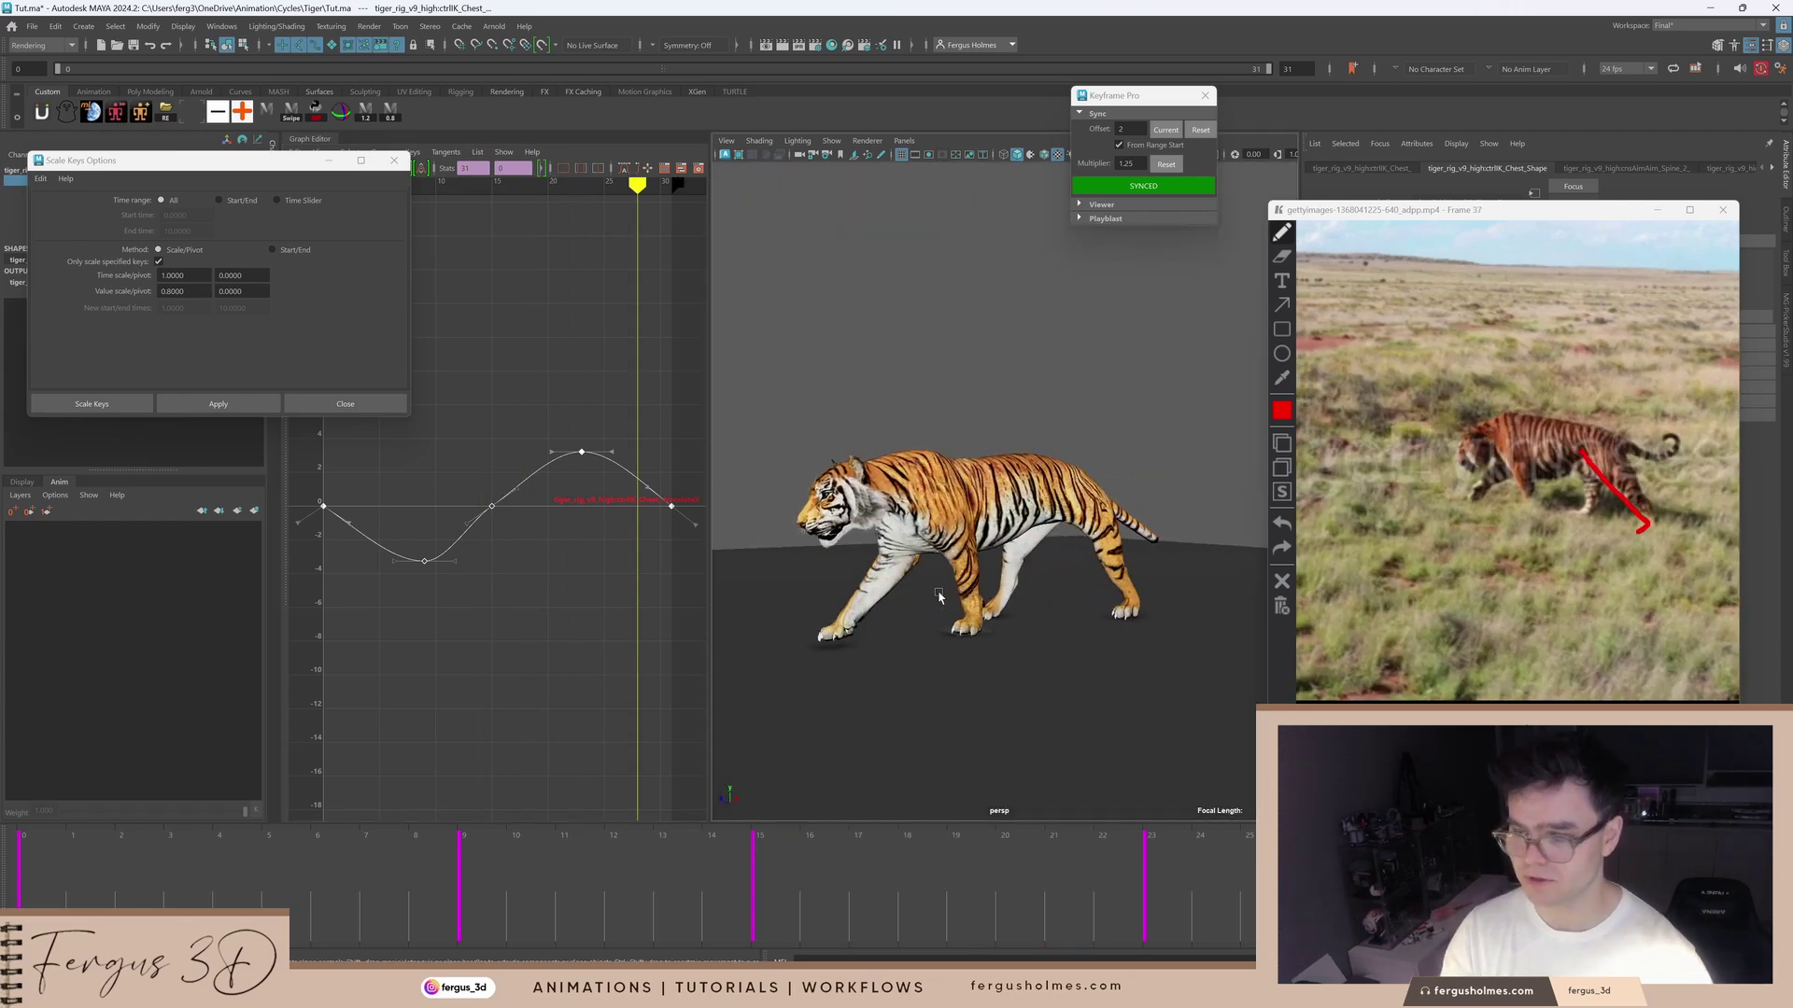
scroll(924, 594, "down", 5)
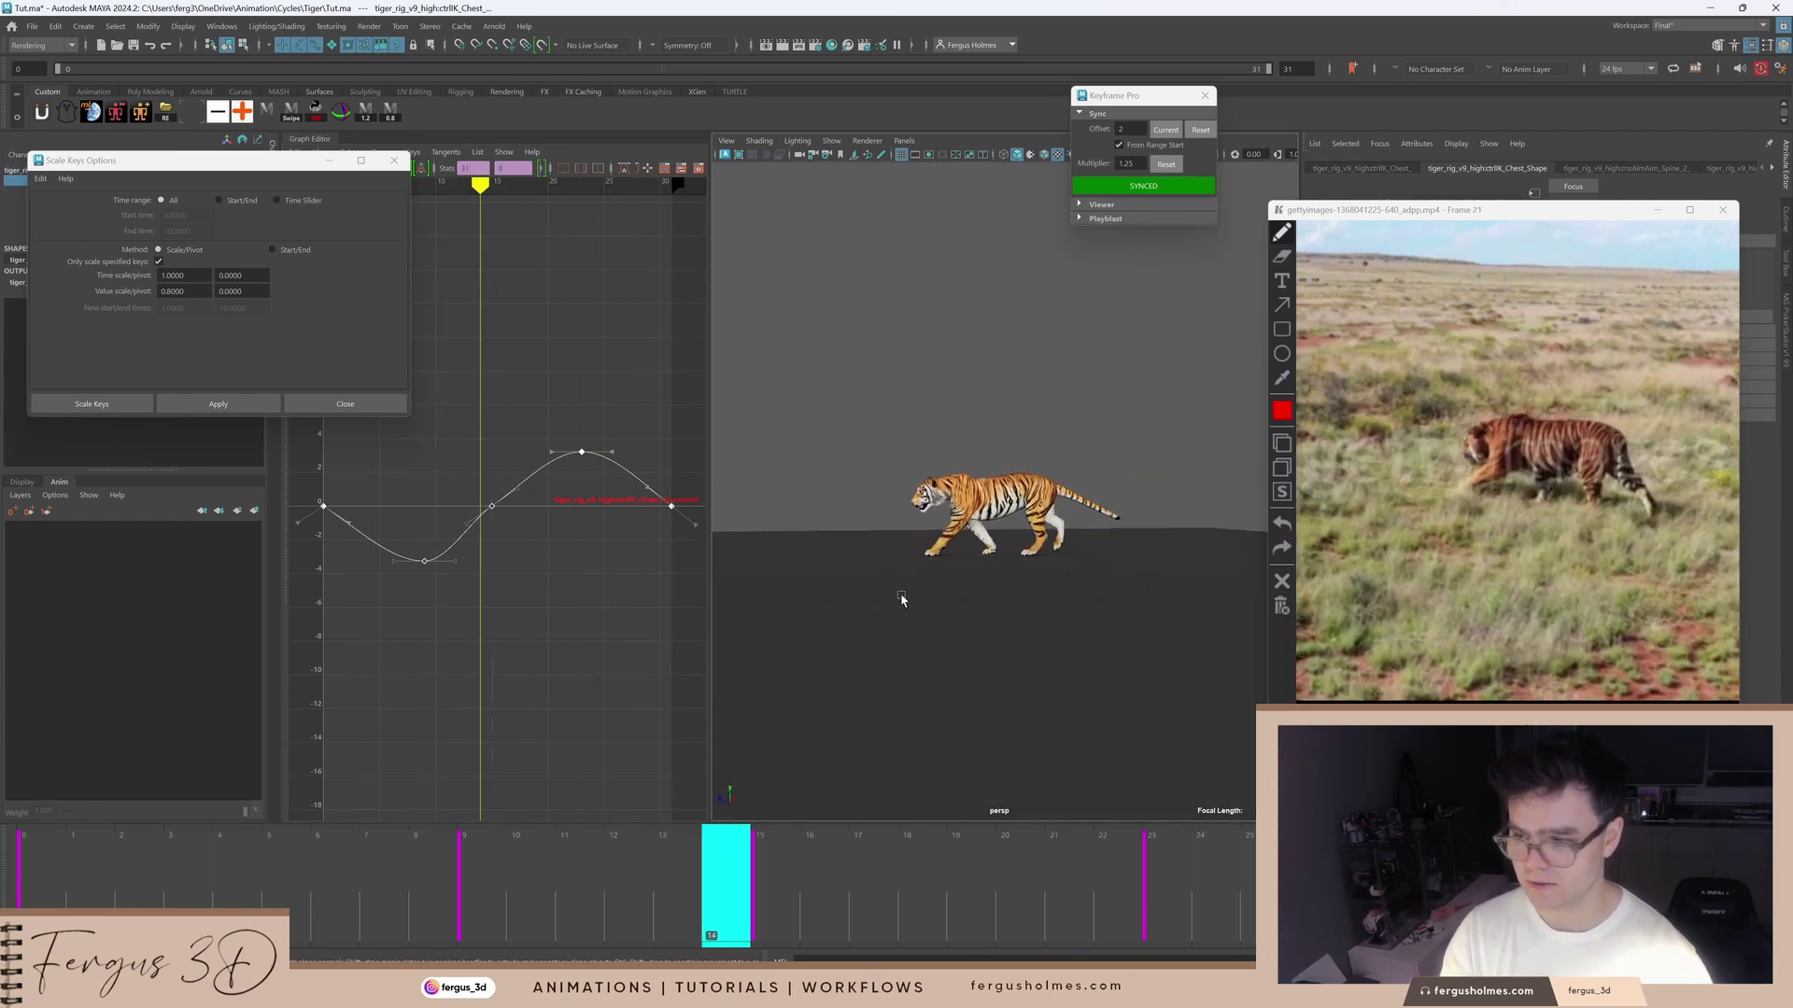
scroll(907, 595, "up", 4)
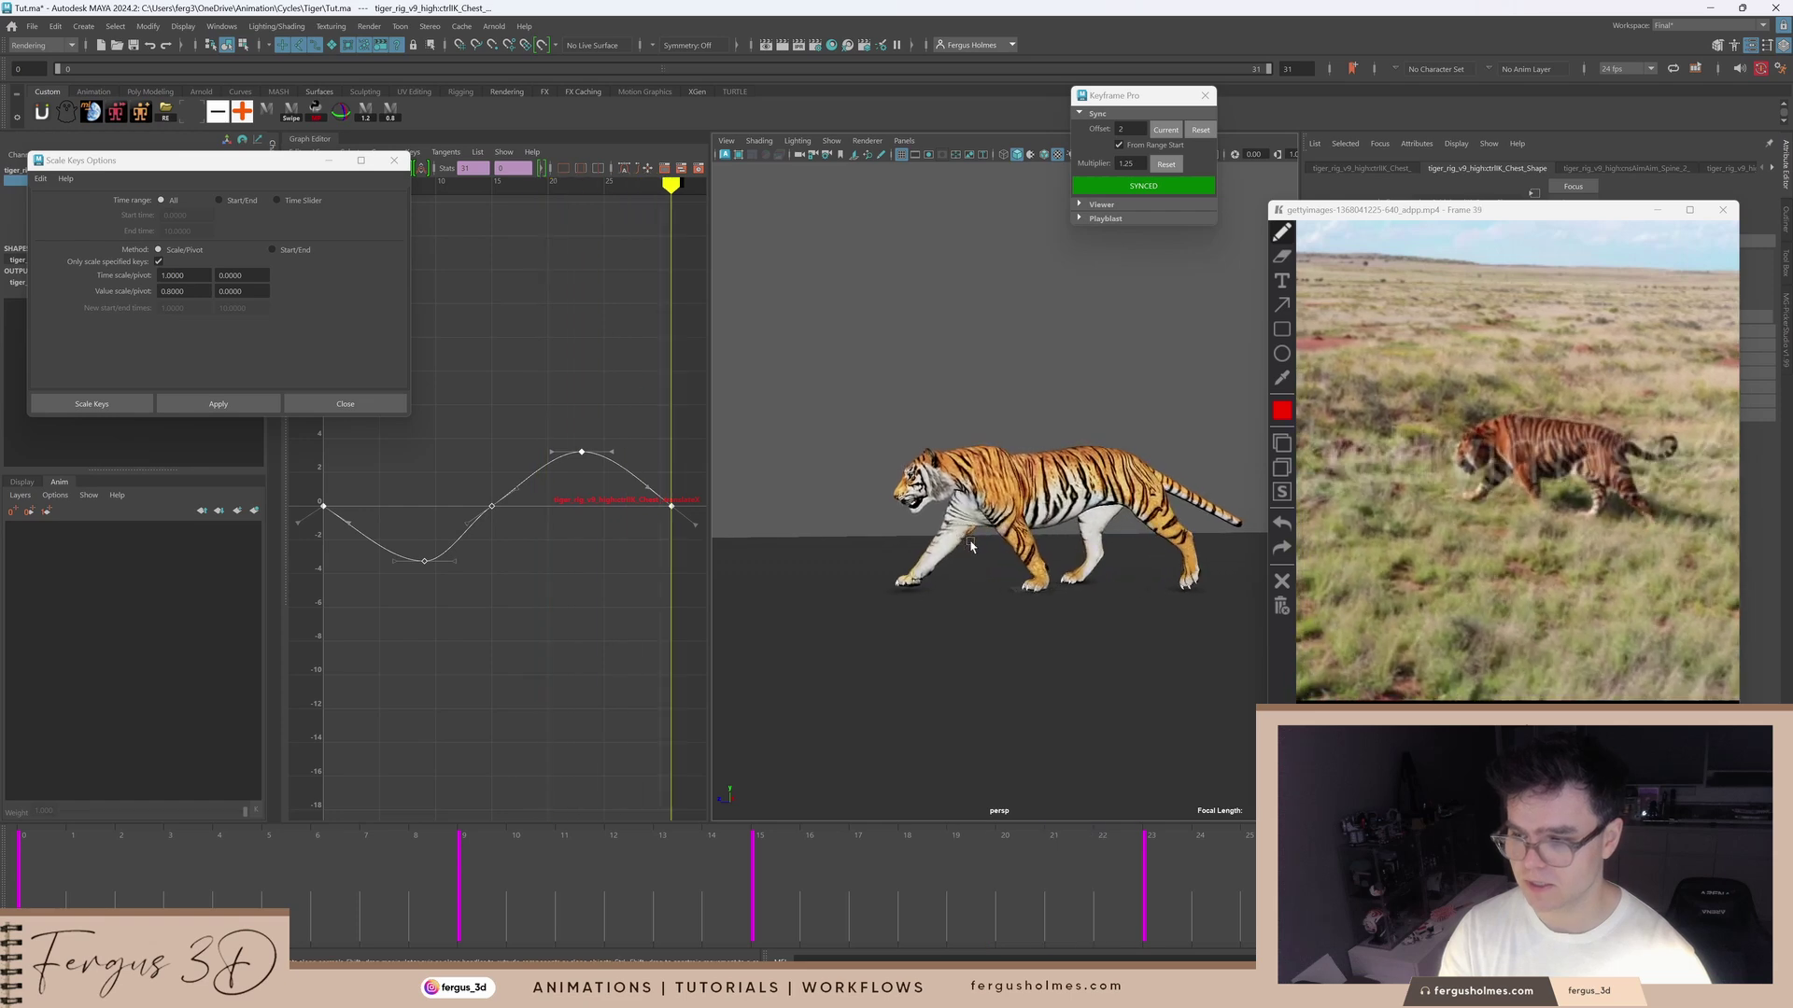
key("alt+v")
left_click(394, 161)
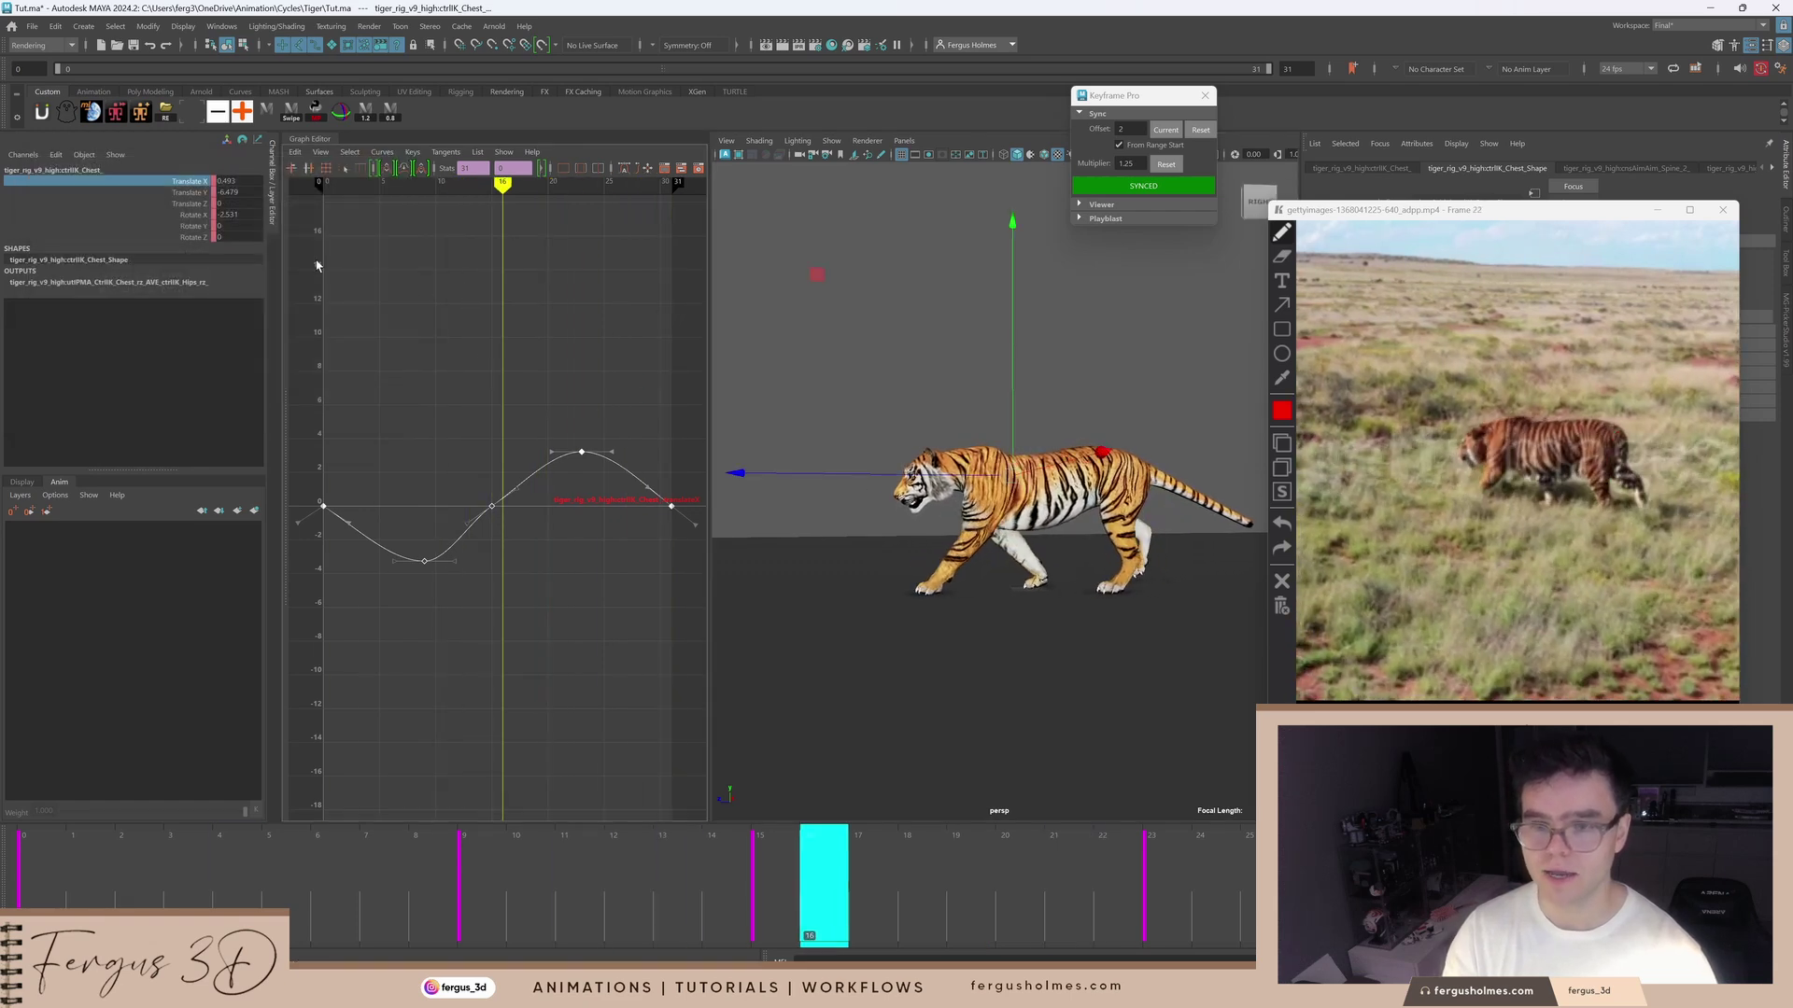
Step: Display the chest's Rotate Y curve and, at frame 15, turn the chest about its vertical axis to -21.783
left_click(193, 226)
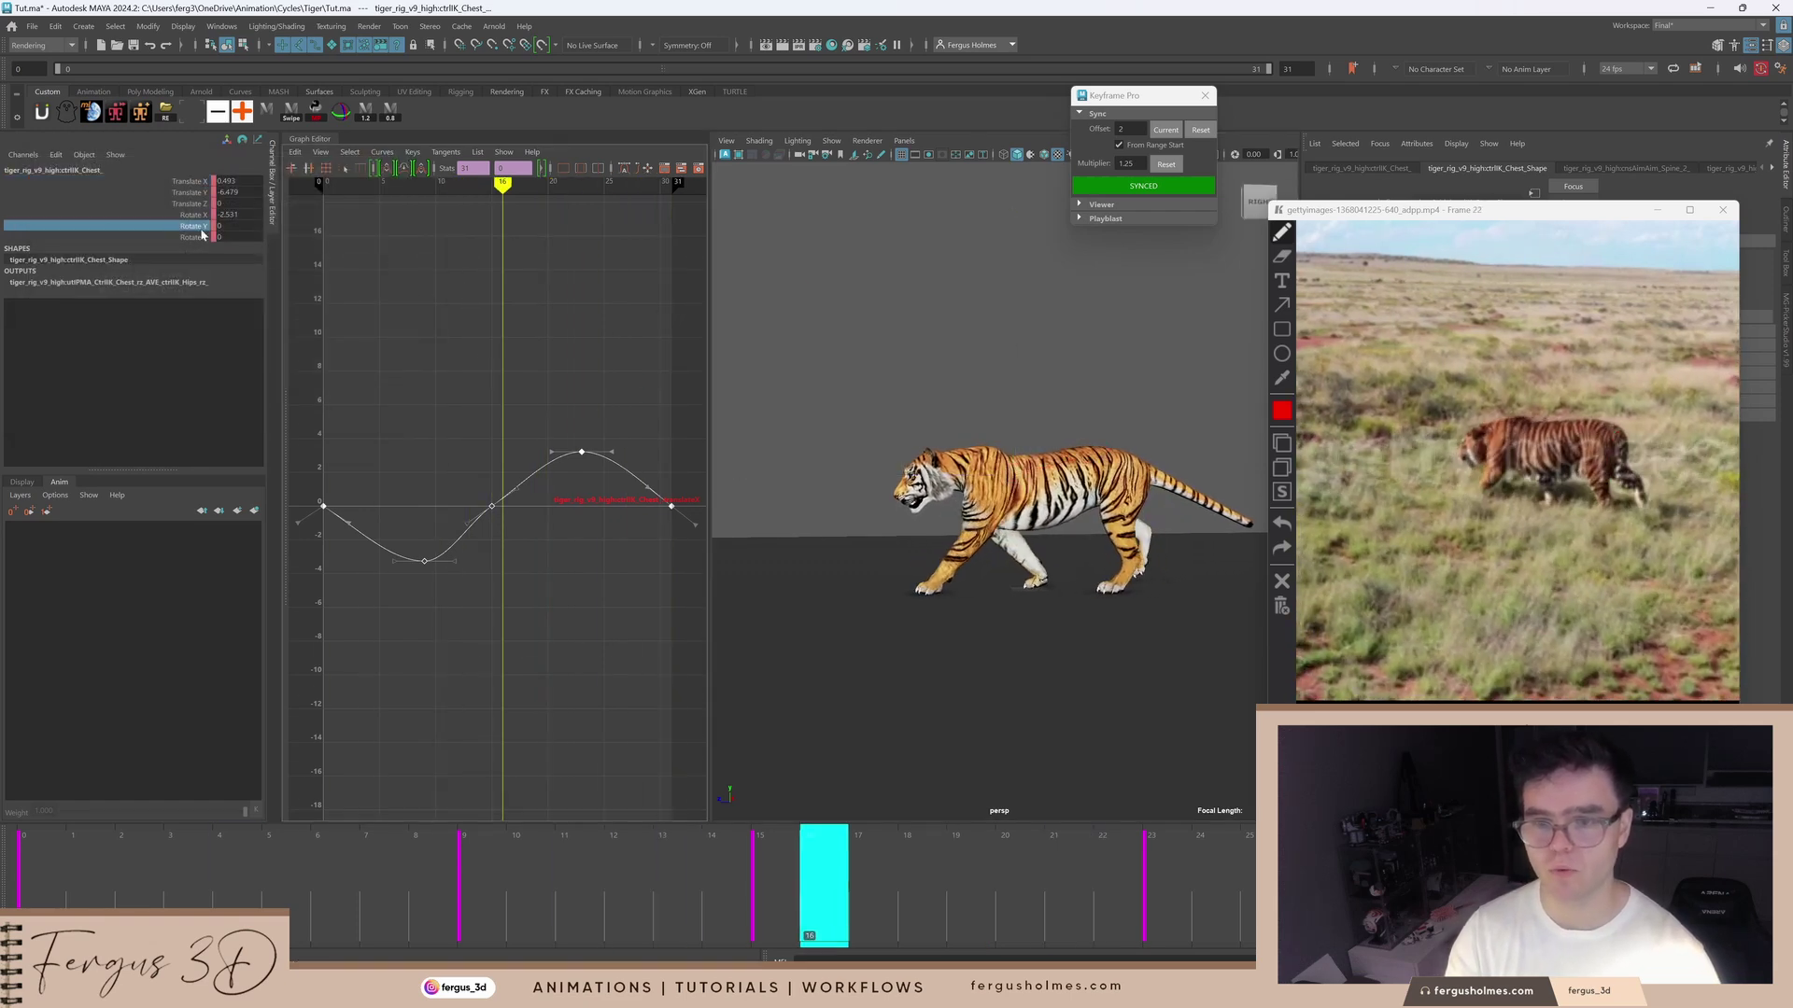
key("alt+comma")
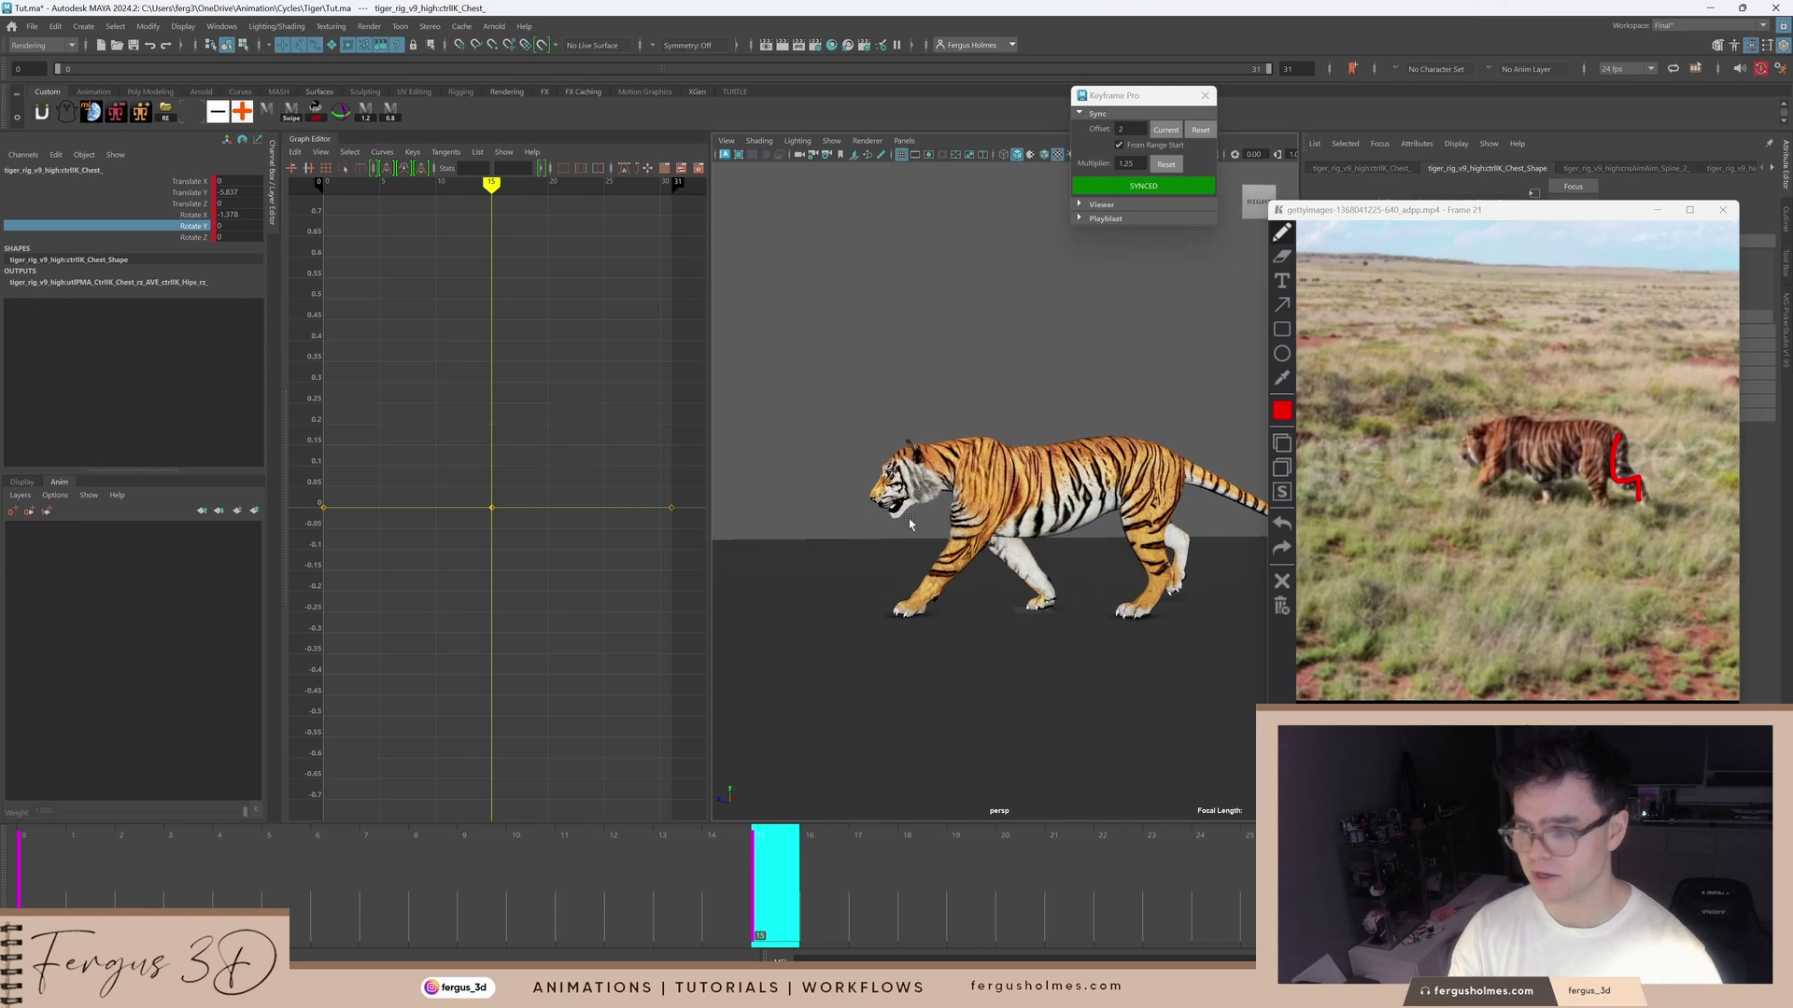
scroll(934, 540, "up", 3)
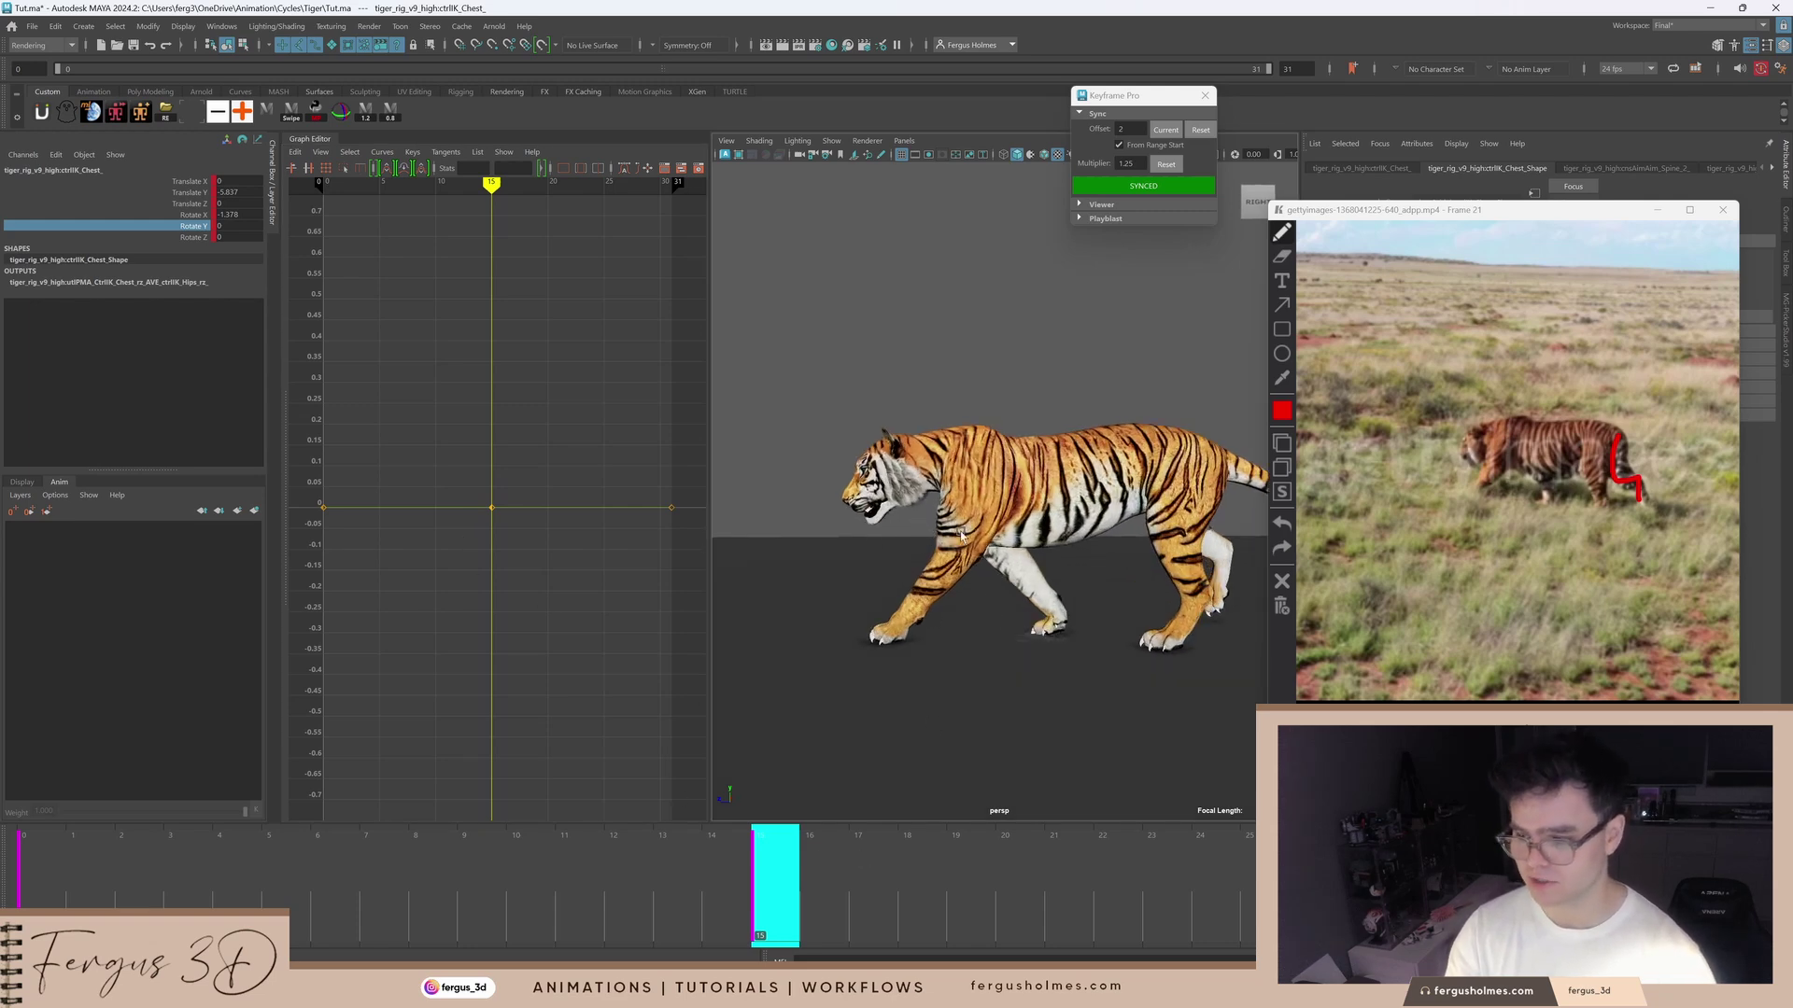
key("e")
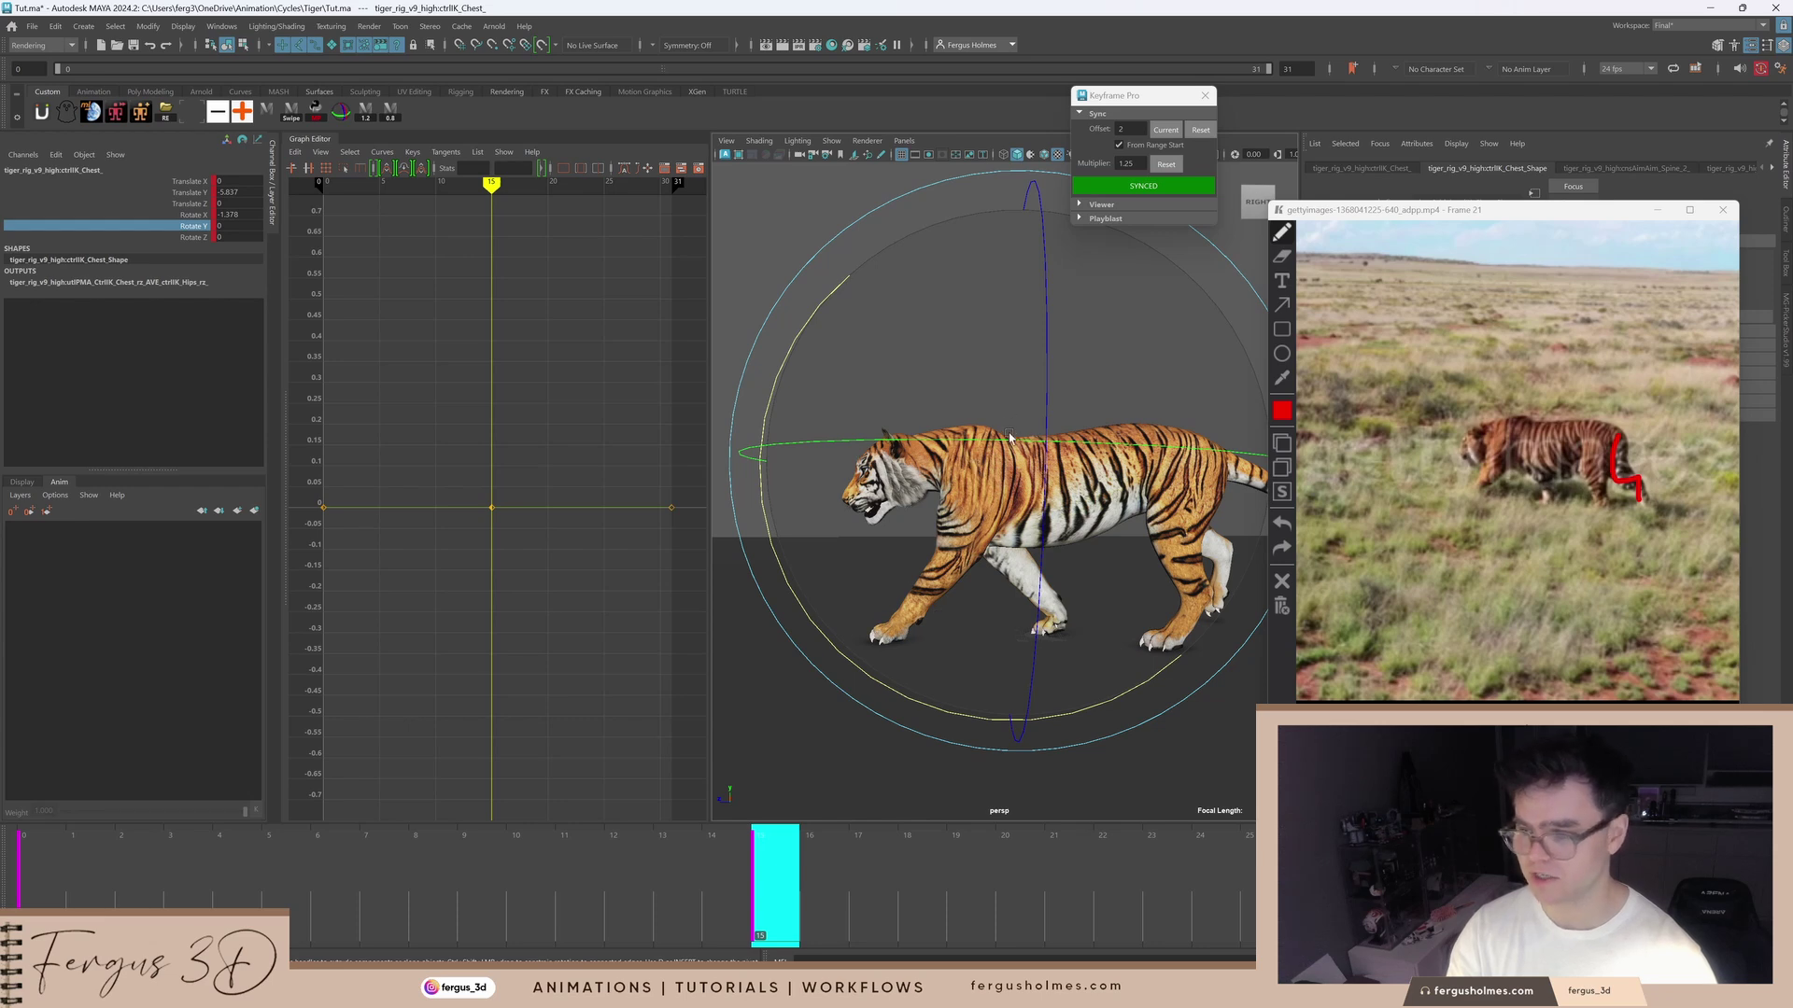
left_click_drag(999, 443, 845, 444)
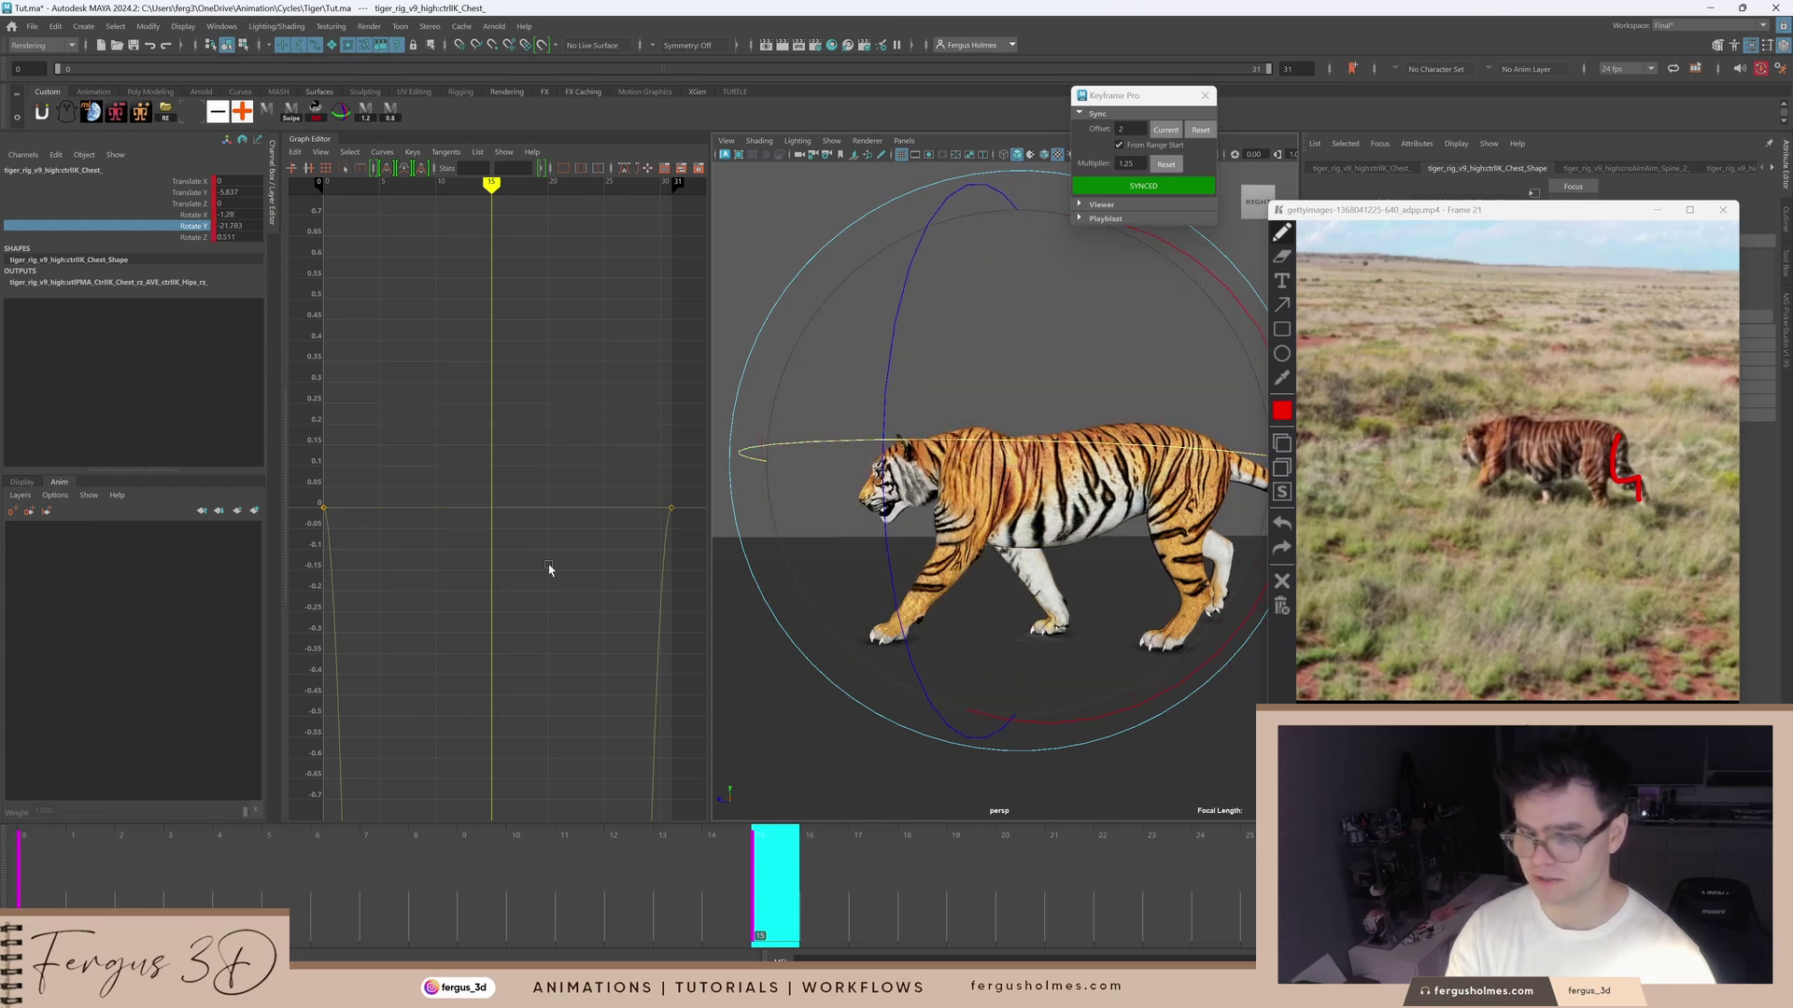
Step: Set the Rotate Y key at frame 15 to -20 and the start and end keys to 20
right_click_drag(492, 433, 500, 525, "alt+shift")
key("f")
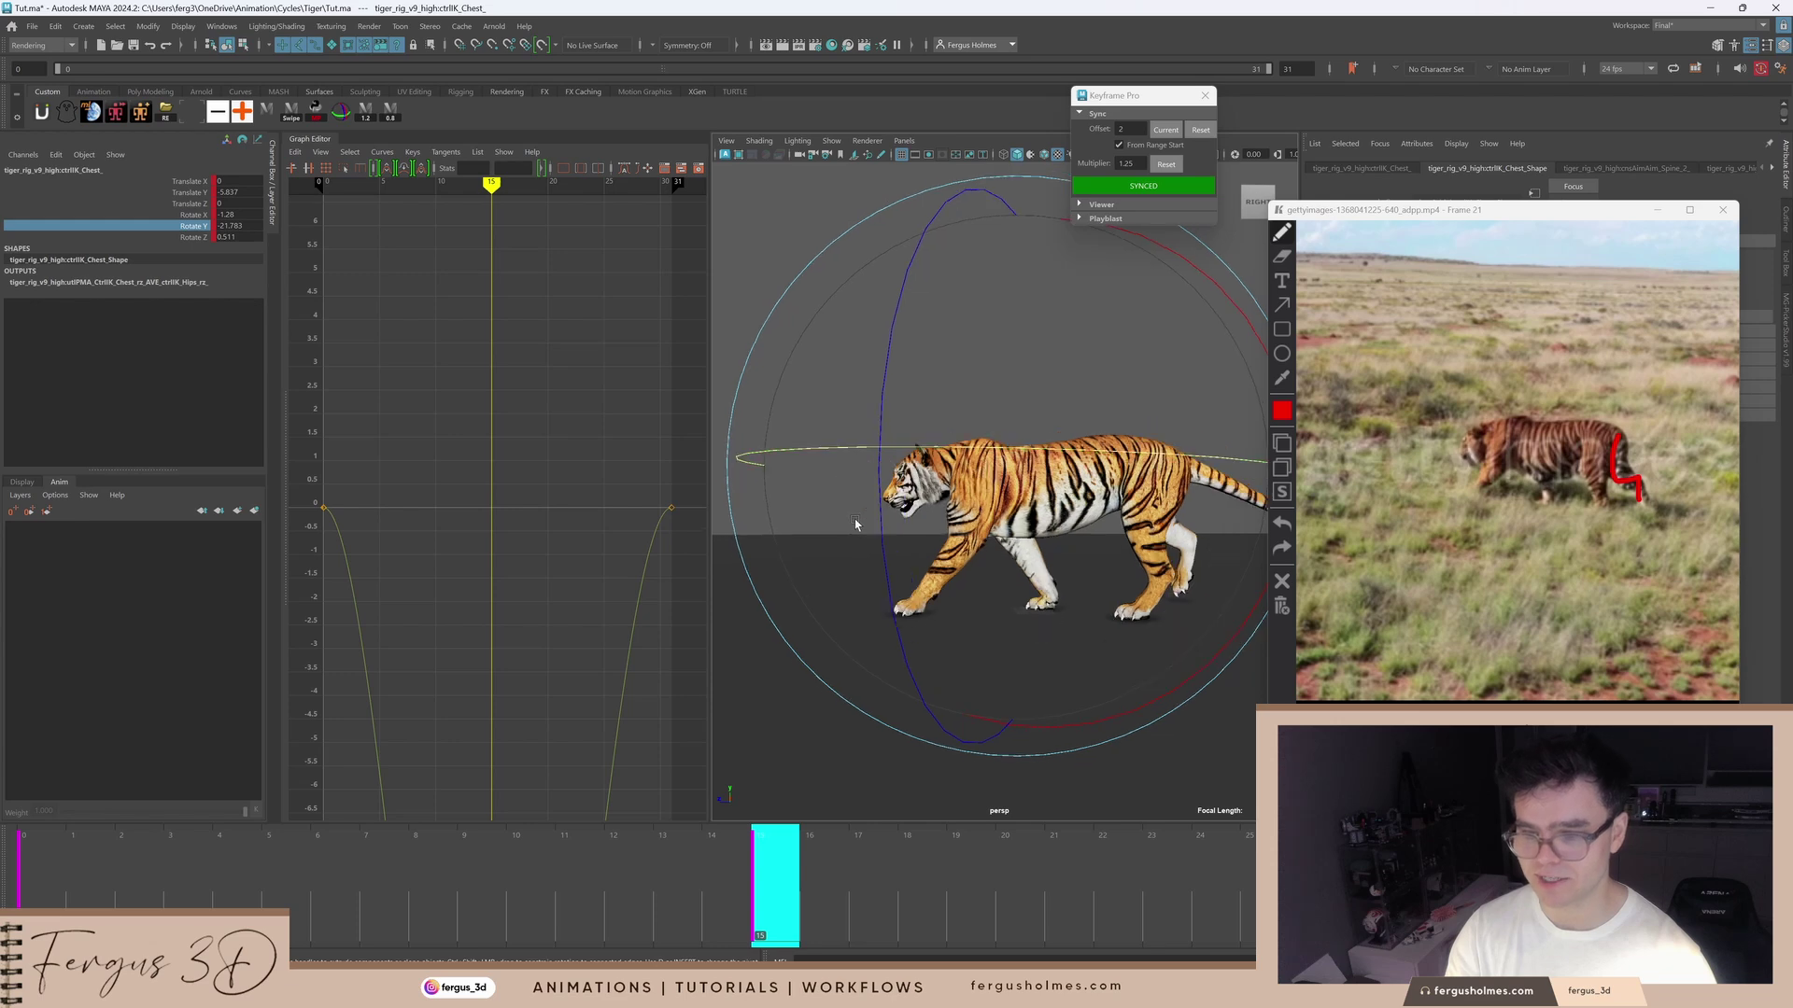
key("f")
left_click_drag(511, 555, 471, 329)
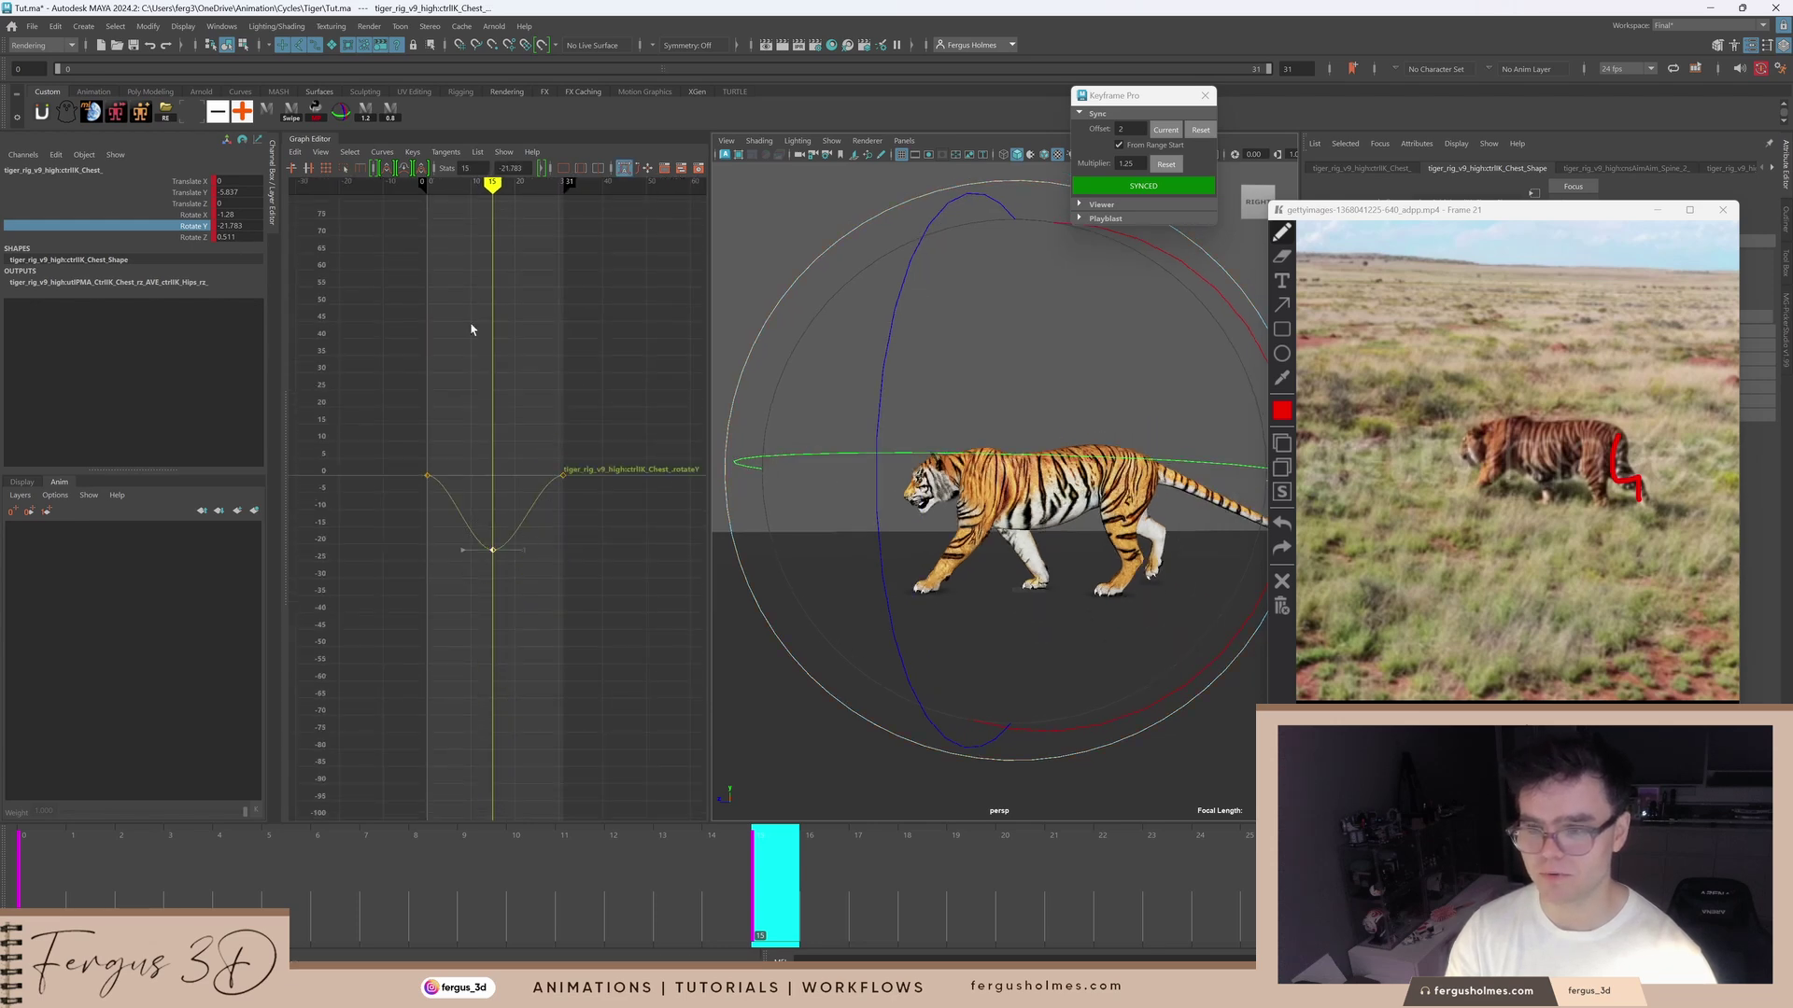
double_click(511, 169)
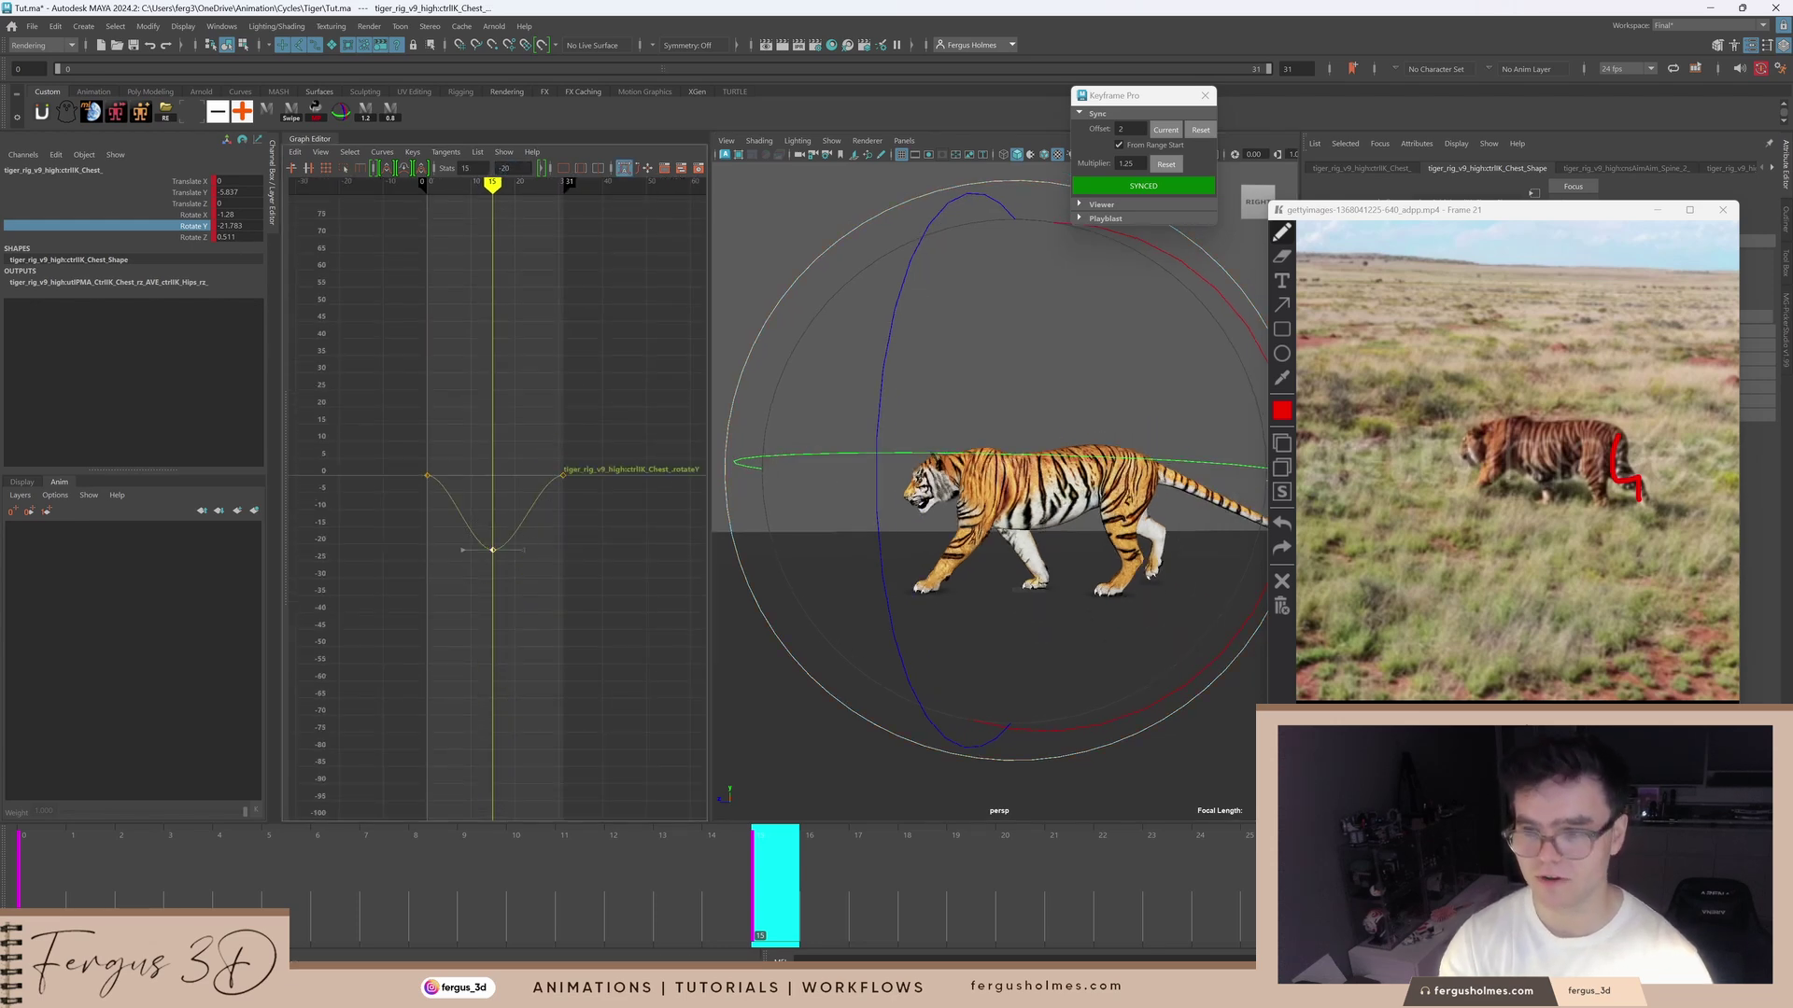
type("-20")
key("Return")
left_click_drag(412, 425, 605, 492)
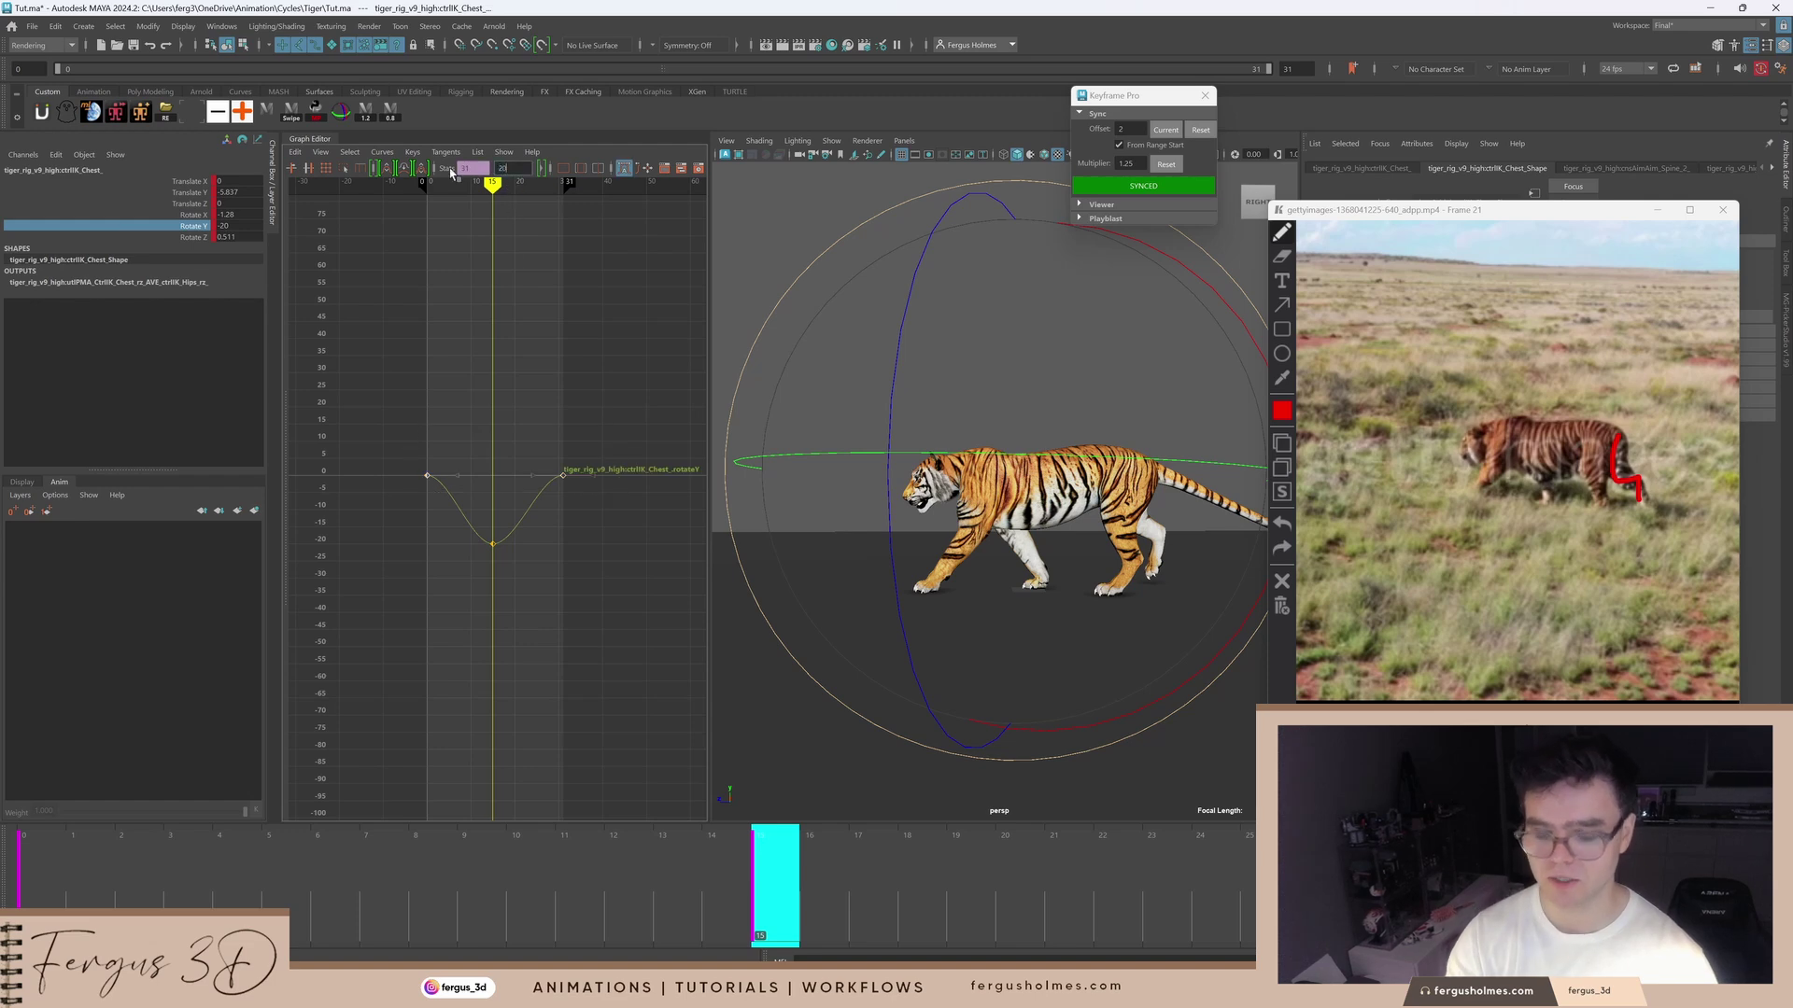
type("20")
key("Return")
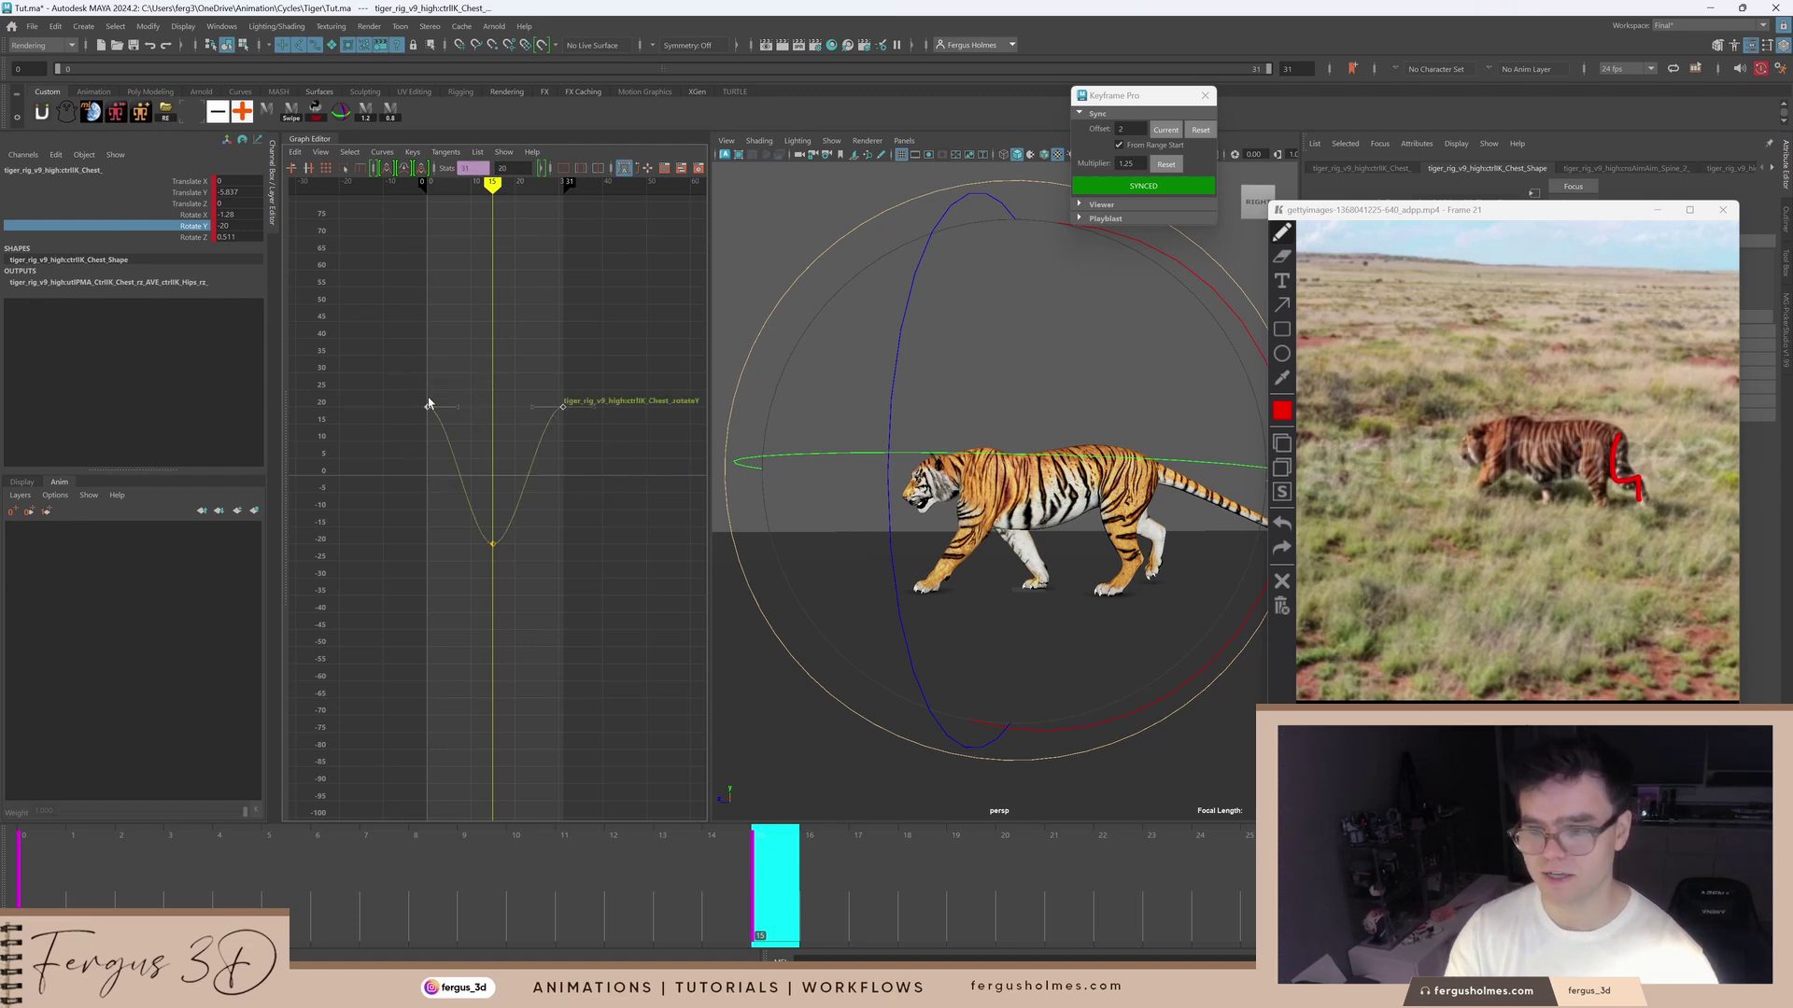
Step: Inspect the chest's Rotate Y curve and play back the walk cycle from the front to judge the twist
left_click(579, 528)
right_click_drag(580, 528, 558, 478, "alt+shift")
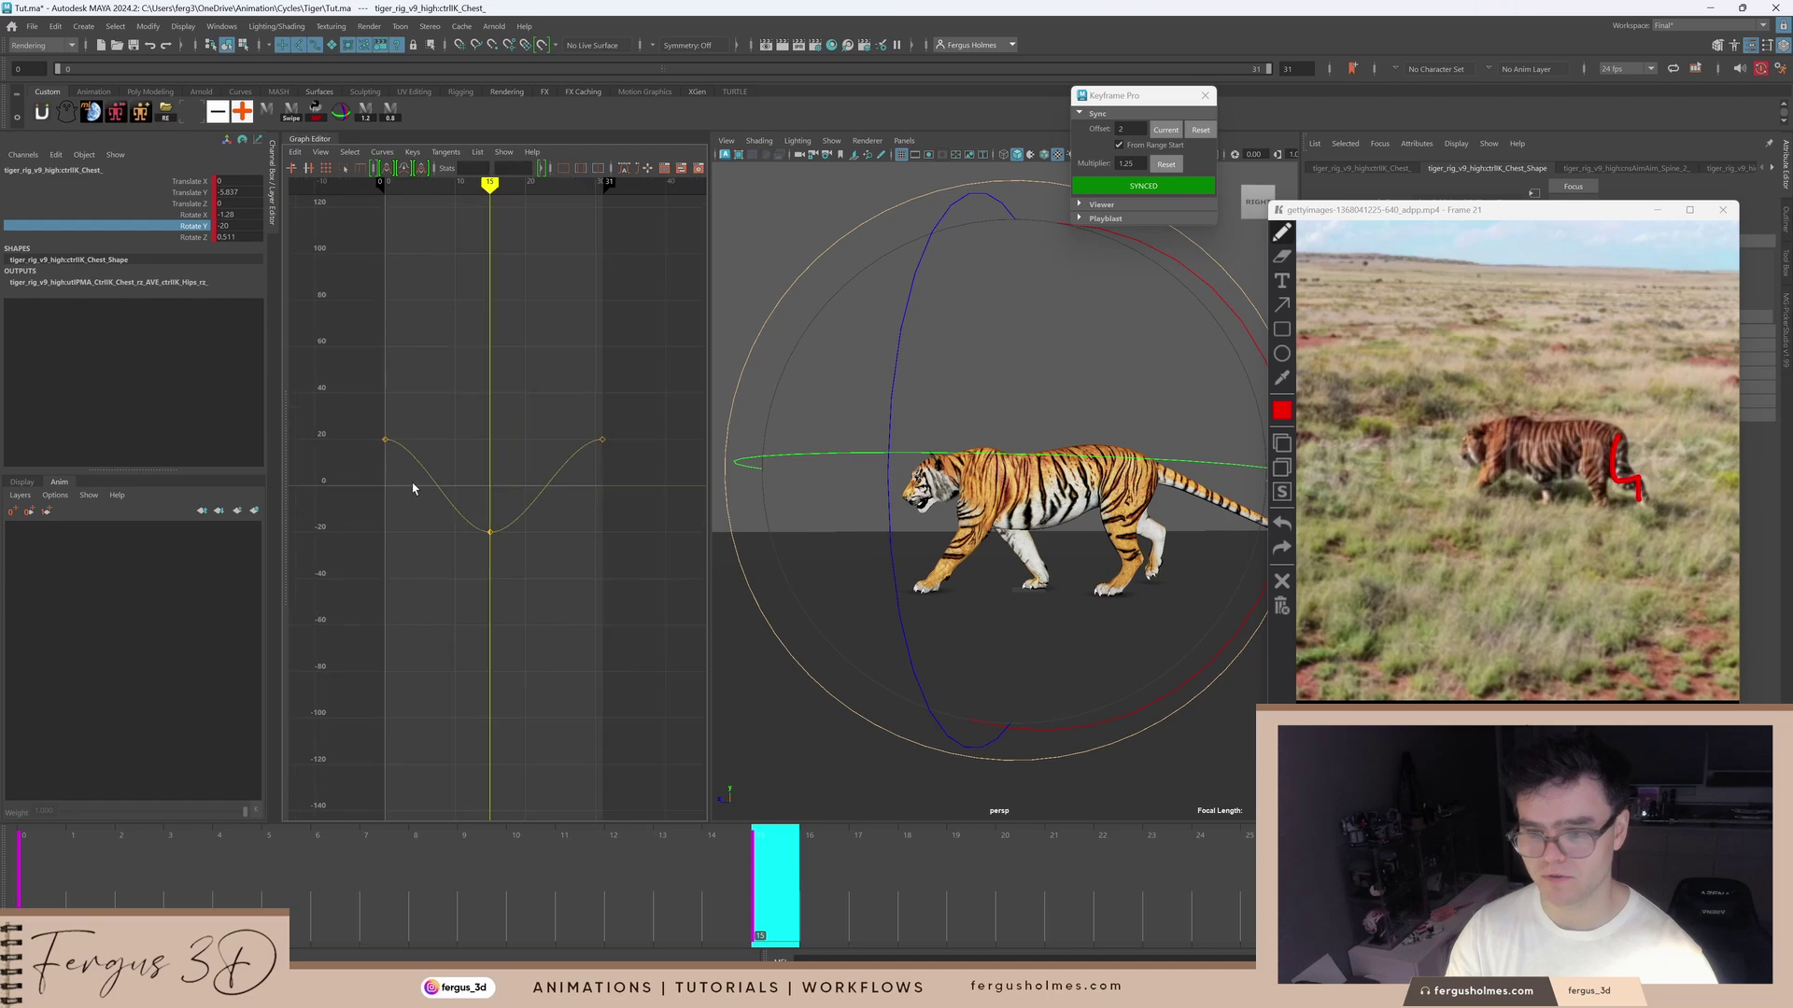
key("f")
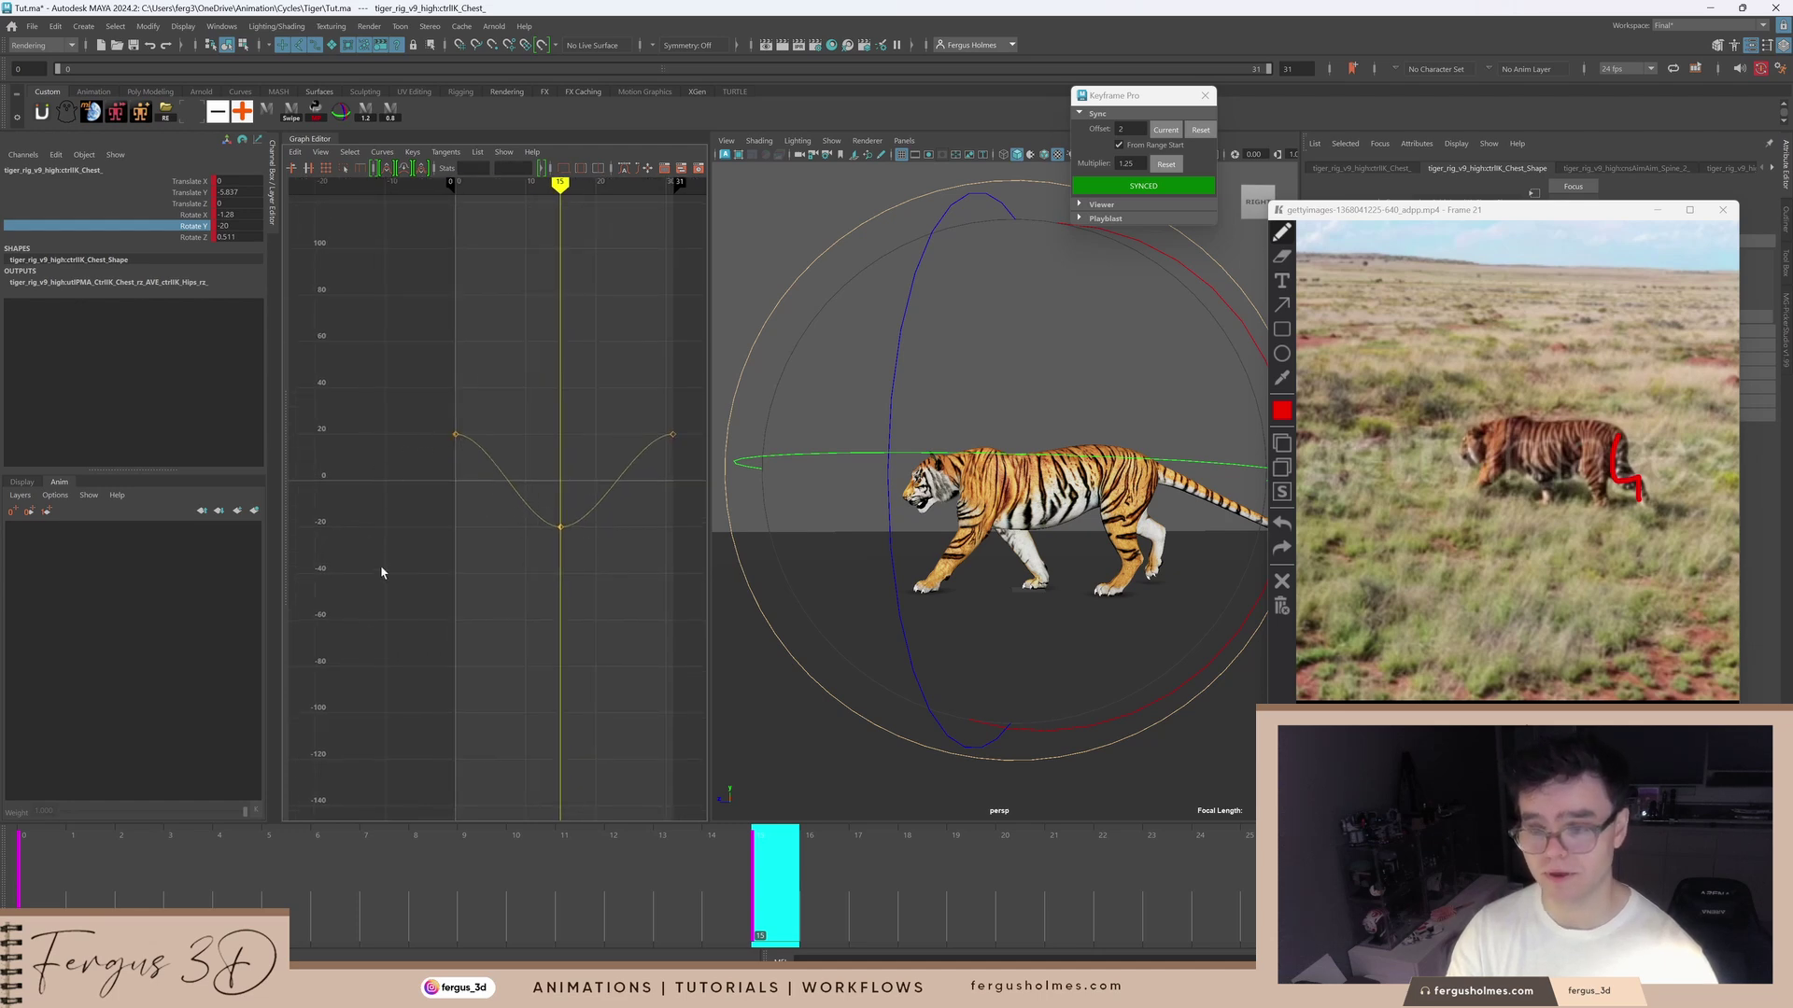
left_click_drag(420, 403, 714, 479)
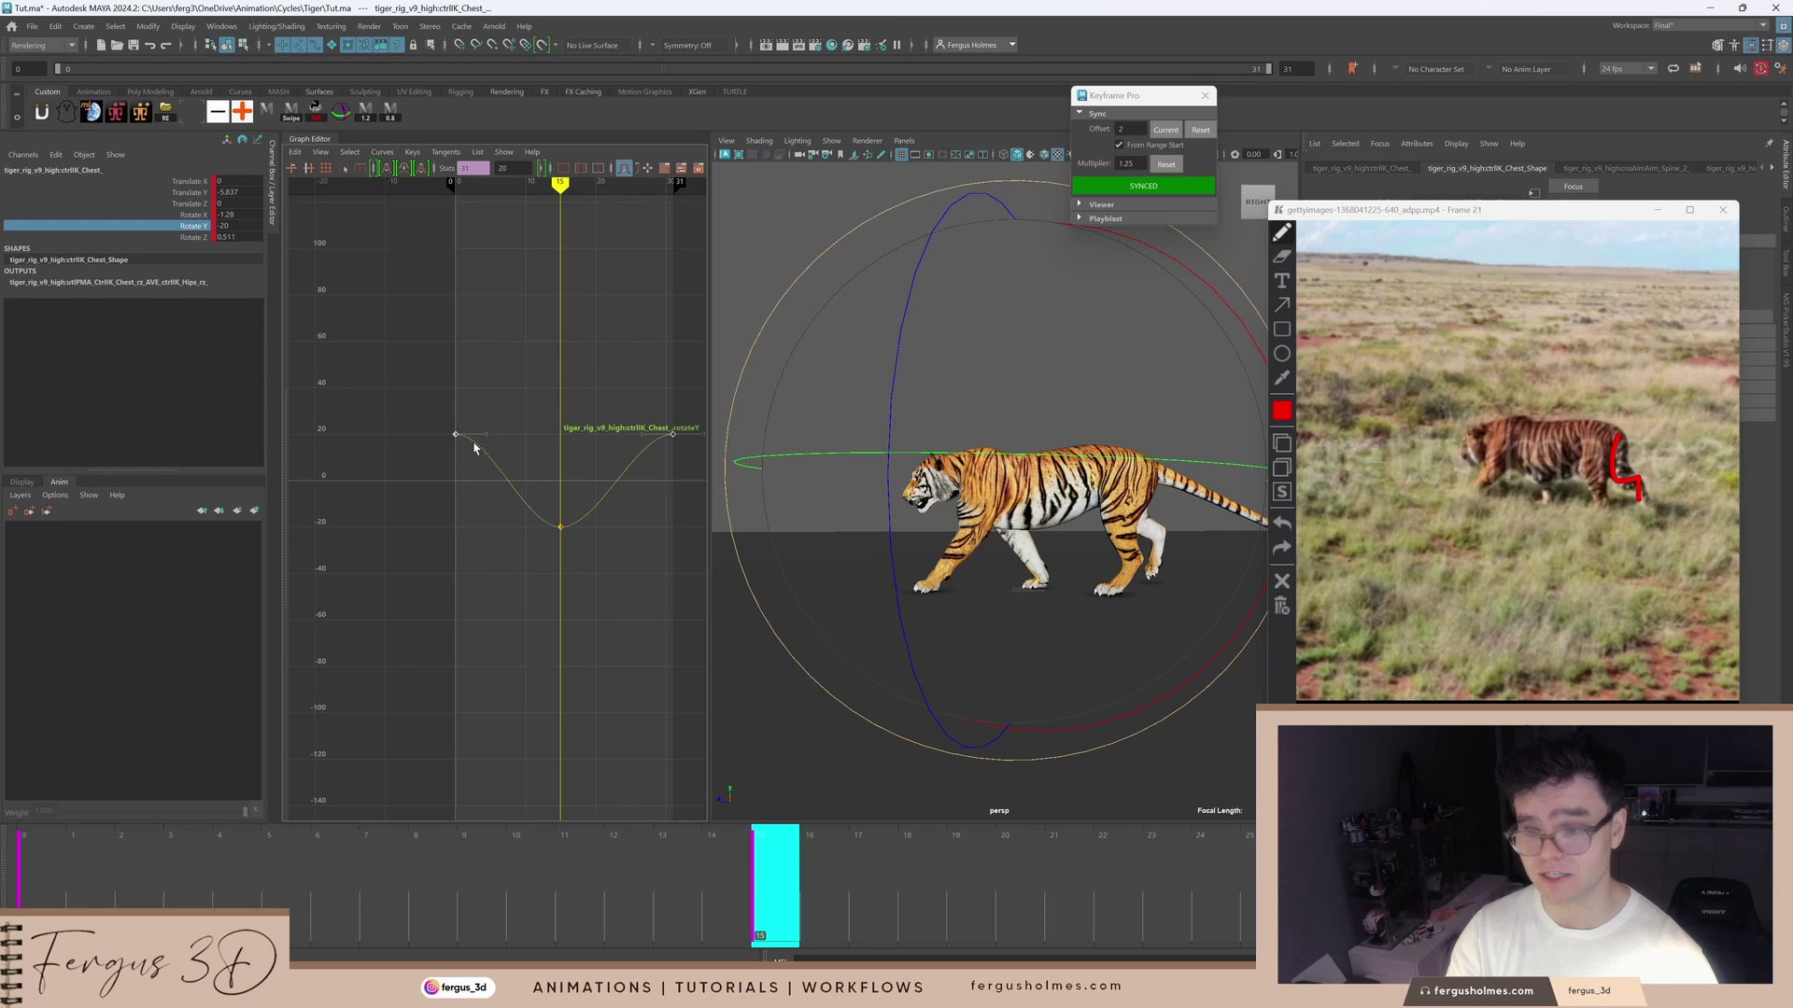
left_click_drag(591, 845, 21, 868)
left_click_drag(840, 532, 1056, 479, "alt")
key("alt+v")
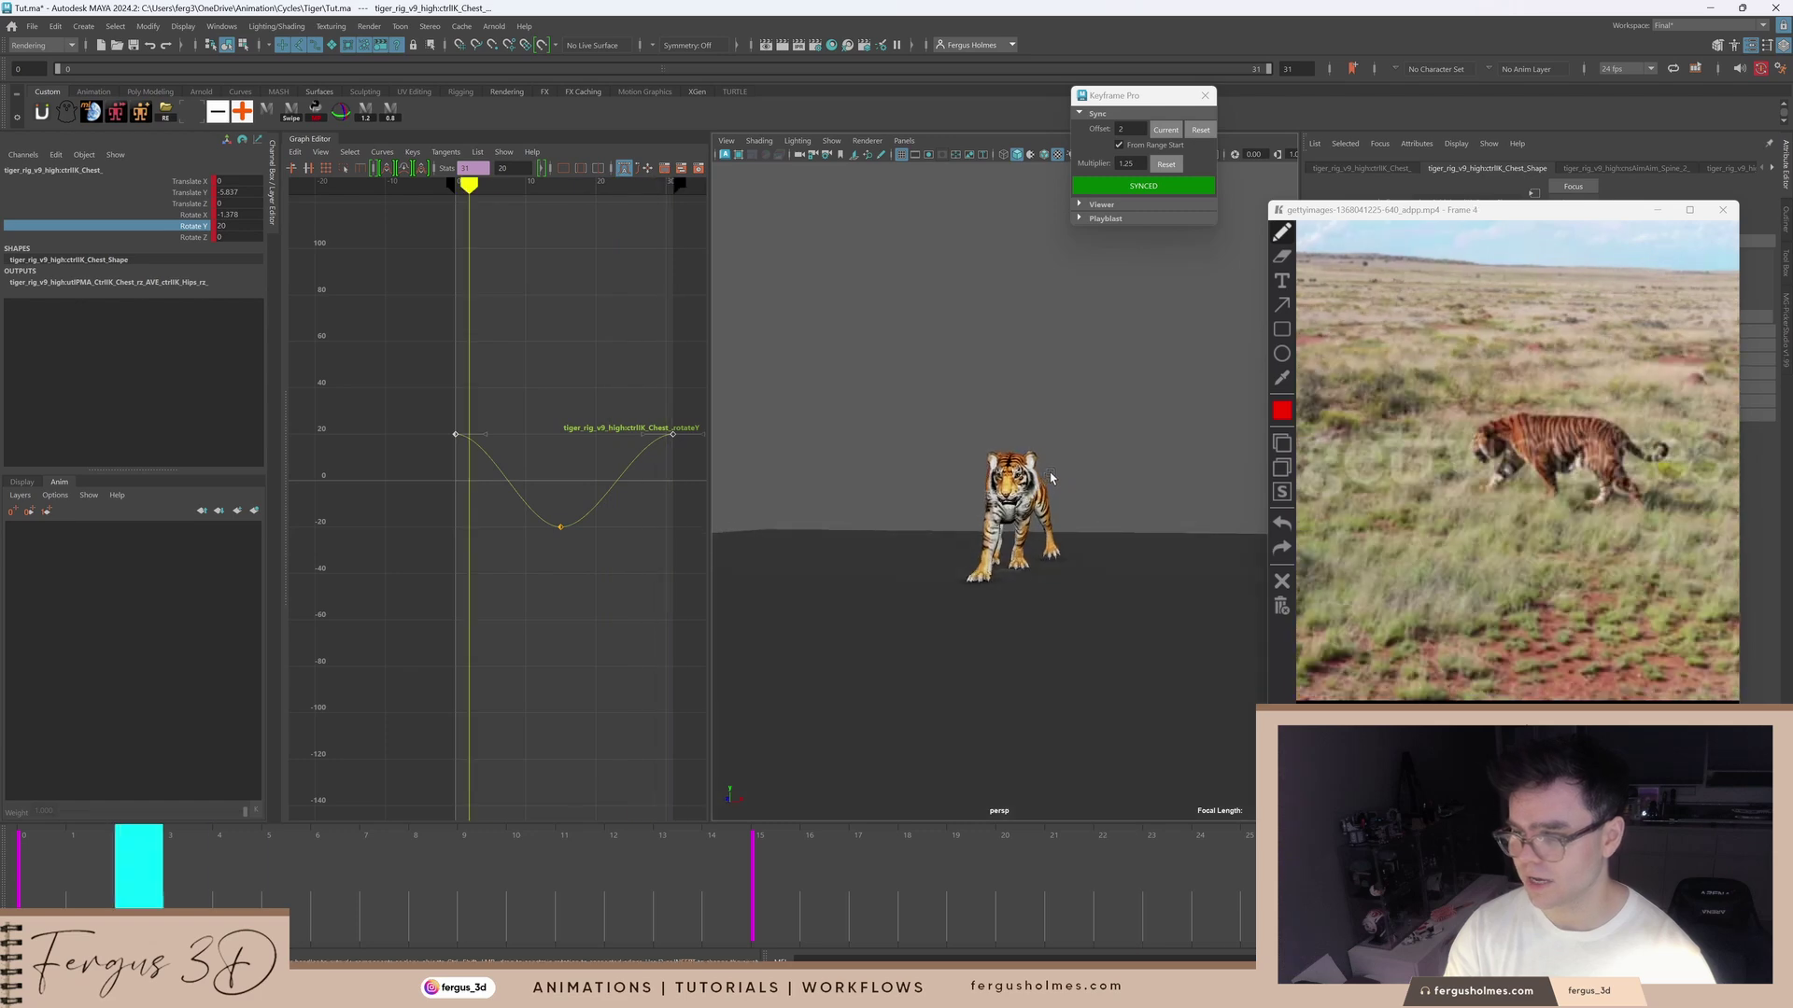
key("alt+v")
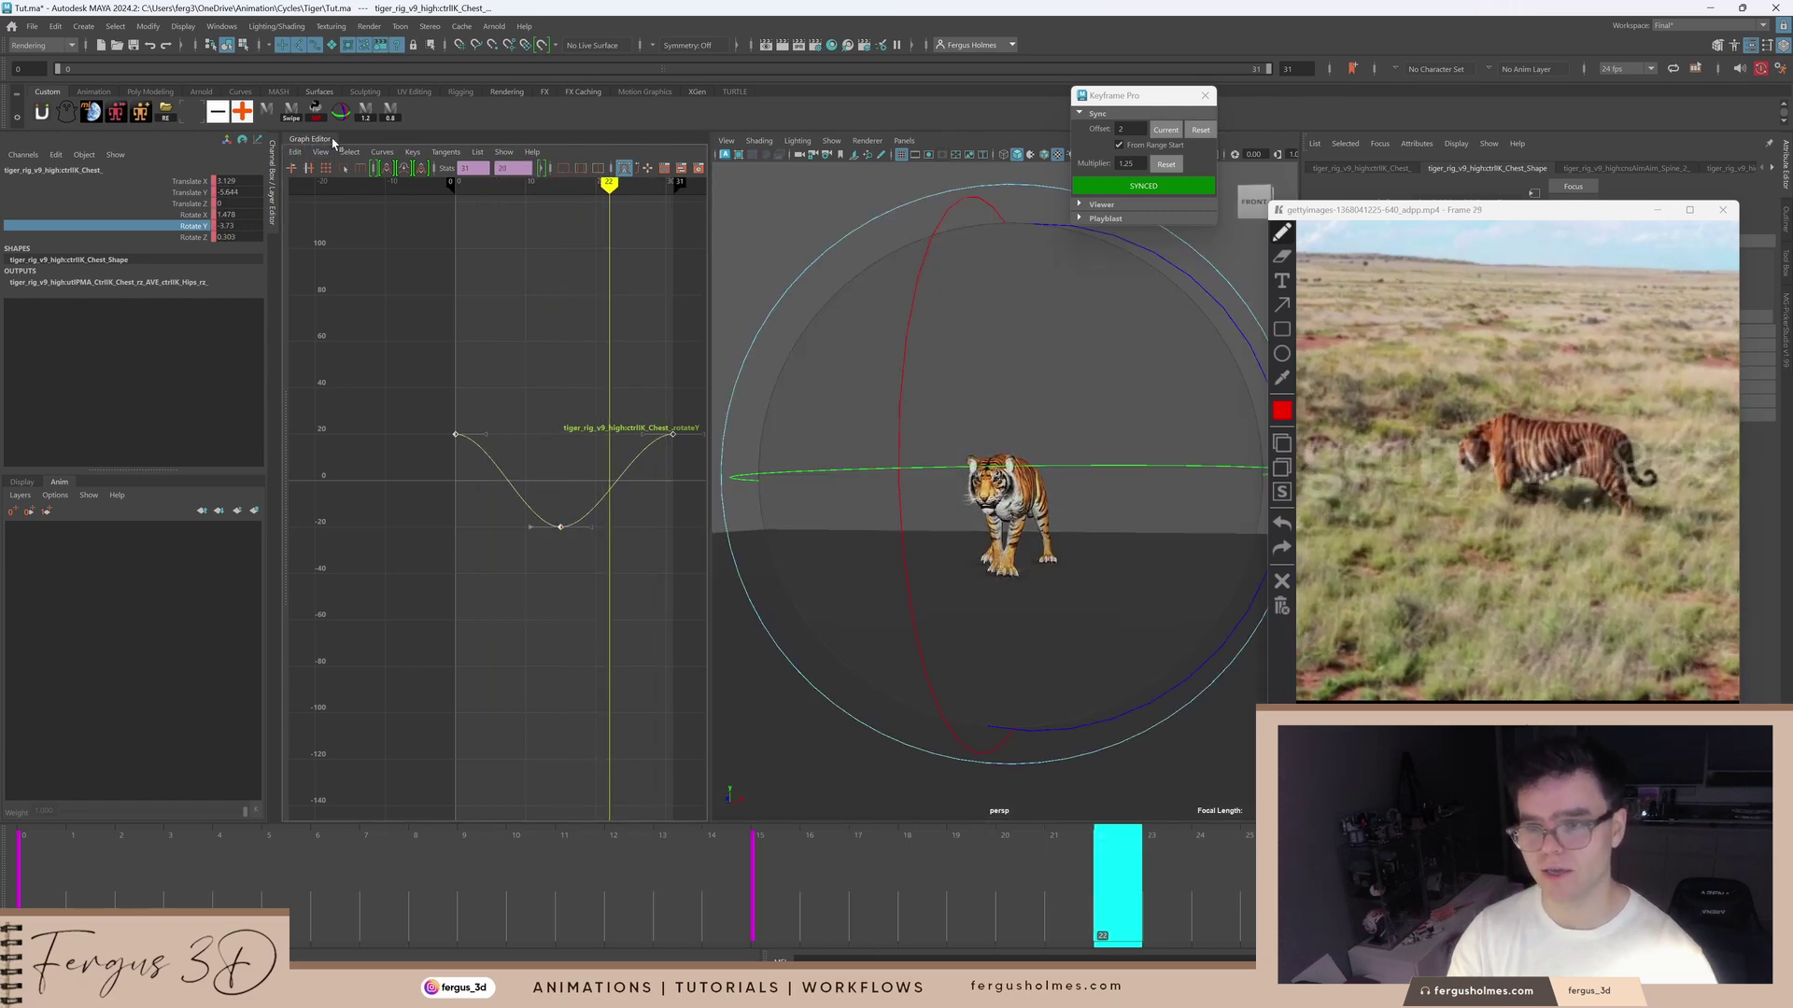
left_click(295, 152)
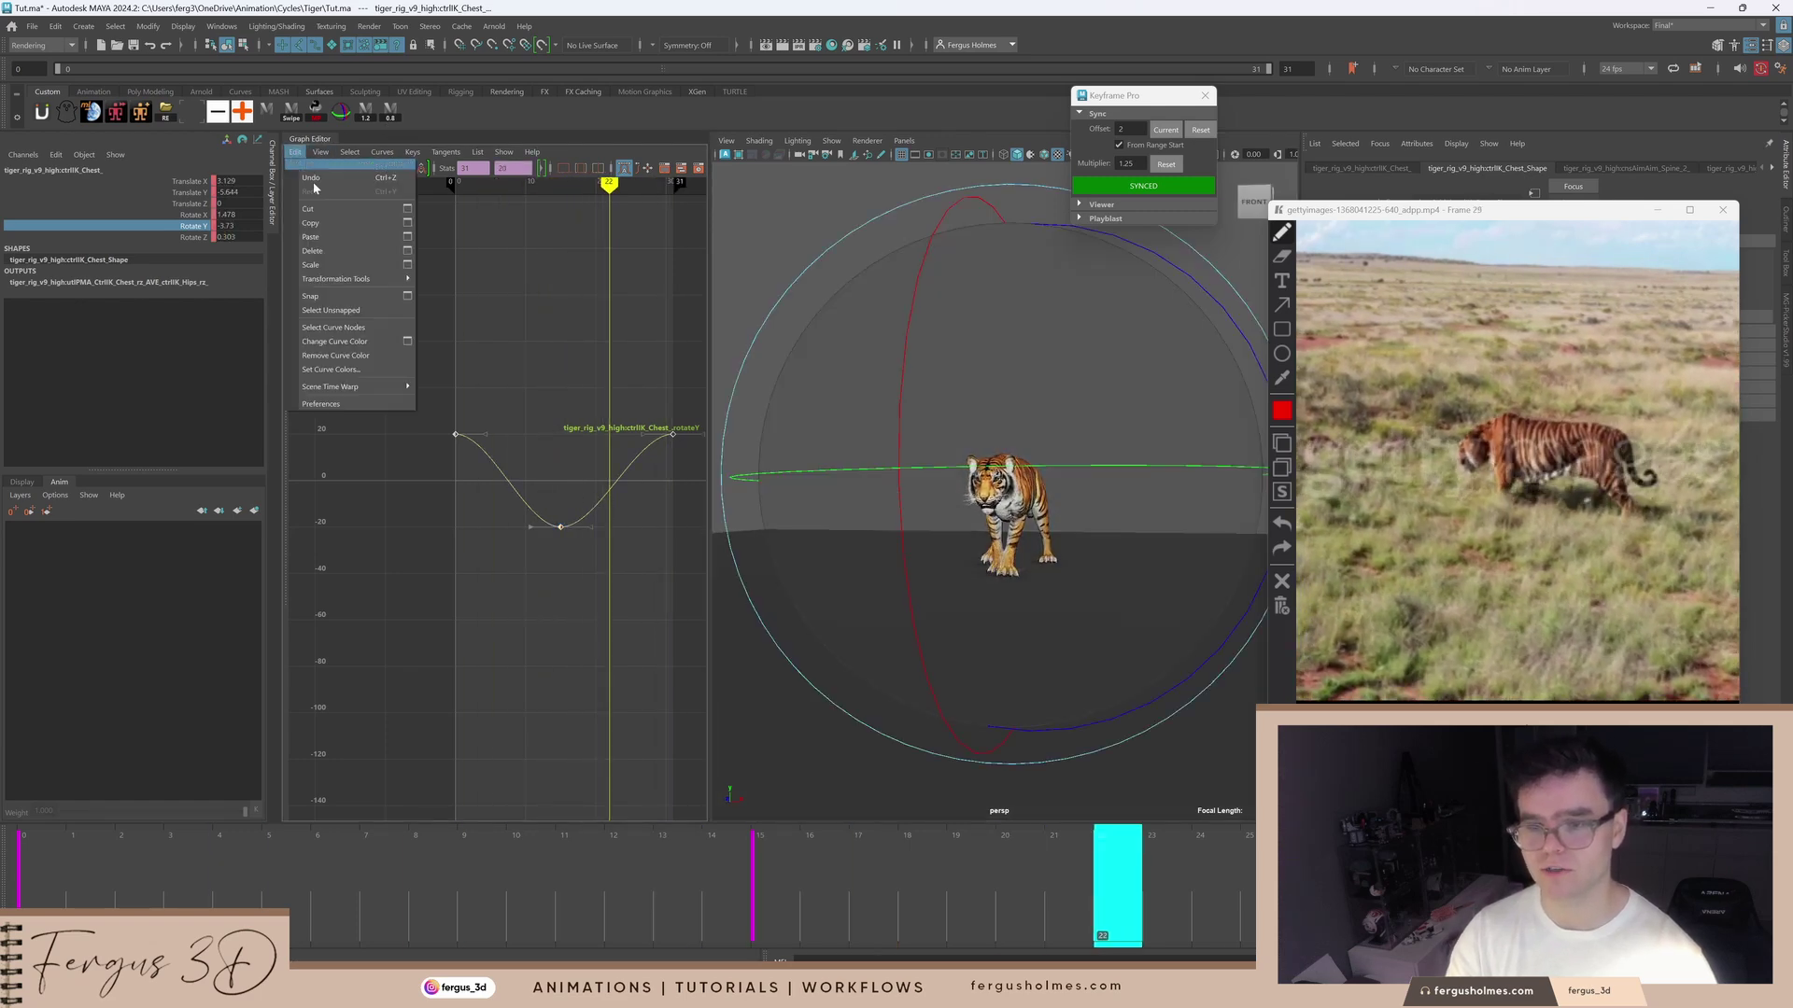
left_click(407, 268)
left_click_drag(259, 170, 326, 250)
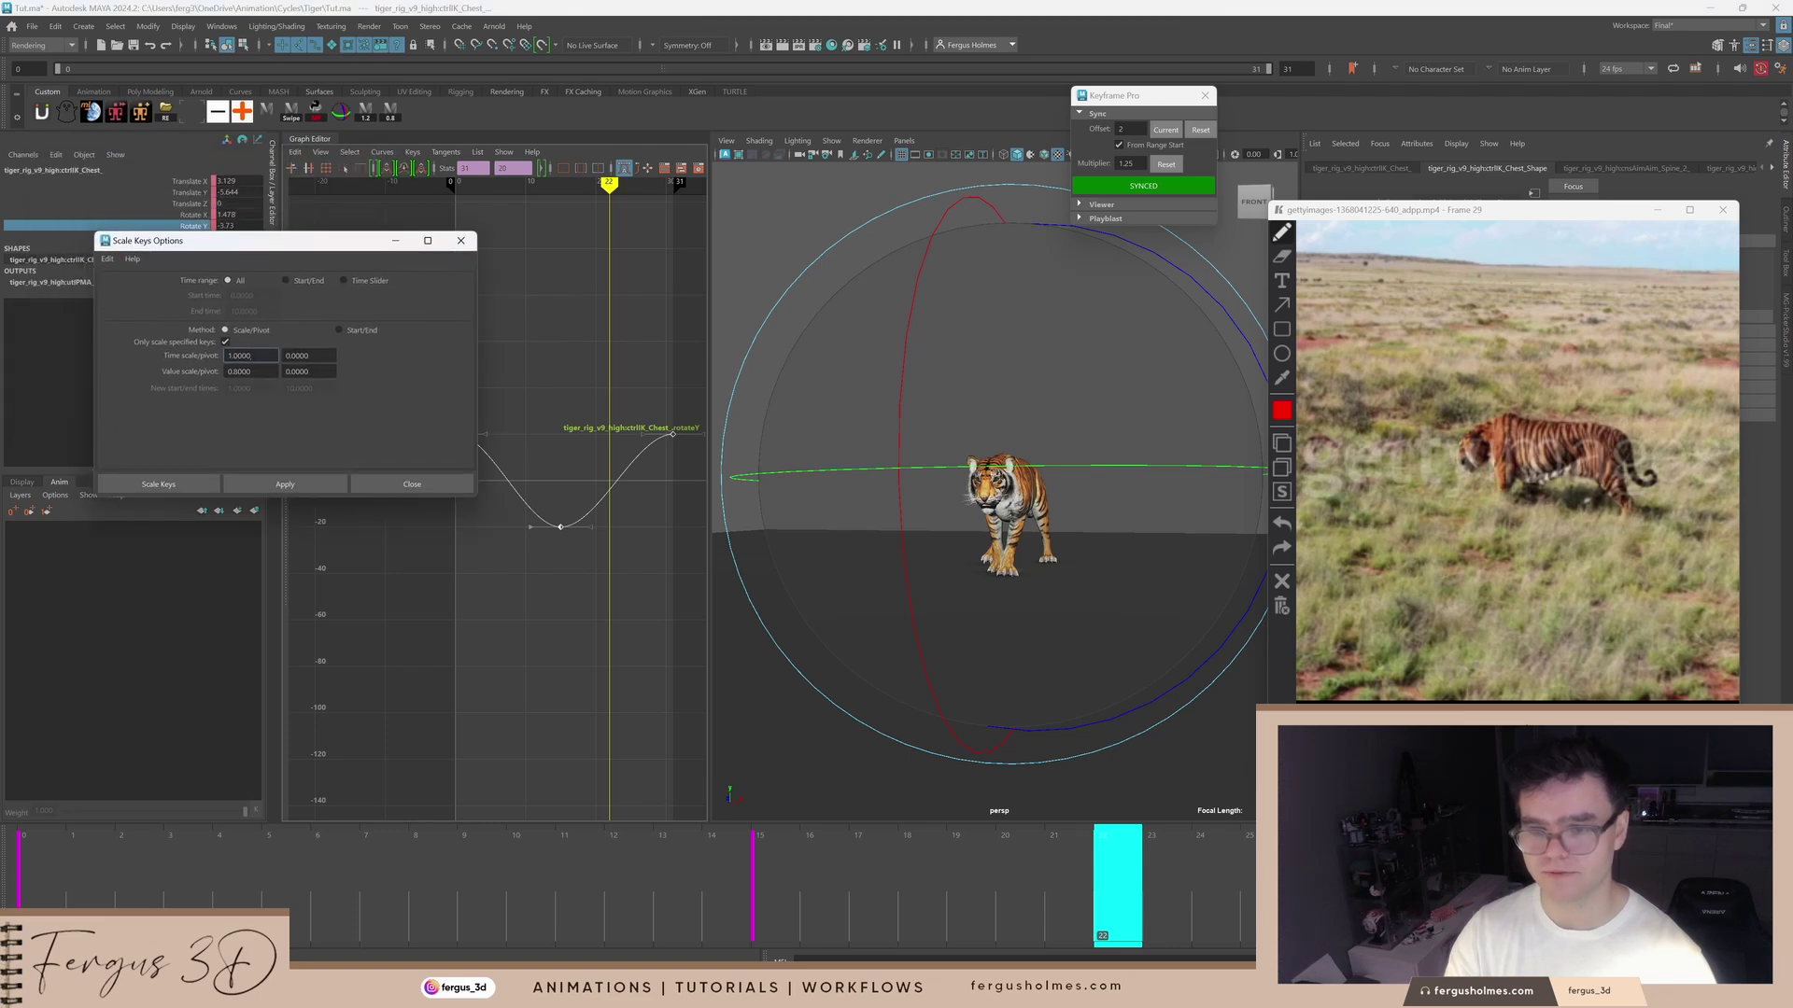
left_click(395, 240)
Step: Scale the chest's Rotate Y key values by 0.8 four times
left_click(392, 116)
left_click(393, 119)
left_click(393, 118)
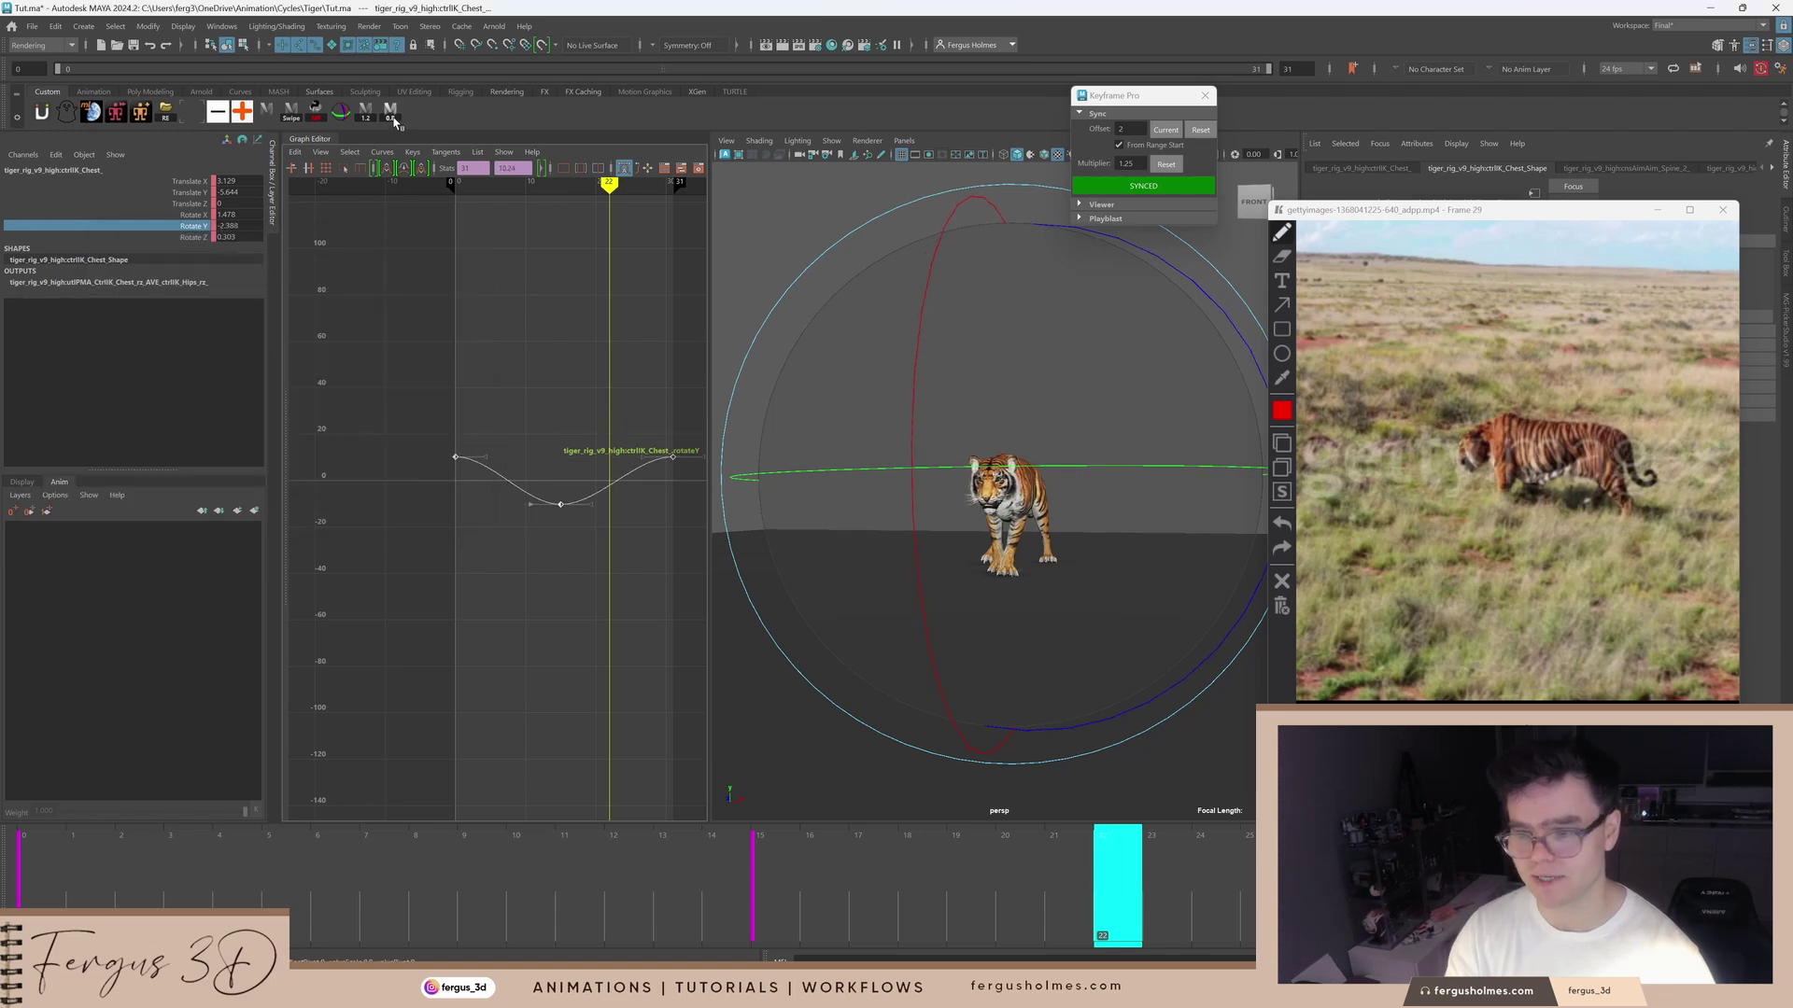
left_click(393, 119)
Step: Play back the cycle from the front and close up from the side, and scale the Rotate Y values by 0.8 once more
left_click_drag(481, 878, 158, 885)
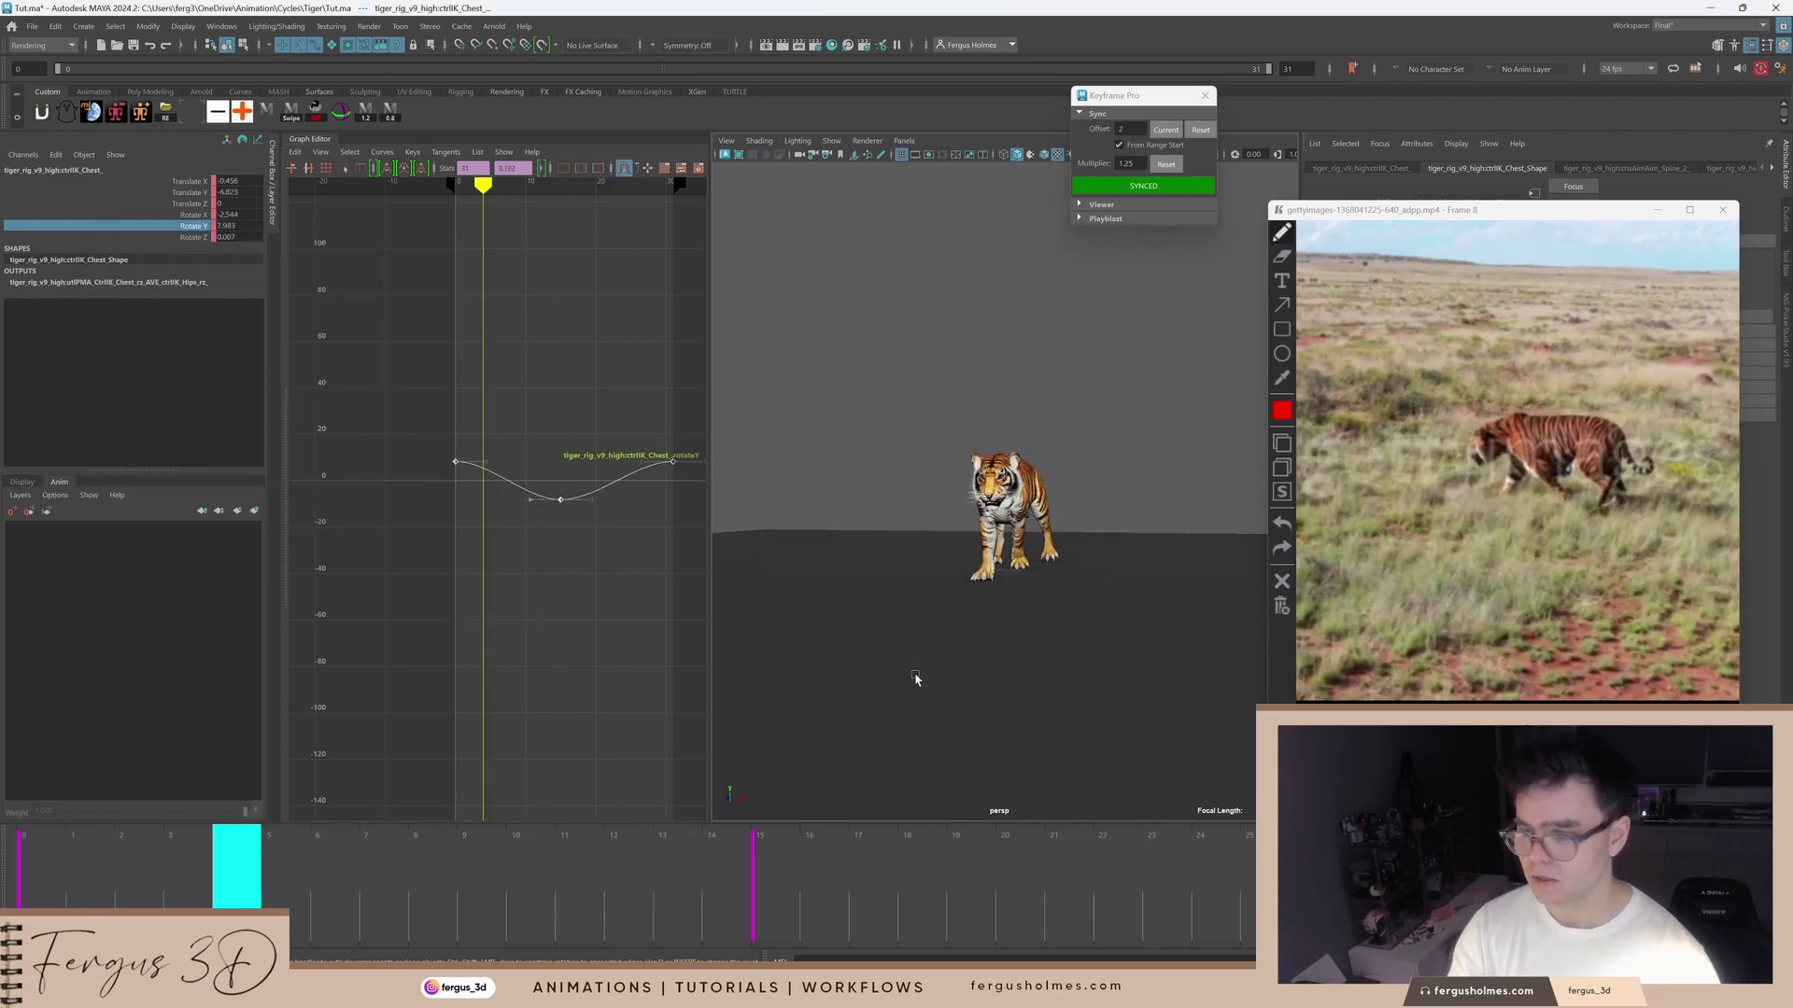
left_click_drag(1057, 571, 910, 525, "alt")
scroll(898, 518, "up", 6)
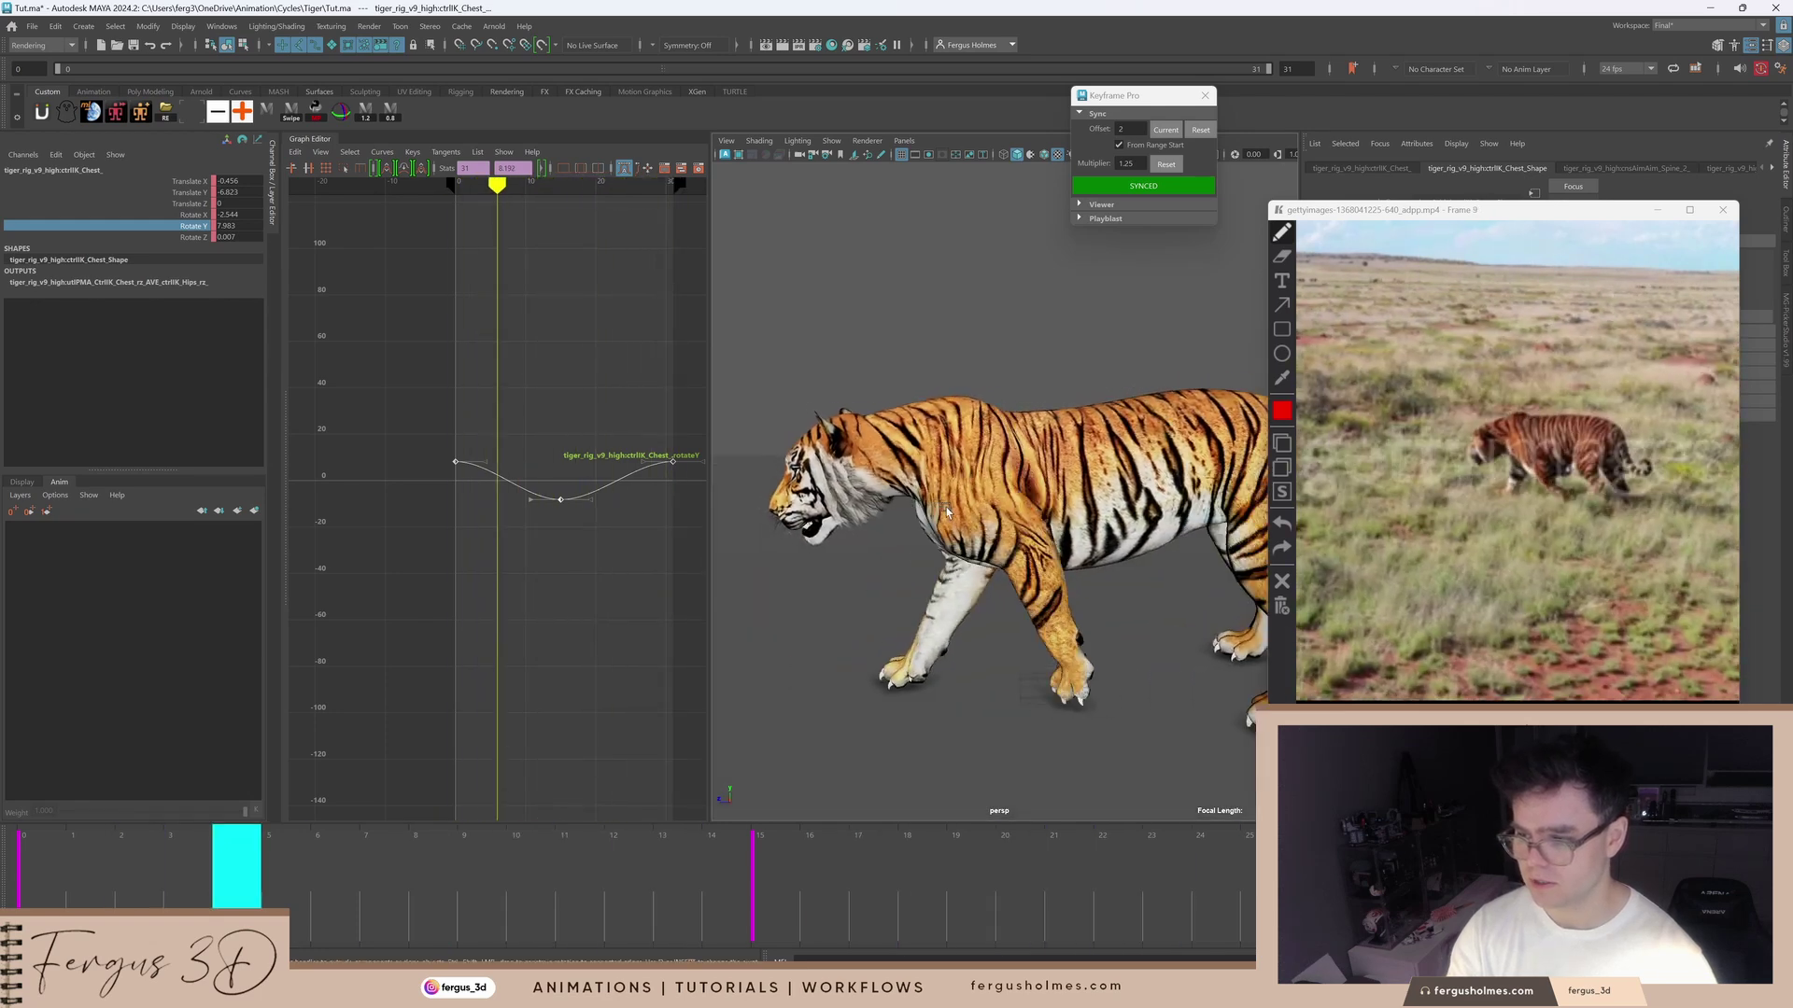
key("alt+v")
left_click(391, 112)
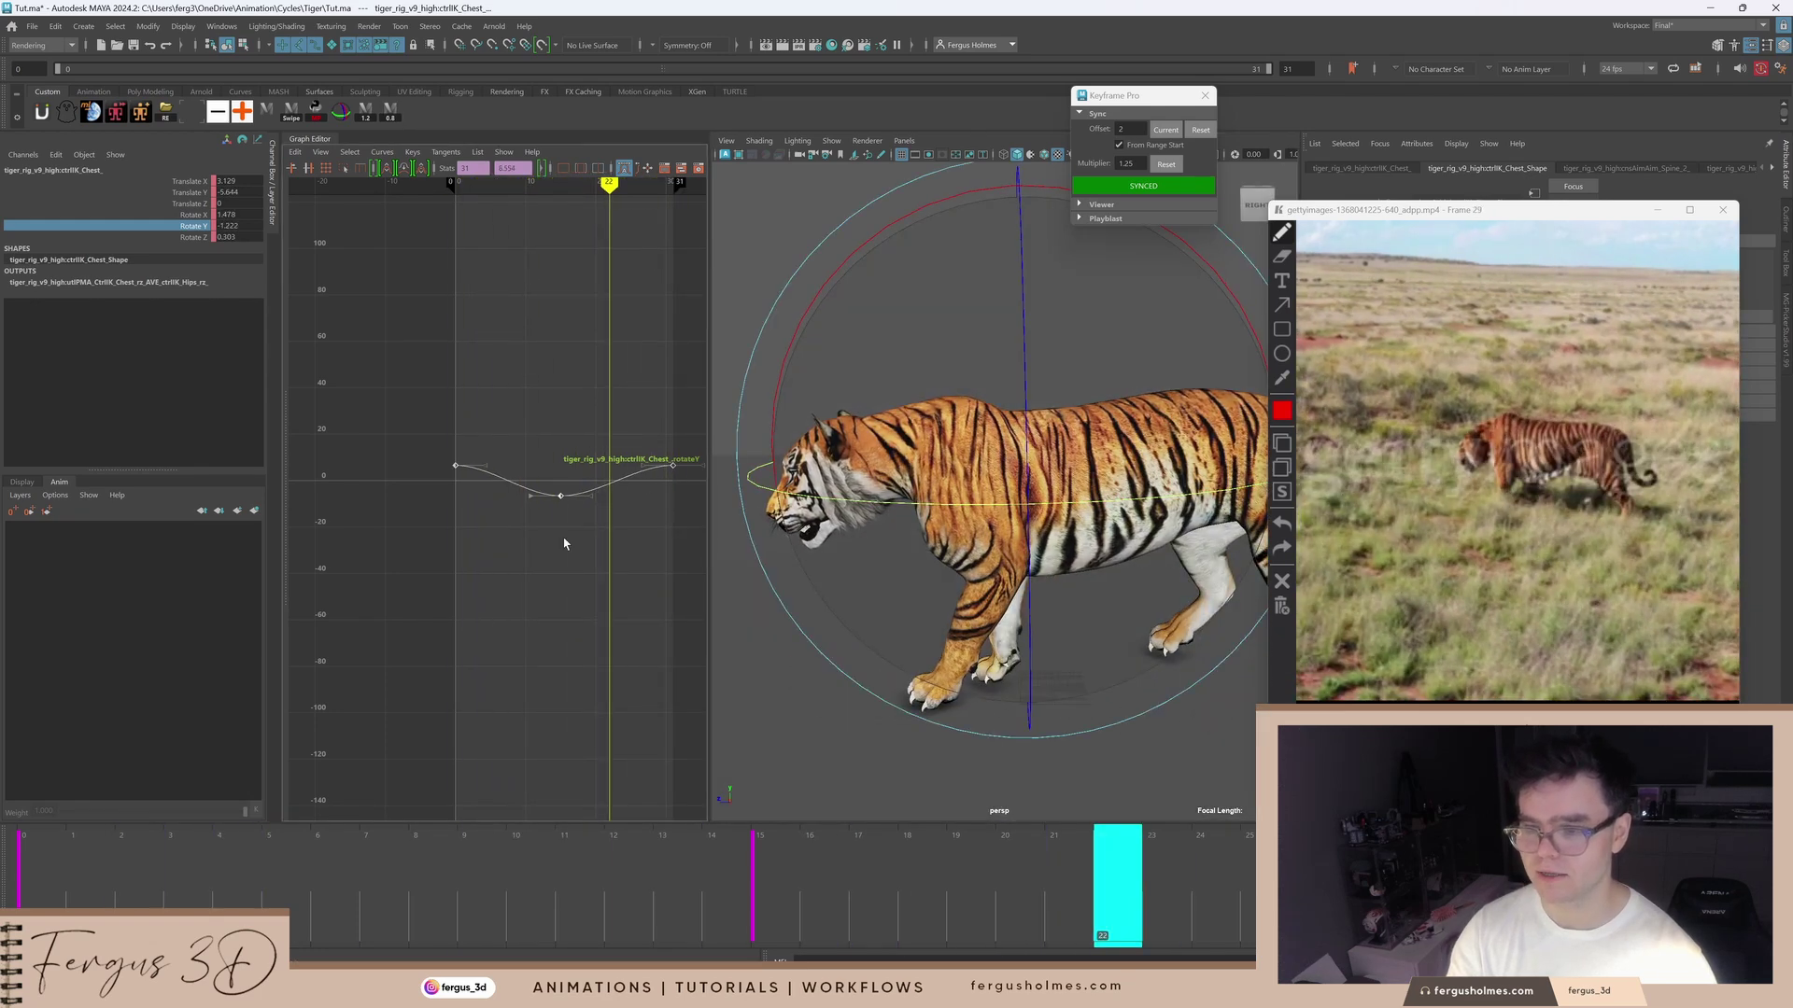
Step: Review the reduced chest twist in playback from the side, the front and farther away
key("alt+v")
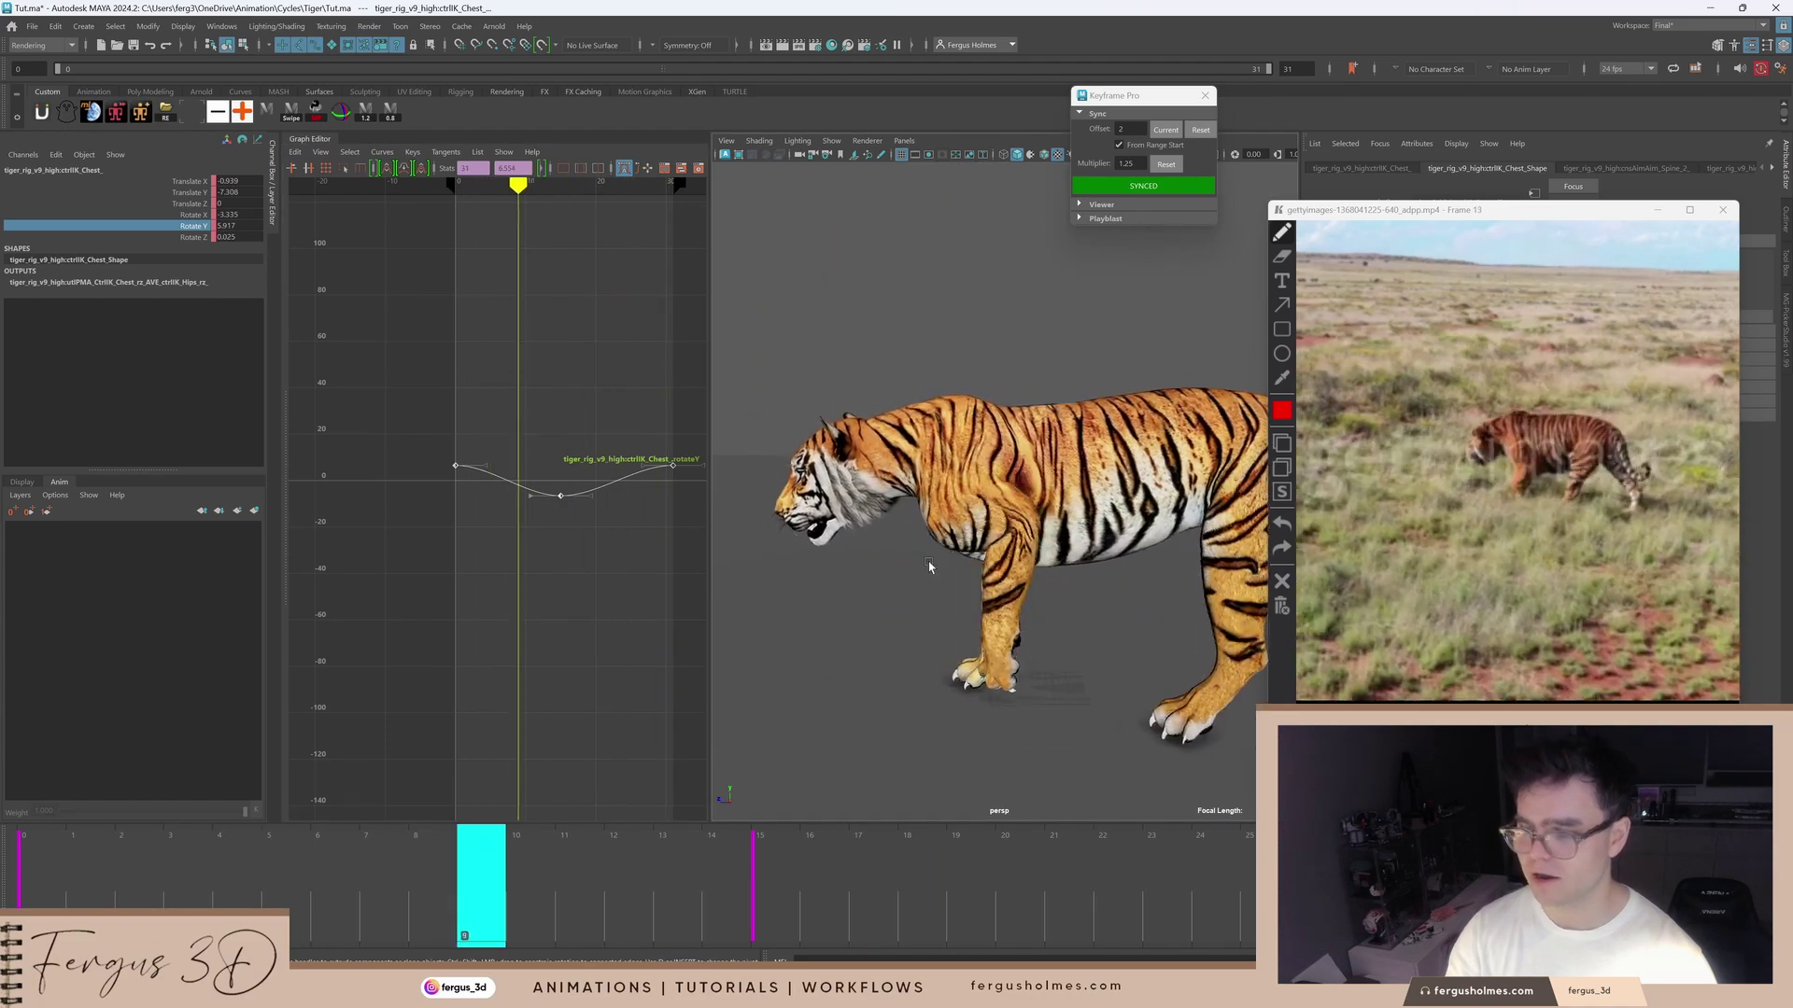
key("alt+v")
scroll(929, 566, "down", 3)
left_click_drag(929, 567, 1067, 523, "alt")
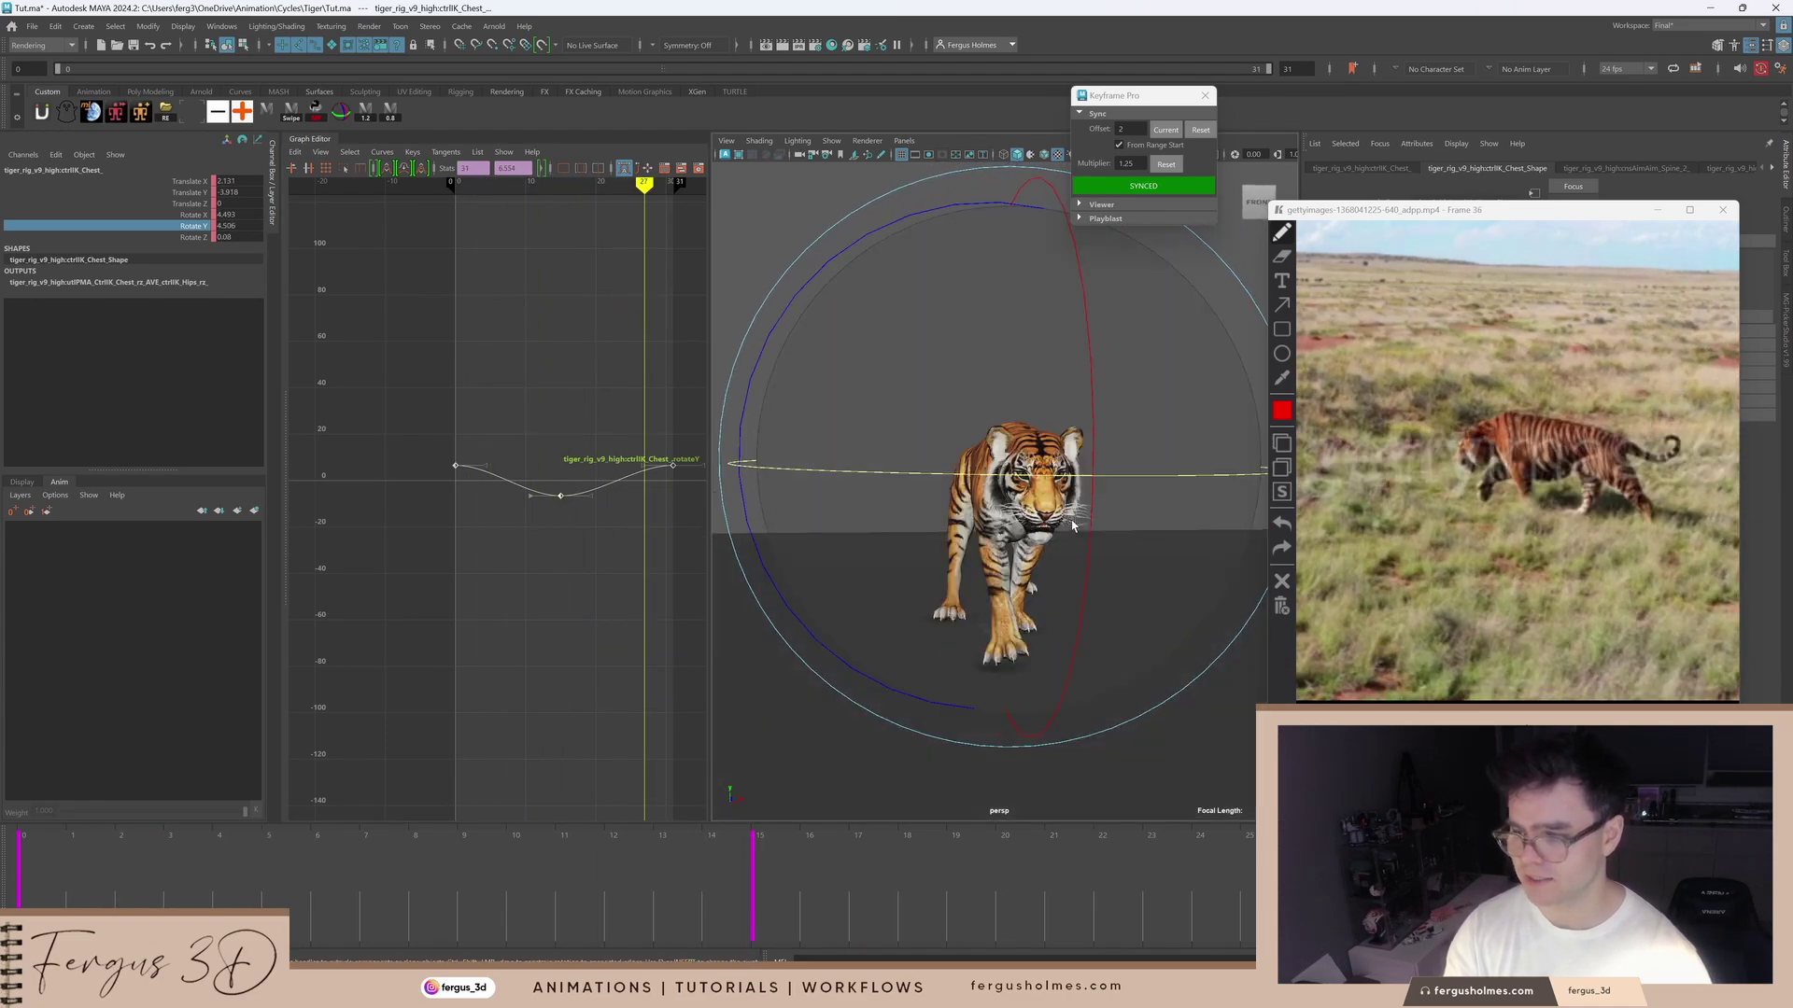
key("alt+v")
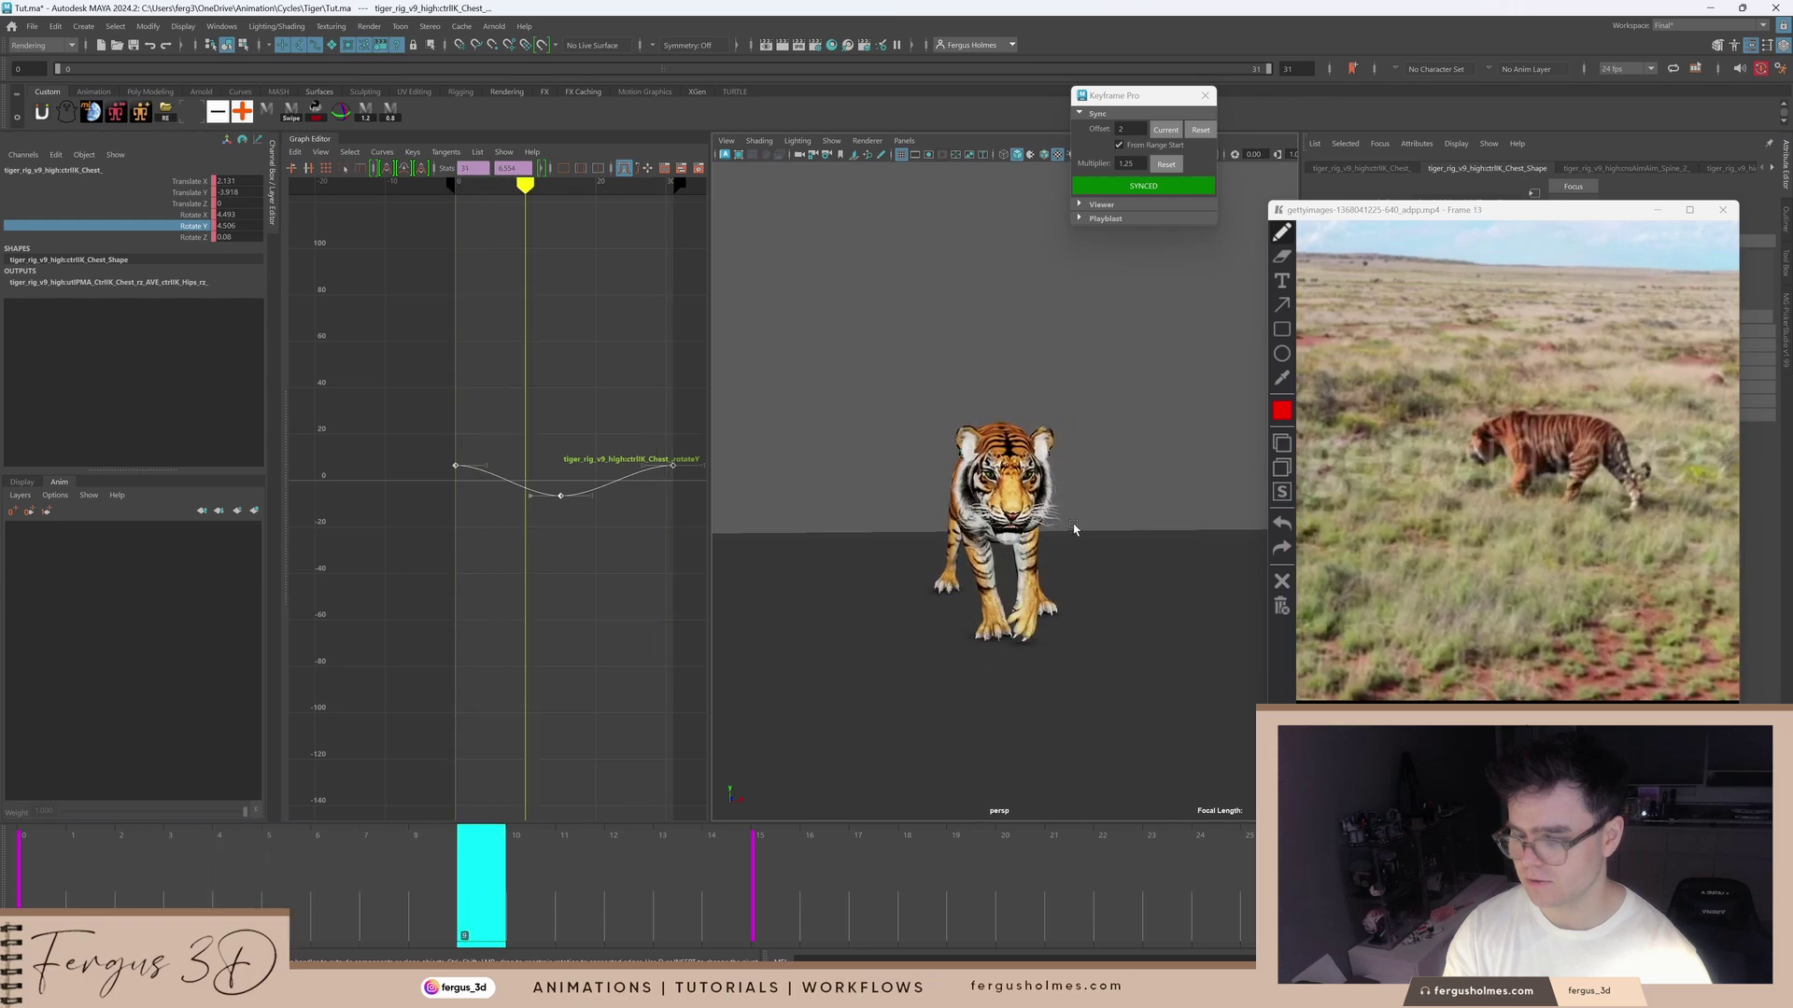
left_click_drag(1074, 527, 983, 516, "alt")
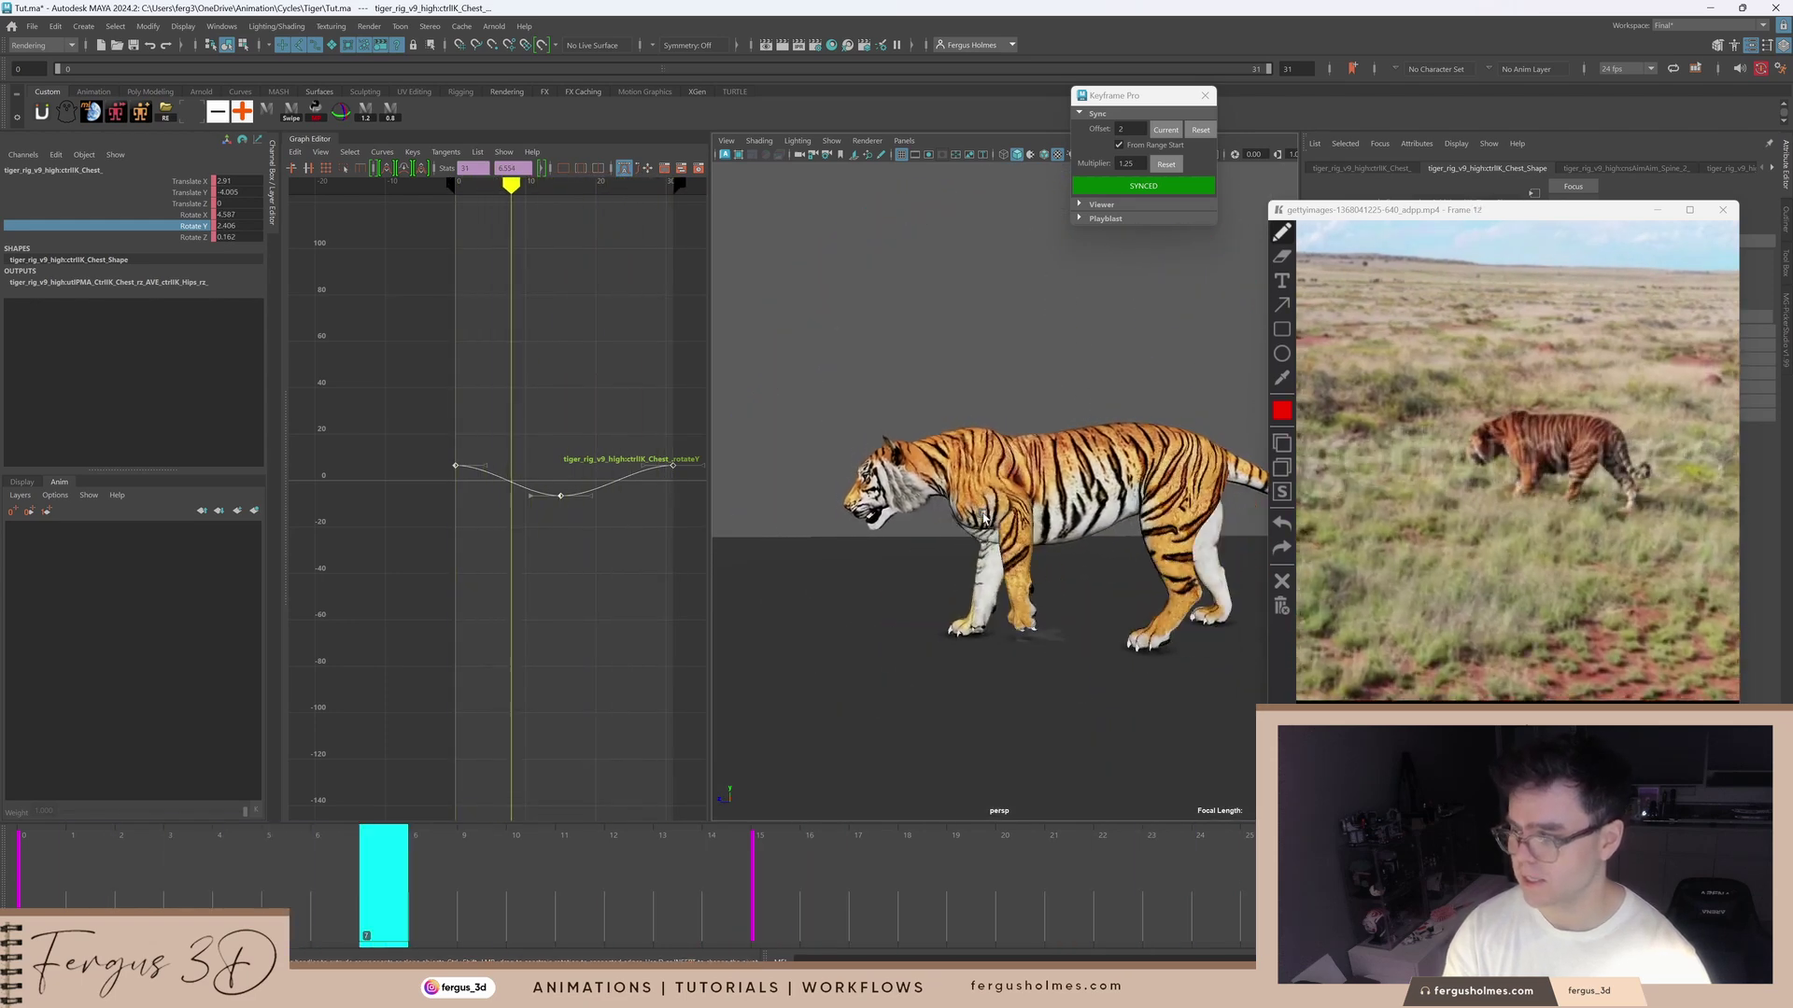
key("alt+v")
right_click_drag(983, 528, 844, 512, "alt")
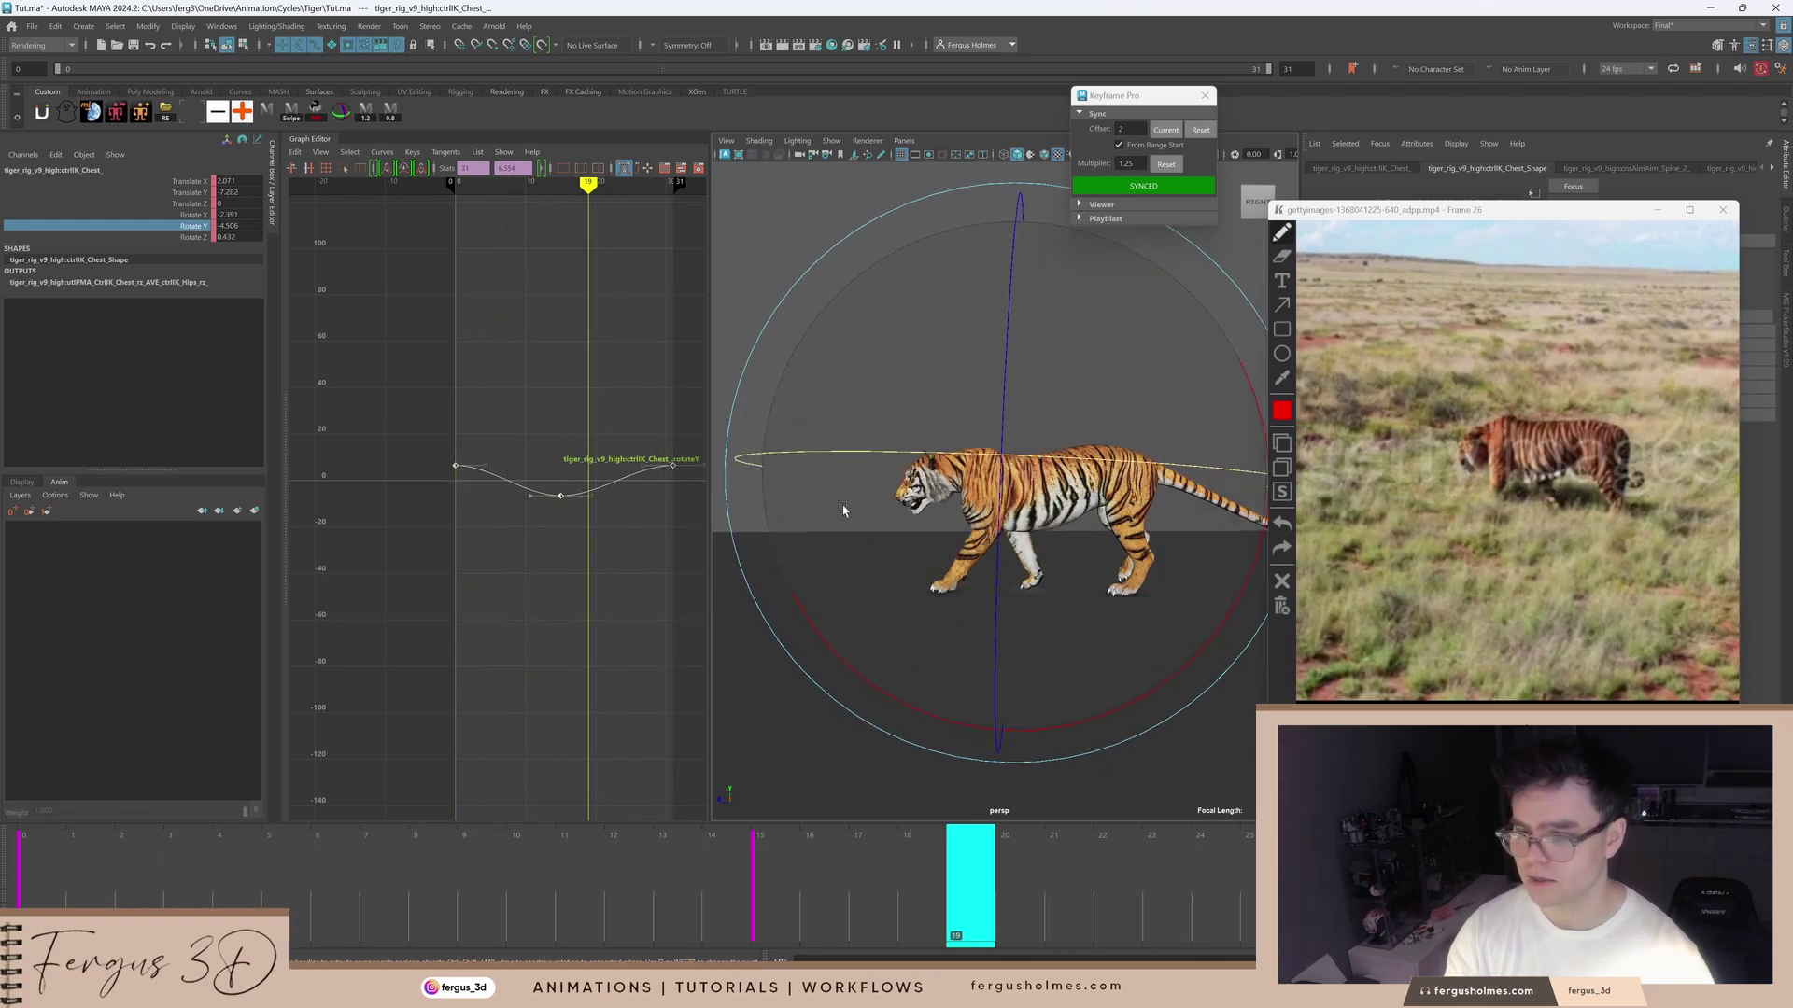
Step: Display the chest's Rotate Z and Translate X curves together and delete the Rotate Z key at frame 15
left_click(193, 237)
key("comma")
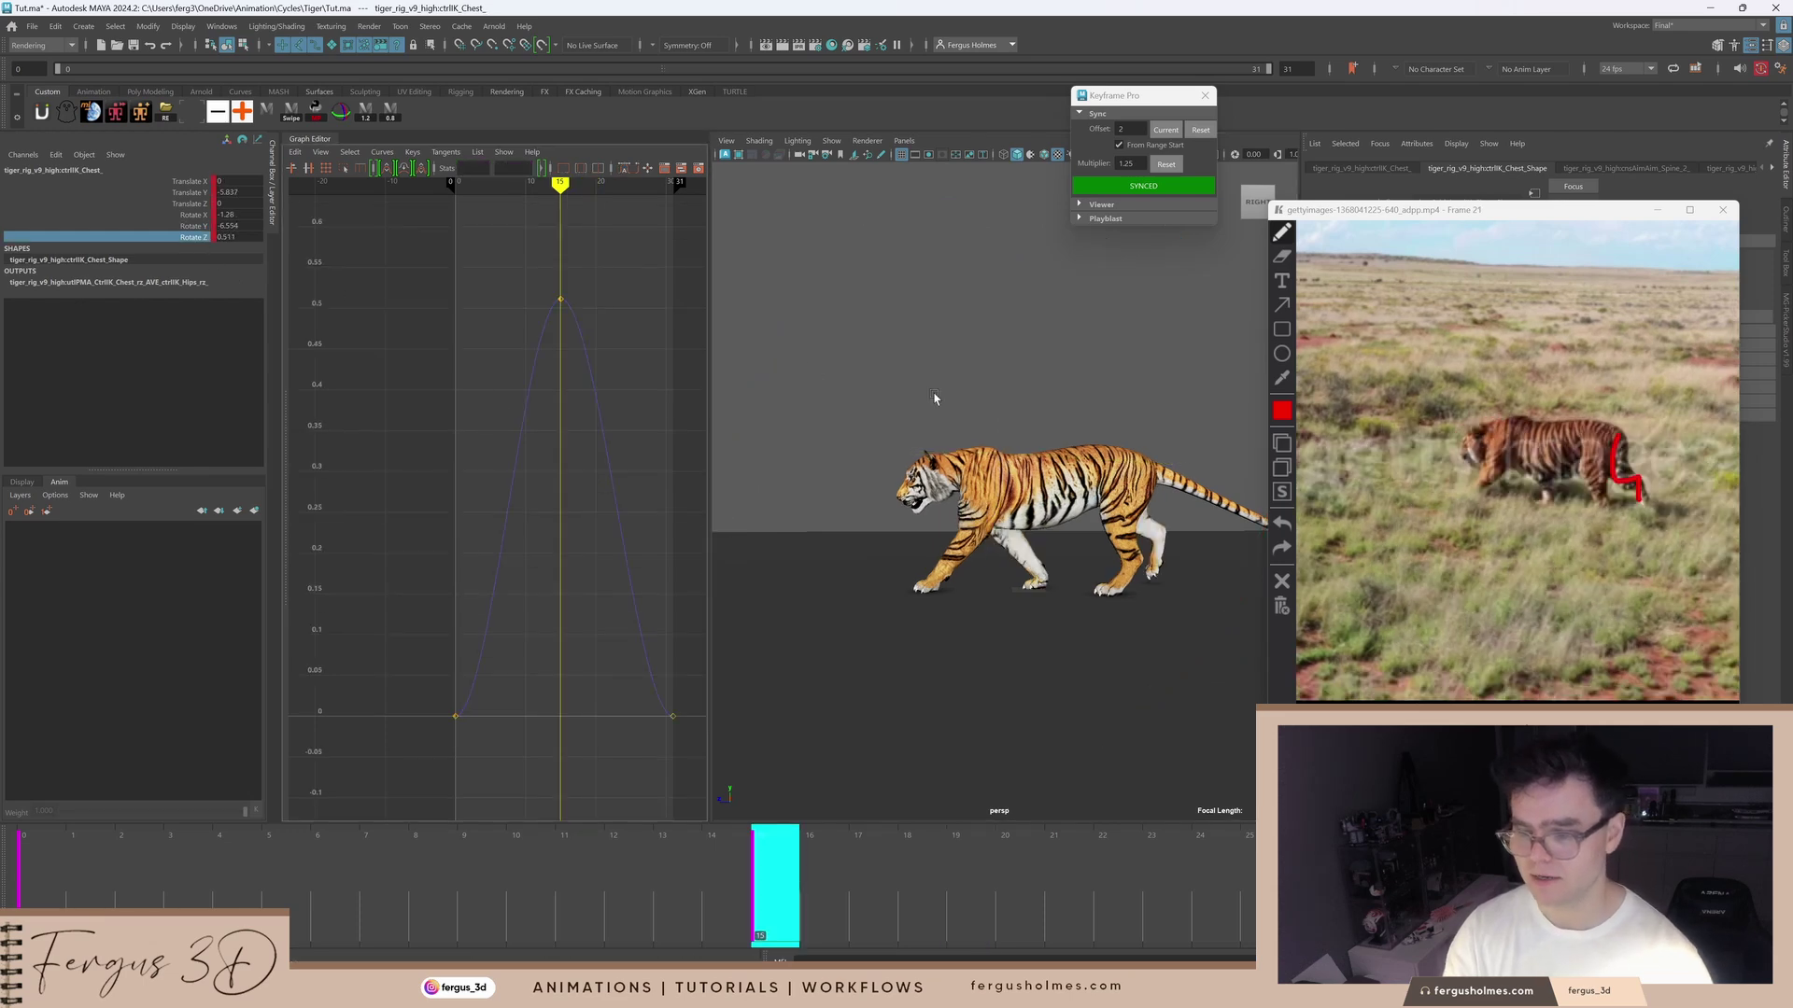
key("e")
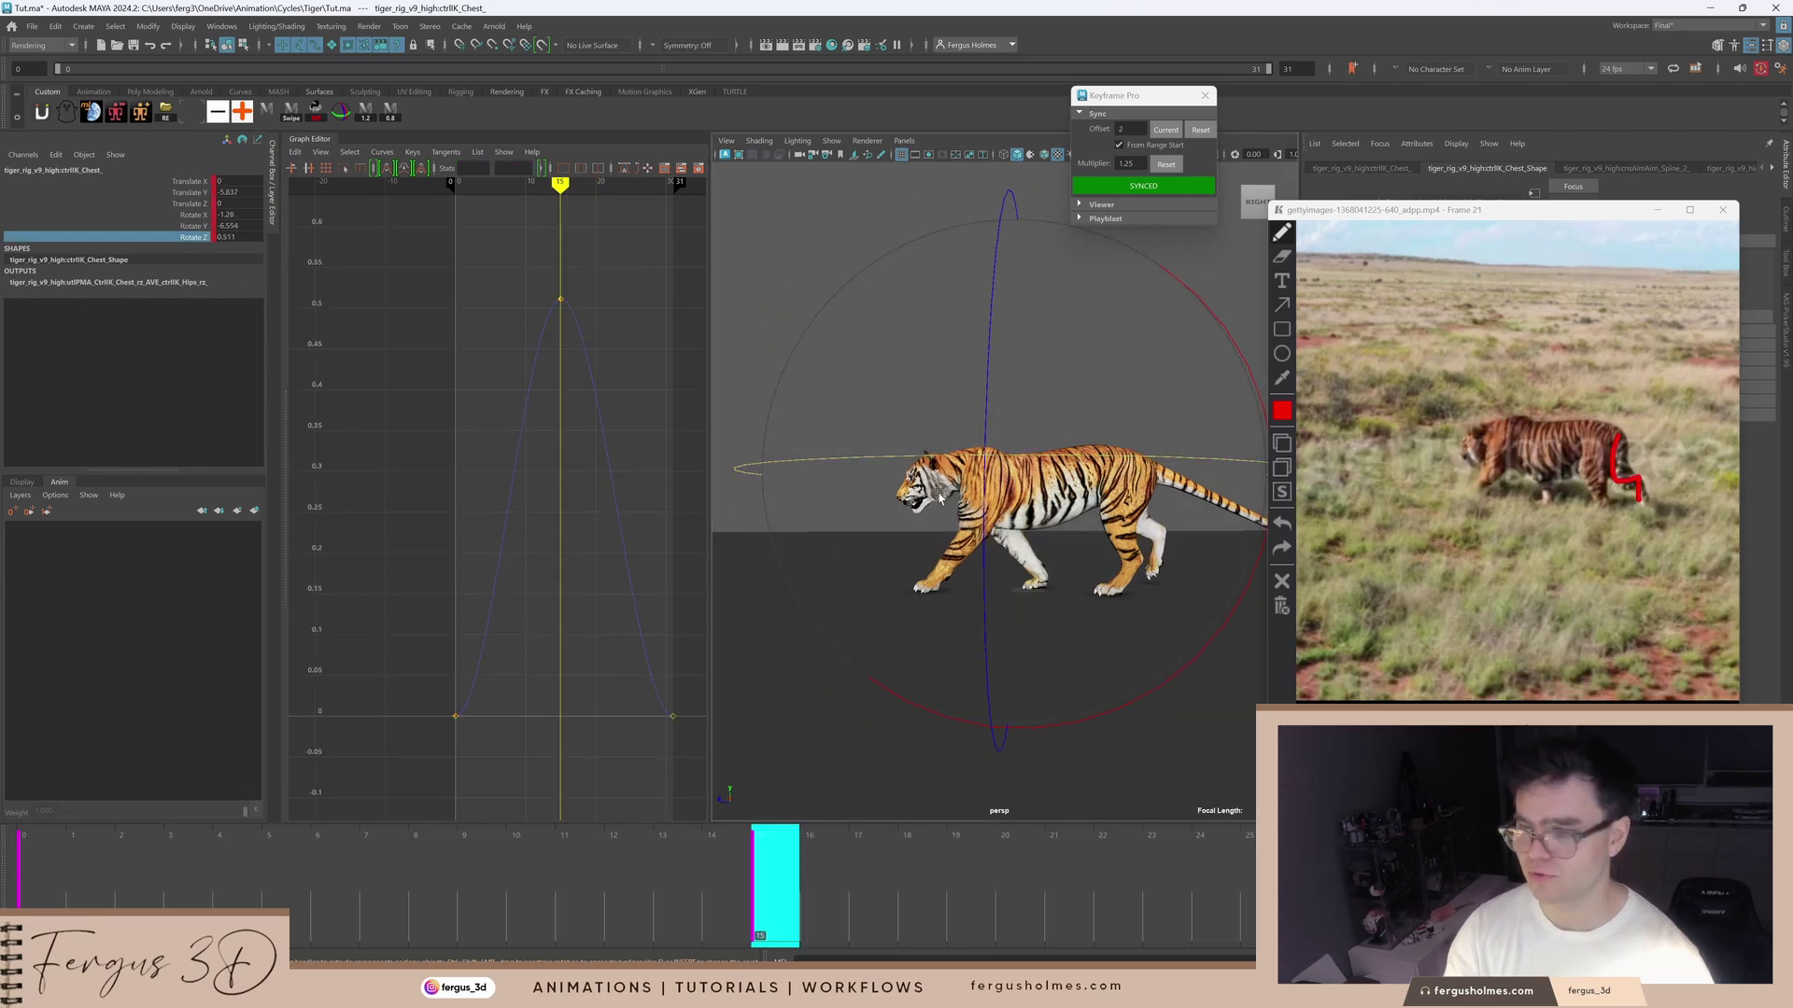
scroll(943, 500, "up", 2)
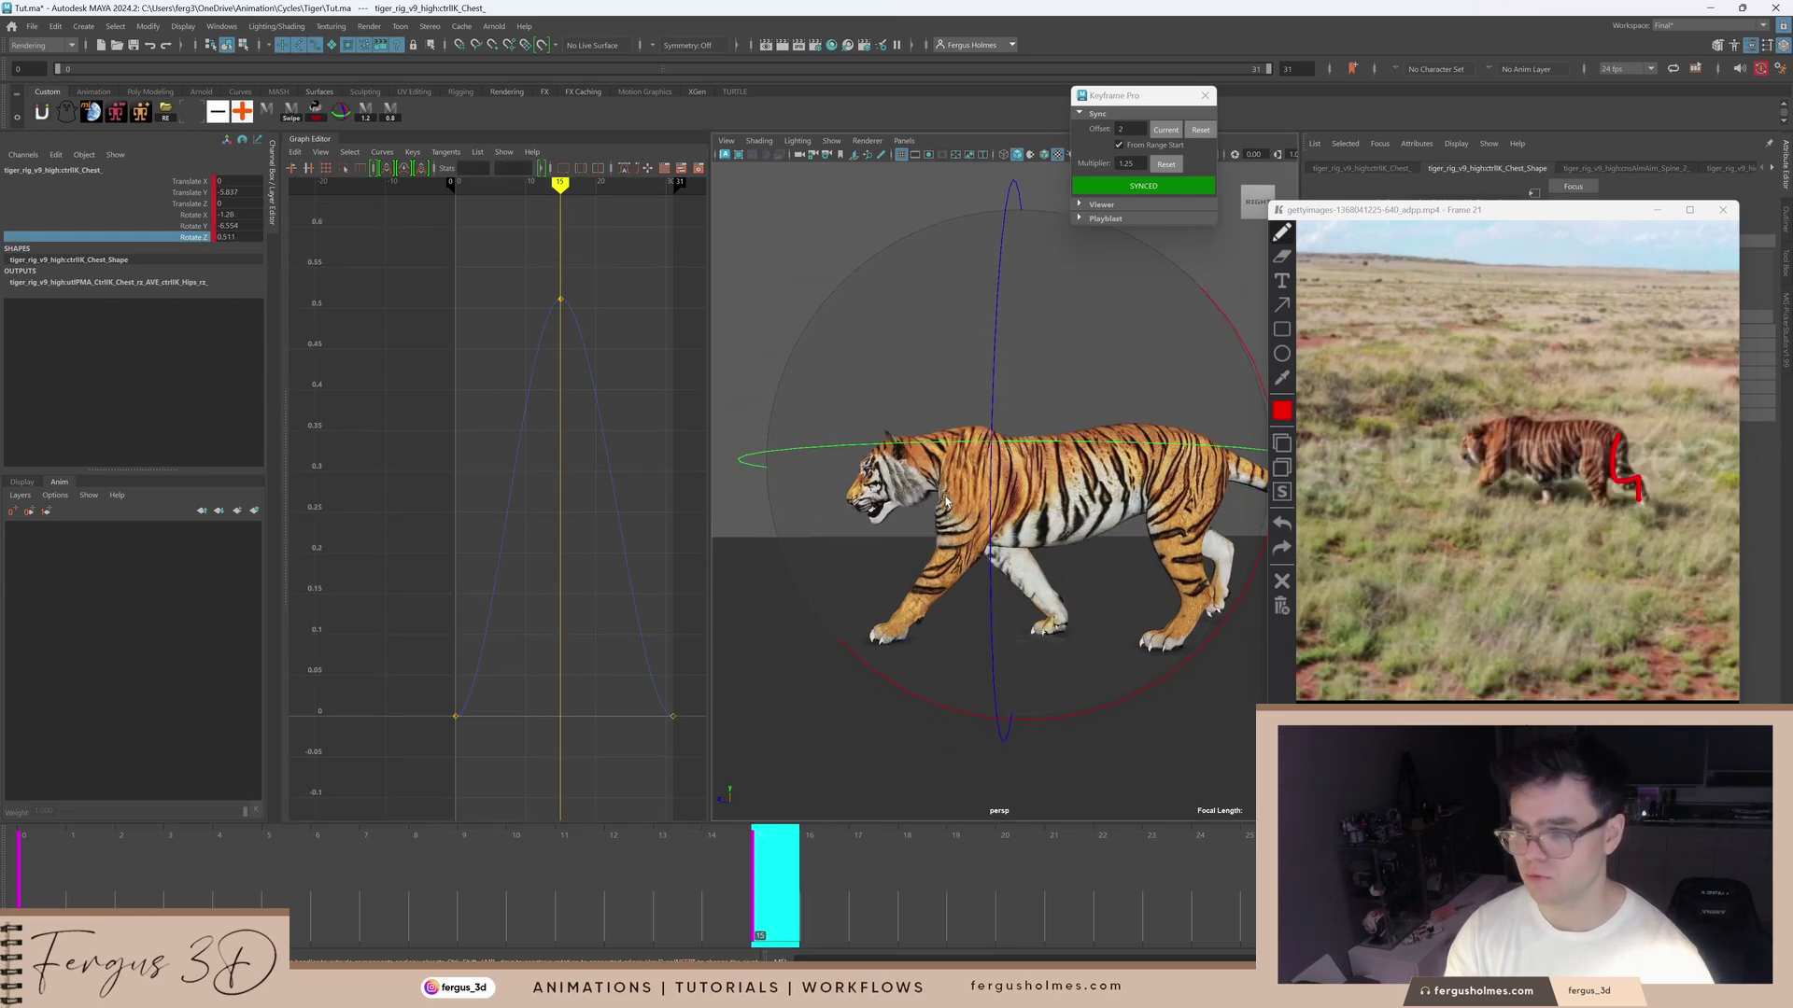
left_click(205, 182, "ctrl")
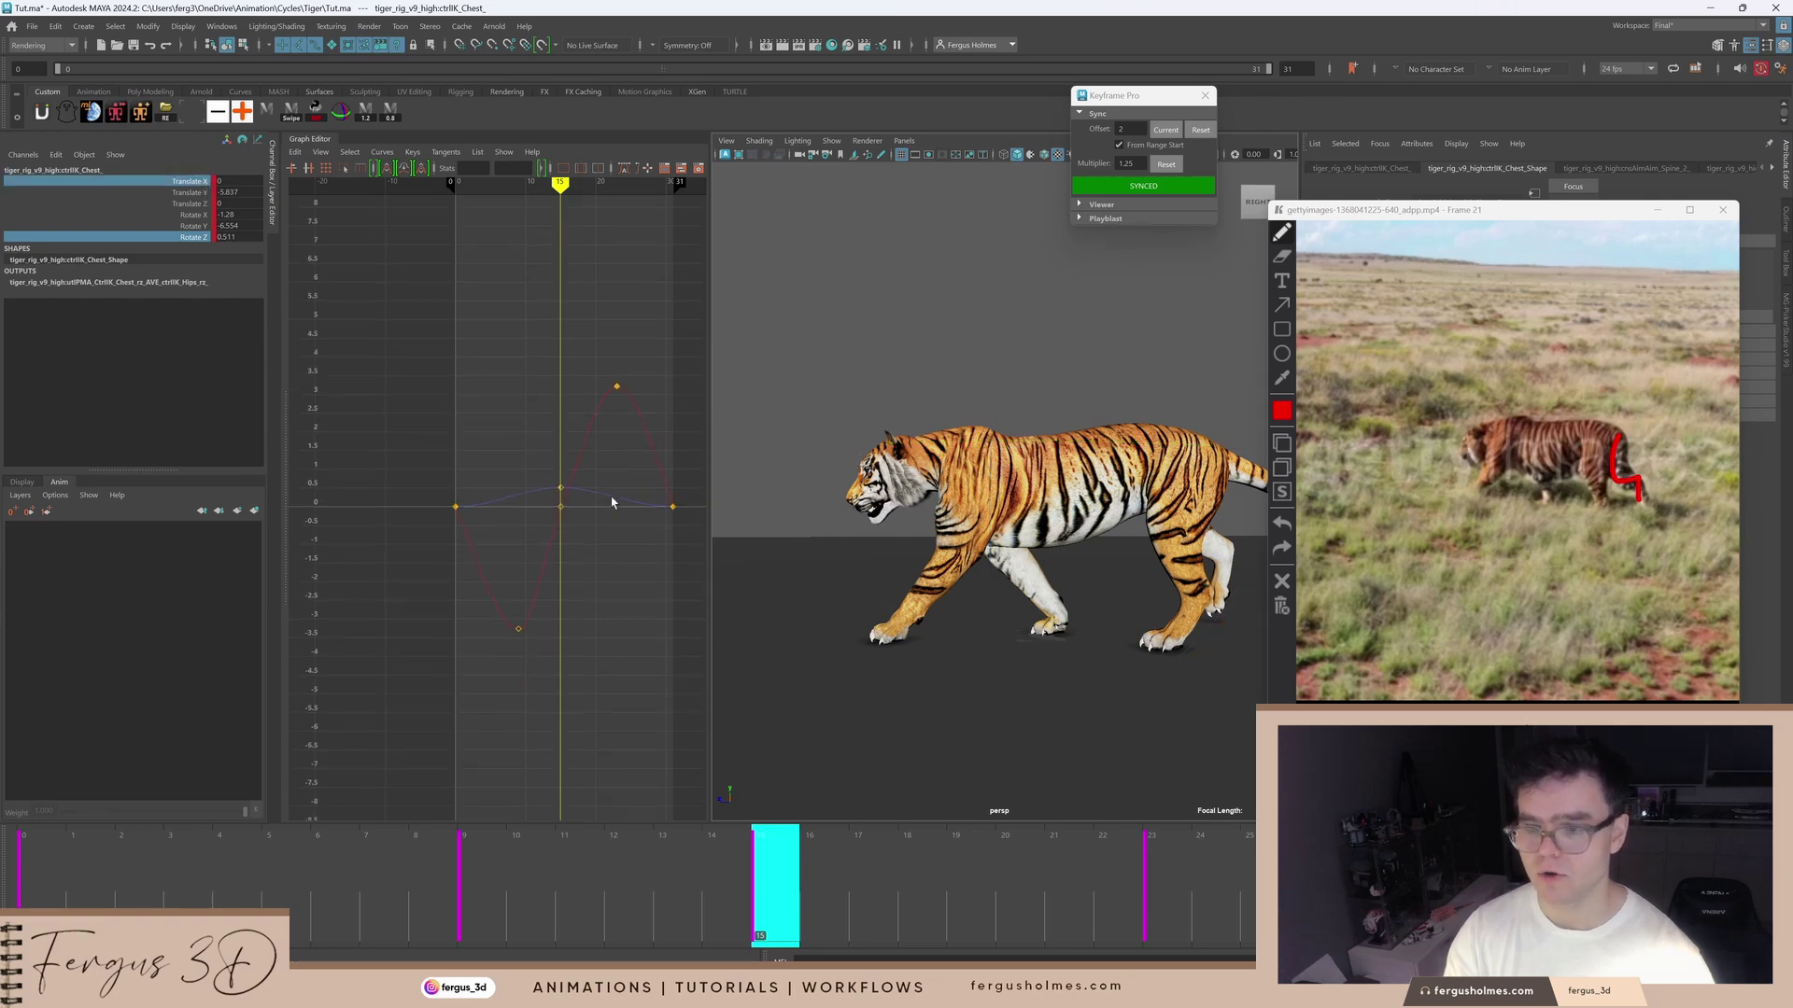
key("f")
key("comma")
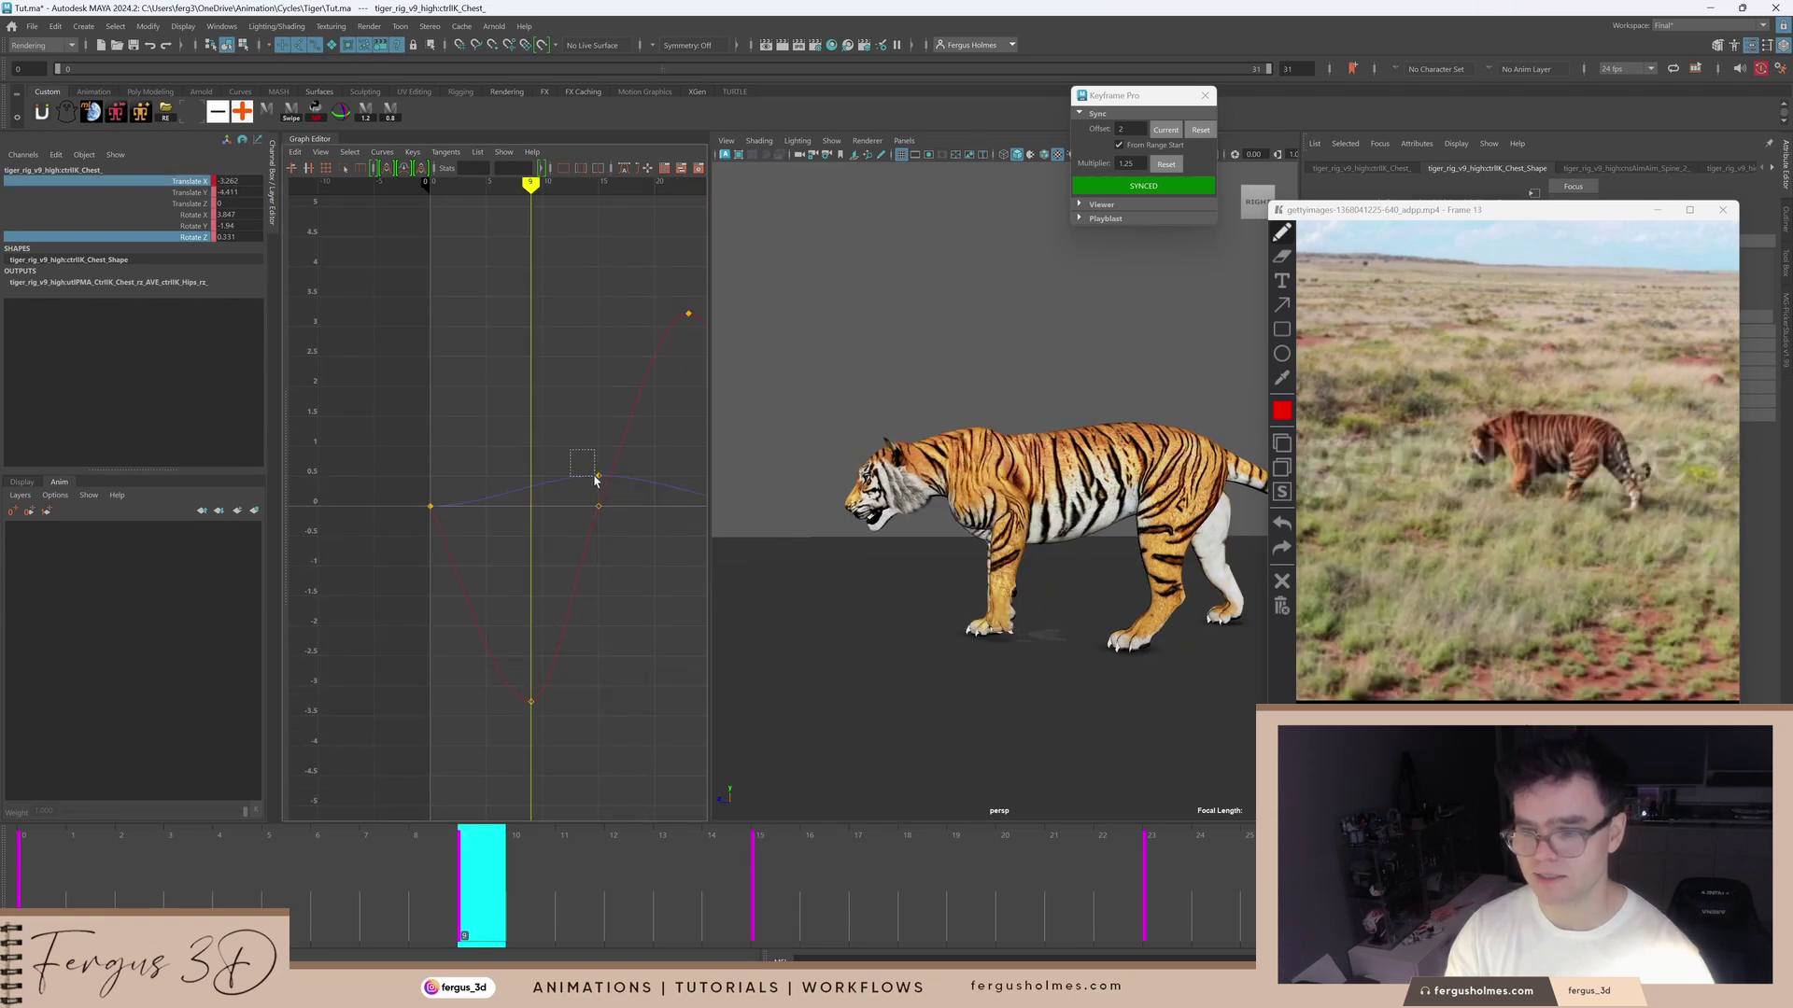
left_click_drag(595, 478, 600, 487)
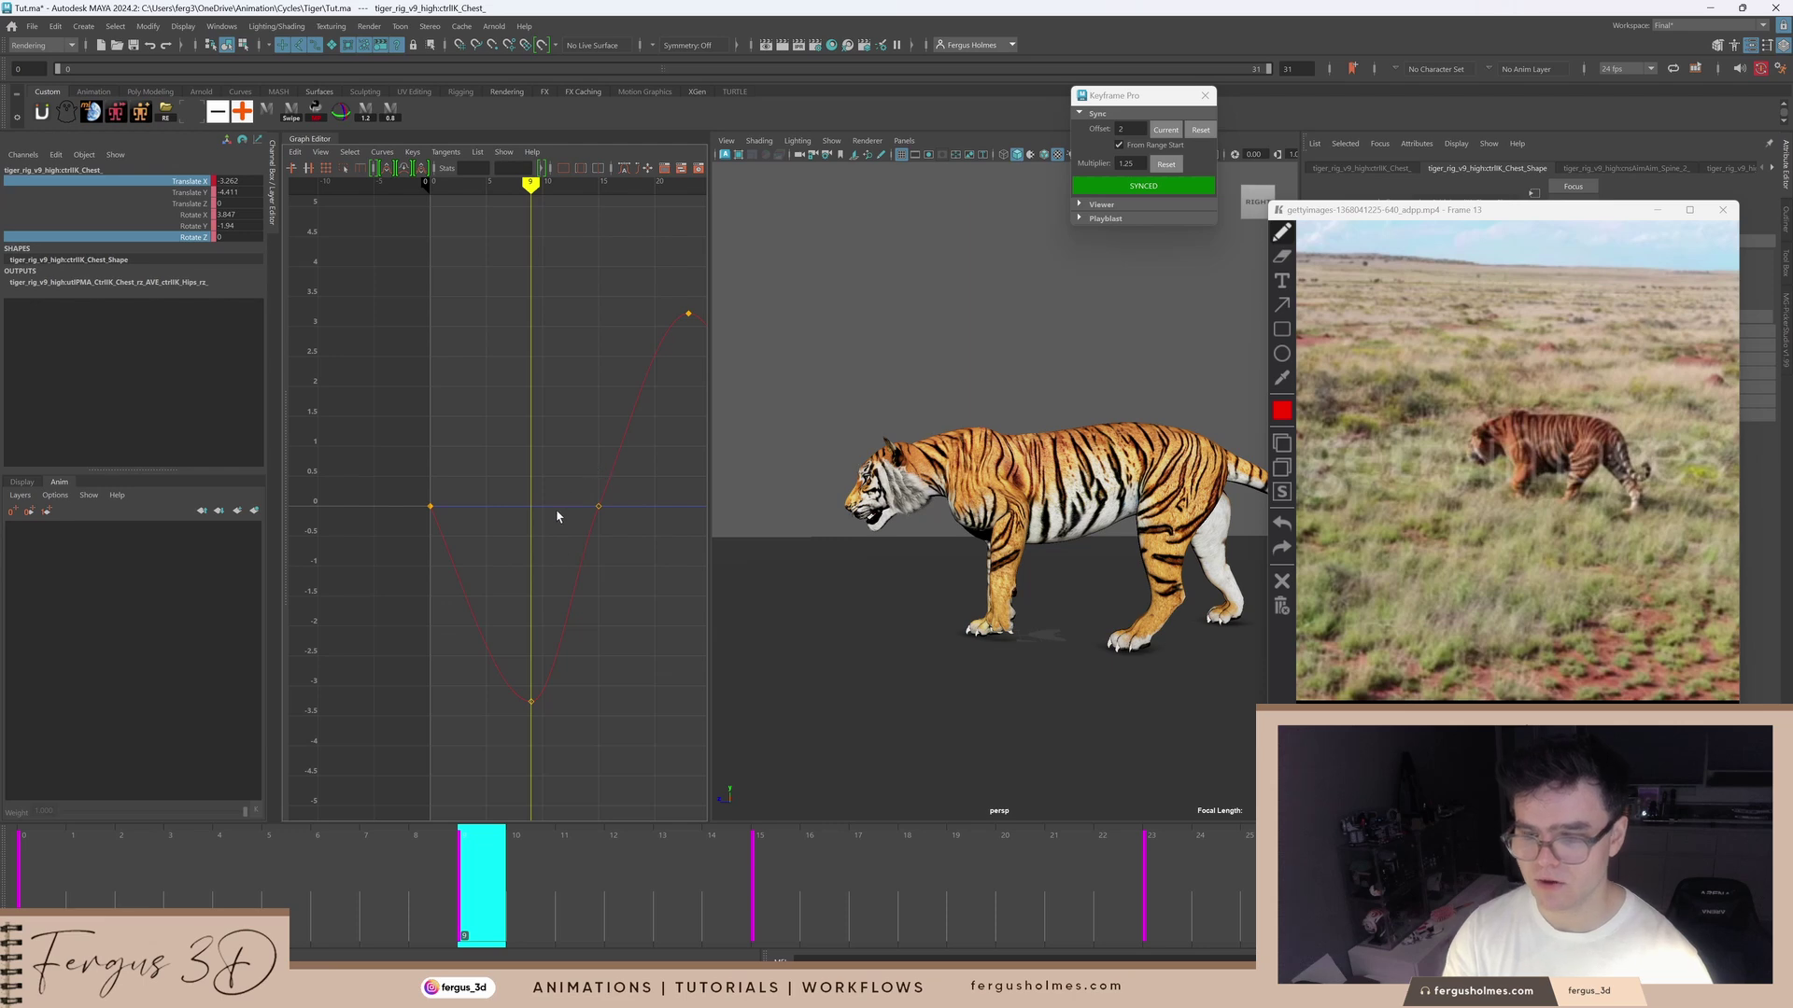
Step: Show the two curves in stacked view and insert a Rotate Z key at frame 9
key("2")
middle_click_drag(545, 659, 624, 562, "alt")
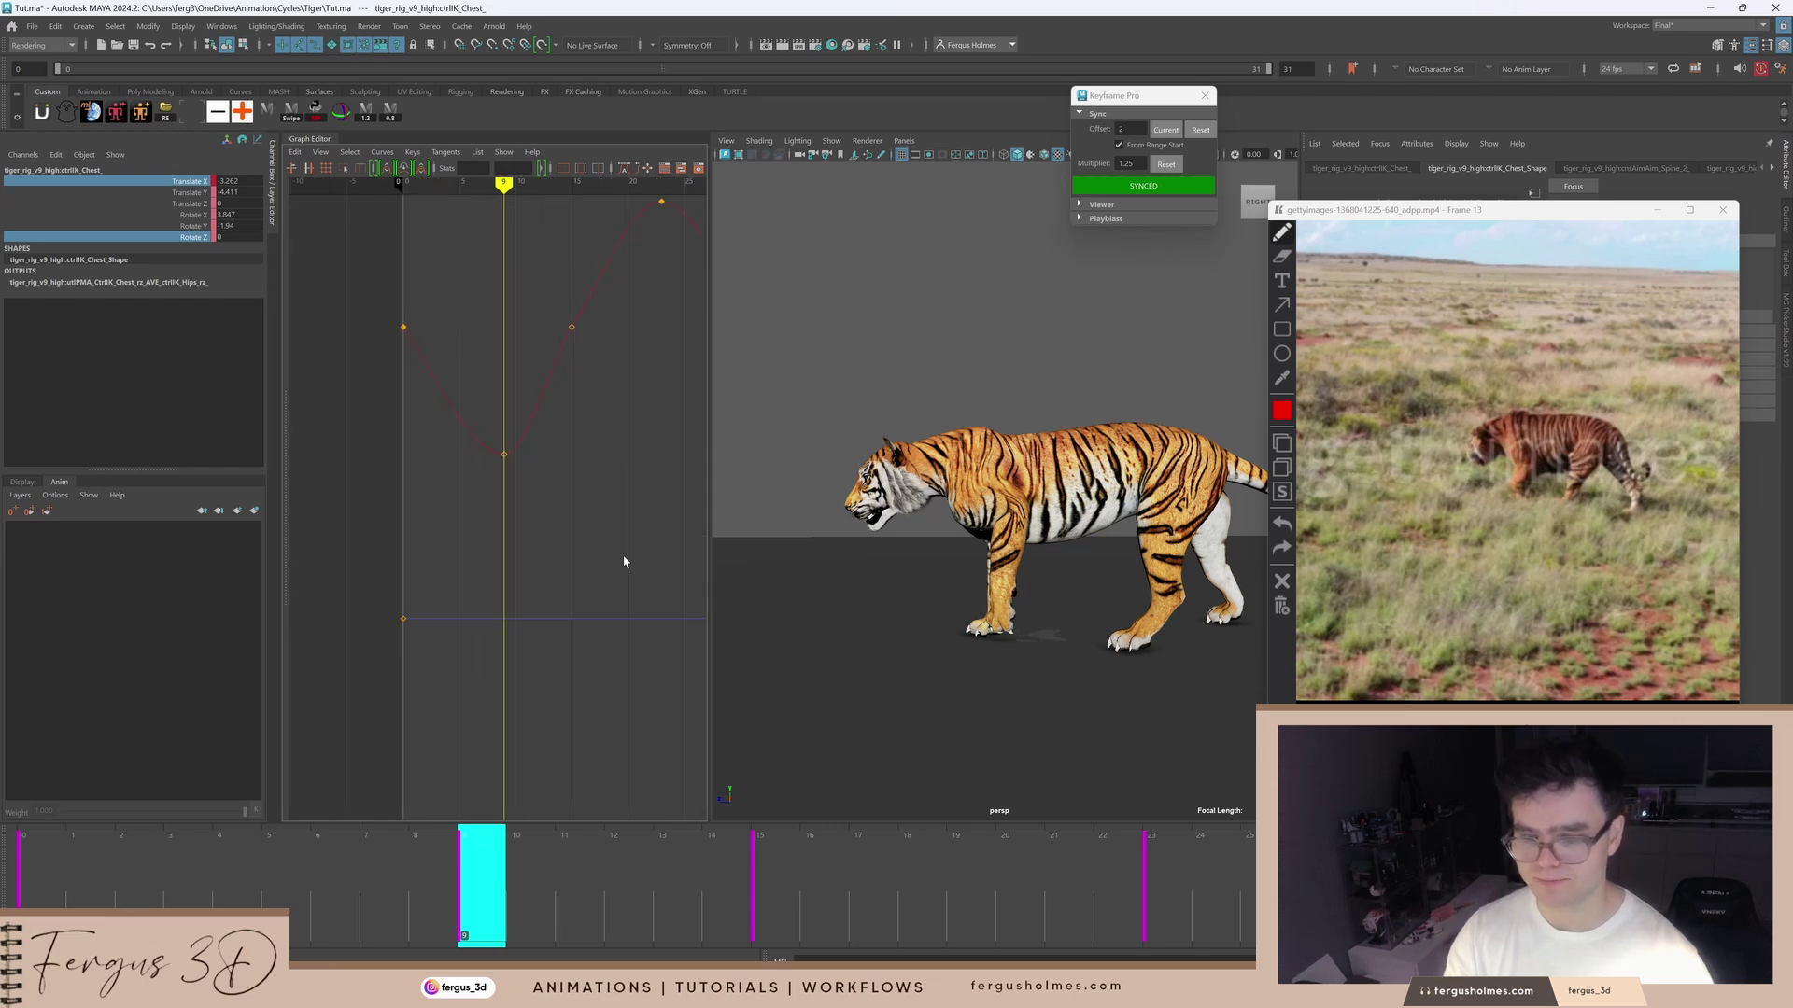
right_click_drag(577, 590, 564, 585, "alt+shift")
left_click_drag(563, 526, 528, 580)
right_click(547, 575)
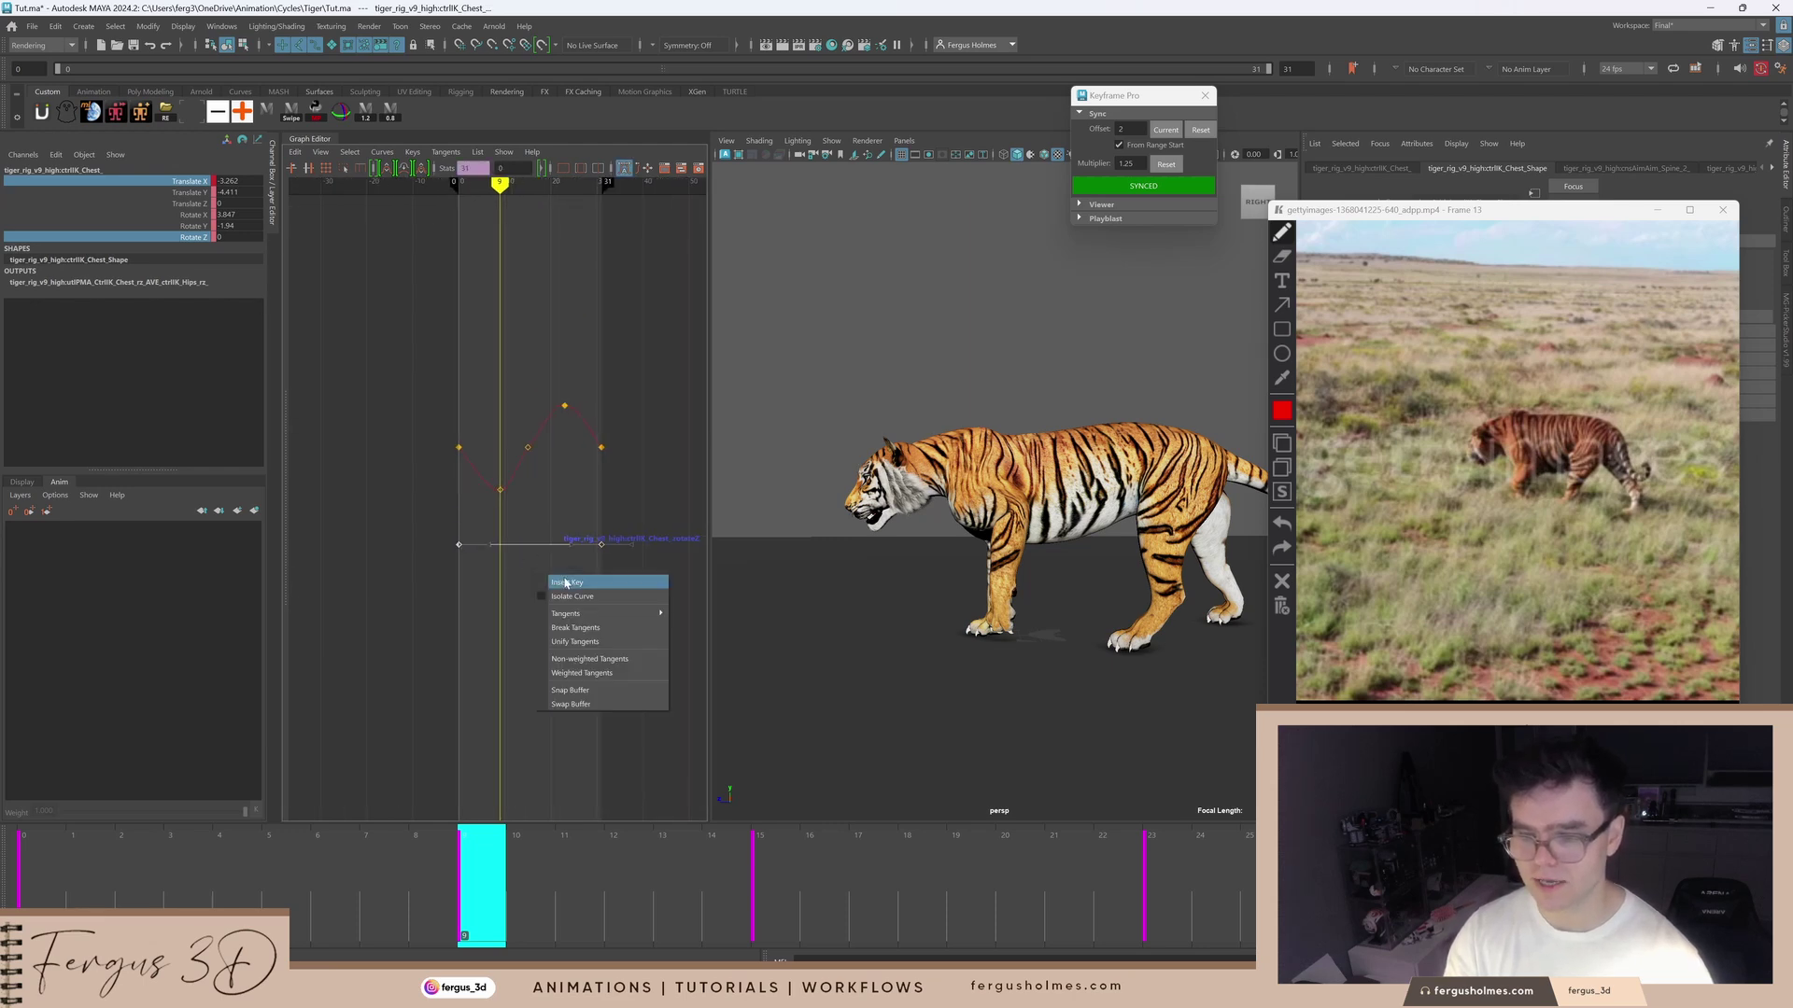
left_click(564, 581)
left_click(506, 544)
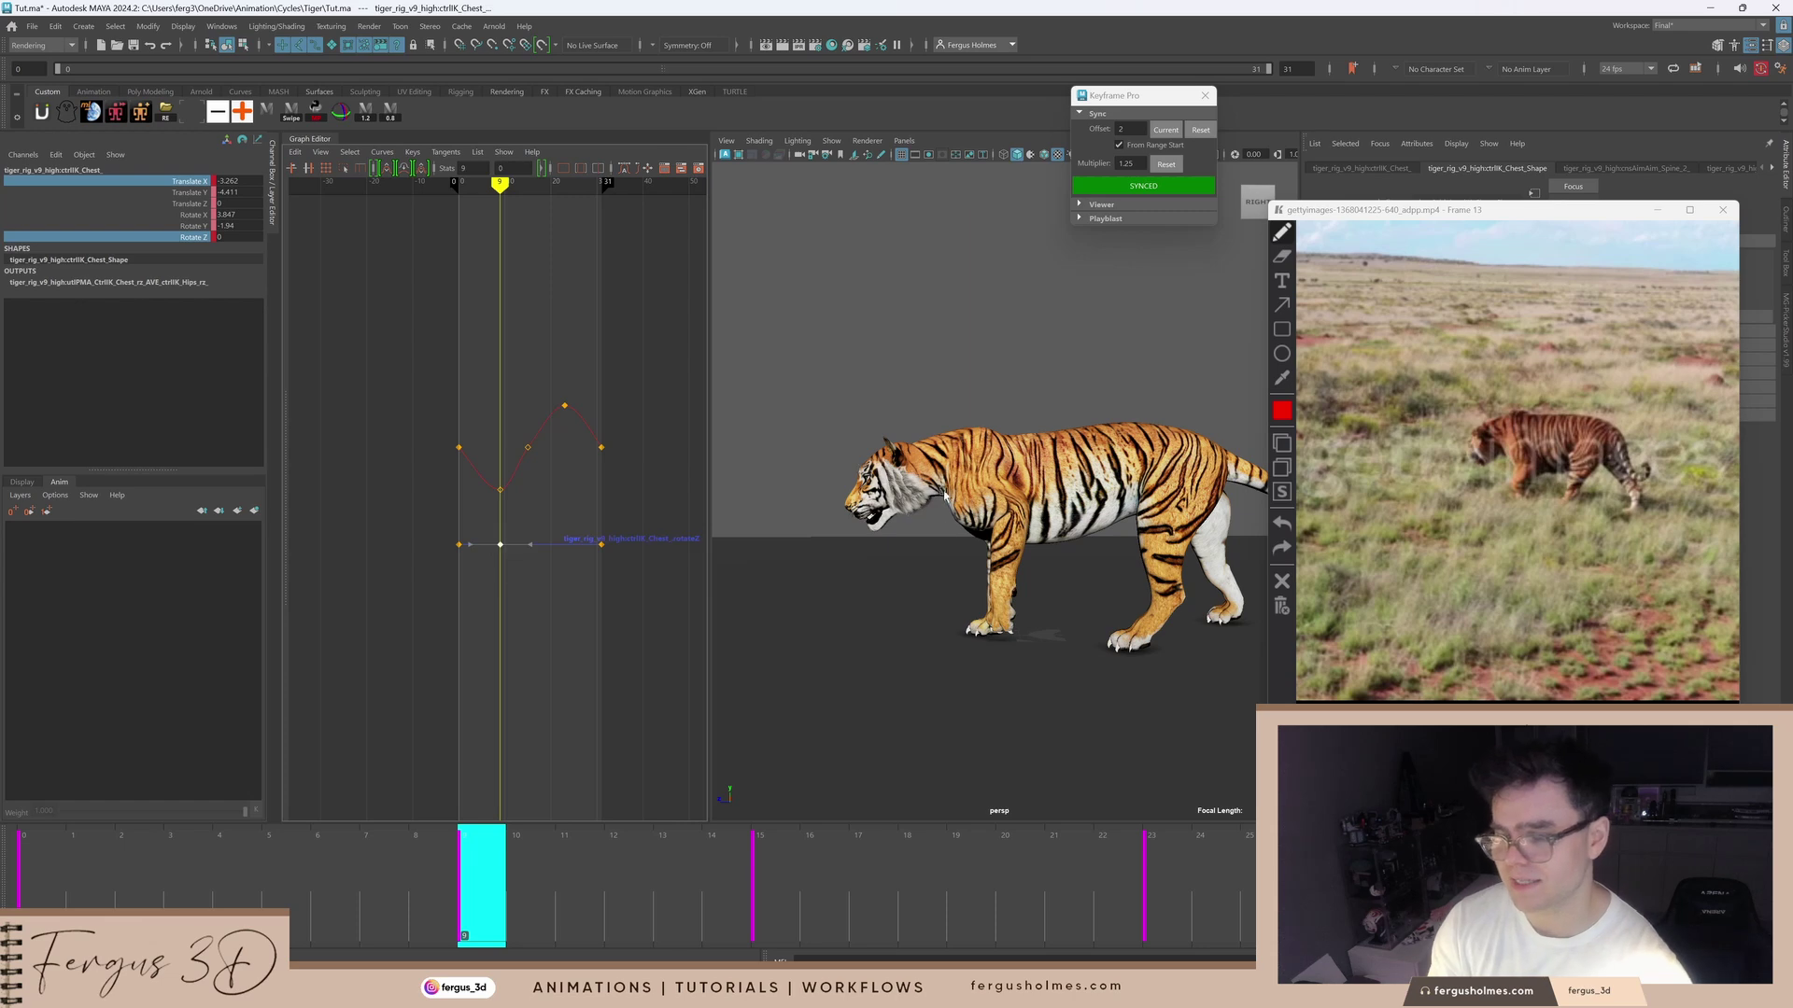
Step: At frame 9, rotate the tiger's chest about its Z axis to -16.326
left_click_drag(934, 486, 1027, 488, "alt")
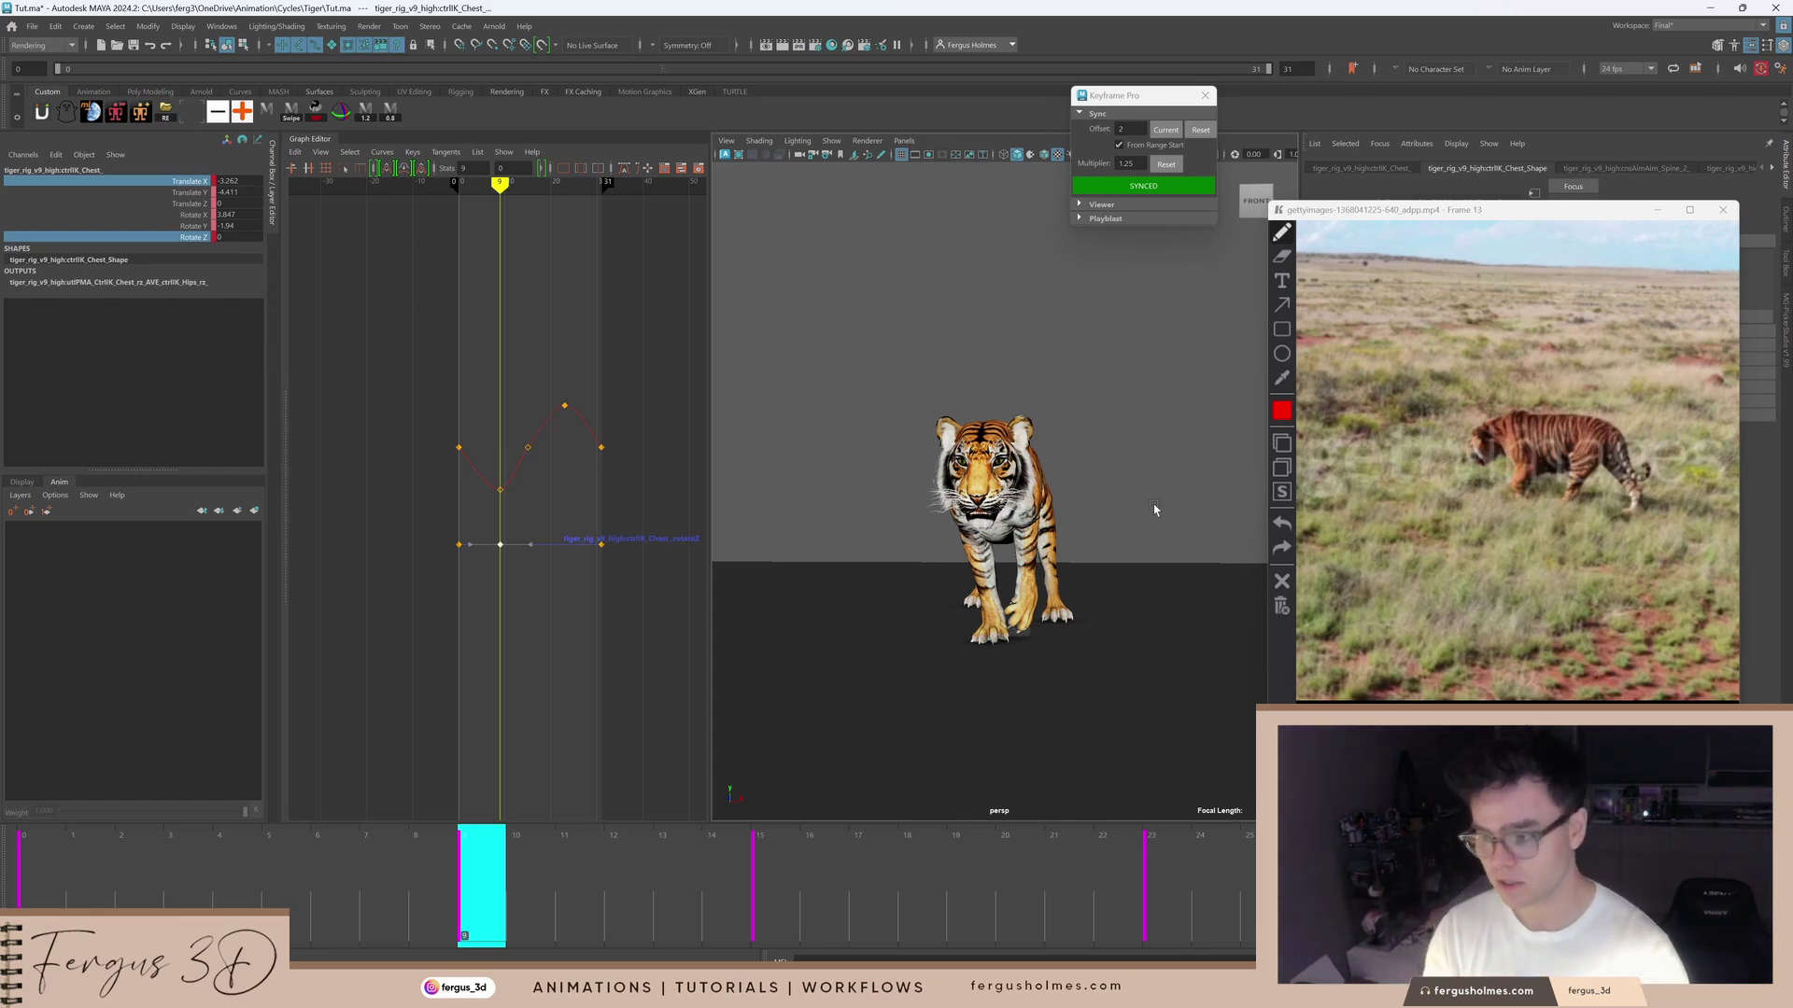
scroll(999, 537, "up", 3)
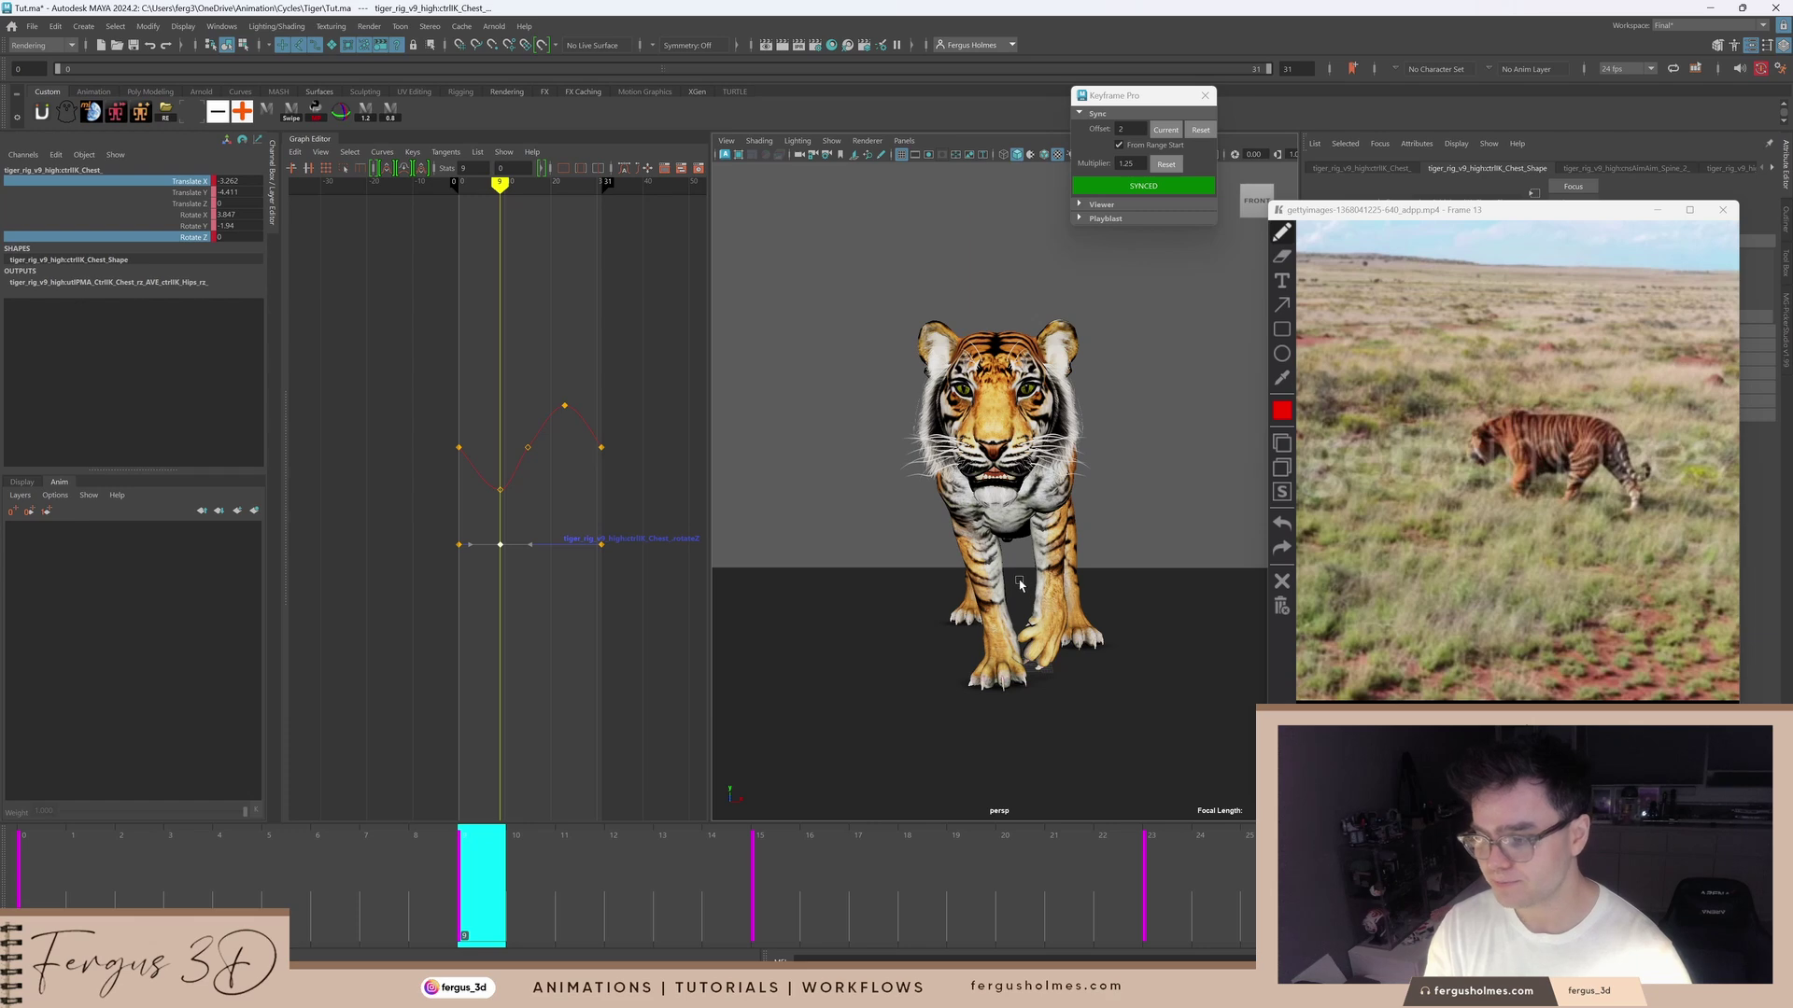
scroll(1022, 579, "up", 2)
left_click_drag(1022, 579, 1043, 523, "alt")
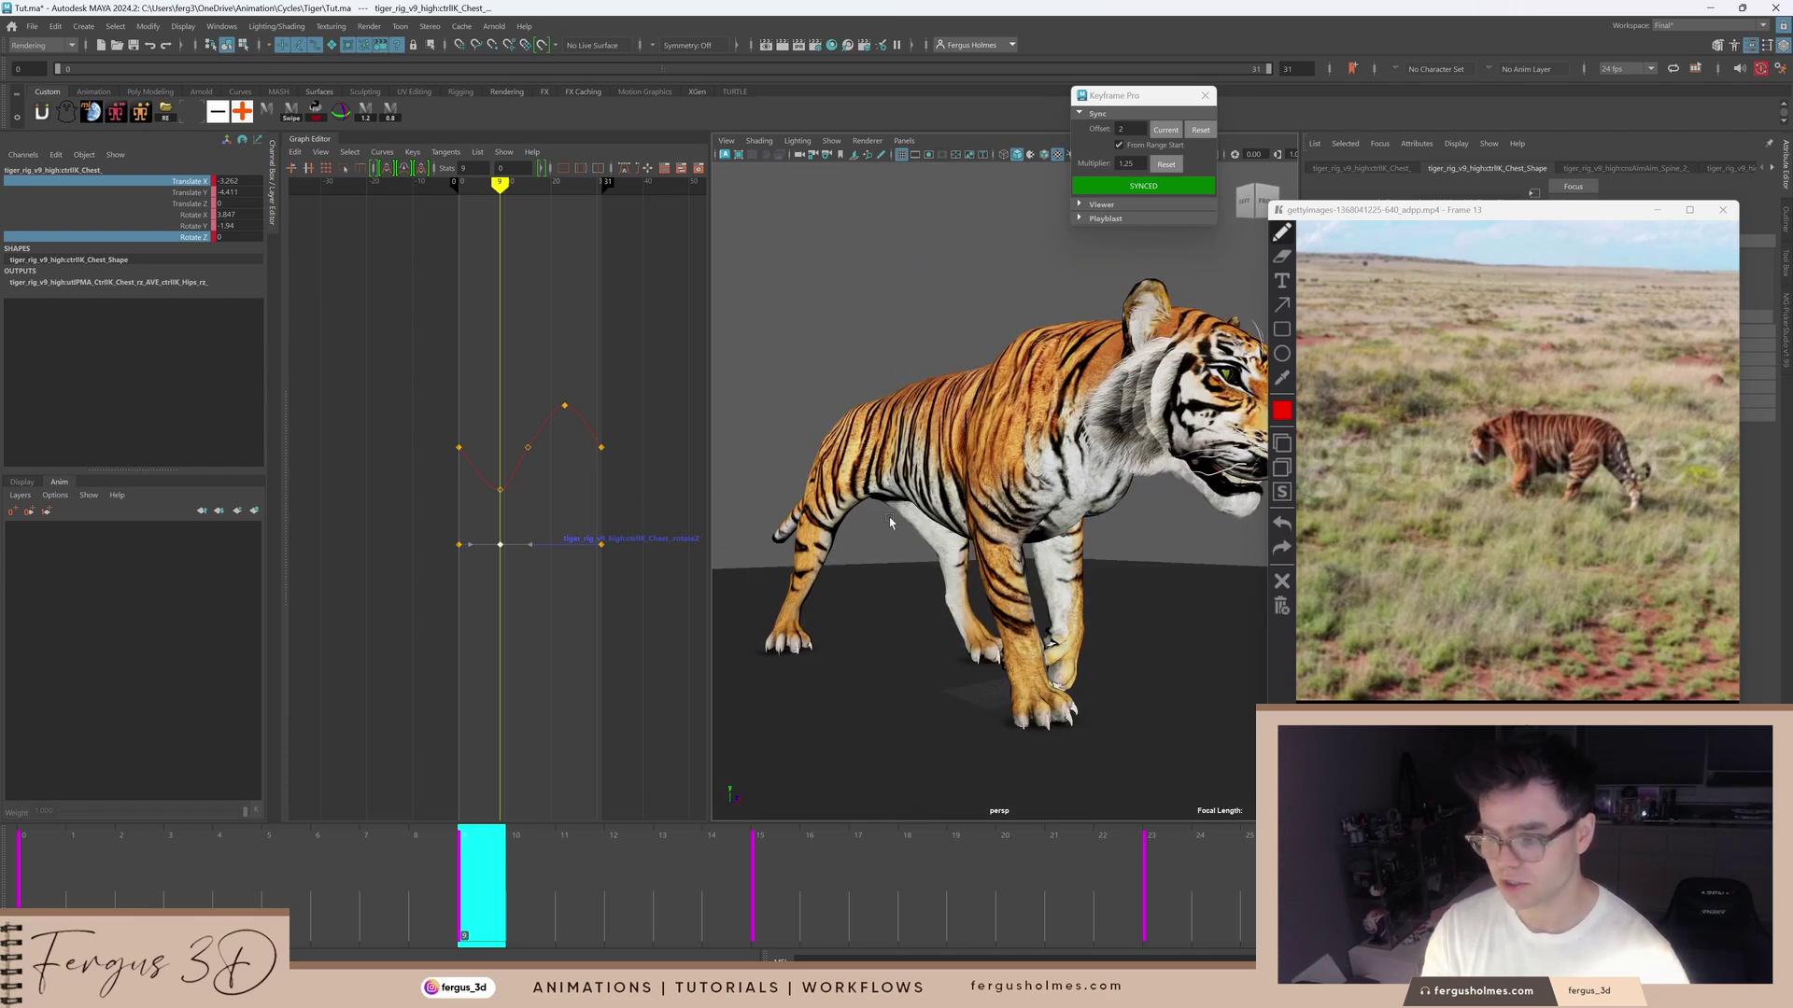
key("e")
left_click_drag(771, 443, 994, 439)
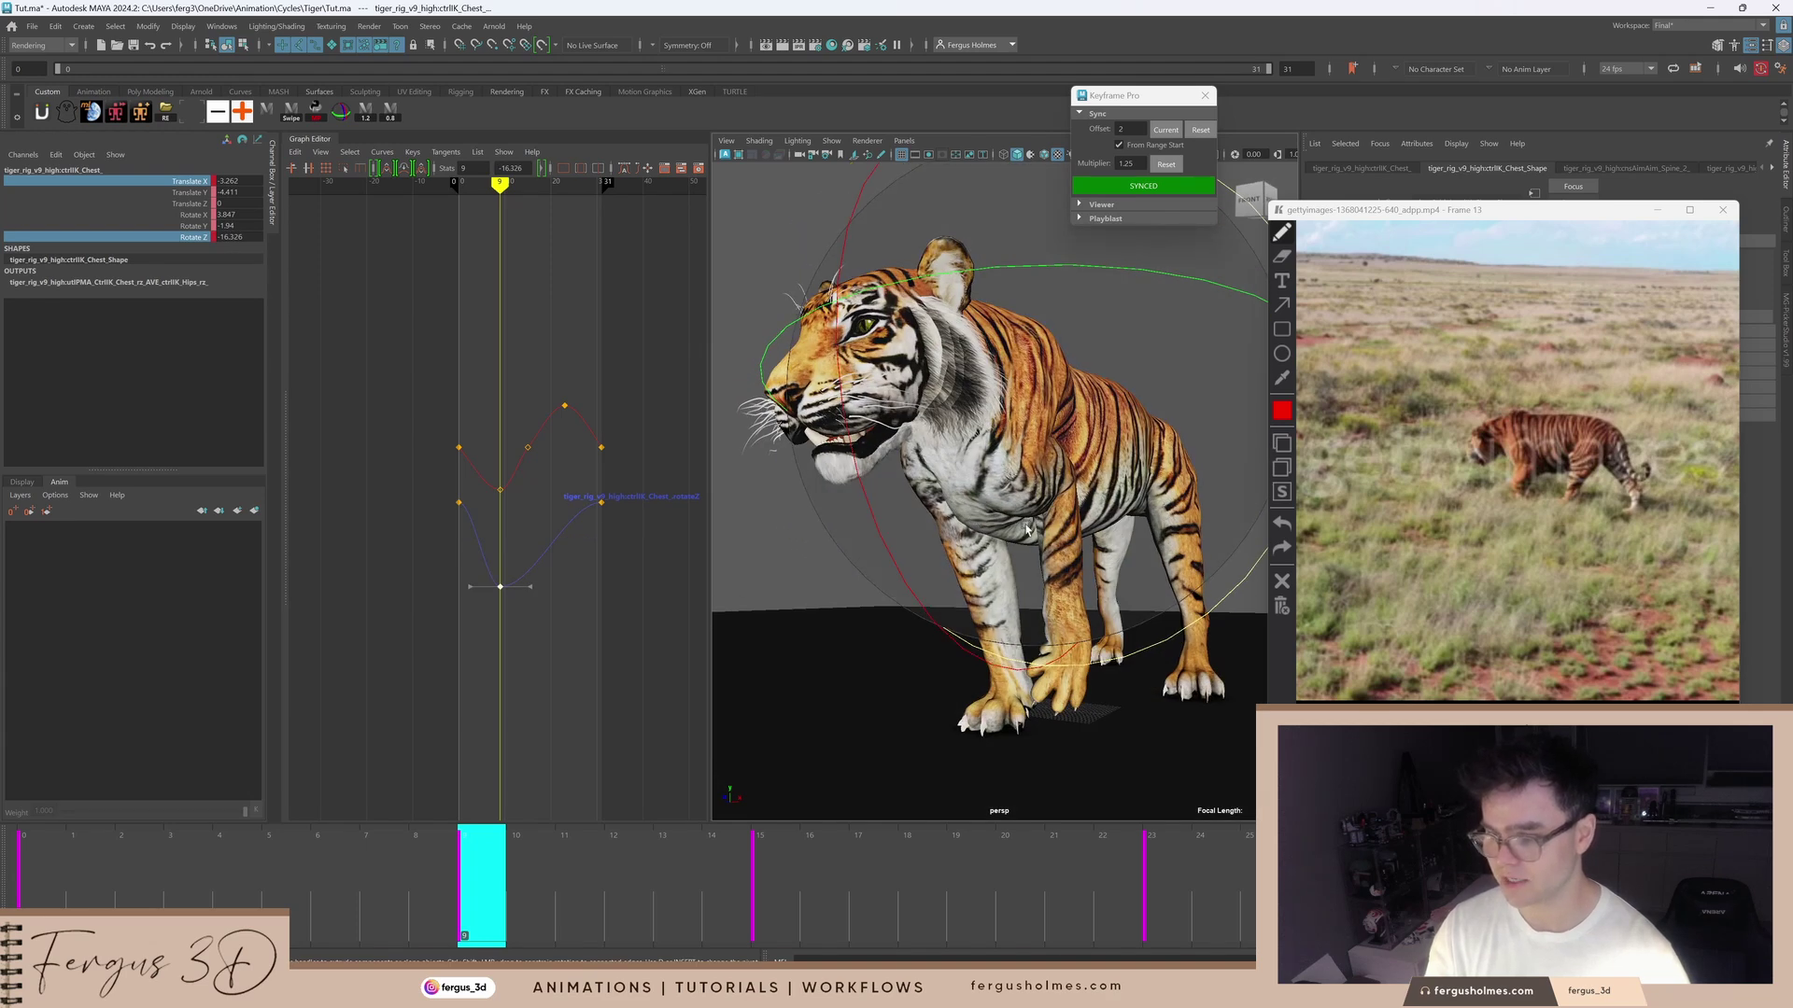
Step: Insert a Rotate Z key at frame 23 with a value of 12.099 and flat tangents
key("f")
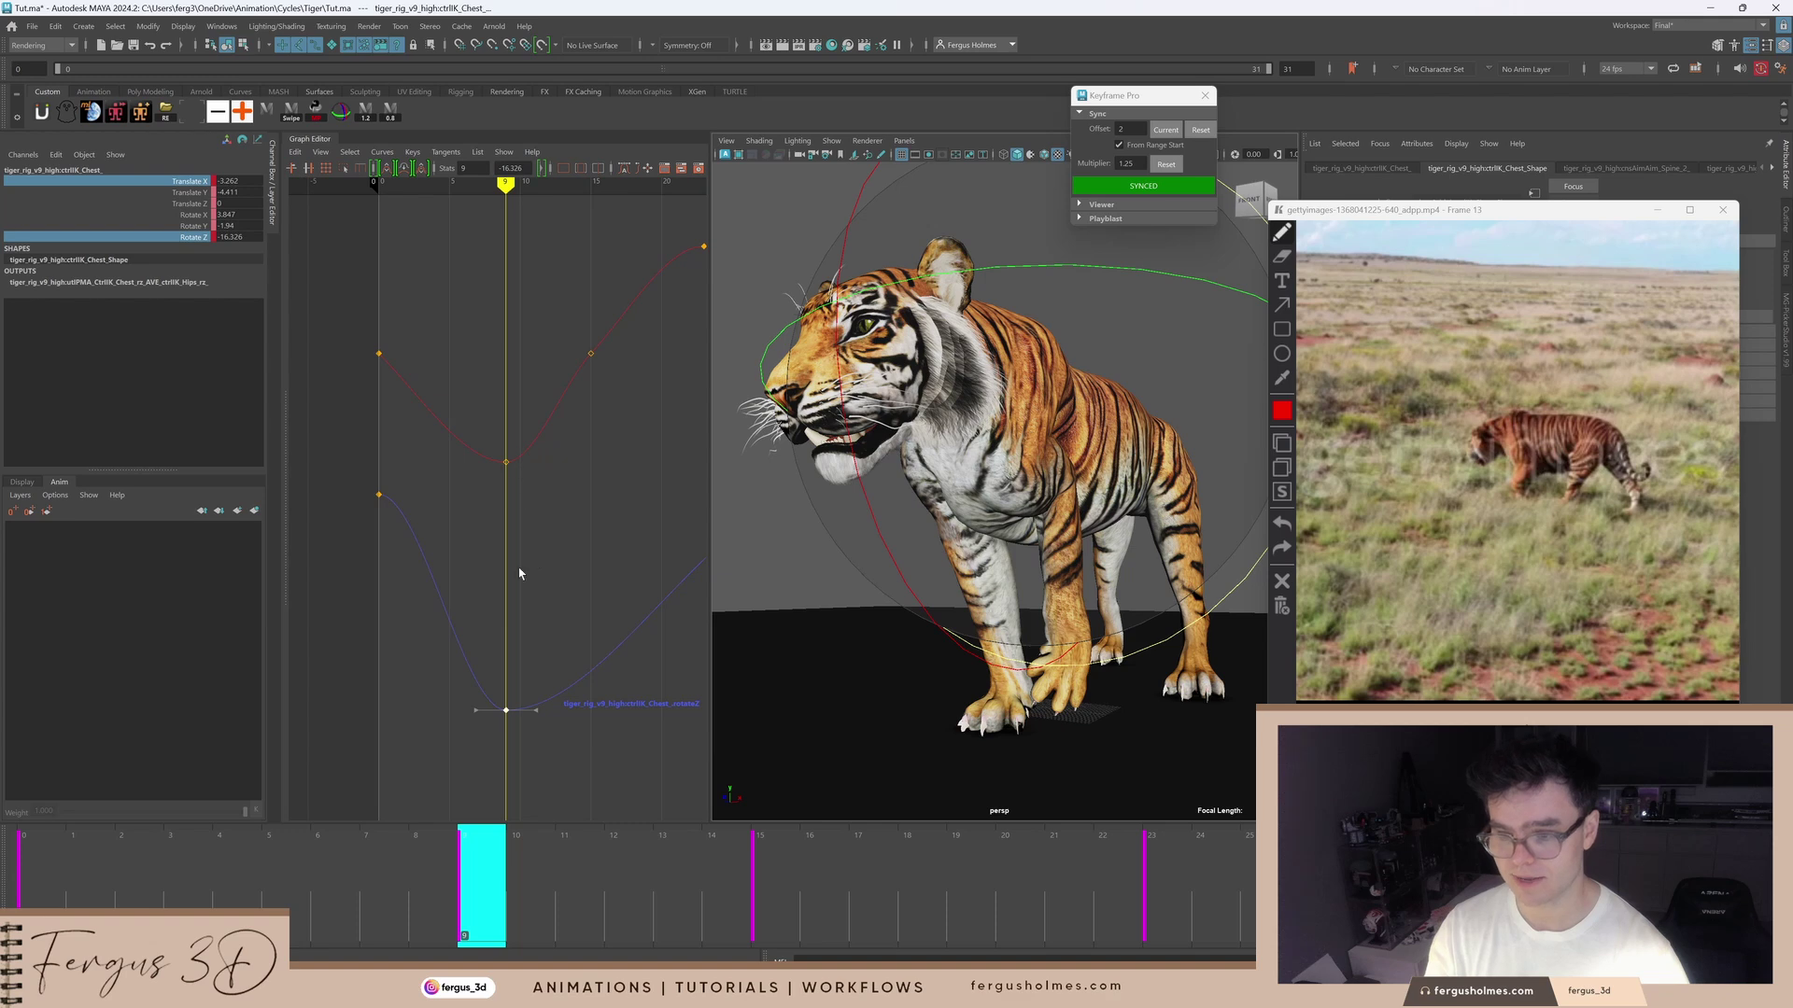
middle_click_drag(537, 572, 494, 537, "alt")
scroll(498, 511, "down", 4)
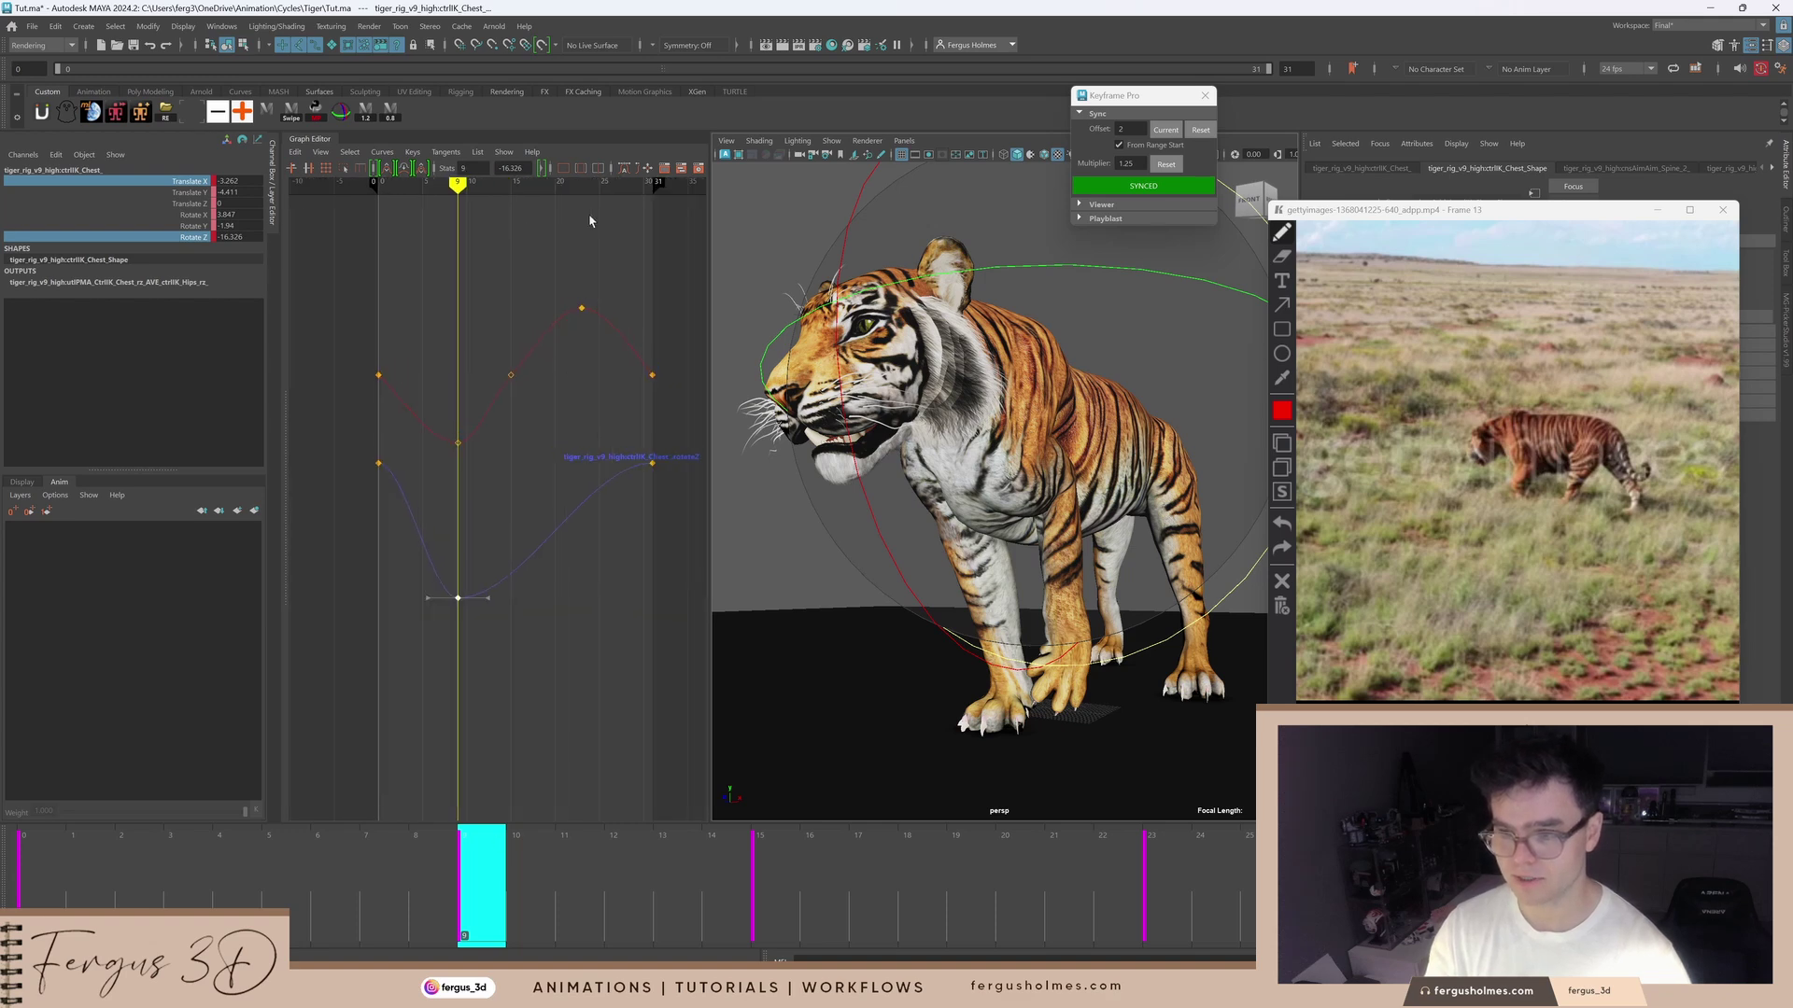
left_click(581, 186)
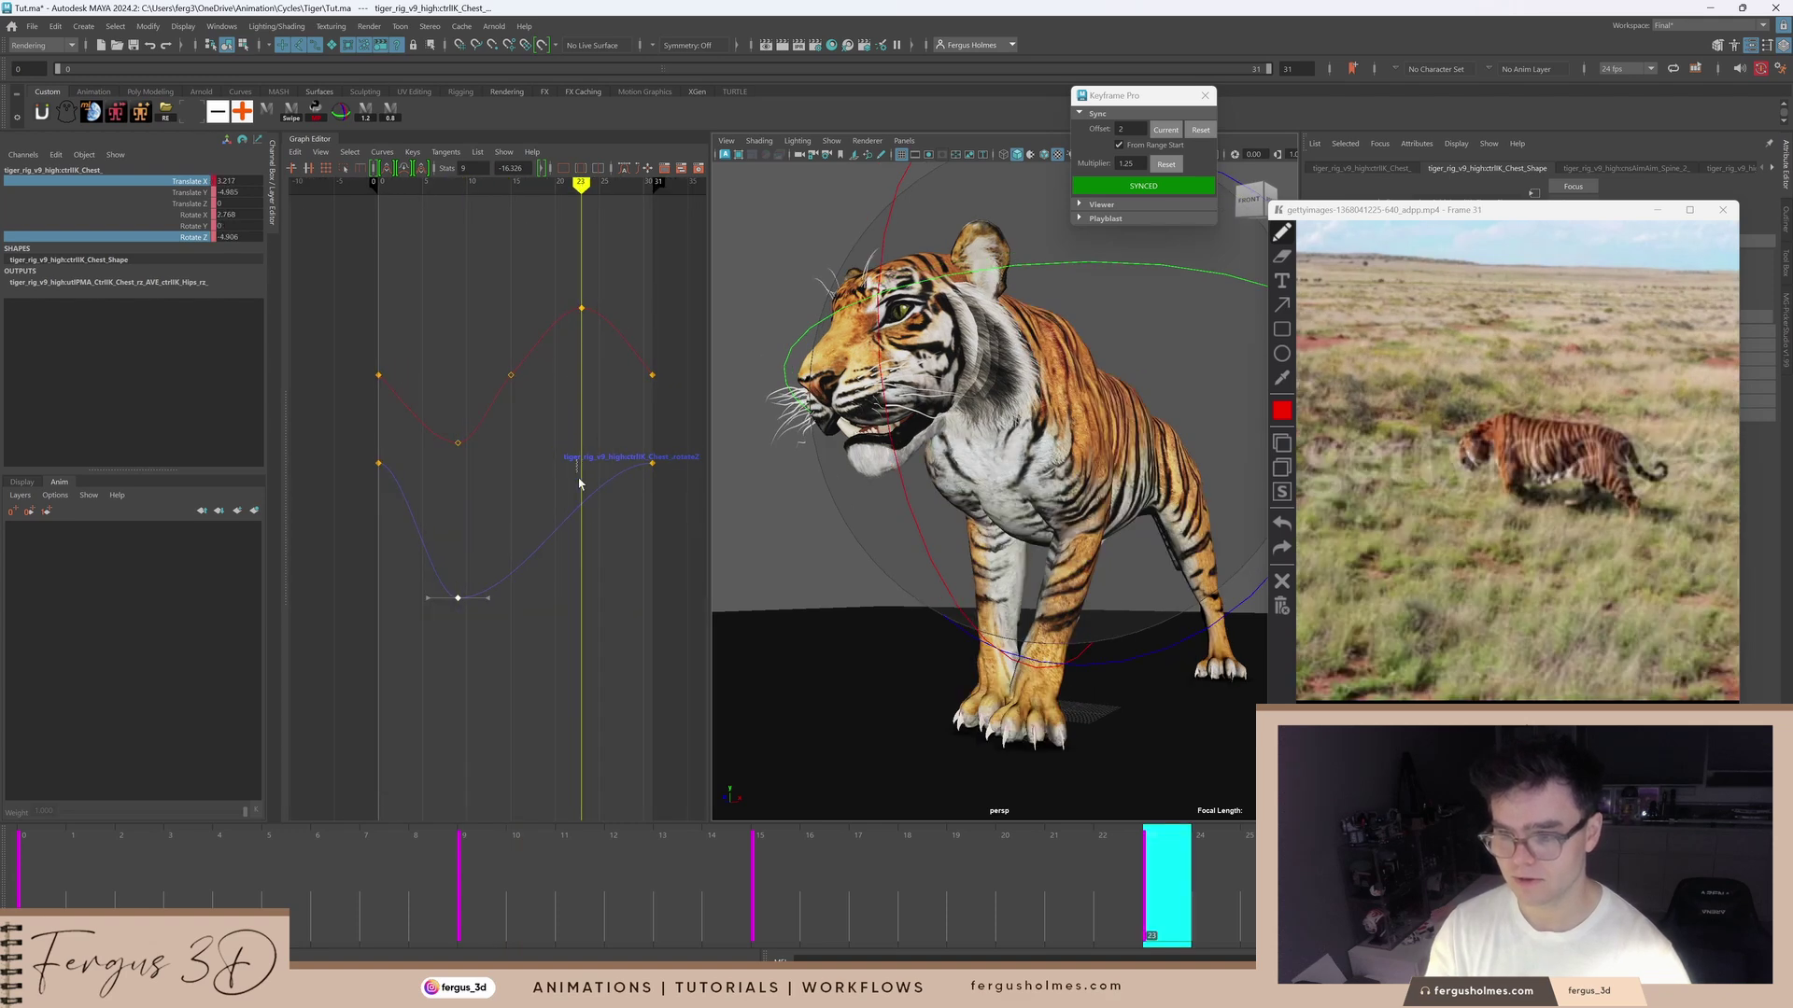
right_click(608, 513)
left_click_drag(579, 479, 622, 547)
left_click(618, 519)
left_click(605, 450)
middle_click_drag(622, 541, 636, 403, "shift")
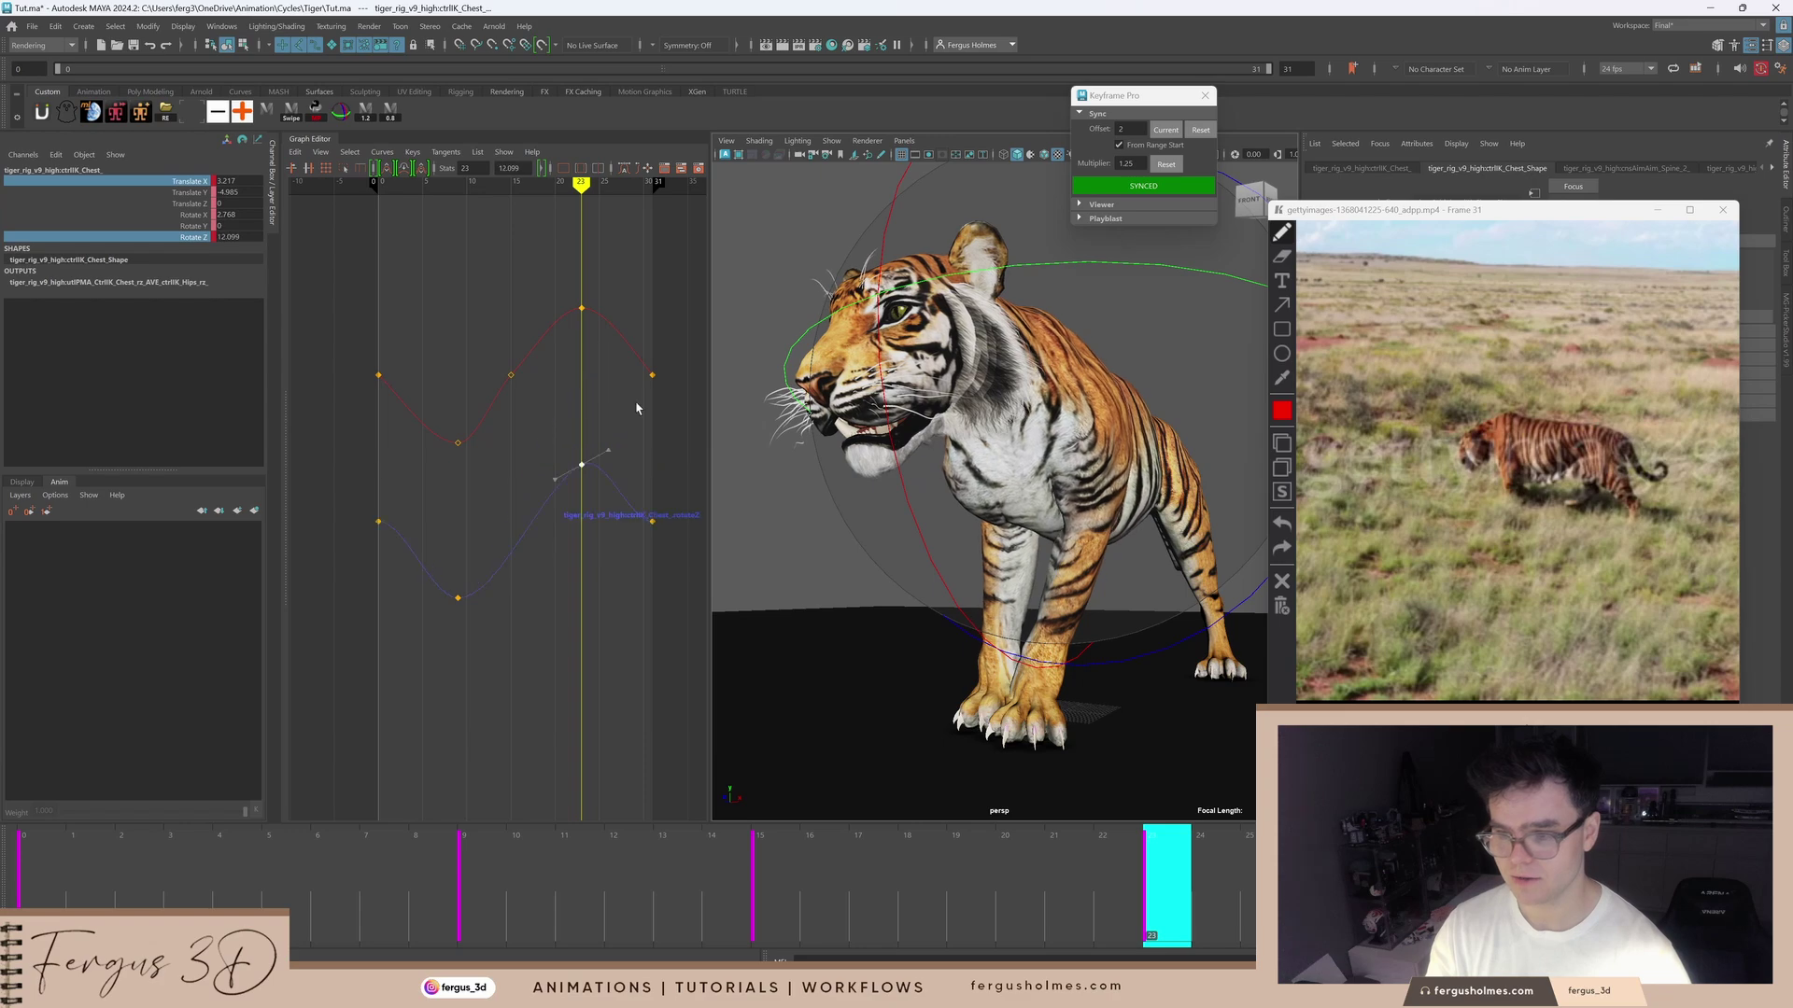
key("alt+a")
Step: Return to the start of the cycle and play it back from the tiger's front quarter to check the chest's Rotate Z motion
left_click_drag(436, 559, 484, 619)
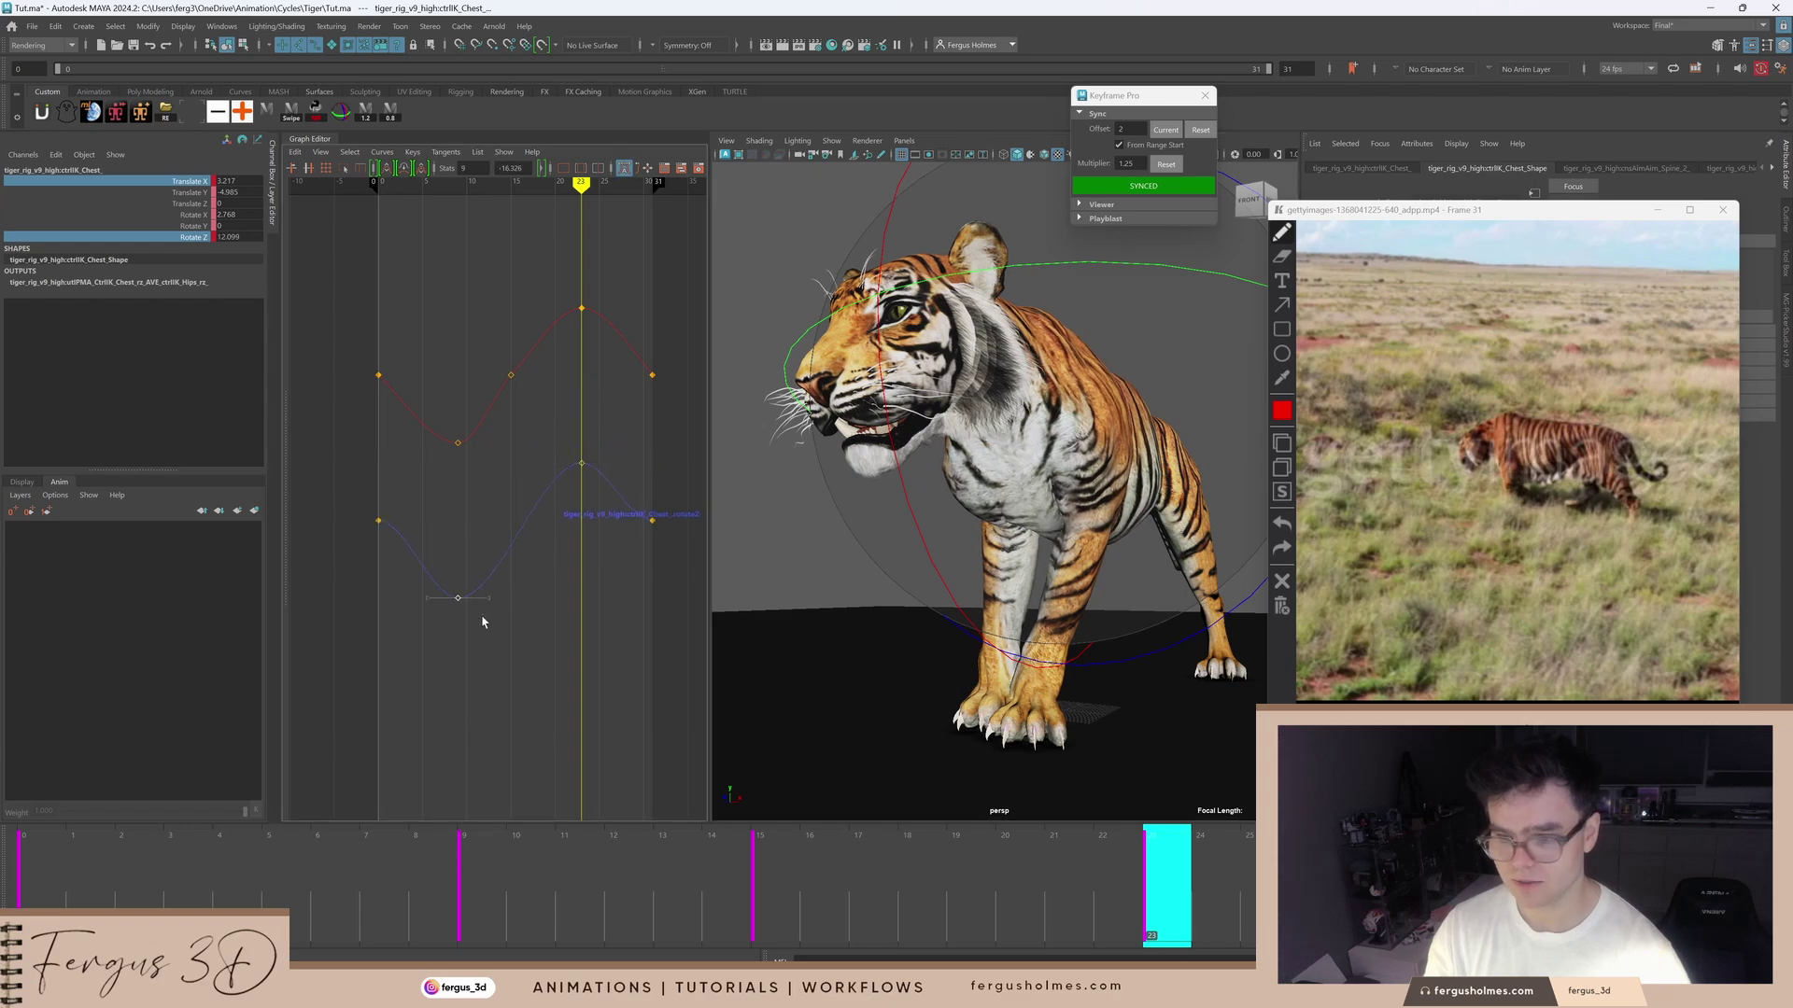
scroll(541, 616, "down", 8)
left_click_drag(383, 857, 28, 856)
scroll(934, 560, "down", 4)
left_click_drag(935, 562, 984, 557, "alt")
scroll(1031, 561, "down", 3)
key("alt+v")
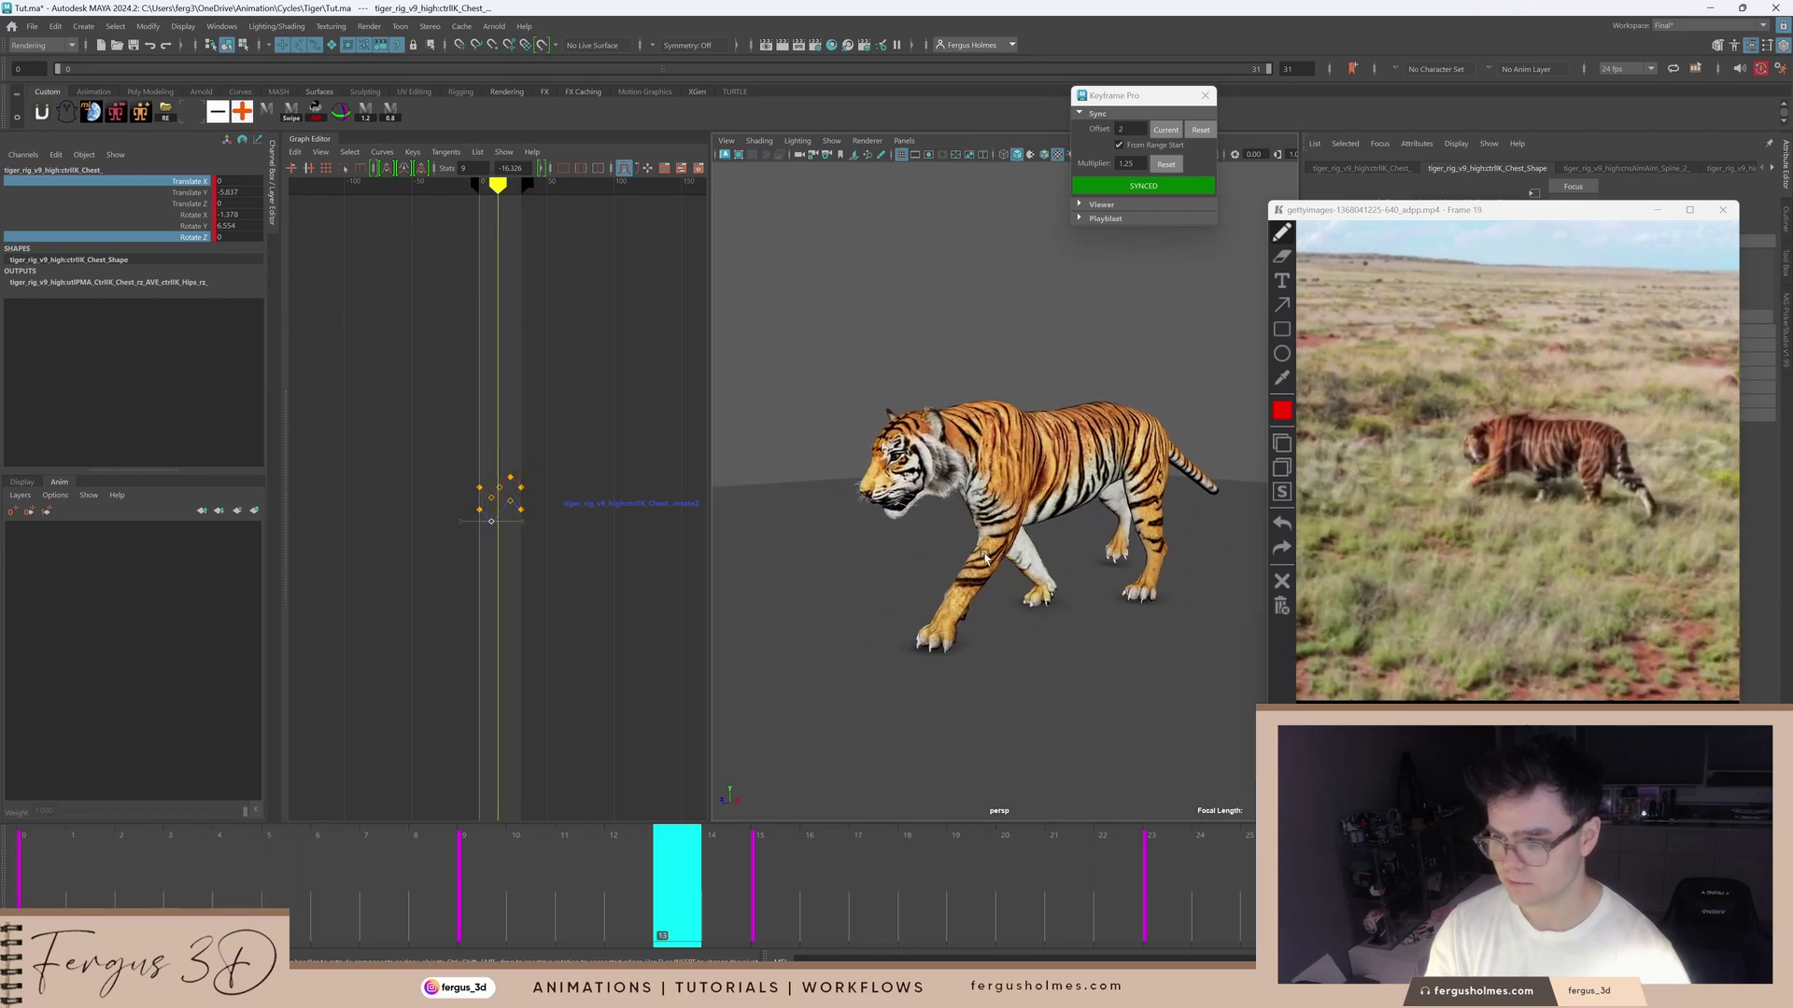
Step: Scale the selected keys of the chest's Rotate Z curve down by a factor of 0.8 seven times
left_click_drag(985, 558, 901, 547, "alt")
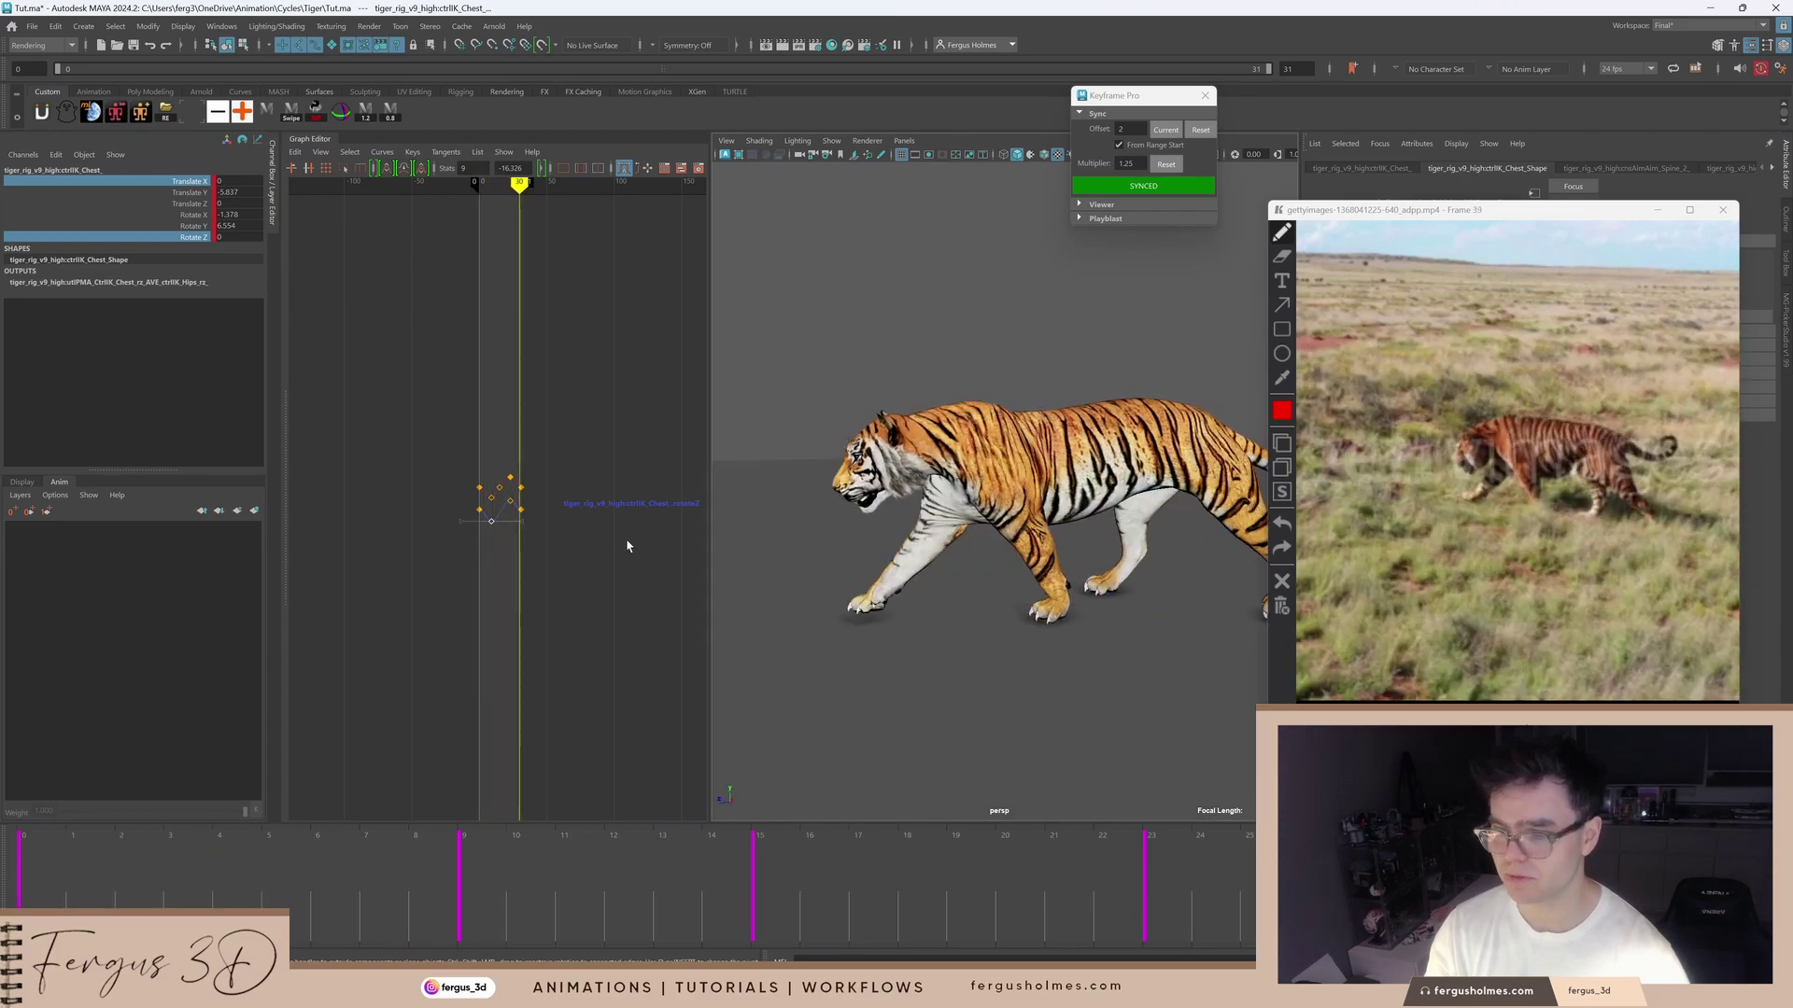
key("alt+v")
scroll(496, 512, "up", 5)
left_click_drag(509, 504, 528, 544)
key("f")
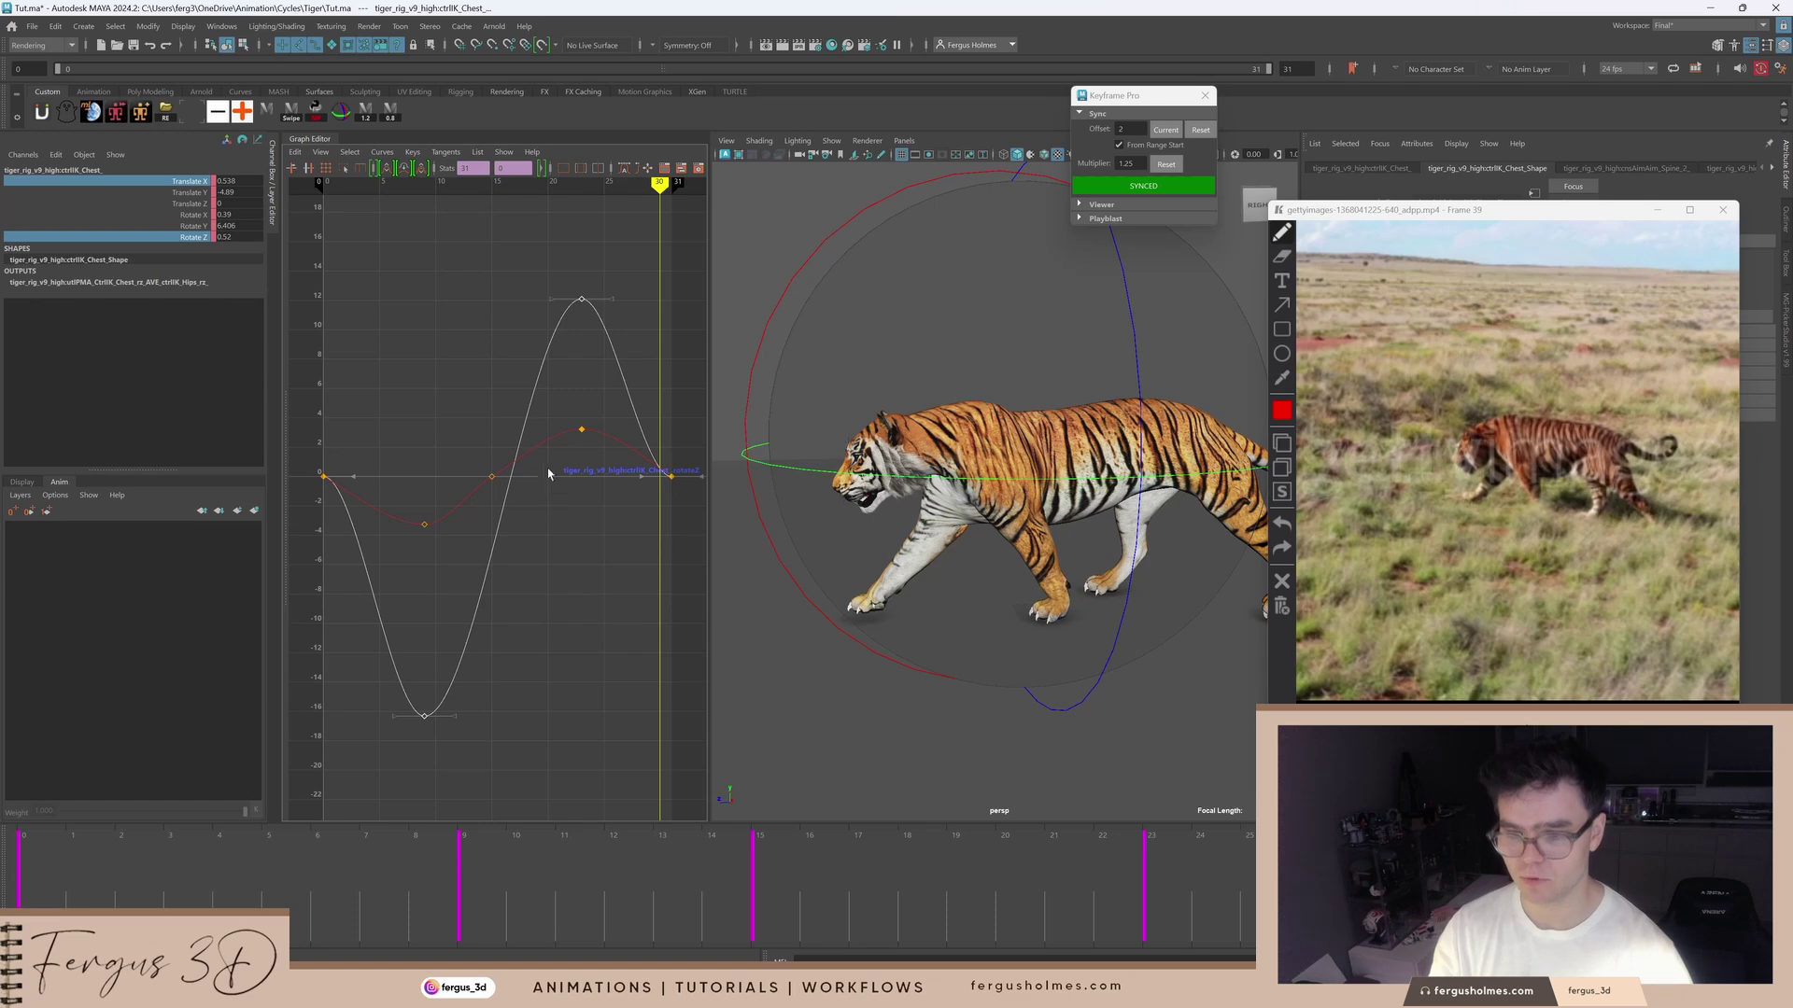
left_click(393, 113)
left_click(395, 114)
left_click(396, 114)
left_click(396, 114)
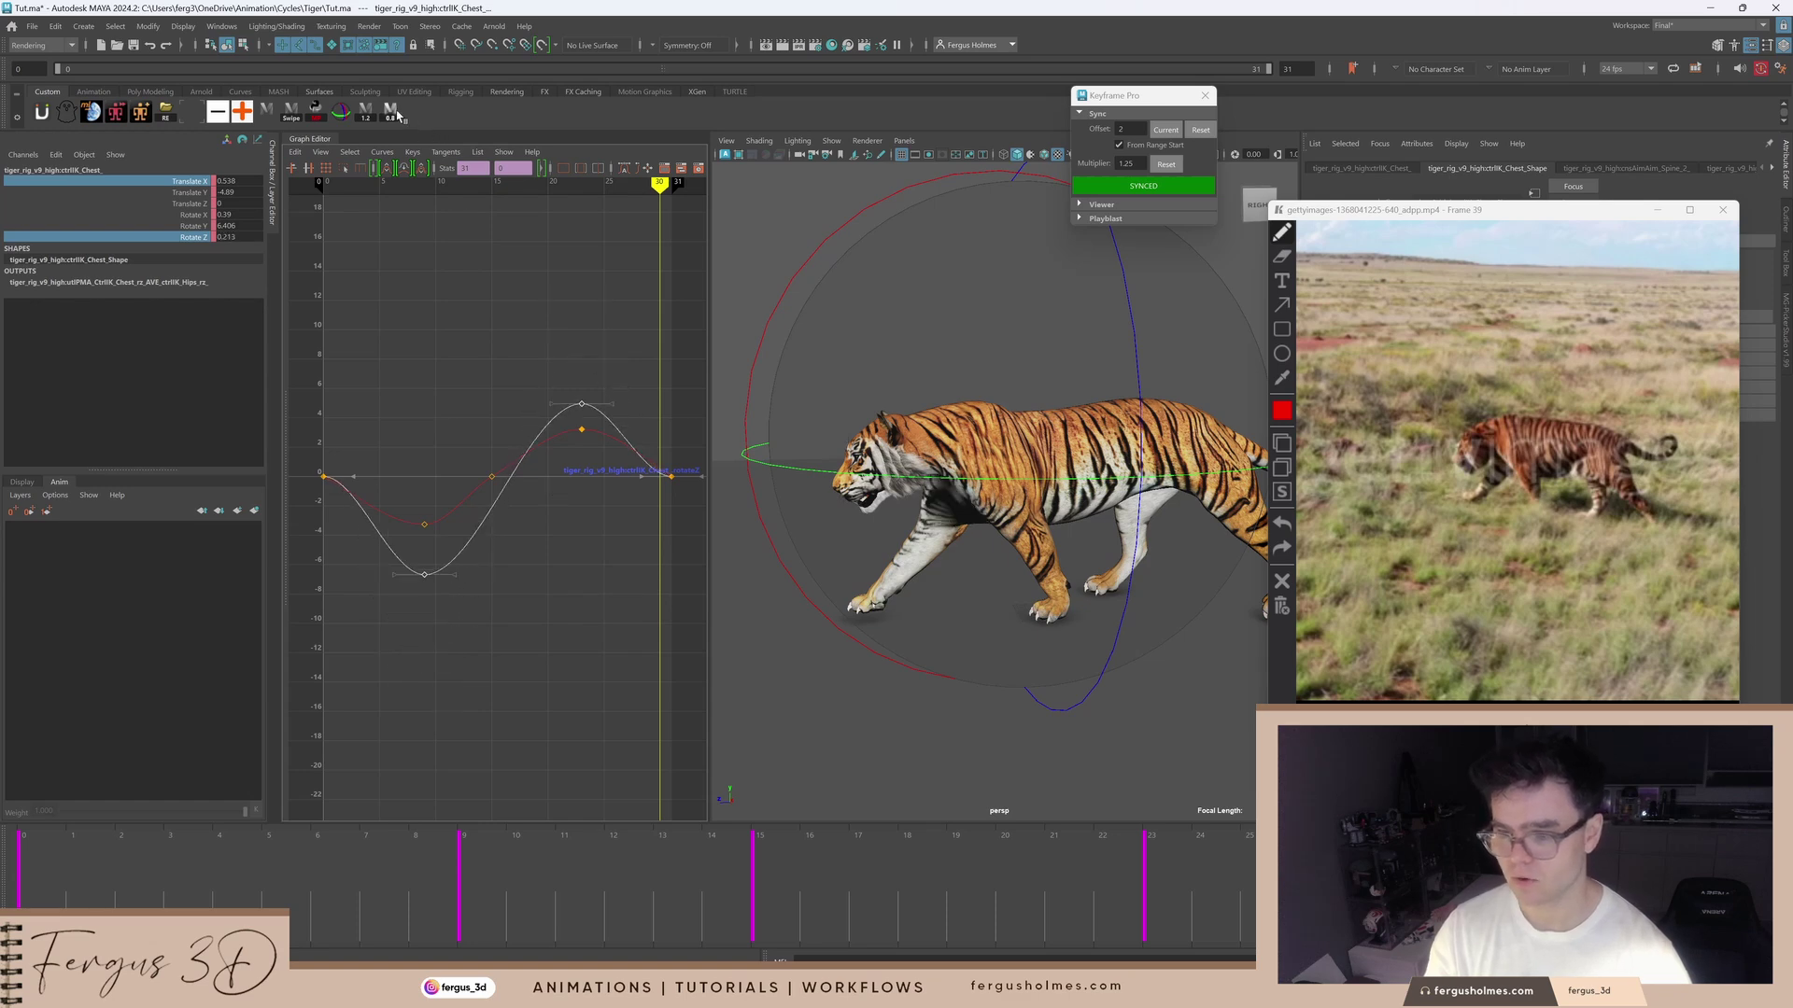
left_click(395, 114)
left_click(396, 114)
left_click(396, 114)
Step: Scale the chest's Rotate Z keys up by 1.2 twice, checking playback from the tiger's front before and after
key("alt+v")
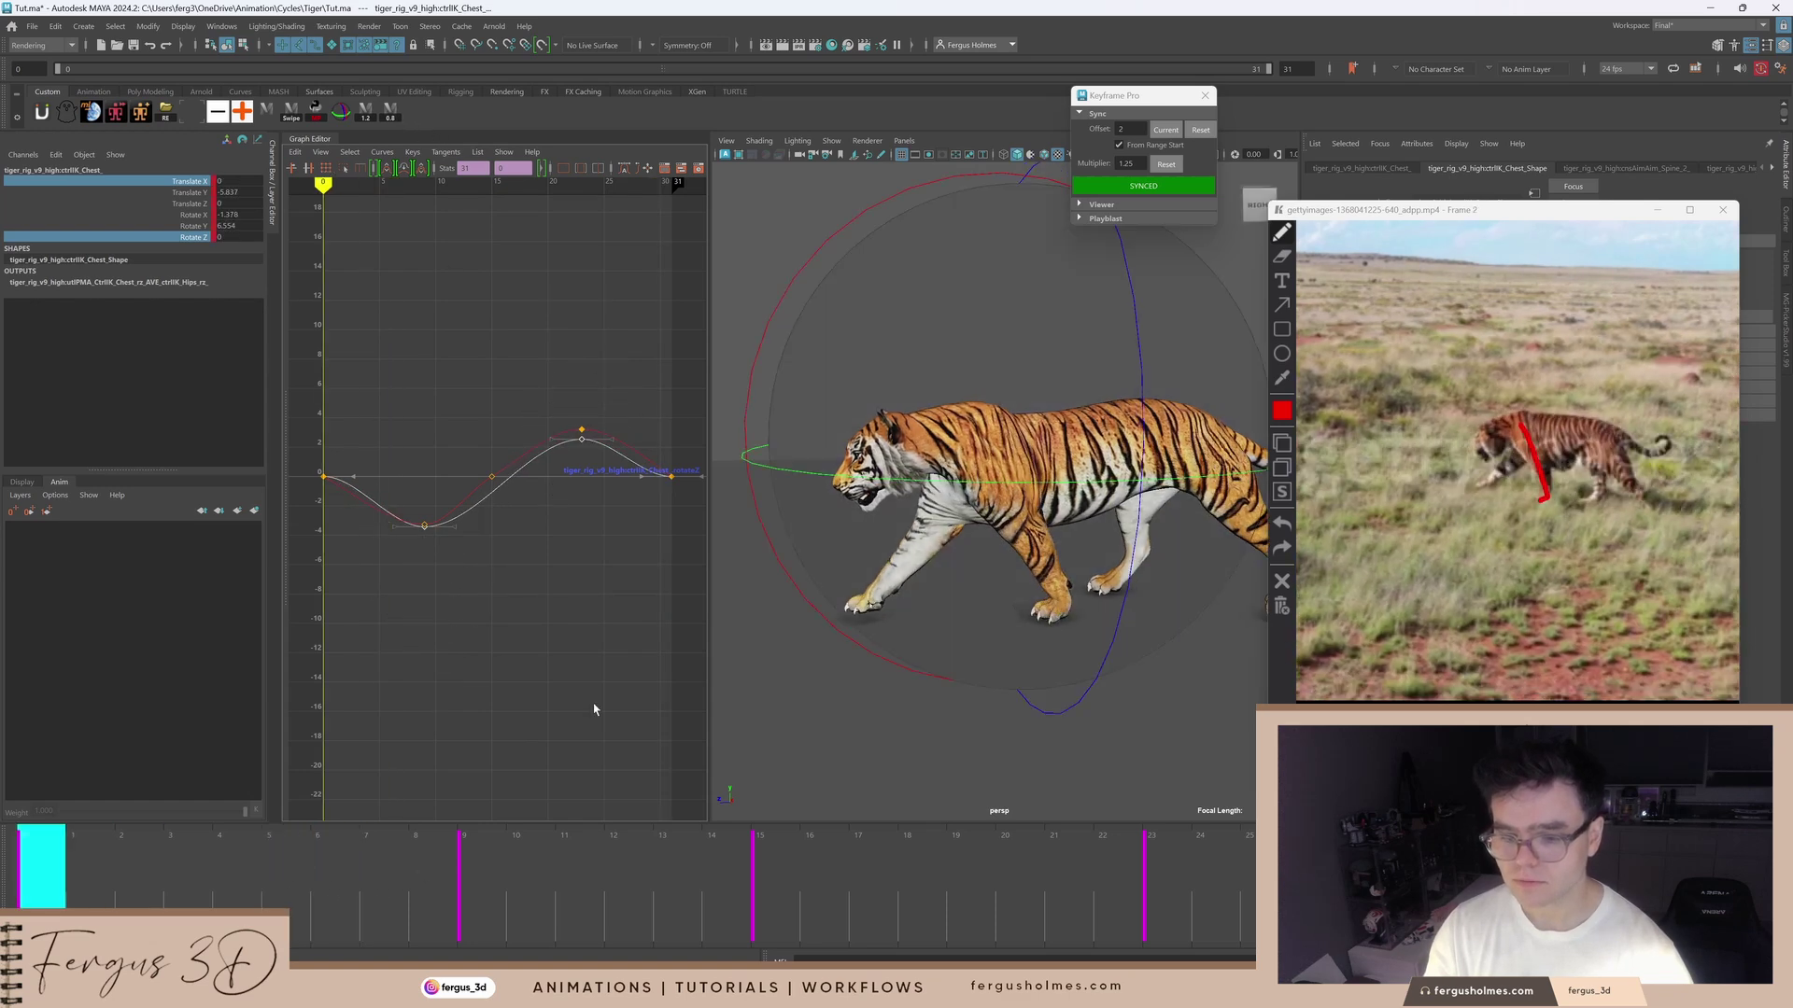
left_click_drag(970, 575, 1111, 570, "alt")
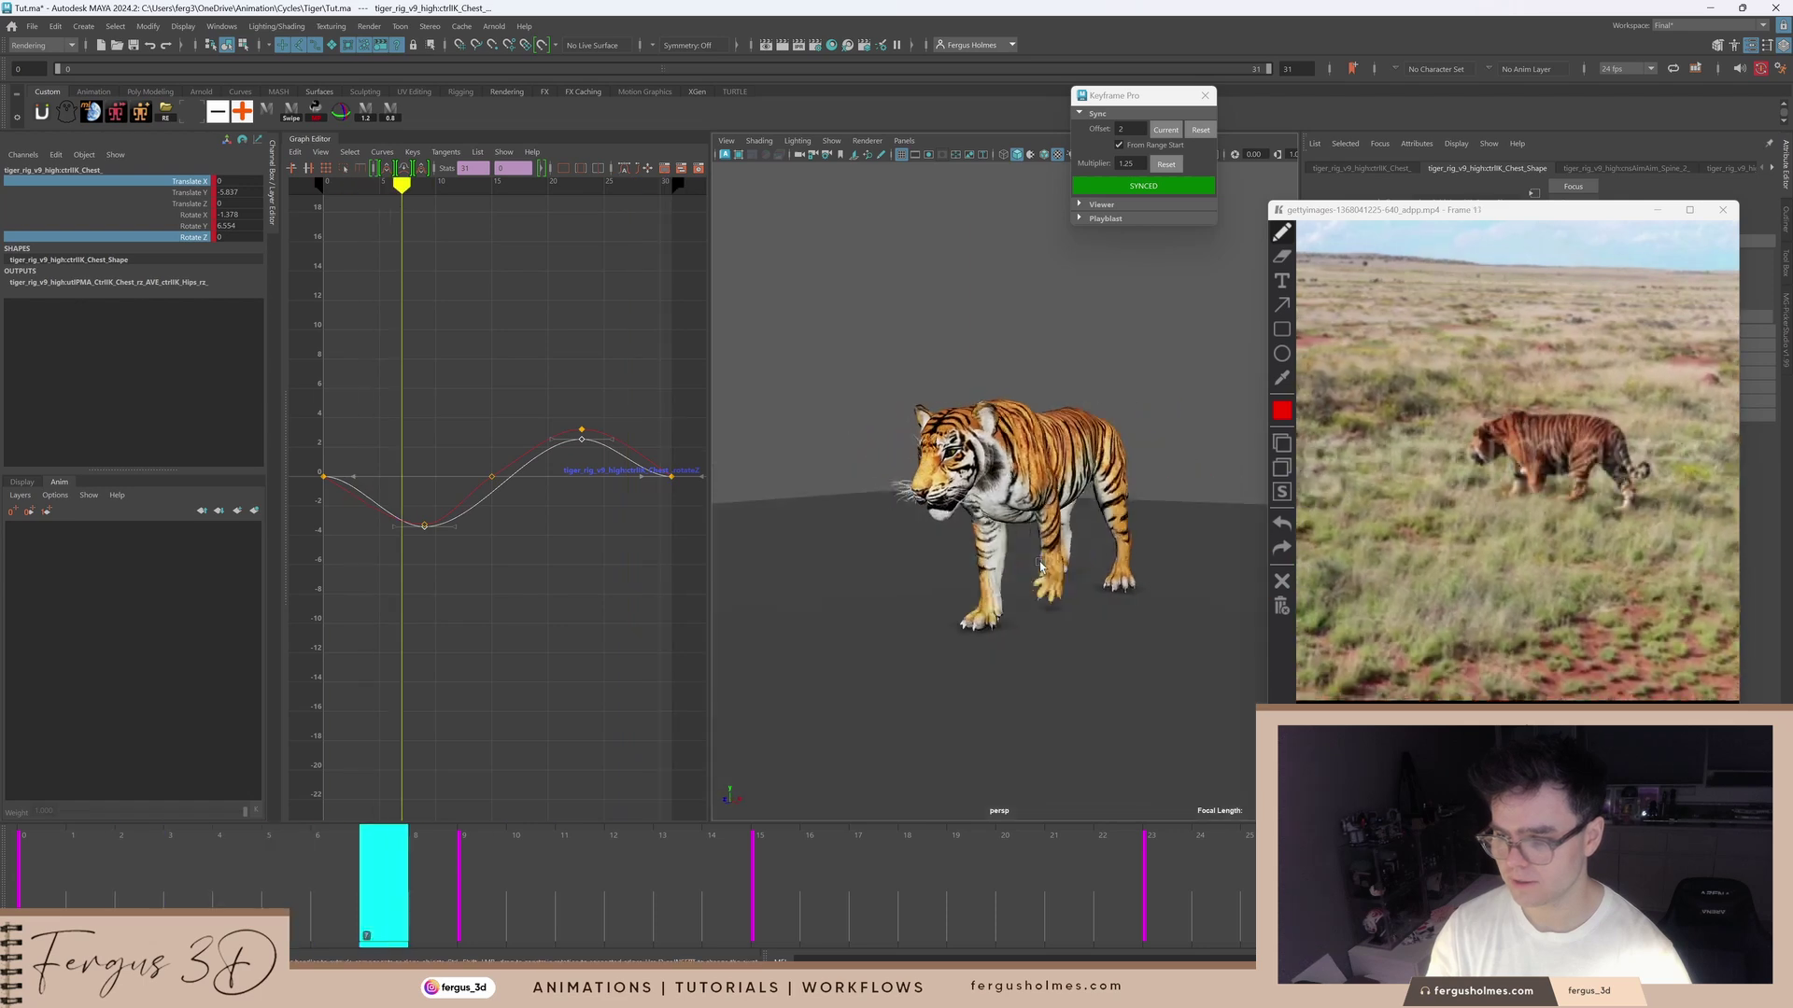
key("alt+v")
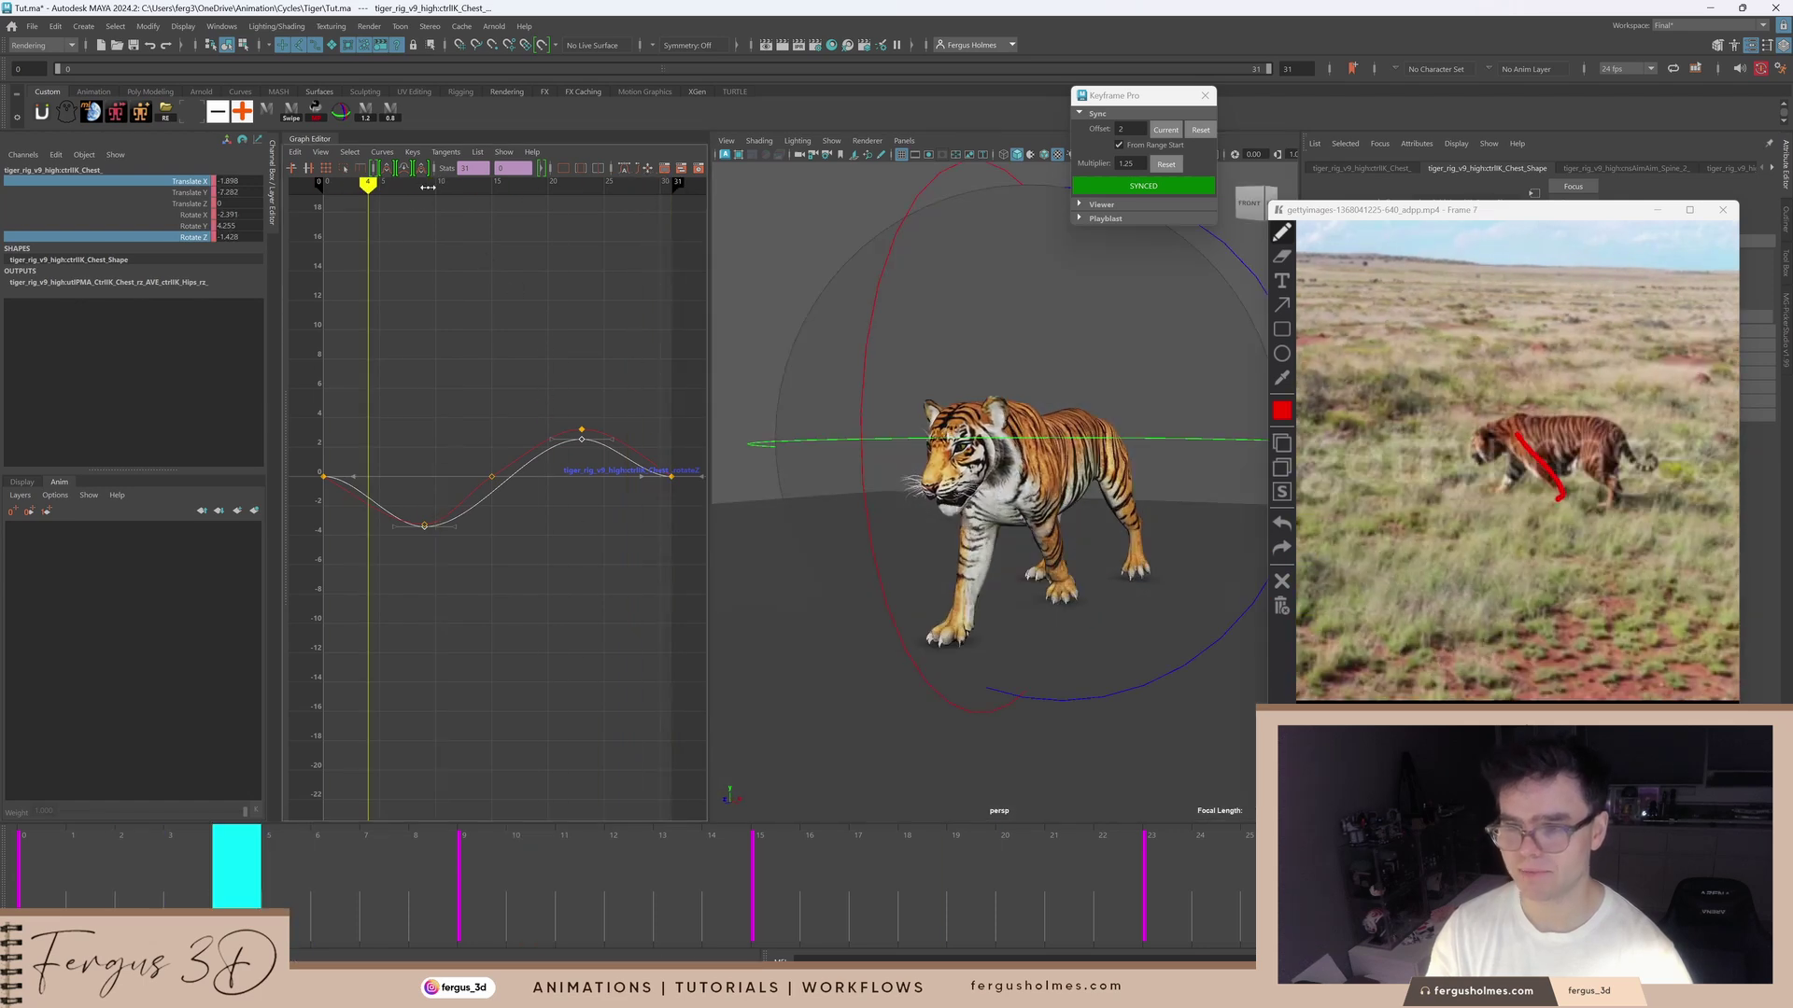
left_click(363, 116)
left_click(363, 116)
key("alt+v")
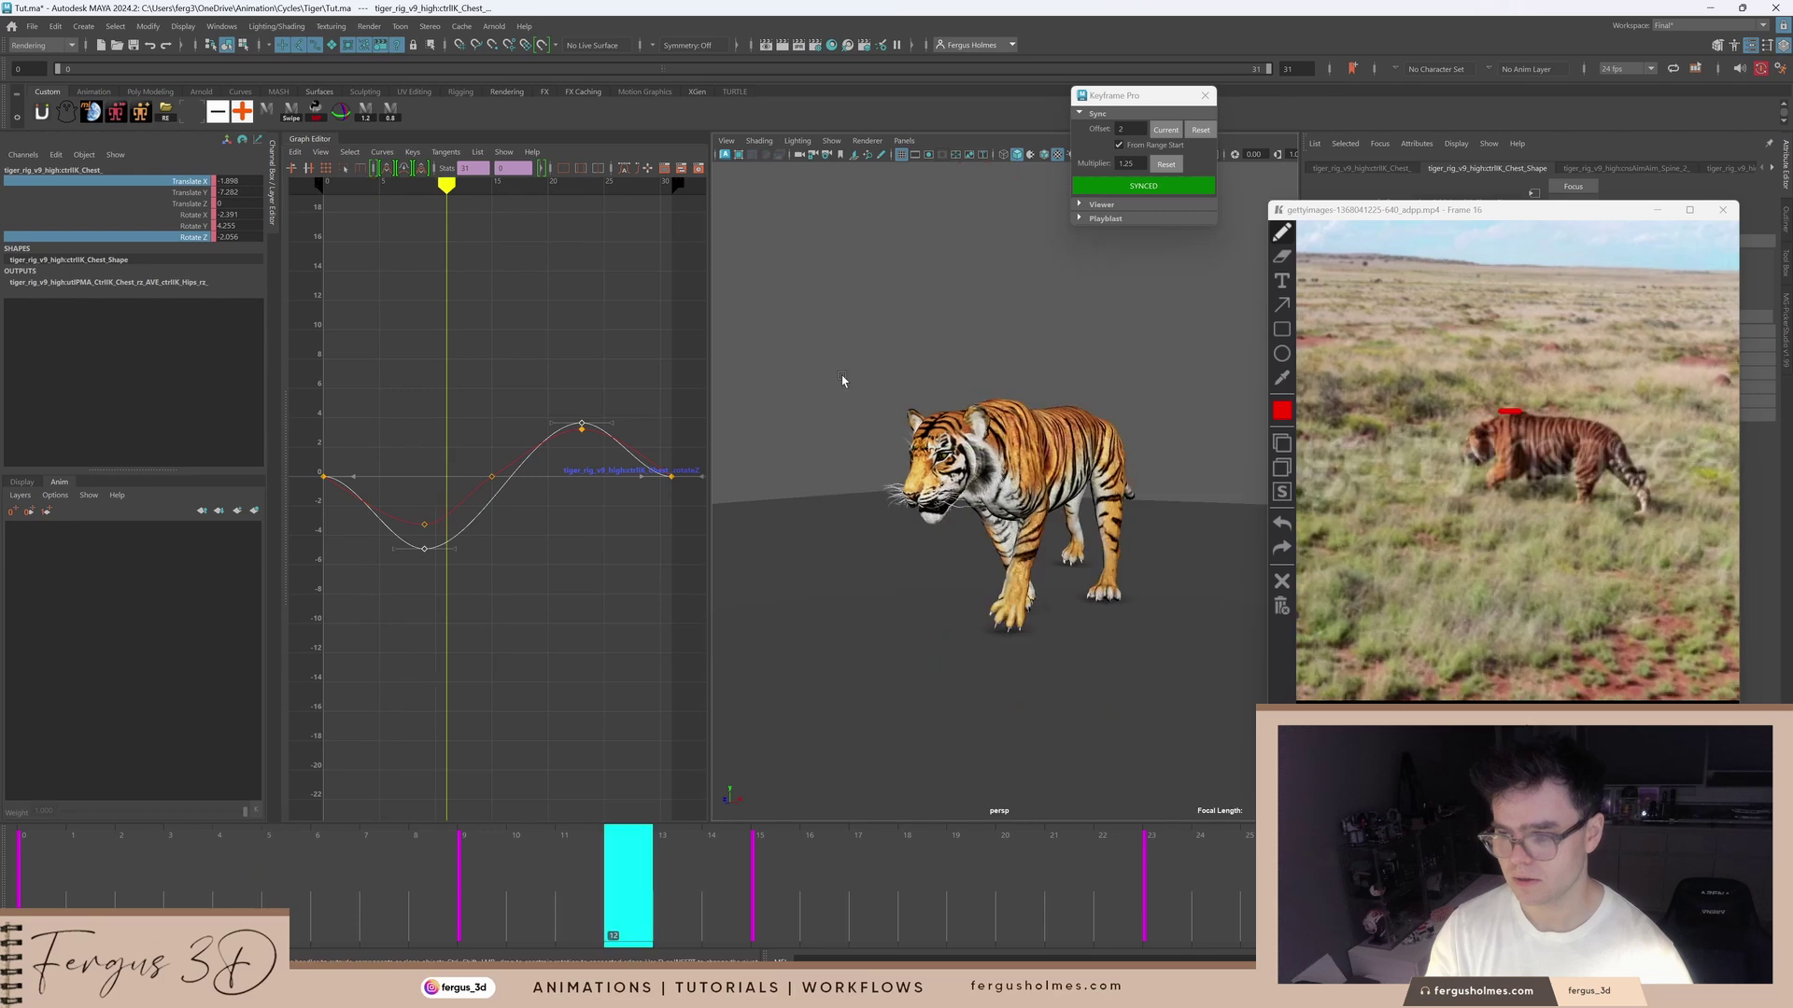
key("alt+v")
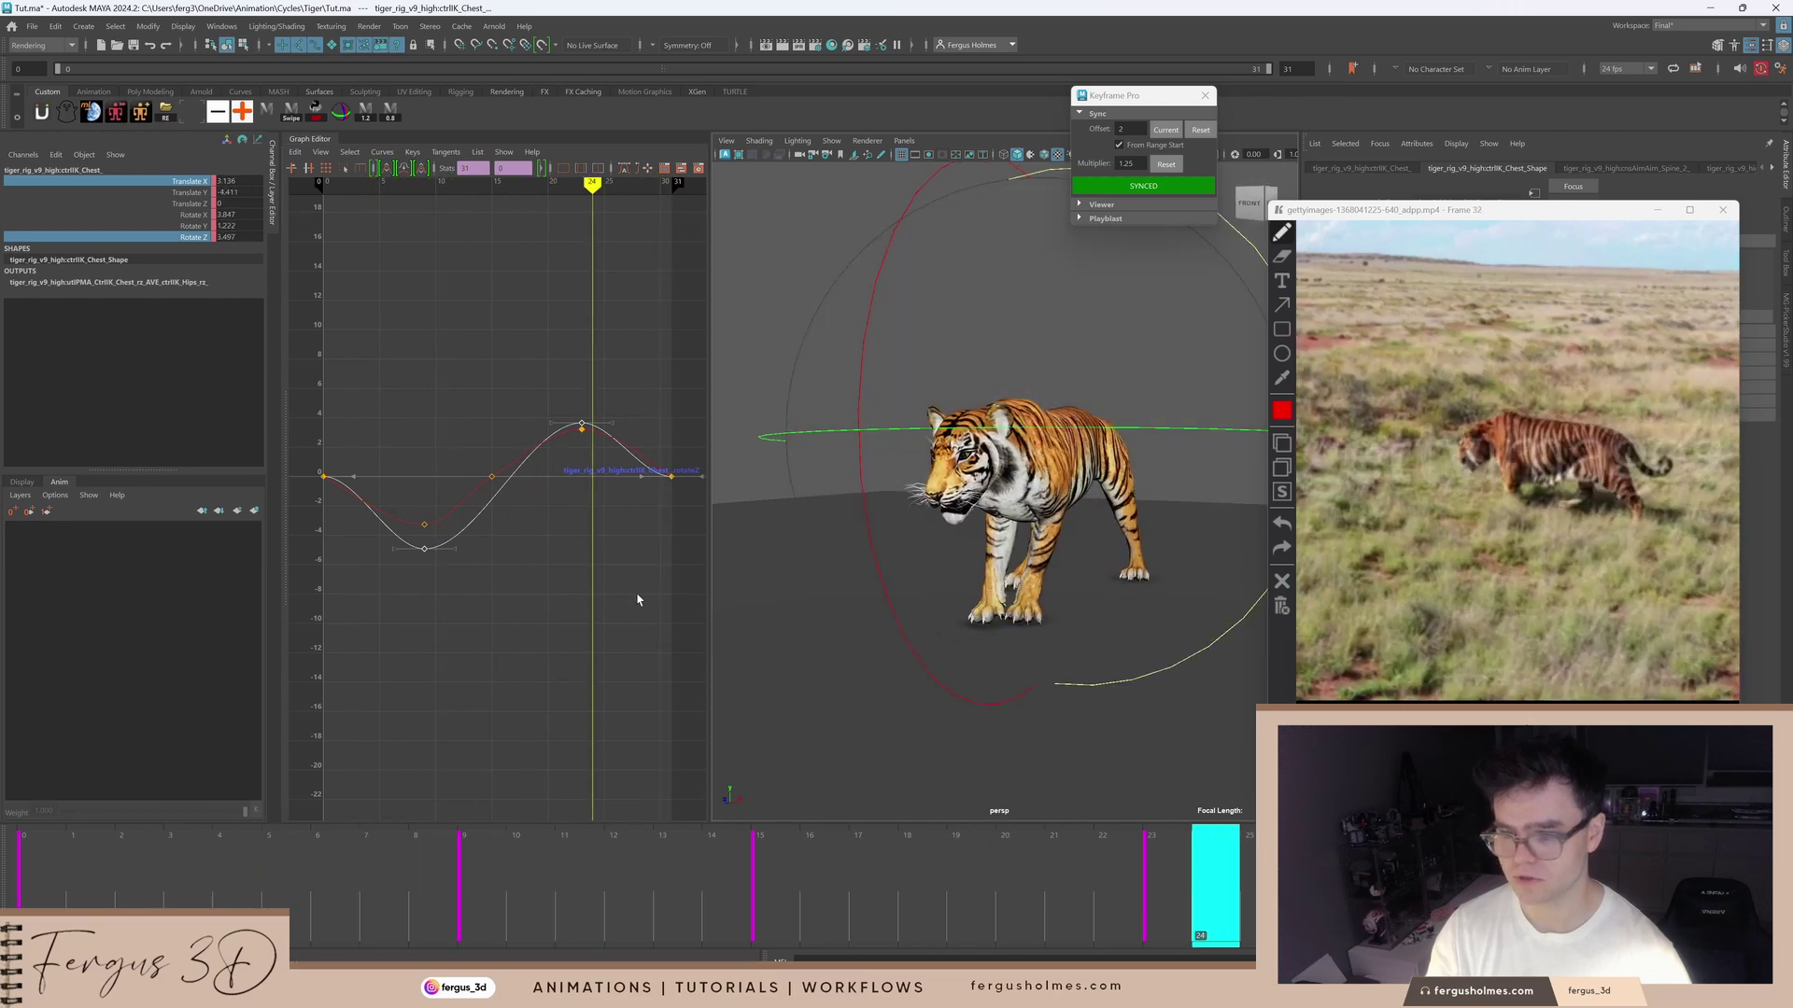
Step: Set the chest's Rotate Z key at frame 23 to 4 and the one at frame 9 to -4
left_click(426, 549)
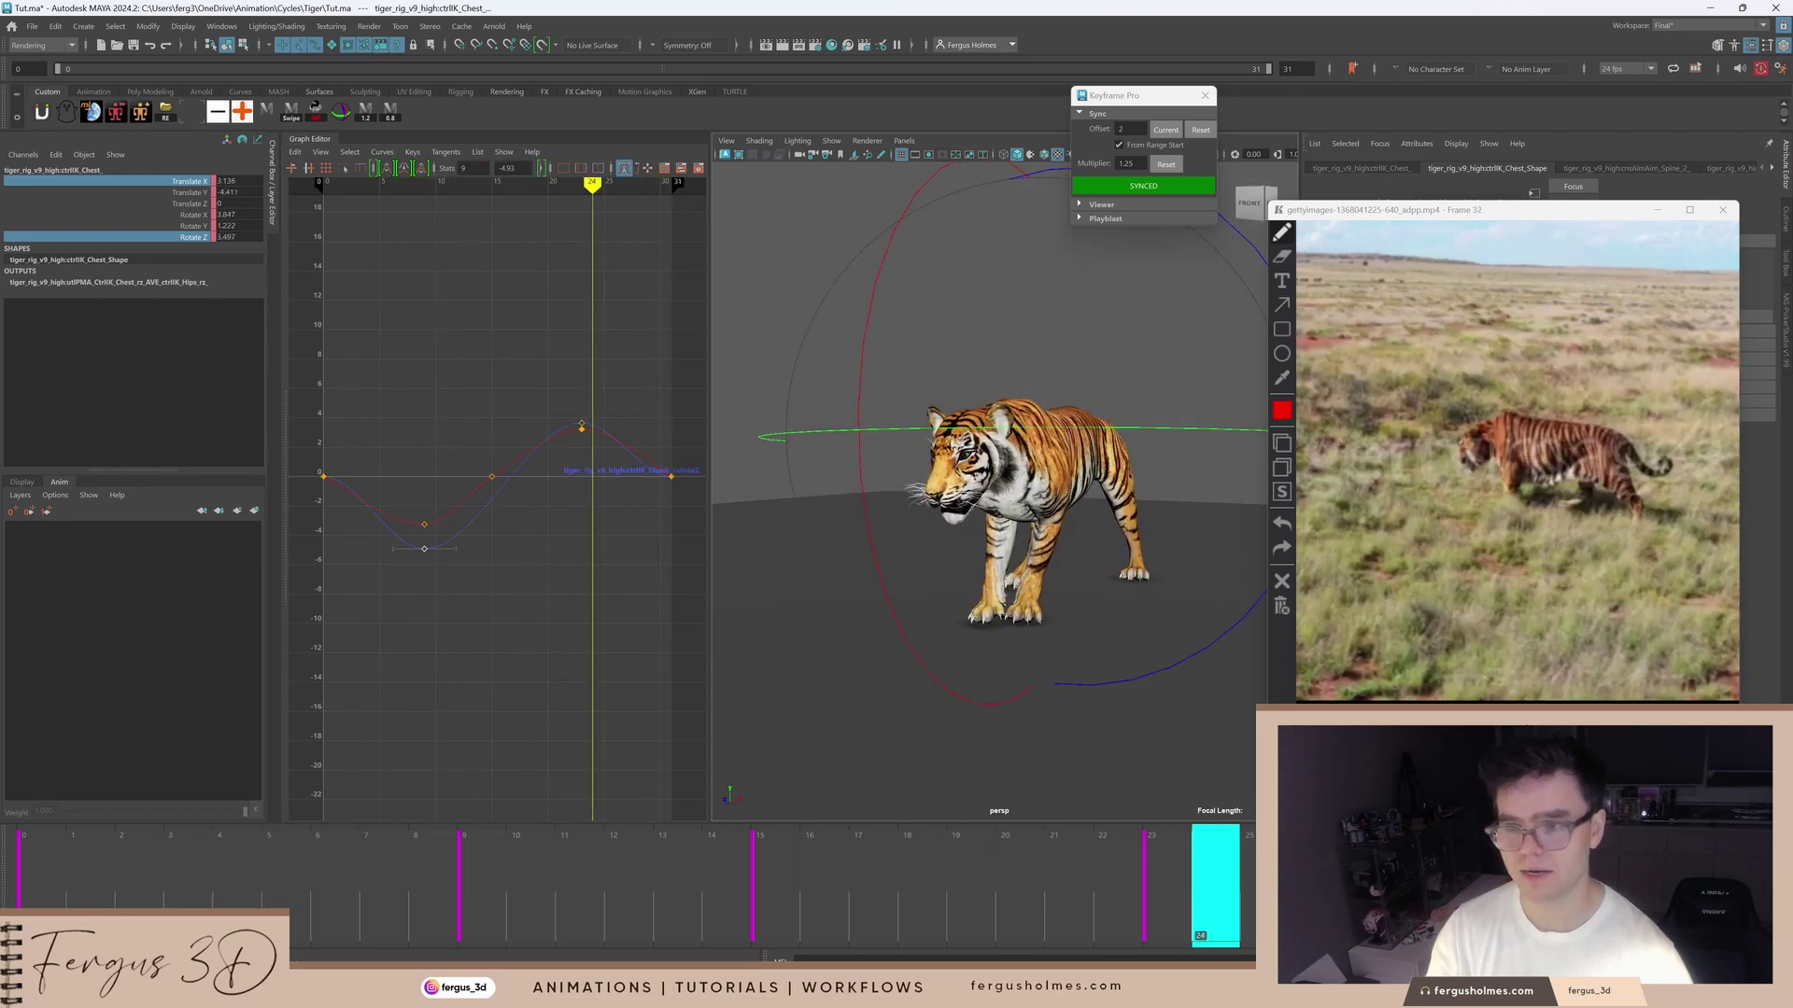
left_click(581, 425)
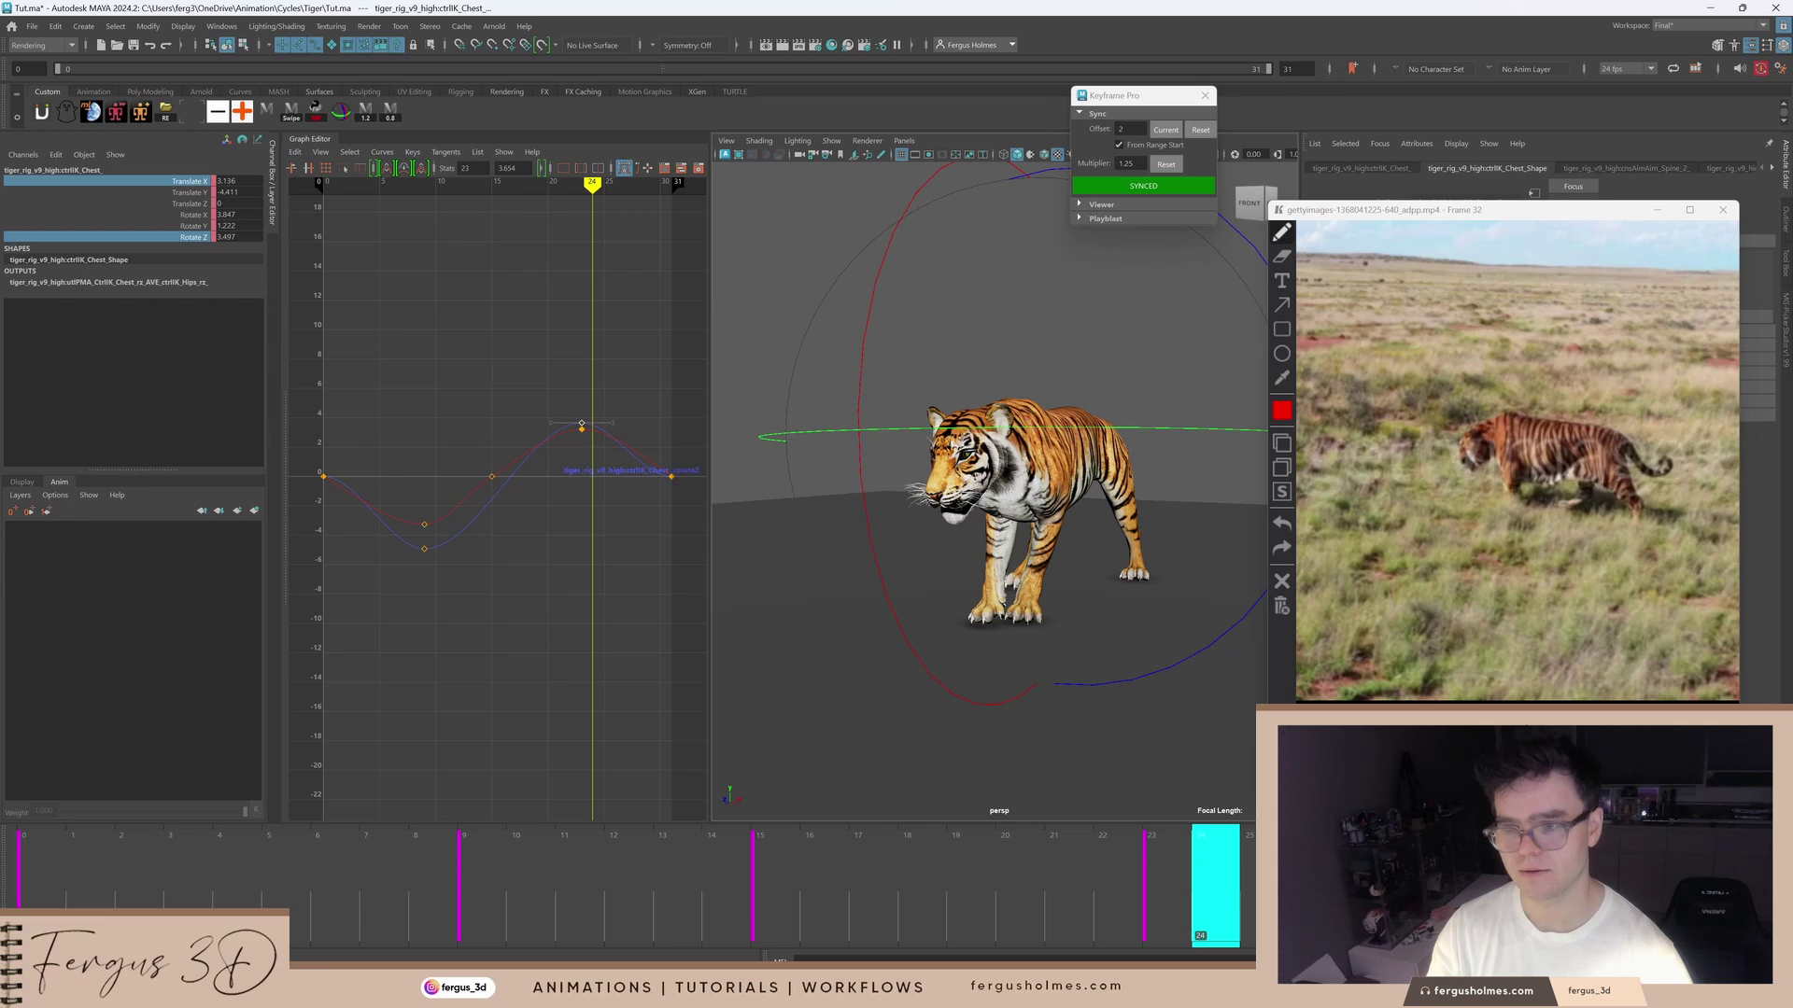
double_click(509, 169)
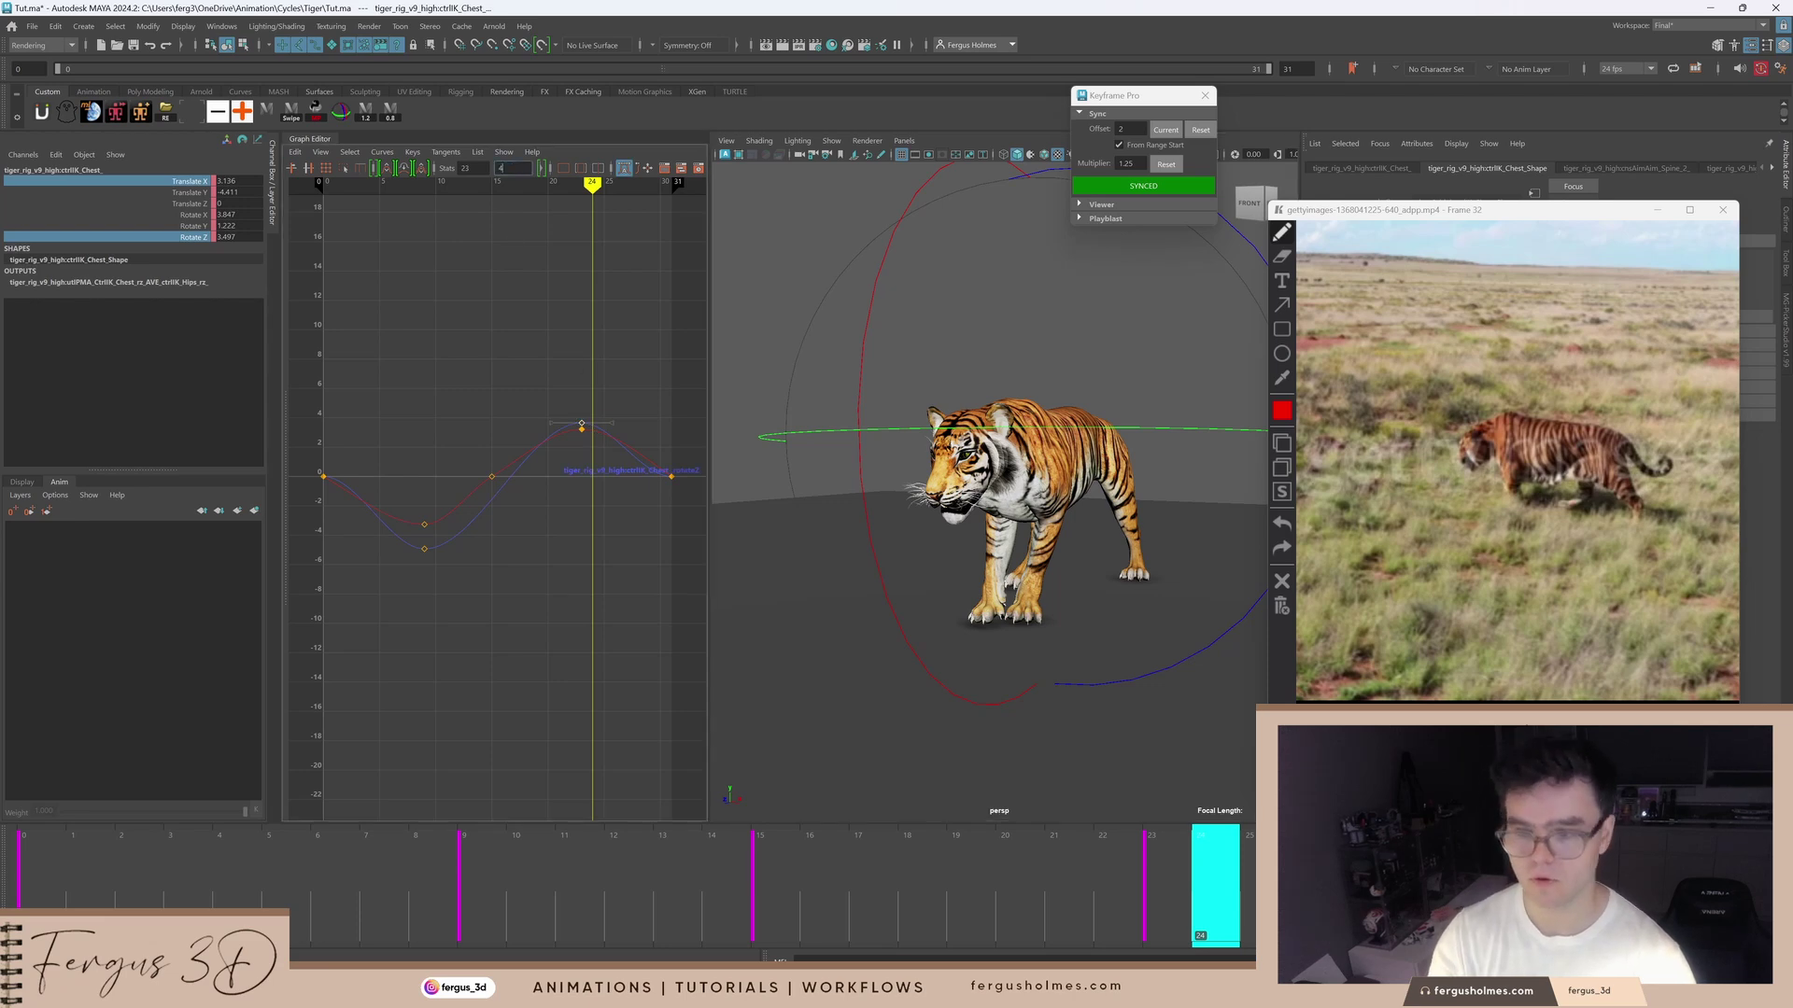
type("4")
key("Return")
left_click(424, 548)
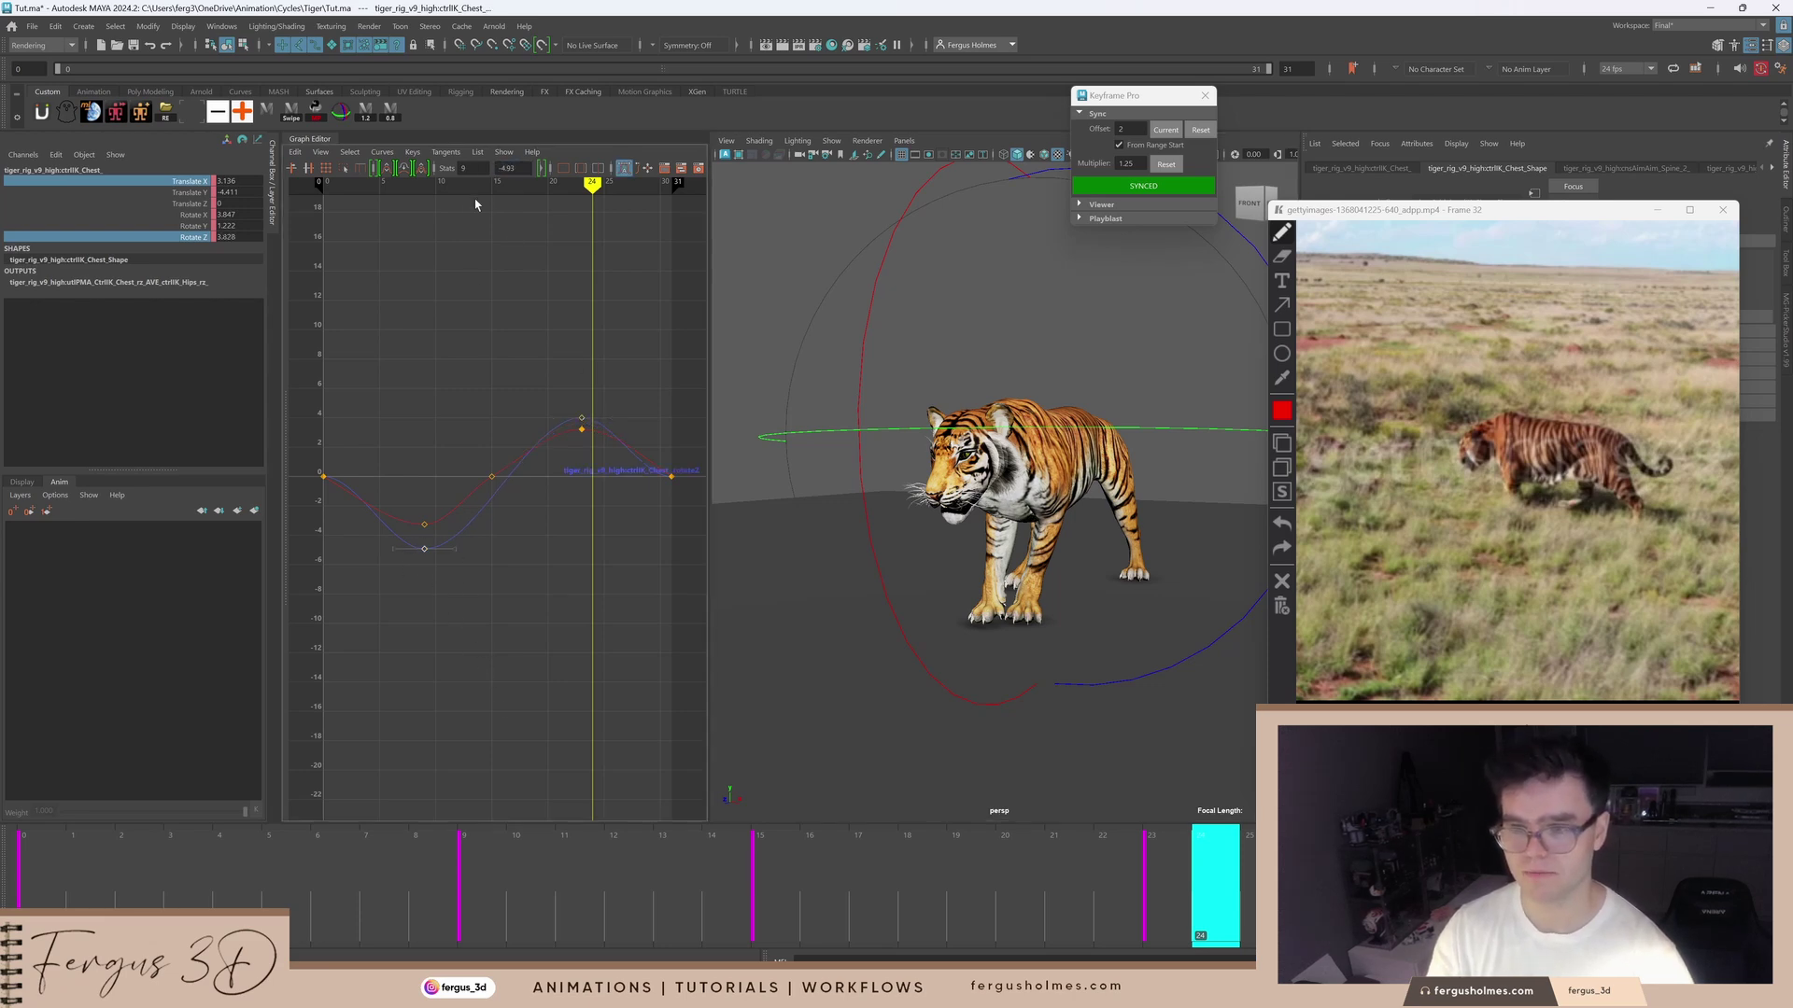
left_click(509, 168)
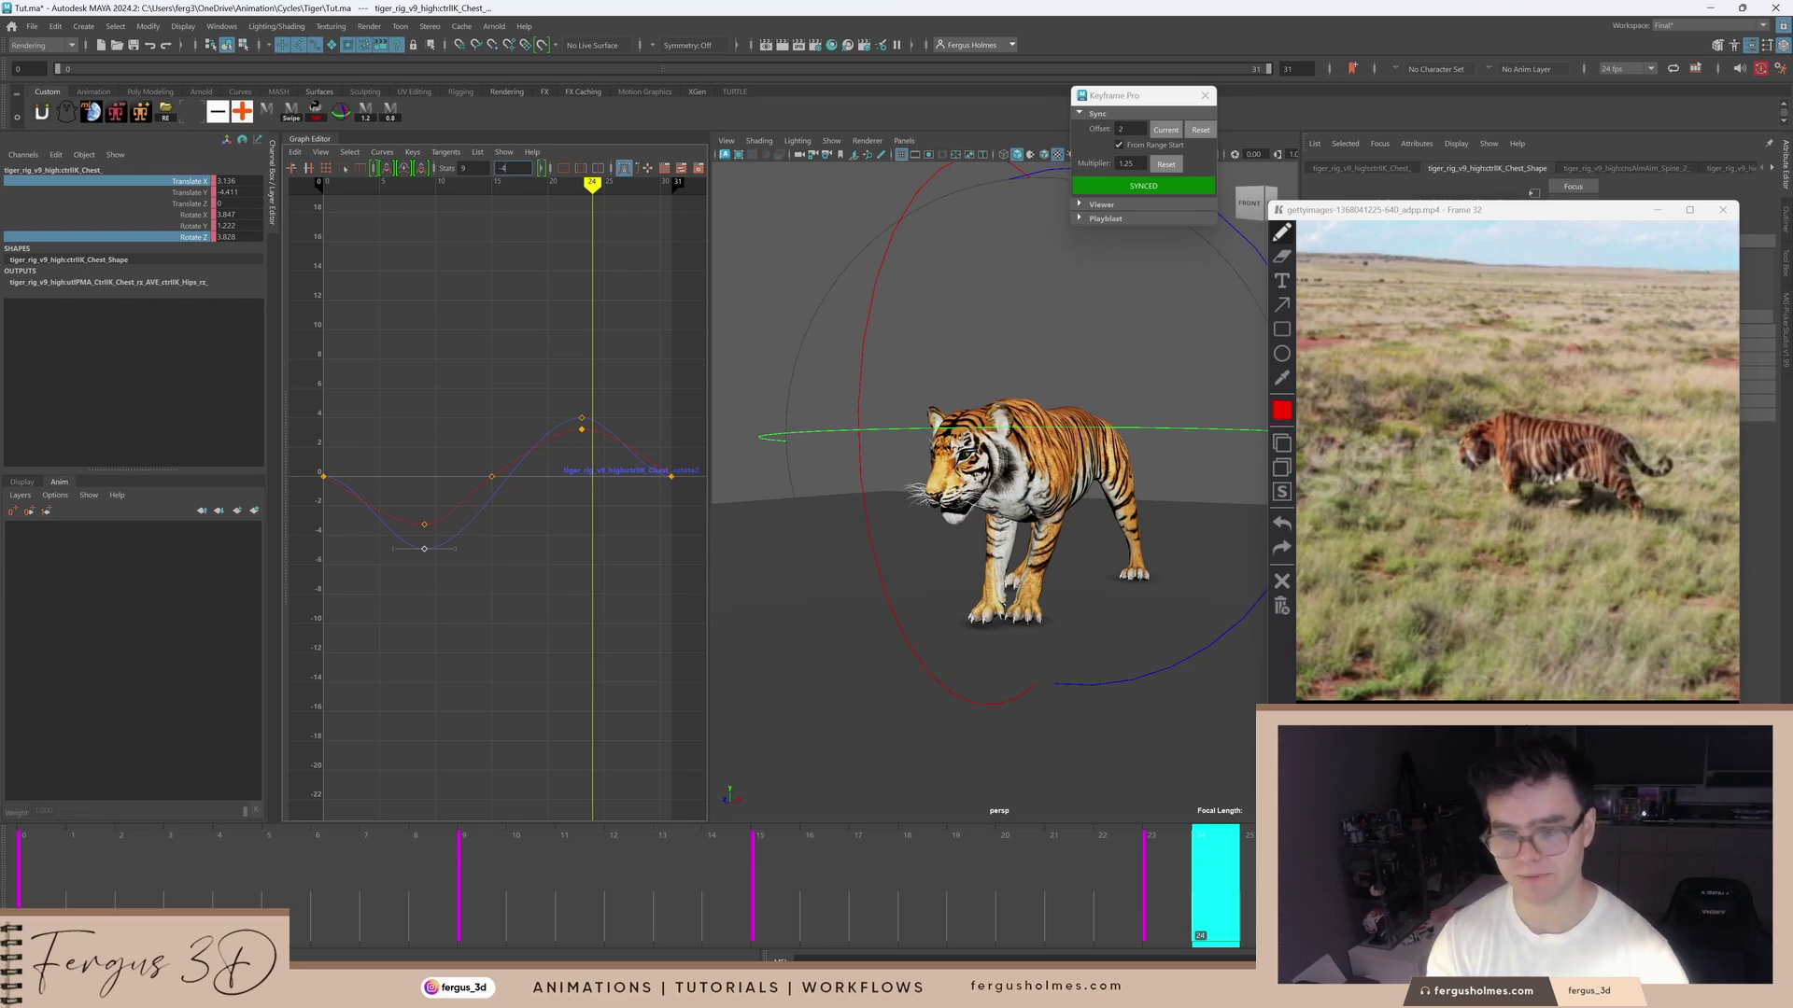
type("-4")
key("Return")
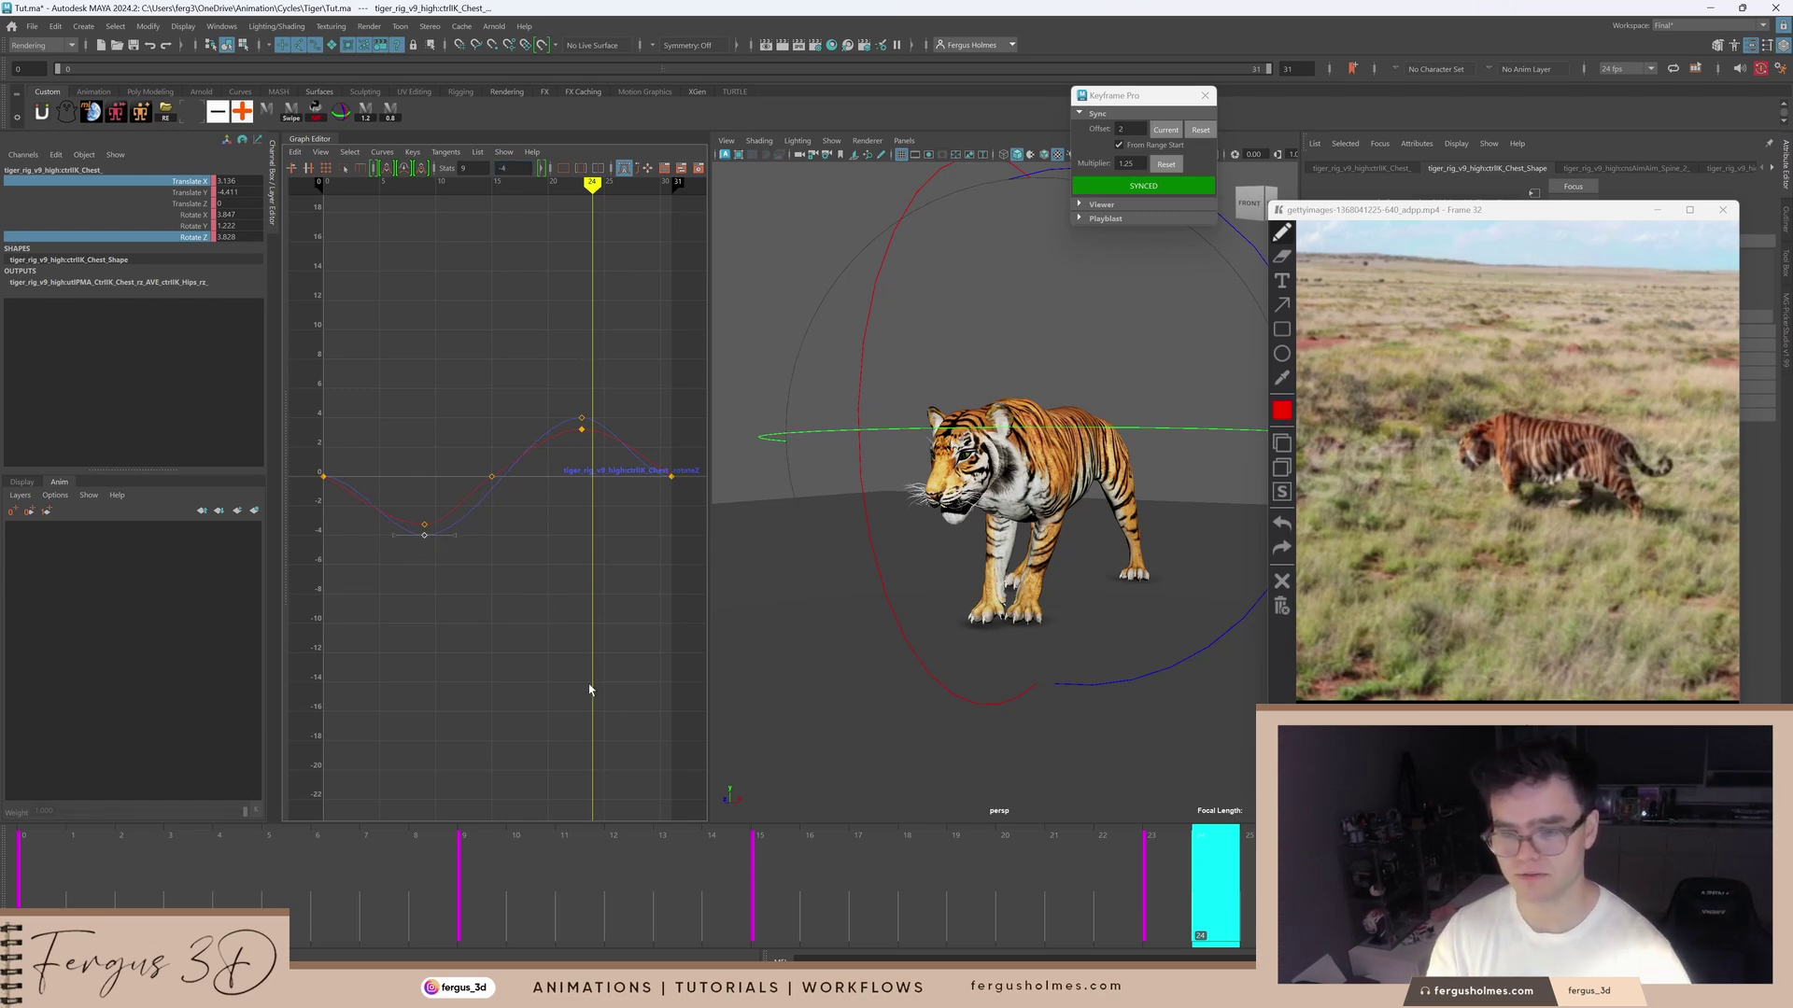
Step: Play the cycle from frame 0 with the rig controls shown and check the chest motion from the front and side
left_click_drag(601, 843, 20, 843)
key("alt+1")
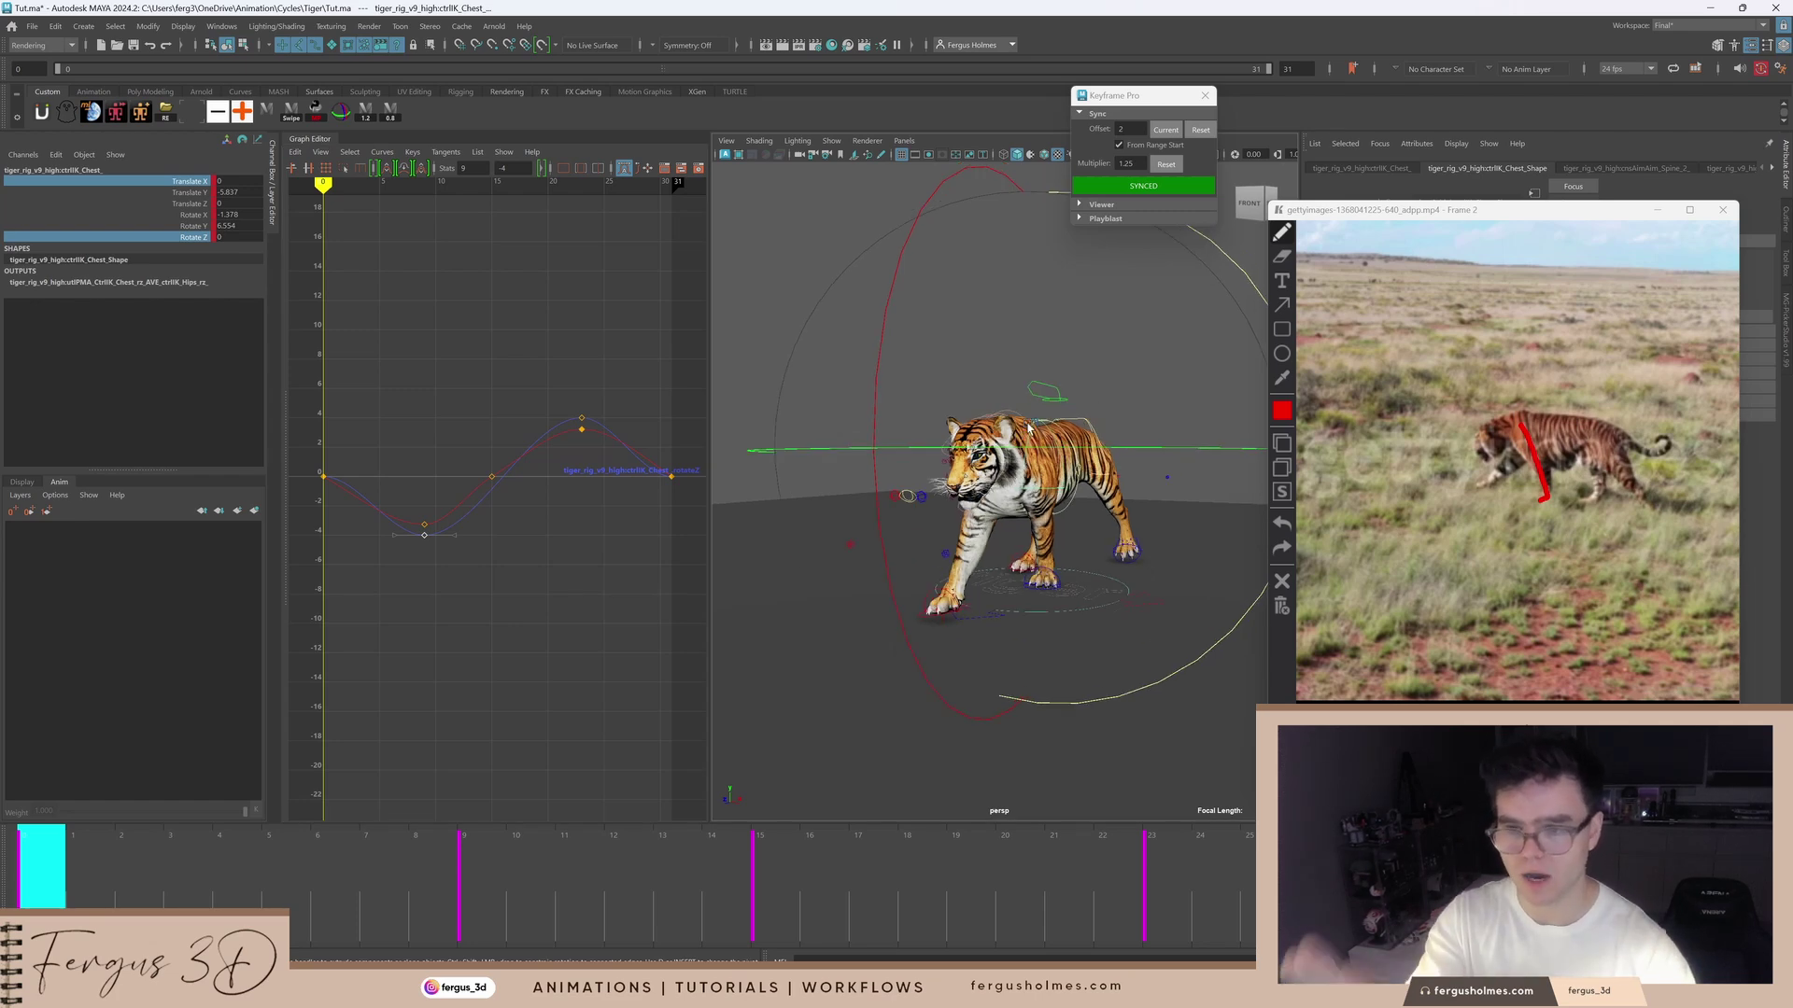
key("alt+v")
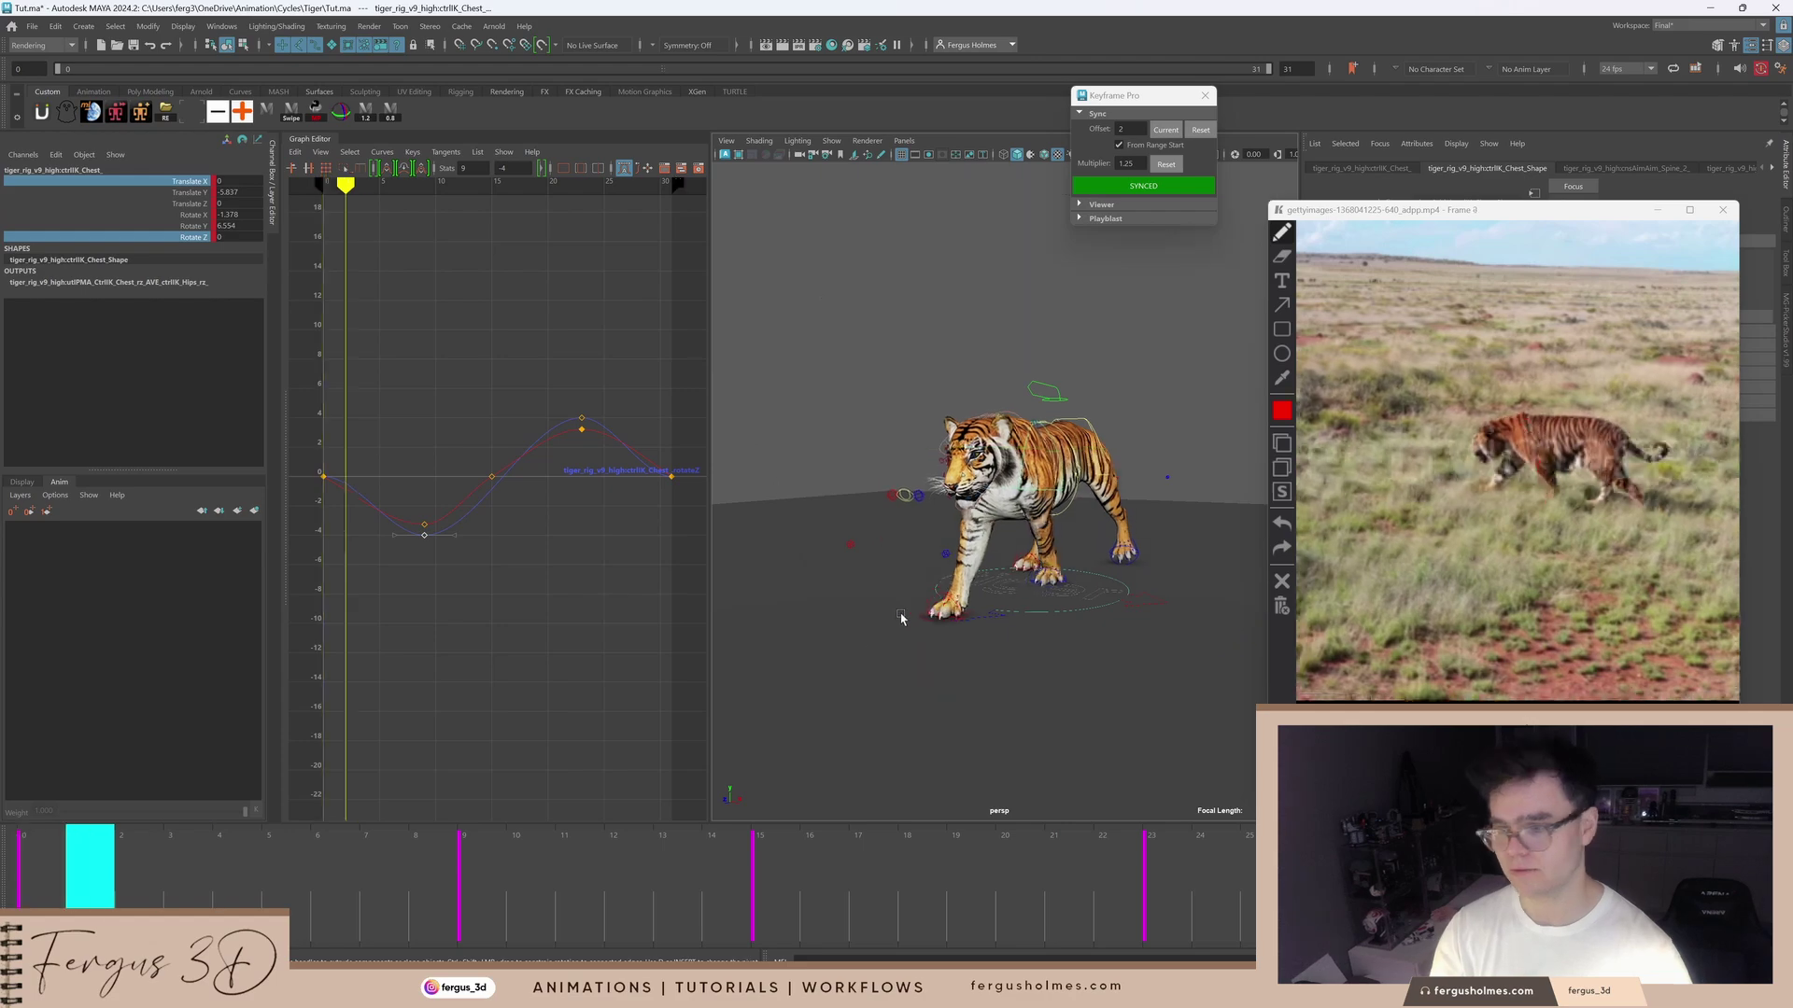
left_click_drag(1027, 584, 892, 575, "alt")
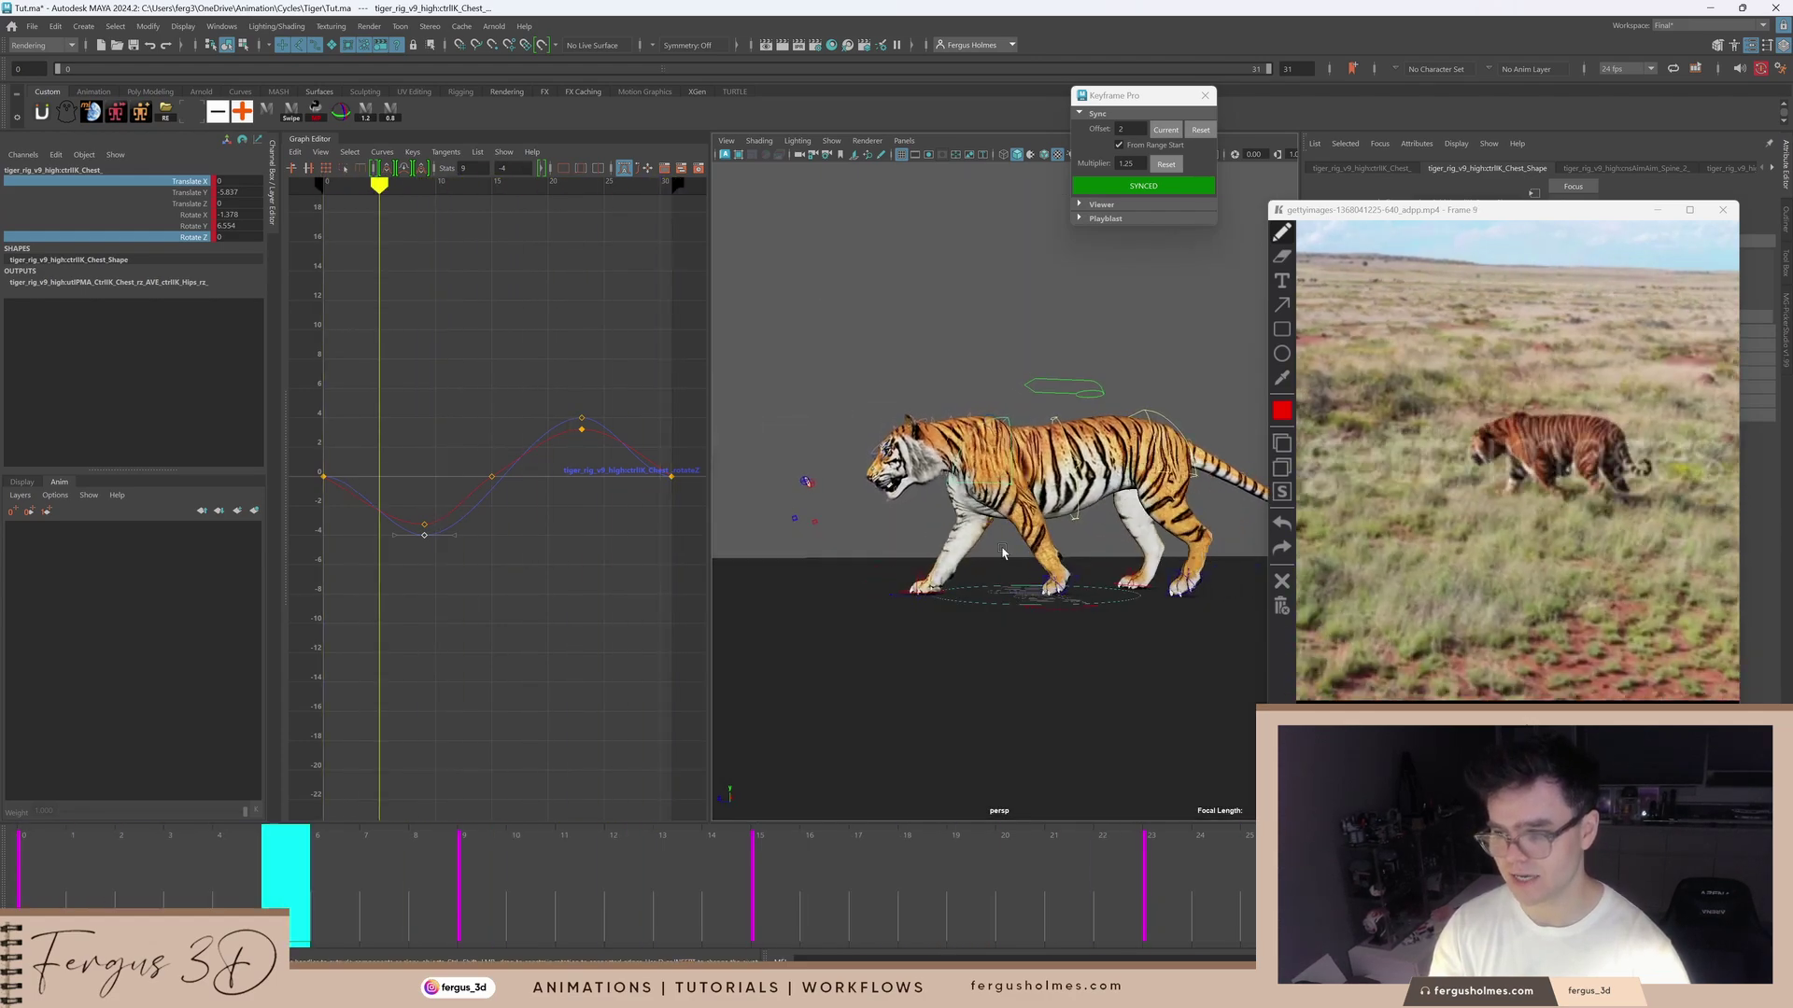
key("alt+v")
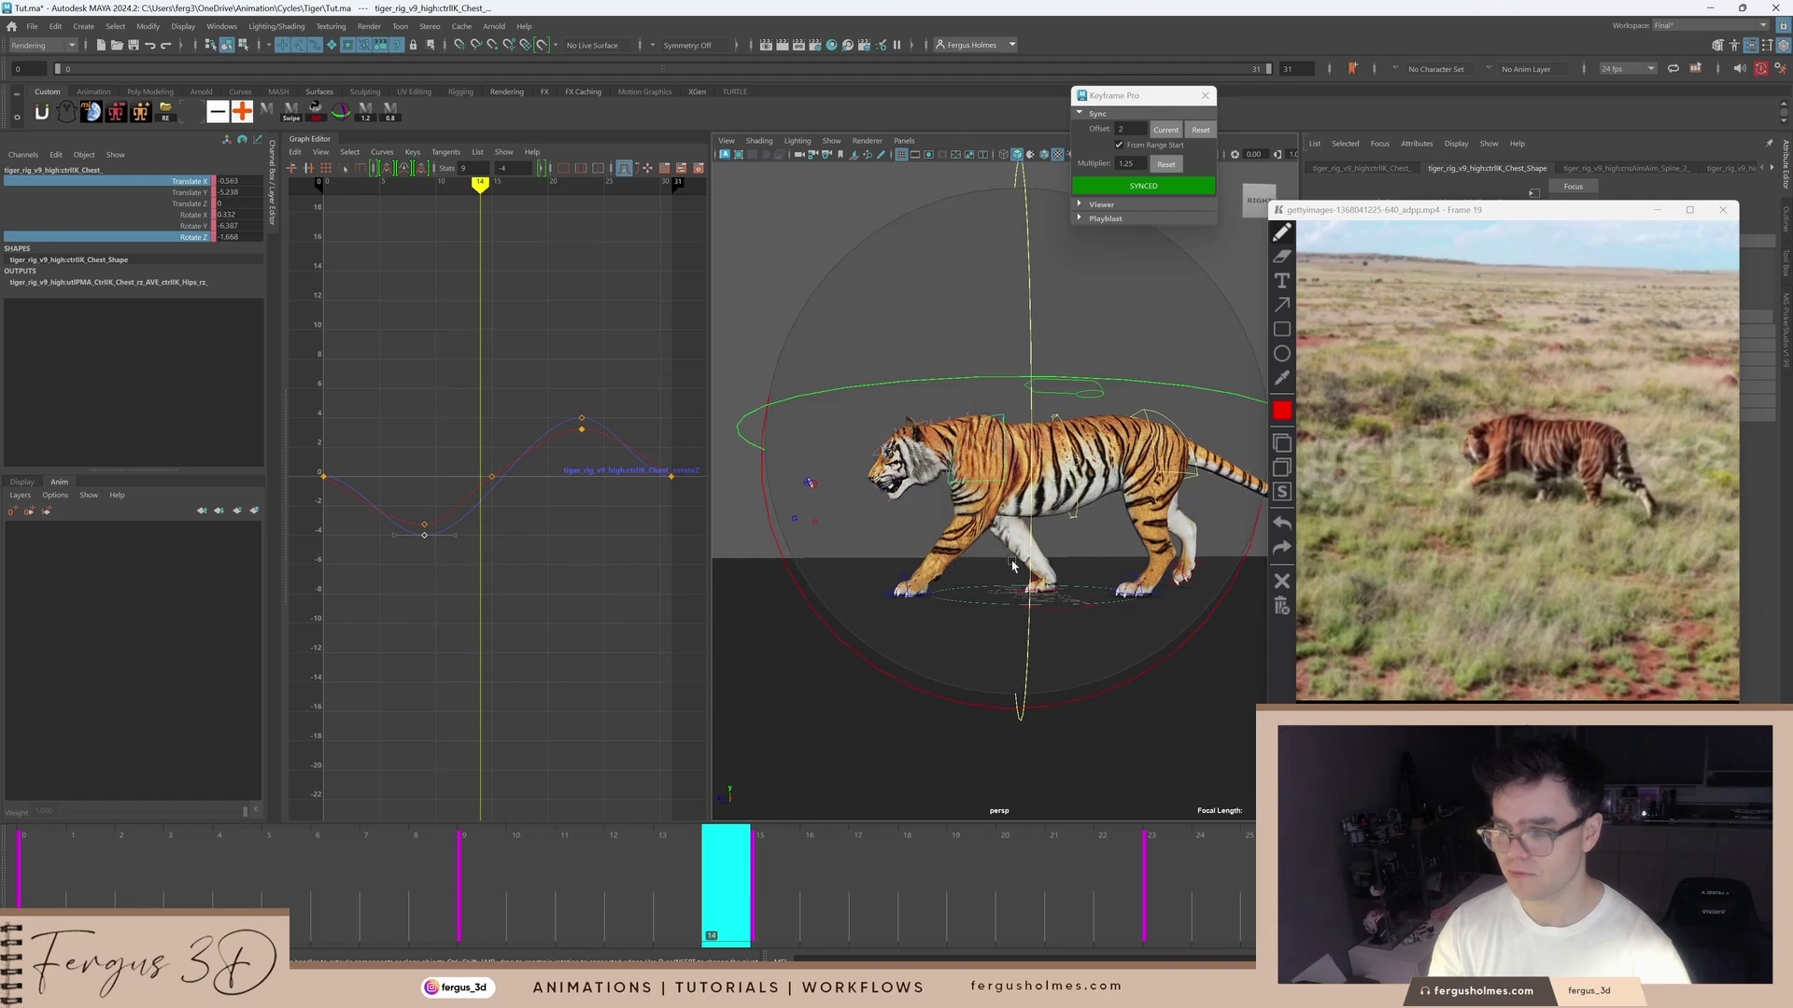
Step: Select the tiger's hips control and isolate its Translate Y curve
middle_click_drag(1011, 563, 924, 573, "alt")
left_click_drag(954, 562, 983, 567, "alt")
key("alt+1")
middle_click_drag(982, 566, 943, 560, "alt")
scroll(943, 561, "up", 3)
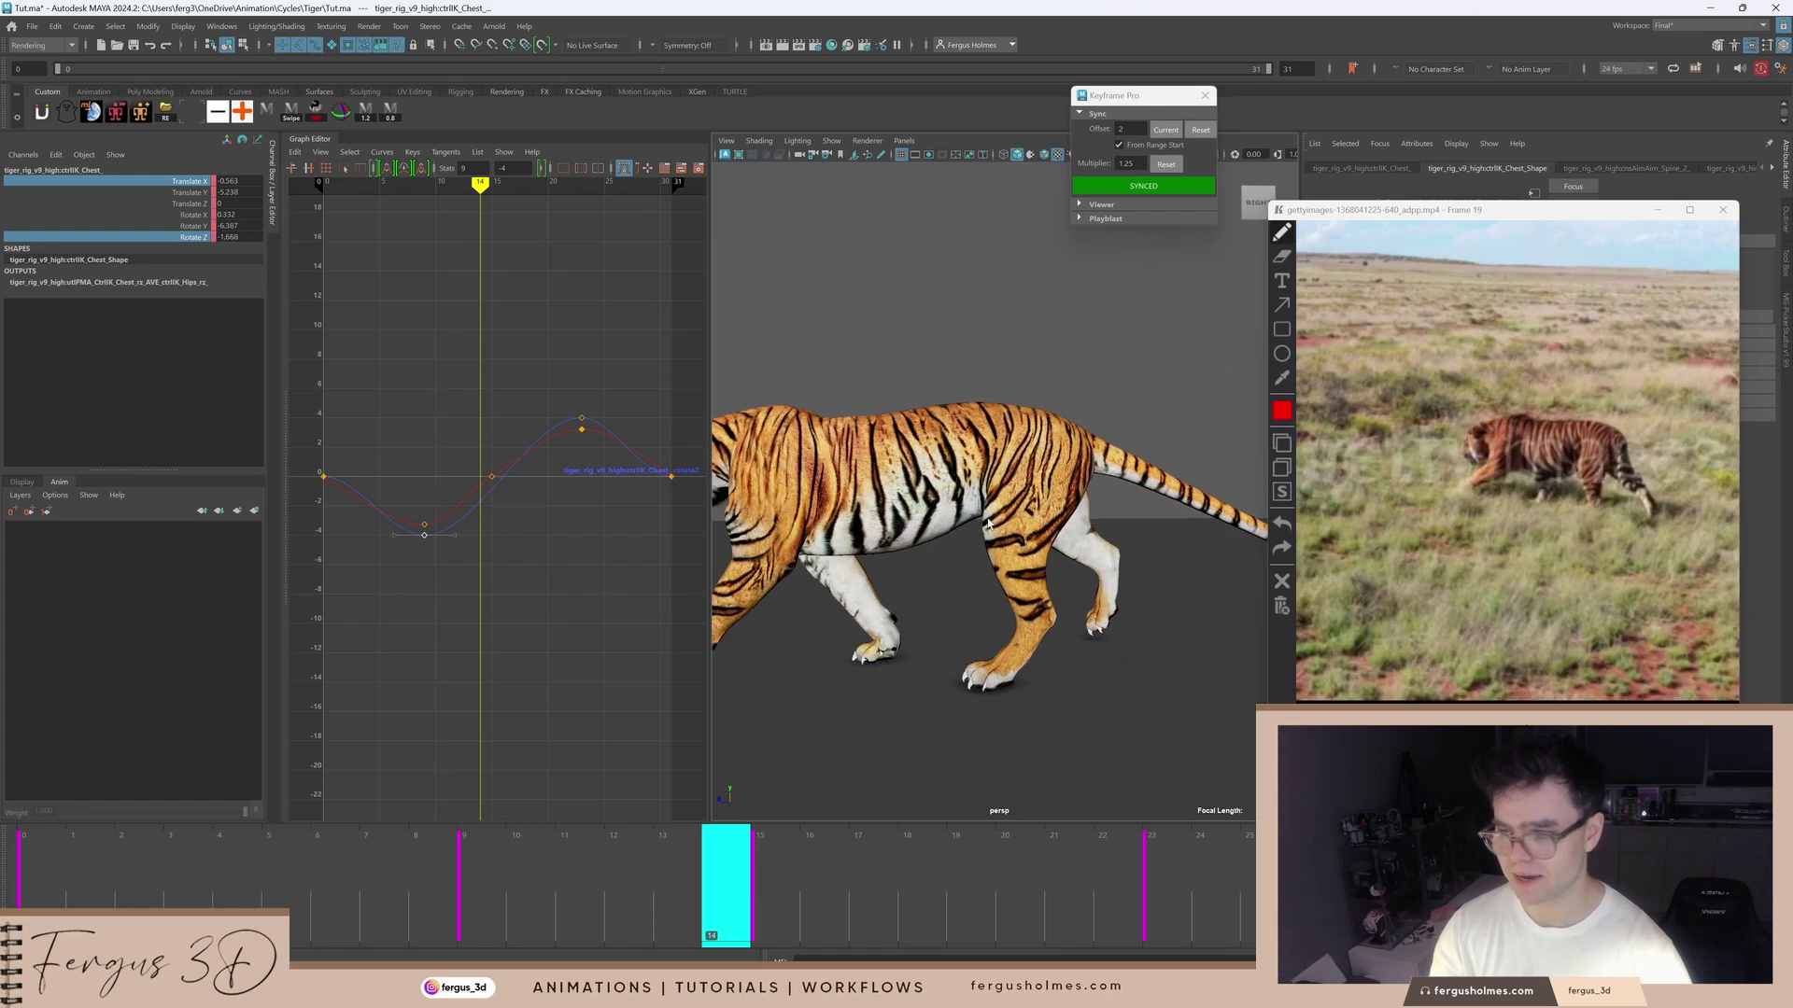
key("alt+1")
left_click(1029, 415)
scroll(1029, 414, "down", 4)
key("alt")
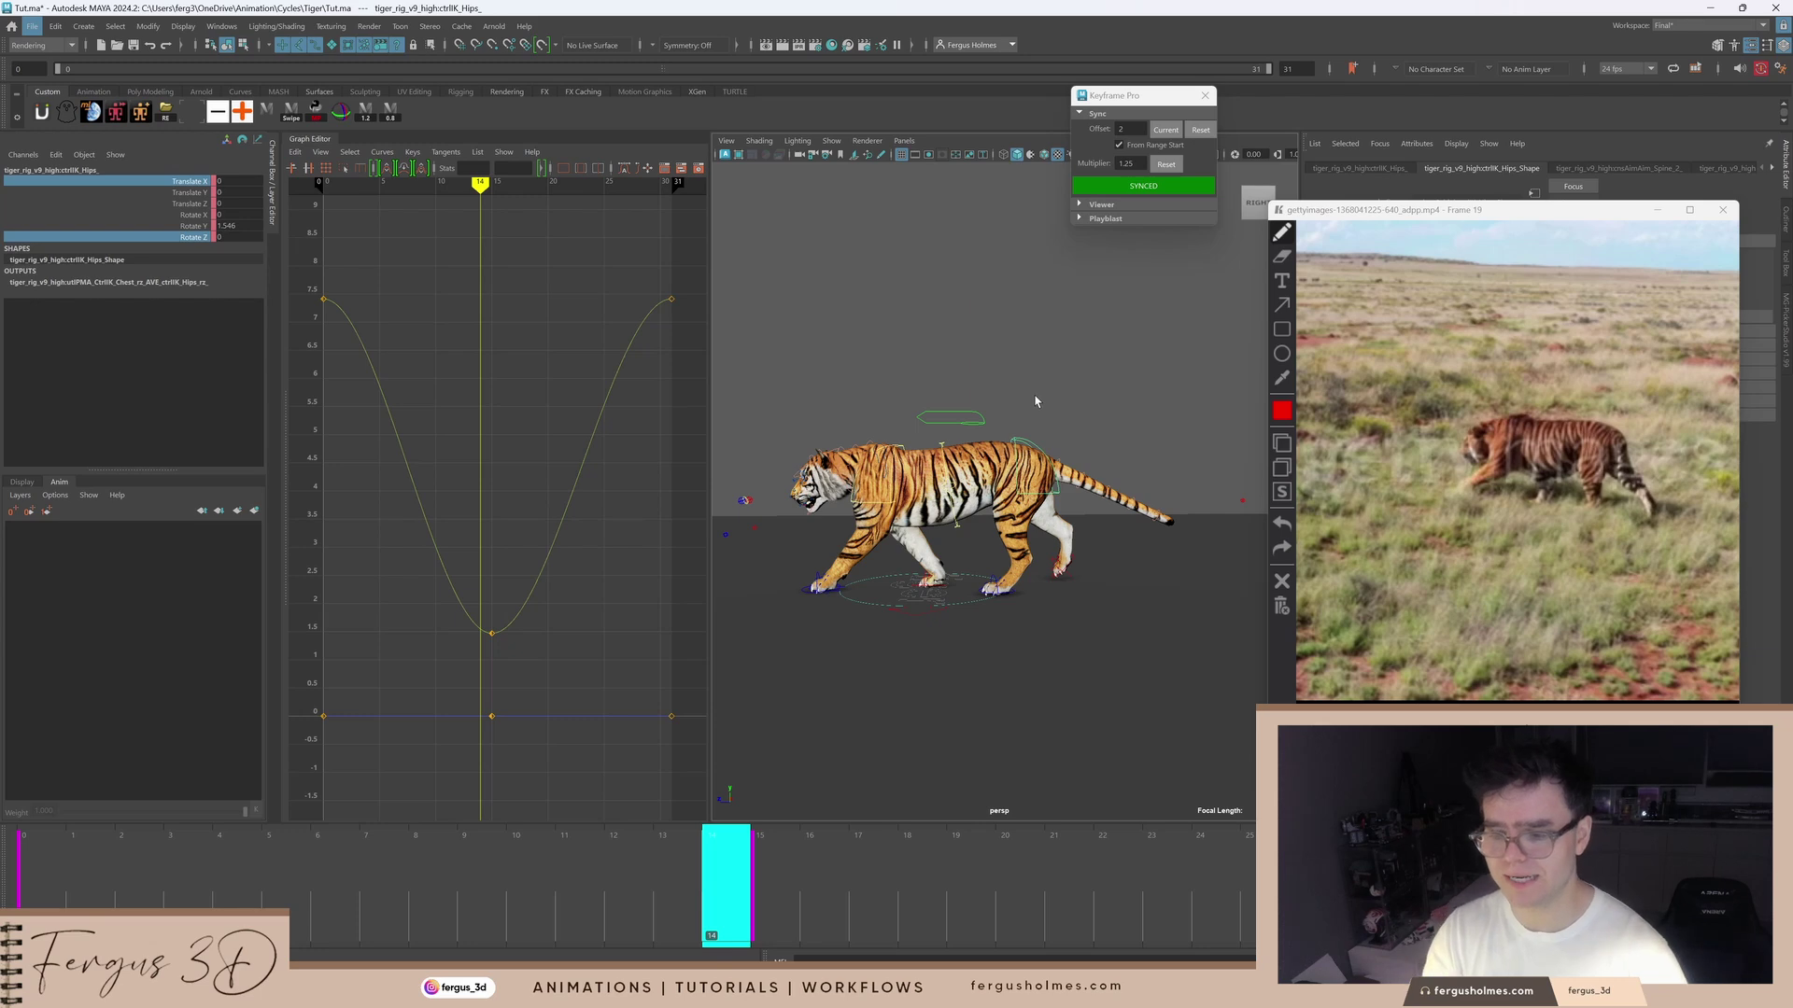
left_click(204, 194)
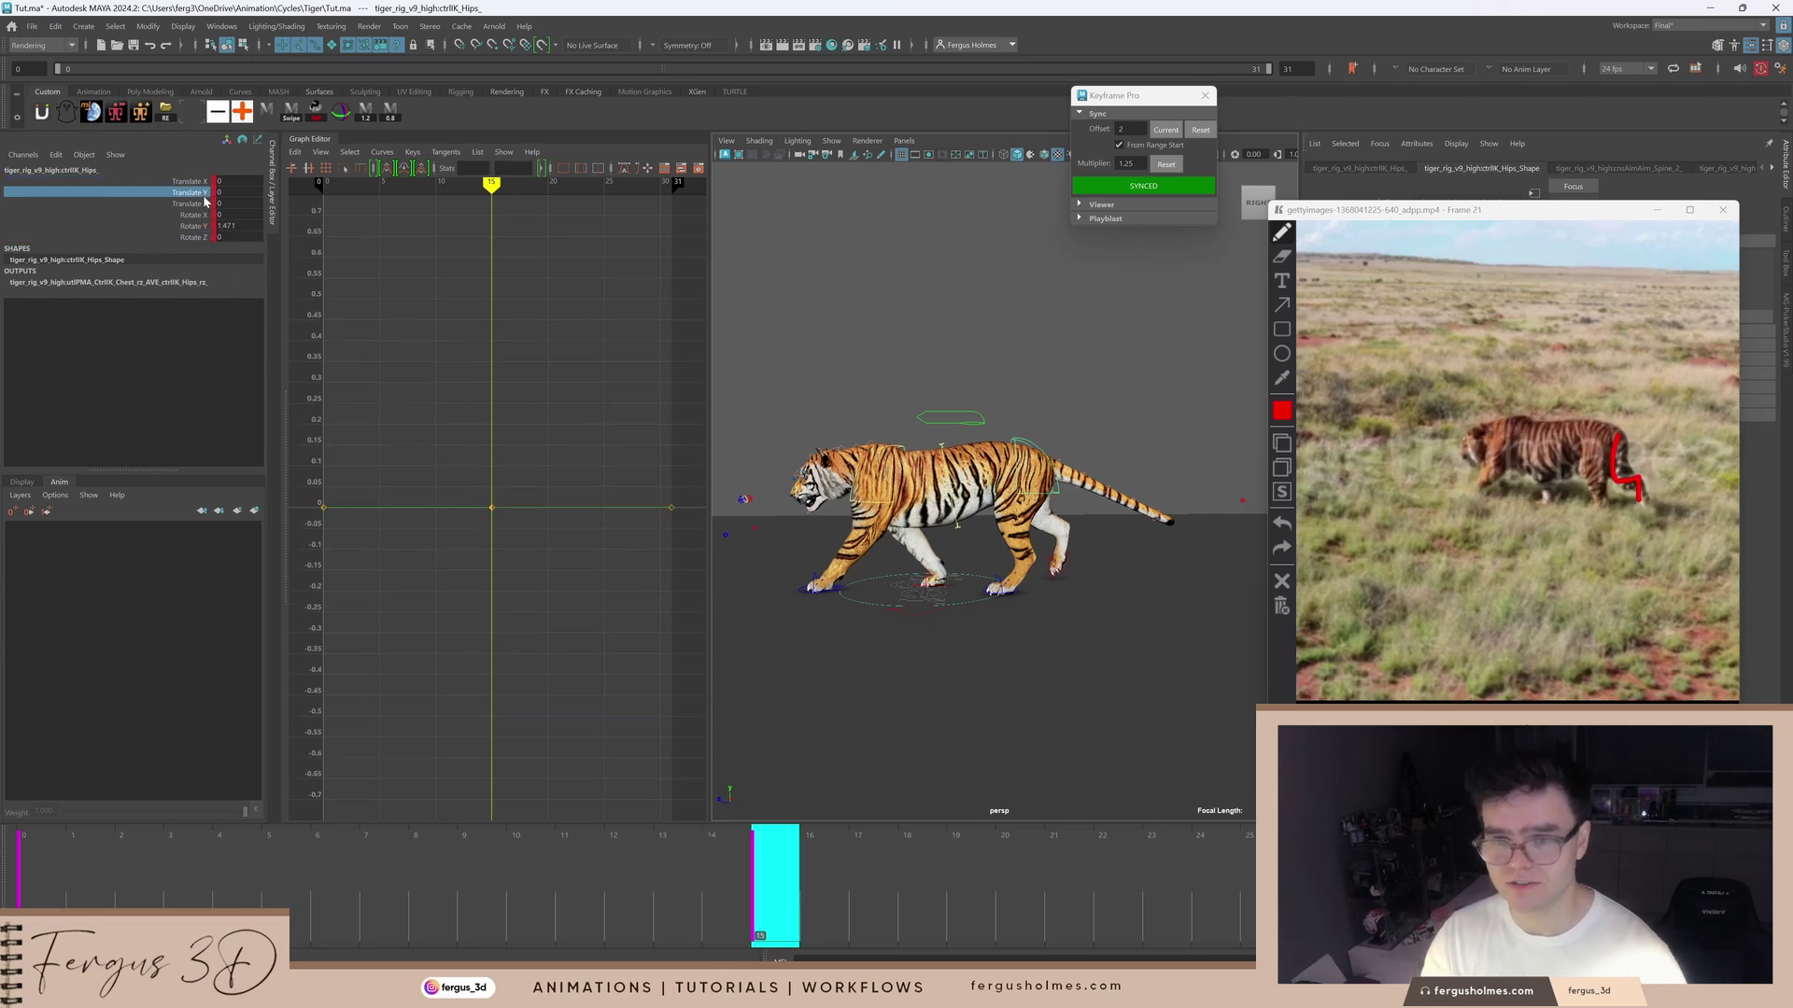
Step: Step through the reference footage for timing, then key the hips' Translate Y at frame 7 with a value of 0.226
scroll(530, 502, "down", 3)
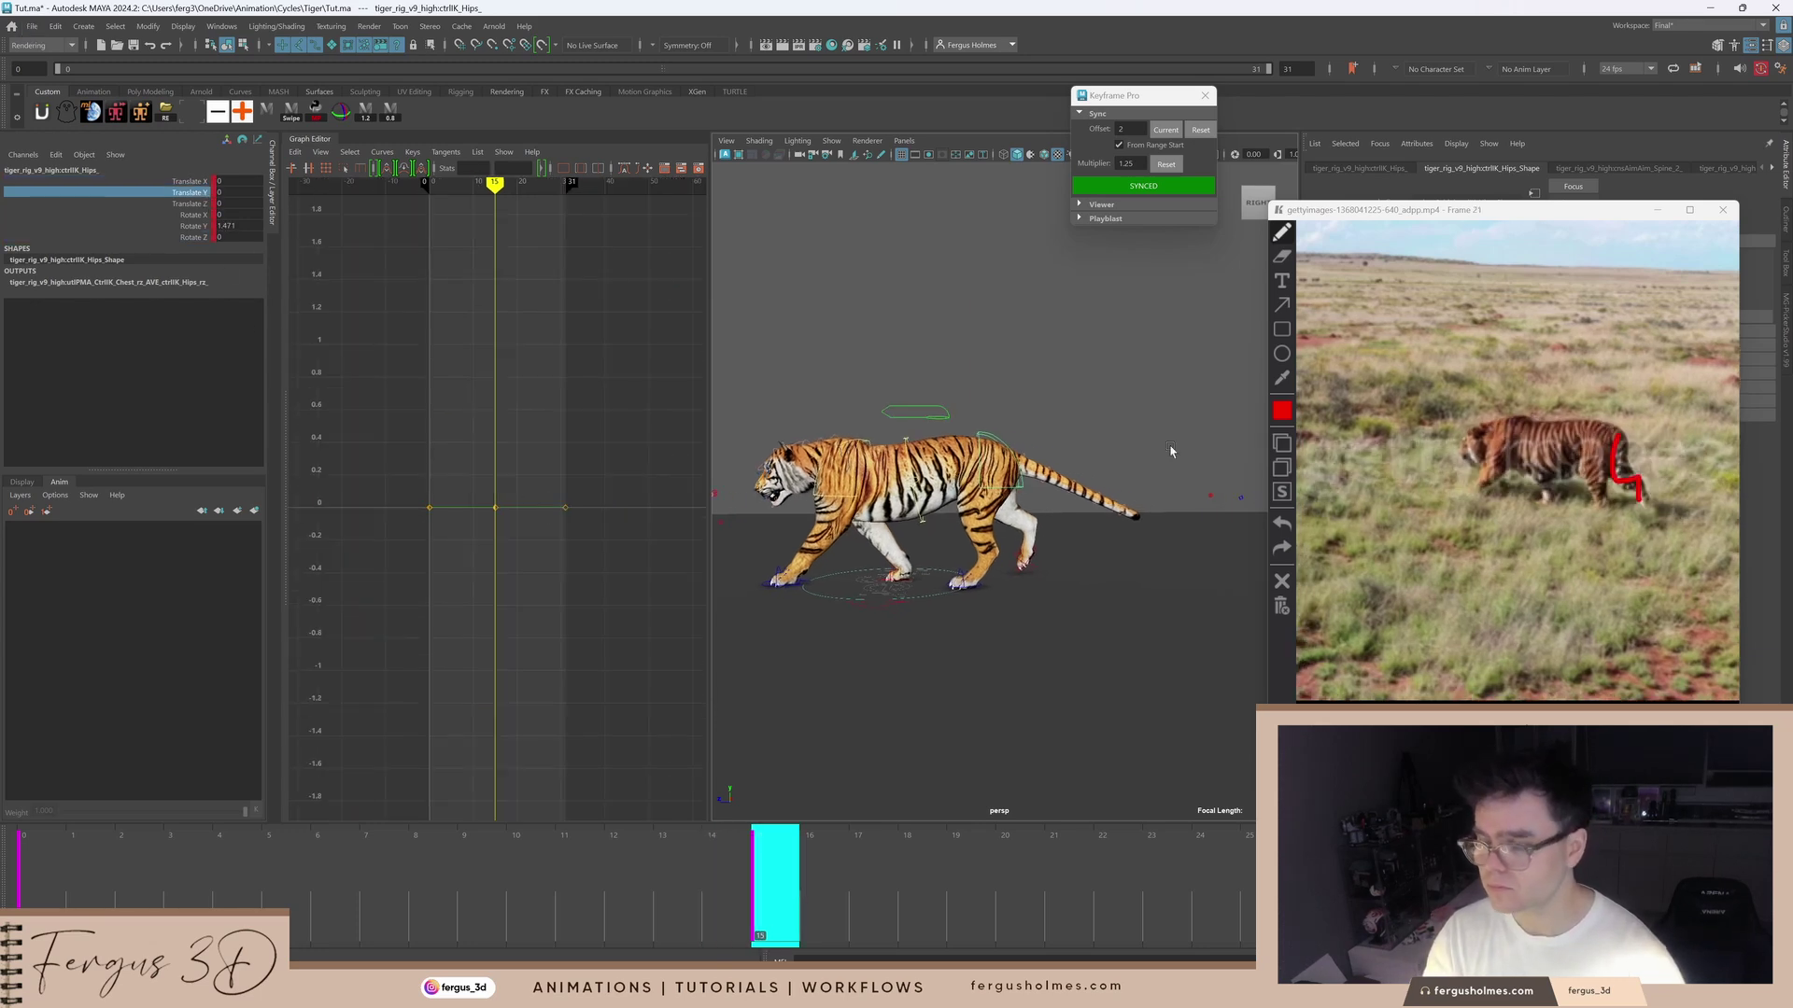
key("Right")
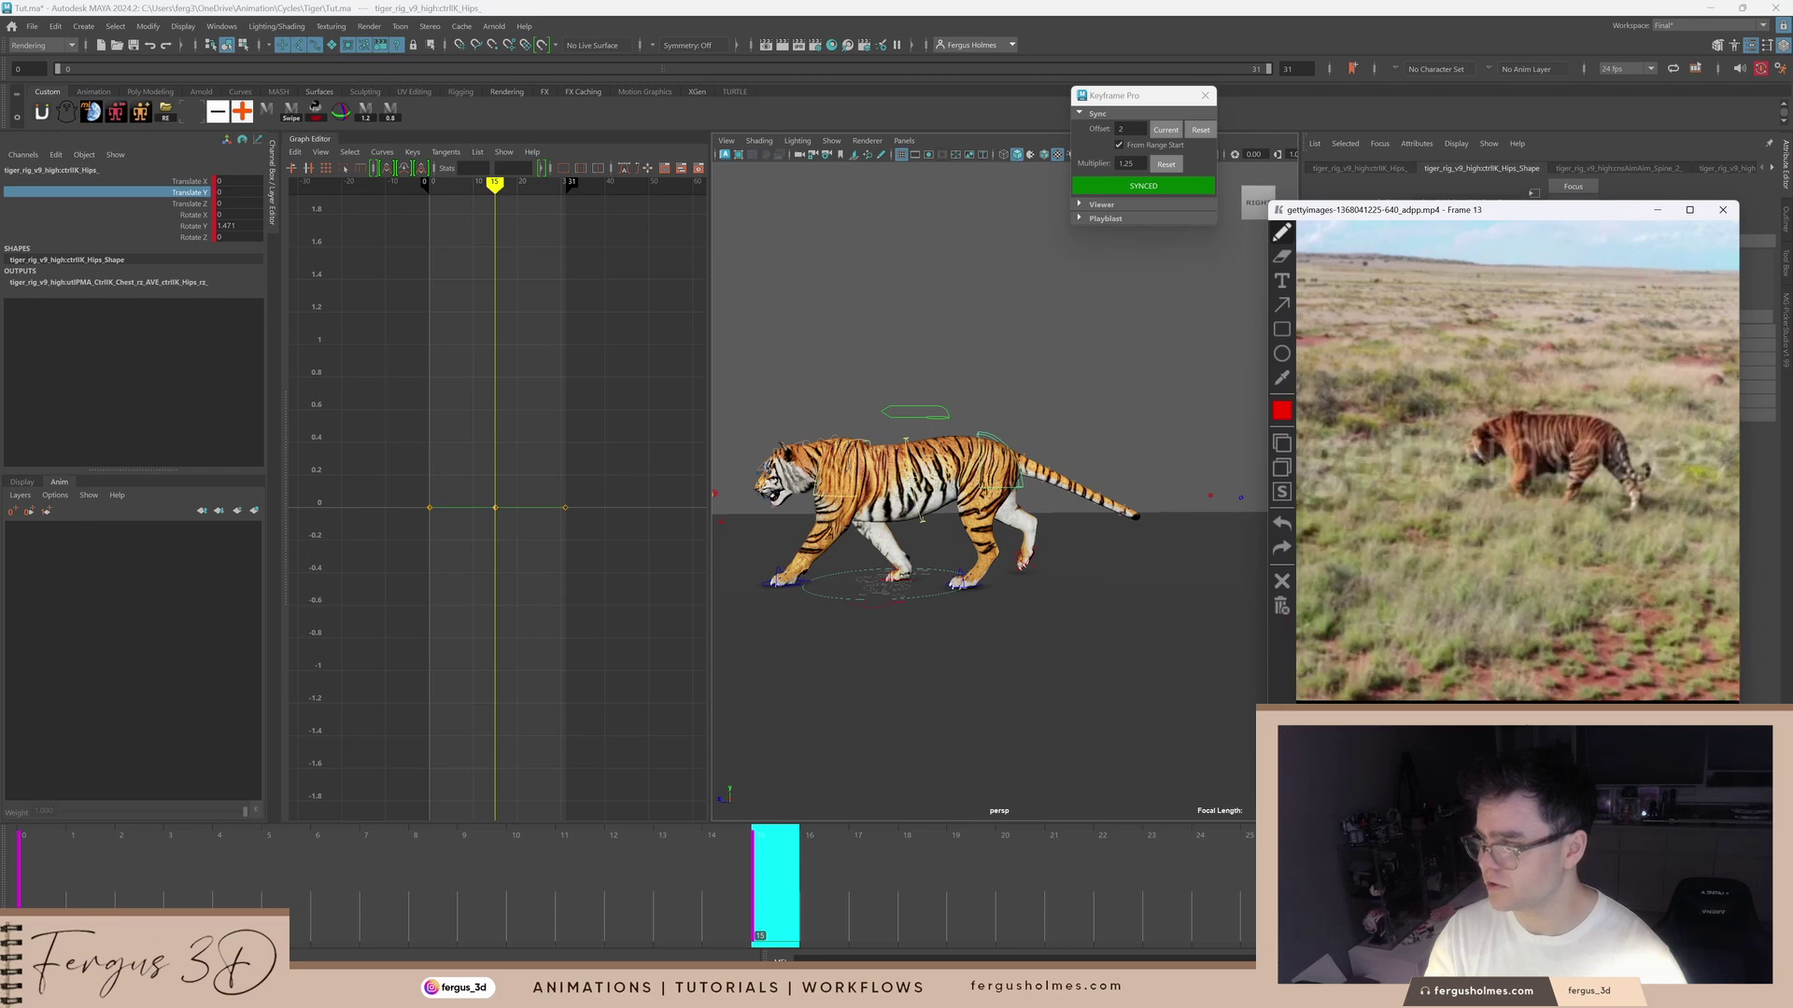
key("Right")
key("Right")
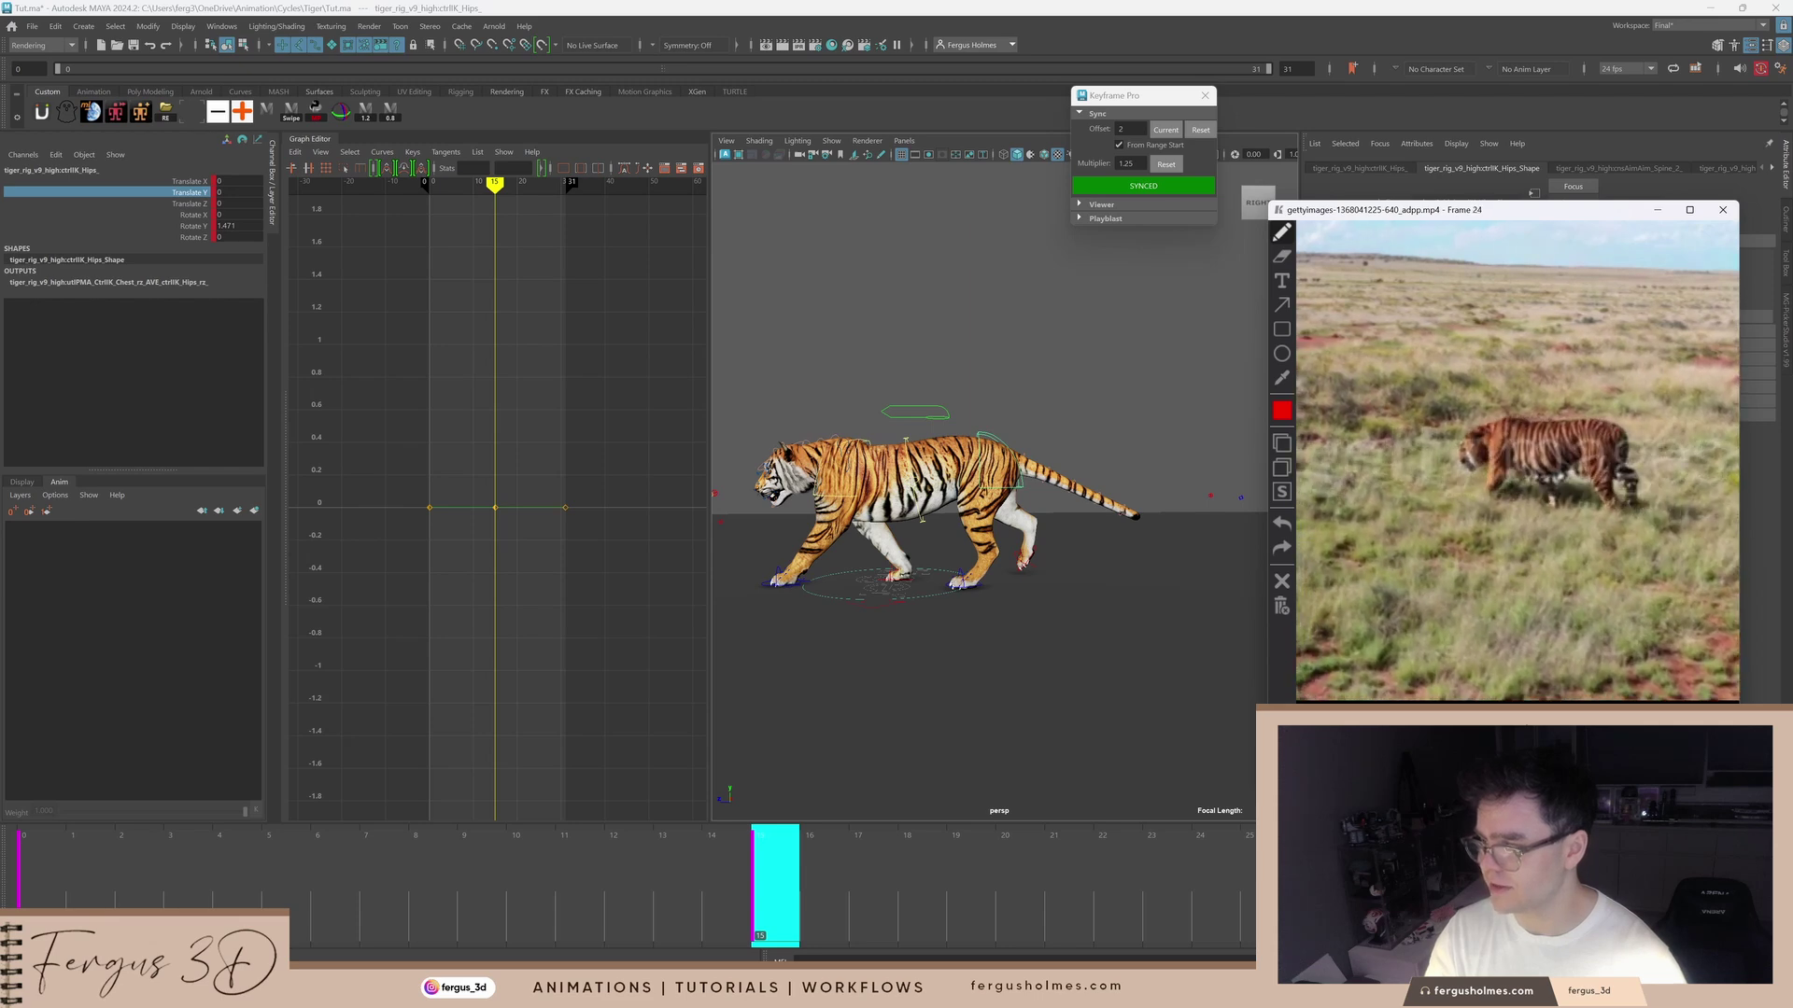
mouse_move(691, 862)
left_mouse_down()
mouse_move(37, 840)
mouse_move(336, 831)
mouse_move(289, 833)
mouse_move(407, 856)
left_mouse_up()
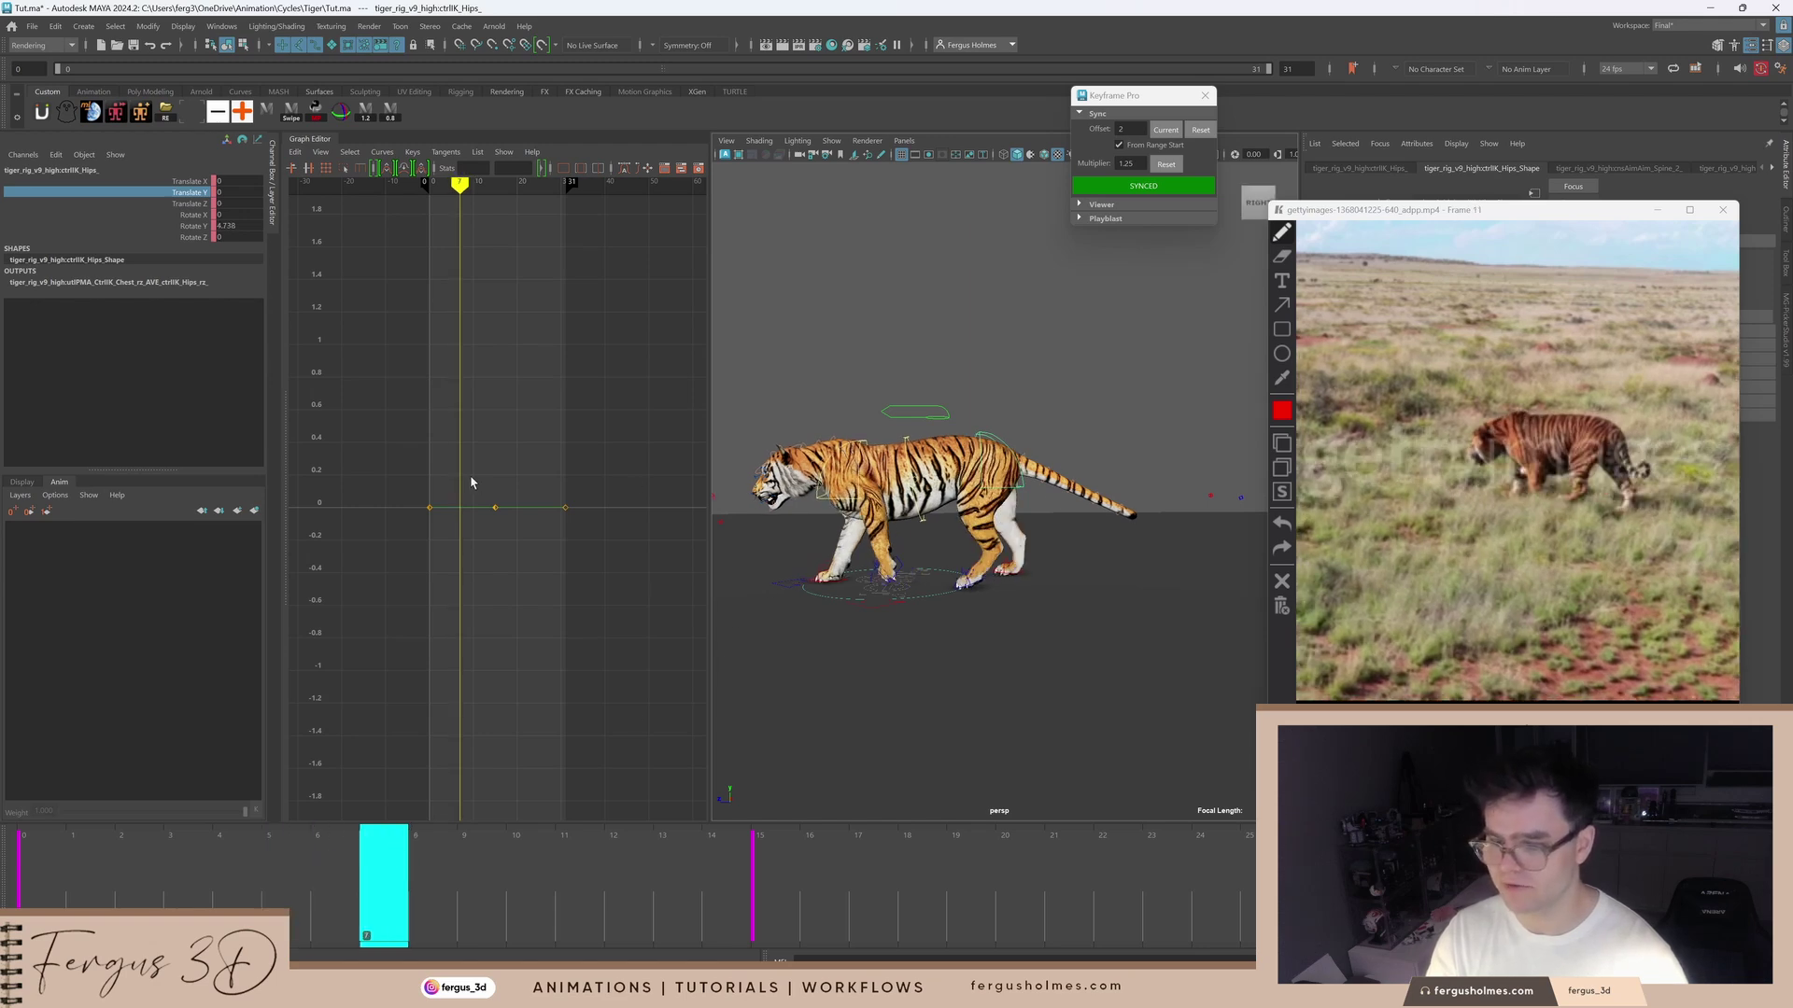
key("f")
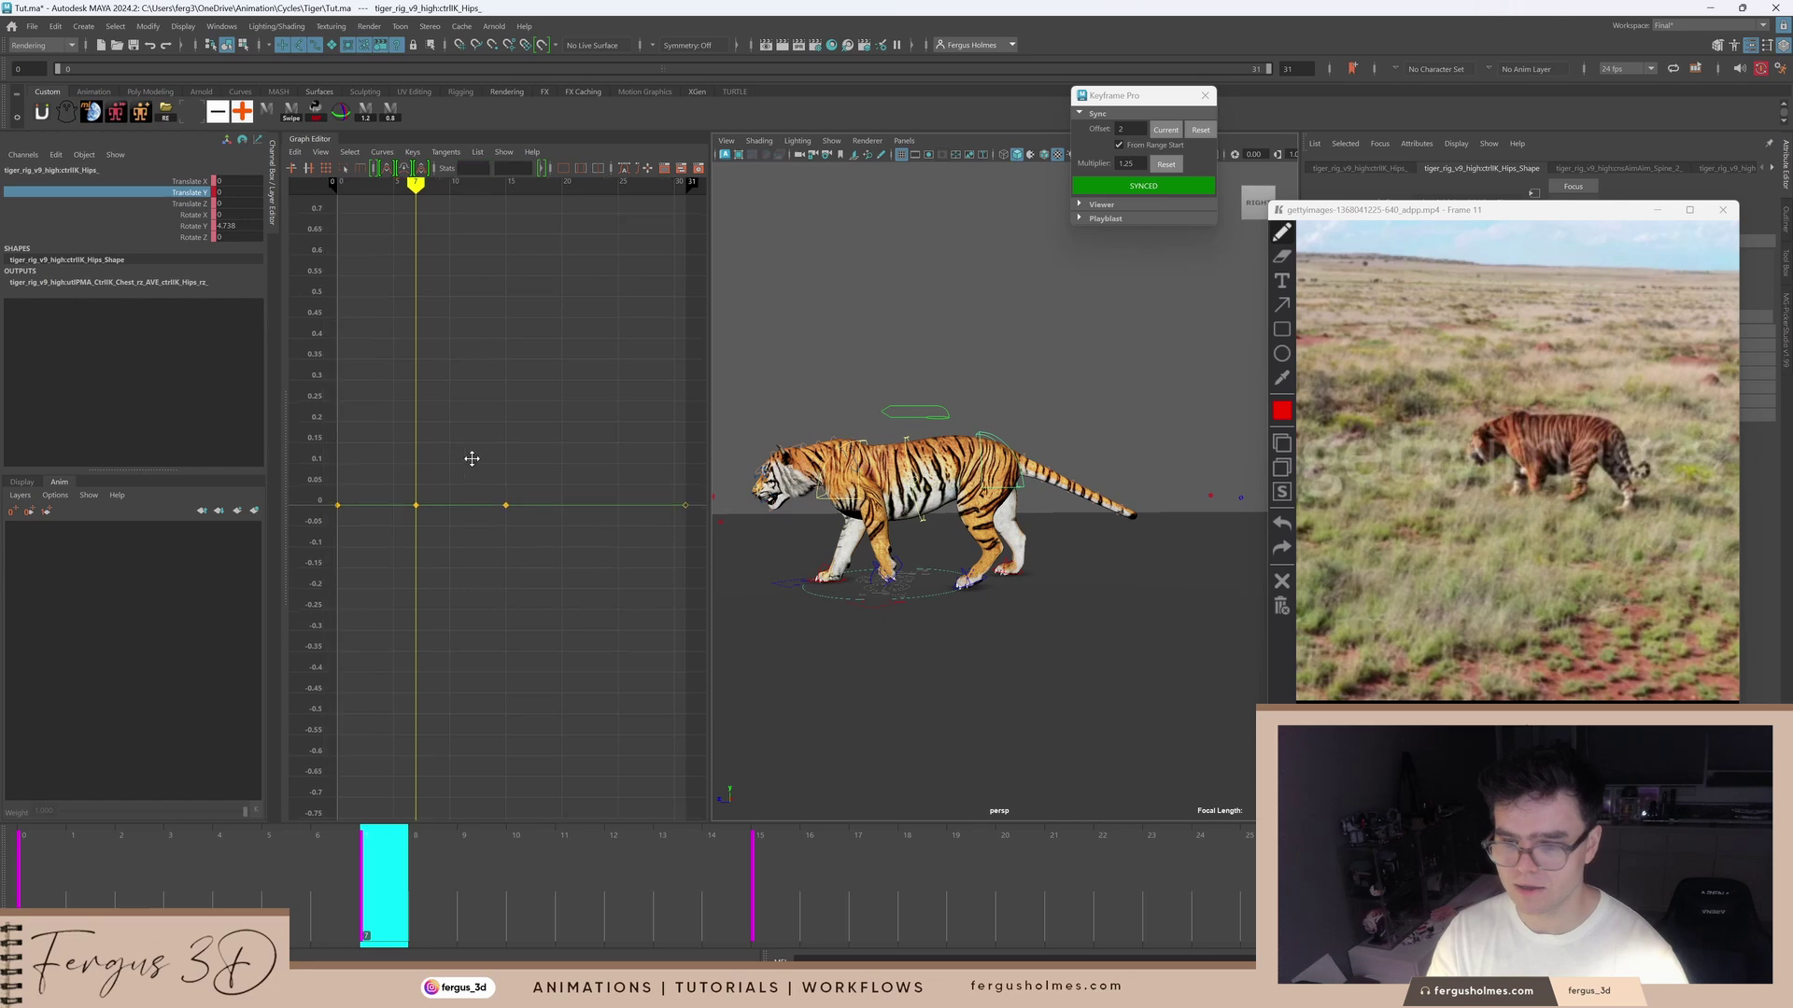
middle_click_drag(472, 458, 508, 452, "alt")
left_click_drag(440, 513, 466, 486)
middle_click_drag(471, 534, 485, 436, "shift")
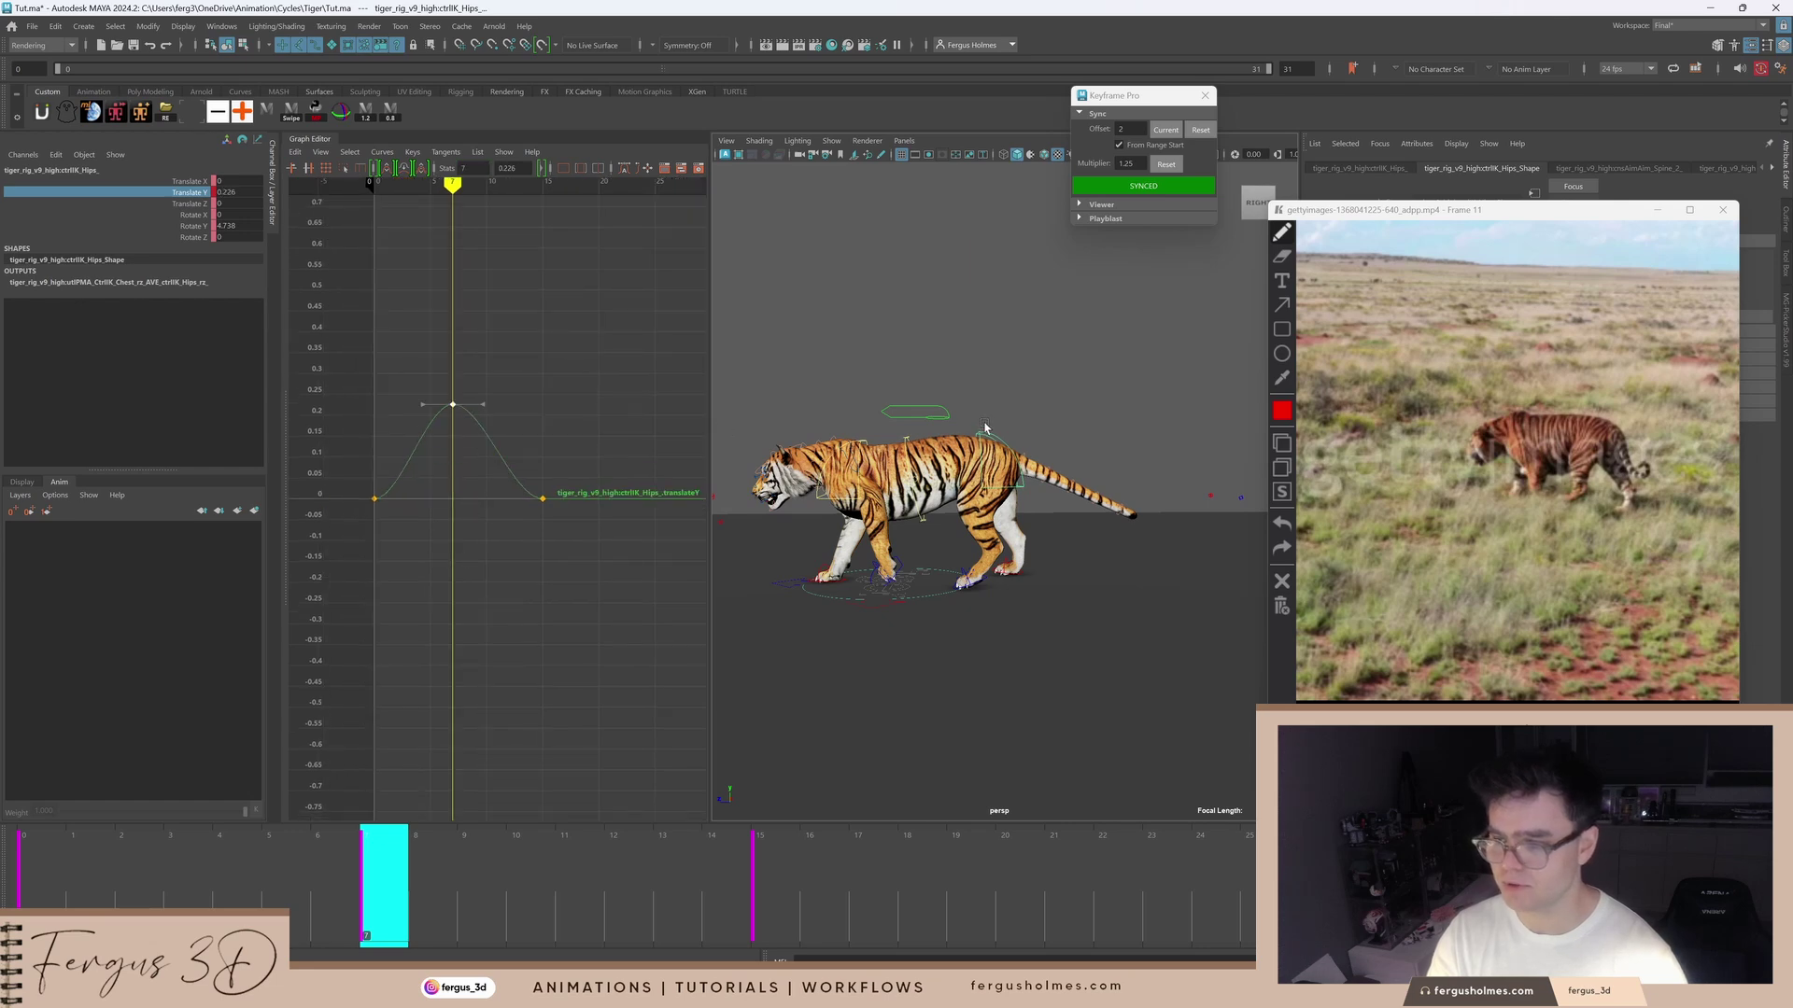
Step: Raise the hips further at frame 7 to a Translate Y of about 2.3 and frame the curve
key("w")
scroll(984, 428, "up", 3)
left_click_drag(947, 381, 948, 383)
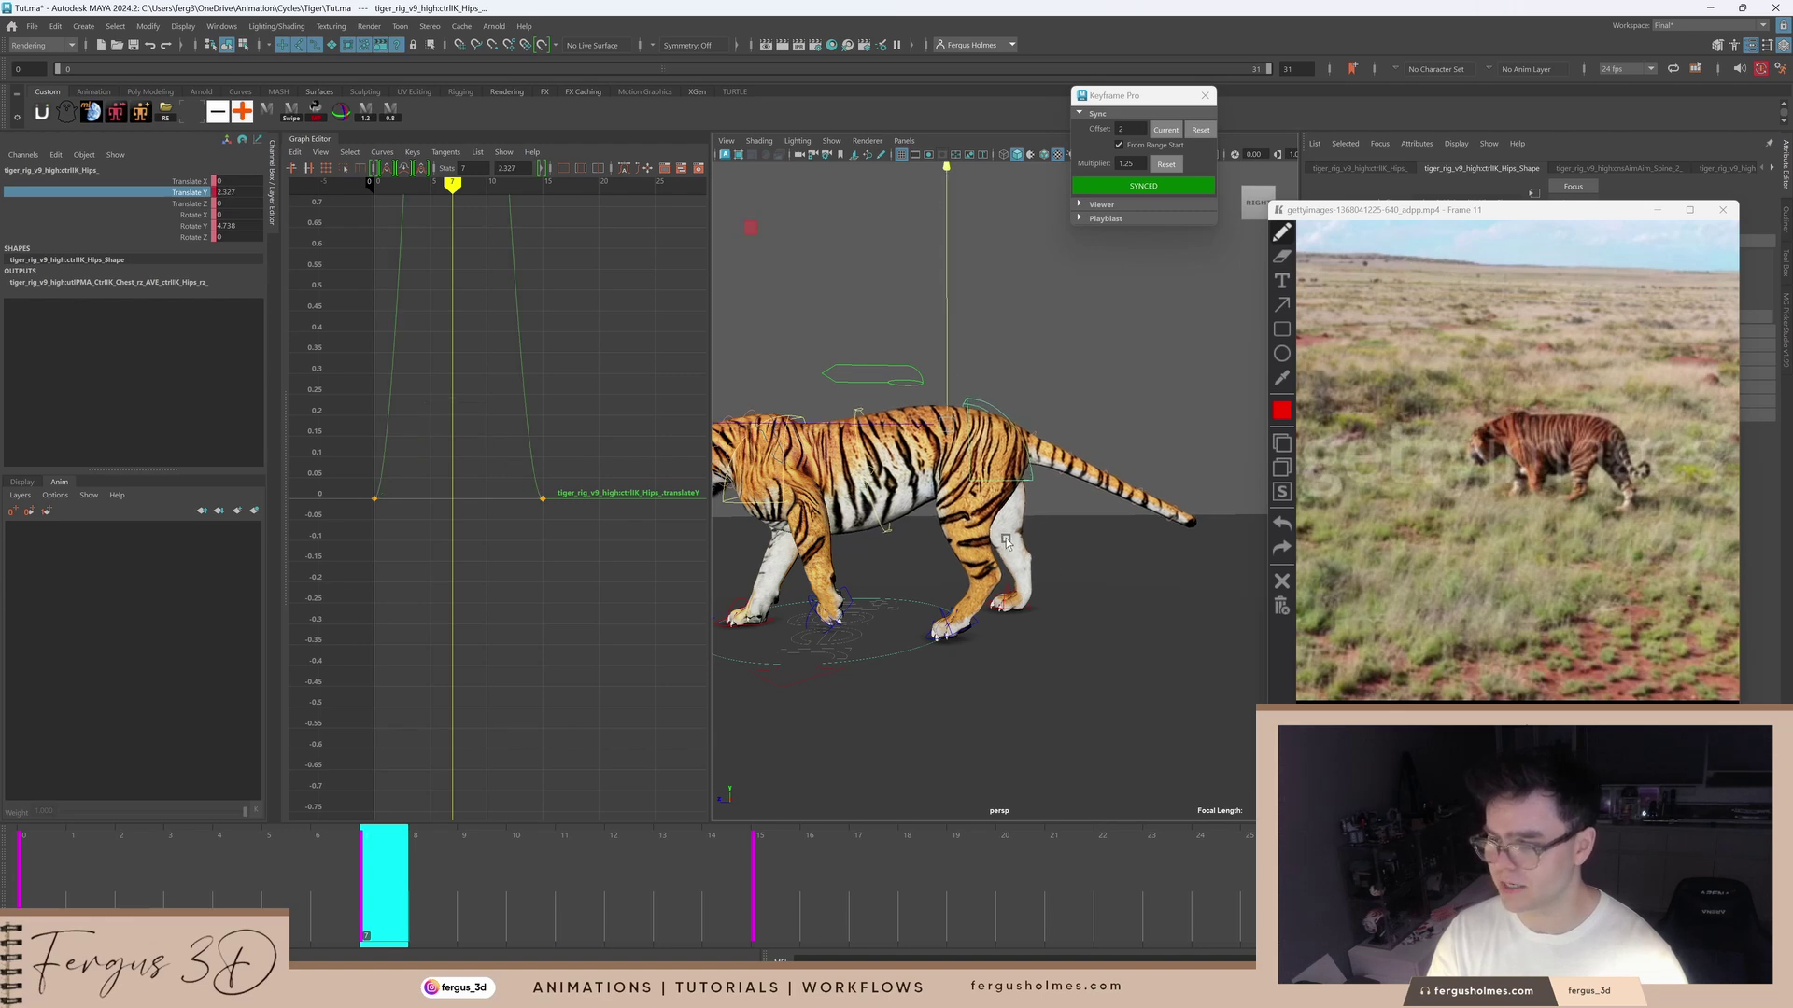
left_click_drag(1006, 542, 997, 523, "alt")
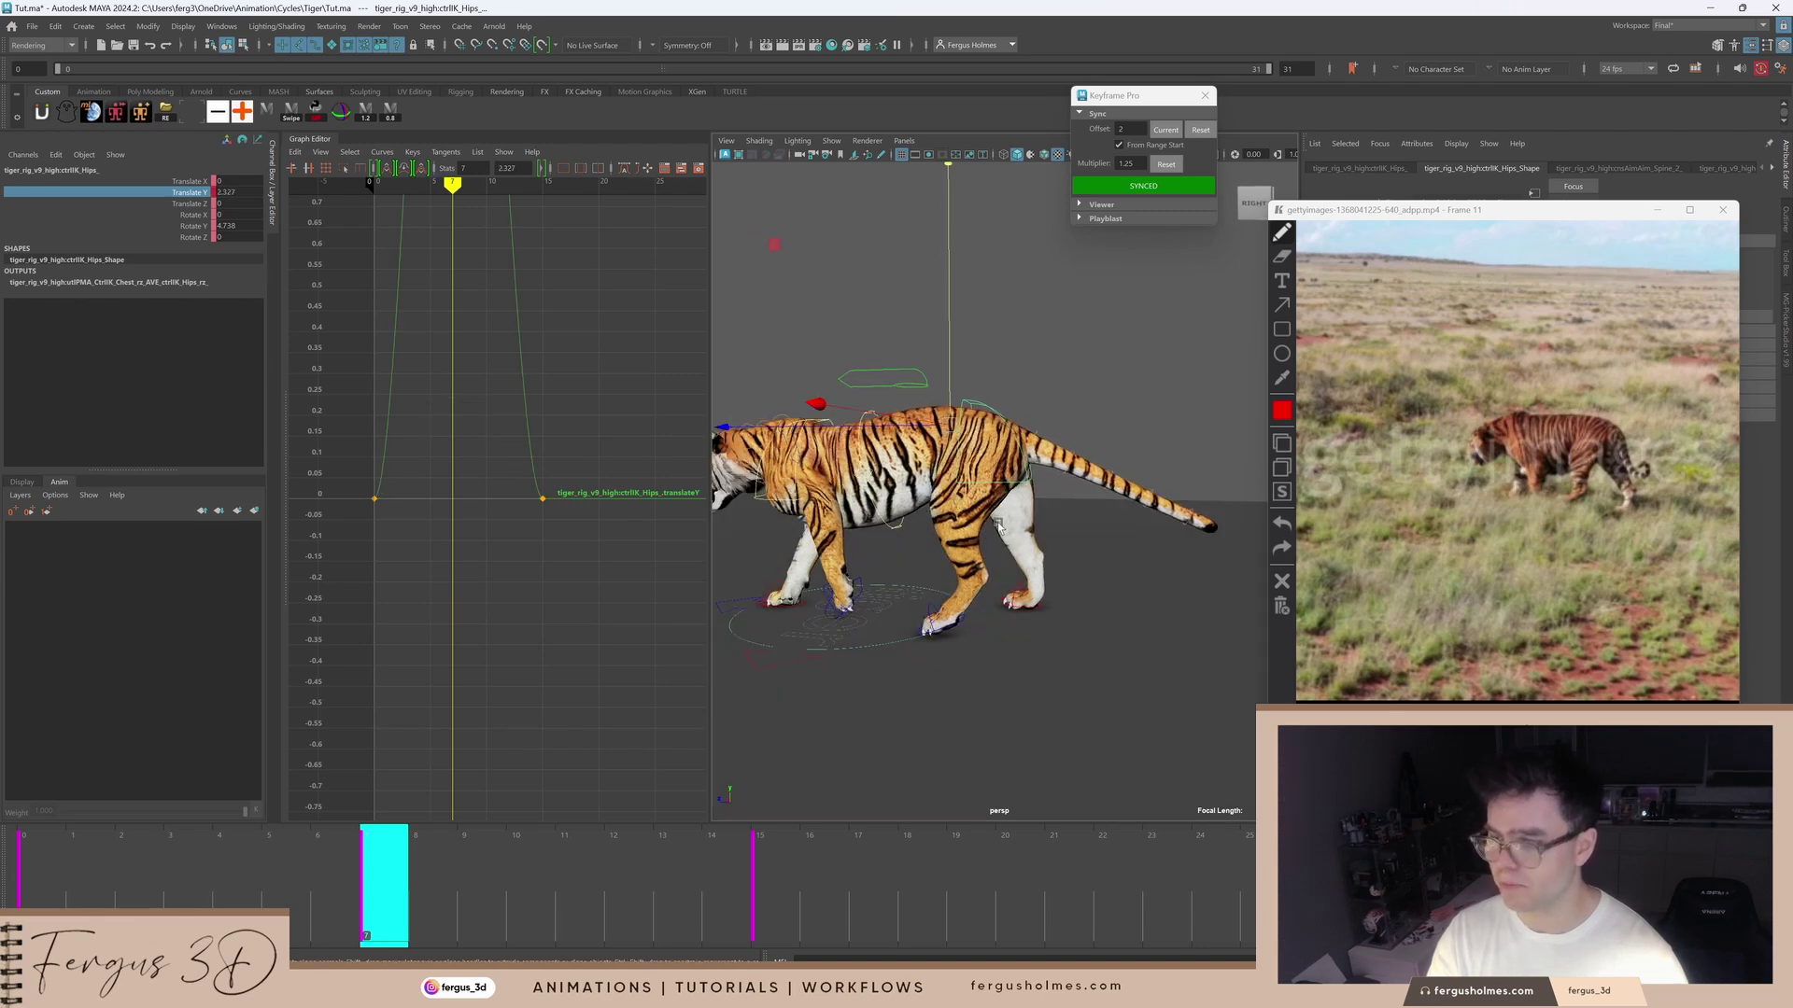
left_click_drag(956, 444, 960, 416, "alt")
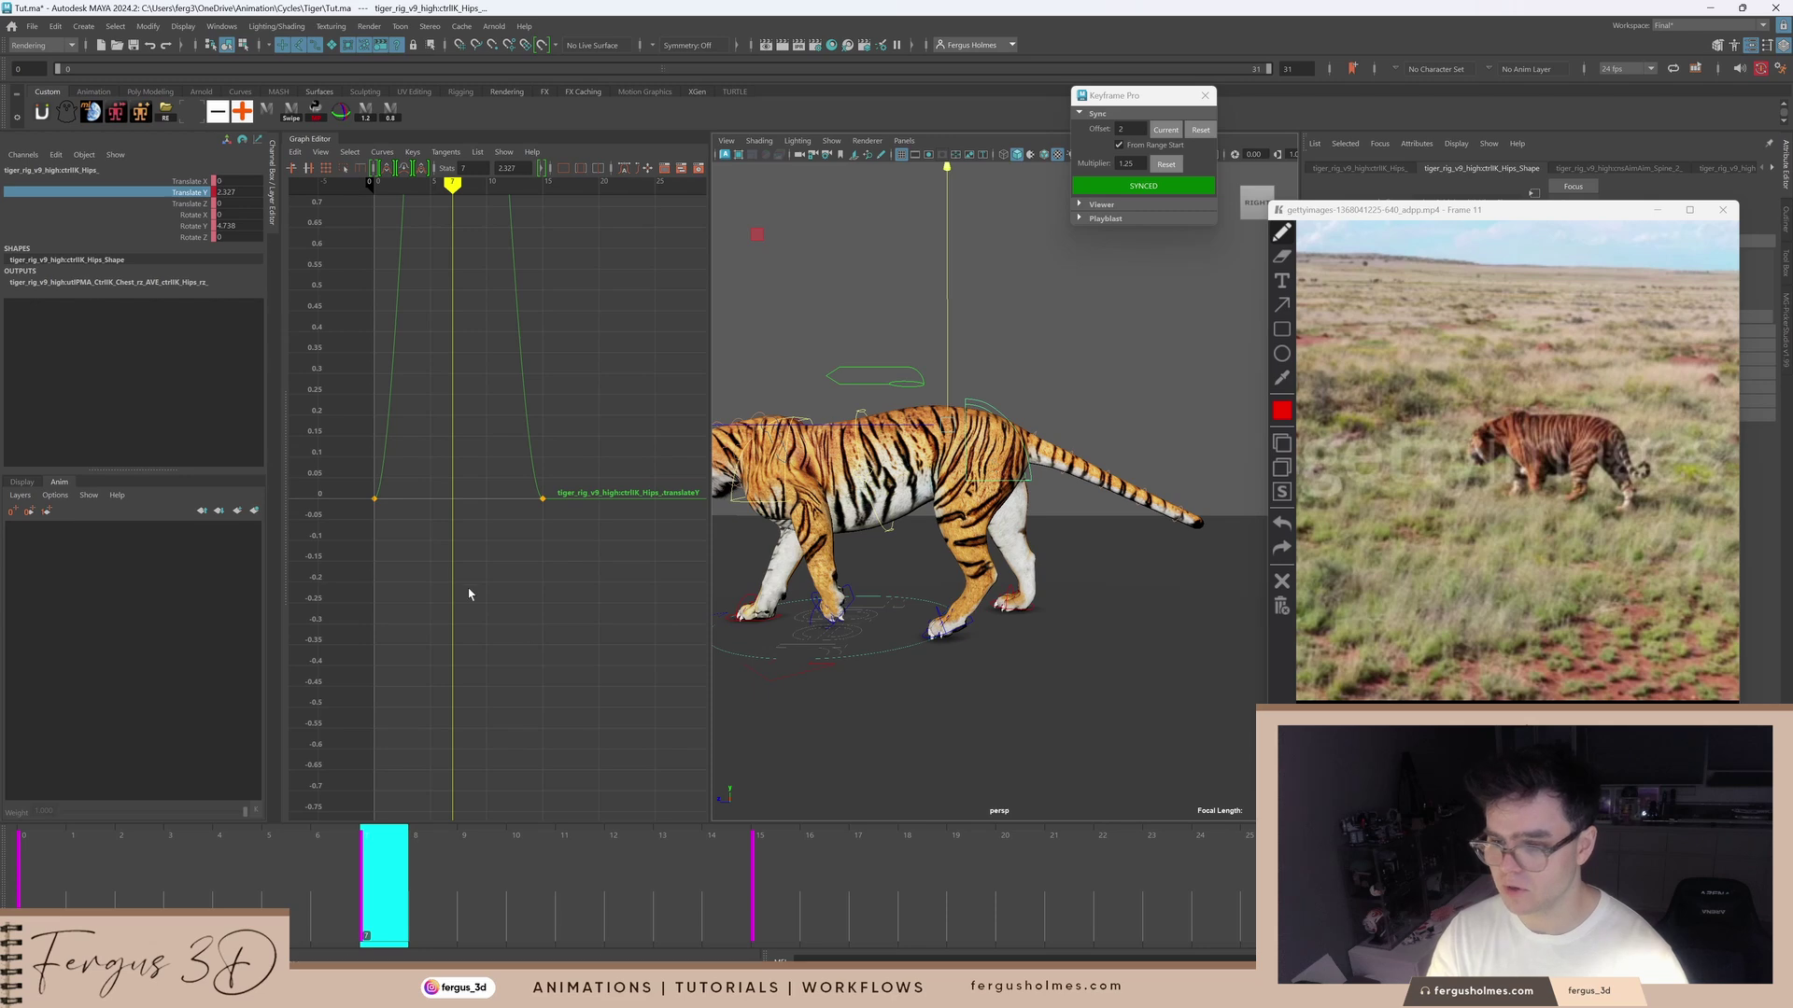
key("a")
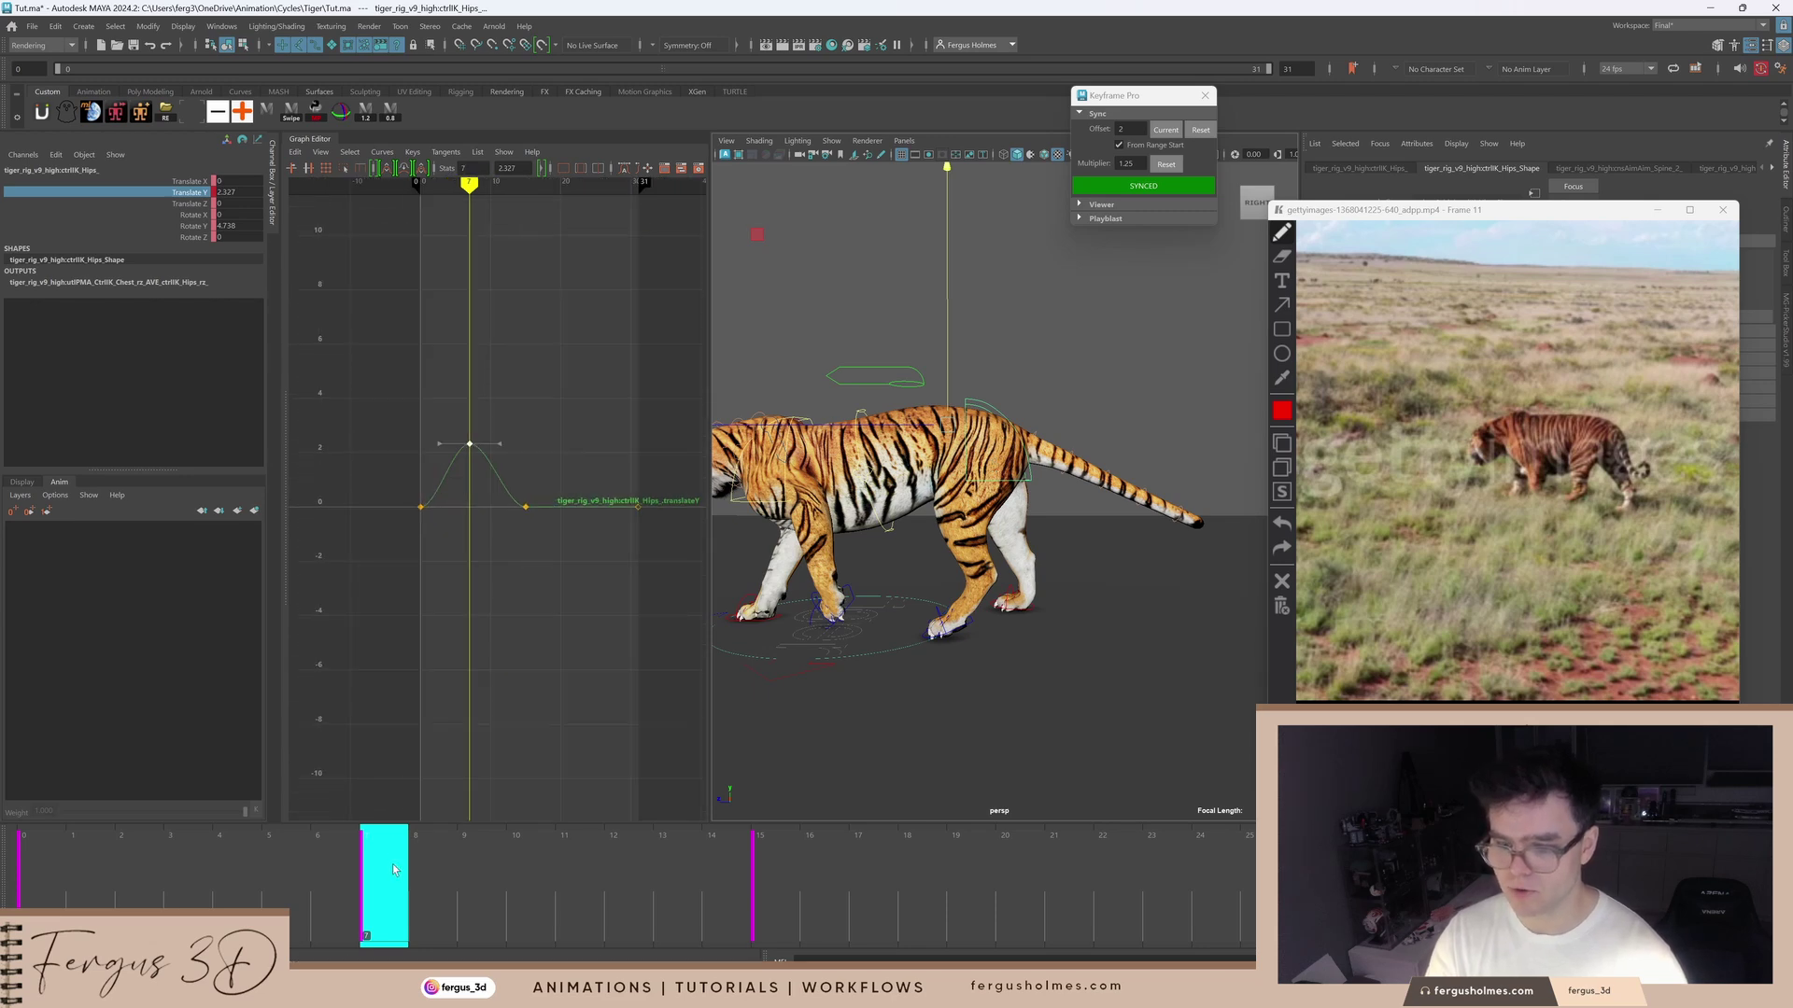
Step: Scrub from frame 7 back to frame 0 to check the hips' vertical motion and activate the Move tool
left_click_drag(393, 870, 114, 887)
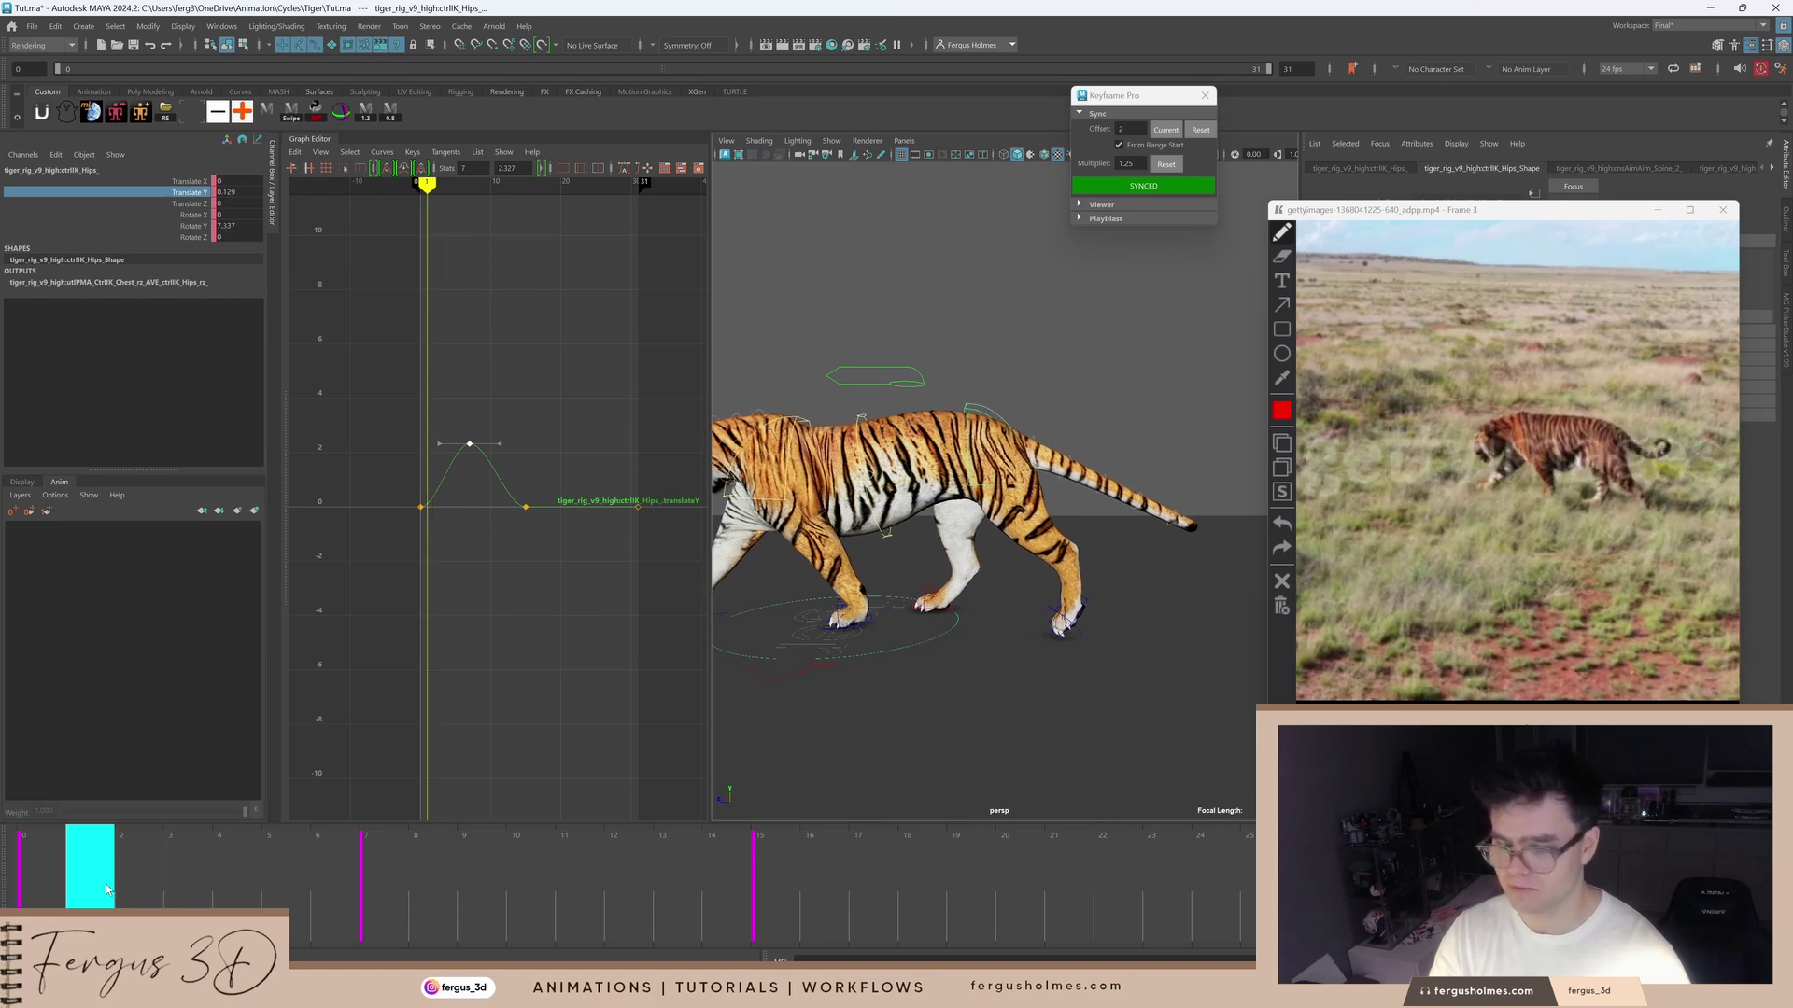
mouse_move(108, 890)
left_mouse_down()
mouse_move(129, 887)
mouse_move(93, 887)
mouse_move(130, 887)
mouse_move(79, 881)
mouse_move(187, 882)
mouse_move(47, 881)
left_mouse_up()
key("w")
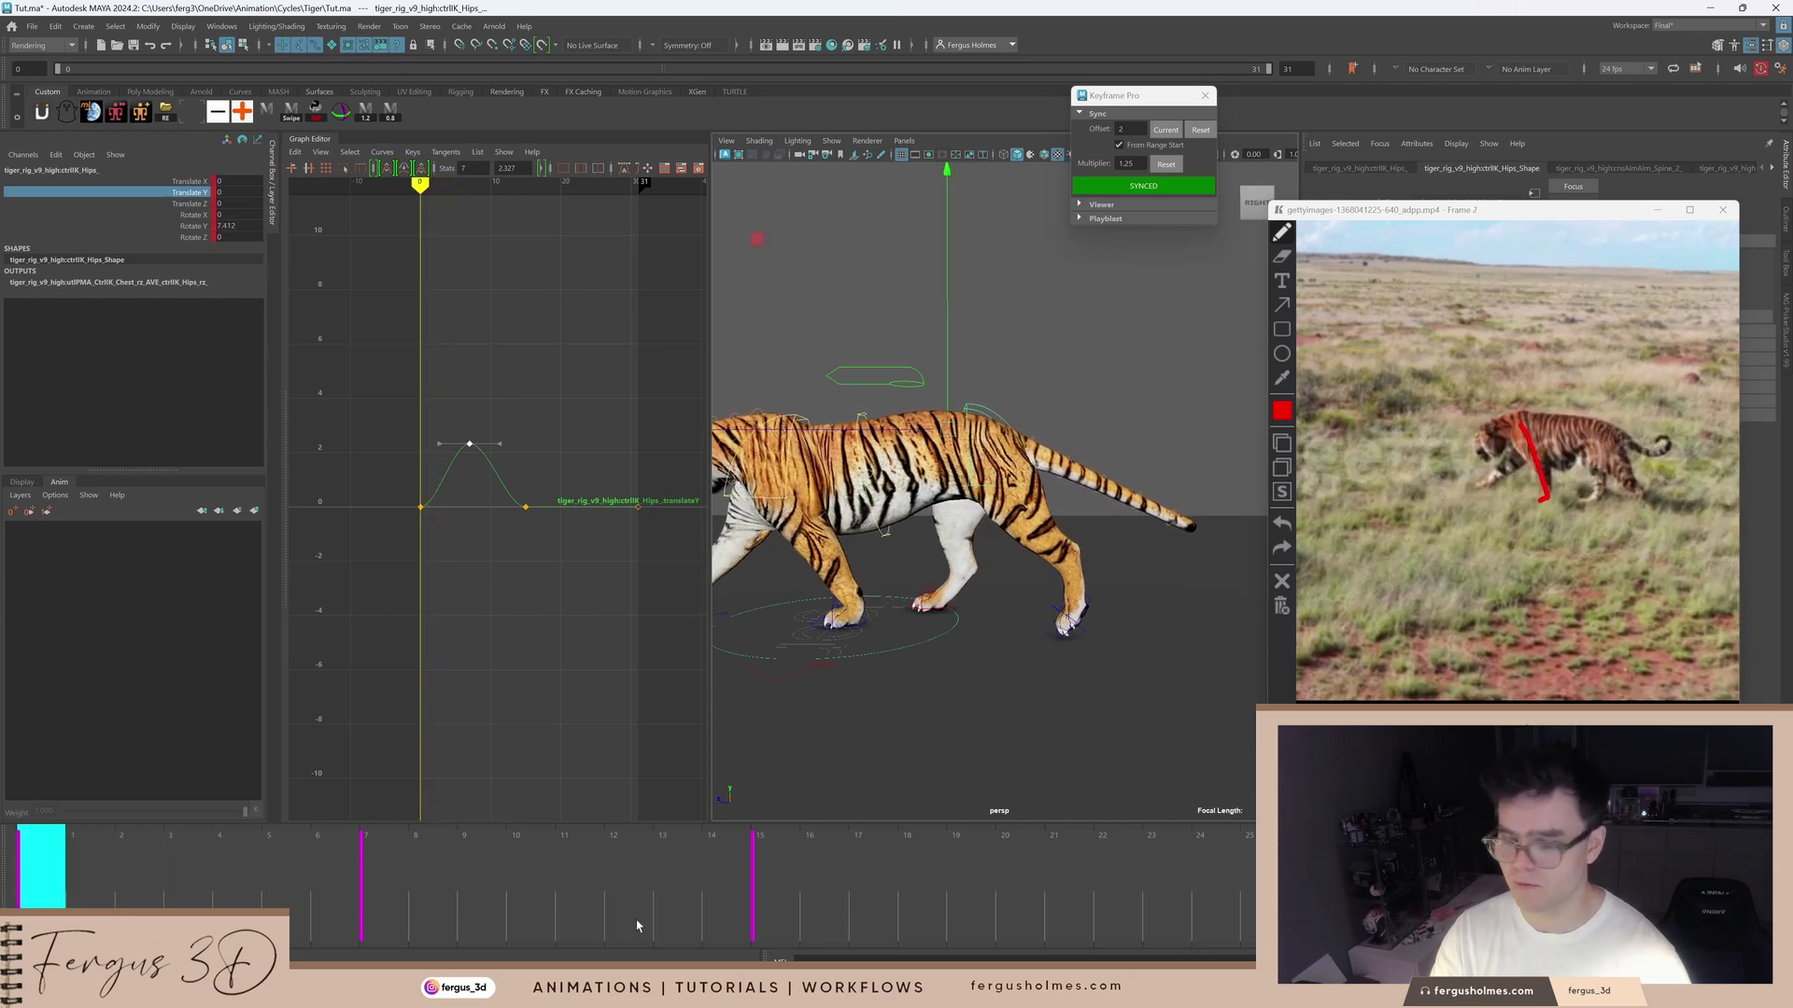
Step: Move the peak key of the hips' Translate Y curve to frame 5, checking the timing against the reference video
mouse_move(638, 925)
left_mouse_down()
mouse_move(480, 910)
mouse_move(762, 917)
mouse_move(664, 910)
left_mouse_up()
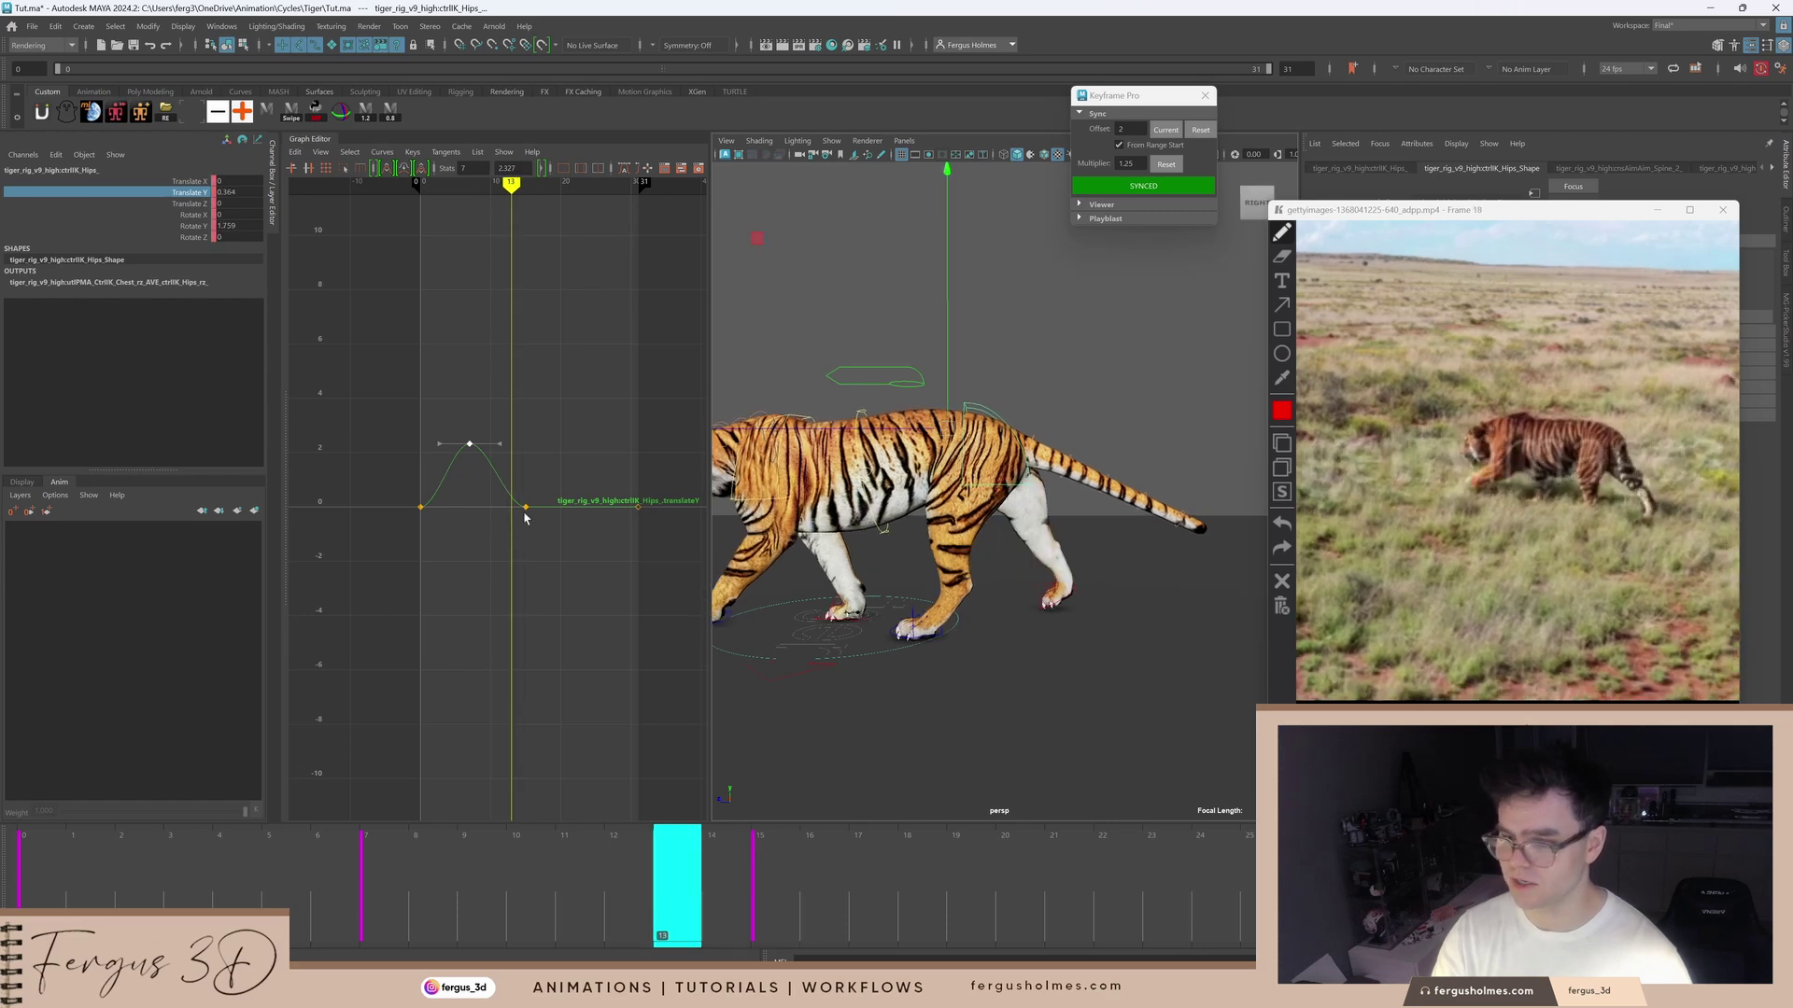
key("f")
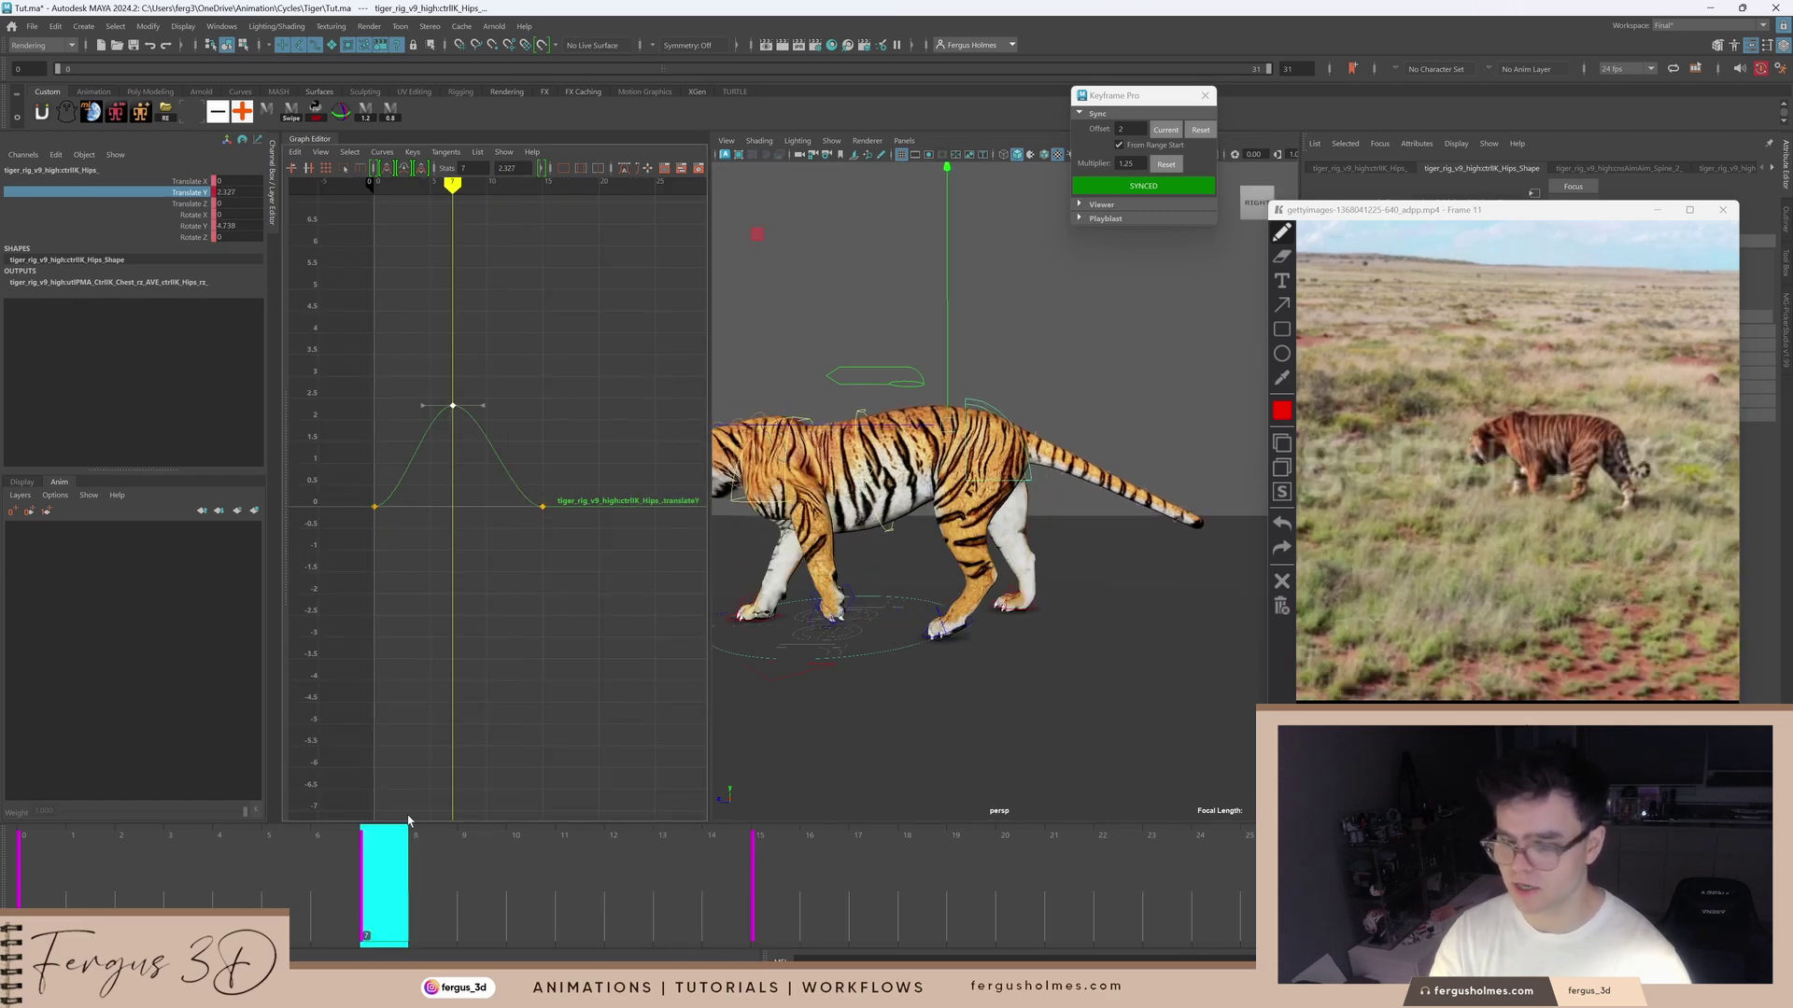
mouse_move(408, 826)
left_mouse_down()
mouse_move(161, 855)
mouse_move(269, 860)
left_mouse_up()
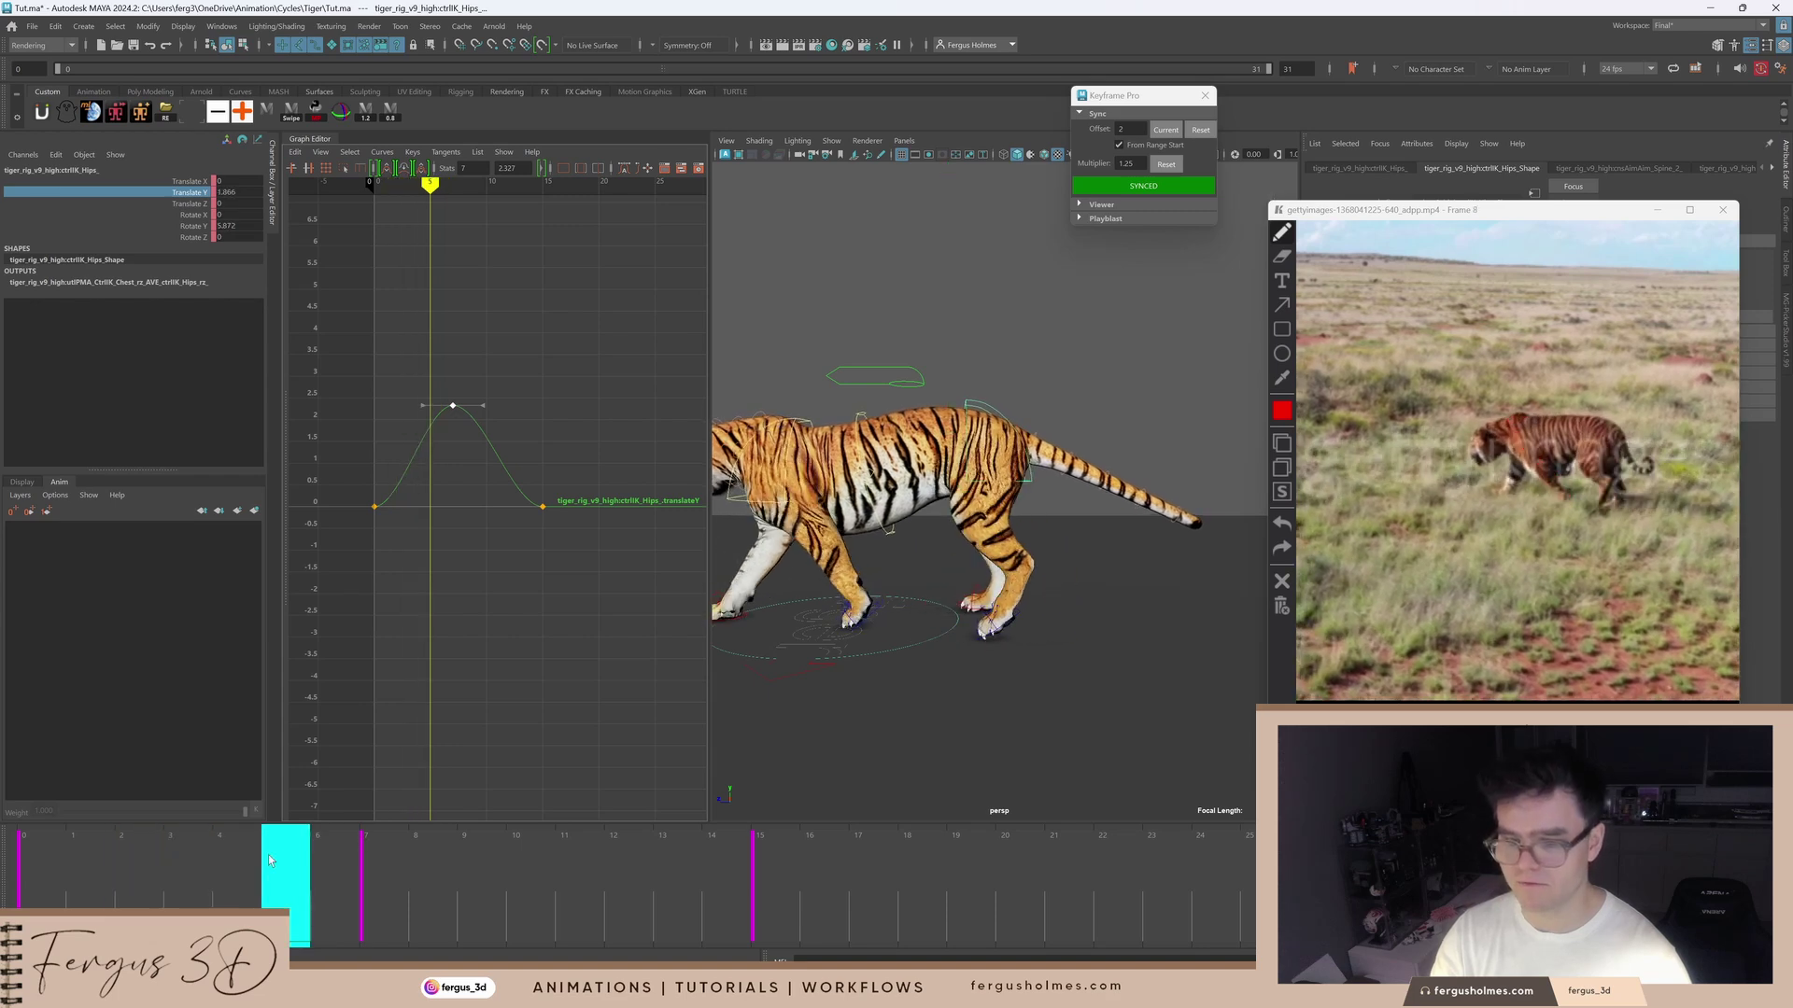
scroll(455, 439, "up", 4)
mouse_move(456, 438)
middle_mouse_down("alt")
mouse_move(495, 458)
mouse_move(452, 432)
middle_mouse_up("alt")
left_click(443, 345)
left_click(461, 369)
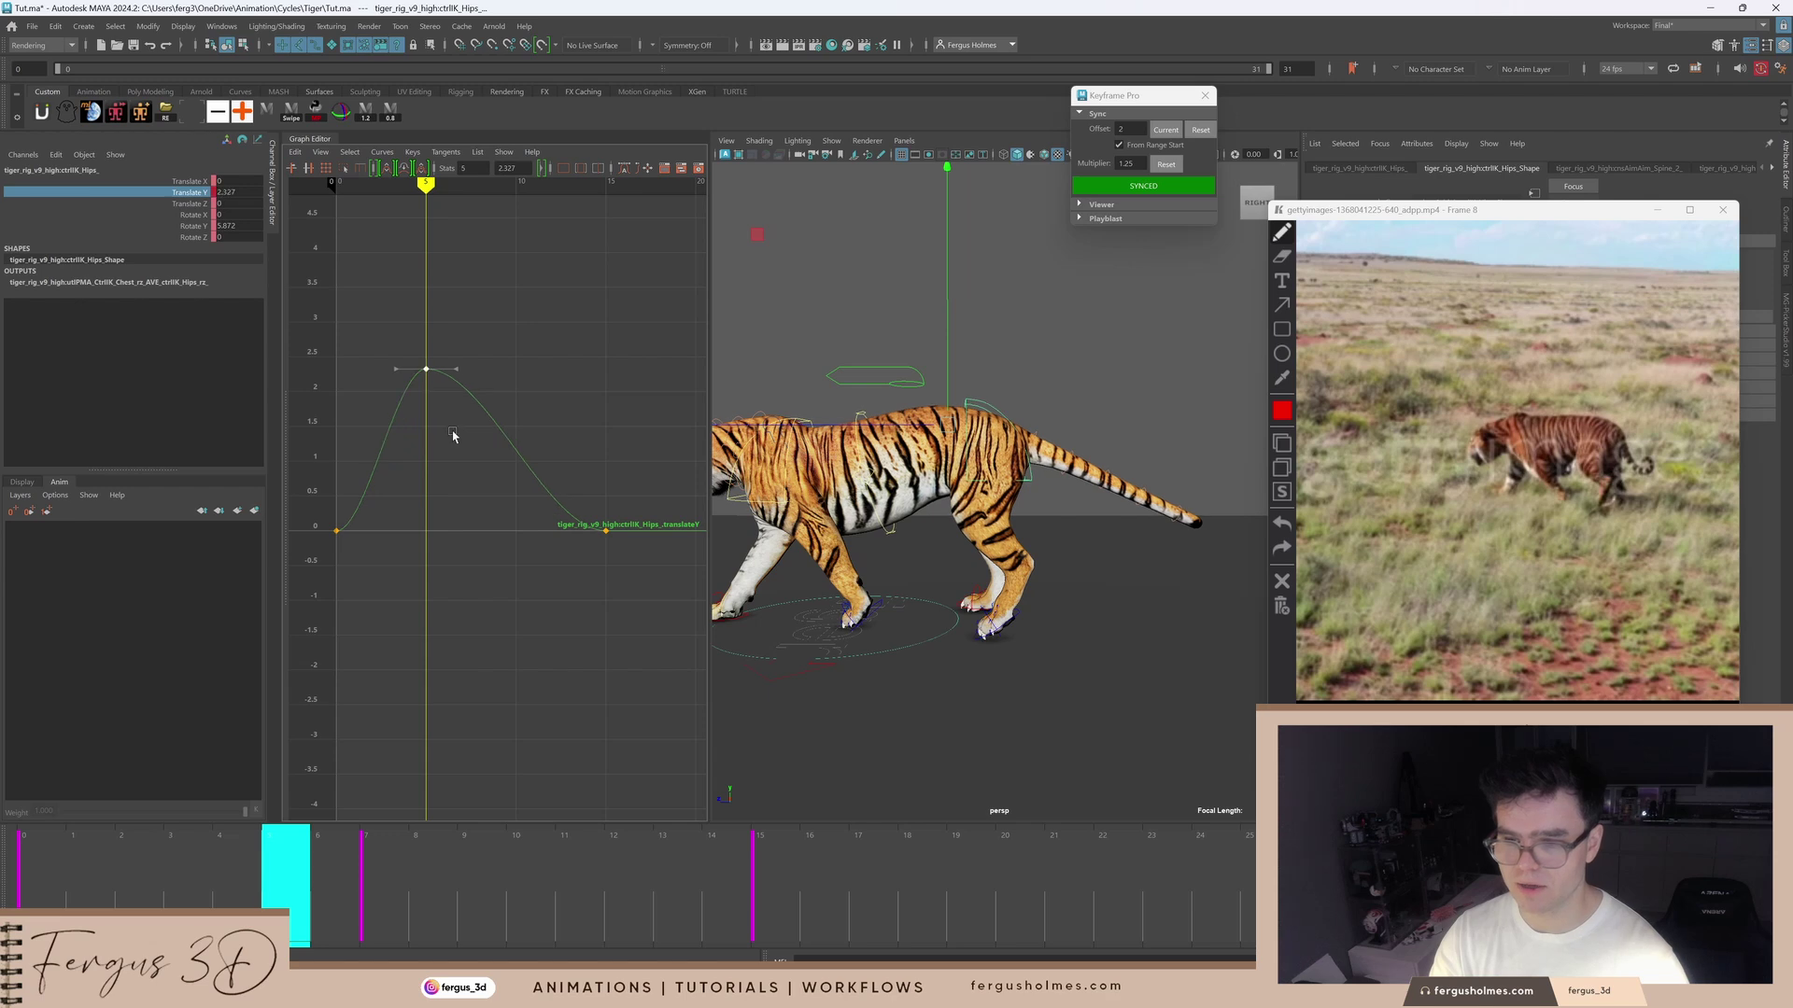
Step: Insert a hips Translate Y key at frame 11 and lower it to about -1.31
left_click_drag(300, 874, 588, 892)
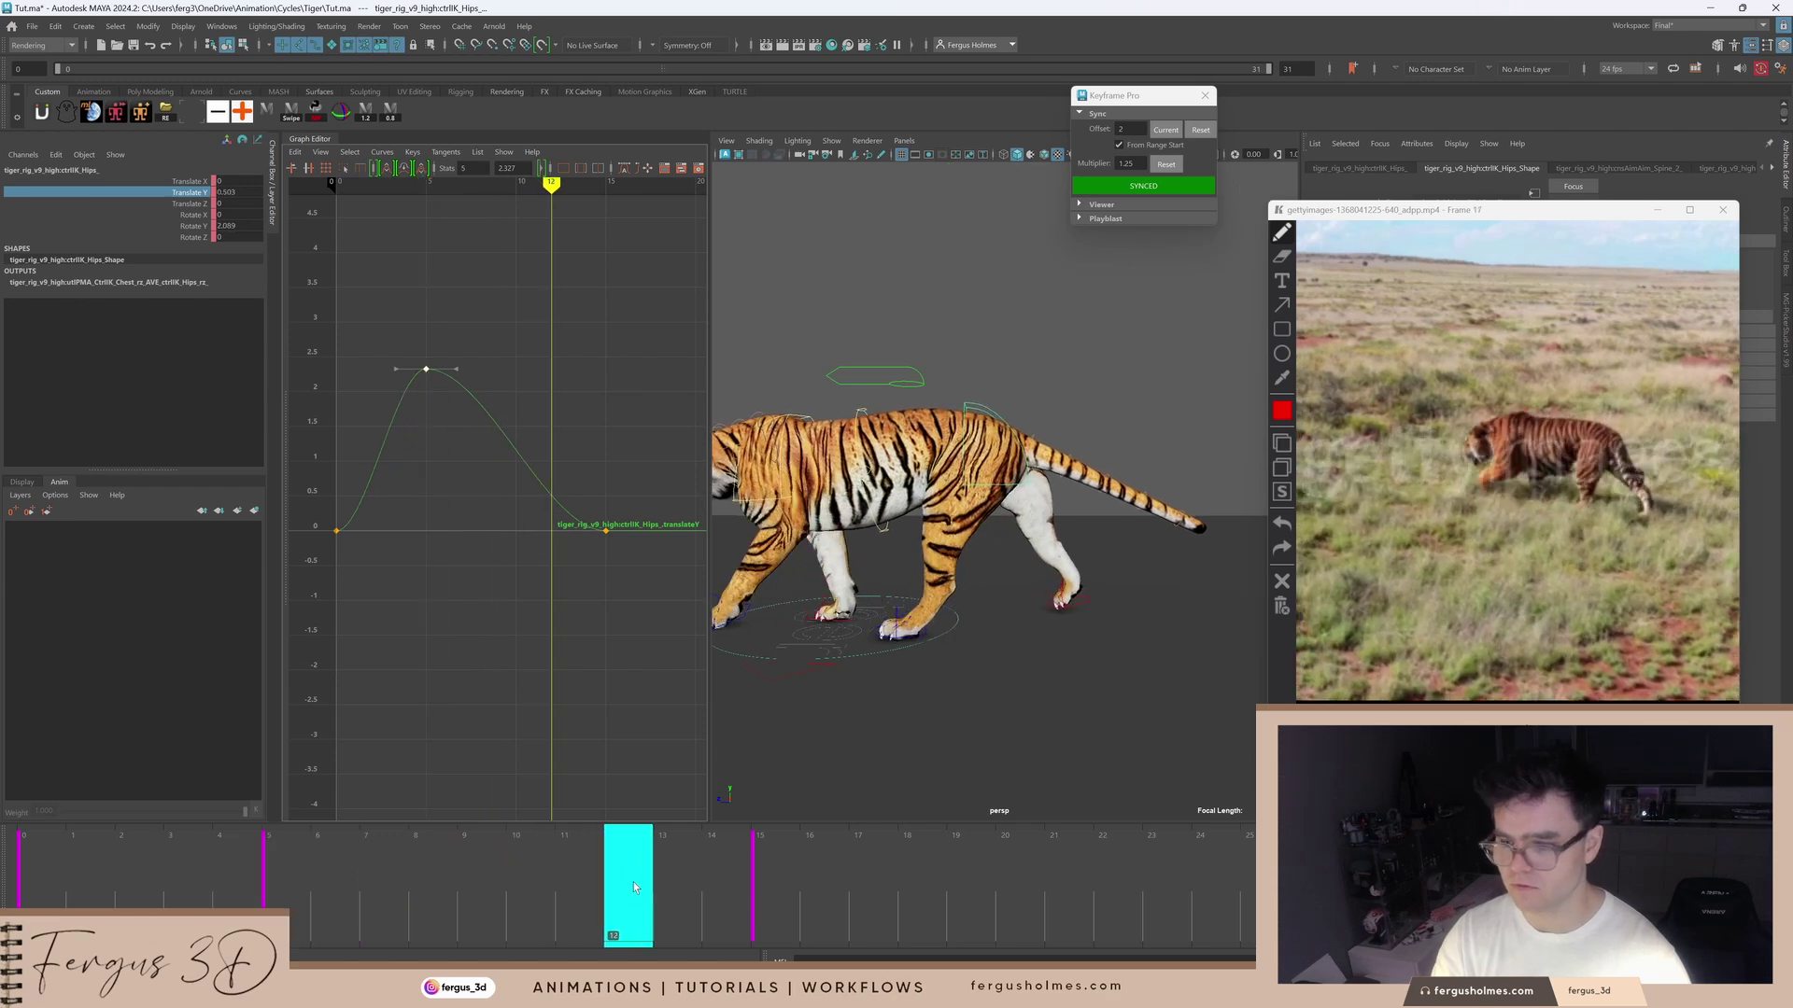
right_click(551, 498)
left_click_drag(547, 476, 526, 506)
left_click(576, 509)
middle_click_drag(579, 469, 592, 608, "shift")
right_click_drag(555, 538, 551, 561, "alt+shift")
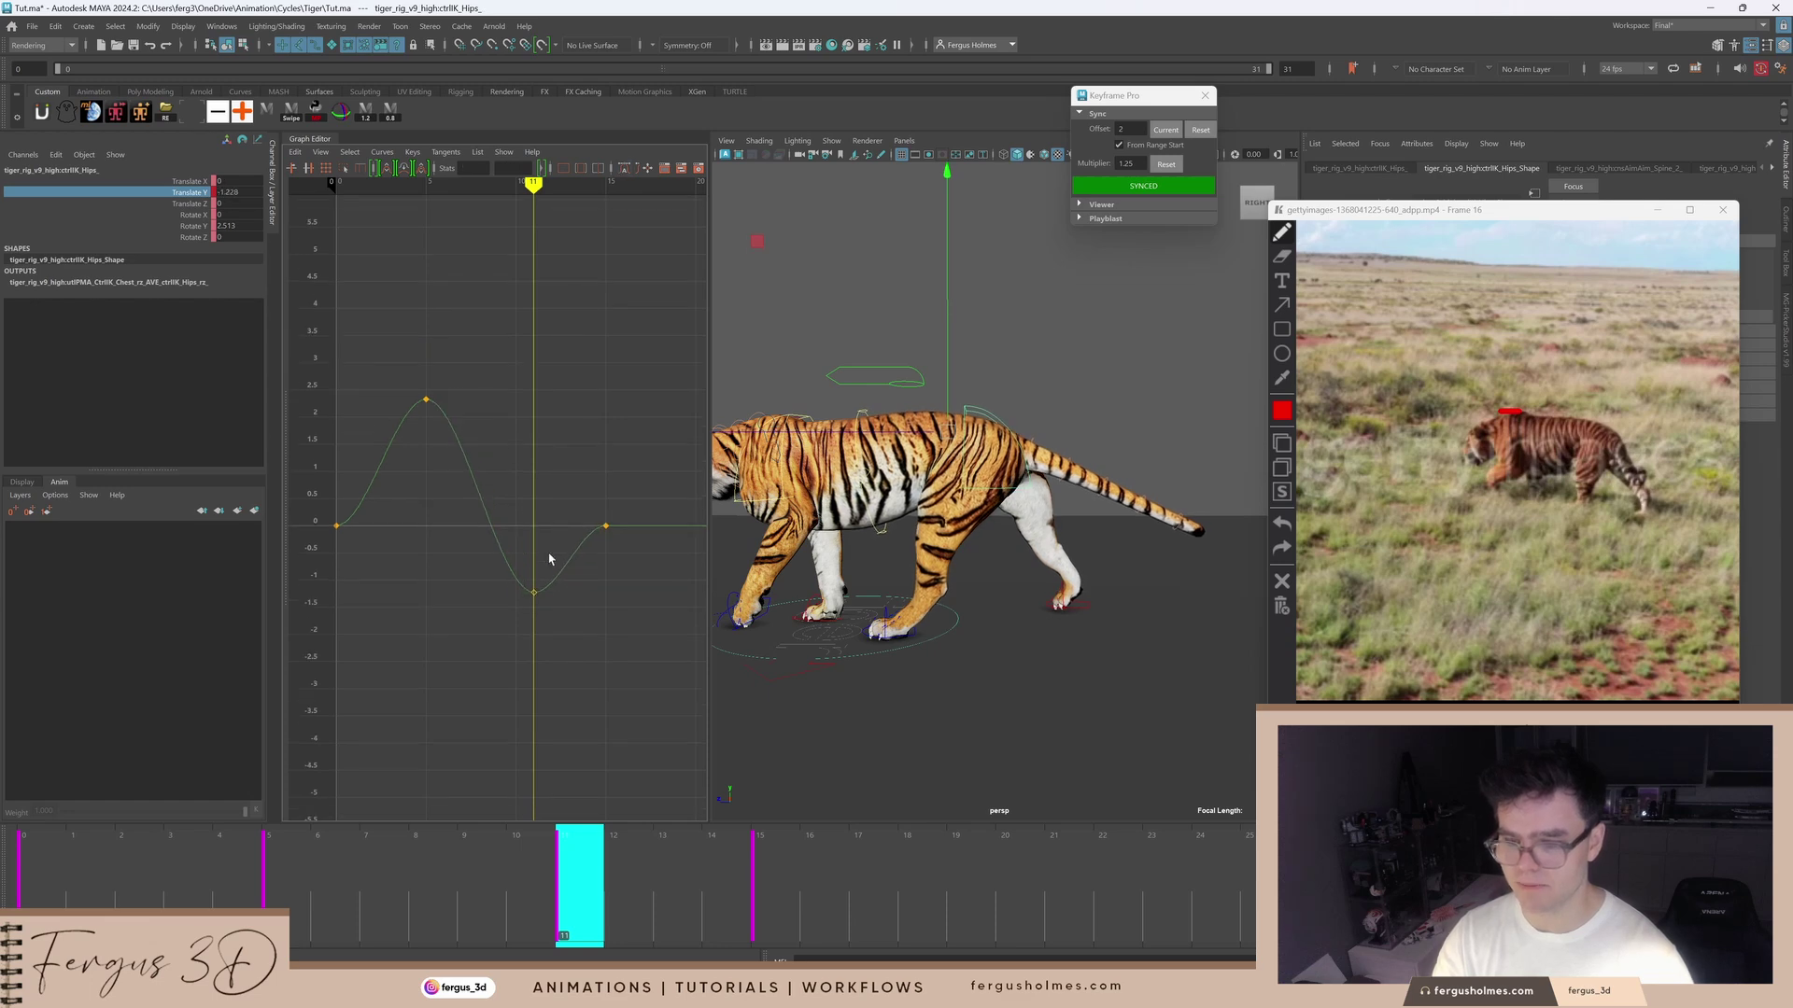
left_click_drag(552, 562, 515, 608)
middle_click_drag(567, 609, 568, 615, "shift")
Step: Show the chest control's Translate Y curve alongside the hips' curve and step through its keys to compare their timing
middle_click_drag(773, 423, 849, 402, "alt")
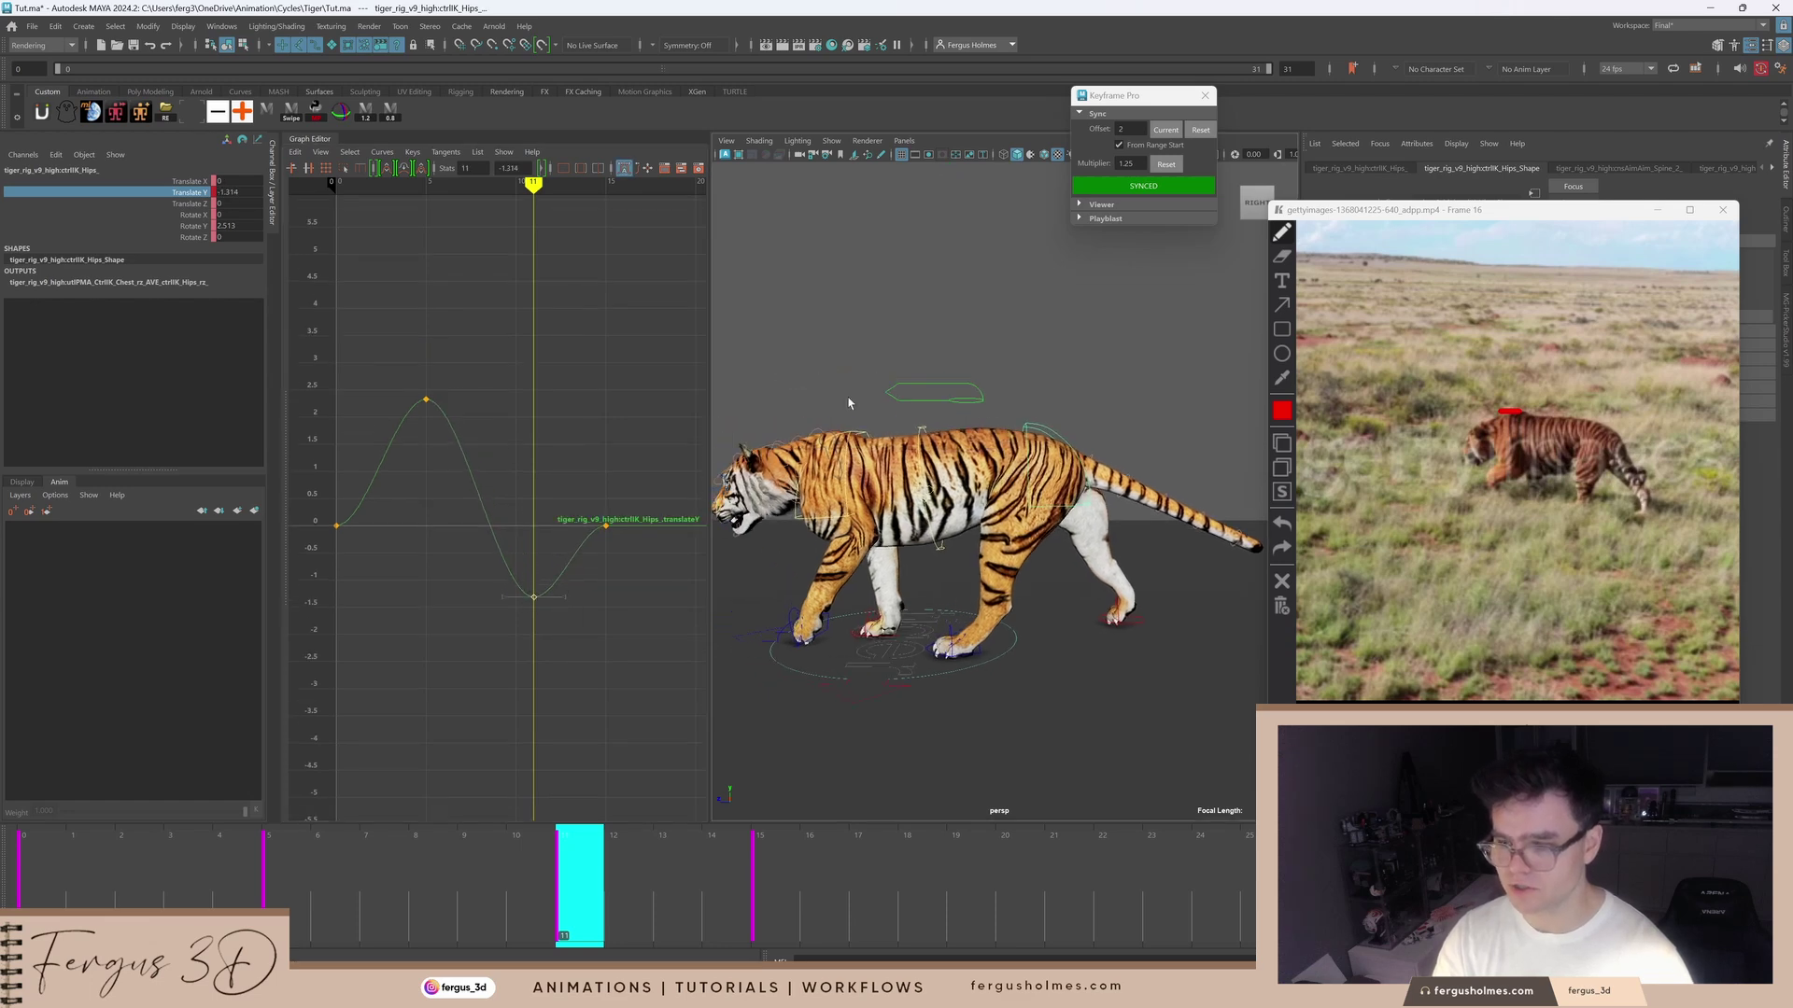
left_click(865, 436)
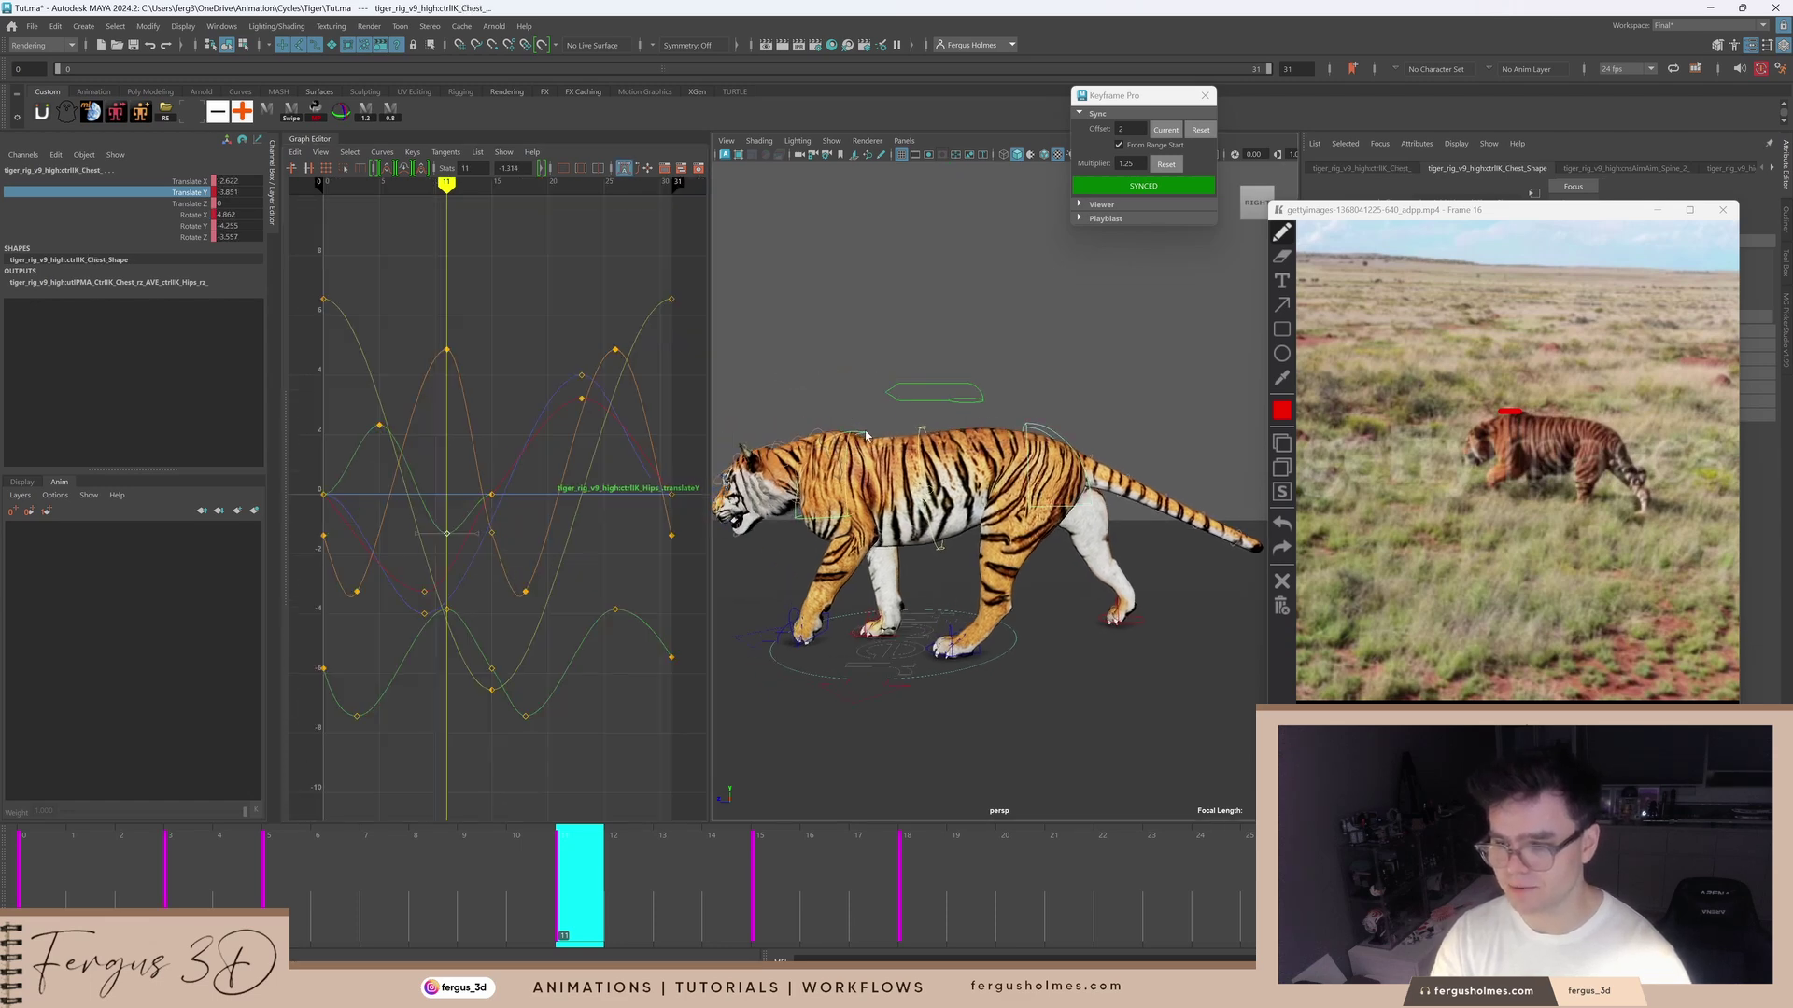
left_click(191, 193)
middle_click_drag(502, 491, 549, 473, "alt")
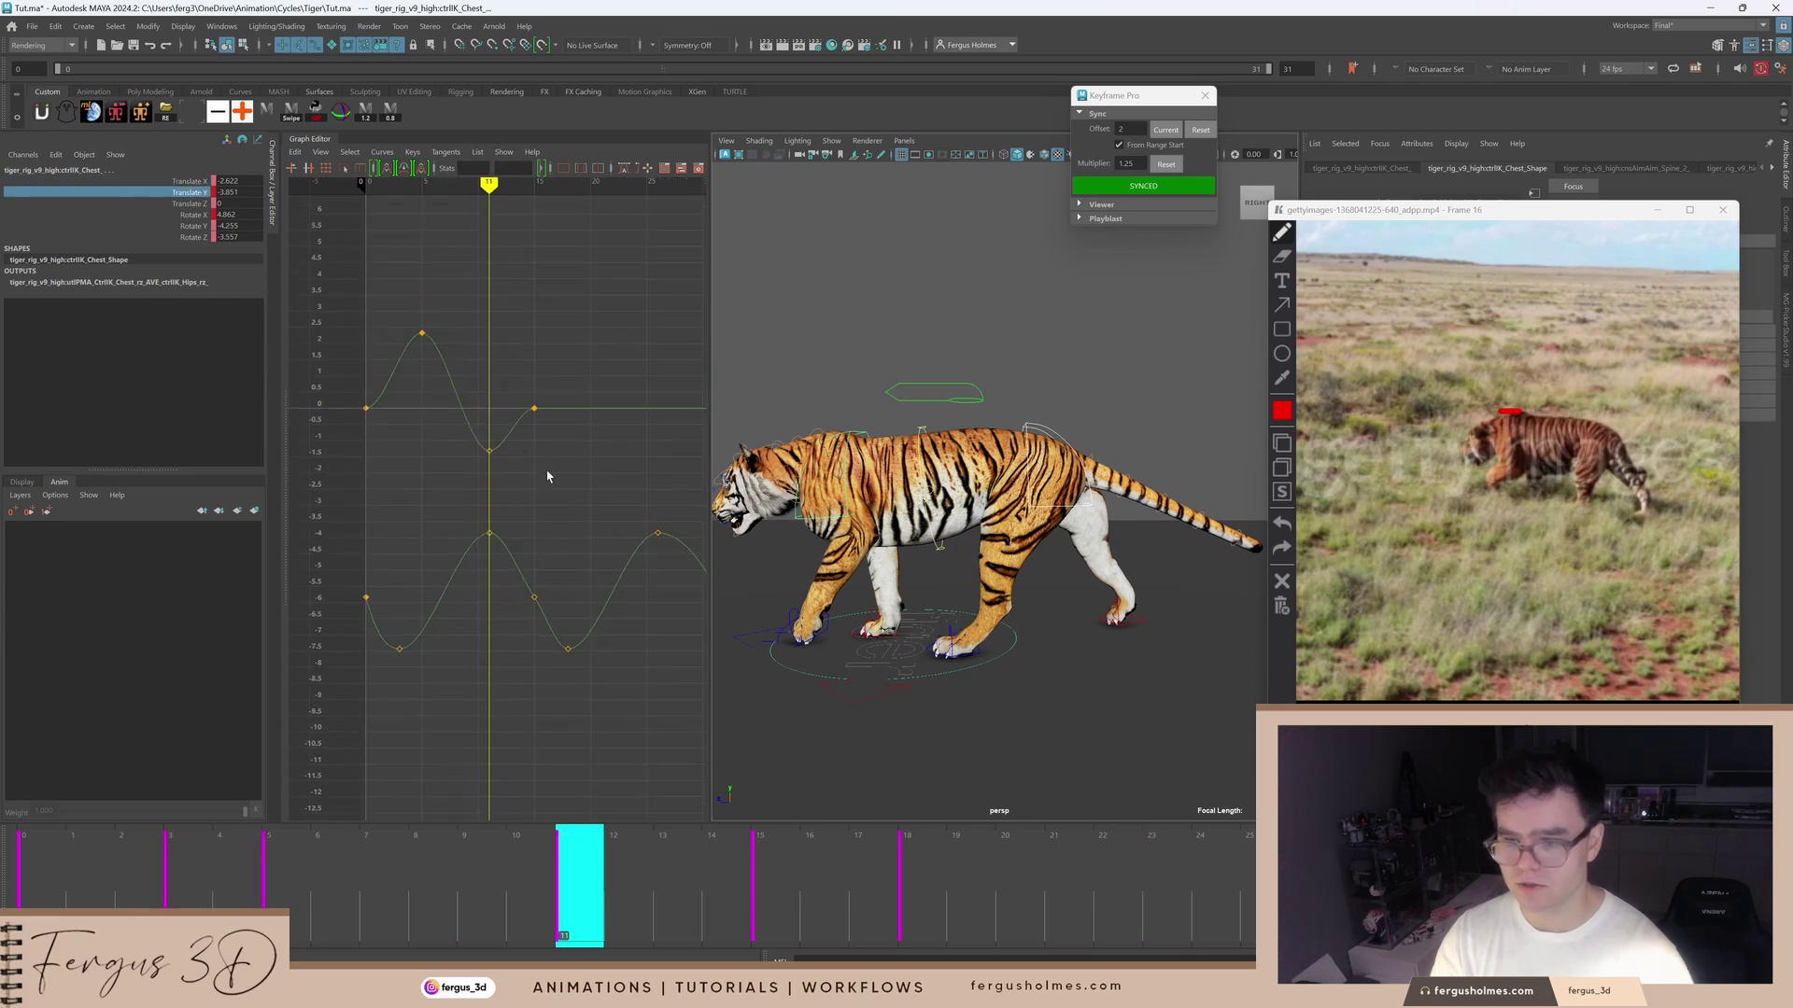
key("comma")
key("comma")
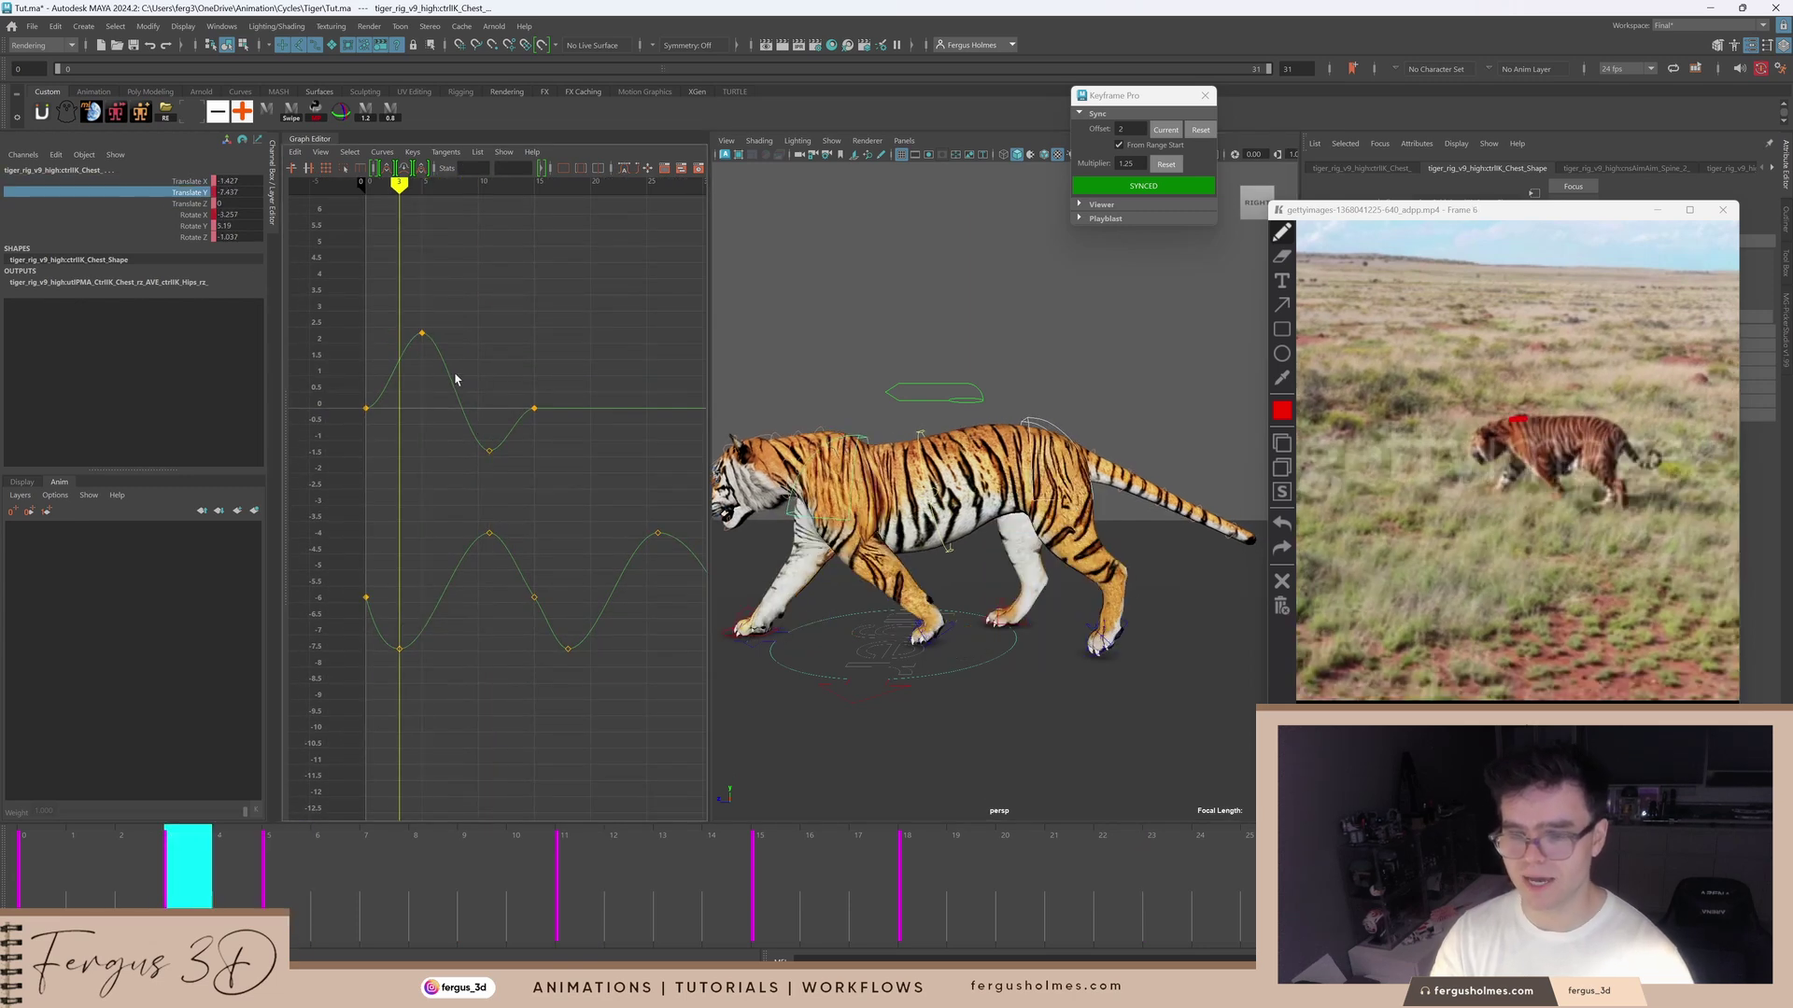
key("period")
key("comma")
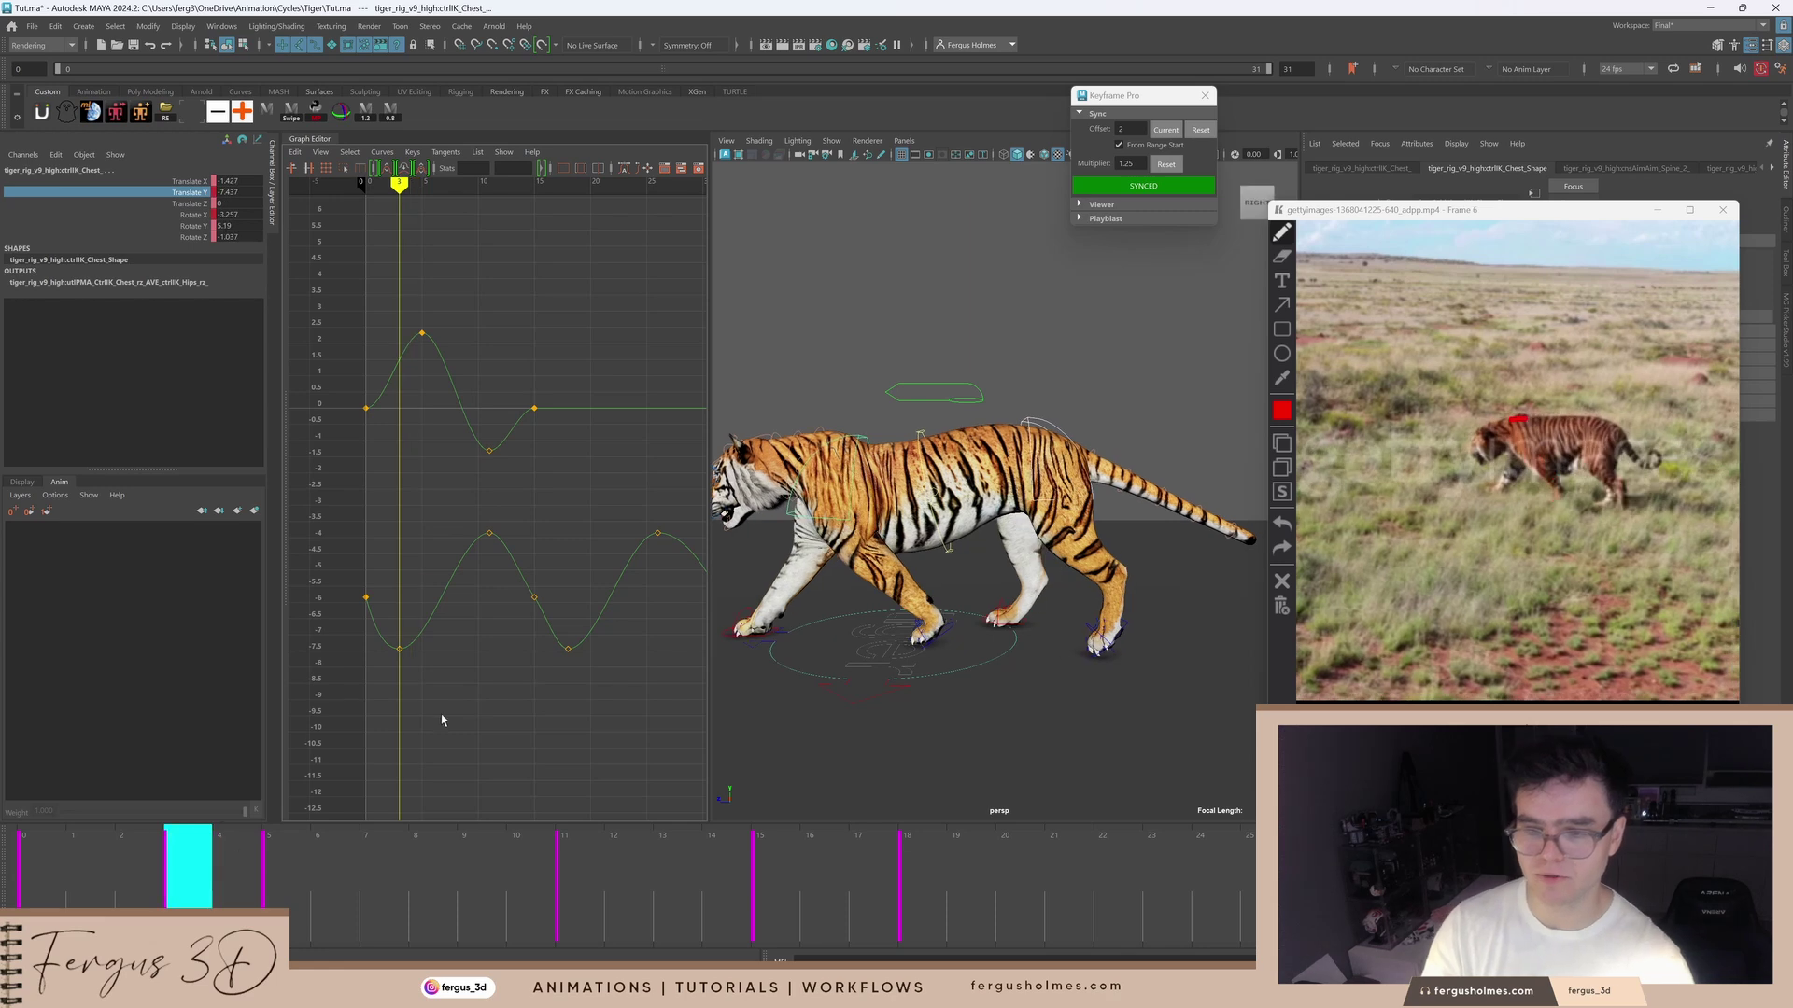
Step: Try to move the chest's Translate Y low key at frame 3
left_click(408, 637)
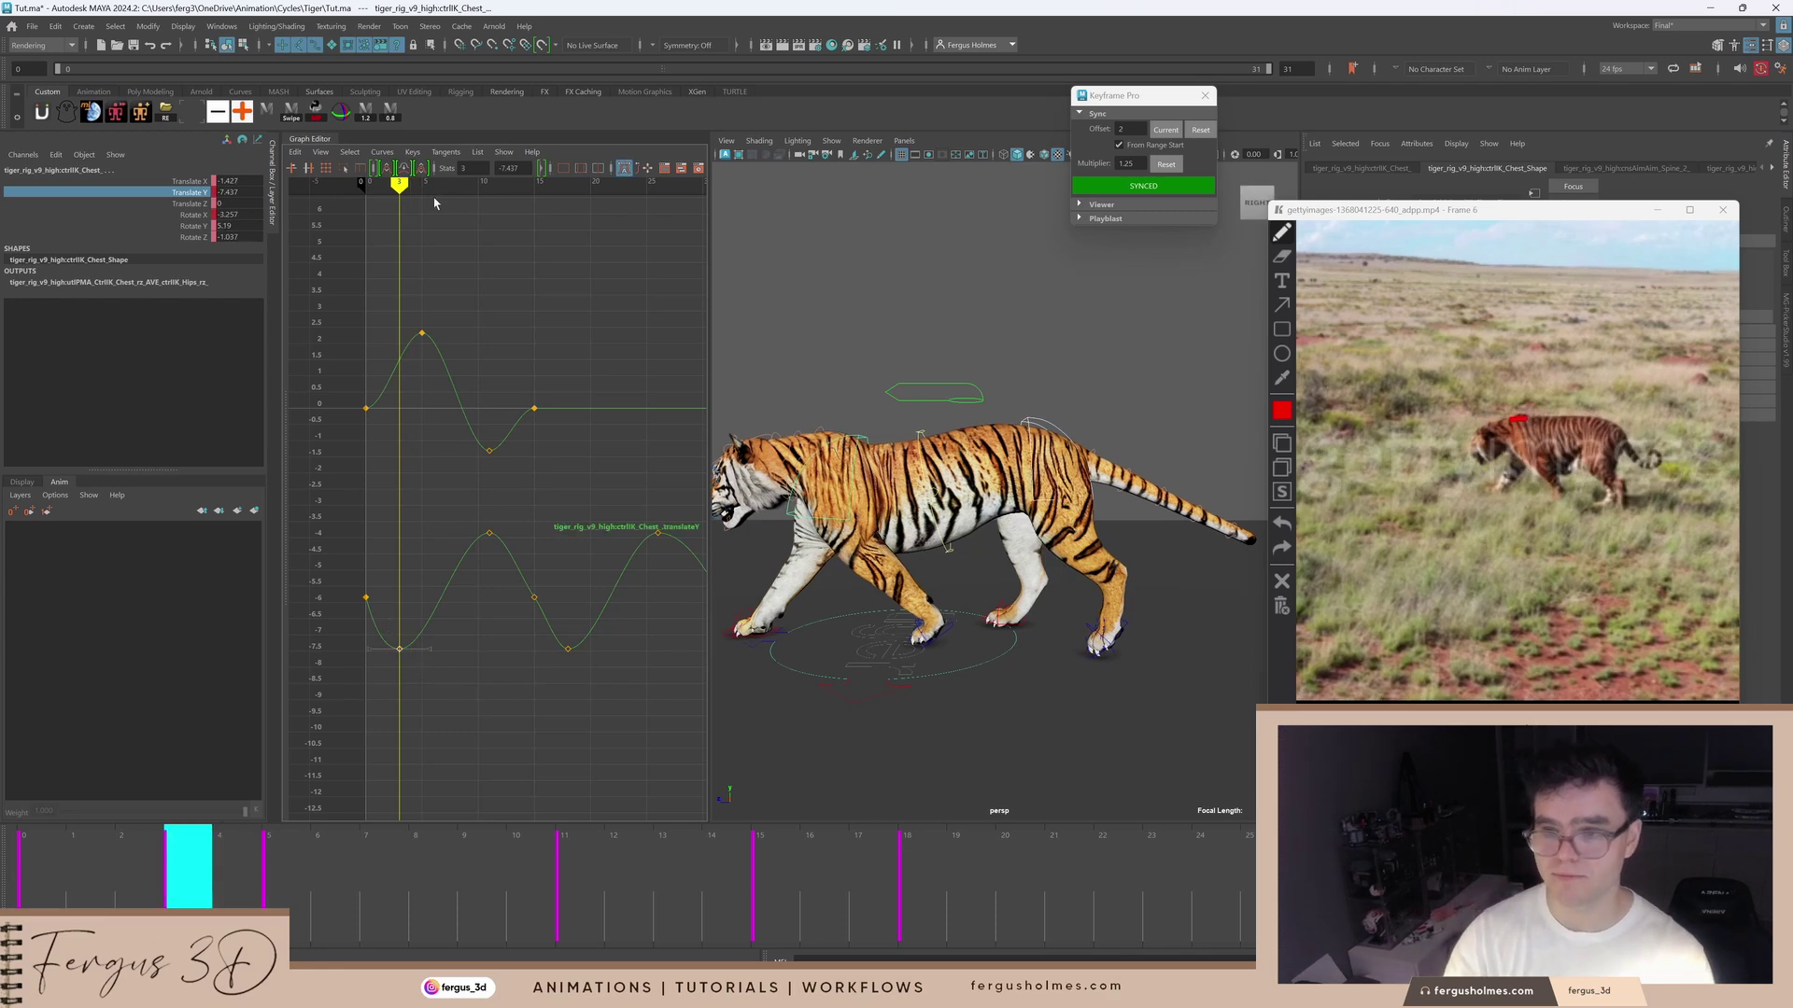
mouse_move(418, 662)
middle_mouse_down("shift")
mouse_move(424, 705)
mouse_move(424, 652)
middle_mouse_up("shift")
key("ctrl+z")
Step: Compare the hips and chest Translate Y curves at frames 5 and 11 to examine how their highs and lows are offset
left_click(442, 480)
key("alt+period")
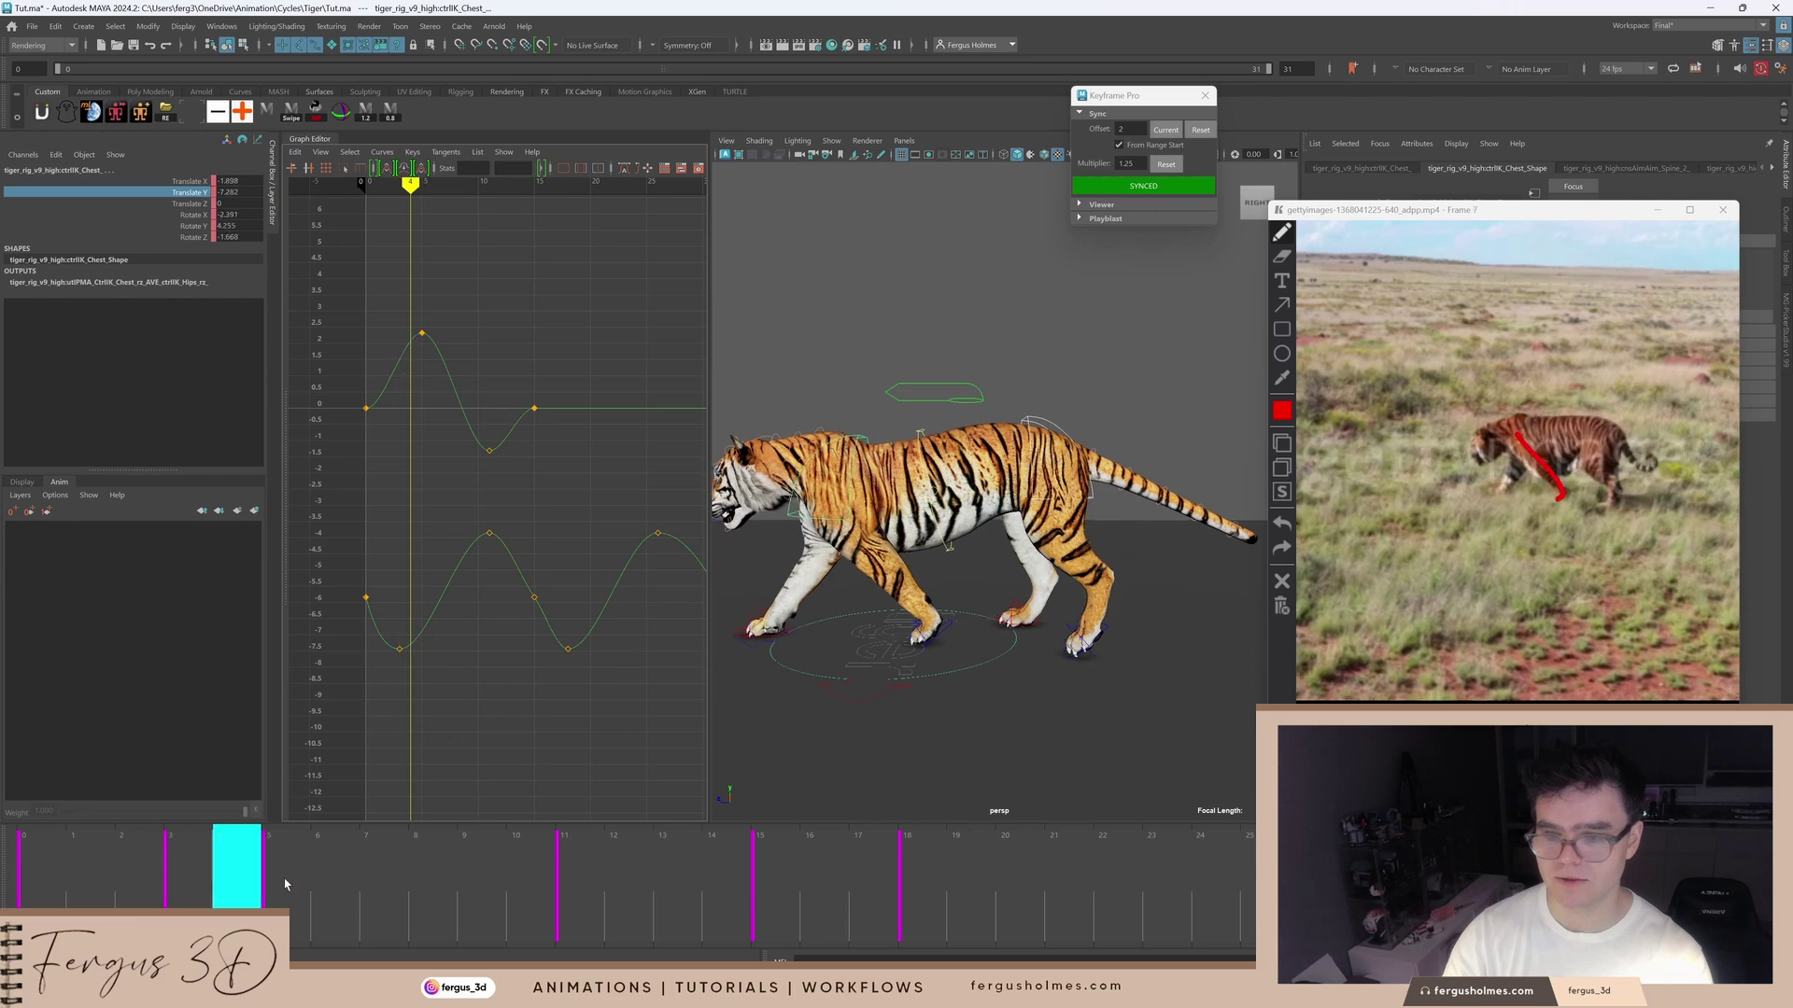
key("alt+period")
left_click(422, 333)
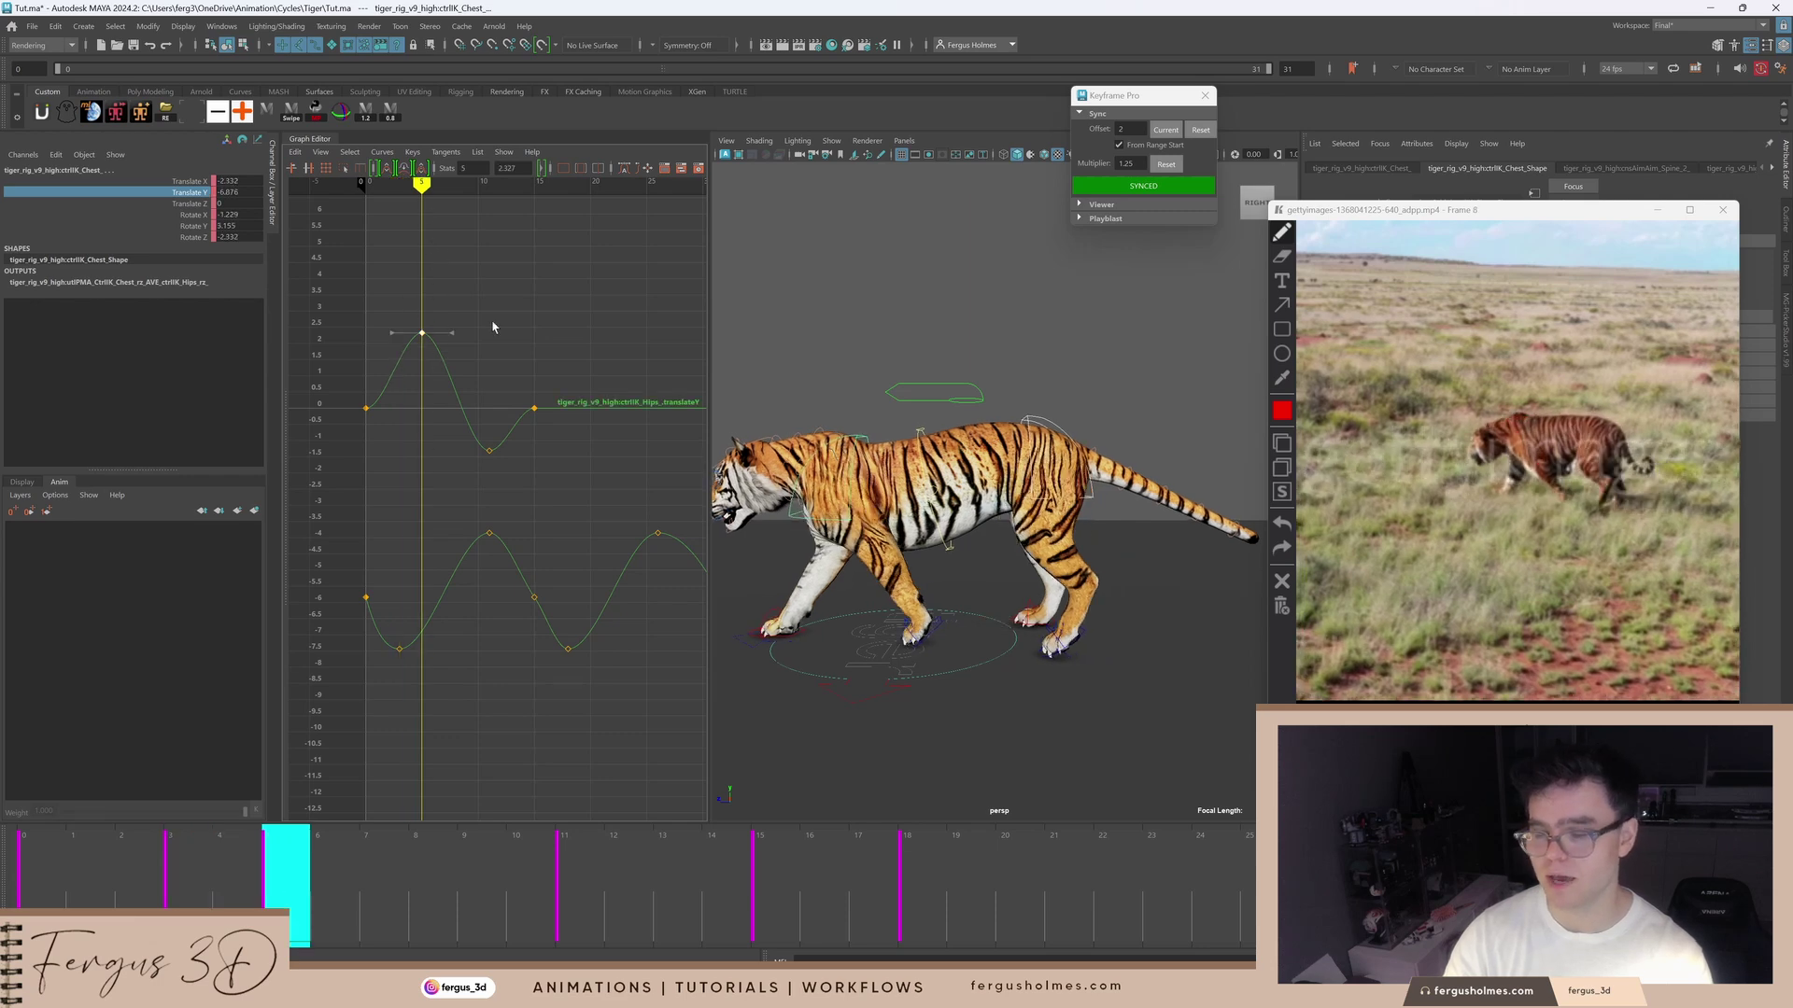
left_click_drag(312, 879, 530, 878)
left_click_drag(459, 507, 509, 550)
left_click_drag(533, 853, 553, 854)
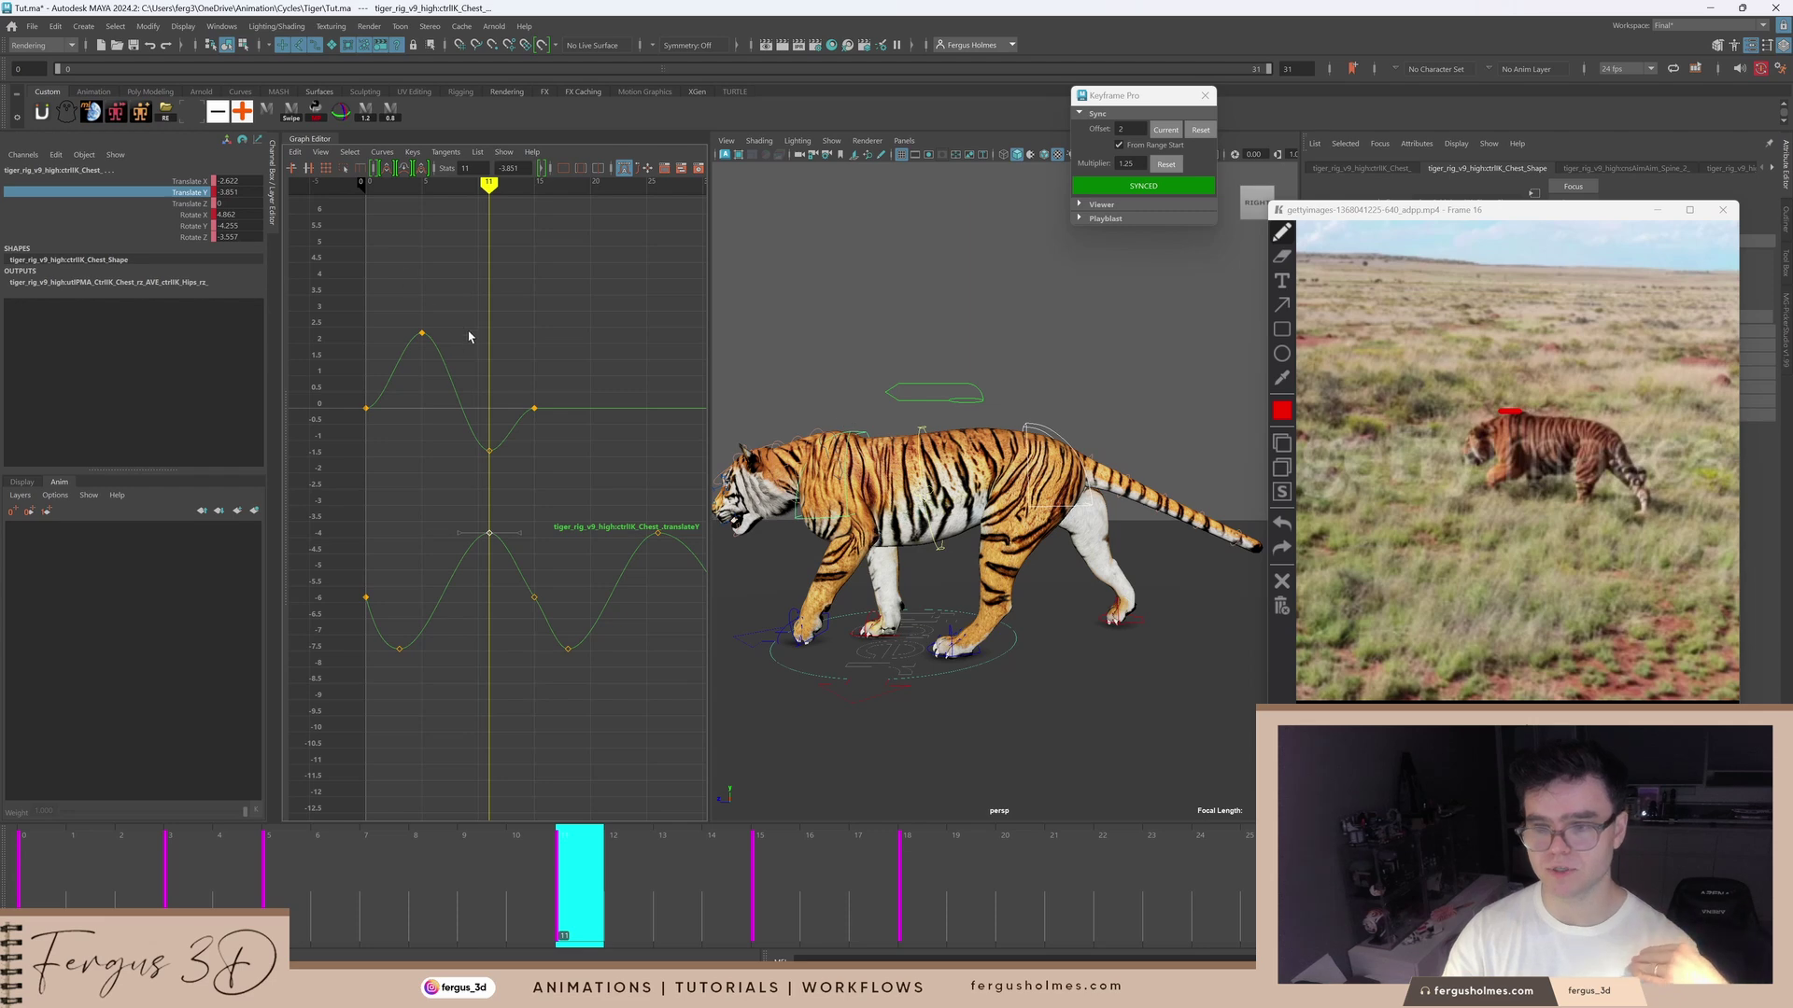
left_click(390, 394)
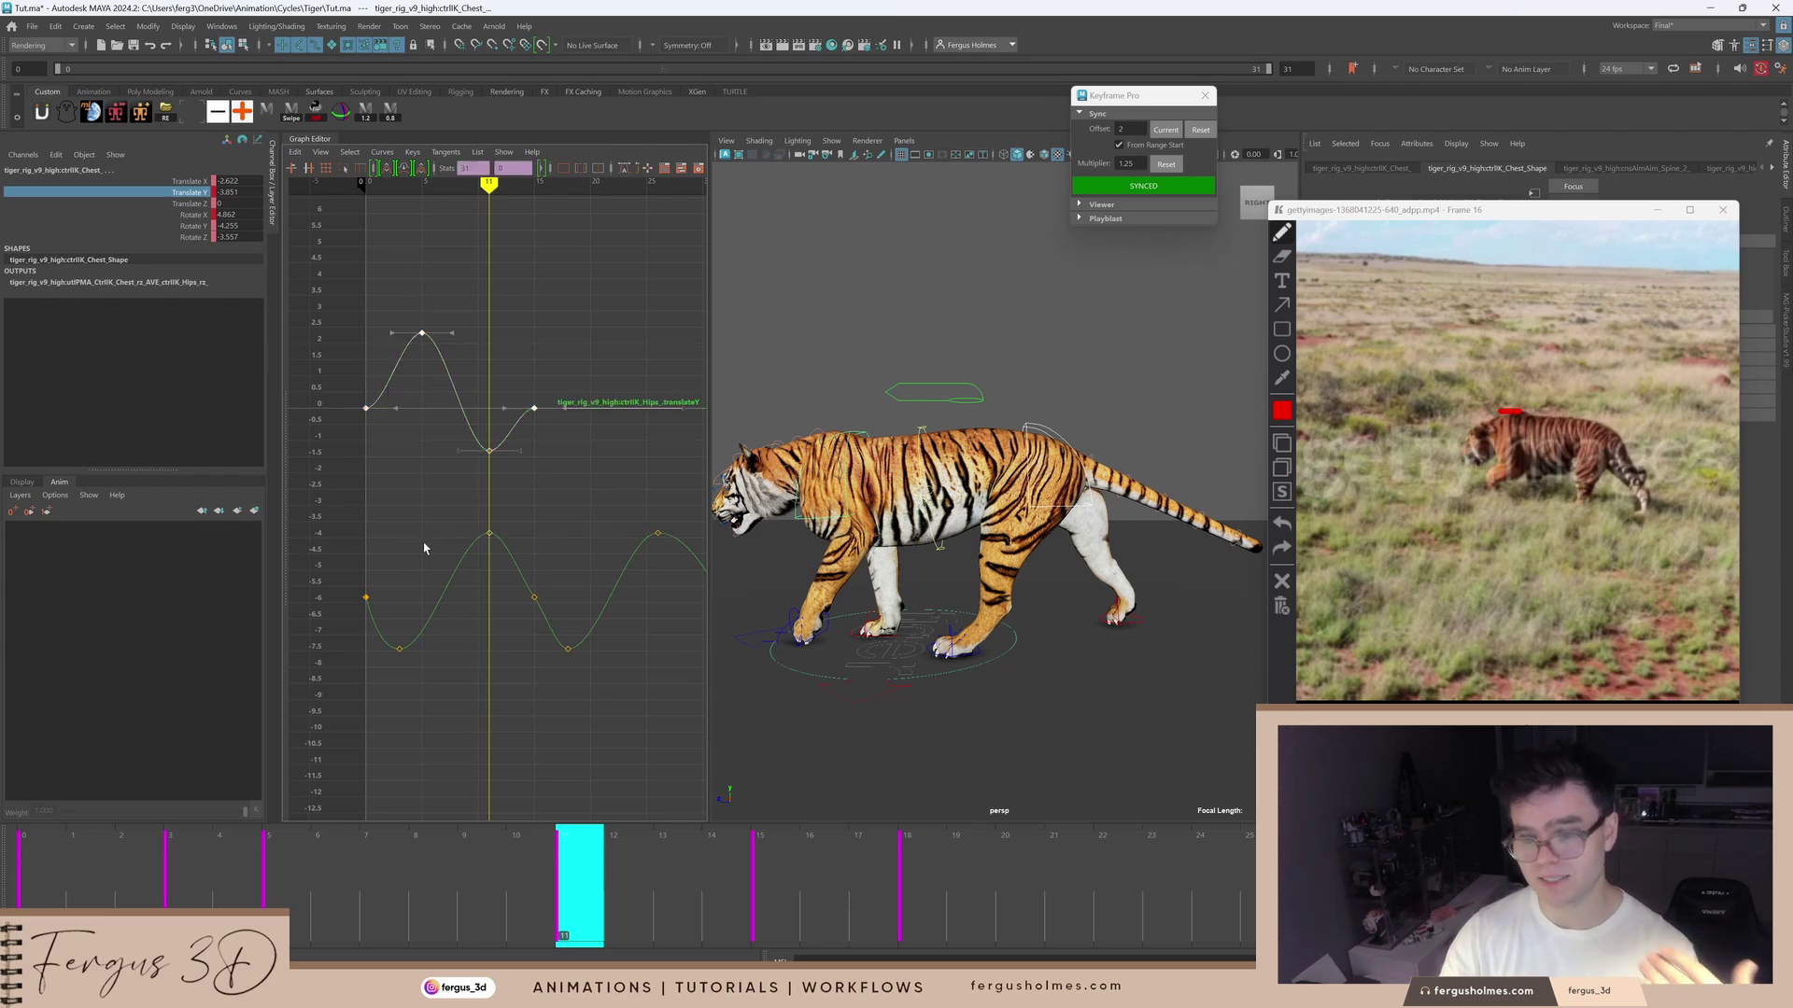
left_click(446, 582)
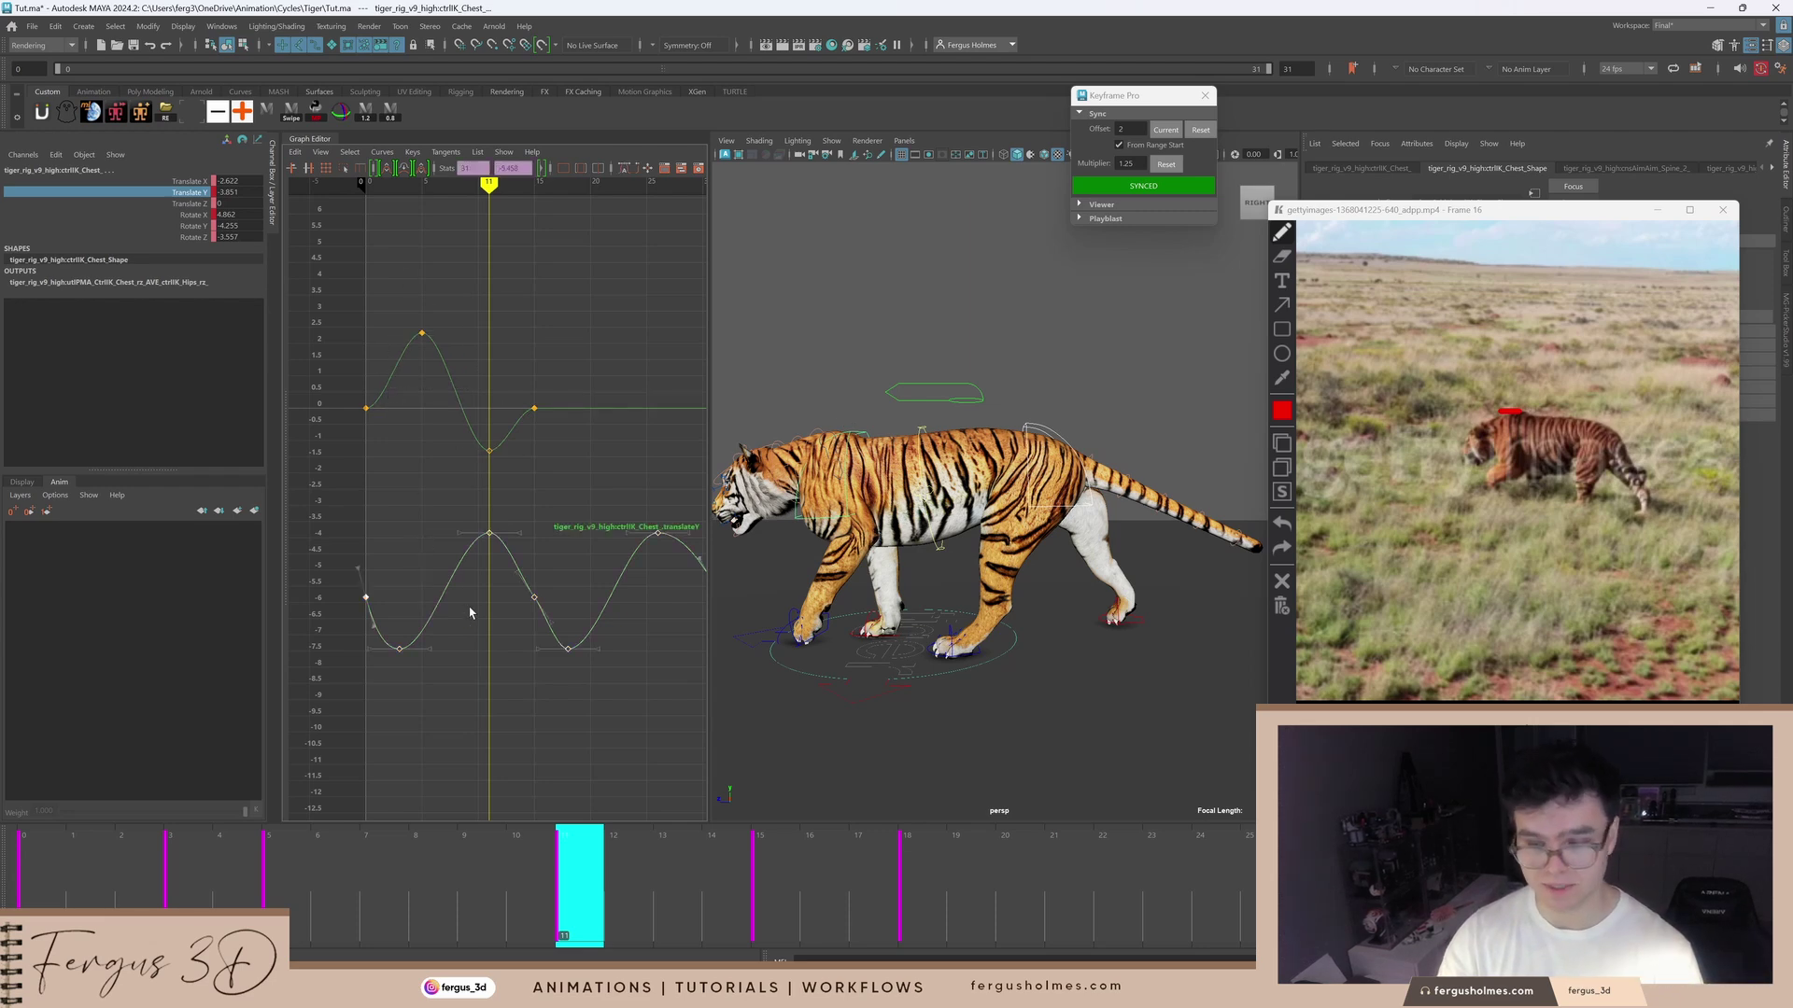
Step: Copy the hips' Translate Y curve and paste it at frame 15 to repeat the motion in the second half
left_click(485, 426)
left_click(506, 435)
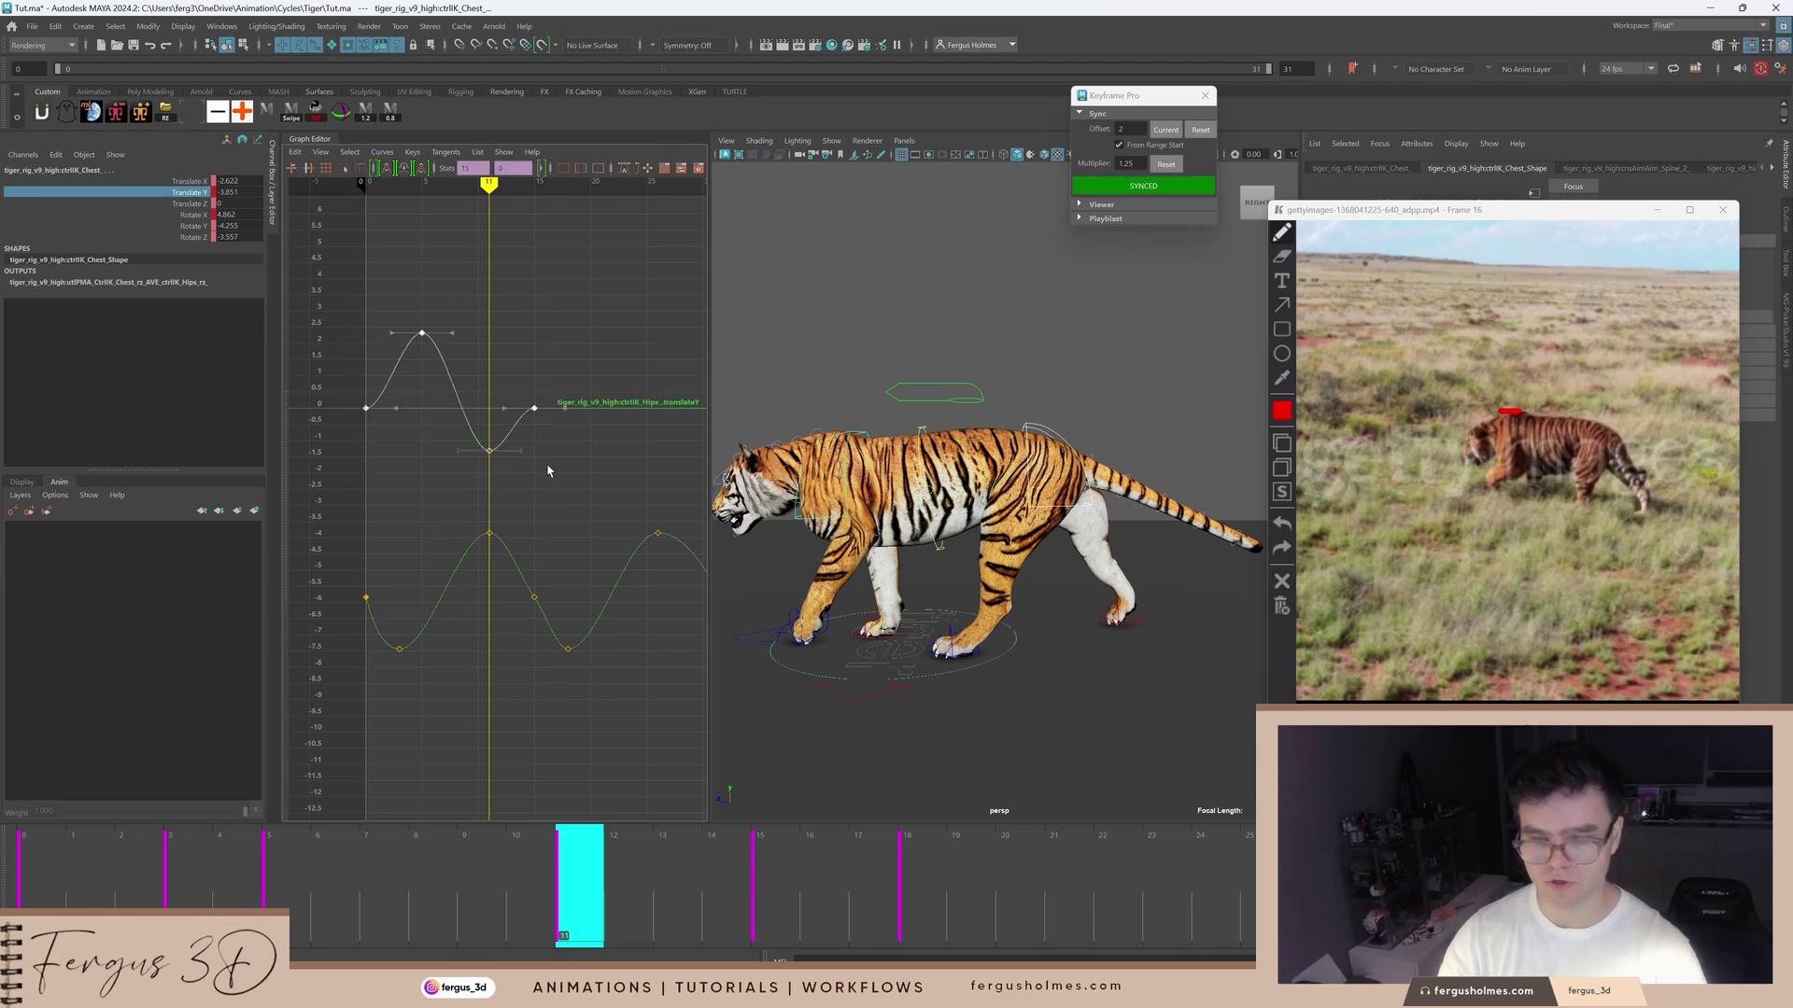
left_click(534, 188)
left_click(536, 426)
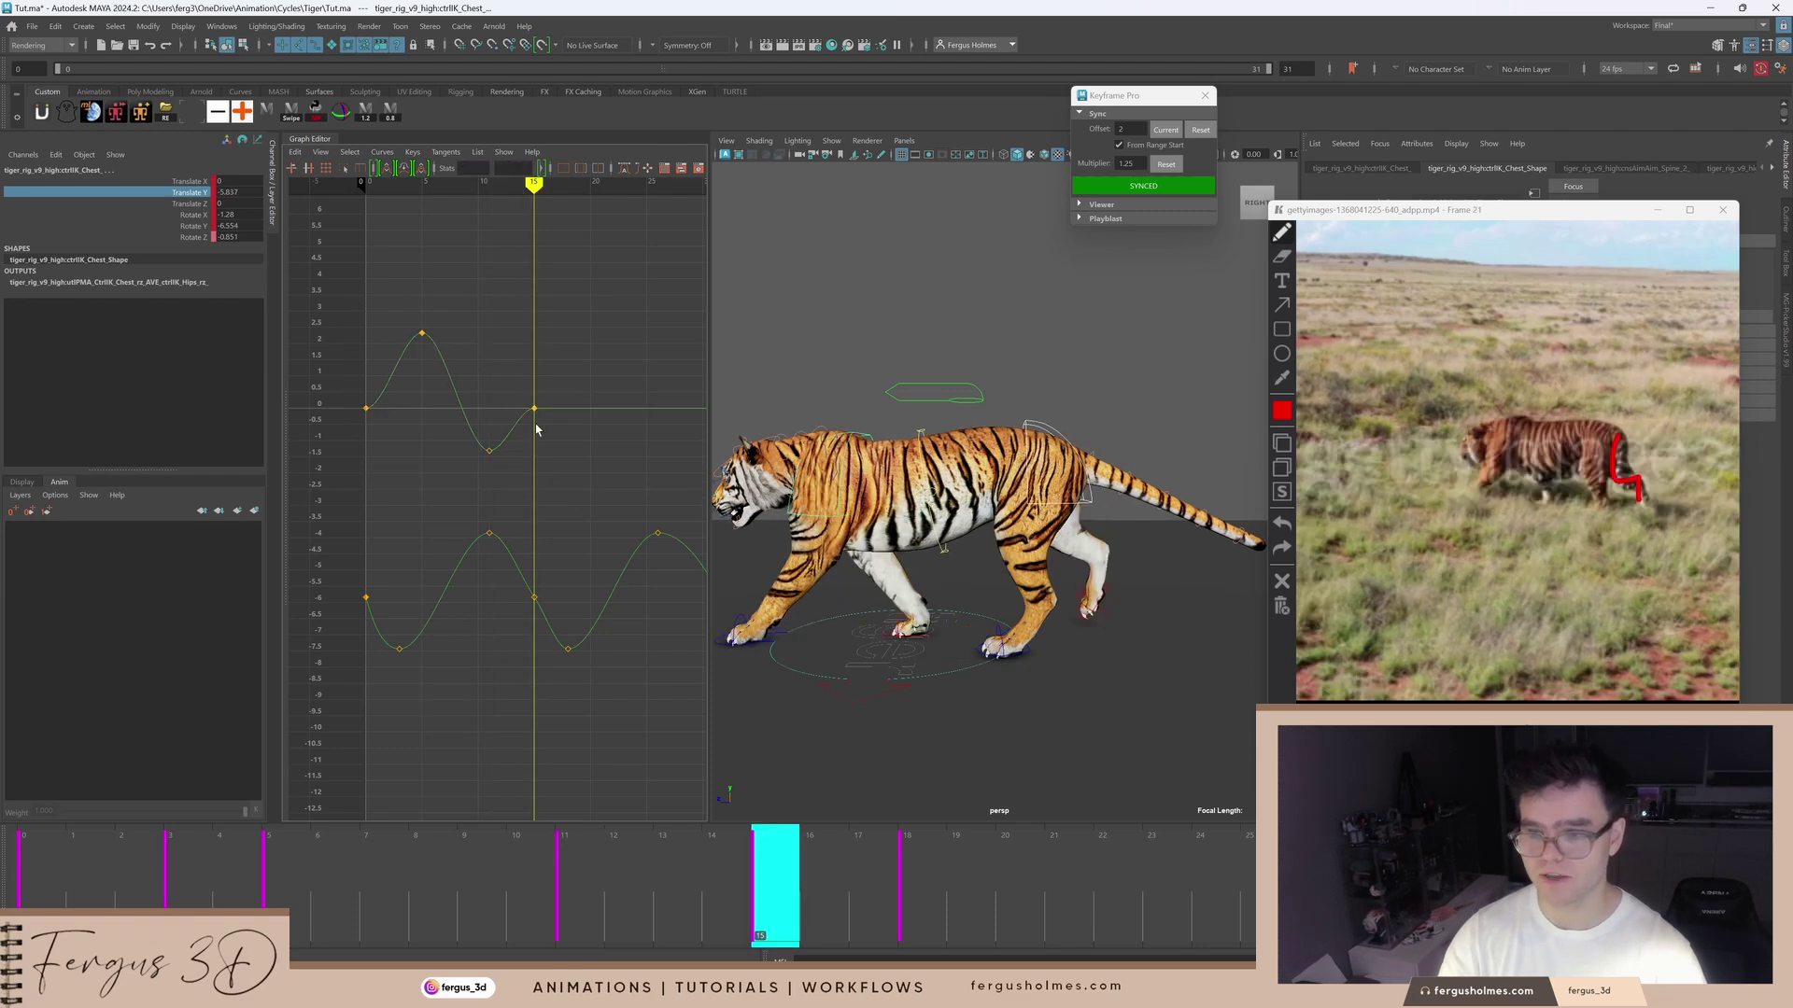
left_click_drag(518, 392, 559, 432)
key("ctrl+v")
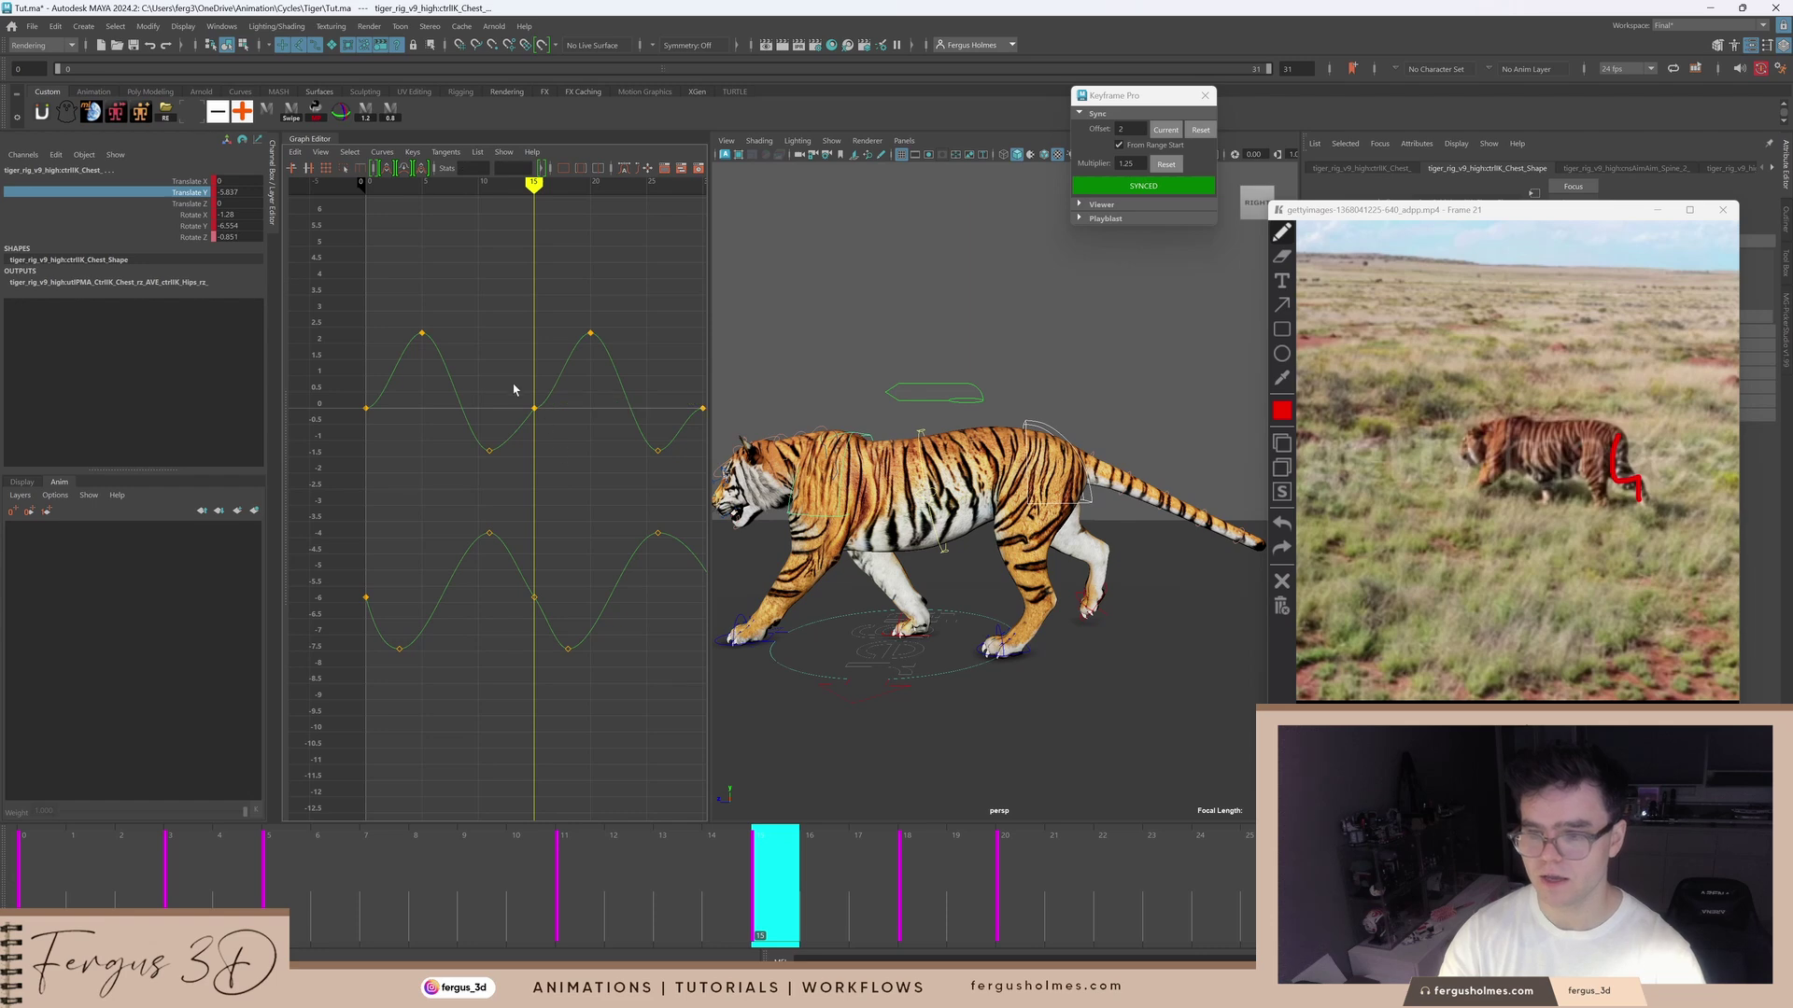
Step: Smooth the tangents of the hips' Translate Y key at frame 15 and delete the extra key at frame 30
left_click(626, 170)
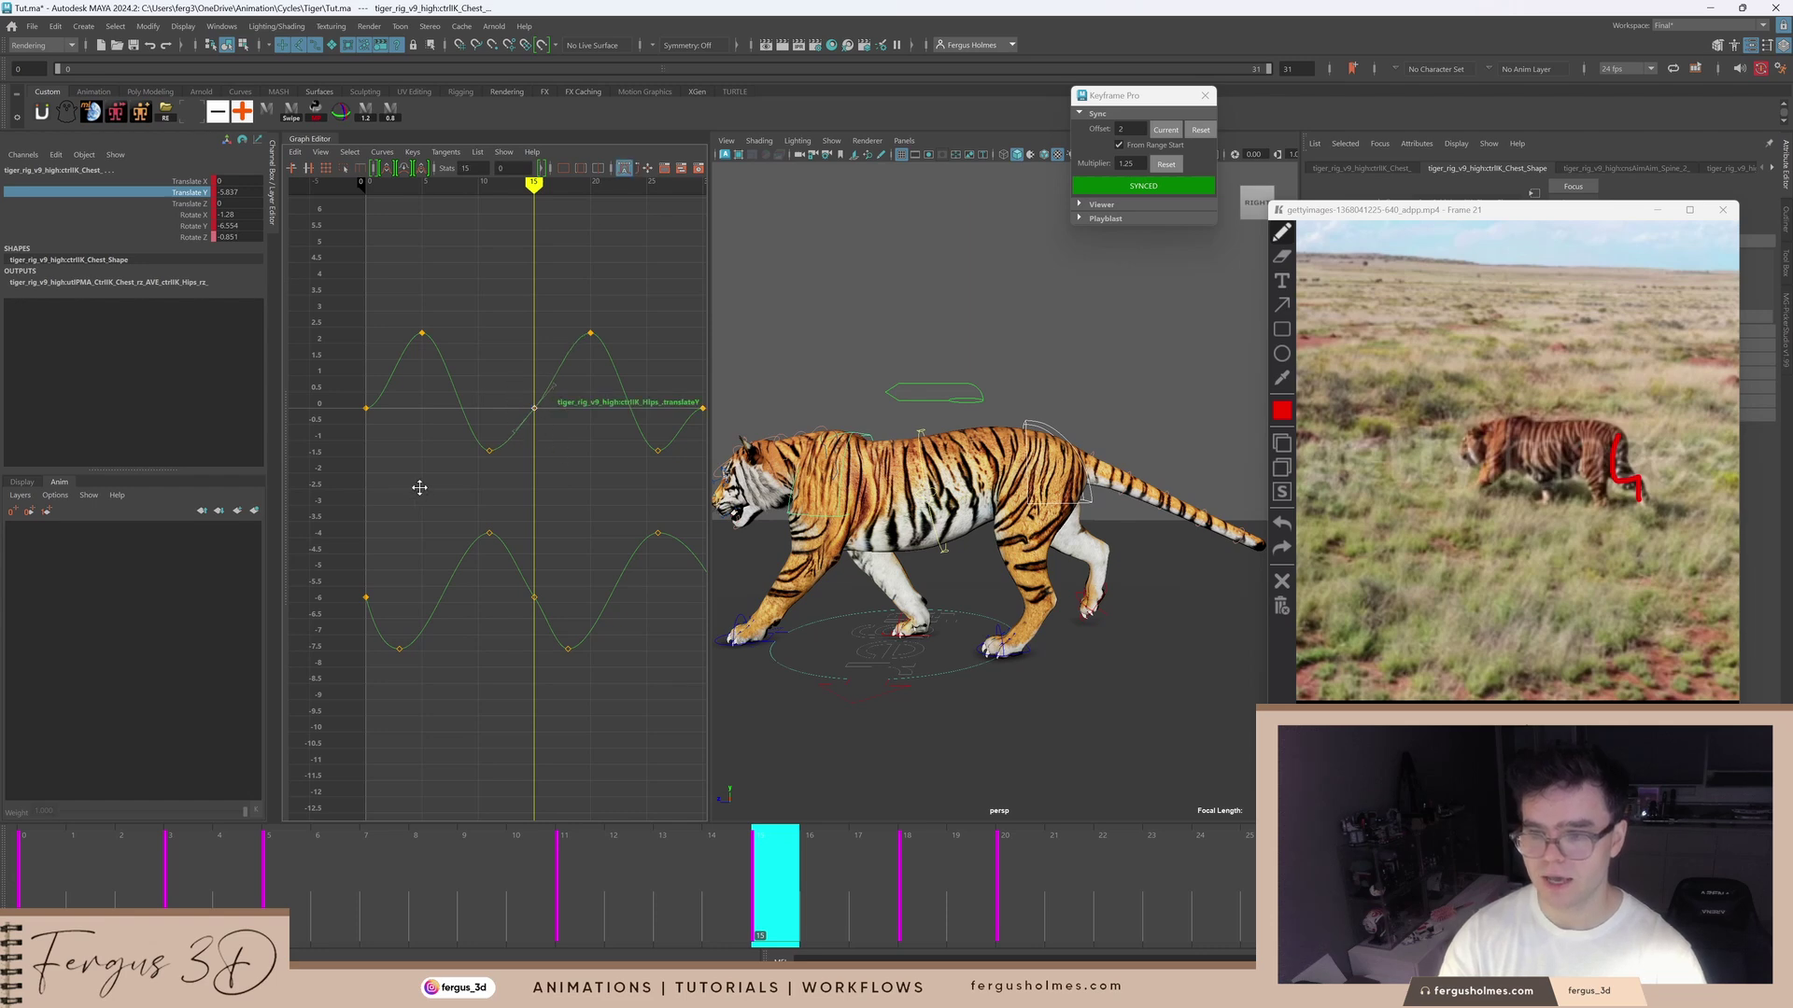
middle_click_drag(419, 487, 315, 501, "alt")
left_click_drag(589, 416, 603, 432)
key("Delete")
Step: Angle the tangents of the hips' first and last Translate Y keys at frames 0 and 31 so the cycle loops smoothly
left_click(607, 436)
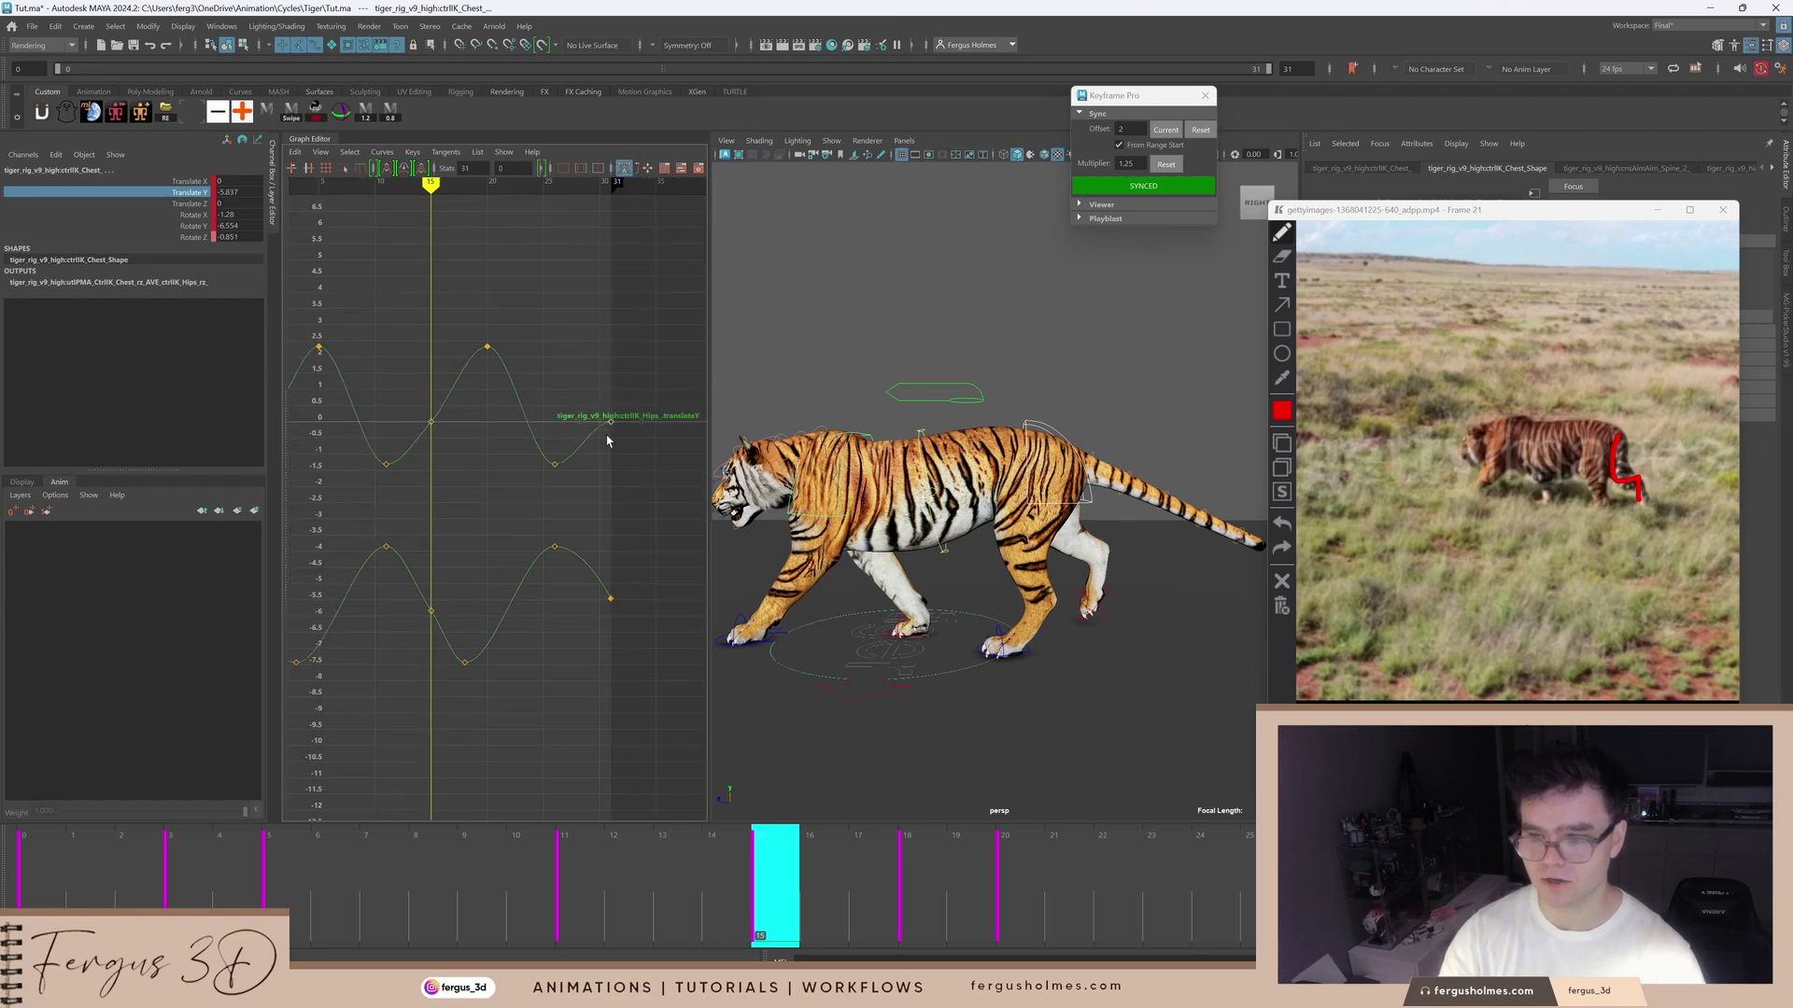
middle_click_drag(584, 422, 584, 452)
middle_click_drag(412, 508, 582, 516, "alt")
left_click(431, 424)
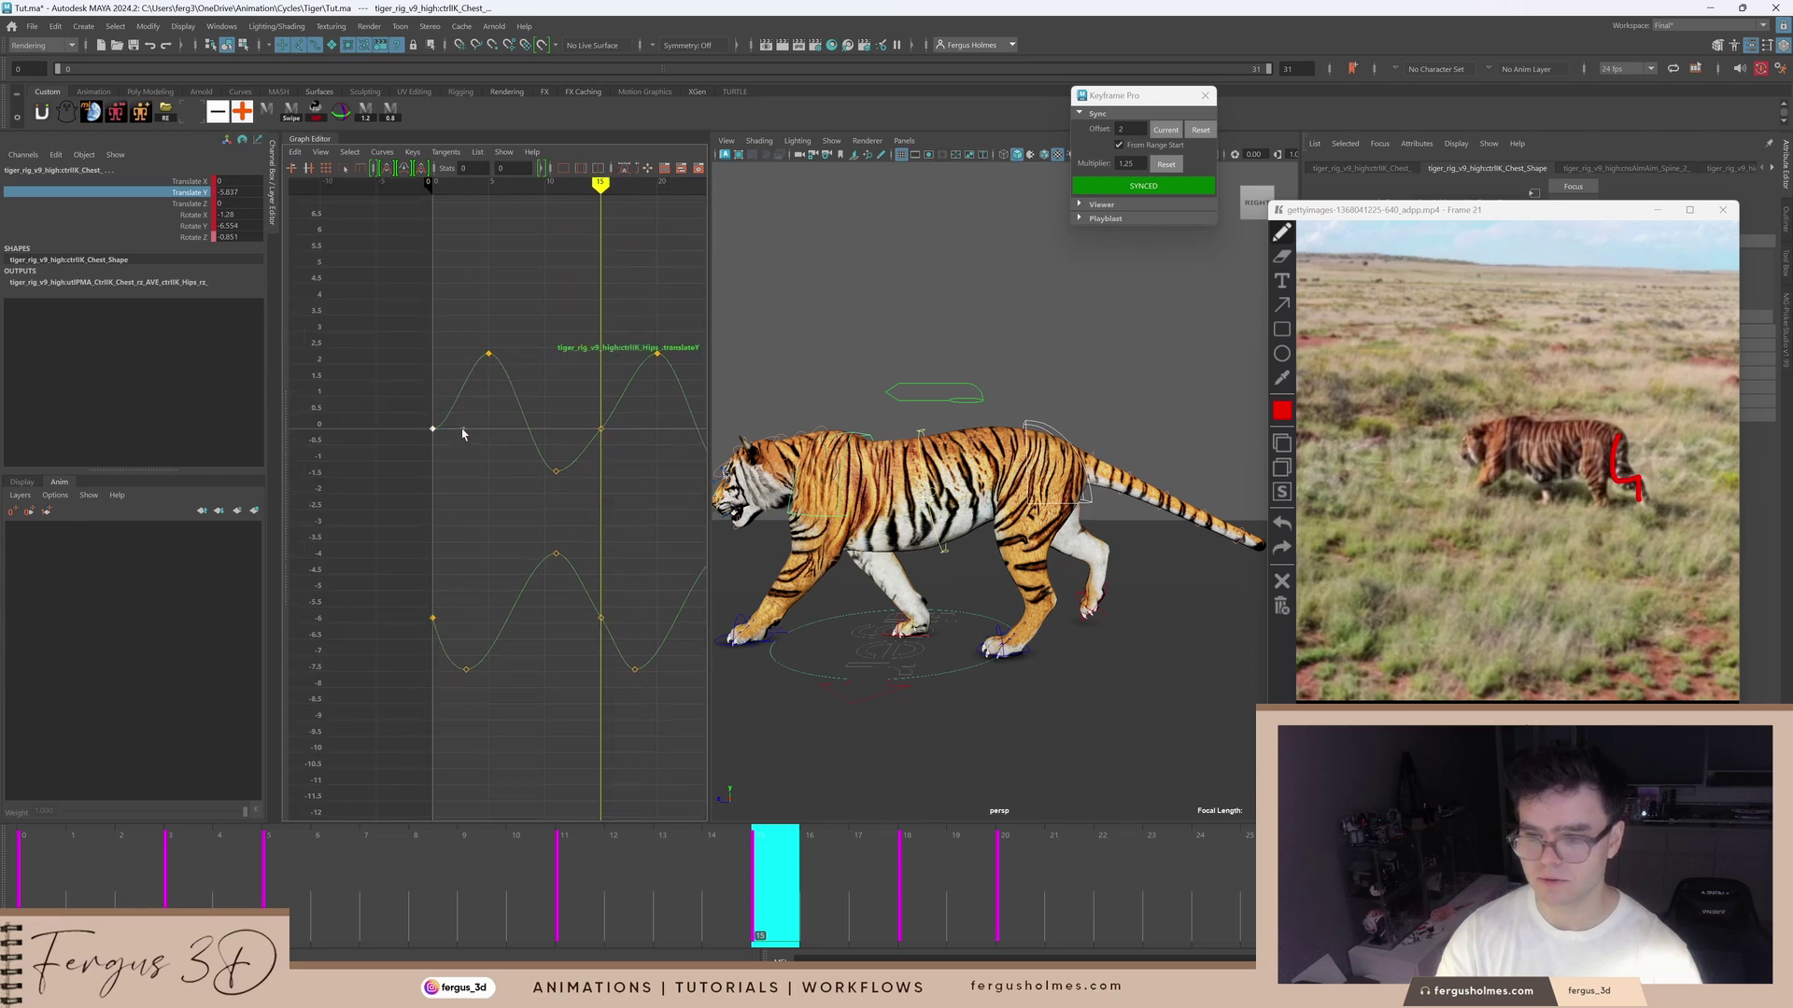
key("a")
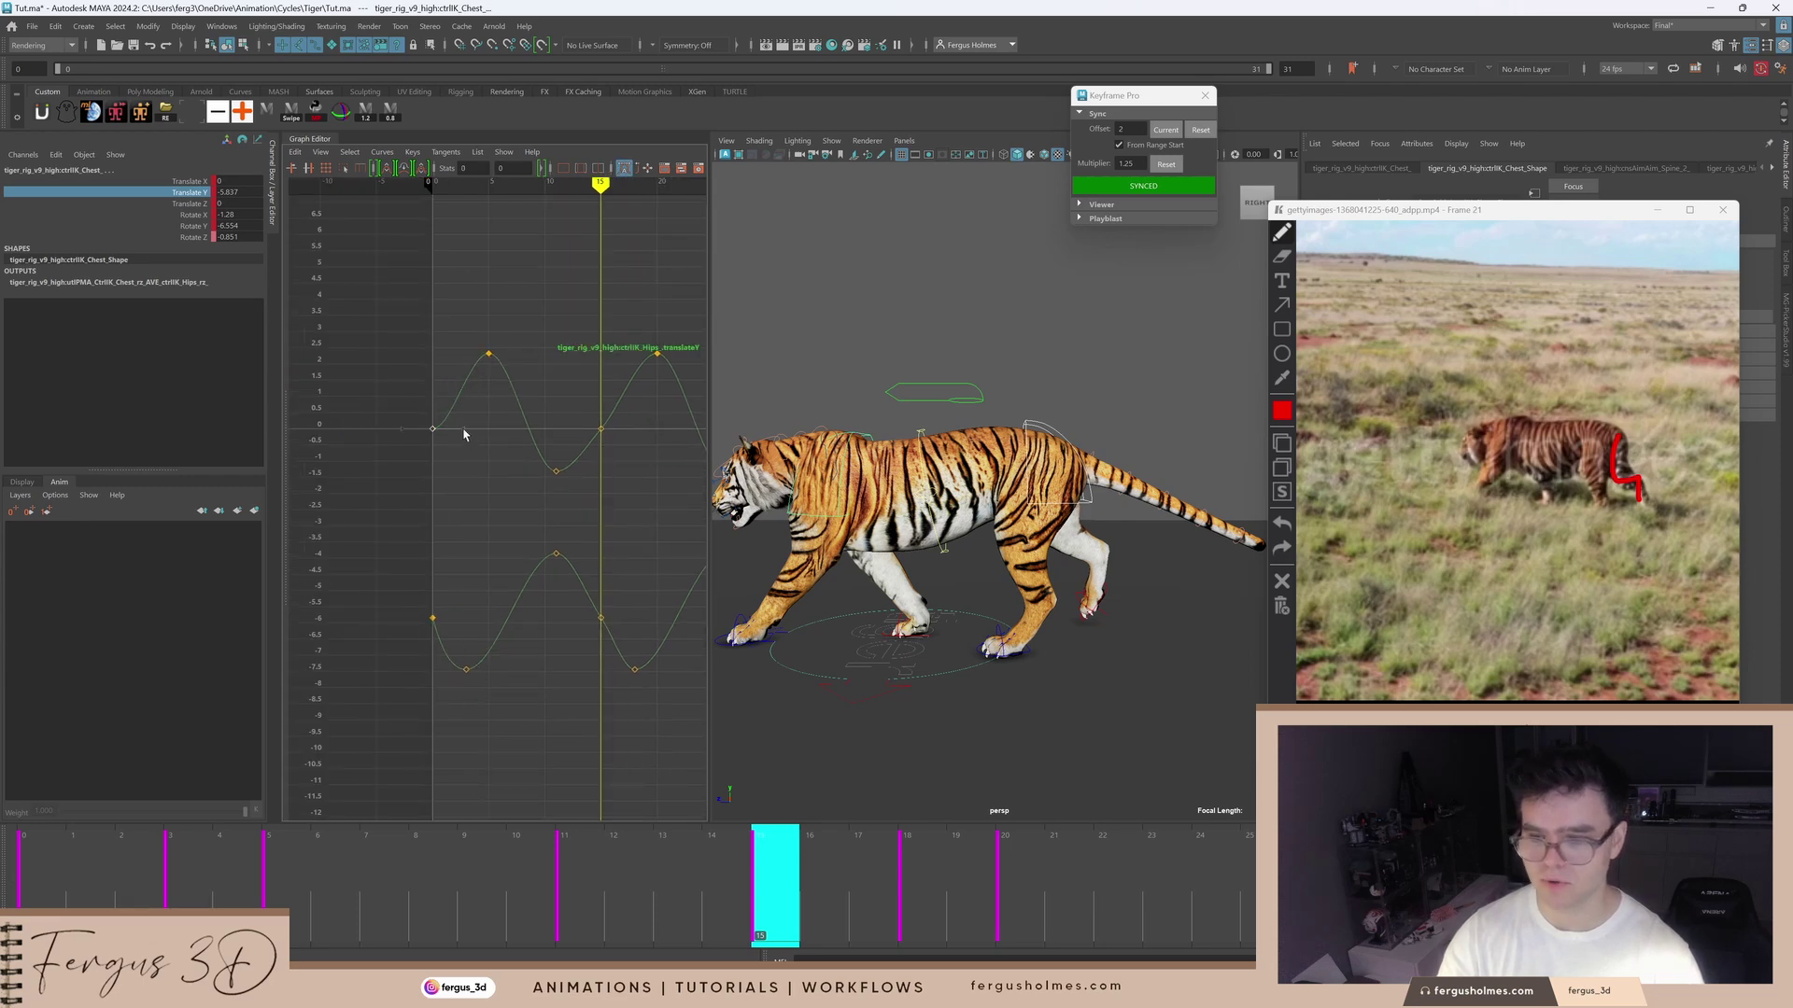
middle_click_drag(463, 429, 475, 376)
left_click(520, 512)
middle_click_drag(520, 513, 359, 507, "alt")
right_click_drag(439, 425, 464, 479, "alt+shift")
middle_click_drag(488, 508, 527, 506, "alt")
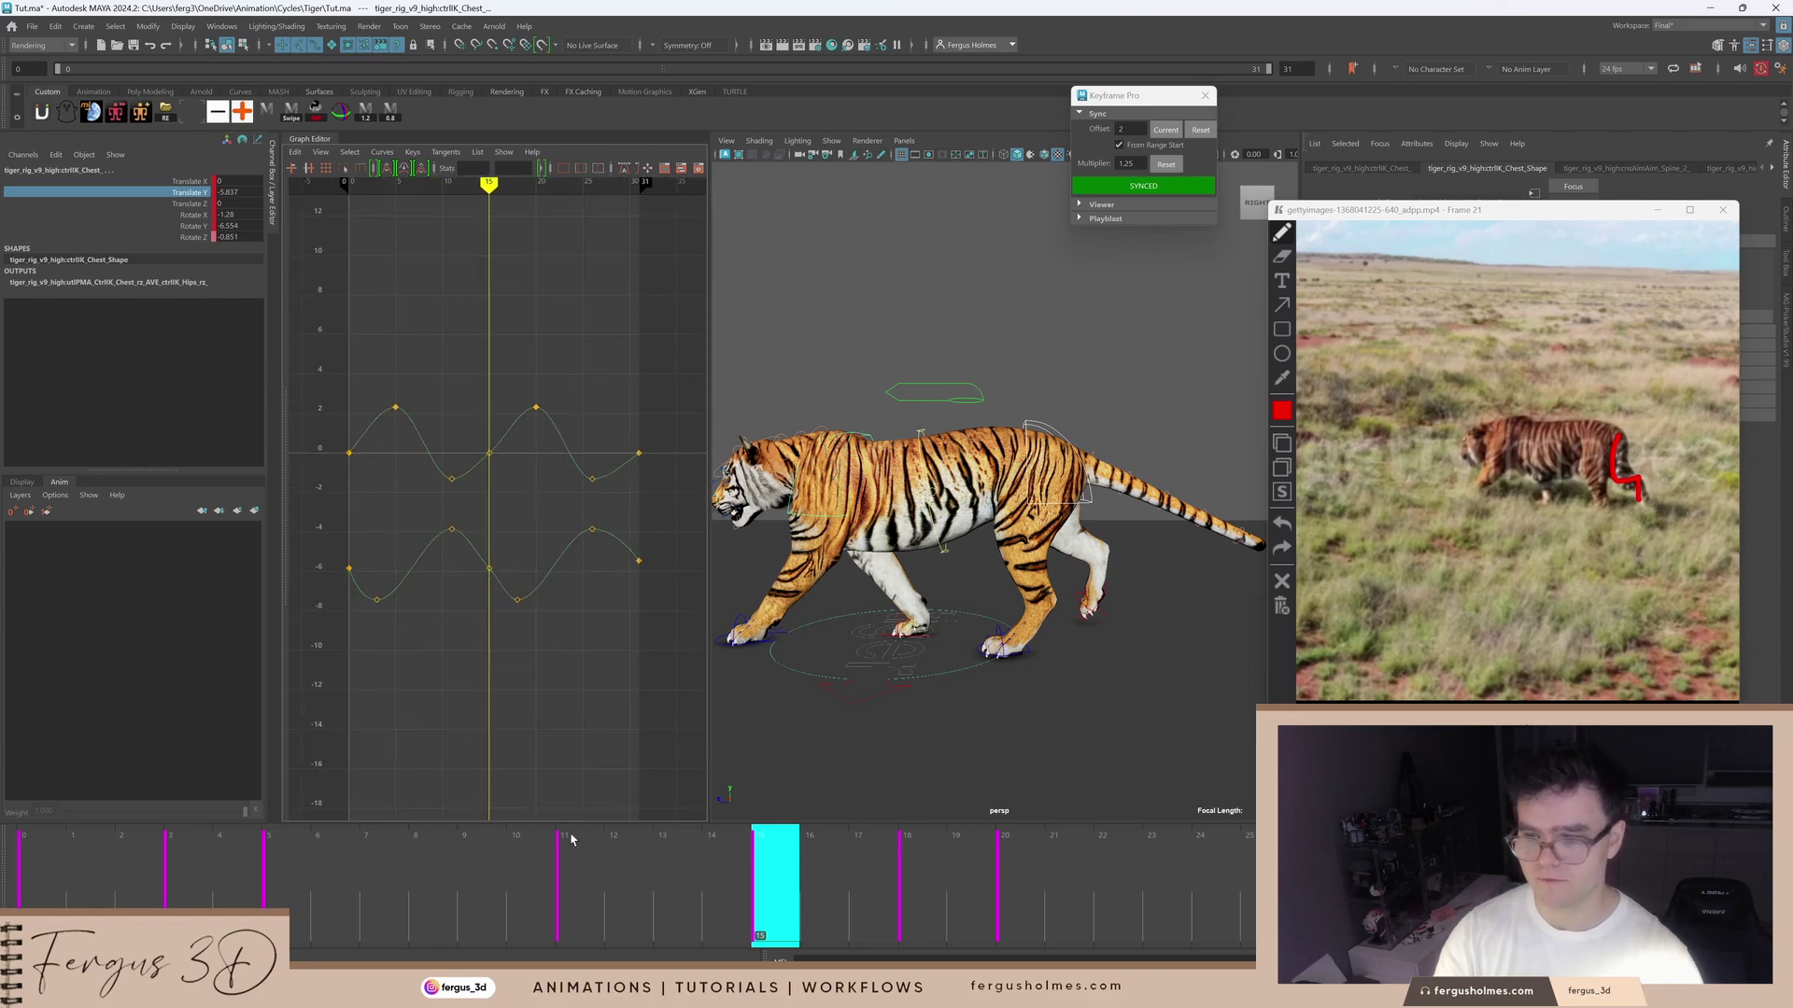
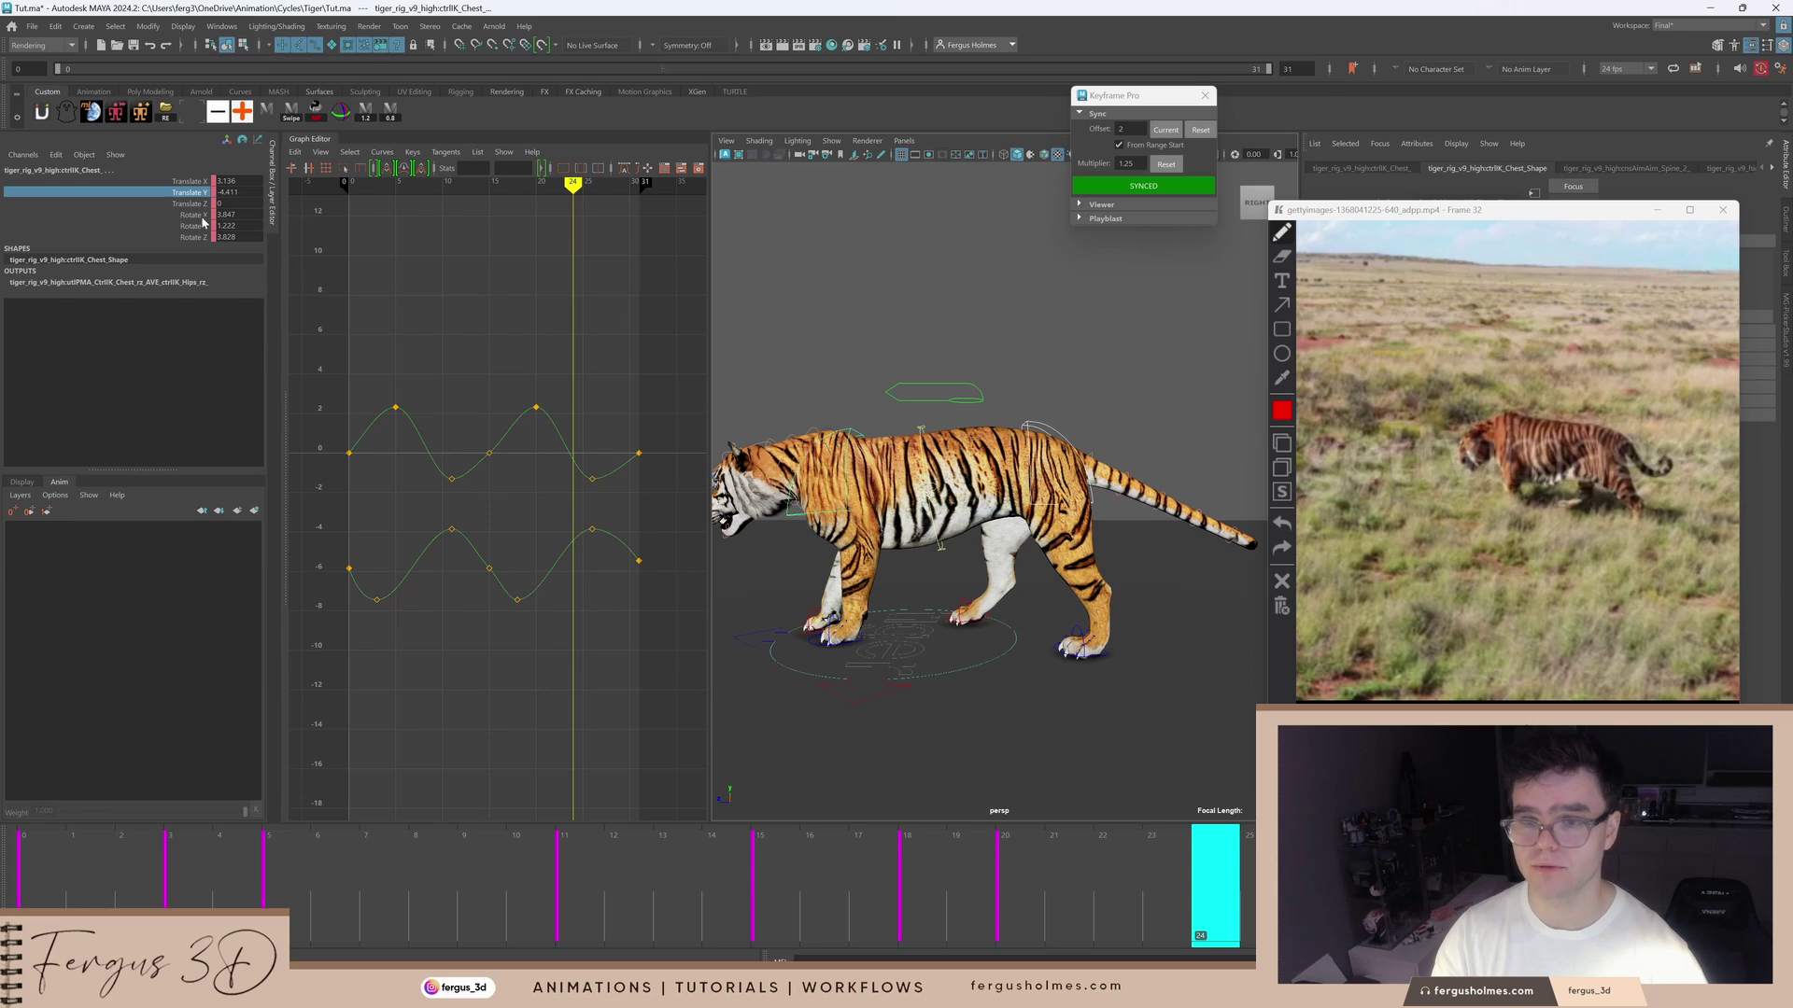
Step: Display the chest's Rotate X curve together with the hips' Rotate X curve in stacked view
left_click(200, 215)
right_click_drag(523, 395, 508, 448, "alt+shift")
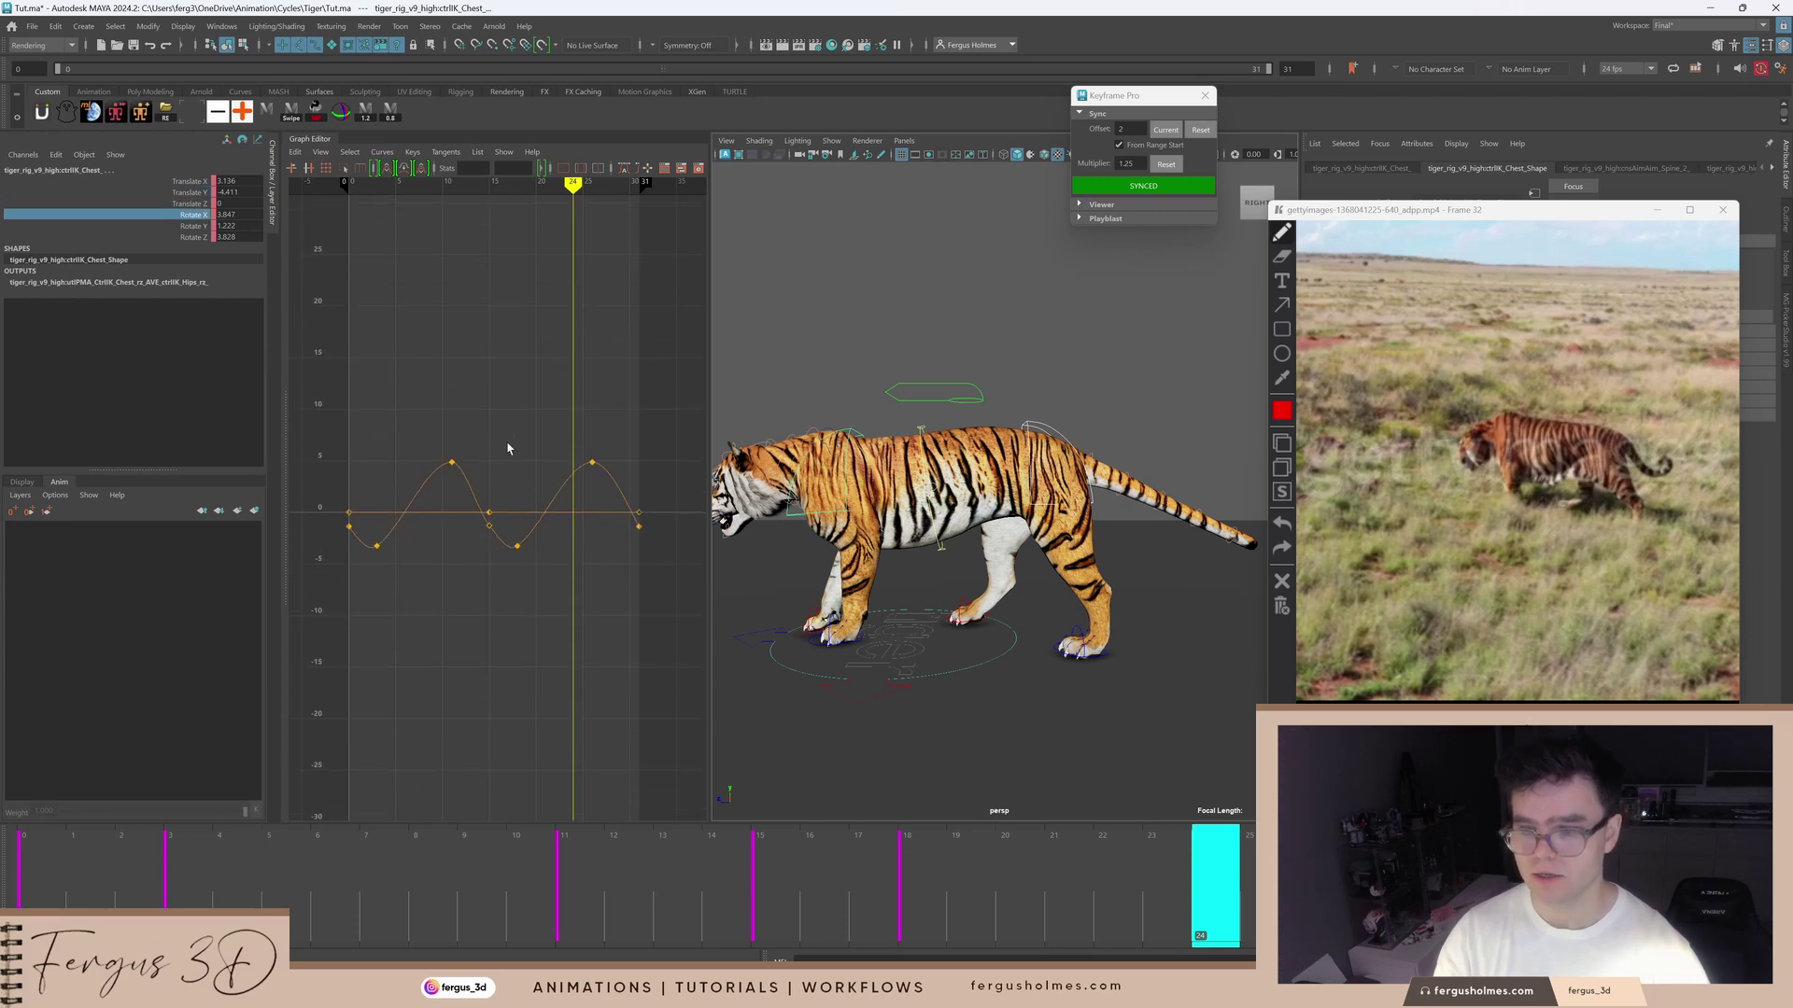
key("2")
middle_click_drag(534, 451, 563, 396, "alt")
right_click_drag(563, 396, 394, 353, "alt+shift")
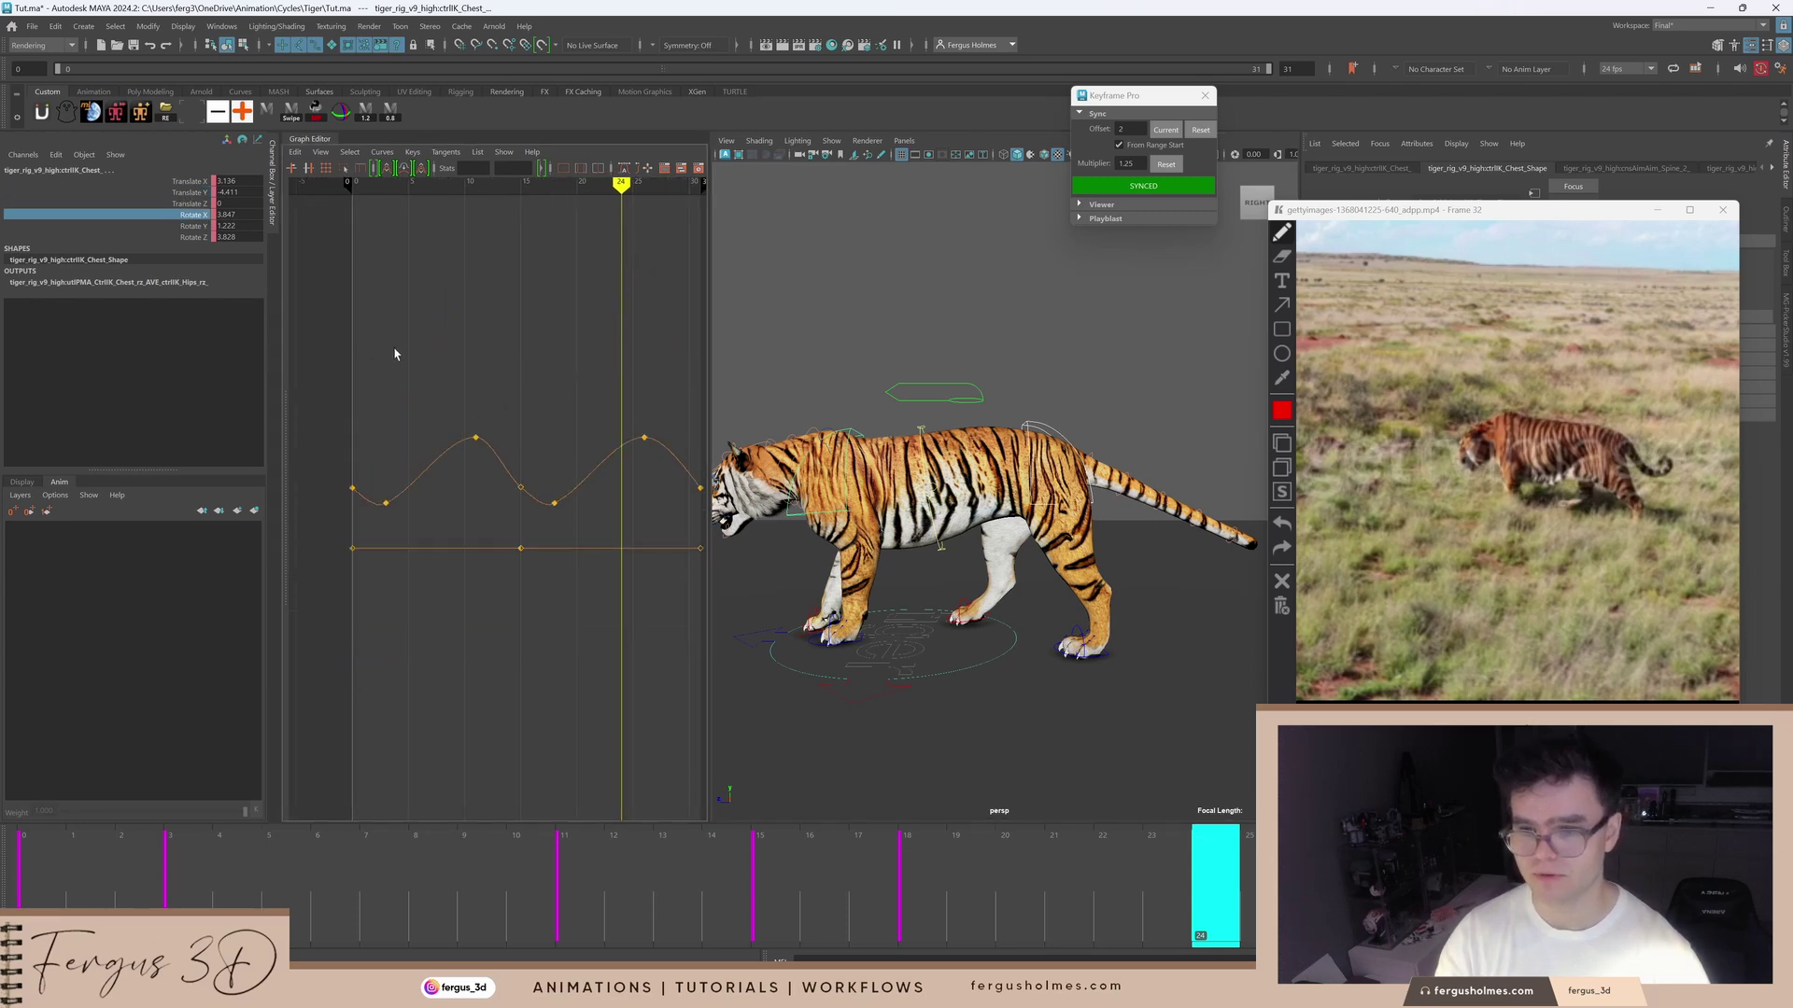
Step: Isolate the hips control's Rotate X curve and scrub the opening frames to study the hip tilt against the reference
left_click(1030, 650)
left_click(1033, 421)
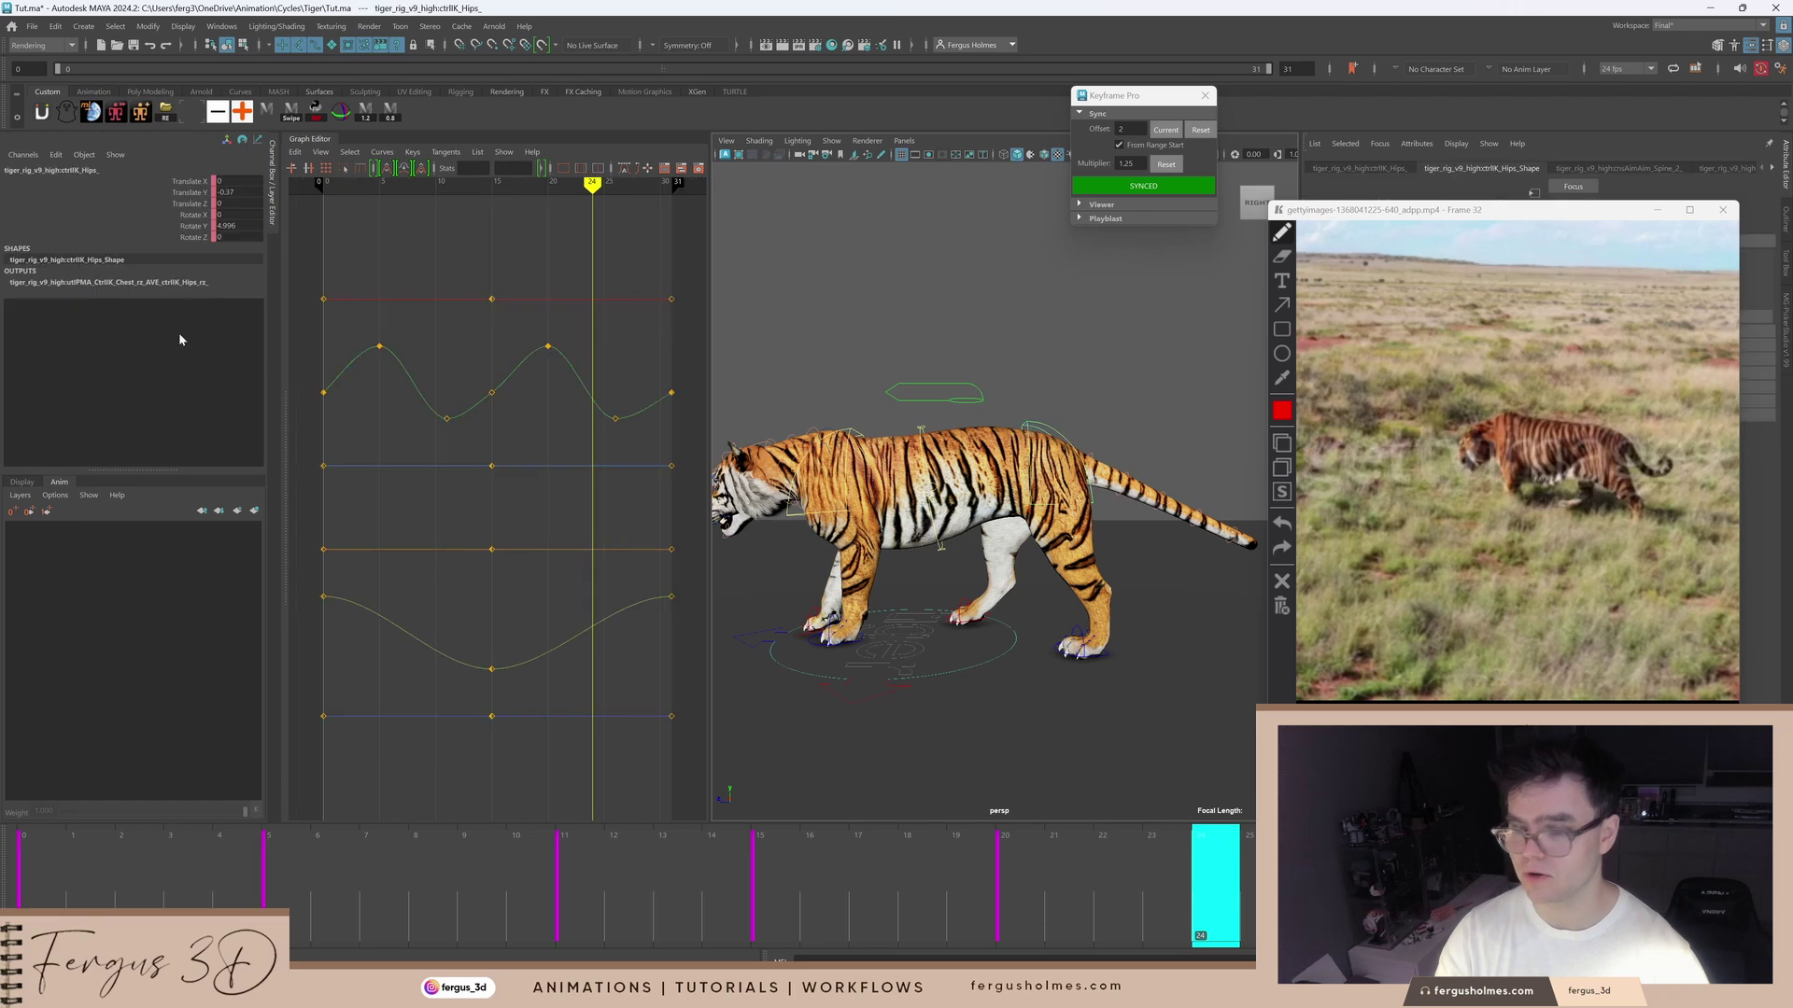
left_click(194, 215)
left_click_drag(1151, 938, 82, 877)
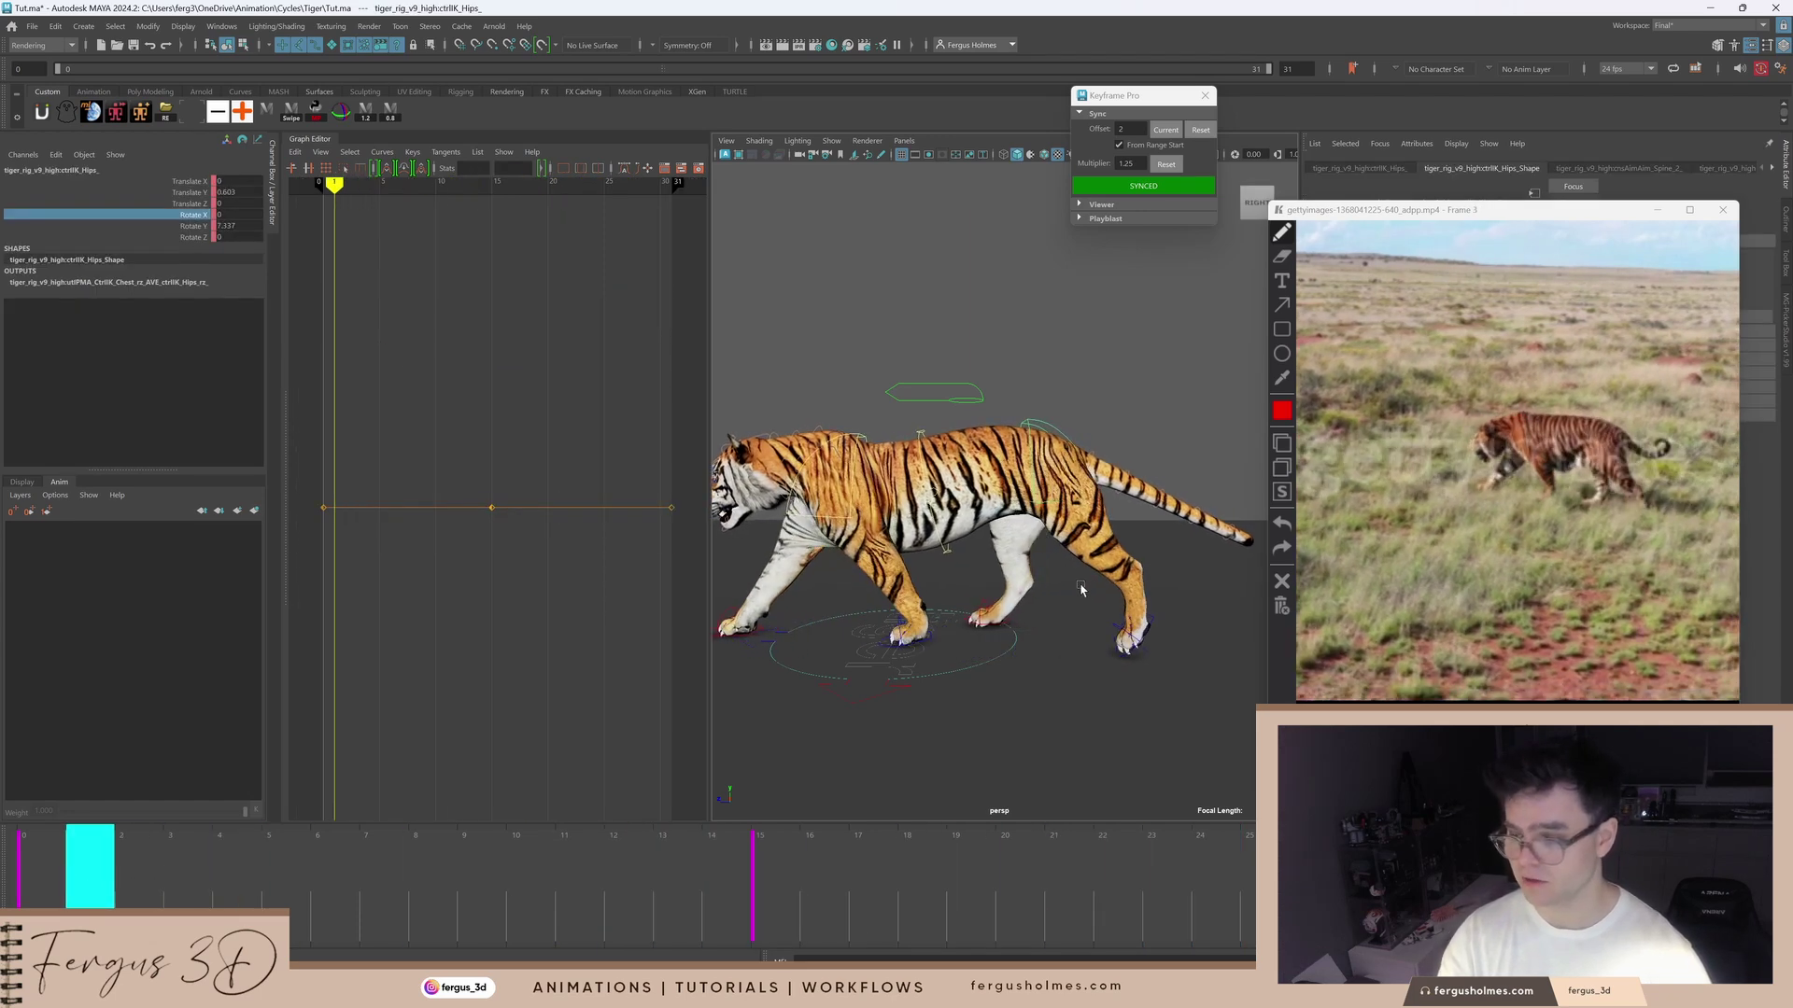
middle_click_drag(1080, 585, 1025, 565, "alt")
left_click_drag(107, 875, 278, 878)
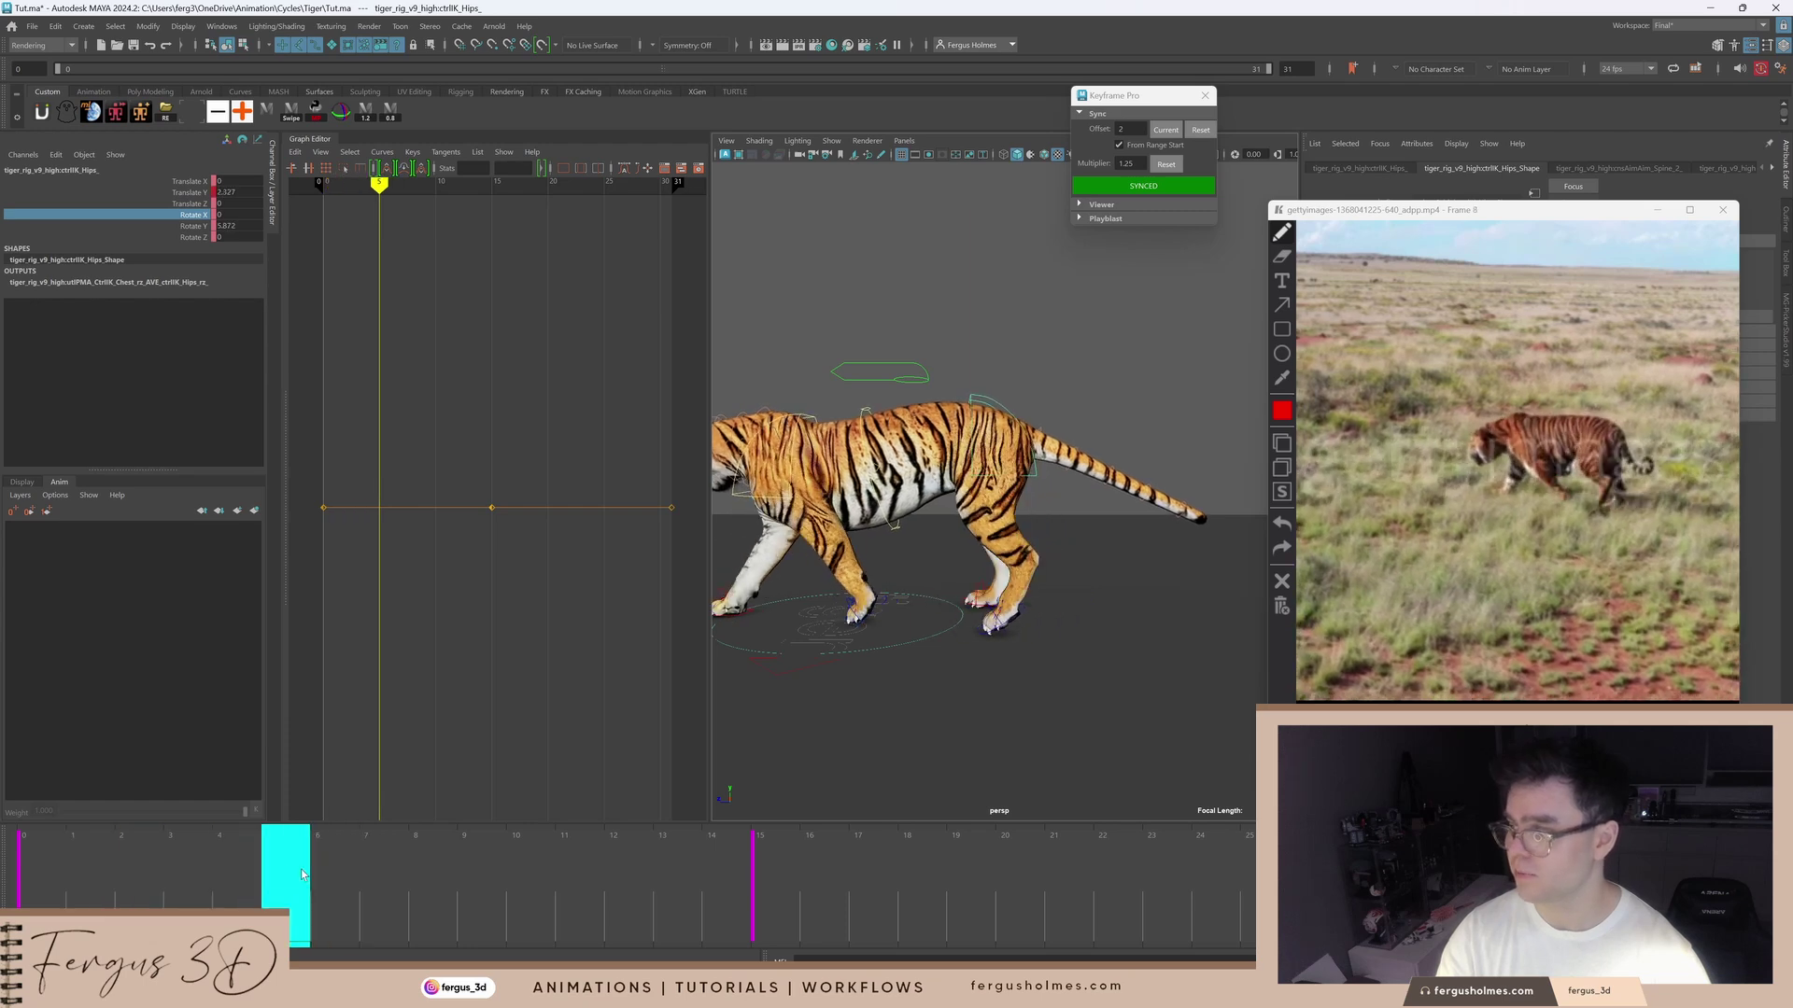
left_click(248, 870)
Step: With hips Translate Y shown alongside, insert a hips Rotate X key at frame 5 and lower it slightly below zero
left_click(191, 193, "ctrl")
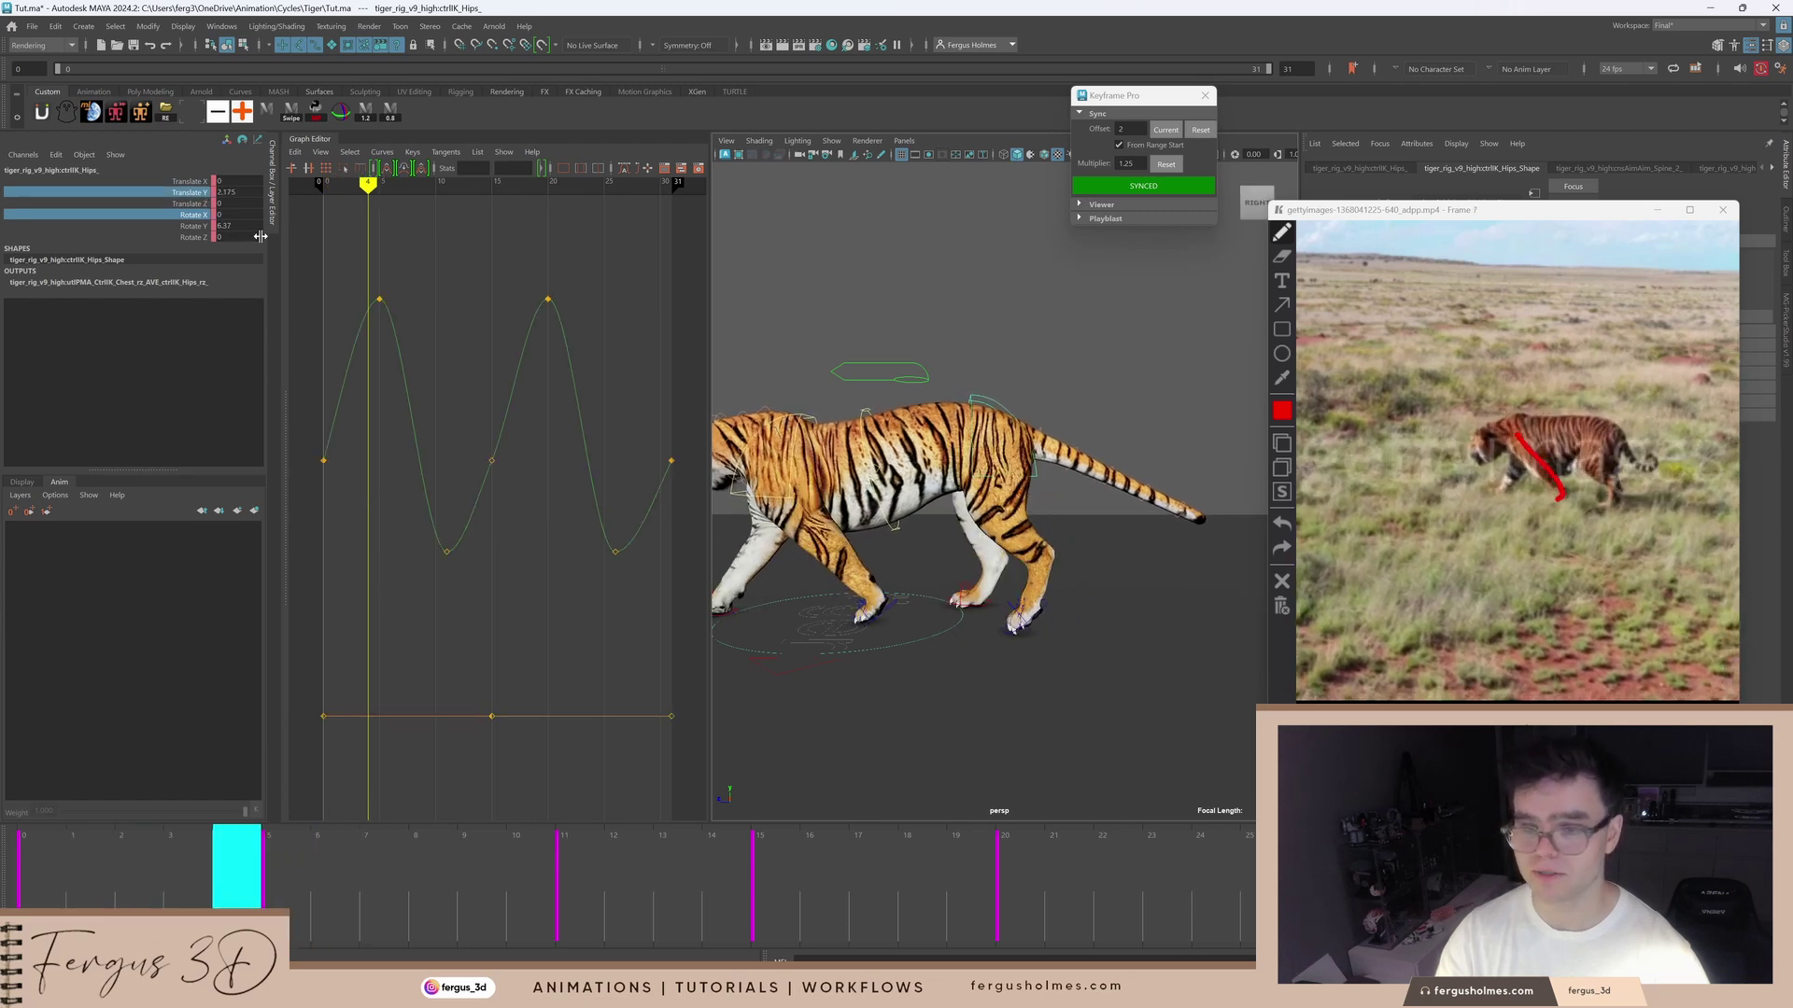
key("alt+period")
middle_click_drag(415, 514, 486, 498, "alt")
right_click_drag(486, 504, 465, 611, "alt+shift")
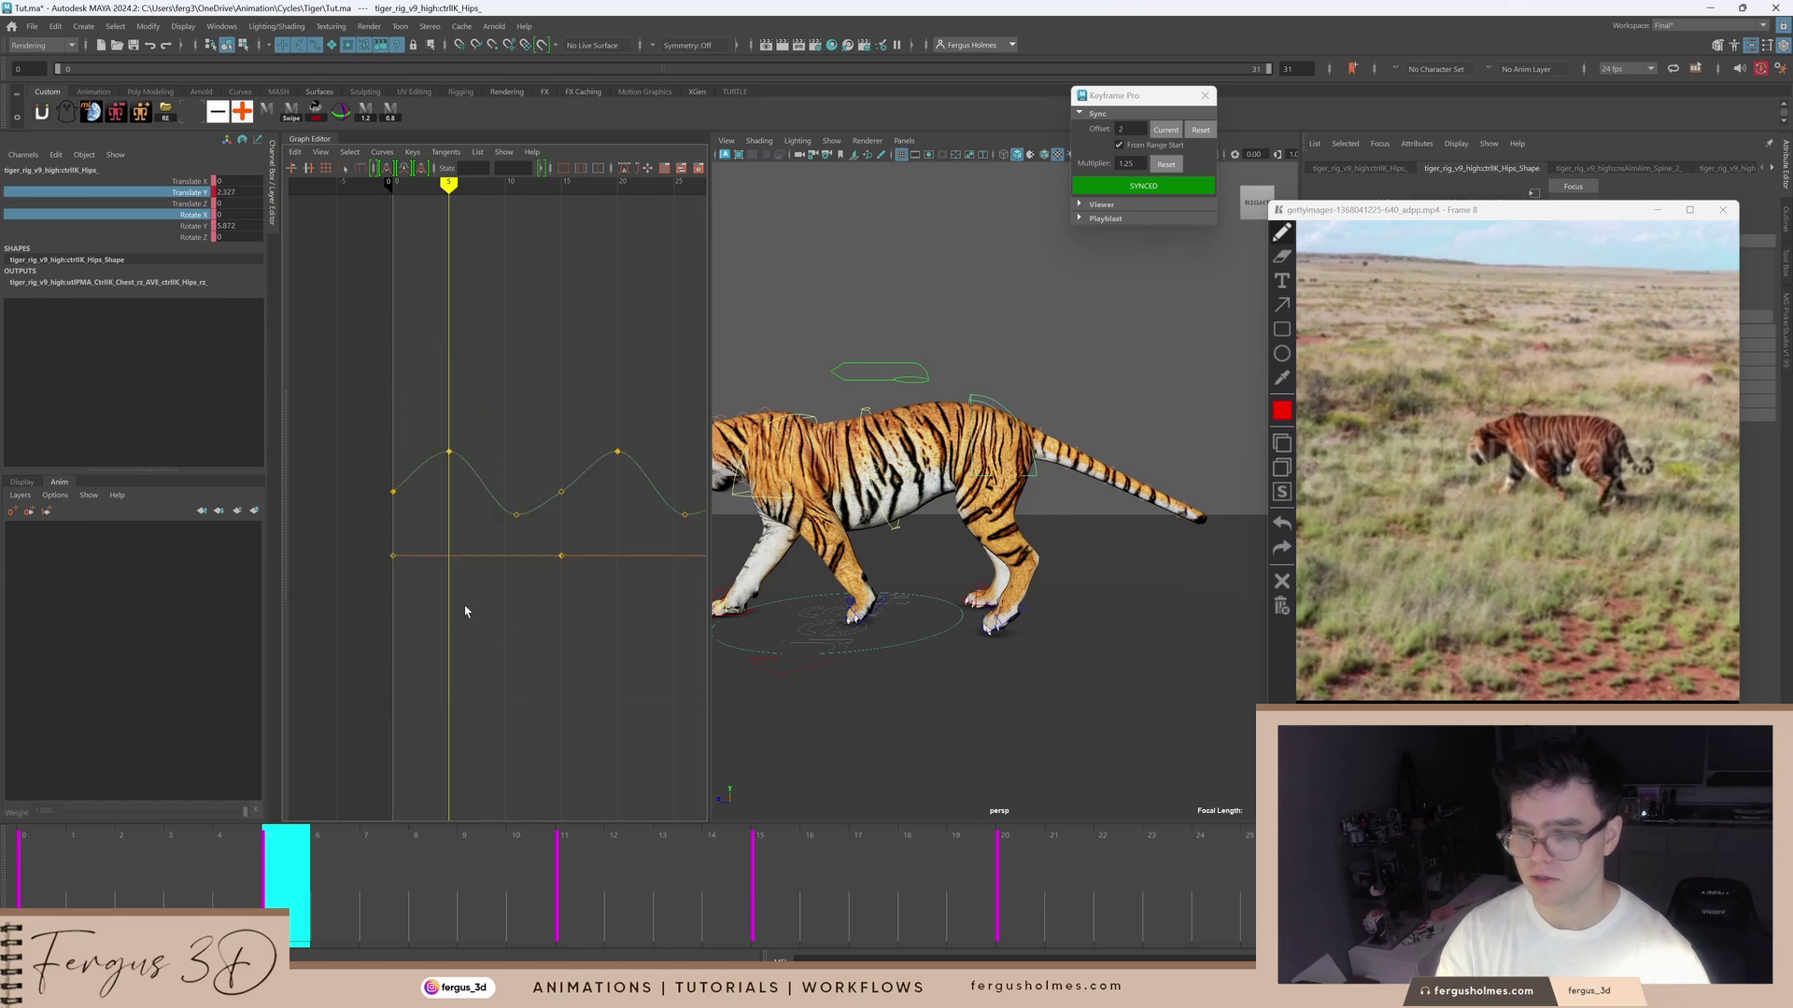
right_click_drag(469, 549, 496, 594)
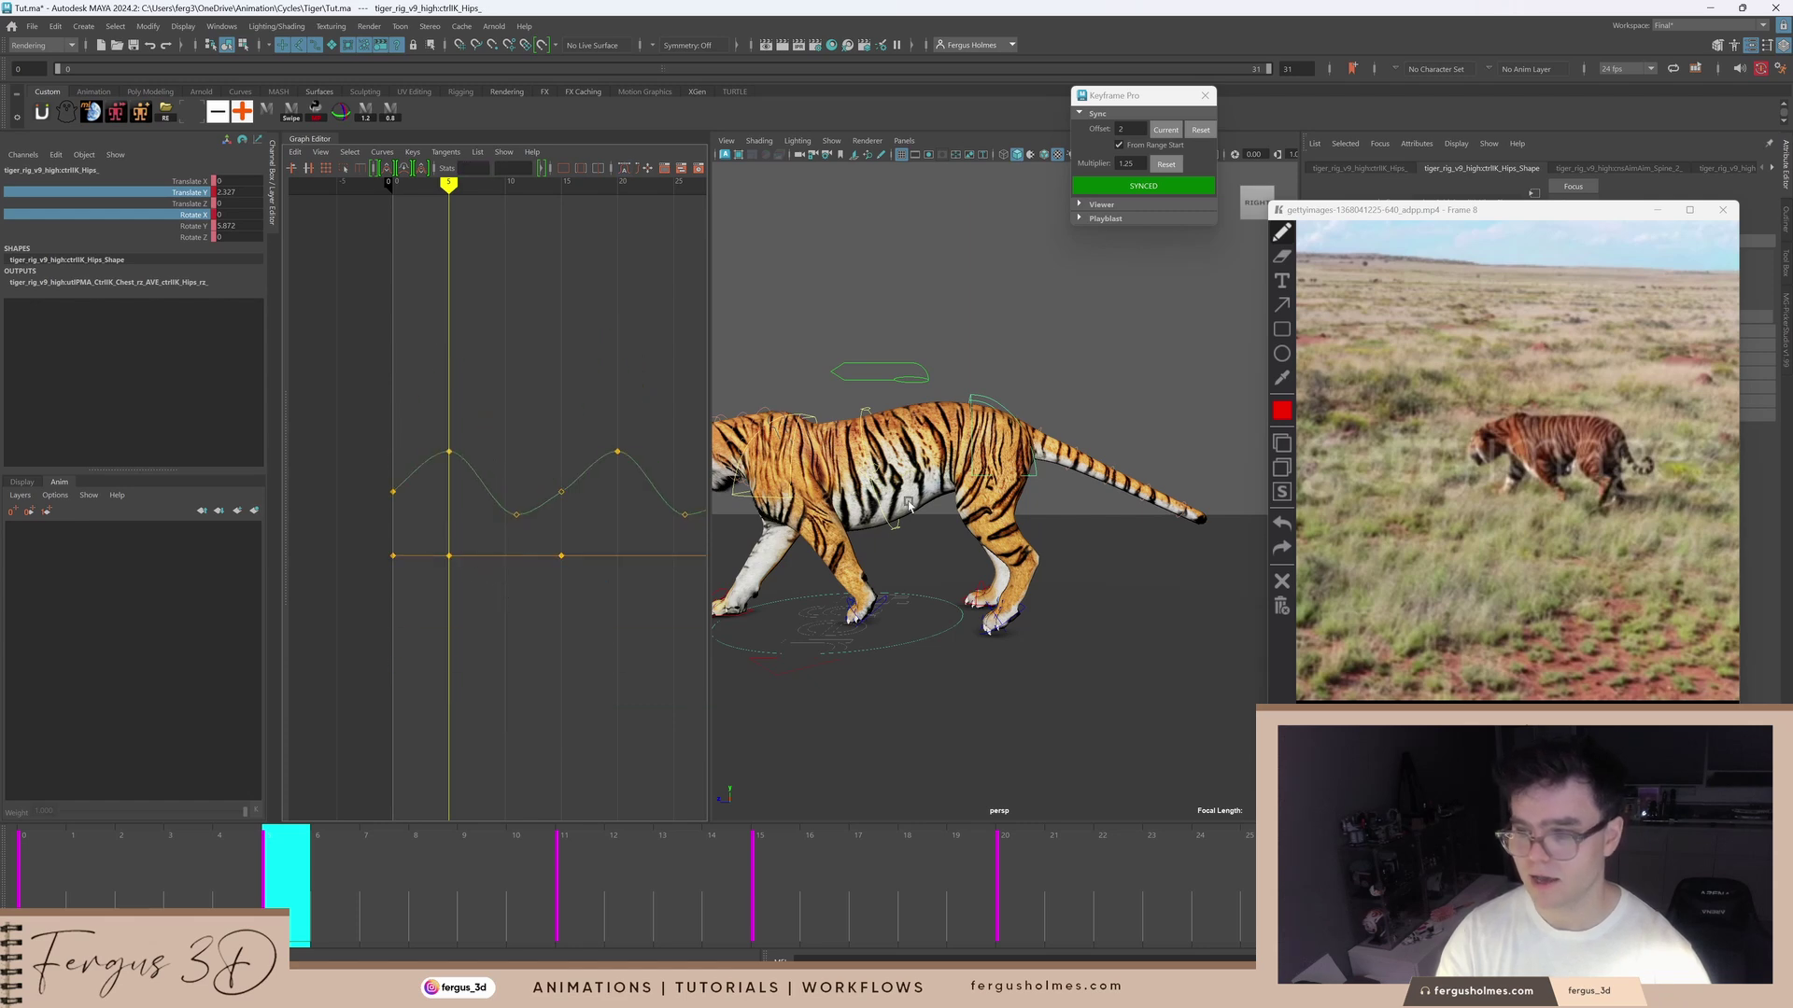
left_click_drag(441, 542, 473, 597)
middle_click_drag(472, 596, 522, 691, "shift")
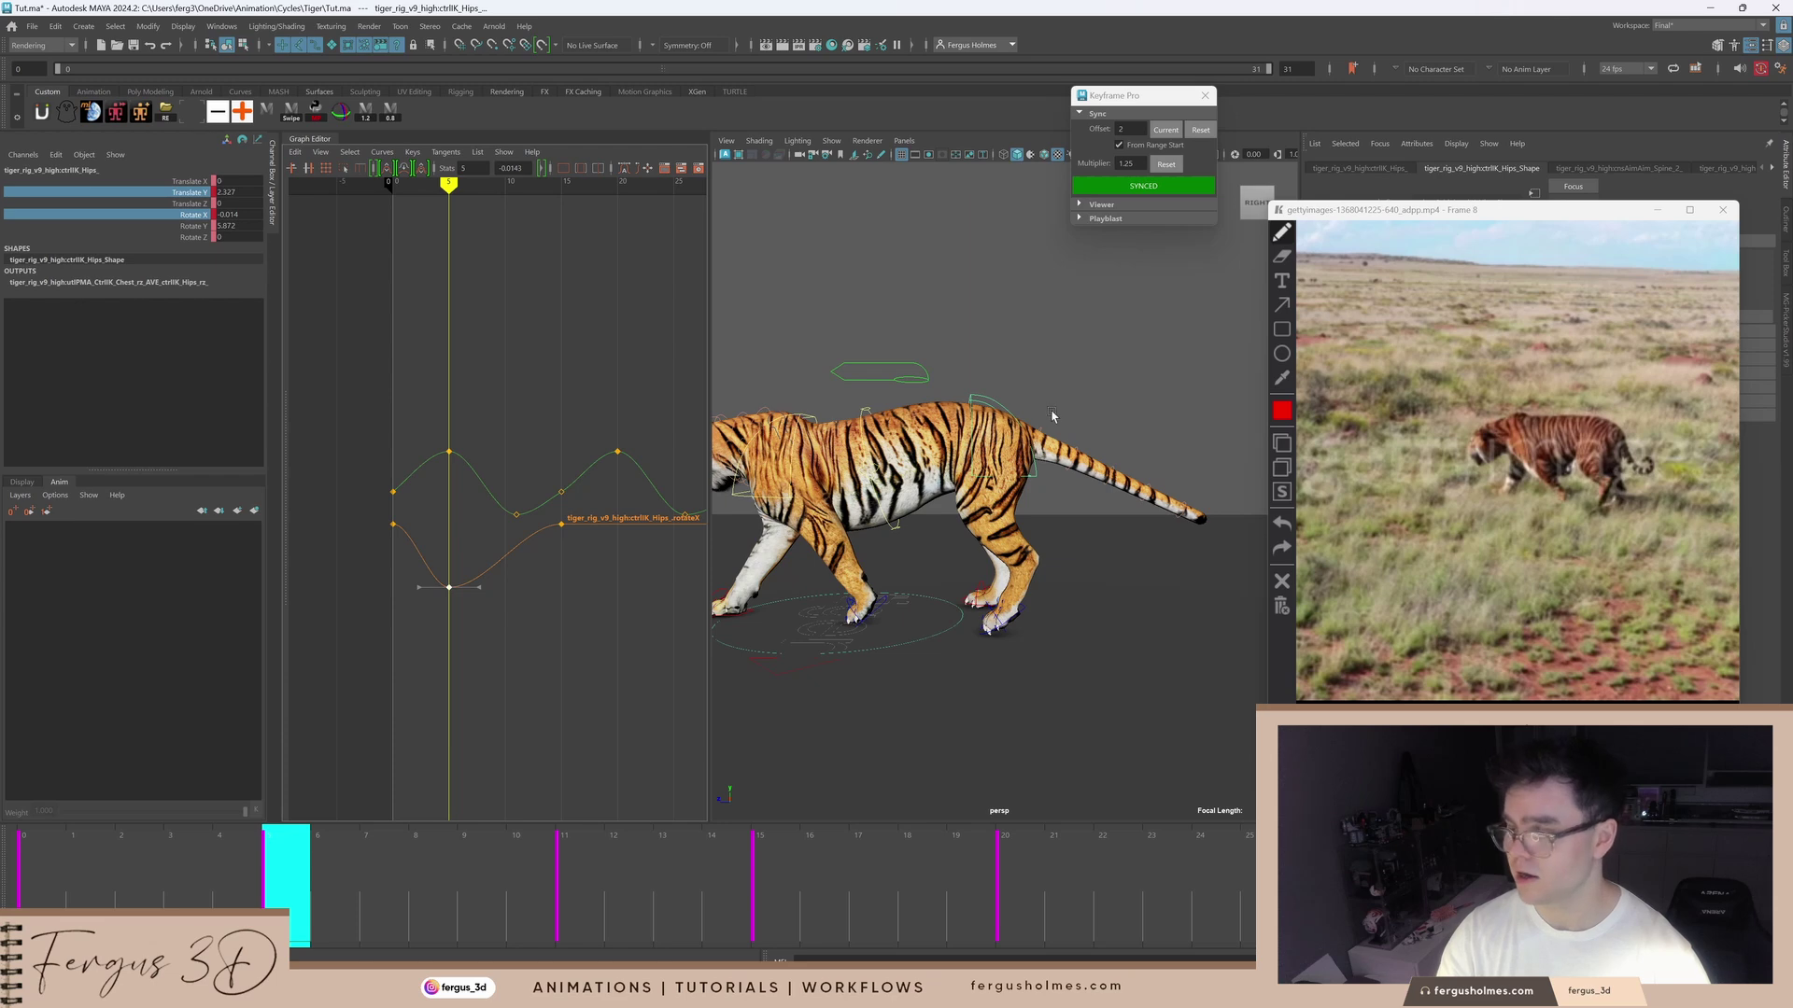
Step: Rotate the hips at frame 5 so the Rotate X key rises to about 8.77
key("e")
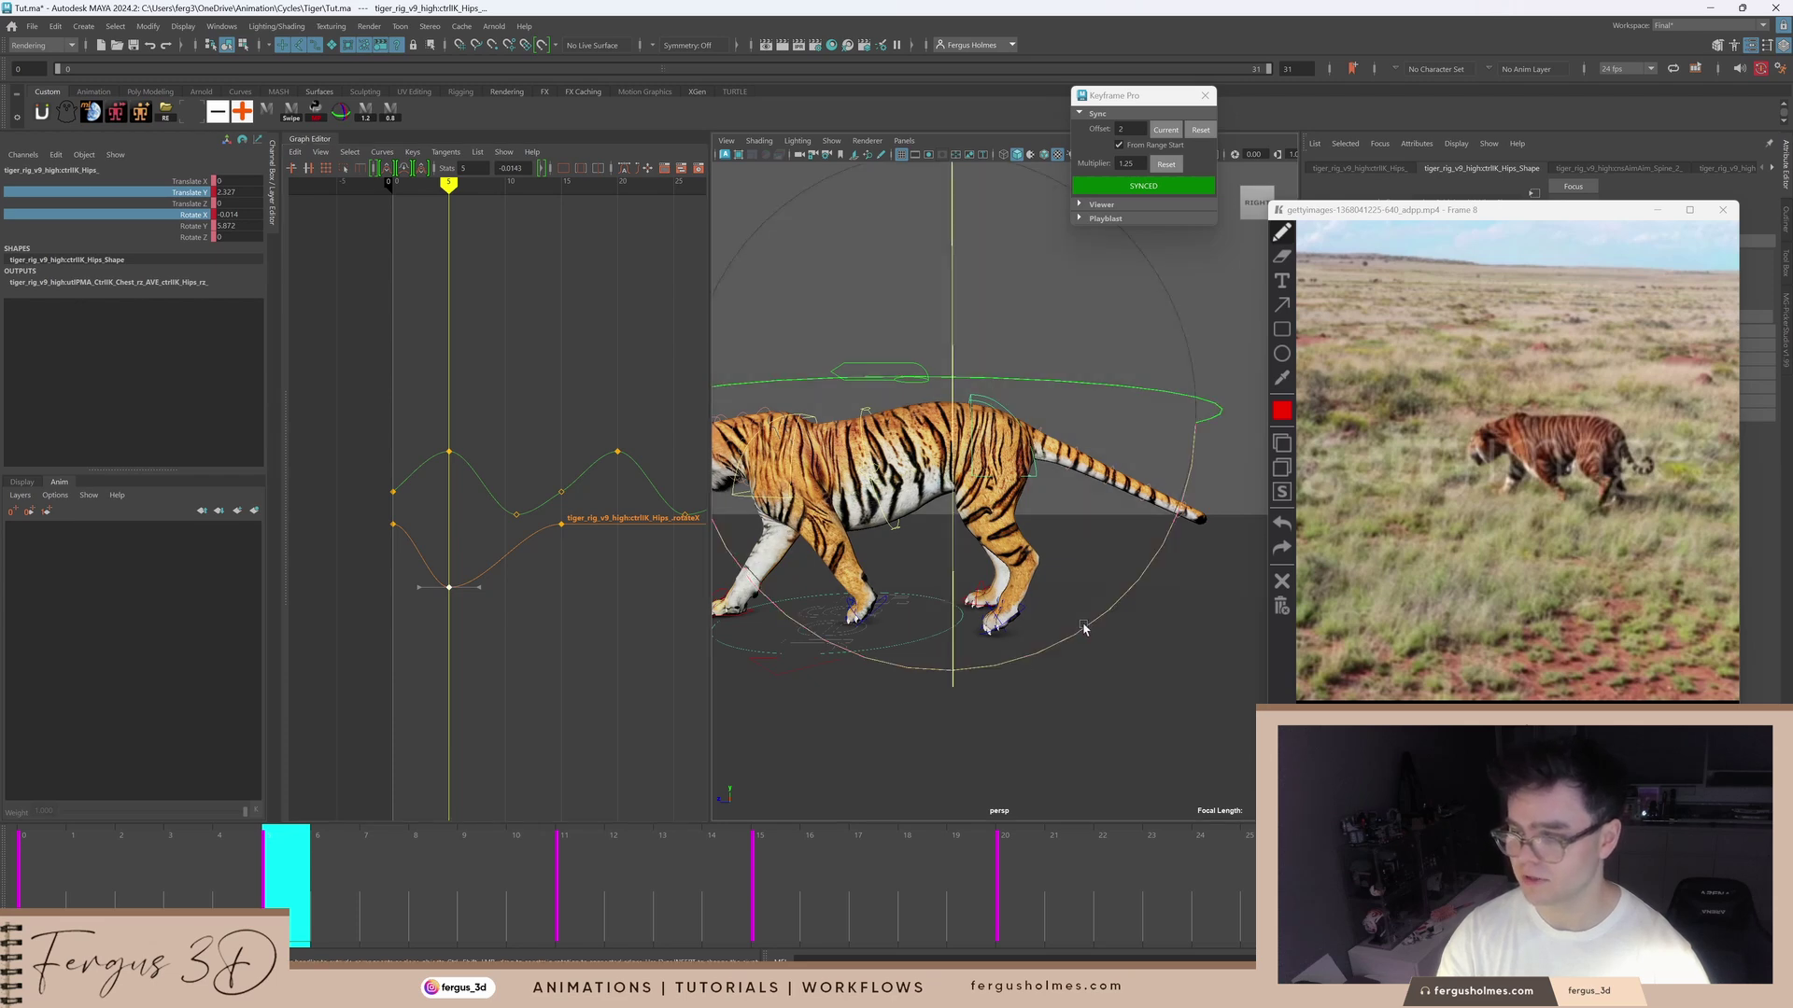
left_click_drag(1076, 633, 1111, 595)
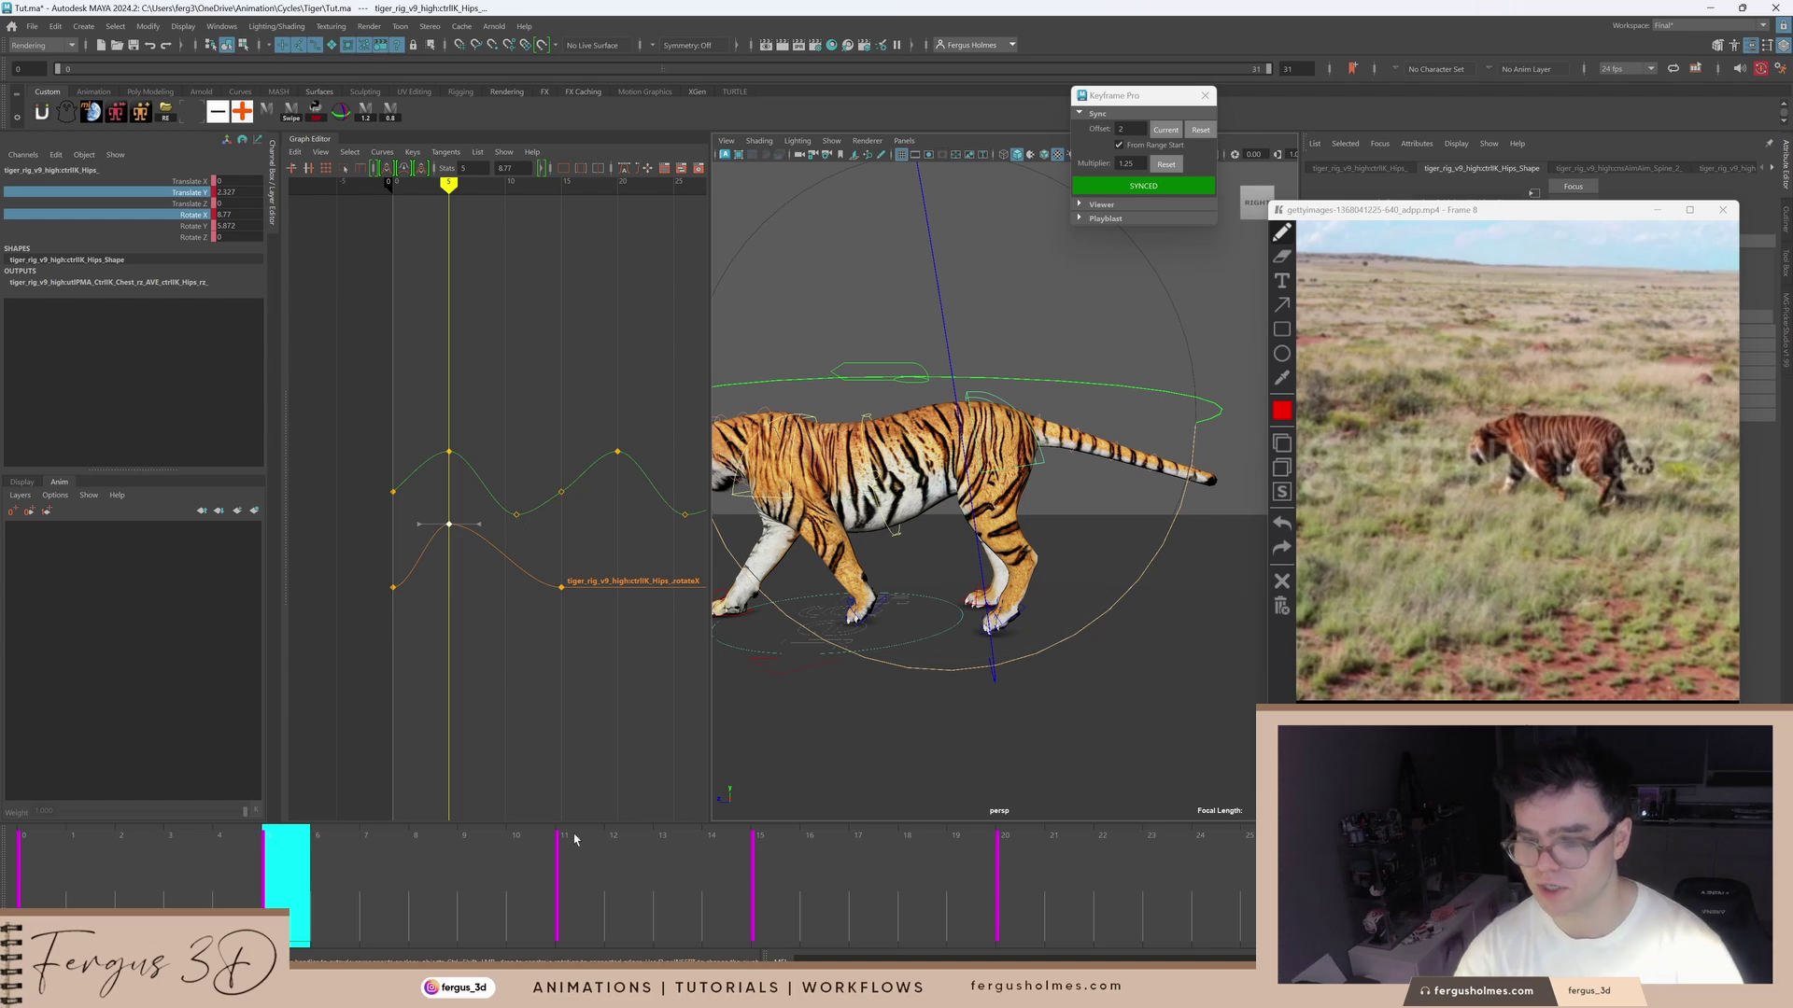
key("period")
key("period")
key("comma")
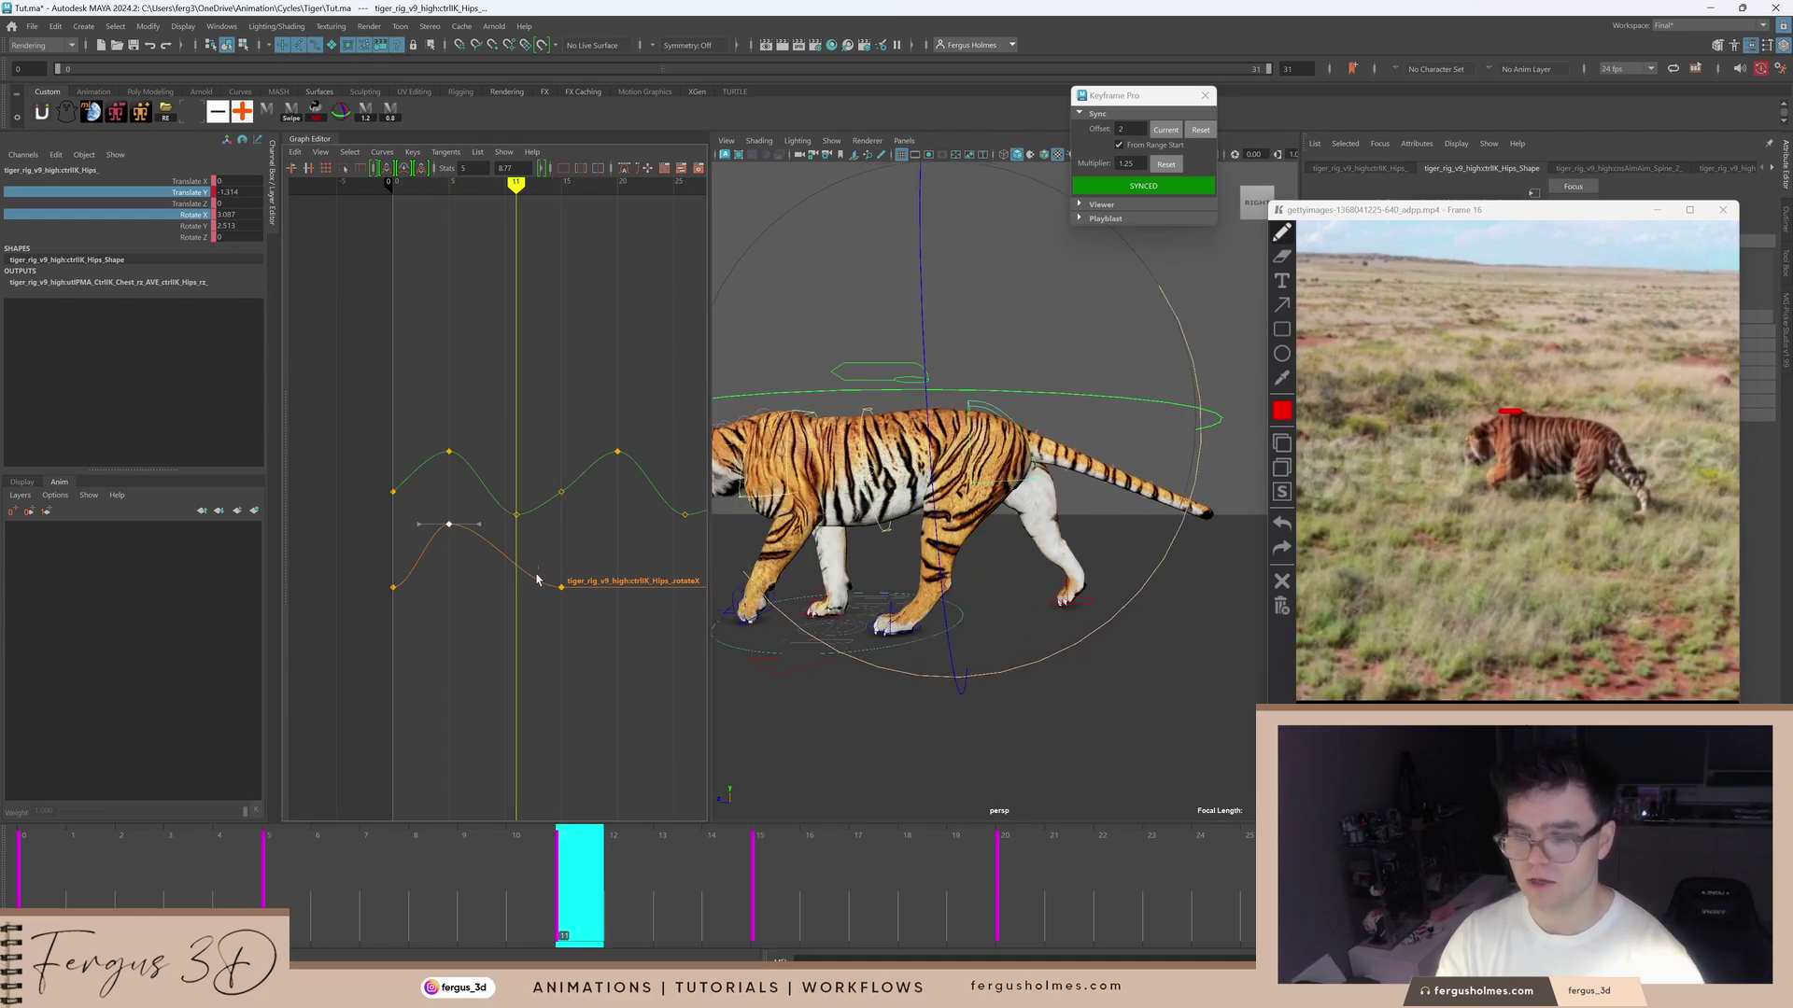
Step: Insert a hips Rotate X key at frame 11 and lower it to about -5.2
left_click(536, 579)
right_click(542, 602)
left_click(551, 610)
left_click(541, 602)
left_click_drag(501, 555, 534, 576)
middle_click_drag(552, 572, 552, 624, "shift")
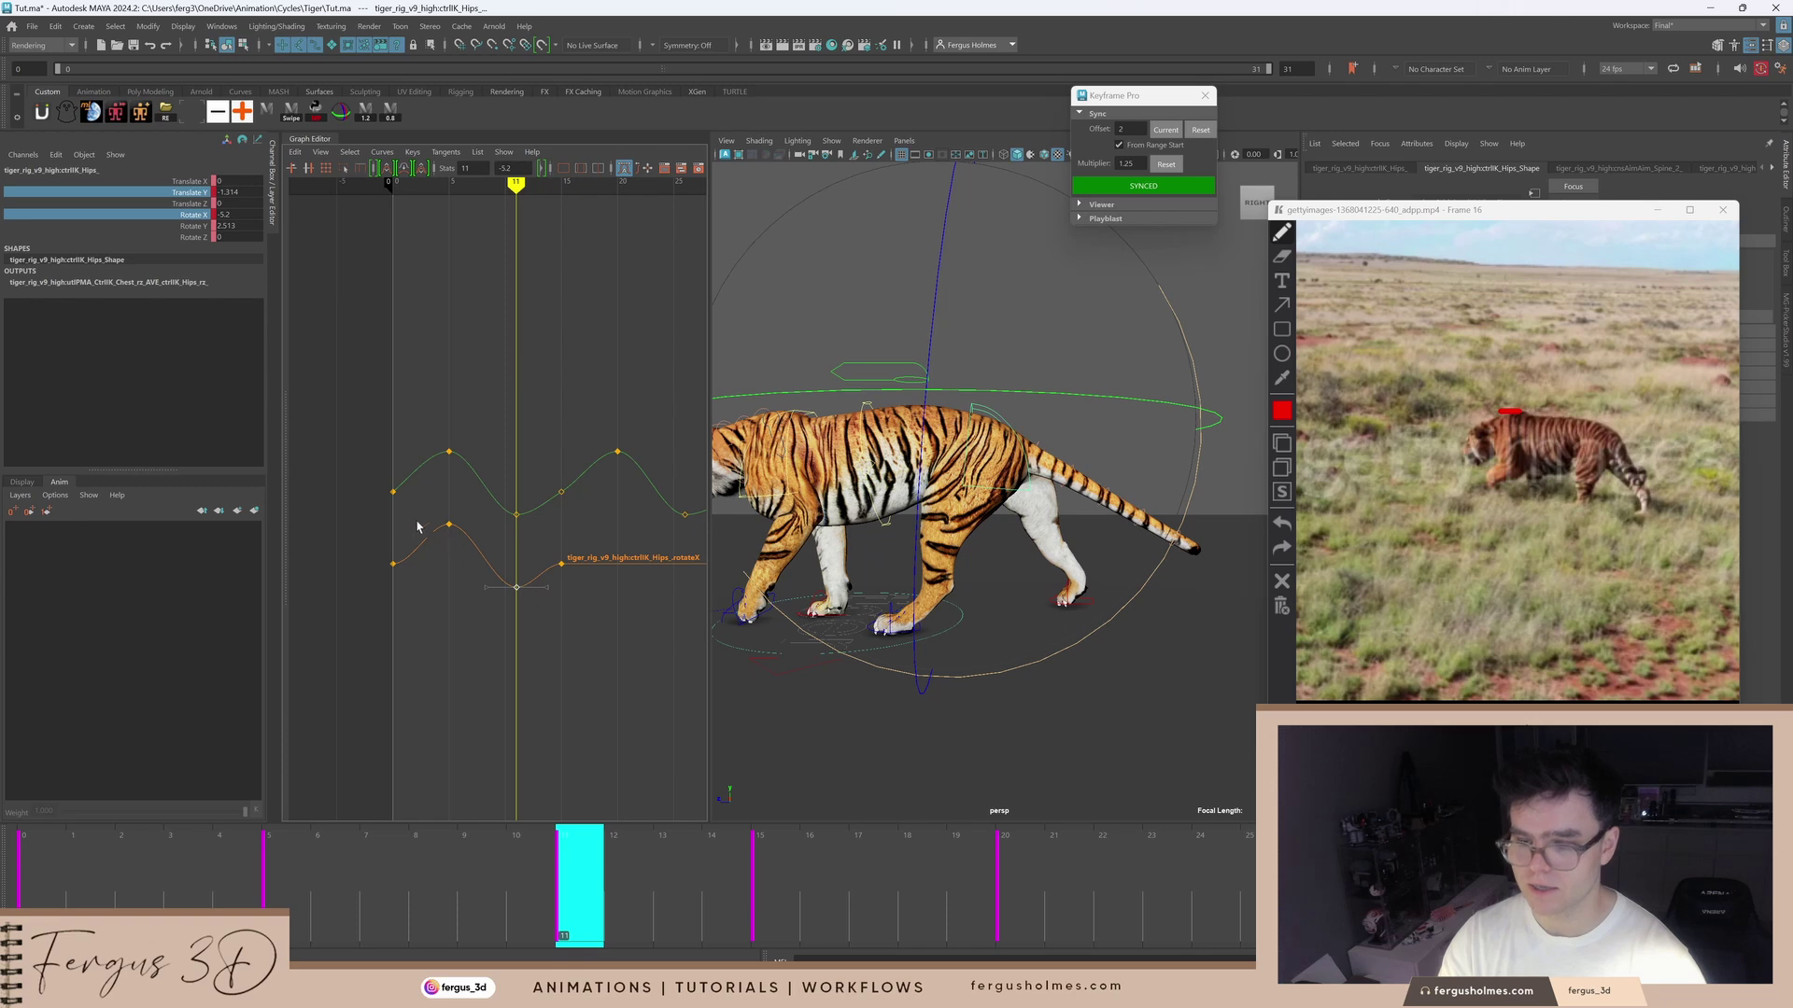
Step: Angle the tangent of the hips' first Rotate X key at frame 0 upward into the frame 5 peak
left_click_drag(414, 588, 428, 581)
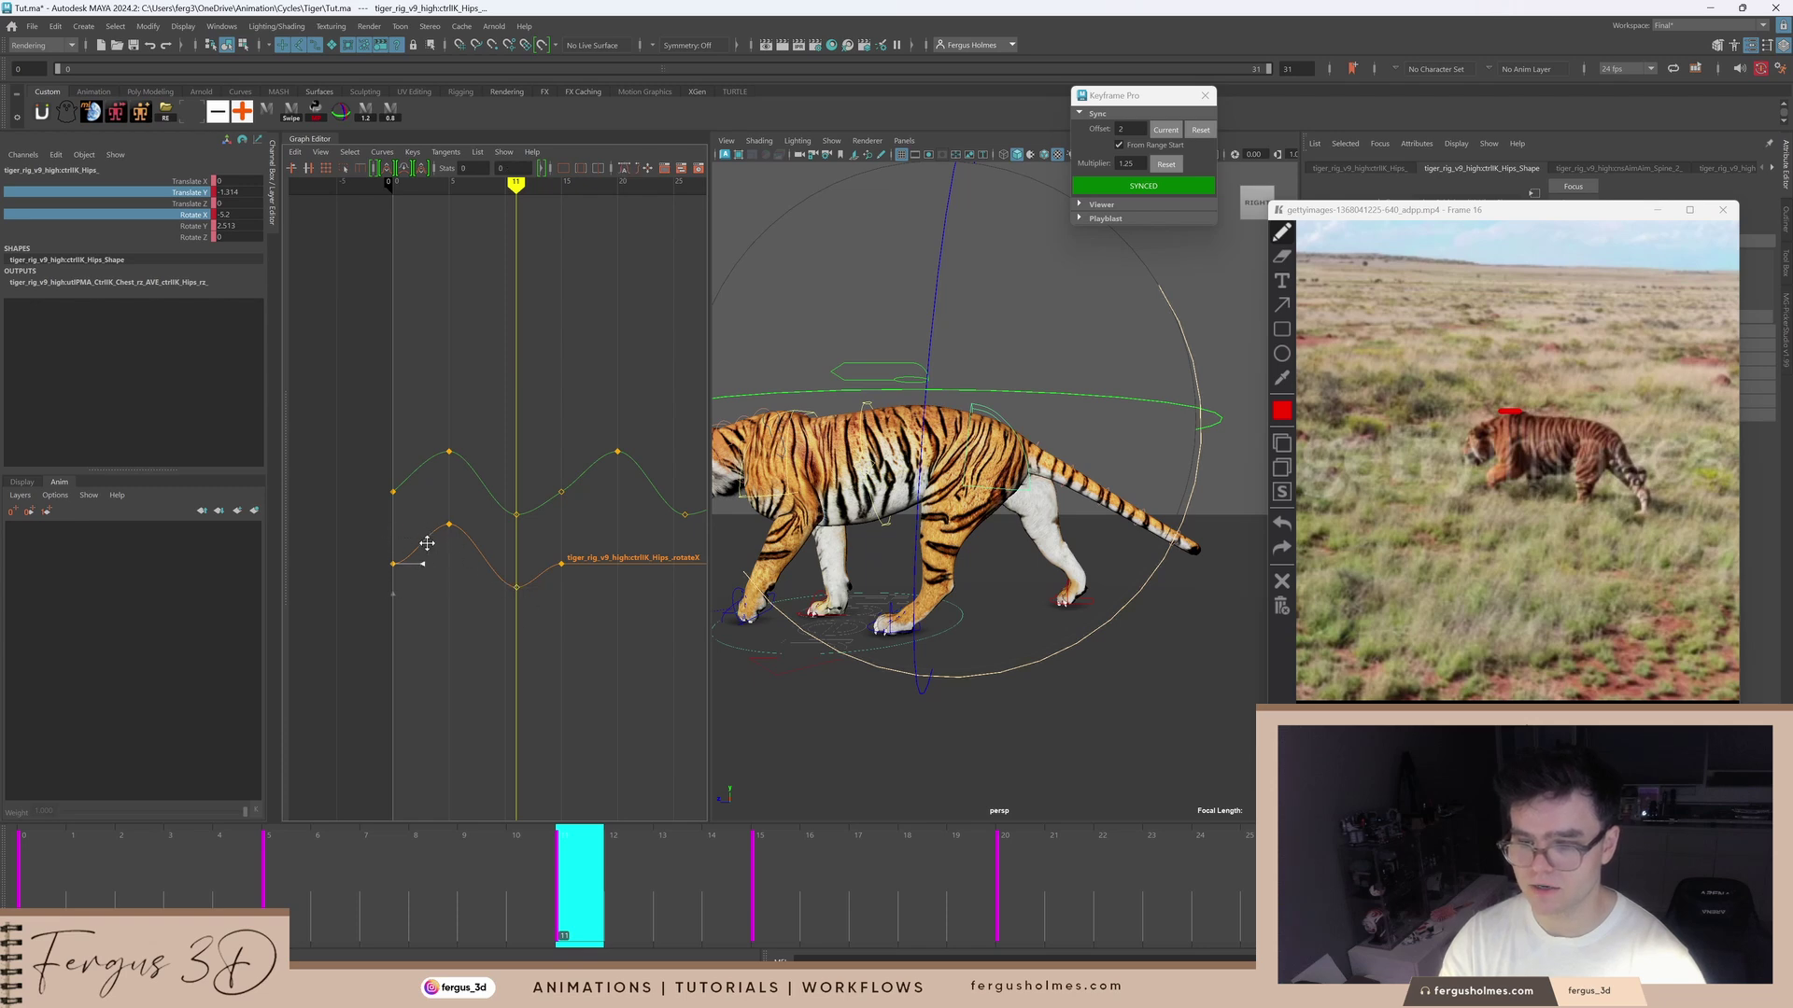
left_click(426, 565)
middle_click_drag(424, 567, 416, 525)
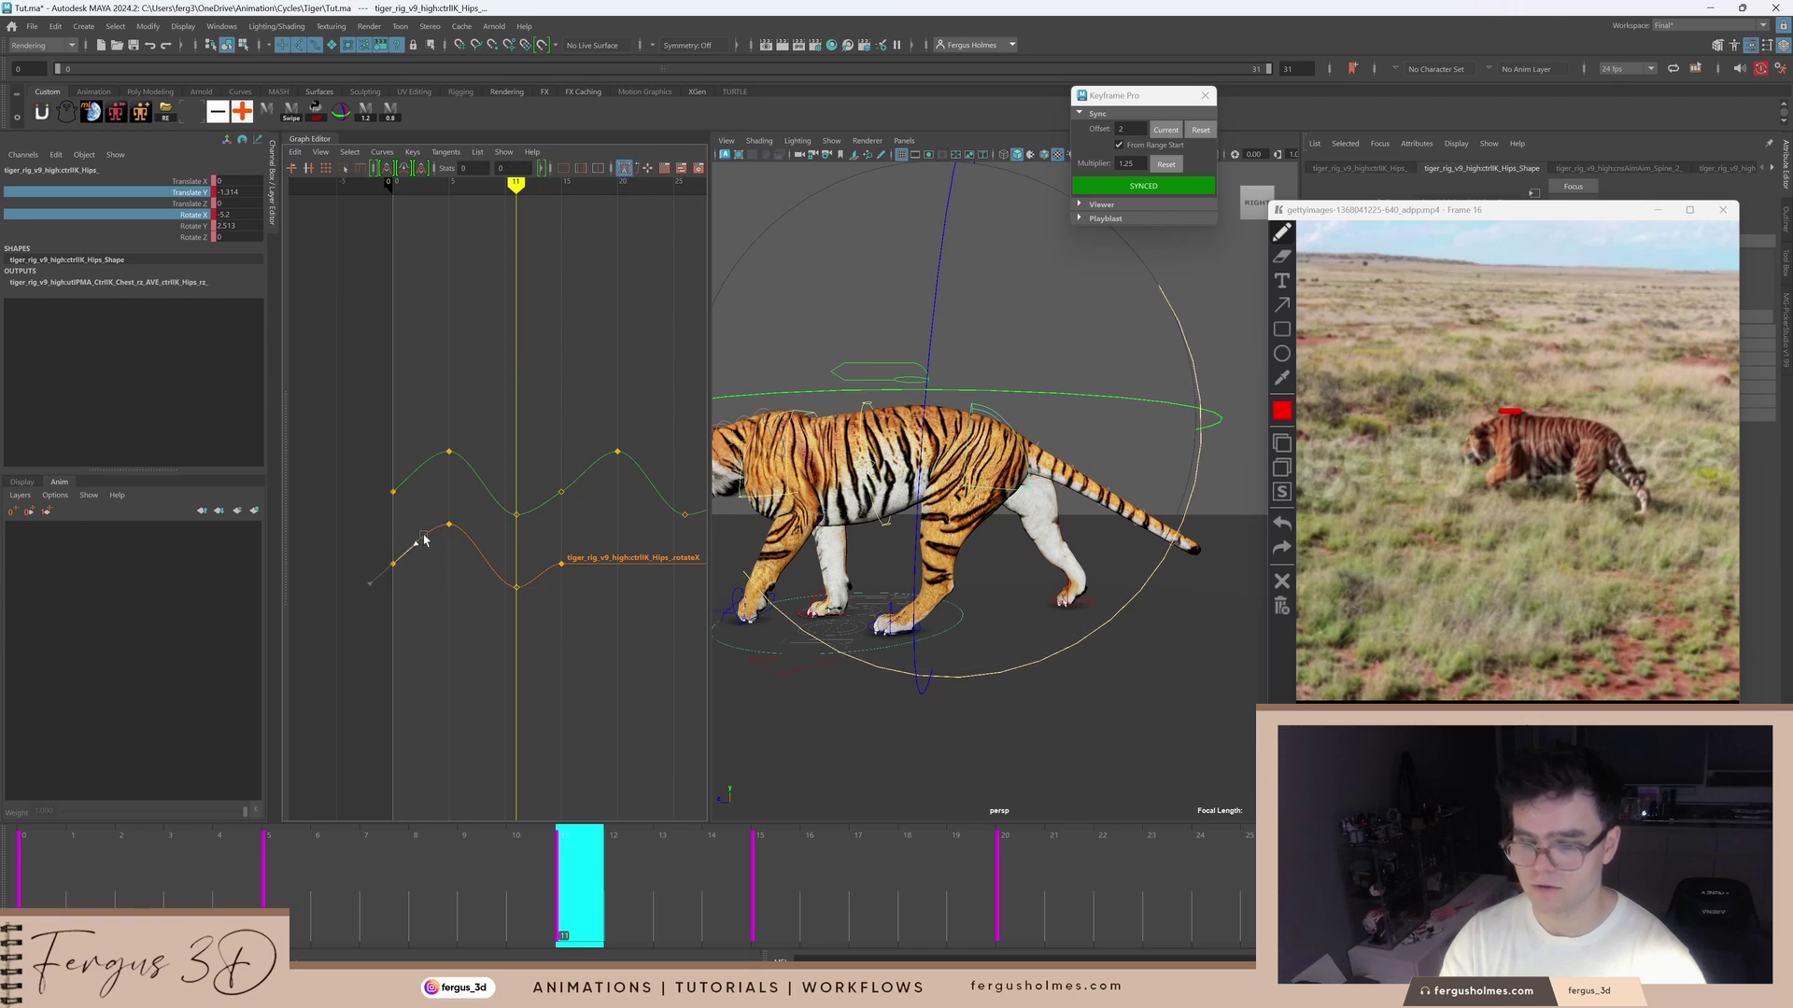
Step: Copy the hips' Rotate X keys from frames 0 to 15 and paste them from frame 15 to repeat the motion
left_click_drag(370, 521, 577, 647)
key("ctrl+c")
key("period")
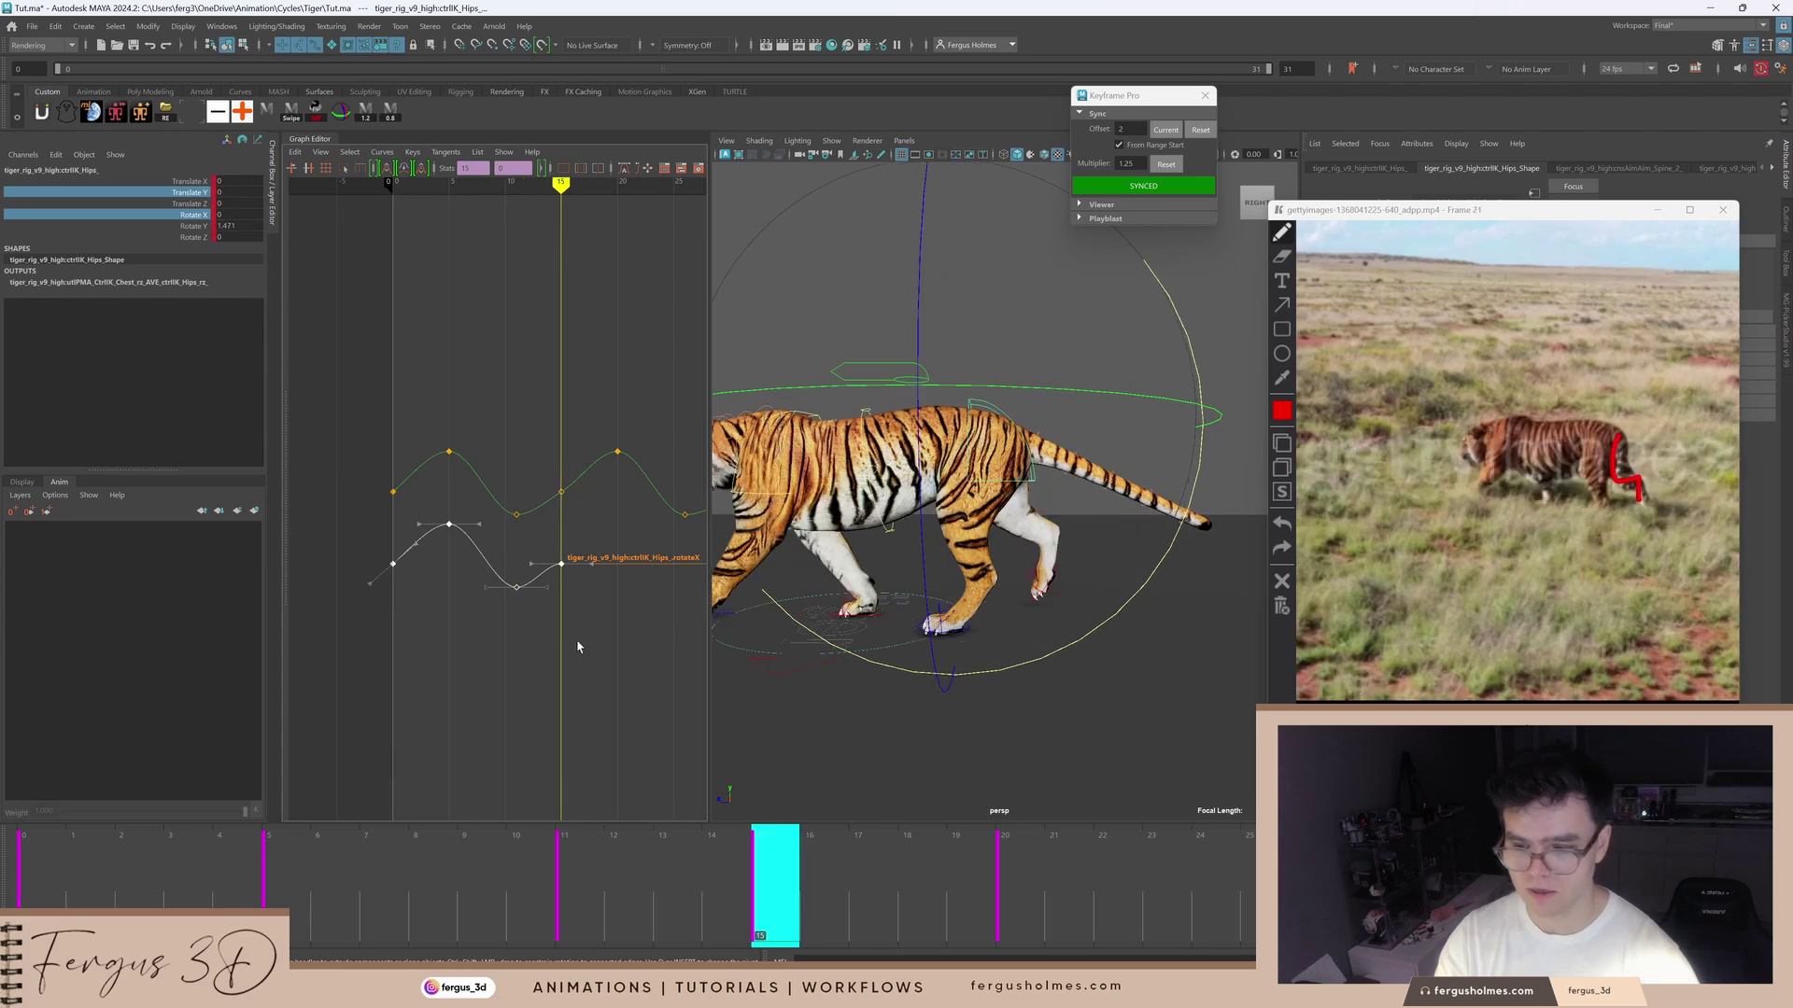
left_click_drag(546, 541, 589, 608)
key("ctrl+v")
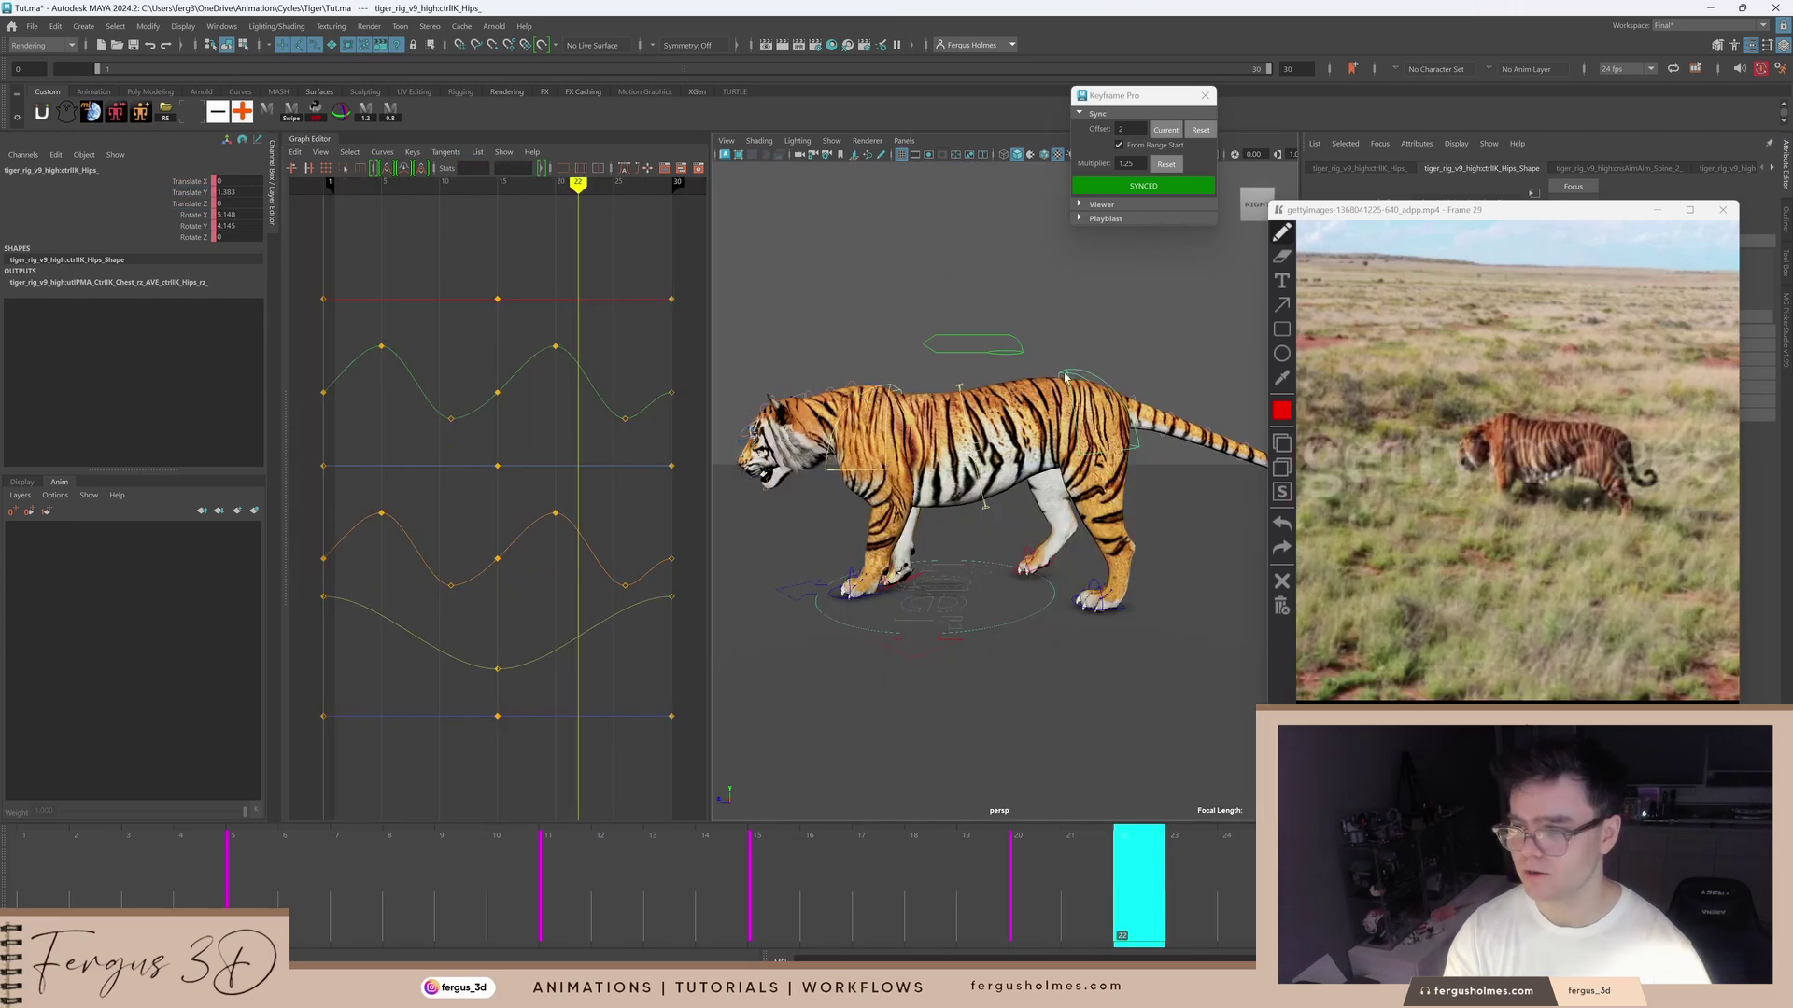
Step: Display the hips' Translate Y and Rotate X curves, move Translate Y's last key to frame 31, and play back the cycle
left_click(196, 192)
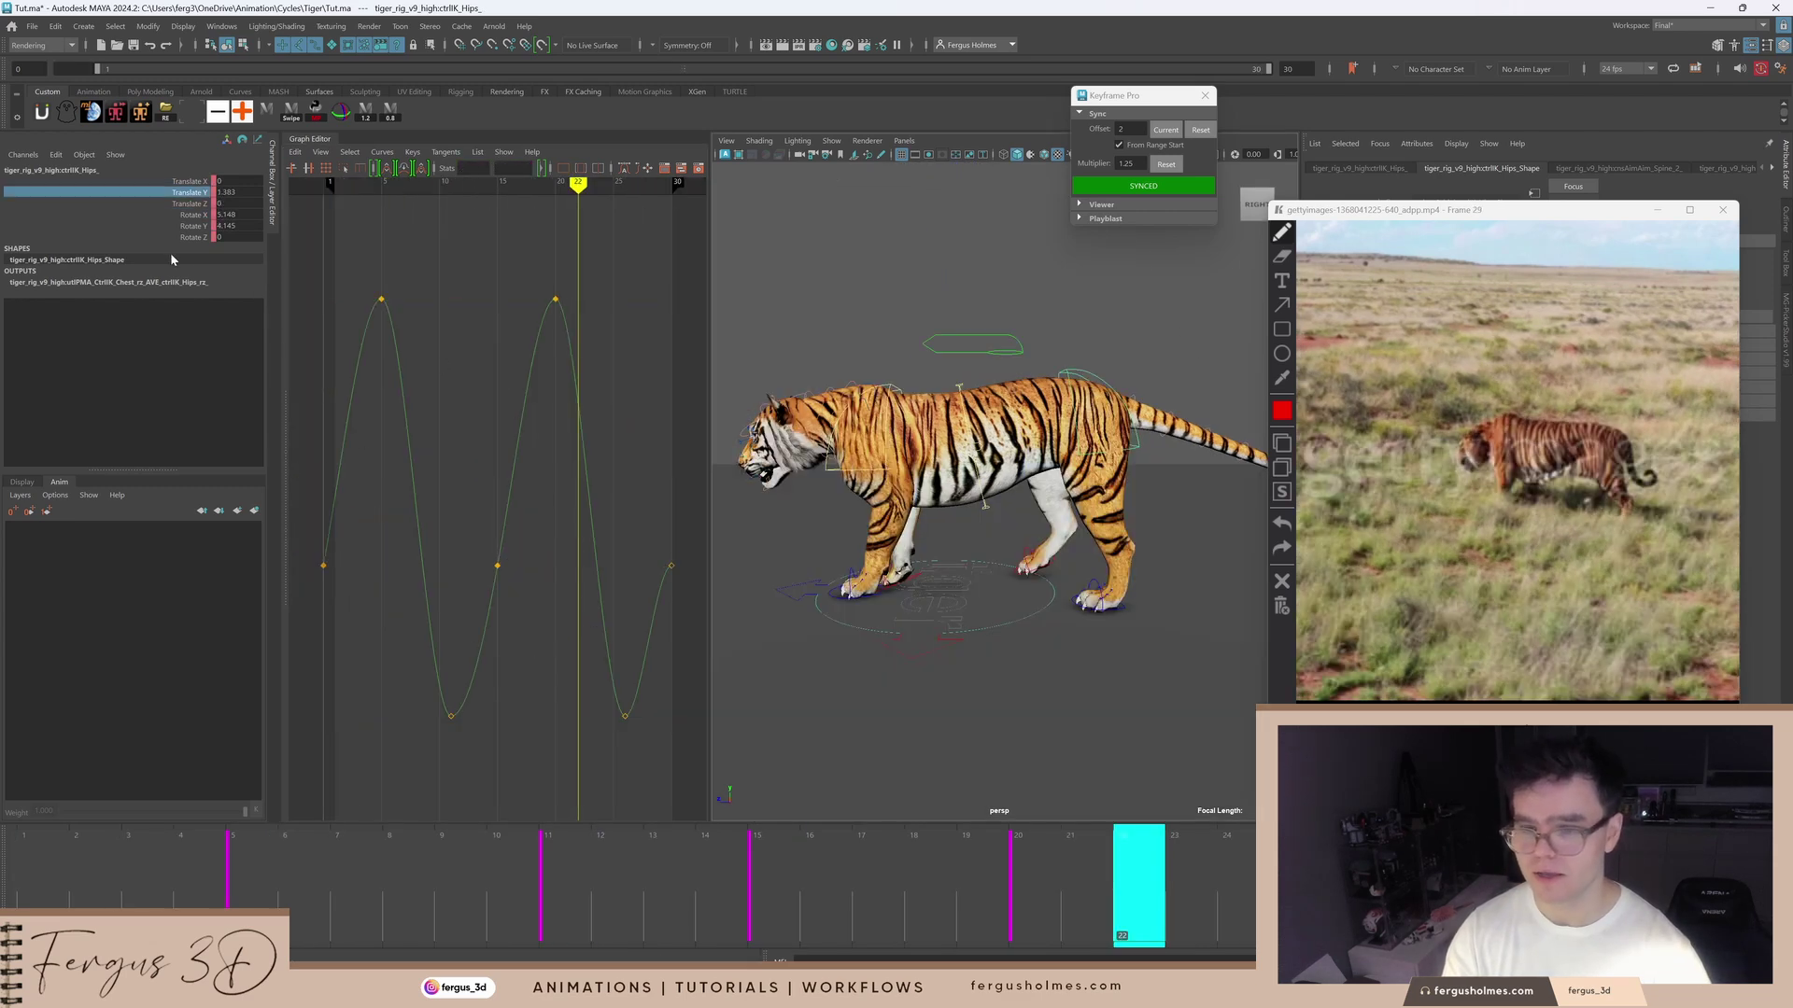
left_click(194, 214, "ctrl")
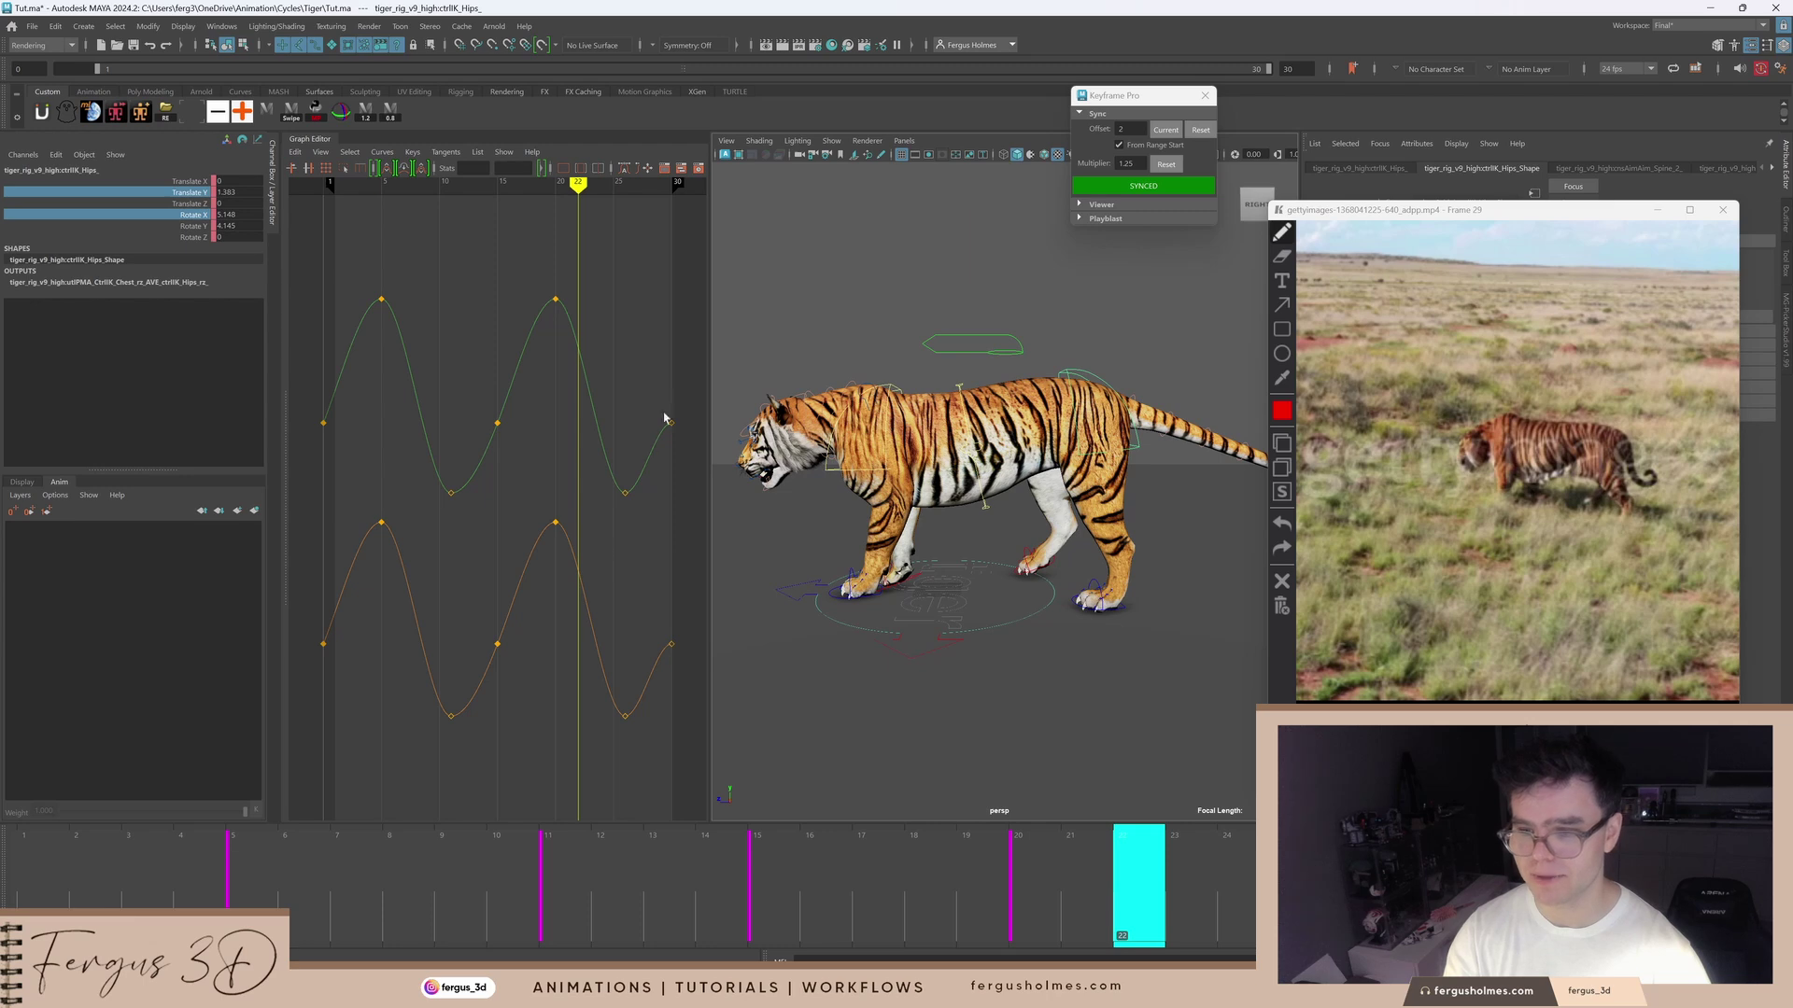
left_click_drag(666, 418, 707, 702)
middle_click_drag(638, 645, 653, 685)
left_click(620, 756)
right_click_drag(551, 466, 550, 579, "alt+shift")
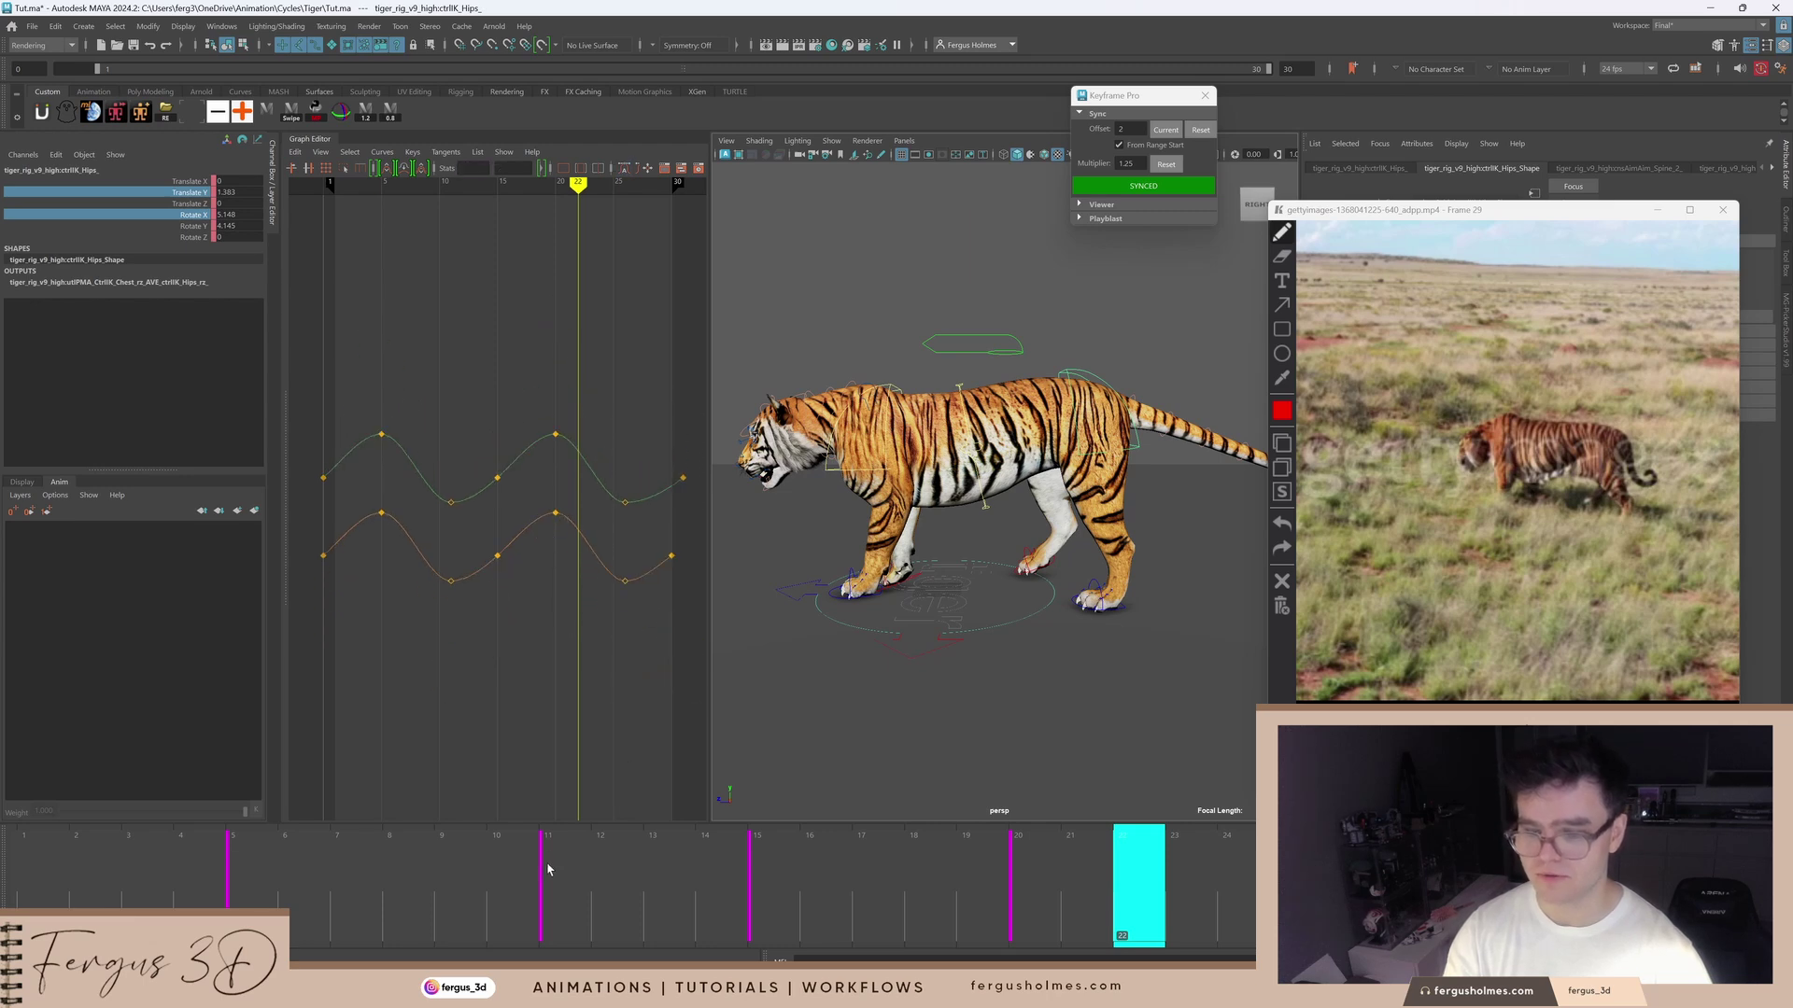
key("alt+v")
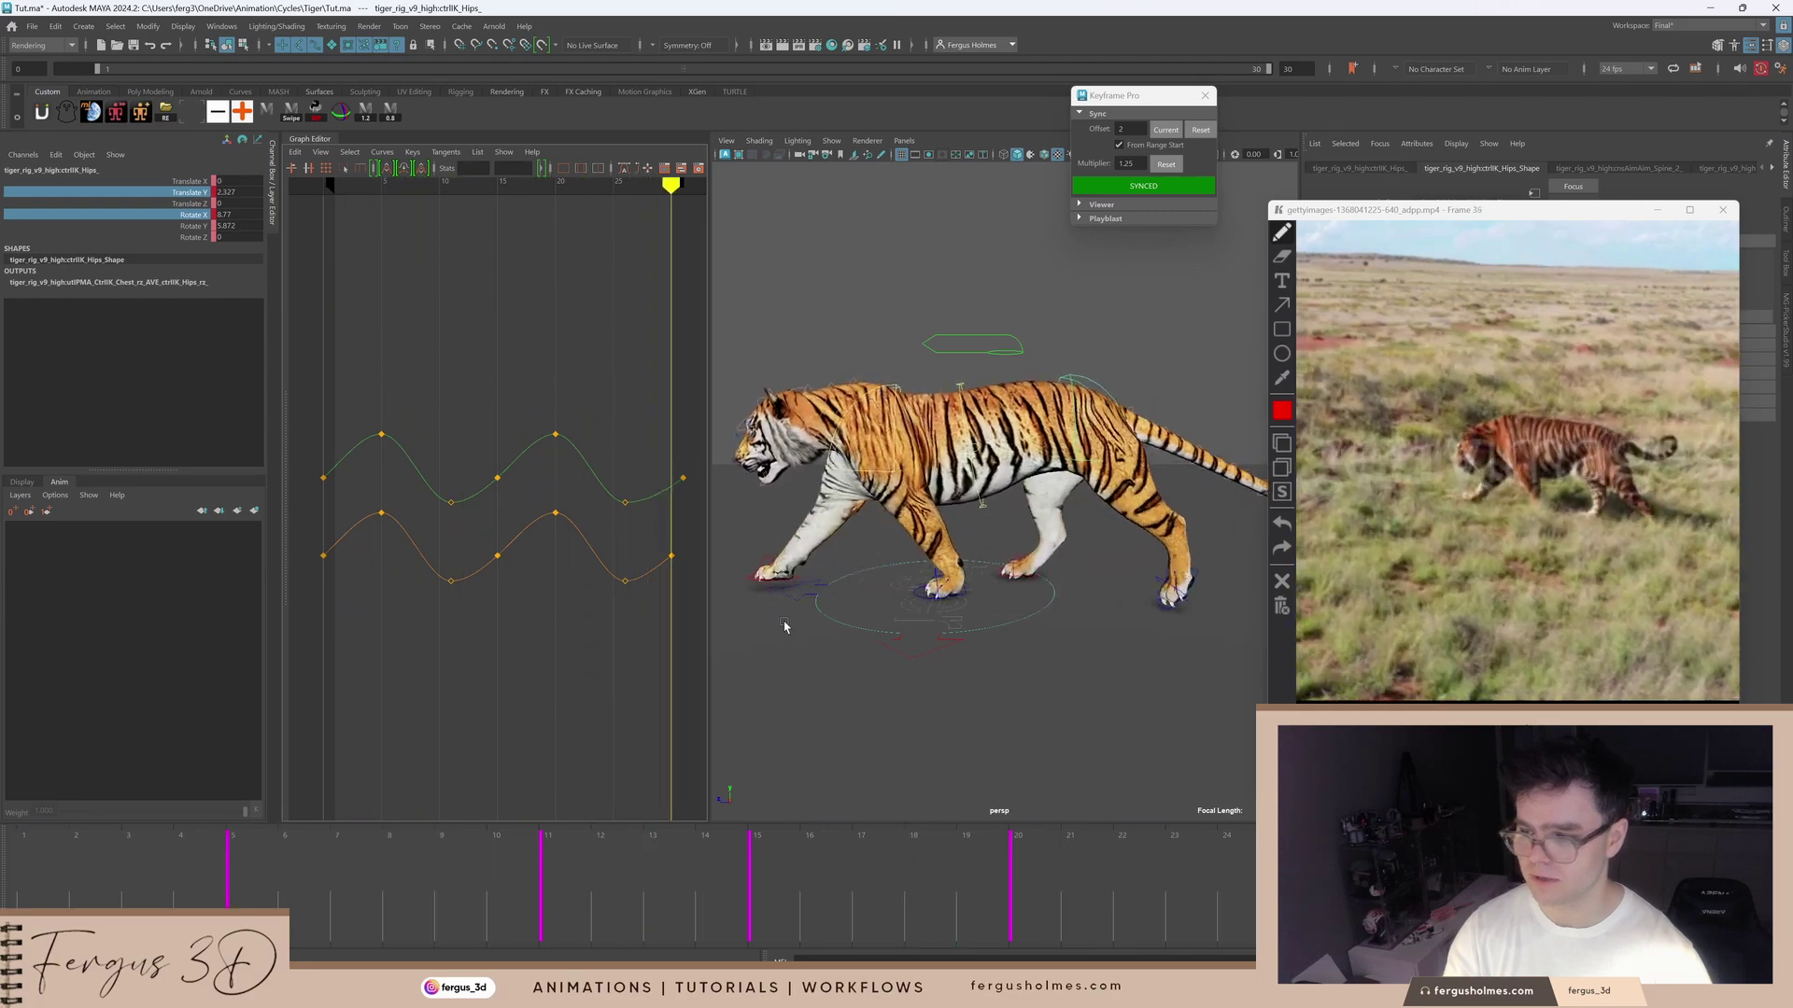
key("alt+v")
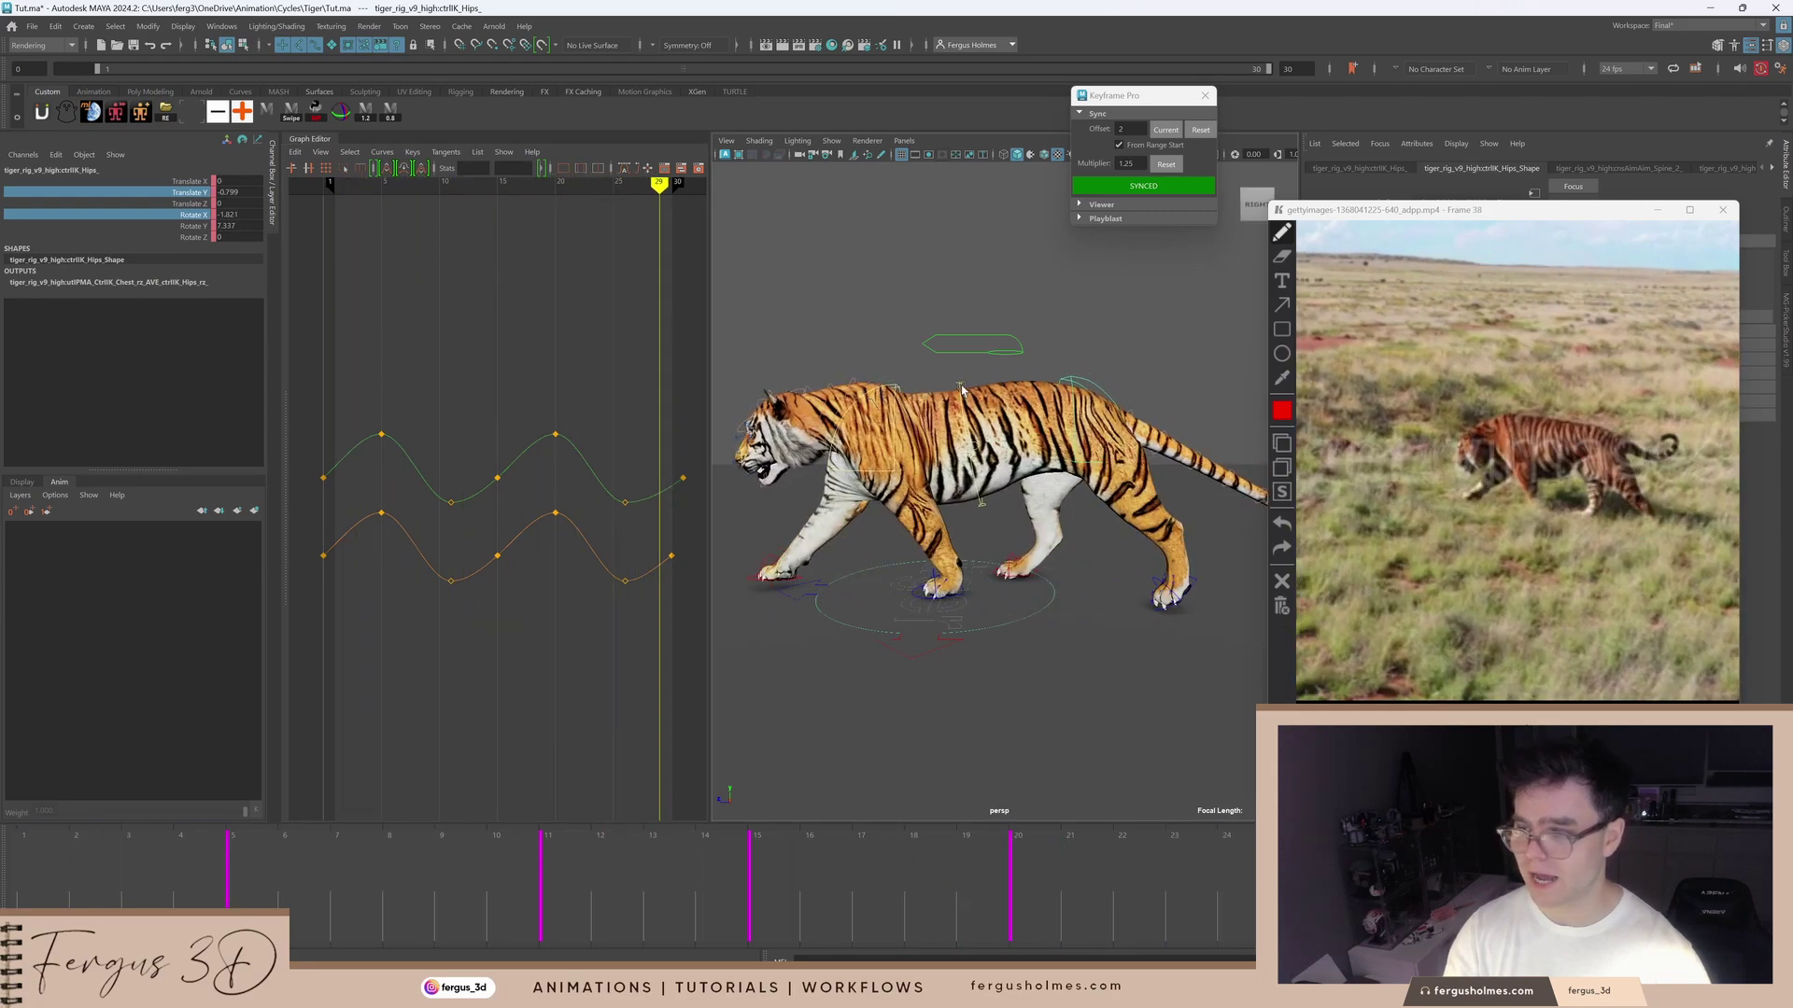
left_click(971, 433)
key("w")
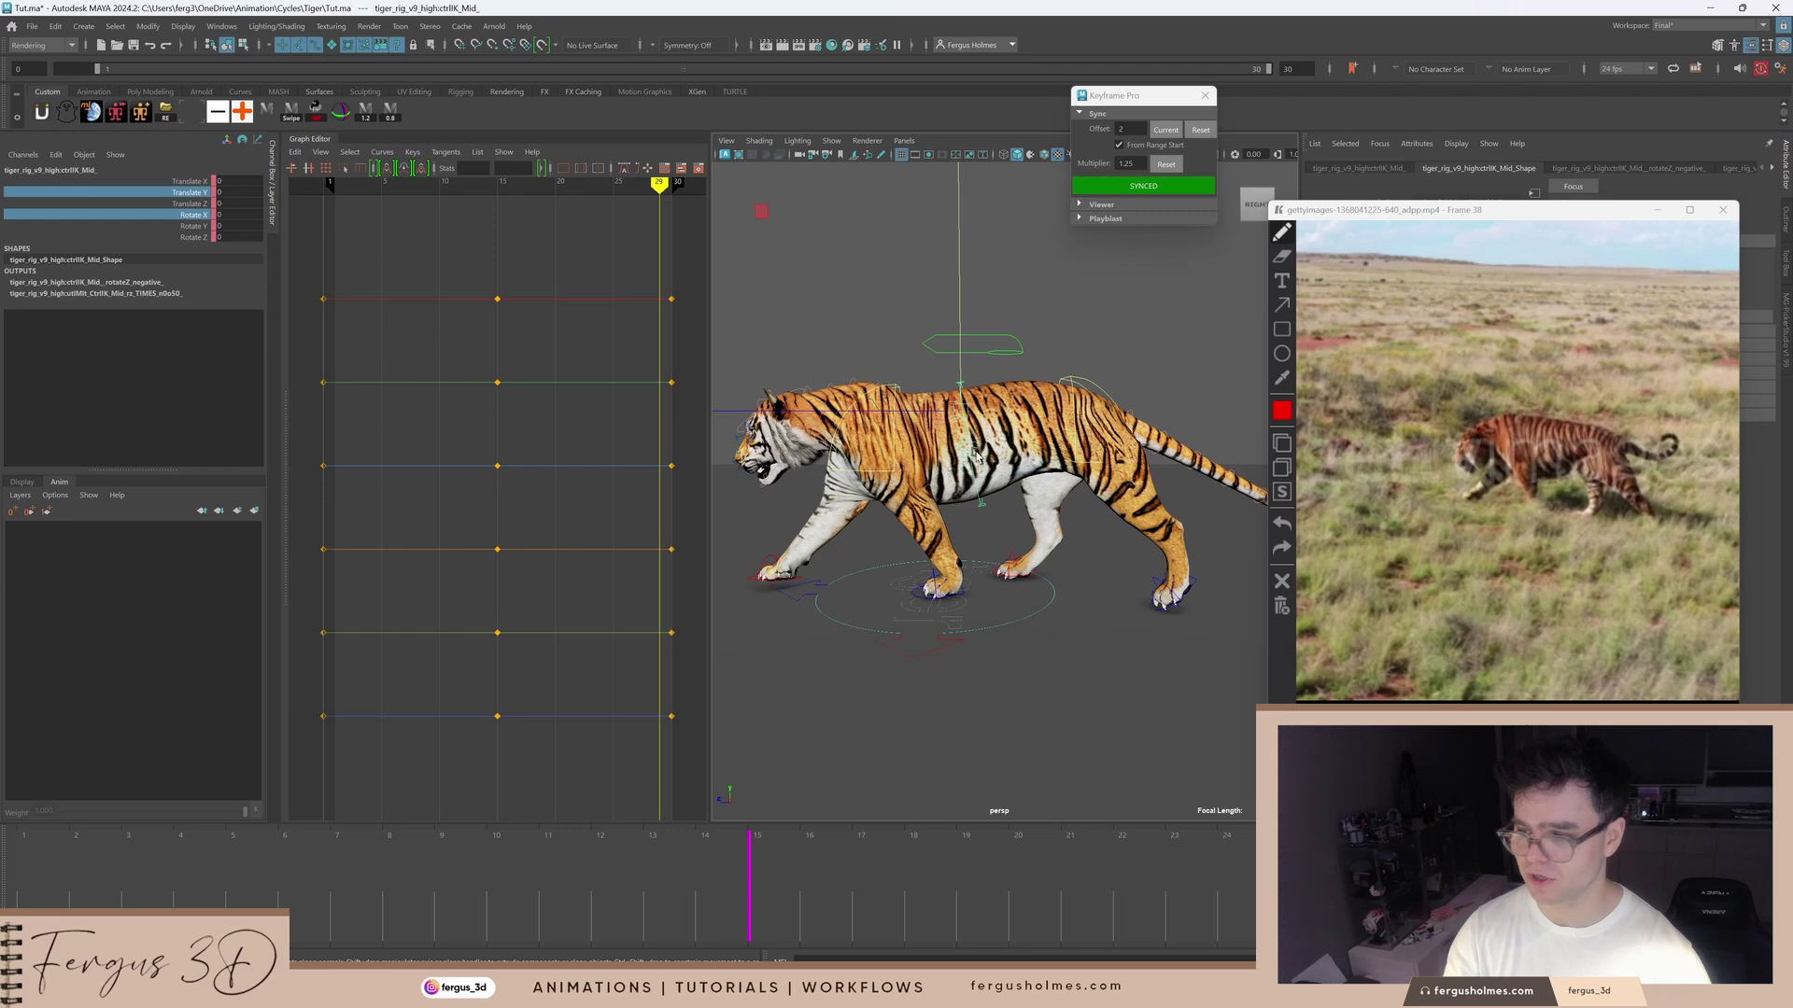
left_click_drag(961, 412, 965, 425)
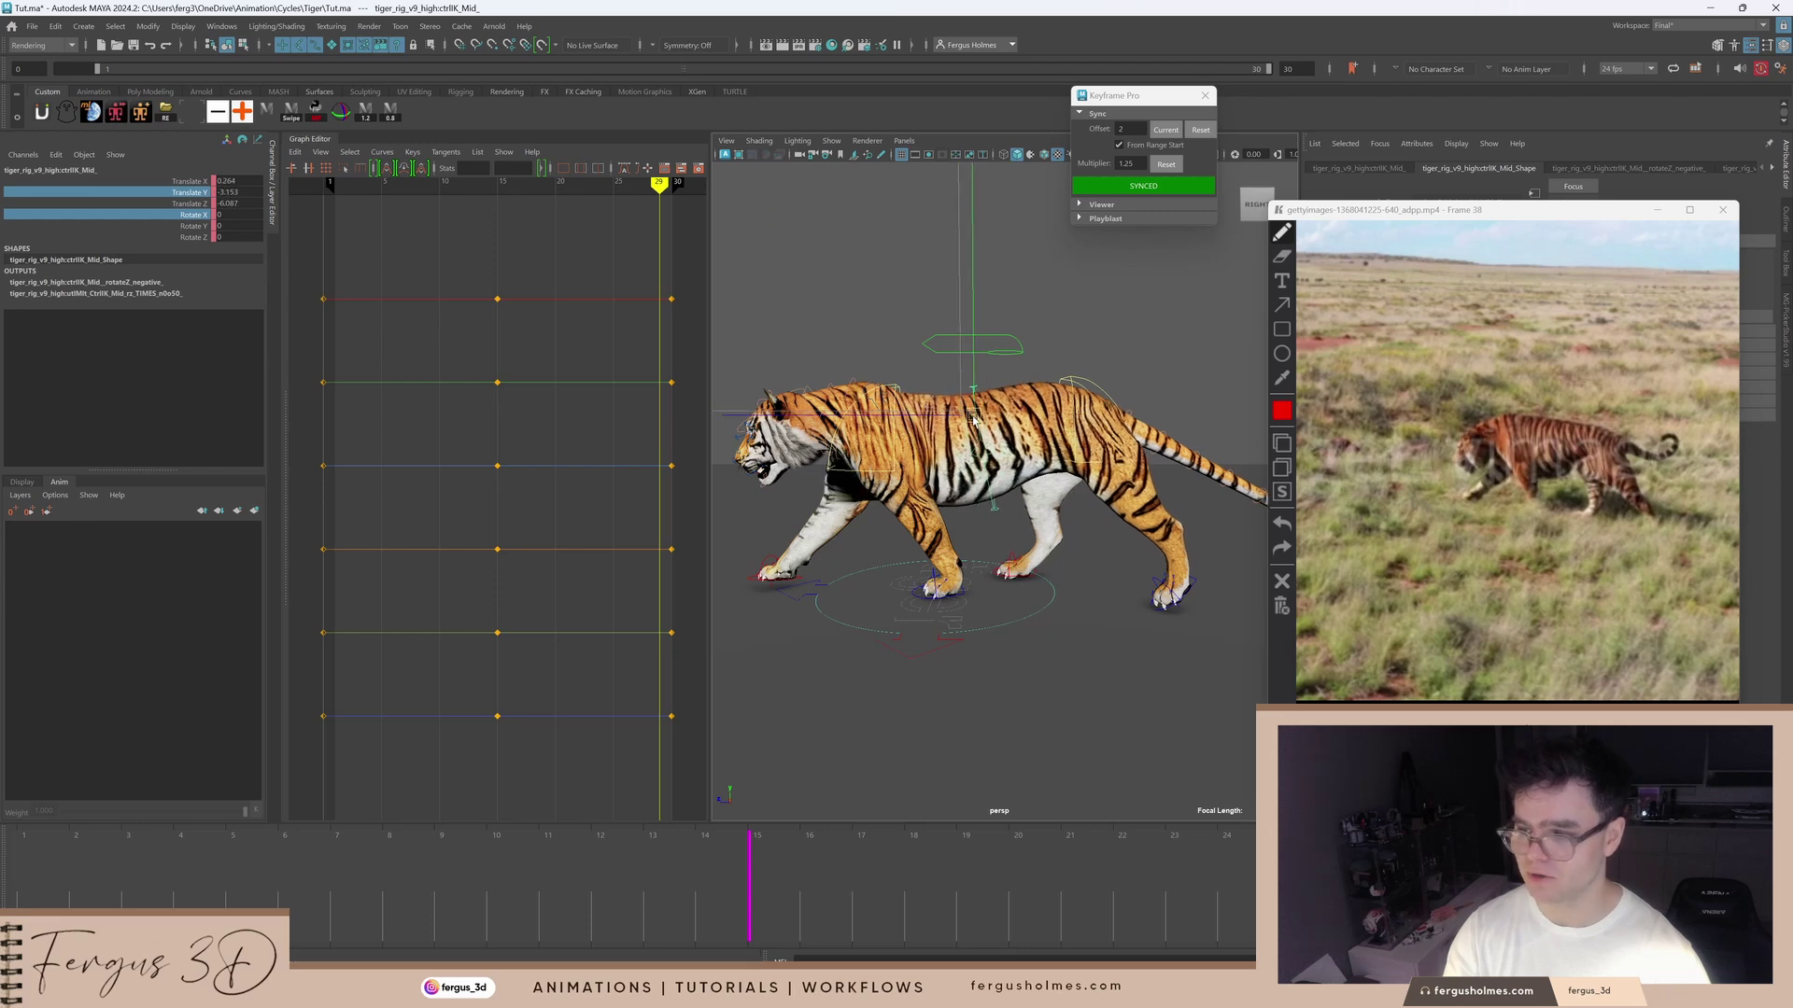
key("ctrl+z")
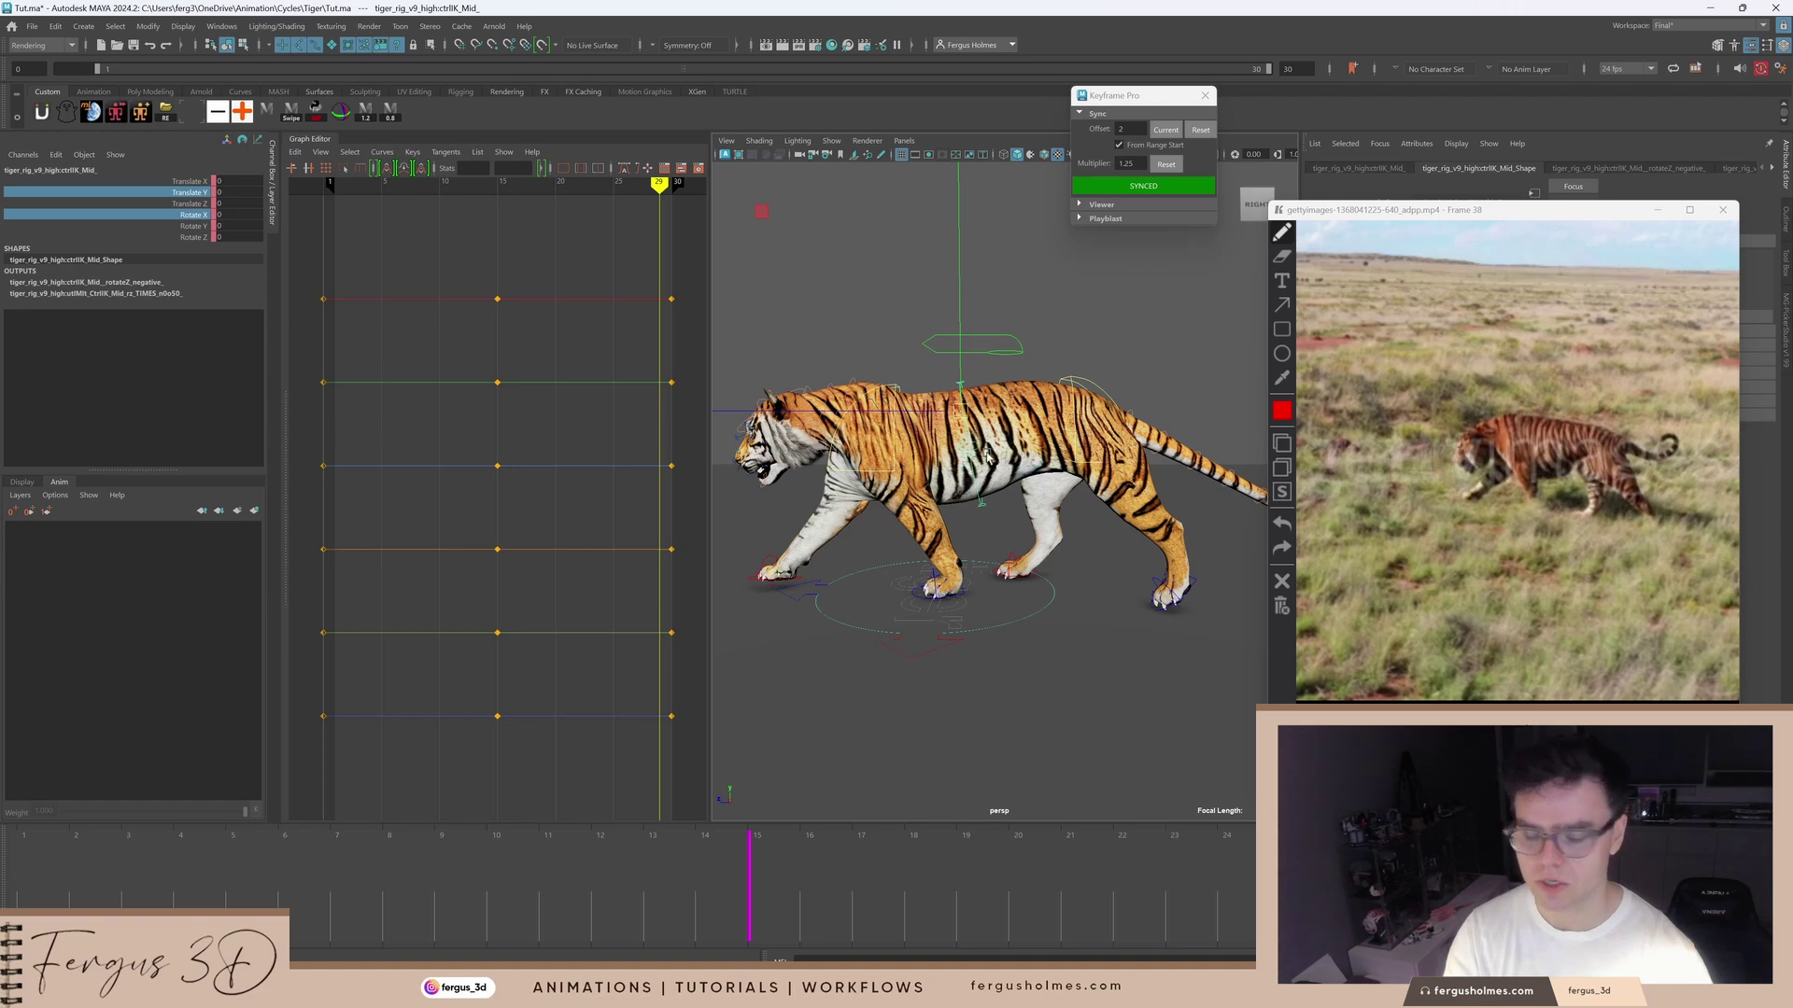
key("q")
Step: Isolate the hips control's Translate X curve and scrub the opening frames from behind the tiger to examine the weight shift
left_click(1050, 326)
left_click_drag(1050, 326, 1057, 308, "alt")
left_click(1065, 377)
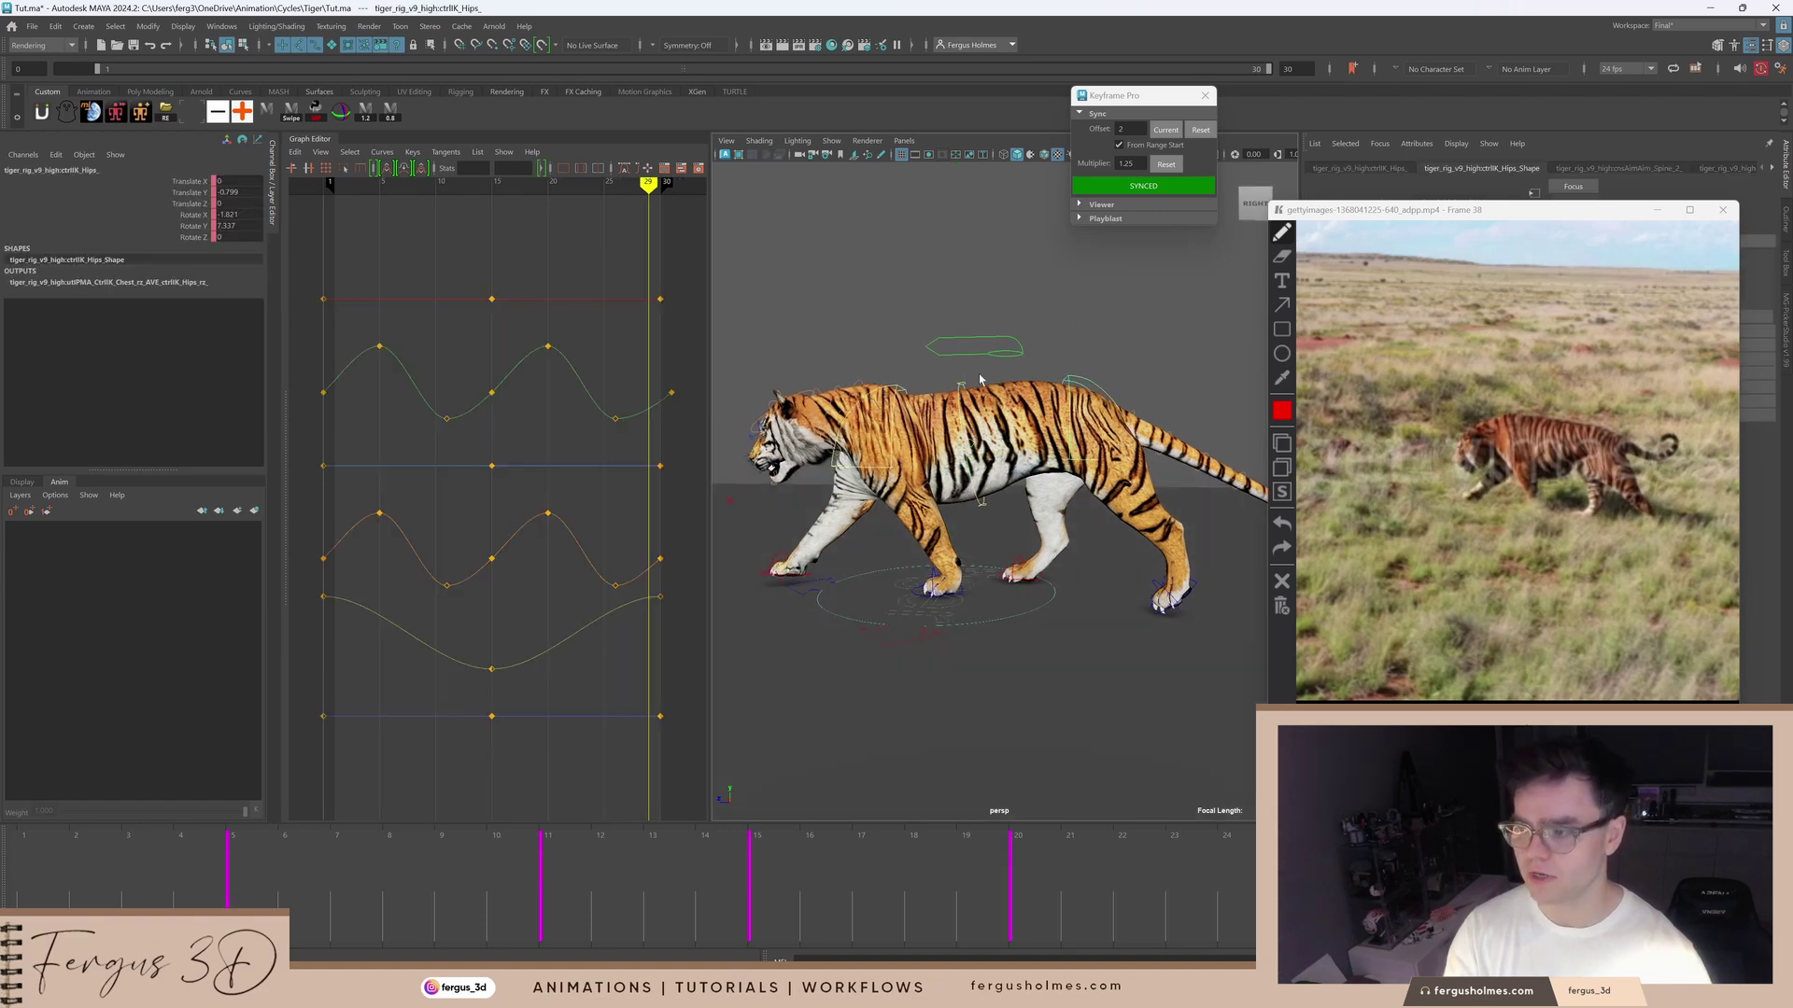
left_click(201, 181)
left_click_drag(896, 438, 808, 441, "alt")
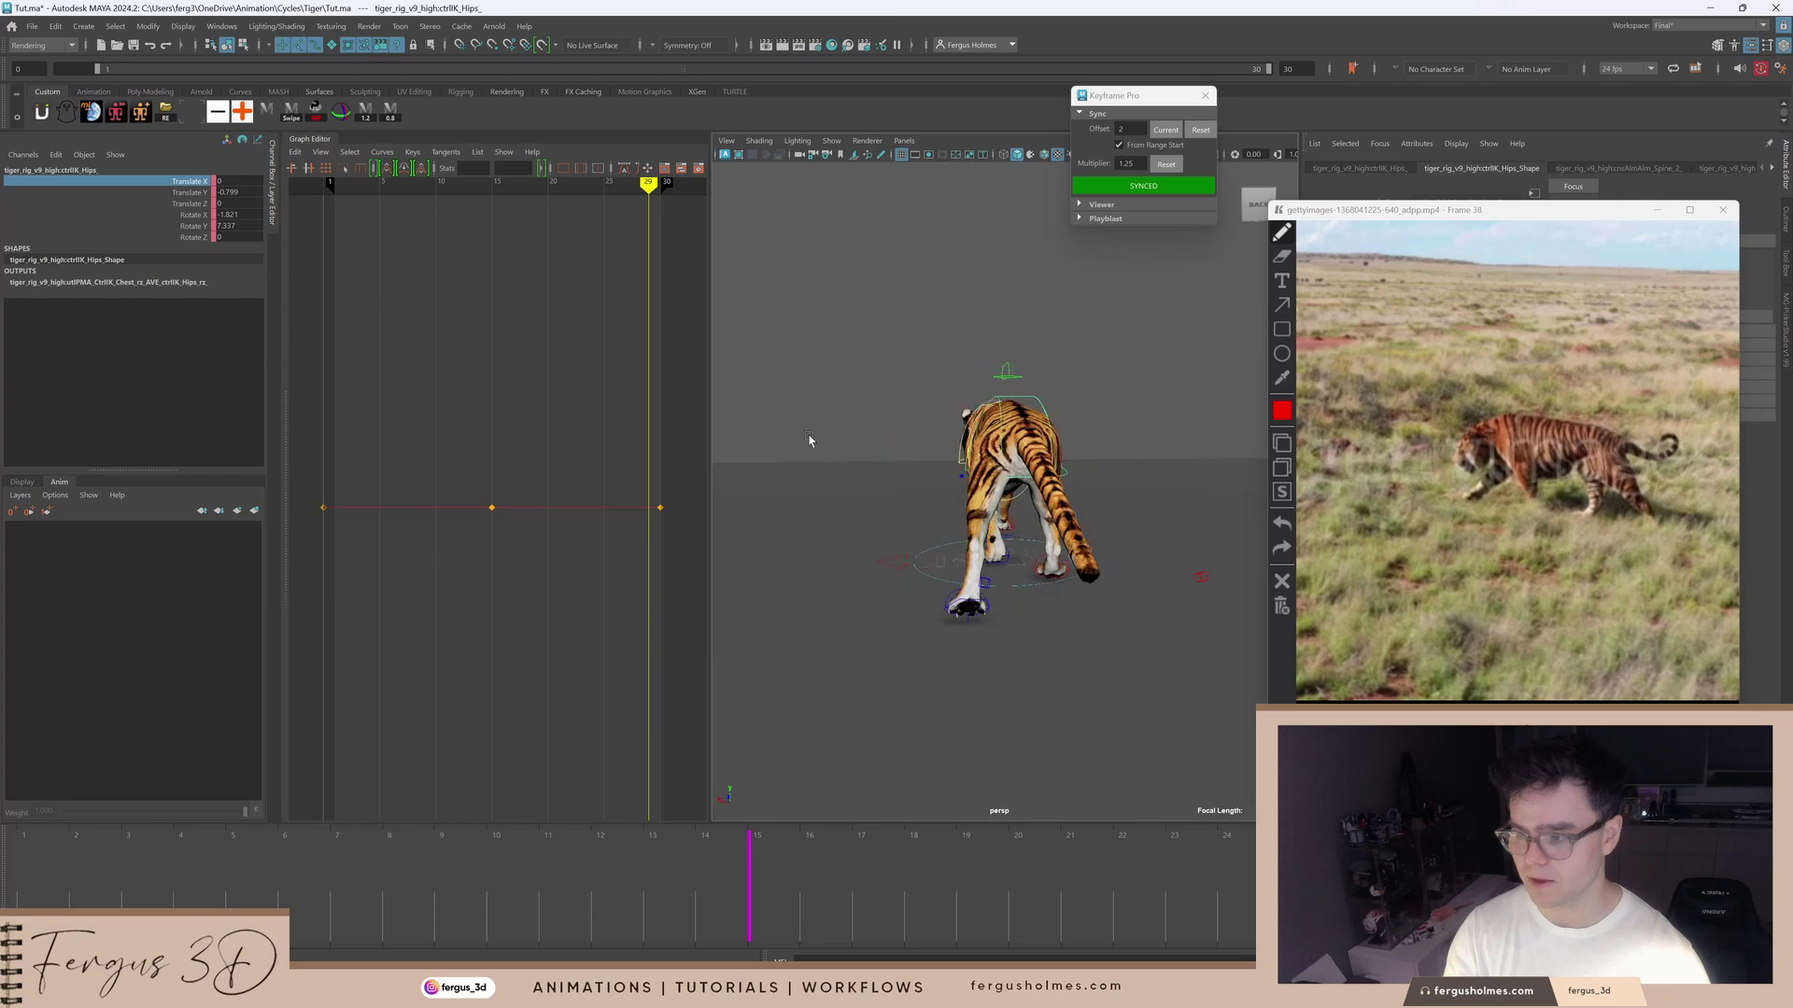
key("period")
left_click_drag(1156, 636, 1062, 576, "alt")
left_click_drag(122, 858, 334, 843)
left_click_drag(1002, 609, 983, 483, "alt")
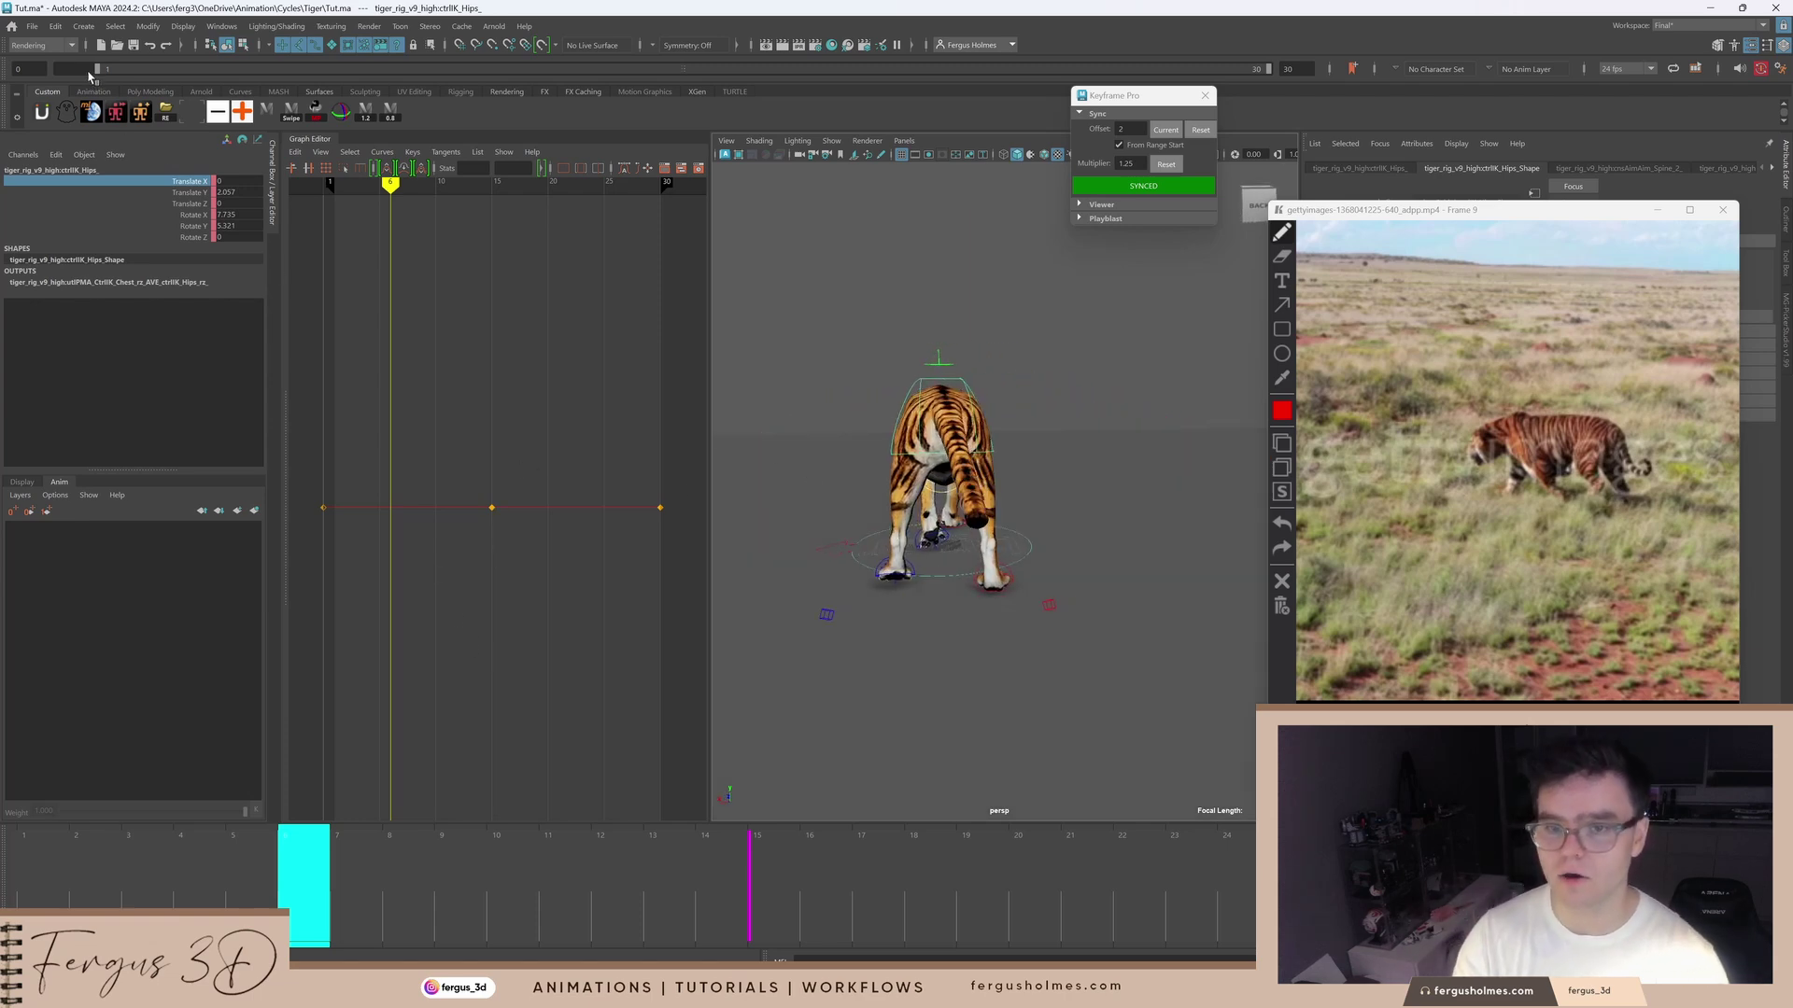
Step: Extend the playback range back to frame 0 and insert a hips Translate X key at frame 5
left_click_drag(97, 70, 57, 70)
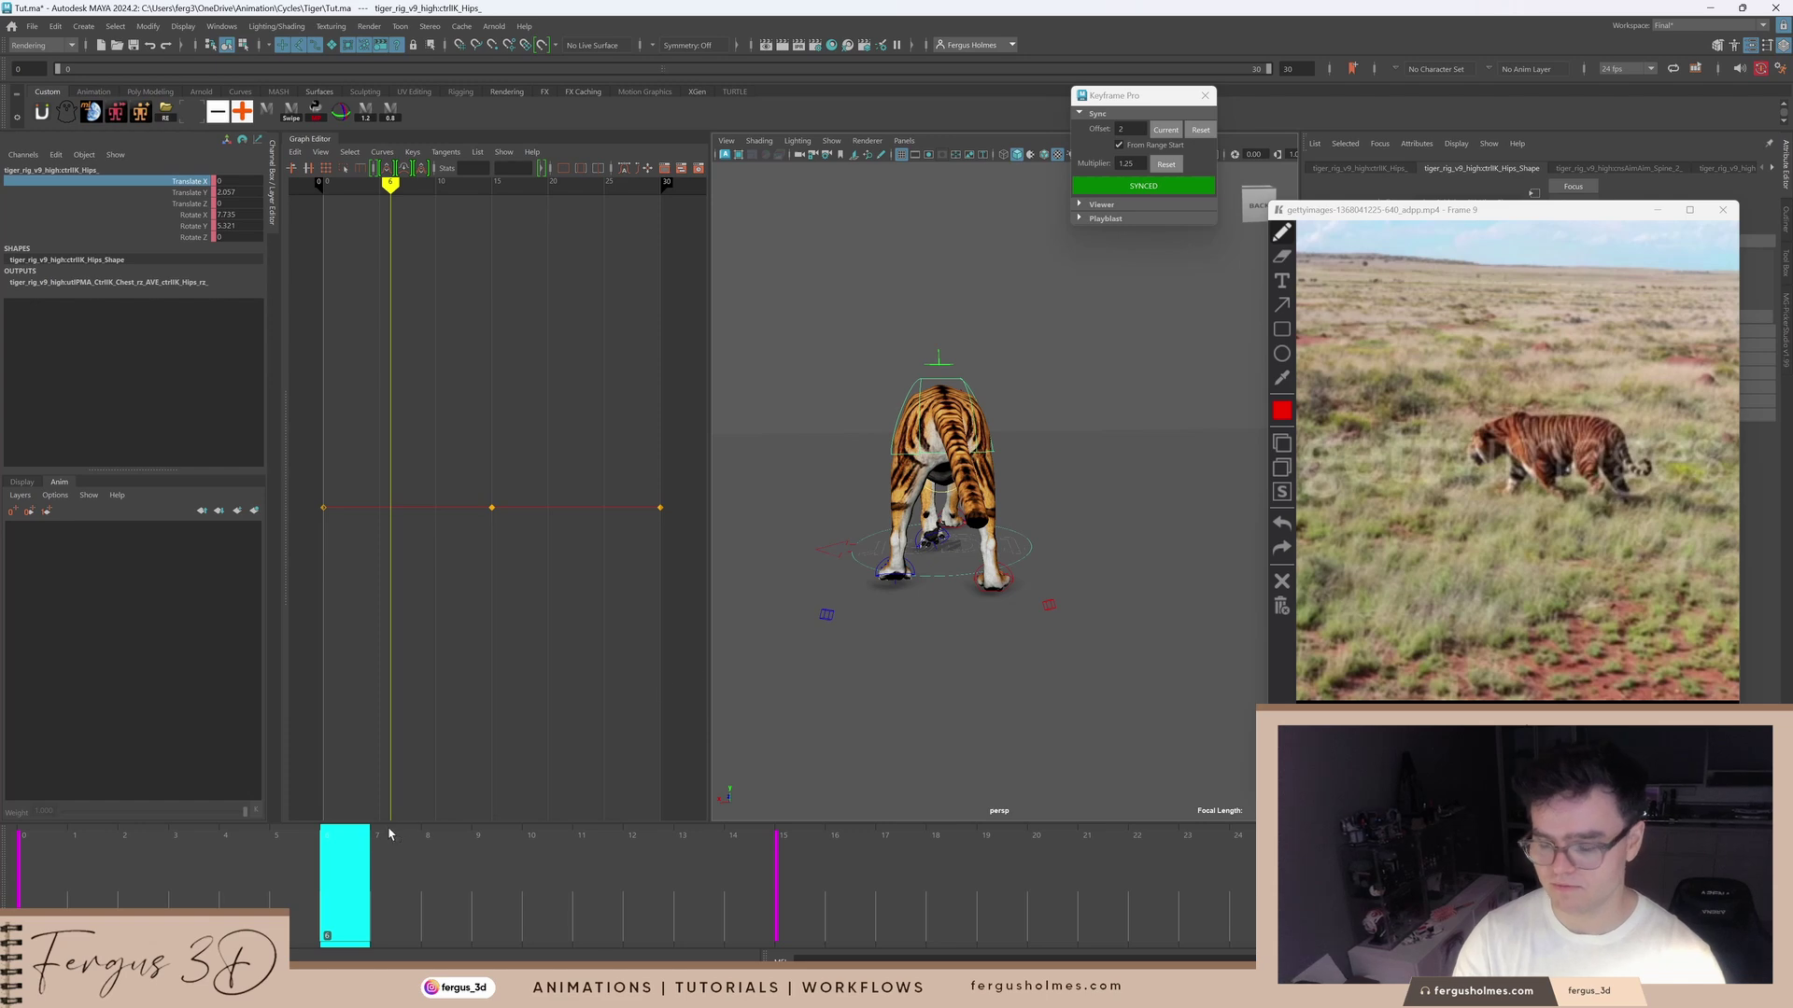
mouse_move(391, 881)
left_mouse_down()
mouse_move(37, 867)
mouse_move(295, 882)
left_mouse_up()
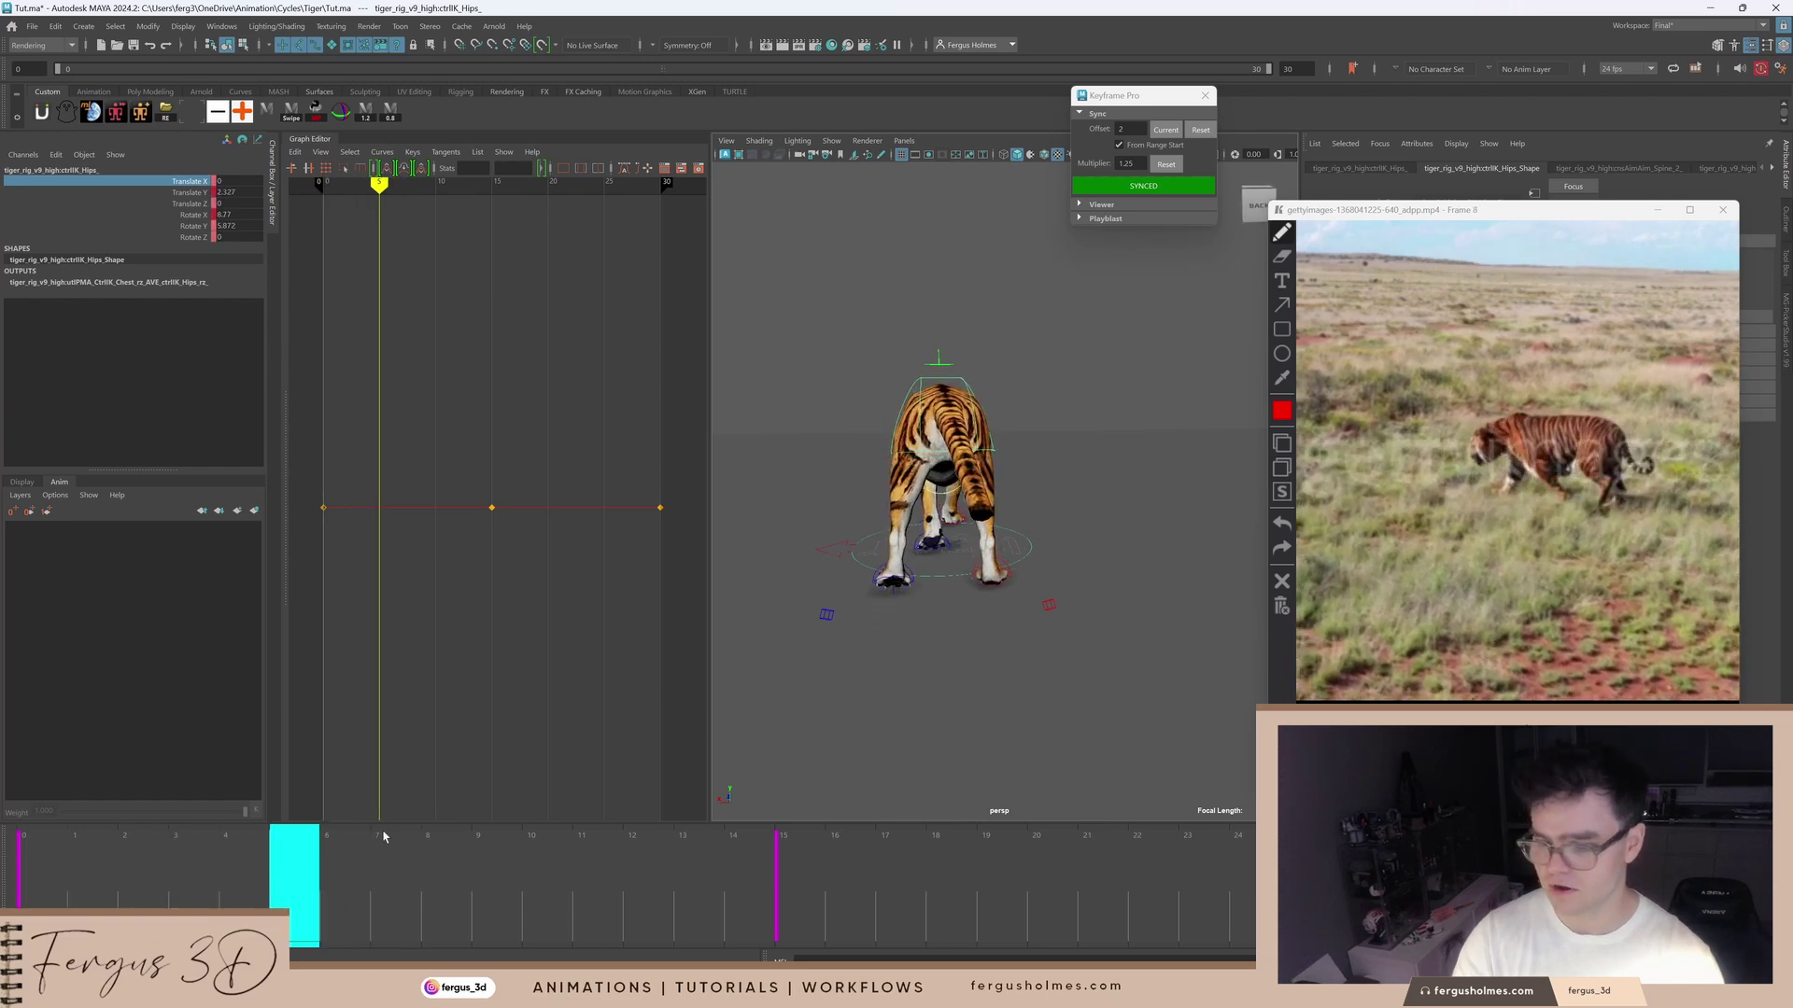
left_click_drag(373, 488, 403, 569)
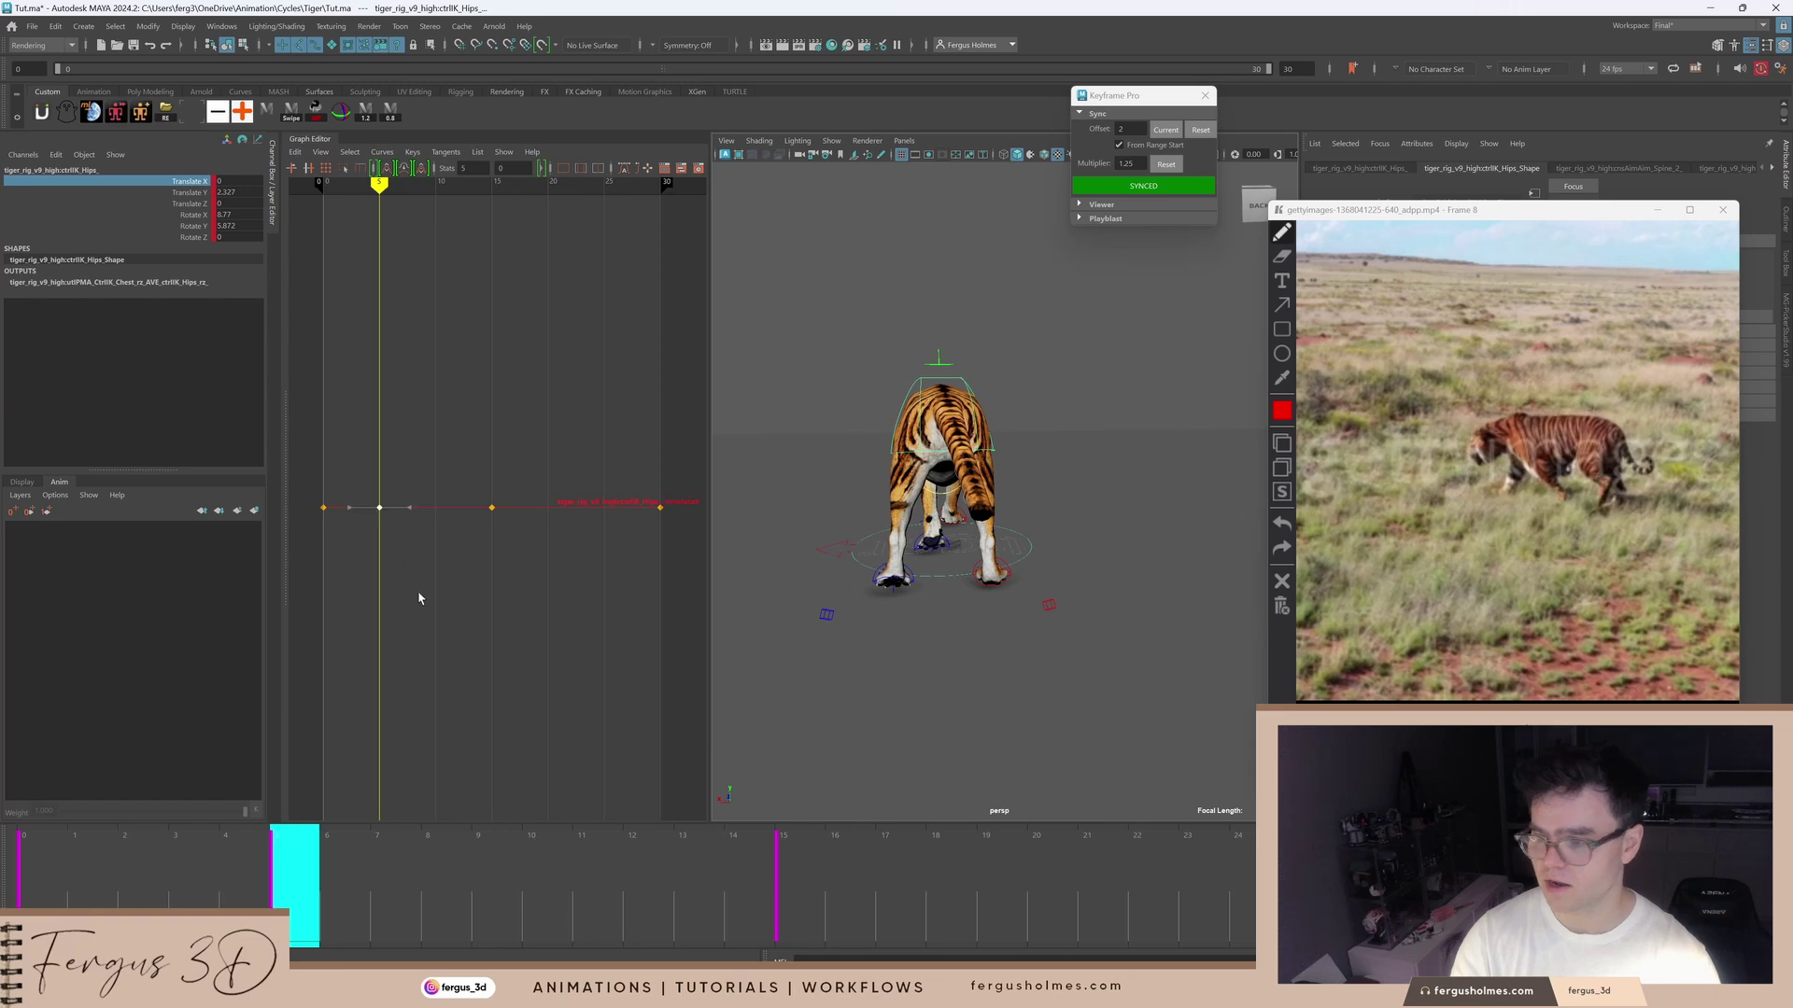
Step: Shift the hips sideways at frame 5 to a Translate X of about -8.25, checking the pose from behind
key("w")
middle_click_drag(420, 597, 420, 587)
left_click_drag(891, 405, 903, 404)
scroll(903, 403, "down", 3)
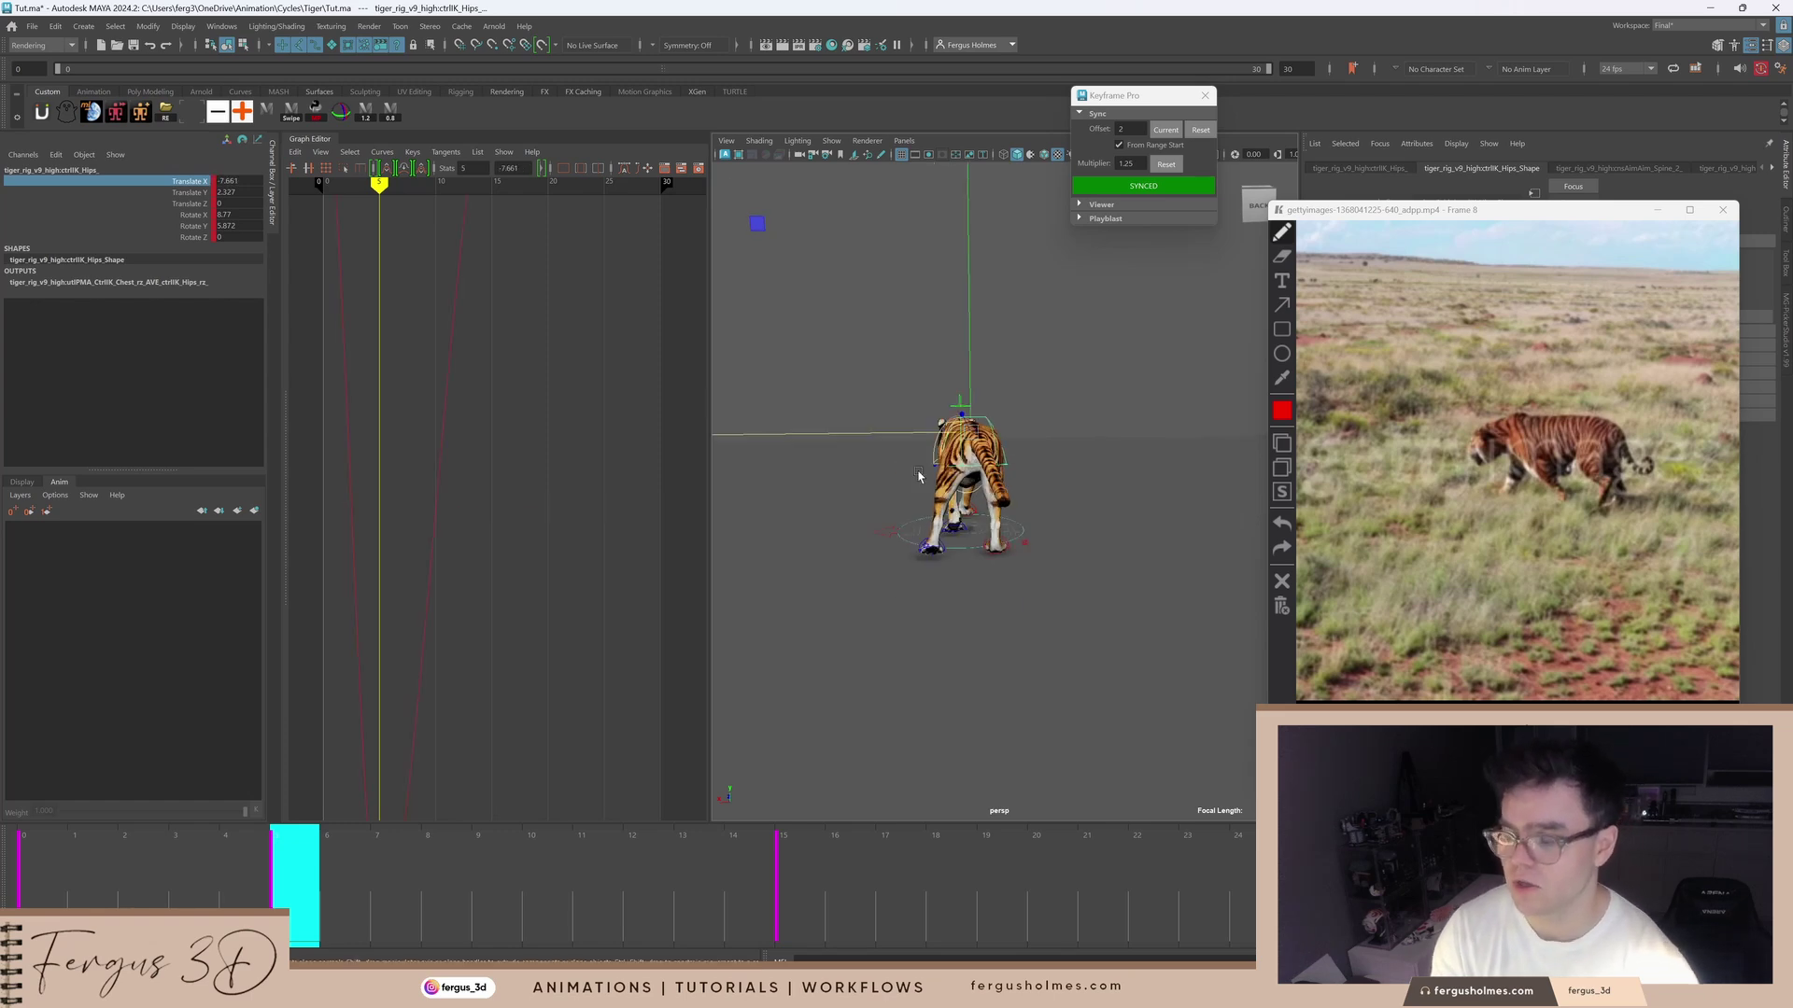
scroll(918, 487, "up", 1)
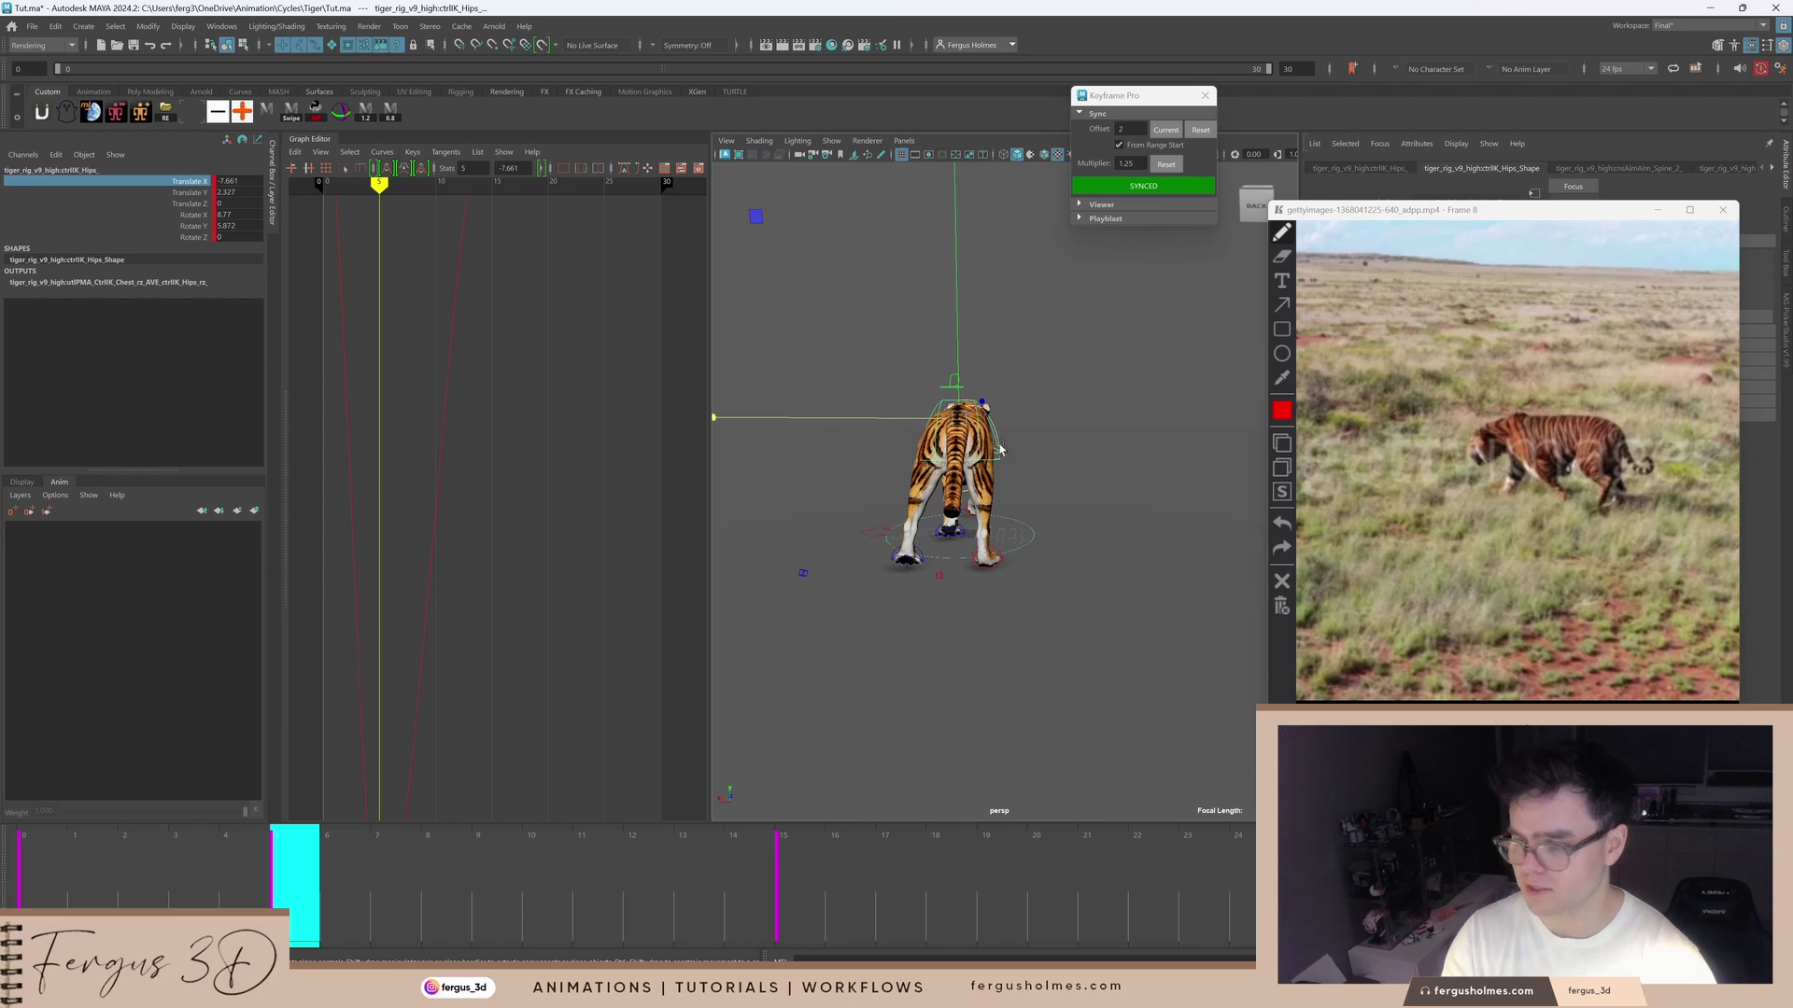
left_click_drag(999, 450, 989, 431, "alt")
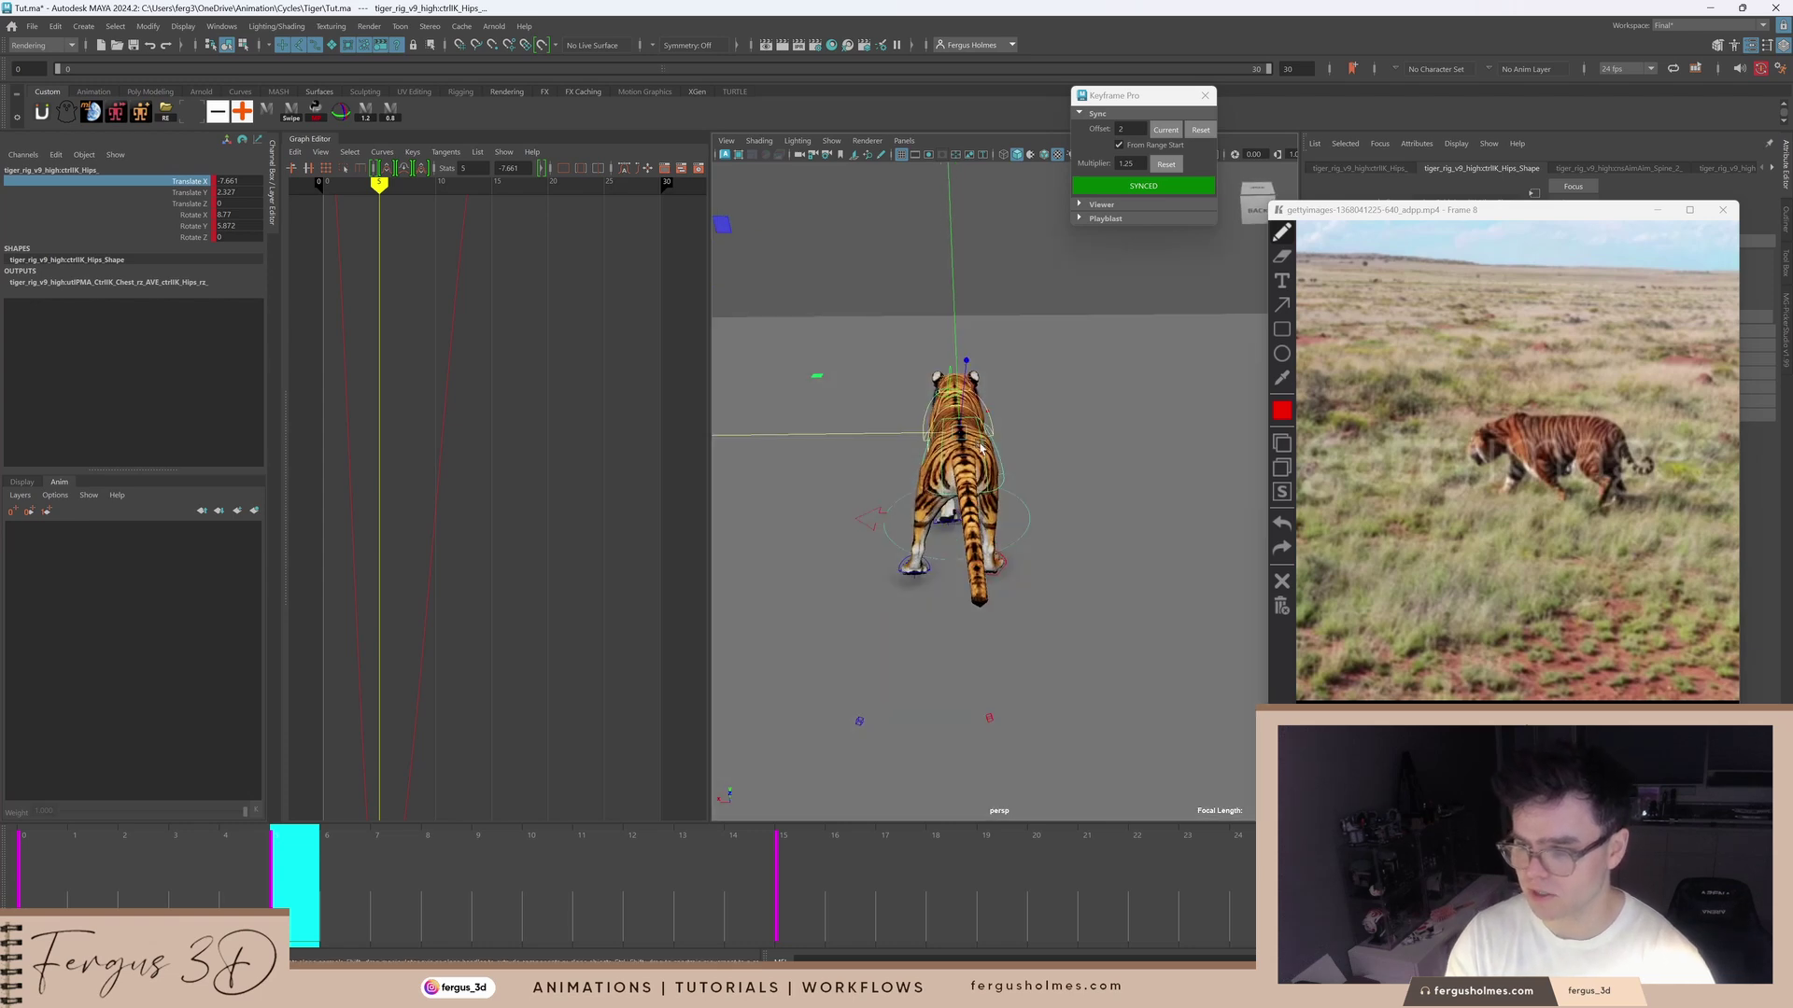
scroll(981, 449, "up", 3)
key("a")
right_click_drag(492, 395, 772, 635, "alt+shift")
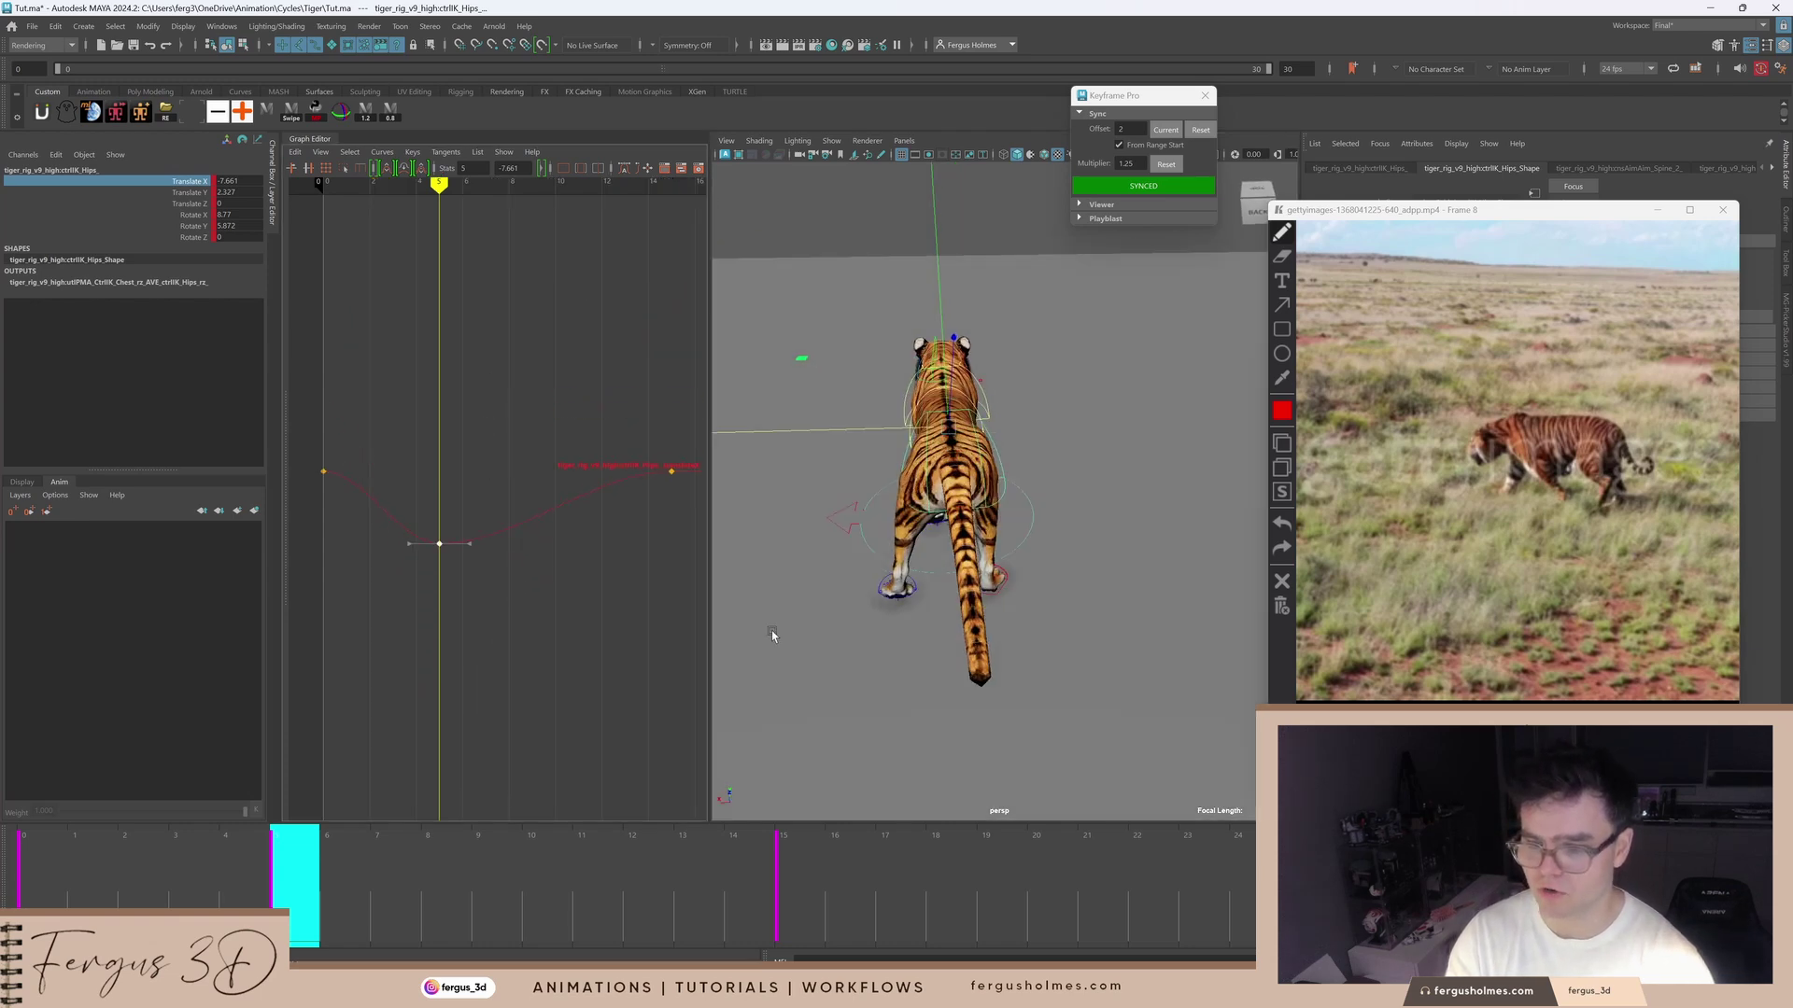
left_click_drag(977, 567, 979, 539, "alt")
left_click_drag(429, 514, 457, 560)
middle_click_drag(461, 573, 461, 582, "shift")
scroll(472, 575, "down", 4)
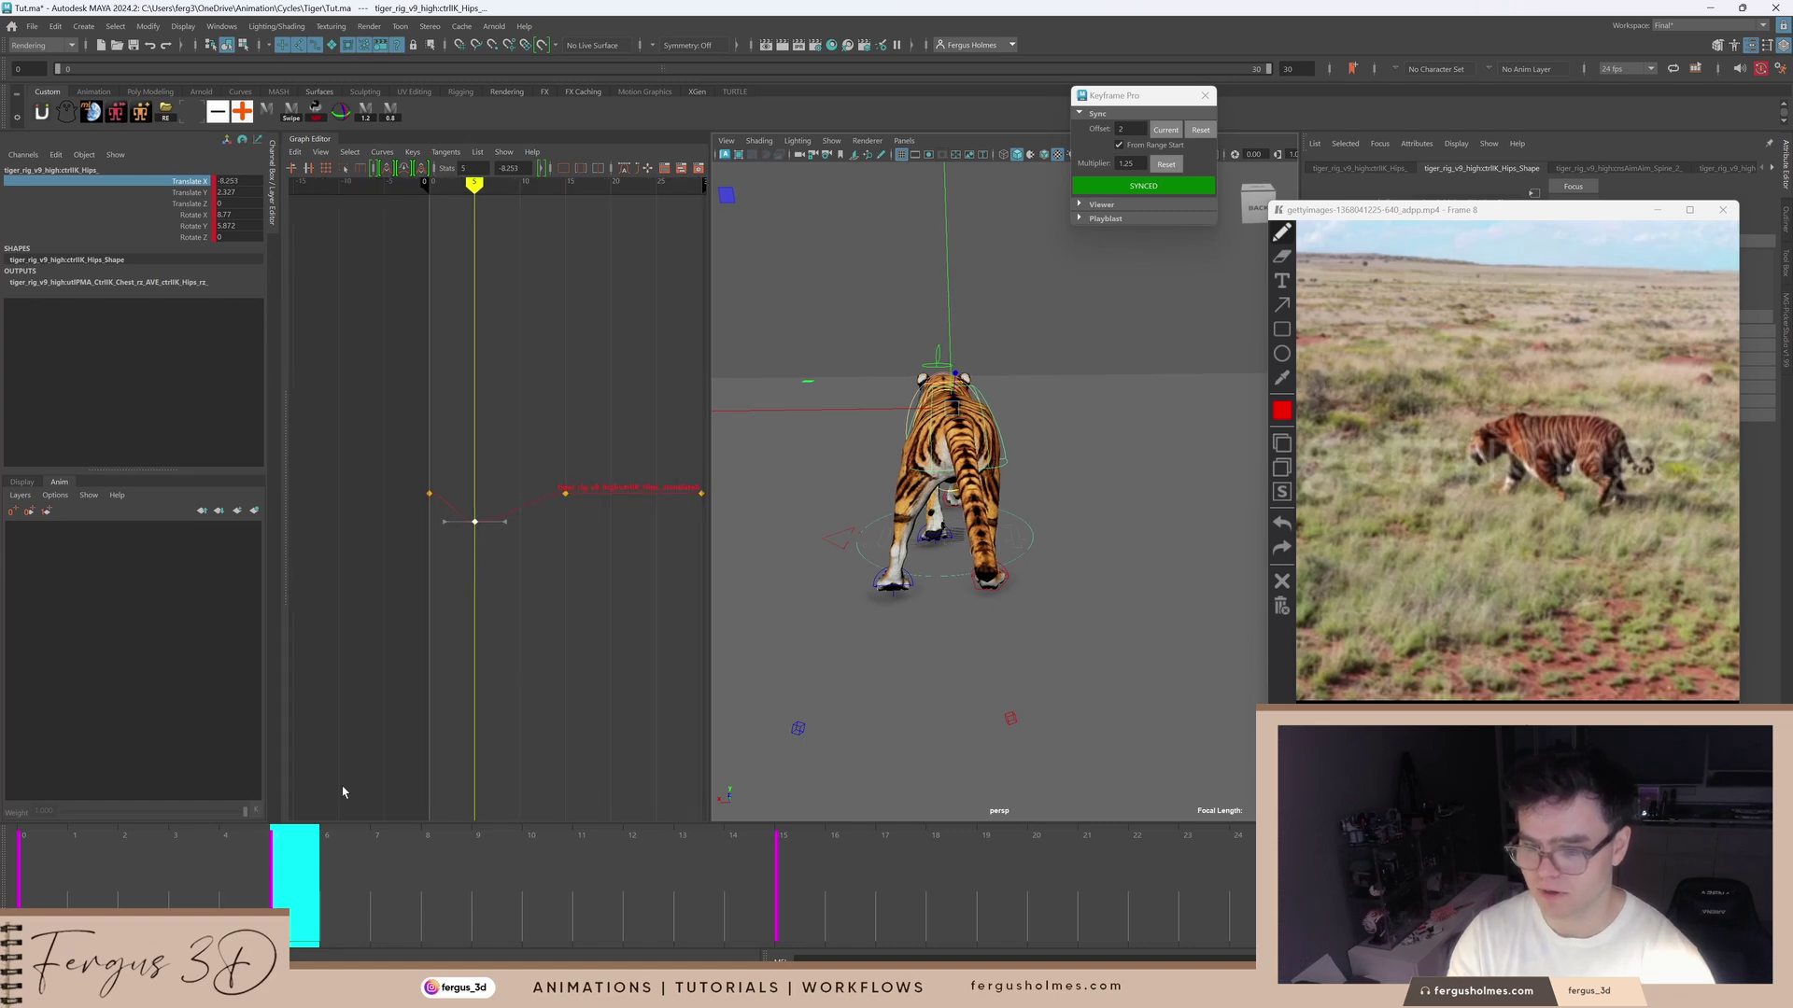
Step: Shift the hips to the opposite side at frame 20, Translate X about 9.13, and smooth the tangent of the frame 15 key
left_click(1049, 868)
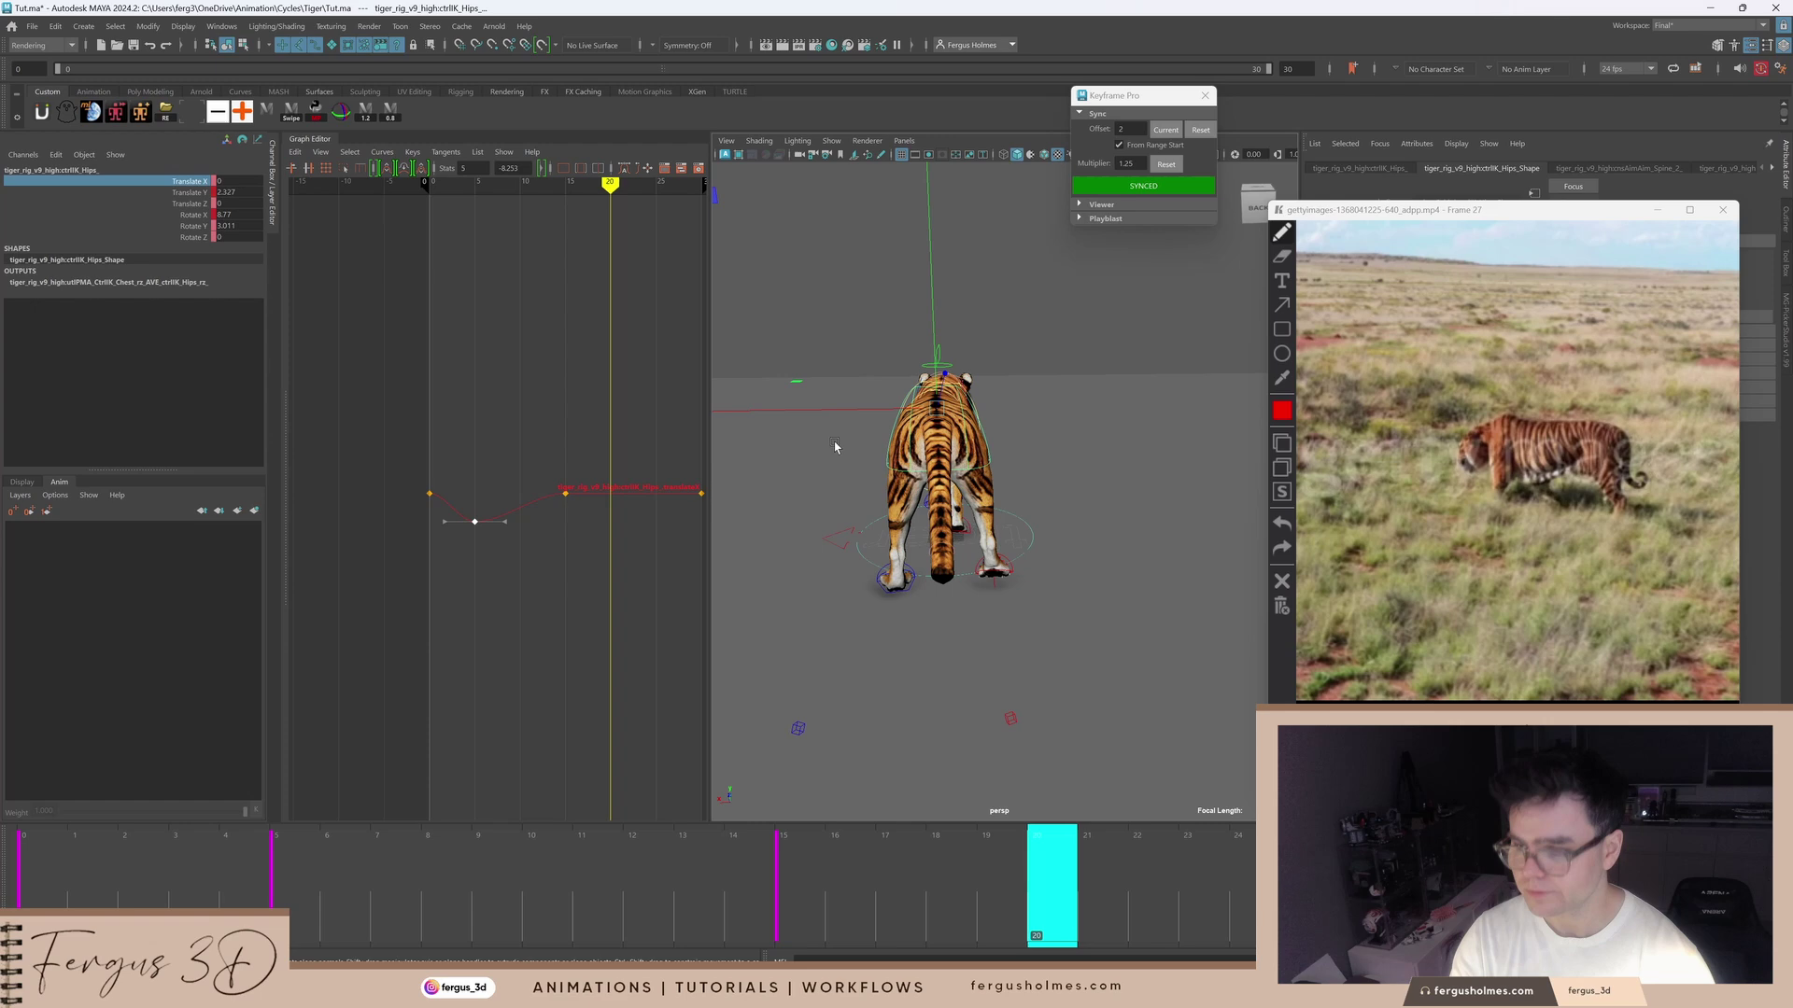
middle_click_drag(835, 447, 810, 434)
left_click(575, 471)
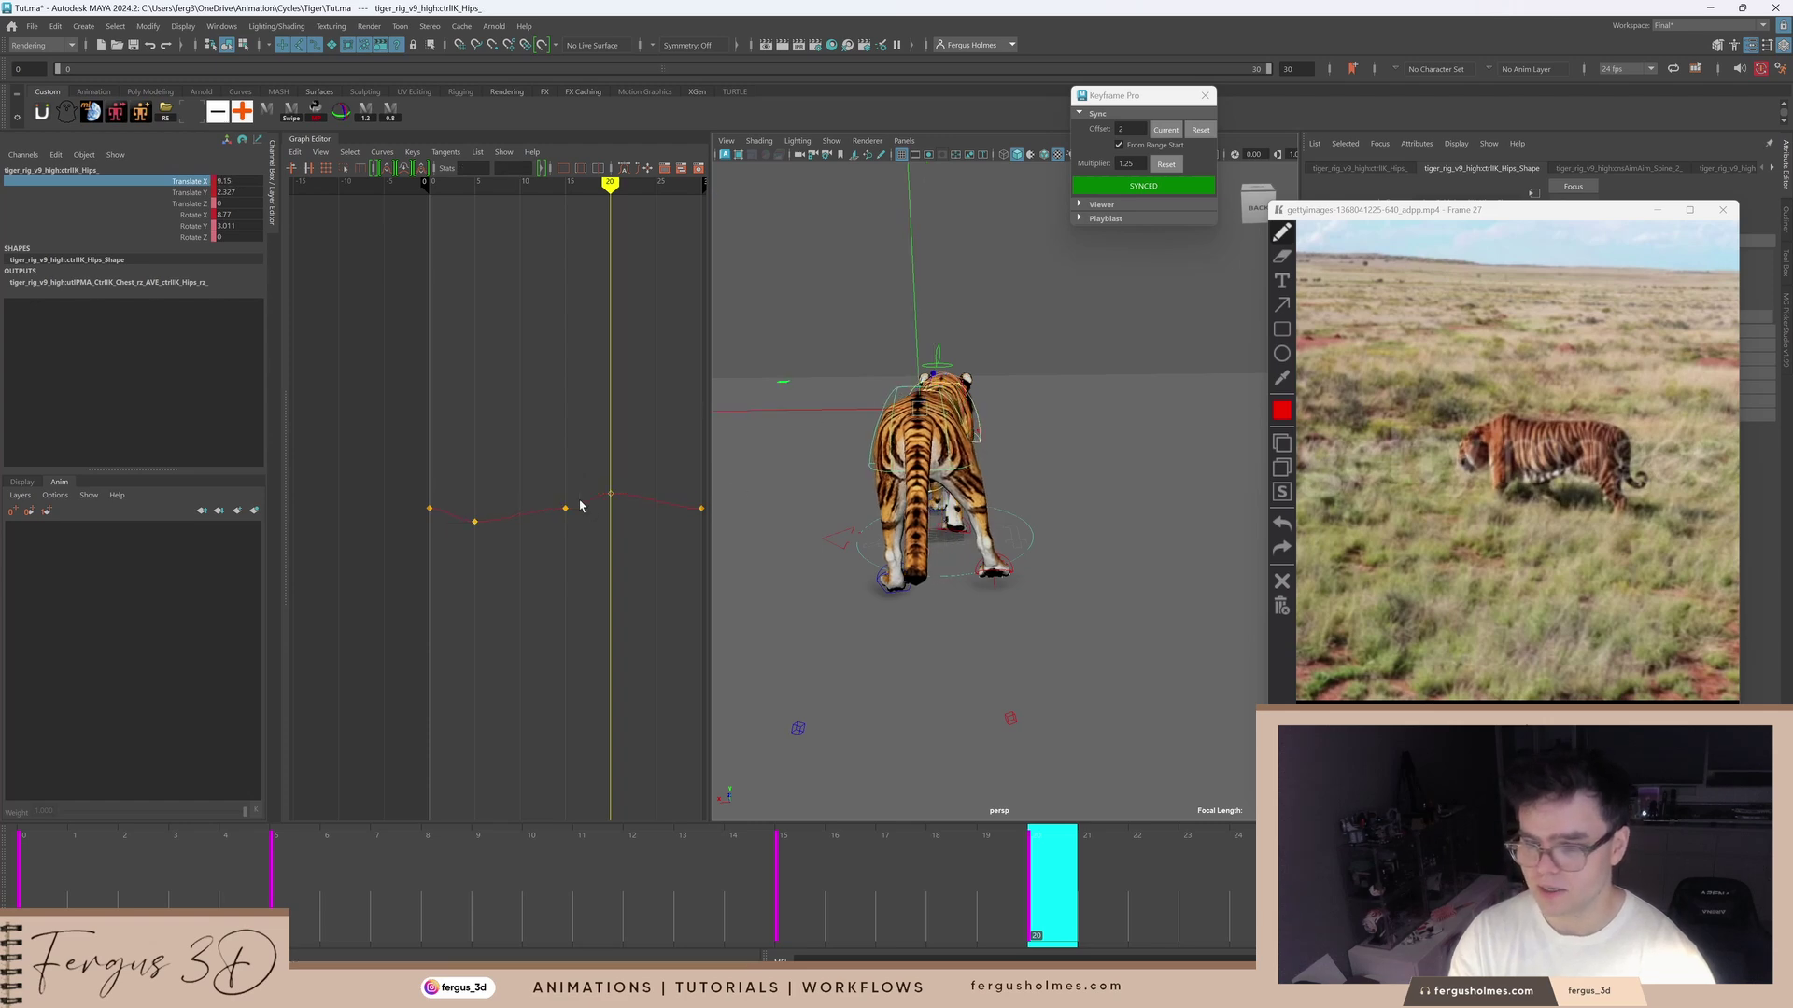
key("a")
key("shift+a")
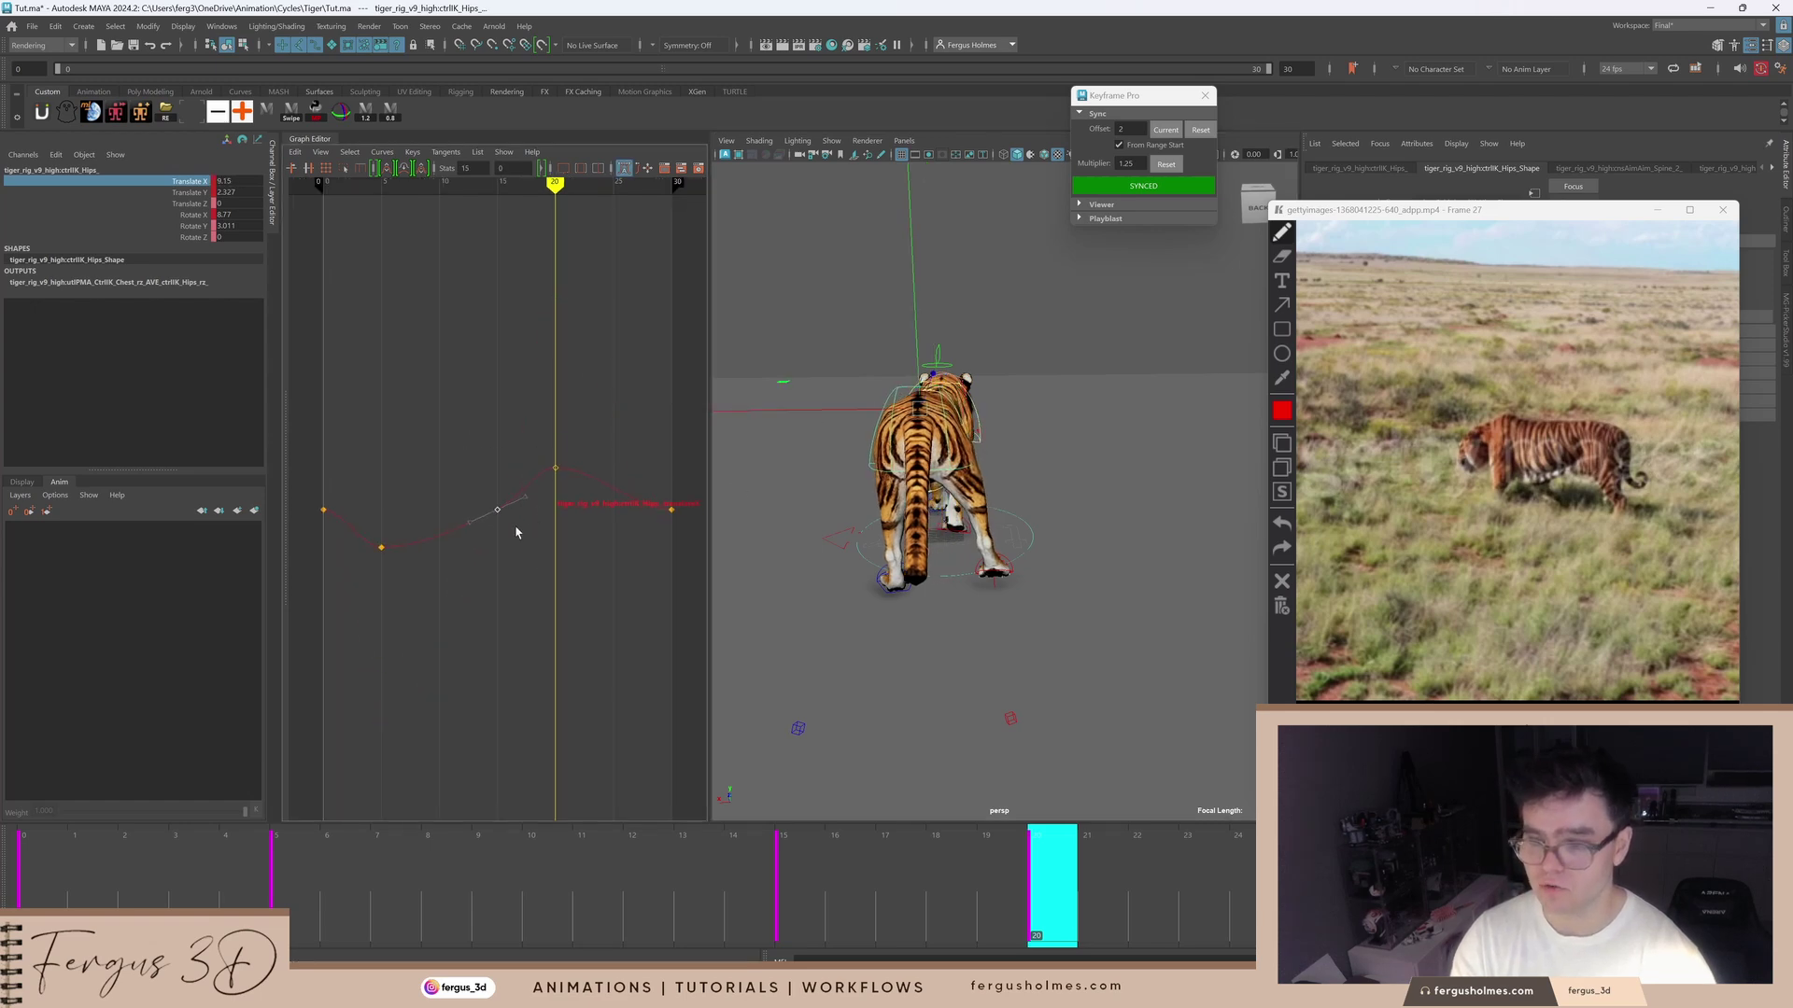
Step: Lower the hips' frame 20 Translate X key to about 8.03, play back the sway, and keep the key on frame 20
left_click_drag(546, 433, 582, 504)
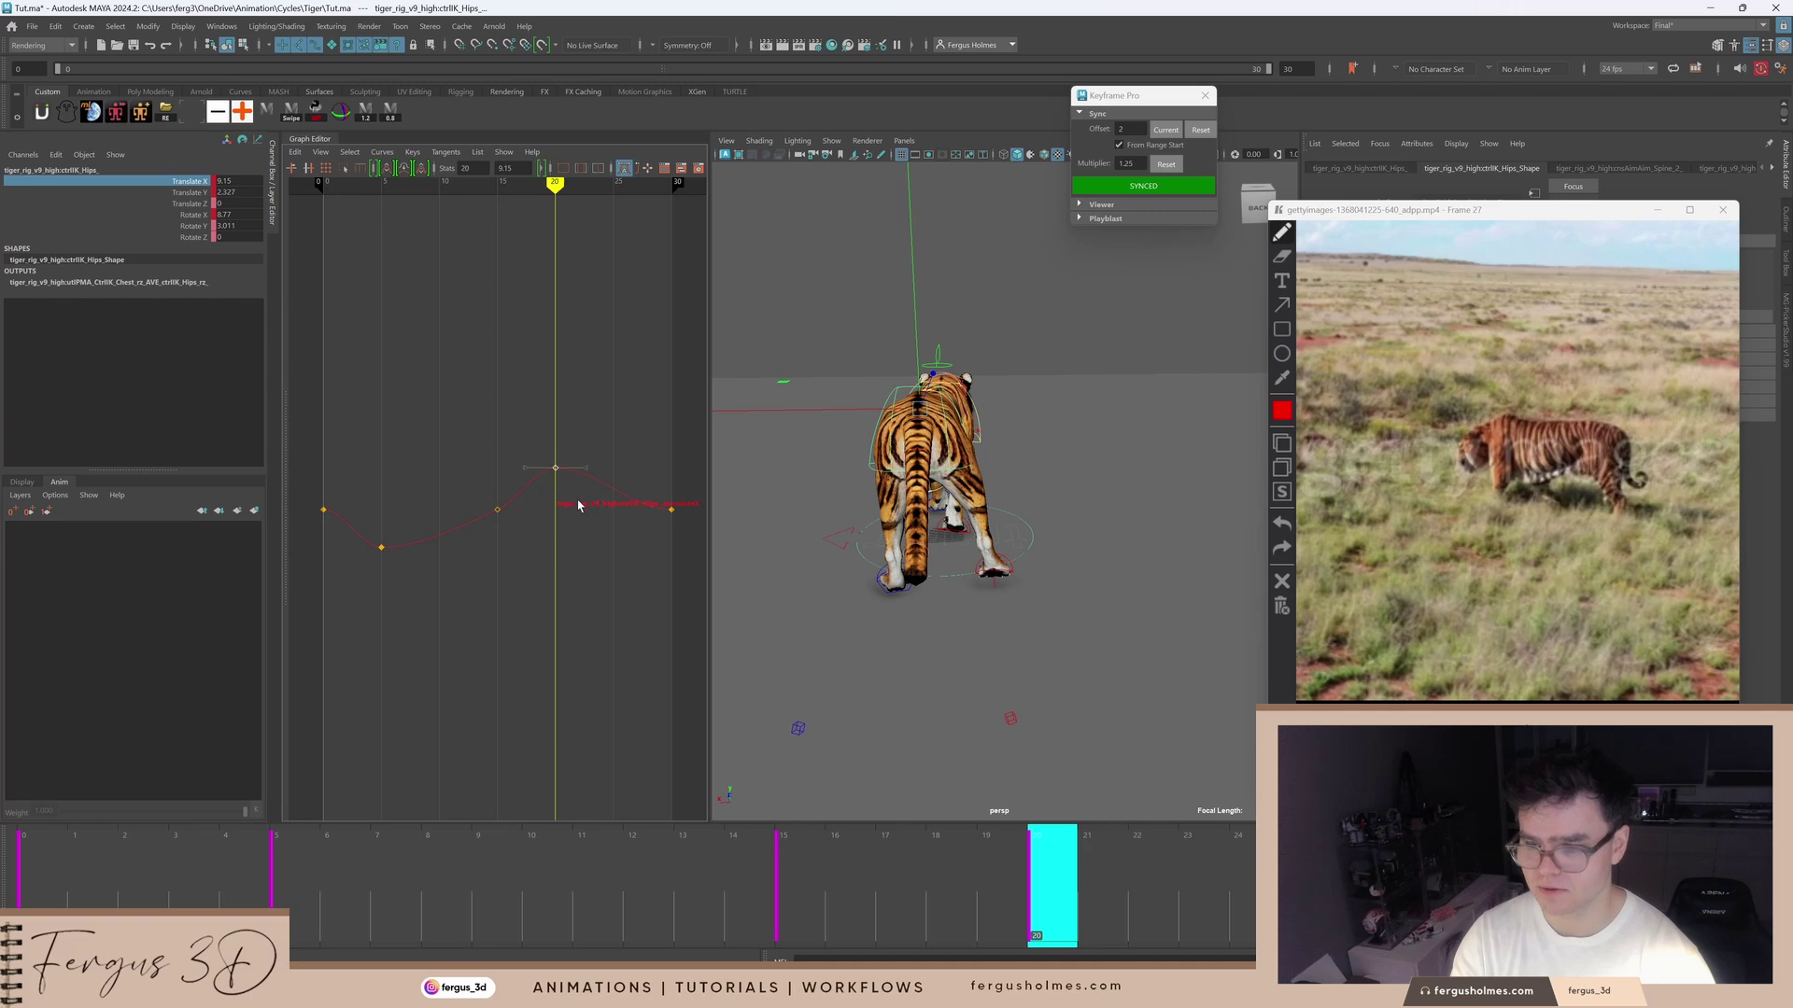
middle_click_drag(579, 503, 593, 513)
left_click(592, 518)
key("alt+v")
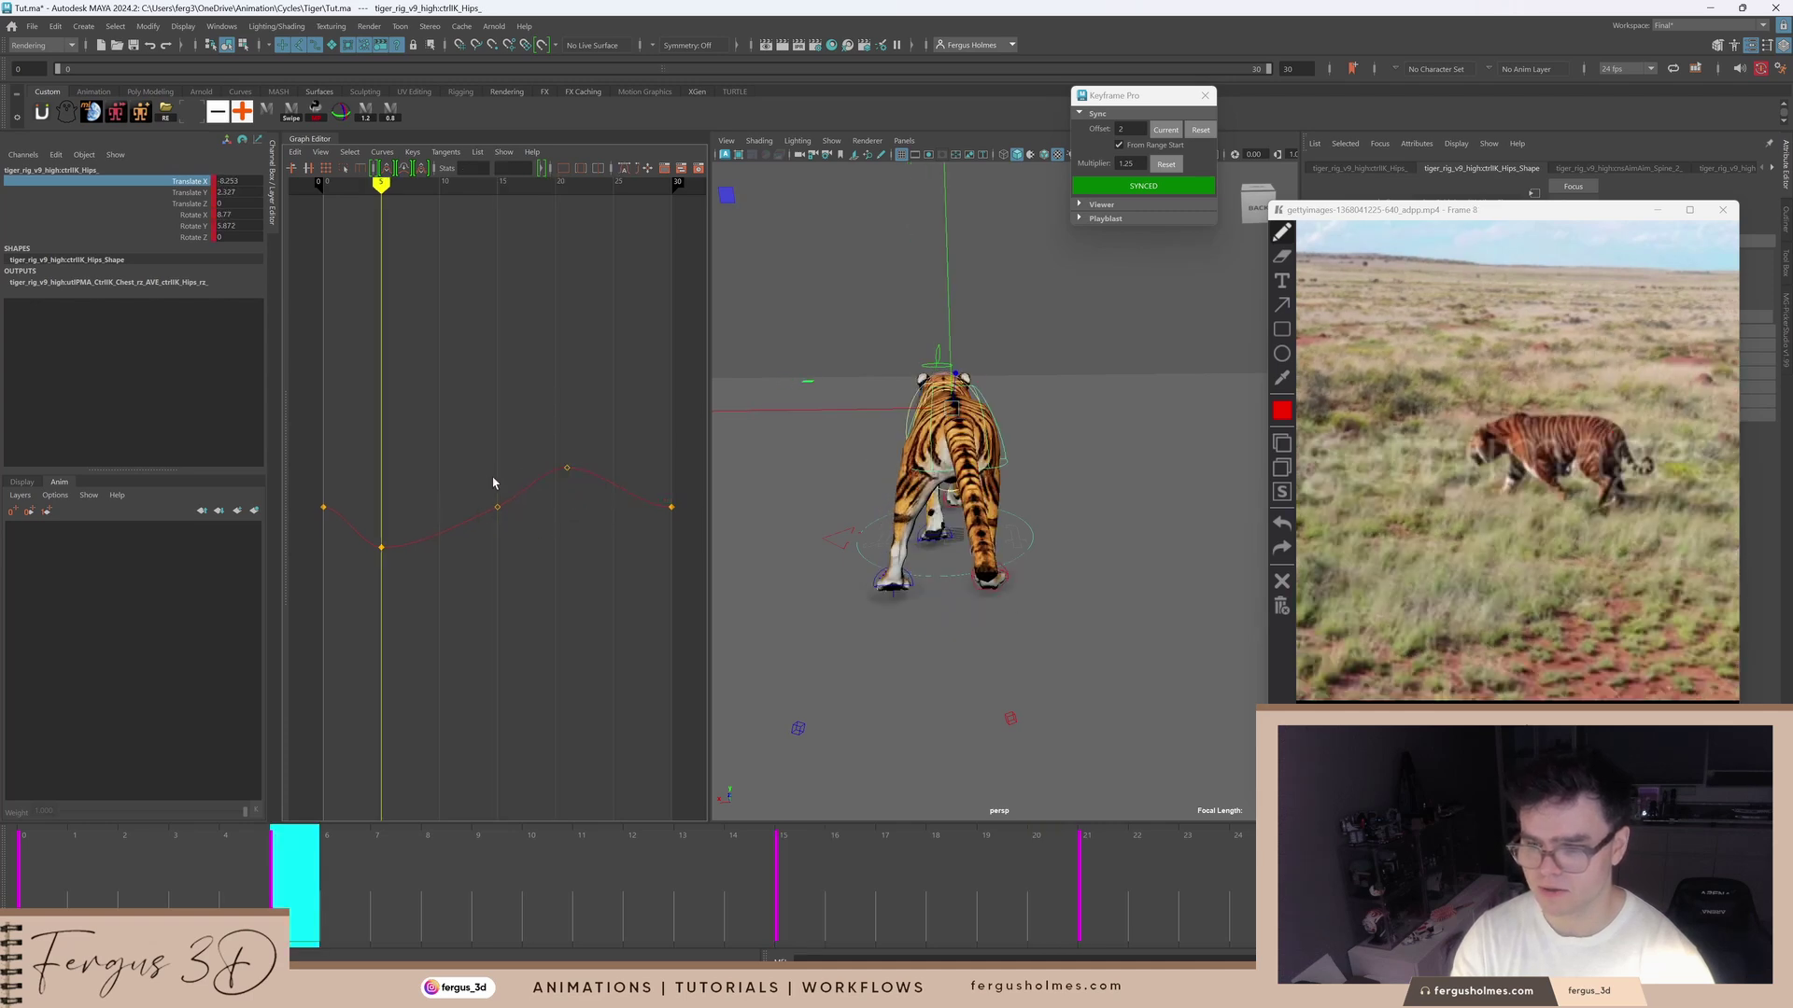
left_click_drag(534, 456, 588, 494)
middle_click_drag(588, 494, 576, 497, "shift")
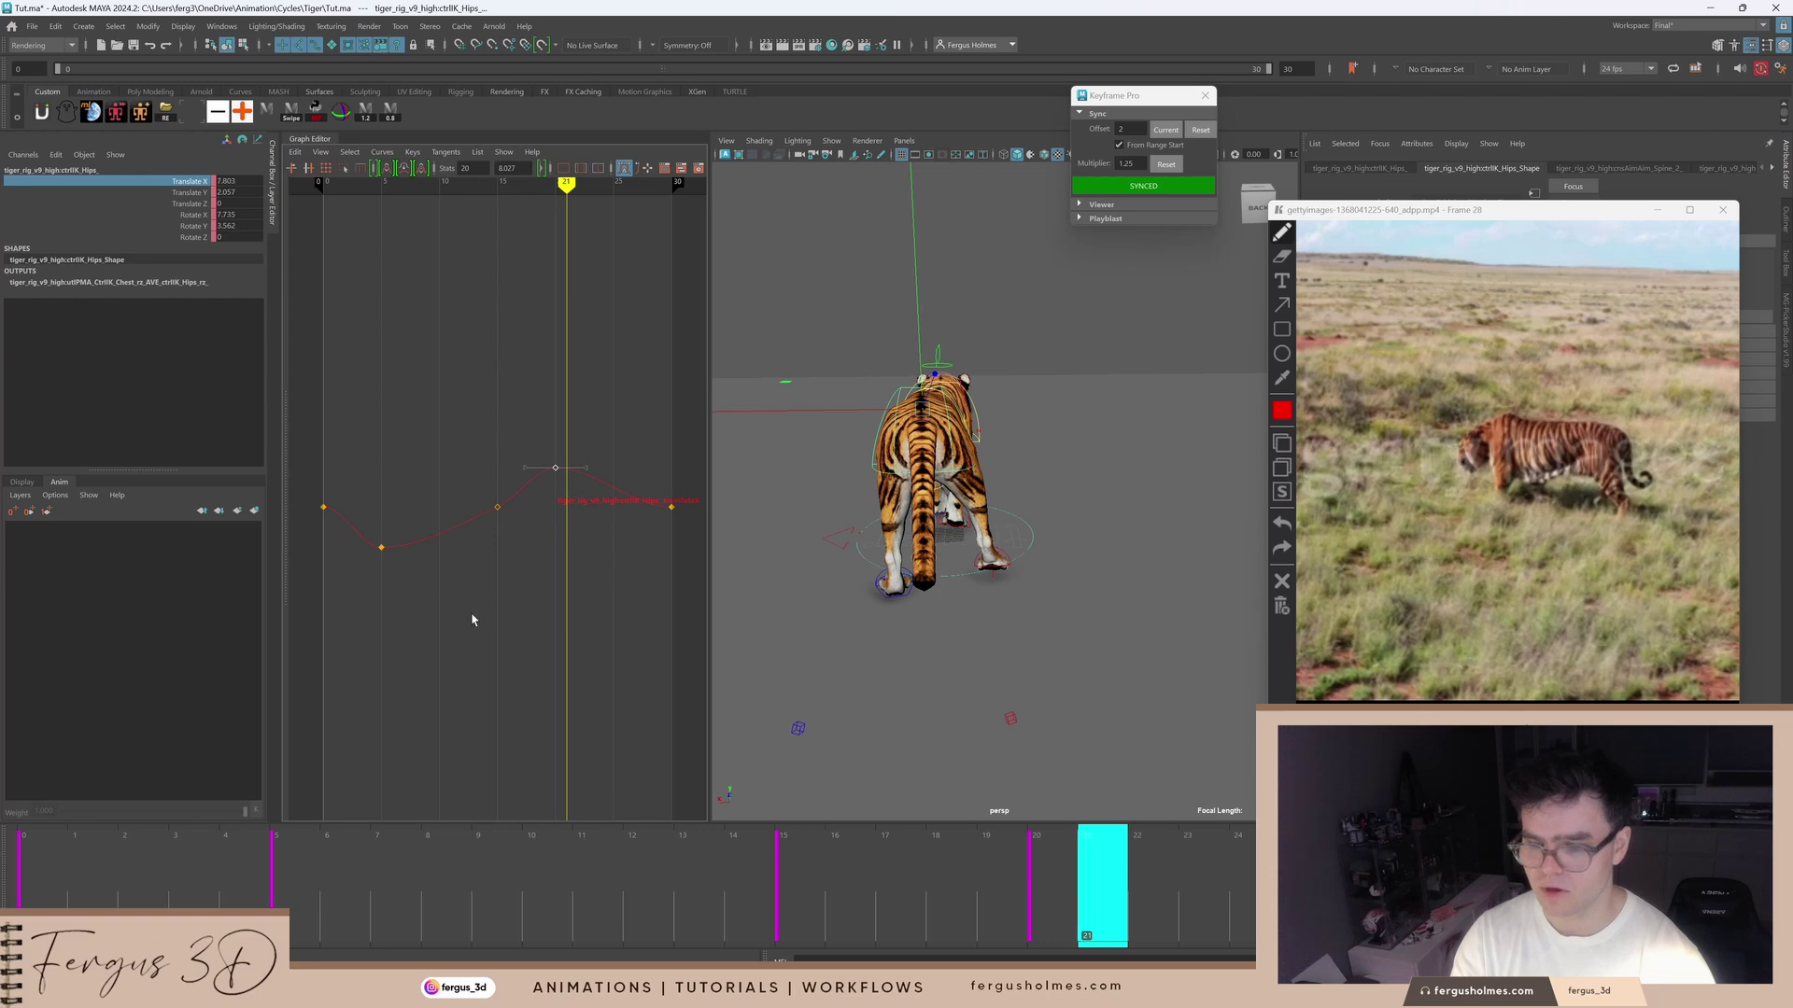
left_click(472, 617)
Step: Angle the first Translate X key's tangent downward and address the end key so the sway curve loops smoothly
left_click_drag(317, 496, 336, 519)
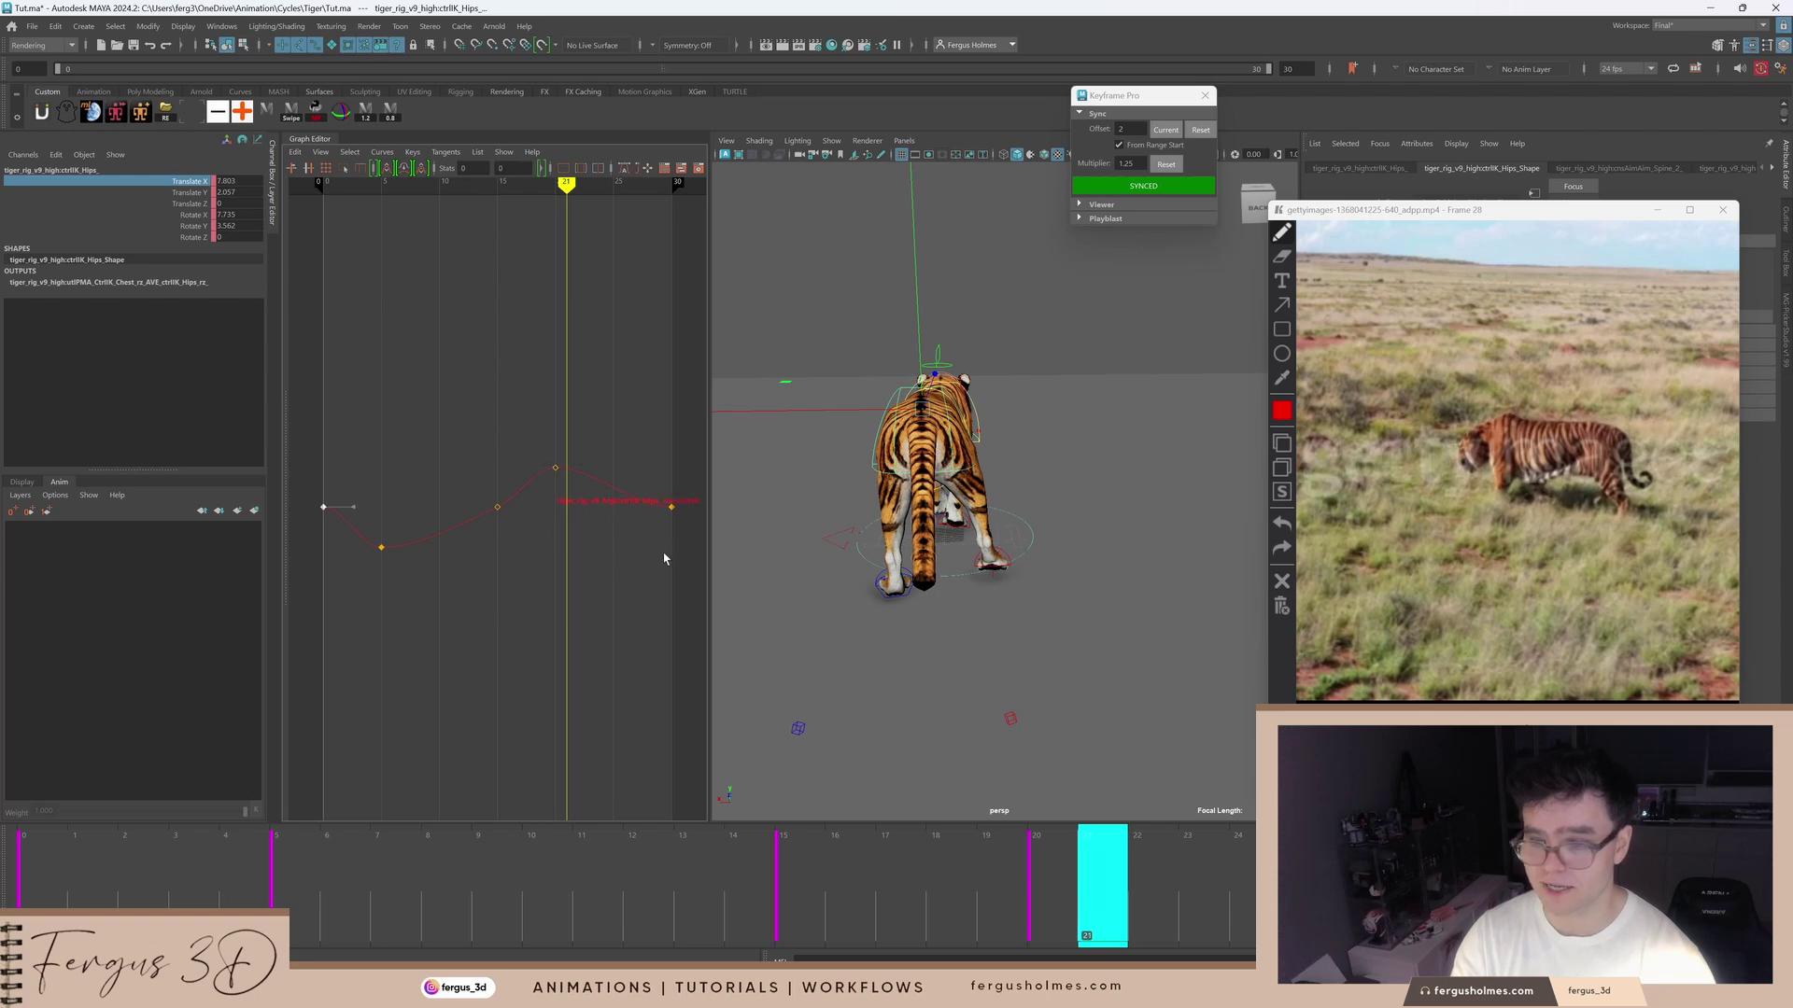
left_click(351, 507)
key("w")
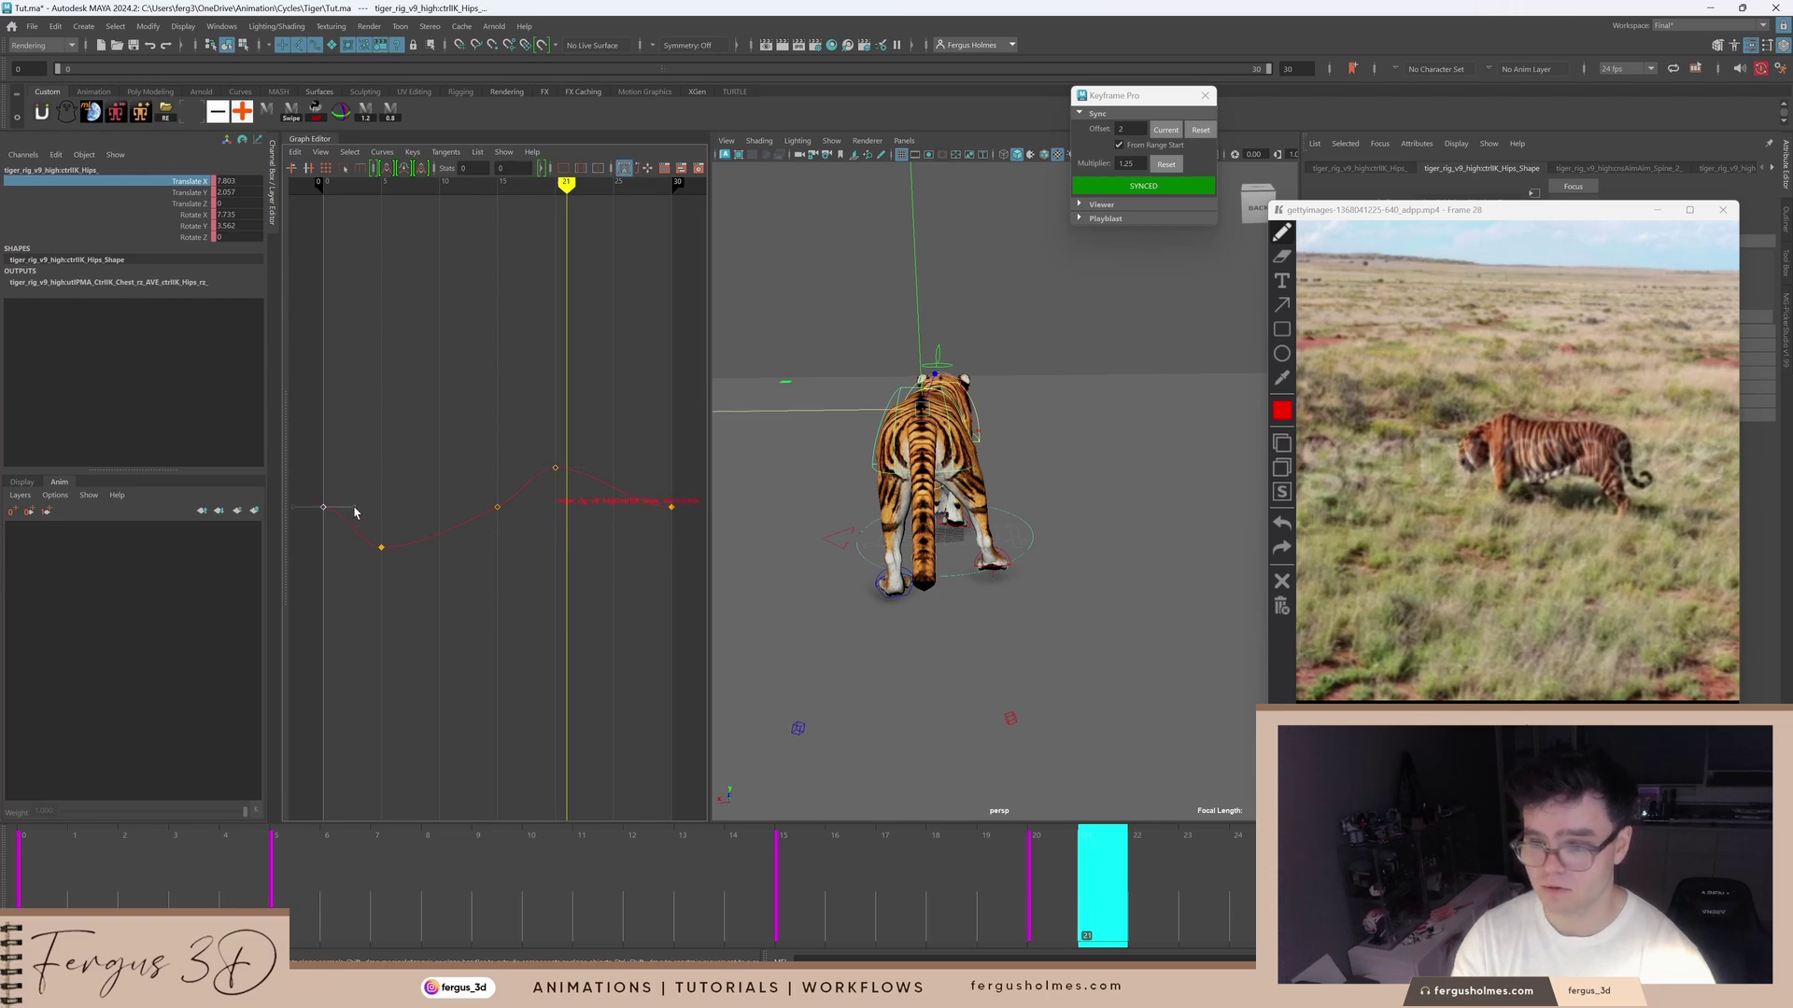
middle_click_drag(356, 513, 348, 532)
left_click(670, 527)
left_click_drag(671, 528, 655, 495)
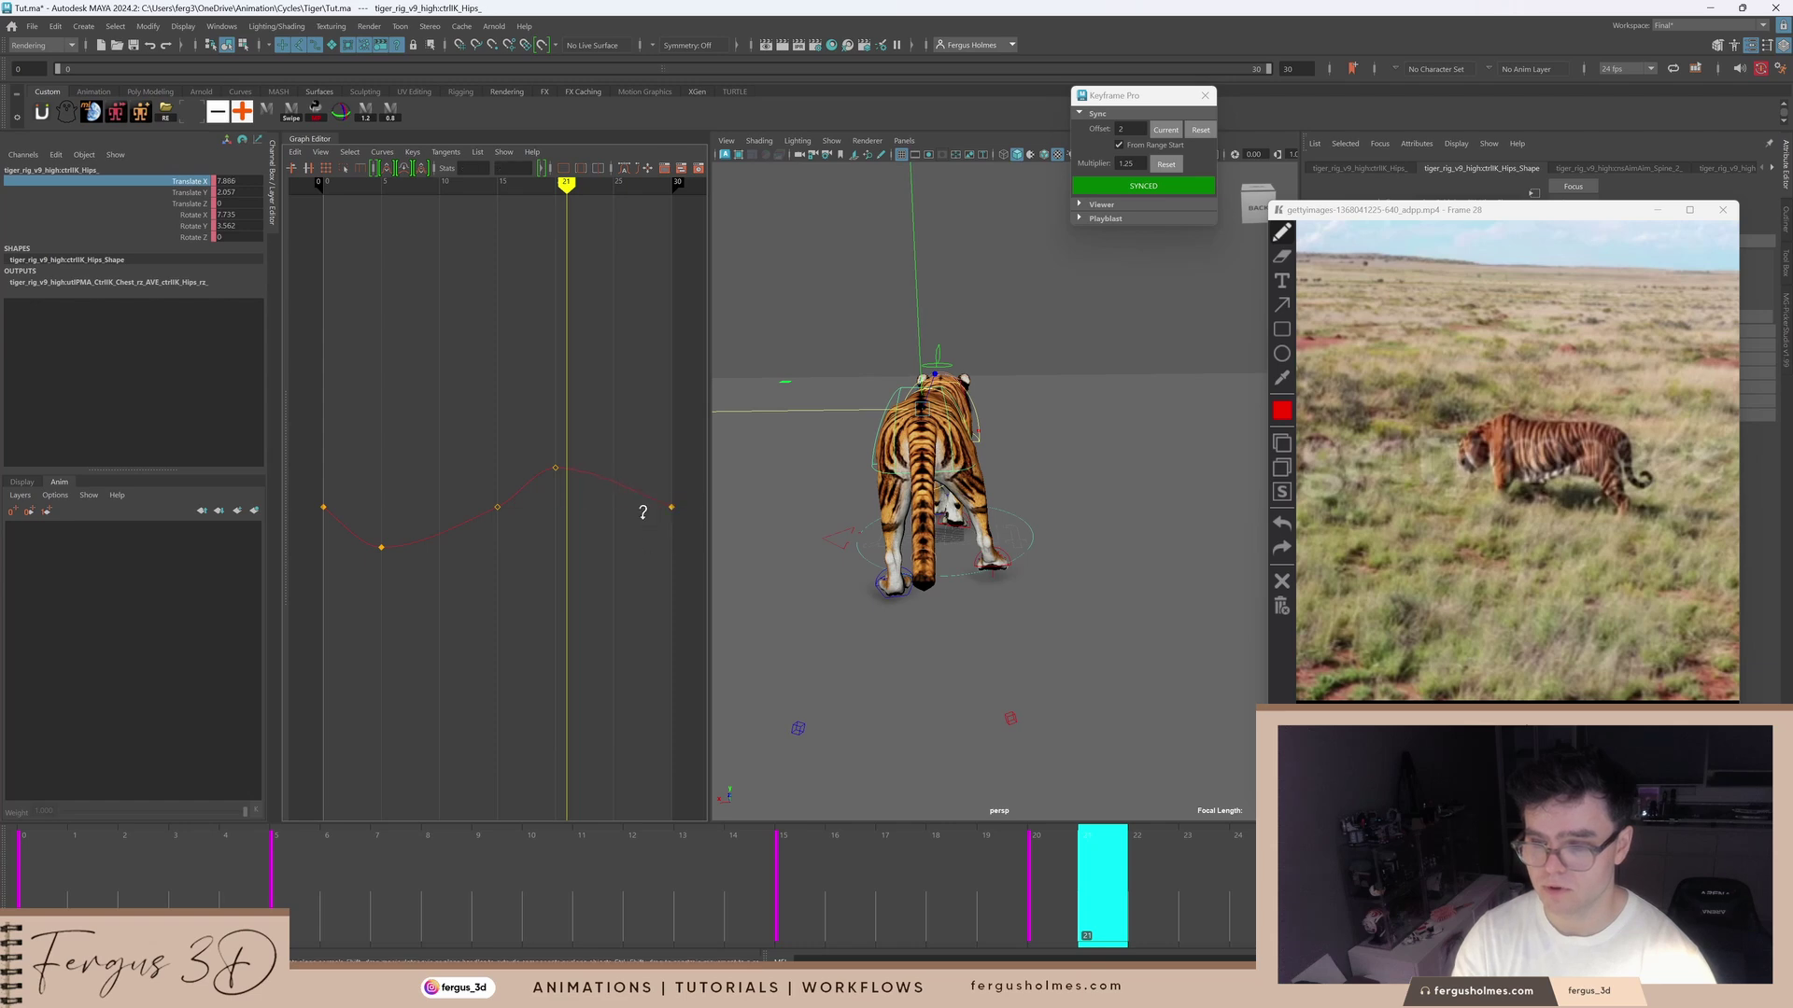
Step: Raise the hips' Translate X key at frame 15 to about 3.61
right_click_drag(643, 511, 579, 511, "alt")
scroll(554, 547, "up", 4)
key("comma")
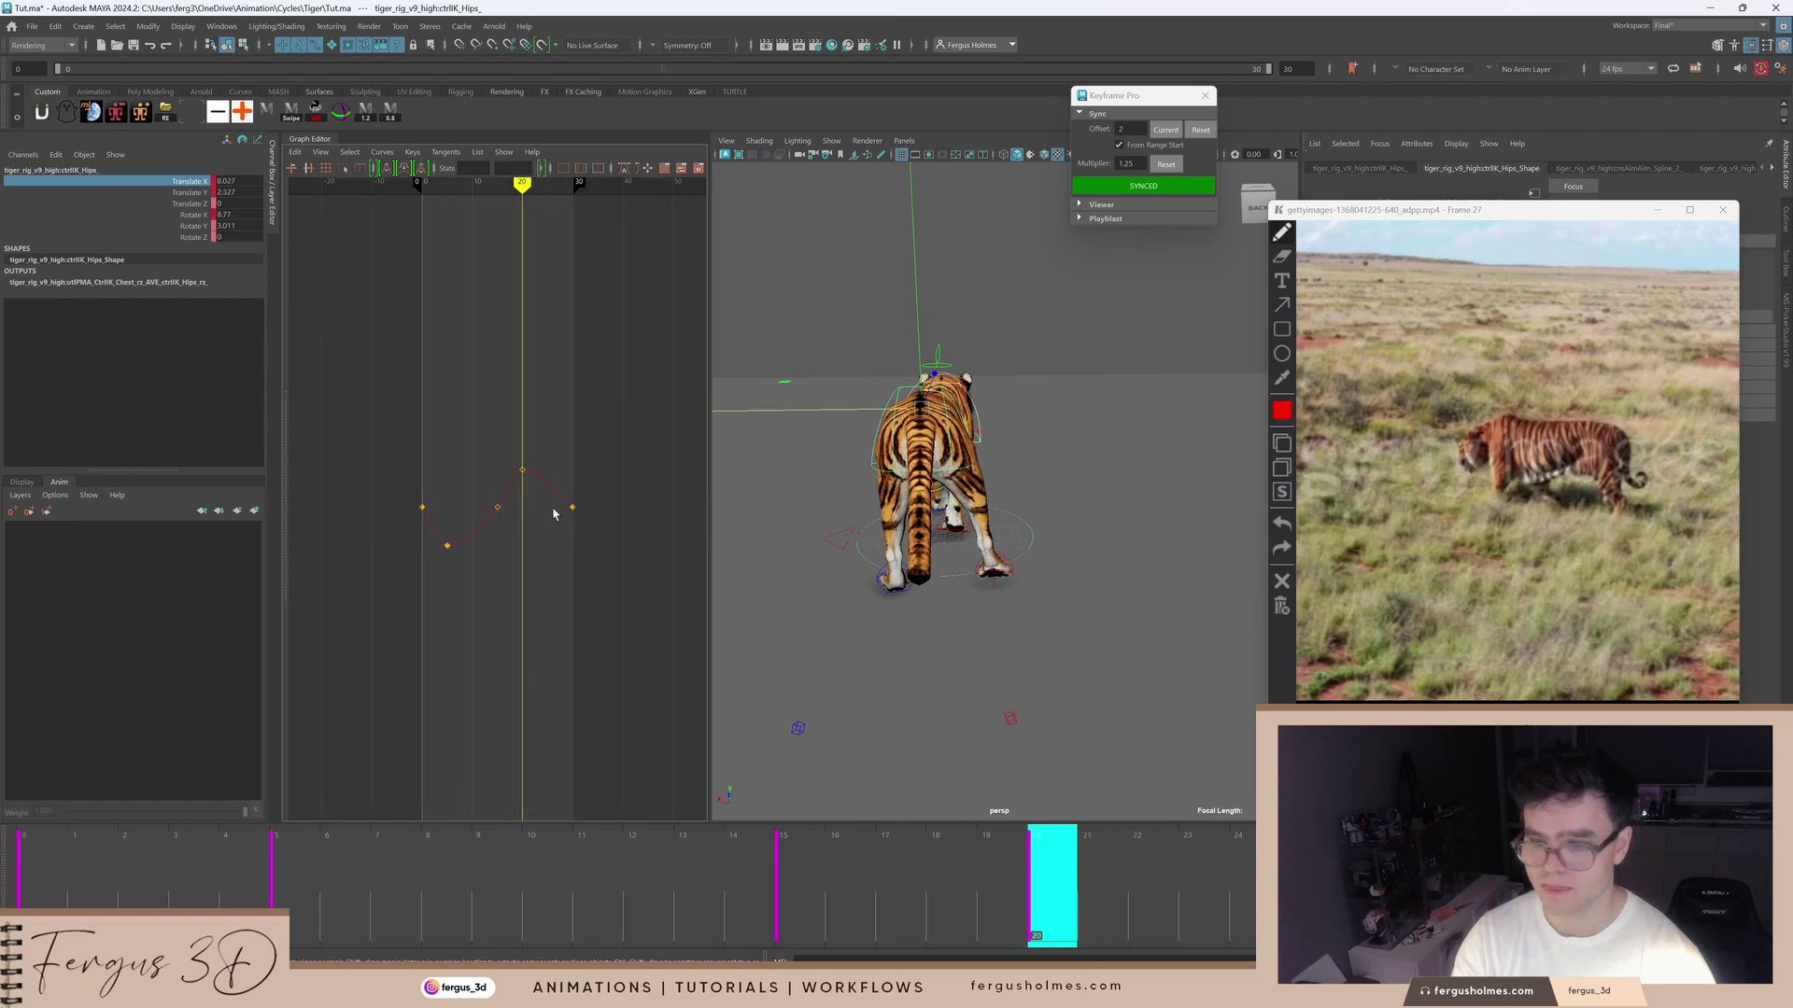
key("a")
key("comma")
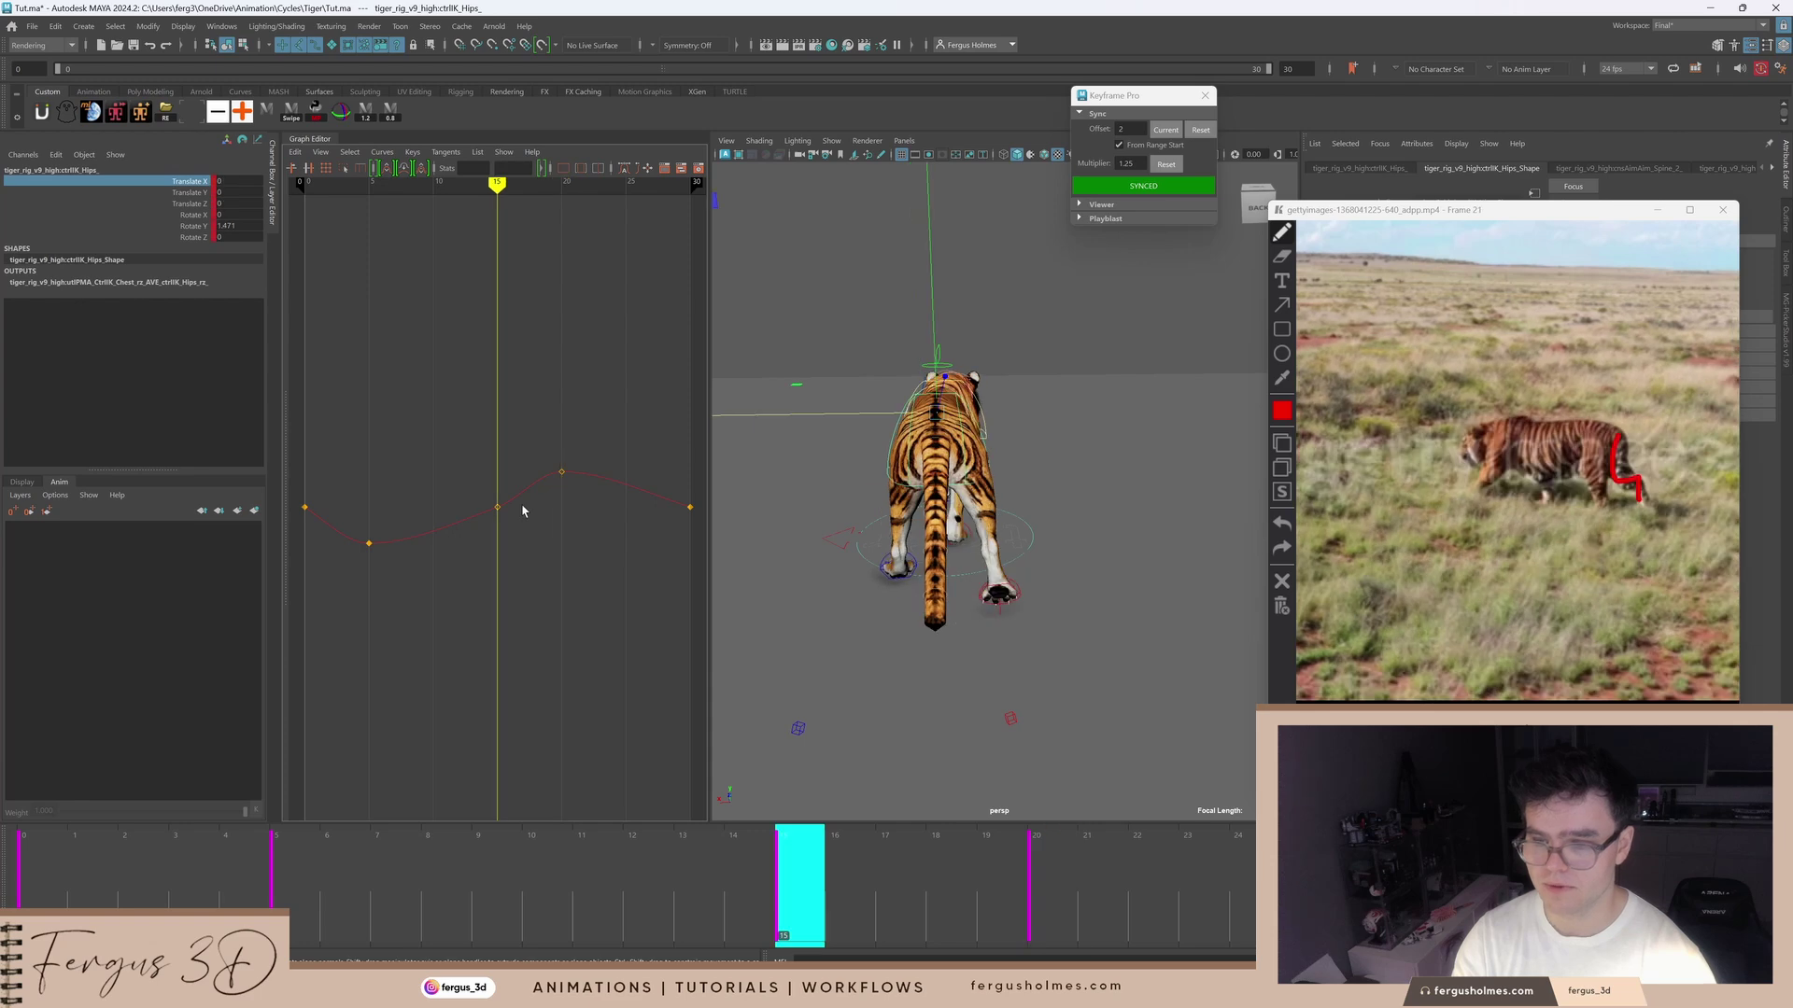
middle_click_drag(519, 529, 523, 502, "shift")
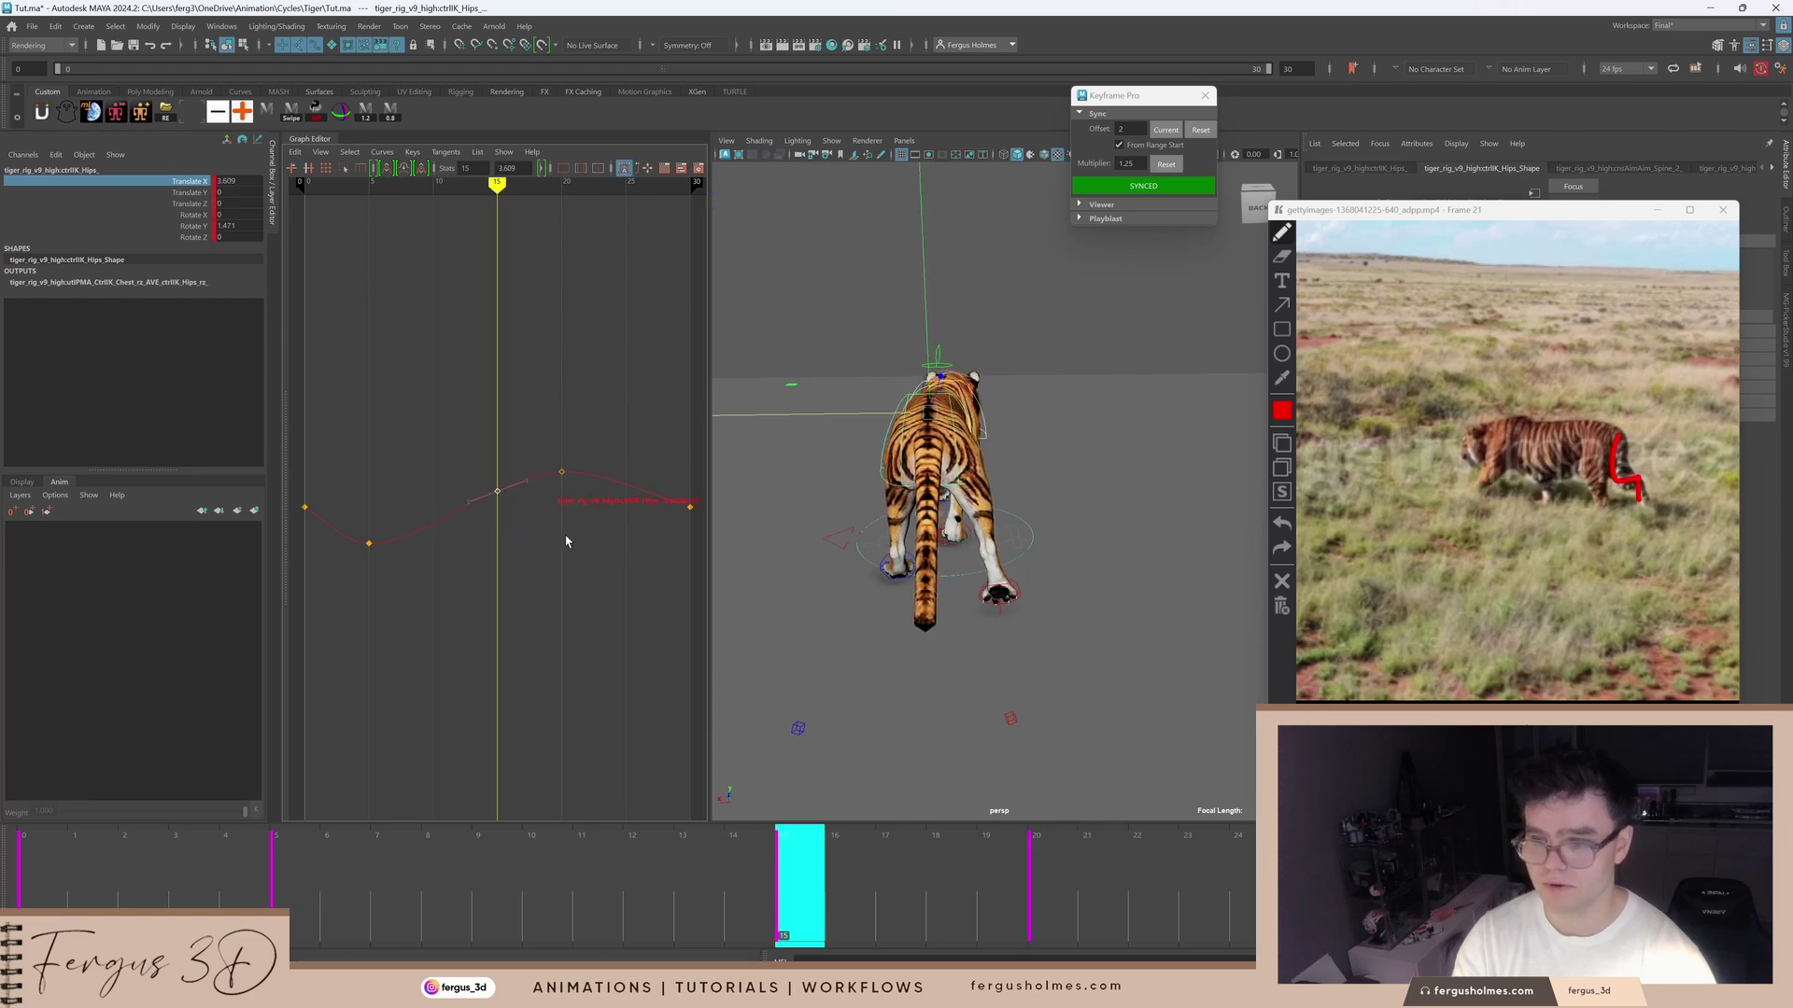
Step: Lower the first and last Translate X keys together to about -1.80
left_click(362, 488)
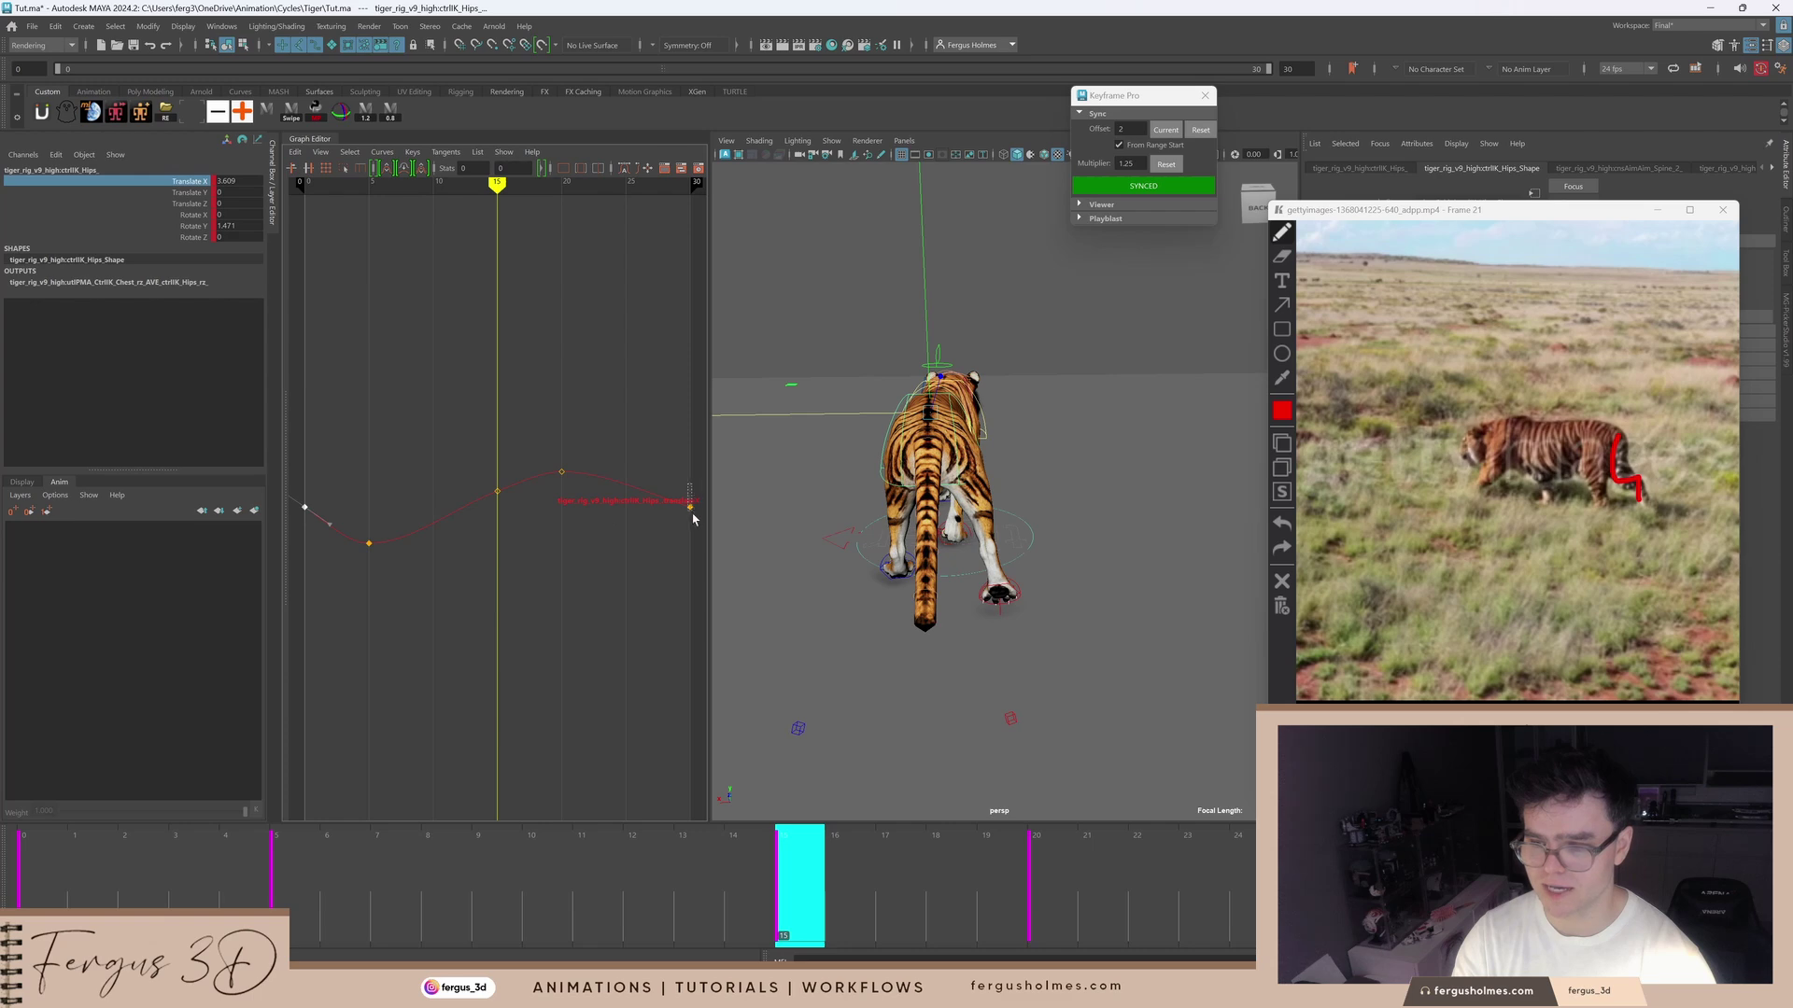
left_click_drag(693, 514, 693, 515, "shift")
middle_click_drag(659, 530, 659, 542, "shift")
left_click(405, 499)
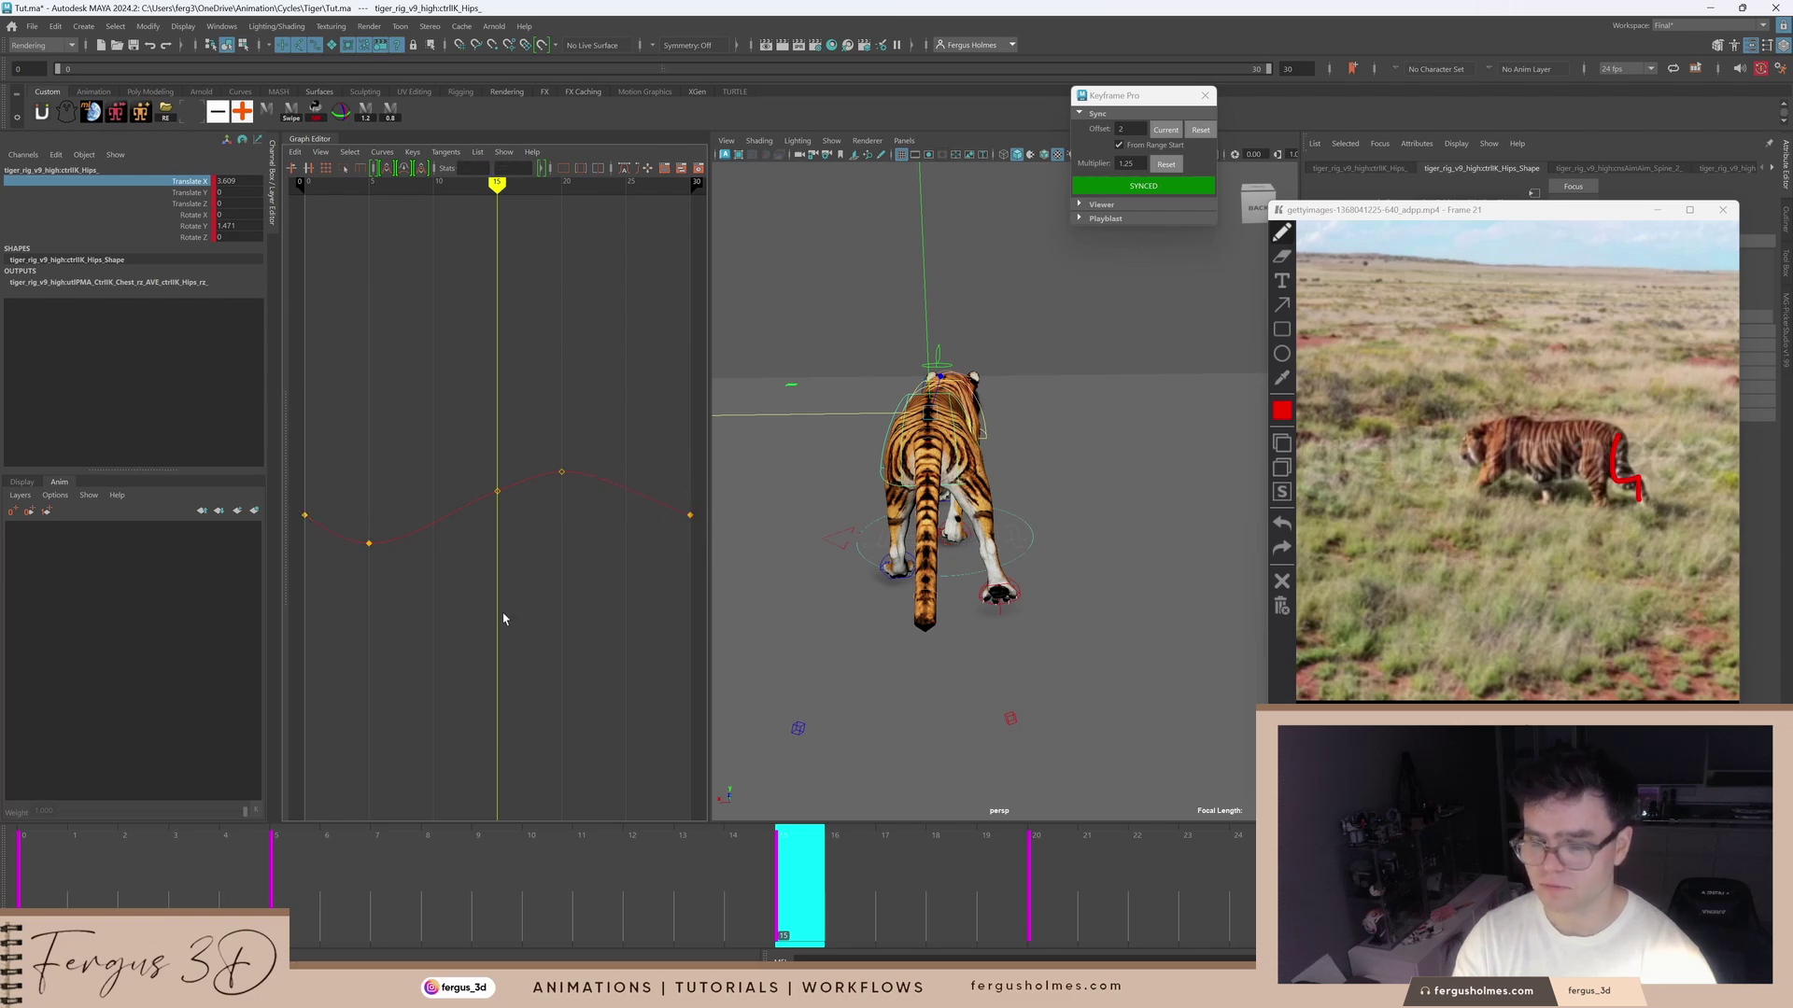
Step: Play back the walk cycle from behind and from the side to examine the hips' sway
left_click_drag(849, 912, 18, 912)
scroll(840, 563, "down", 5)
key("alt+v")
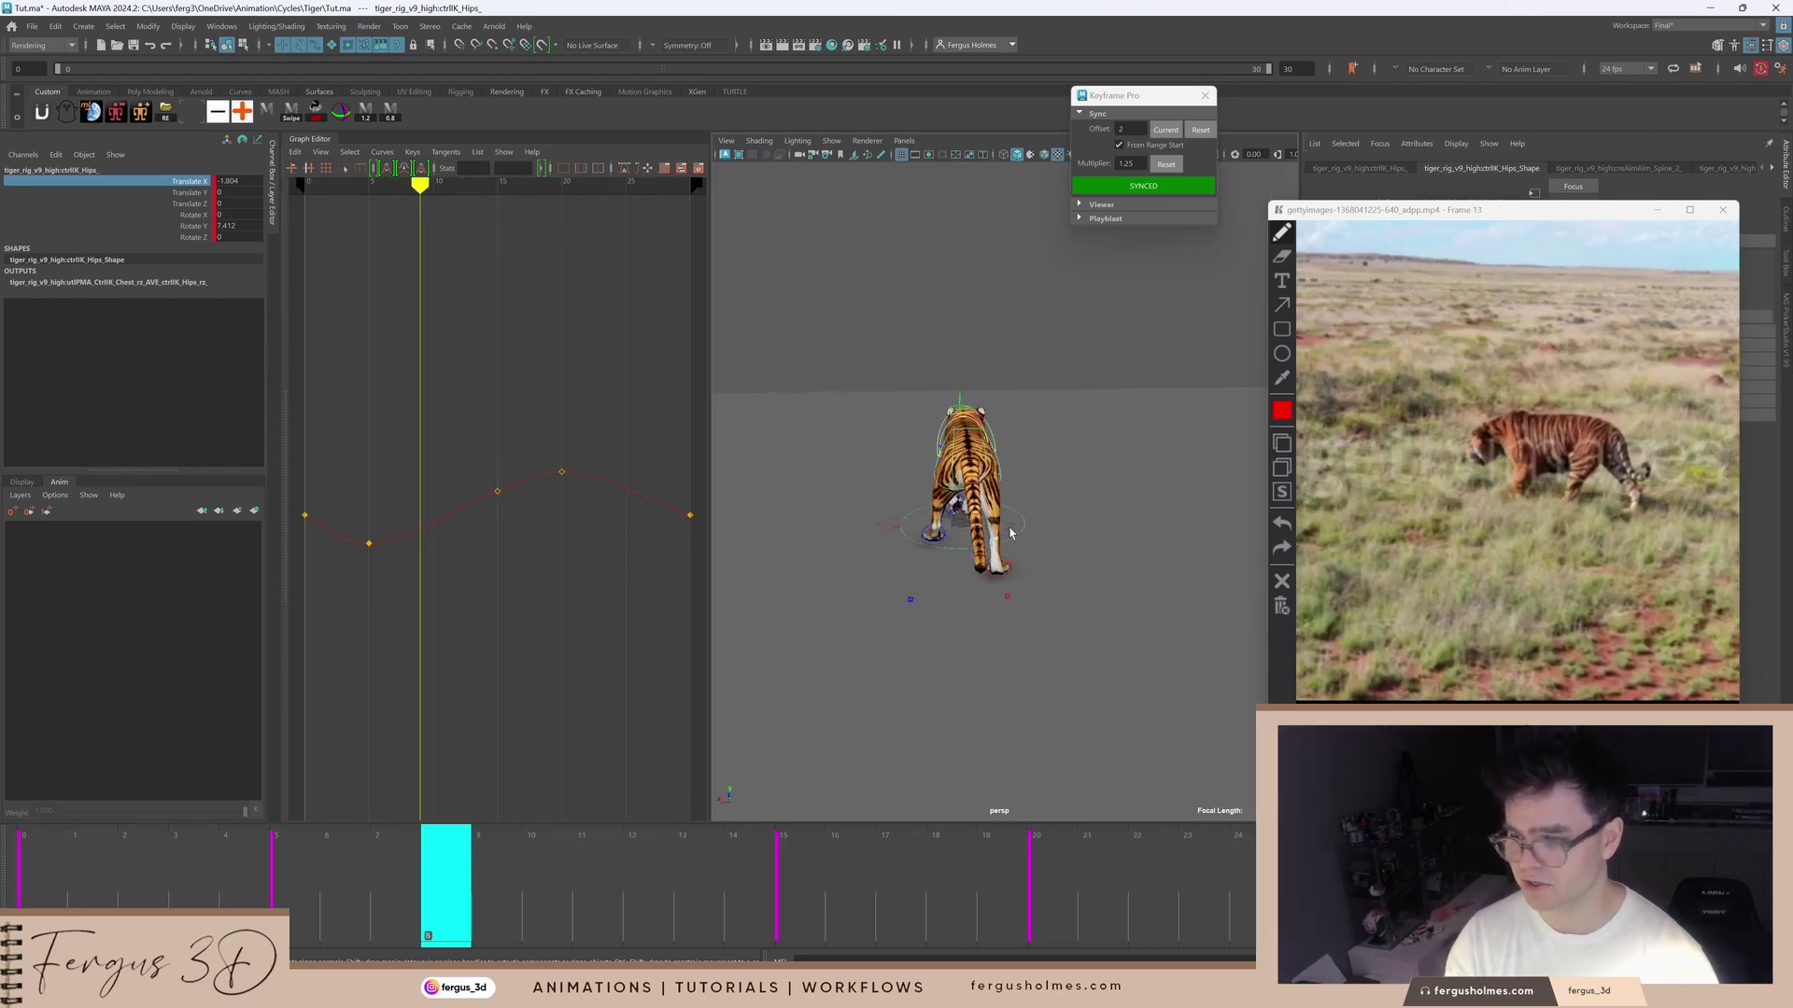
scroll(1015, 509, "up", 5)
left_click_drag(1013, 512, 943, 560, "alt")
key("alt+v")
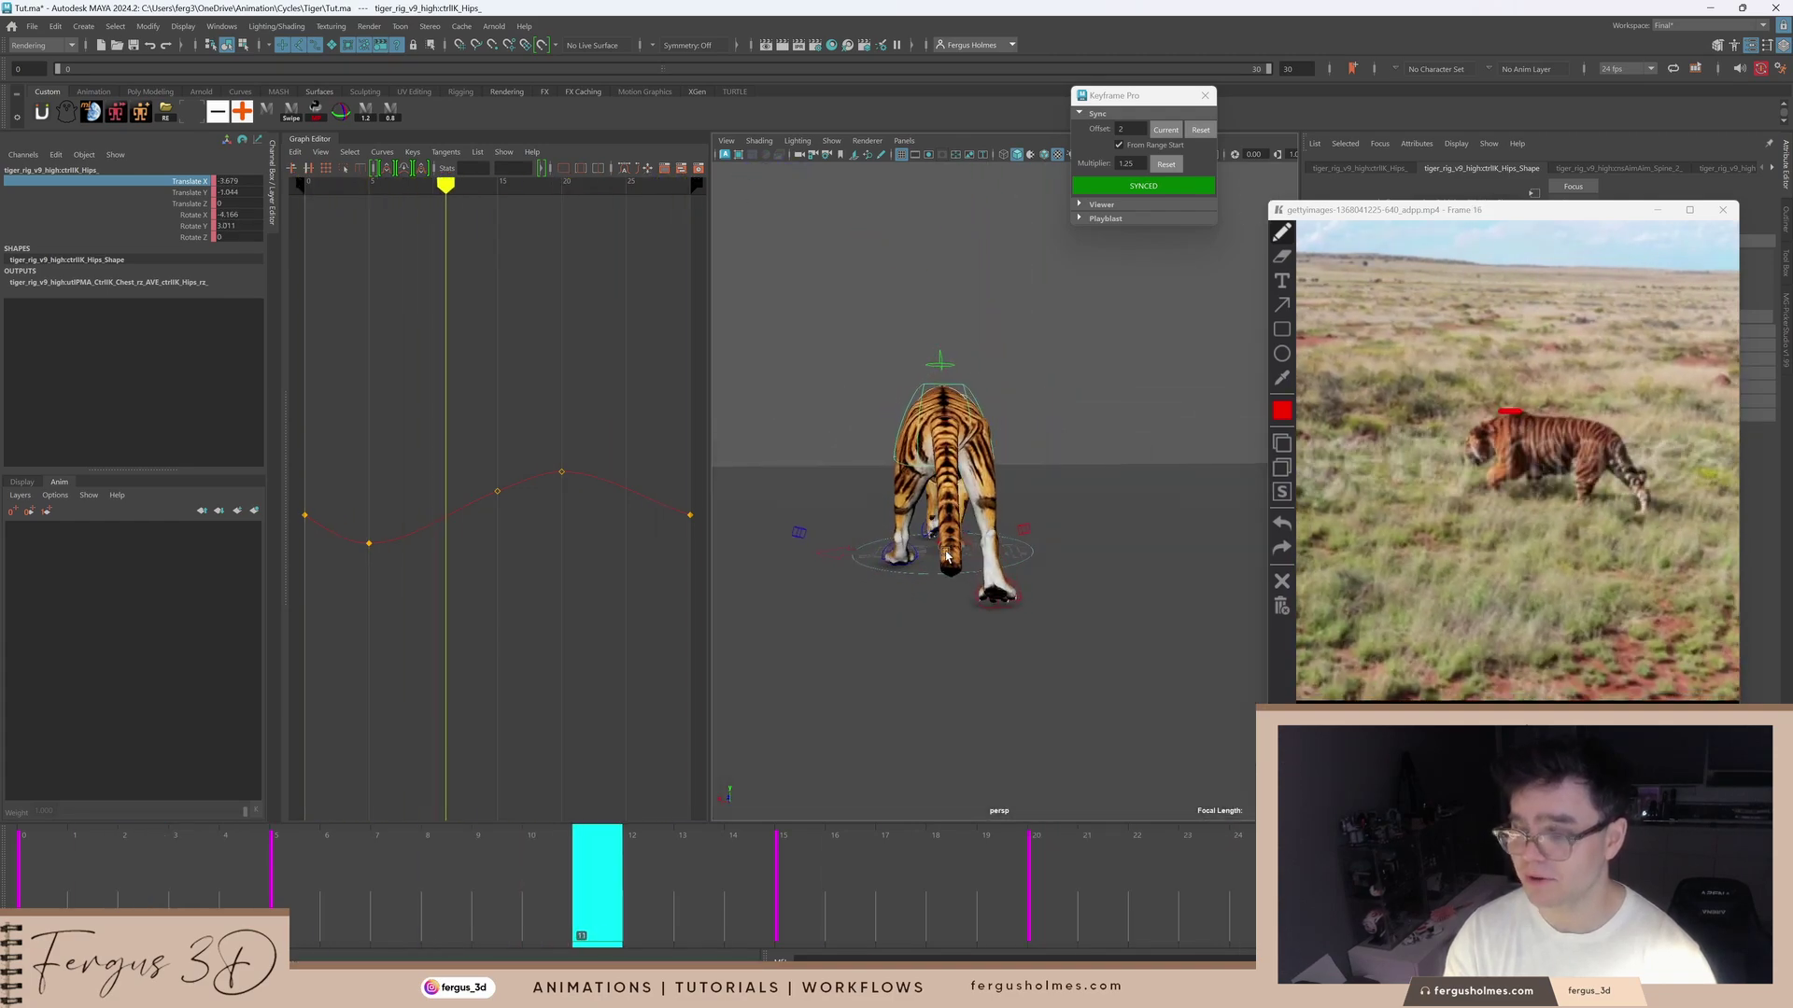
key("alt+v")
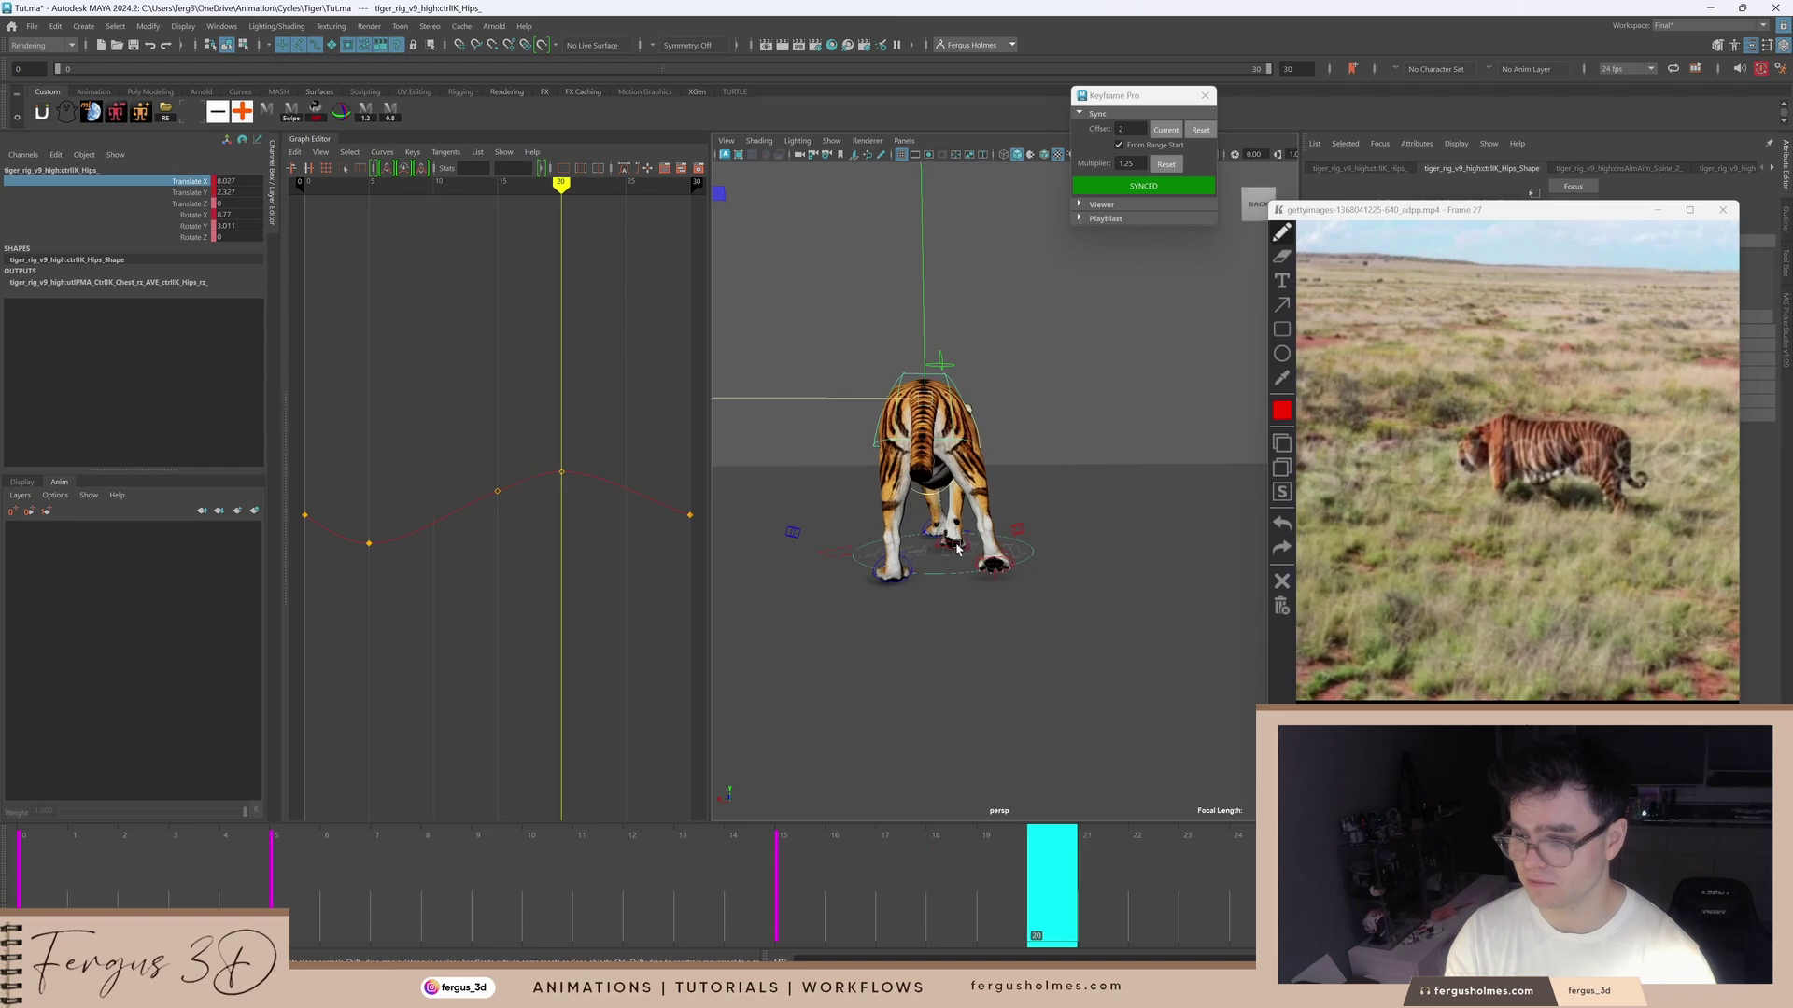
scroll(956, 551, "down", 3)
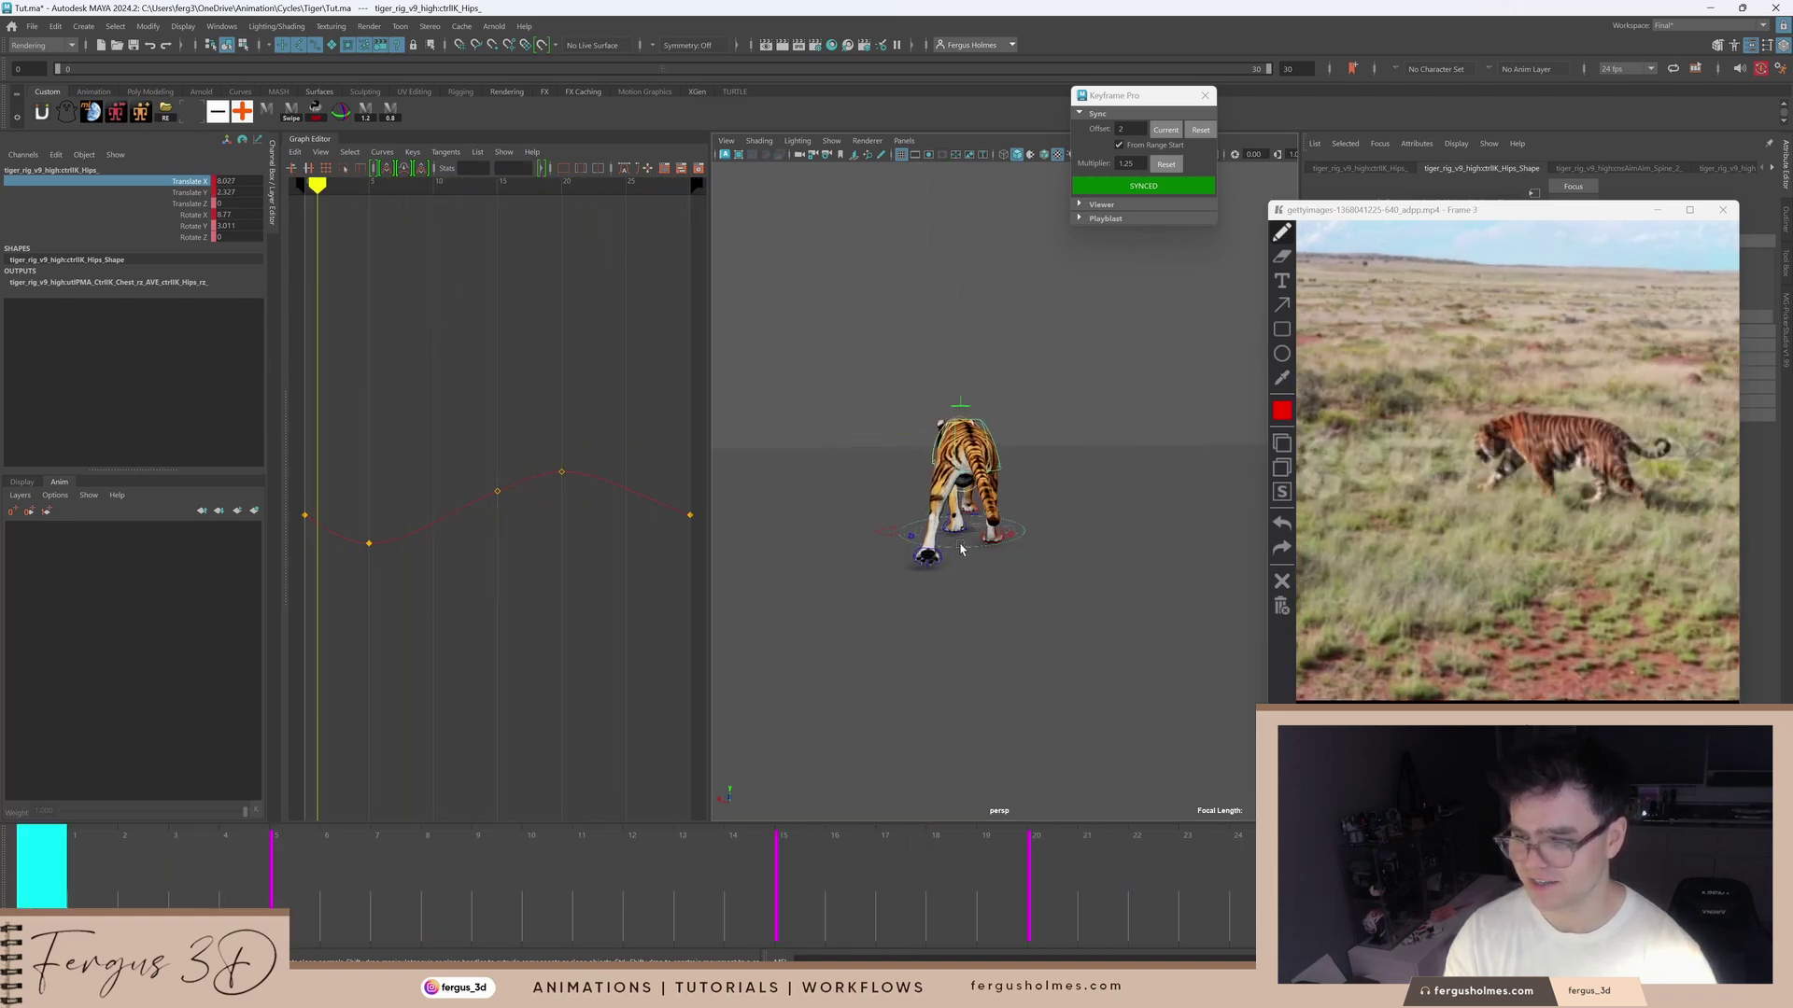
left_click_drag(959, 551, 1034, 519, "alt")
middle_click_drag(1035, 520, 1066, 538, "alt")
key("alt+v")
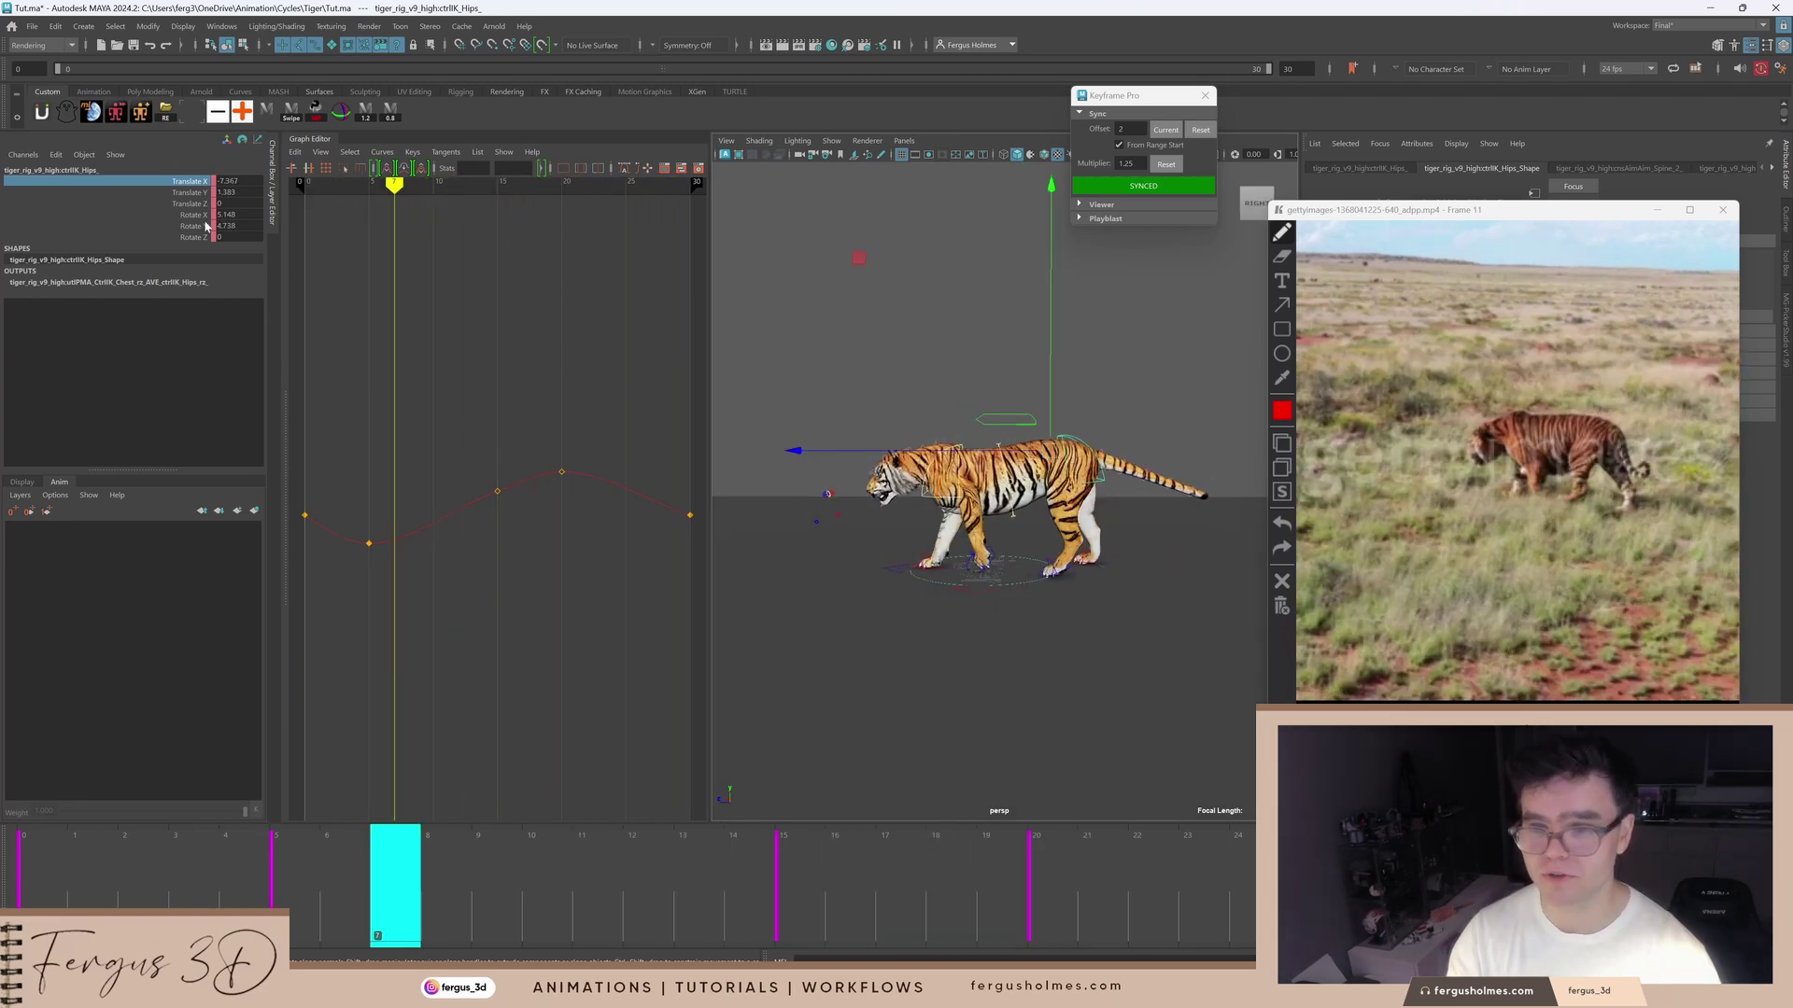
Step: Delete the hips' Rotate Y keys at frames 5 and 15, and set a fresh key at frame 15
left_click(206, 226)
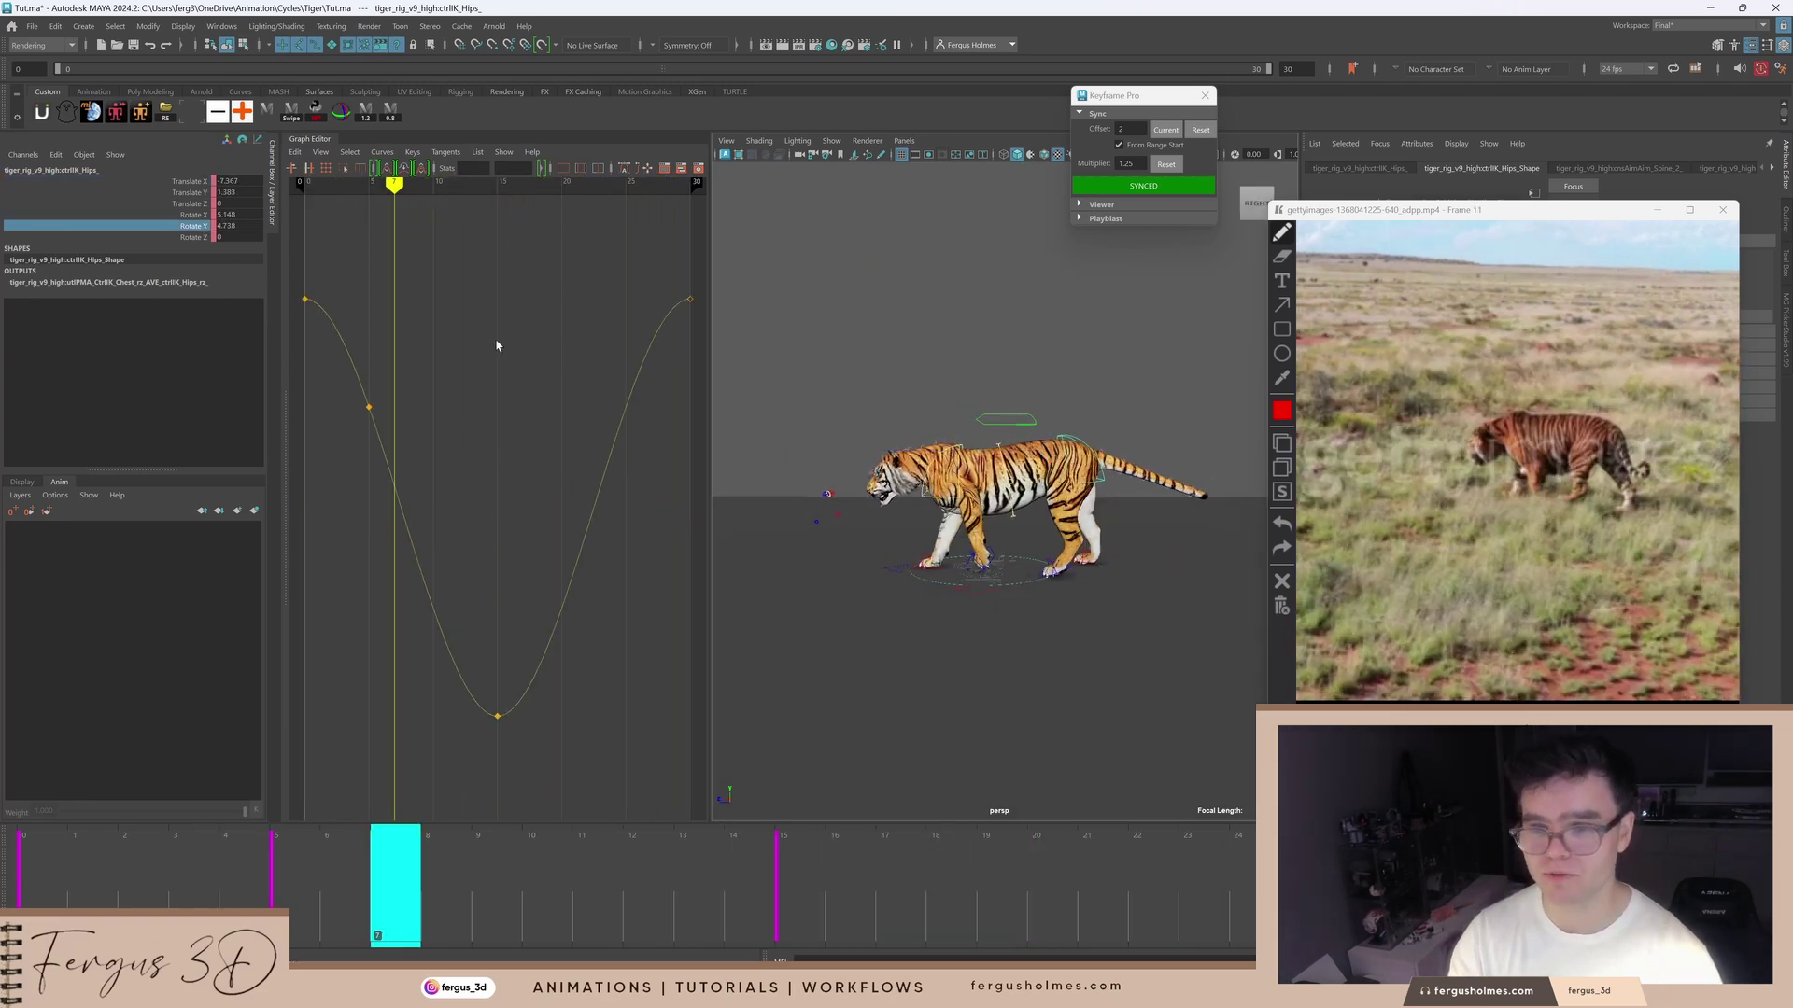
key("period")
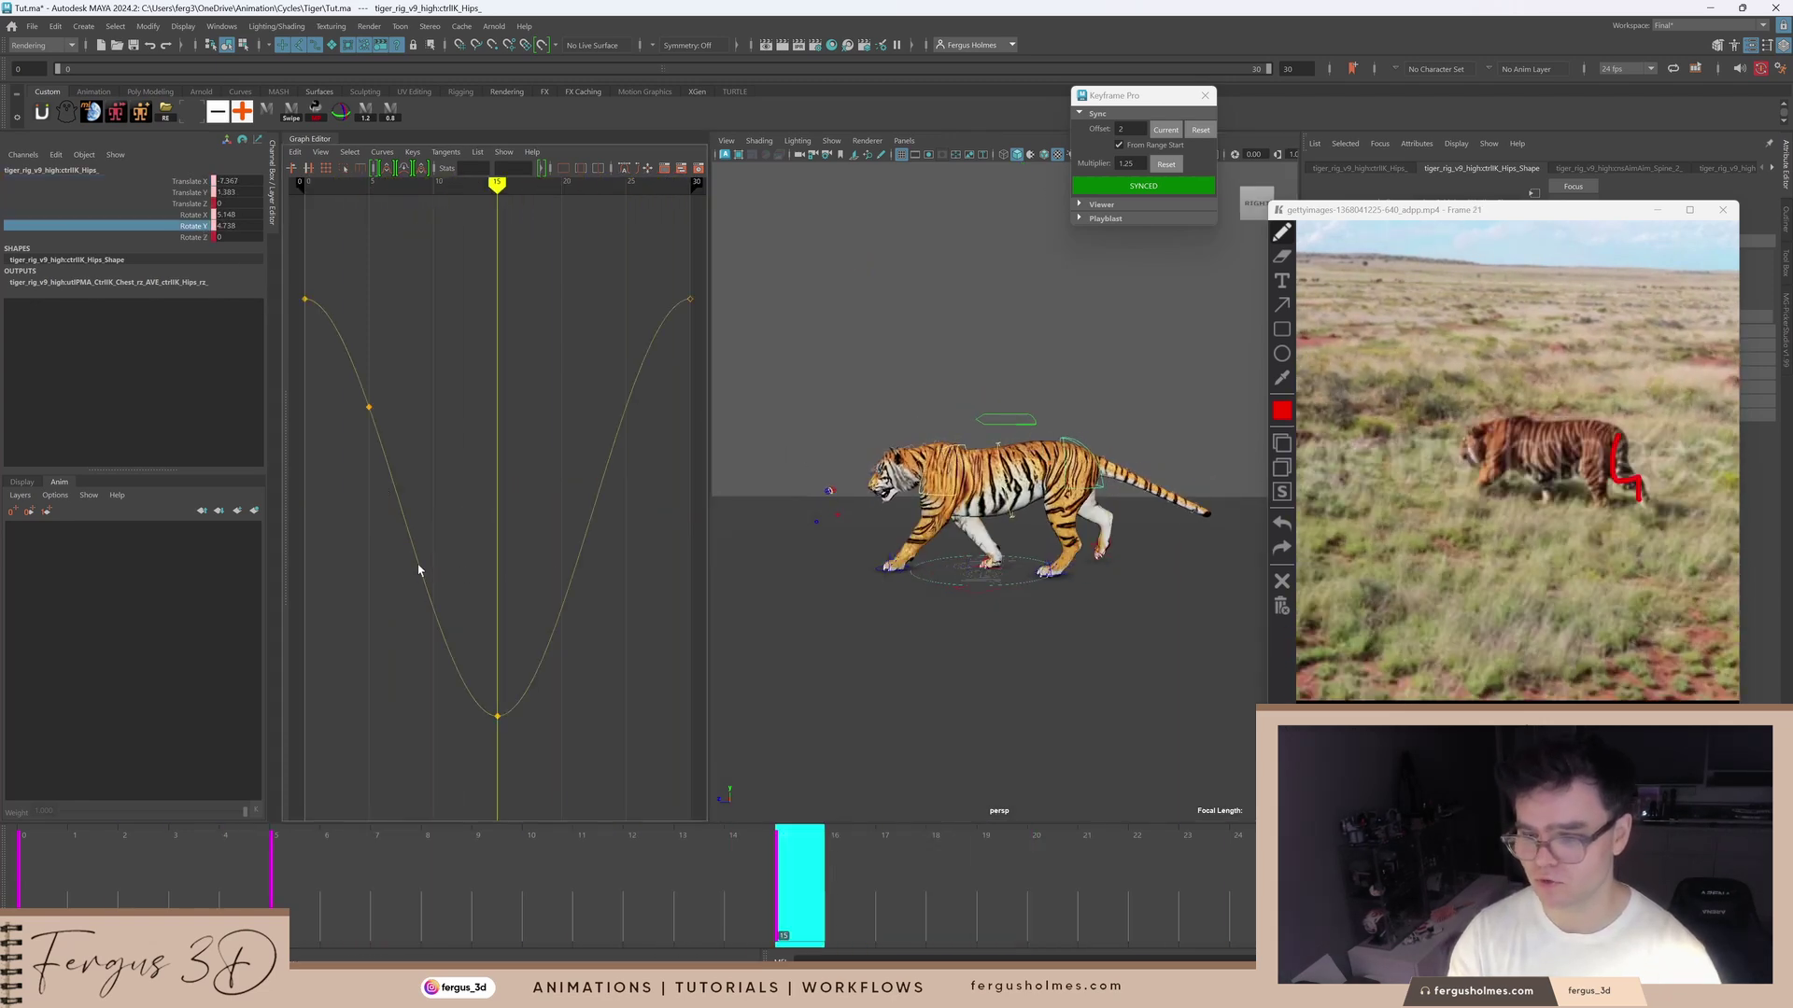
left_click_drag(353, 368, 571, 761)
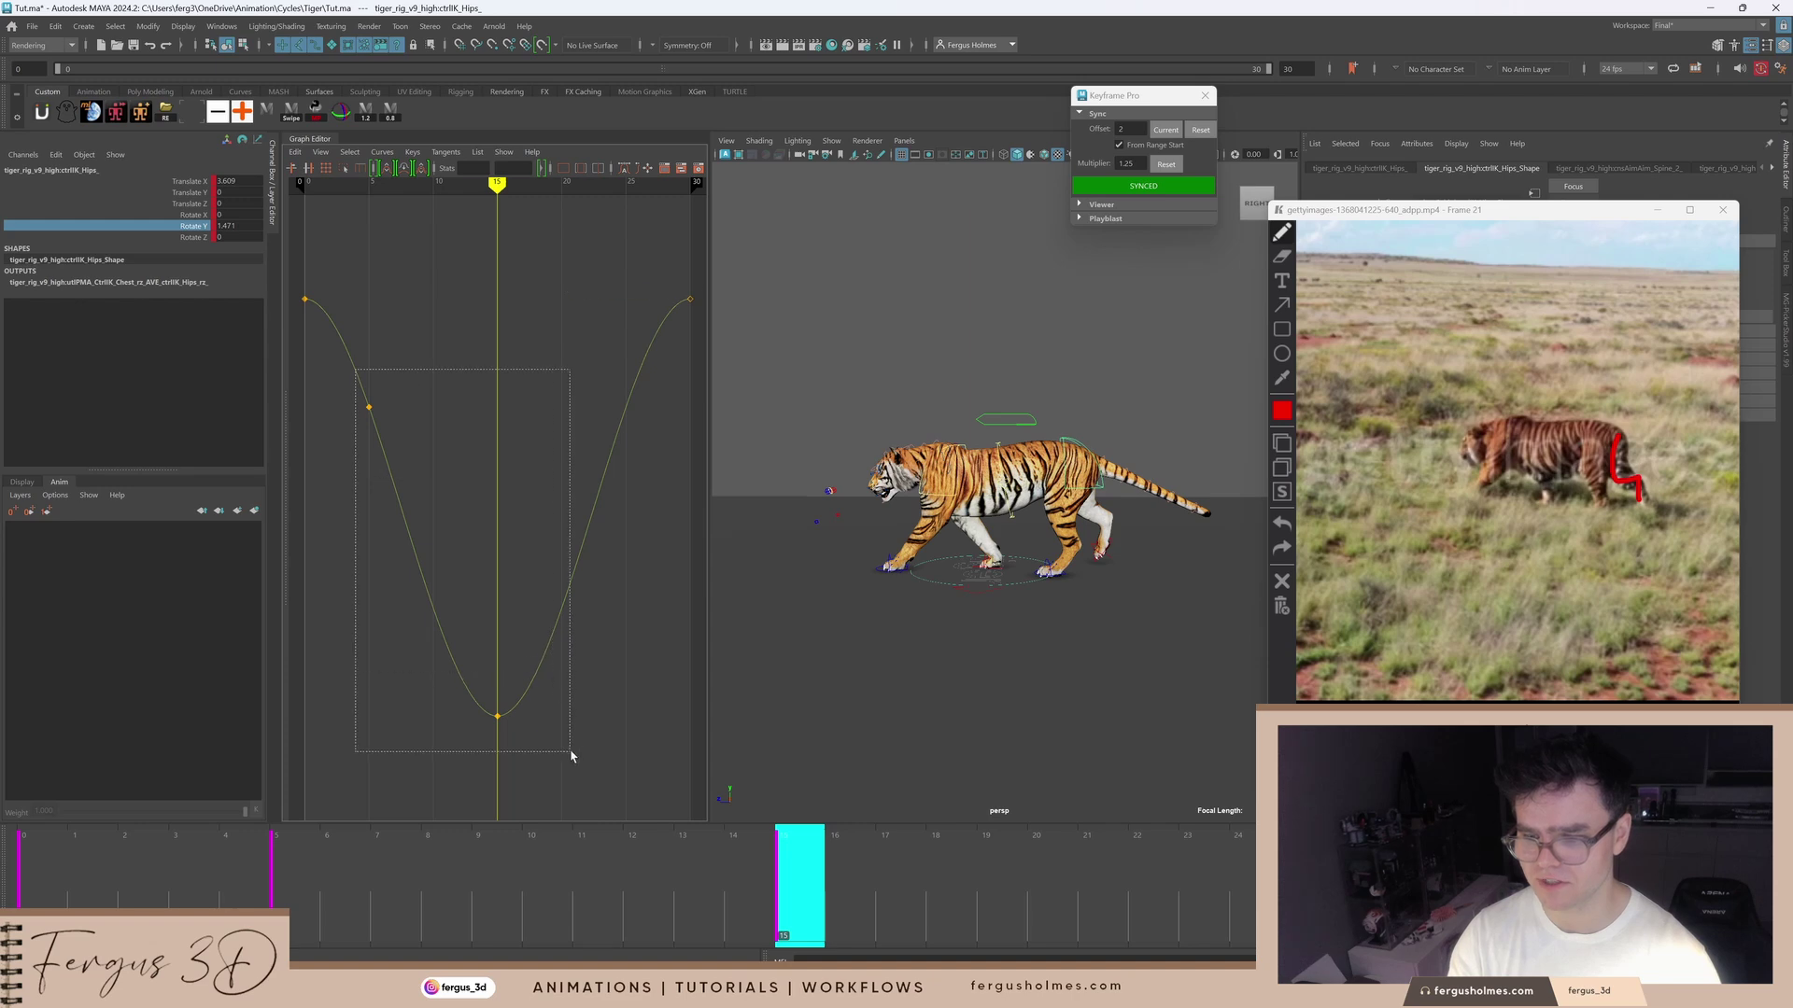
key("Delete")
key("s")
Step: Set a hips key at frame 11 and rotate the hips to a Rotate Y of about 2.39
middle_click_drag(1013, 667, 805, 652, "alt")
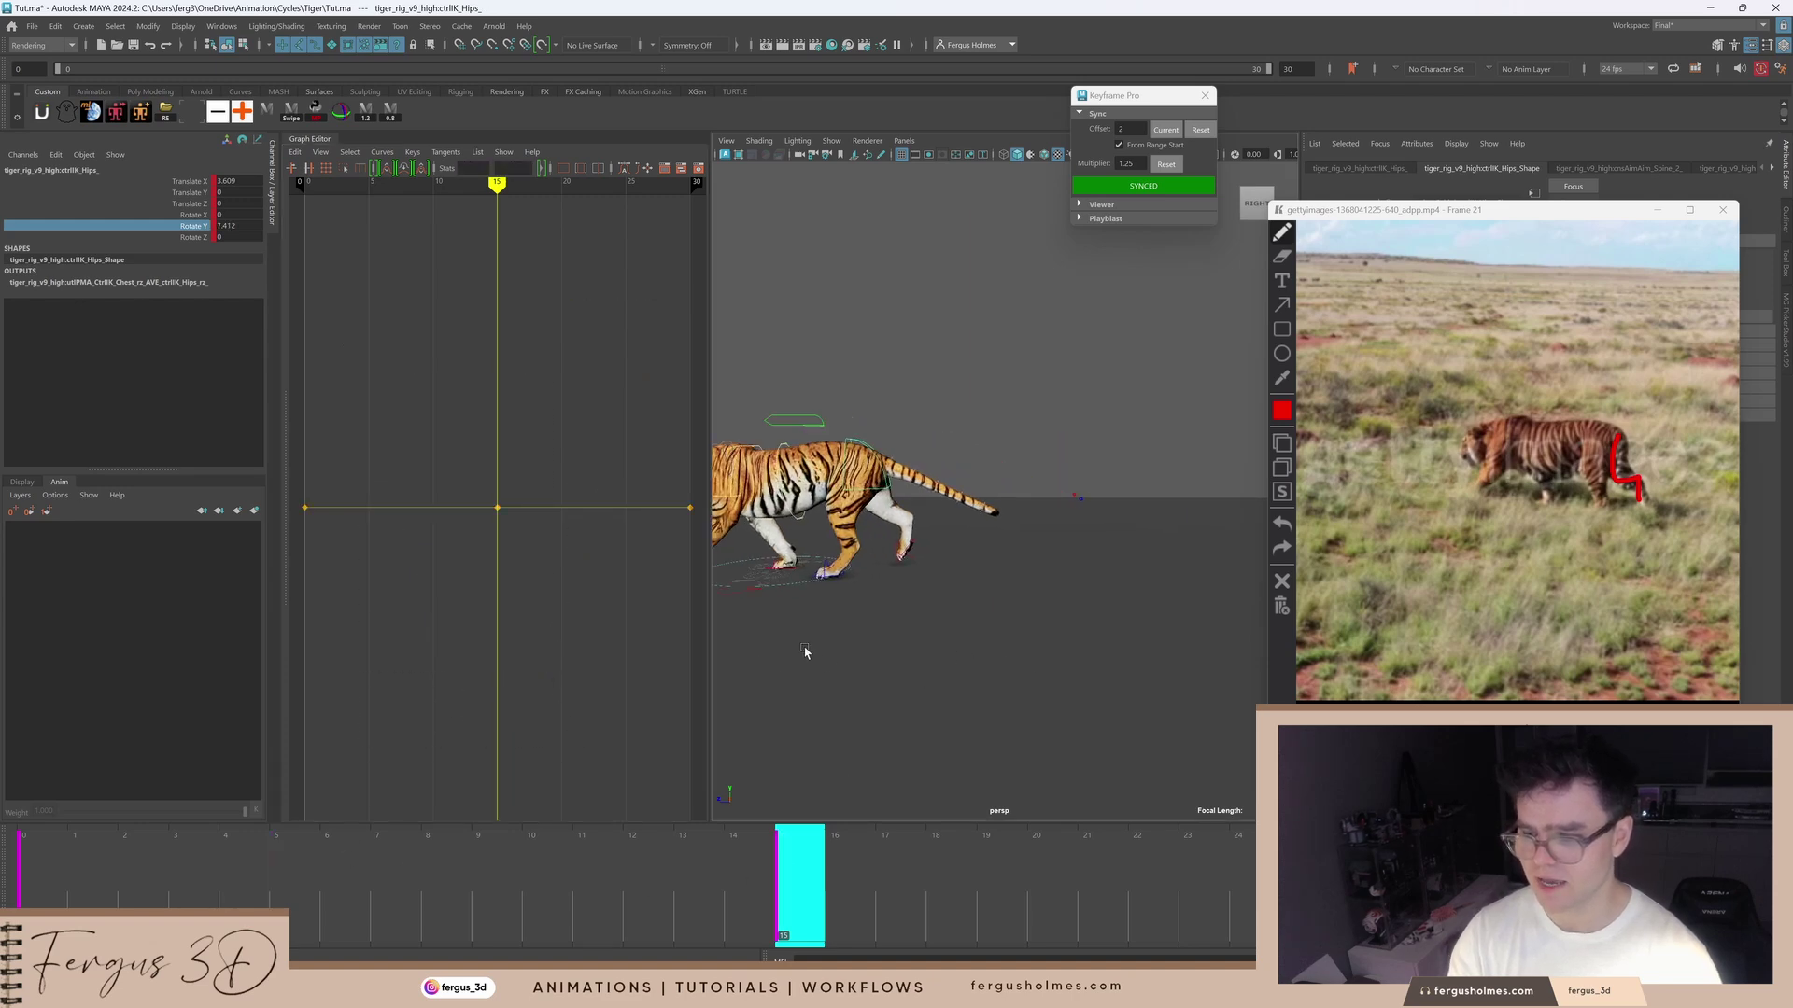
middle_click_drag(878, 560, 954, 557, "alt")
mouse_move(579, 887)
left_mouse_down()
mouse_move(236, 874)
mouse_move(645, 897)
mouse_move(605, 907)
left_mouse_up()
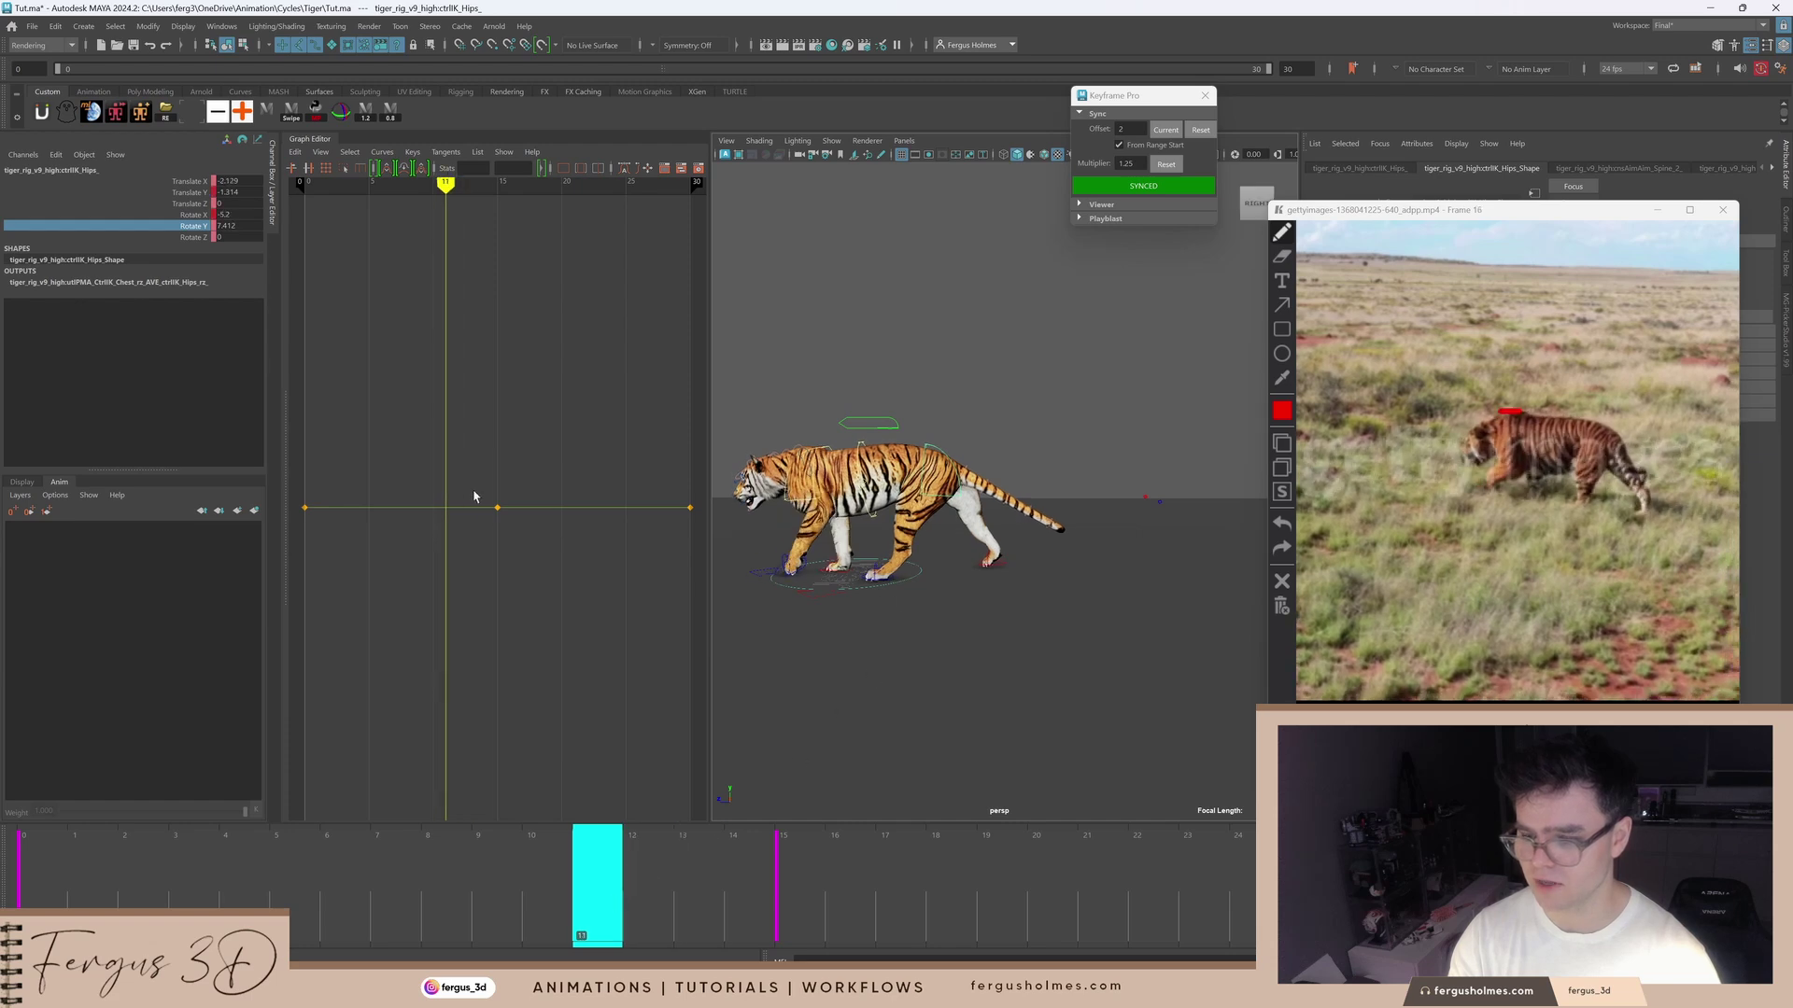
key("s")
key("e")
scroll(1075, 482, "up", 4)
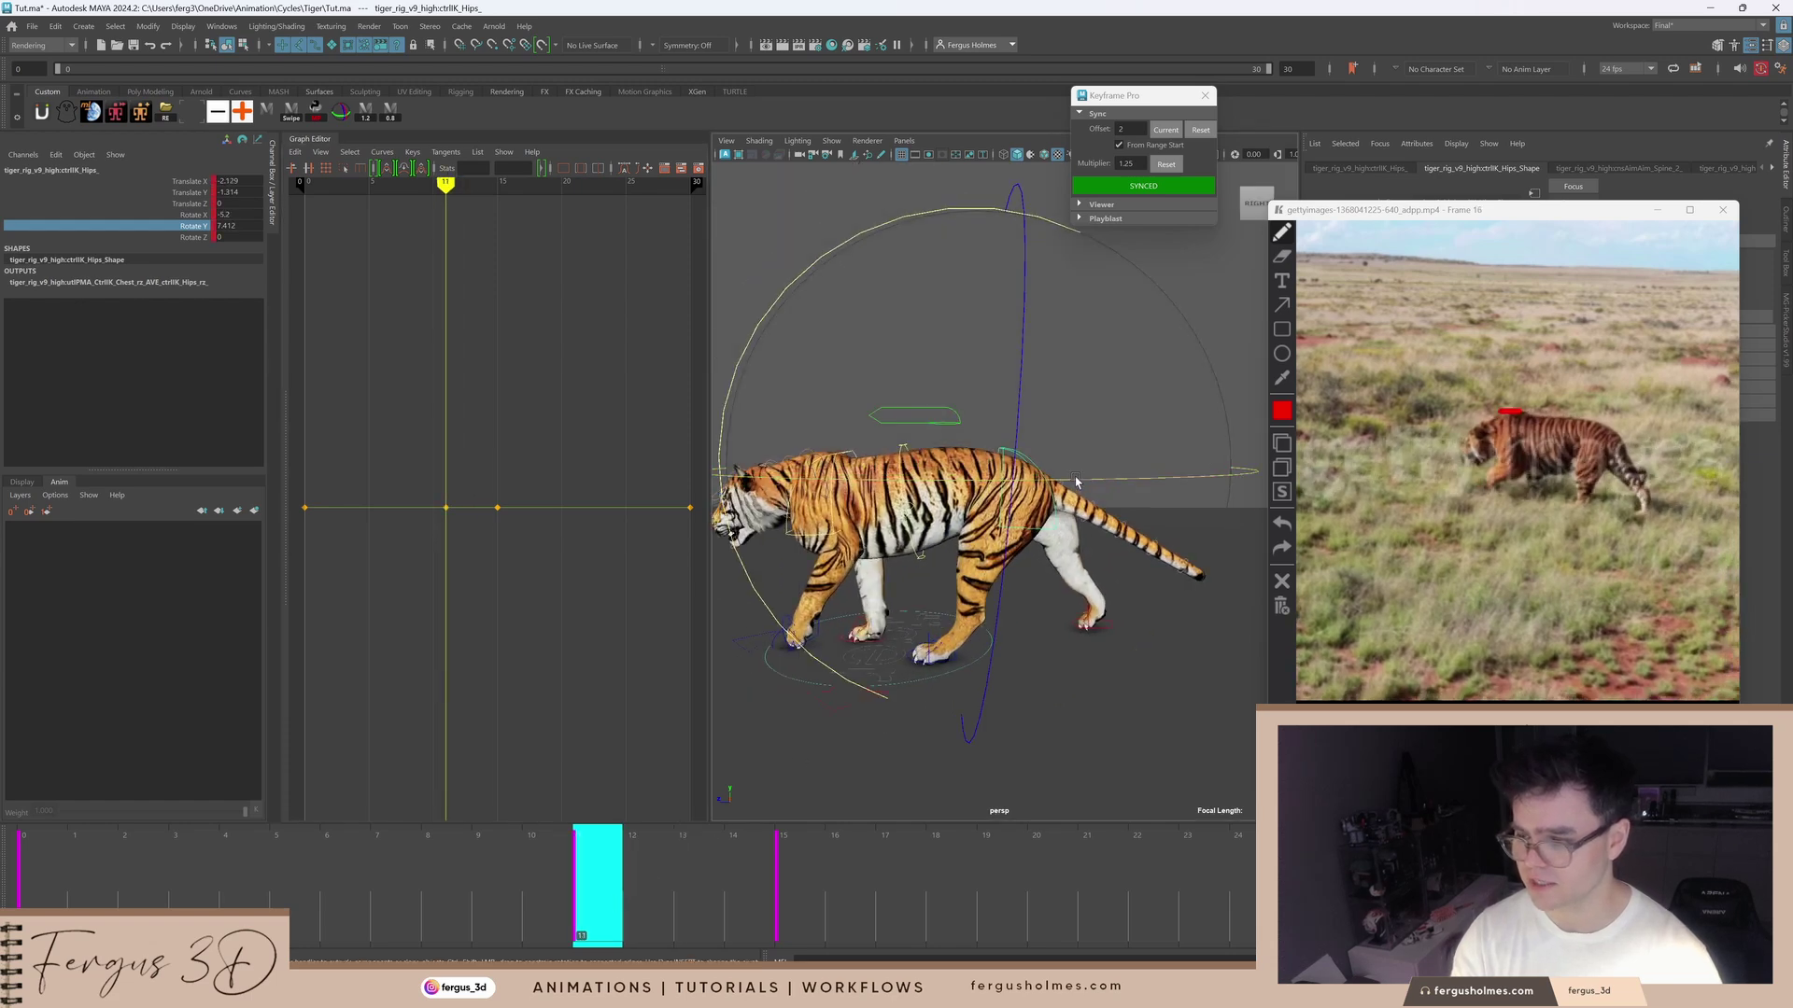
left_click_drag(1075, 482, 1024, 525)
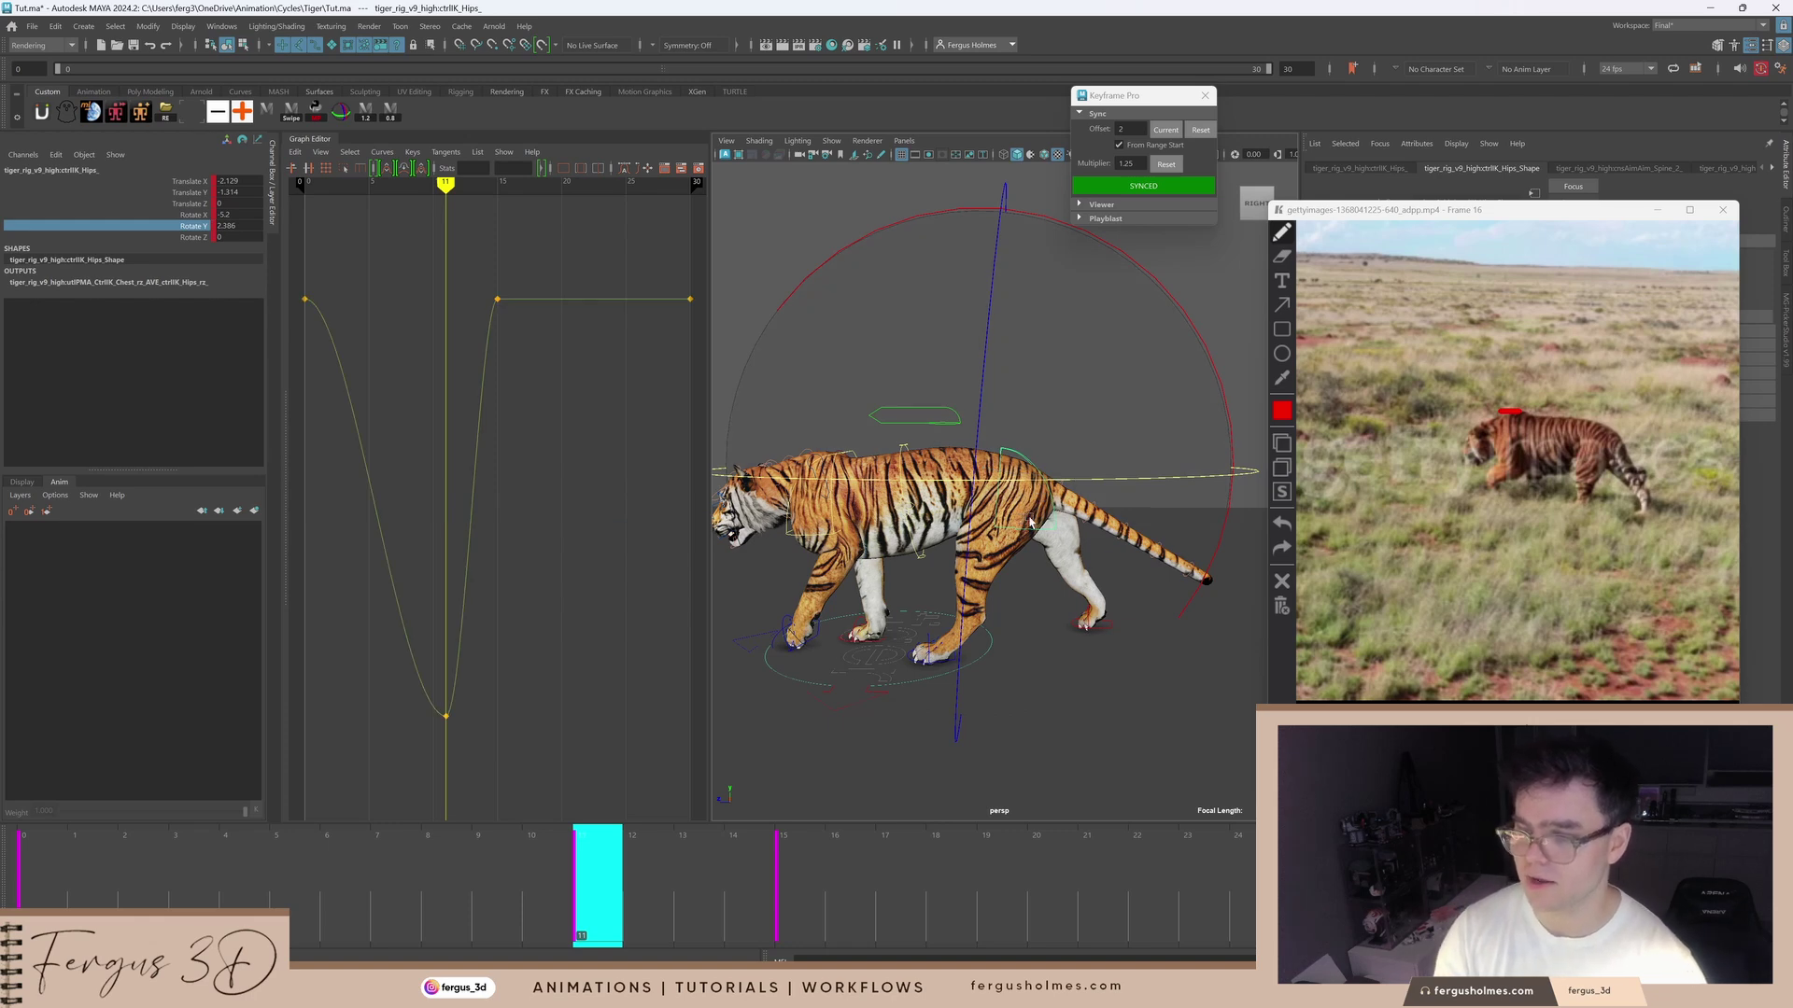
Step: Insert a Rotate Y key at frame 26 and raise it to about 10.62
right_click_drag(513, 401, 542, 467, "alt+shift")
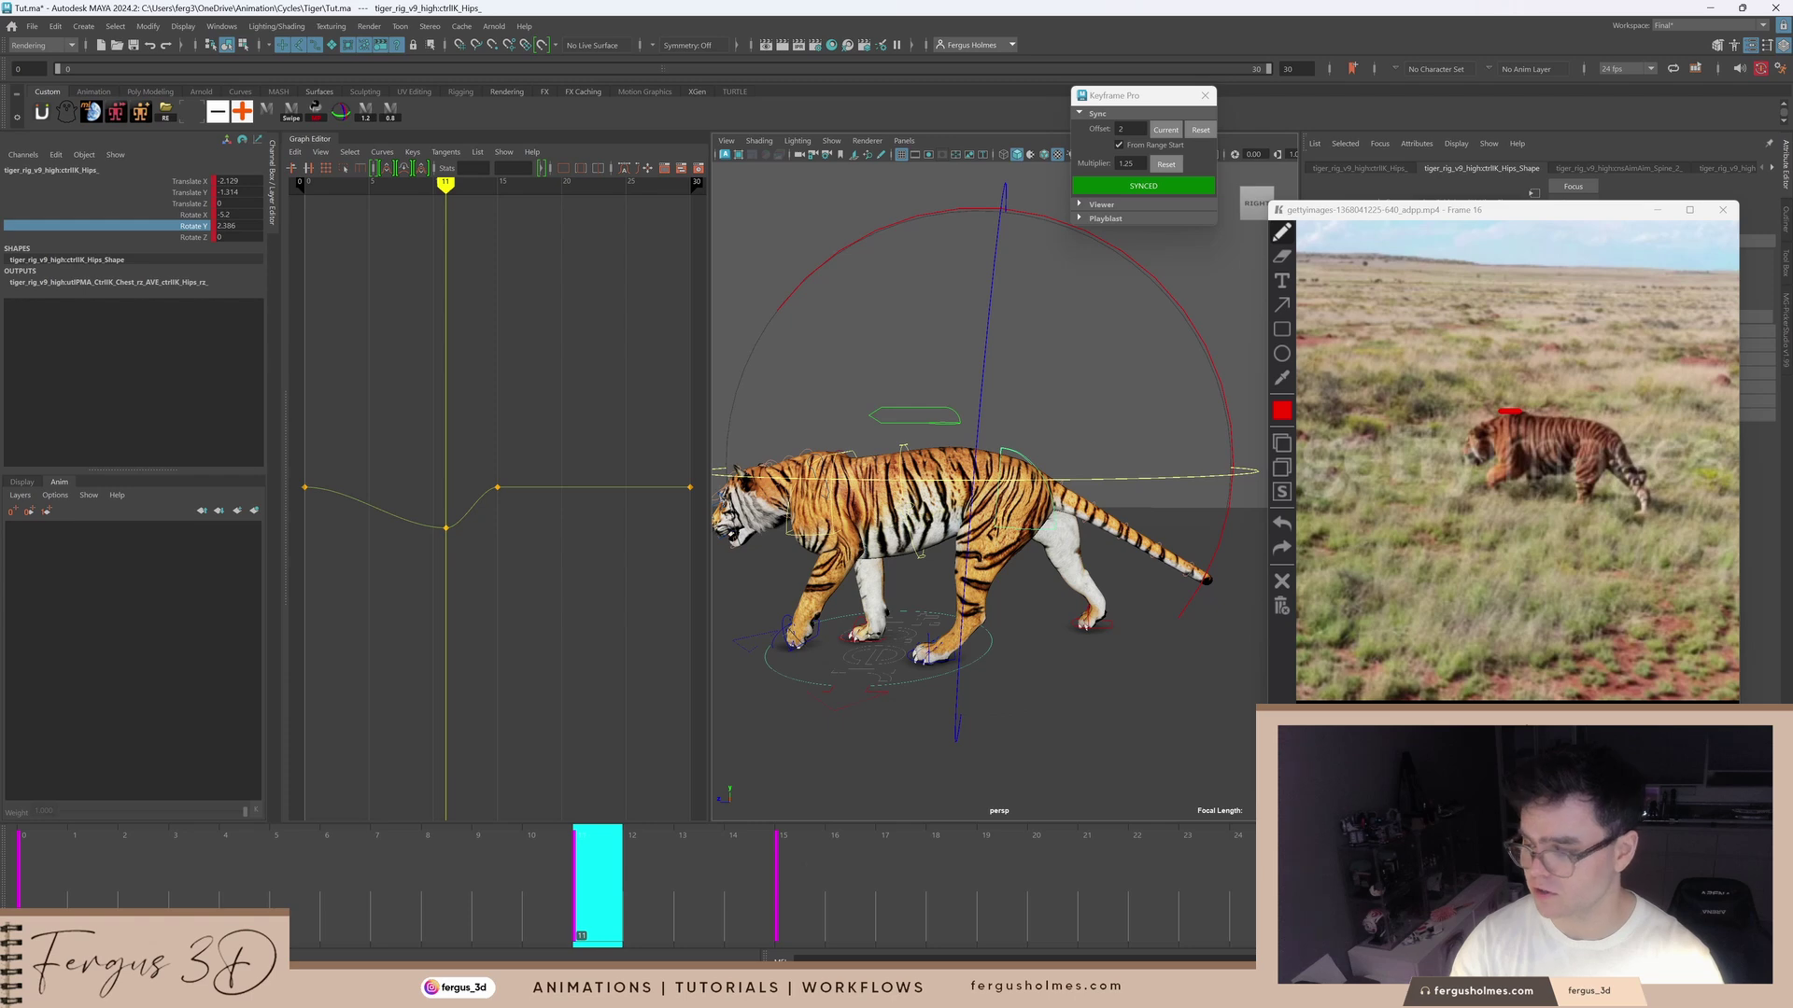
left_click_drag(1379, 878, 1328, 877)
key("s")
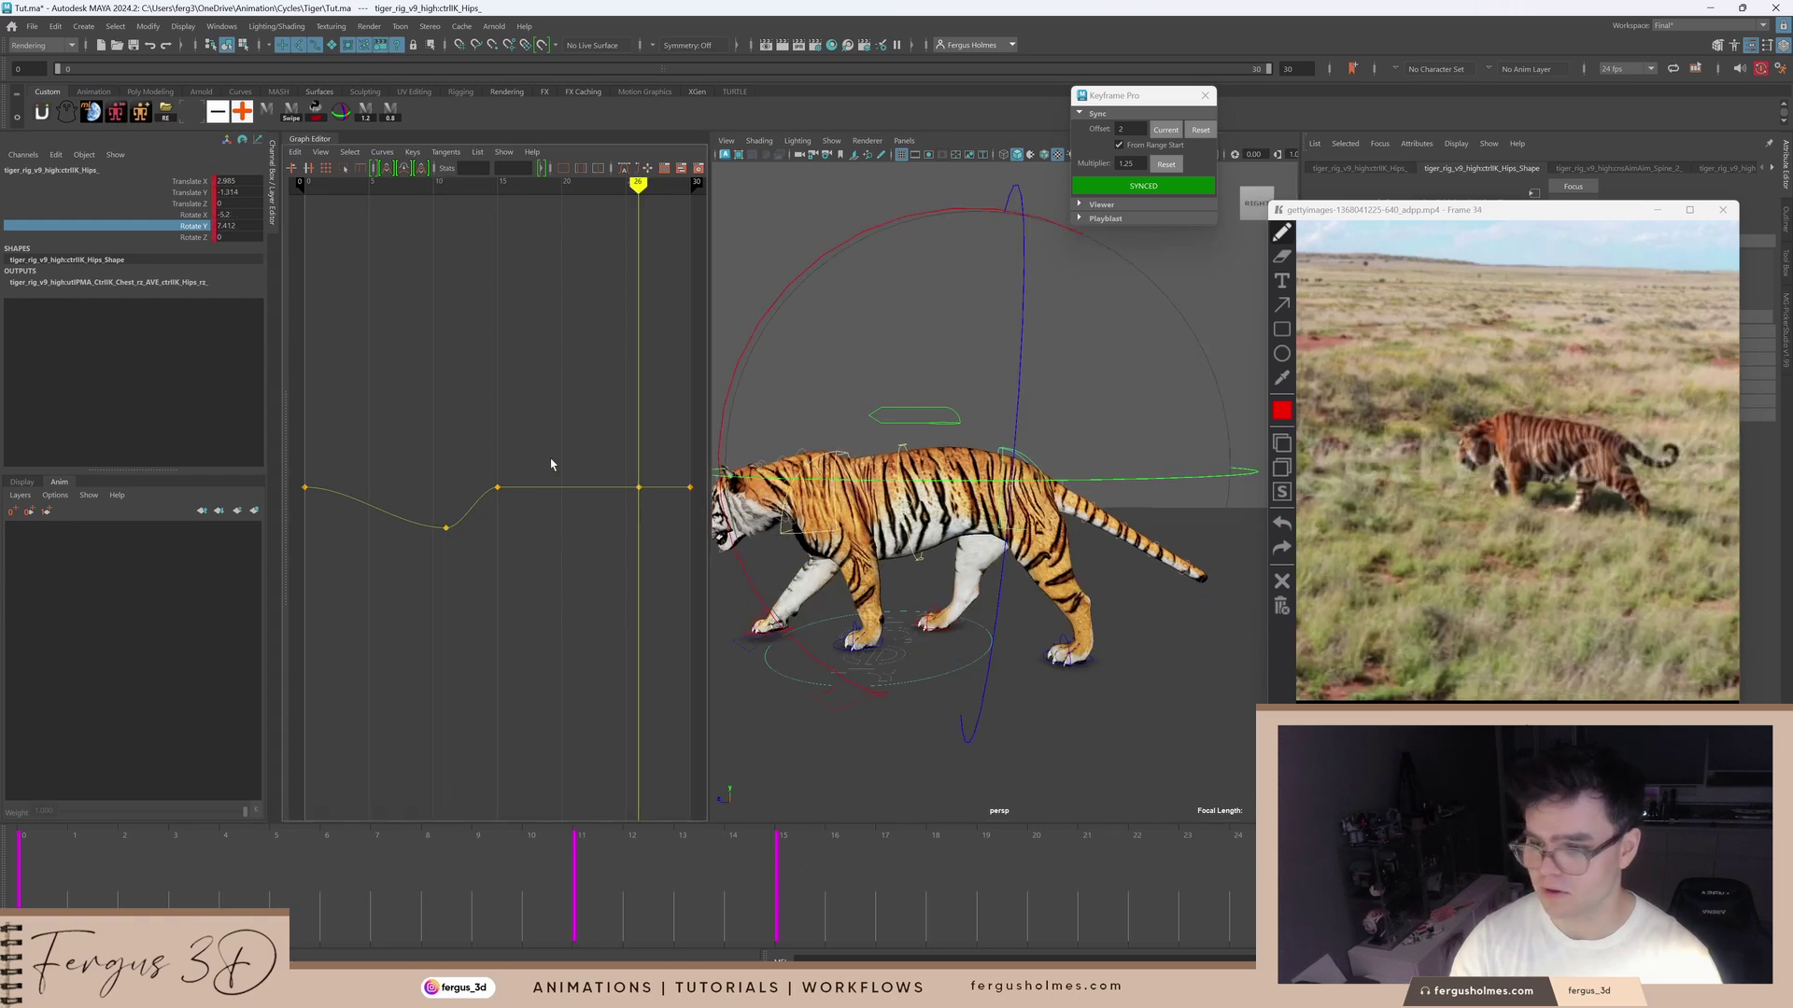
left_click_drag(654, 525, 654, 529)
middle_click_drag(654, 532, 654, 507, "shift")
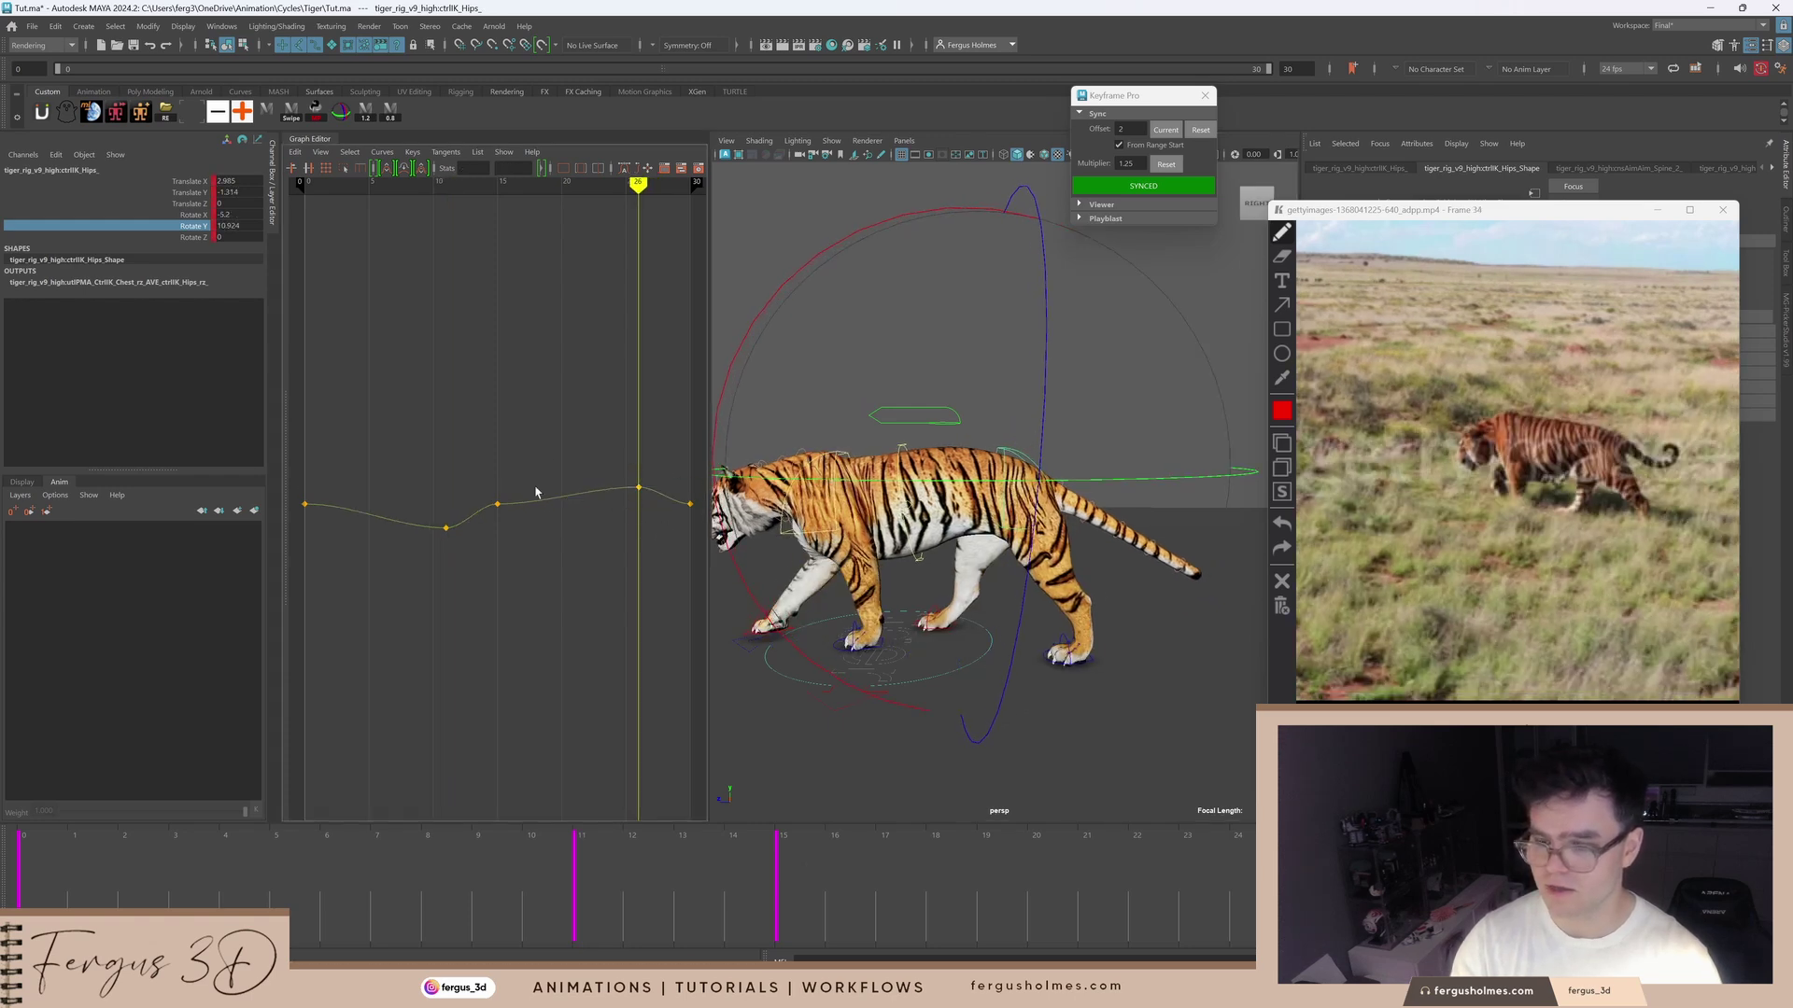
Step: Delete the frame 15 Rotate Y key and raise the frame 26 key to about 11.7
left_click_drag(469, 468, 519, 527)
key("Delete")
left_click_drag(605, 473, 651, 525)
middle_click_drag(652, 524, 651, 516, "shift")
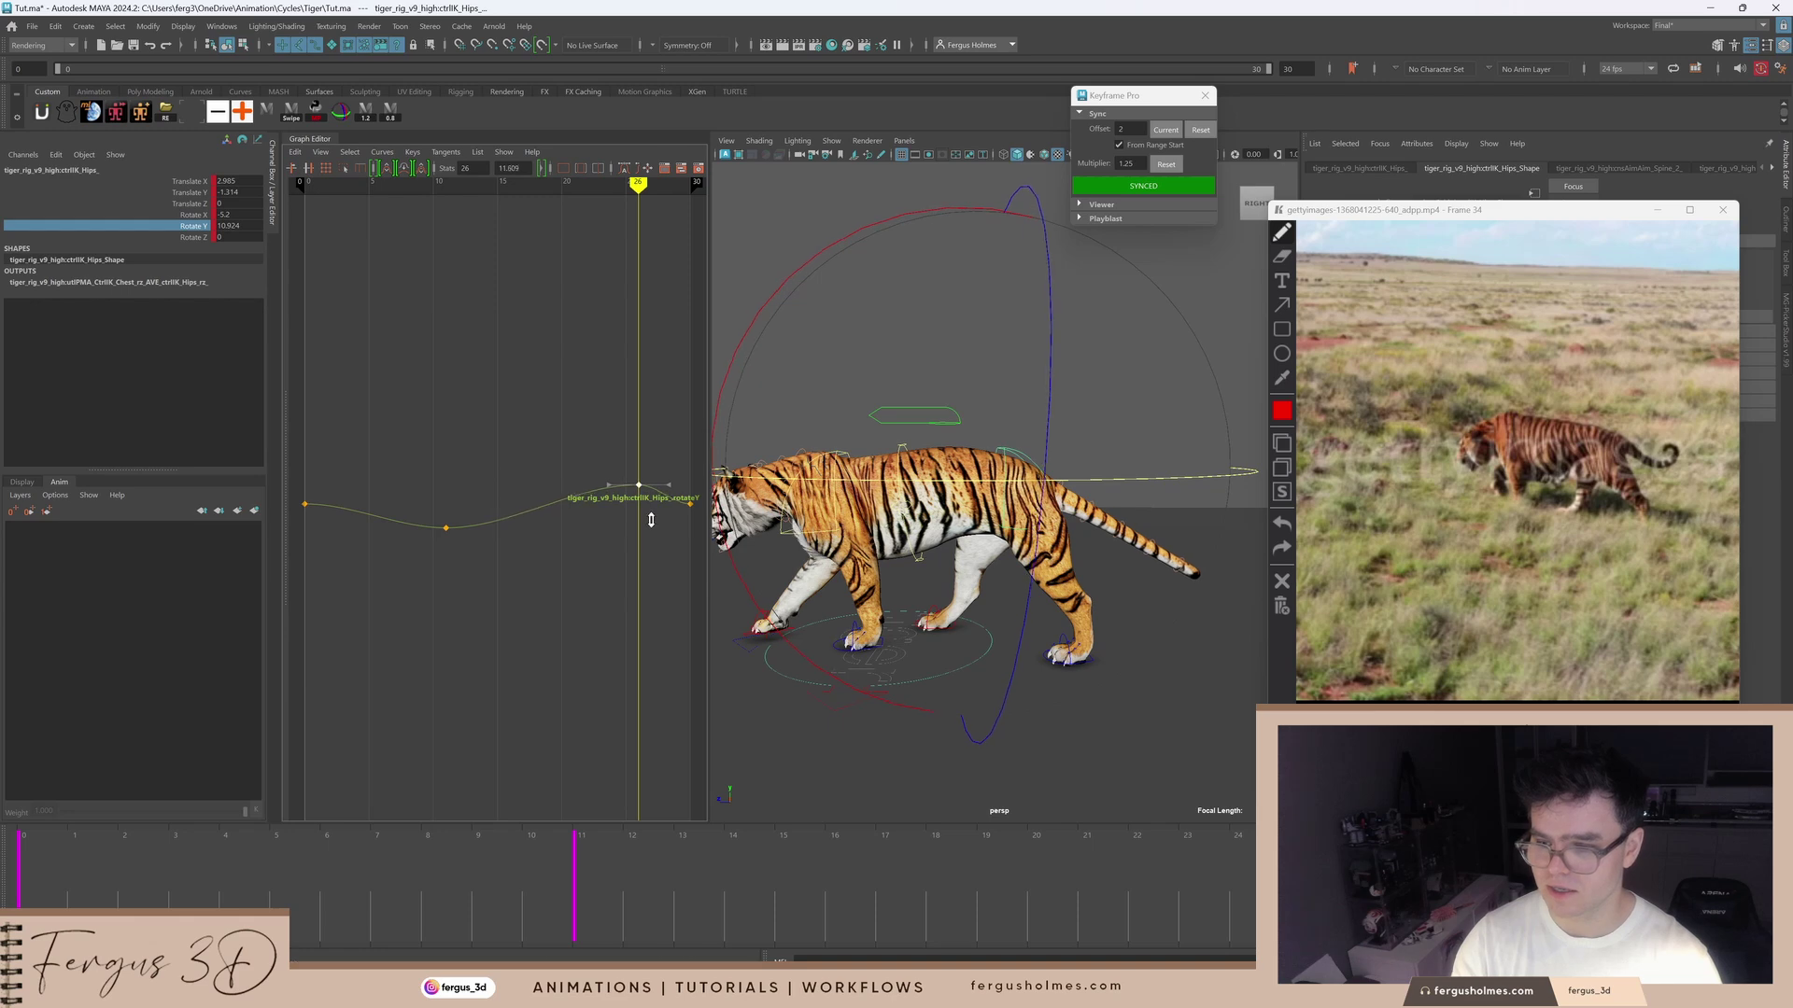
Step: Angle the tangent of the first Rotate Y key downward to smooth the start of the curve
middle_click_drag(519, 547, 579, 553, "alt")
left_click_drag(351, 482, 384, 523)
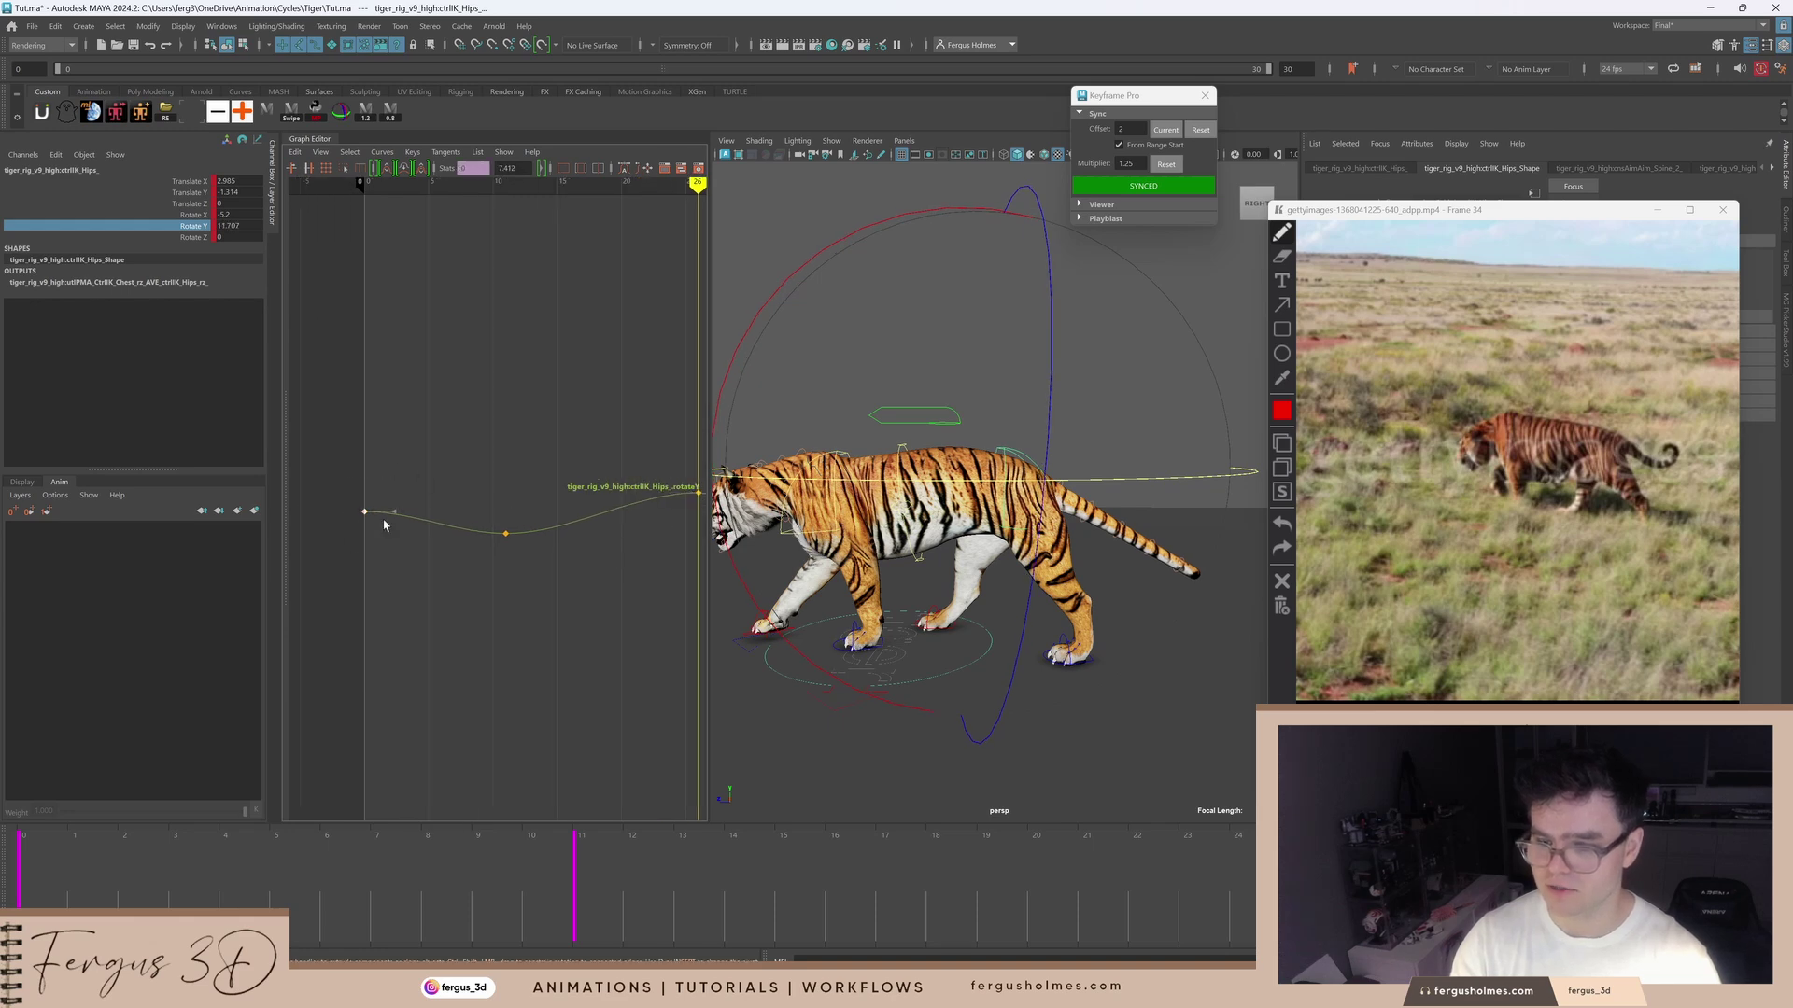
left_click(393, 513)
middle_click_drag(393, 512, 400, 518)
left_click(536, 580)
Step: Slide the last Rotate Y key back to frame 30
middle_click_drag(644, 564, 408, 569, "alt")
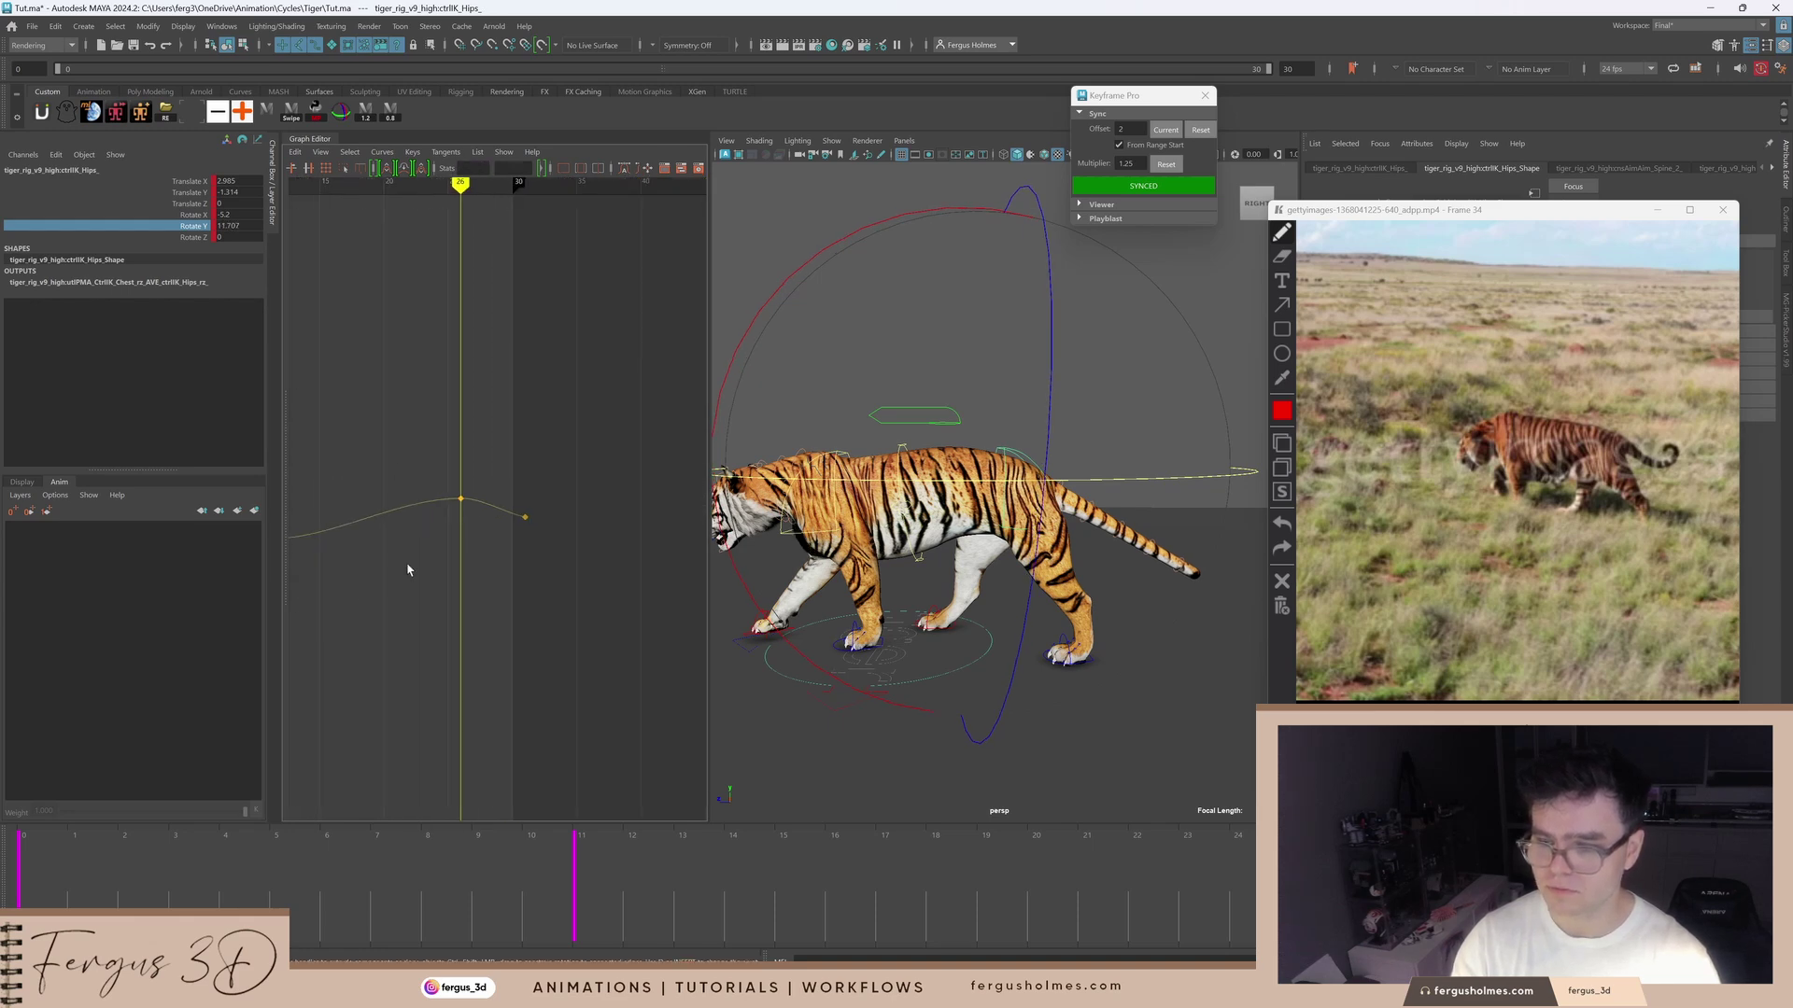
middle_click_drag(501, 523, 528, 523, "alt")
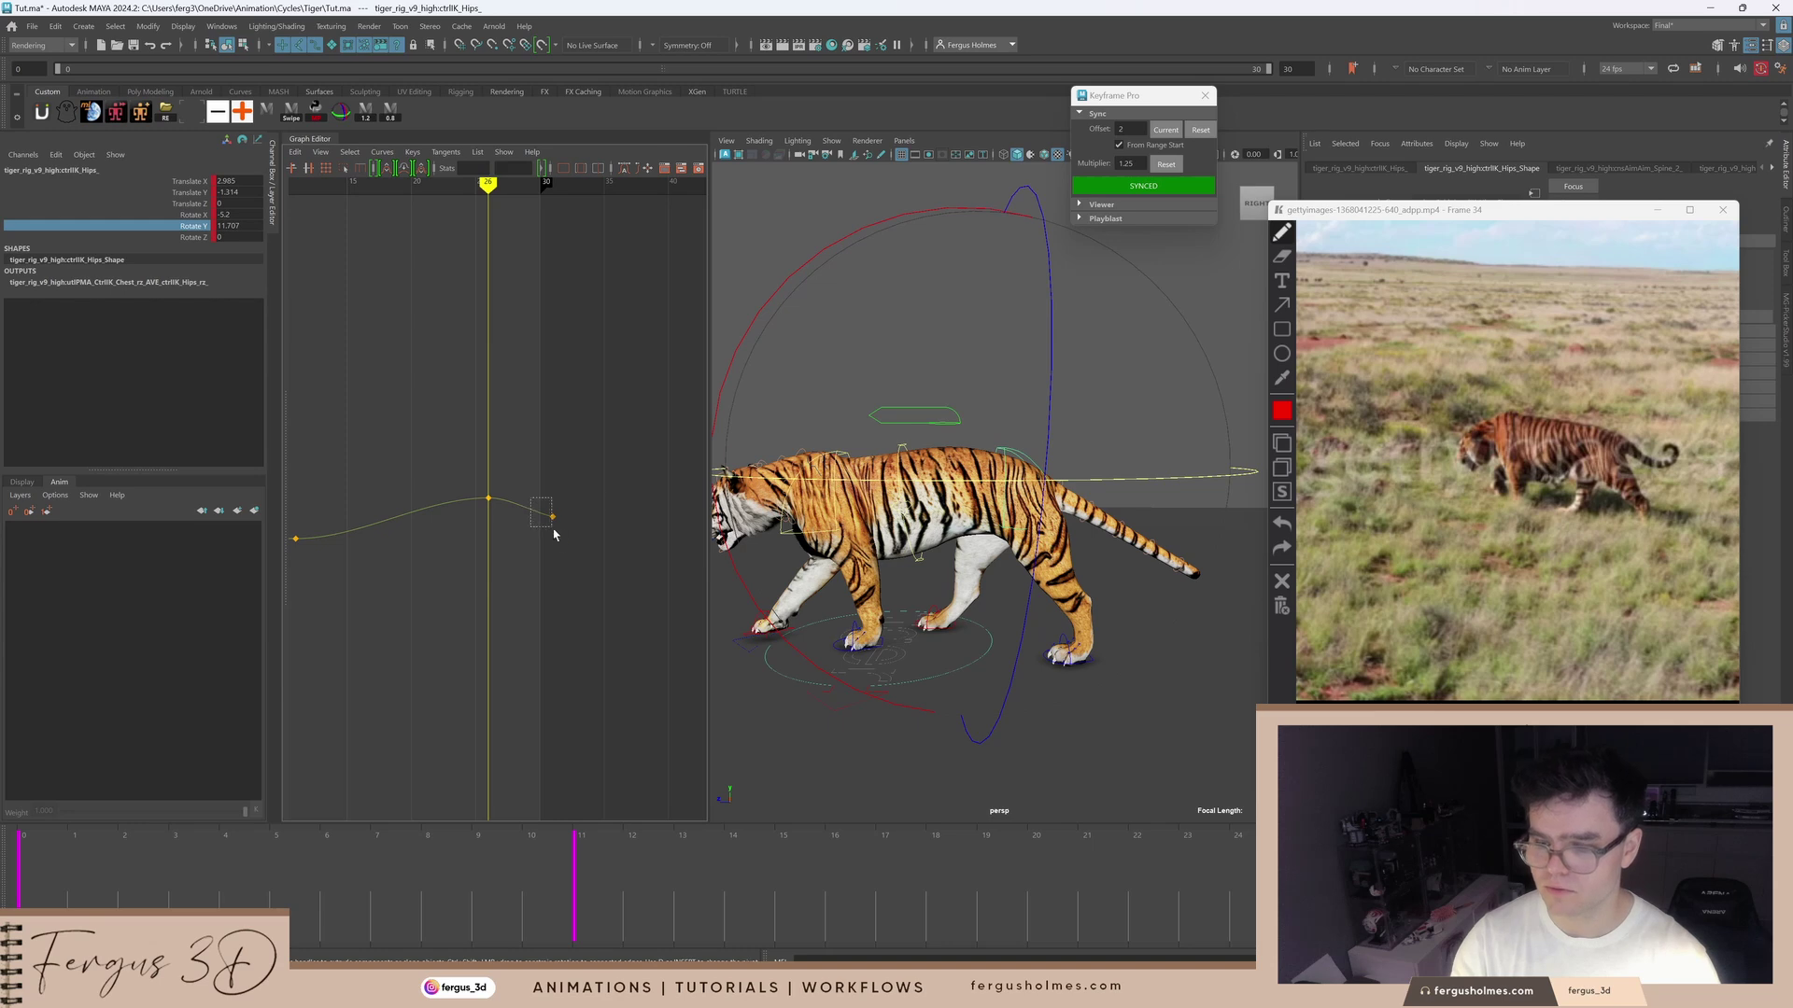
left_click_drag(554, 534, 553, 533)
middle_click_drag(554, 533, 546, 532, "shift")
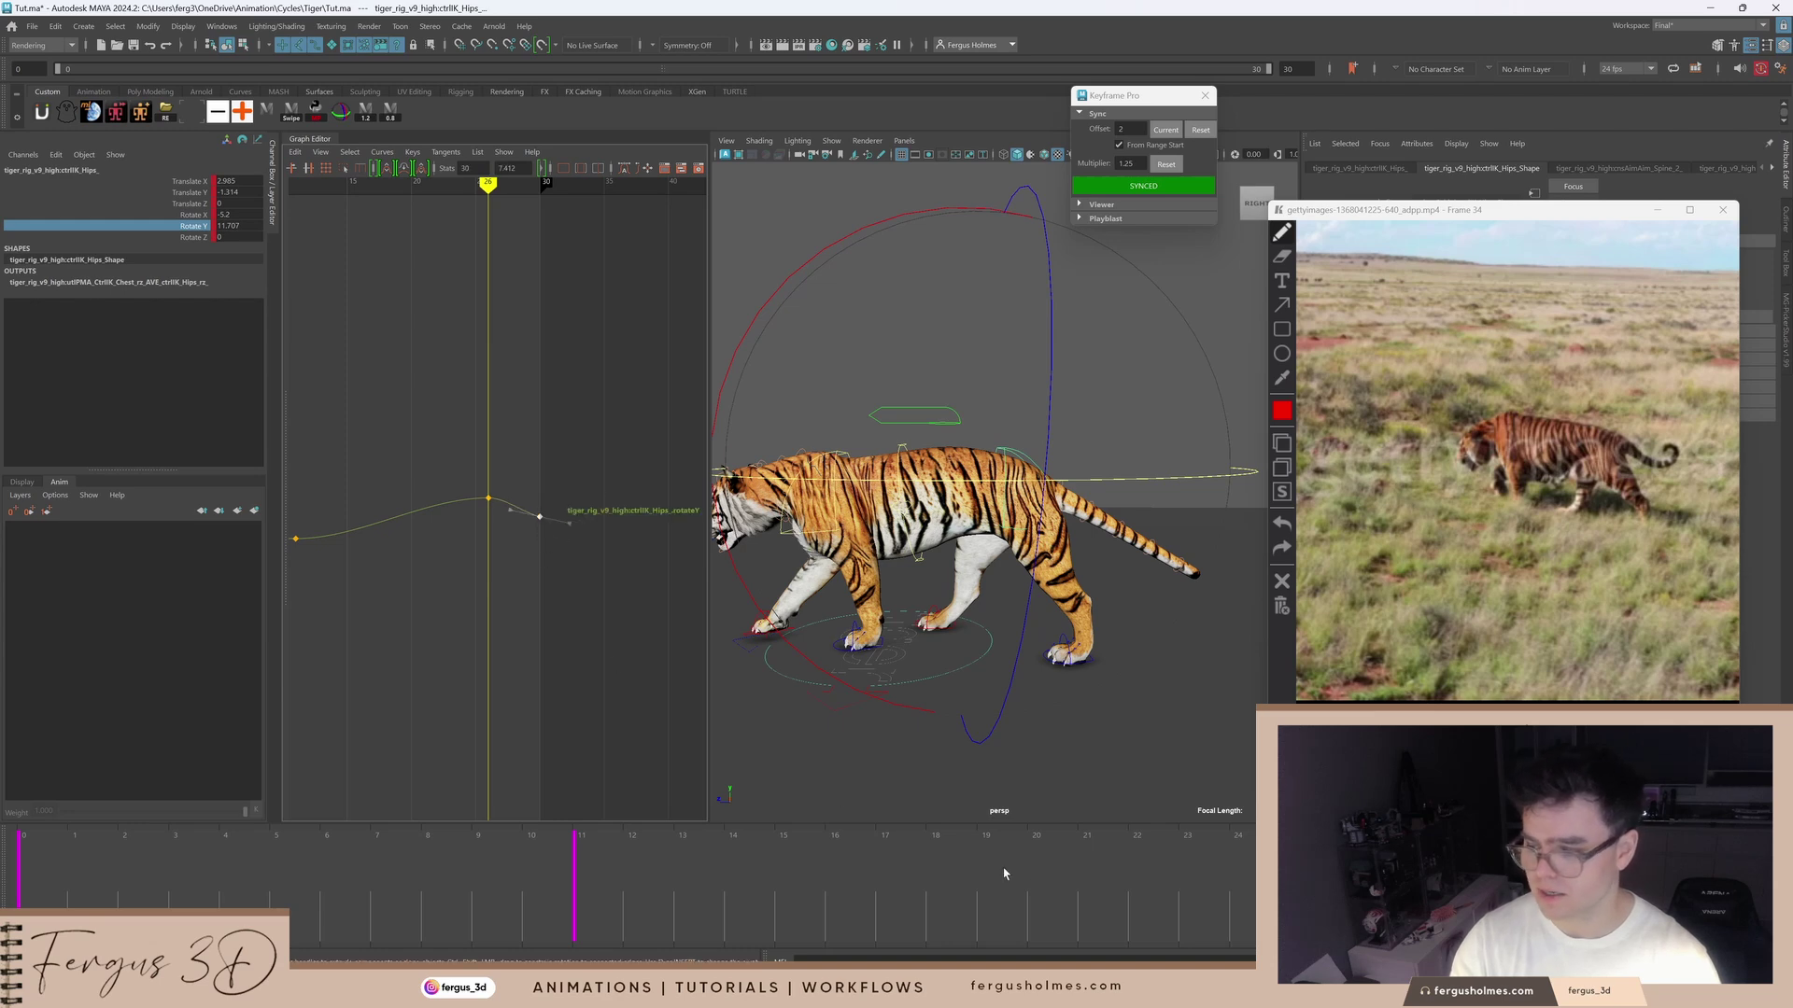
left_click(563, 651)
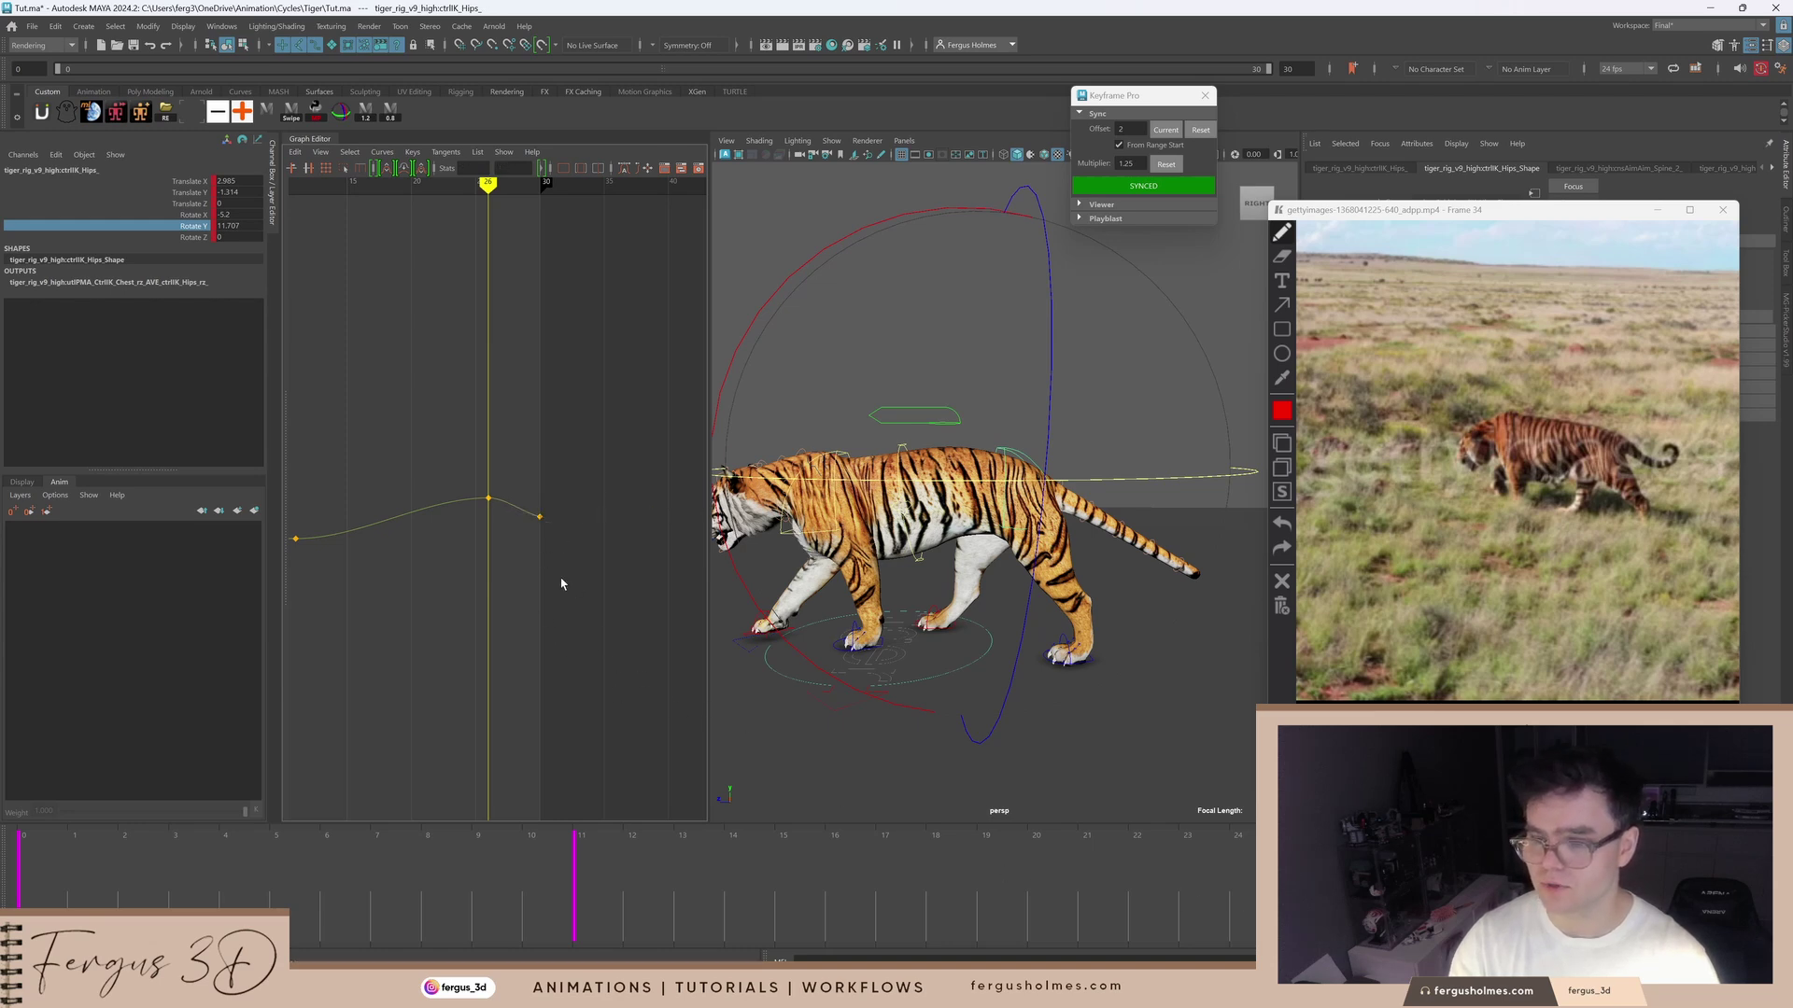
Step: Show all of the hips' curves and play back the cycle from the side and from above behind
right_click_drag(543, 636, 418, 437, "alt")
left_click(248, 246)
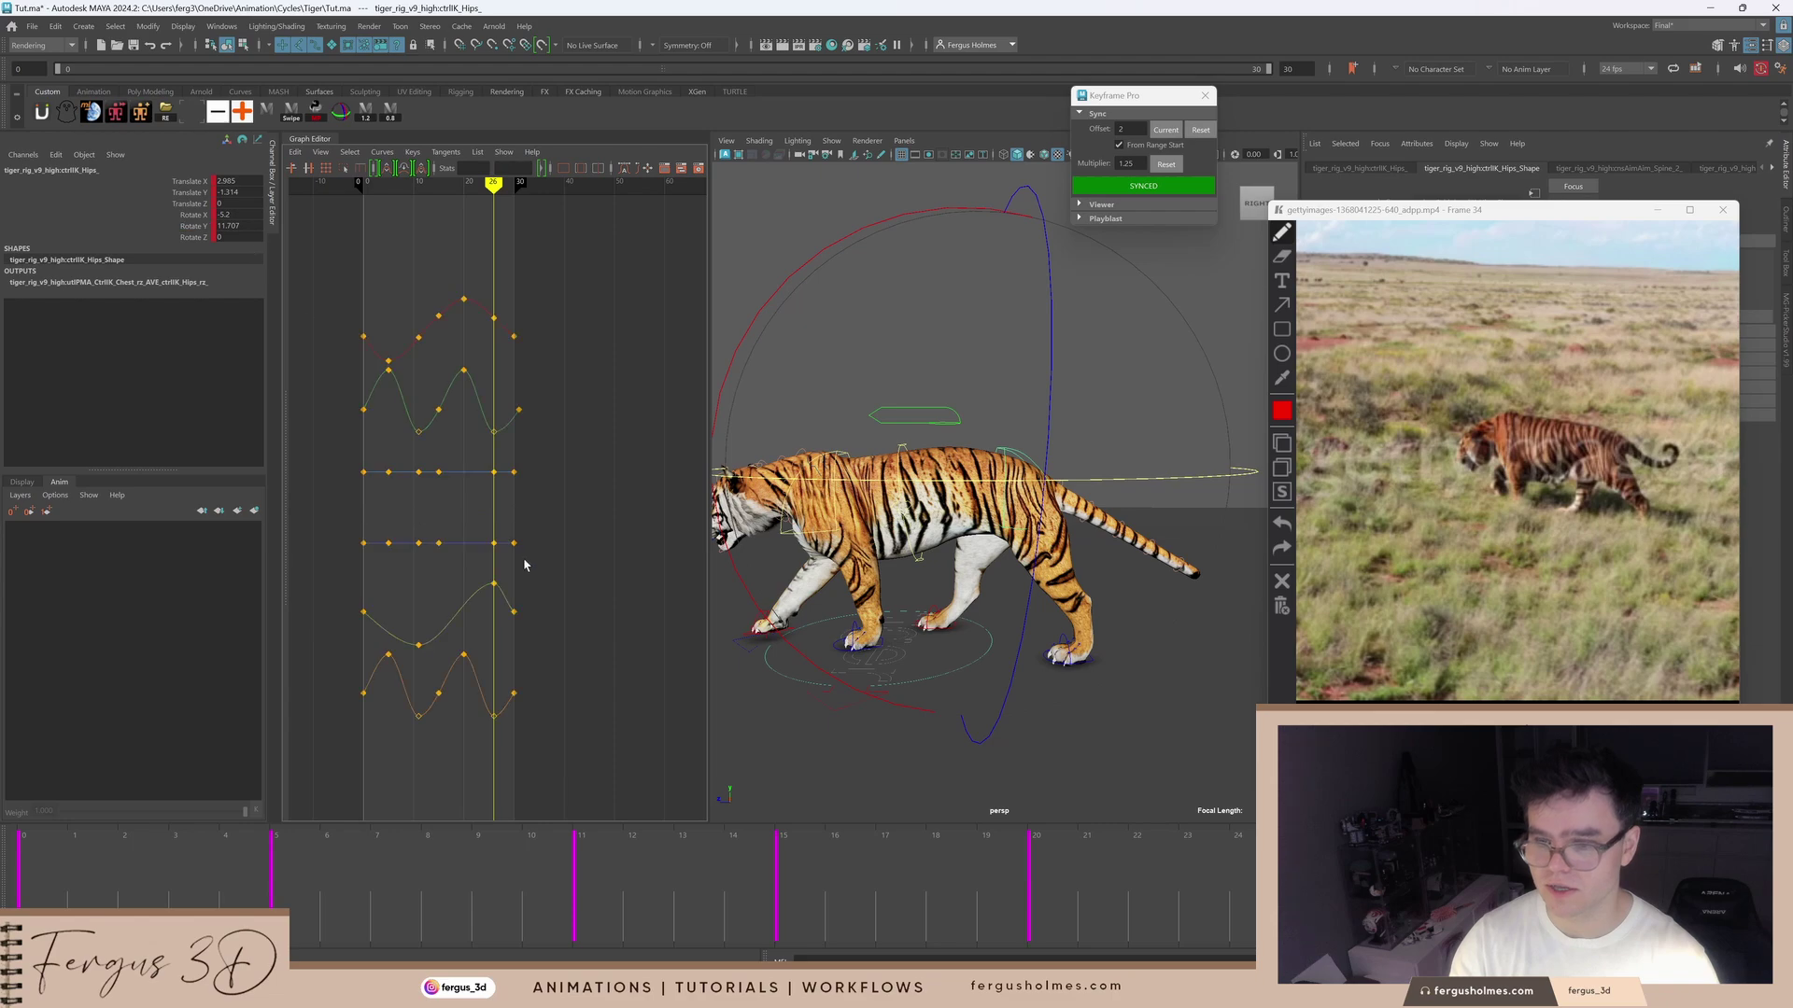
left_click(1050, 877)
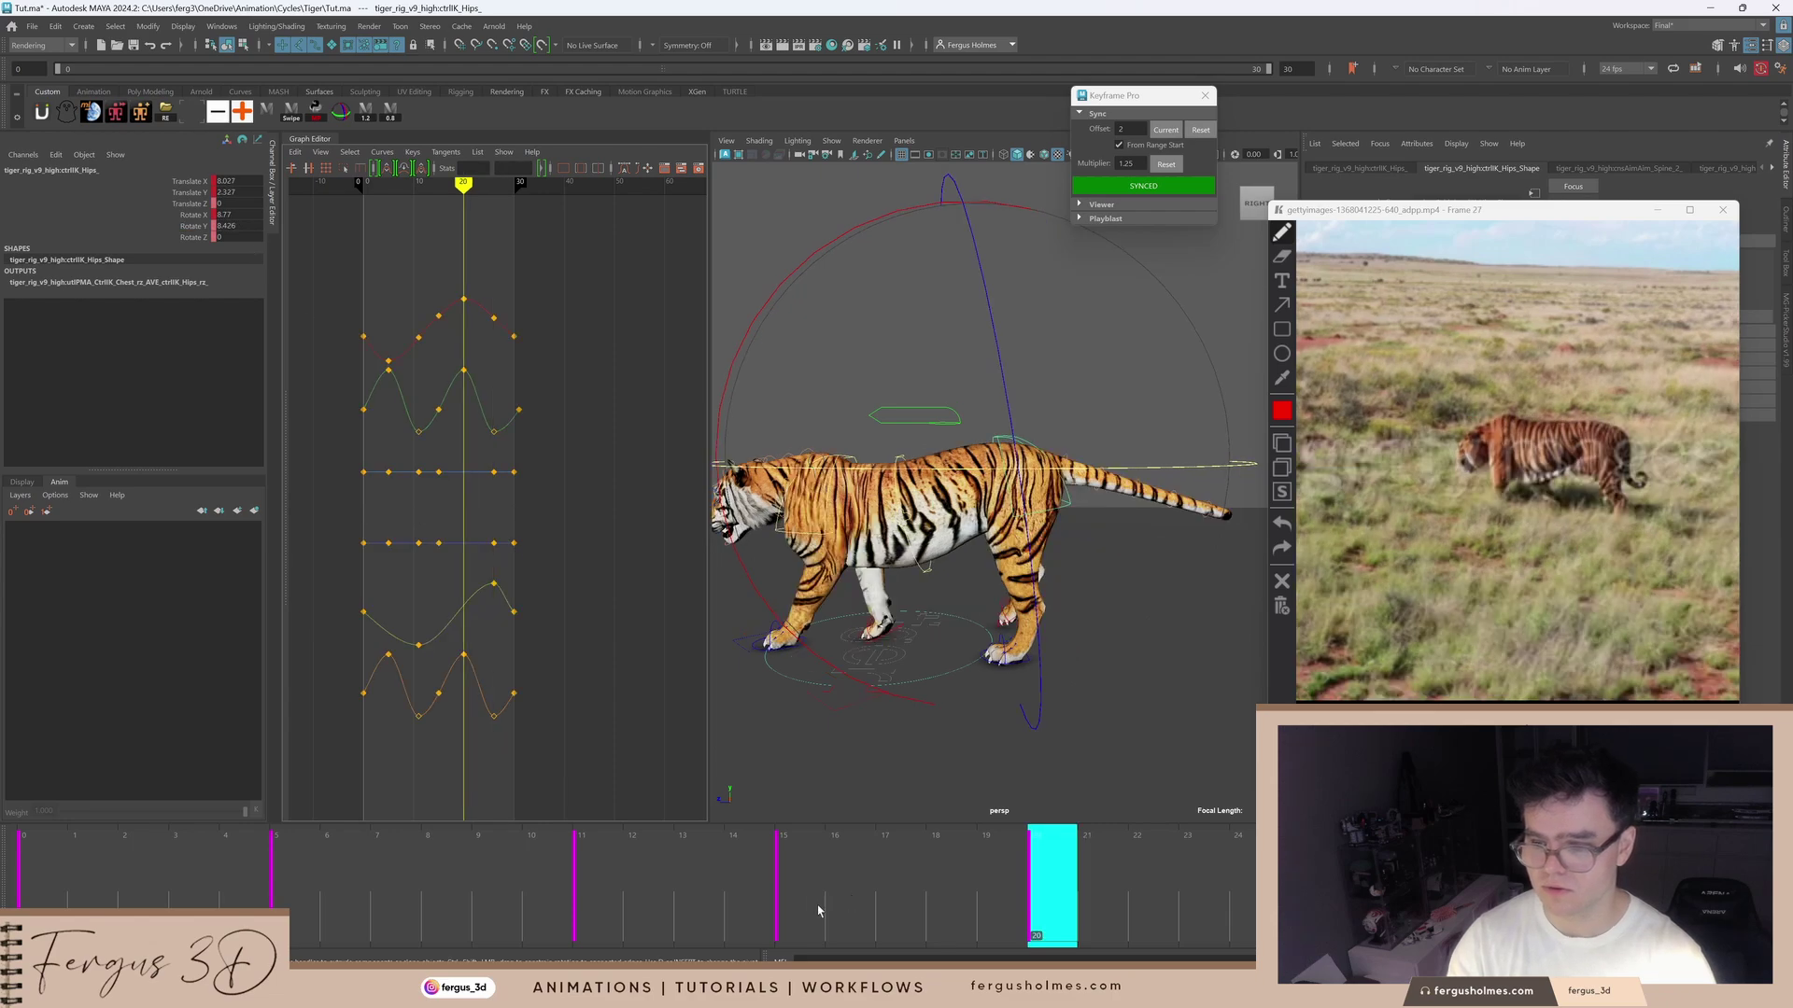
left_click(64, 877)
key("alt+v")
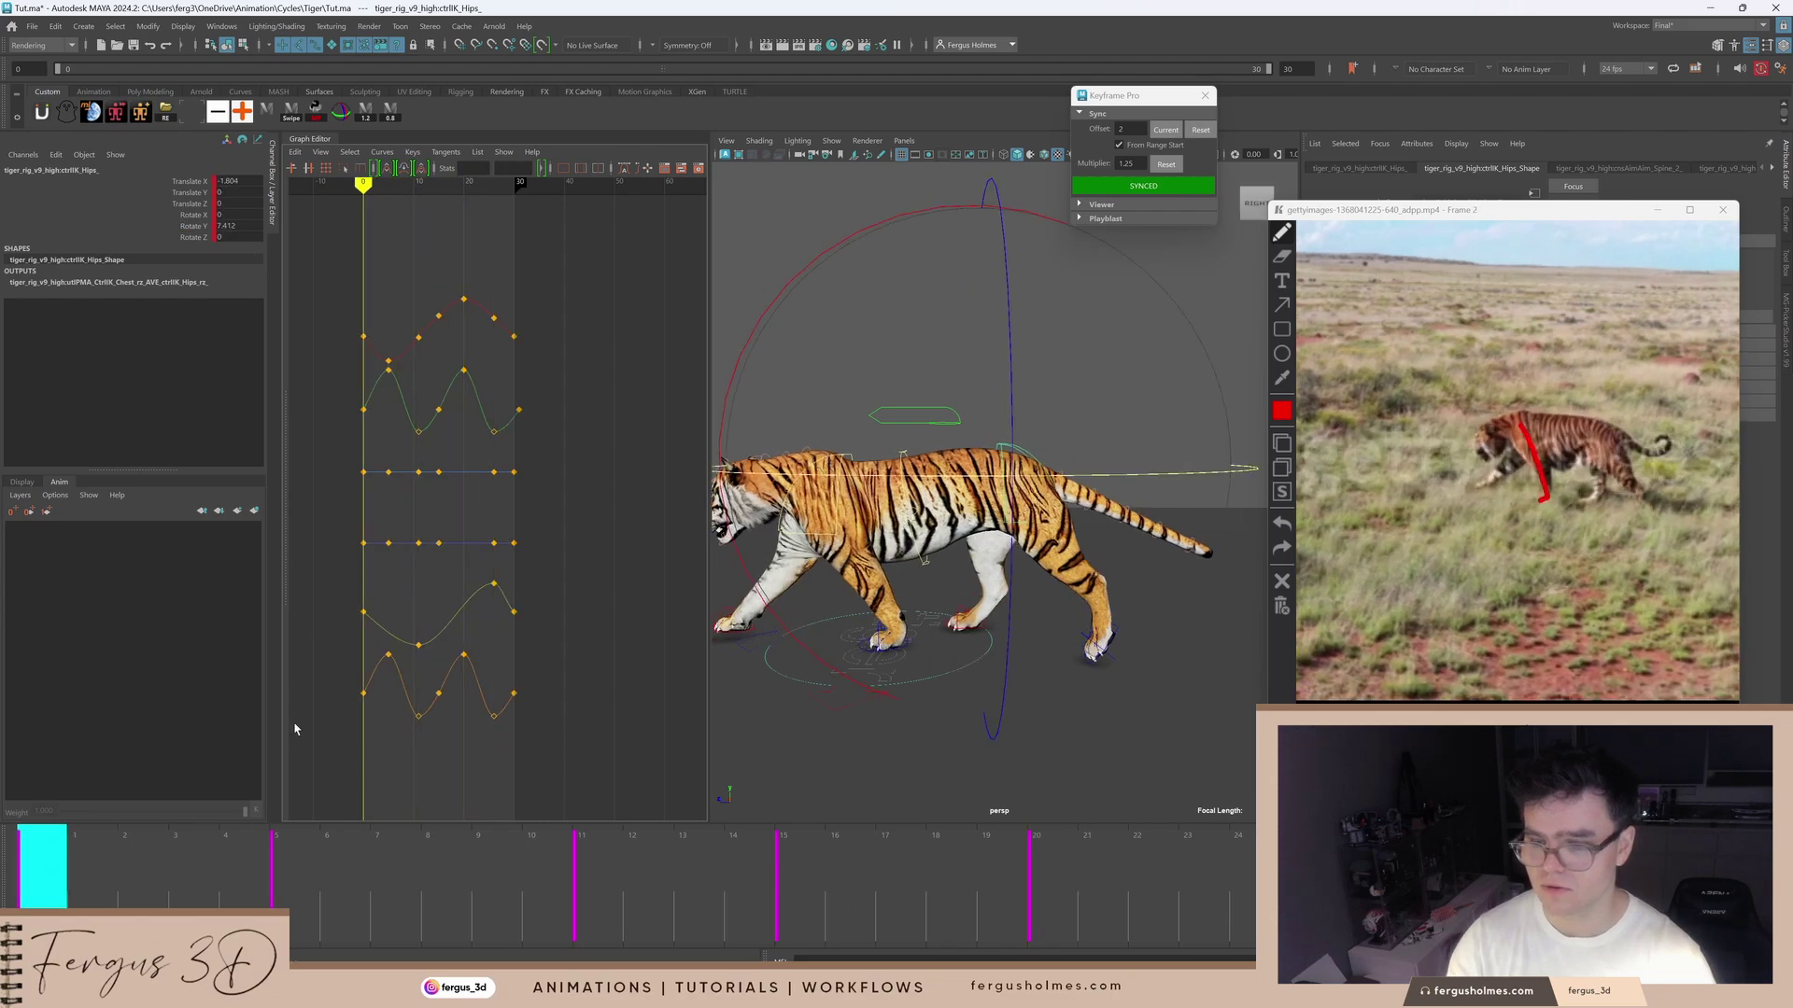
key("alt+v")
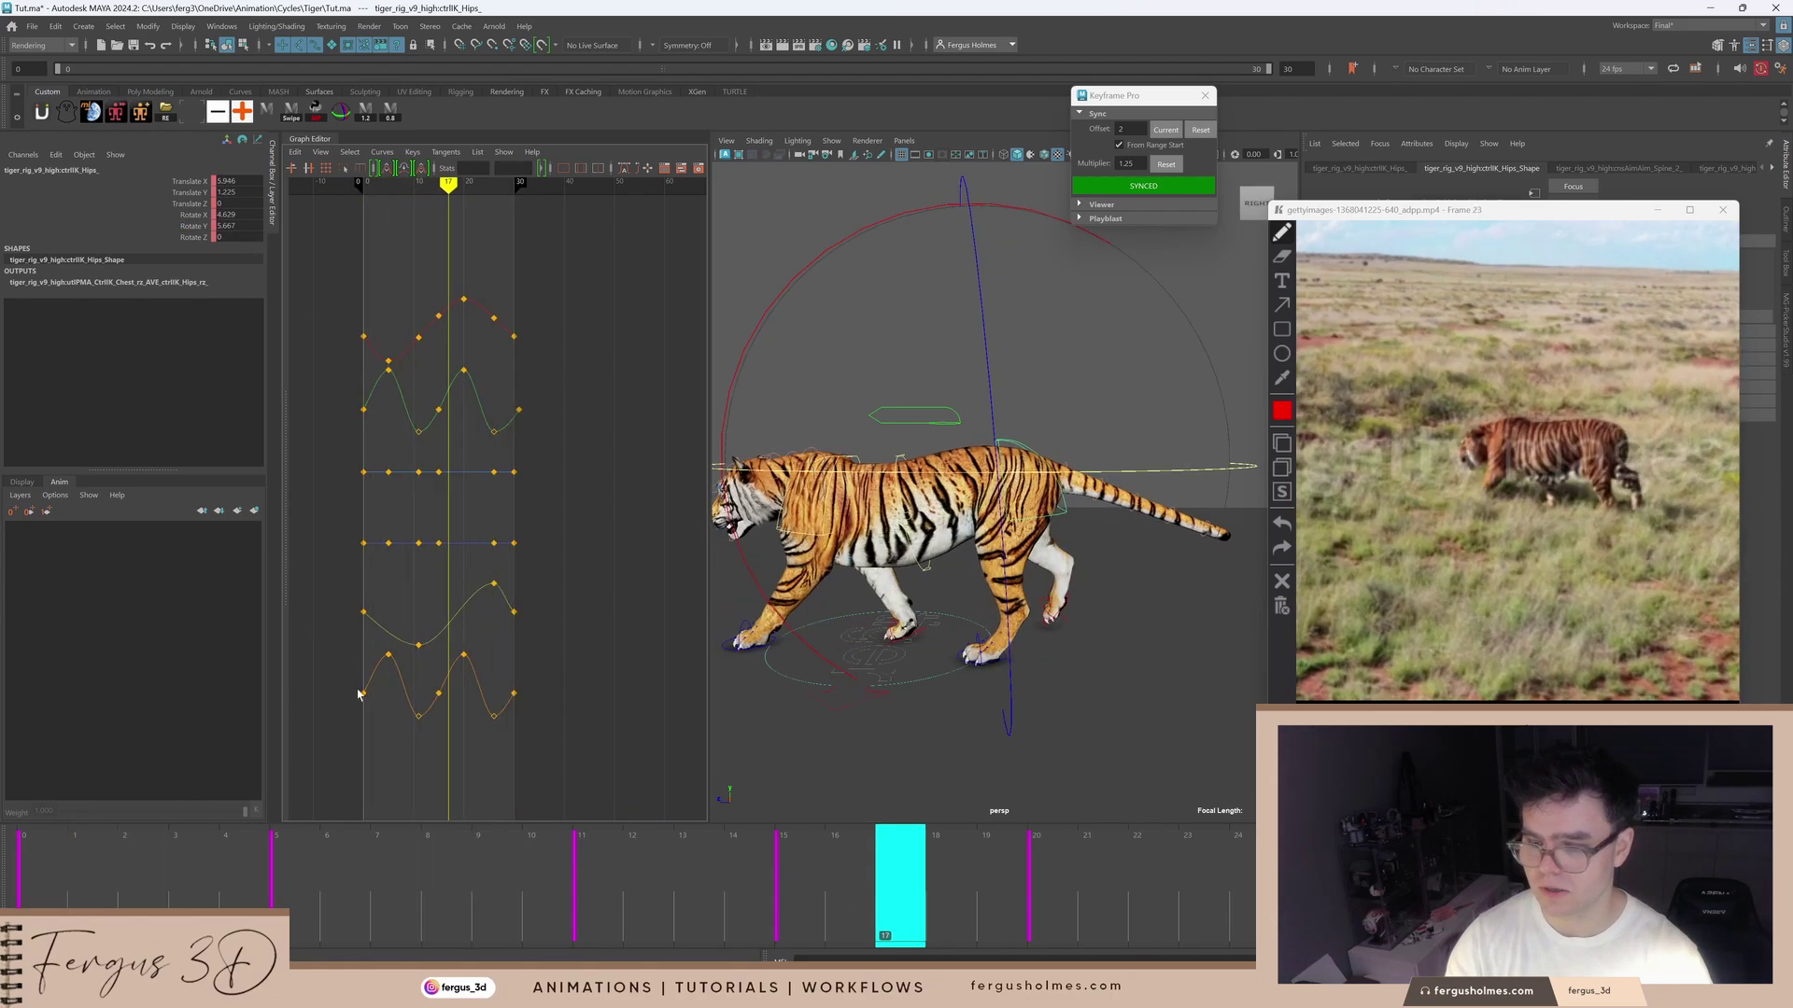
left_click_drag(1057, 554, 931, 524, "alt")
key("alt+v")
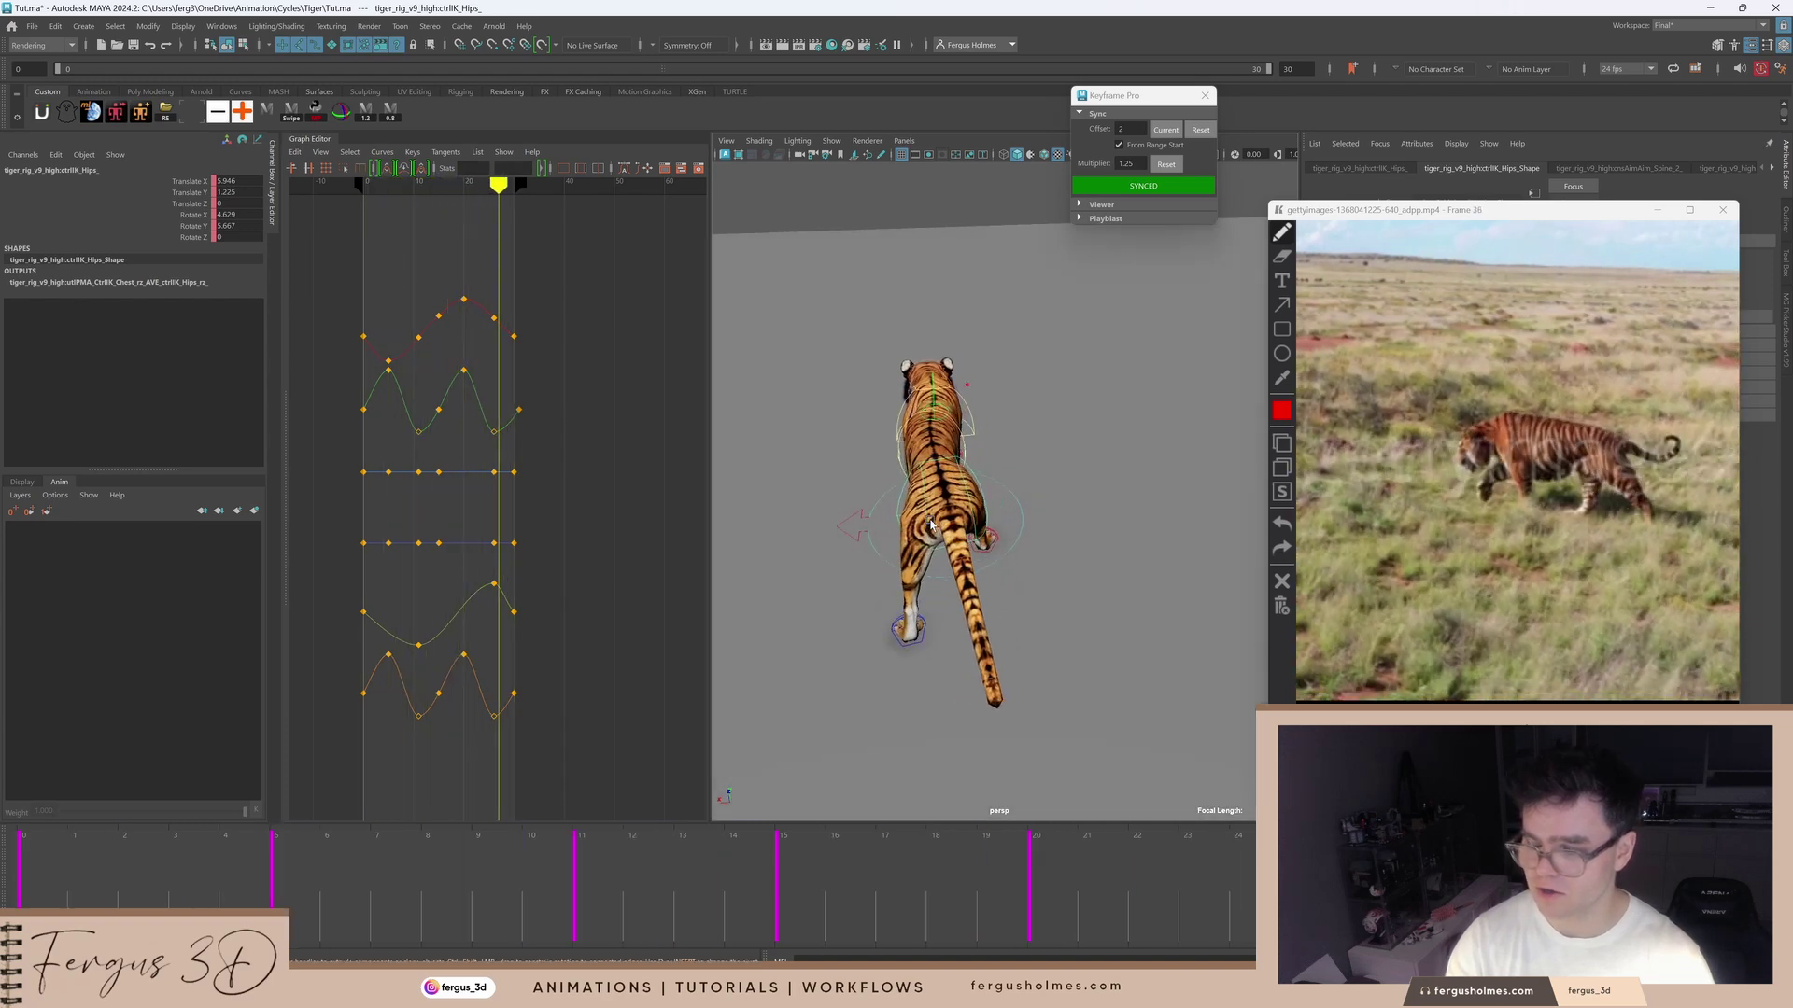
key("alt+v")
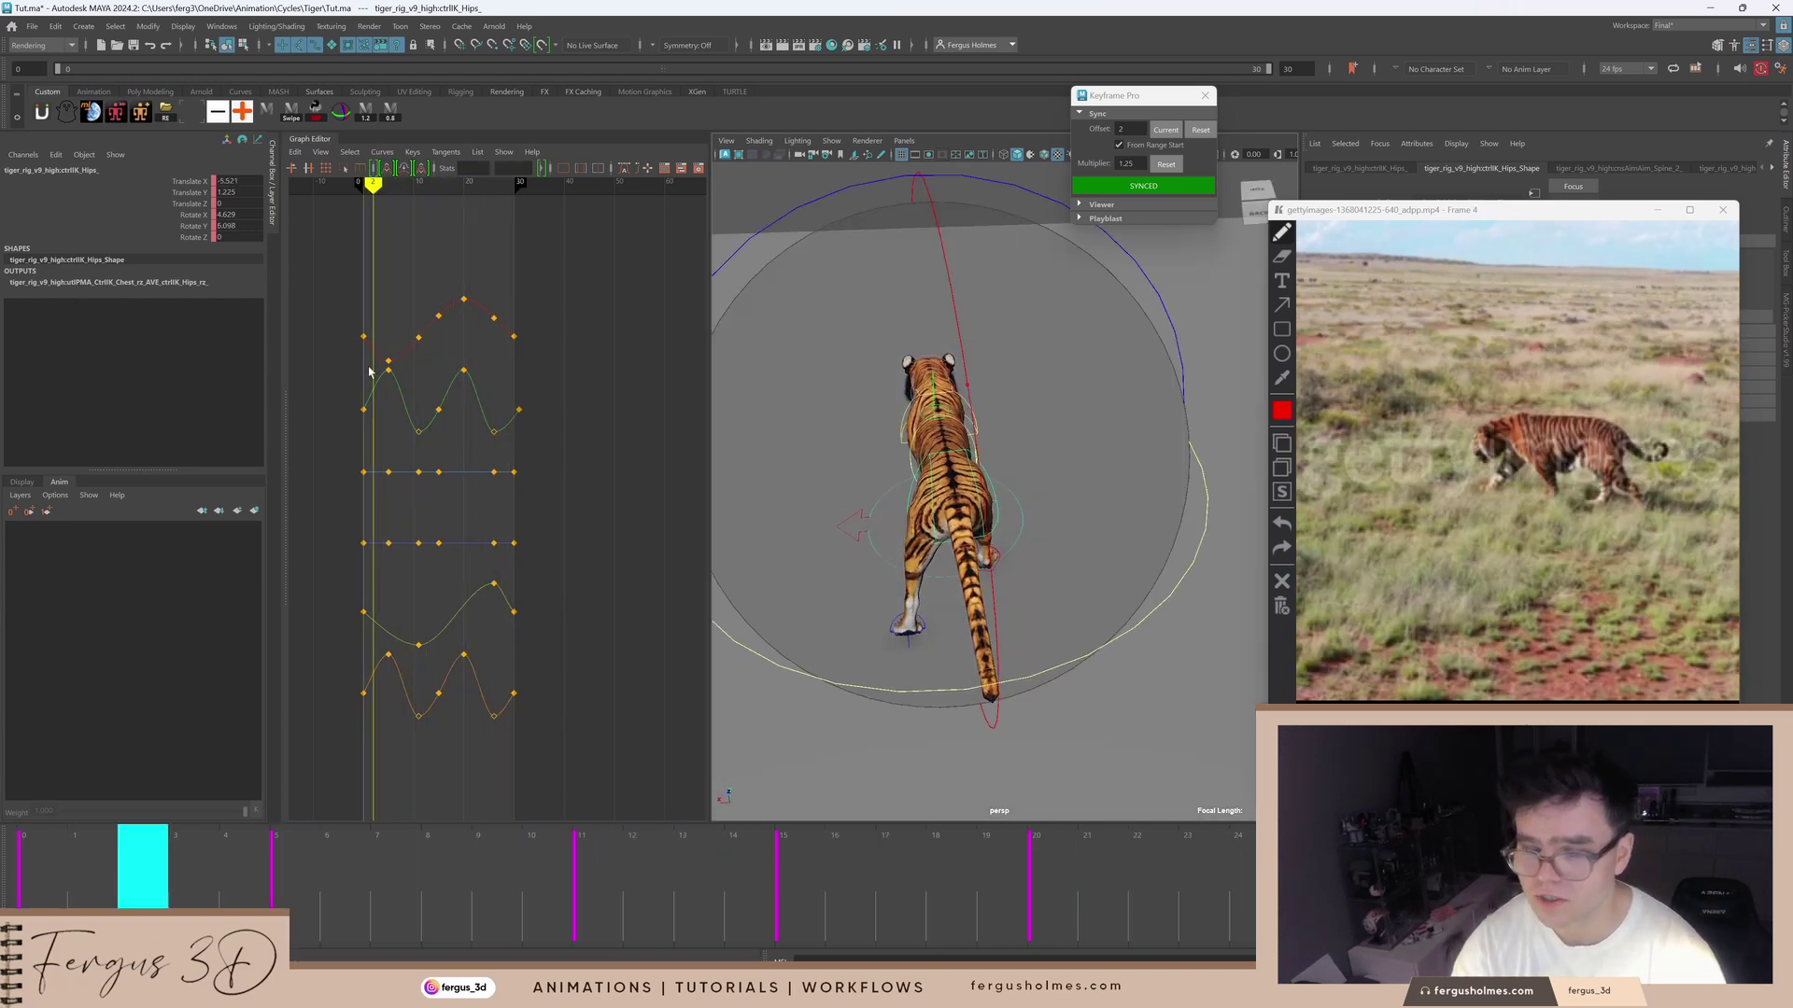
Step: Isolate the hips' Translate X curve and scale all its keys down to a peak of about 3.3
left_click(201, 182)
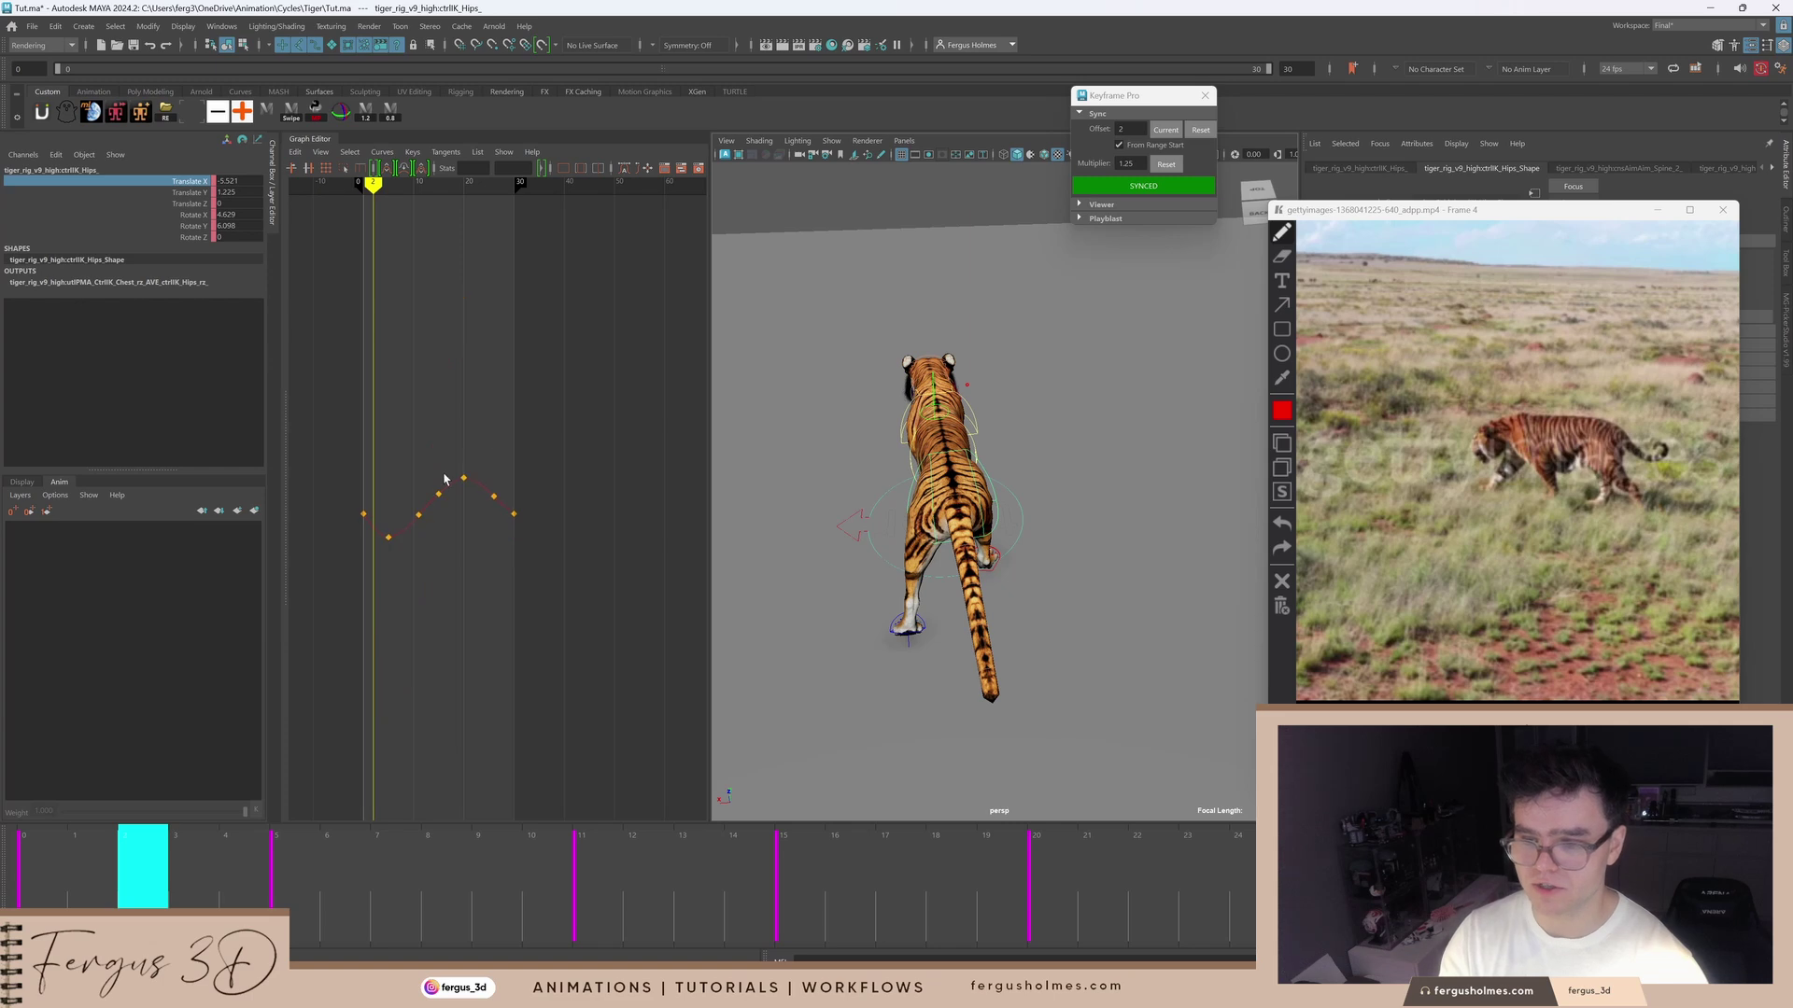
middle_click_drag(444, 479, 486, 460, "alt")
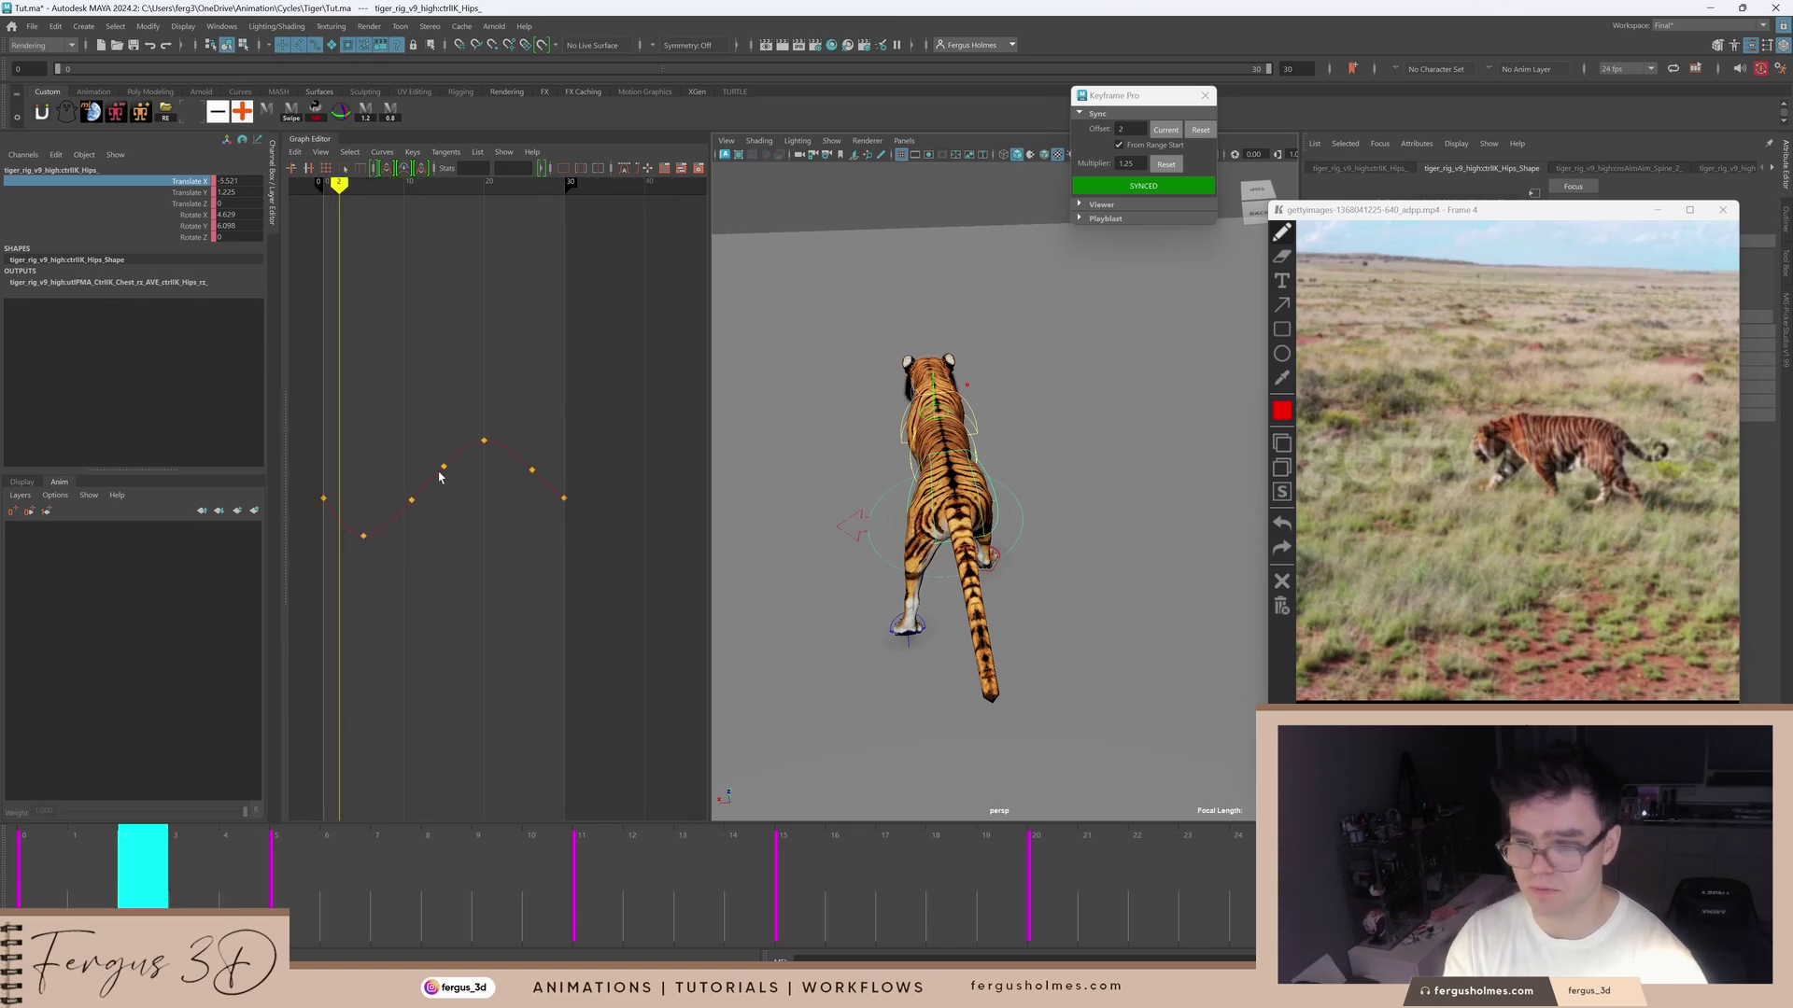
key("f")
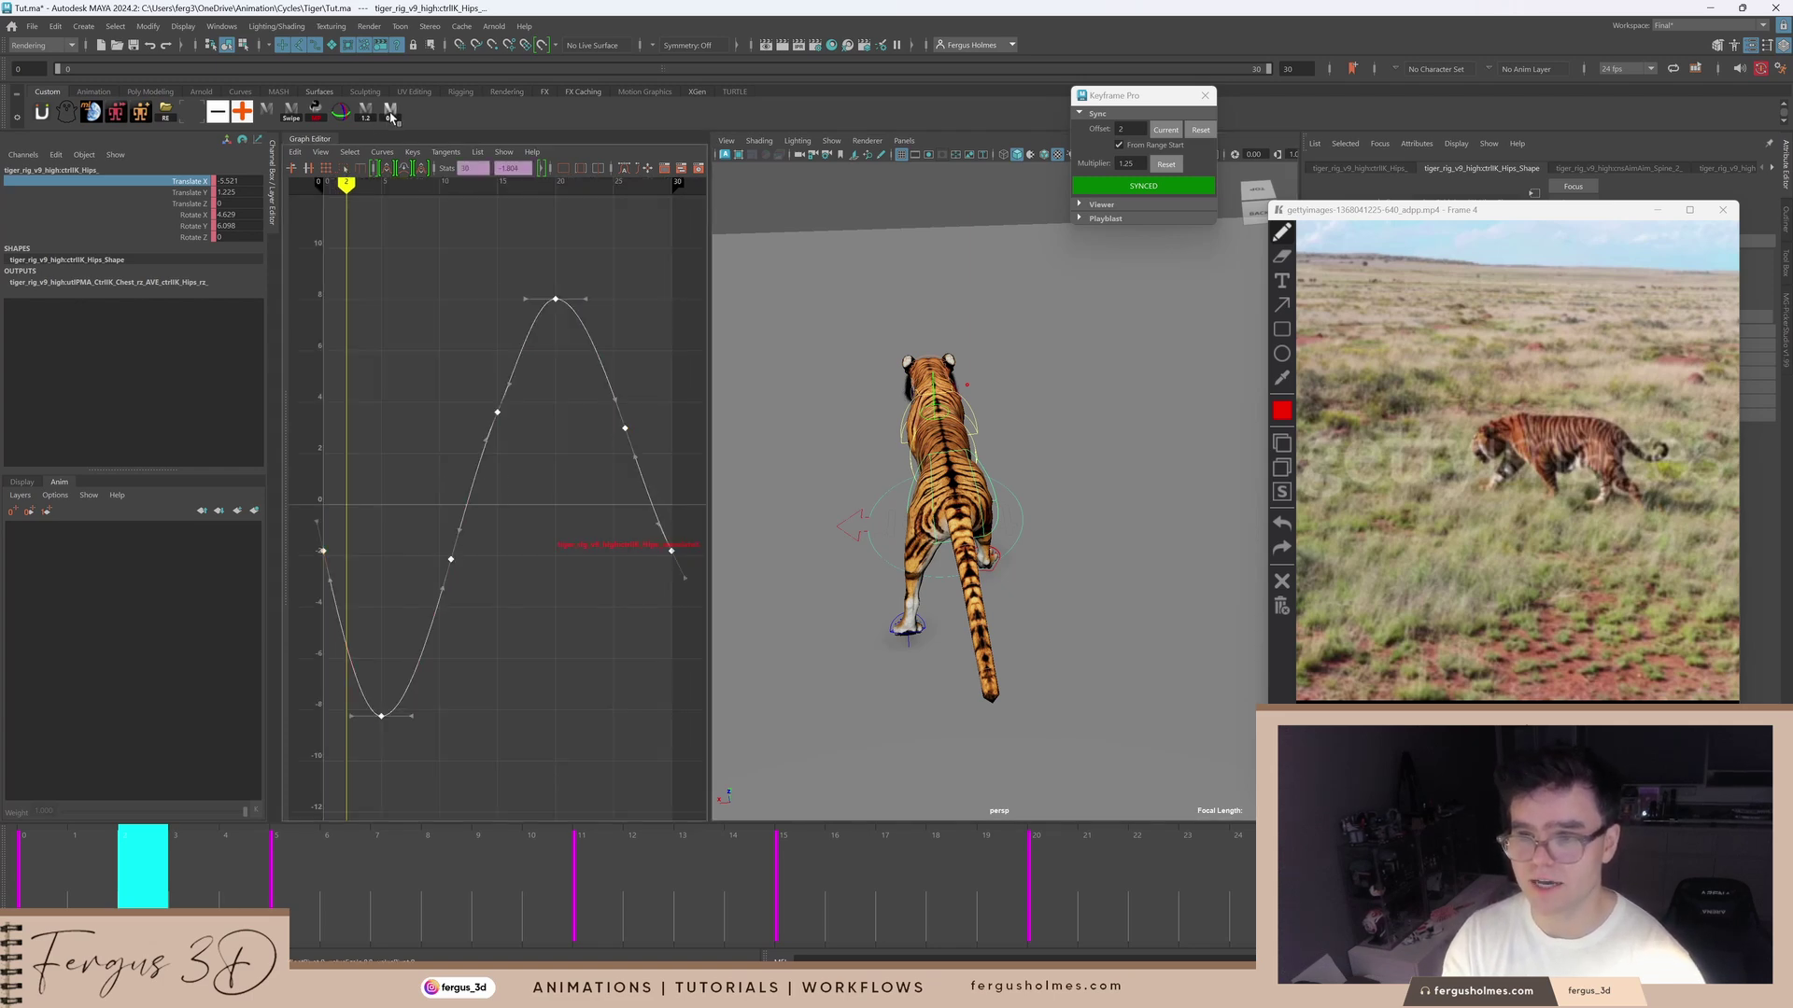
left_click(390, 114)
left_click(390, 114)
left_click(390, 114)
left_click(390, 114)
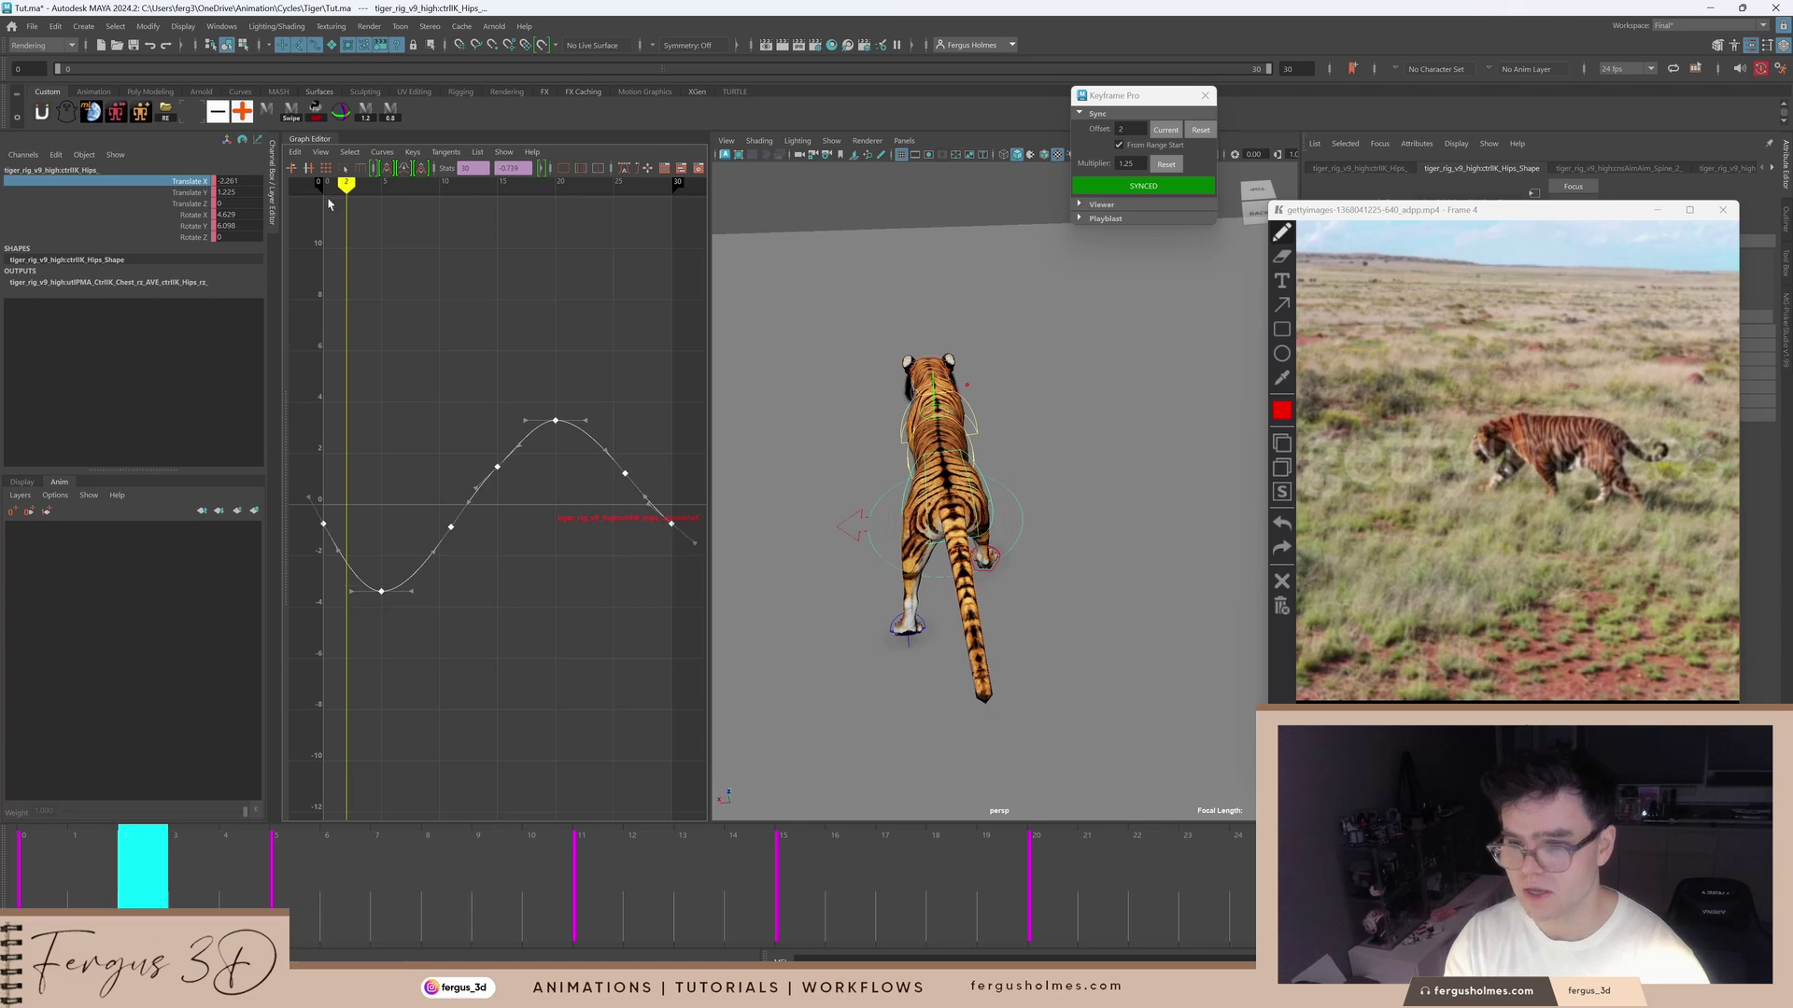
Step: Move the hips' highest Rotate Y key to frame 24 and play back the cycle from the start
left_click(214, 226)
left_click_drag(519, 482, 585, 518)
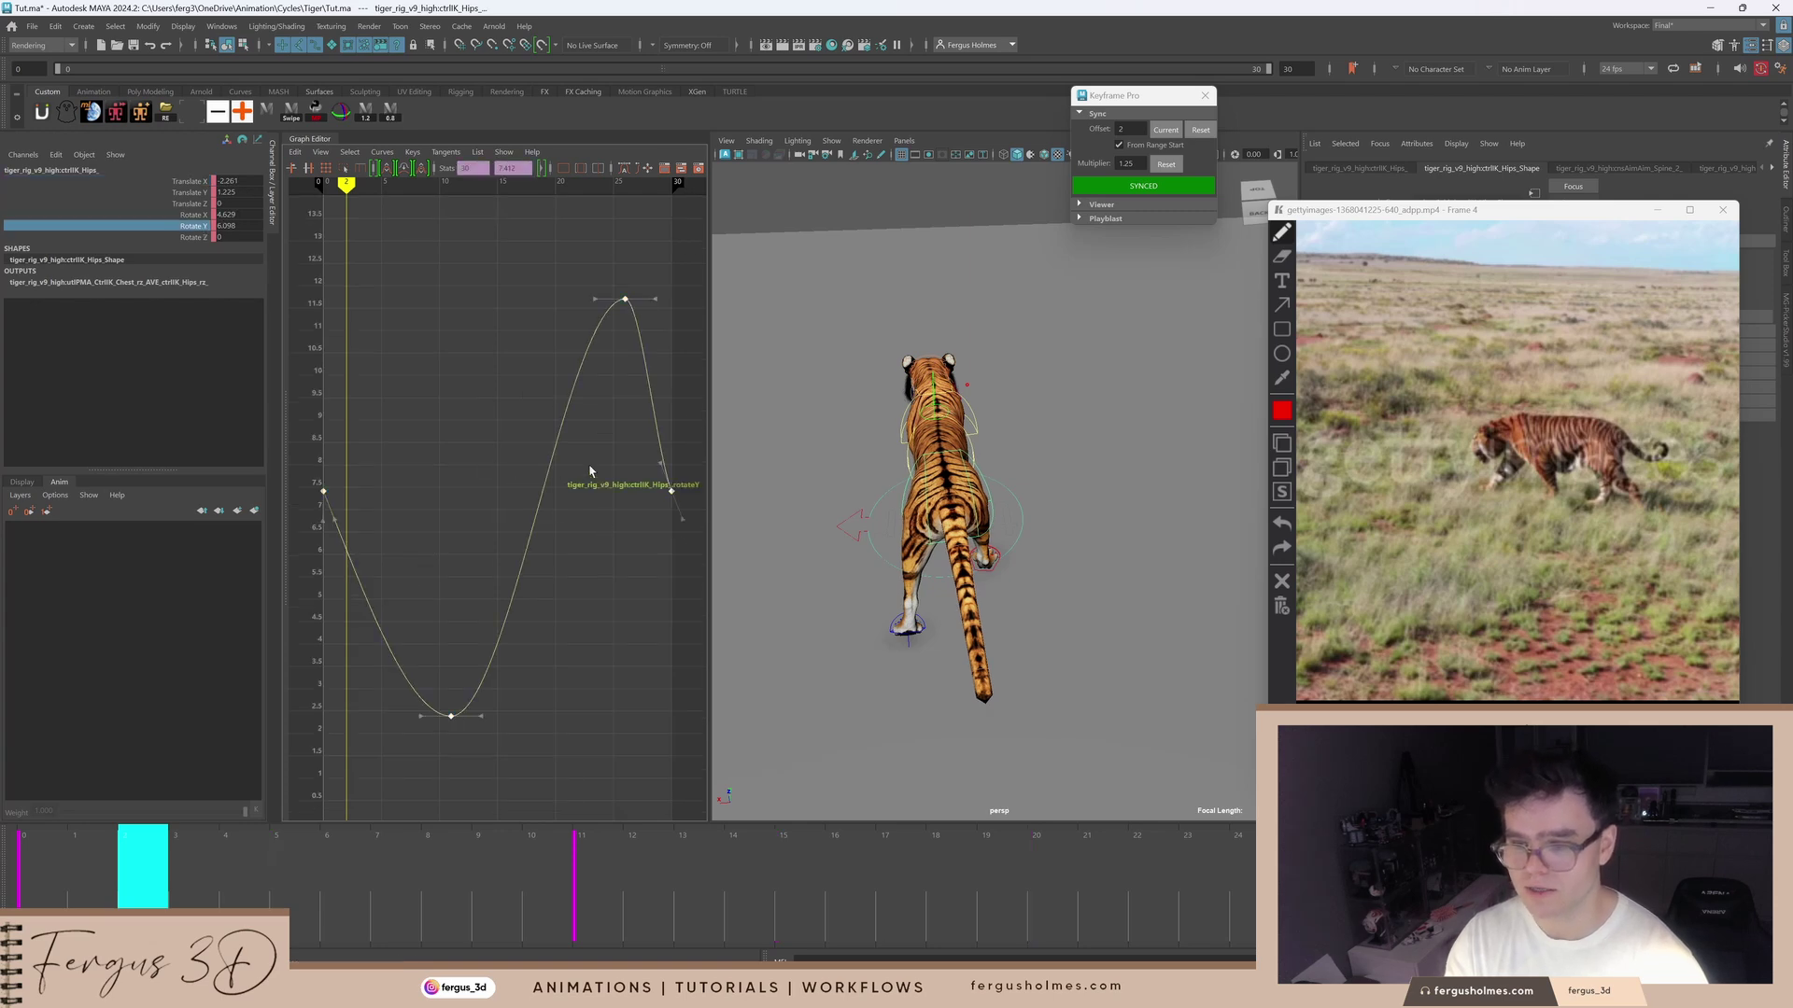
right_click_drag(591, 471, 581, 515, "alt+shift")
left_click(582, 536)
left_click_drag(595, 440, 646, 478)
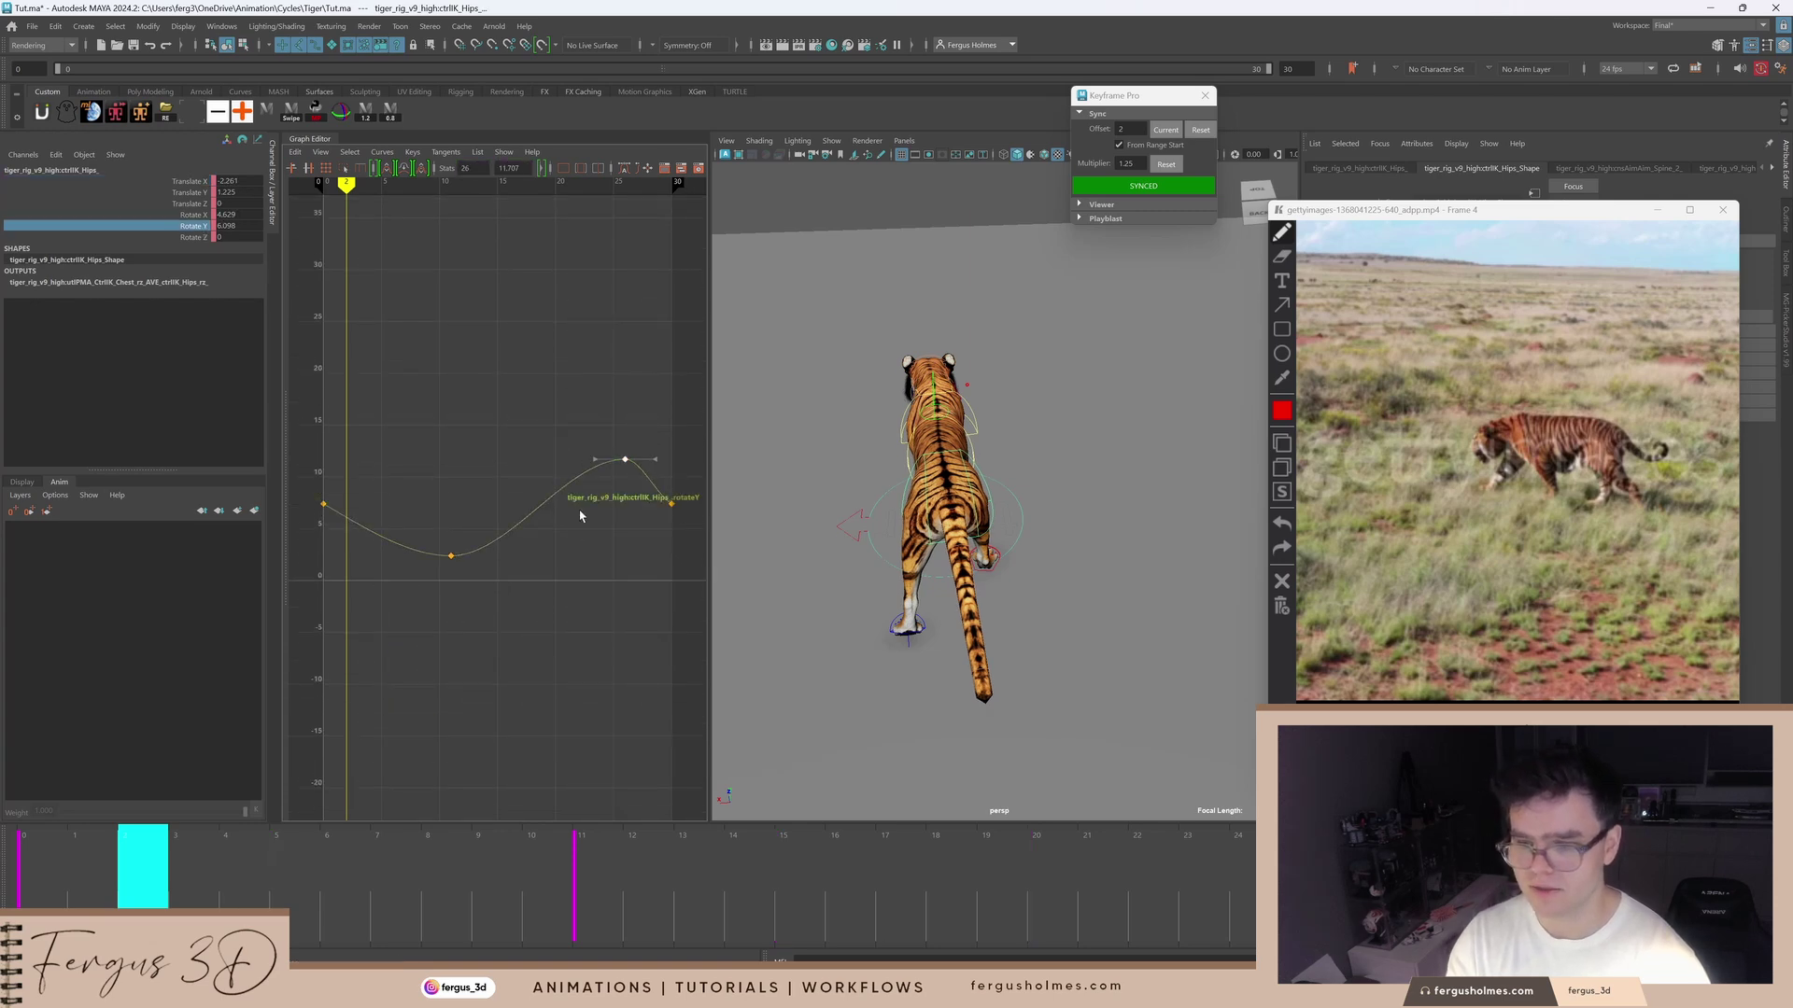
key("period")
key("period")
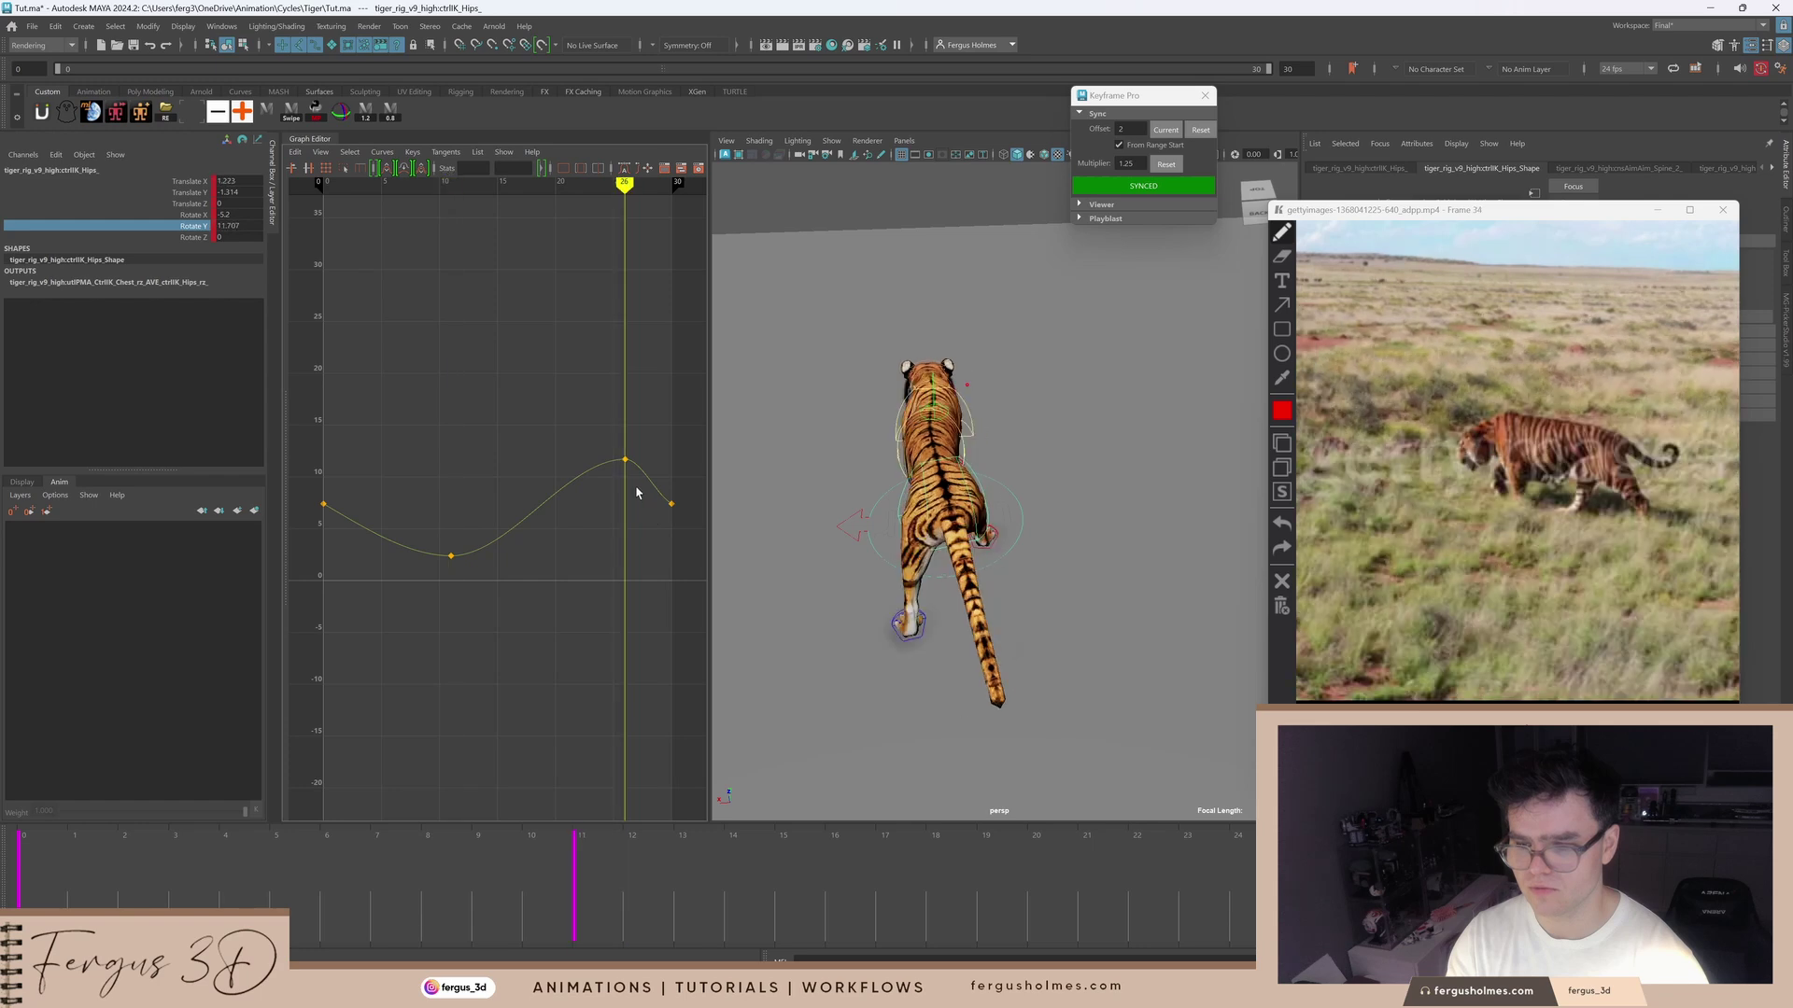
middle_click_drag(656, 499, 620, 490, "shift")
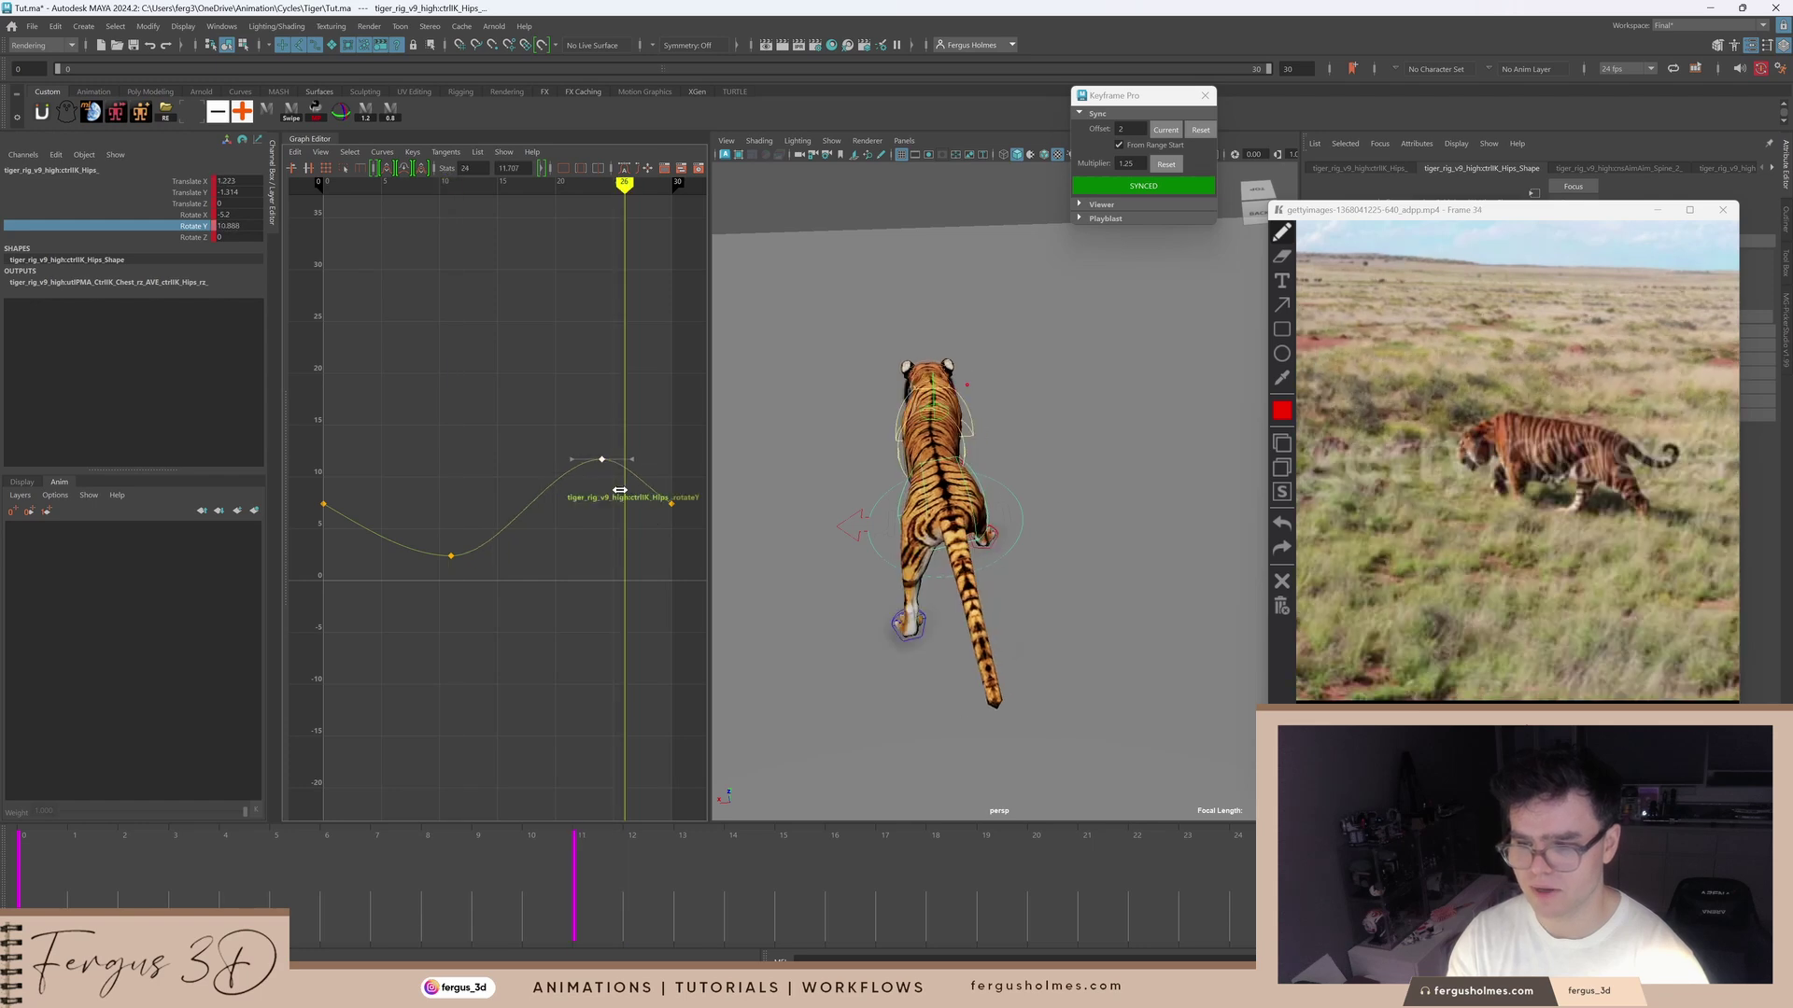
left_click(627, 511)
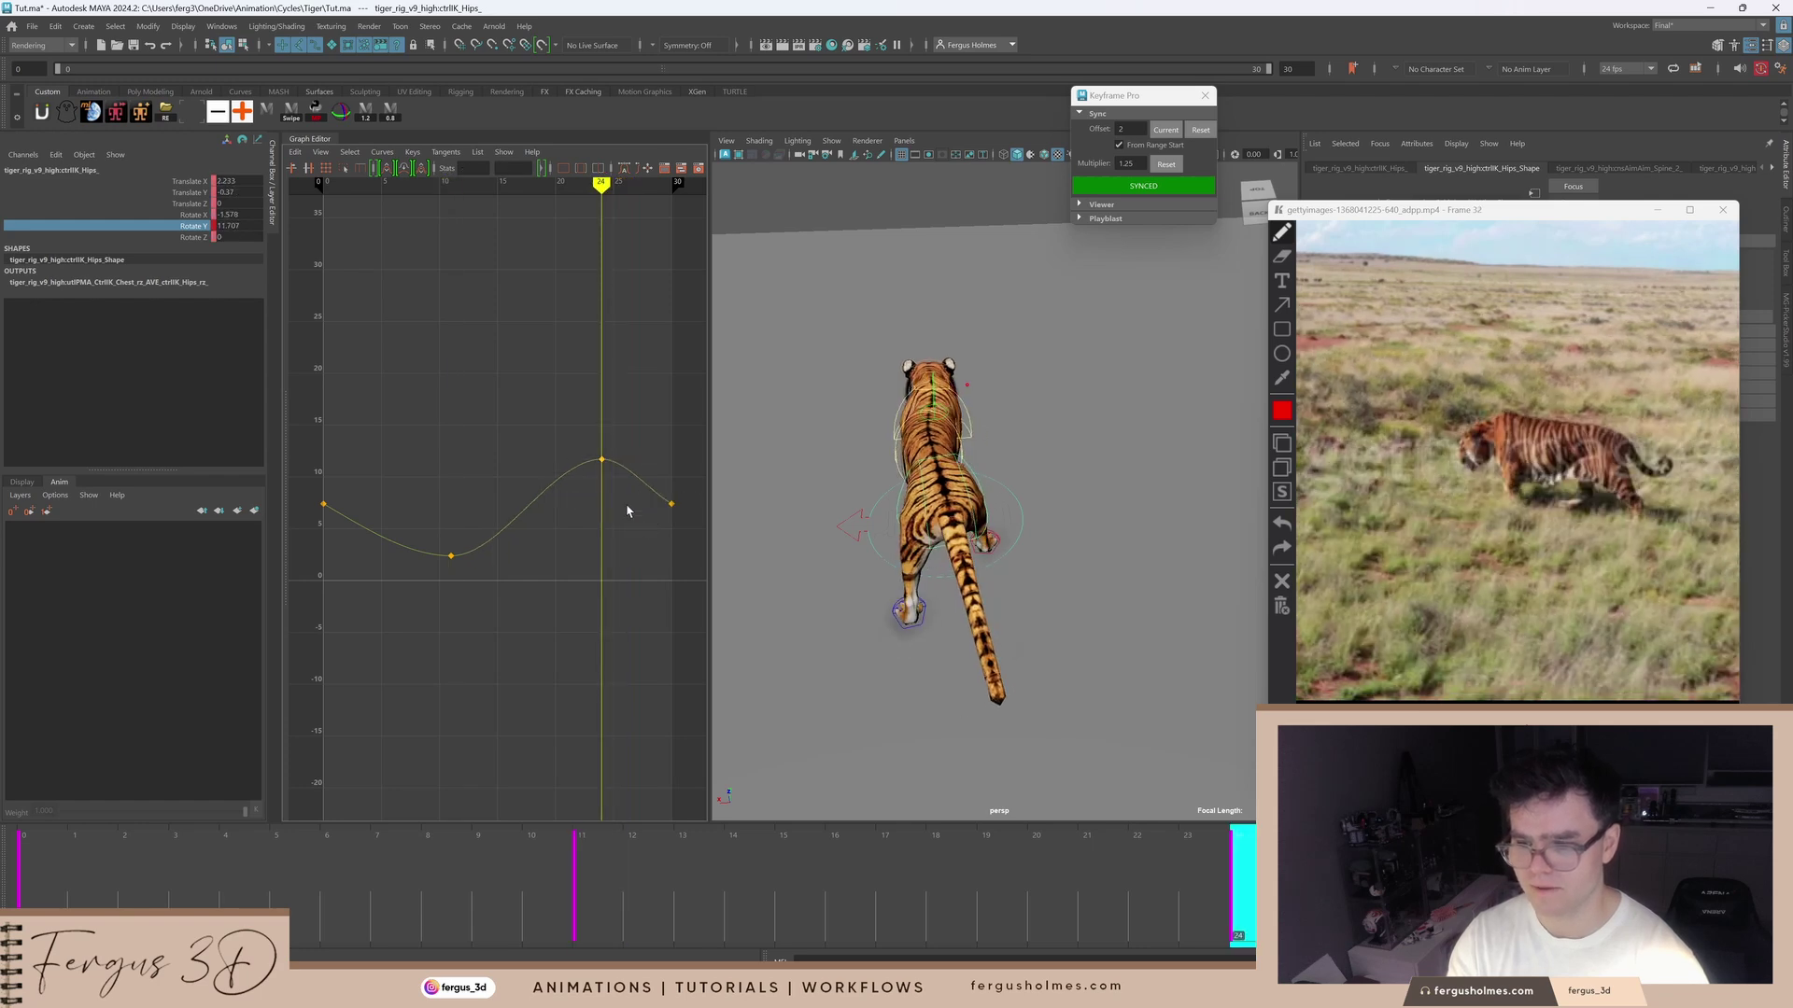
key("alt+shift+v")
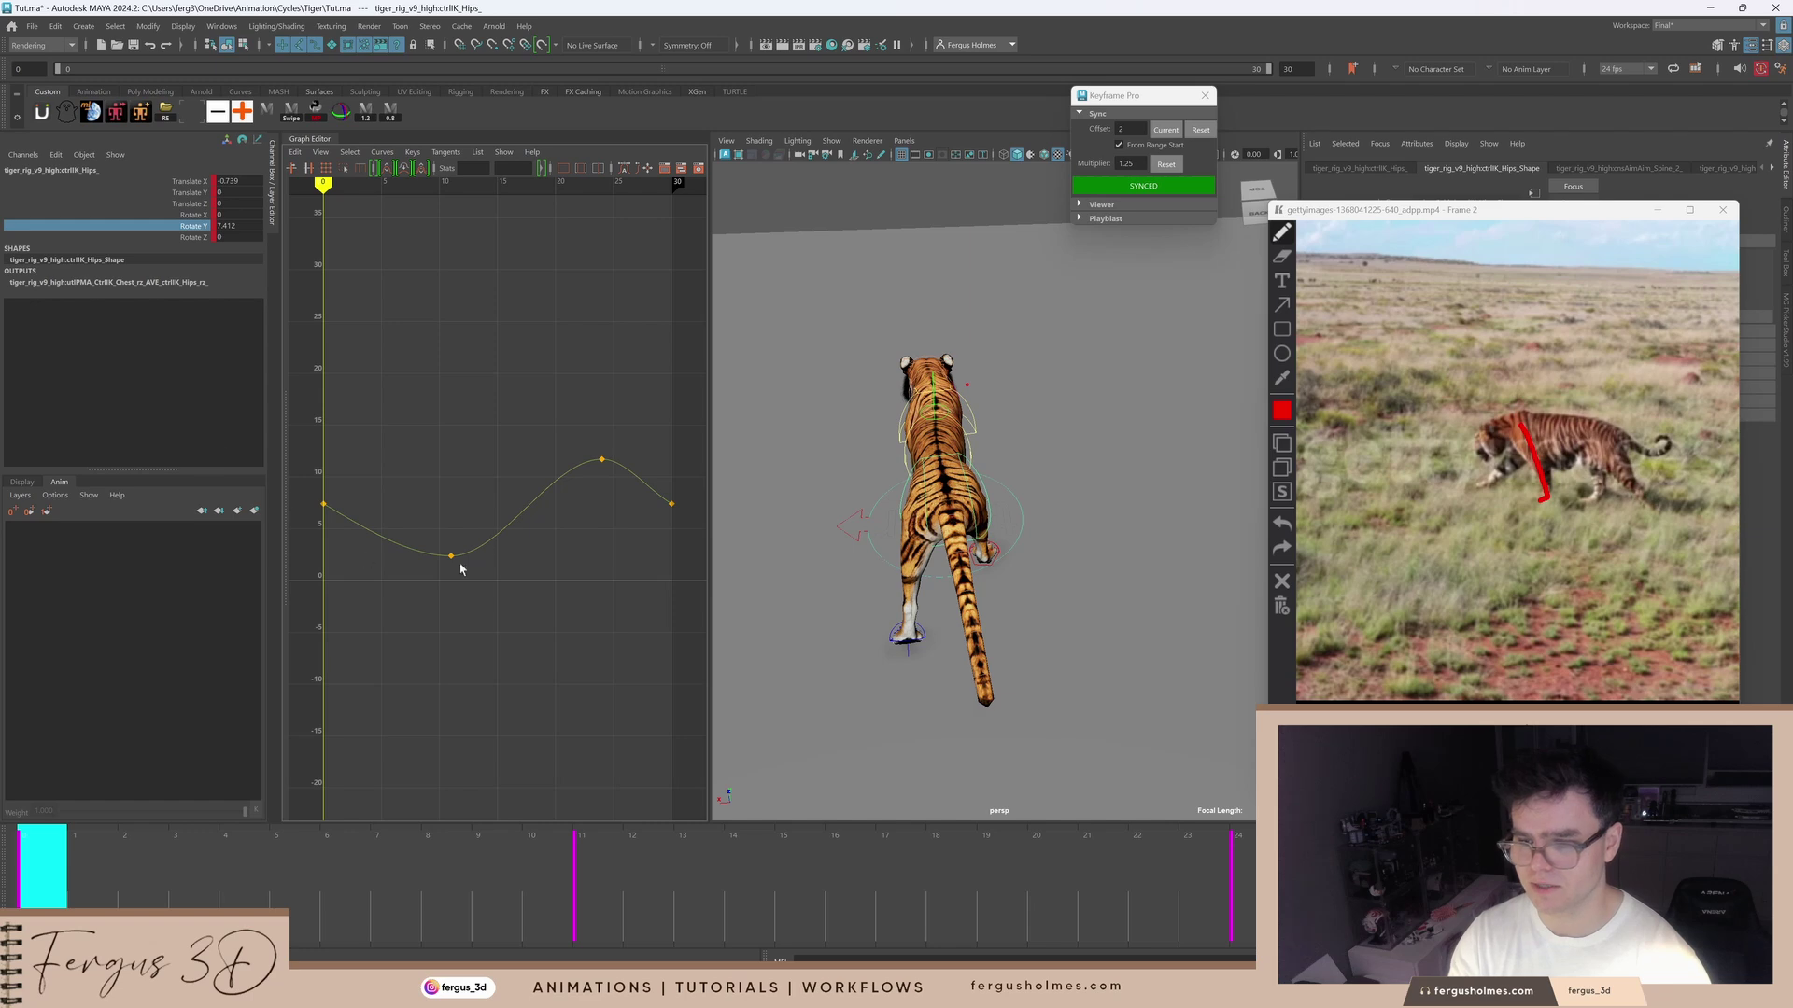
key("alt+v")
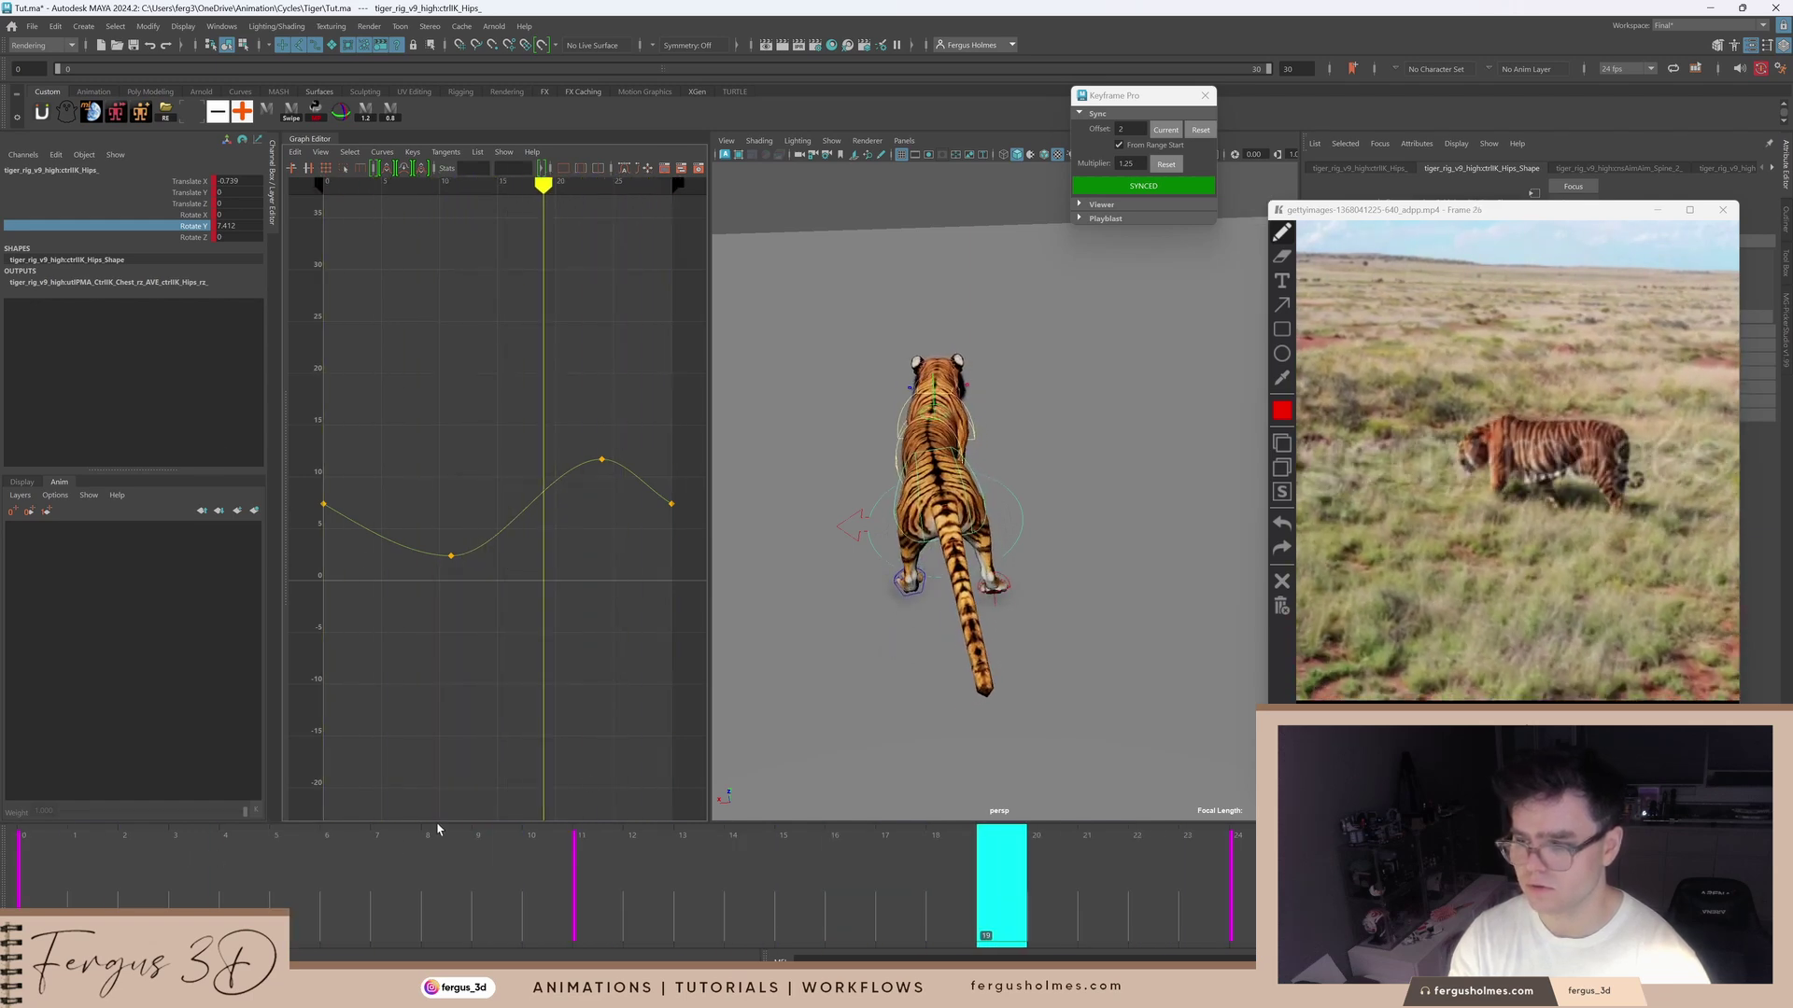
Step: Select the left hind foot control, isolate its Translate X curve and compare the foot's placement at frames 0 and 10
scroll(991, 639, "up", 6)
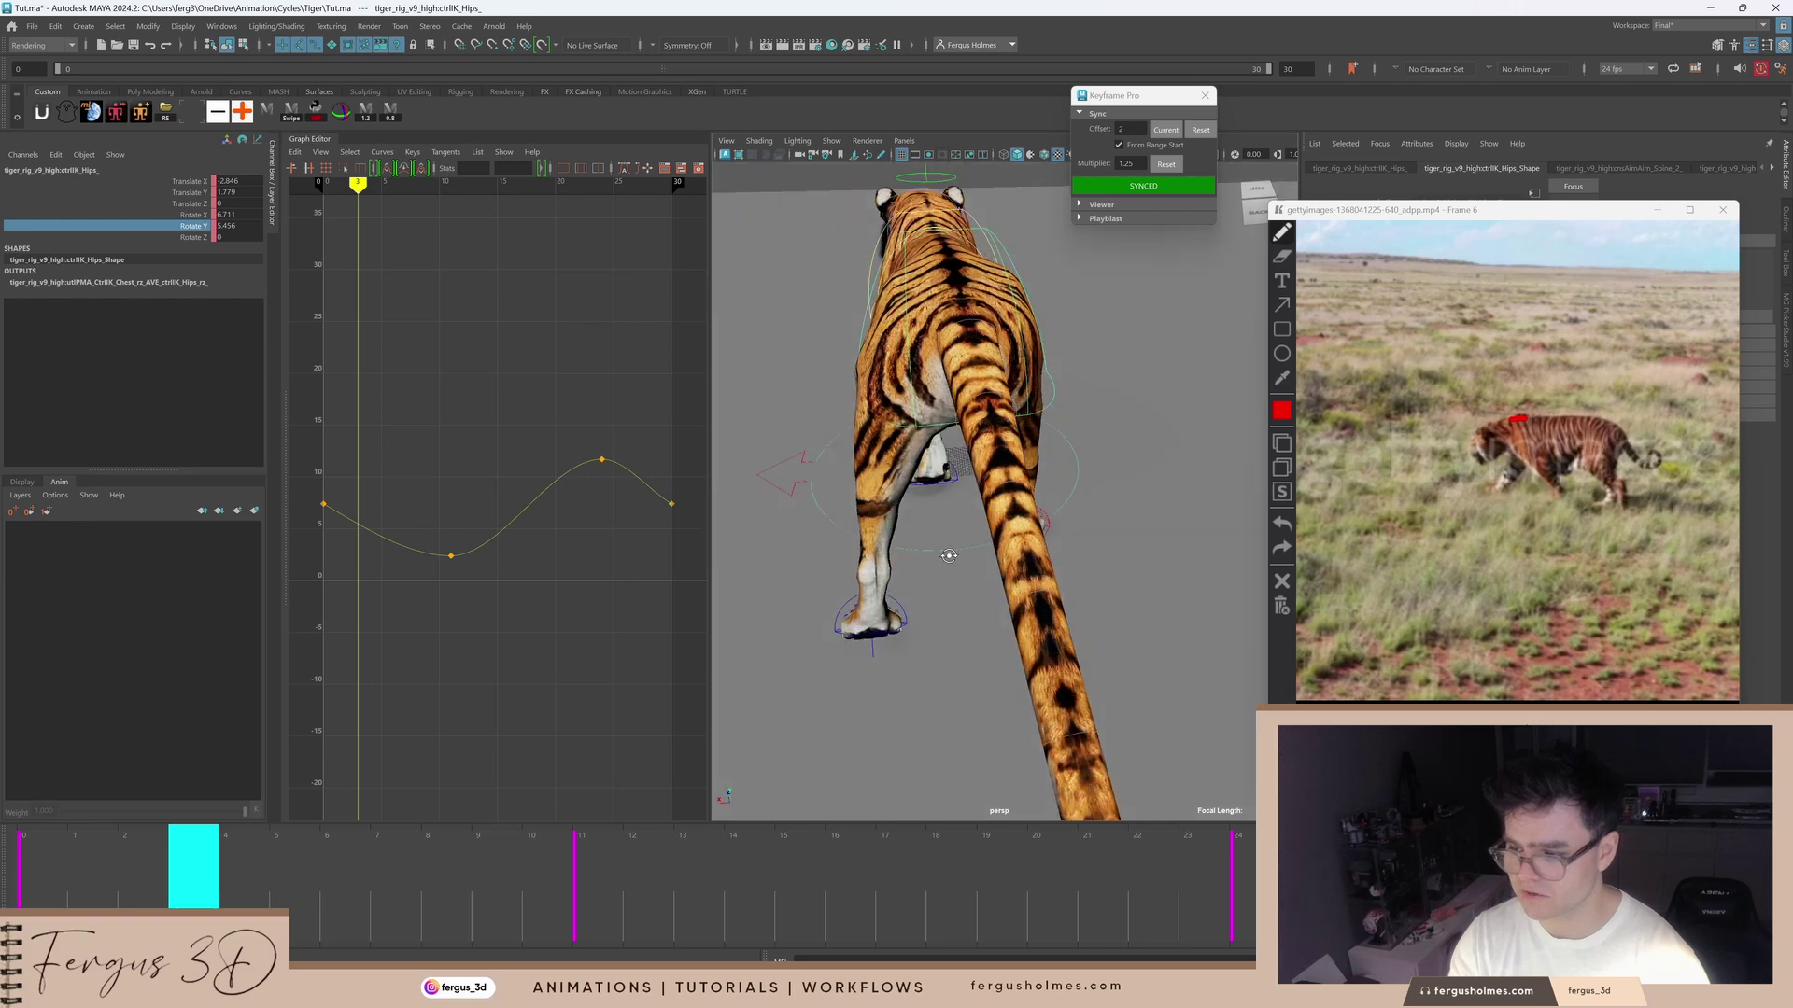
left_click(900, 629)
left_click_drag(900, 629, 887, 586, "alt")
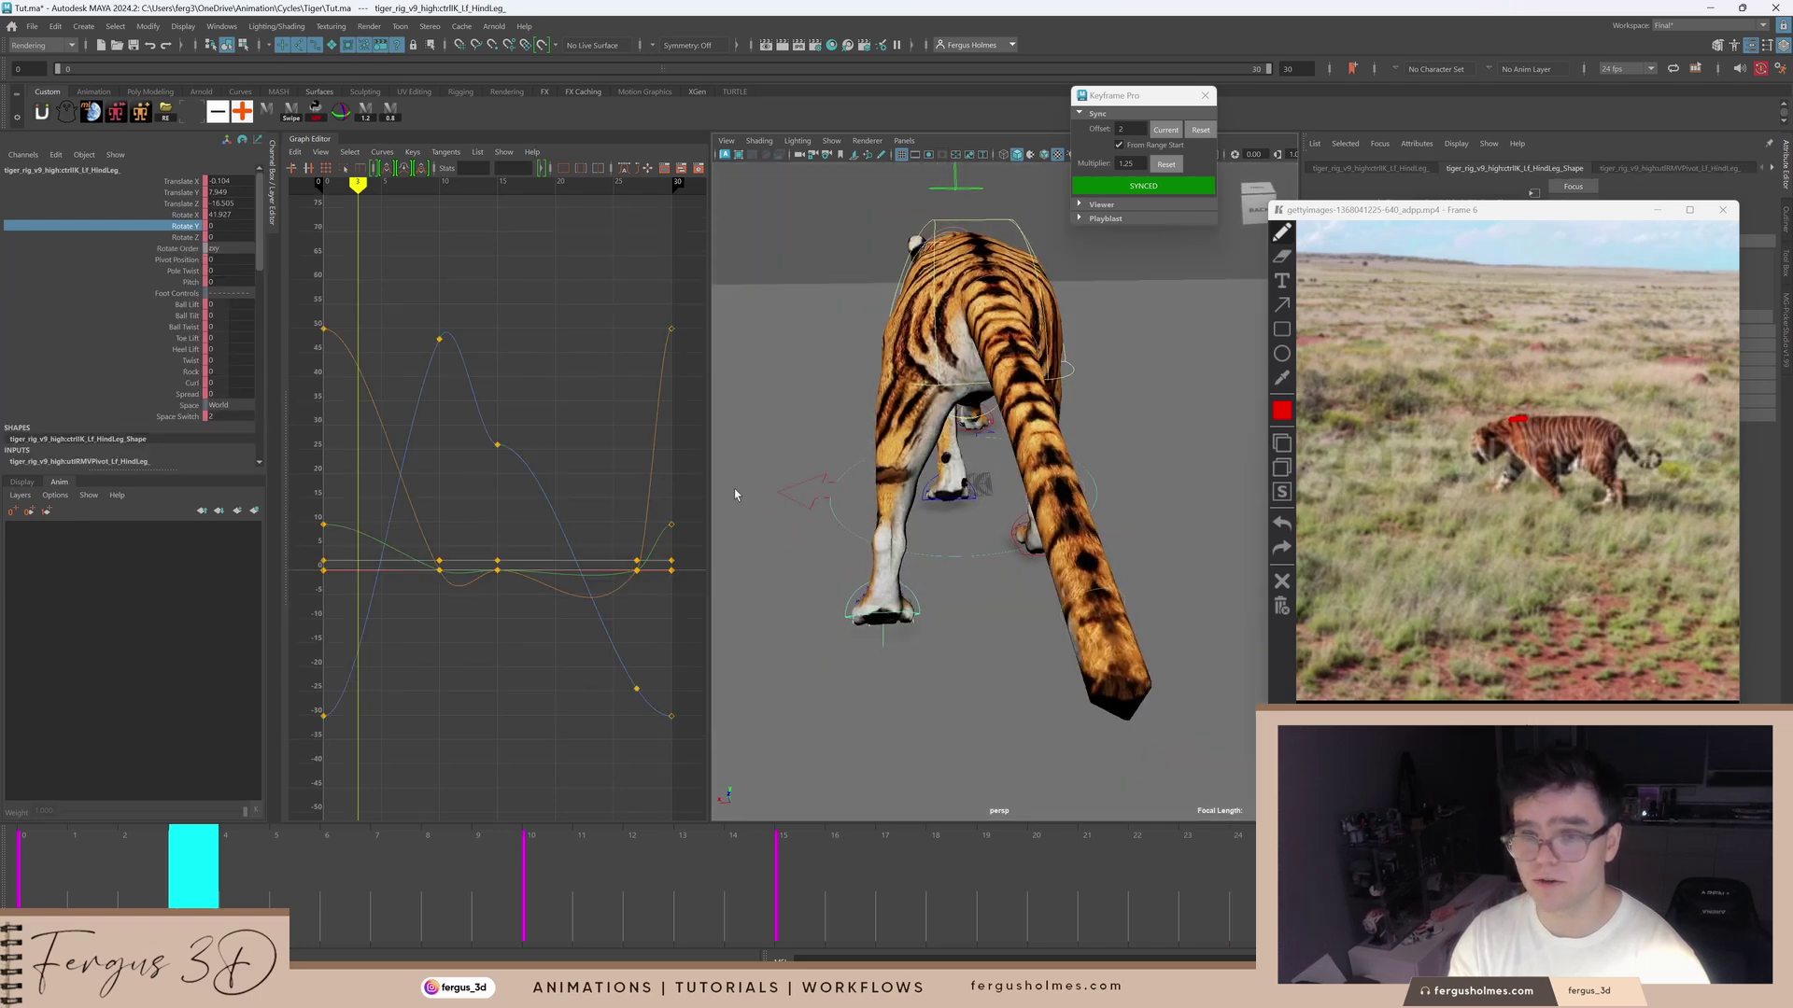
key("comma")
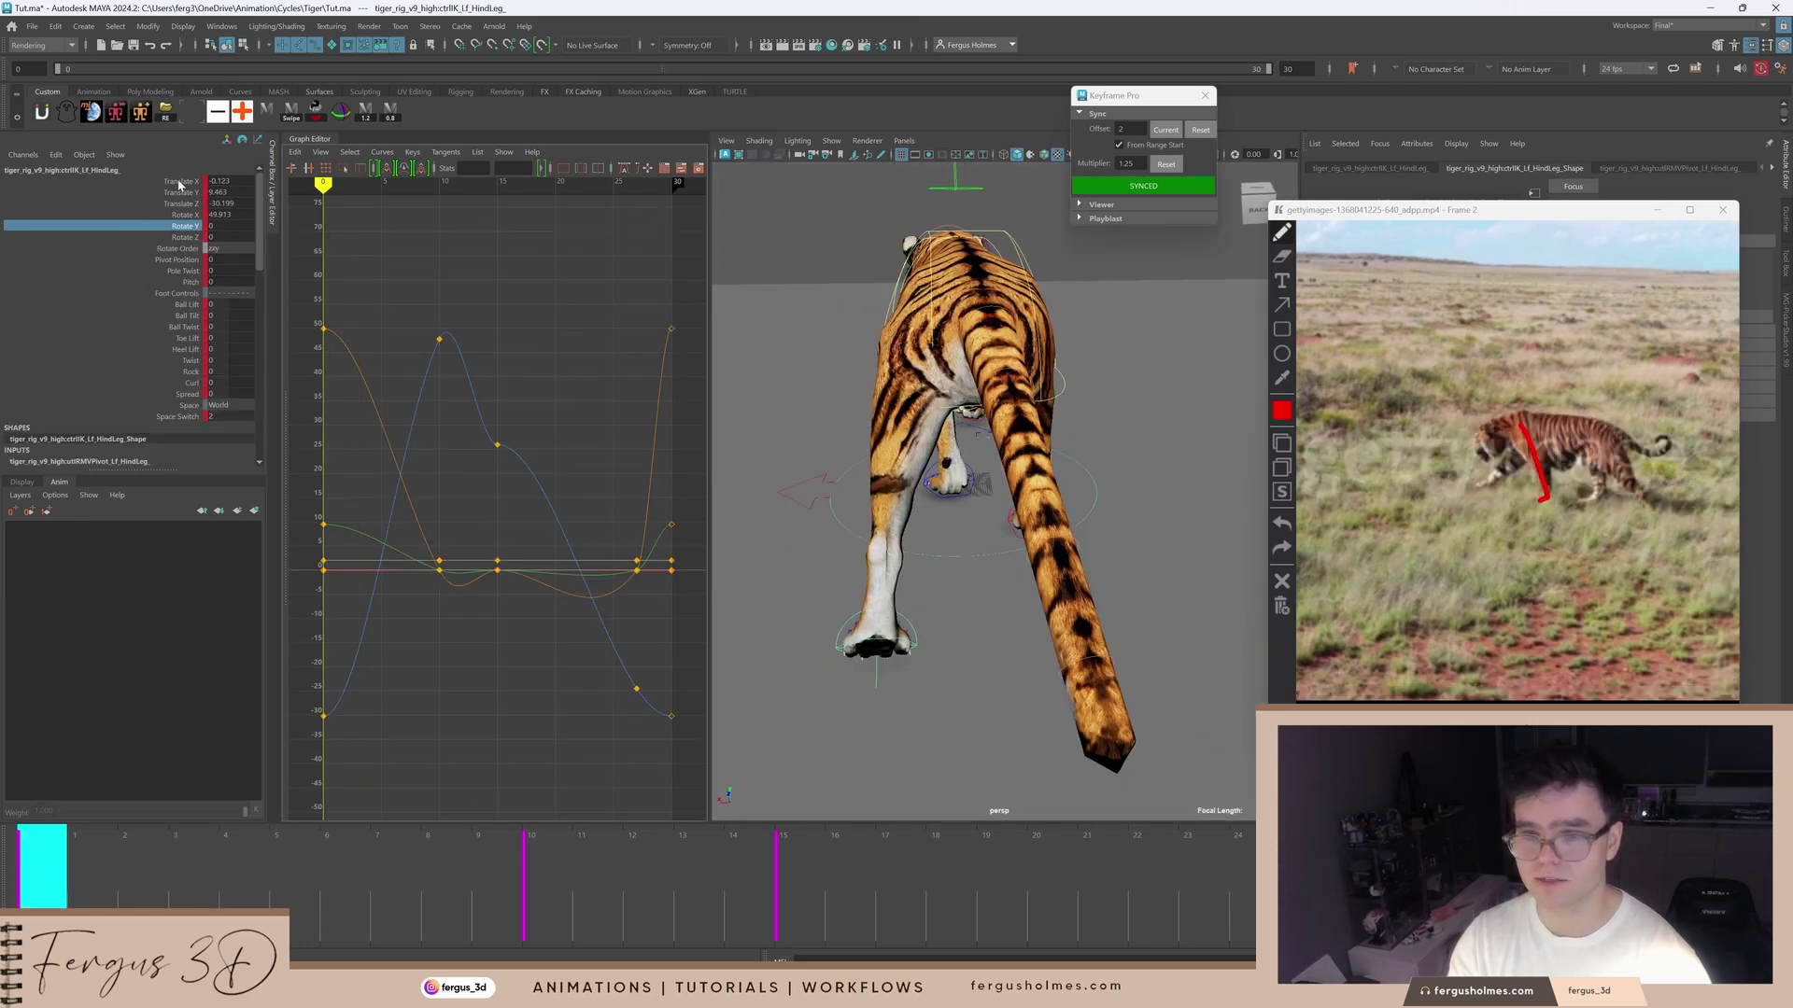
left_click(180, 184)
key("f")
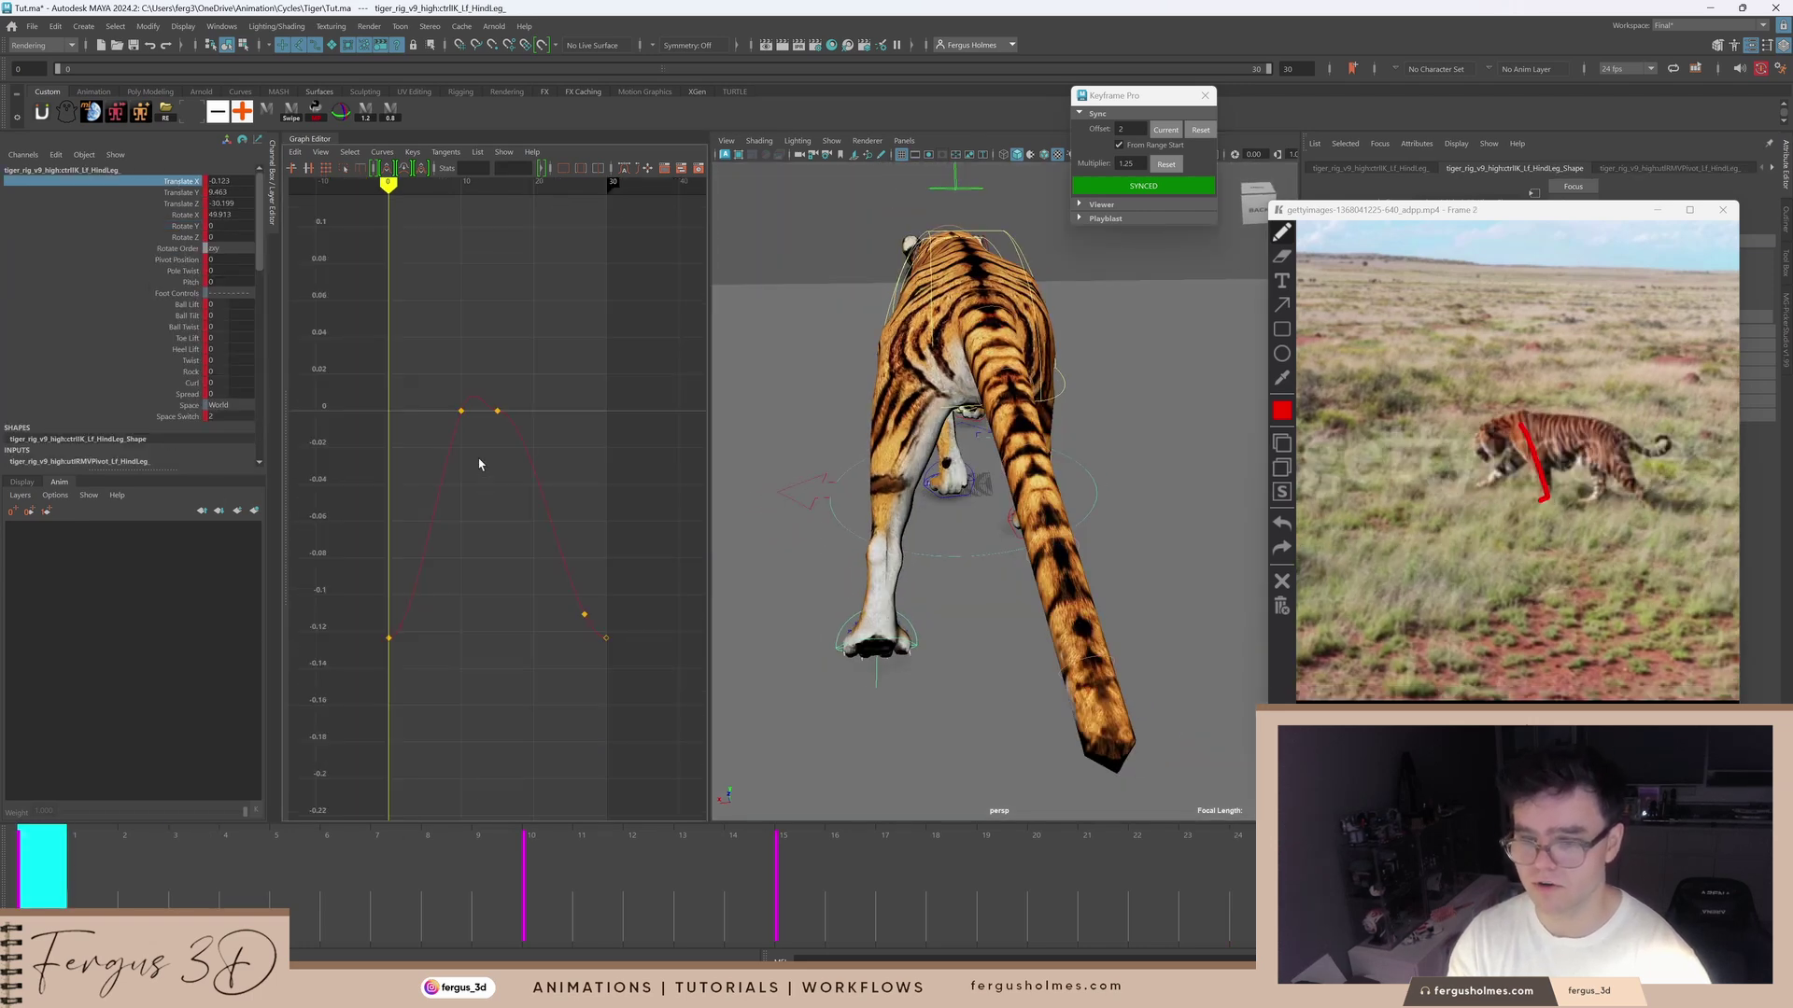
key("period")
left_click_drag(845, 616, 876, 472, "alt")
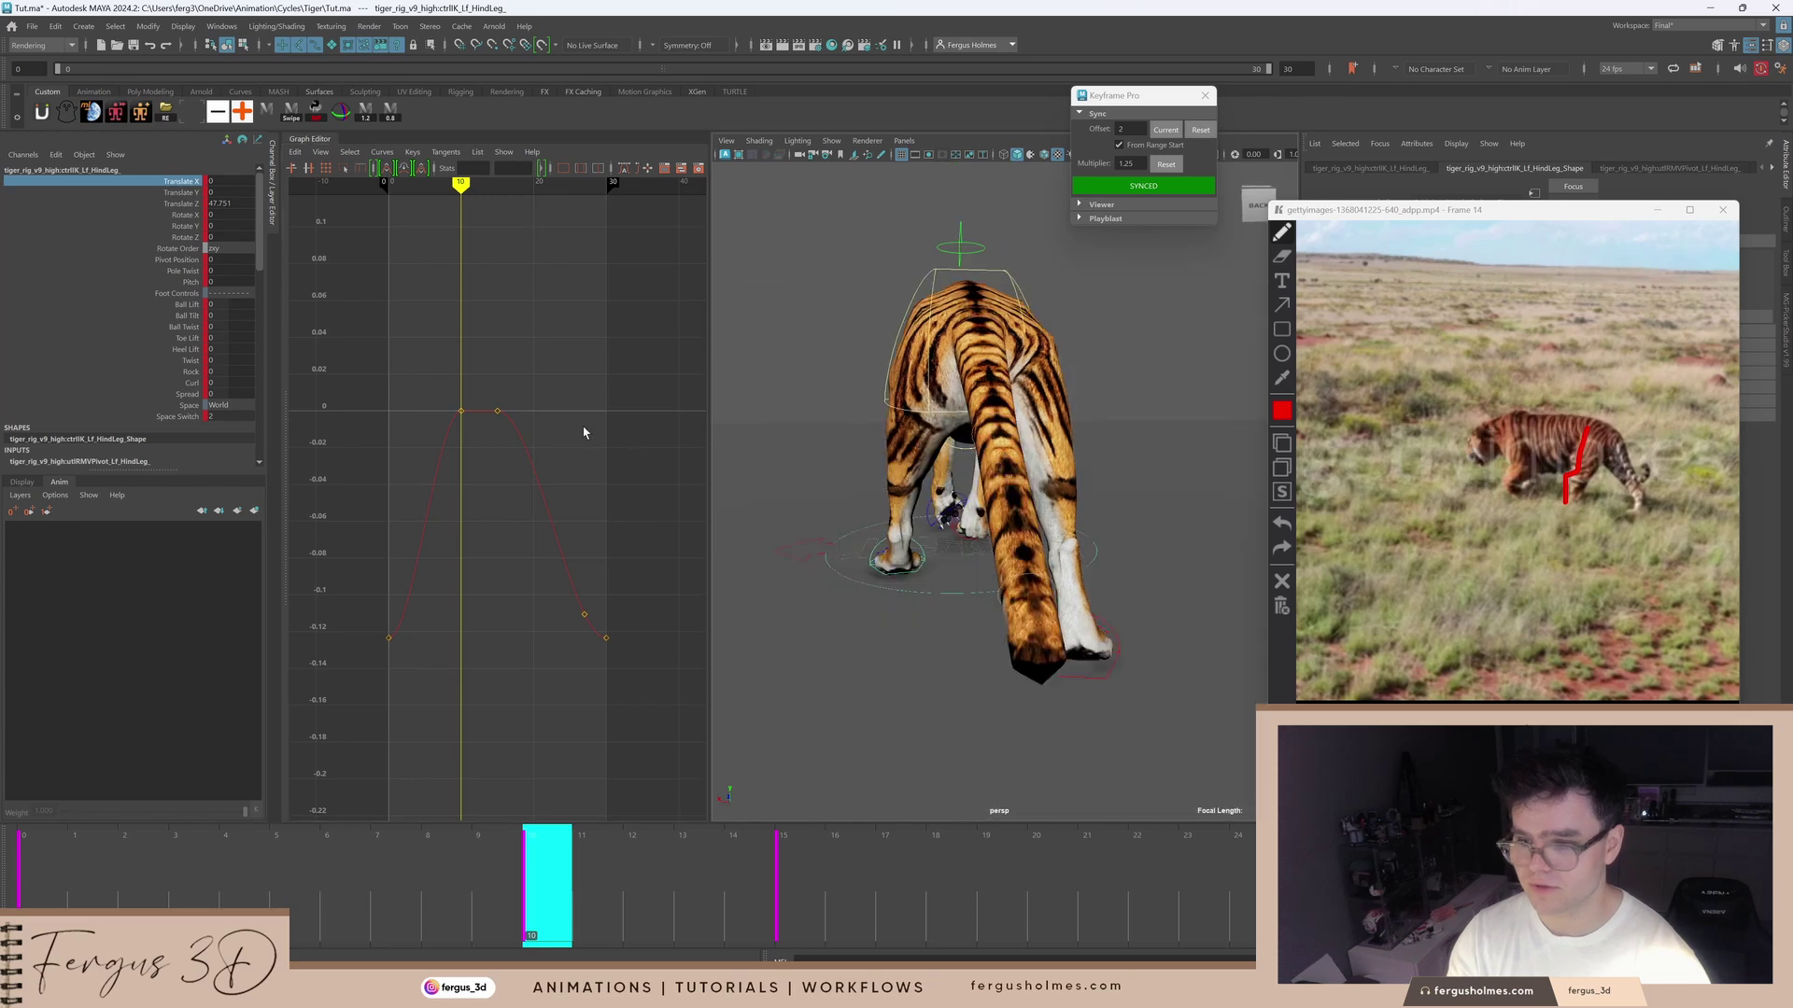
Step: Move the left hind foot inward at frame 0 to a Translate X of about -13.8
key("comma")
key("w")
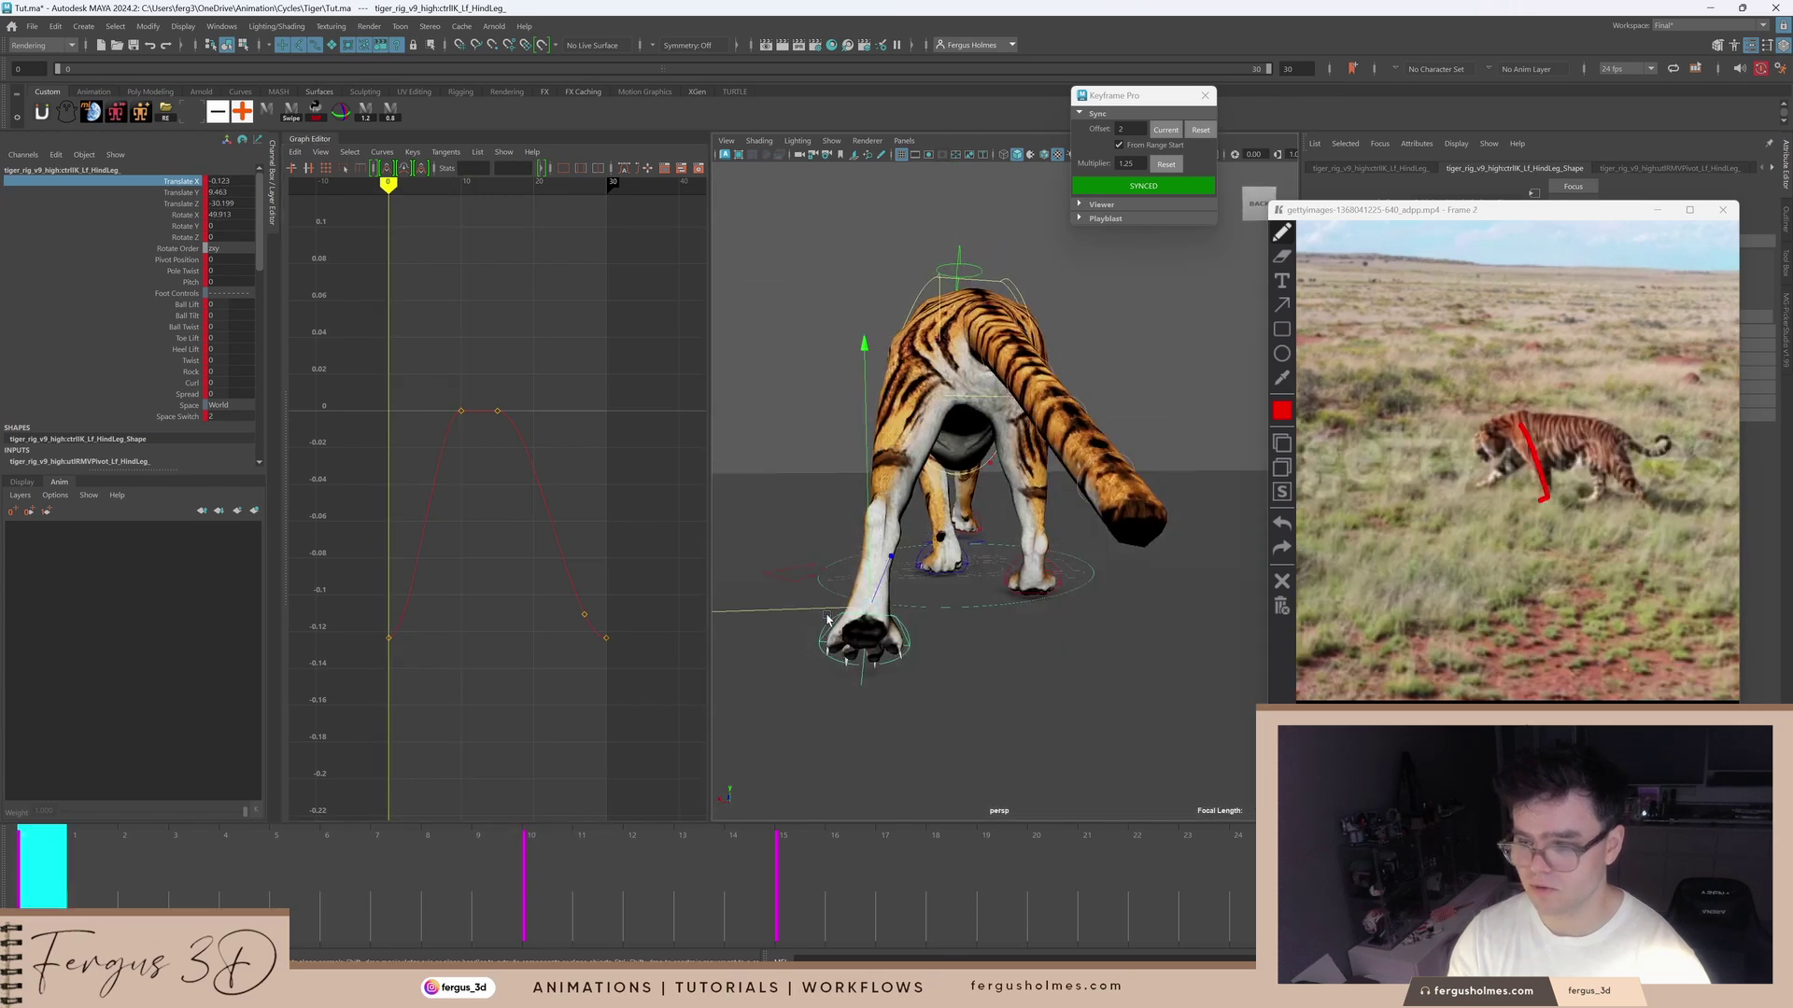
left_click_drag(815, 612, 834, 599)
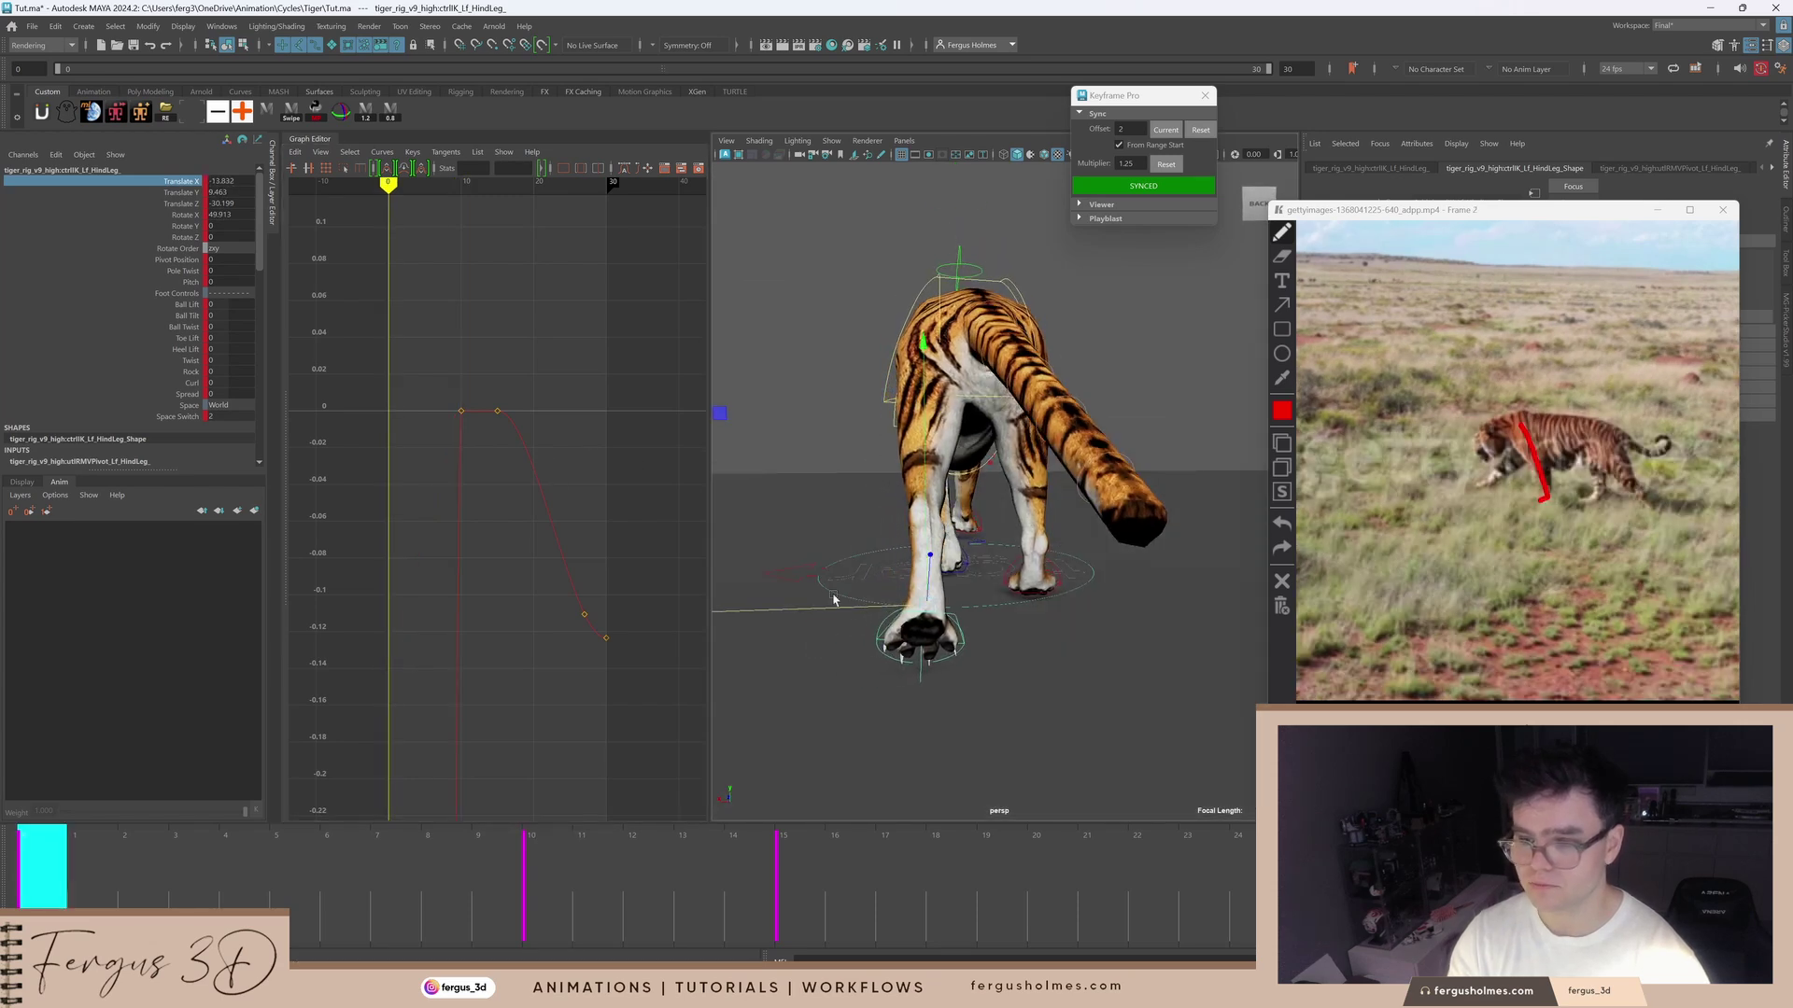
key("f")
Step: Set the left hind foot's Translate X to -10 at frame 10 and at frame 0
key("period")
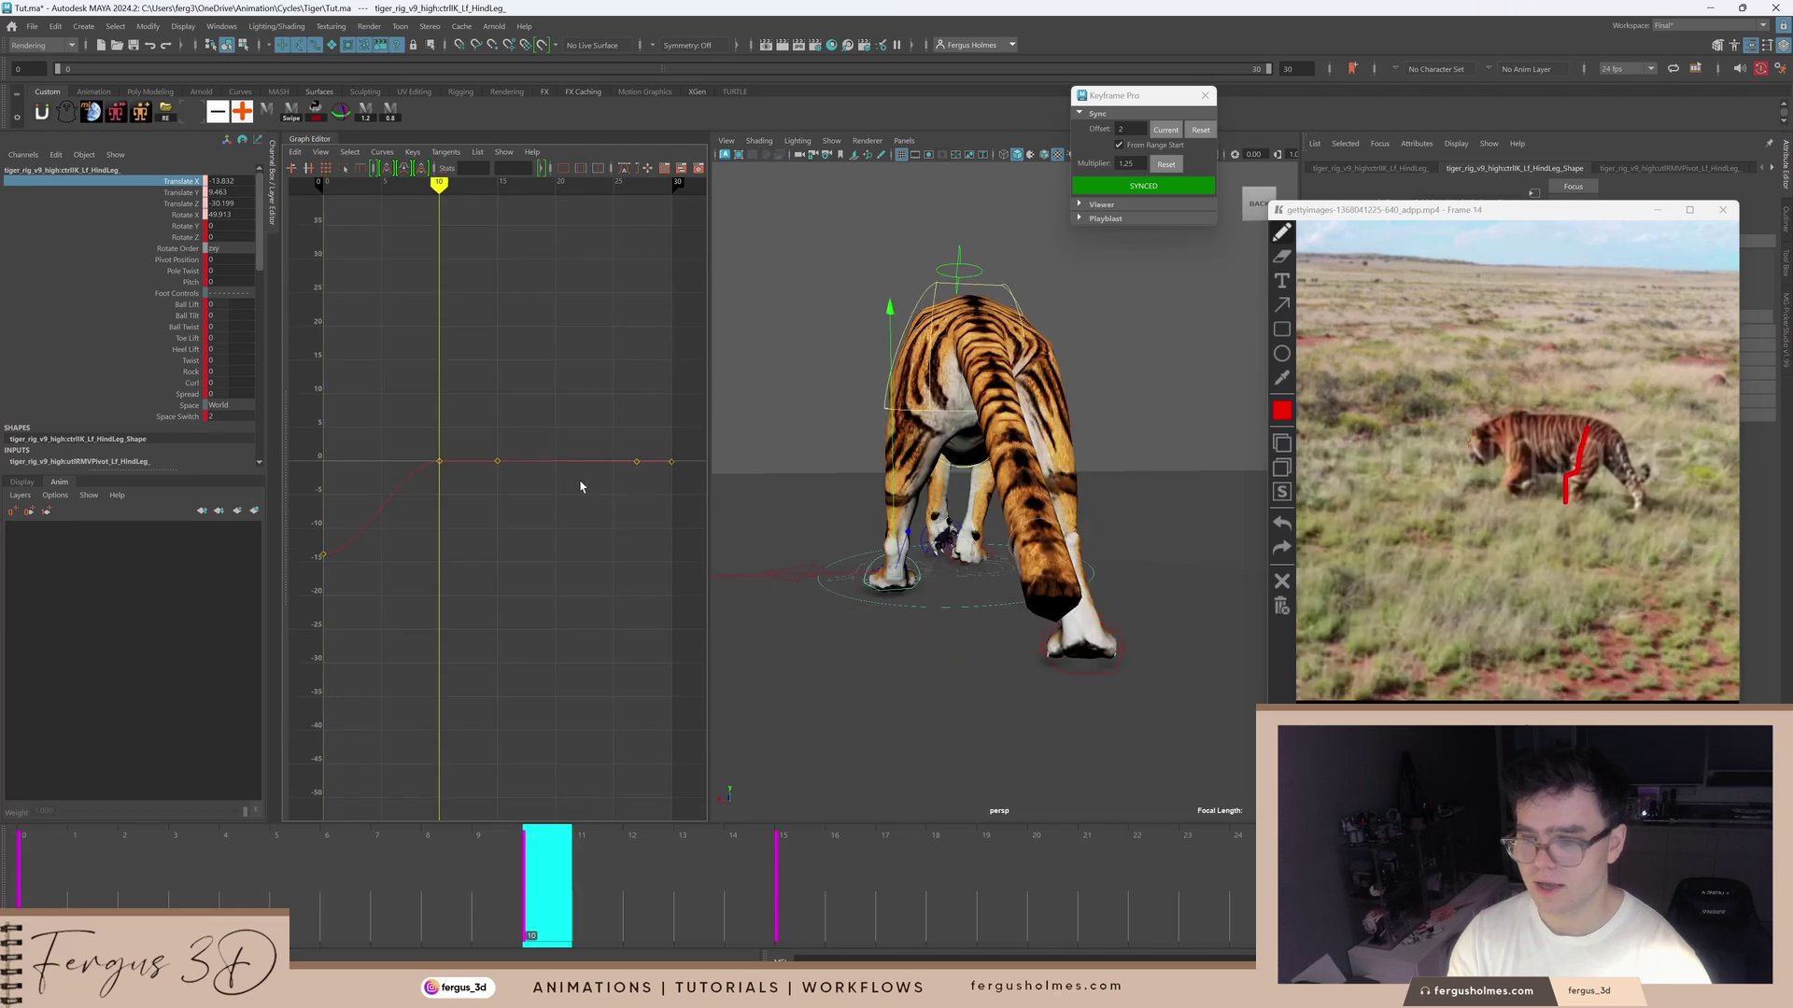
left_click_drag(811, 520, 867, 584, "alt")
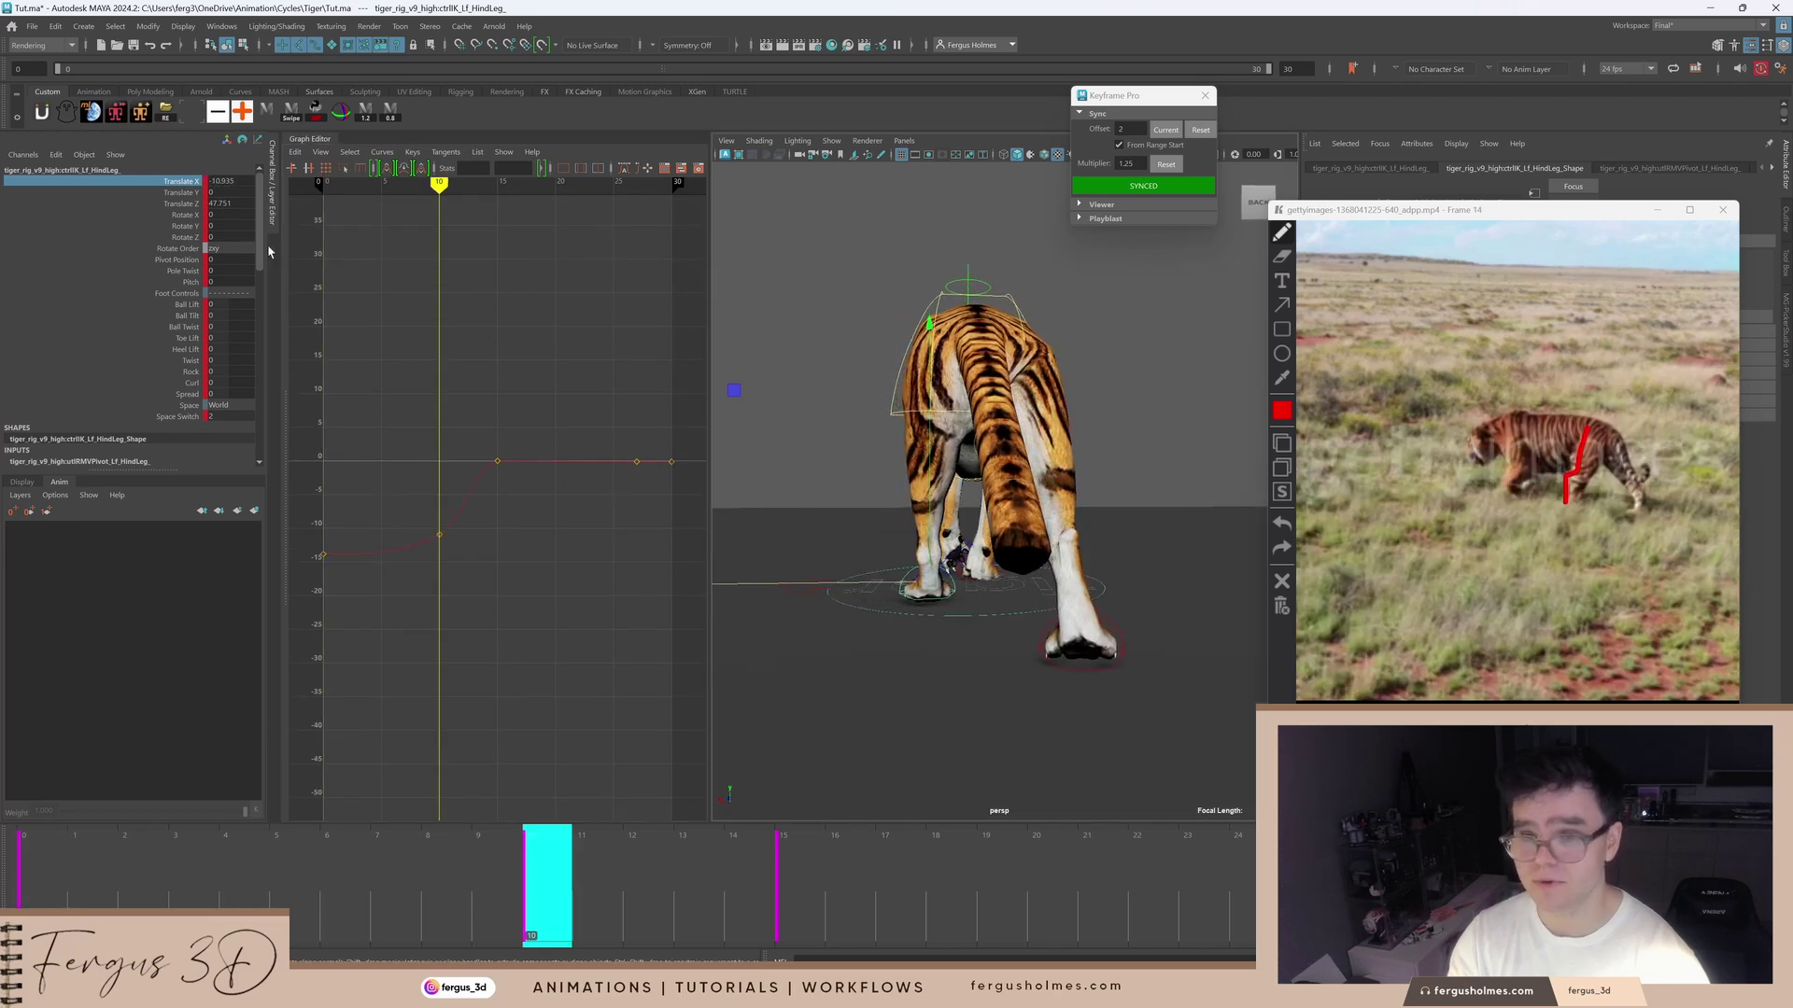
double_click(239, 184)
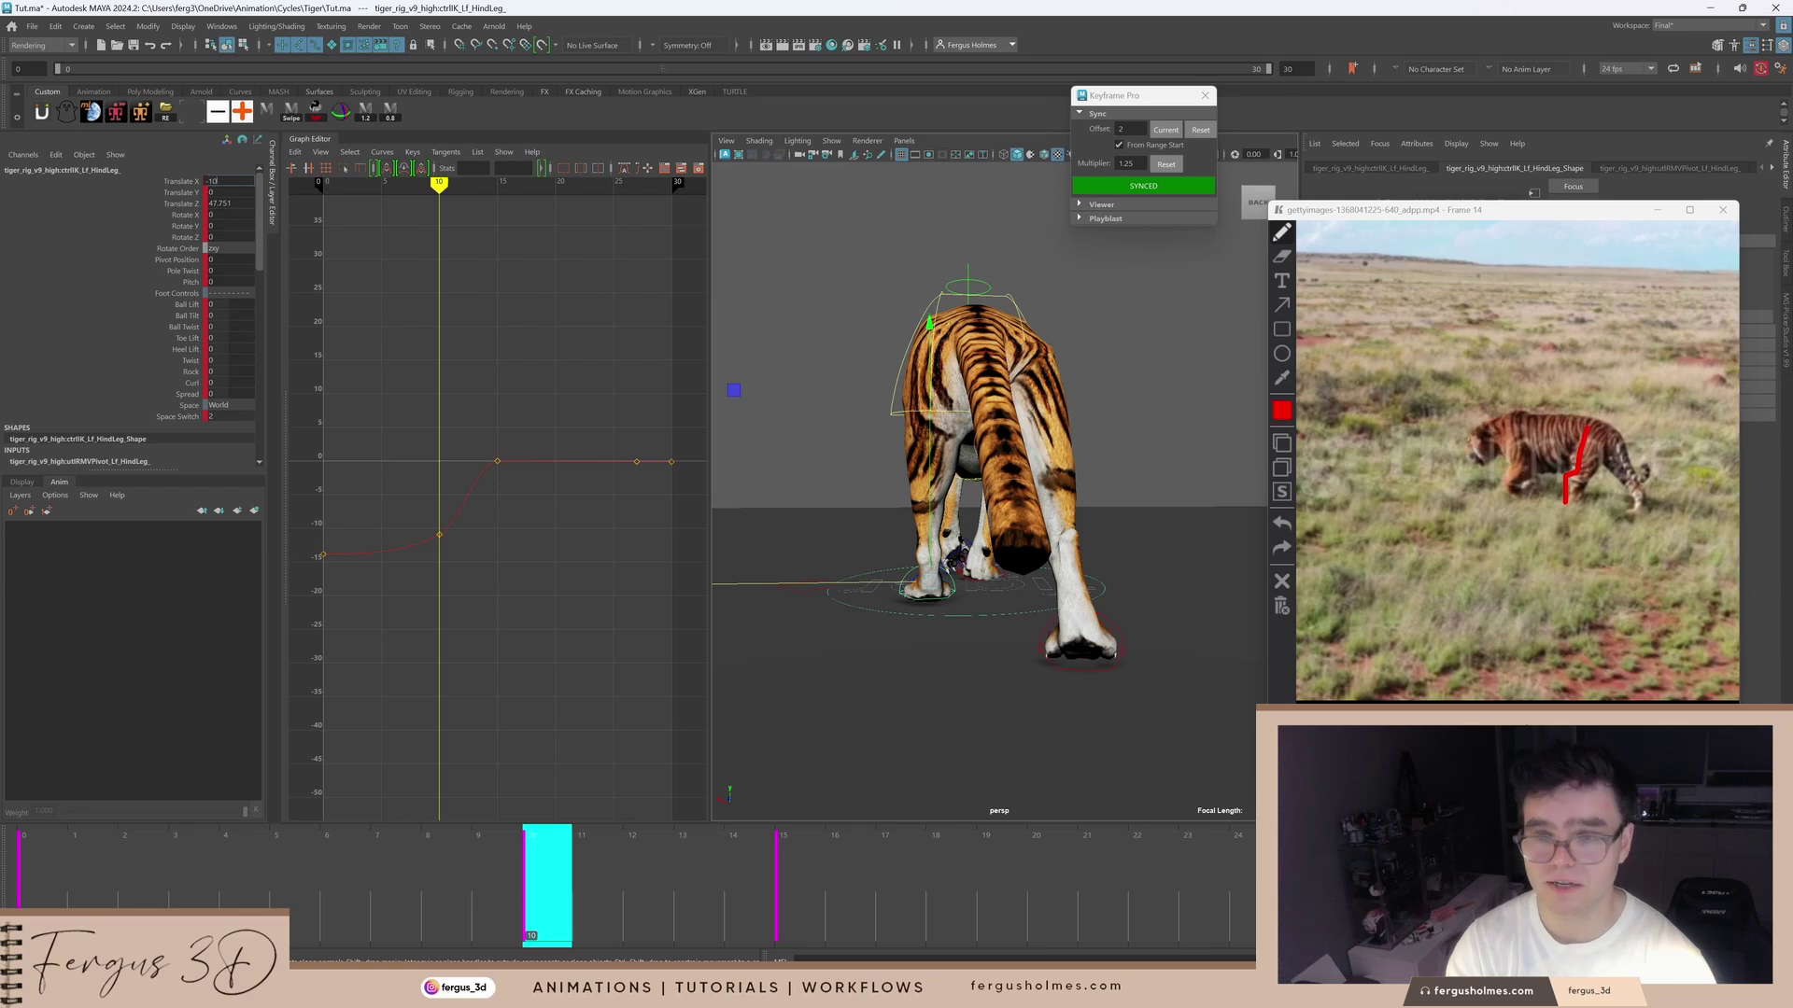
key("Return")
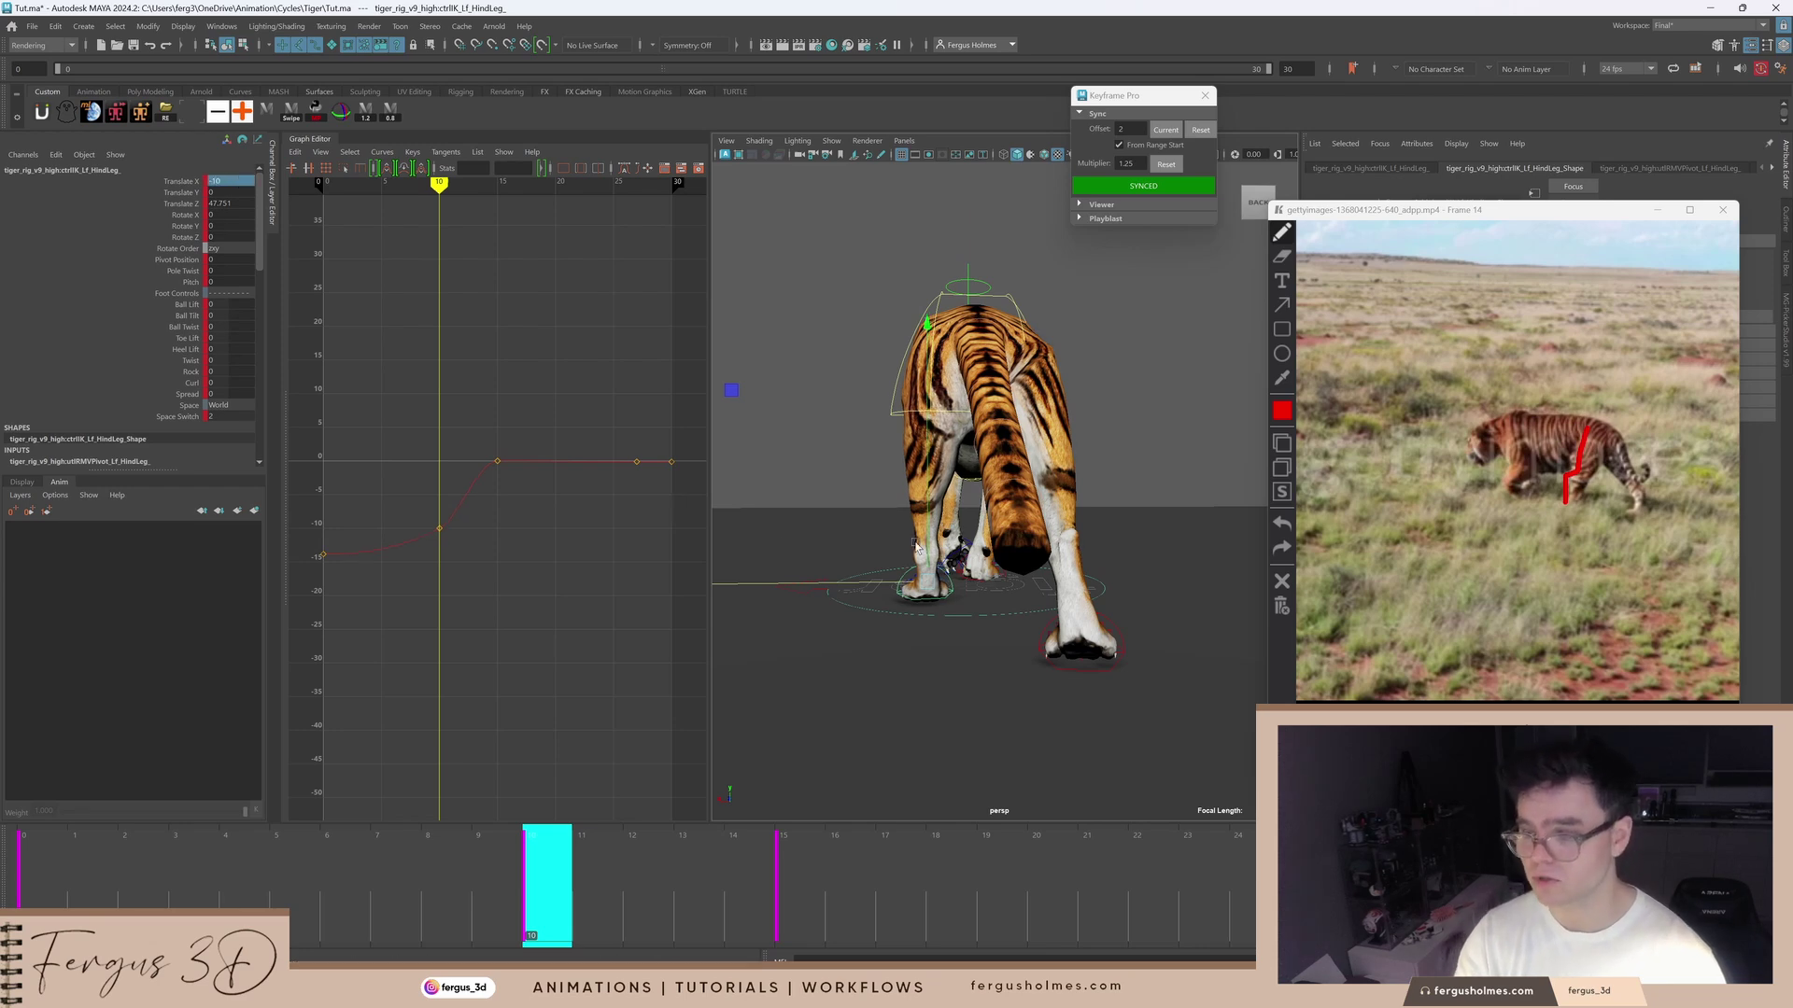
left_click_drag(916, 548, 971, 584, "alt")
left_click_drag(191, 831, 28, 829)
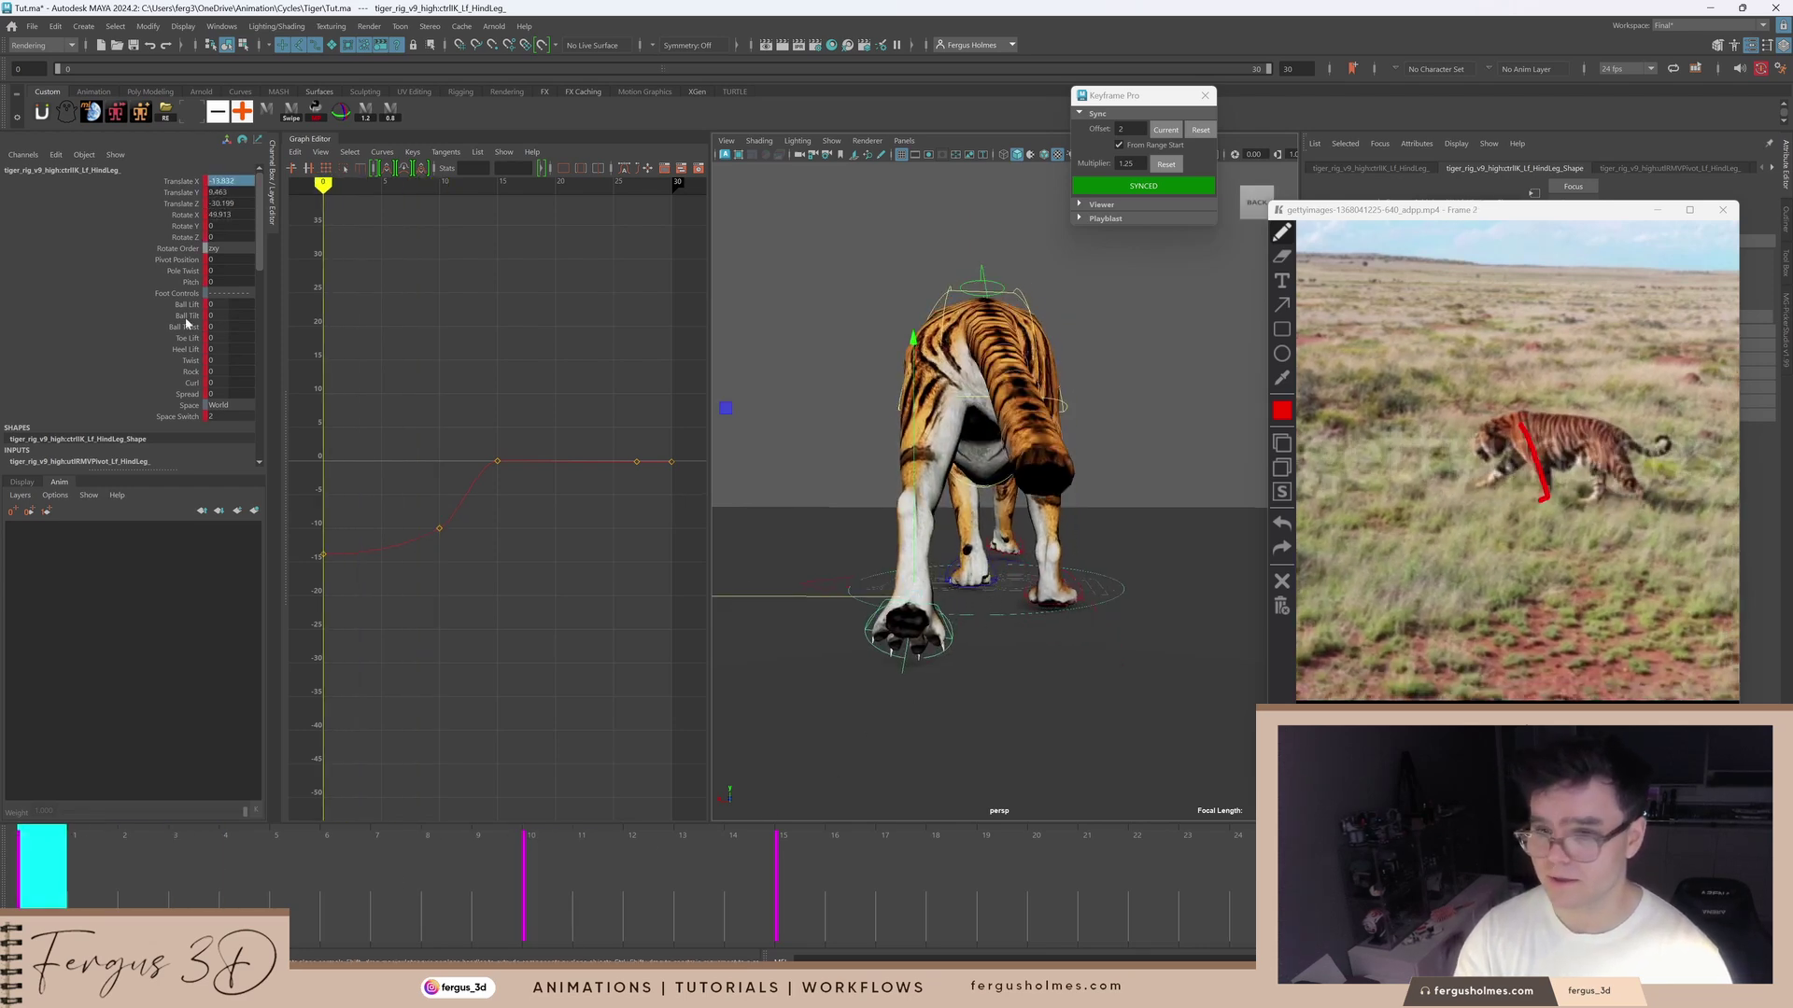
left_click(233, 186)
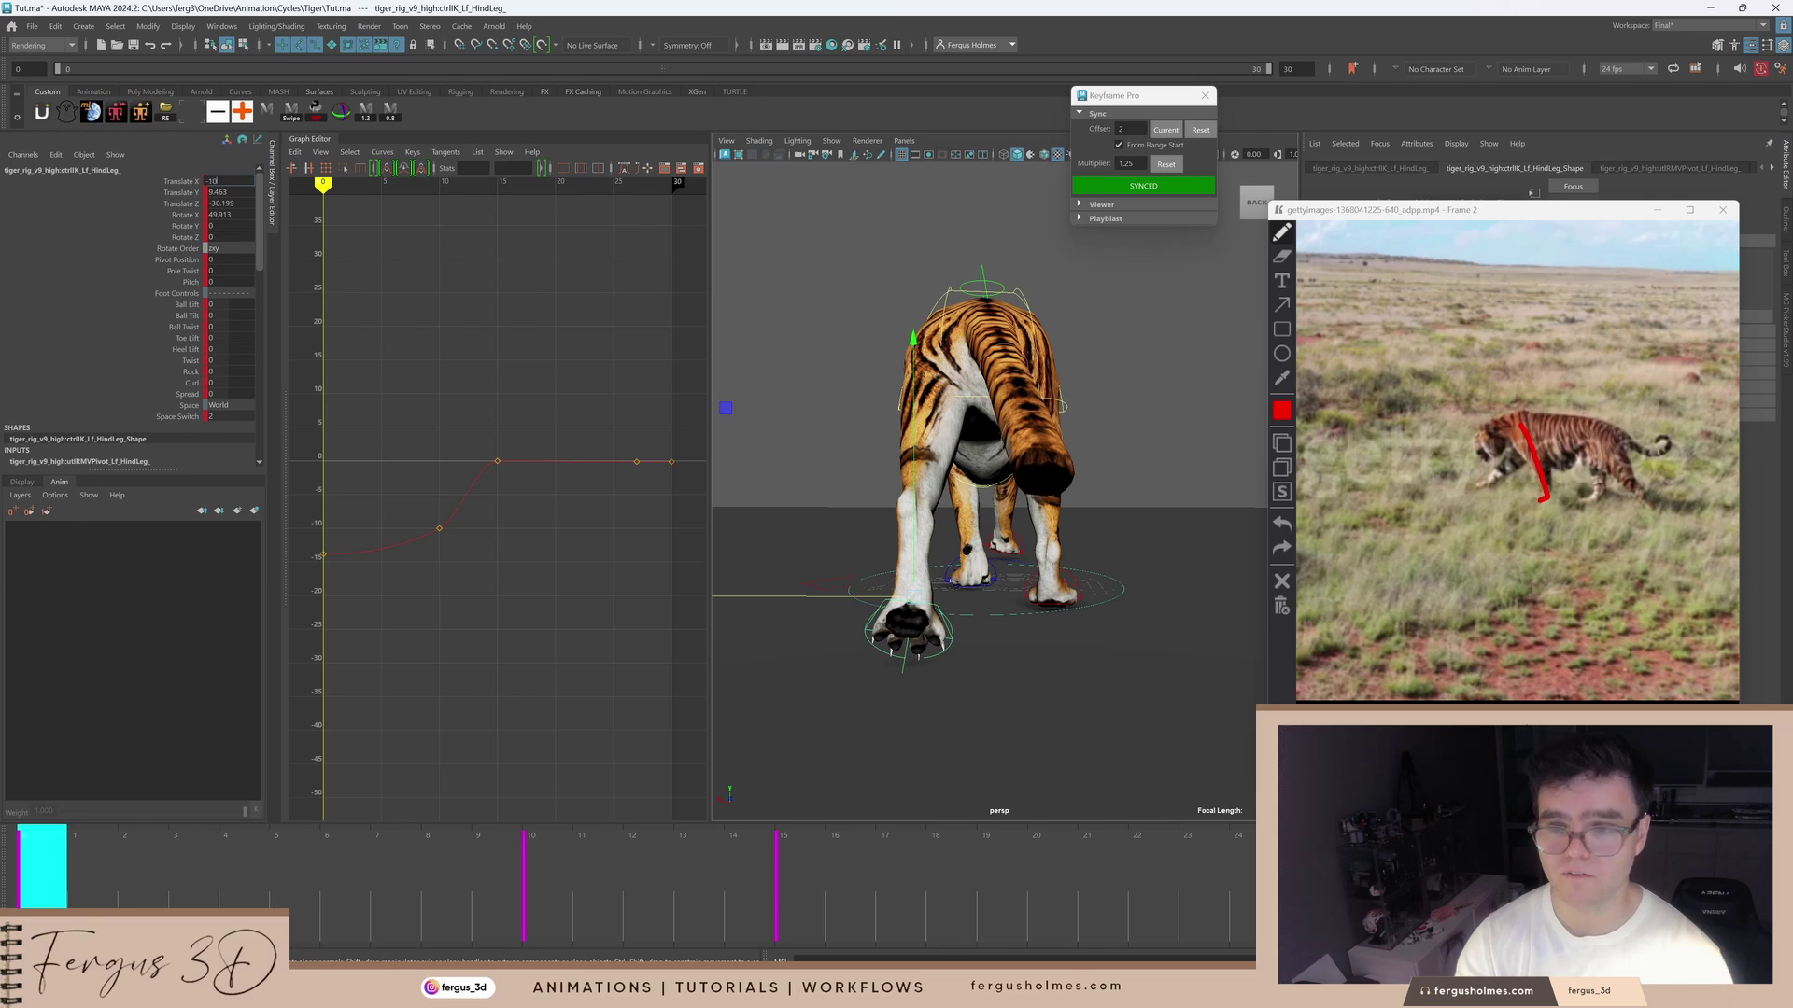
key("Return")
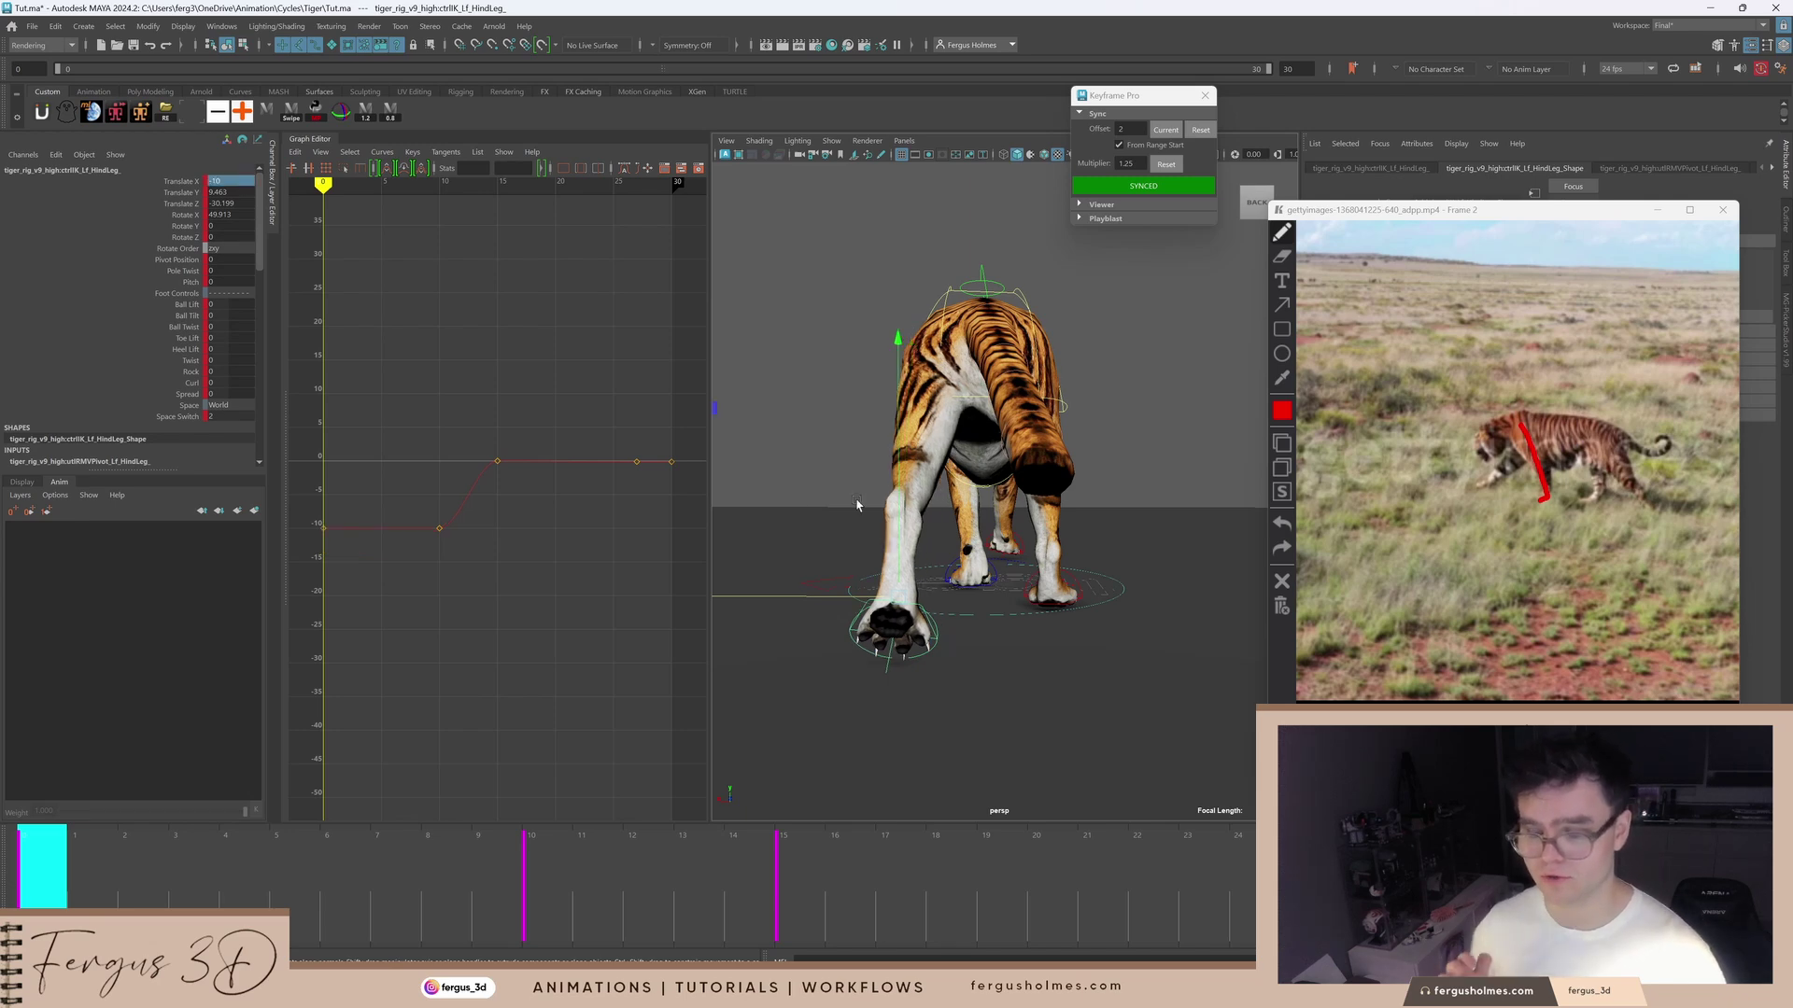
Step: Set all of the left hind foot's Translate X keys from frame 15 through frame 30 to -10
key("period")
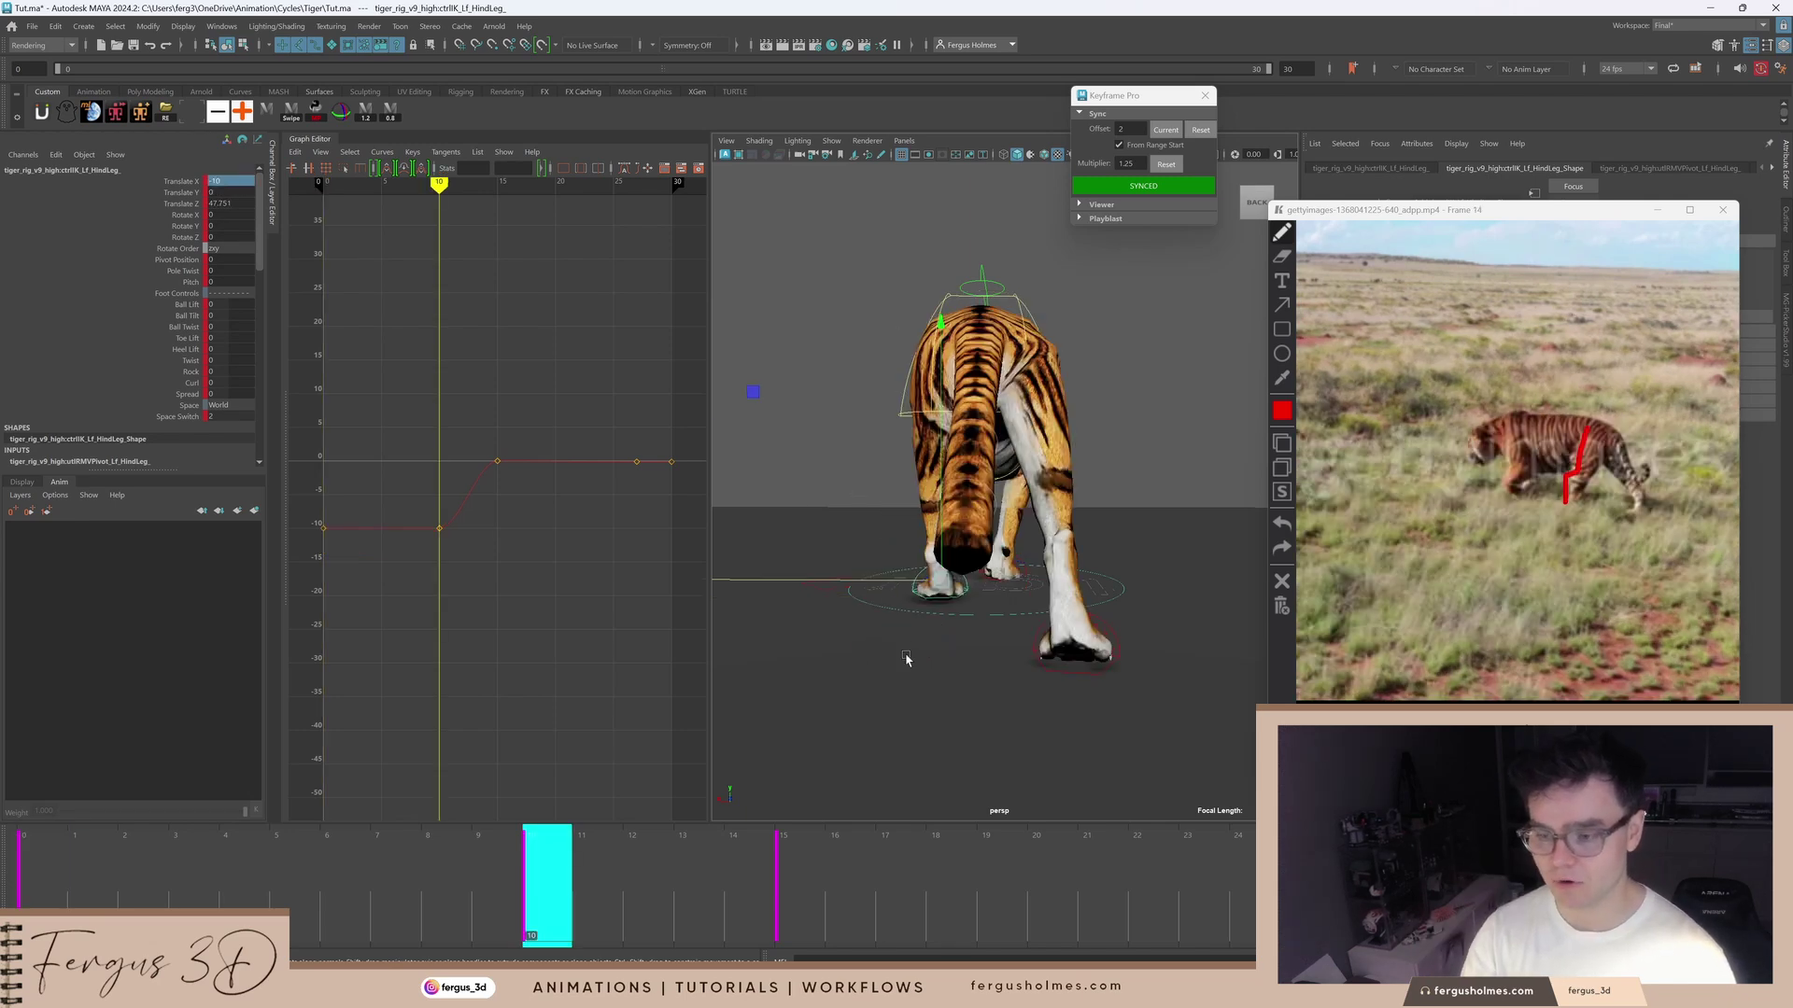
key("period")
left_click_drag(472, 416, 698, 519)
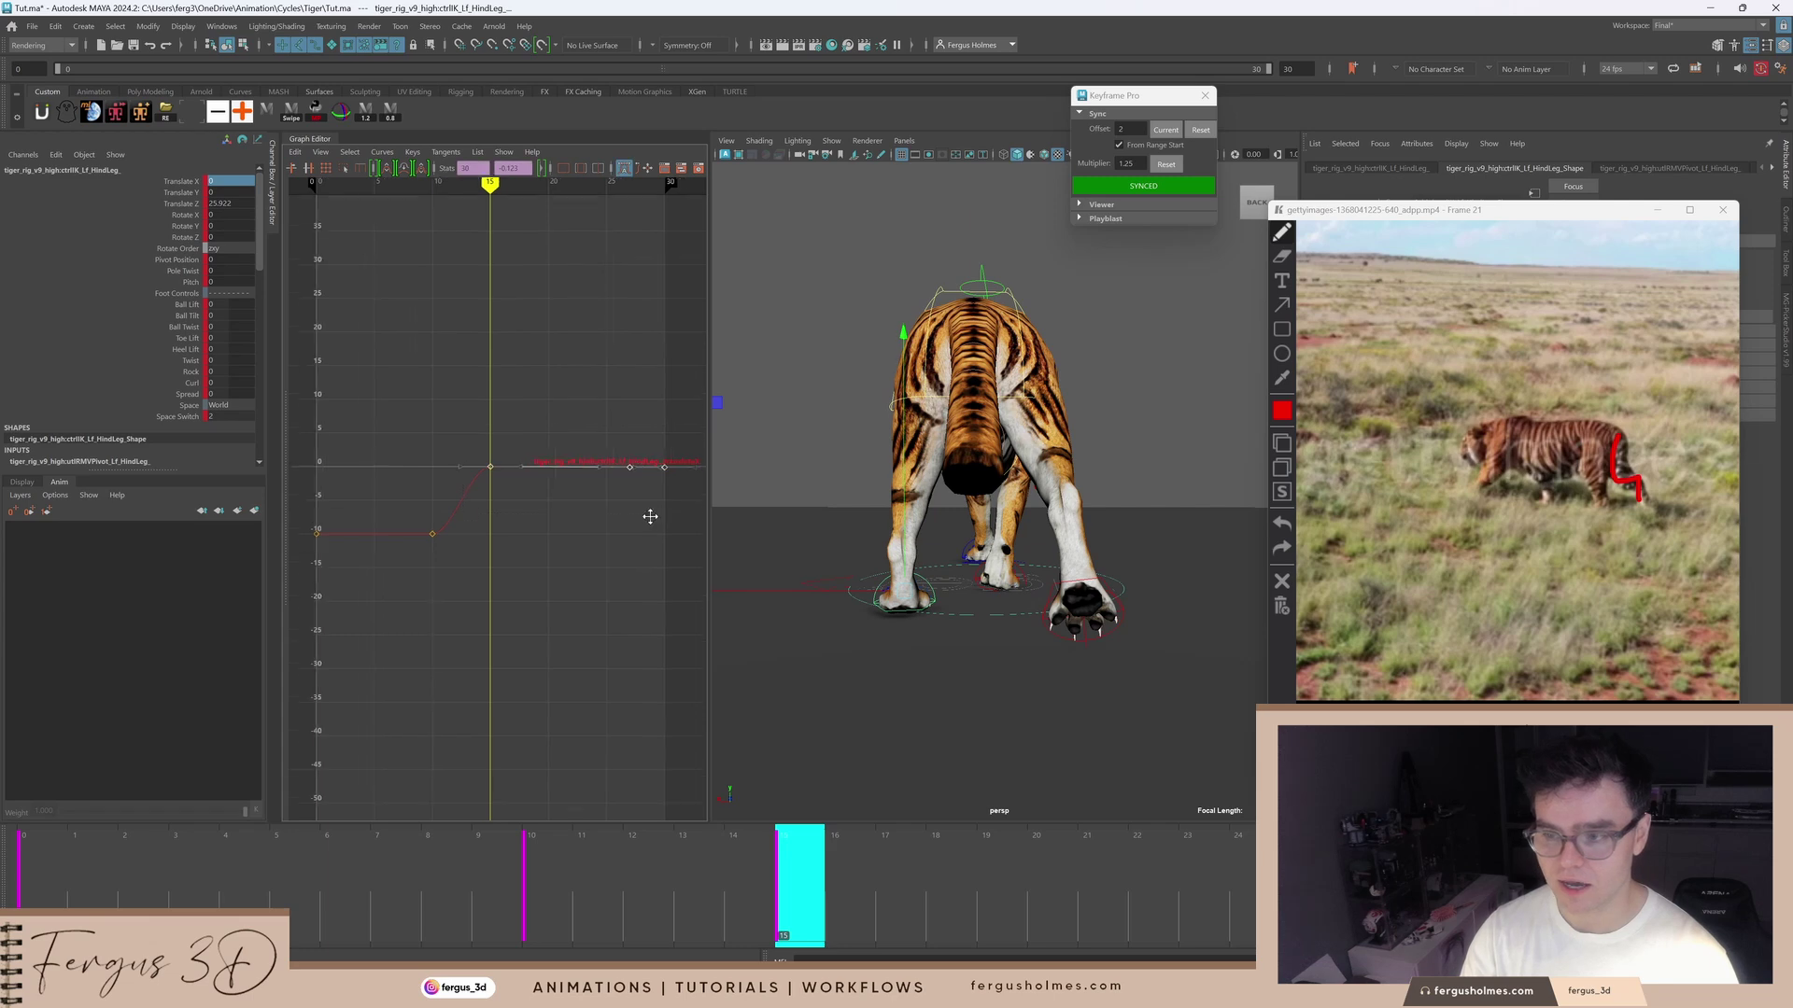
middle_click_drag(650, 516, 633, 527, "alt")
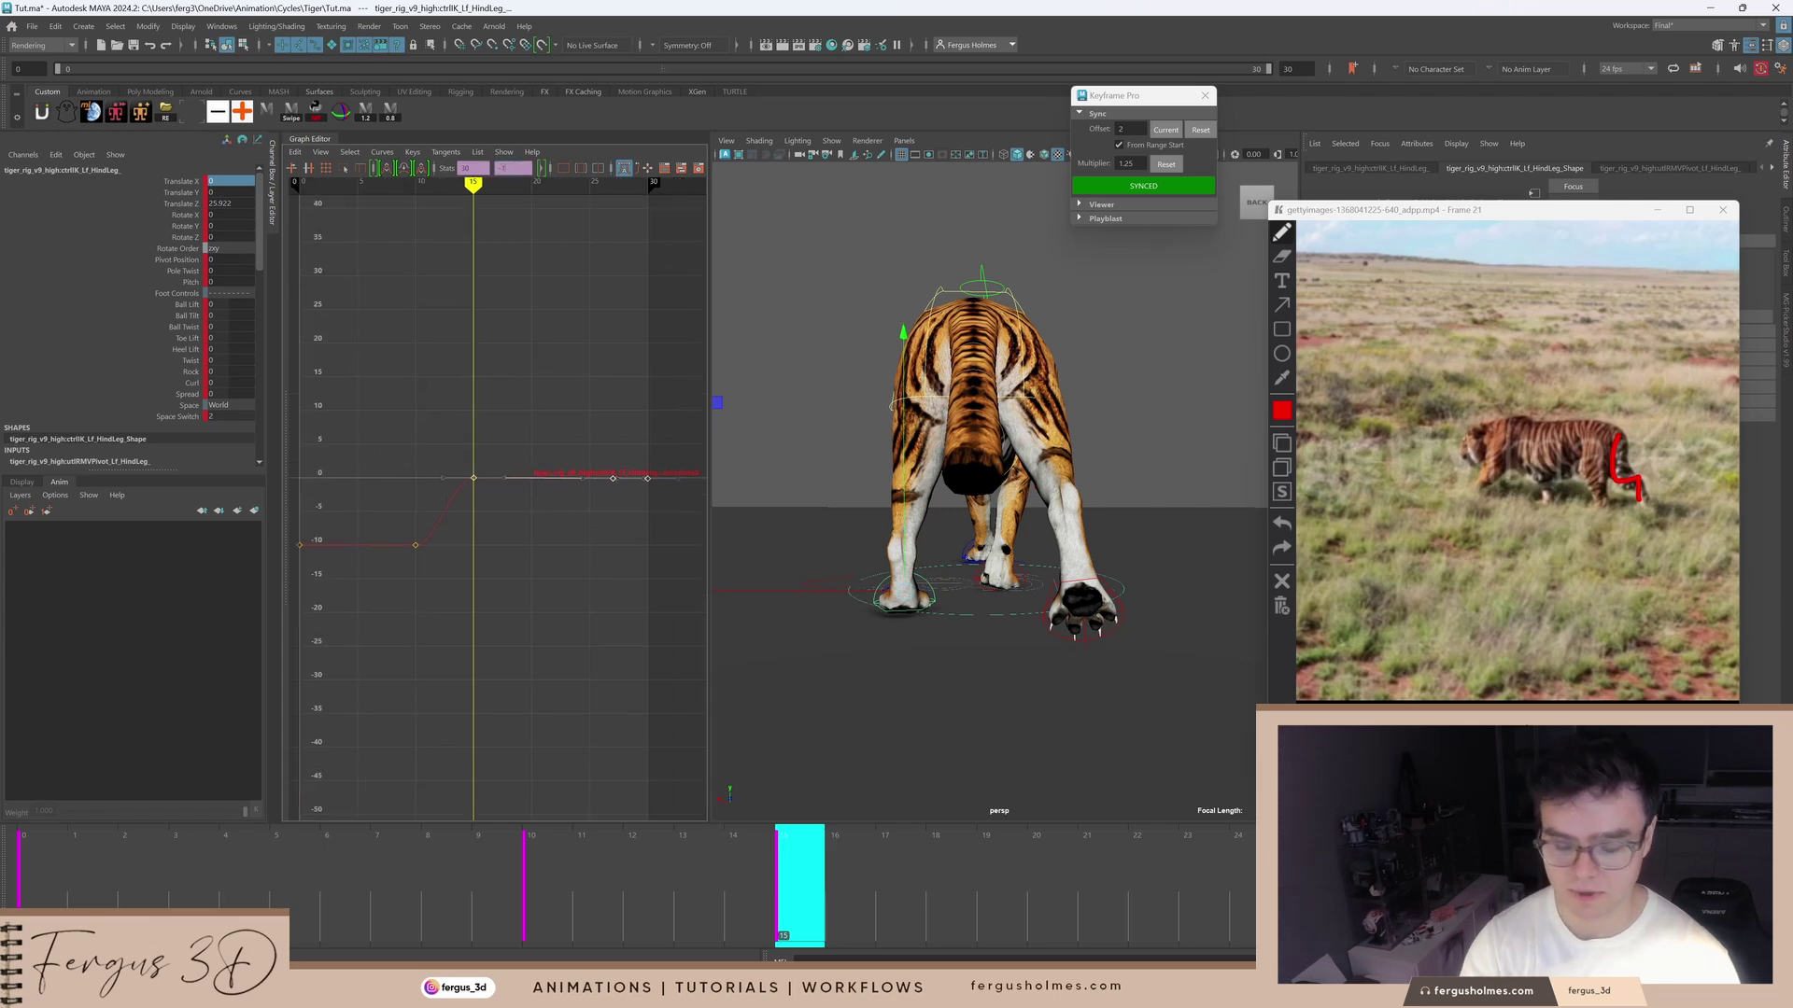
key("Return")
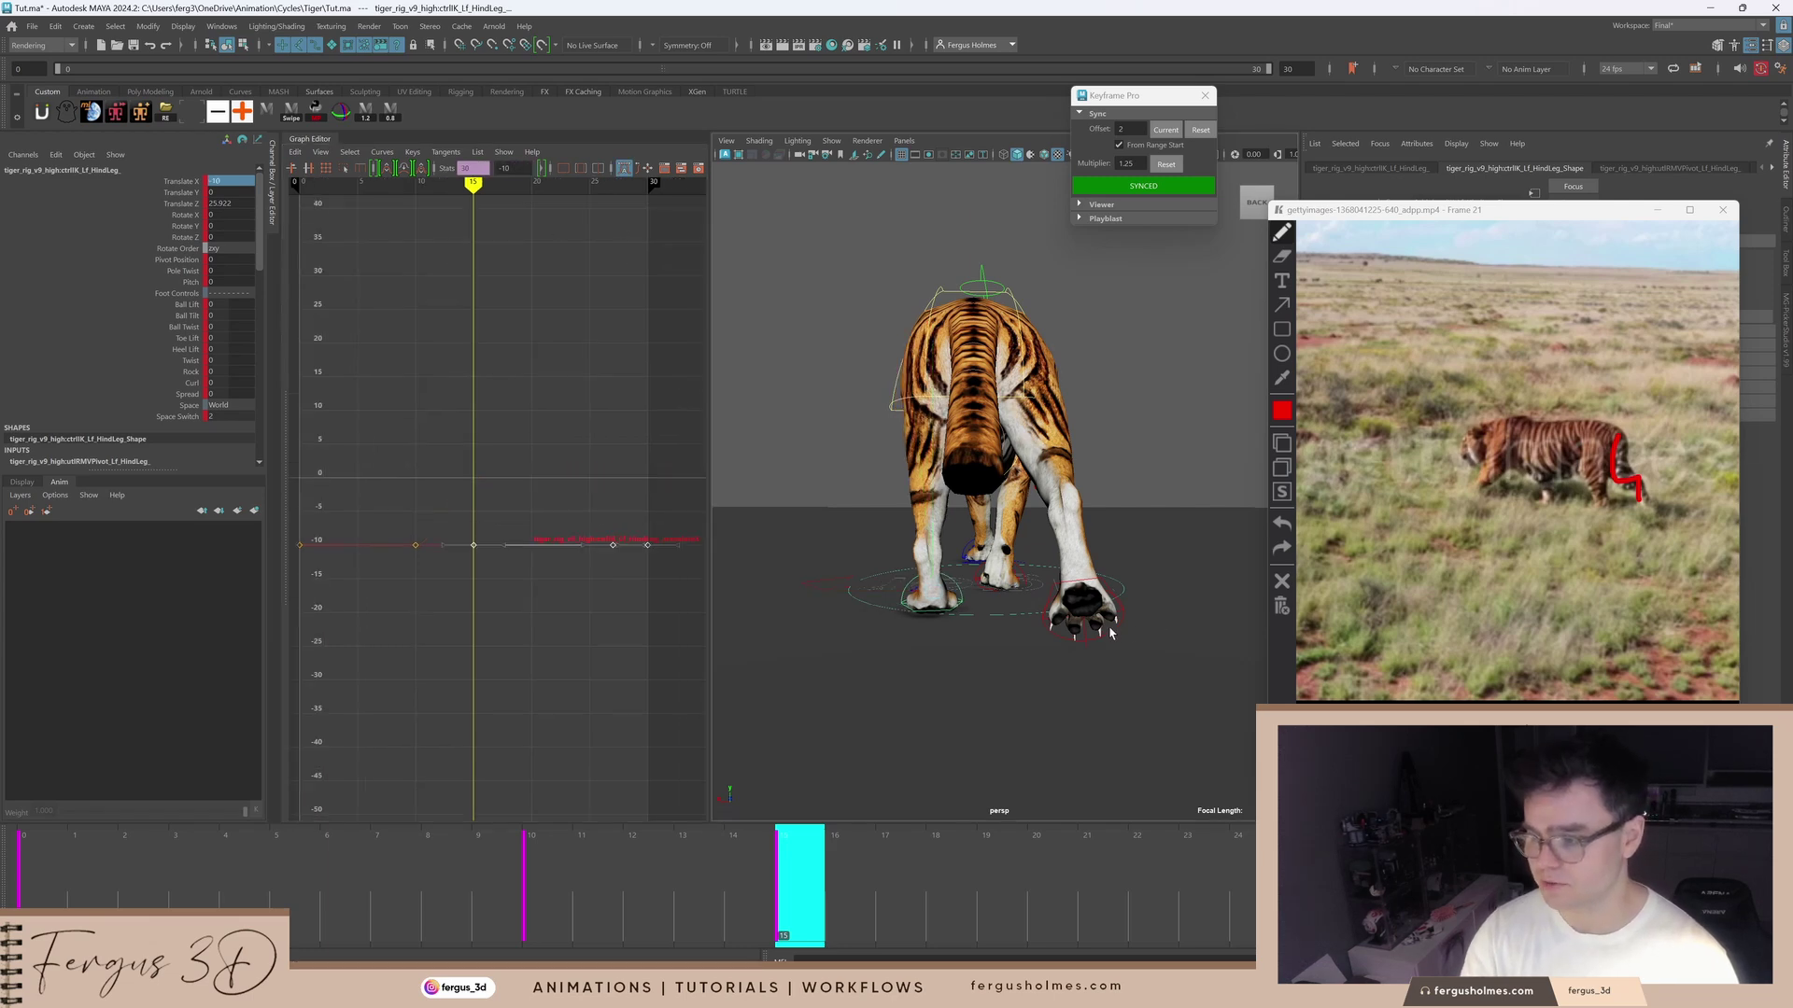
Step: Select the right hind foot control and set all of its Translate X keys to 10
left_click(1109, 639)
left_click(182, 181)
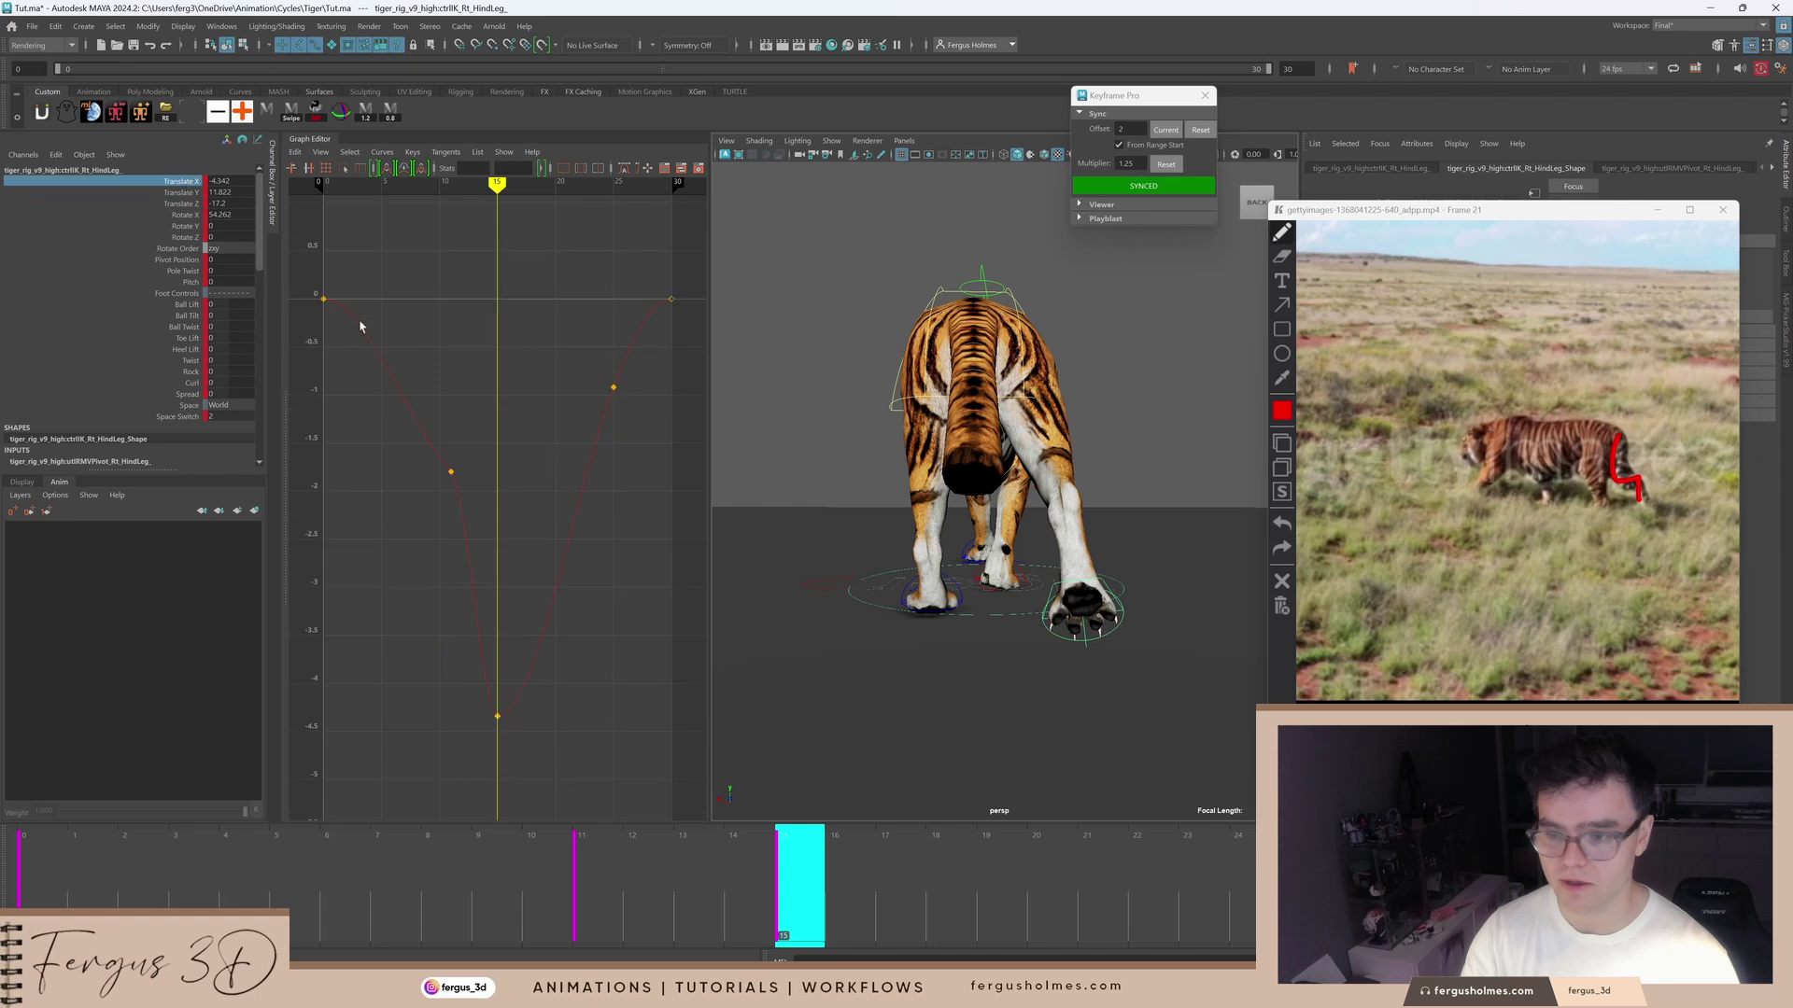
key("f")
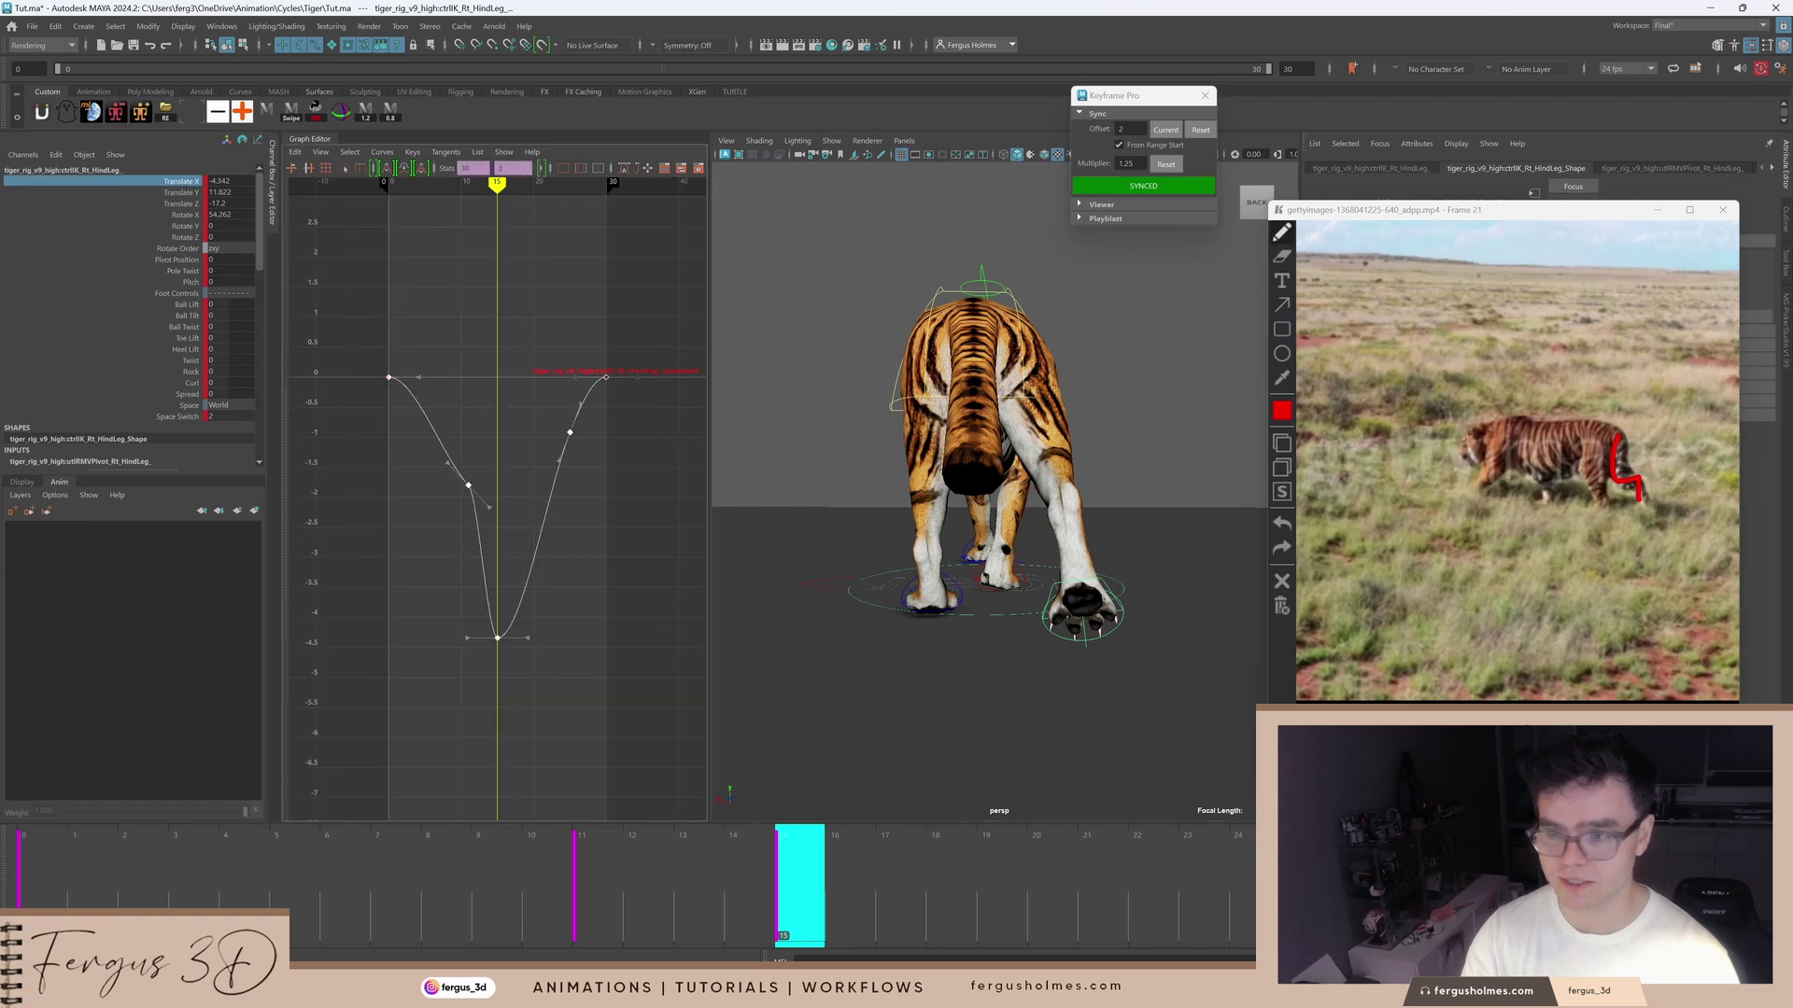
key("Return")
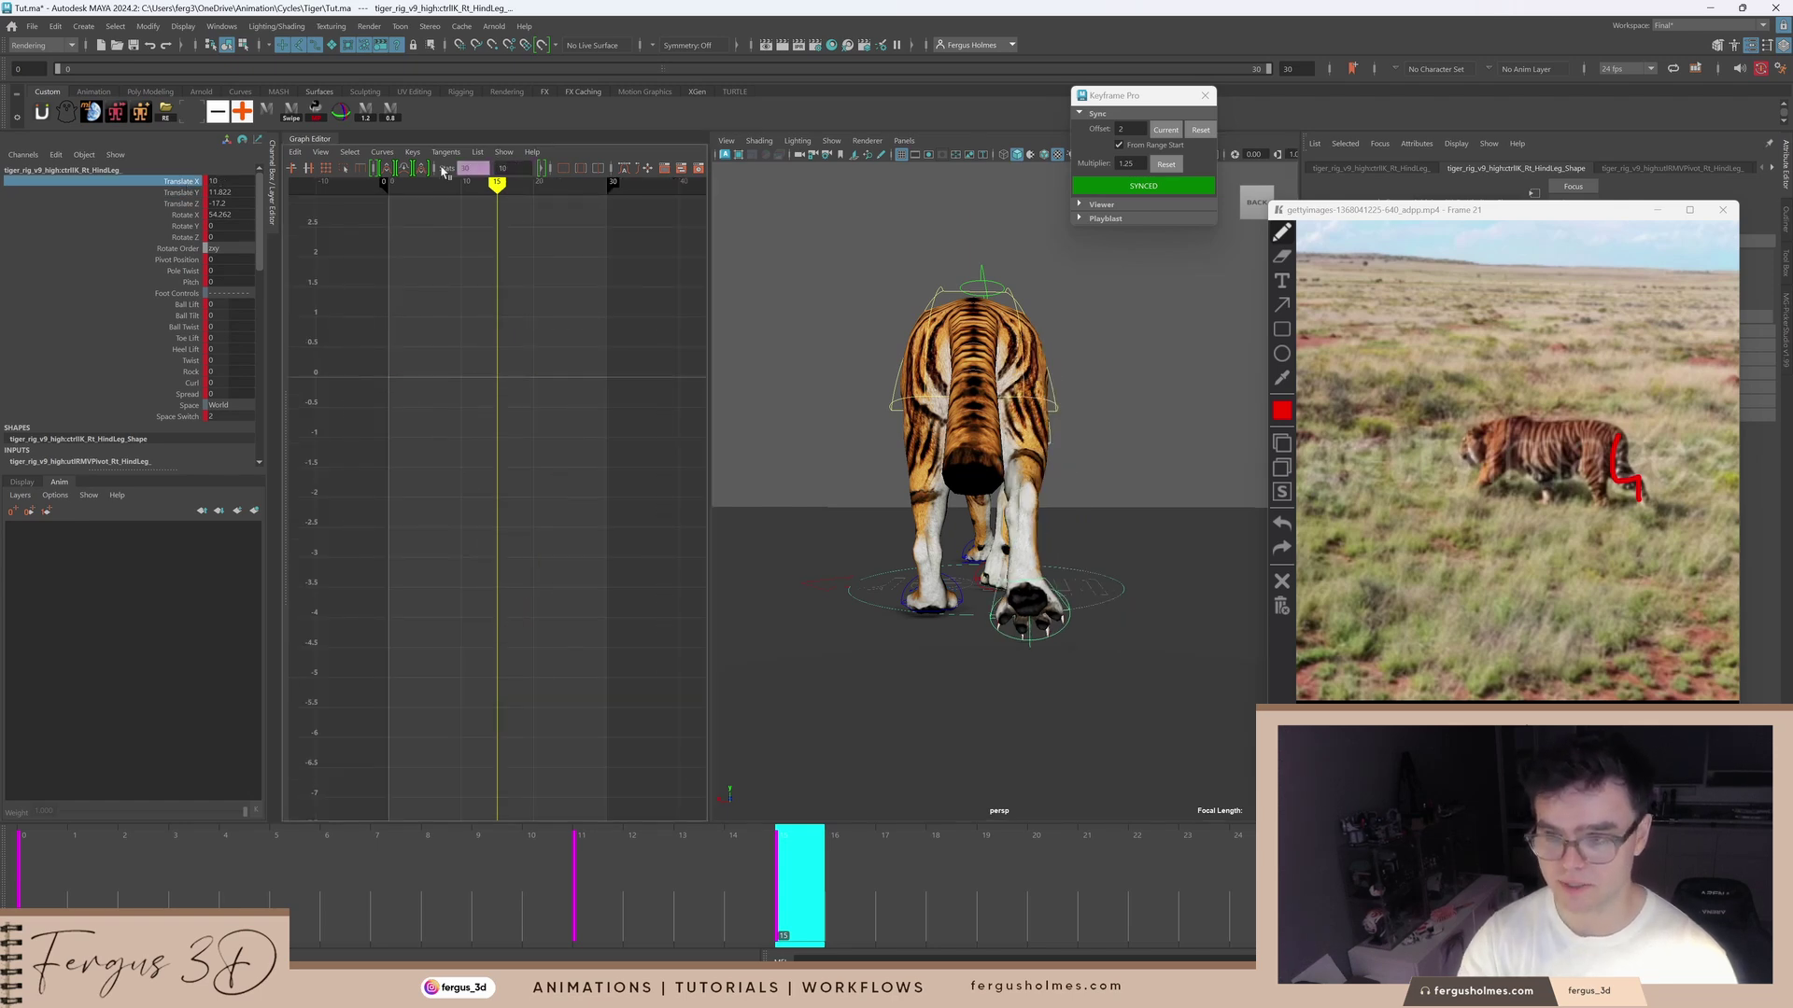
Step: Return to frame 0 and play back the walk from behind to check the hind feet's narrower placement
key("comma")
key("comma")
scroll(635, 523, "down", 6)
scroll(765, 569, "down", 1)
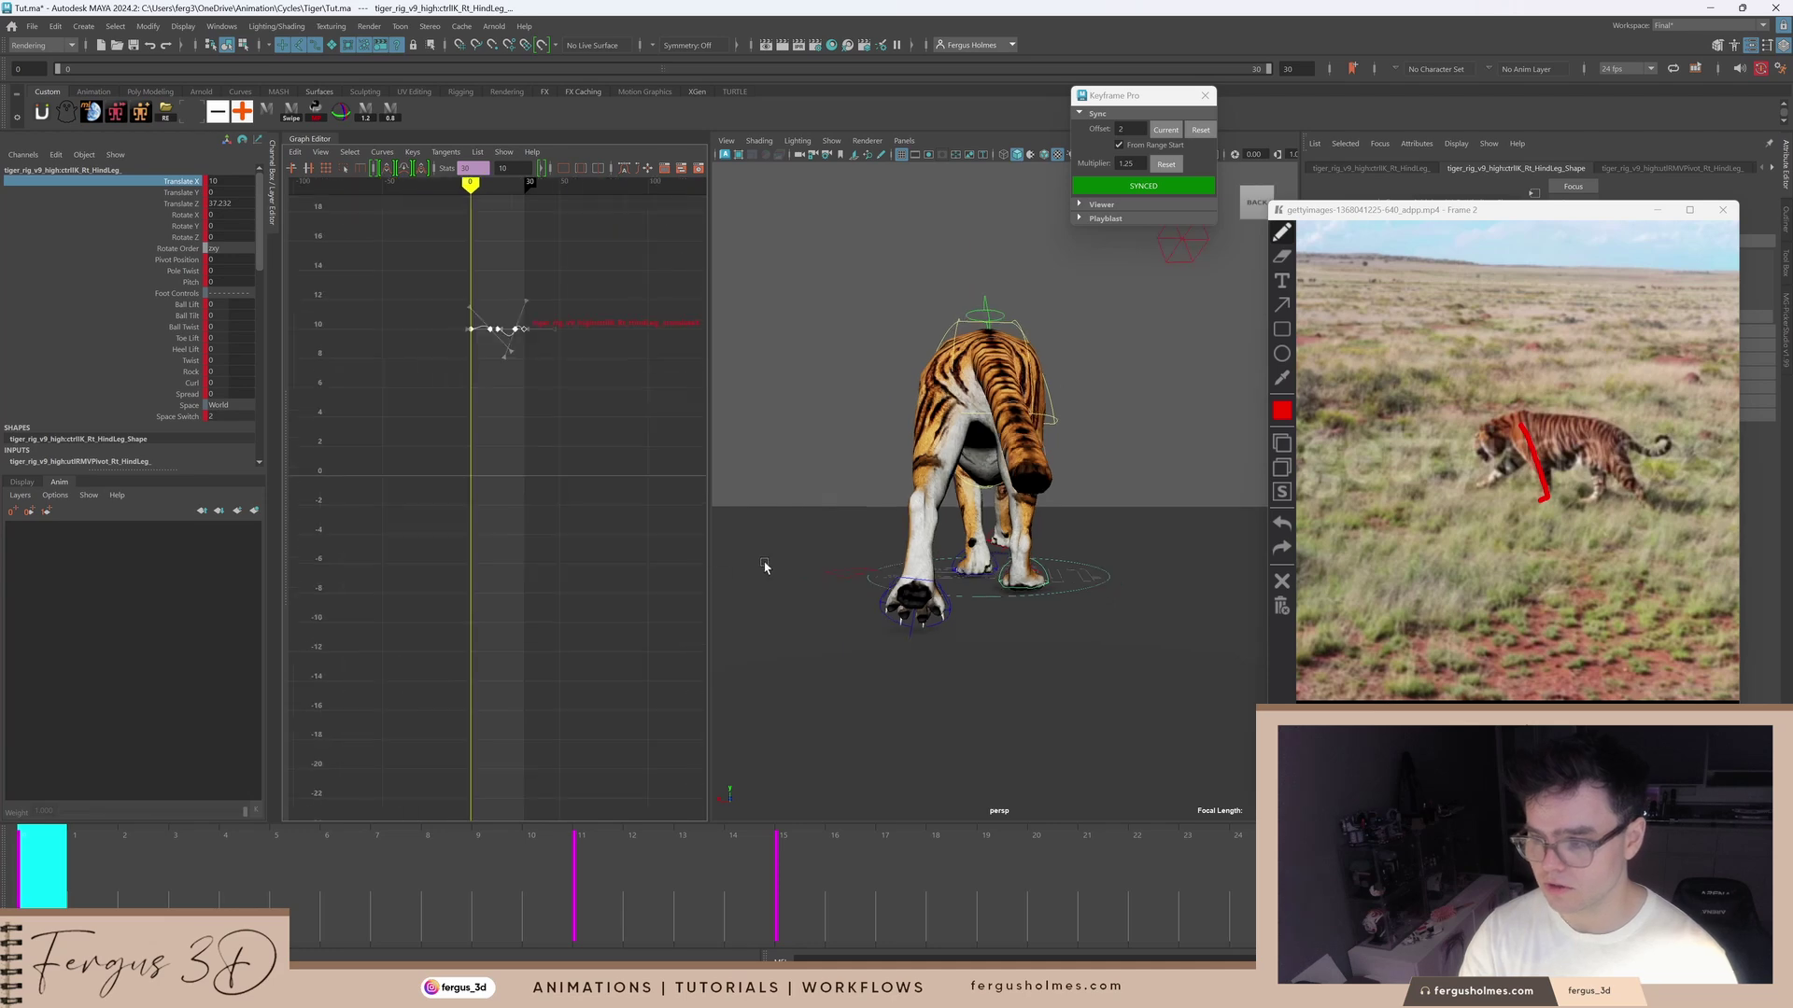
left_click_drag(1214, 476, 1218, 527, "alt")
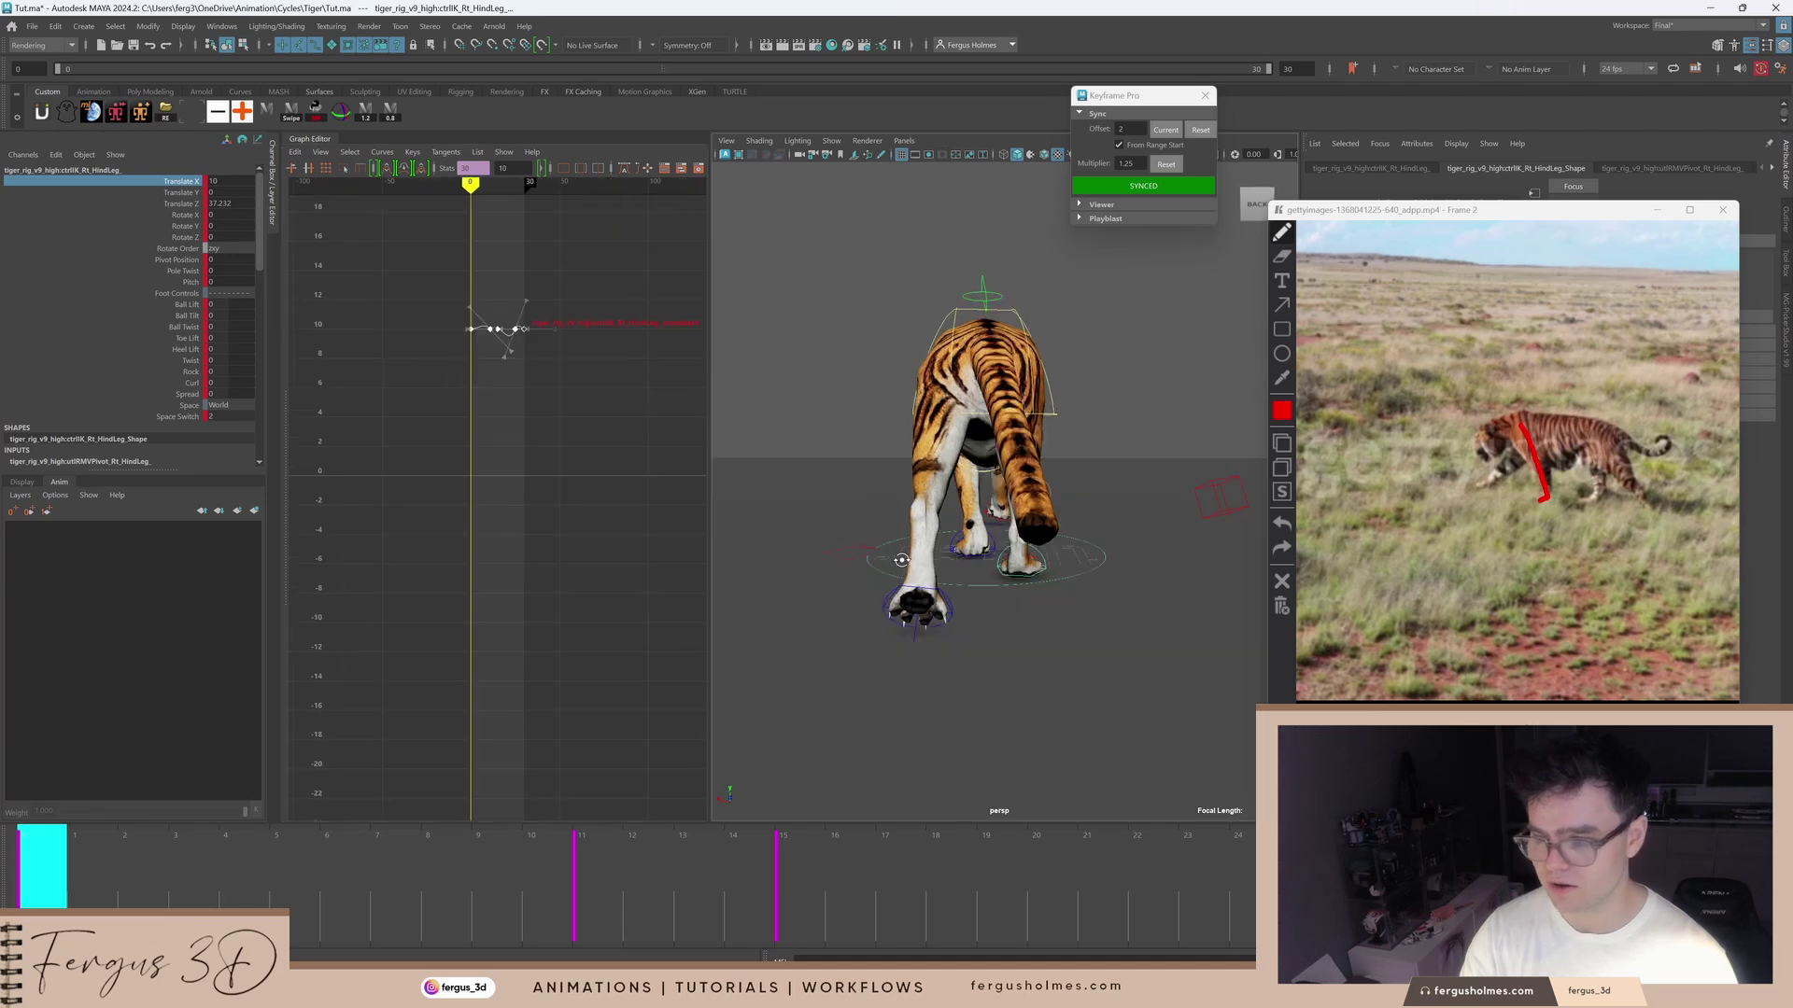
key("alt+v")
key("alt+v")
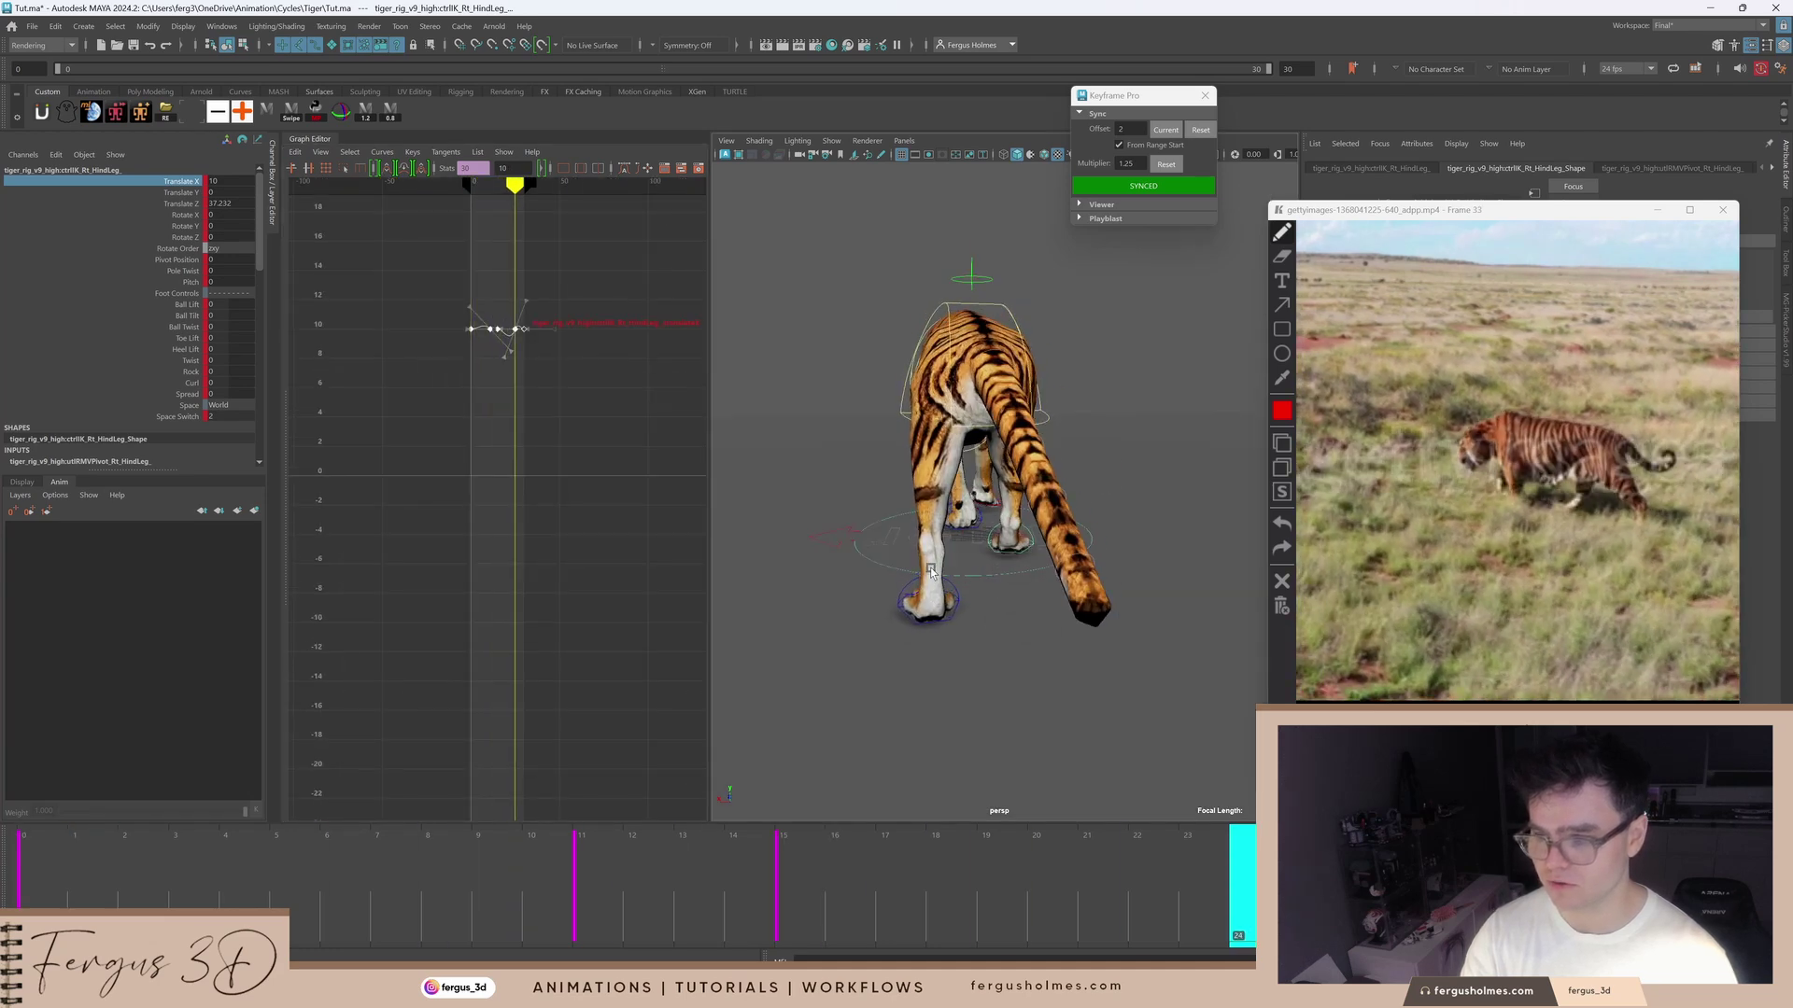
Step: Stop the playback in side view, select the hips control and show only its Rotate Z curve with the Rotate tool active
scroll(932, 584, "down", 3)
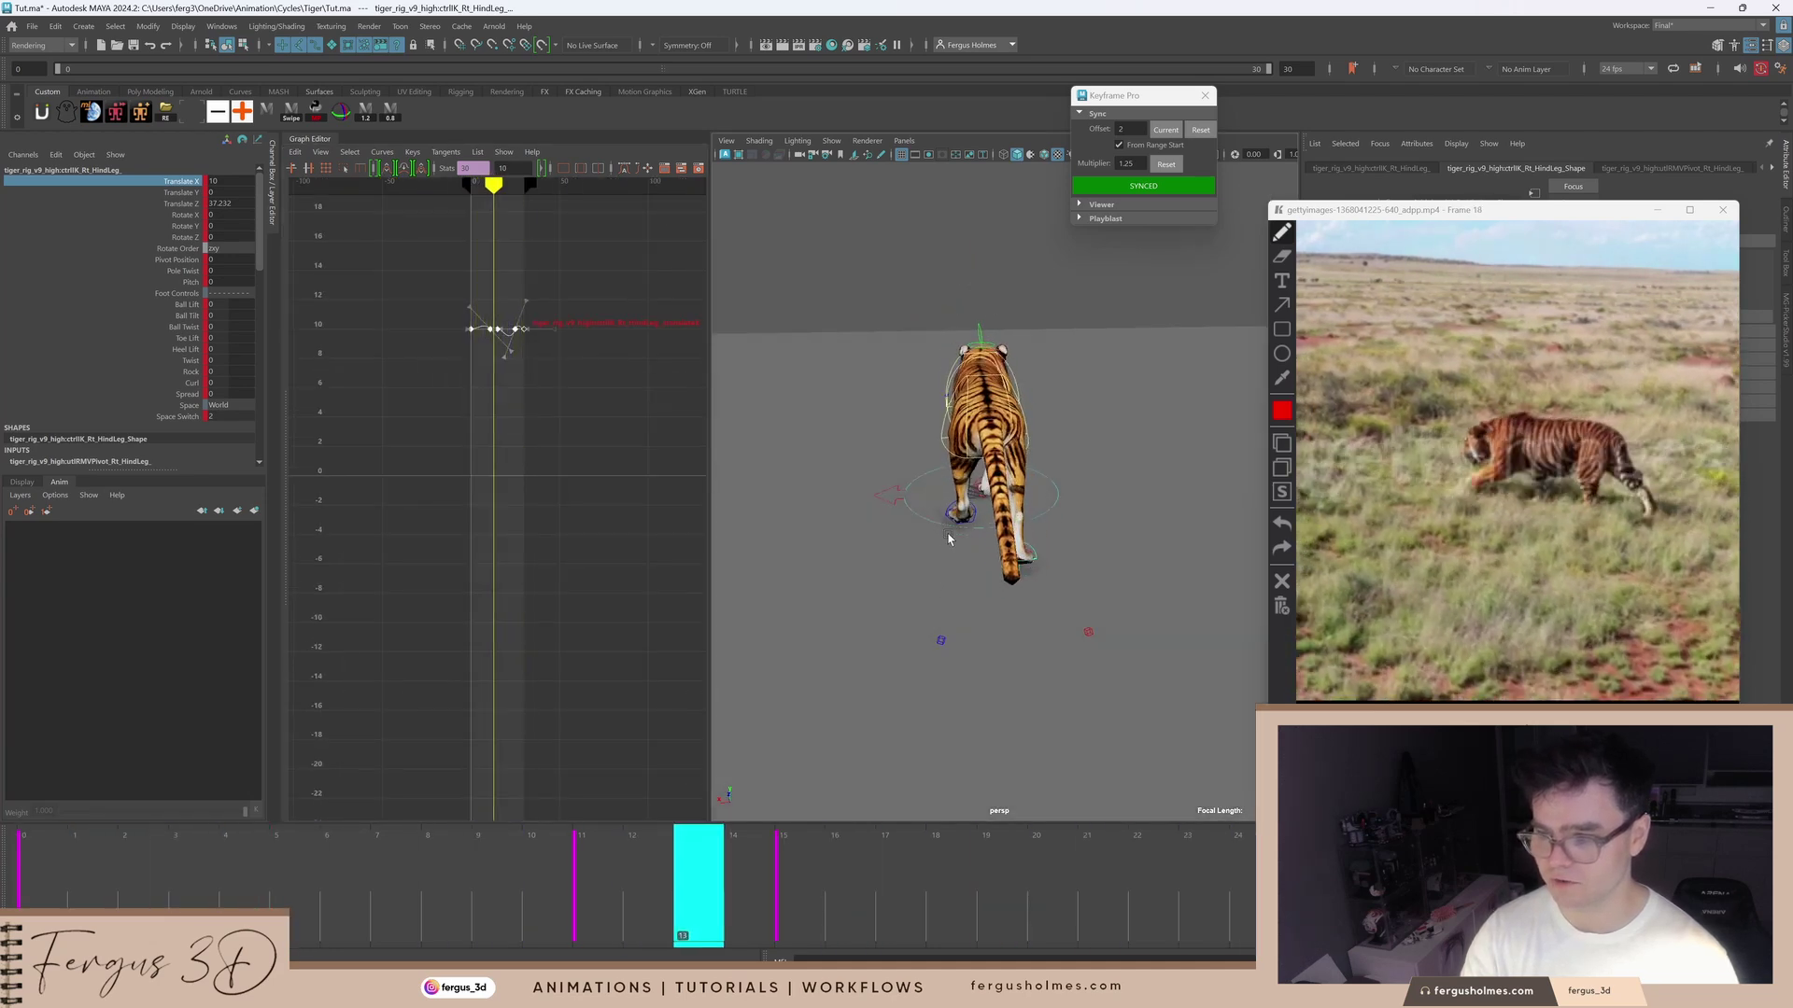
left_click_drag(939, 483, 1056, 398, "alt")
key("alt+1")
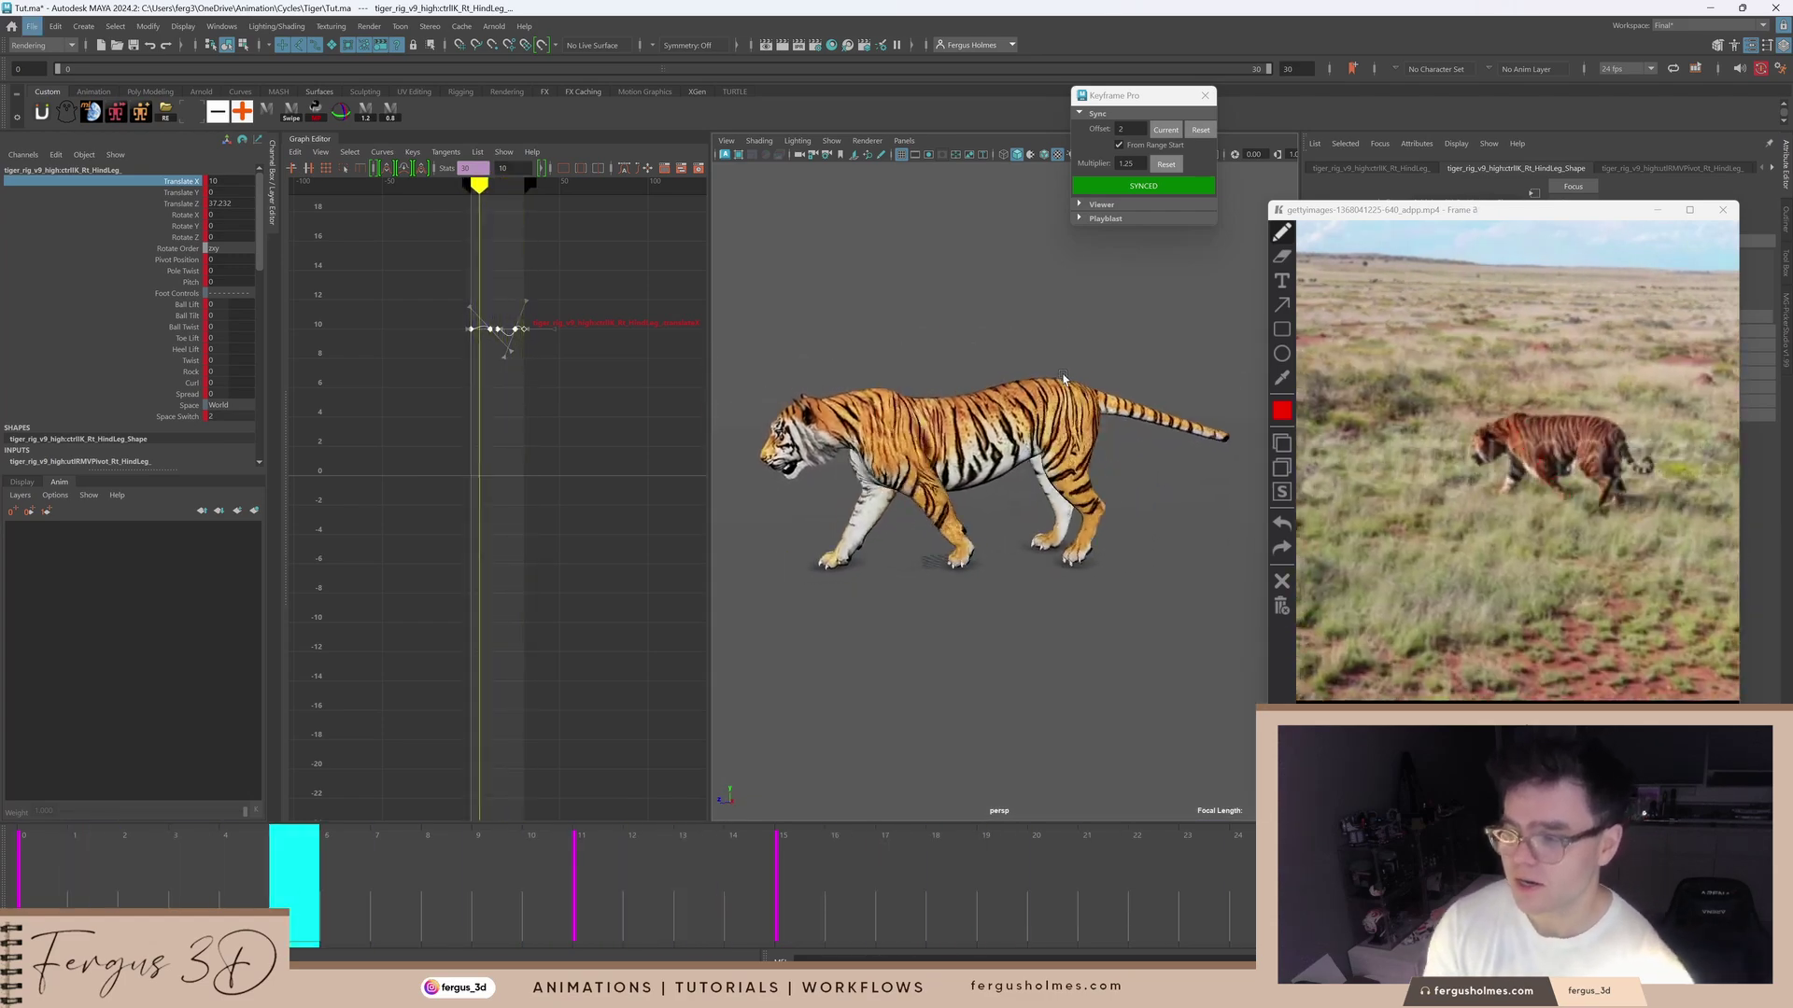
key("Escape")
left_click(1052, 381)
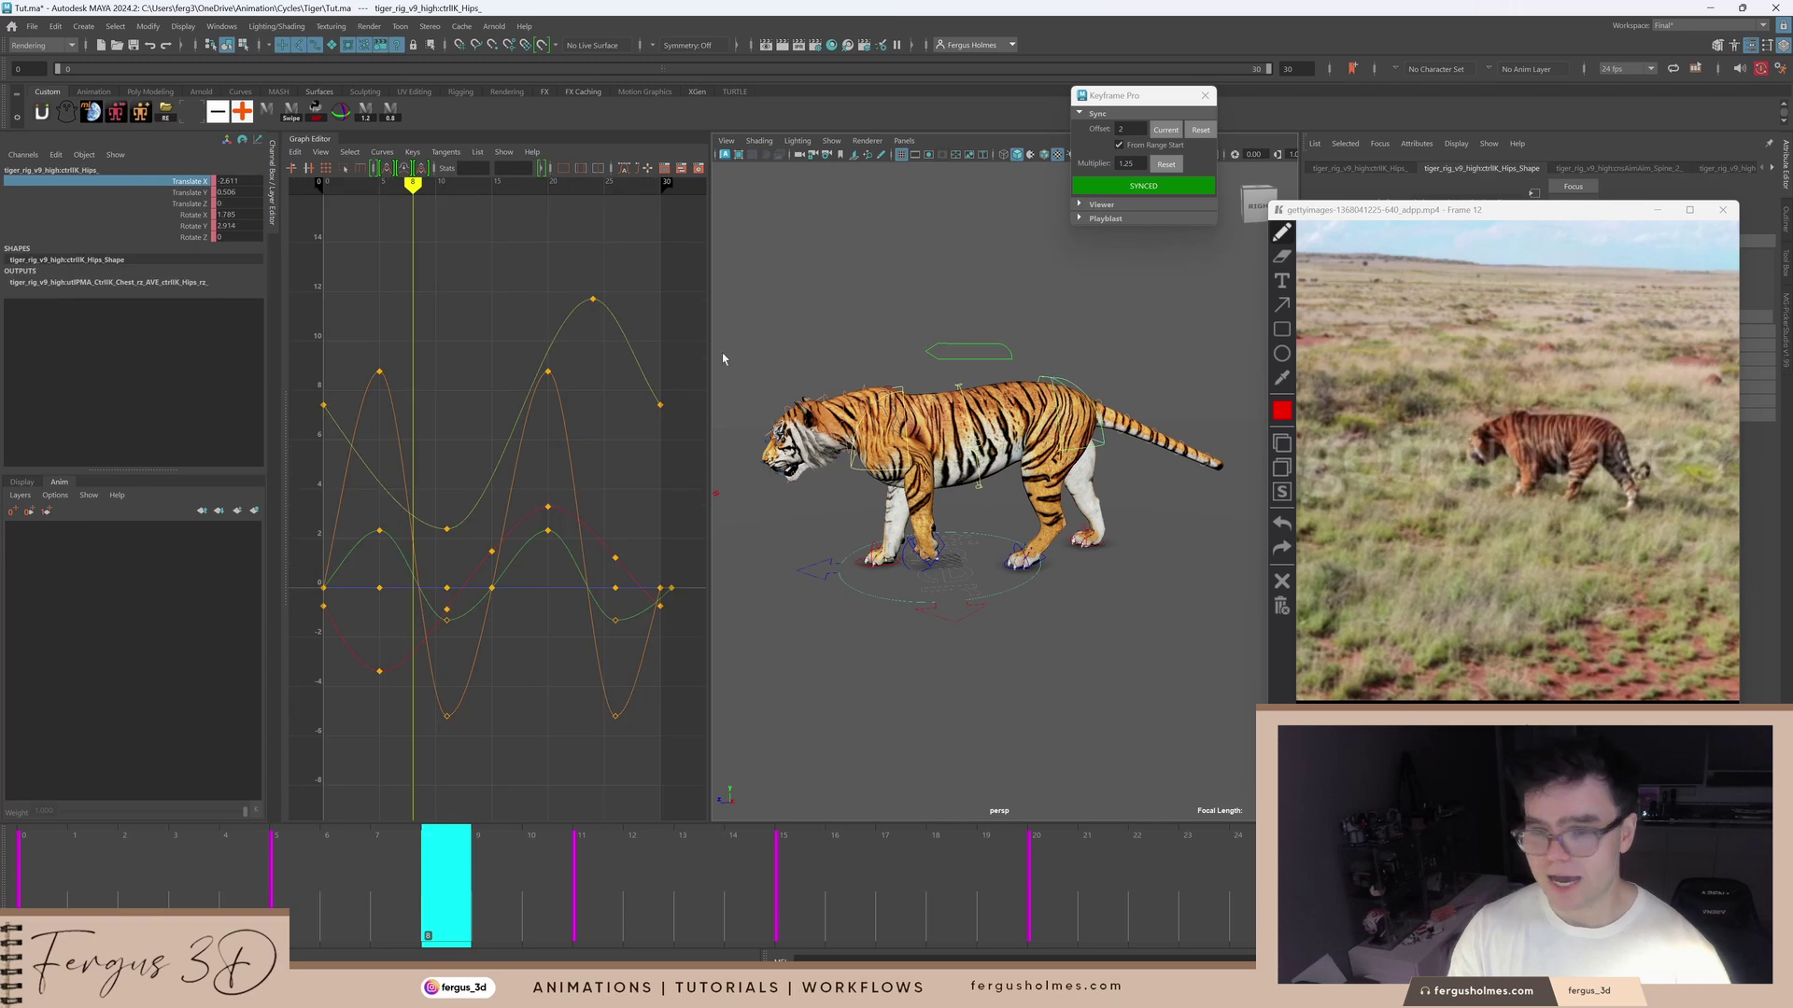
left_click(196, 237)
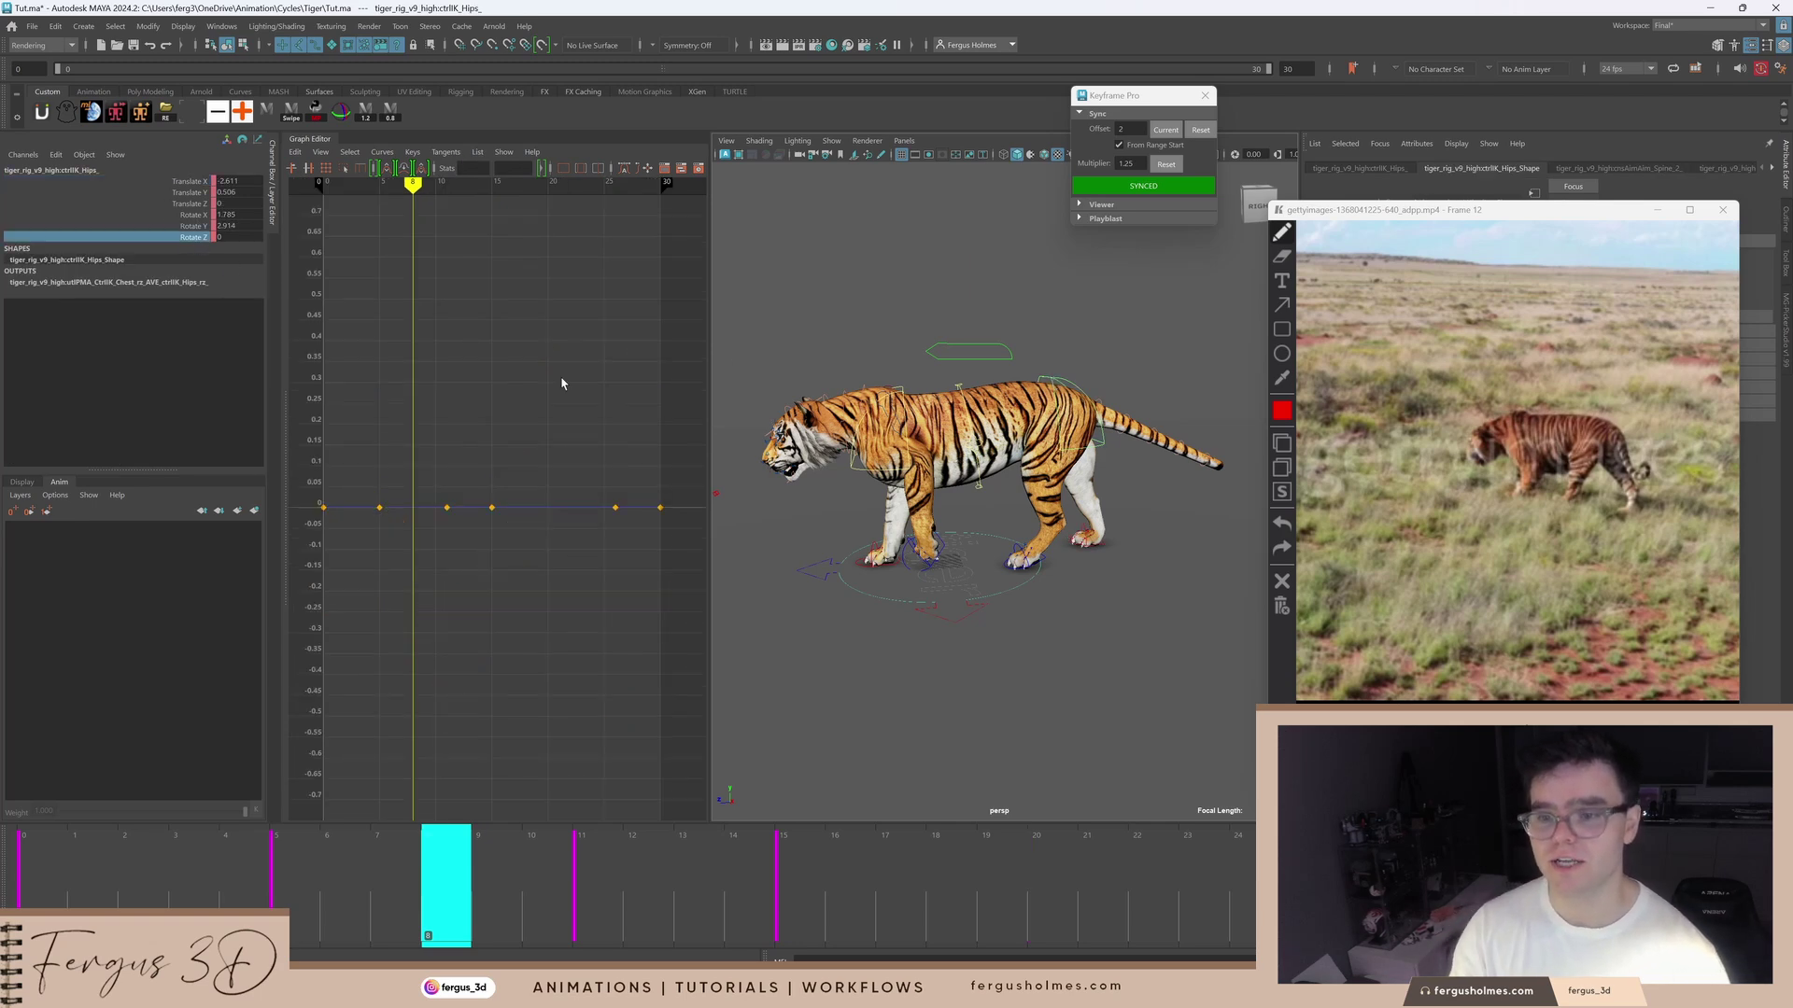
key("e")
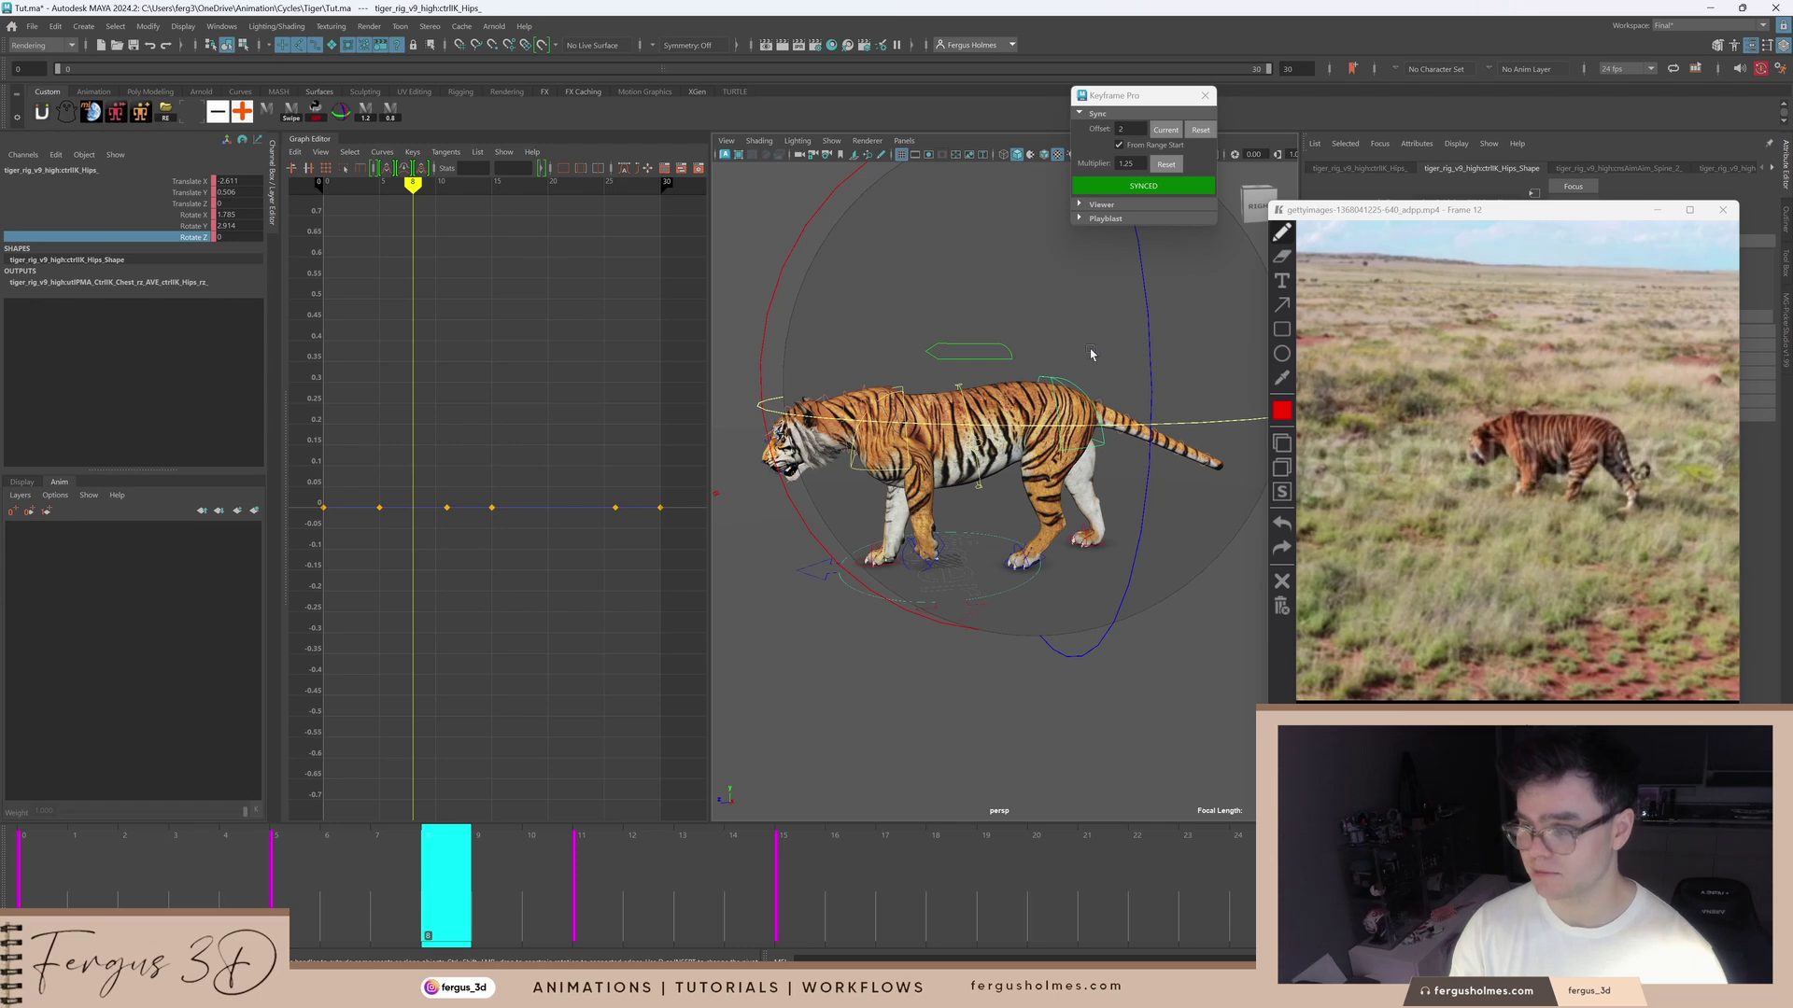
Step: At frame 5, rotate the hips about -14.4 degrees in Rotate Z so they tilt sideways when seen from behind
left_click(206, 873)
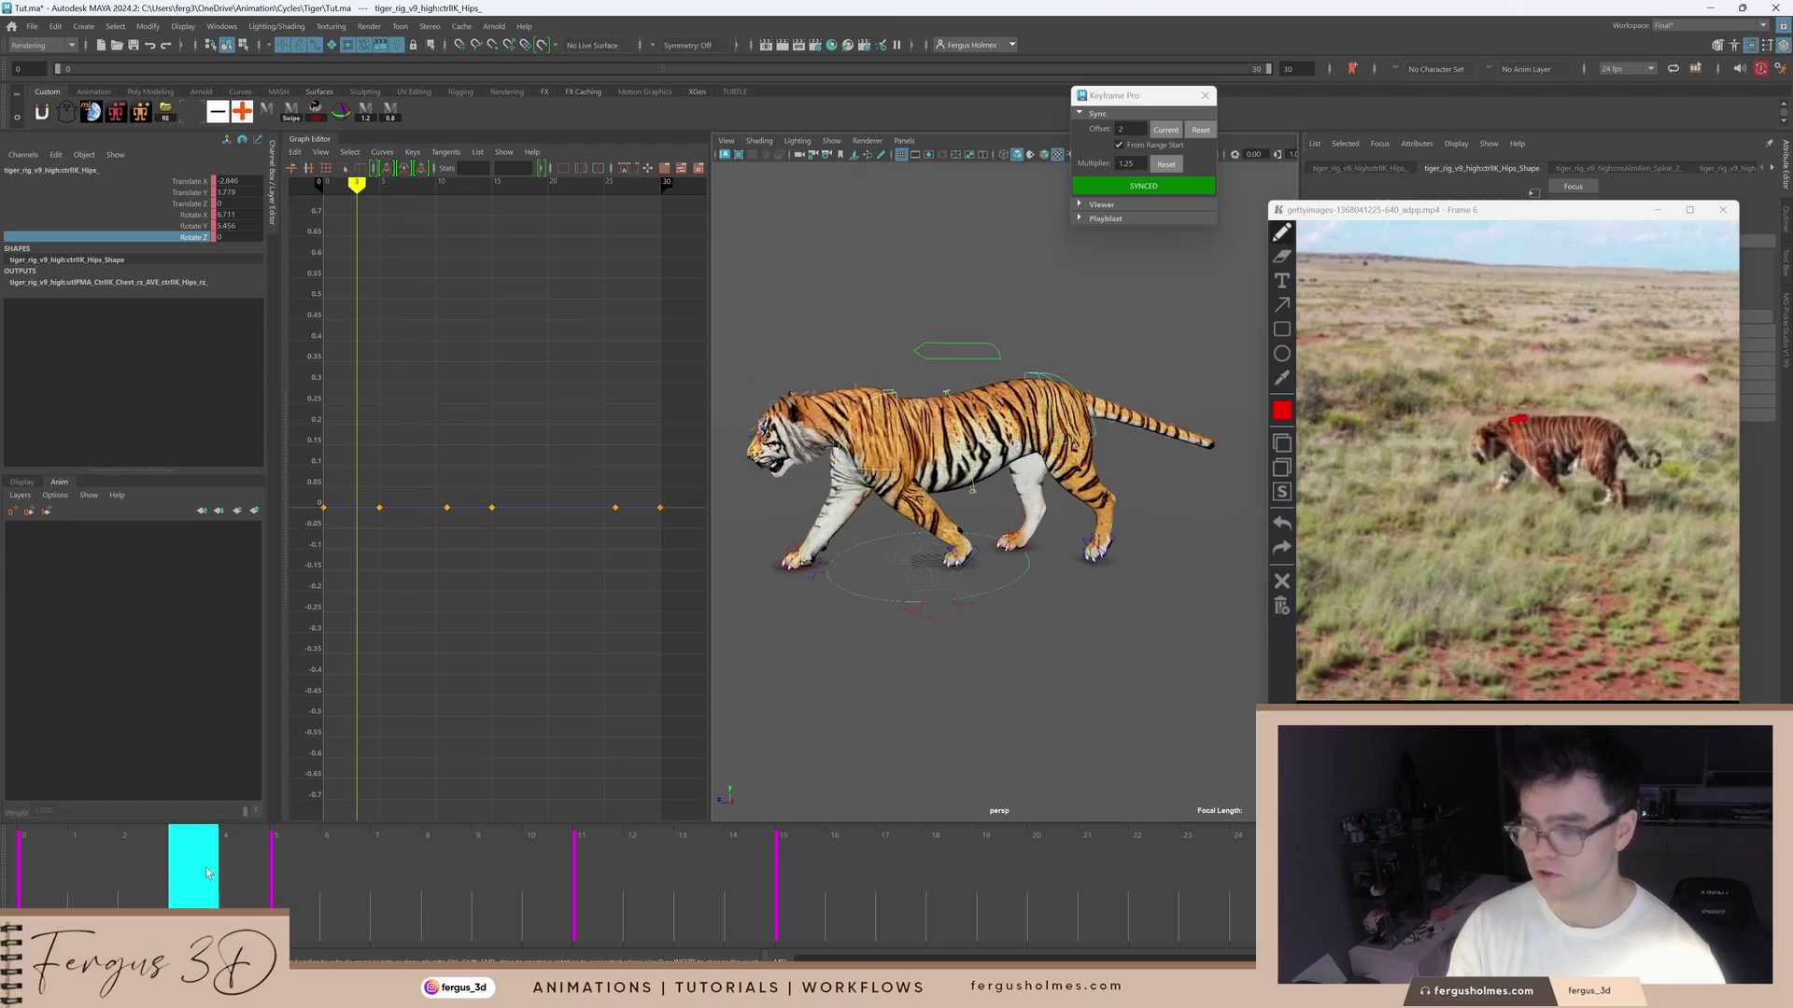
left_click_drag(206, 873, 332, 870)
key("comma")
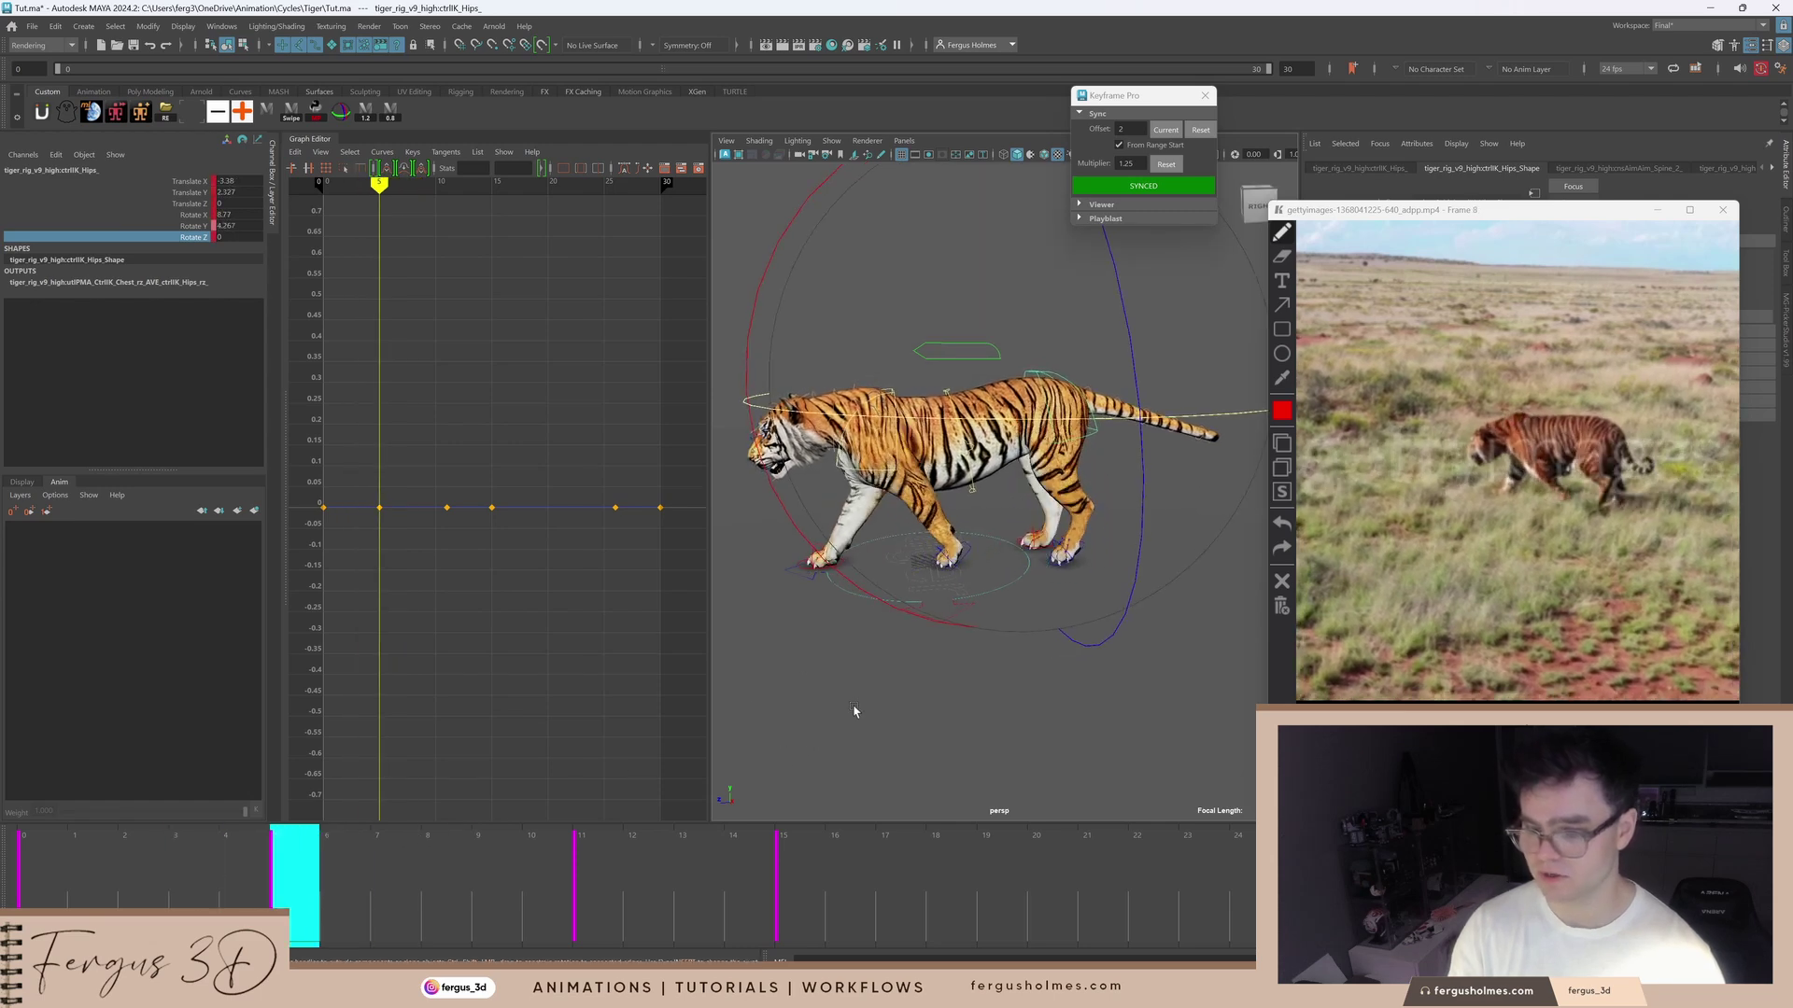
middle_click_drag(920, 456, 876, 459, "alt")
right_click_drag(876, 460, 1010, 436, "alt")
left_click_drag(1009, 436, 1005, 426, "alt")
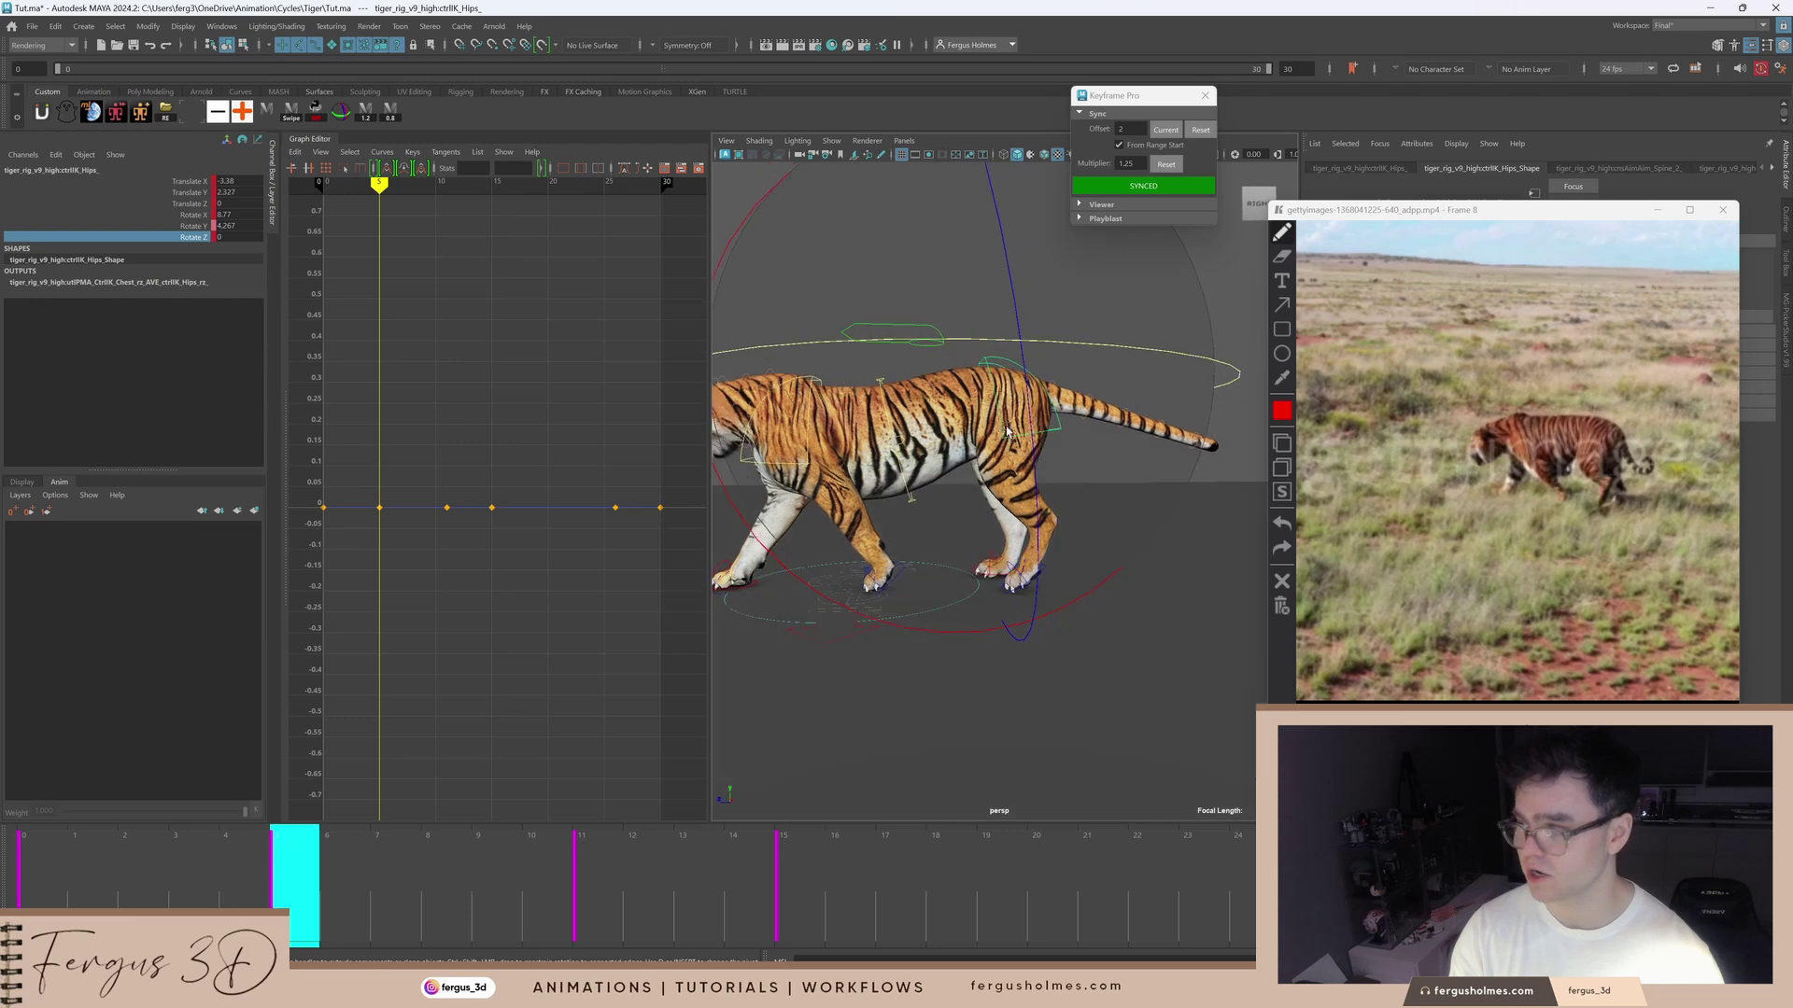
left_click_drag(990, 362, 877, 393, "alt")
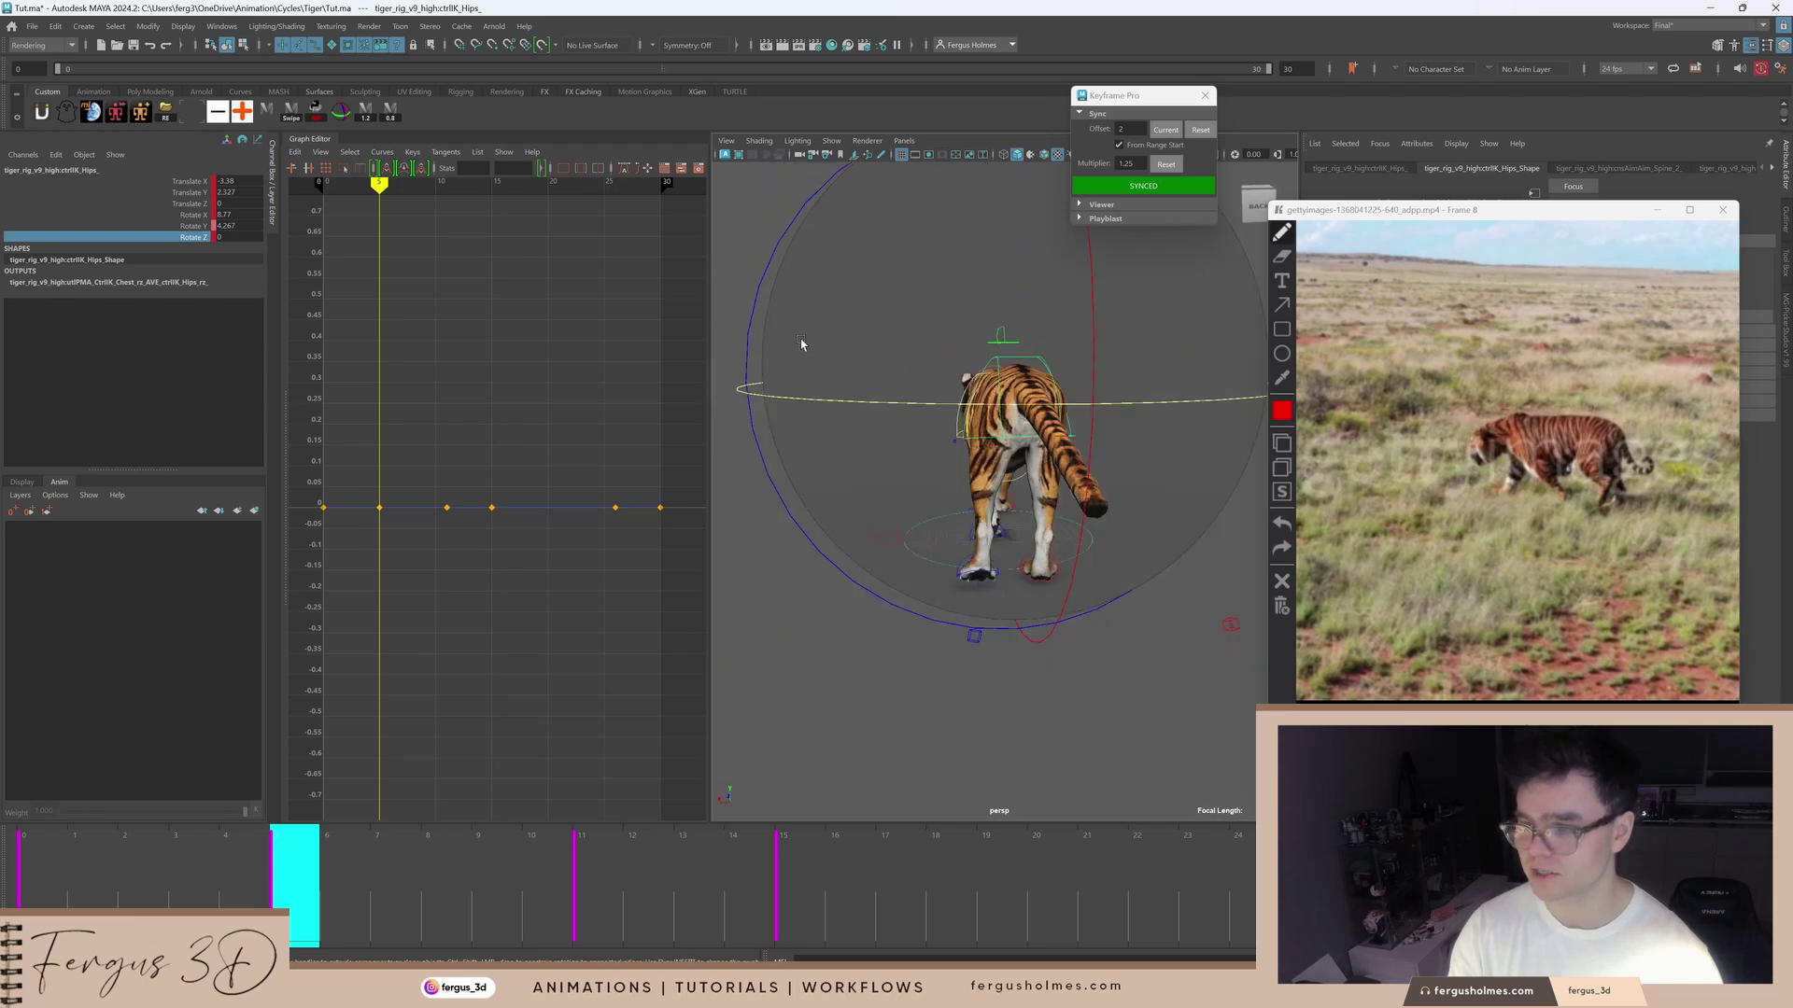
left_click_drag(748, 370, 888, 408)
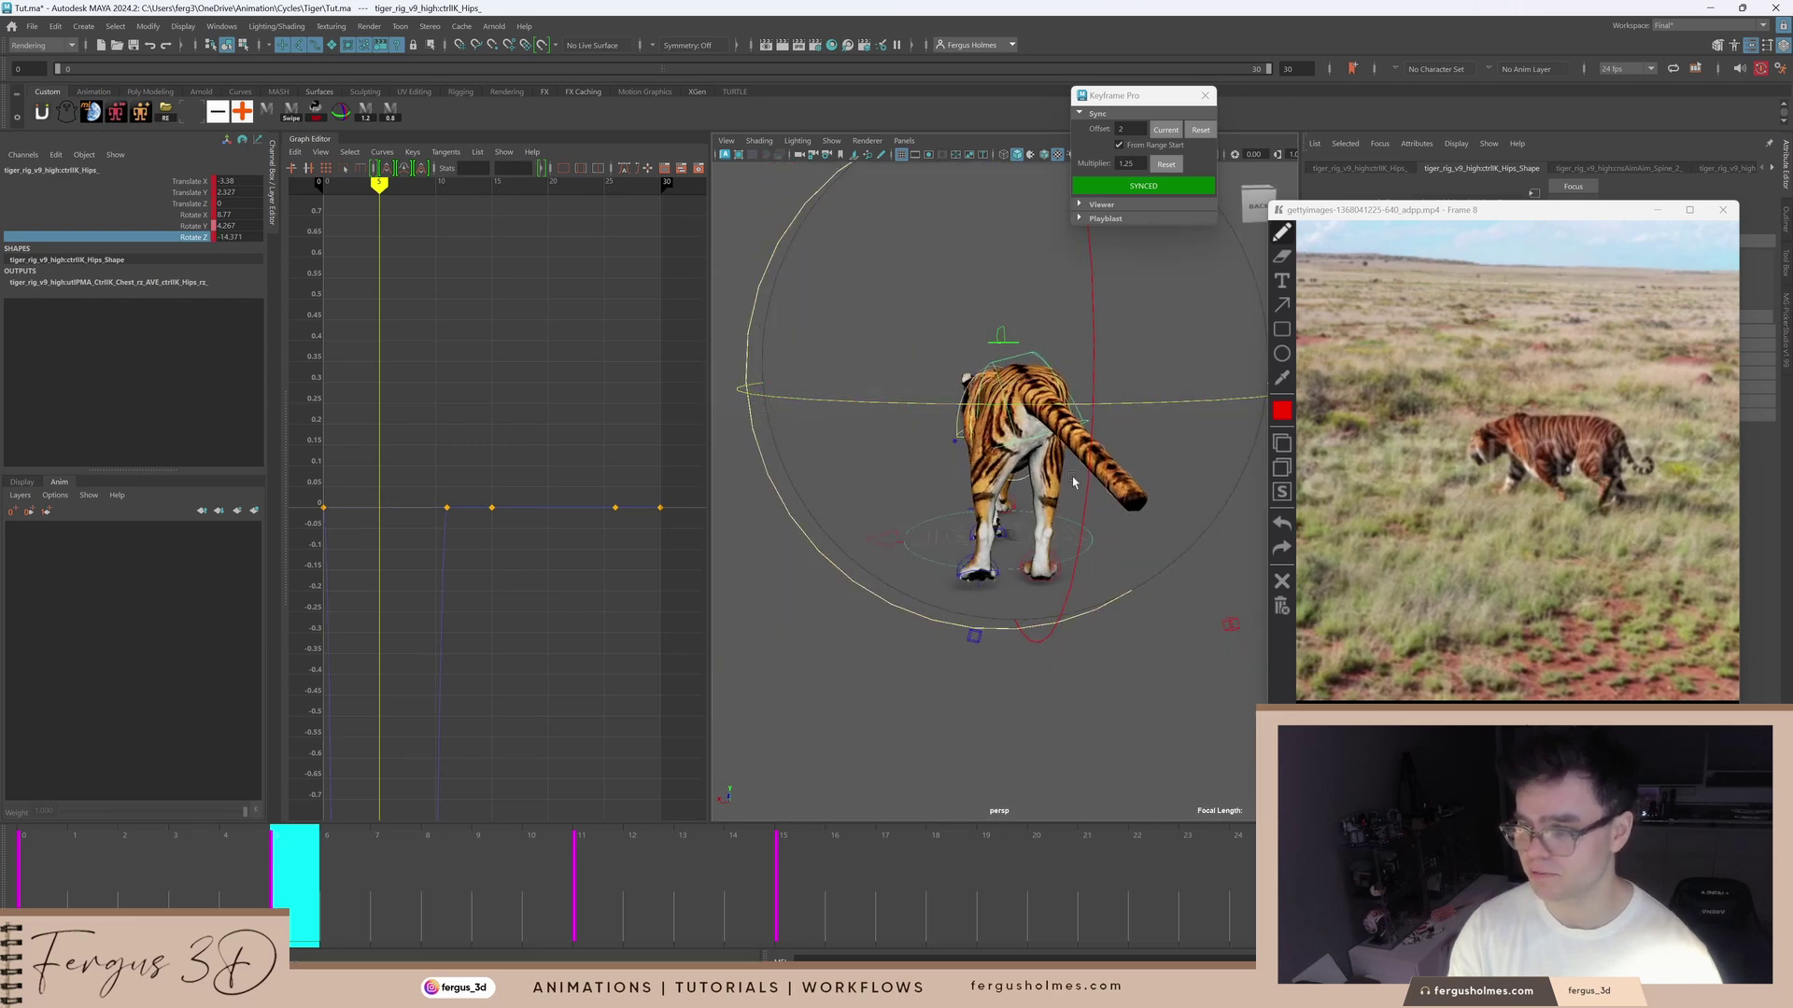
left_click_drag(1072, 482, 1199, 466, "alt")
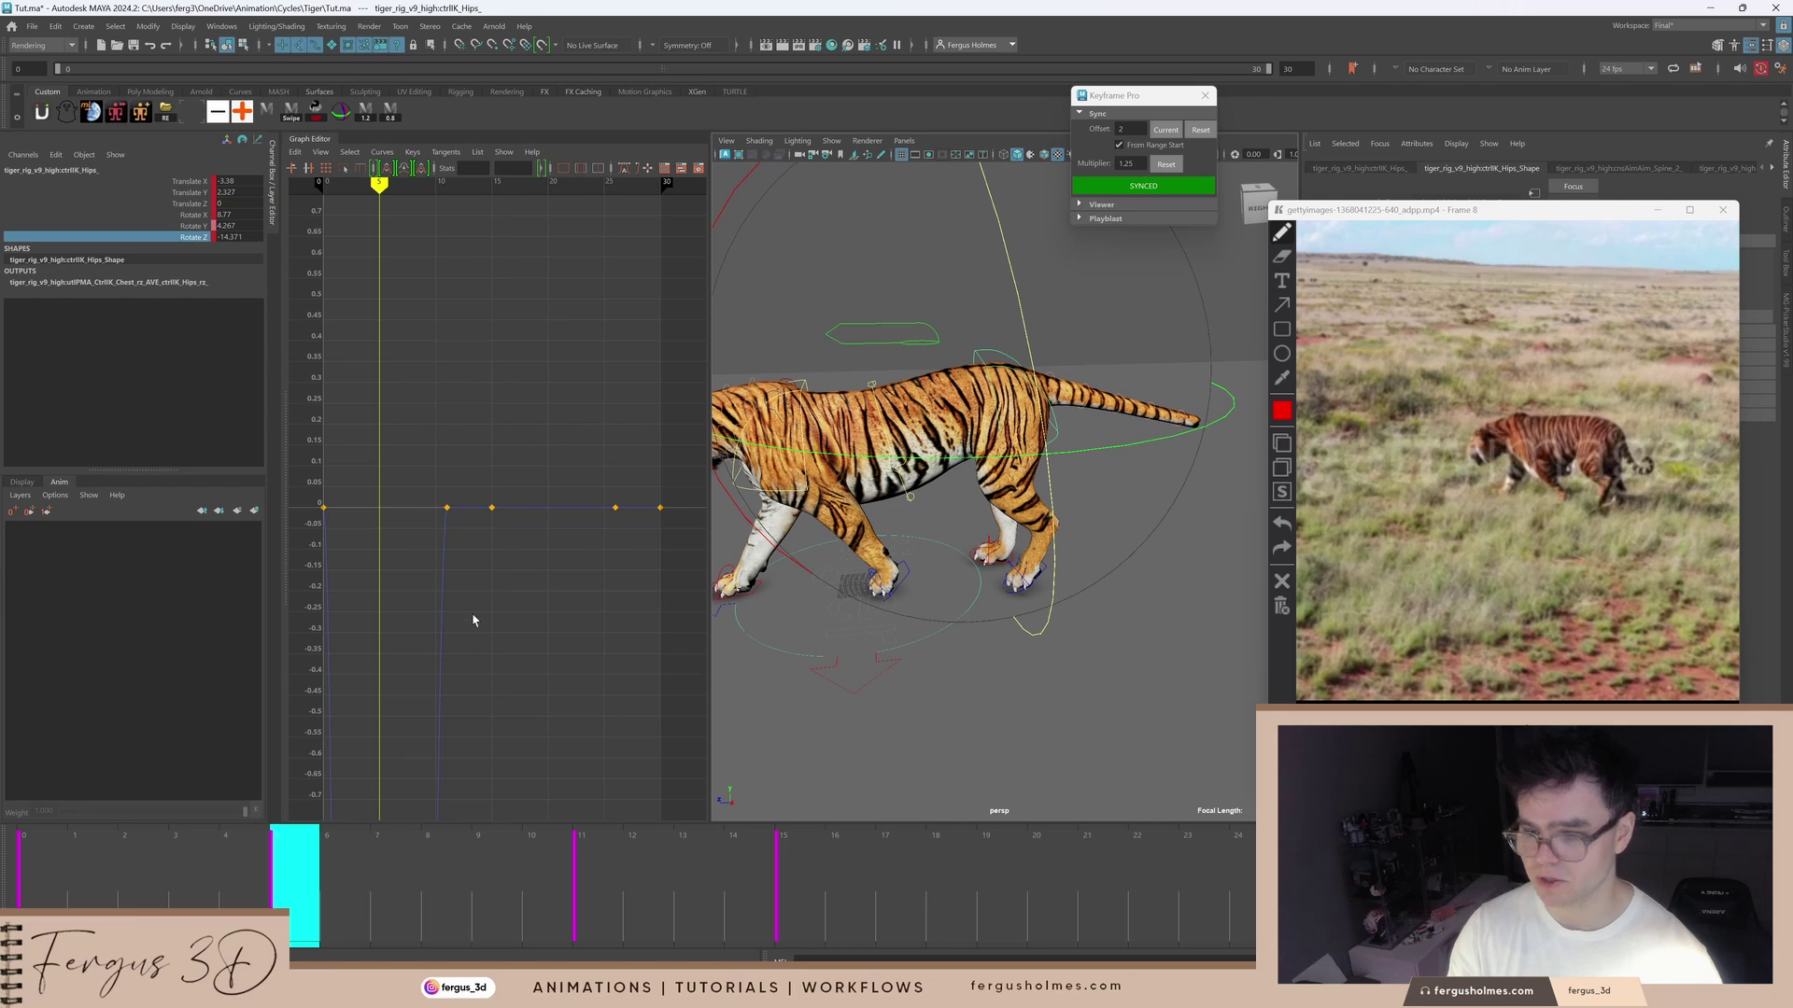
Step: Delete the hips' Rotate Z keys at frames 11 and 26
key("f")
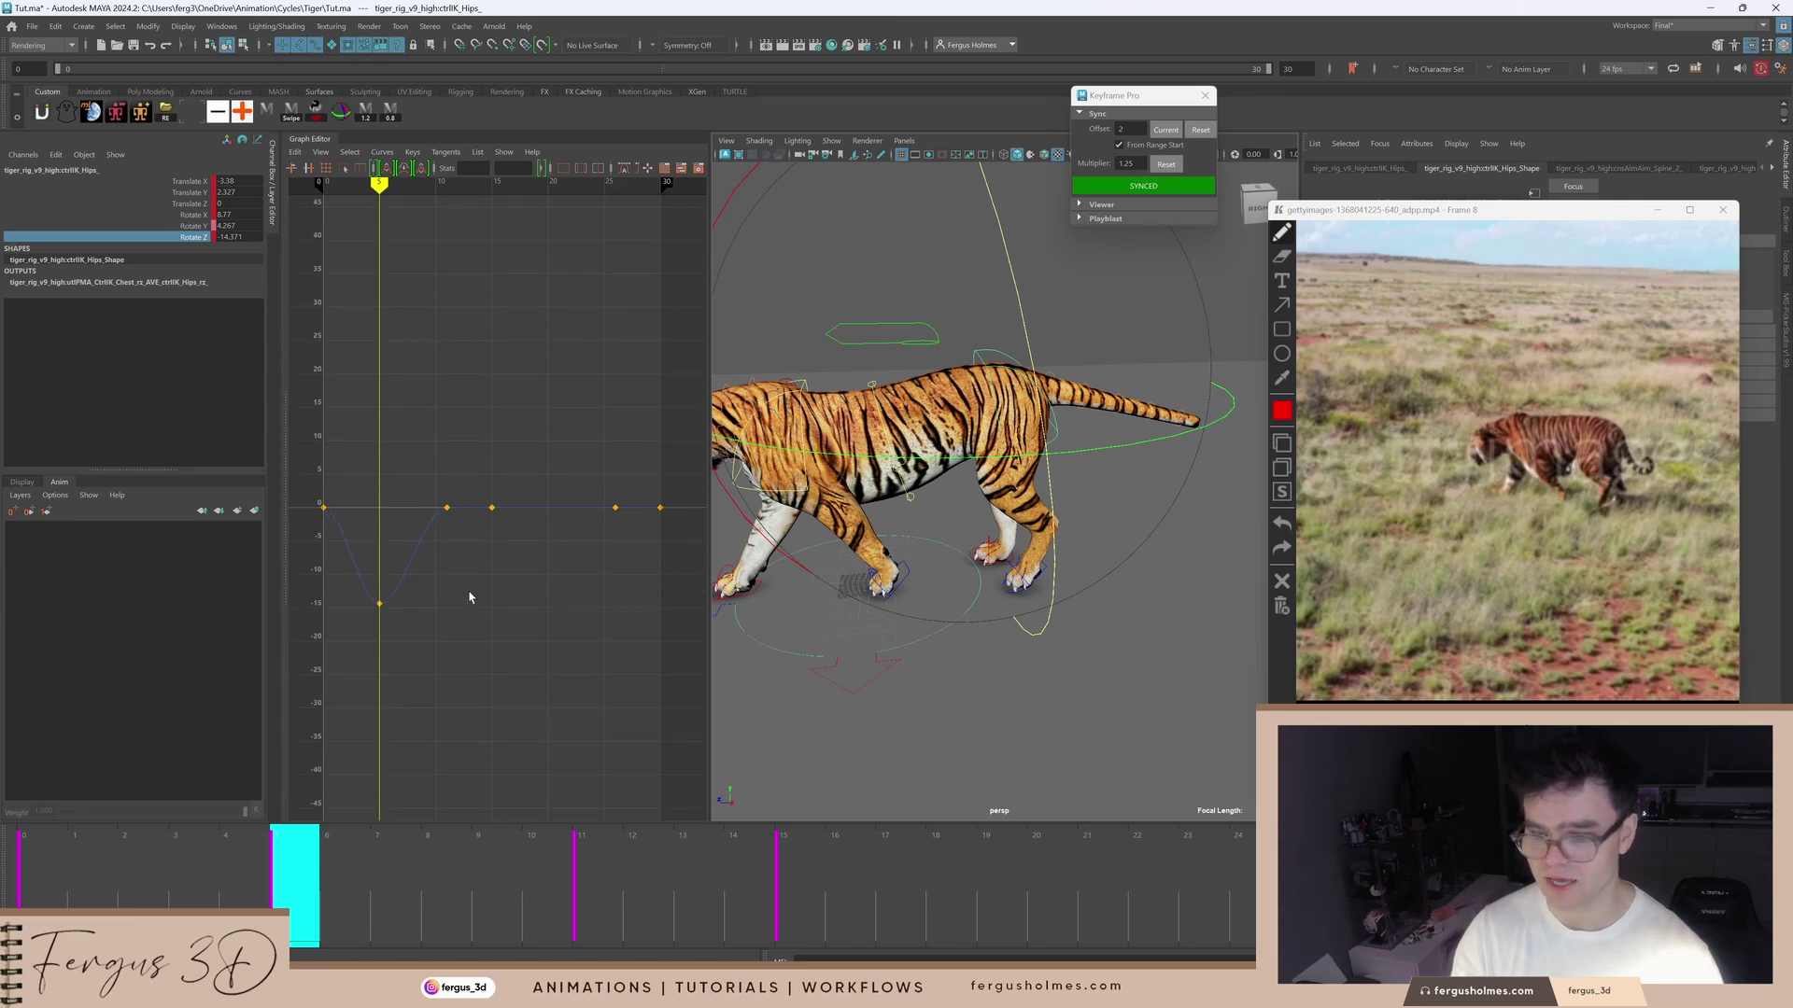
key("period")
key("Delete")
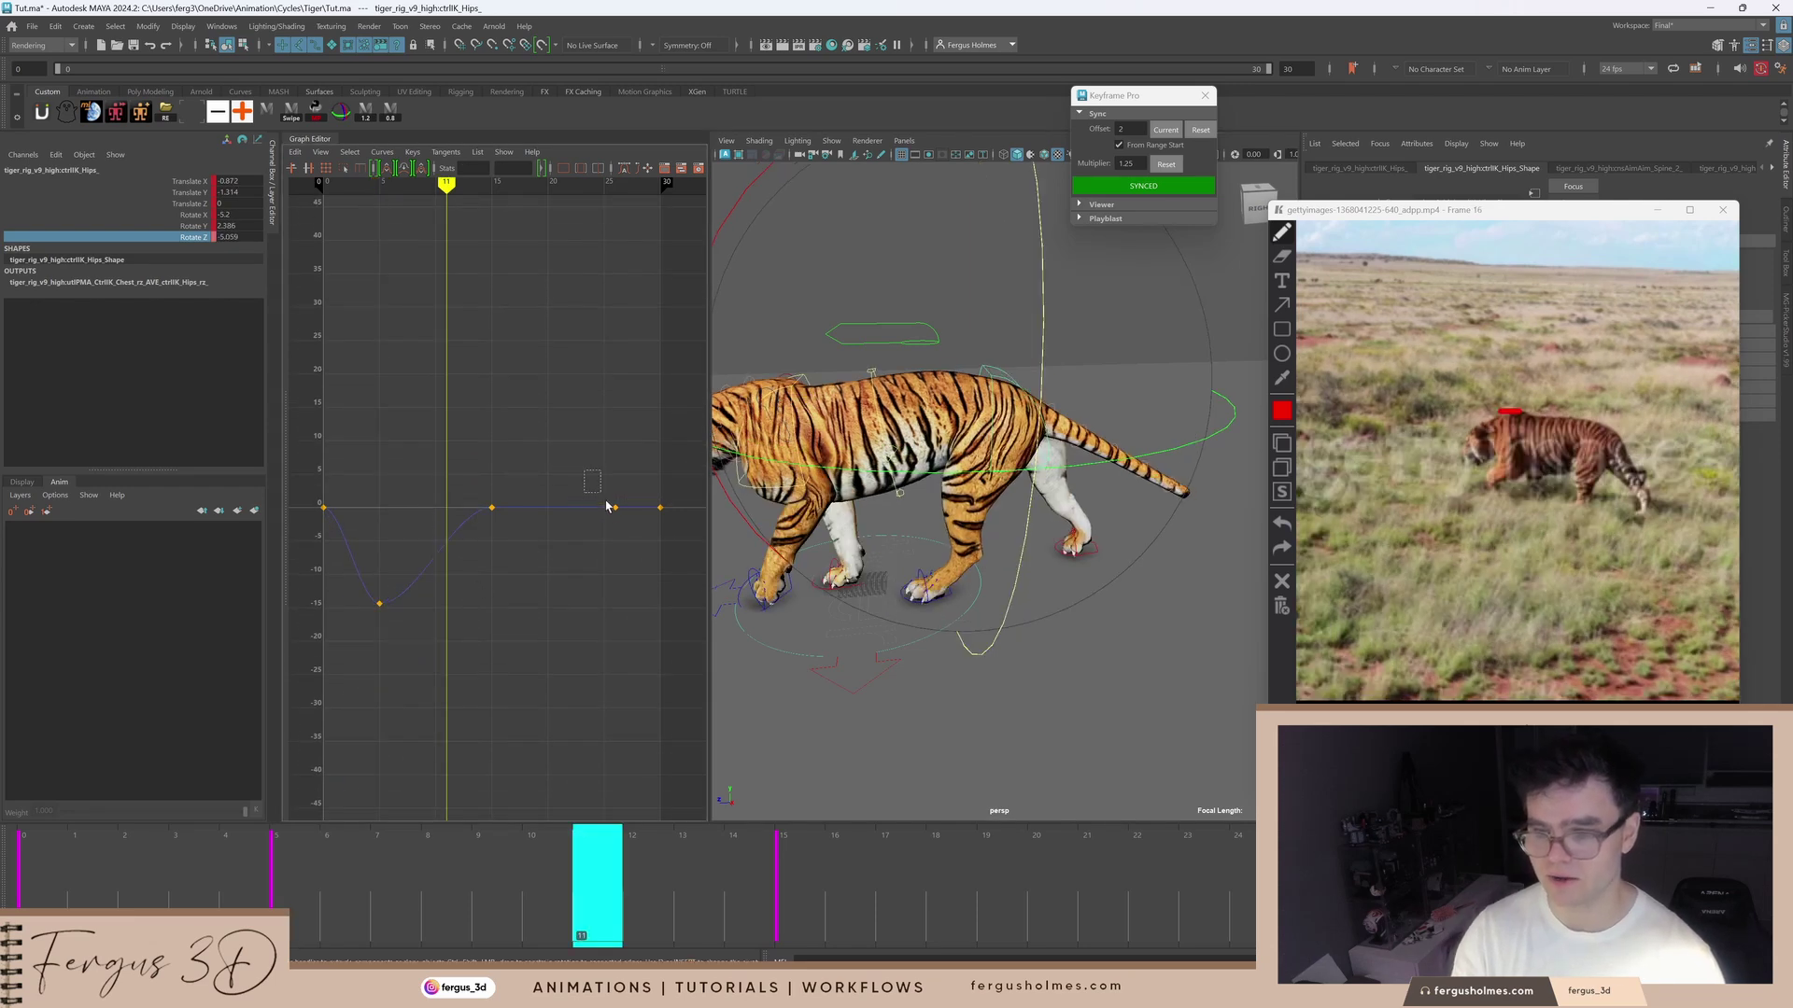
left_click_drag(607, 506, 629, 544)
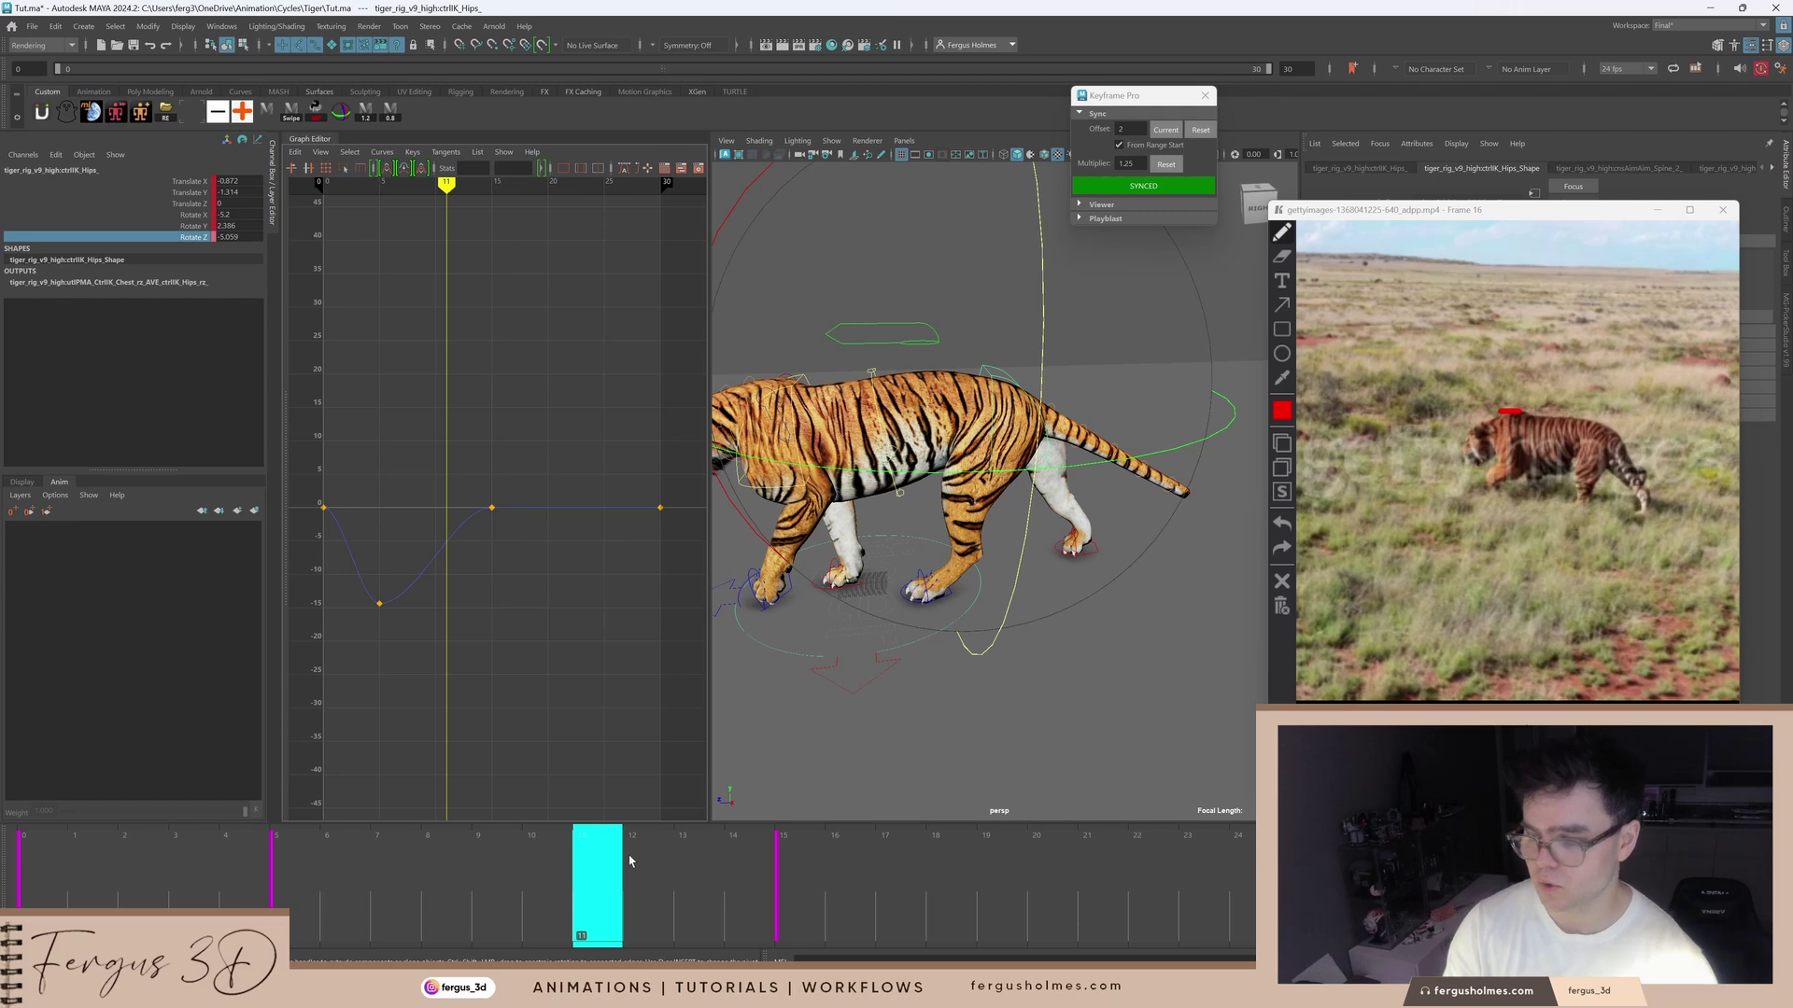
Step: Add a hips Rotate Z key at frame 21 and raise it to about 8.4
left_click_drag(627, 877, 1085, 883)
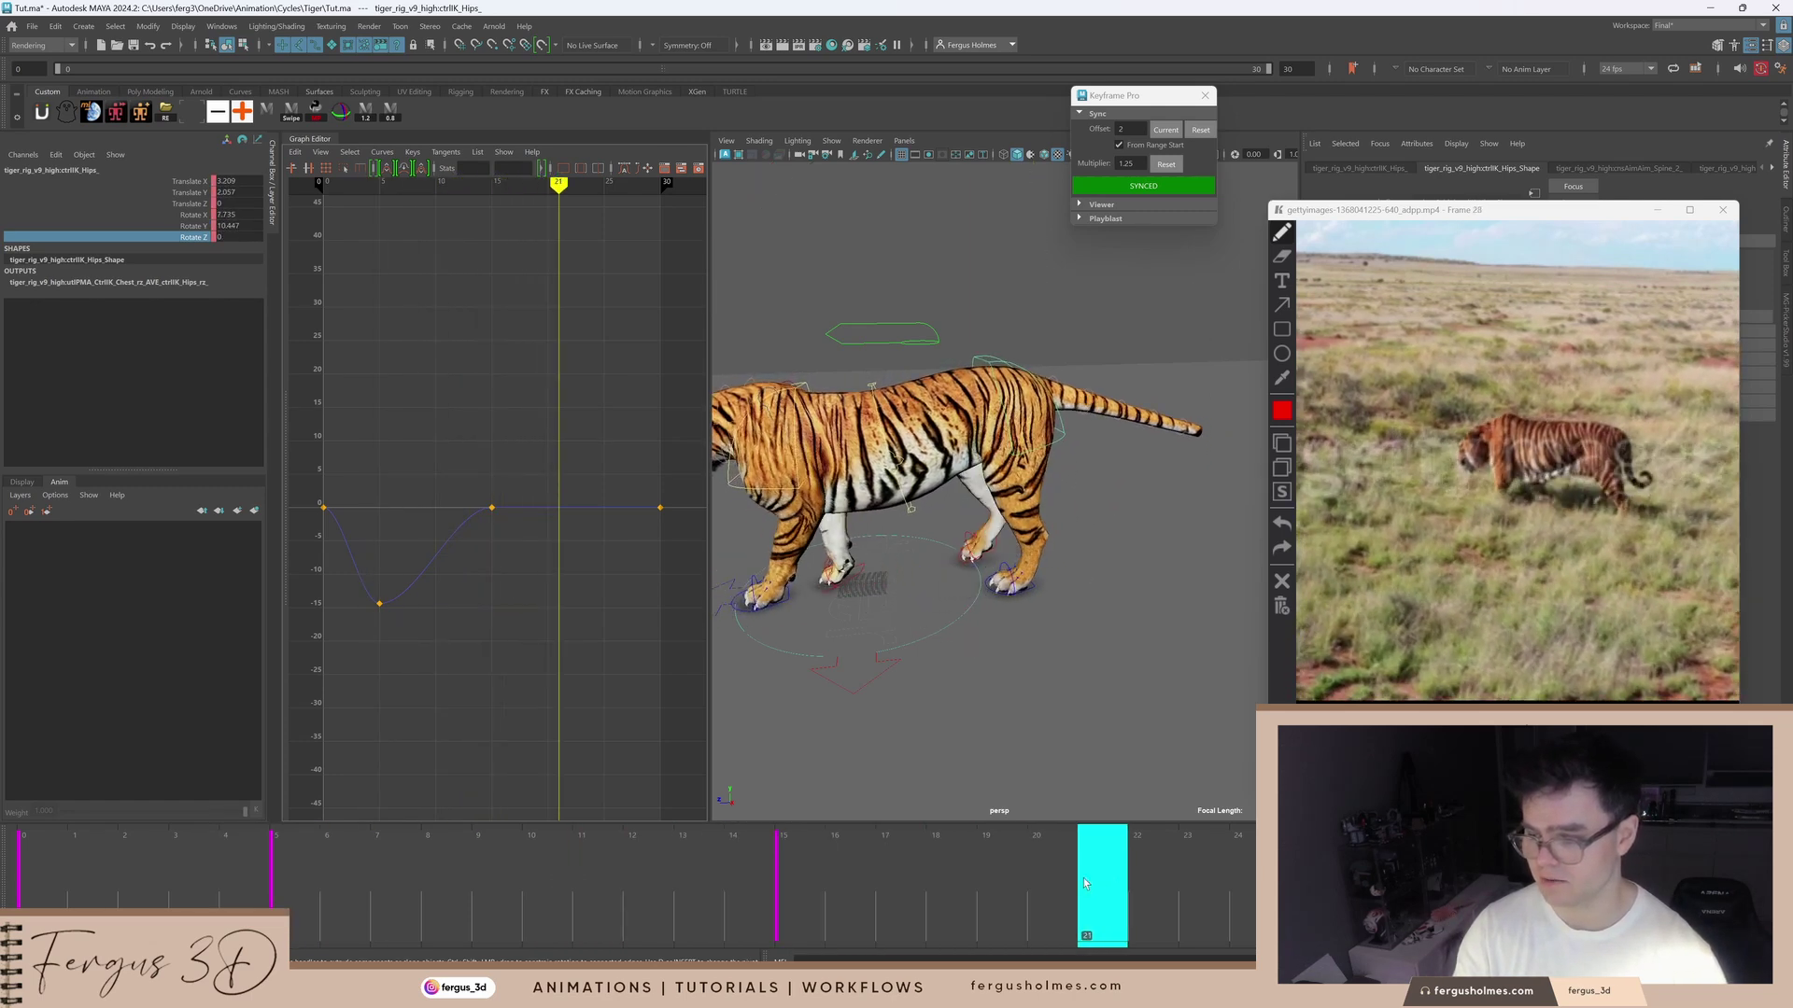
key("e")
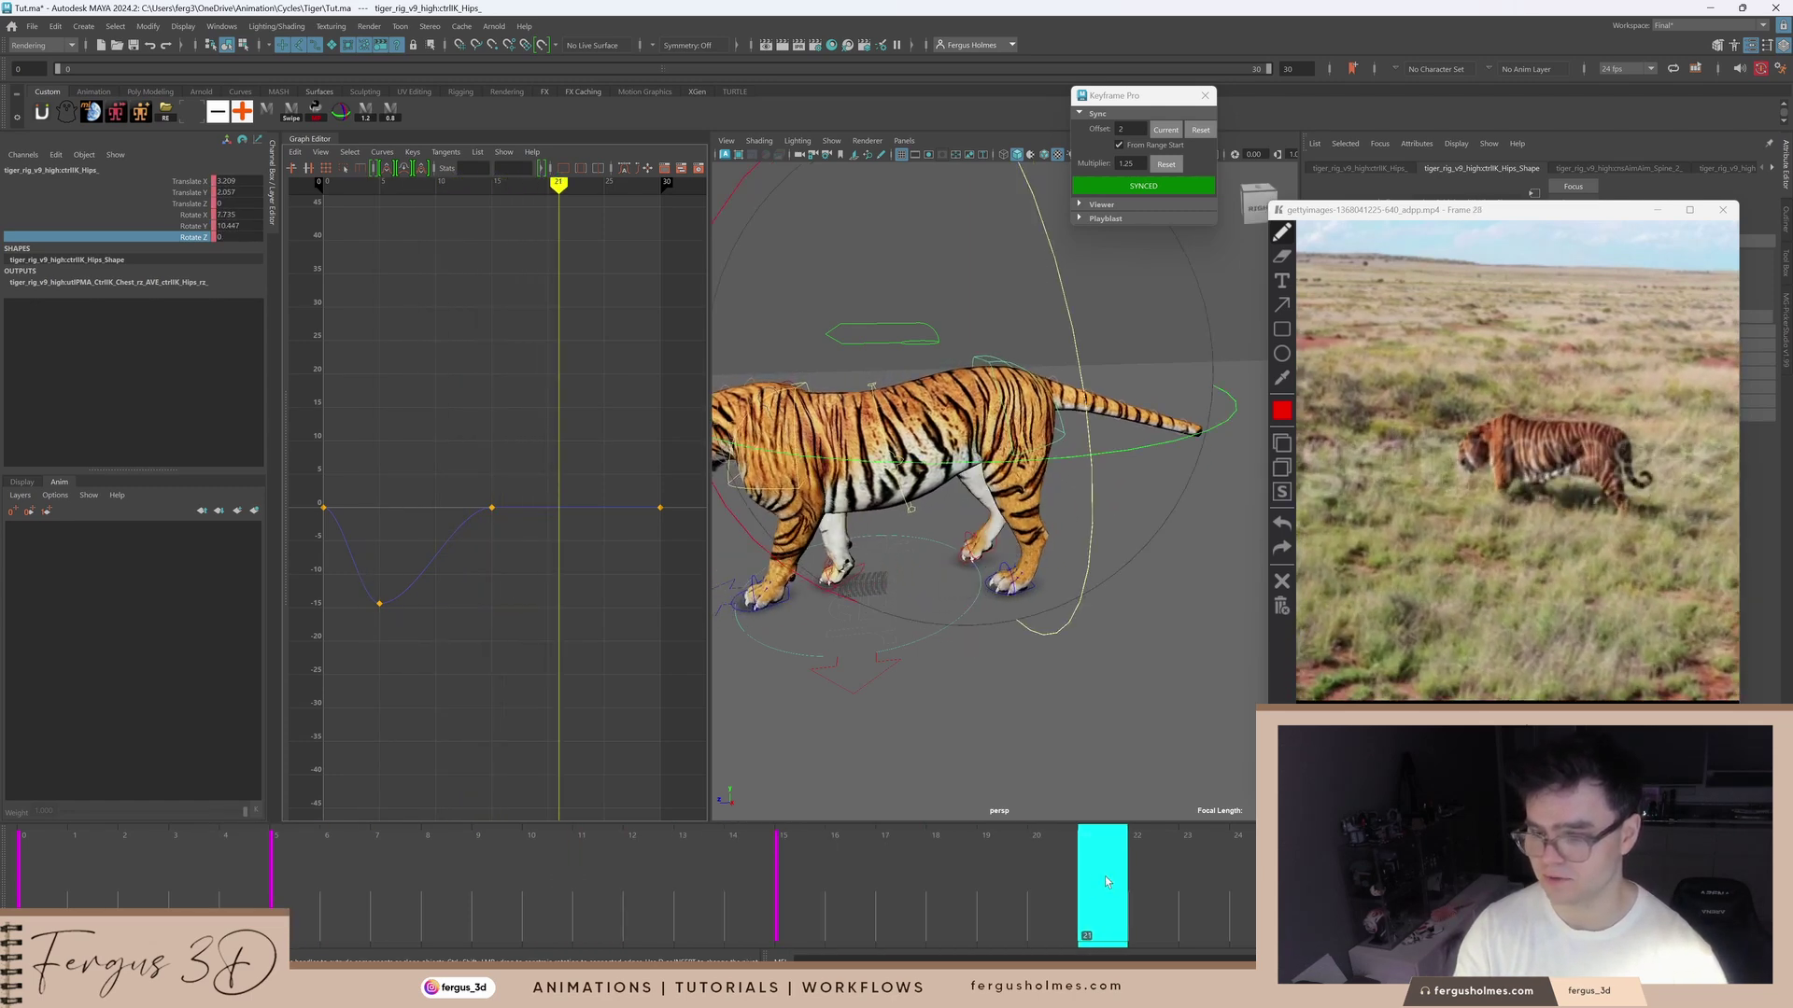
right_click(603, 518)
left_click_drag(598, 519, 564, 524)
left_click(627, 528)
middle_click_drag(575, 554, 578, 506, "shift")
Step: Set the hips' Rotate Z key at frame 5 to -10 and the one at frame 21 to 10
key("comma")
key("comma")
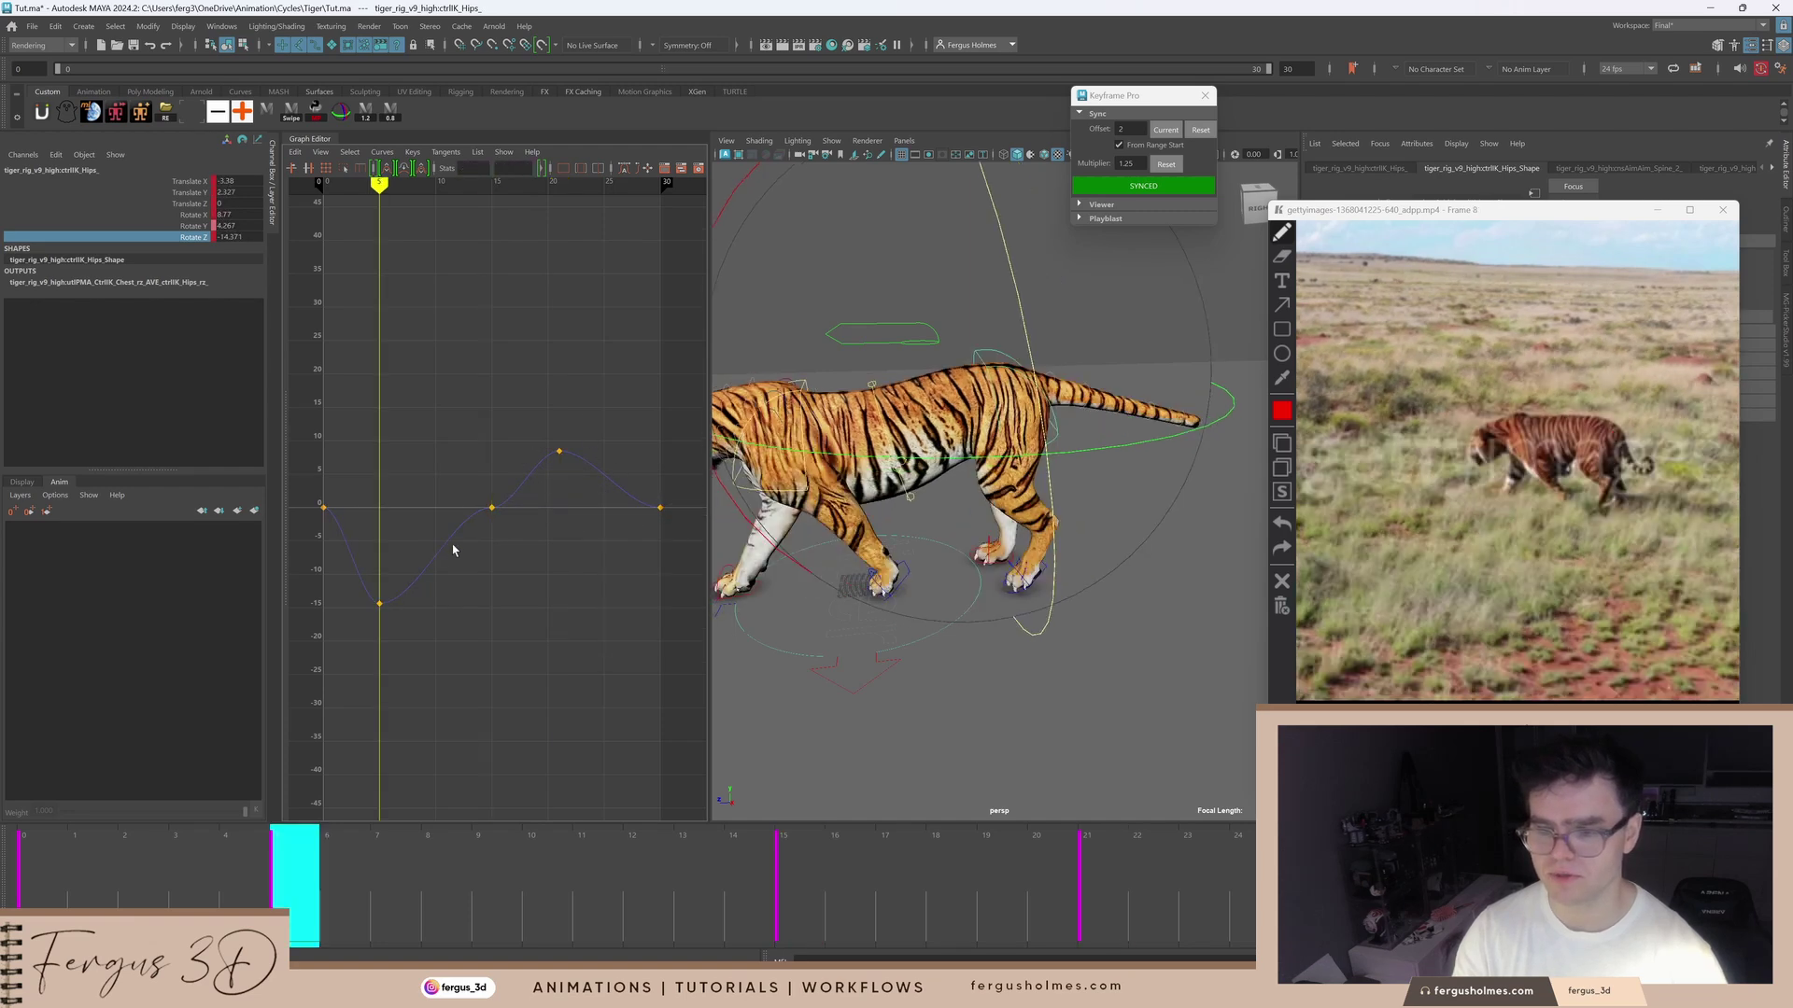
left_click(511, 168)
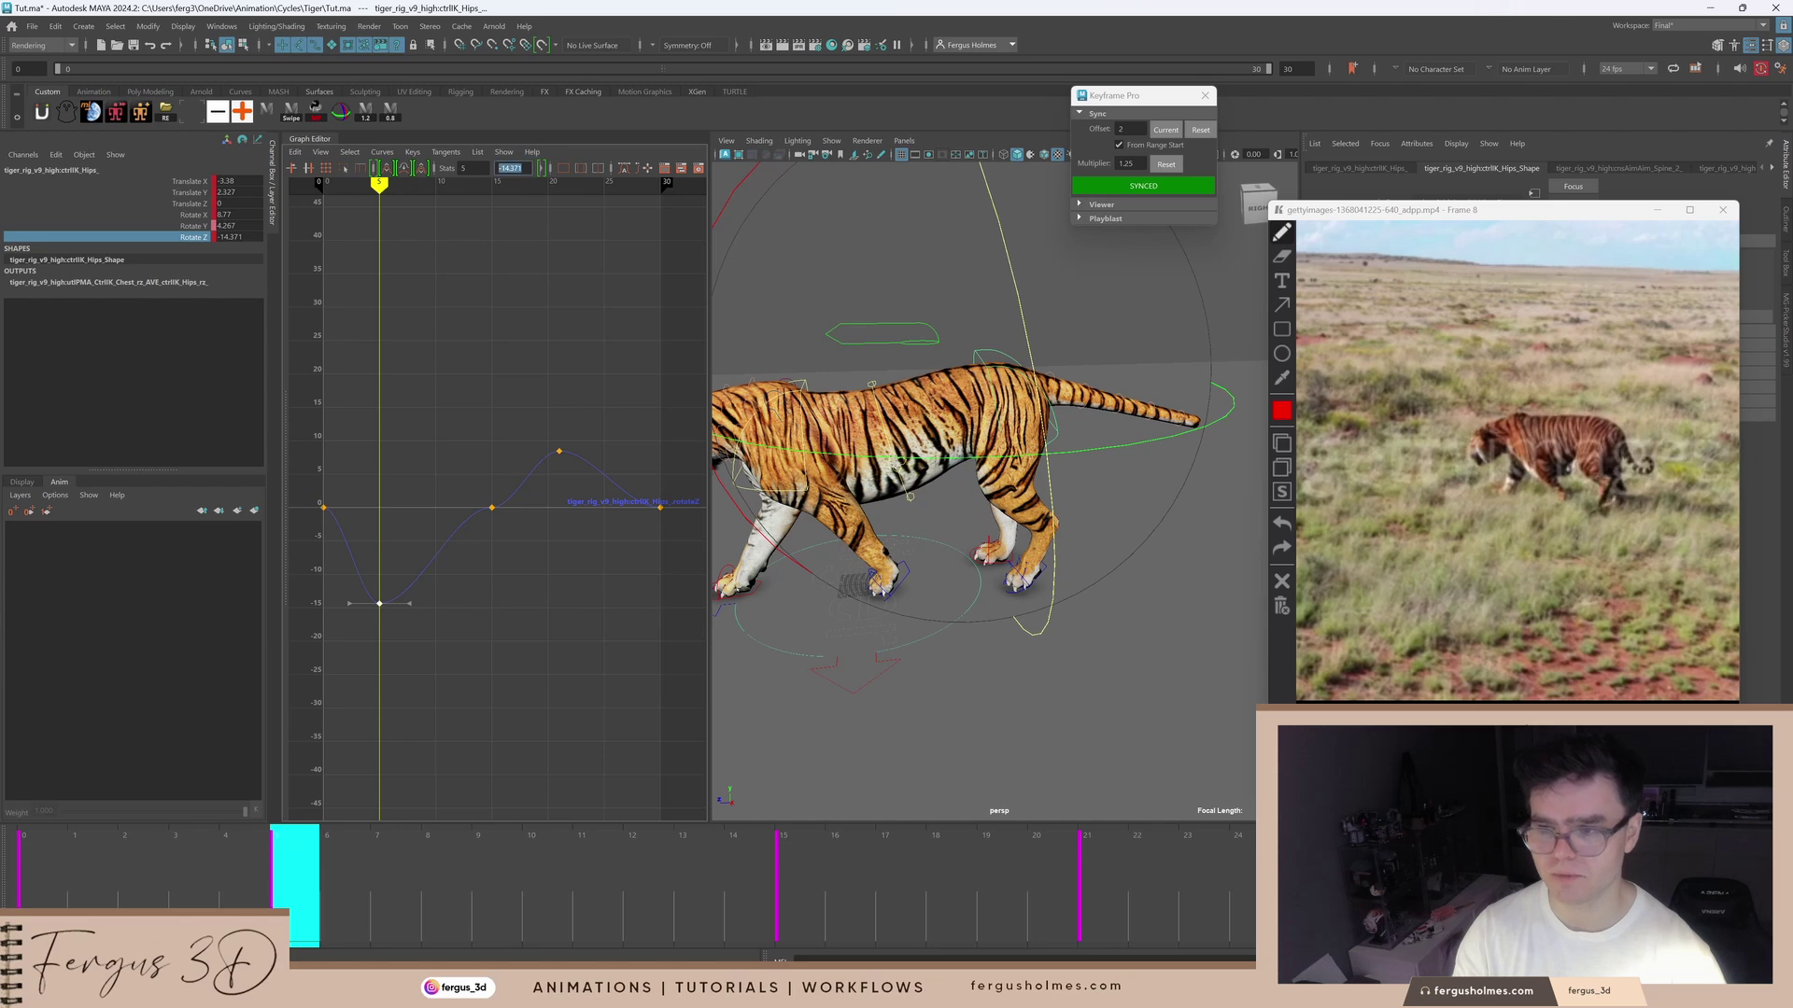
type("-10")
key("Return")
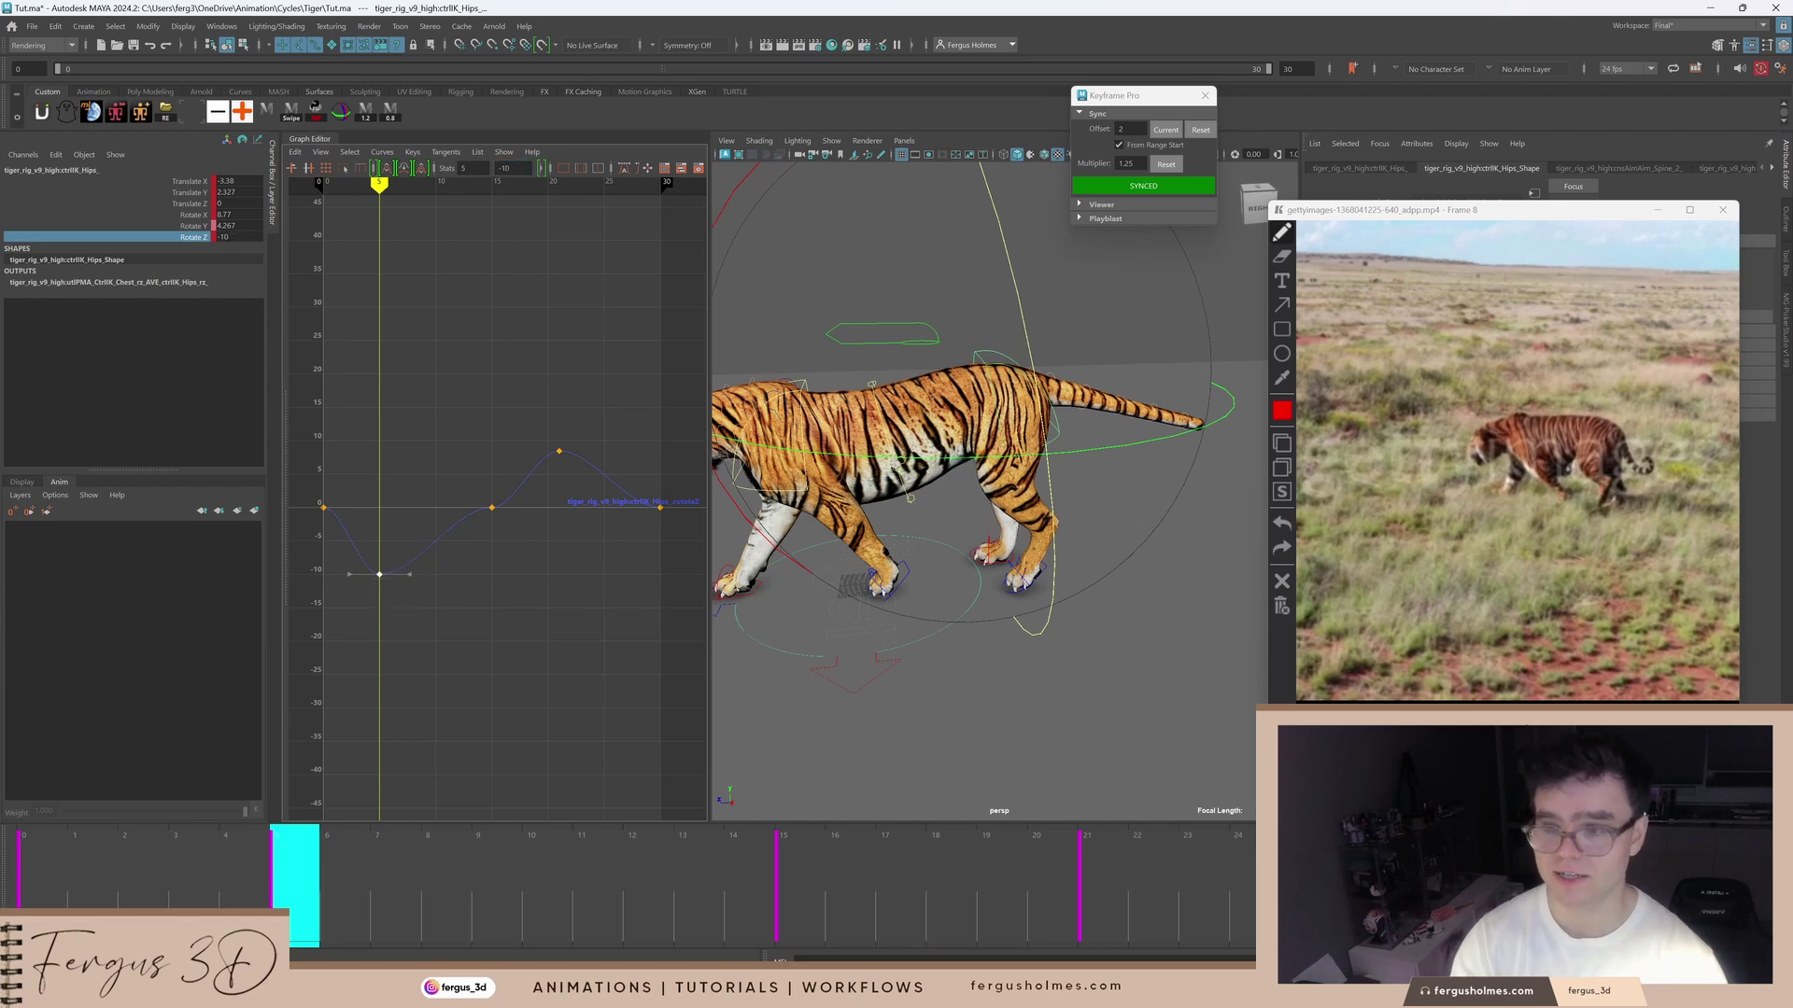
left_click_drag(480, 430, 569, 467)
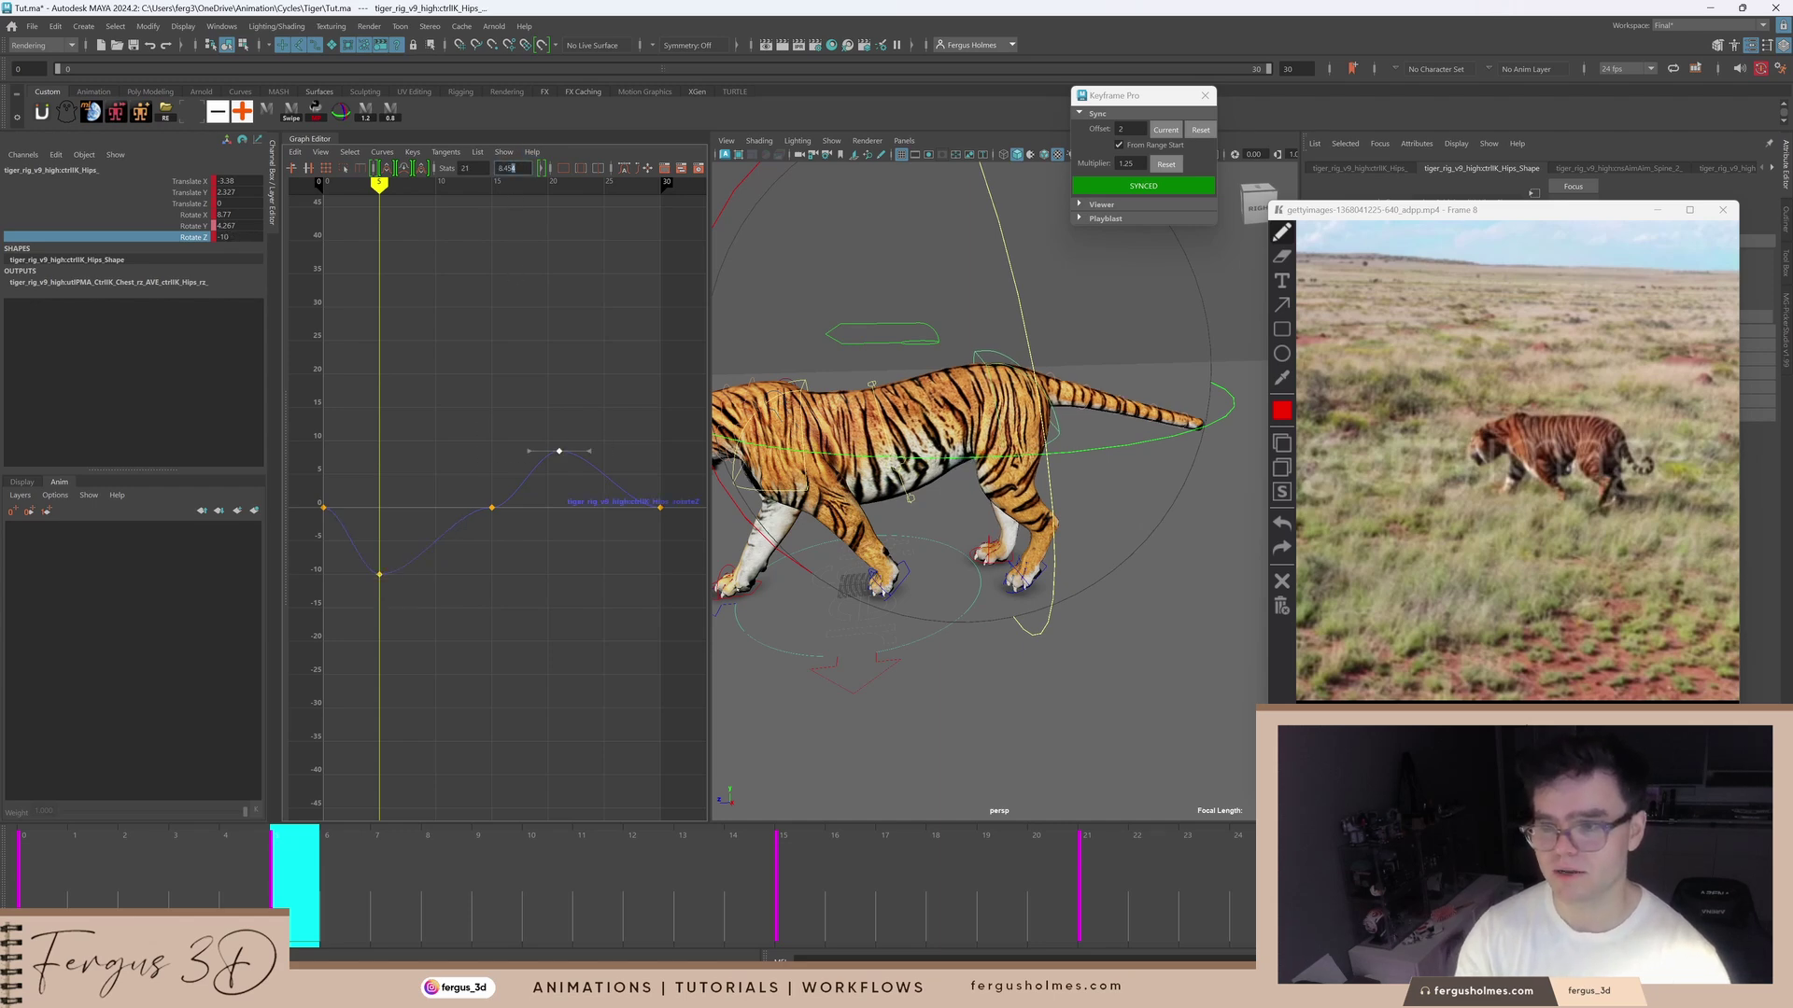
type("10")
key("Return")
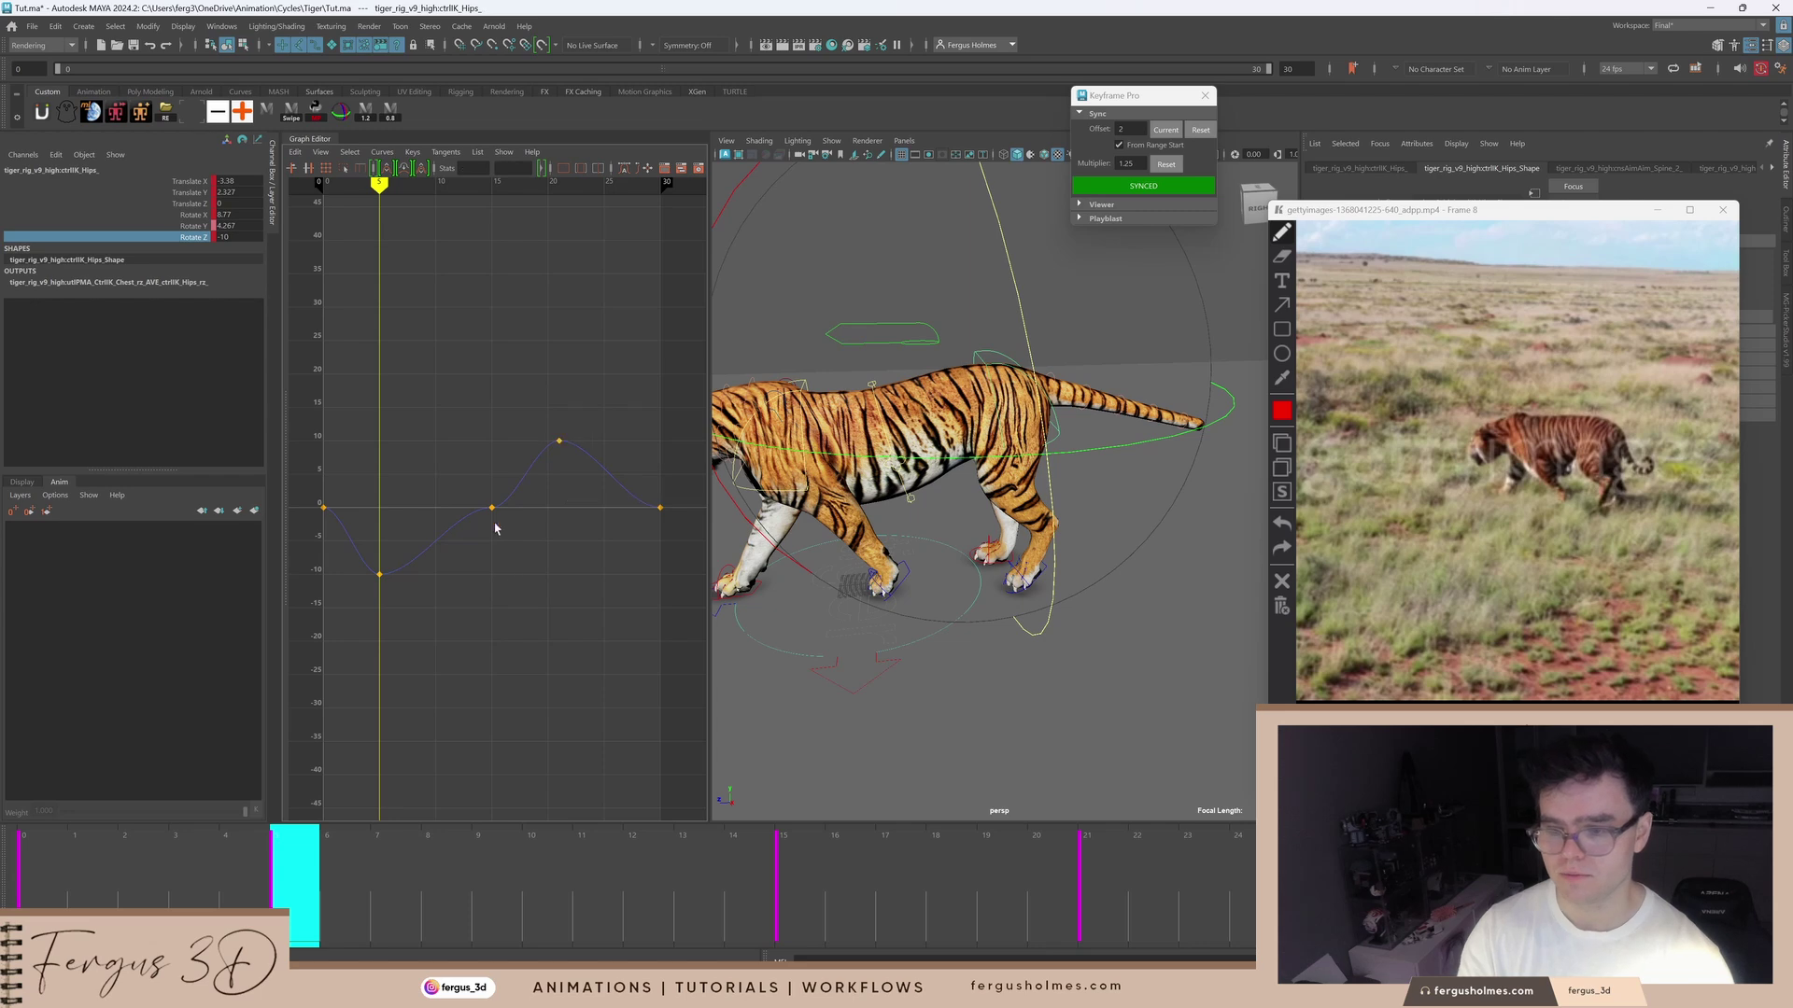
Step: Lower the Rotate Z keys at frames 0 and 30 to about -2.7 and raise the smoothed frame 15 key slightly above zero
left_click_drag(472, 487, 523, 551)
right_click_drag(557, 533, 559, 557, "alt+shift")
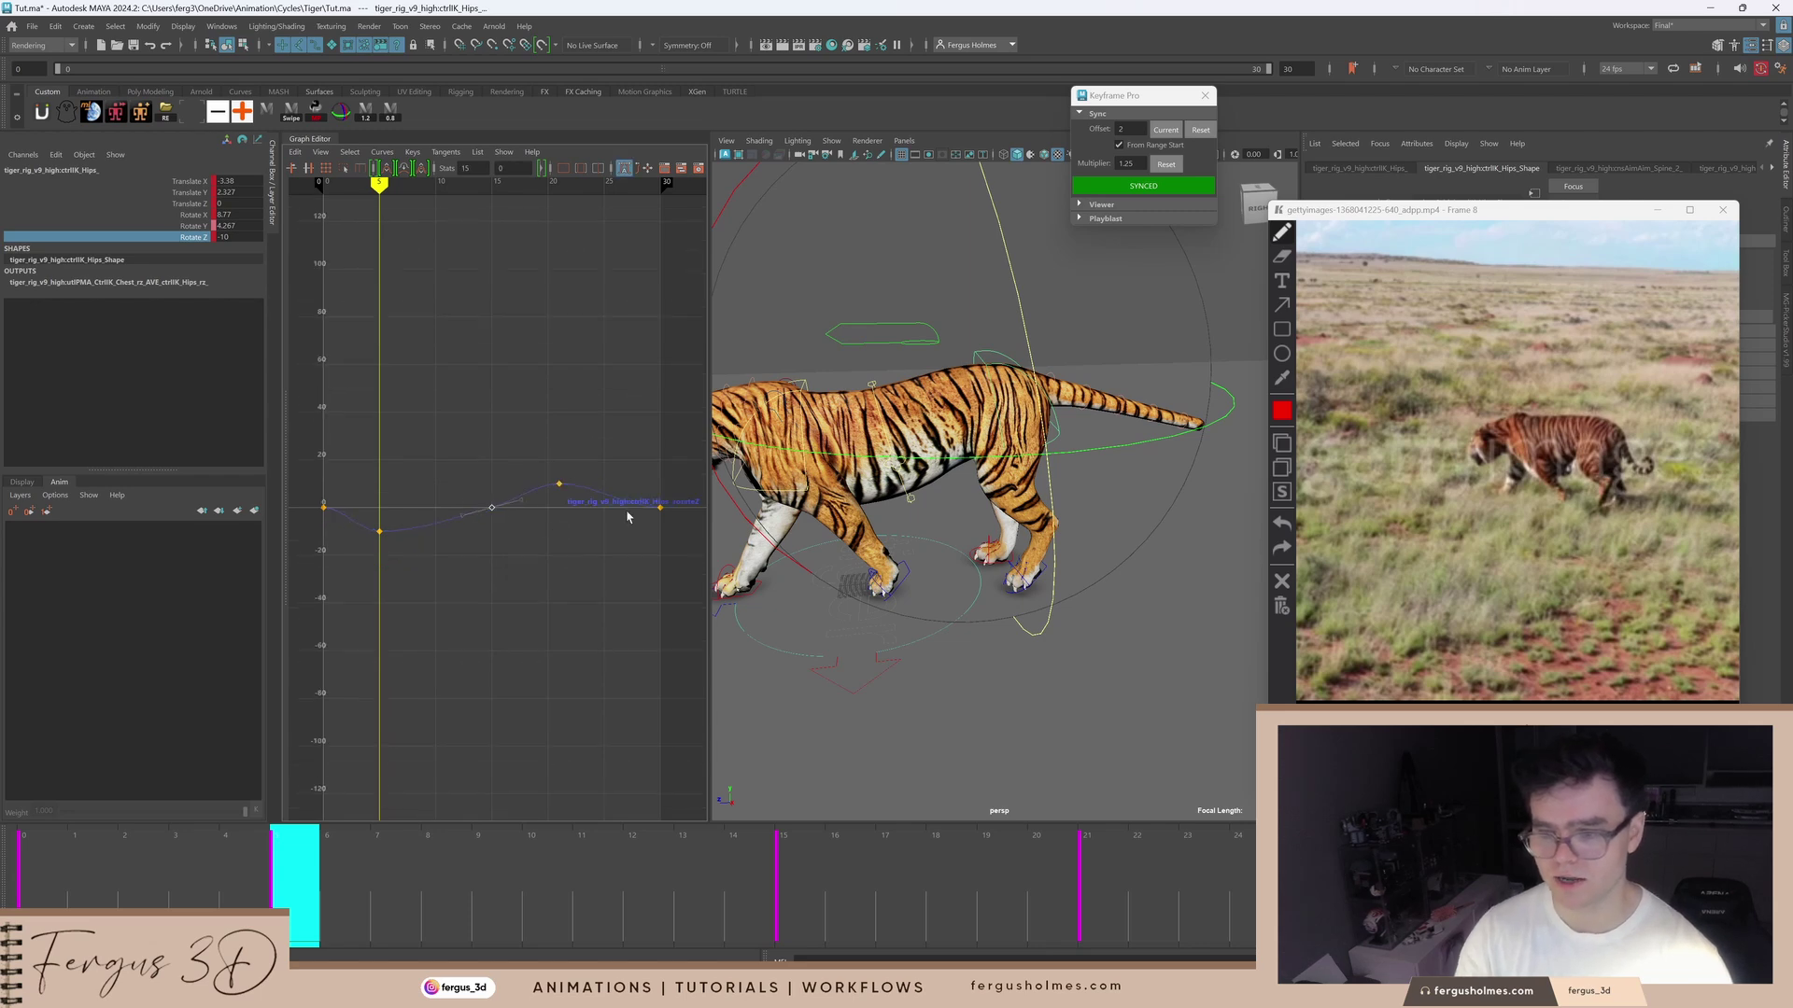
left_click_drag(662, 537, 664, 539)
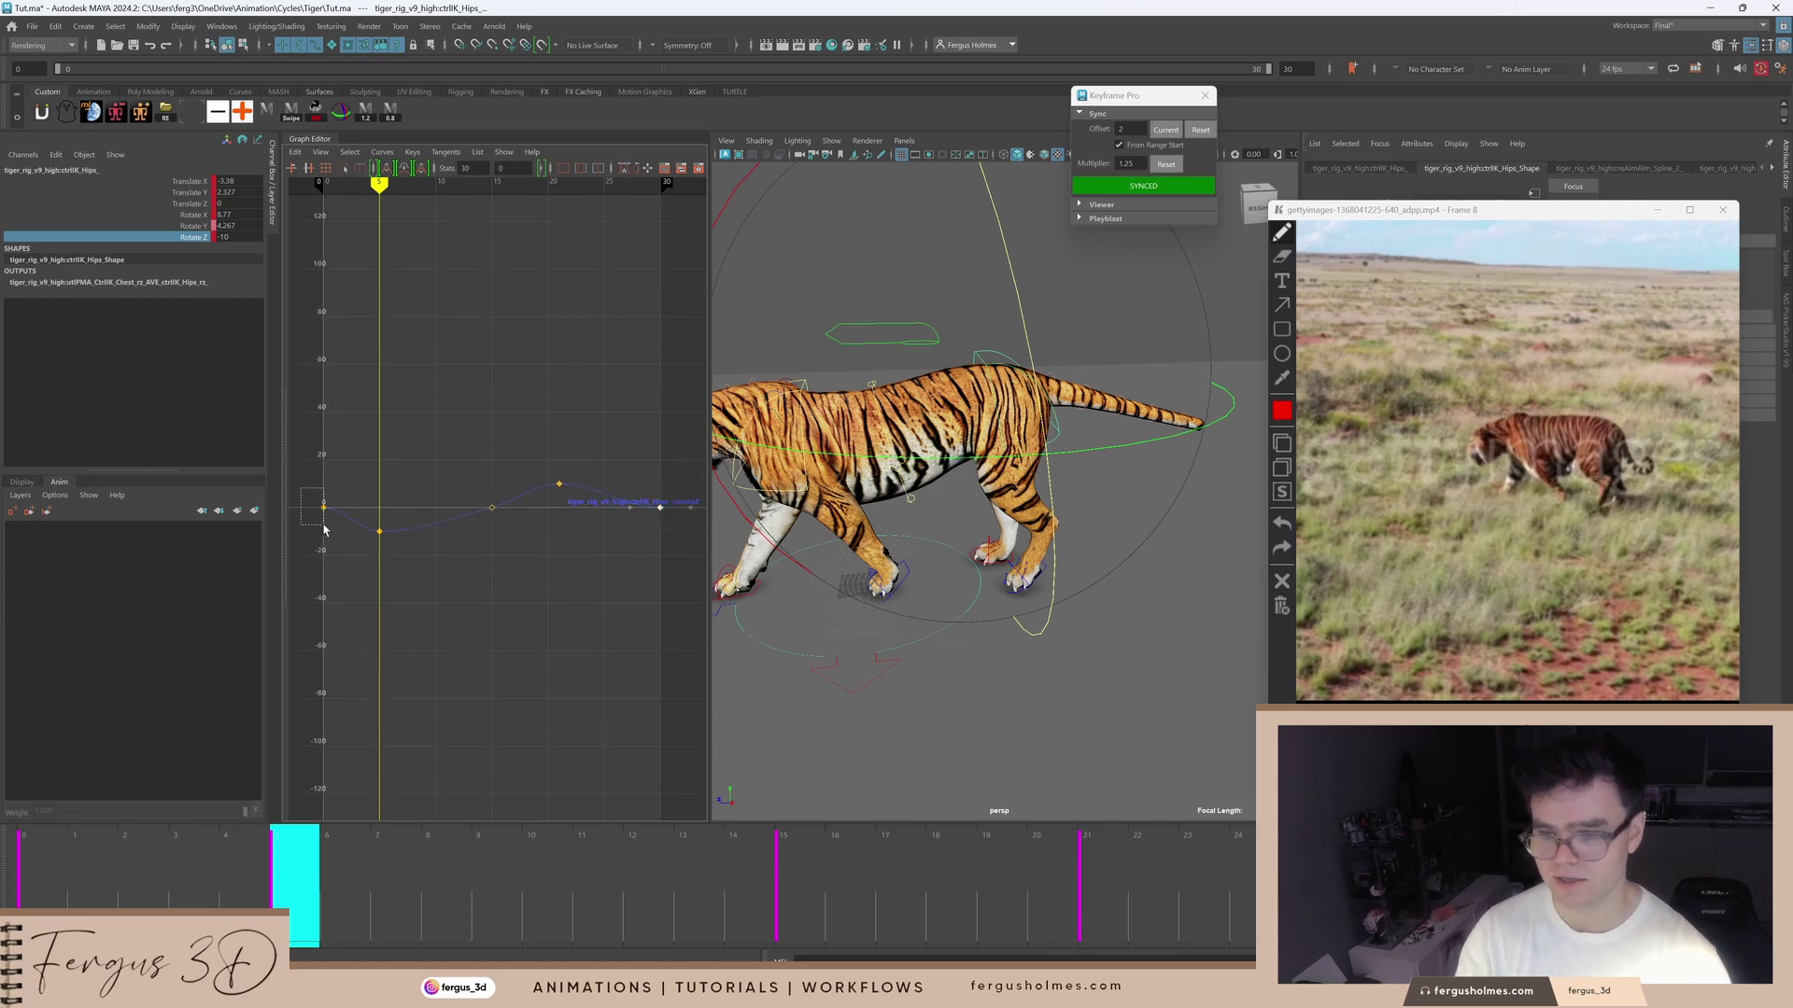
left_click_drag(324, 530, 324, 529, "shift")
middle_click_drag(393, 489, 401, 494, "shift")
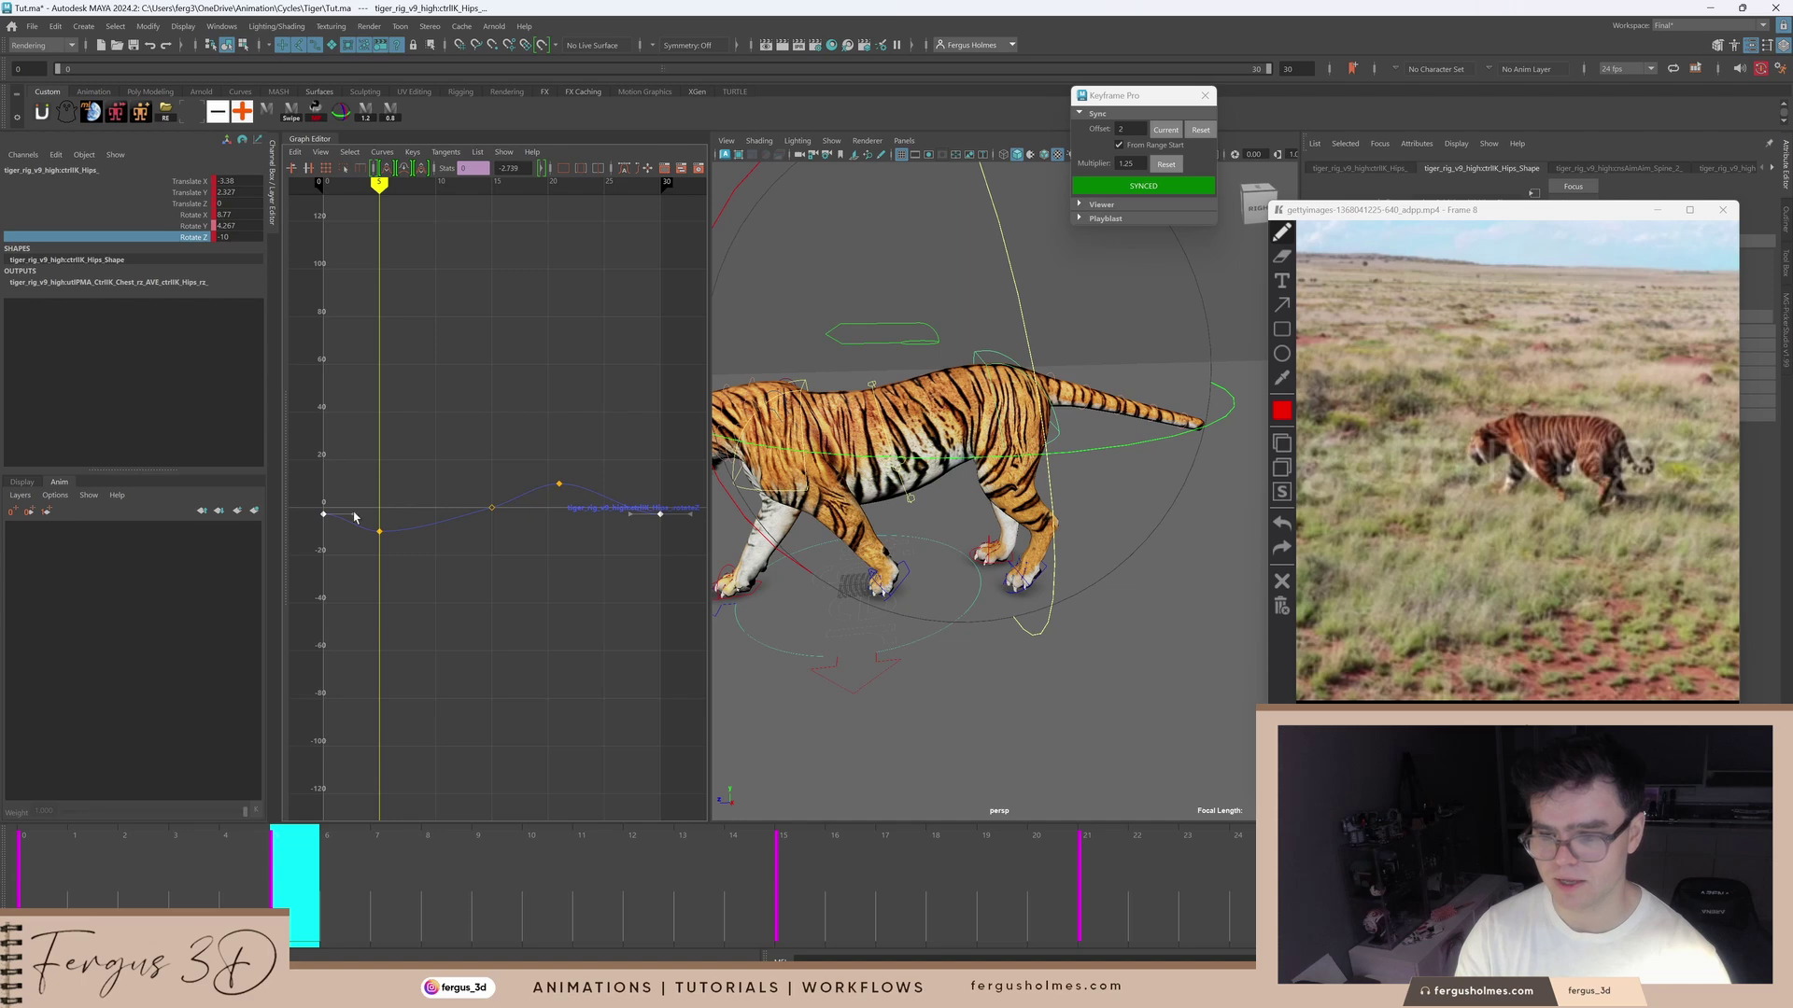
left_click_drag(446, 486, 512, 541)
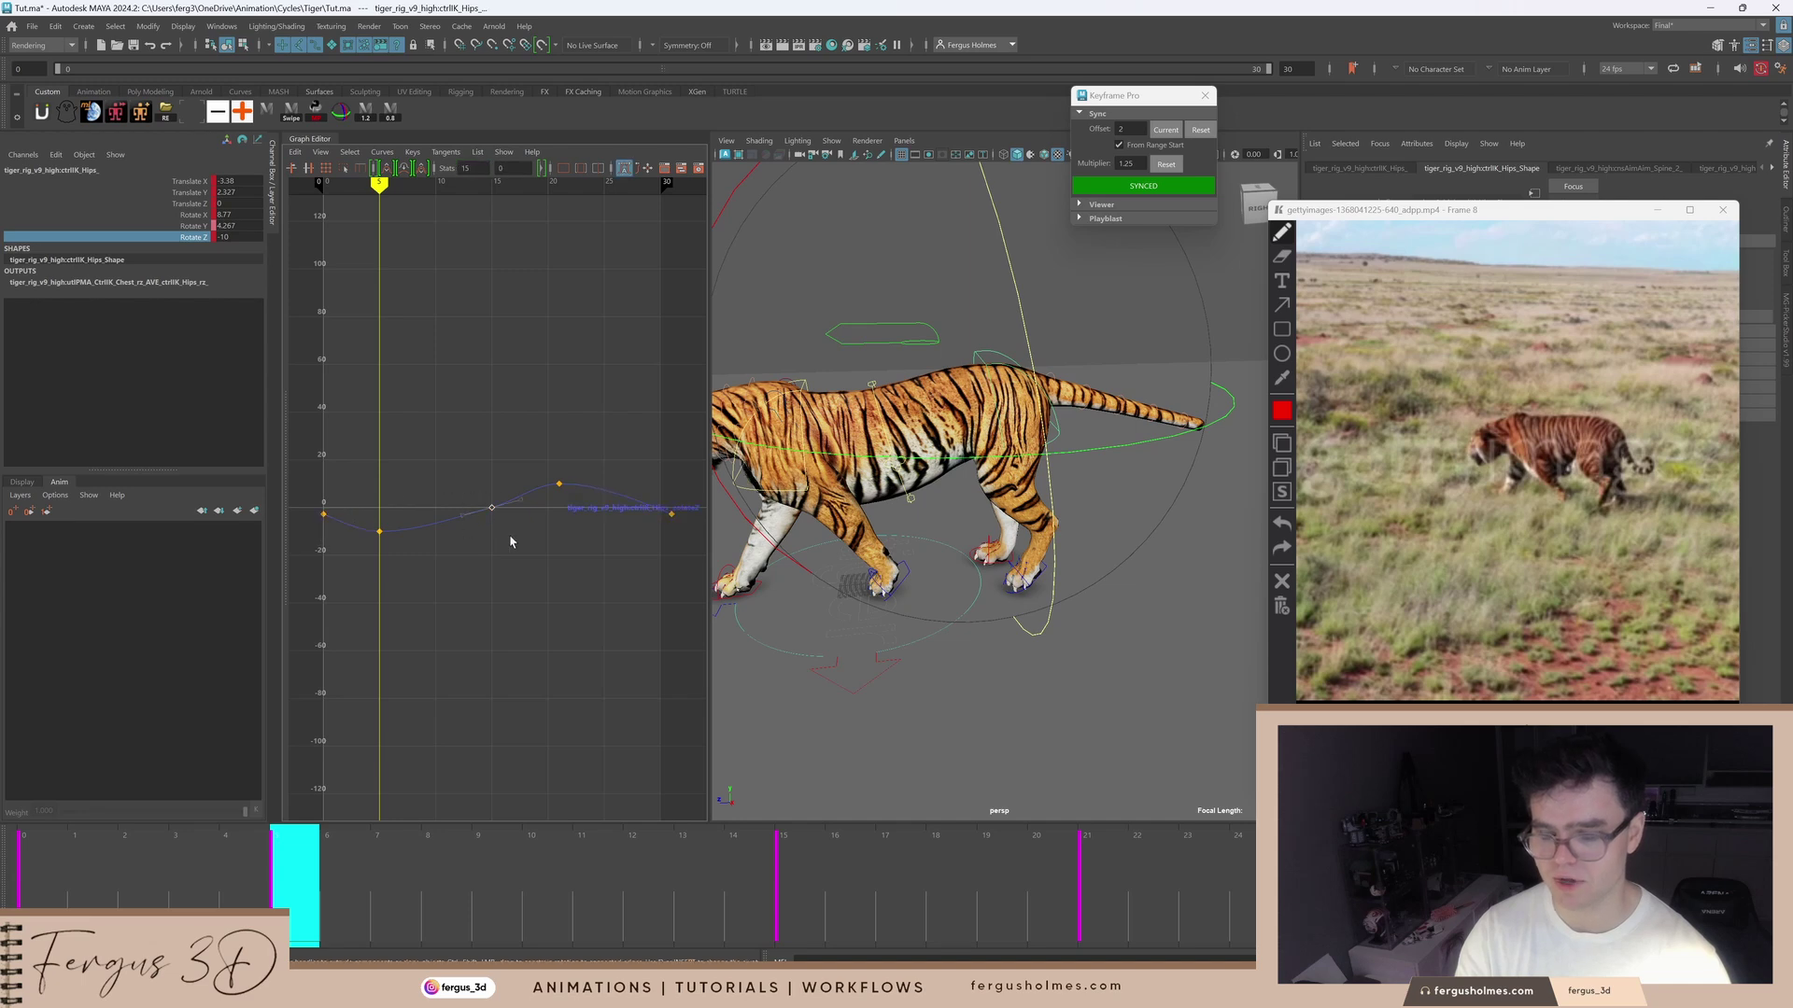
middle_click_drag(511, 541, 512, 526, "shift")
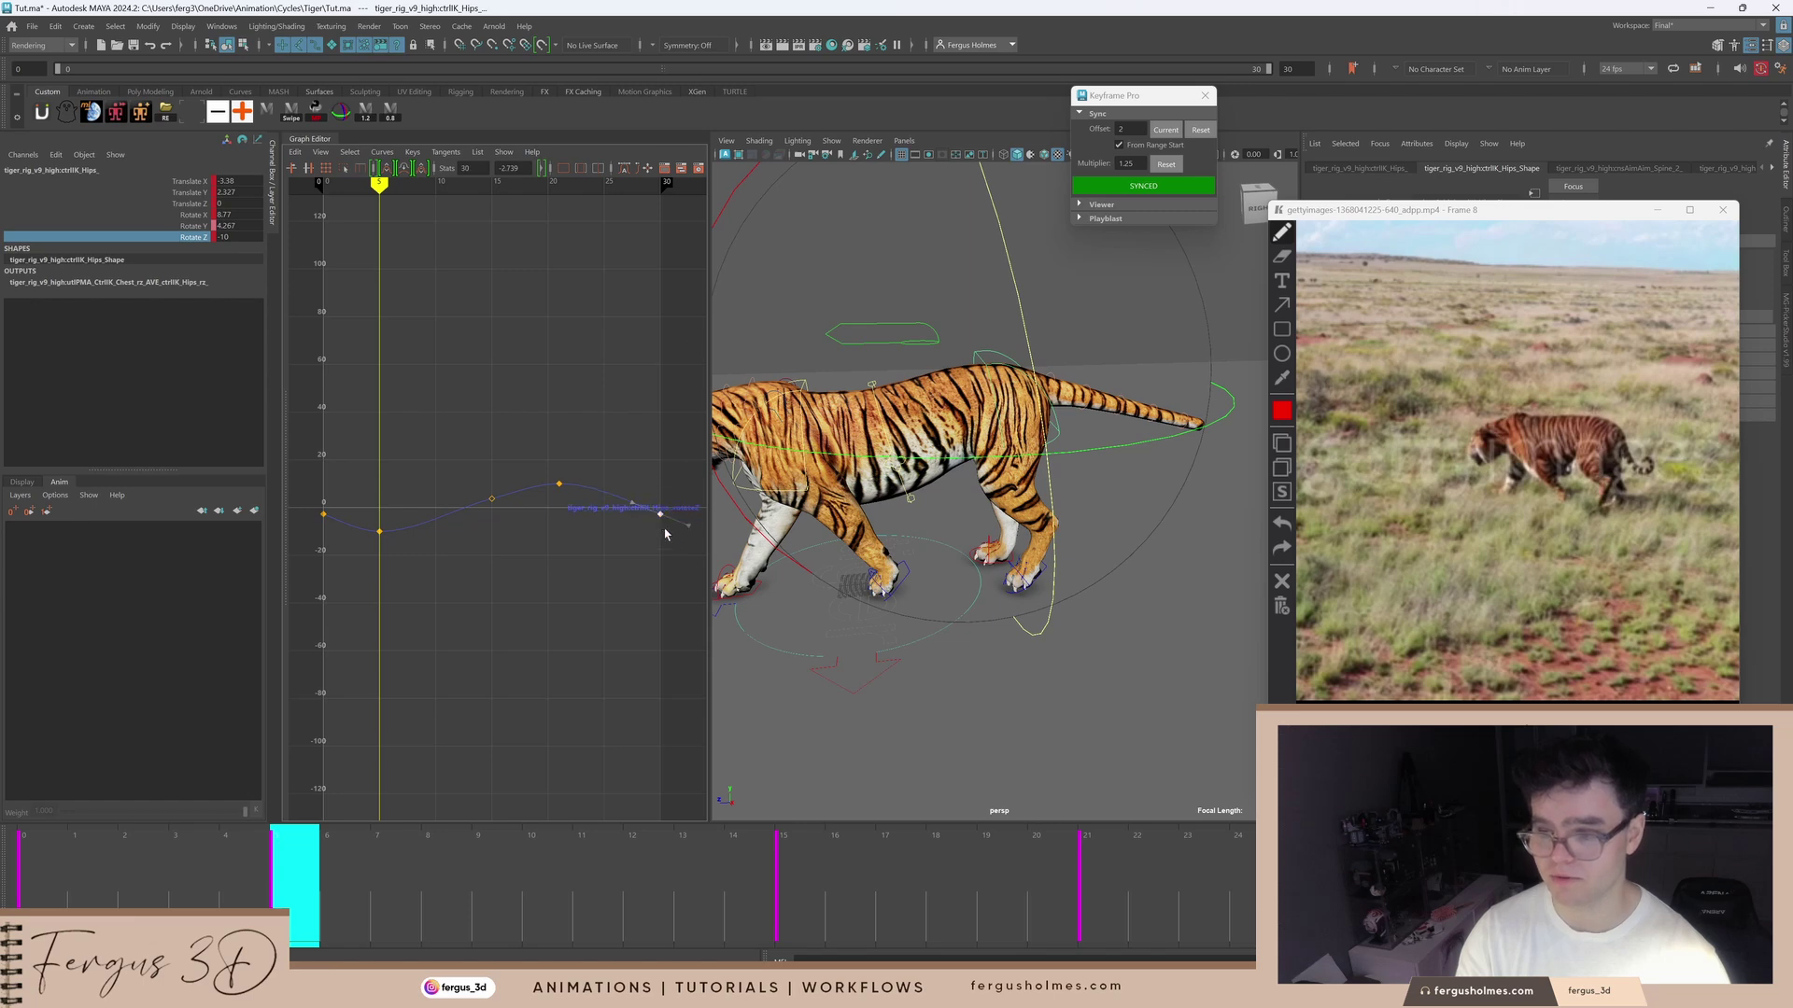
Step: Return to frame 0 and play back the walk from the side to check the hips' sideways tilt against the reference
left_click_drag(300, 858, 37, 858)
scroll(847, 483, "down", 6)
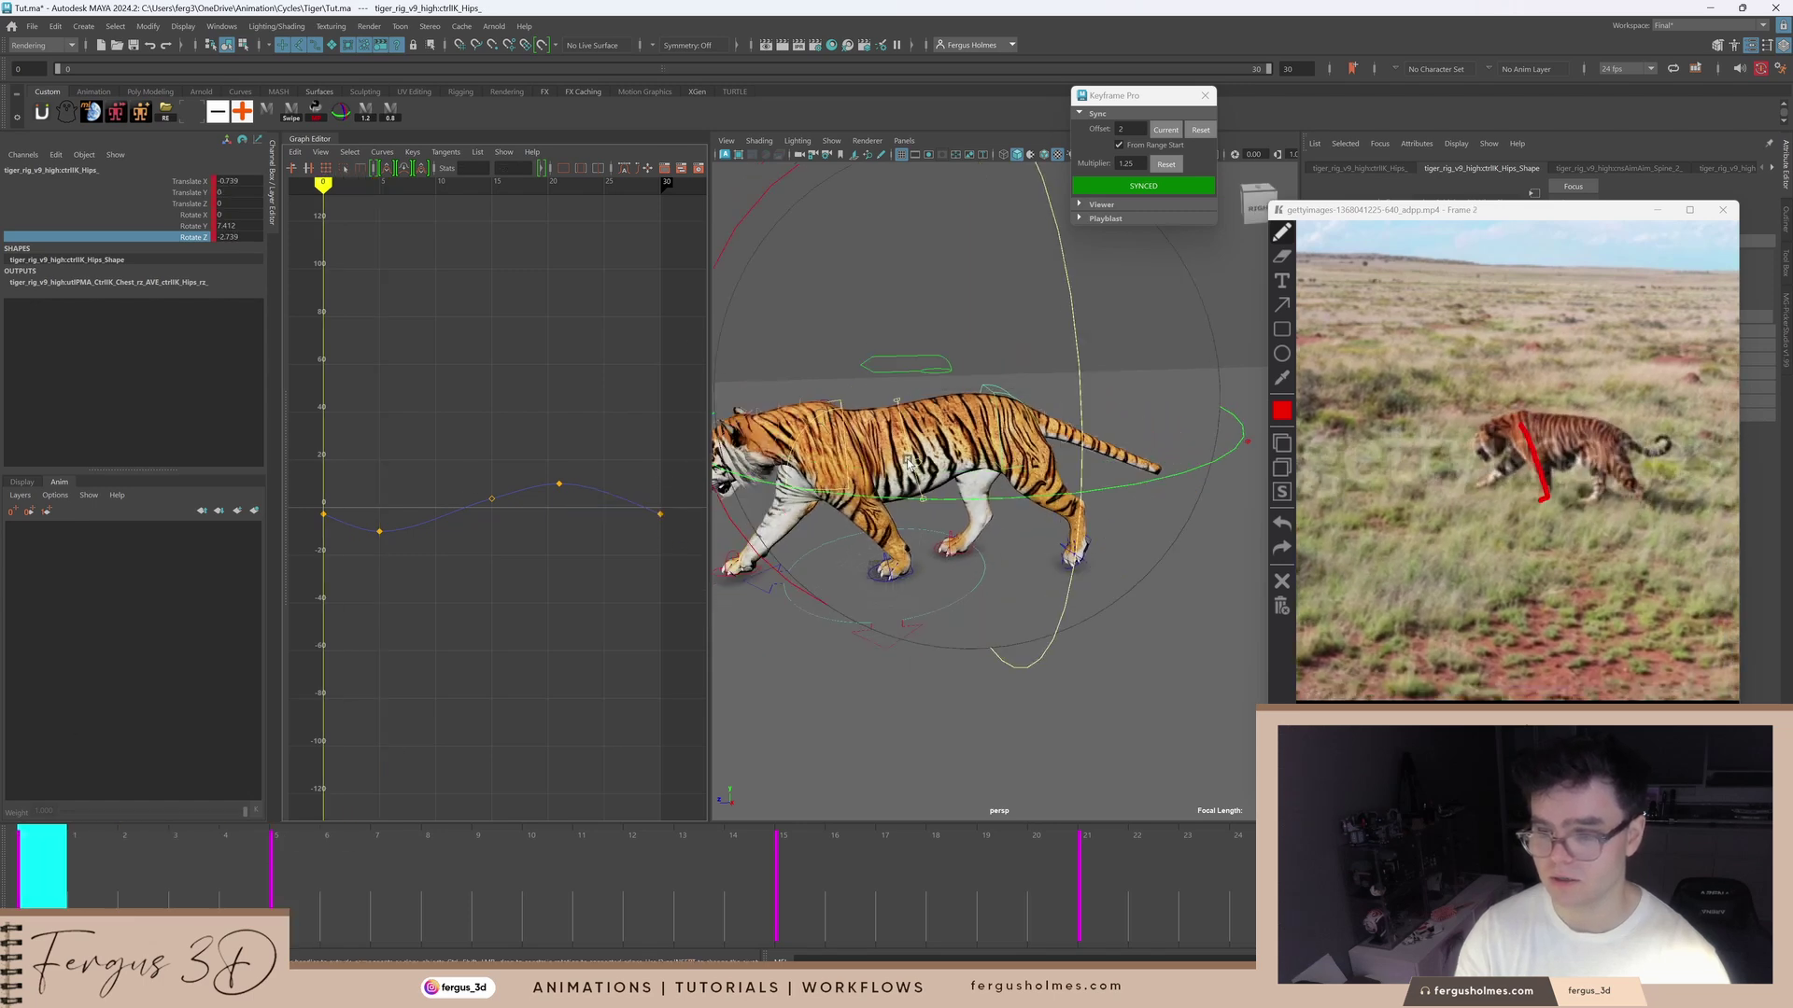
key("alt+v")
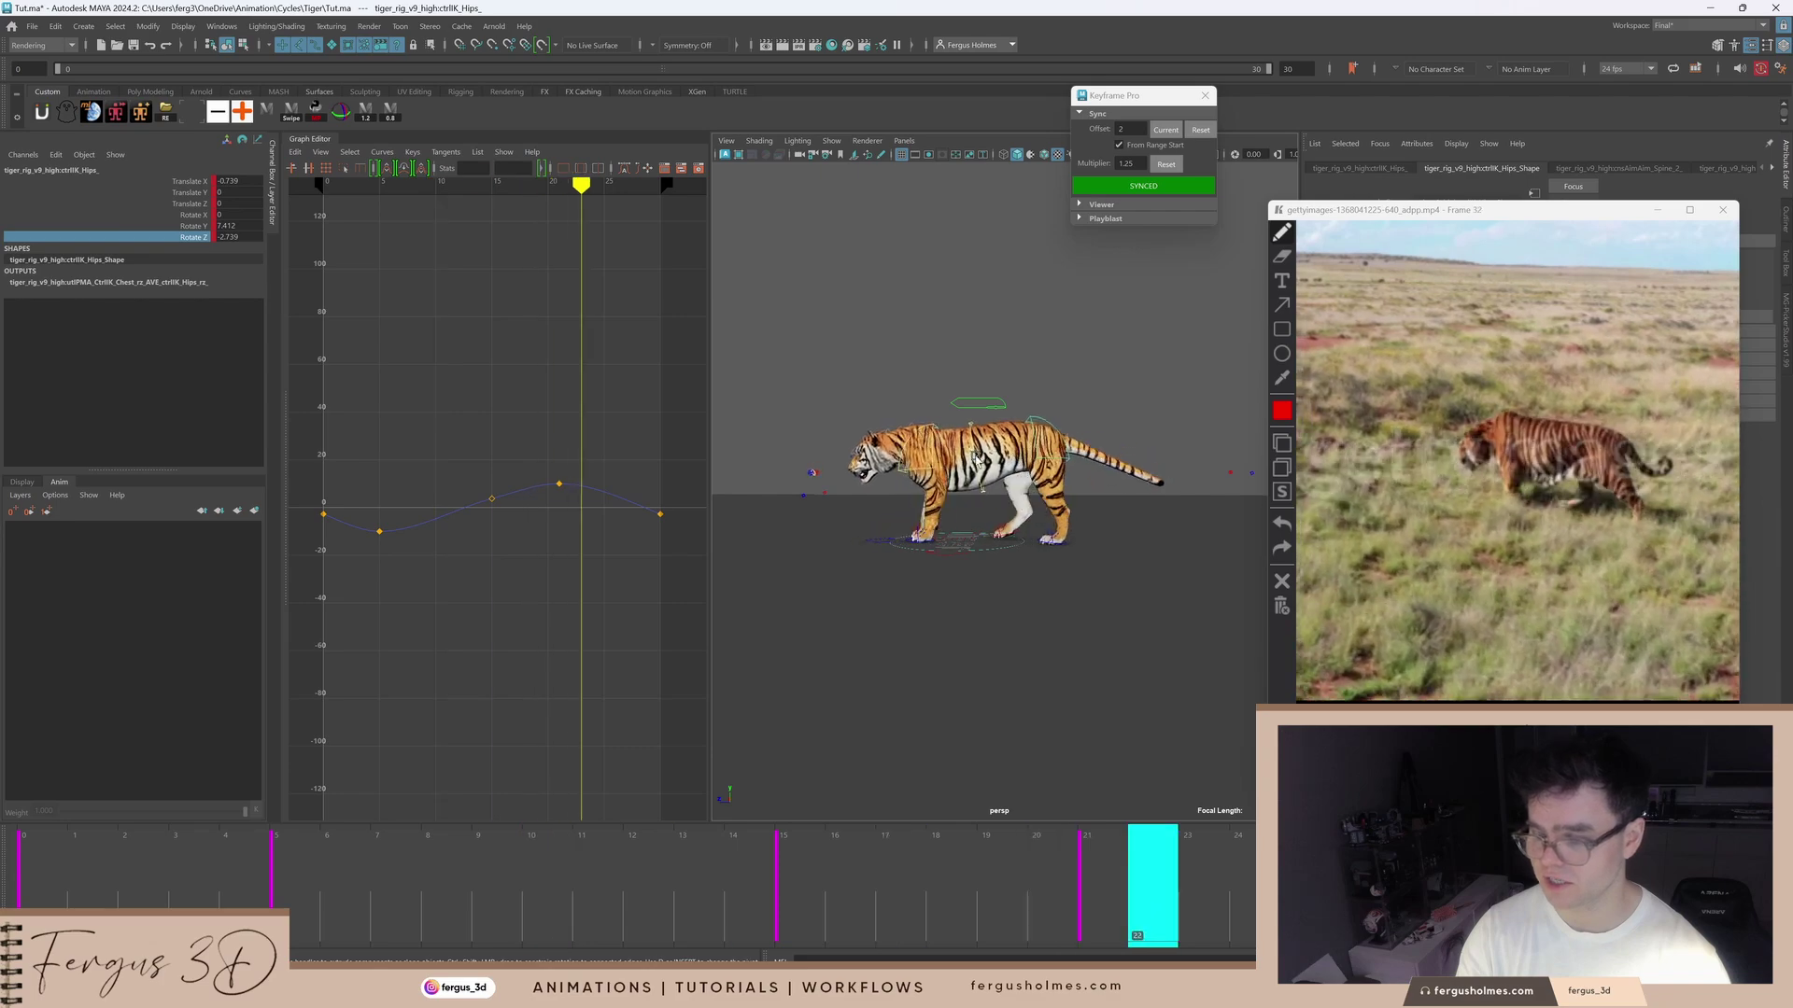
scroll(980, 468, "up", 3)
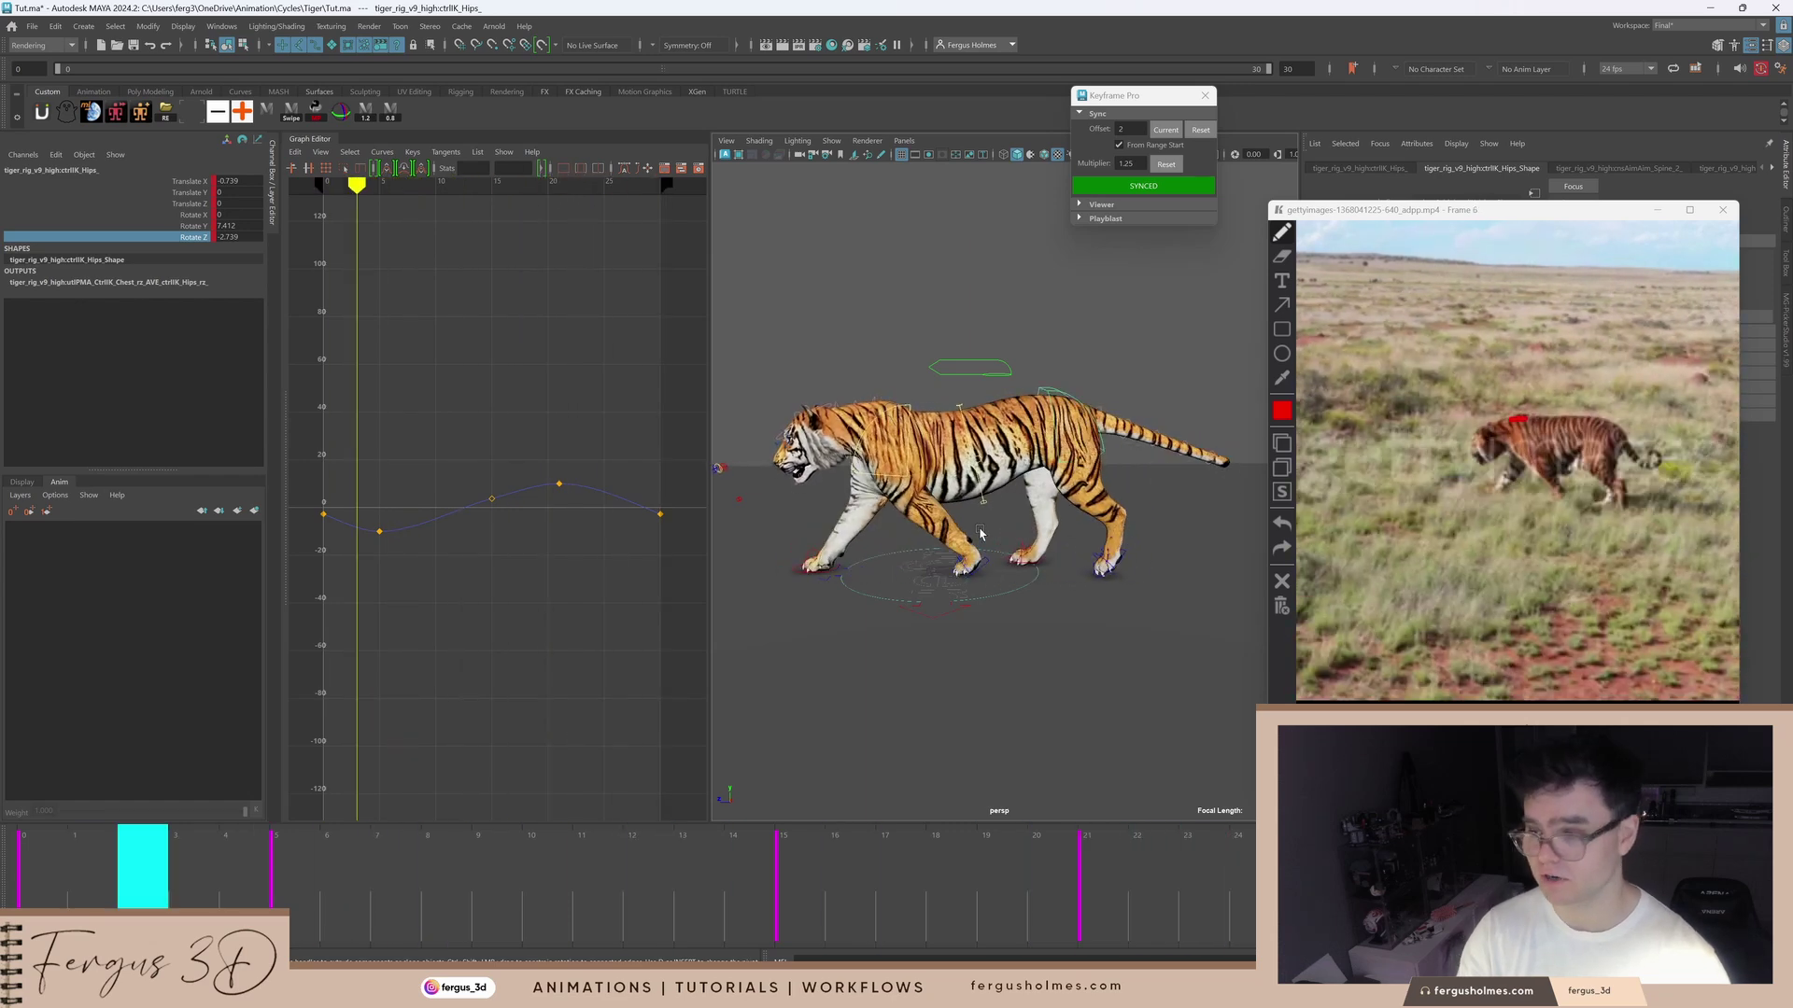
key("alt+v")
Step: Review the hips' Rotate X, Rotate Y, Translate Z, Translate Y and Translate X curves one at a time
left_click(207, 215)
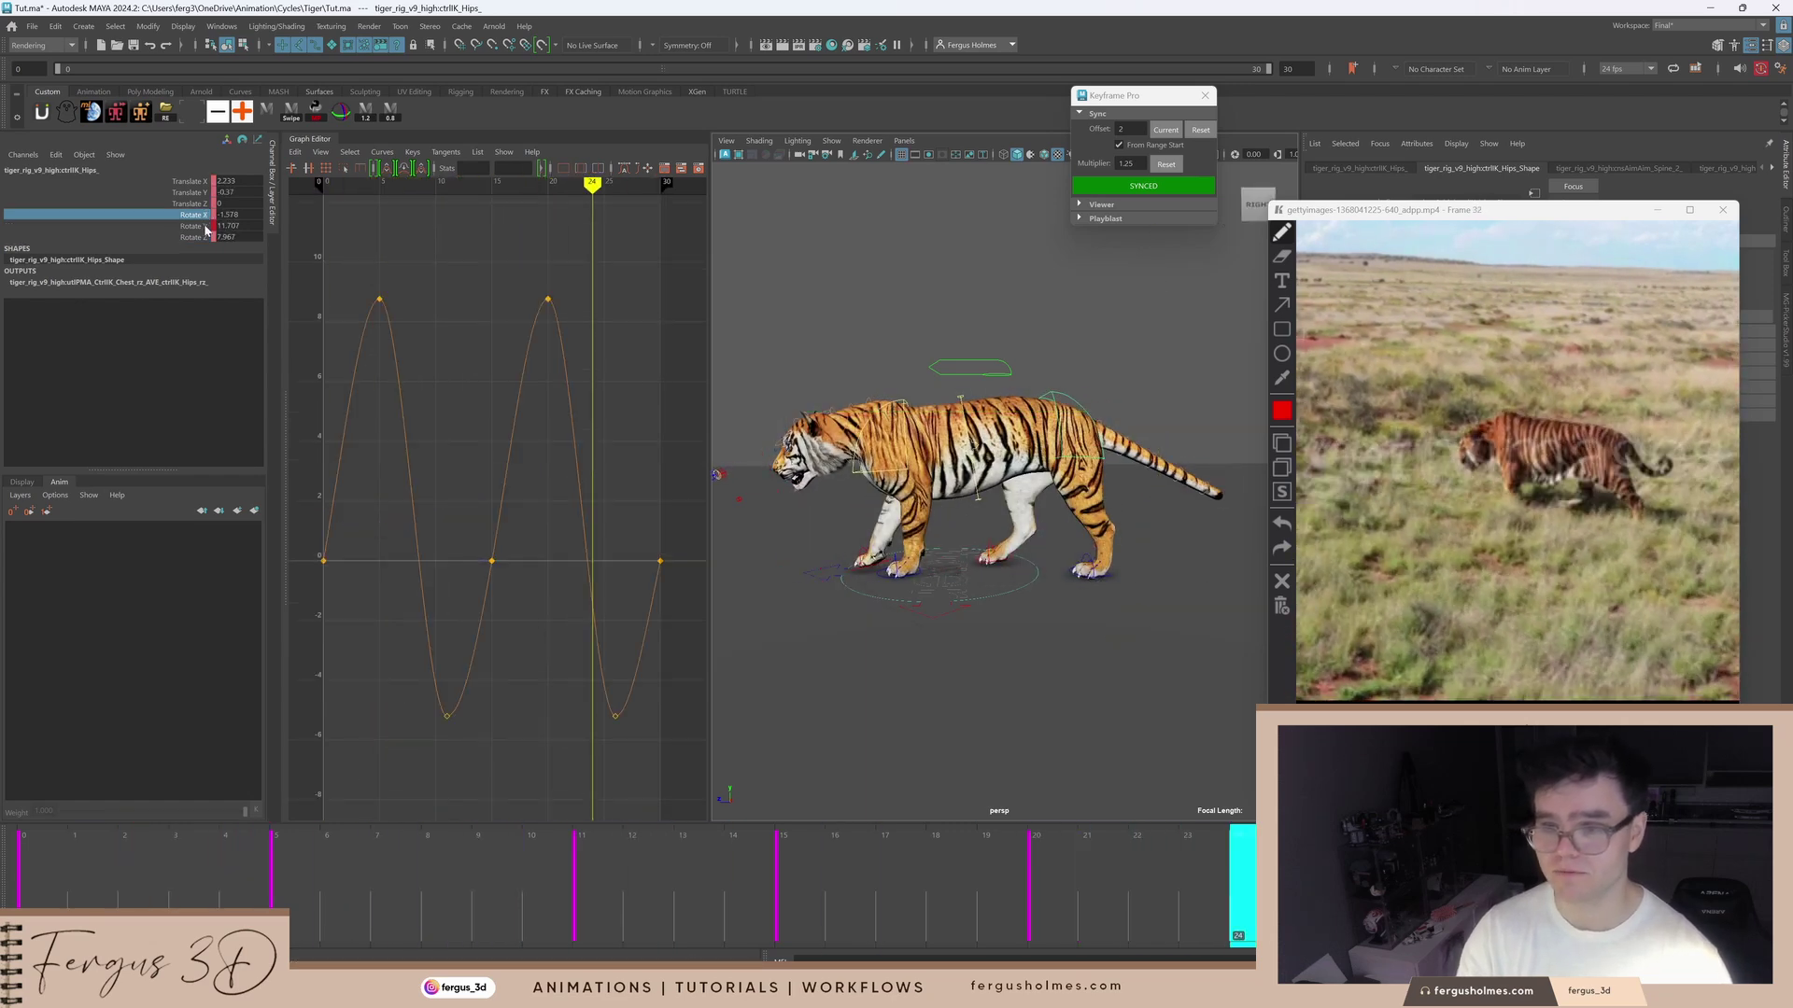
left_click(205, 227)
left_click(206, 203)
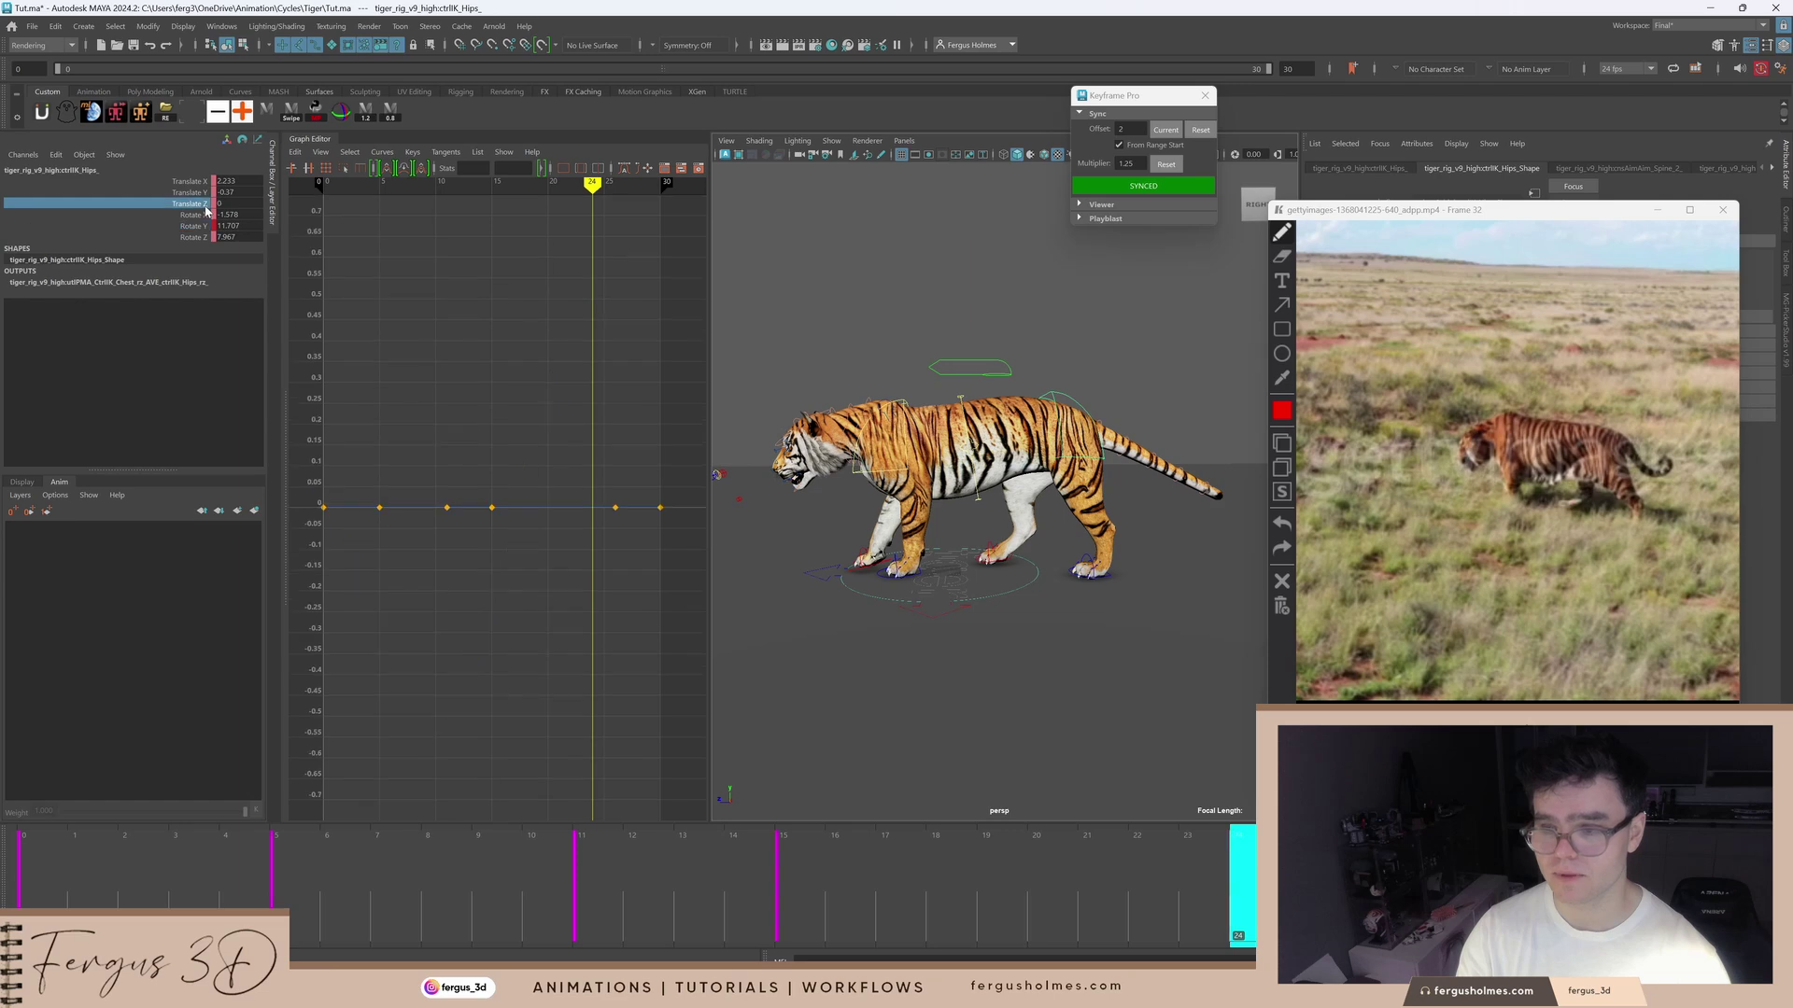
left_click(190, 193)
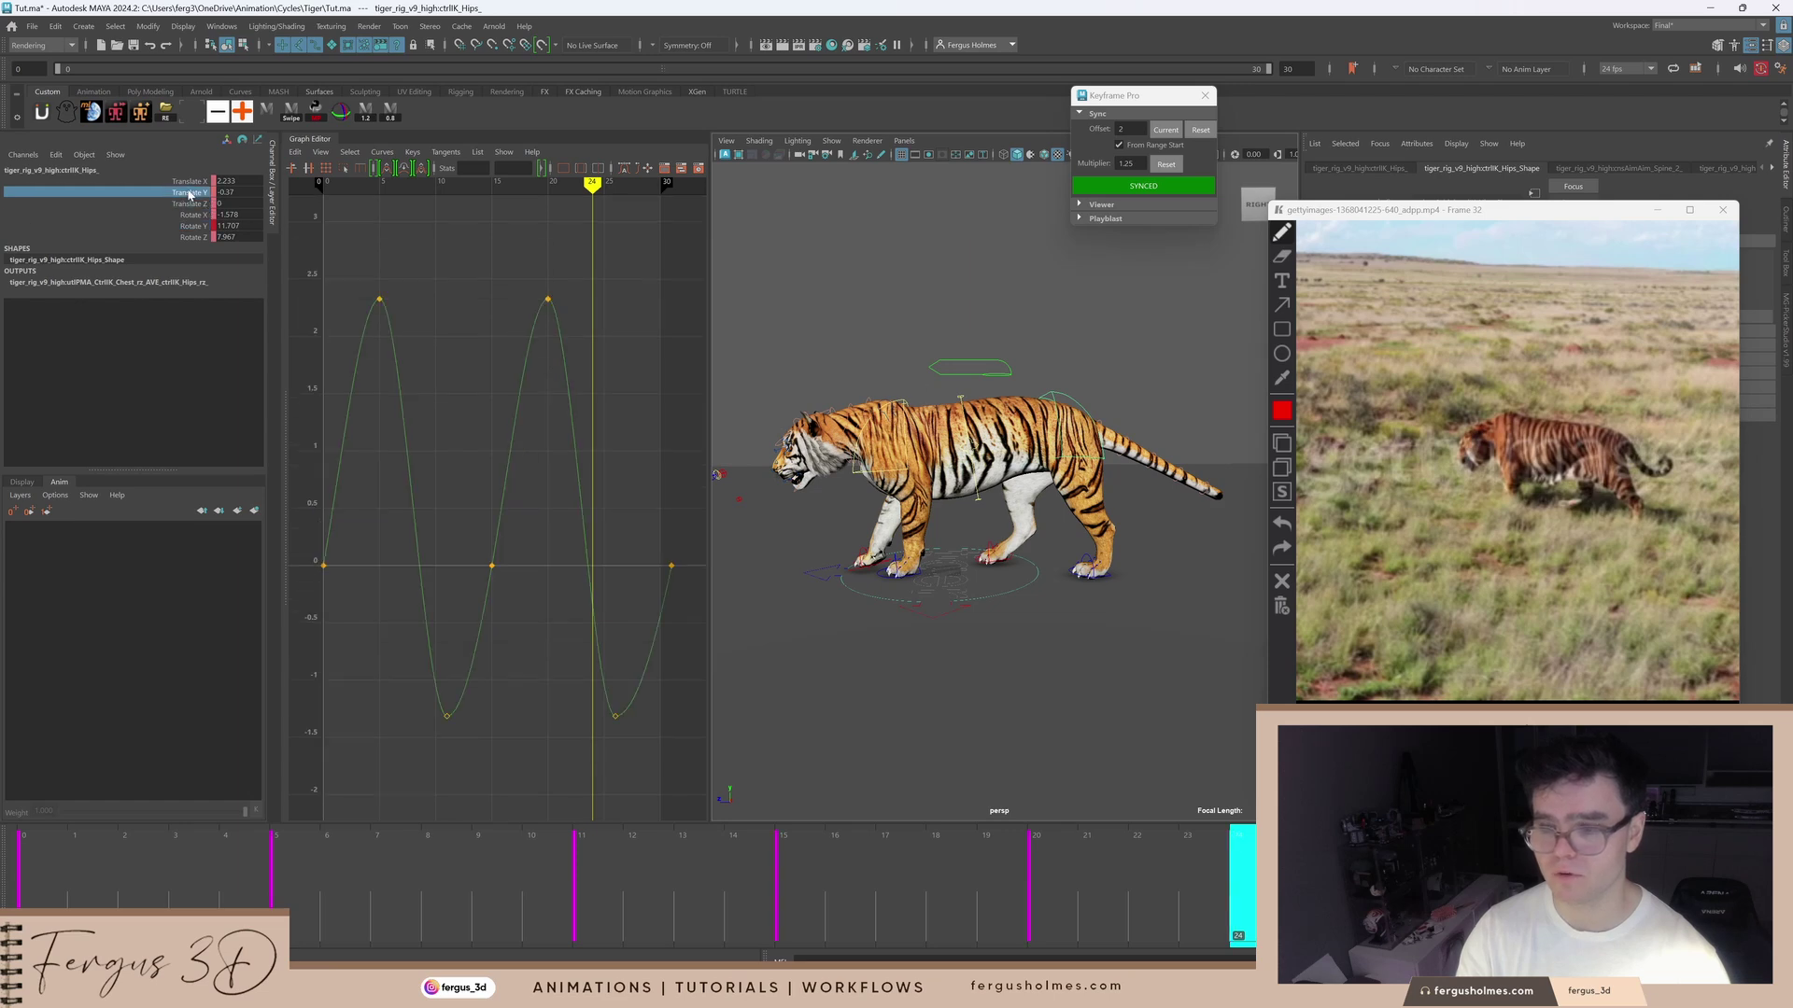
left_click(192, 181)
Step: Check the walk playback from the side and from above, stop it at frame 5 and deselect the hips control
scroll(1035, 421, "down", 2)
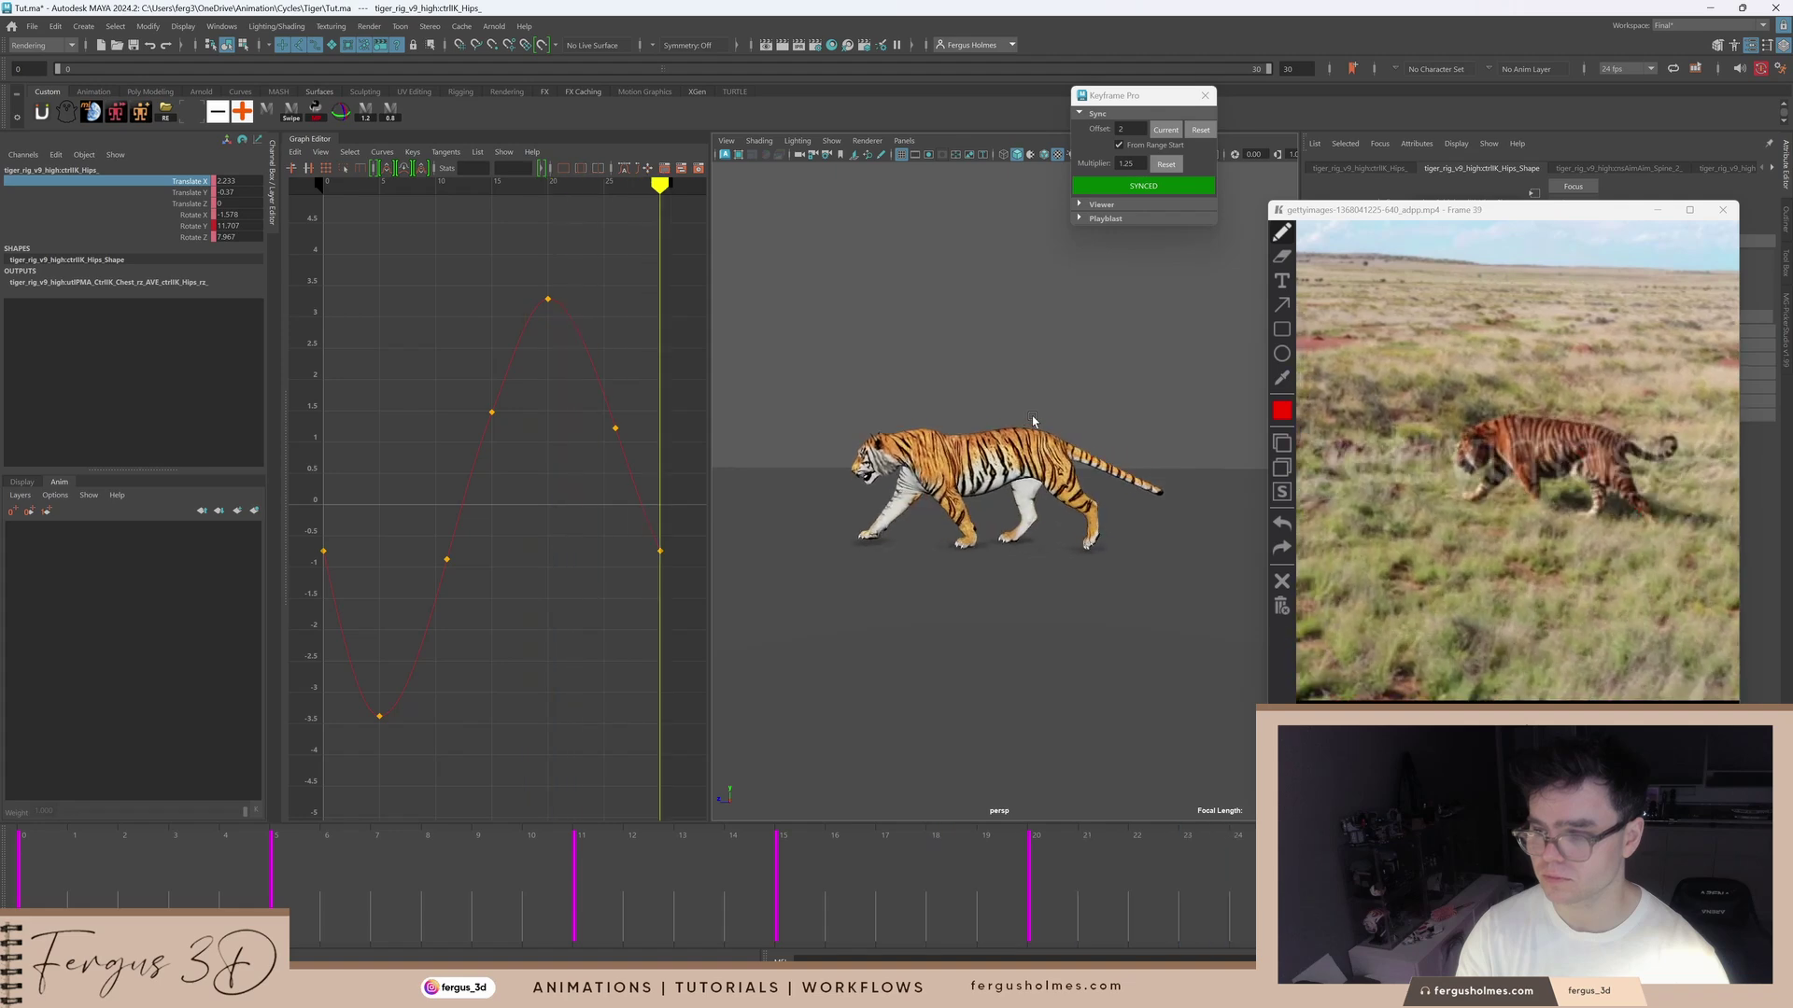
left_click_drag(989, 365, 1034, 442, "alt")
scroll(1043, 410, "up", 5)
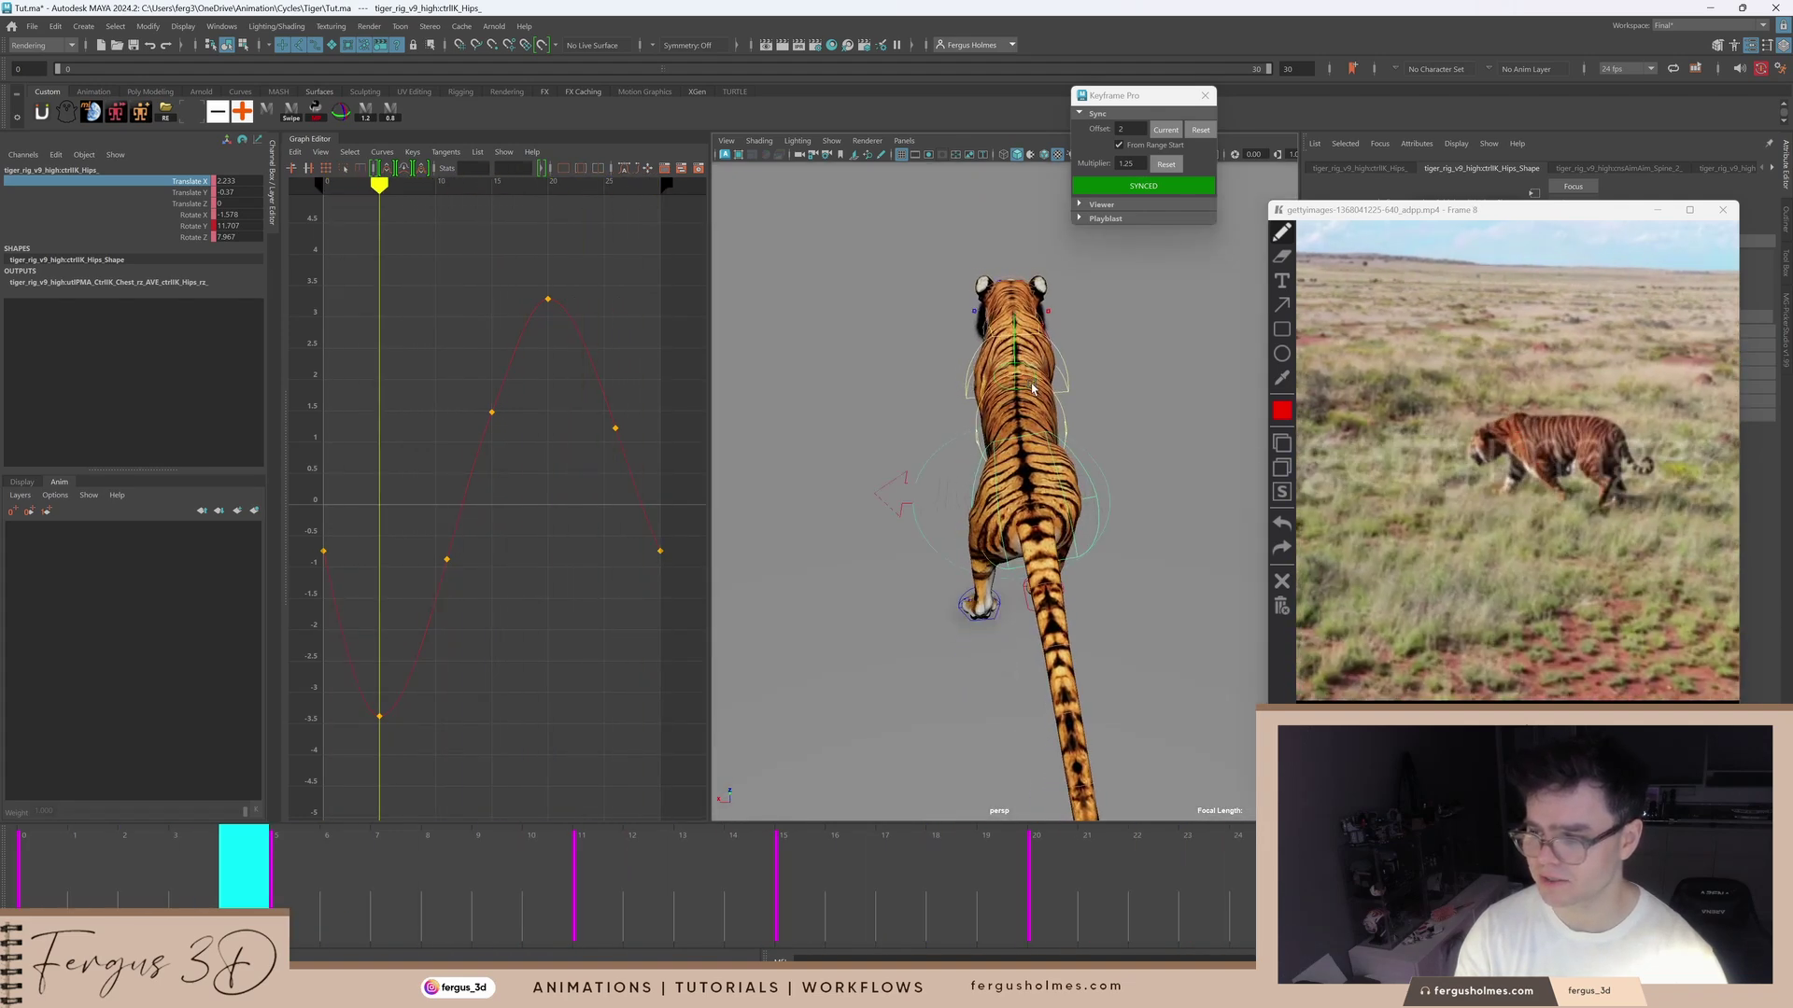
key("alt+1")
left_click(1067, 419)
scroll(1062, 407, "down", 4)
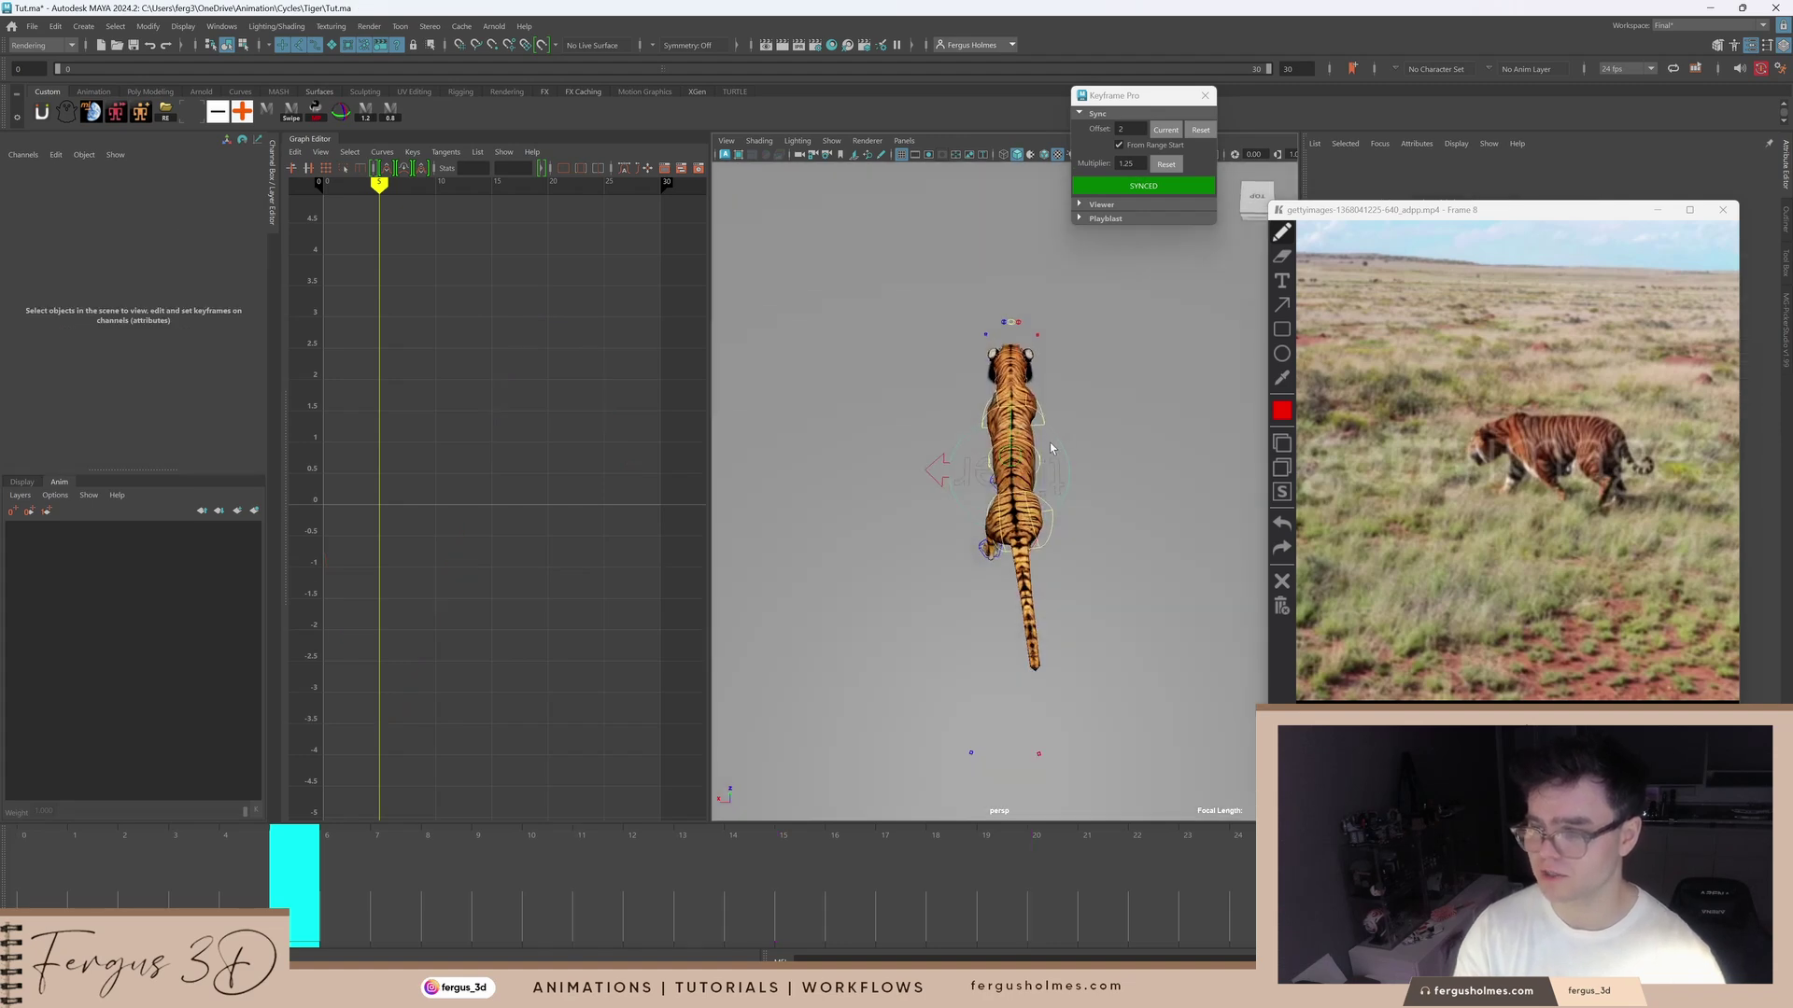
Step: Bring up the browser's animal walk pattern chart, examine its poses and spine-twist drawings, and place it beside the viewport
left_click(1043, 461)
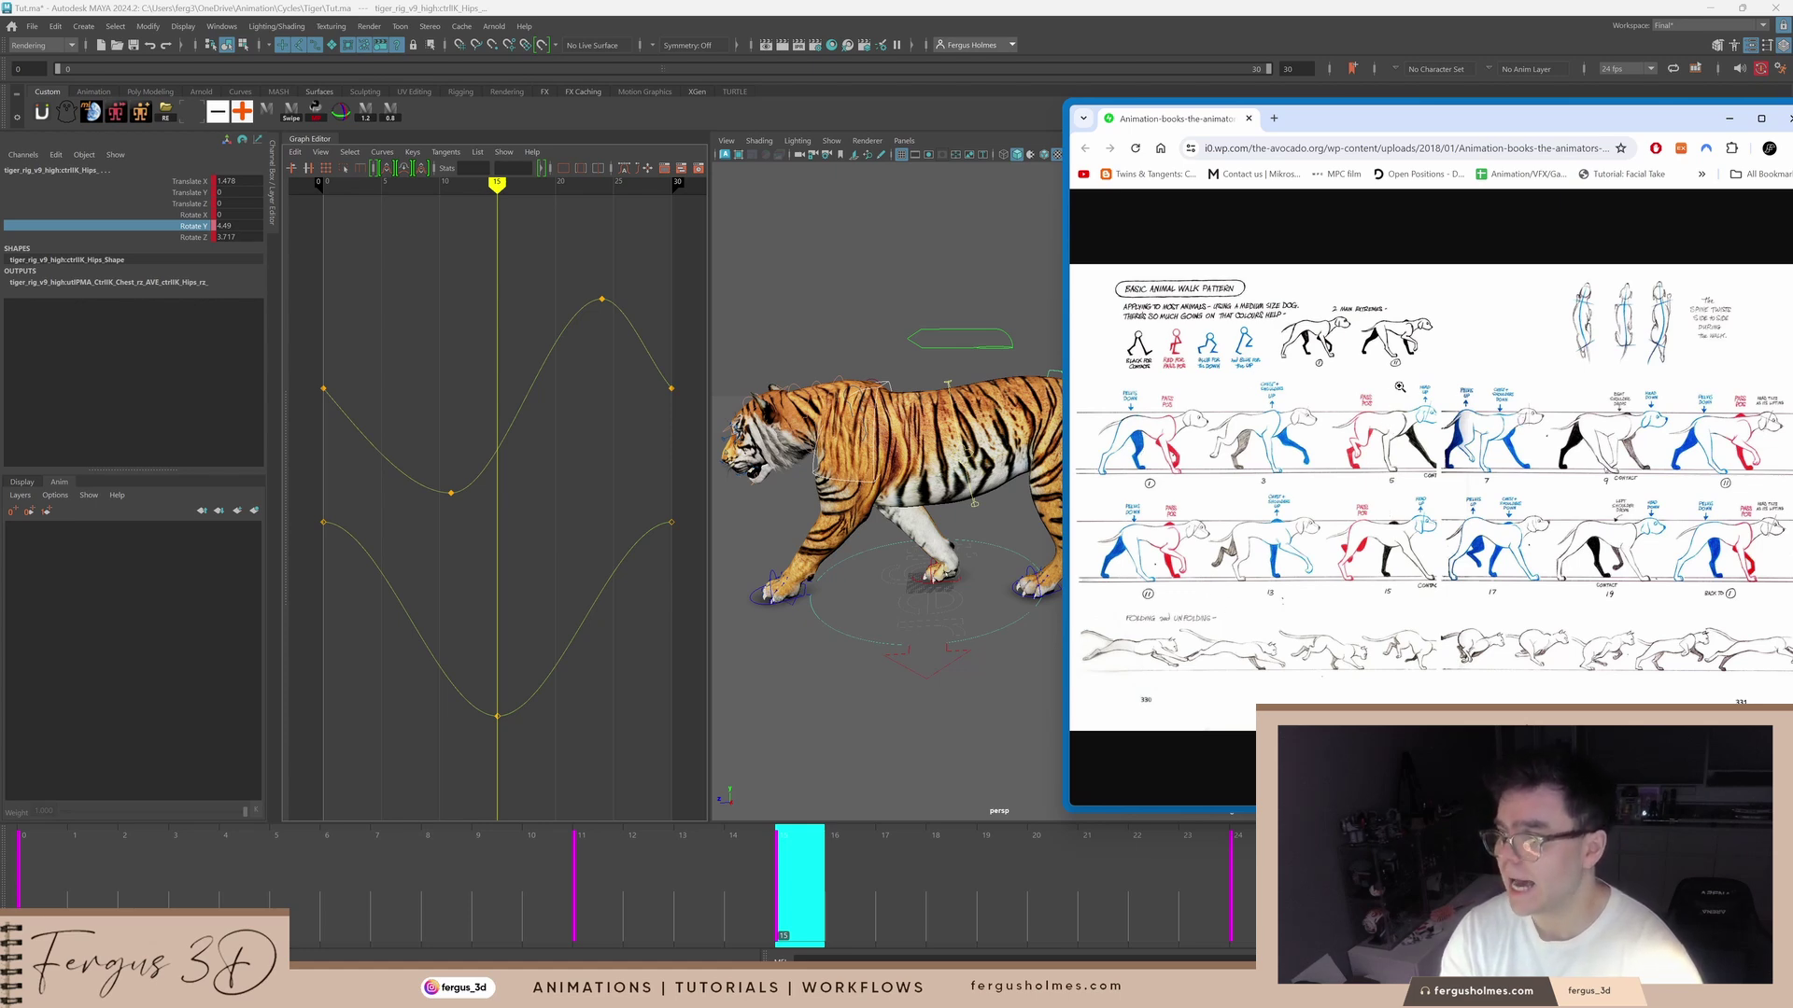
left_click_drag(1584, 140, 1498, 148)
left_click(1515, 295)
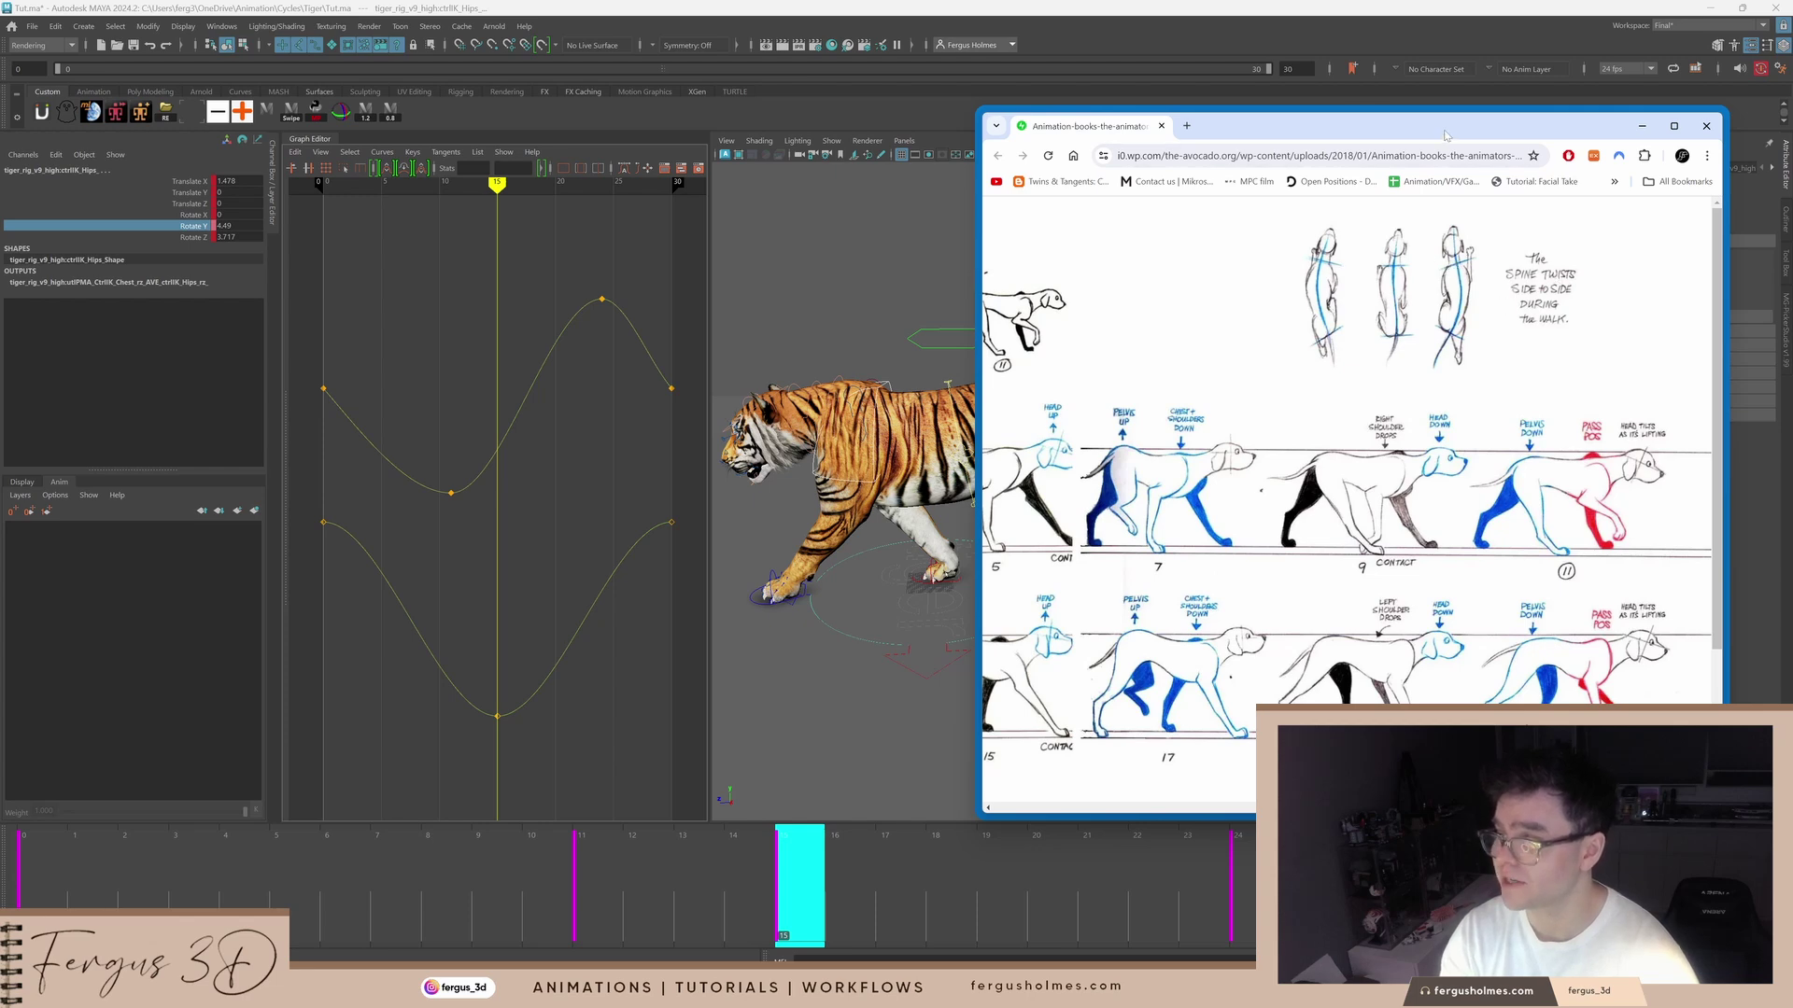
left_click_drag(1444, 134, 389, 124)
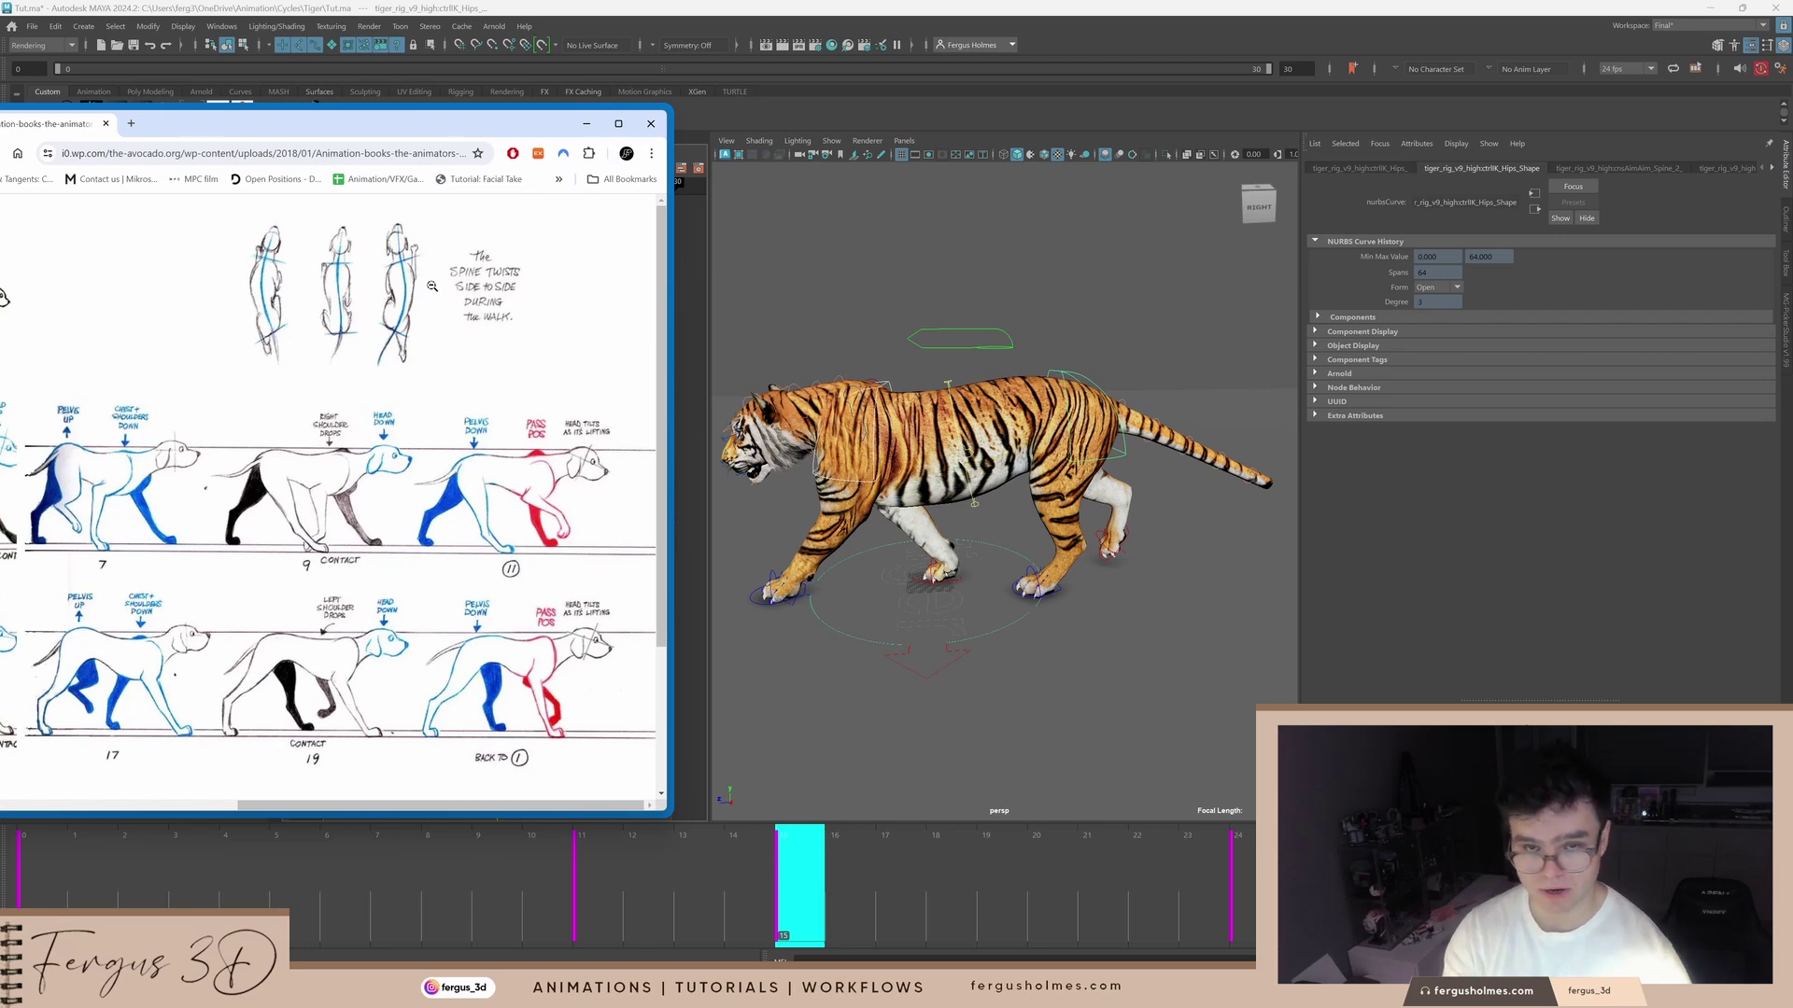
left_click_drag(433, 128, 1675, 167)
left_click_drag(1167, 274, 1335, 274)
Step: View the frame 15 pose from above, compare the hips with the chest, and isolate the chest control's Rotate Y curve
scroll(1049, 404, "down", 3)
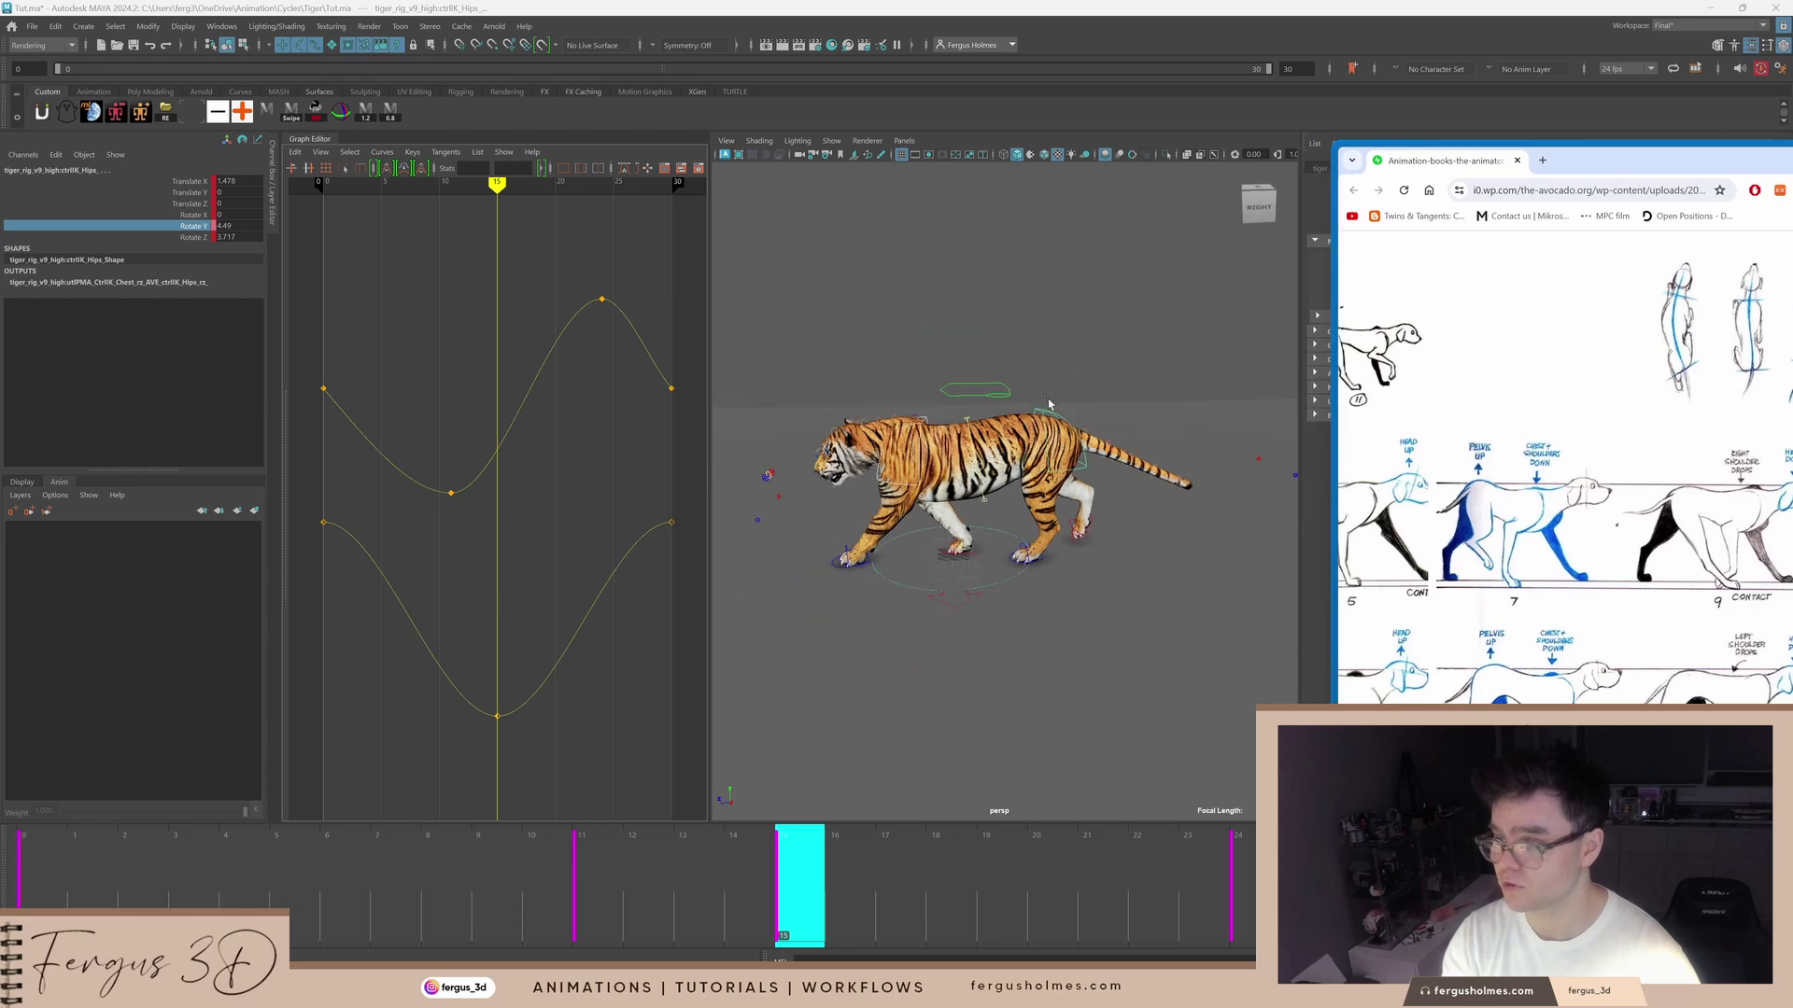
left_click_drag(1048, 404, 1033, 451, "alt")
scroll(1080, 376, "up", 3)
left_click_drag(1080, 376, 1074, 436, "alt")
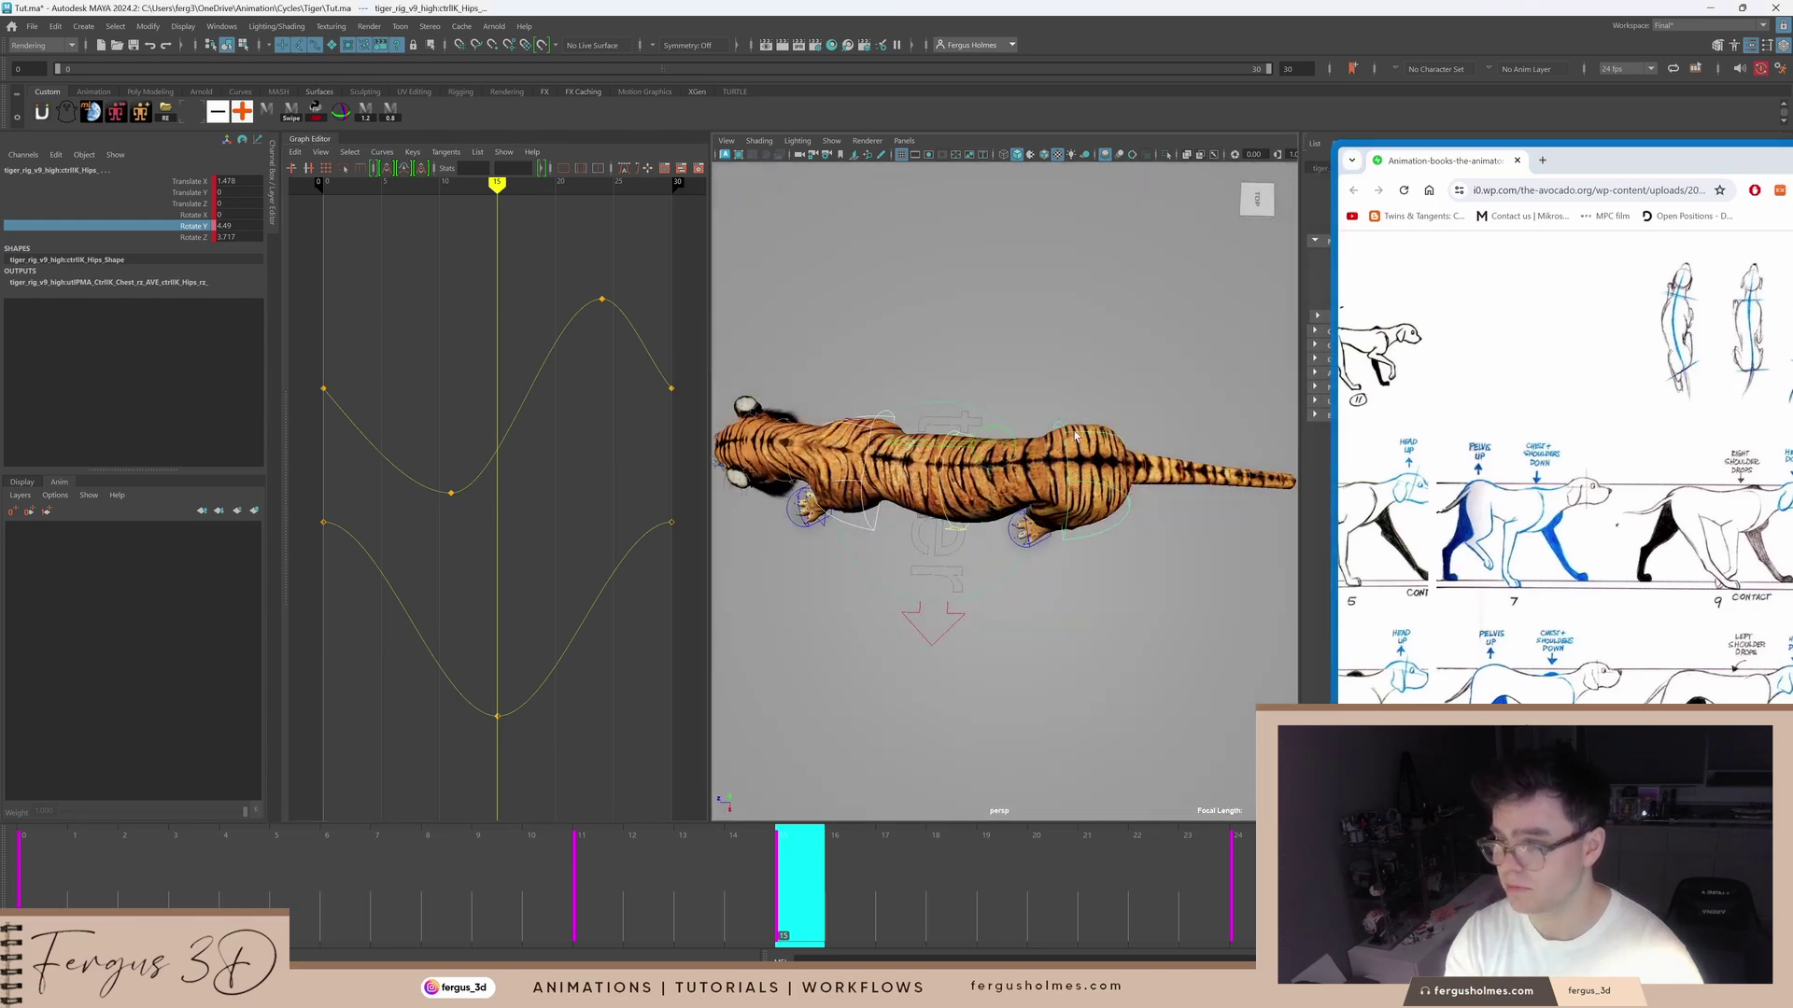
left_click(1076, 480)
key("e")
key("q")
left_click(876, 408)
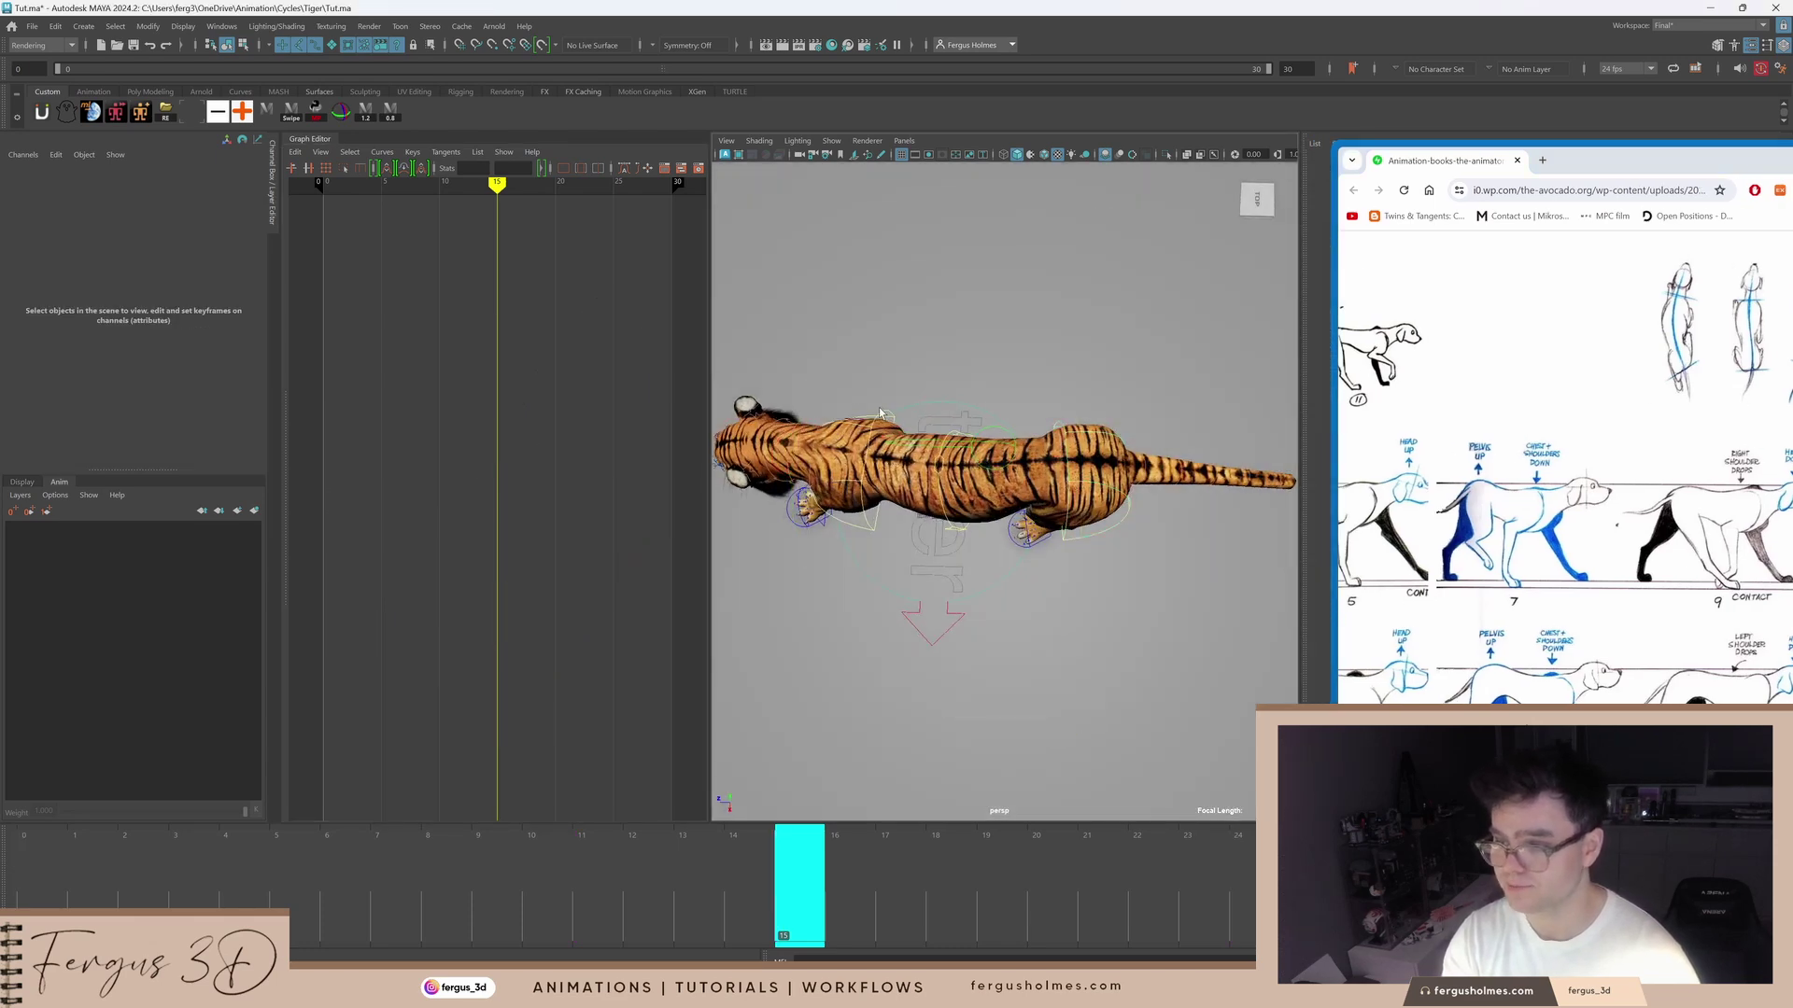
left_click(879, 414)
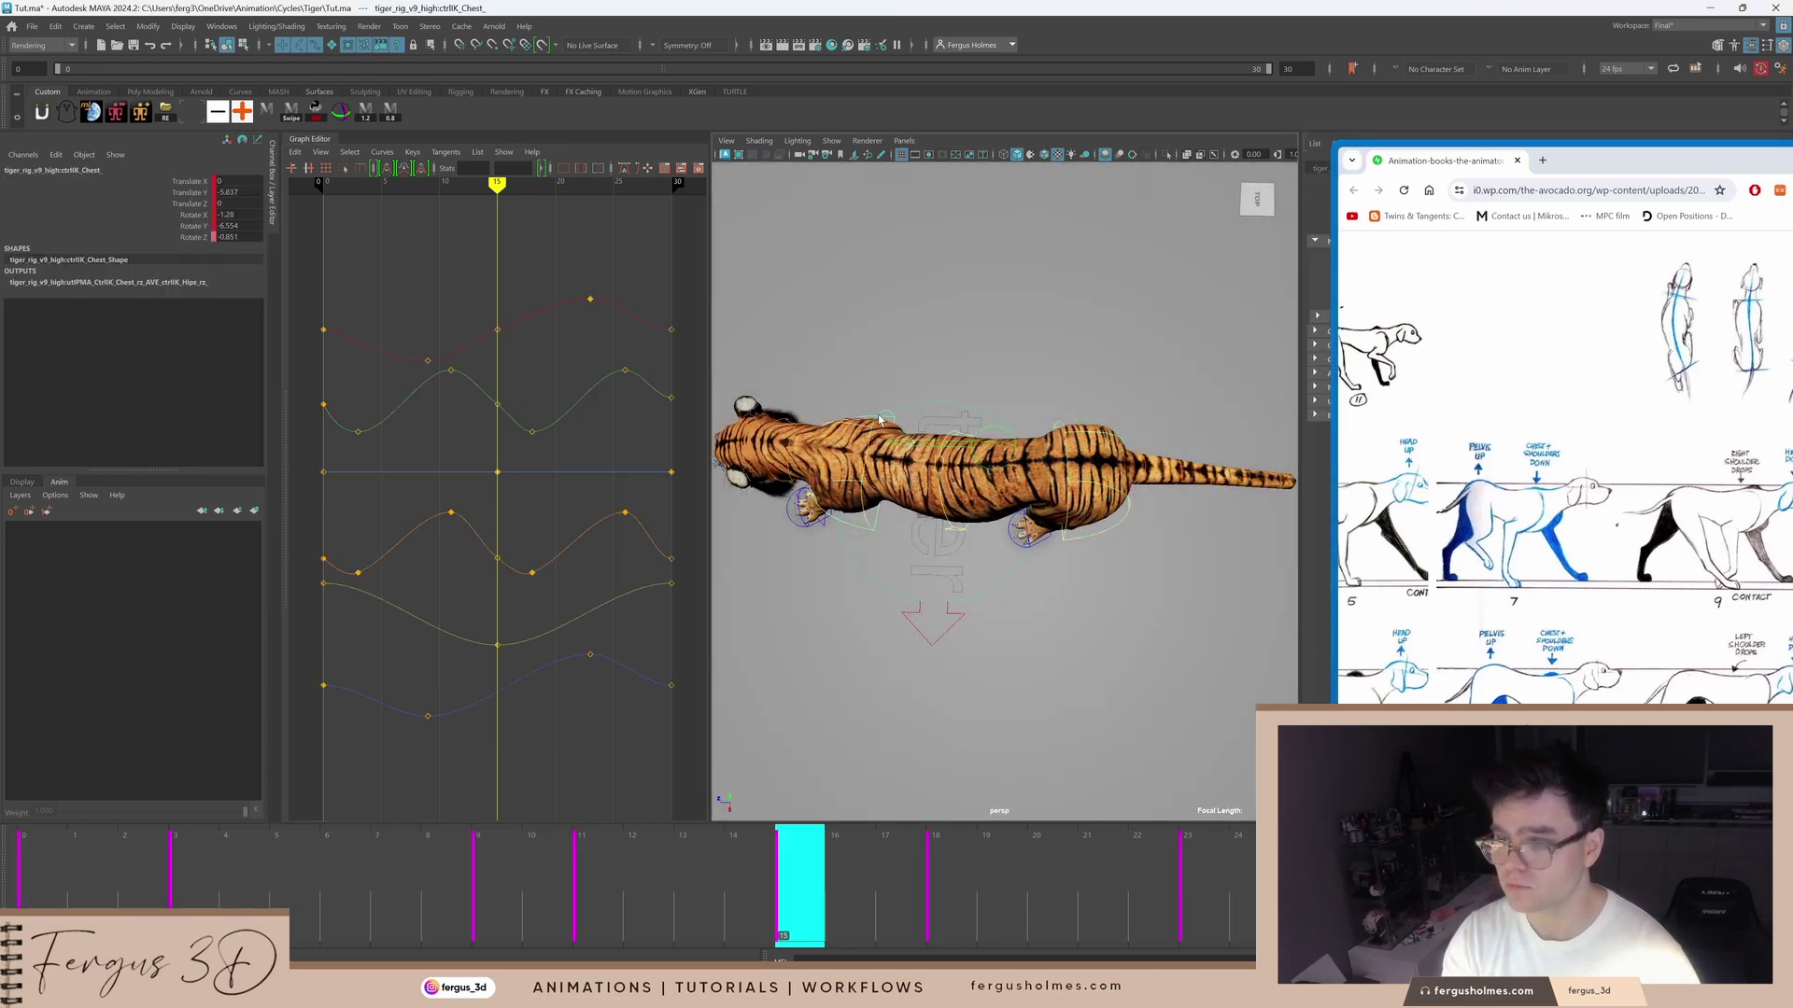
left_click(194, 226)
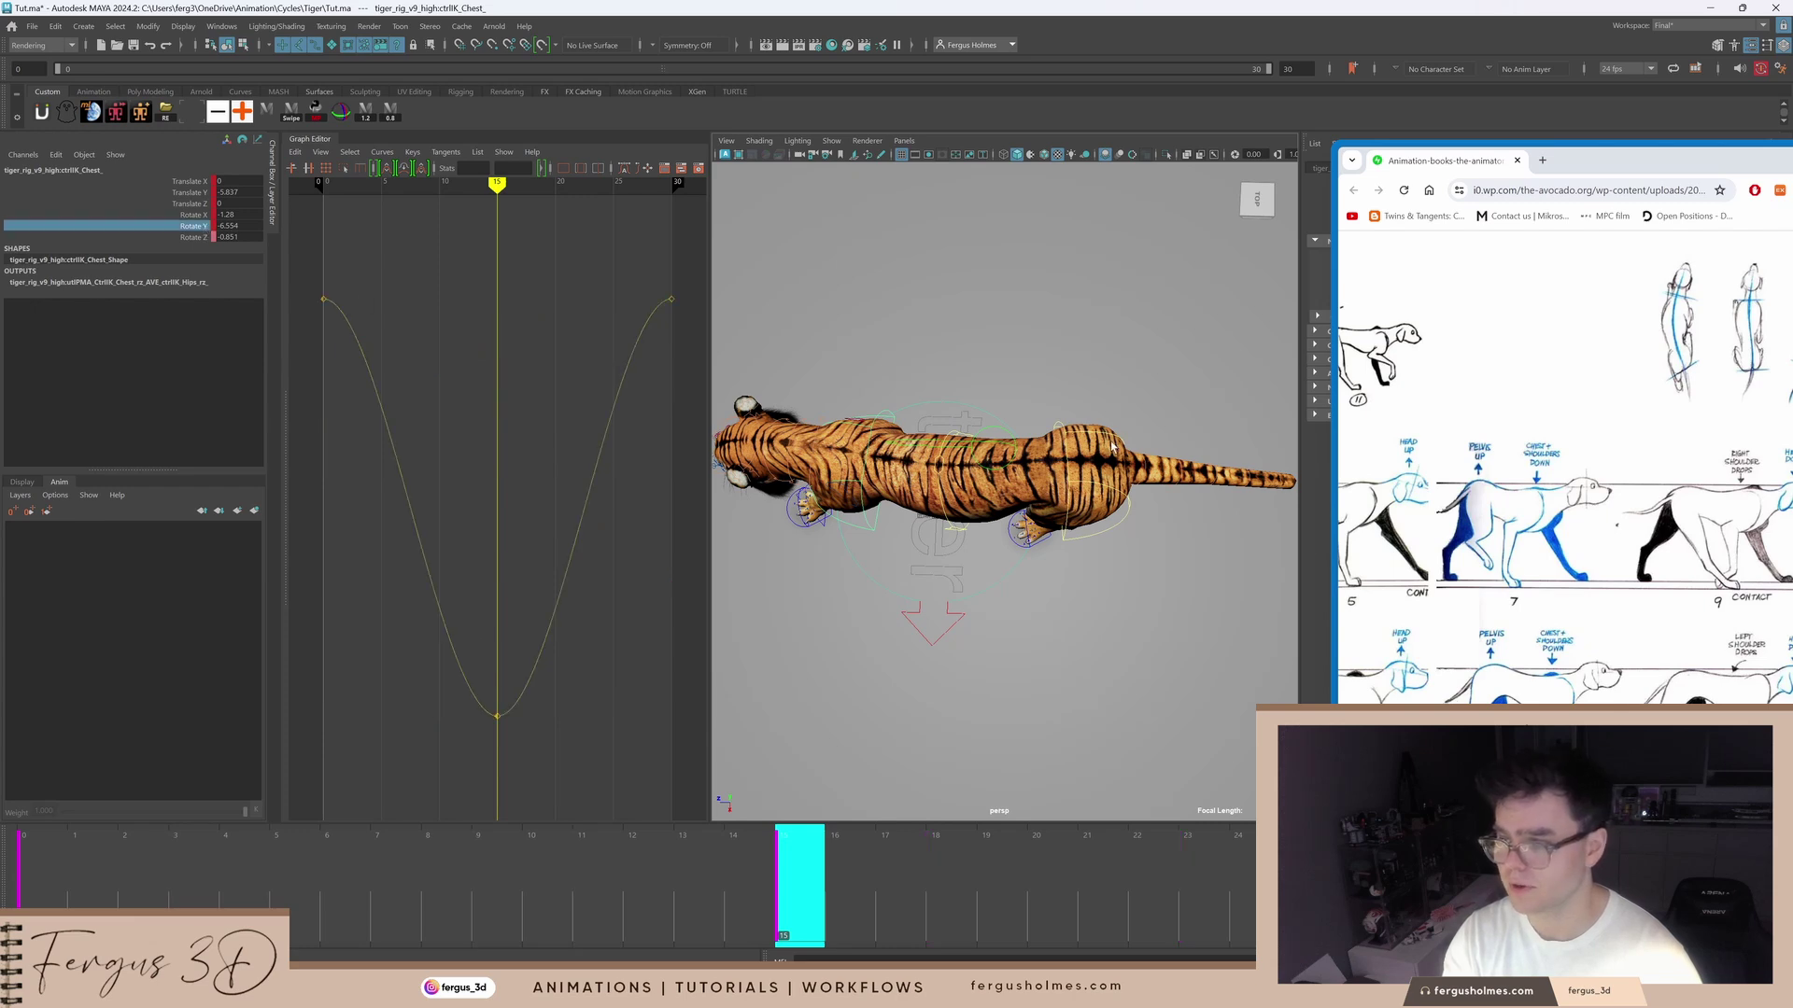
Step: Display the Rotate Y curves of the hips and chest controls together to compare their timing
left_click(899, 425)
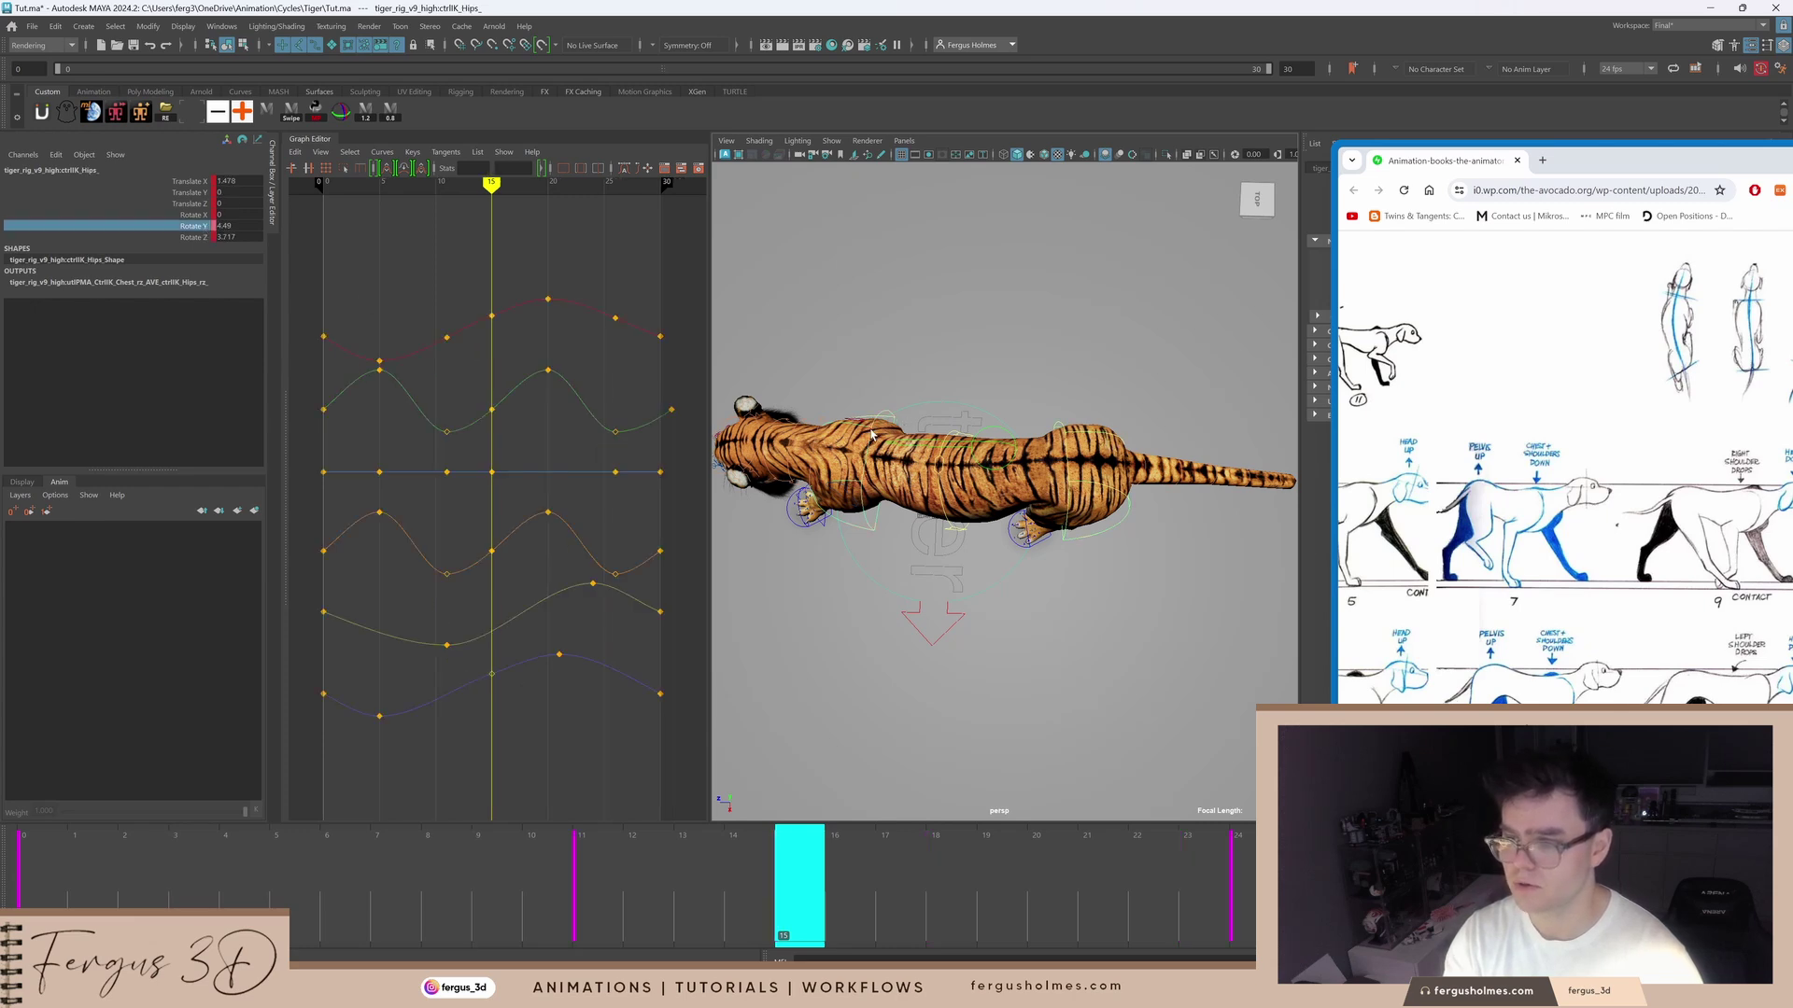
left_click(871, 434, "shift")
left_click(185, 215)
left_click(191, 226)
scroll(503, 469, "down", 8)
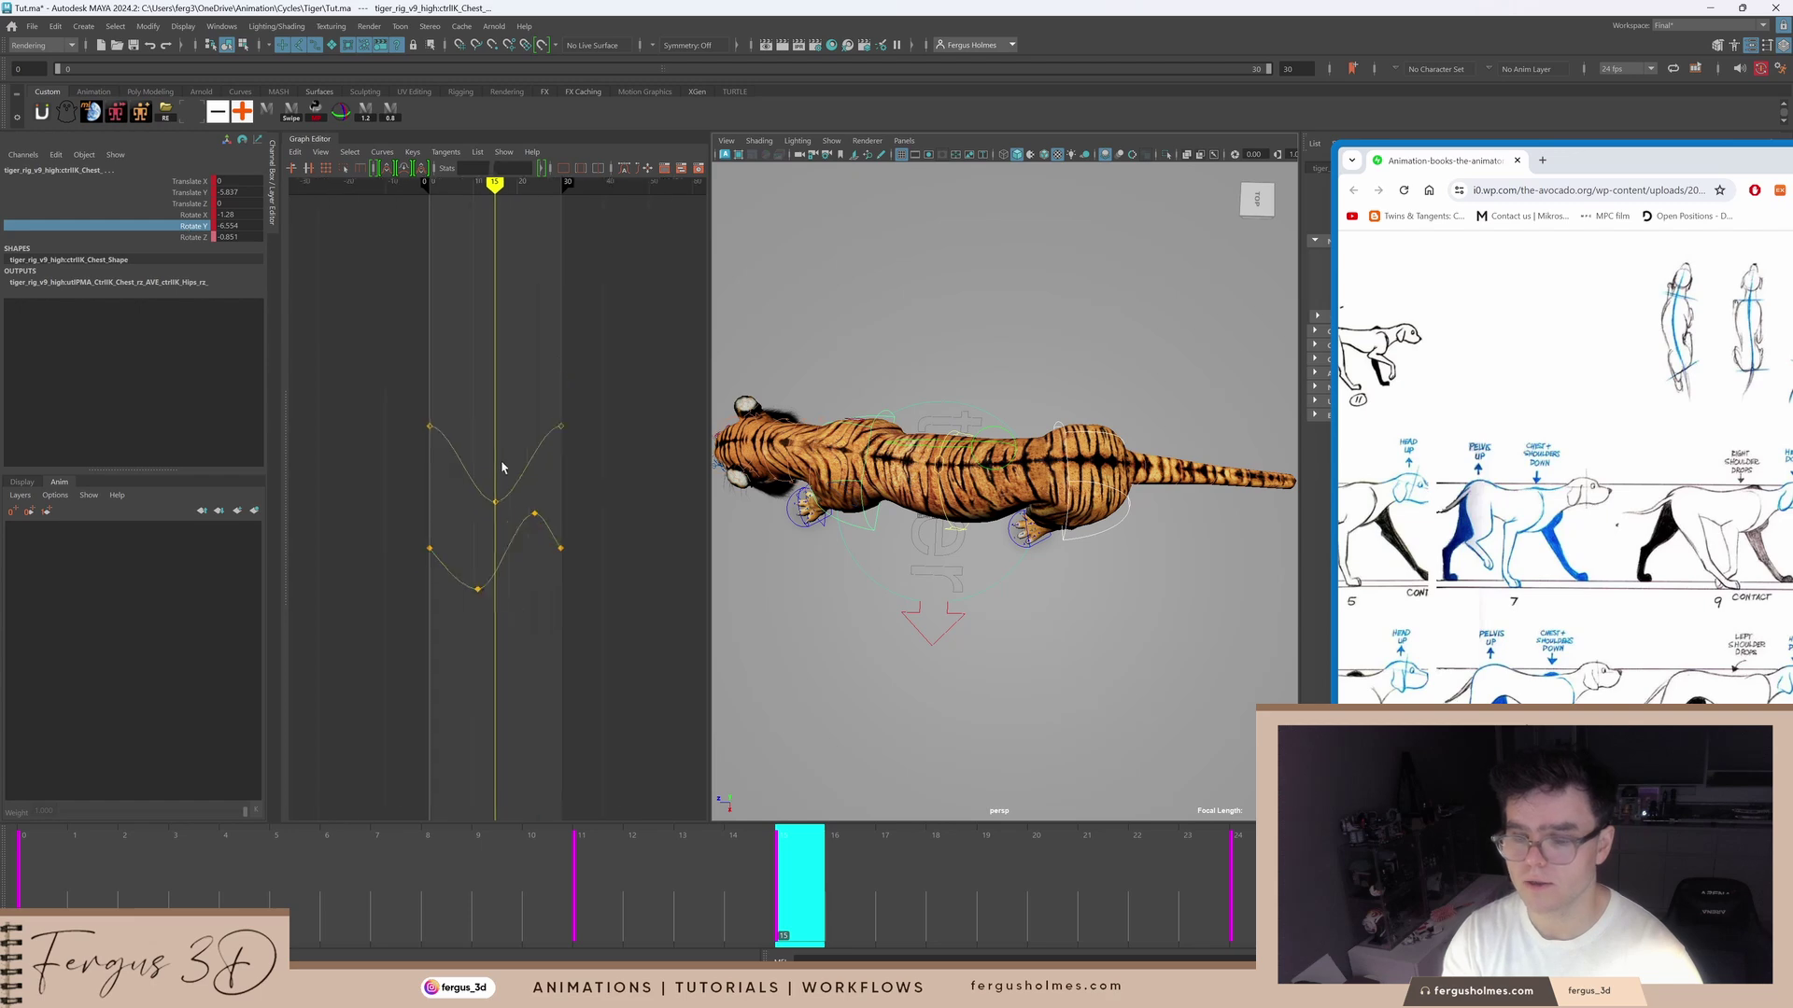
Step: Go to frame 21 and set keys on both the hips and chest controls
left_click_drag(863, 617, 972, 469, "alt")
middle_click_drag(972, 469, 1008, 432, "alt")
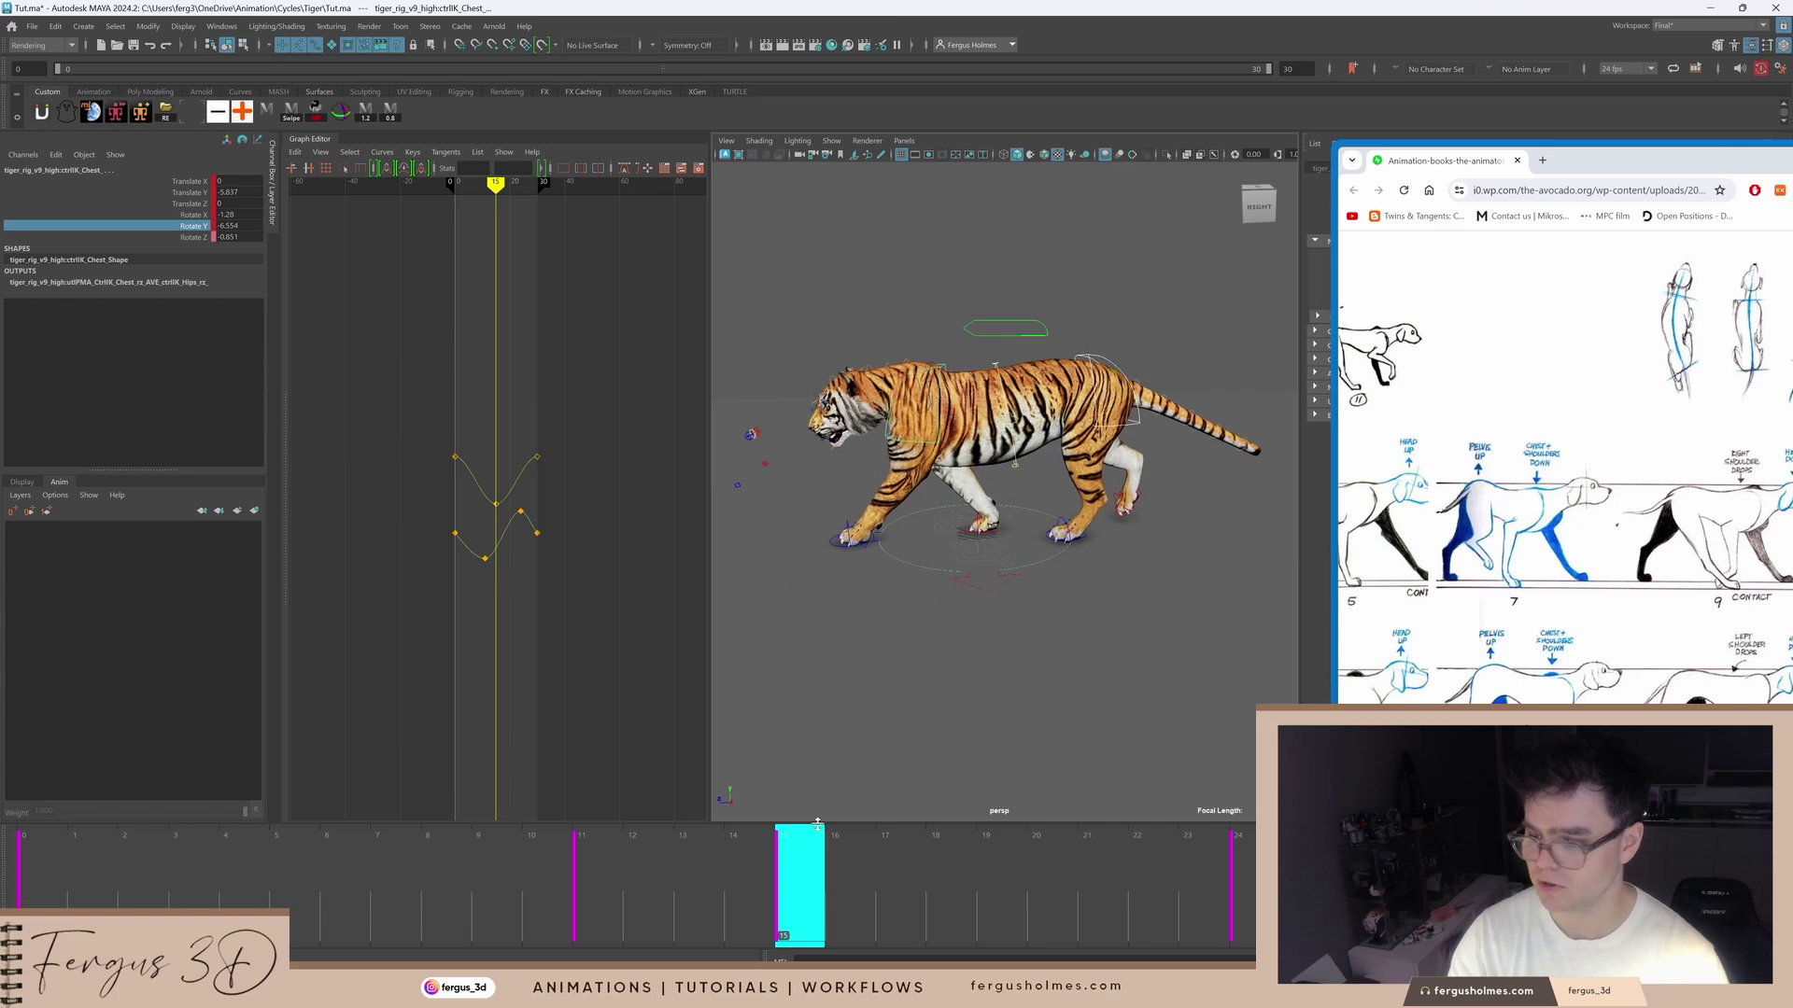
left_click_drag(822, 849, 1098, 860)
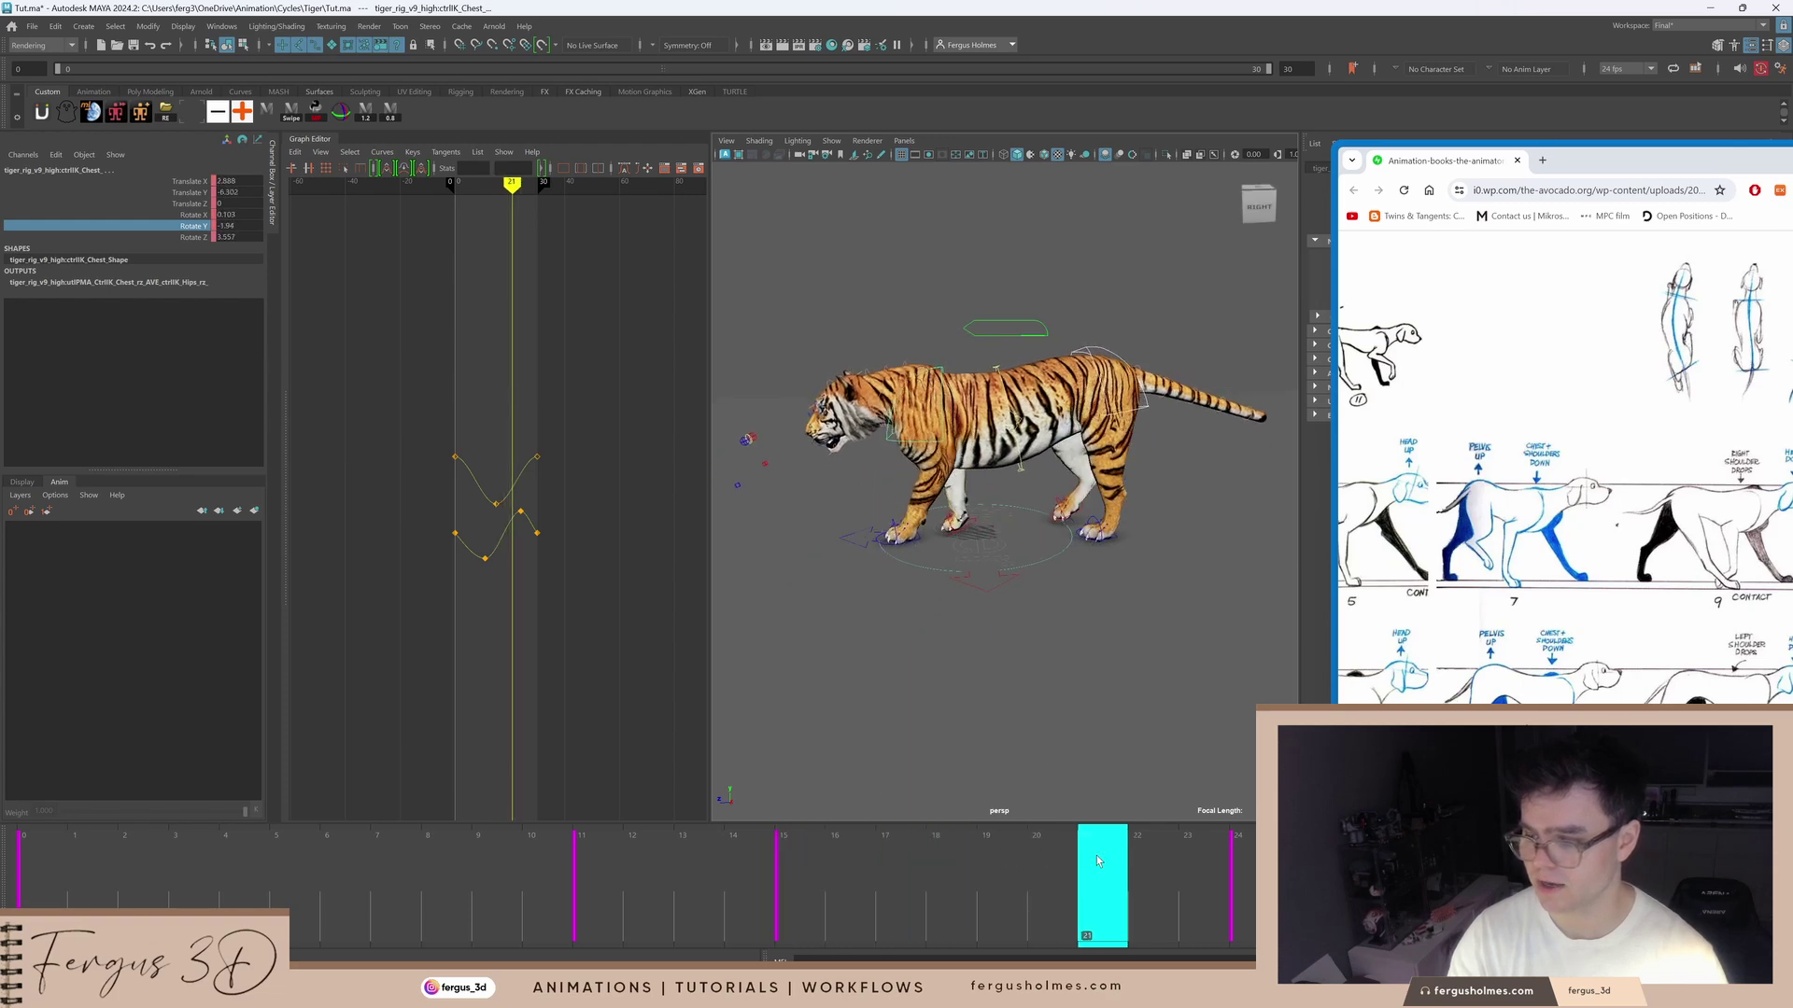
key("s")
Step: Lower the chest control's Rotate Y key at frame 21 to about -3.9, judging the spine from above
left_click_drag(1017, 471, 1004, 598, "alt")
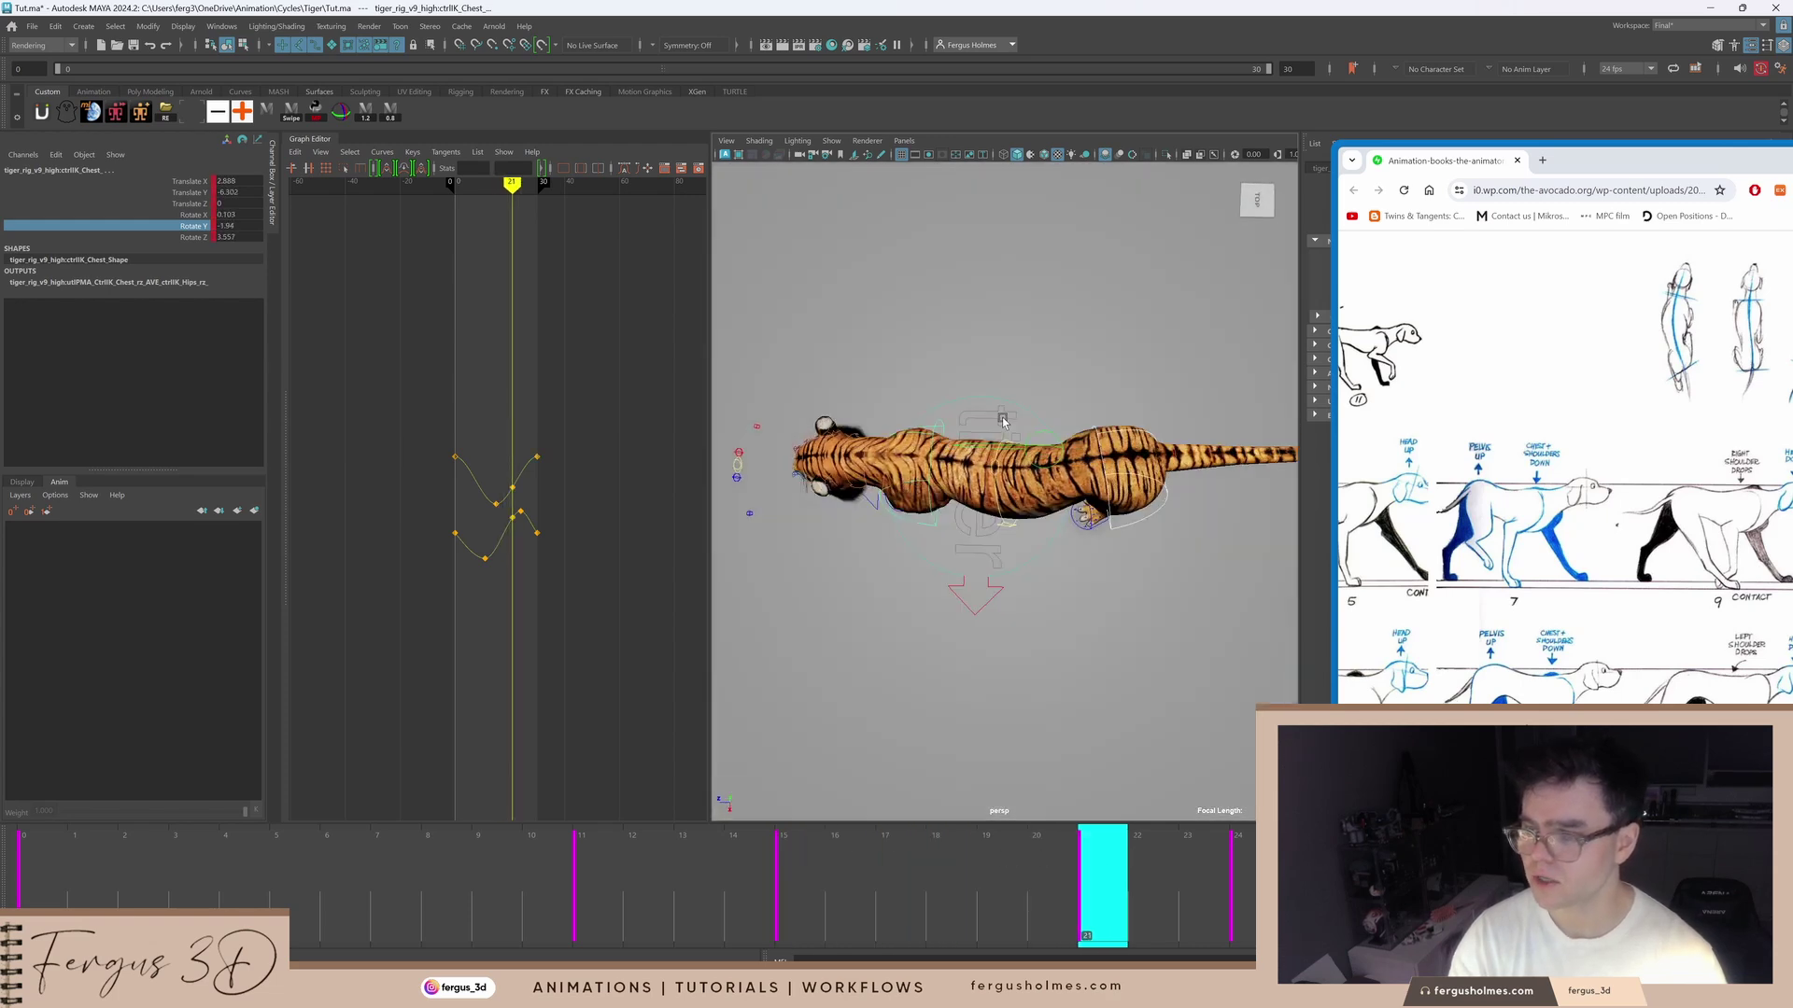
right_click_drag(887, 410, 953, 411, "alt")
middle_click_drag(954, 411, 1008, 422, "alt")
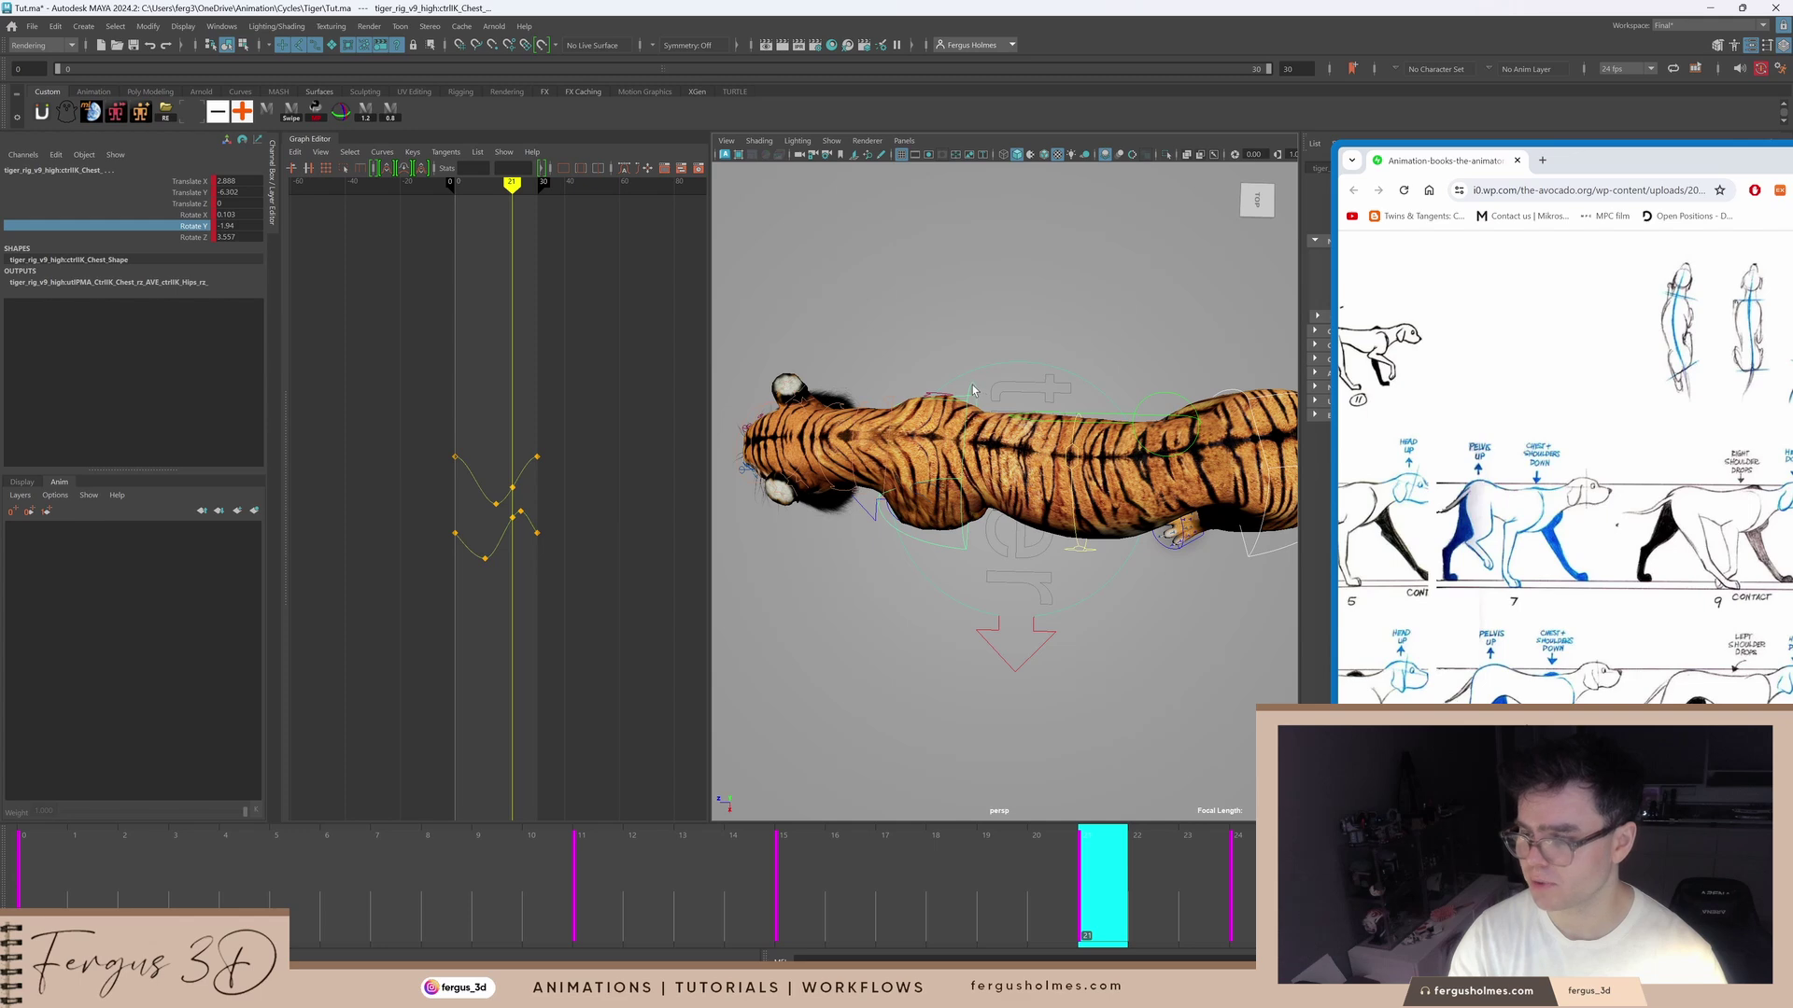
left_click(972, 390)
right_click_drag(560, 456, 535, 552, "alt+shift")
left_click_drag(980, 455, 977, 442, "alt")
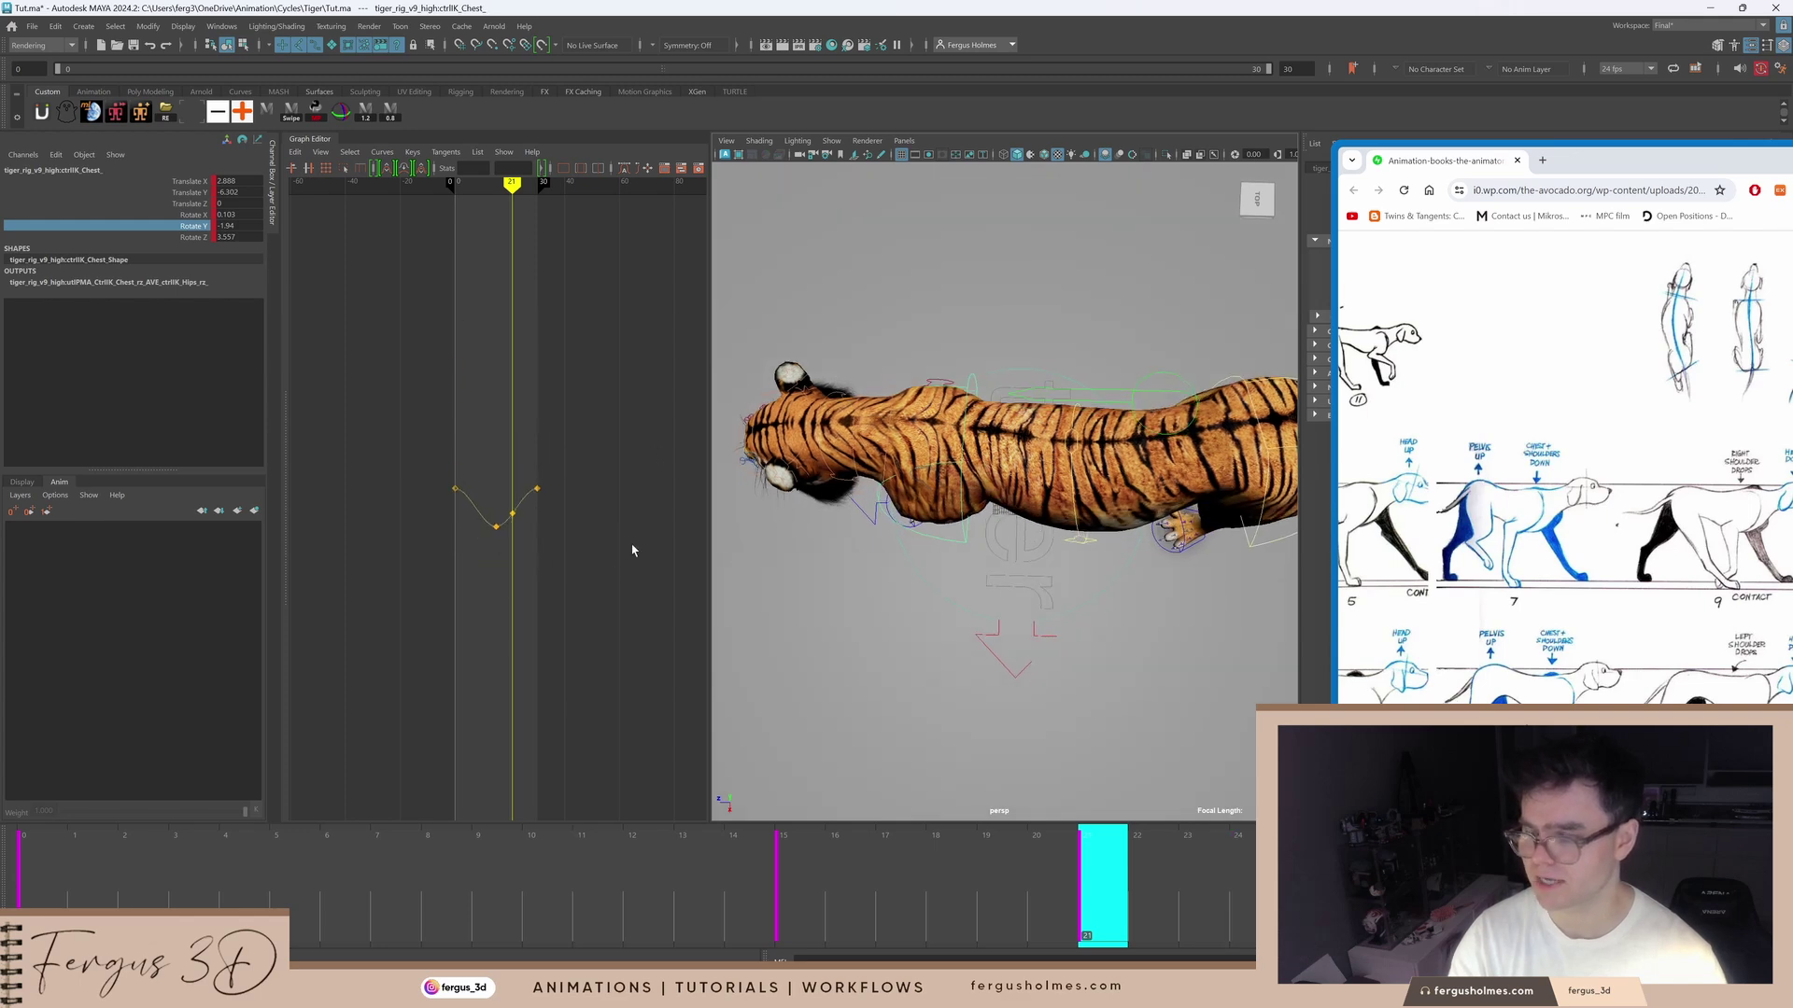
middle_click_drag(519, 531, 519, 539, "shift")
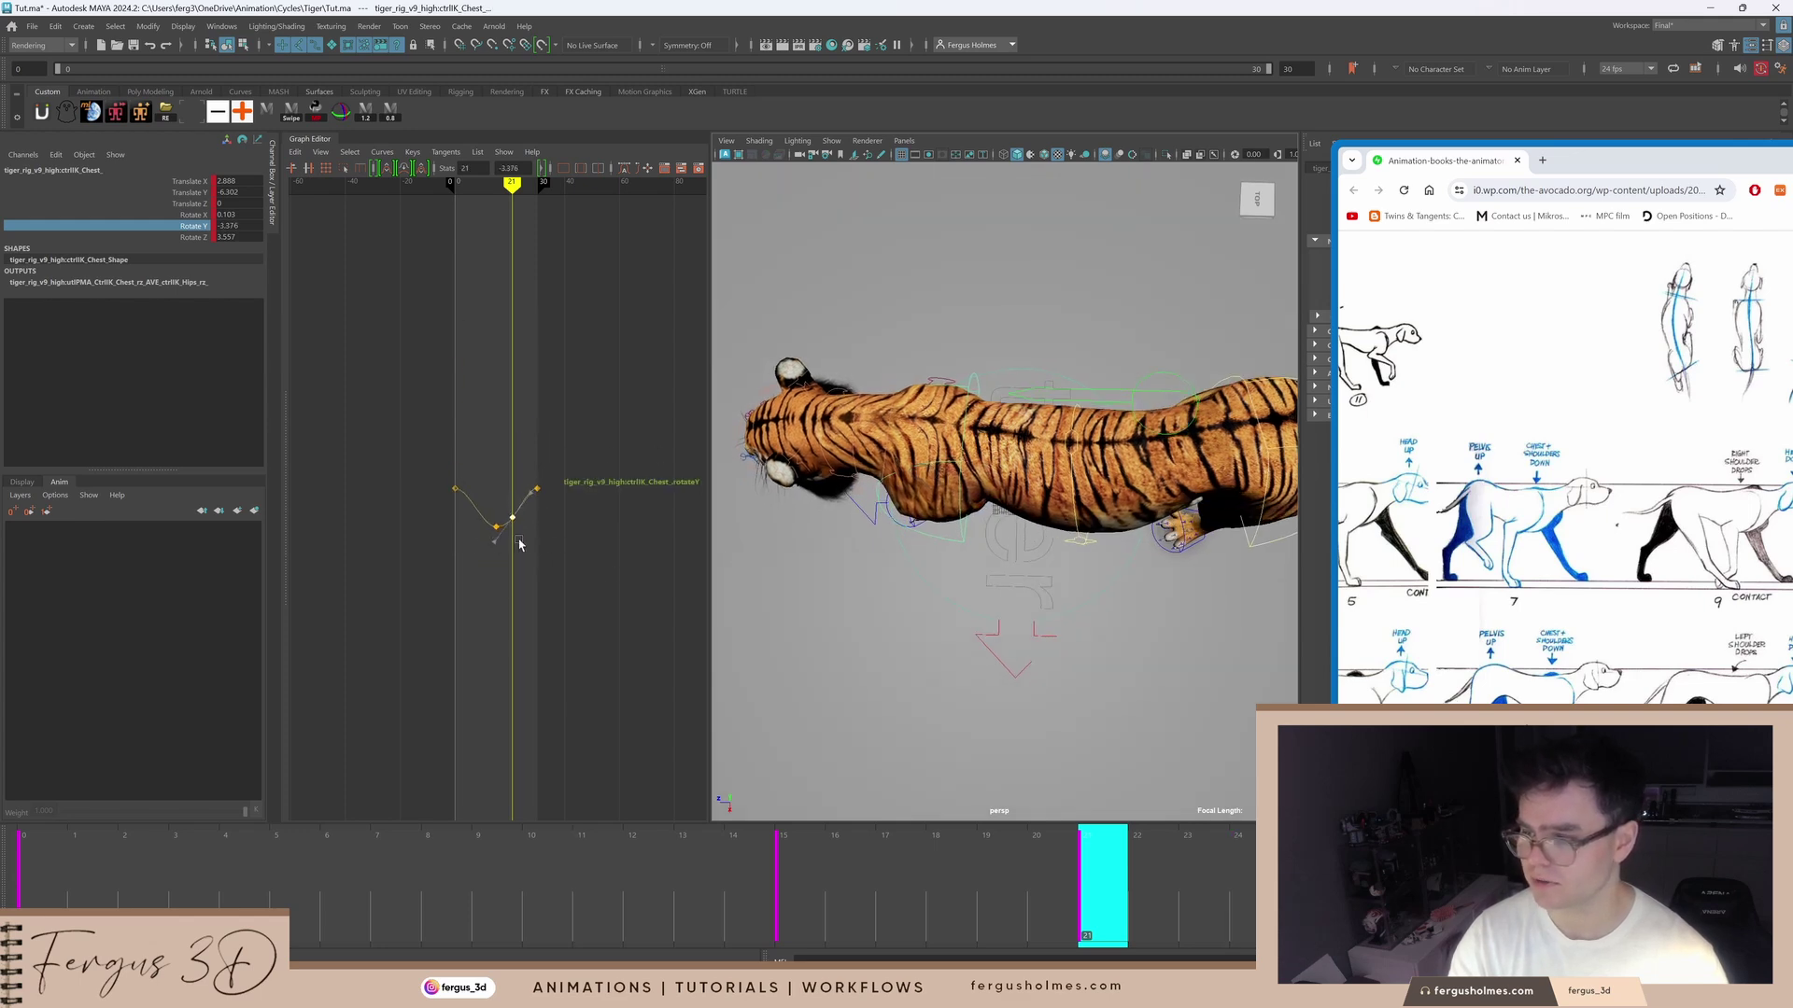
left_click_drag(1020, 435, 1020, 456, "alt")
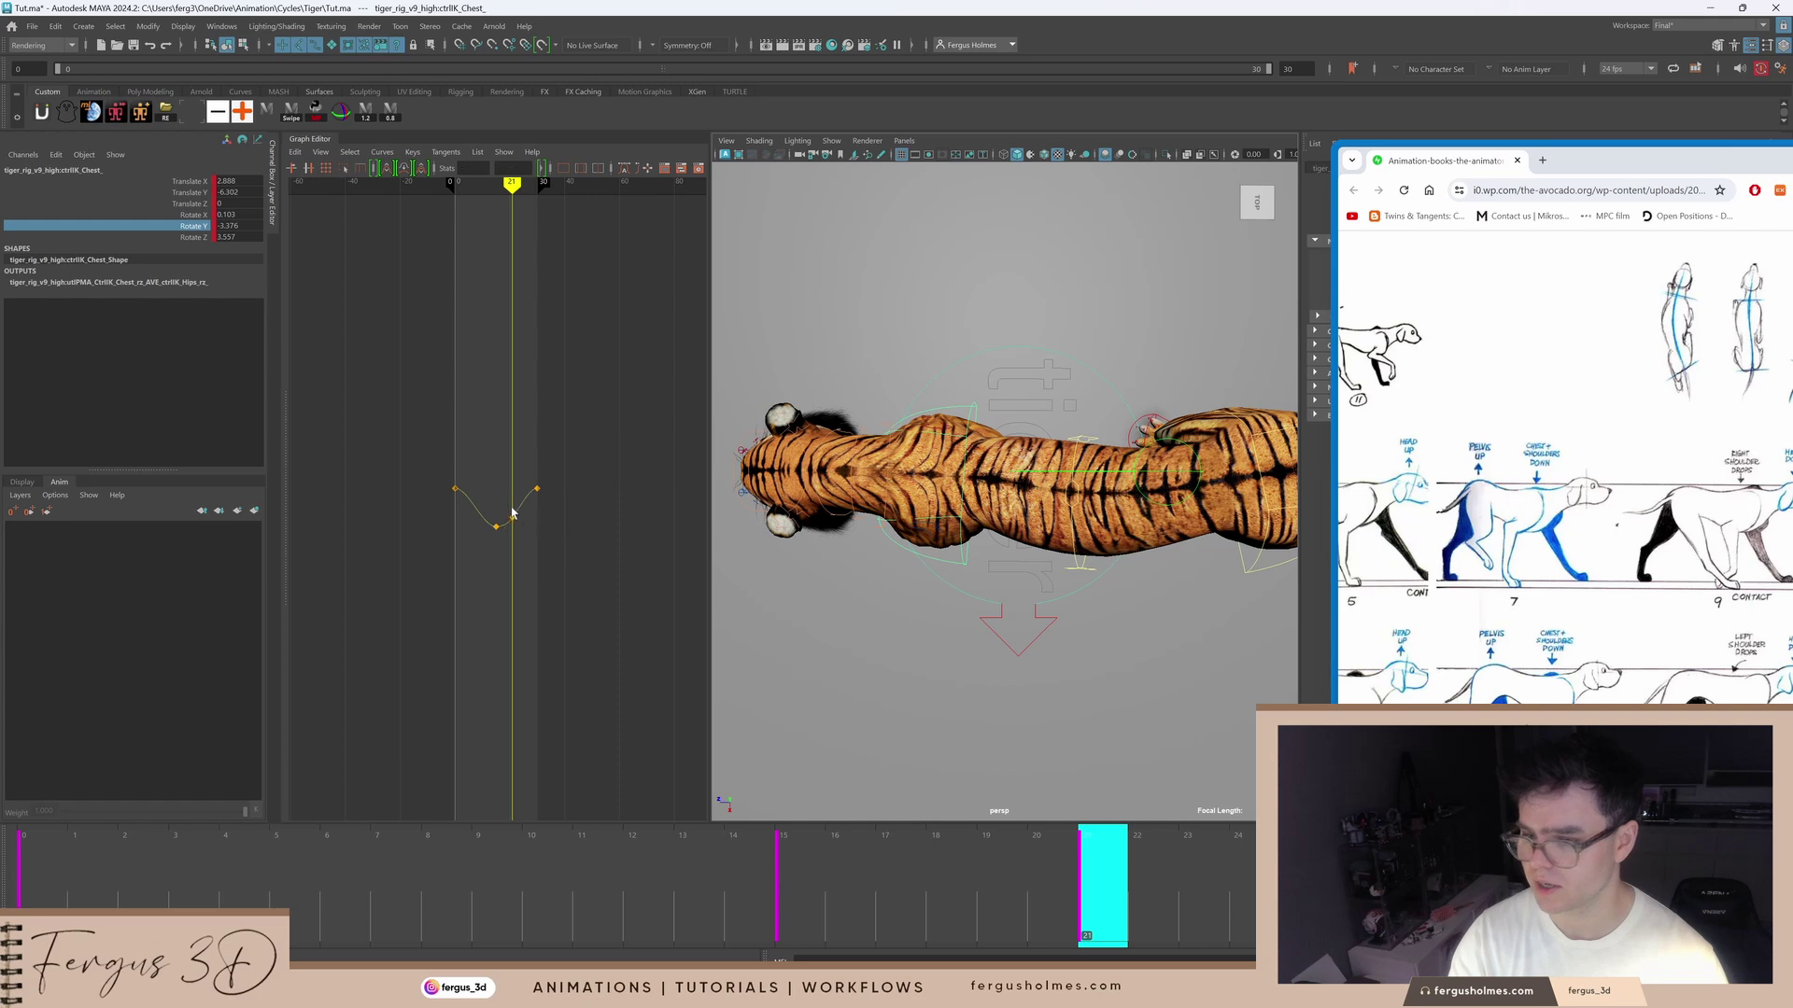
middle_click_drag(519, 532, 520, 536)
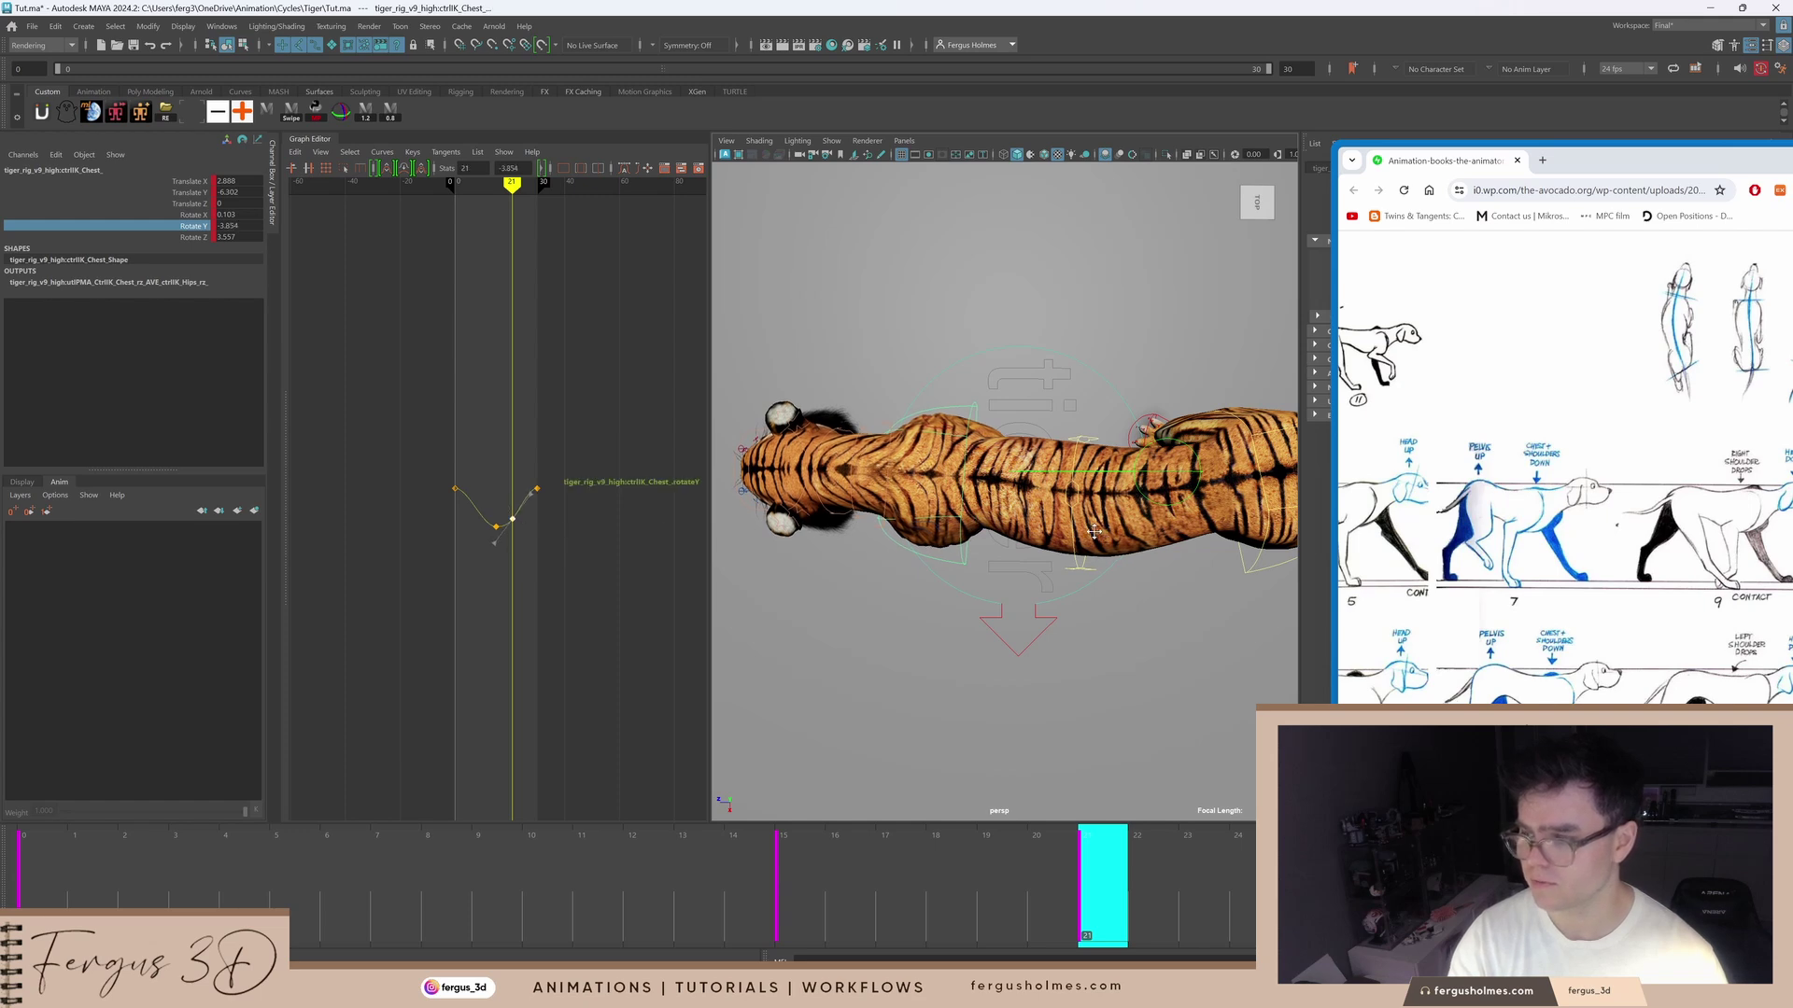
Step: Isolate the hips control's Rotate Y curve and raise its frame 21 key to about 10.8
middle_click_drag(1094, 531, 878, 504, "alt")
left_click(1131, 450)
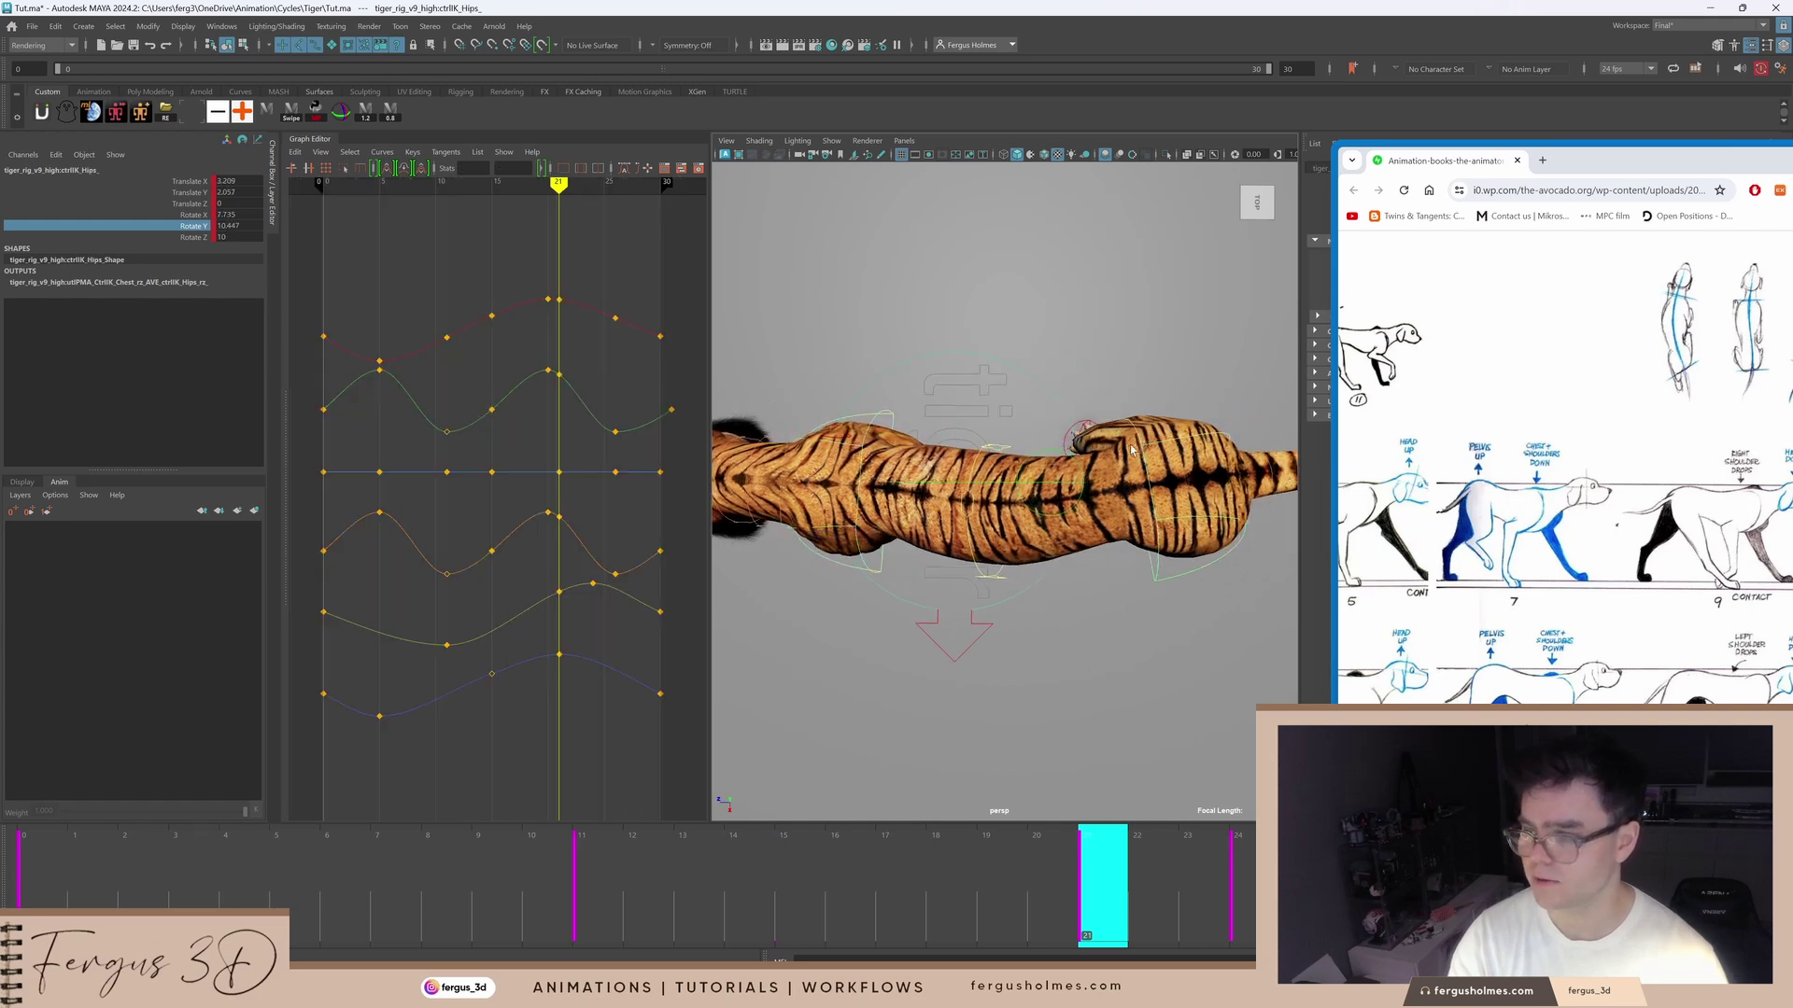
left_click(200, 203)
left_click(194, 225)
key("f")
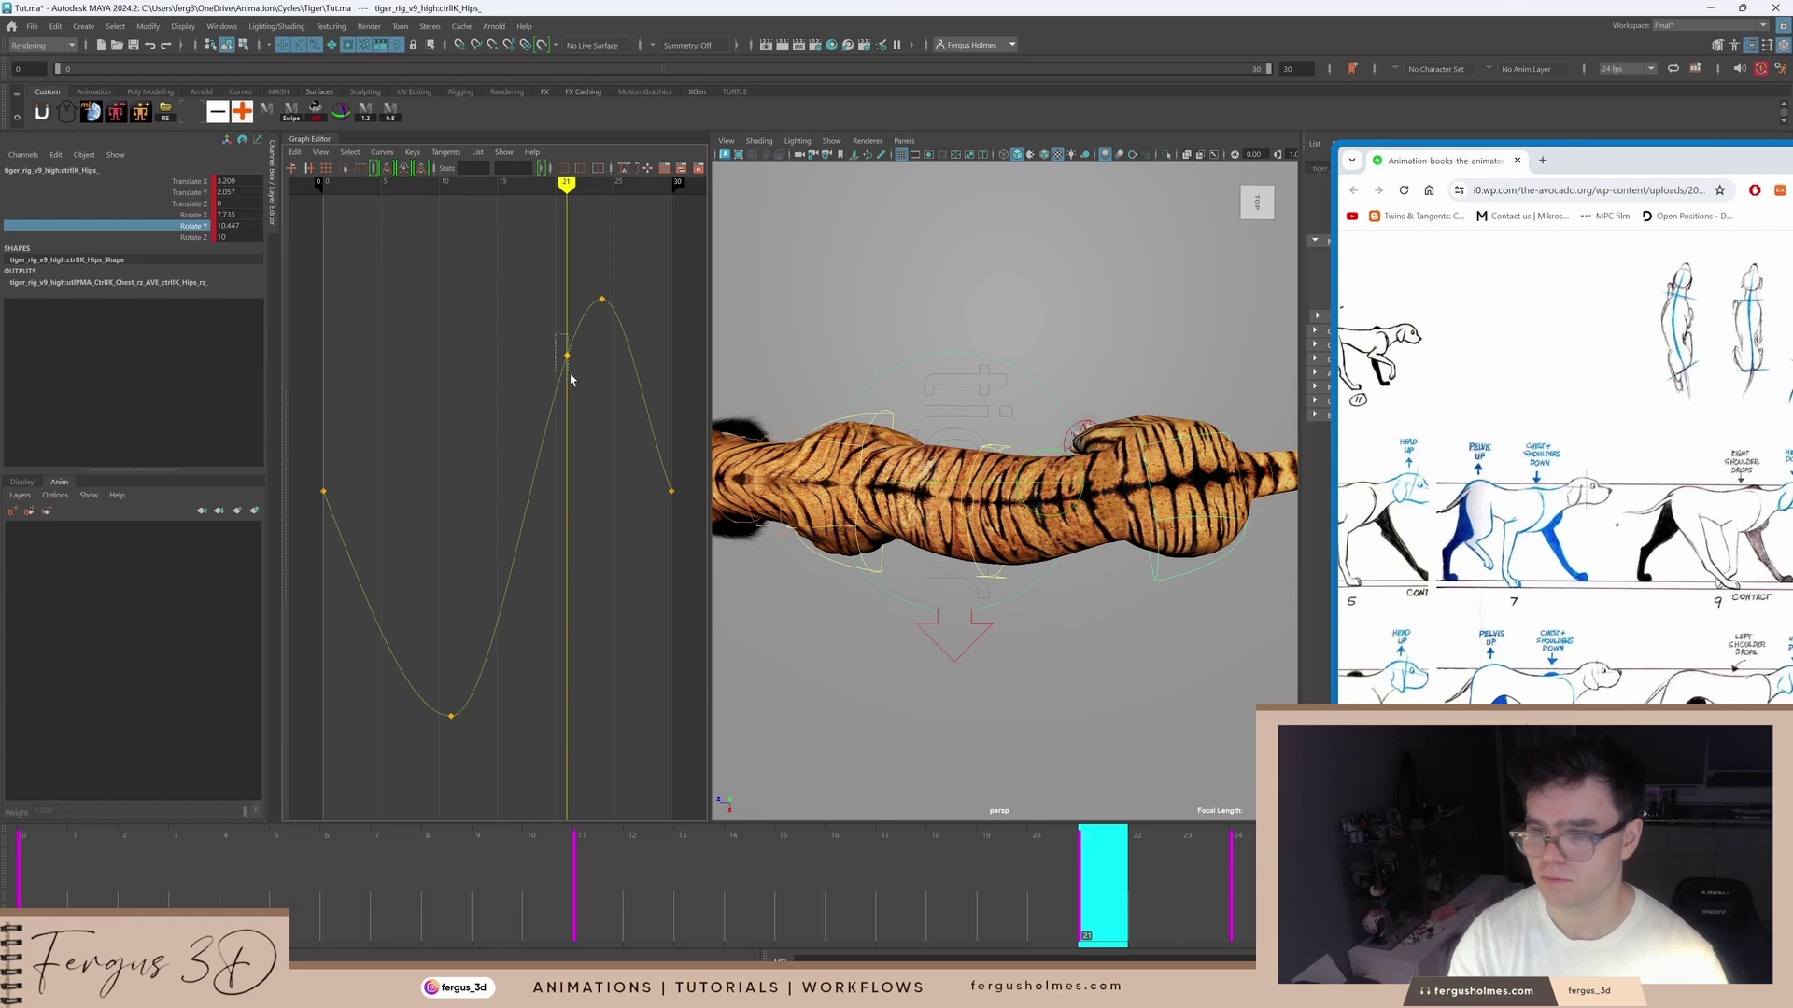
middle_click_drag(576, 366, 577, 367)
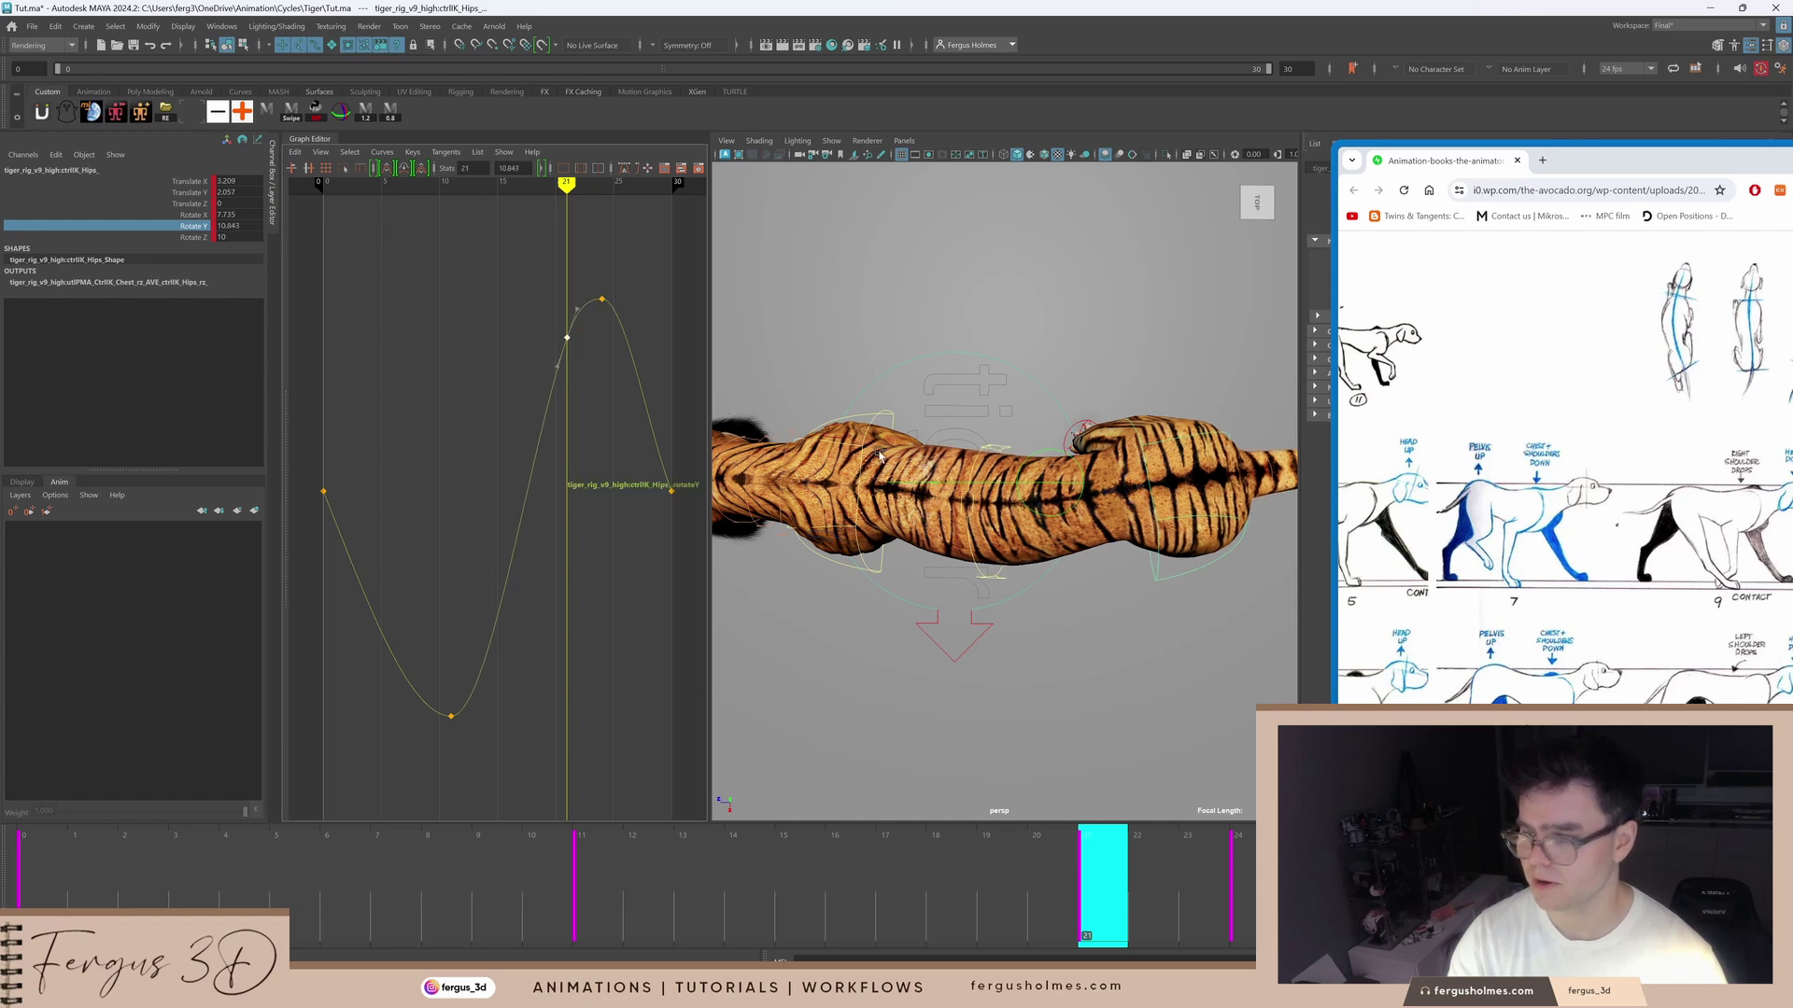
Step: Select the mid-spine control at frame 21, undo the first trial move, and shift it sideways to about -3.0 in Translate X
left_click(1001, 452)
left_click_drag(984, 607, 1064, 439, "alt")
left_click_drag(956, 466, 903, 472)
key("ctrl+z")
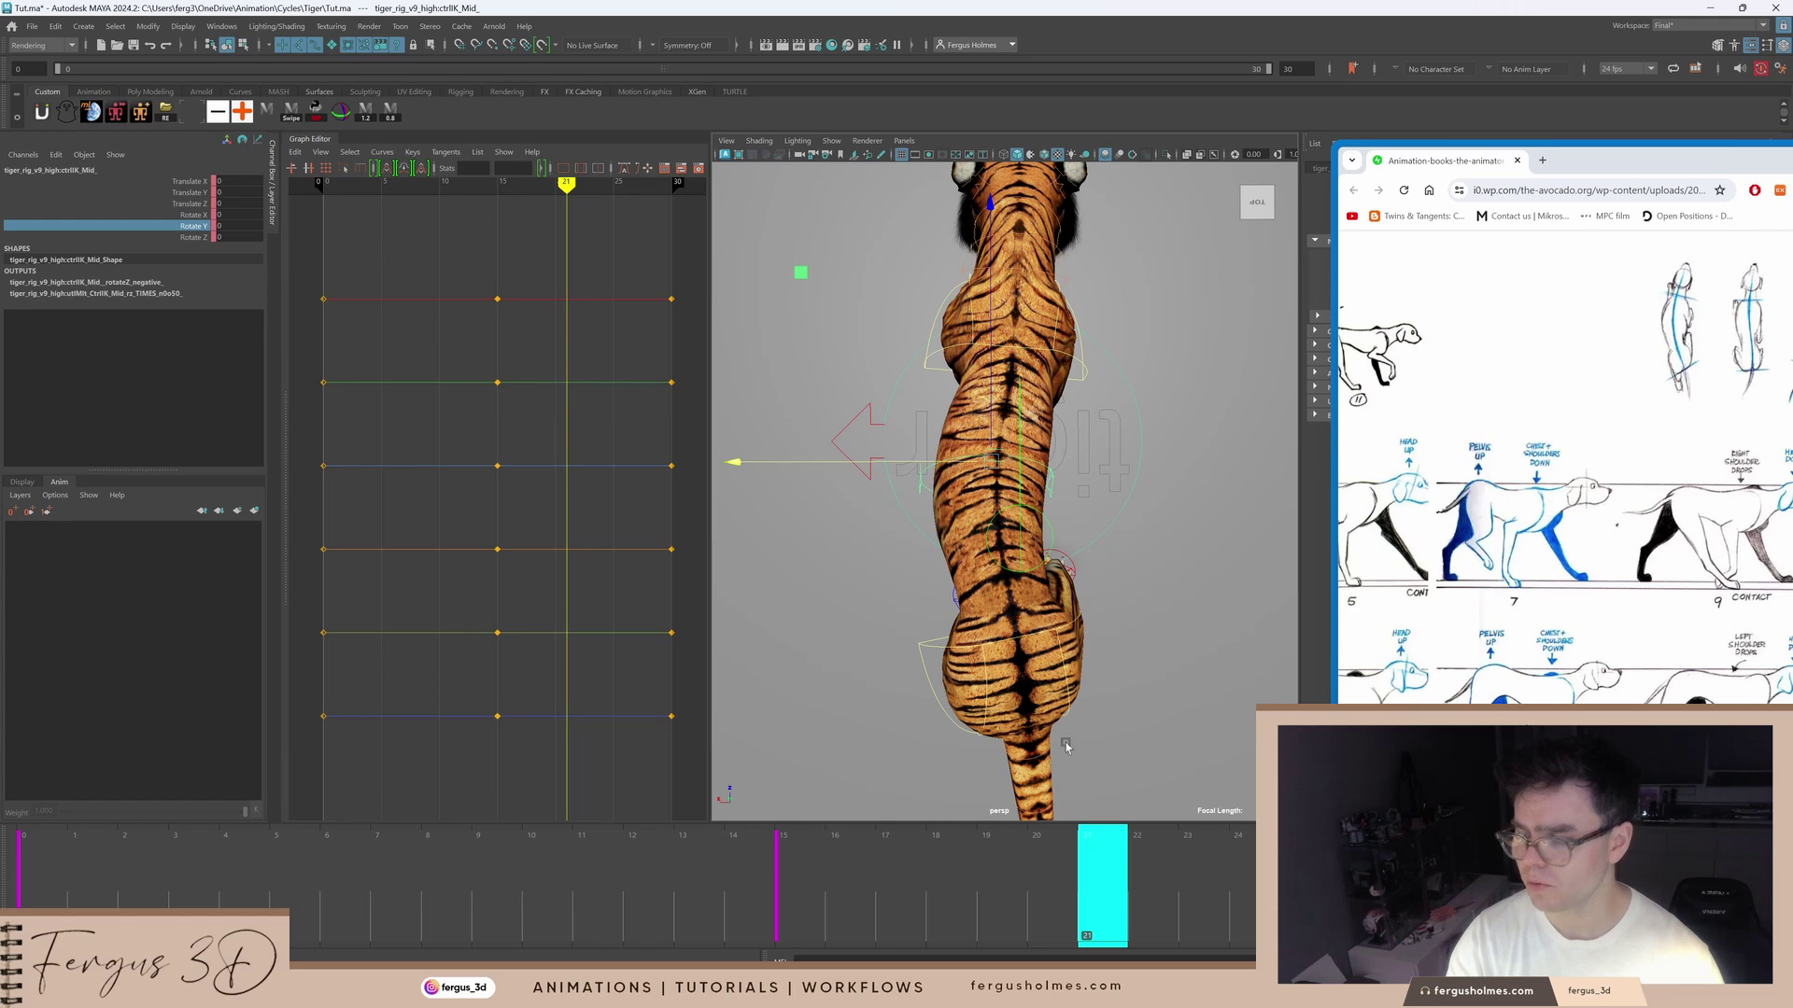
left_click_drag(934, 467, 1006, 346)
Step: Rotate the mid-spine control at frame 21 to about -6.2 in Rotate X and 4.2 in Rotate Z
scroll(945, 466, "down", 3)
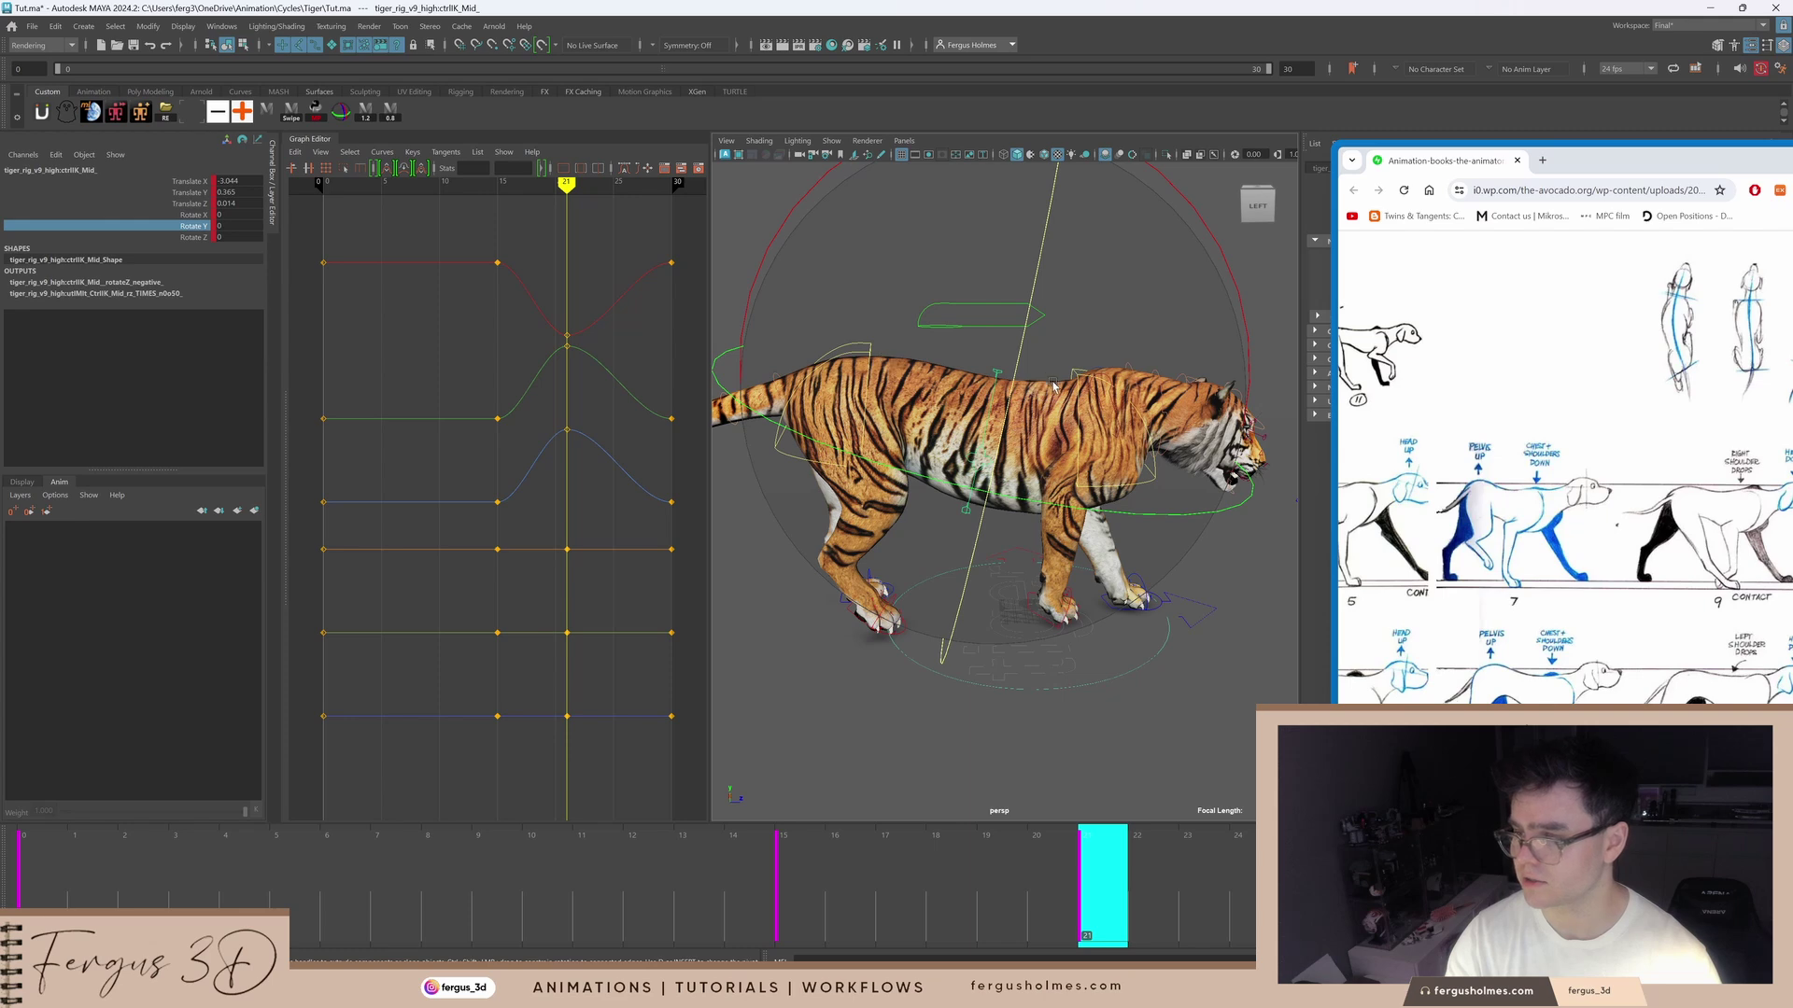
middle_click_drag(885, 360, 882, 382, "alt")
left_click_drag(1145, 192, 1114, 188)
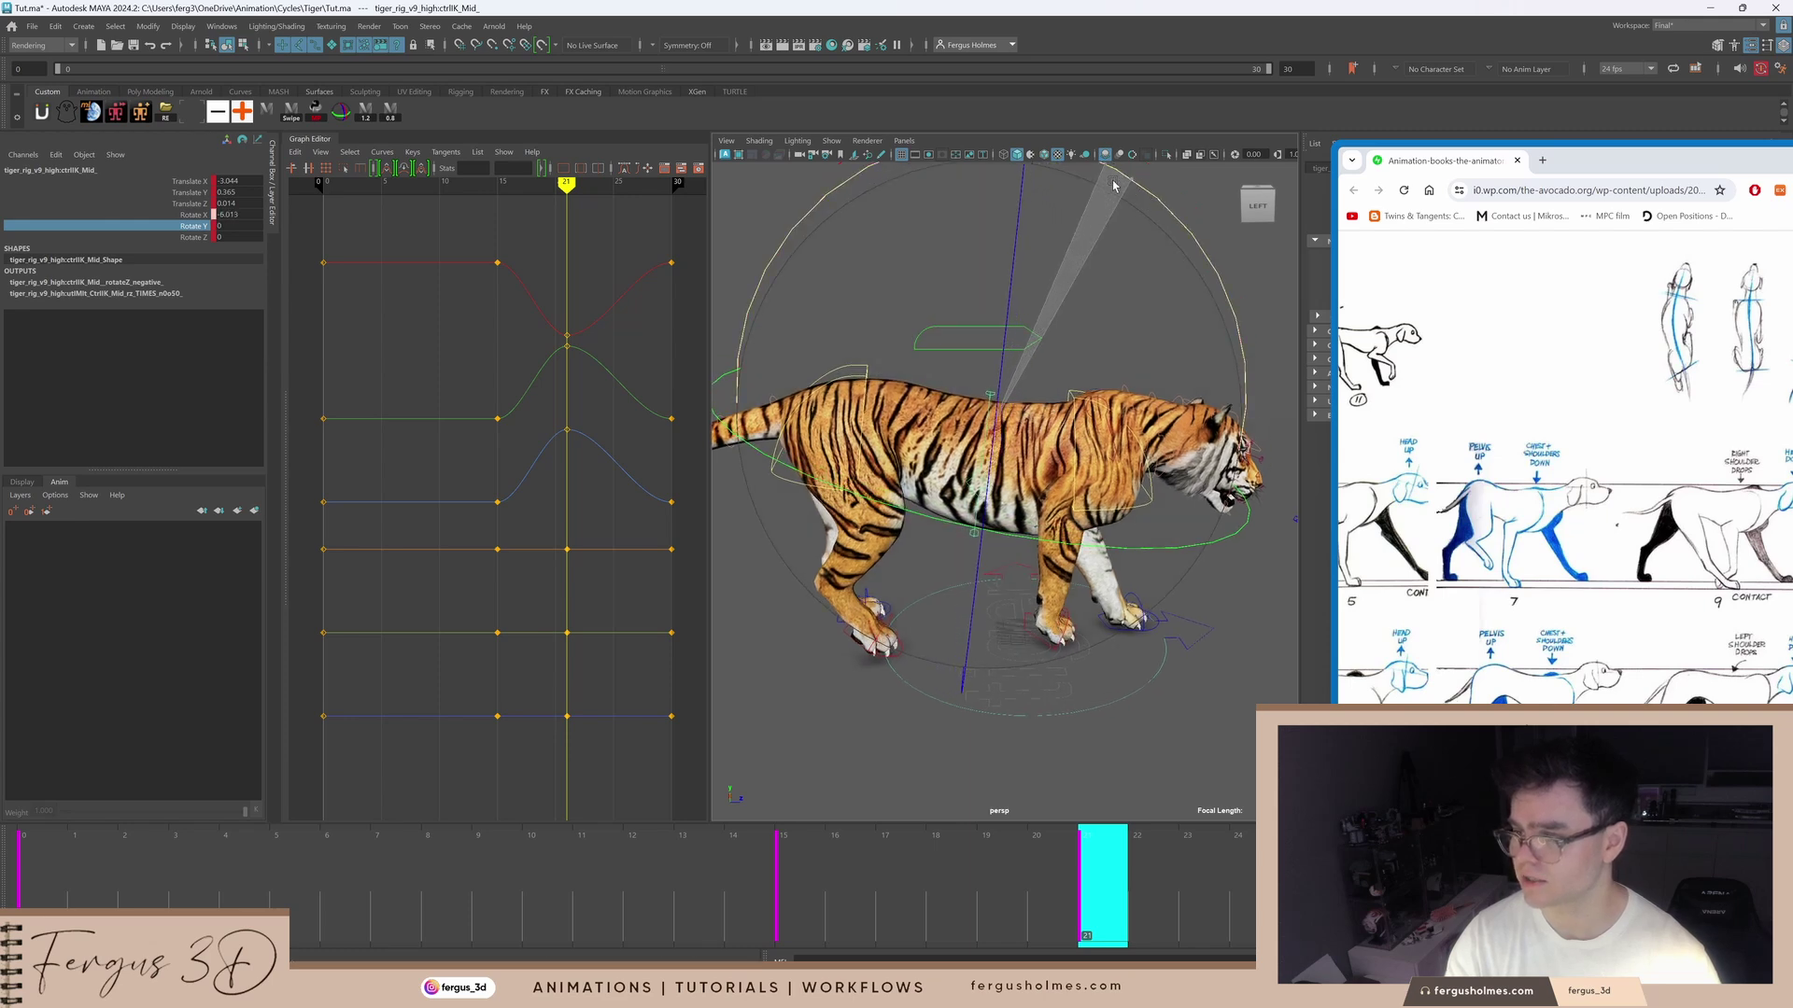
left_click_drag(943, 422, 979, 492, "alt")
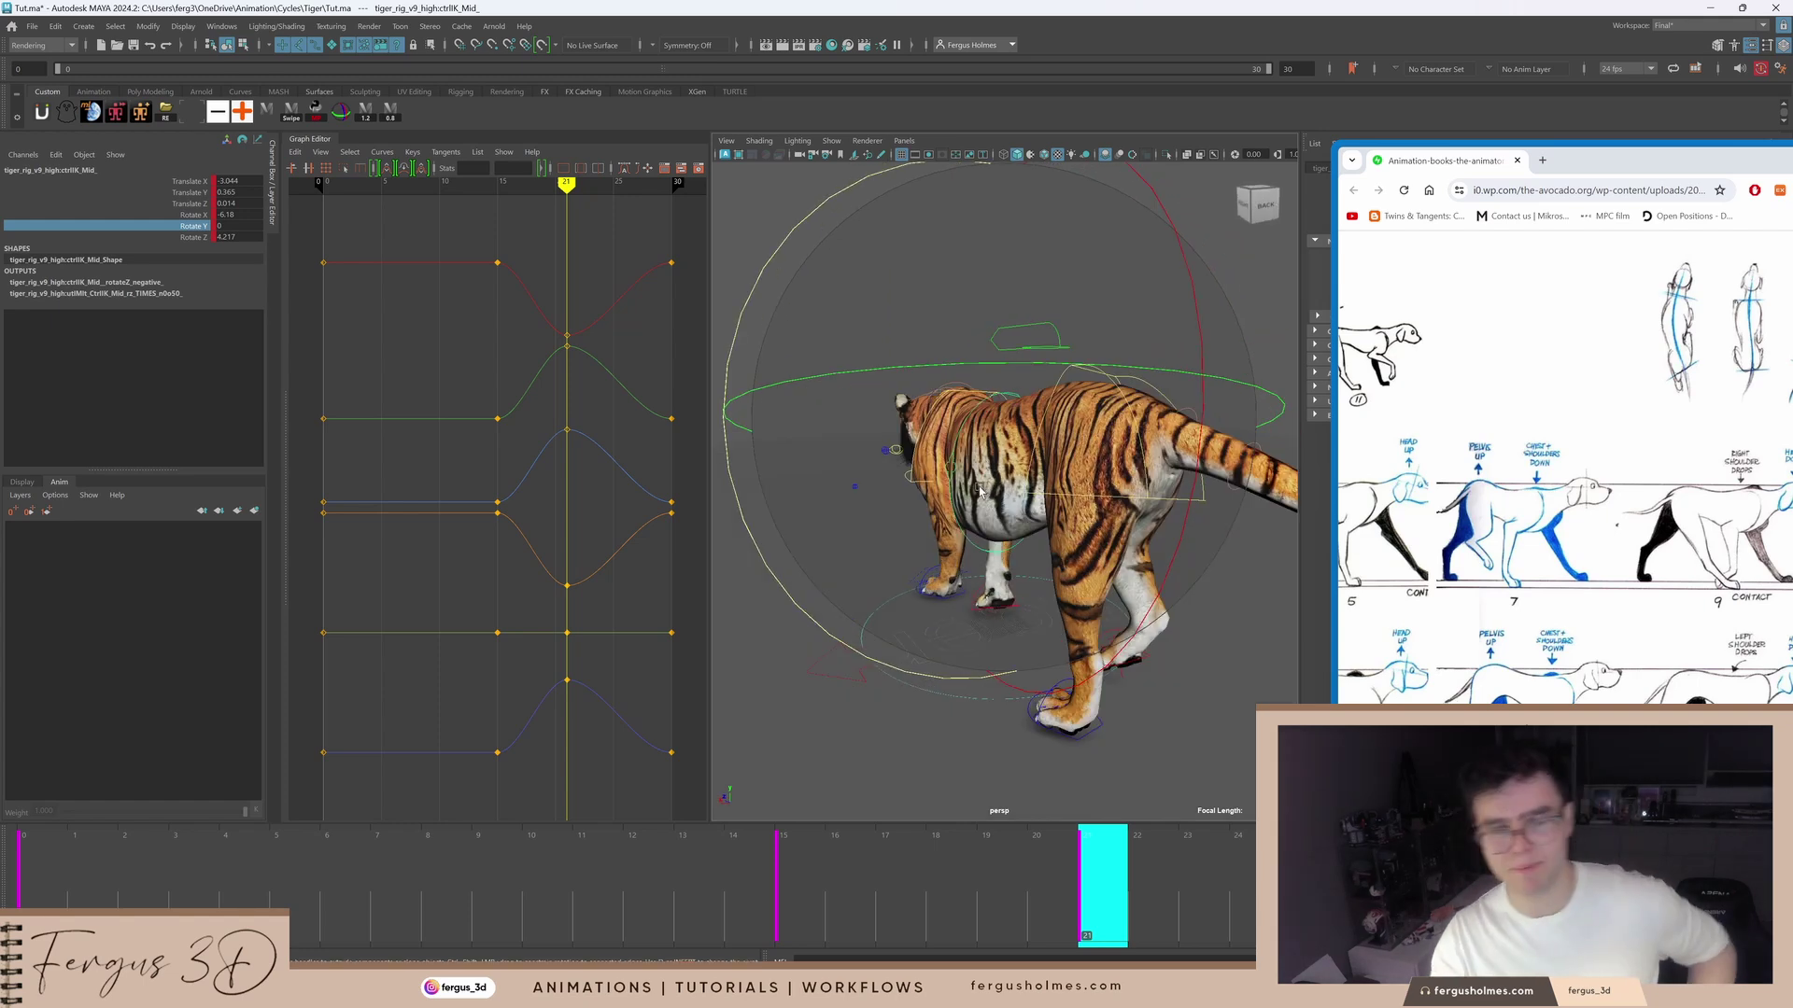
Step: Key the mid-spine control at frame 6 and lower its Rotate Z key there to about -5.5
right_click_drag(570, 579, 570, 490, "alt+shift")
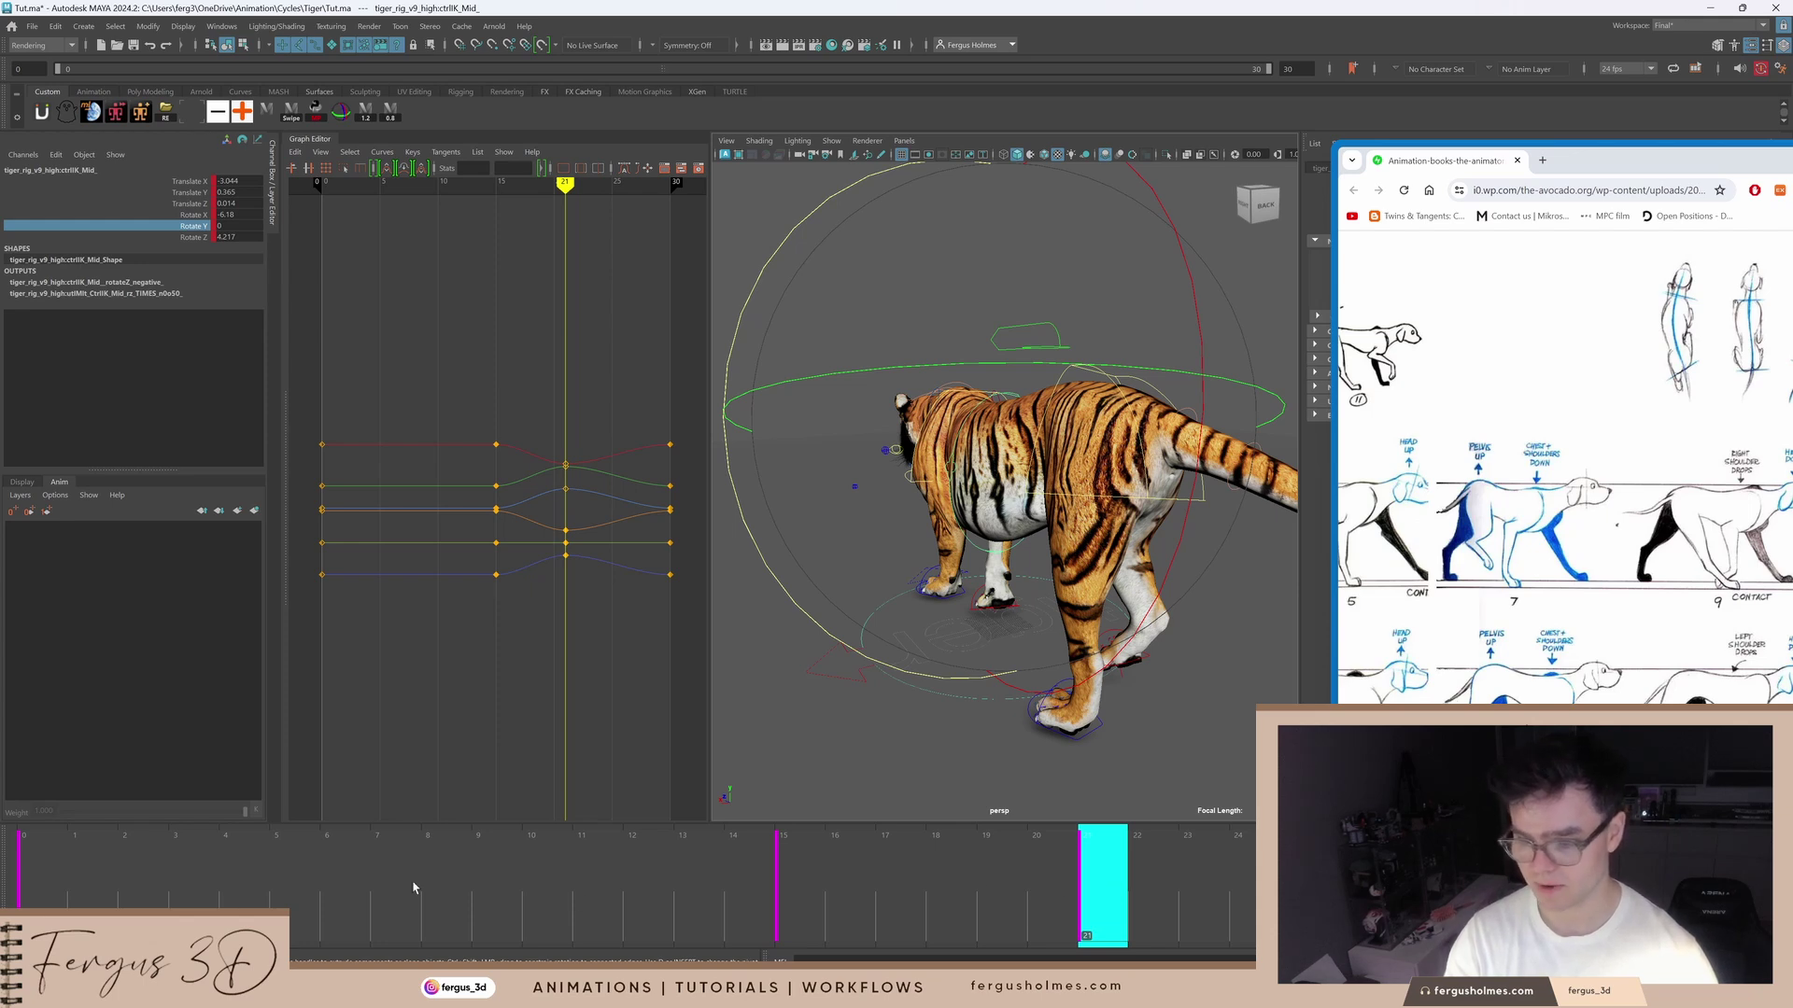
left_click_drag(413, 887, 341, 886)
key("s")
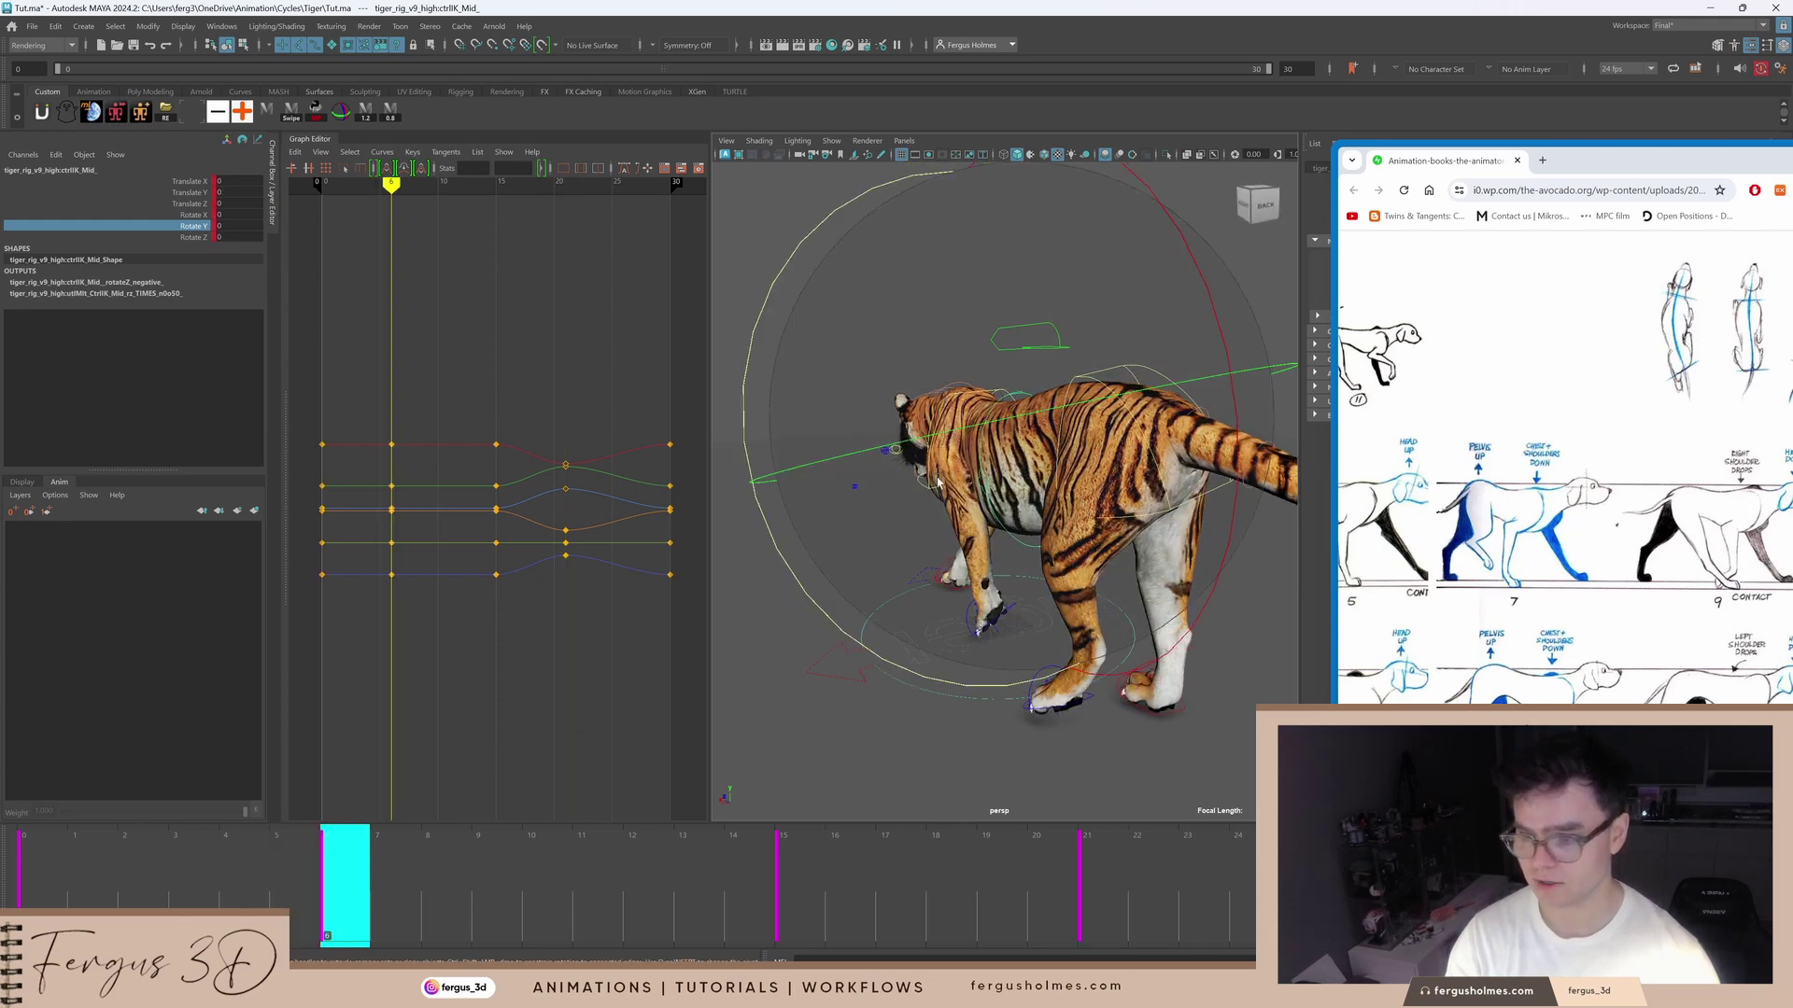
left_click_drag(937, 482, 1053, 351, "alt")
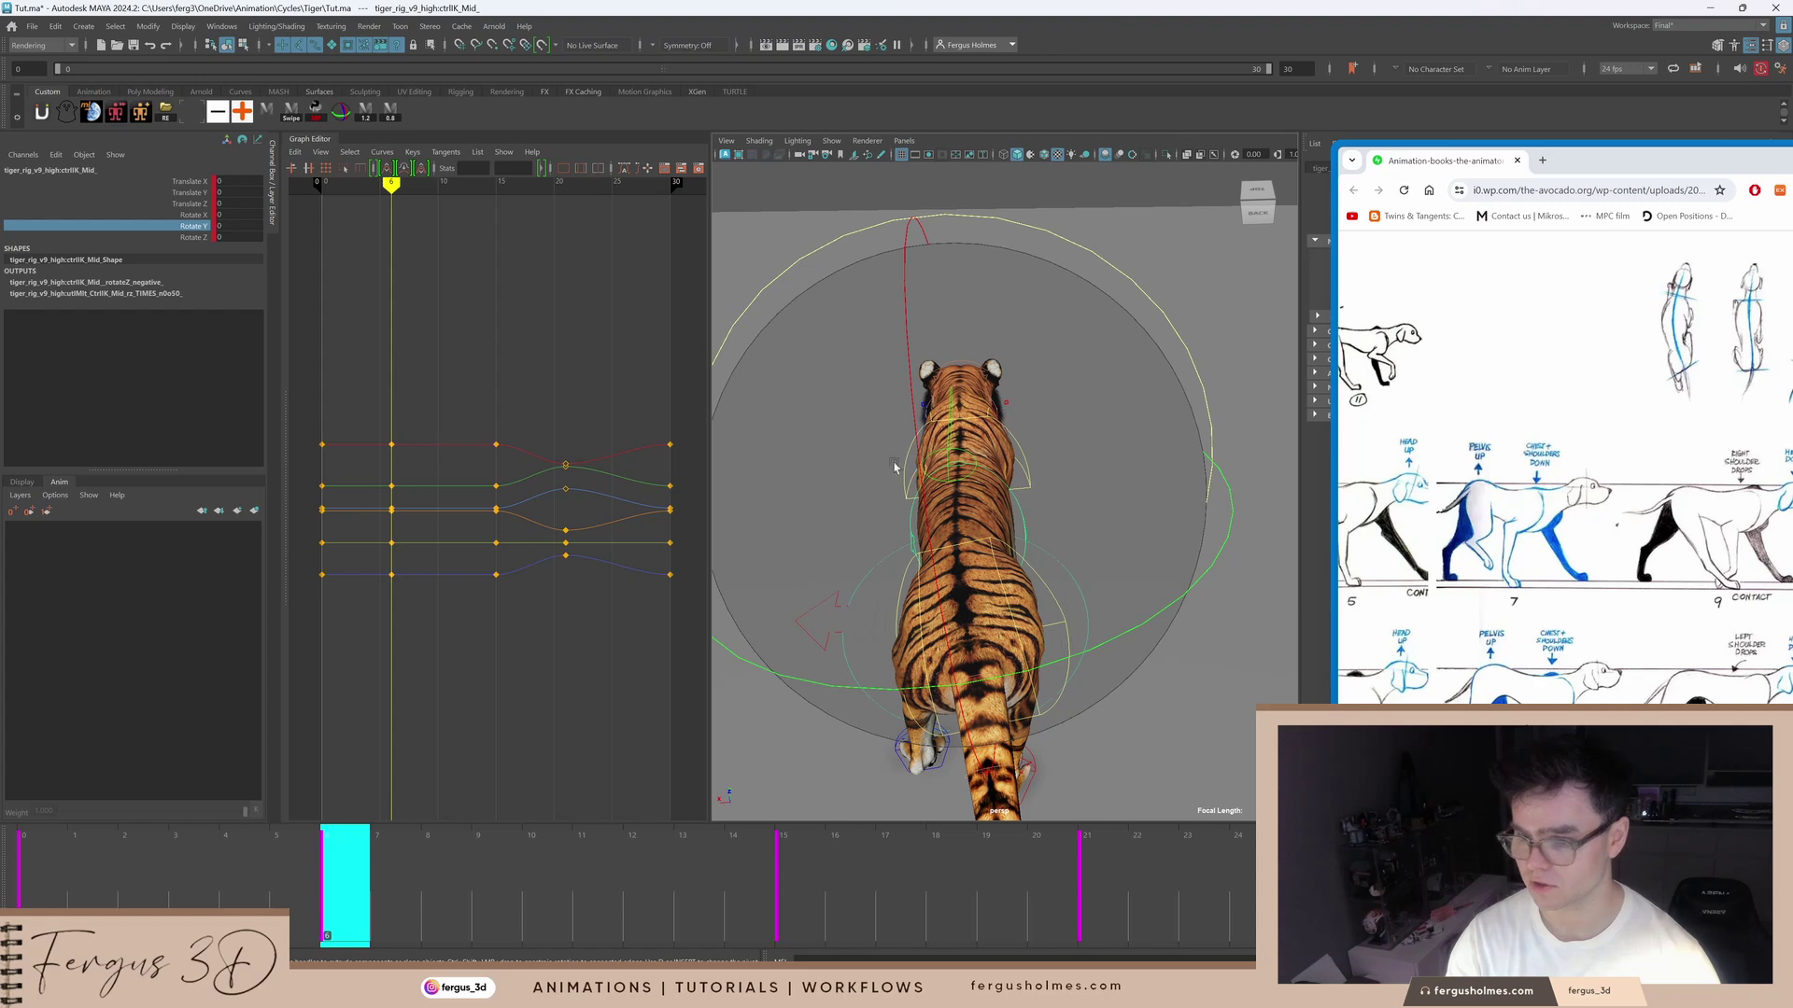
middle_click_drag(415, 619, 412, 642, "shift")
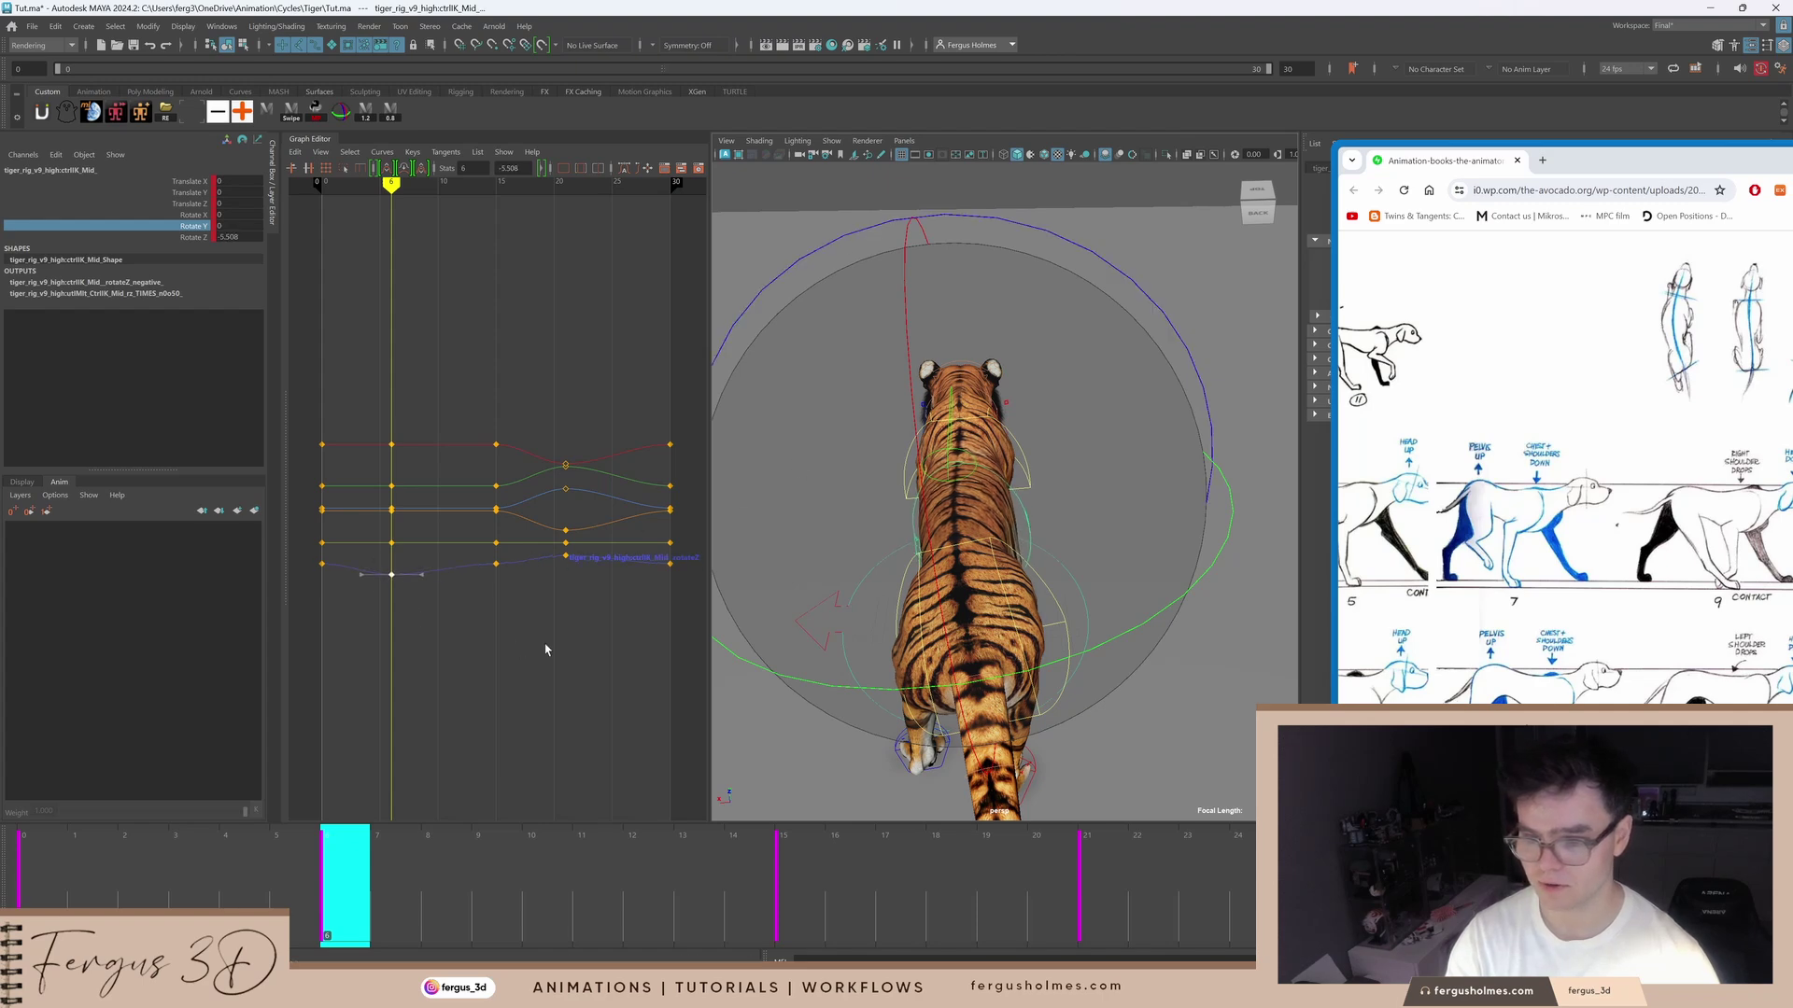
Step: Adjust the mid-spine's frame 6 keys to about 2.5 Translate X, -0.27 Translate Y, -0.01 Translate Z and 5.8 Rotate X, opposing frame 21
left_click(548, 648)
key("a")
middle_click_drag(414, 491, 434, 557)
left_click_drag(418, 536, 418, 535)
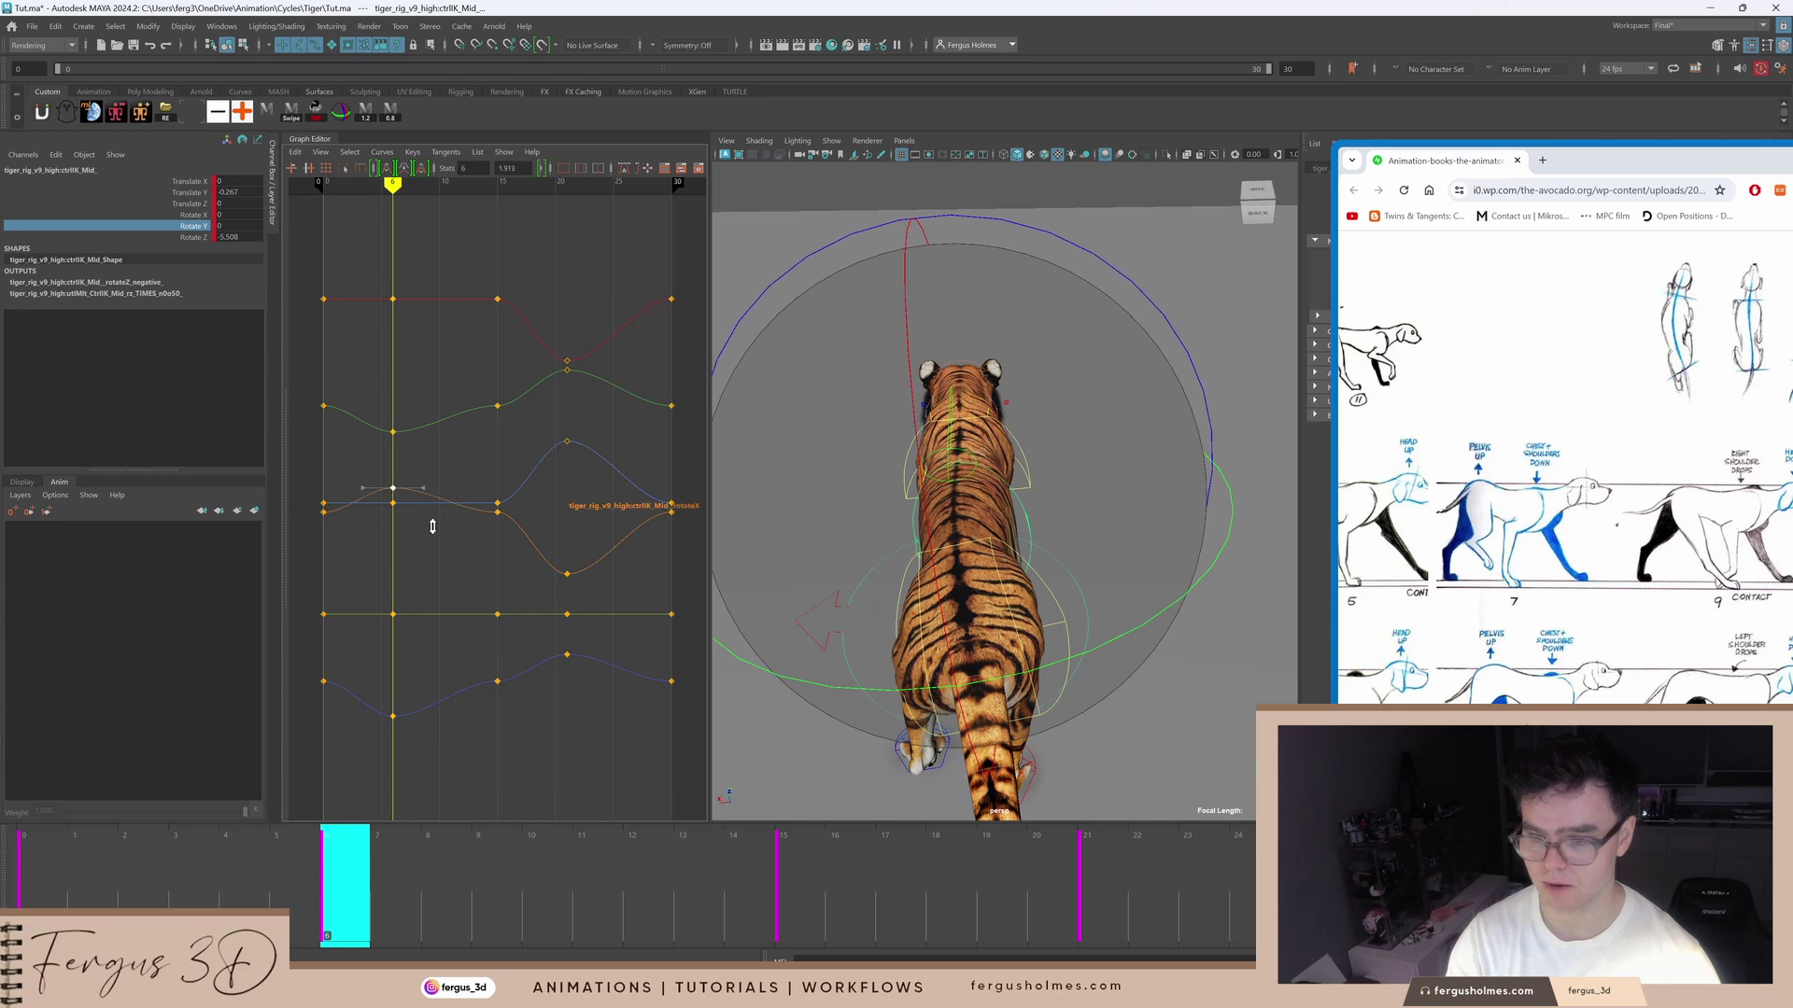
middle_click_drag(417, 535, 439, 506)
left_click_drag(407, 511, 407, 512)
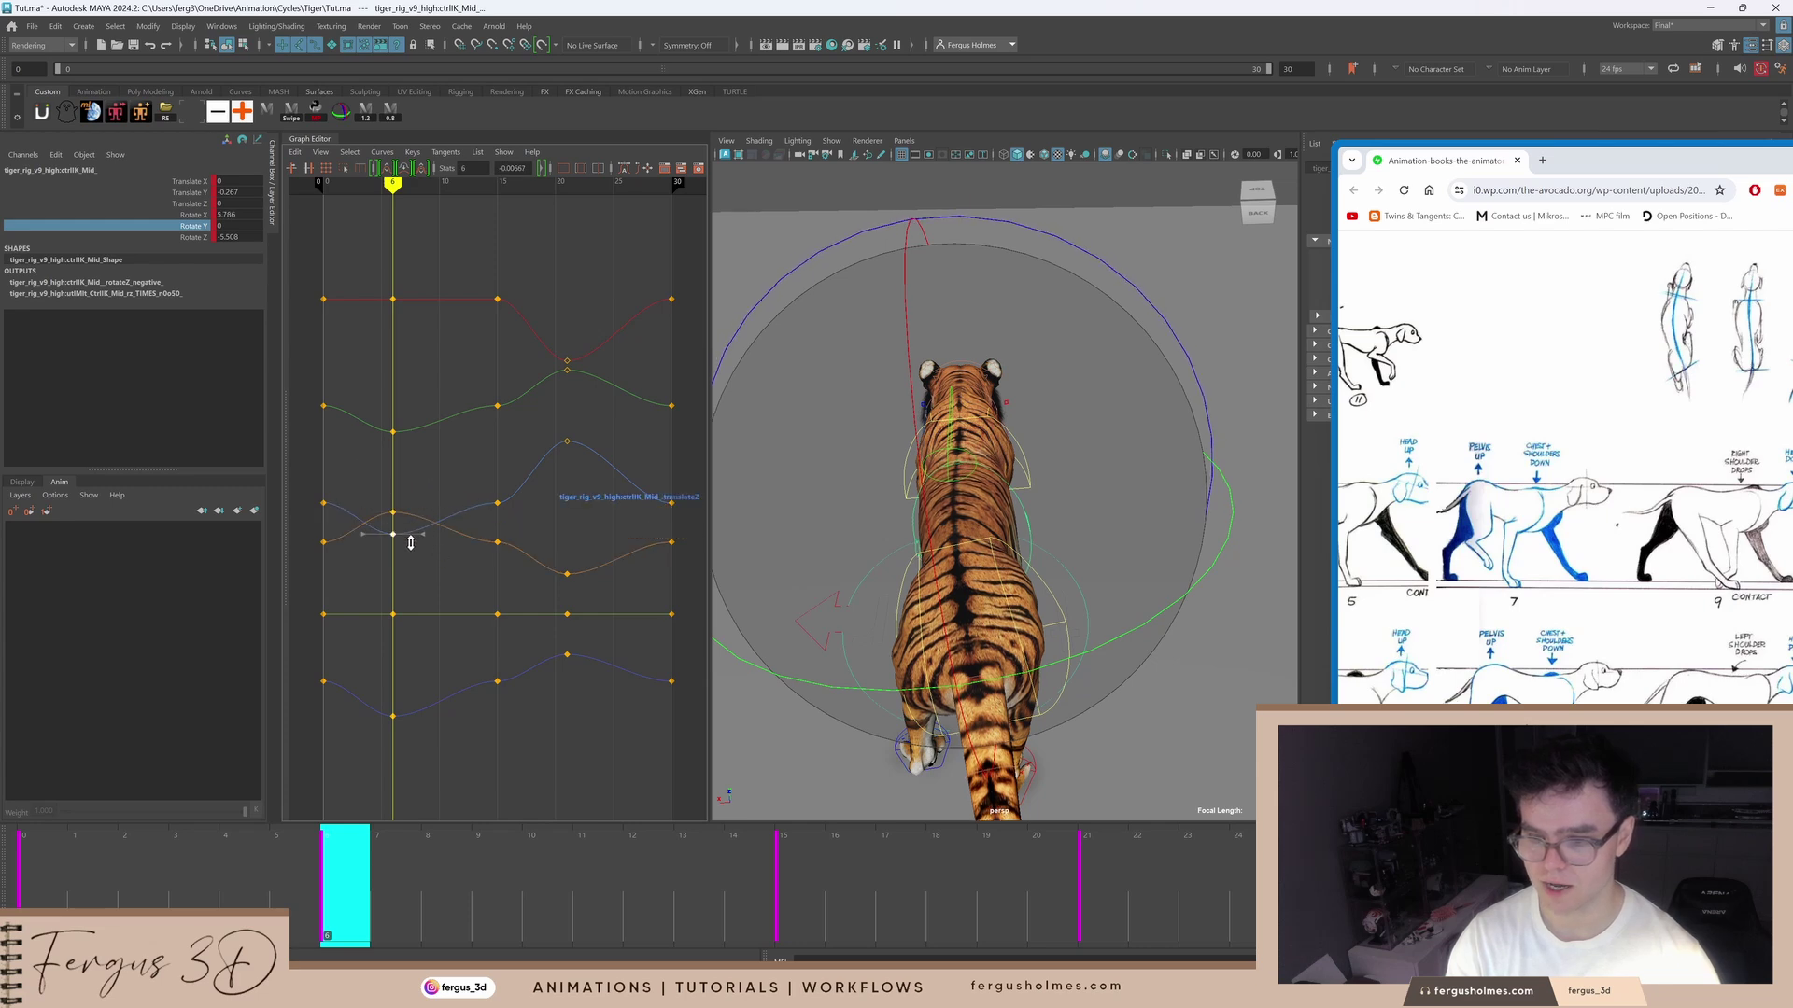
middle_click_drag(400, 532, 478, 578)
left_click_drag(416, 355, 417, 352)
middle_click_drag(418, 353, 434, 313)
Step: Smooth the tangents of all the mid-spine control's keys at frame 15
left_click_drag(472, 287, 520, 707)
left_click(622, 168)
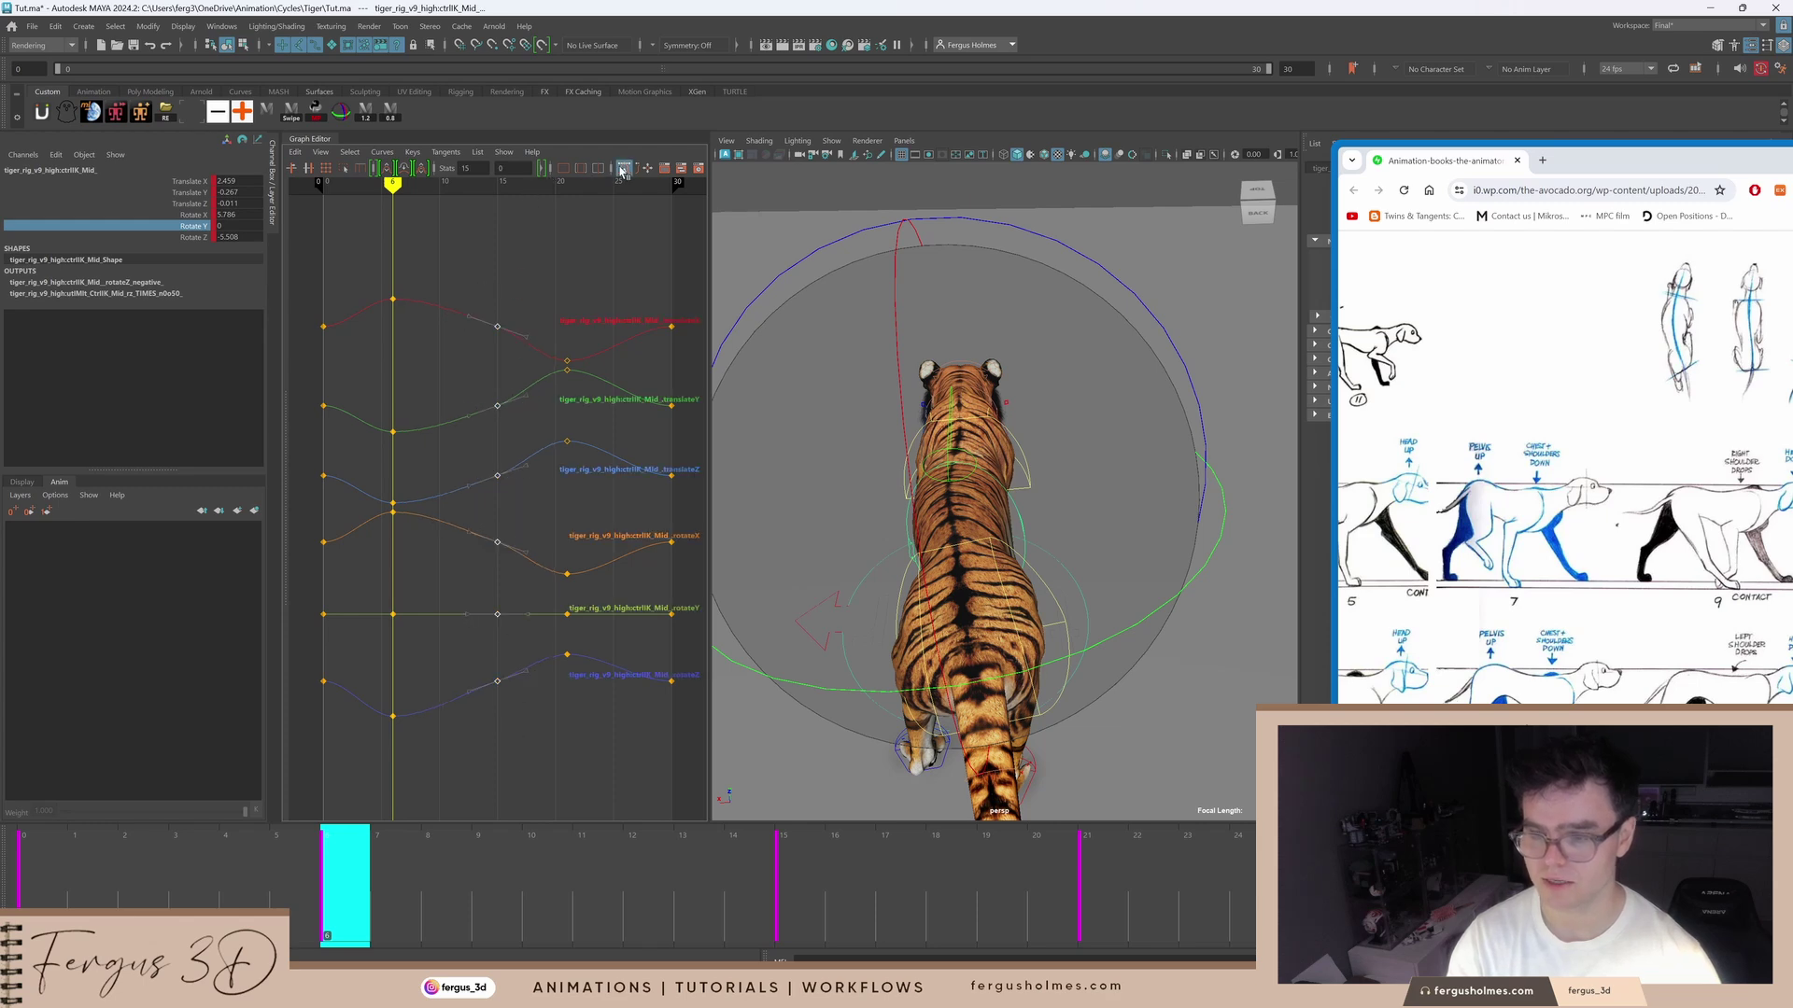
left_click(531, 281)
left_click_drag(309, 285, 341, 362)
left_click(352, 327)
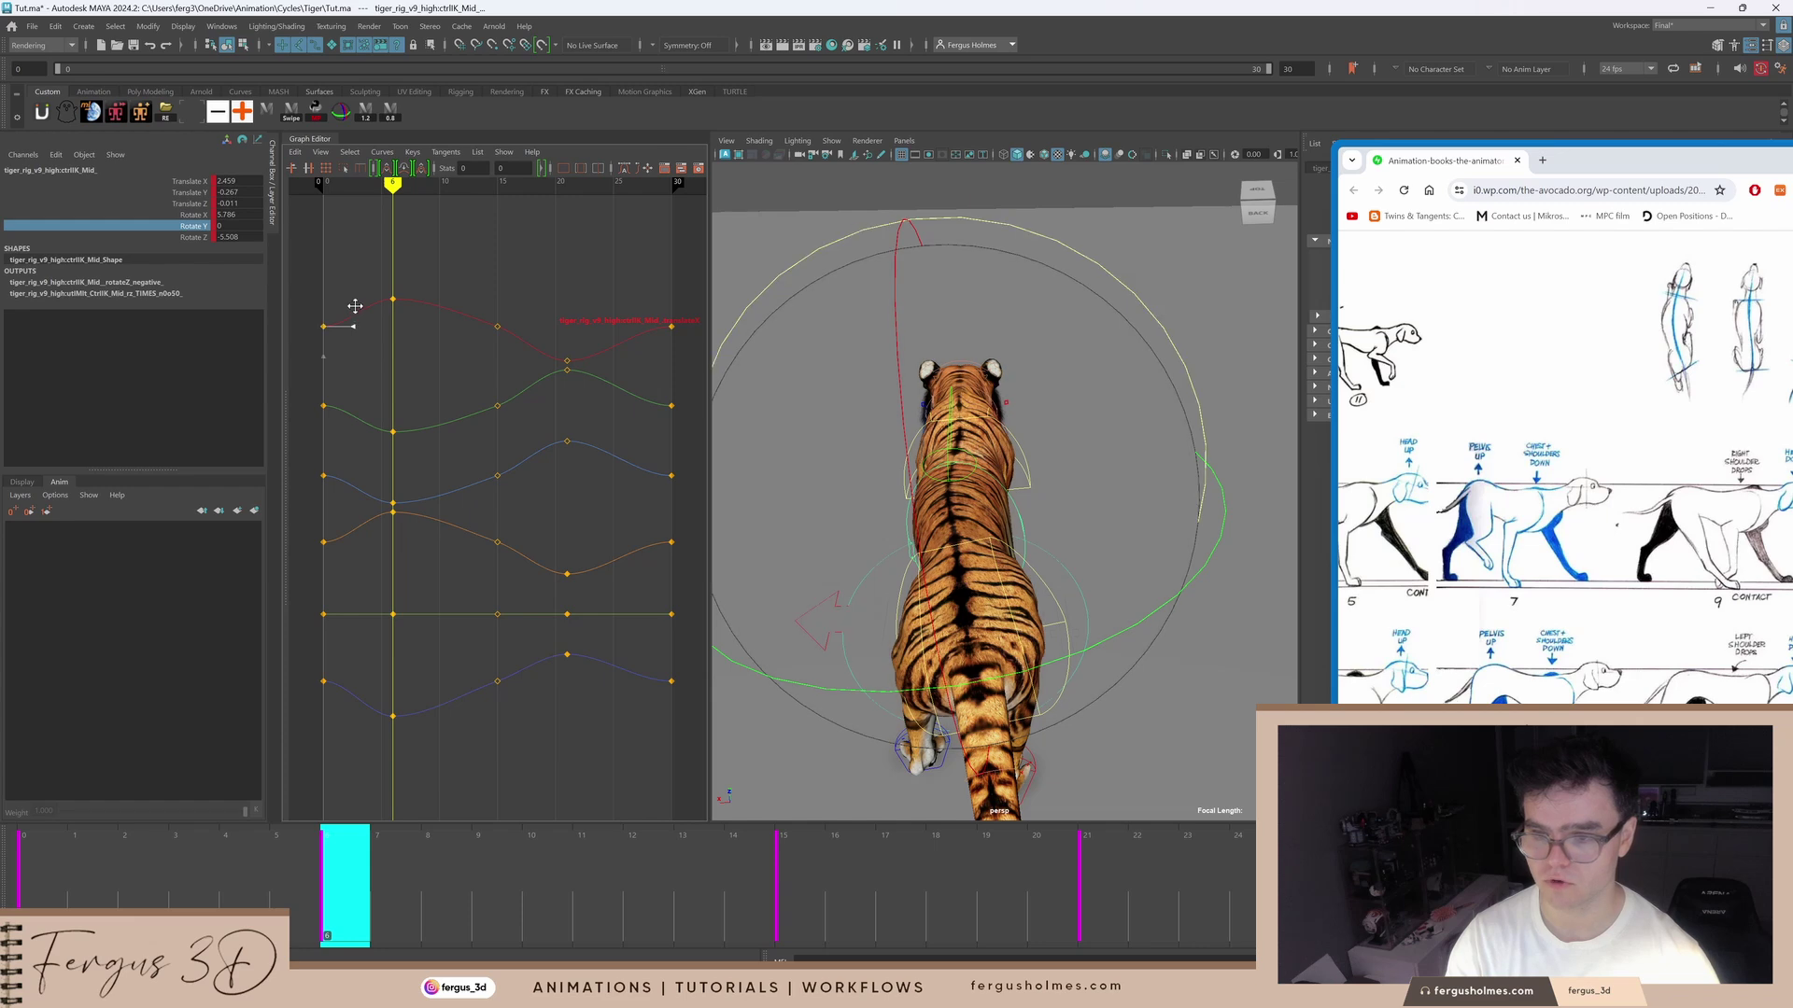
Step: Play back the walk from behind and from the side with the rig controls hidden, stopping at frame 18
scroll(1043, 557, "down", 5)
key("alt+v")
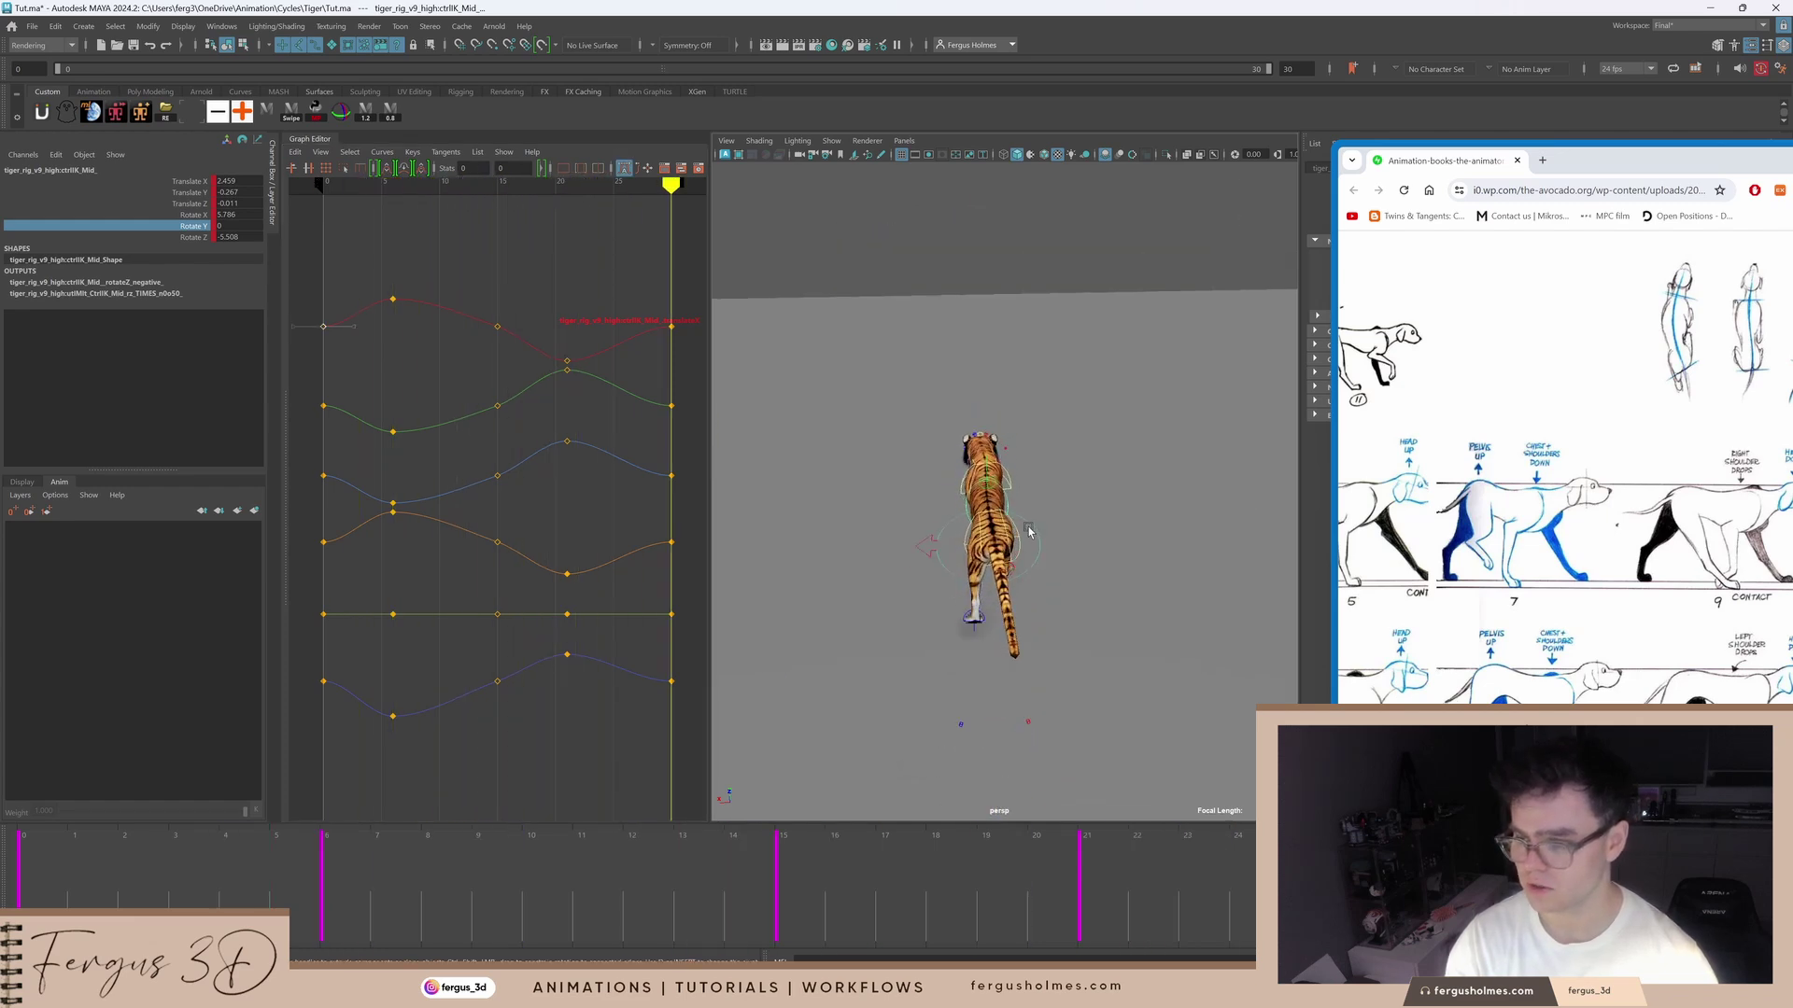
left_click_drag(1028, 532, 1089, 493, "alt")
key("alt+1")
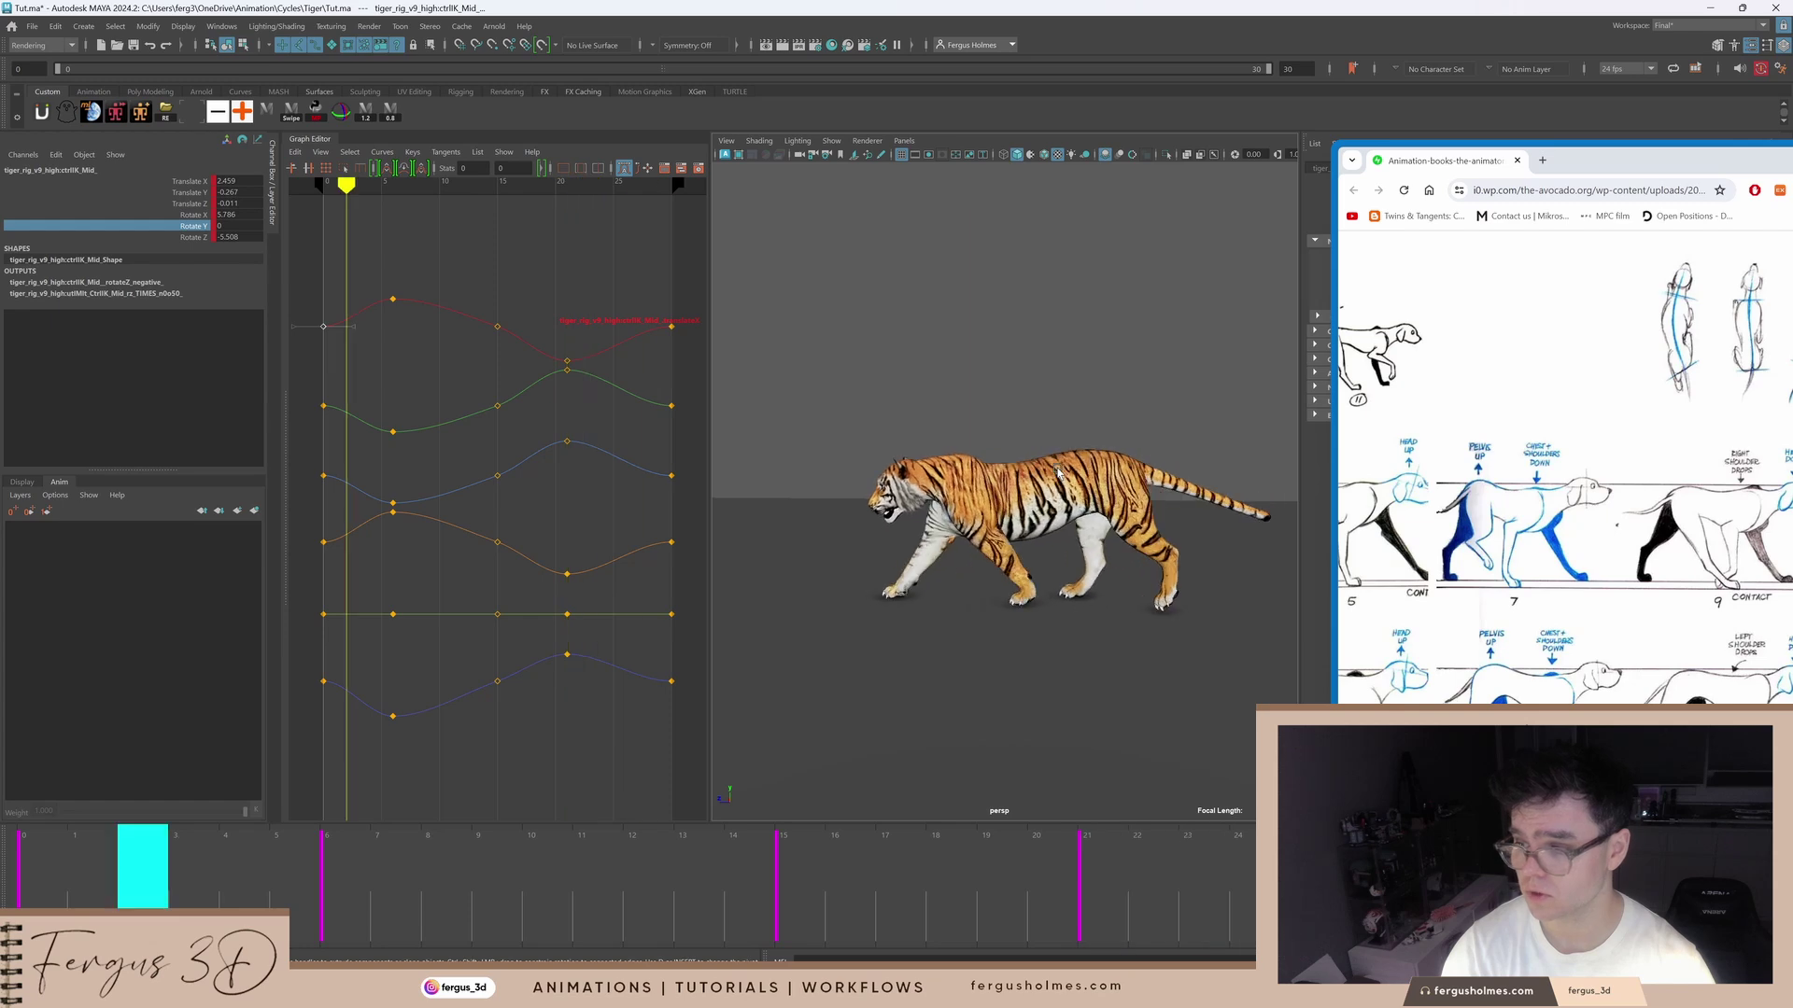
key("e")
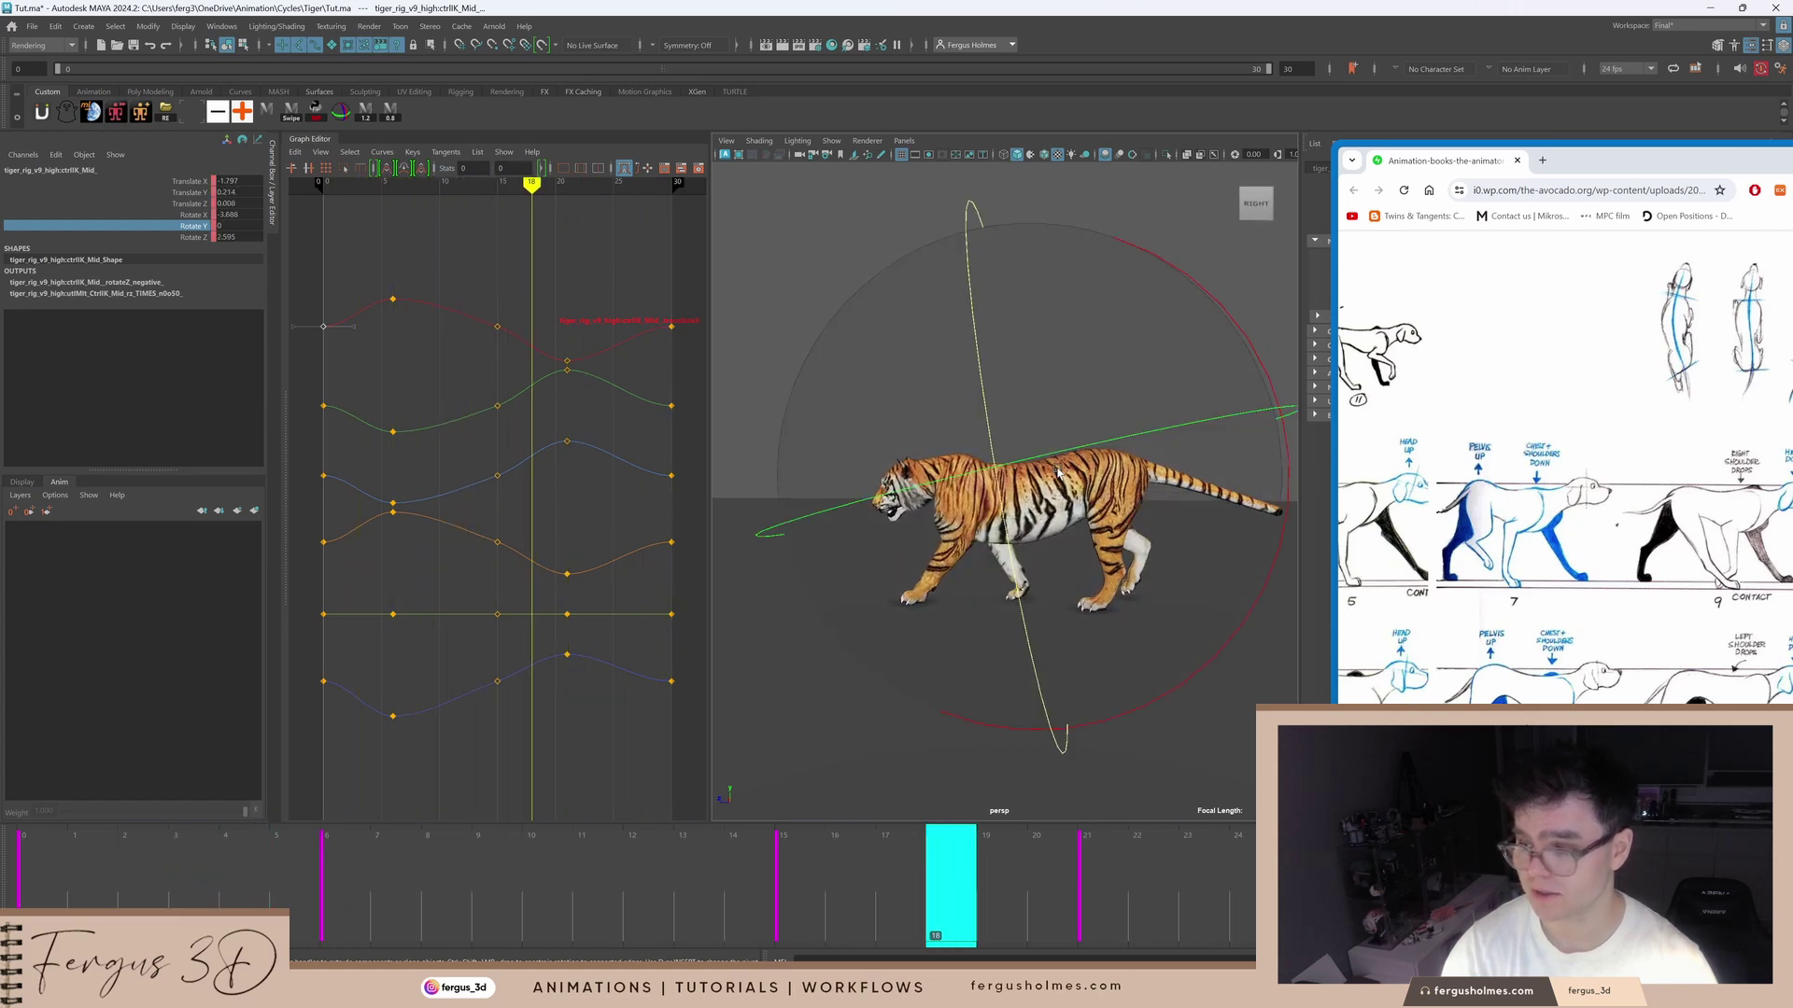